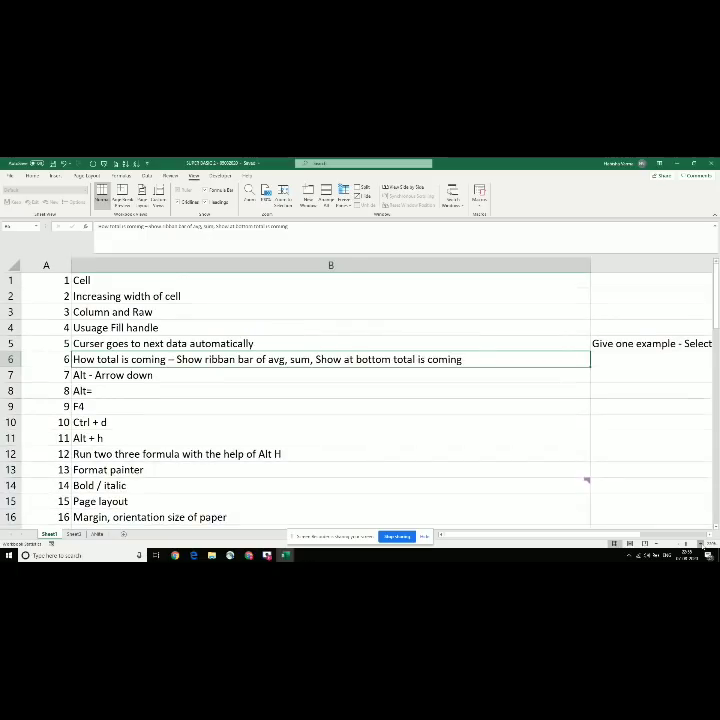
Step: Select the Cell topic in the practice list, then create a new blank workbook with Ctrl+N
left_click(701, 545)
left_click(701, 545)
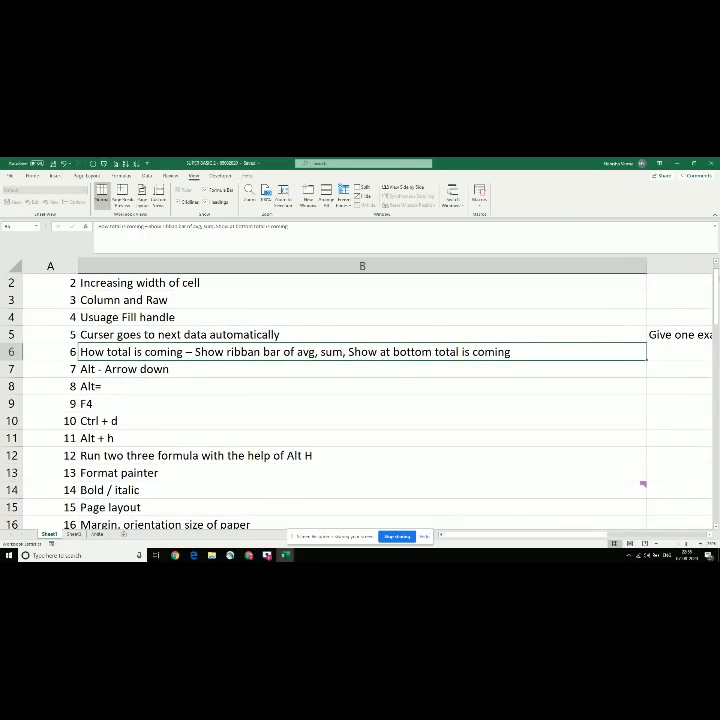
scroll(360, 400, "up", 1)
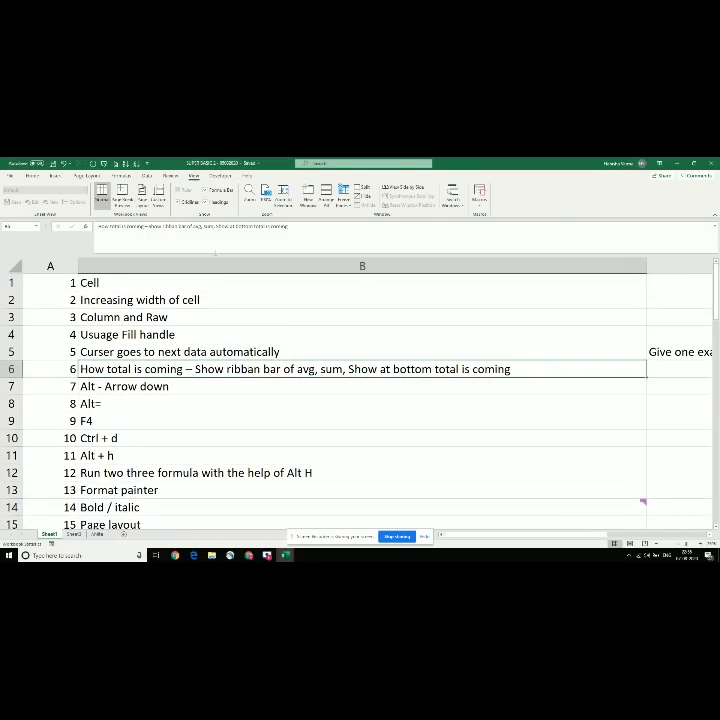
left_click(177, 281)
key("ctrl+n")
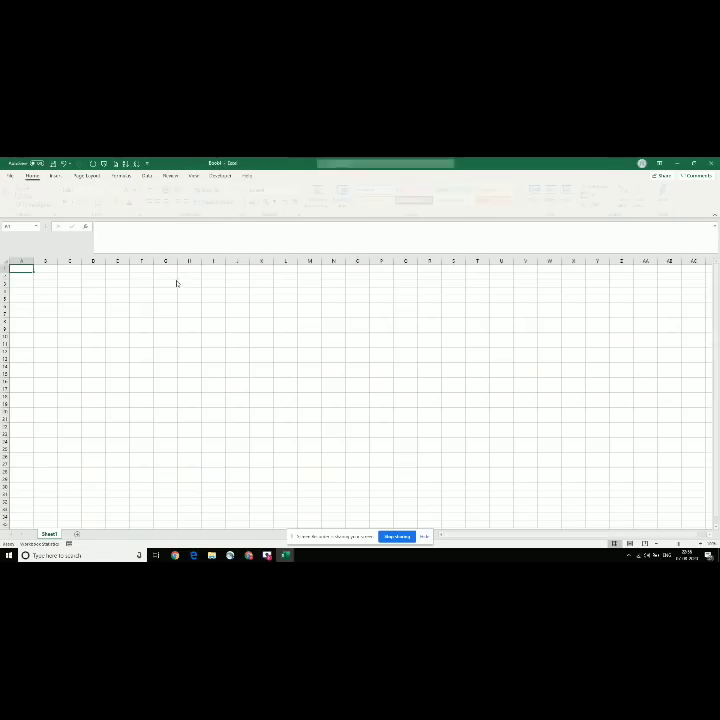
Step: Zoom in and enter a sample first name in A1 and another in D7
left_click(700, 543)
left_click(700, 543)
left_click(700, 543)
left_click(700, 543)
left_click(700, 543)
left_click(700, 543)
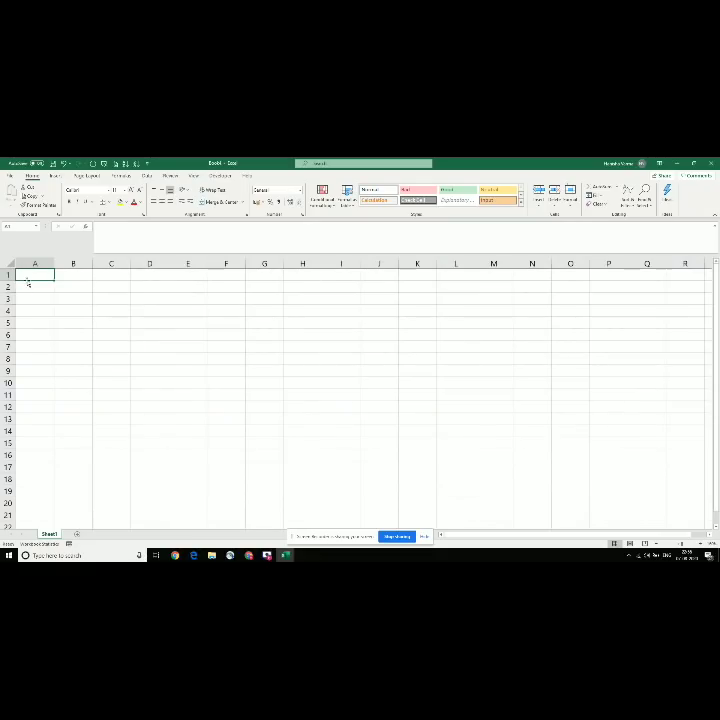
type("Ari")
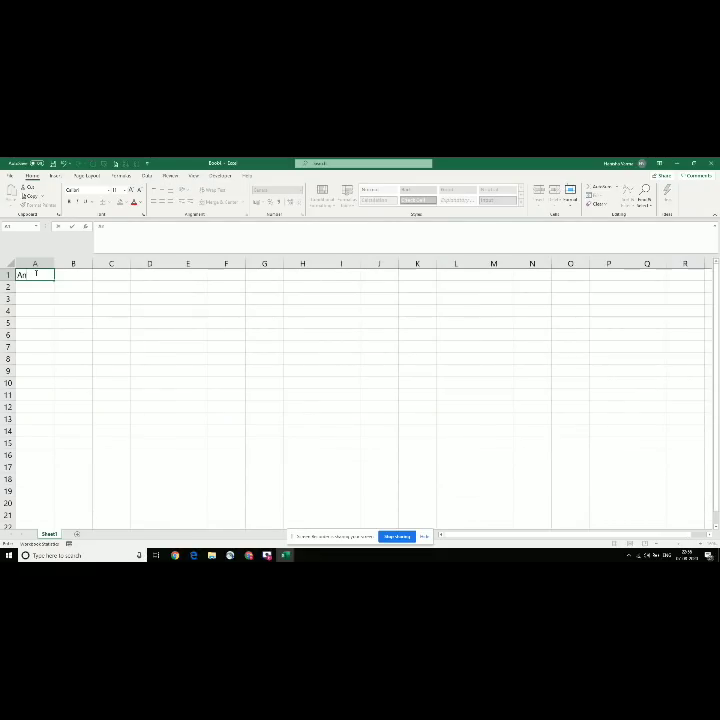
type("ta")
key("Return")
left_click(35, 274)
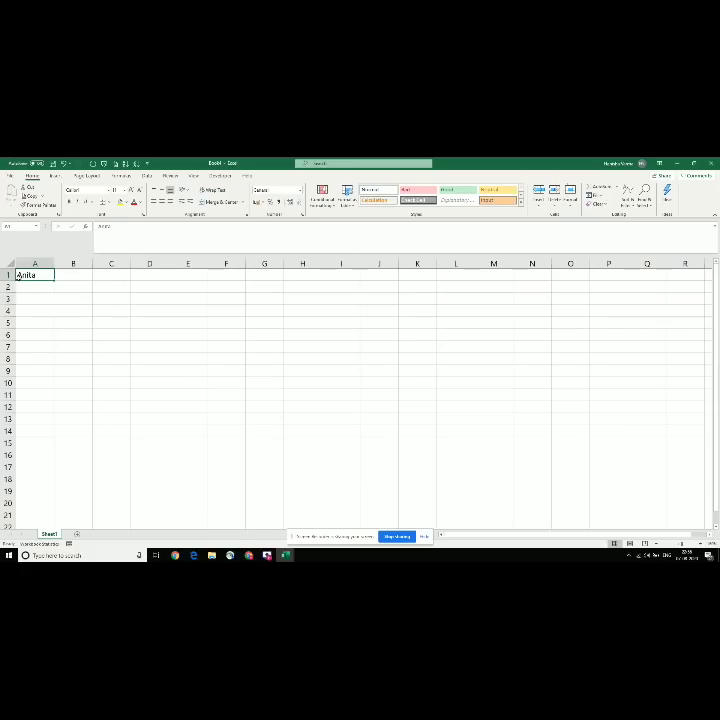
left_click(159, 343)
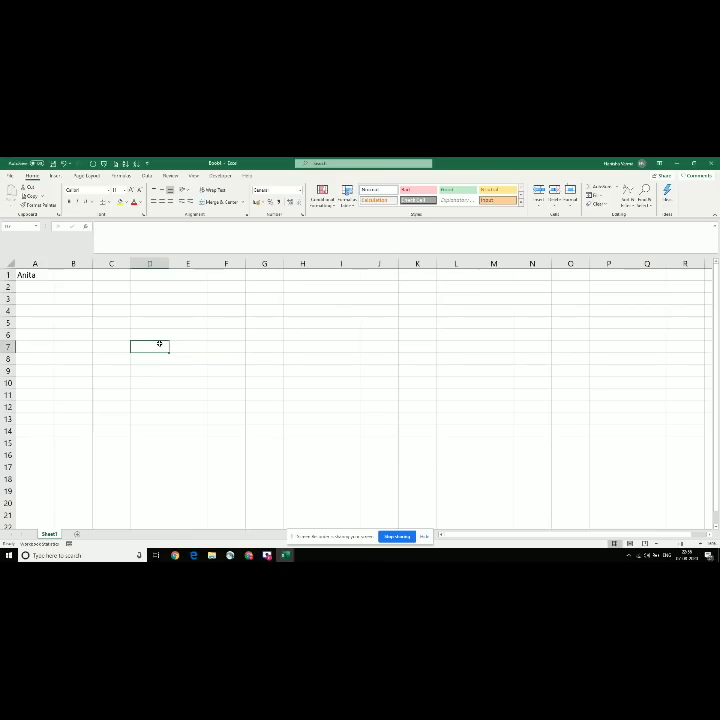
type("nilesh")
key("Return")
left_click(159, 343)
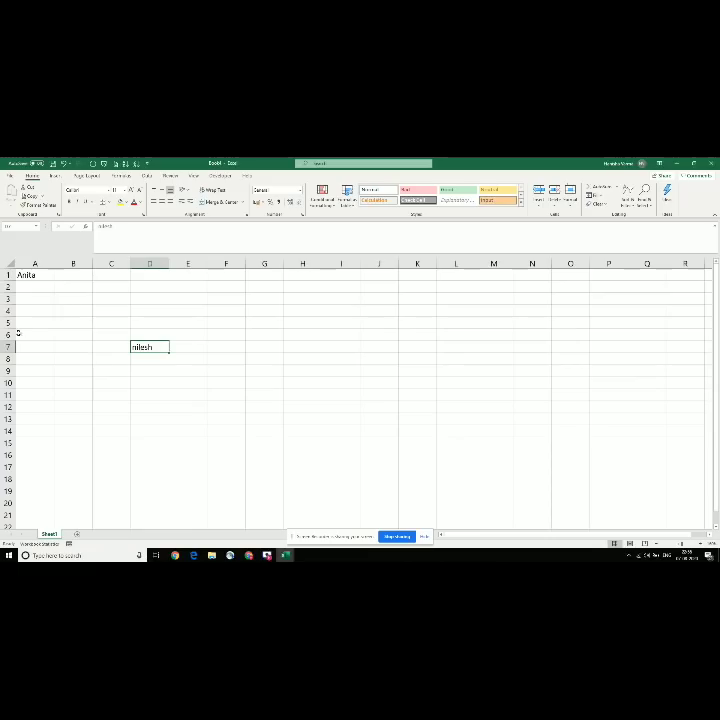
Step: Click through cells E8, F7, F5, C2, A2 and B4 to practise cell selection
left_click(201, 355)
left_click(219, 344)
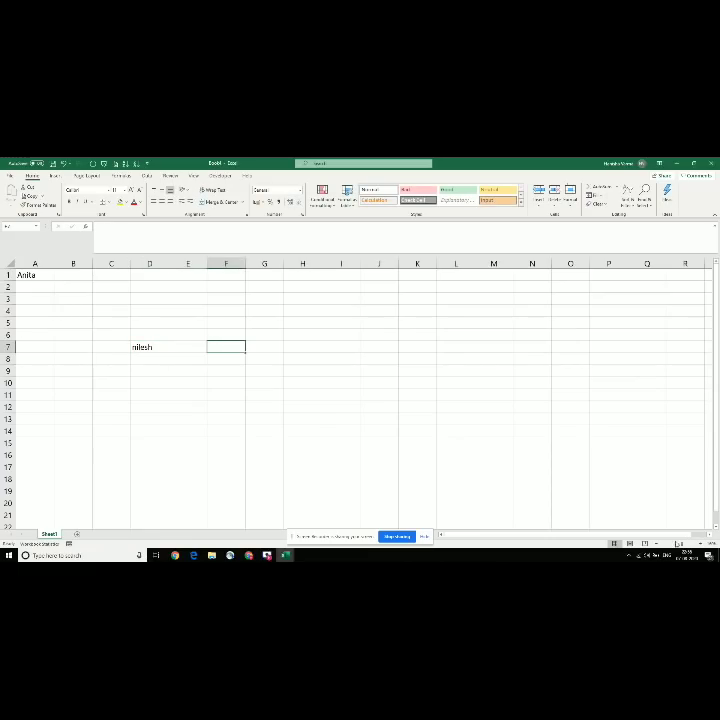
scroll(659, 523, "up", 3)
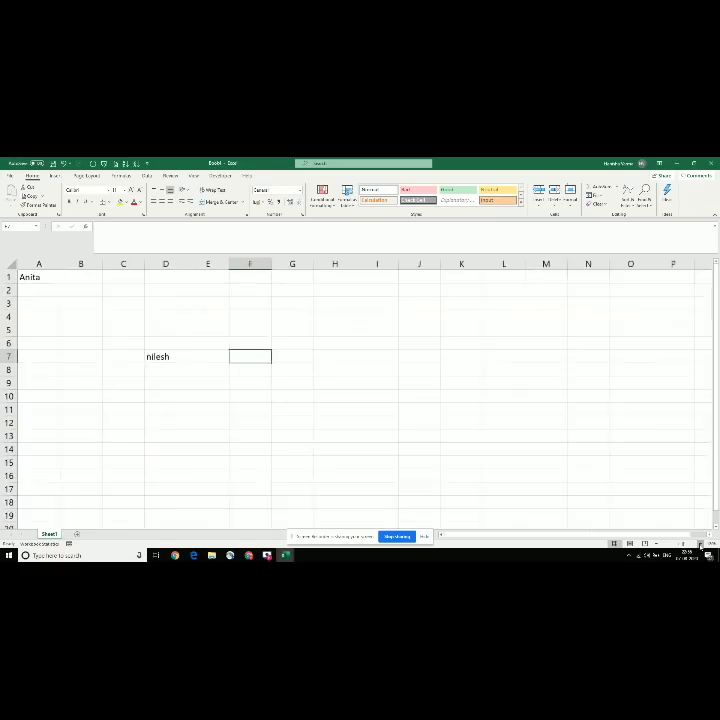
left_click(316, 344)
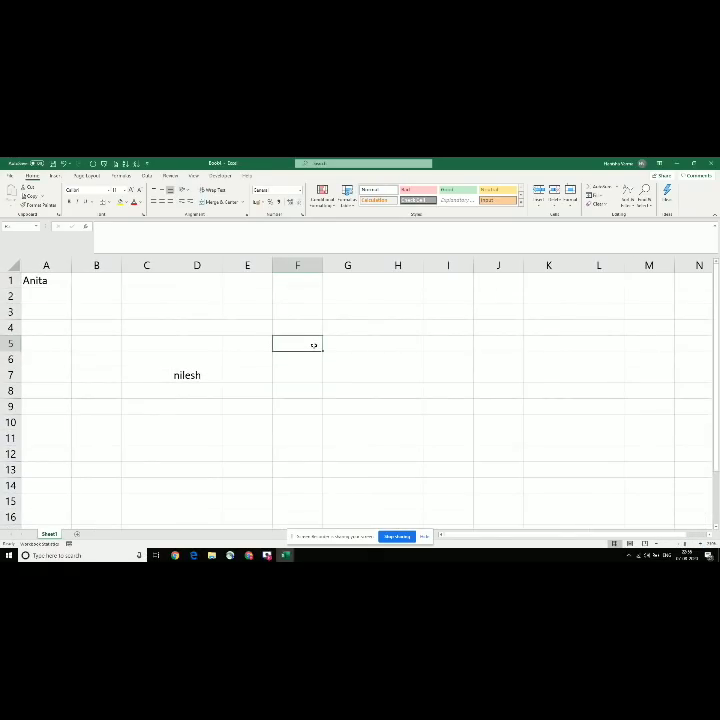
left_click(128, 297)
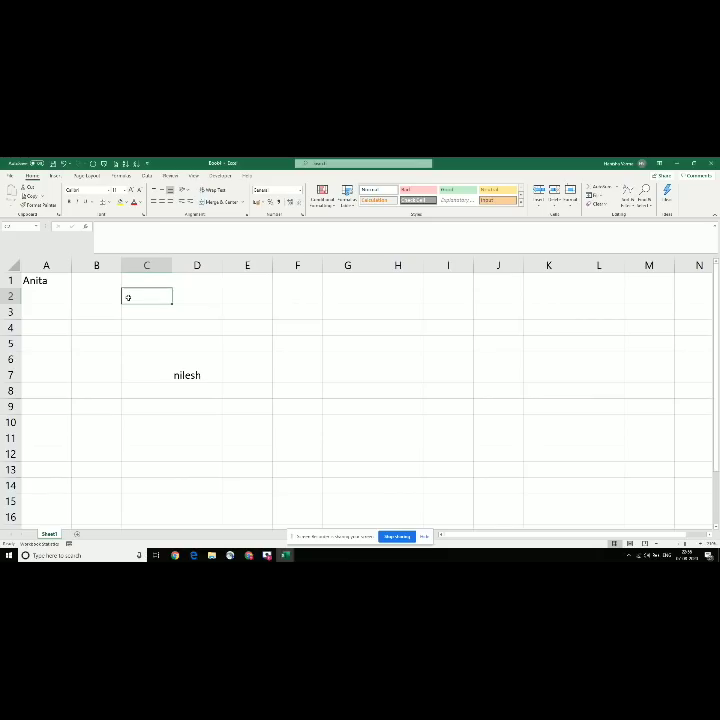
left_click(29, 290)
left_click(84, 333)
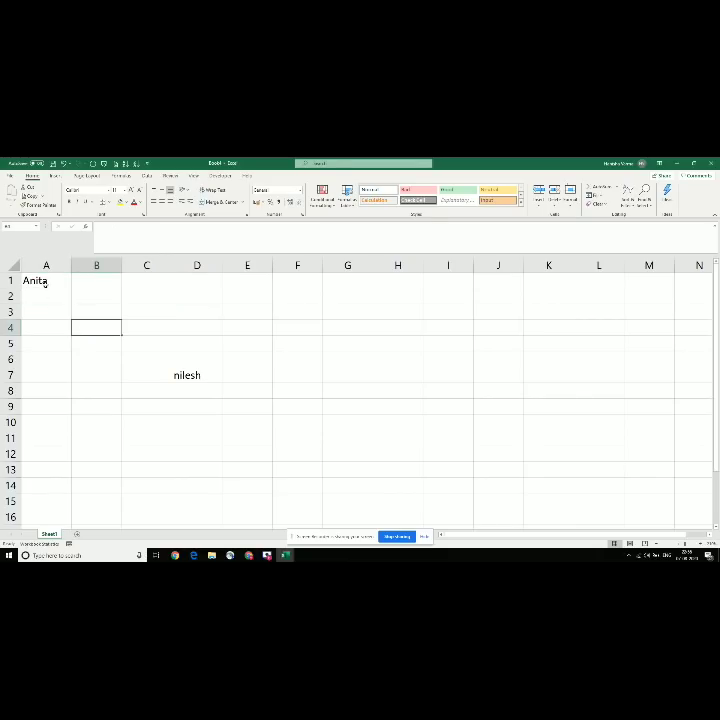
Step: Select the range A1:E7, pick D5, D3 and D4, then switch to SUPER BASIC 2
left_click_drag(44, 284, 254, 373)
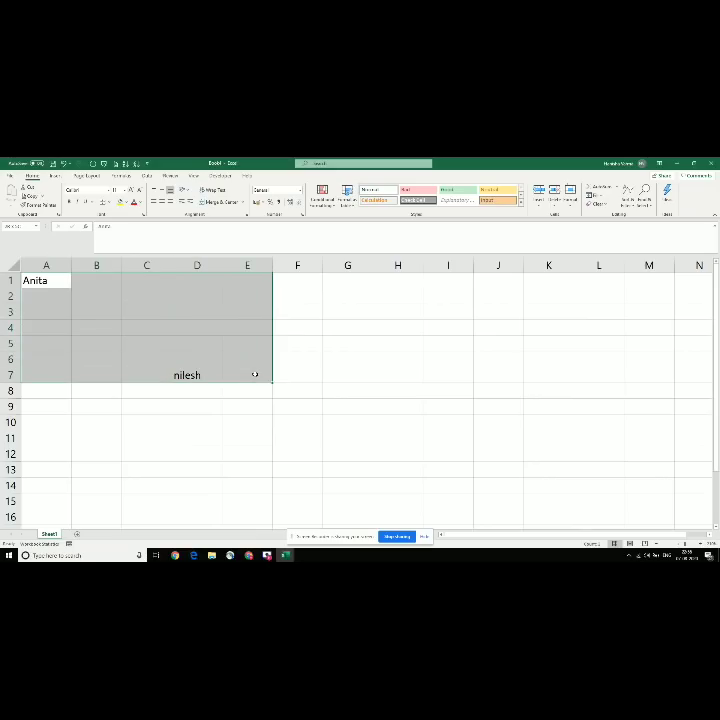
left_click(172, 342)
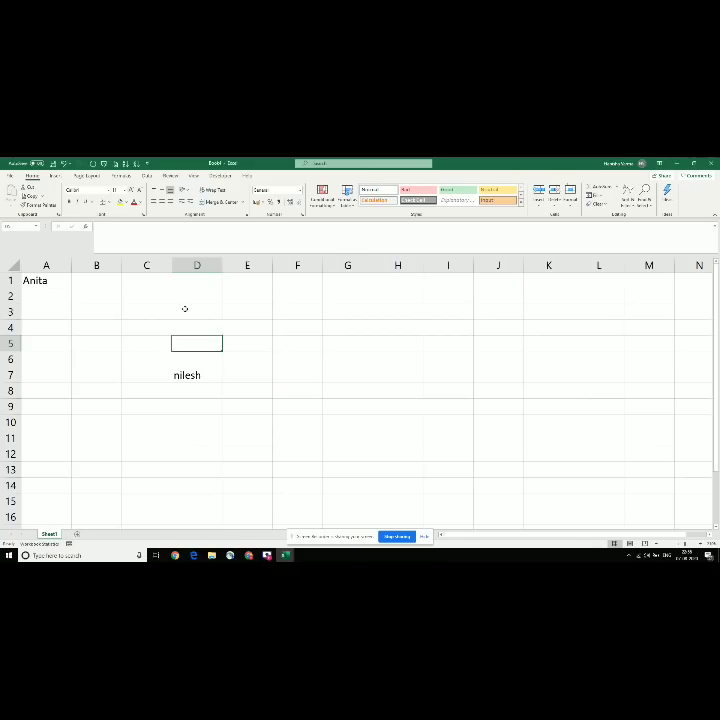
left_click(185, 309)
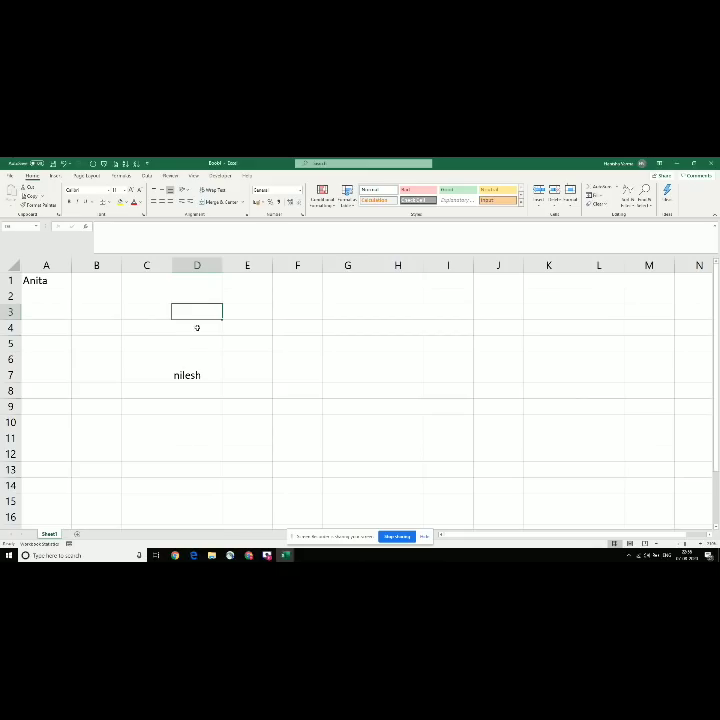
left_click(195, 327)
left_click(193, 305)
key("alt+Tab")
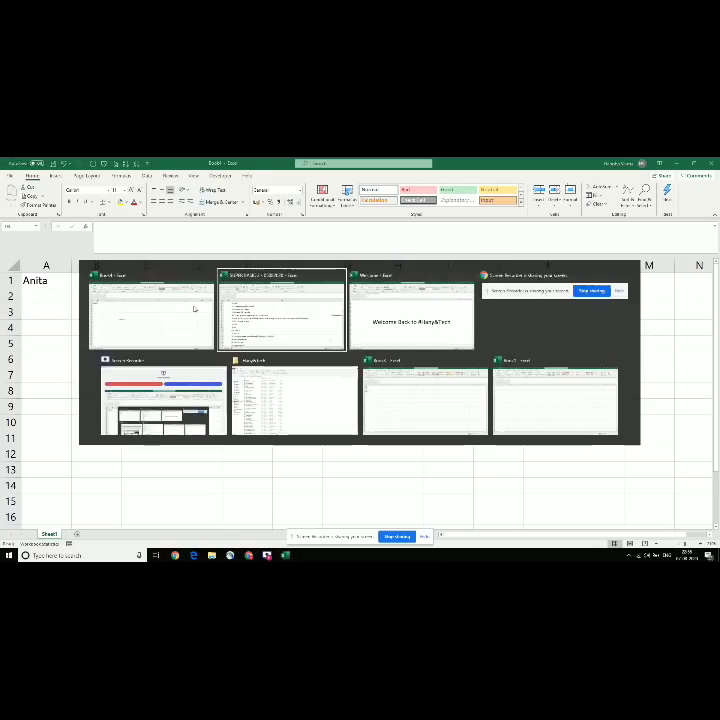
Step: Check the Increasing width of cell topic, then type 'I am going to mumbai' into D2 of the new workbook
left_click(158, 299)
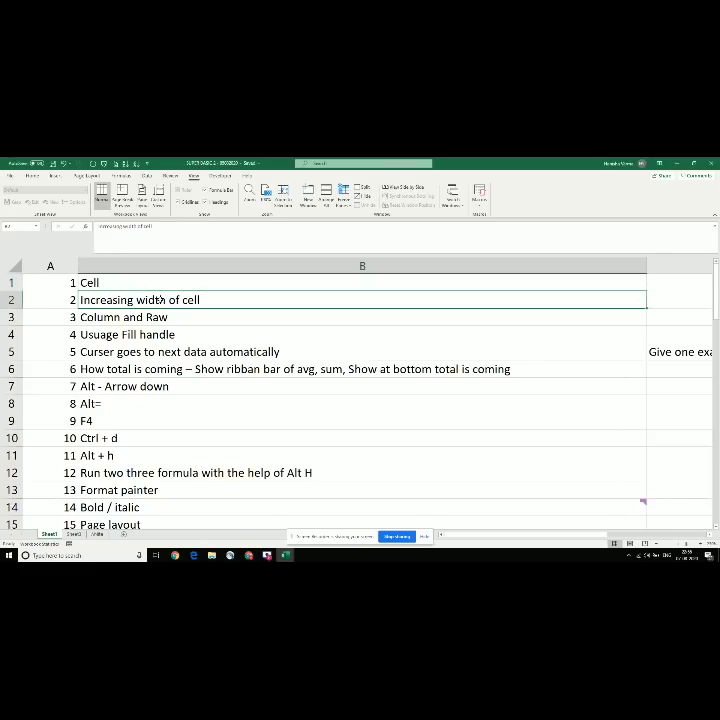
key("alt+Tab")
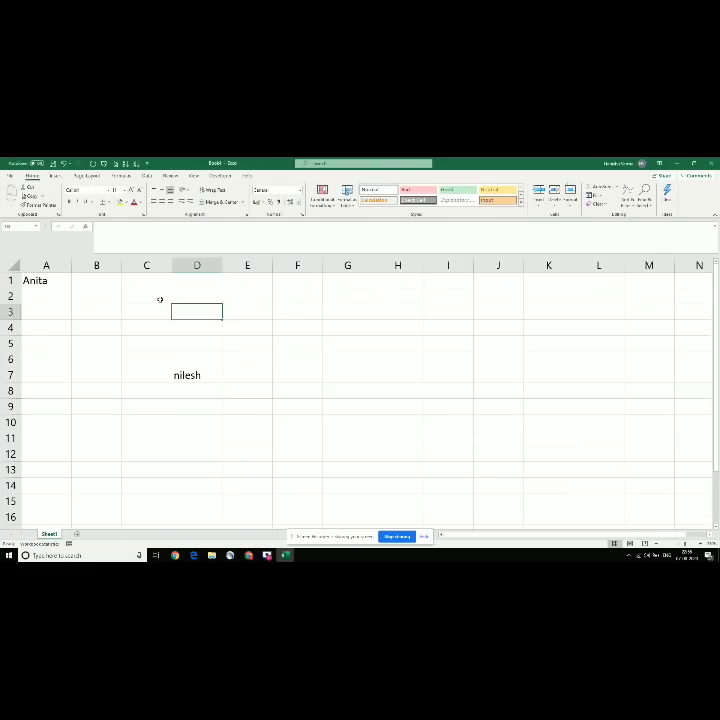
left_click(188, 299)
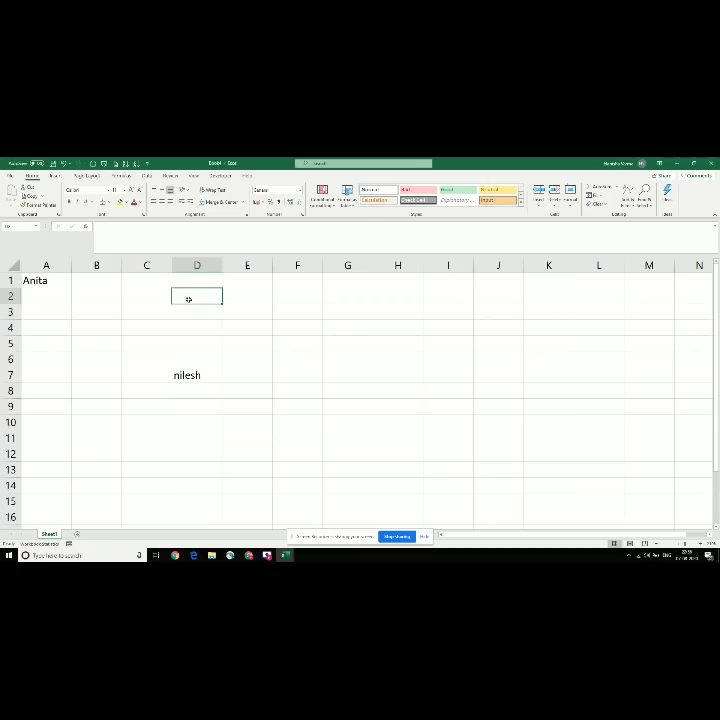
type("I m")
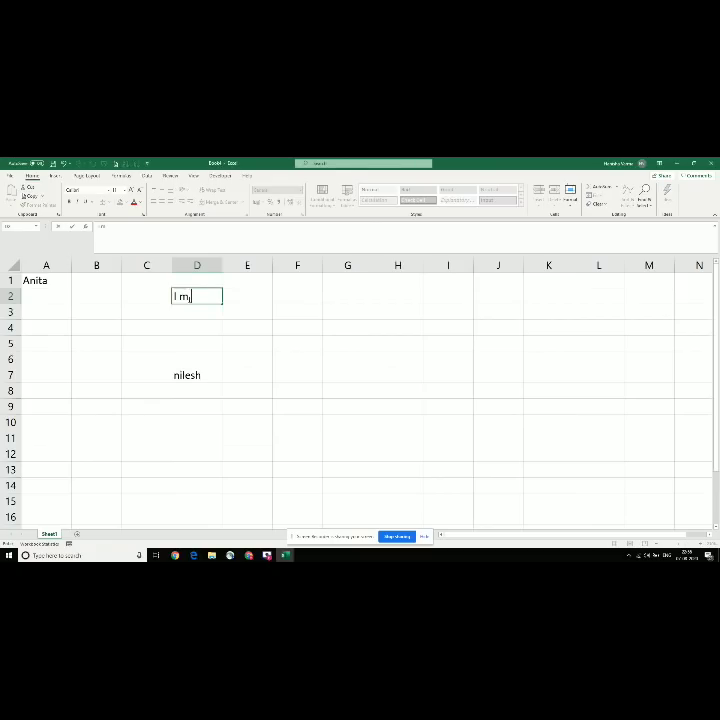
key("BackSpace")
key("BackSpace")
type("am going to mum")
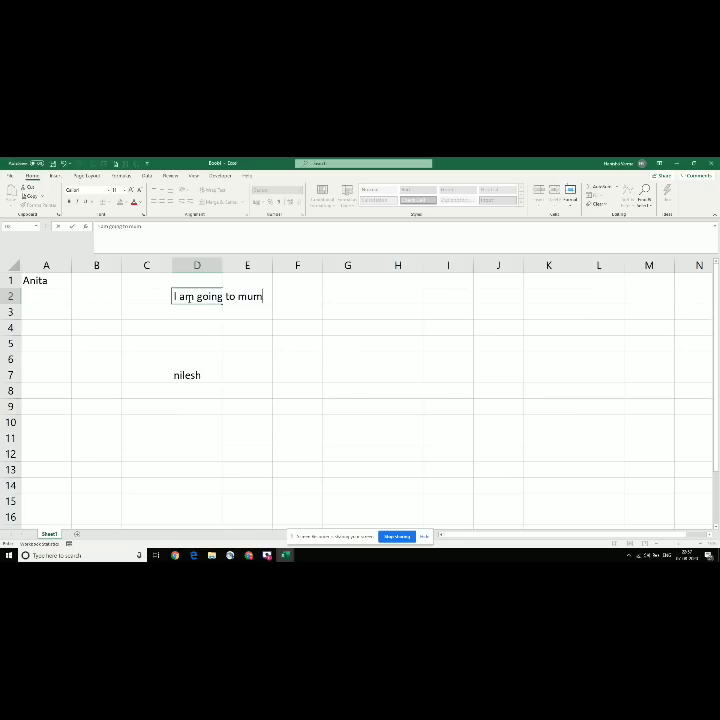
type("bai")
key("Return")
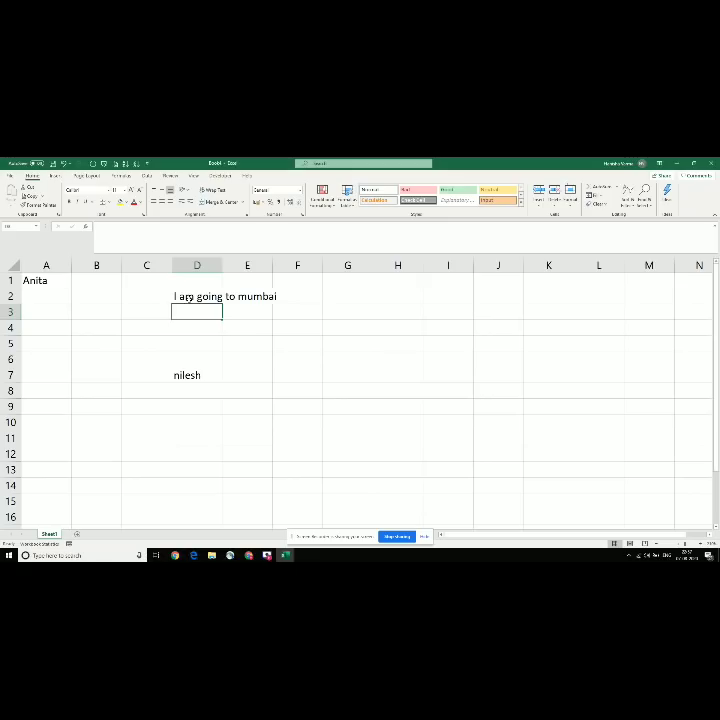
left_click(186, 297)
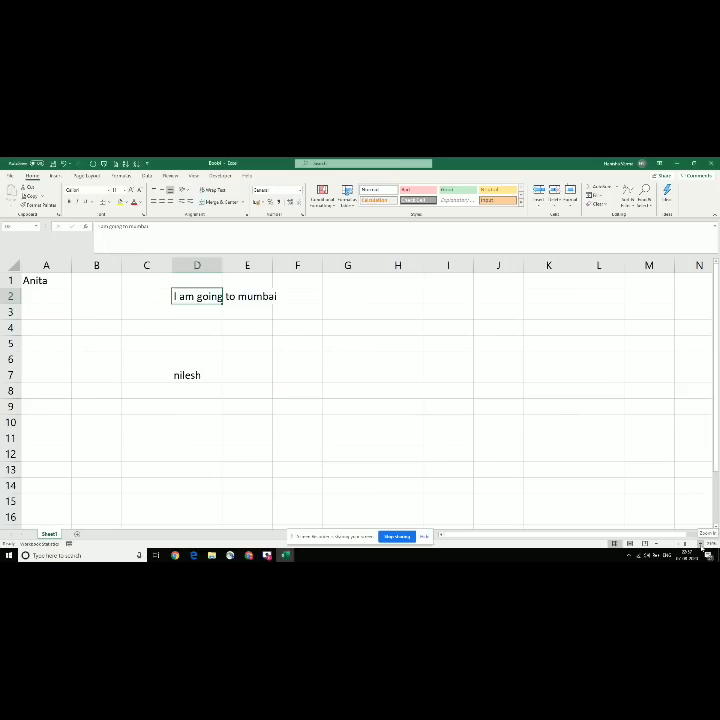
left_click(700, 543)
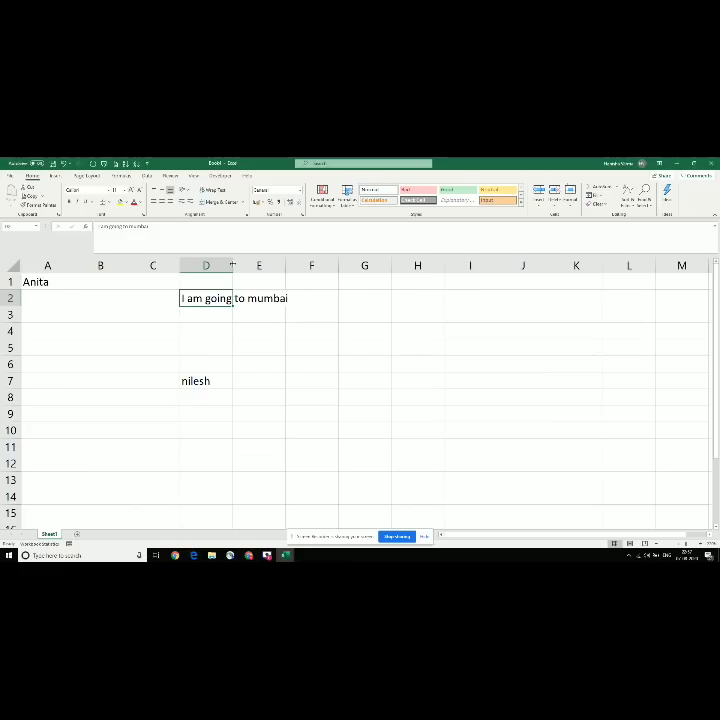
Step: Try auto-fitting column D to its sentence by double-clicking the border, undoing it each time
double_click(232, 265)
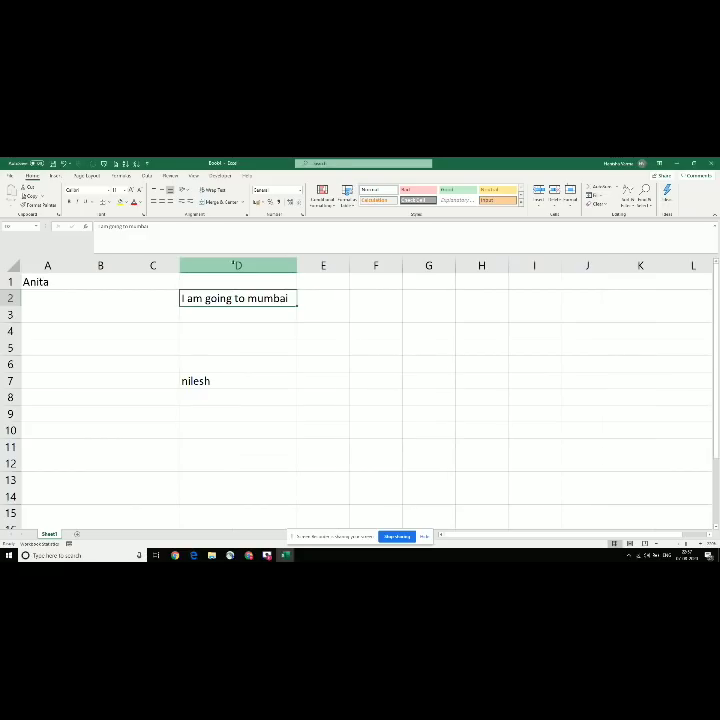
key("ctrl+z")
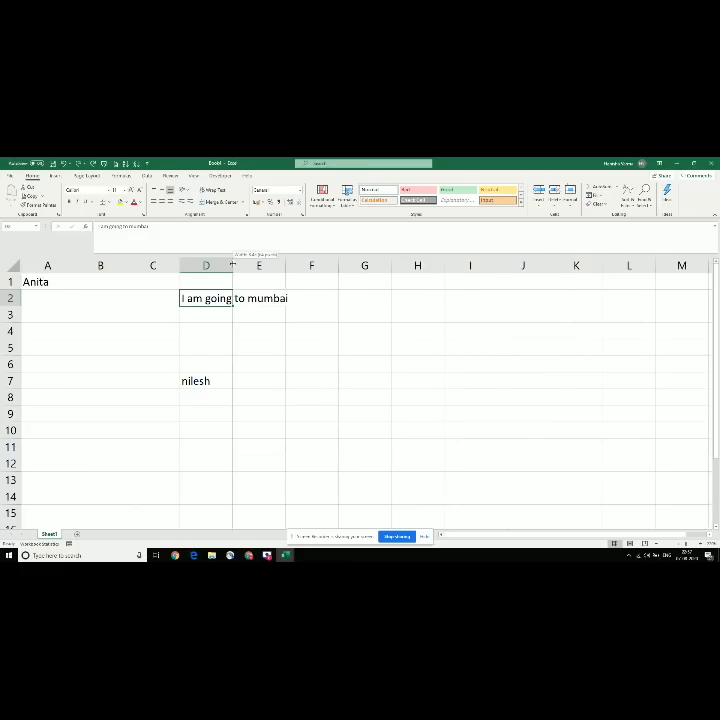
double_click(232, 265)
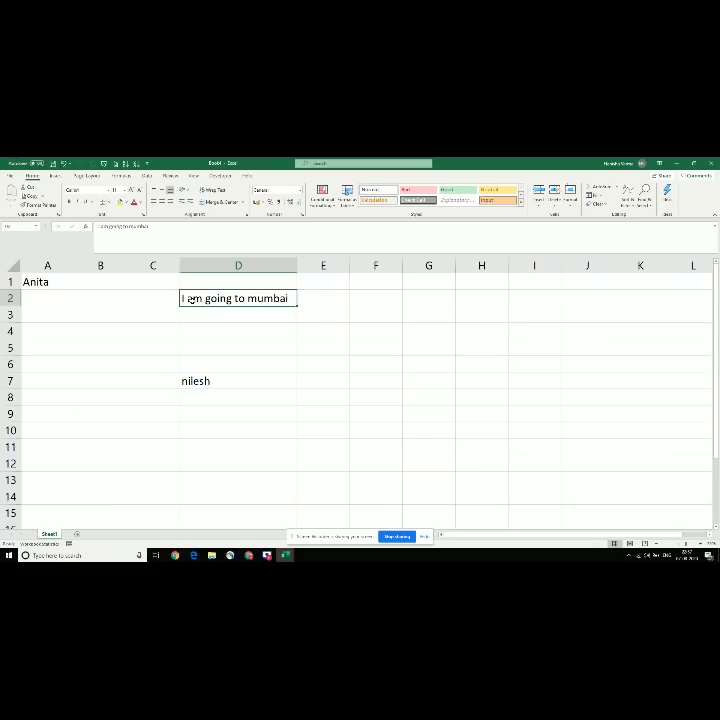
key("ctrl+z")
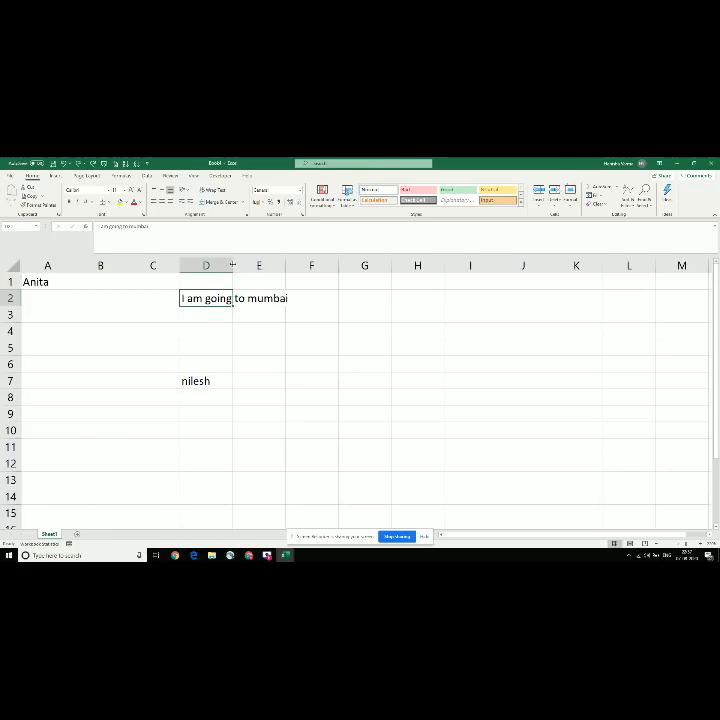
Step: Drag column D's border so the sentence fits, then return to SUPER BASIC 2's next topic
left_click_drag(233, 265, 352, 281)
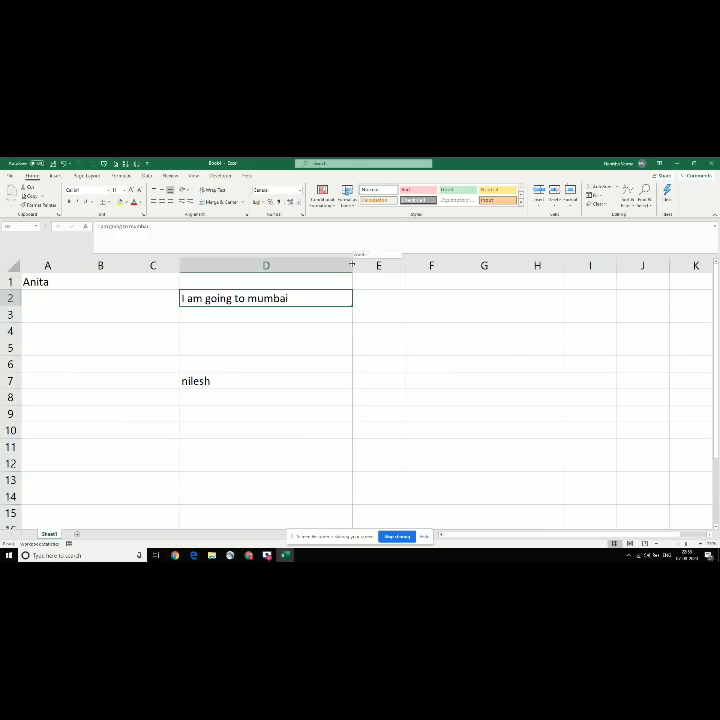
double_click(352, 265)
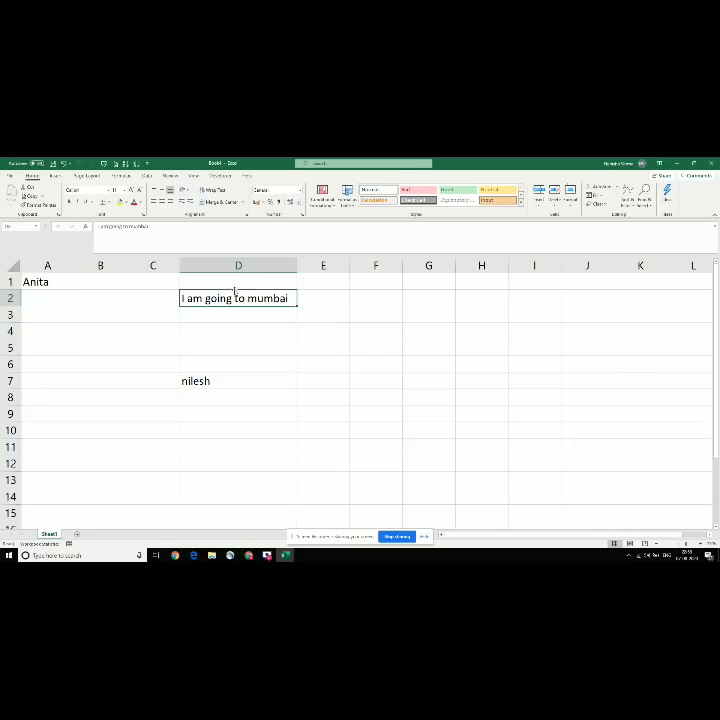
left_click_drag(295, 265, 380, 278)
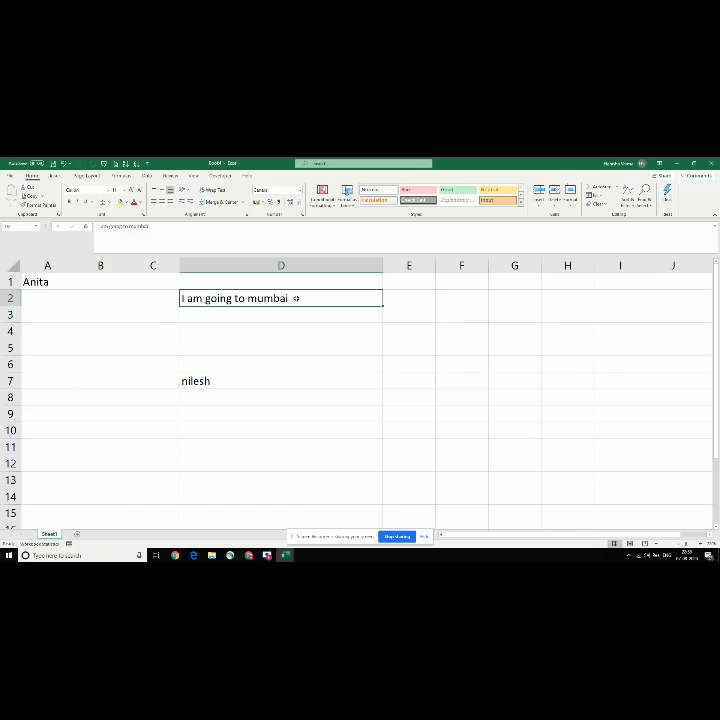
left_click(331, 259)
left_click_drag(384, 263, 325, 254)
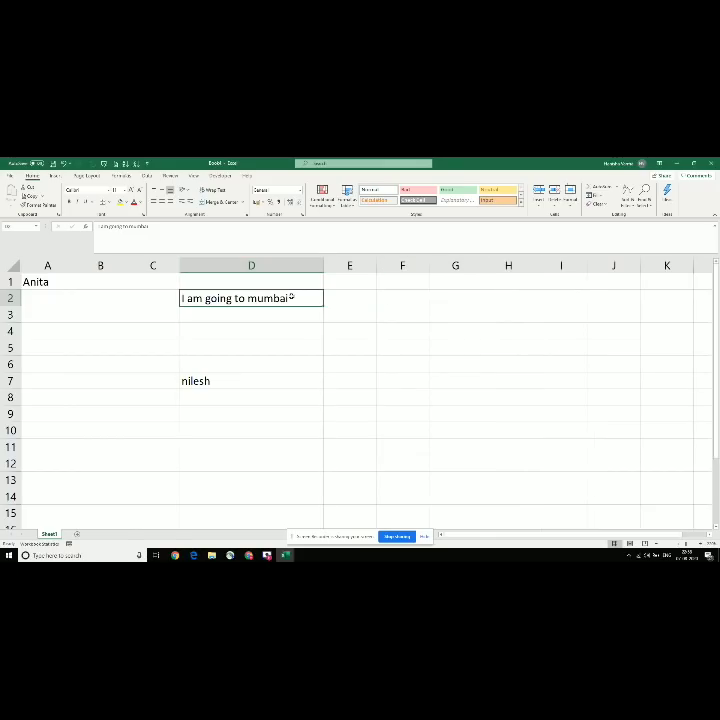
key("alt+Tab")
key("Down")
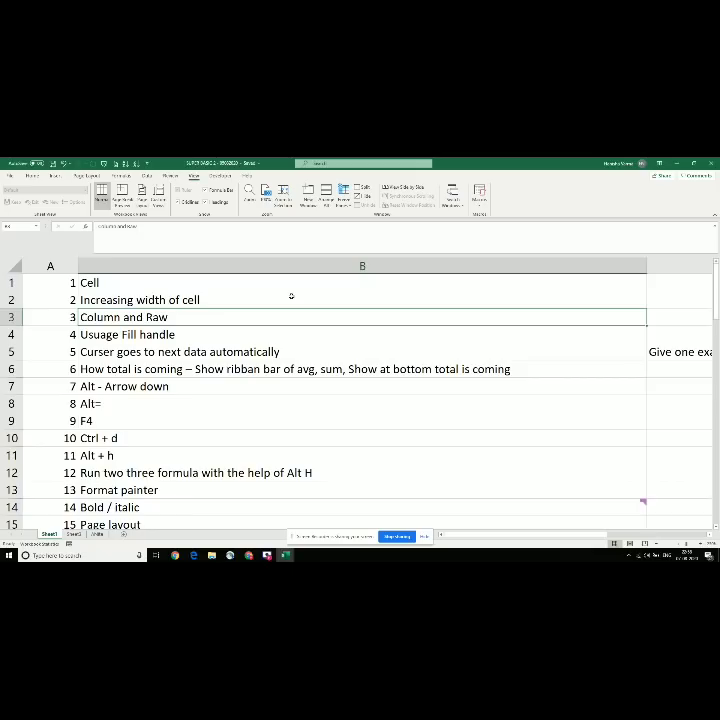
Step: Back in Book4, select row 3 by its header and row 10 with Shift+Space
key("alt+Tab")
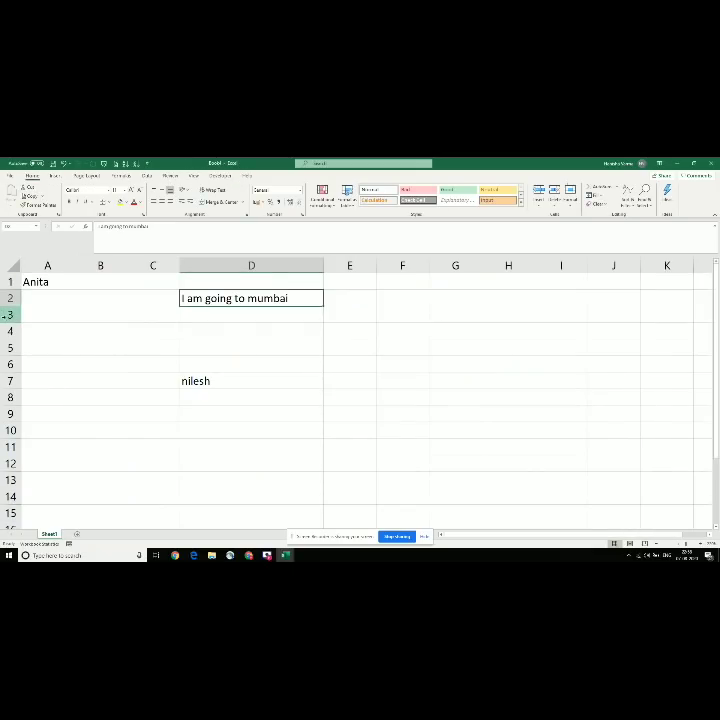
left_click(9, 314)
key("Down")
key("Down")
key("Down")
key("Down")
key("Down")
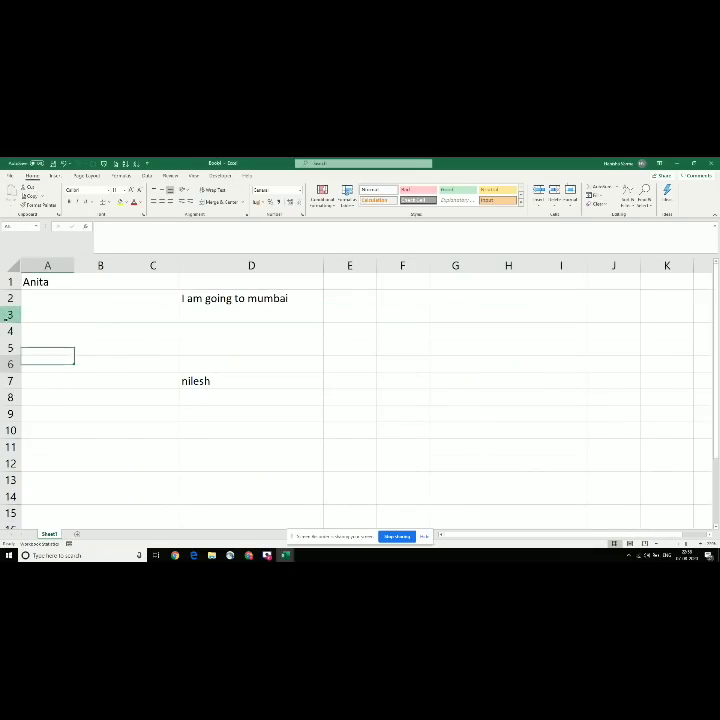
key("Down")
key("Down")
key("Down")
key("Down")
key("Down")
key("Down")
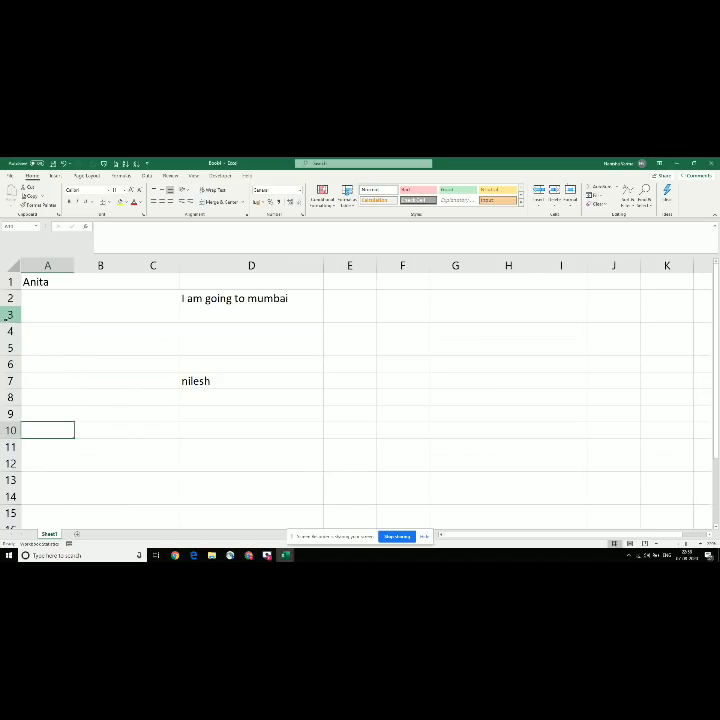
key("Up")
key("Up")
key("Up")
key("Up")
key("shift+space")
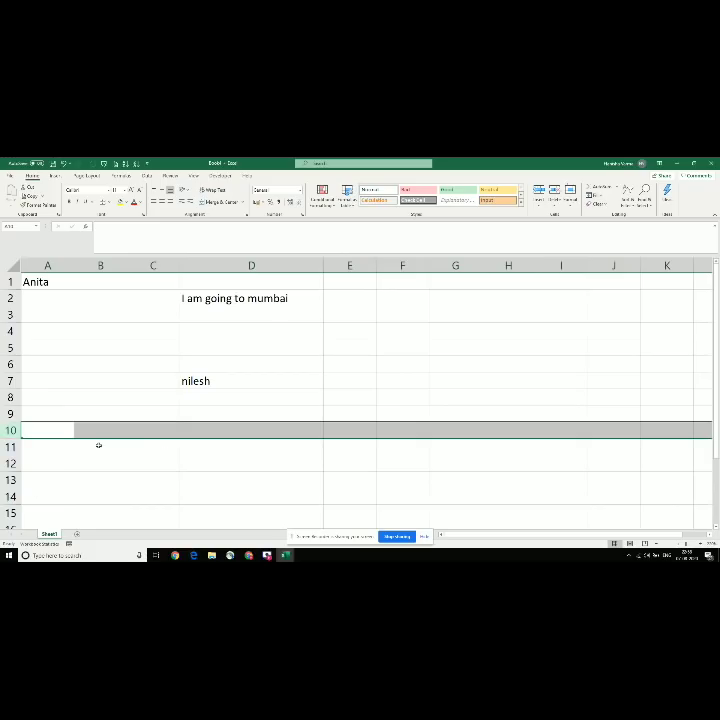
Step: Select row 10 by its header, then pick A9 and select row 9 with Shift+Space
left_click(54, 445)
left_click(40, 432)
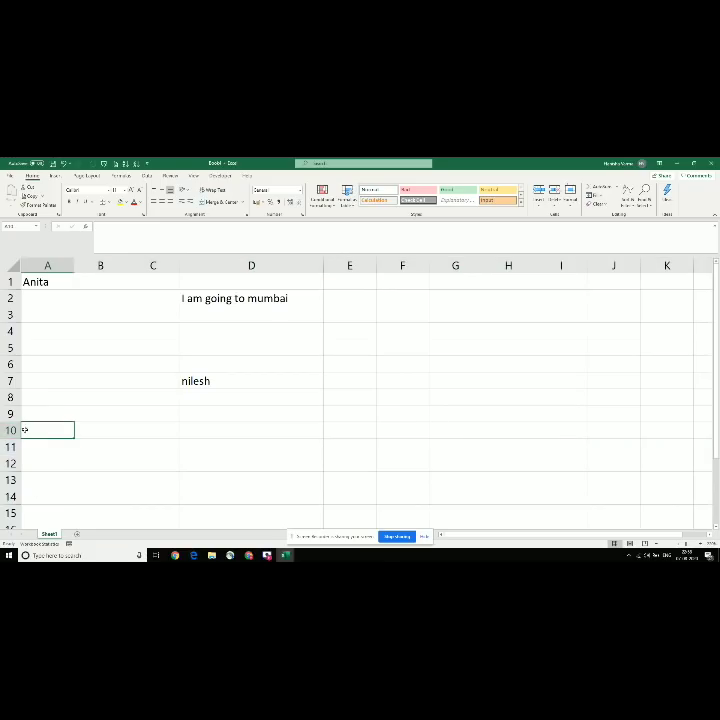
left_click(12, 431)
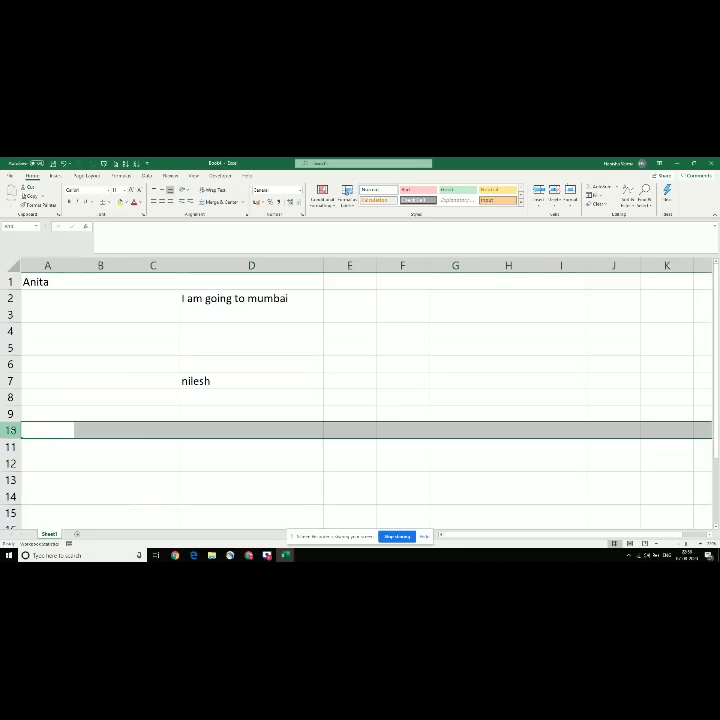
left_click(49, 448)
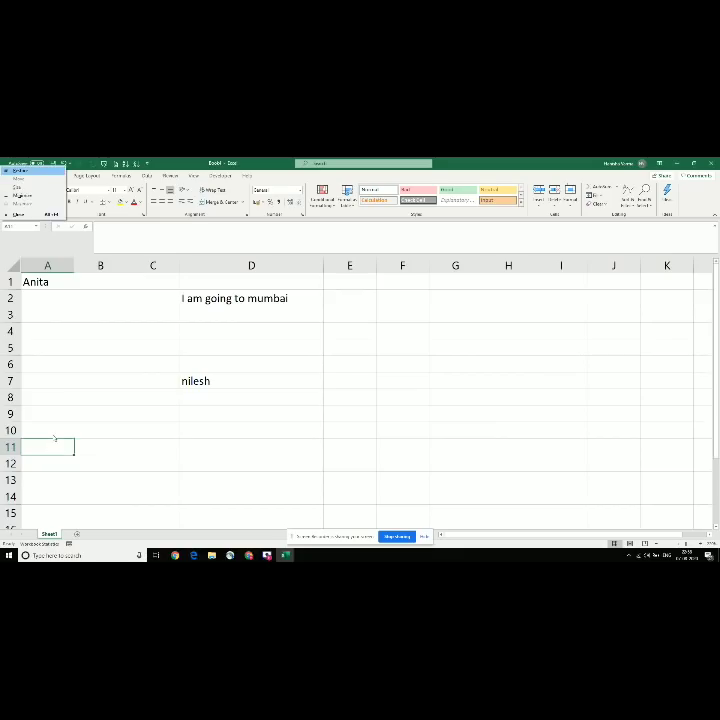
left_click(55, 421)
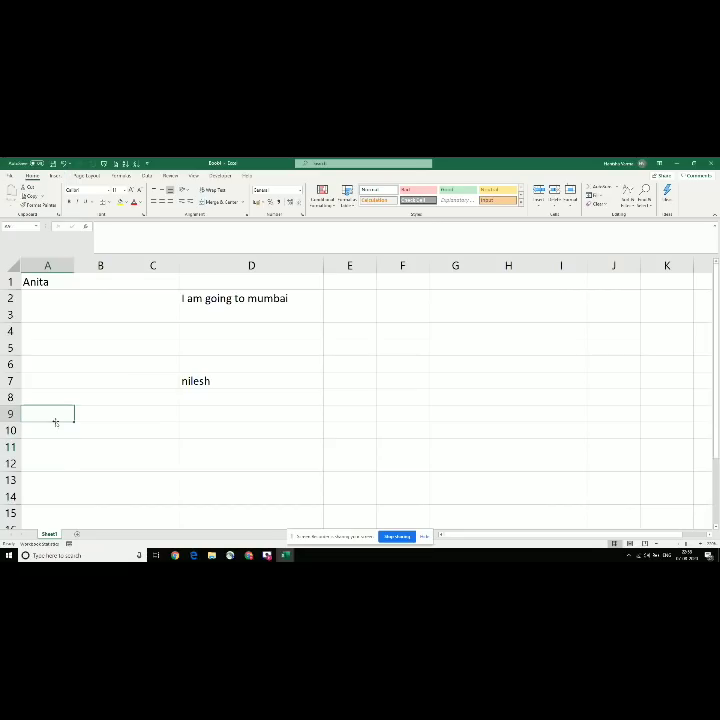
key("shift+space")
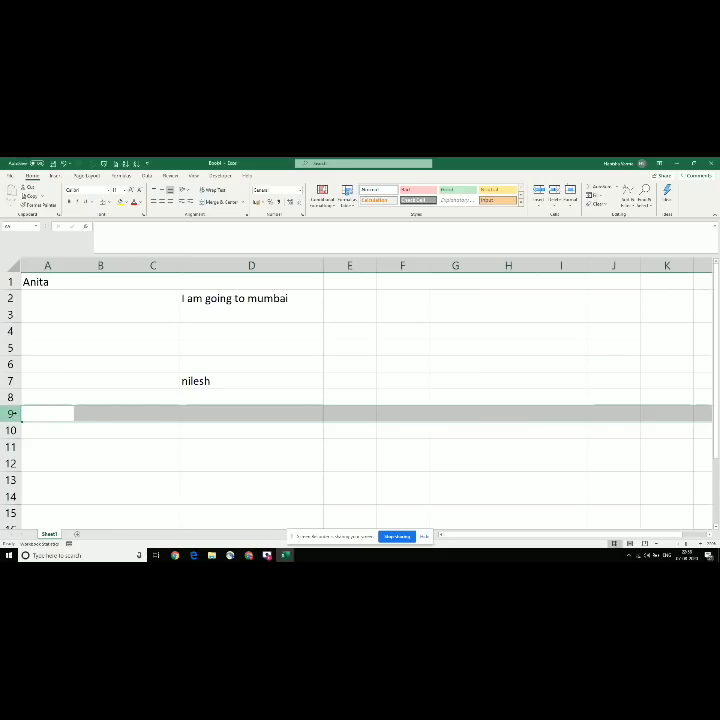
Step: Type the note 'shift + space bar' in B7, then select all of row 7 by its header
left_click(94, 381)
type("R")
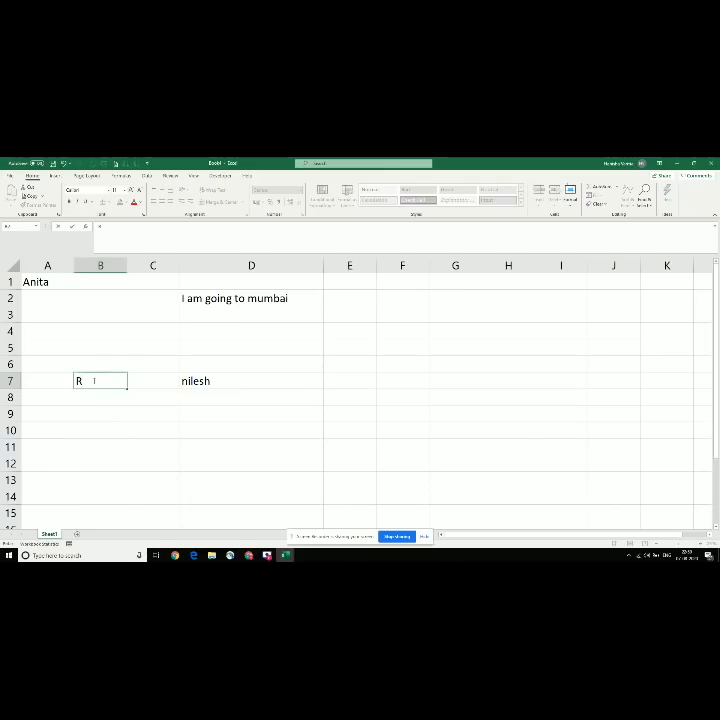
key("BackSpace")
type("shift + space bar")
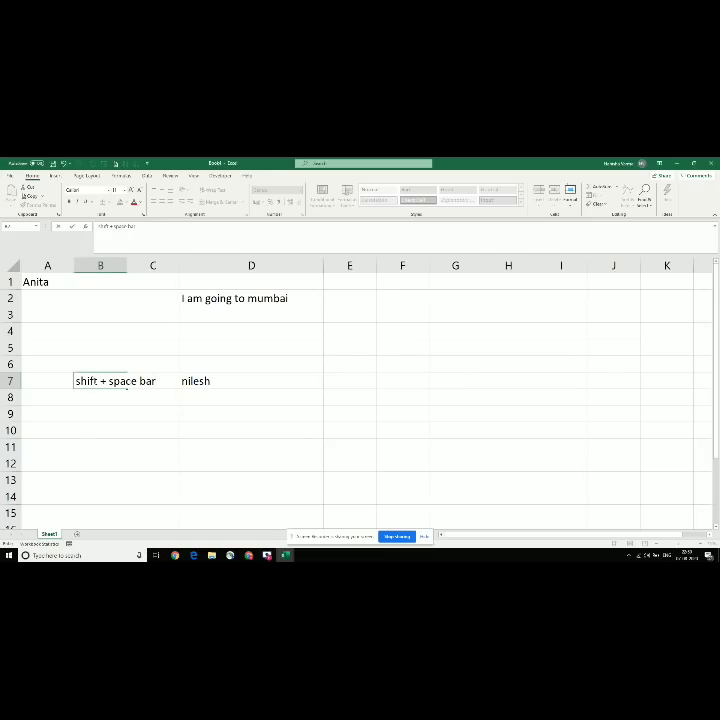
key("Return")
left_click(92, 381)
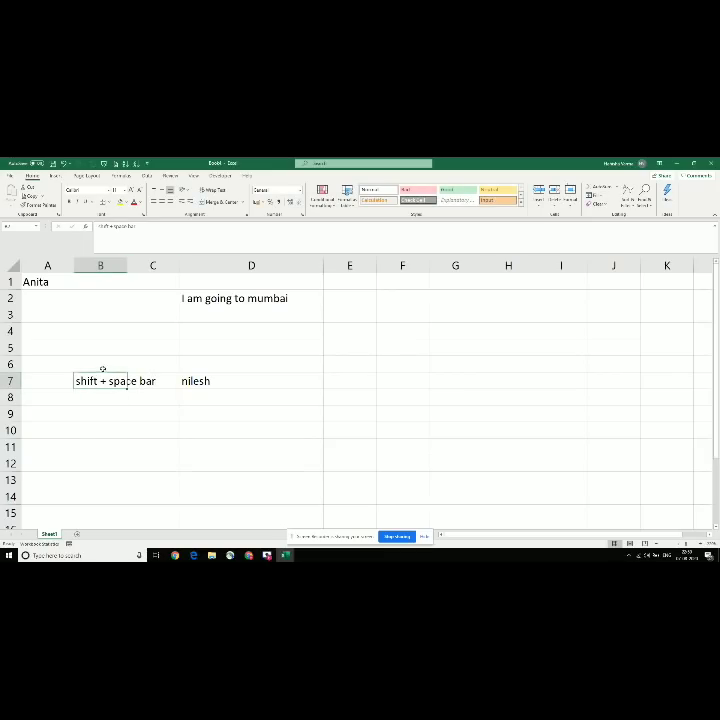
left_click(10, 381)
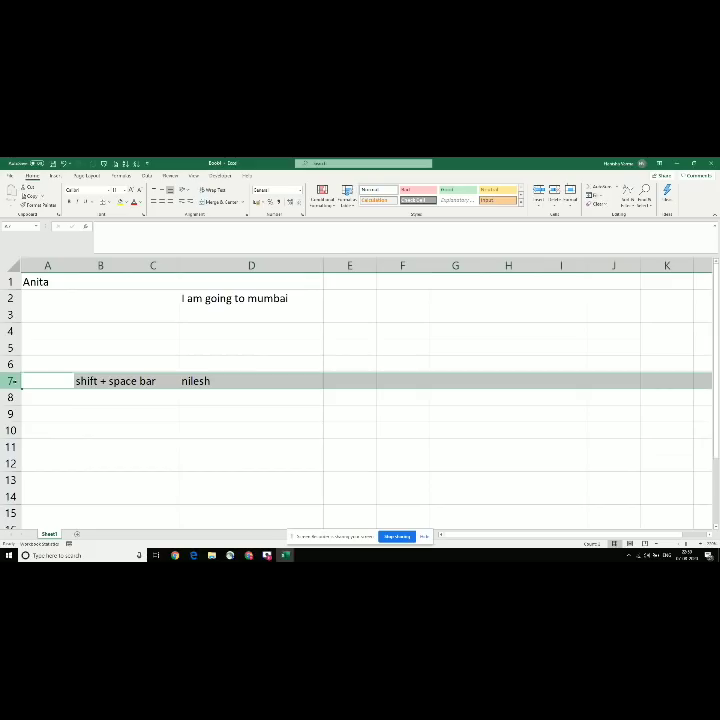
Step: Jump between the last row and A1 with Ctrl+Down/Up, then clear the whole sheet with Ctrl+A and Delete
right_click(15, 381)
key("Escape")
key("ctrl+Down")
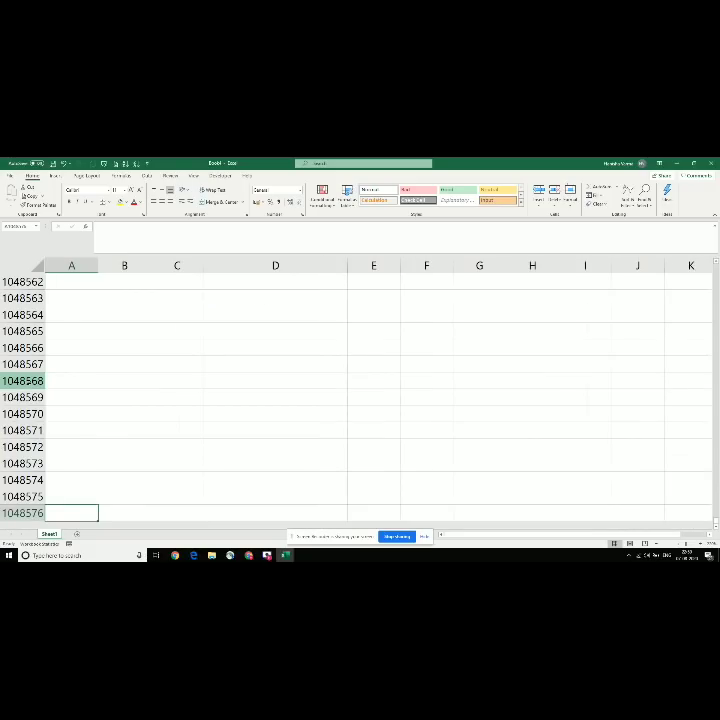
key("ctrl+Up")
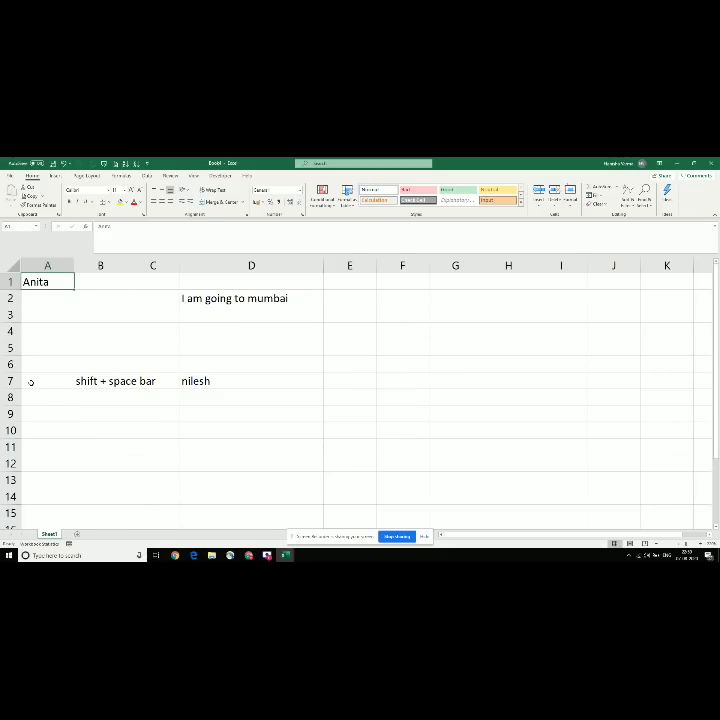
key("ctrl+Down")
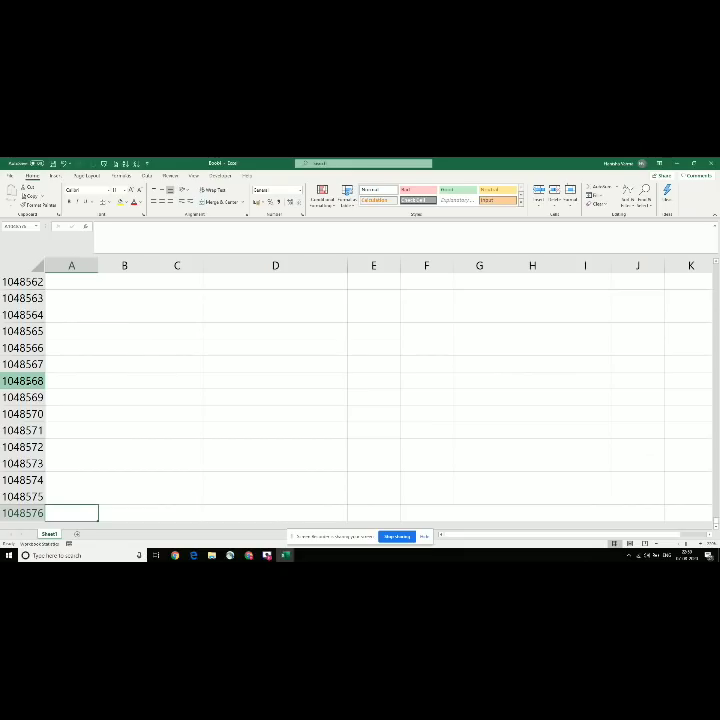
key("ctrl+Up")
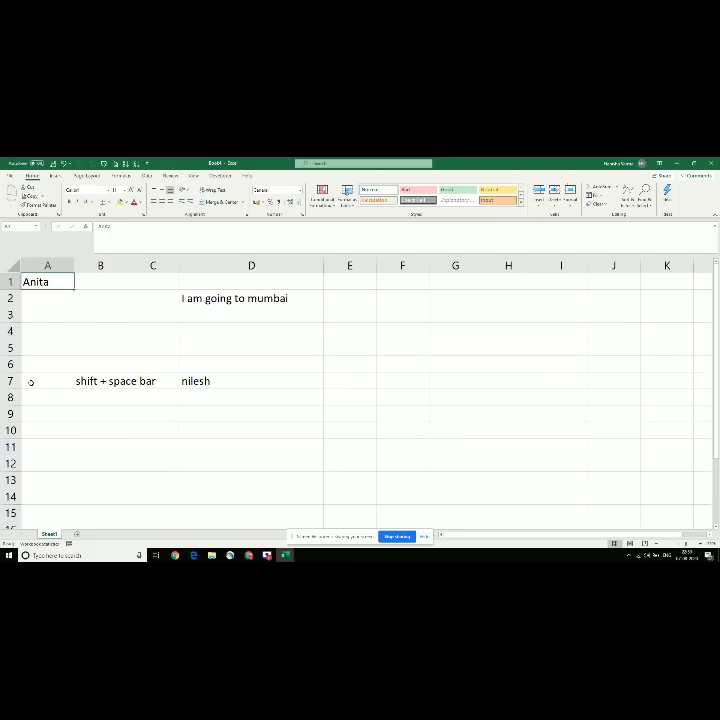
key("ctrl+a")
key("Delete")
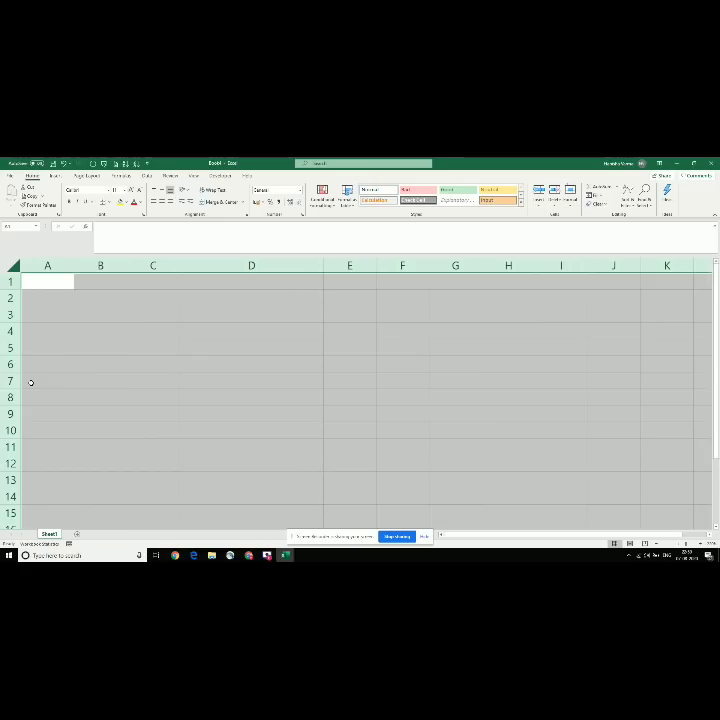
Step: Select column B both by its header and with Ctrl+Space from B3
key("ctrl+Home")
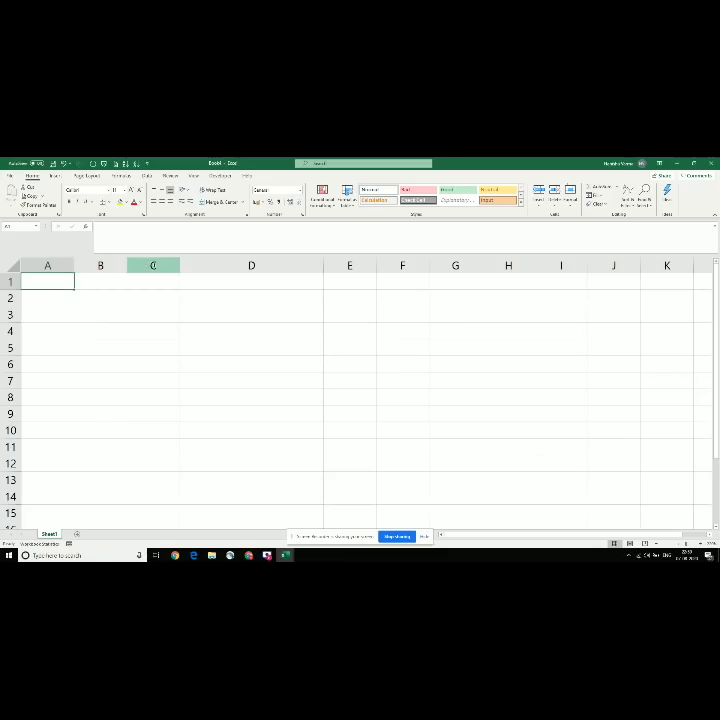
left_click(100, 281)
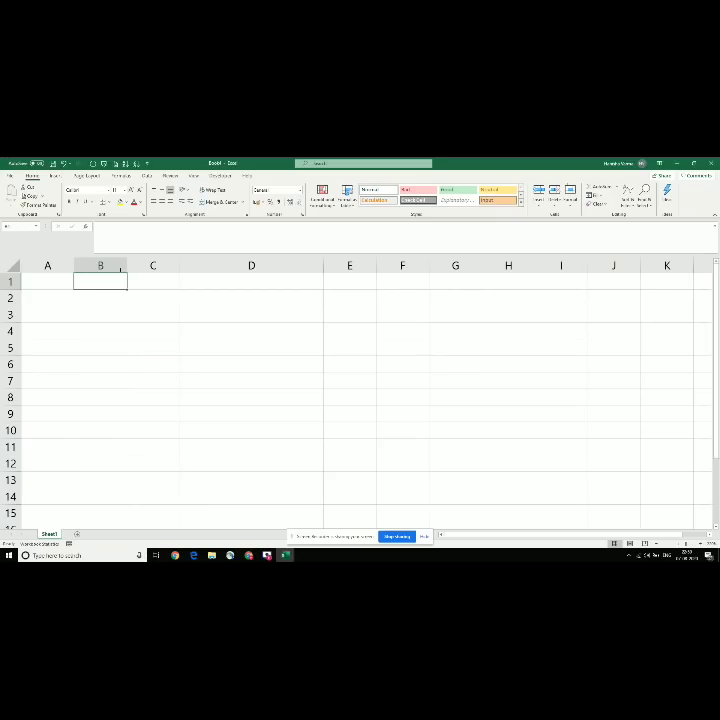
left_click(118, 263)
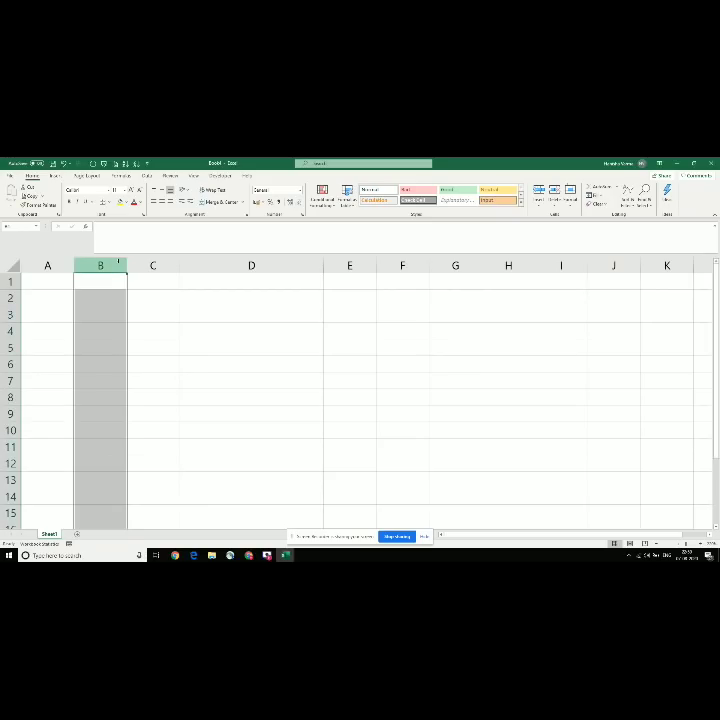
left_click(102, 310)
key("ctrl+space")
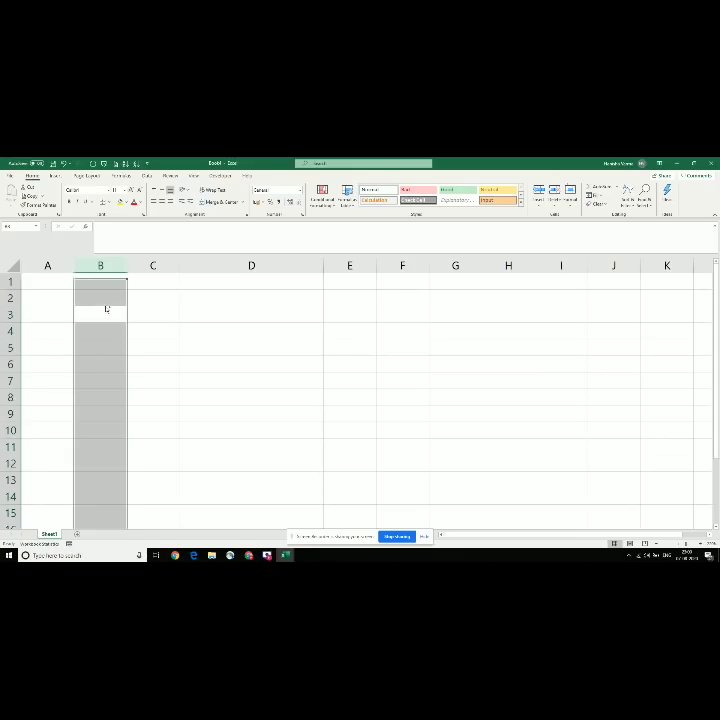
left_click(174, 315)
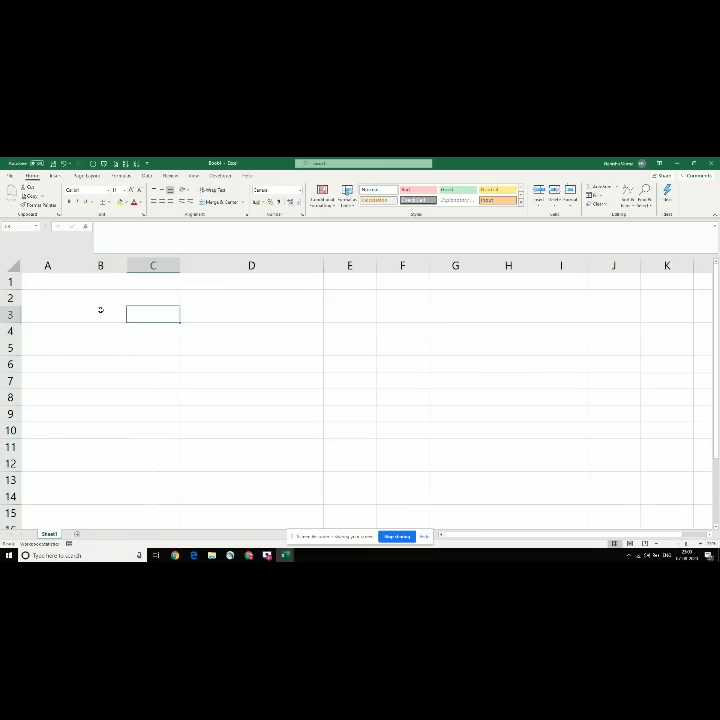
left_click(100, 310)
Step: Enter 'Ctrl + space bar' in B3, then select column D from D1 with Ctrl+Space
type("C")
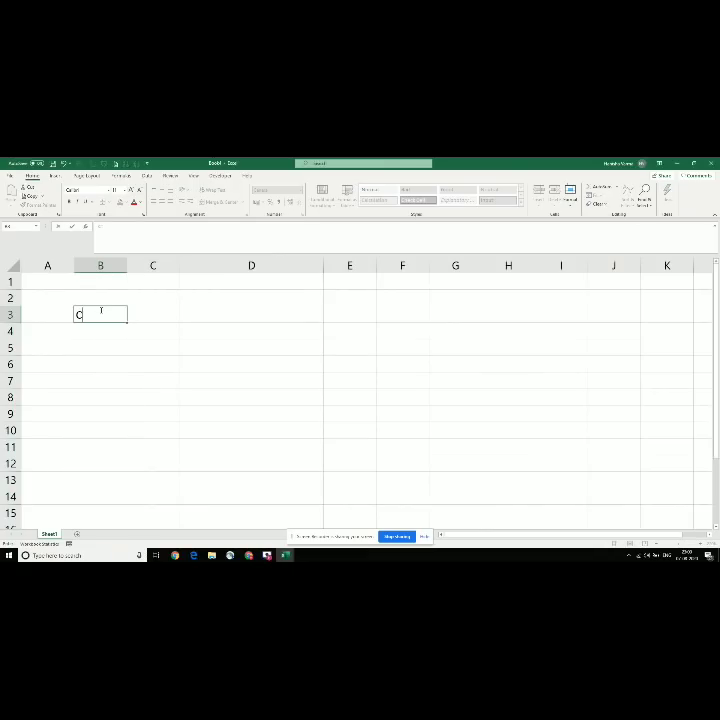
type("trl + space bar")
key("Return")
left_click(100, 312)
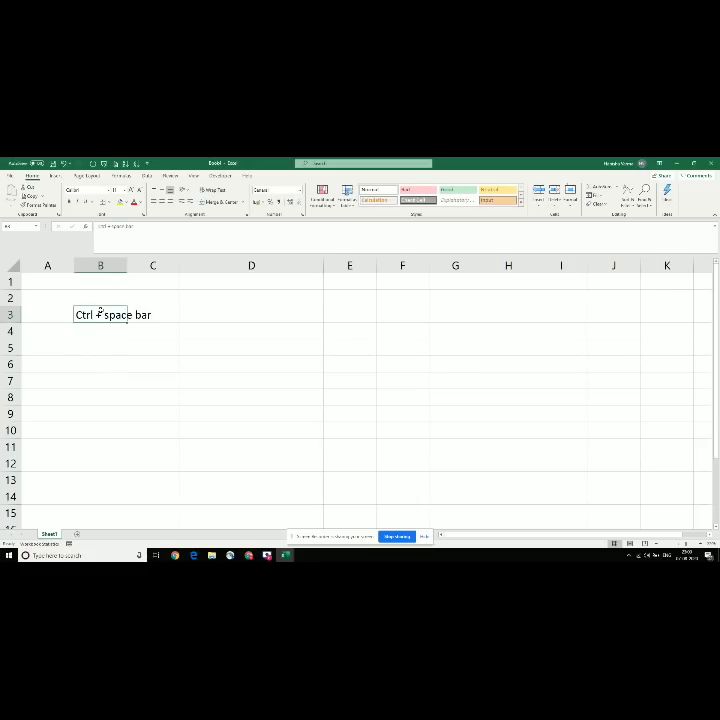
left_click(219, 283)
key("ctrl+space")
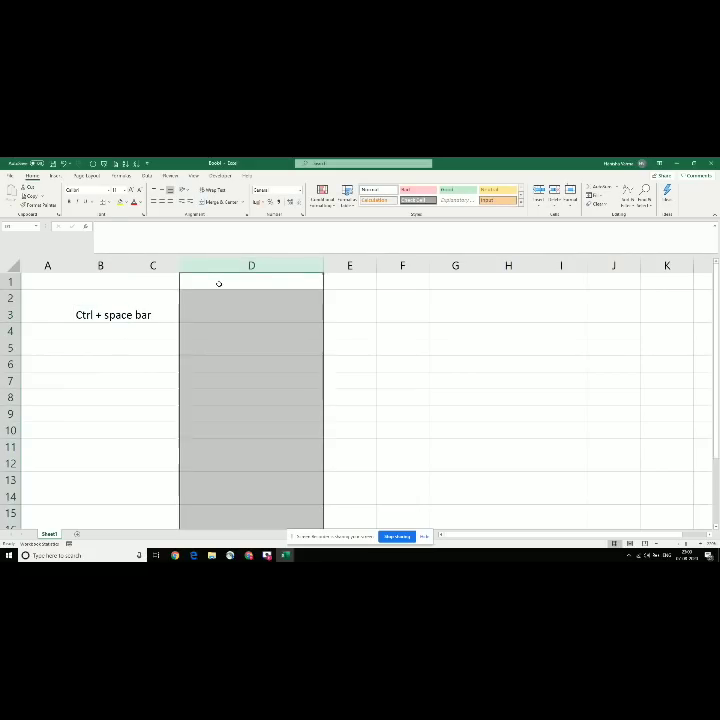
left_click(214, 277)
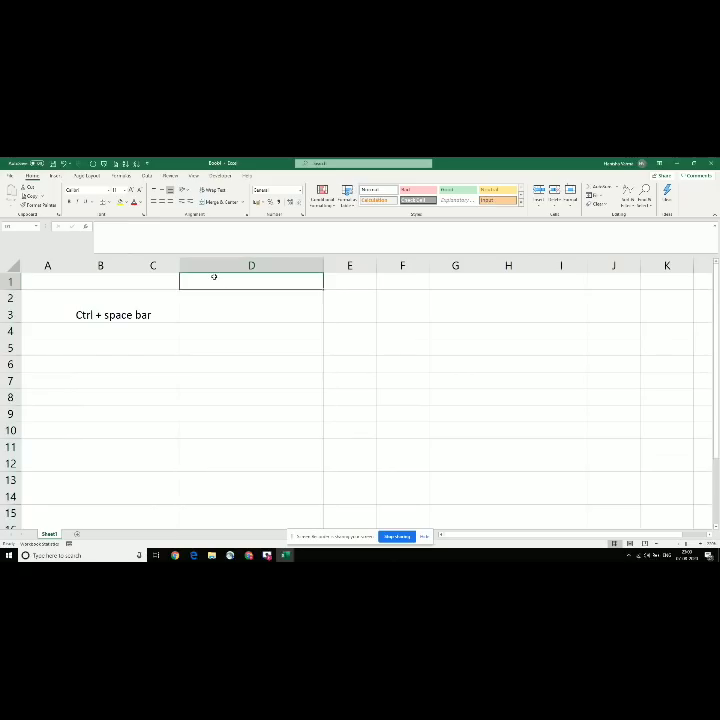
key("Right")
key("ctrl+Right")
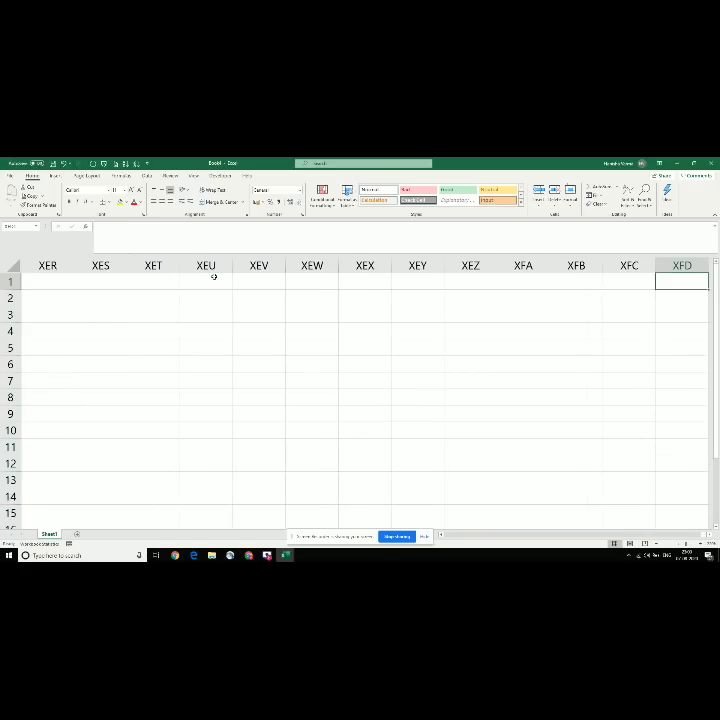
key("ctrl+Left")
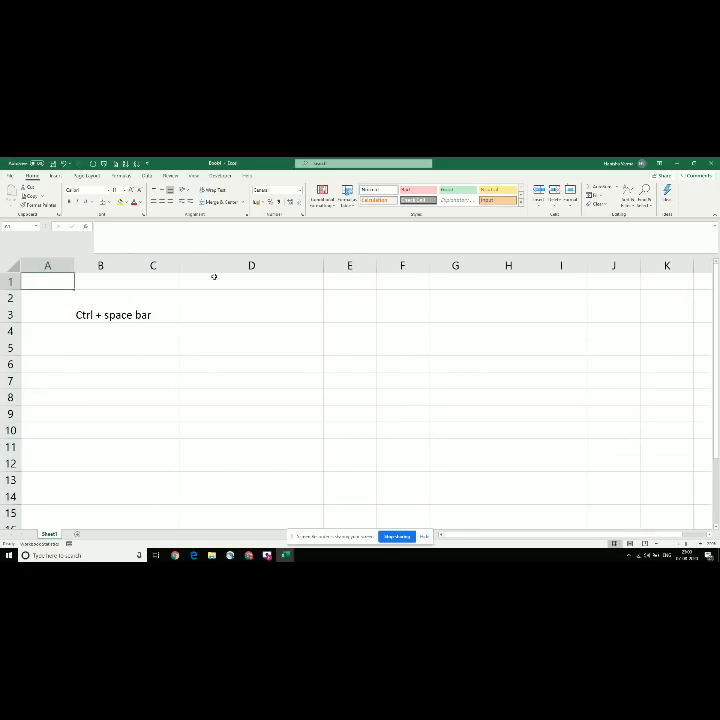
key("ctrl+Right")
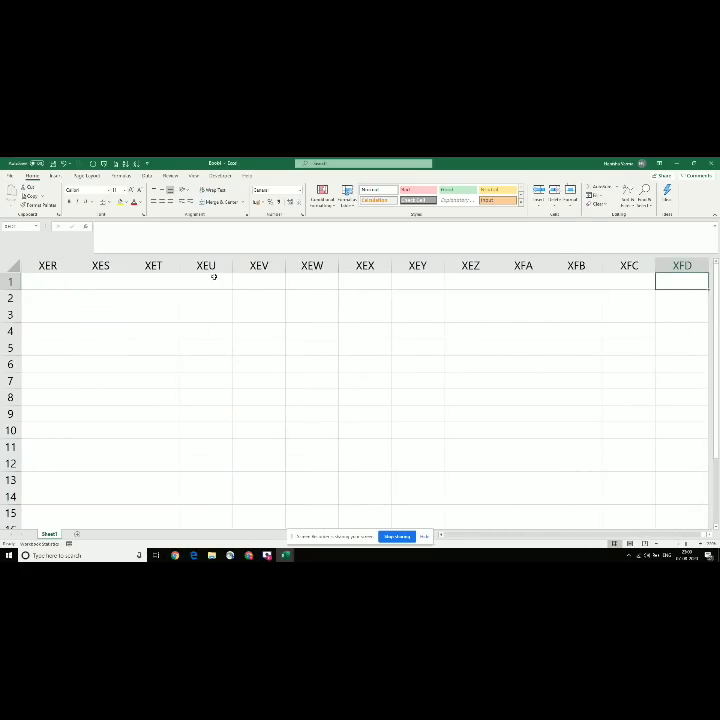
key("ctrl+Left")
key("Right")
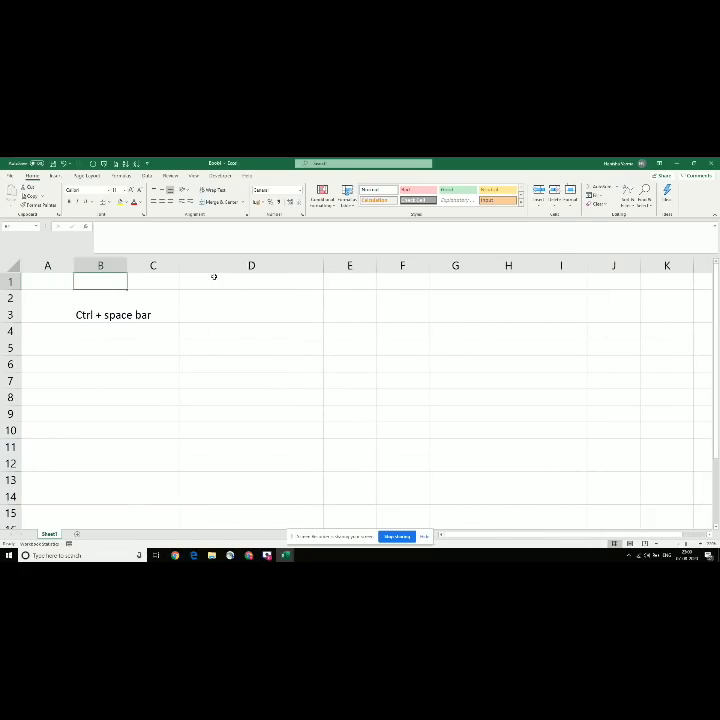
key("Right")
key("Right")
key("Right")
key("Right")
key("Right")
key("Right")
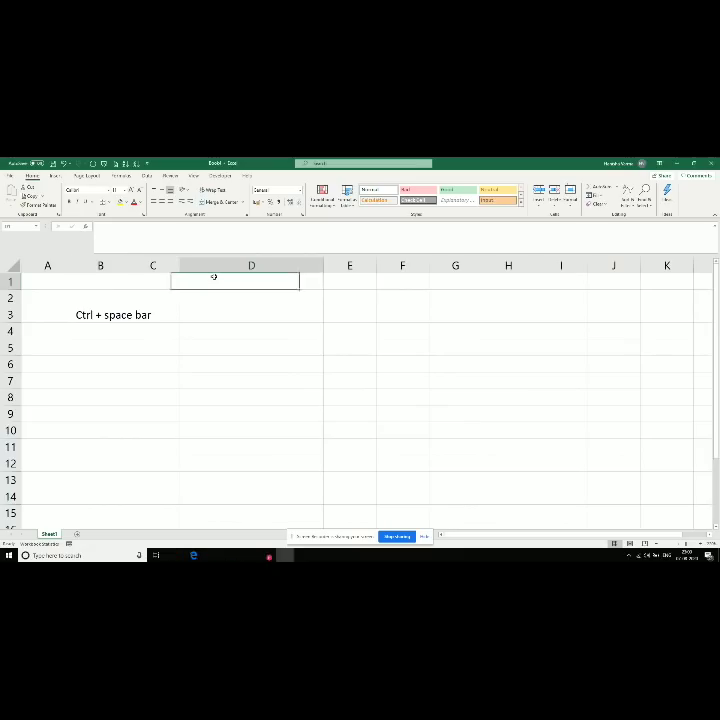
key("Right")
key("Right")
key("Right")
key("Right")
key("Right")
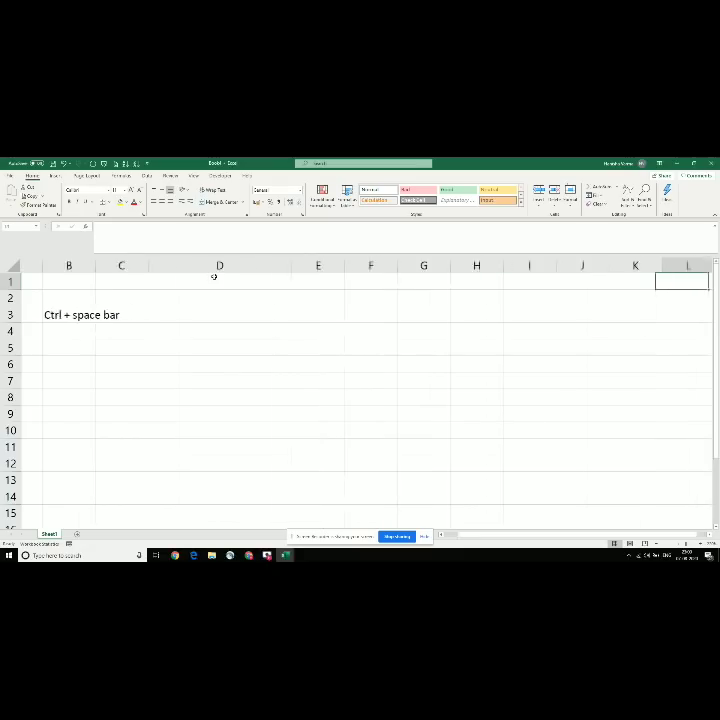
key("Home")
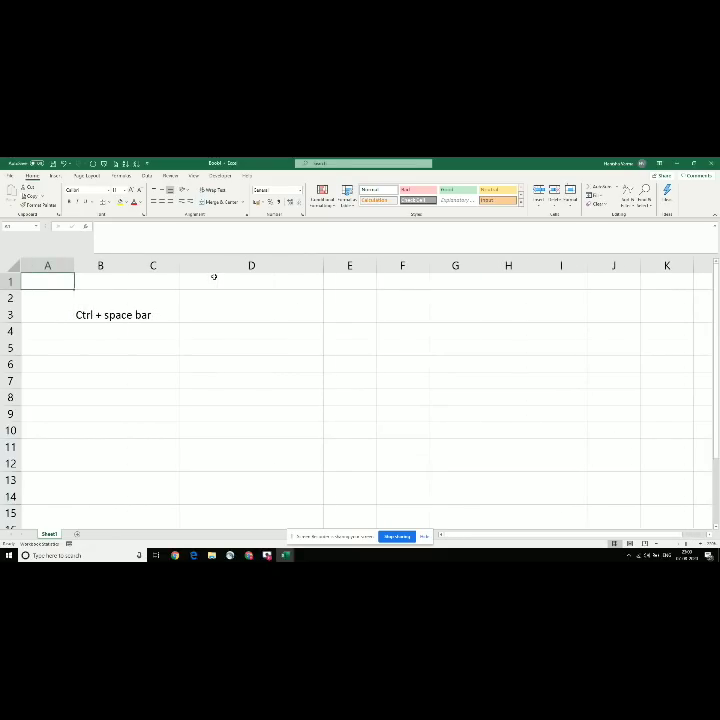
key("ctrl+Right")
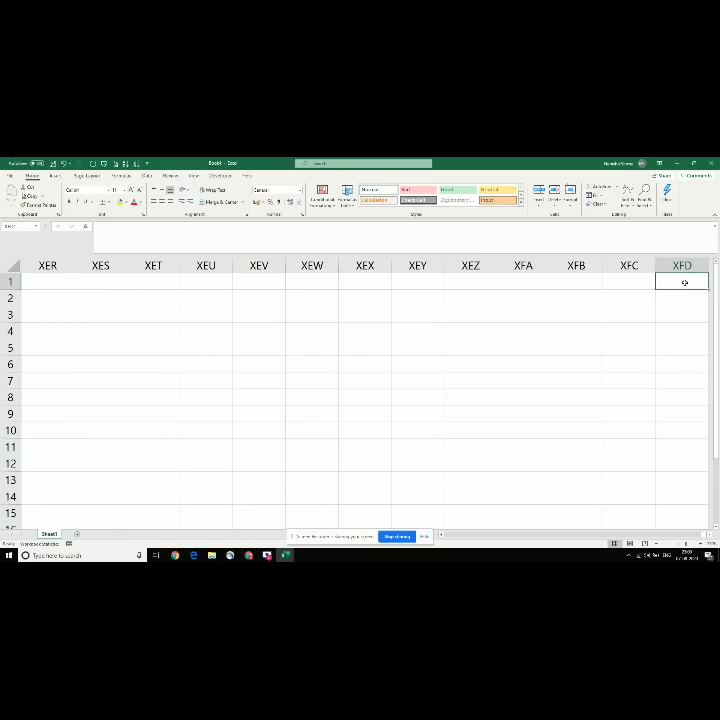
key("ctrl+Left")
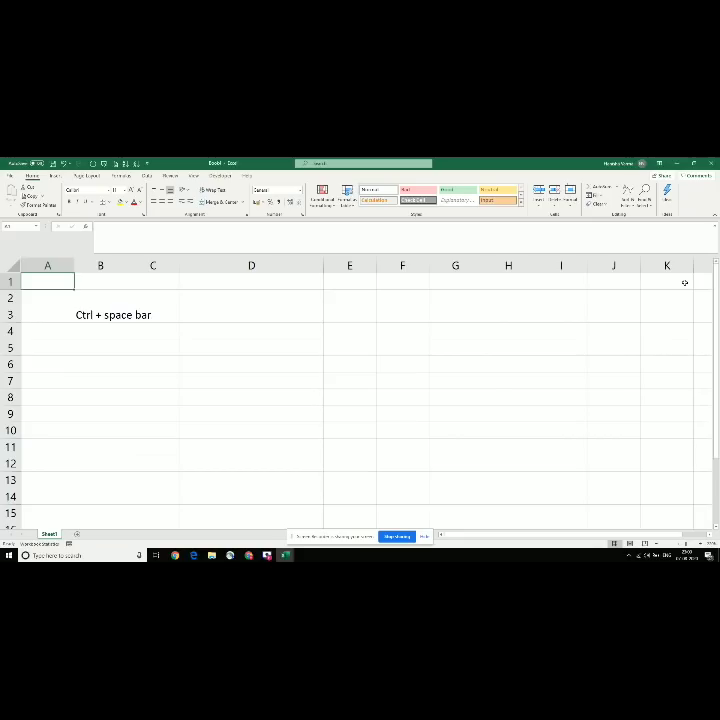
key("alt+Tab")
Step: Switch back to Book1 and clear the old Ctrl + space bar note from A2:C6
key("Down")
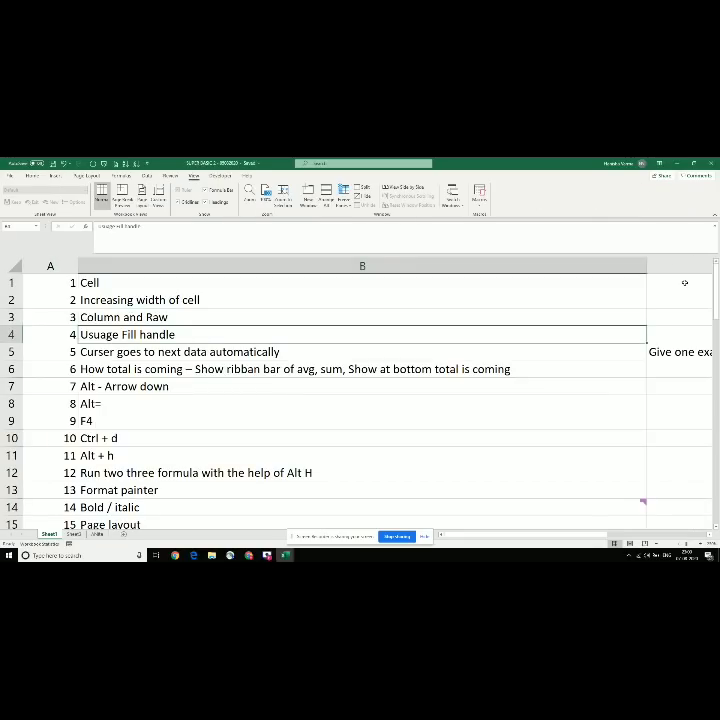
key("alt+Tab")
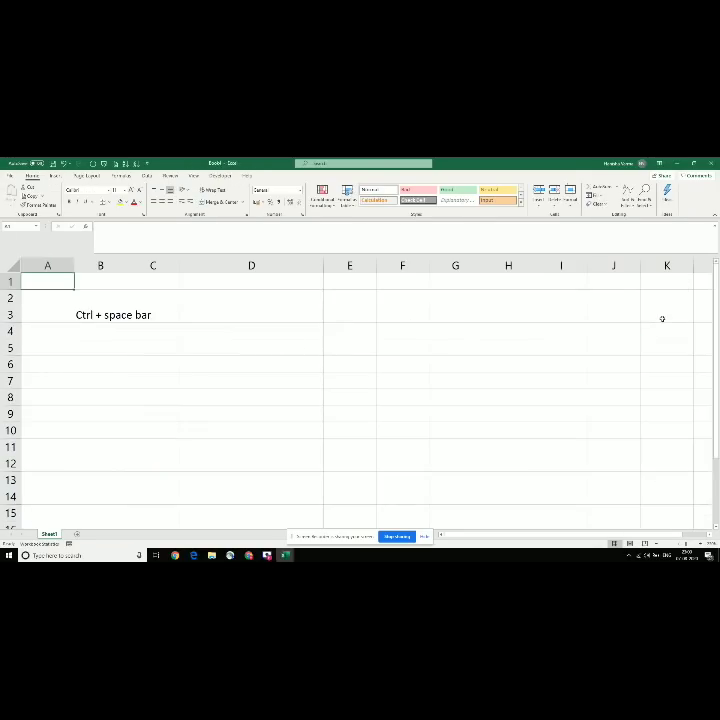
left_click_drag(53, 297, 175, 359)
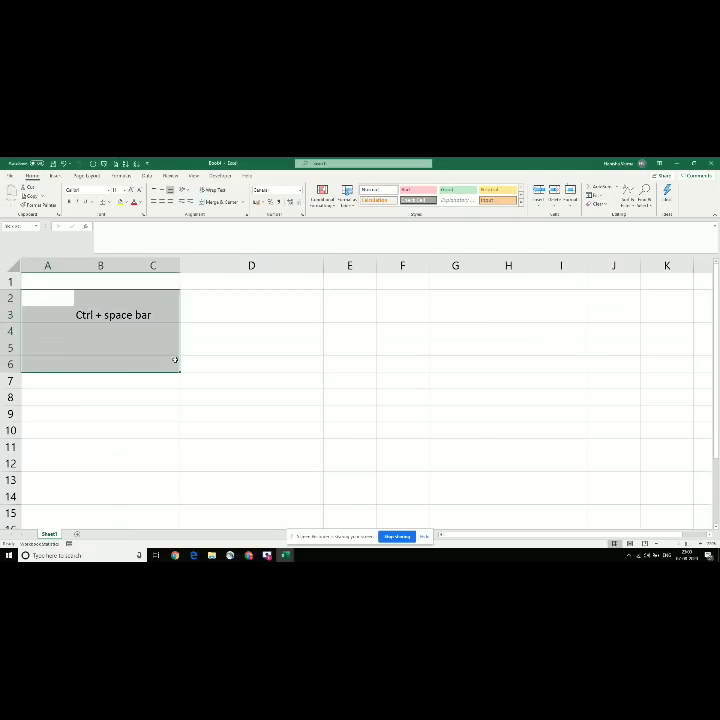
key("Delete")
left_click(149, 341)
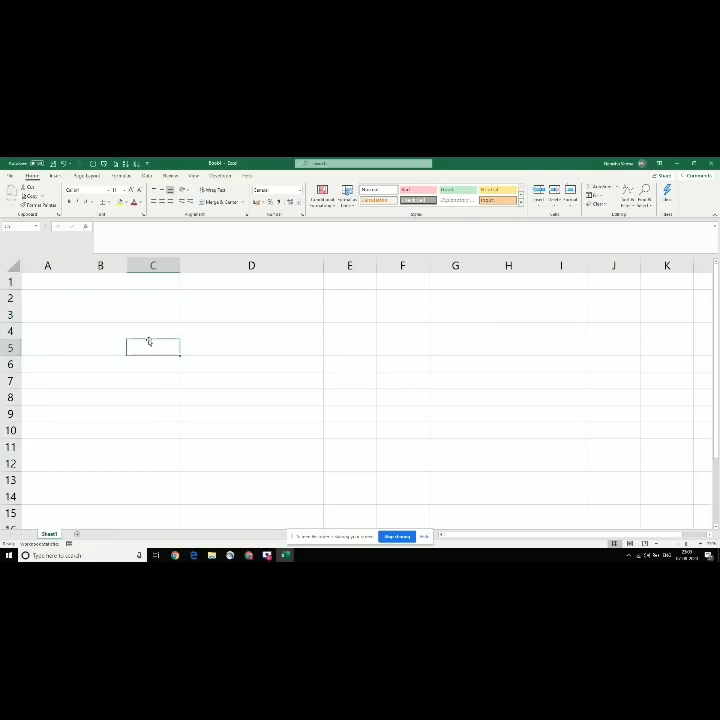
Step: Enter 1, 2, 3 in B2:B4 and drag the fill handle to continue the series to B9
left_click(95, 297)
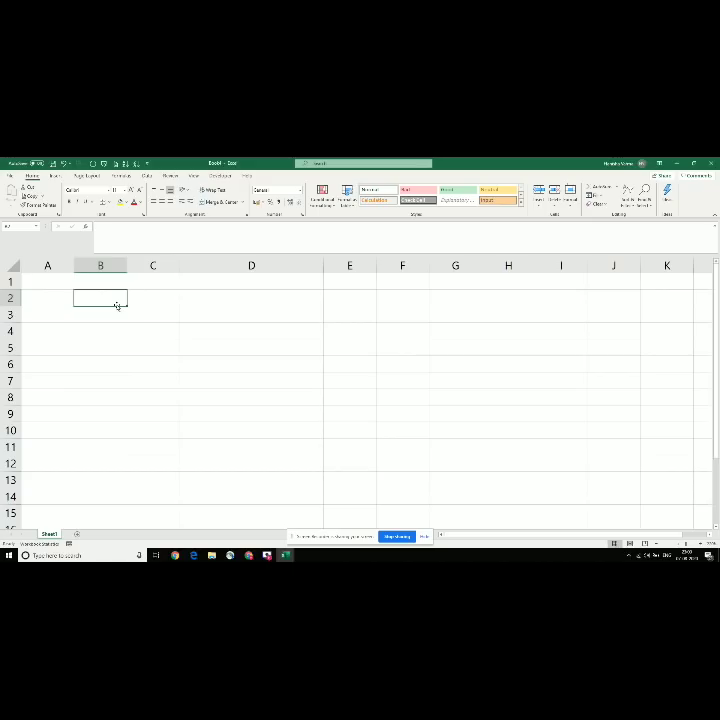
type("1")
key("Return")
type("2")
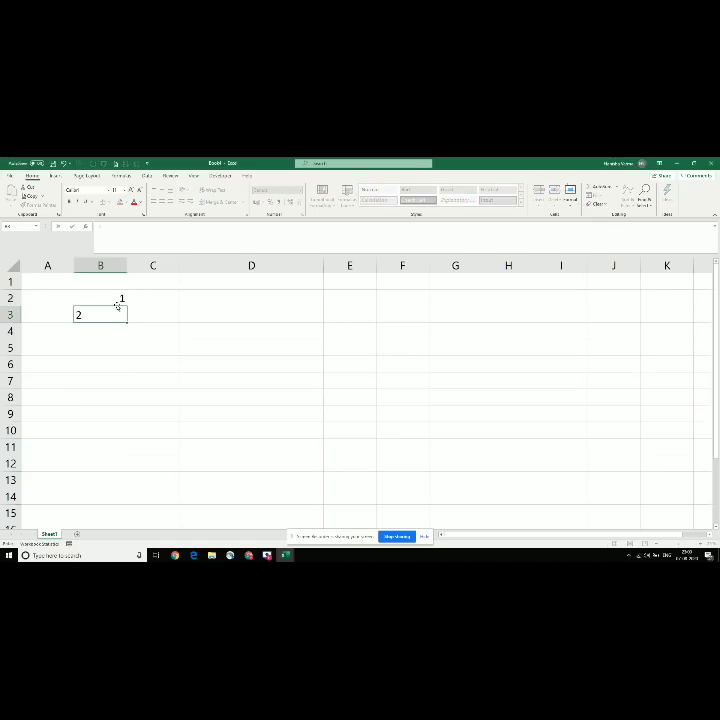
key("Return")
type("3")
key("Return")
key("Up")
key("Up")
key("Up")
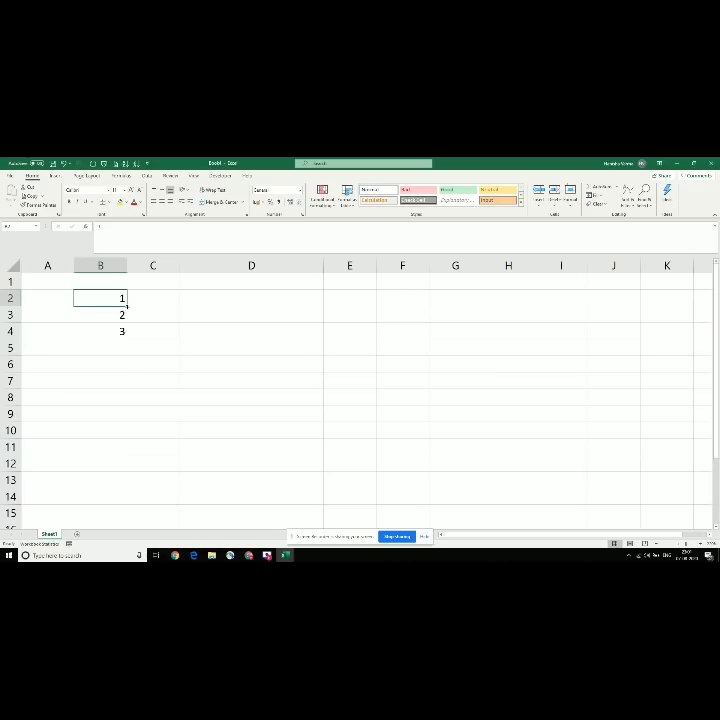
key("shift+Down")
key("shift+Down")
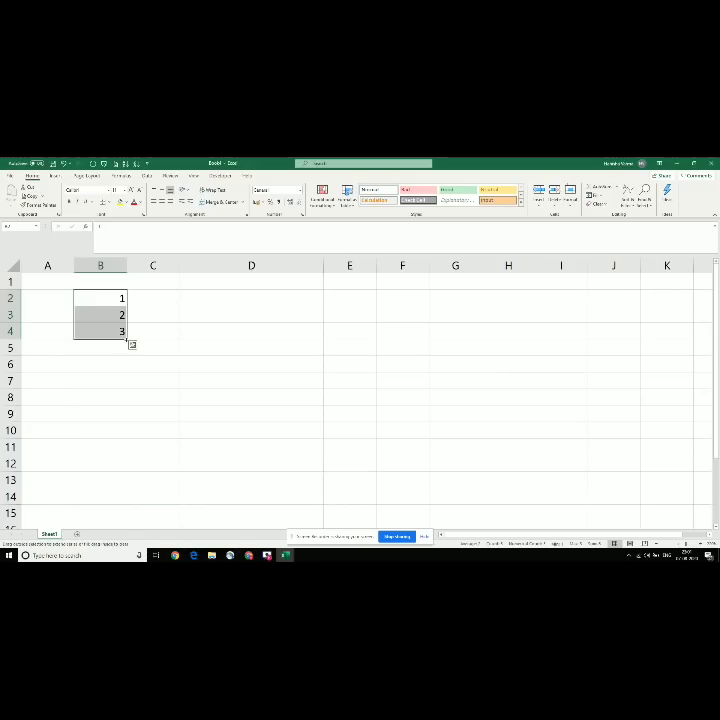
left_click_drag(128, 341, 129, 416)
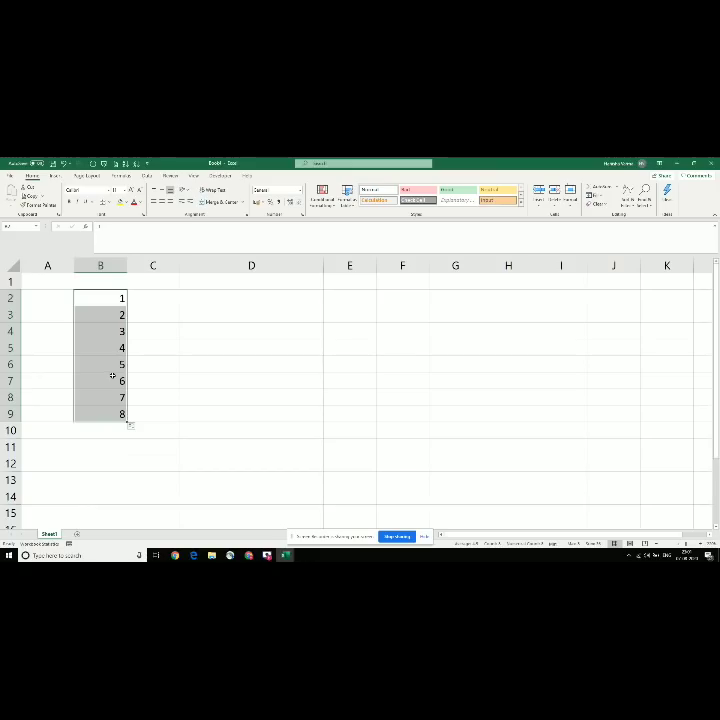
left_click(114, 314)
left_click(108, 297)
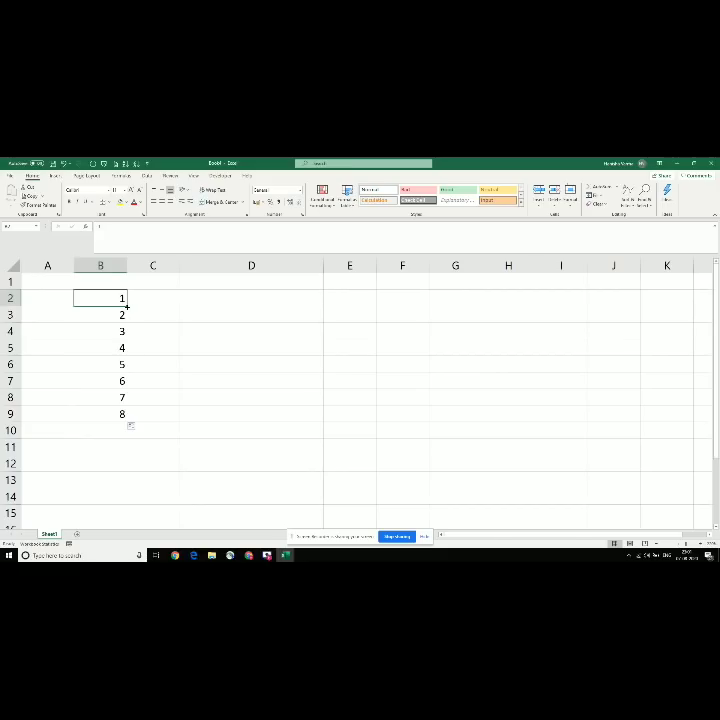
Step: Fill a counting series from B2 down to B24 (1 to 23) and check its ends with Ctrl+Down/Up
left_click_drag(127, 307, 123, 551)
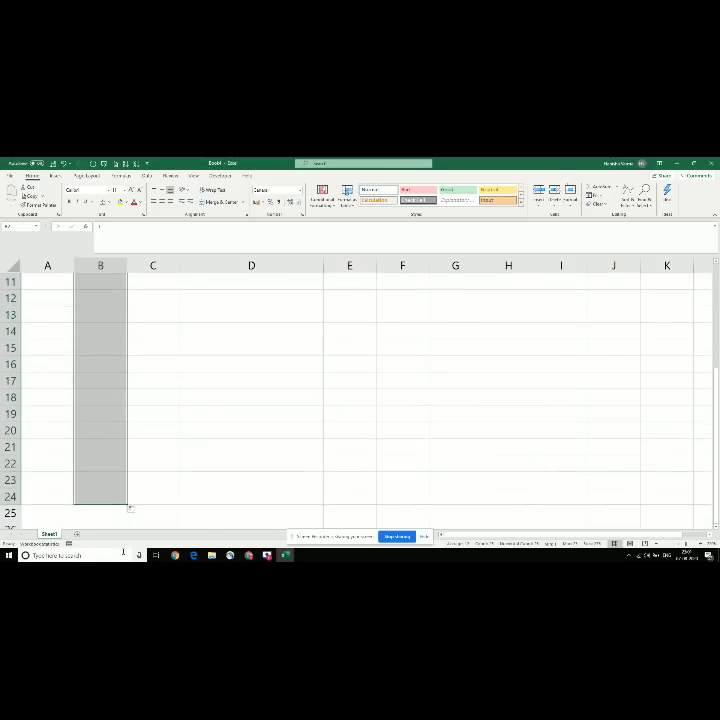
left_click(93, 486)
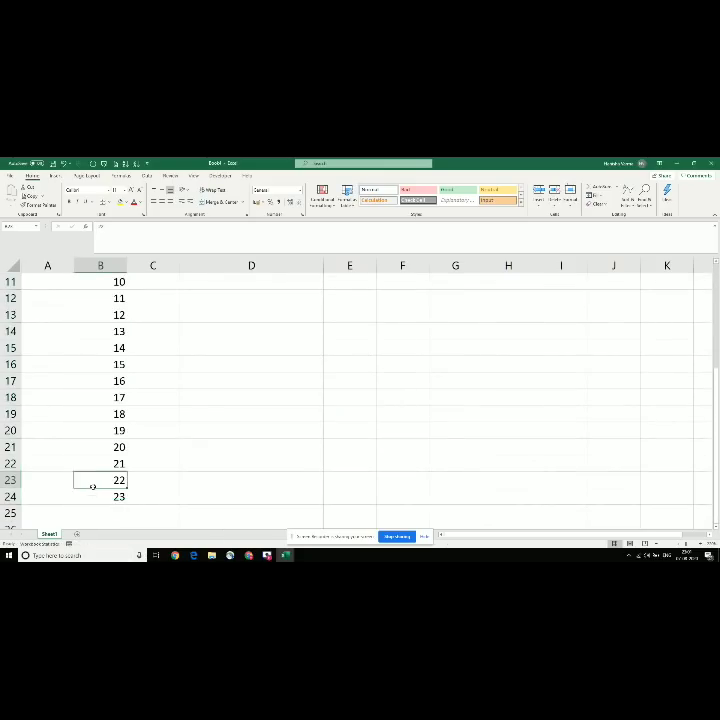
key("ctrl+Up")
key("Down")
key("ctrl+Down")
key("ctrl+Up")
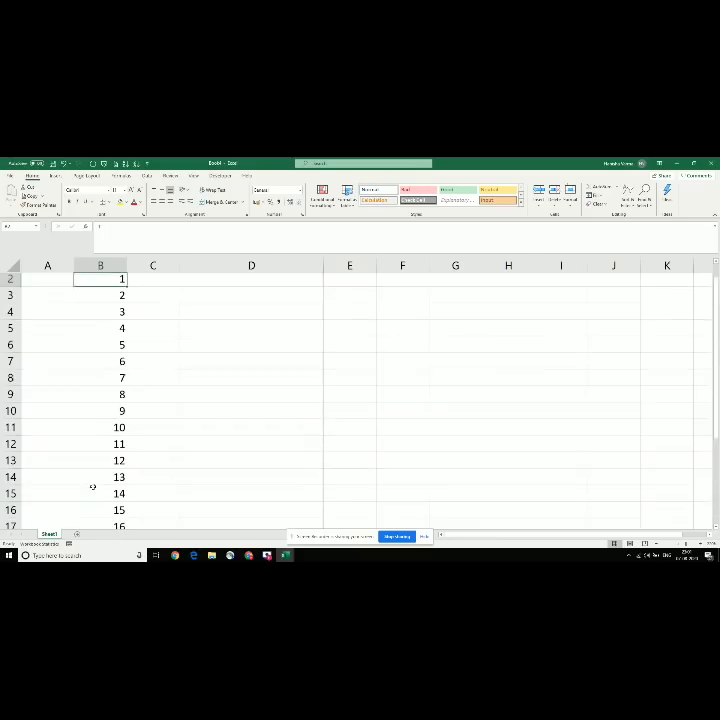
Step: Select B3 down to the end of the numbers and delete them, leaving only 1 in B2
left_click(106, 315)
left_click(106, 285)
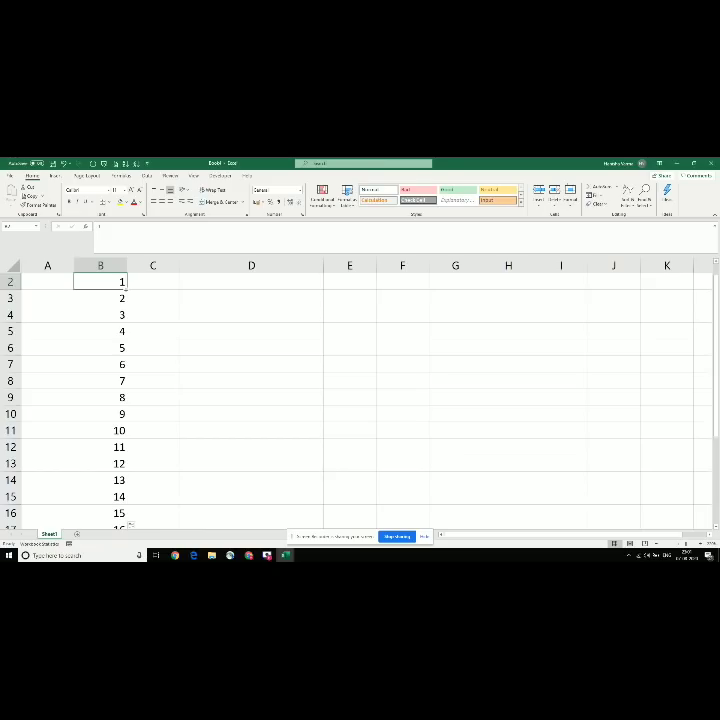
left_click_drag(126, 290, 126, 290)
left_click_drag(126, 290, 126, 359)
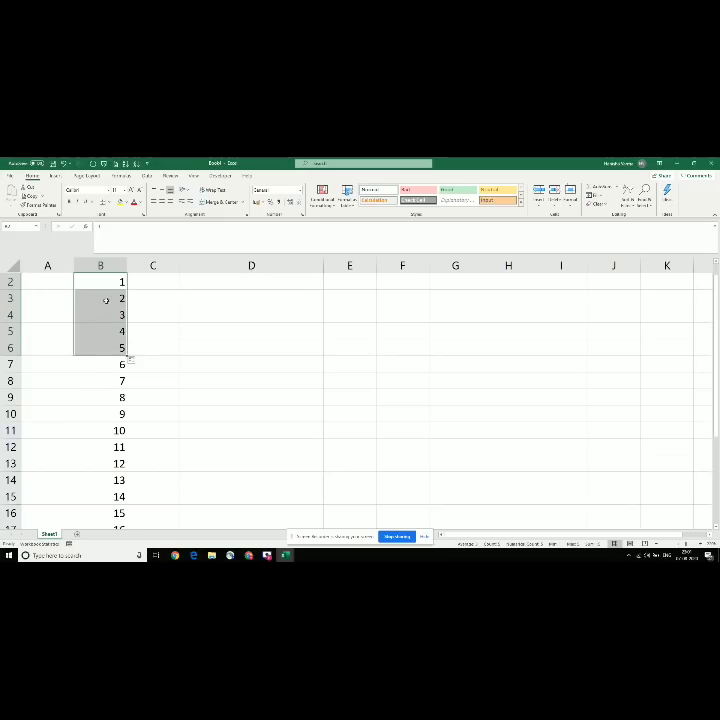
left_click(105, 299)
key("ctrl+shift+Down")
key("Delete")
scroll(106, 300, "up", 3)
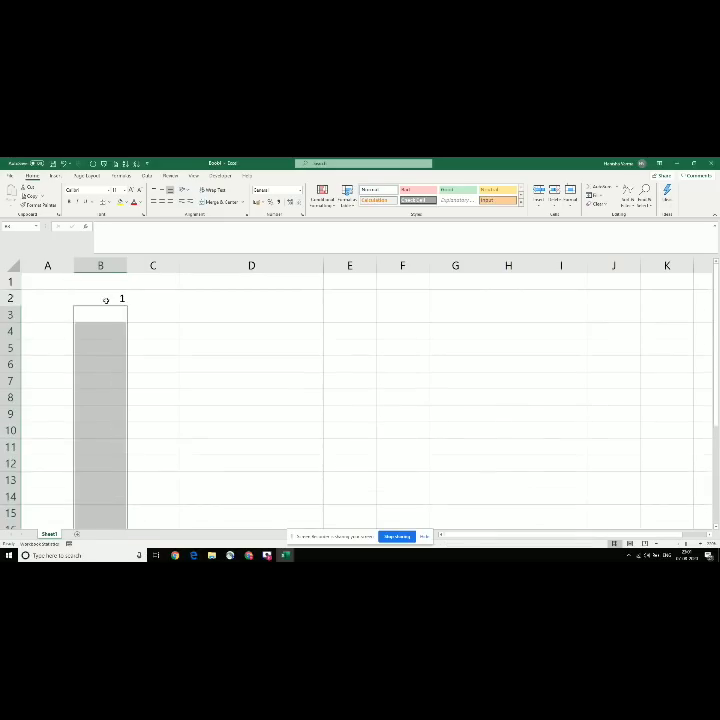
left_click(106, 300)
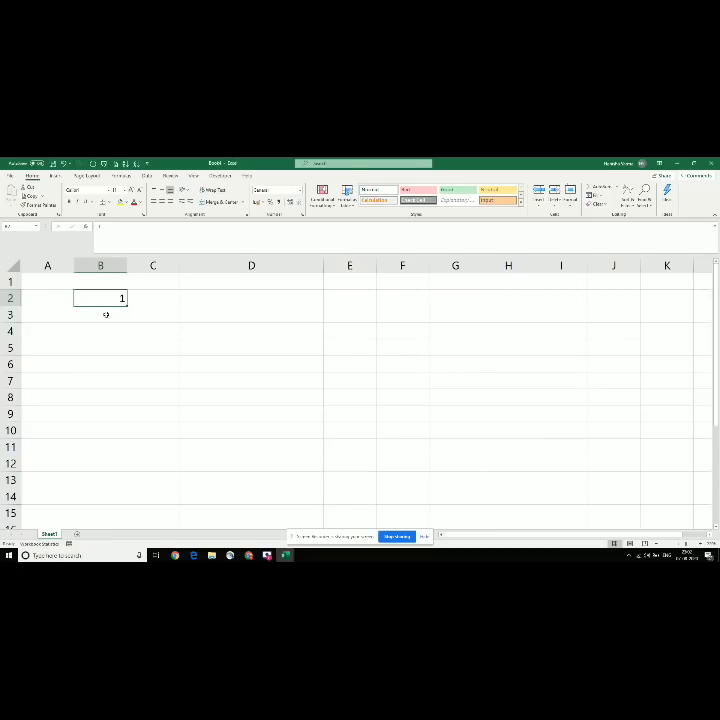
Step: Enter January in cell B2
left_click(105, 314)
left_click(116, 302)
type("January")
key("Return")
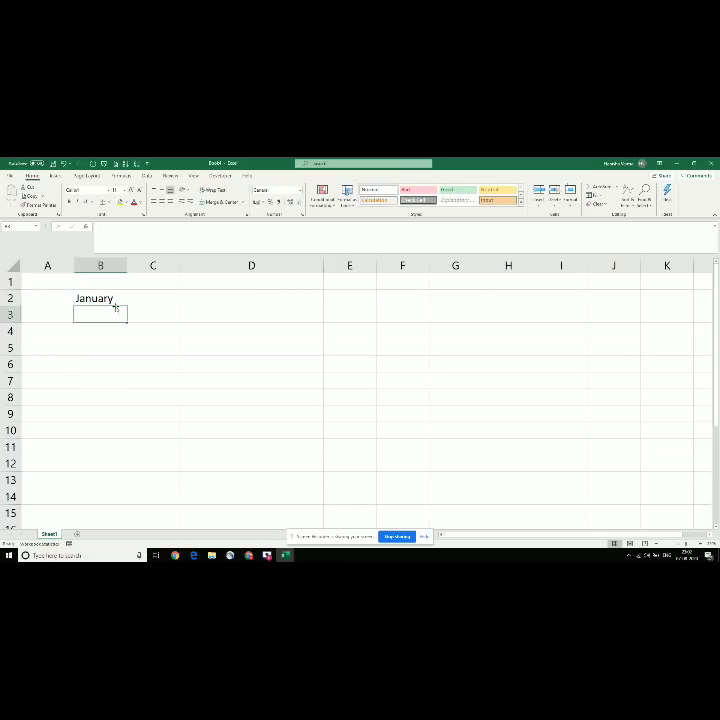
Step: Drag the fill handle from B2 to B10 to create the January–September month series
left_click(116, 306)
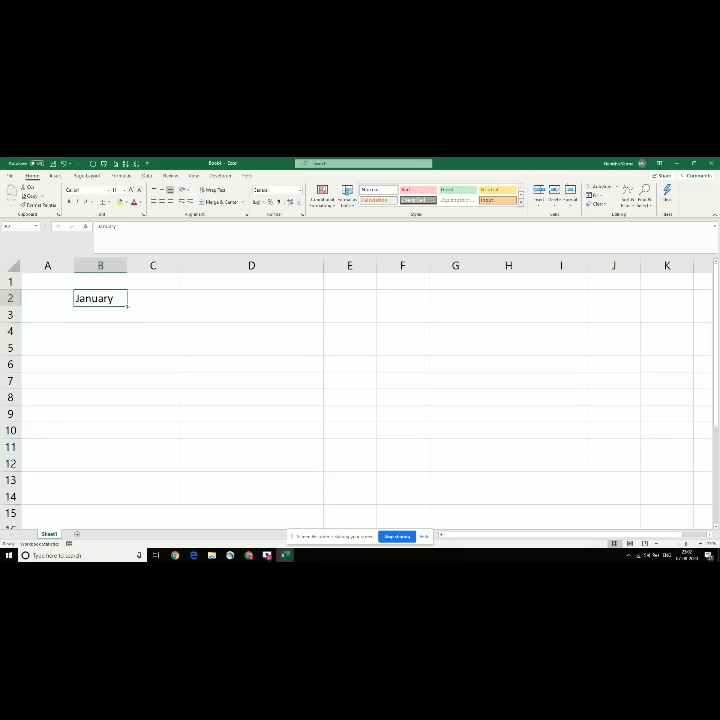
left_click_drag(127, 306, 112, 440)
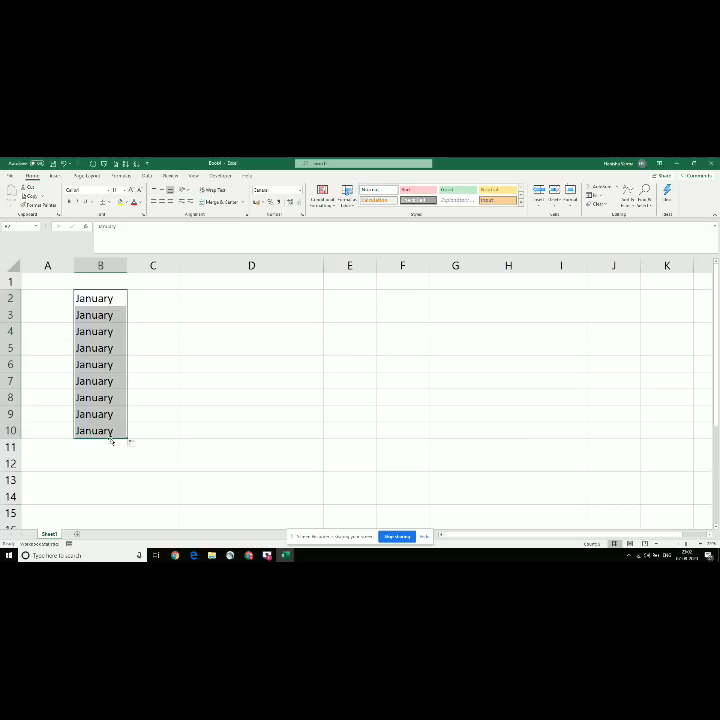
left_click(100, 298)
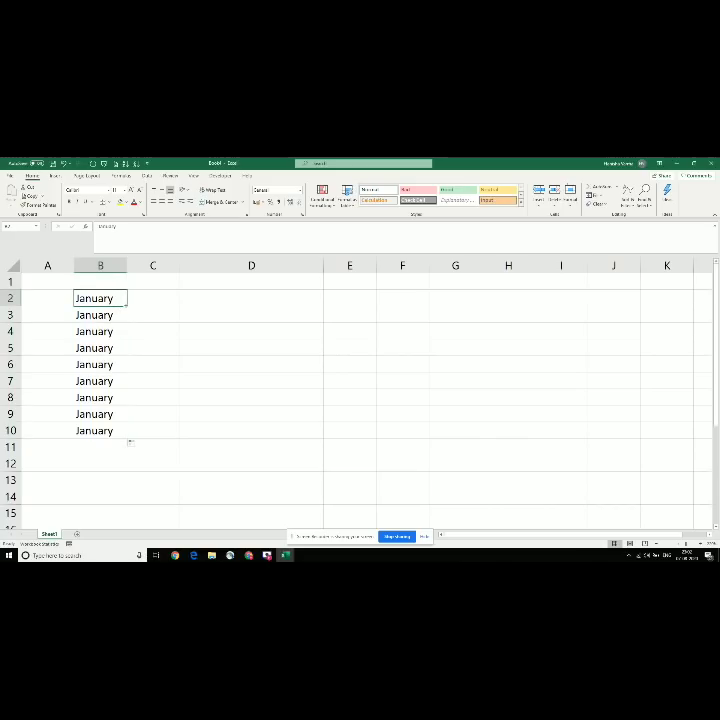
left_click_drag(128, 304, 114, 438)
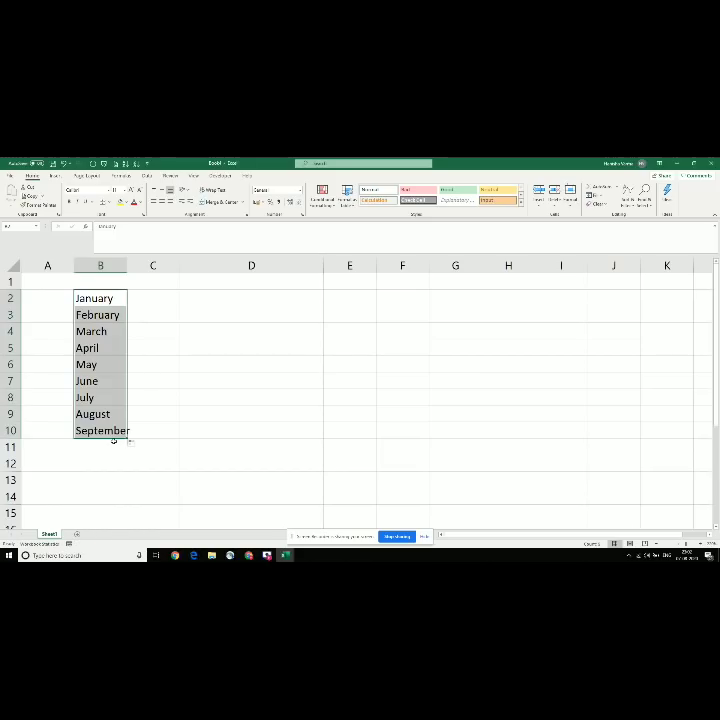
left_click(100, 348)
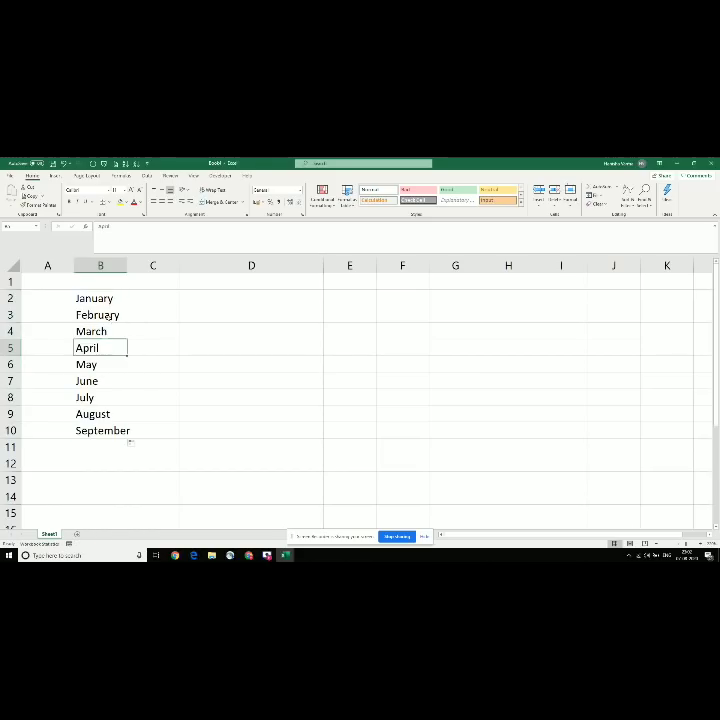
left_click(110, 315)
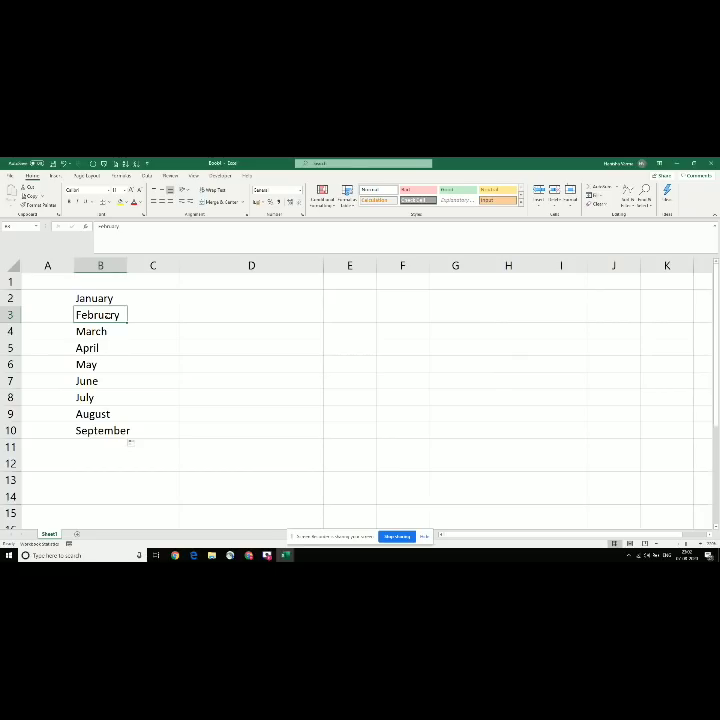
Step: Switch to the topic-list workbook, select the next topic in row 5, then return
key("alt+Tab")
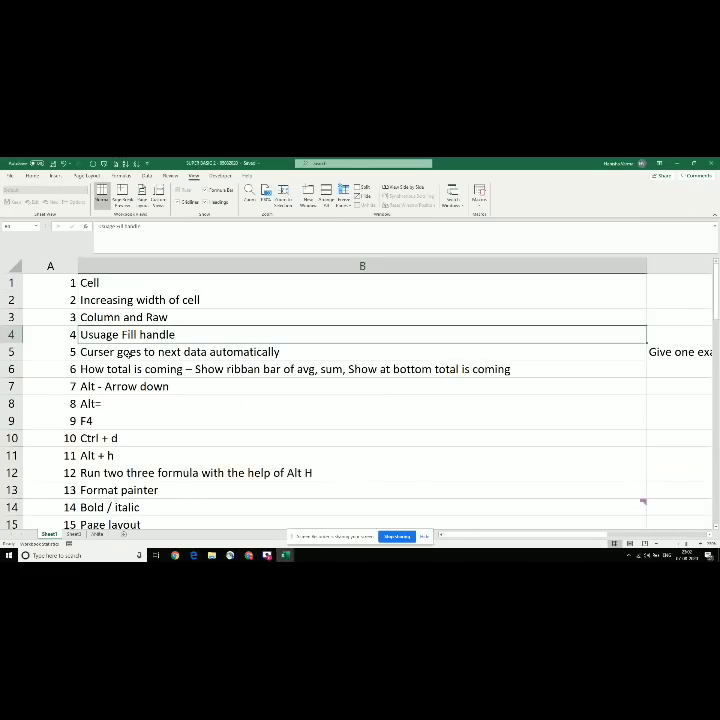
left_click(128, 353)
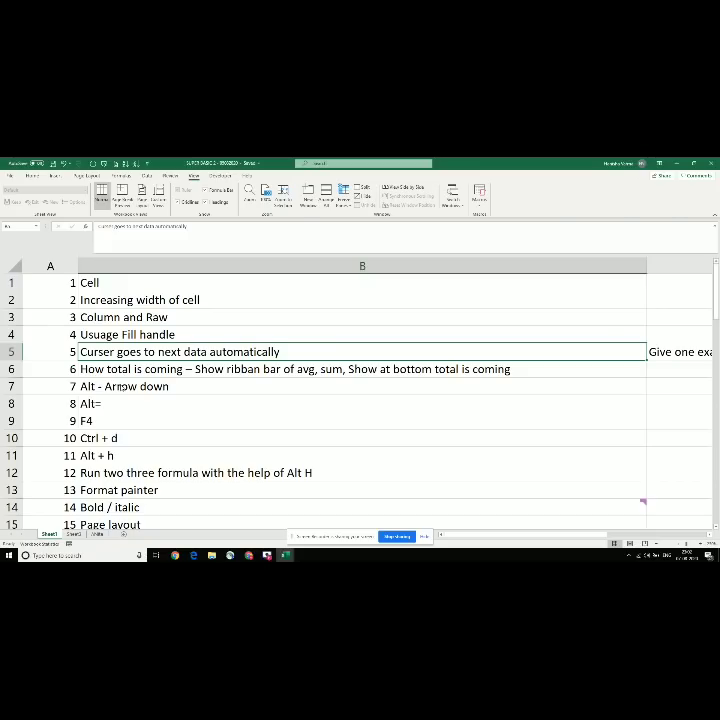
key("alt+Tab")
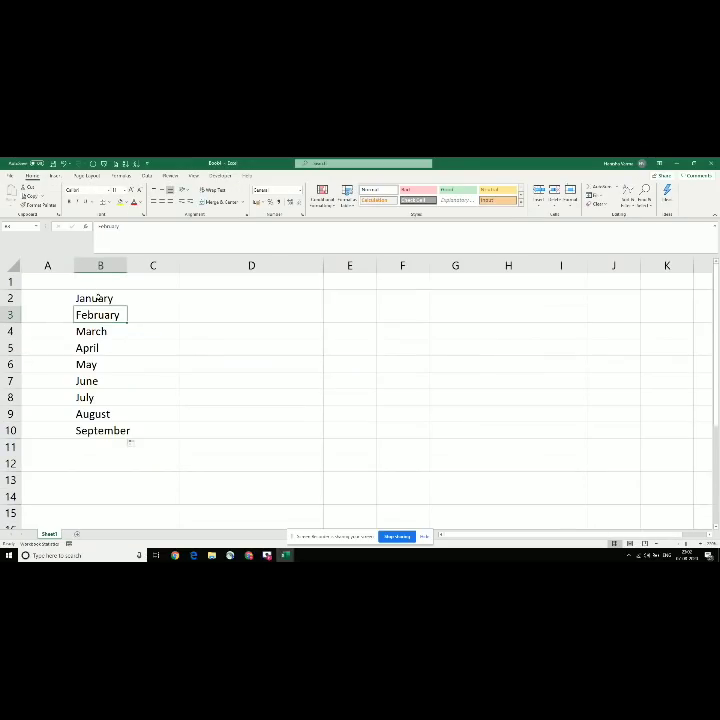
Step: Select the month block B2:D12 and delete its contents
left_click_drag(96, 297, 225, 463)
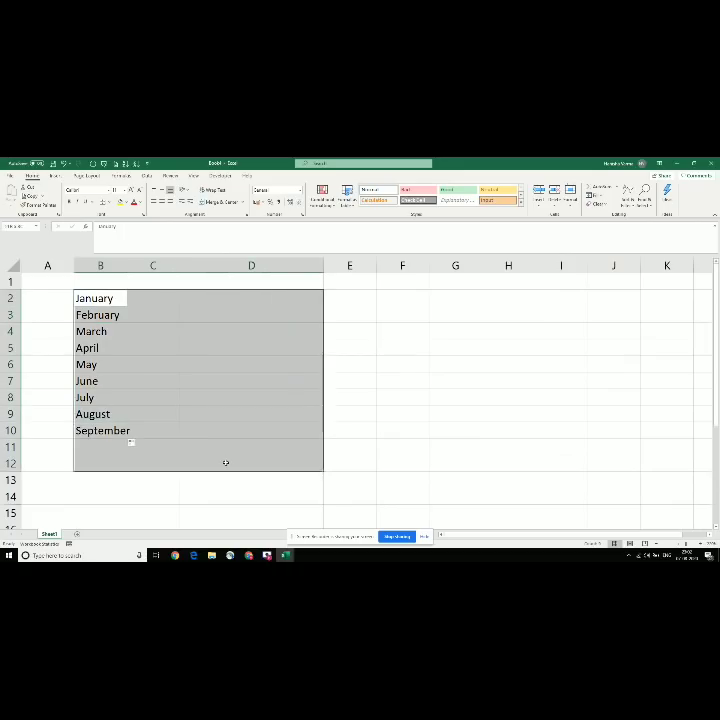
key("Delete")
key("Up")
Step: Move through row 1 with the arrow keys, ending with A1 as the active cell
key("Left")
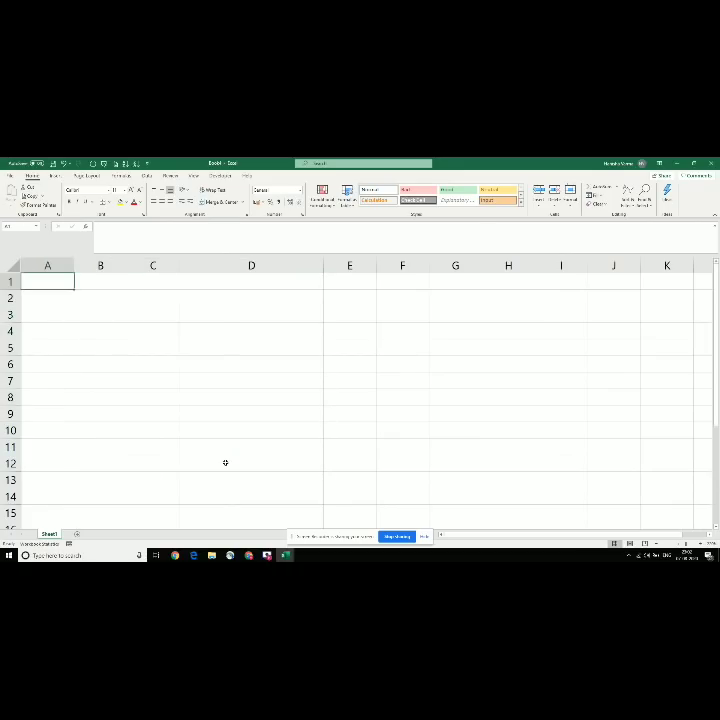
key("Right")
key("Right")
key("Right")
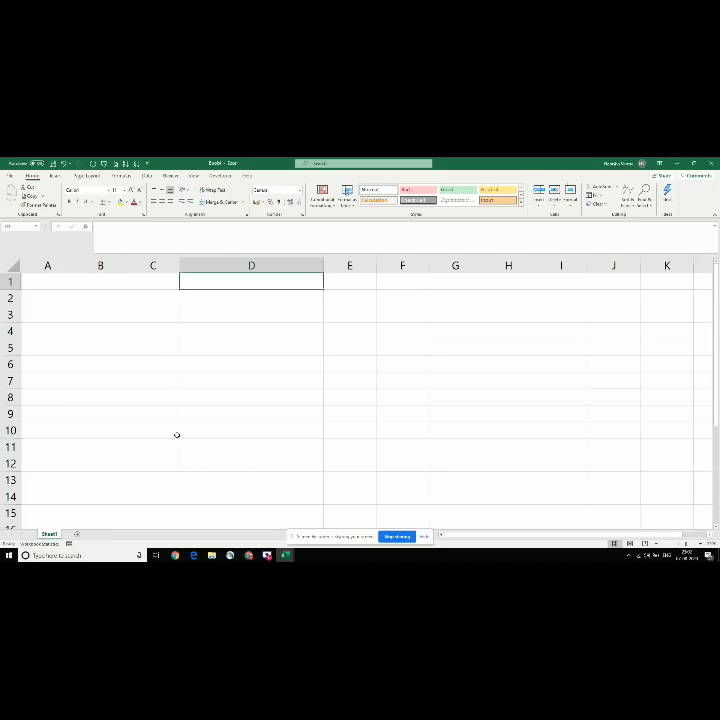
key("Left")
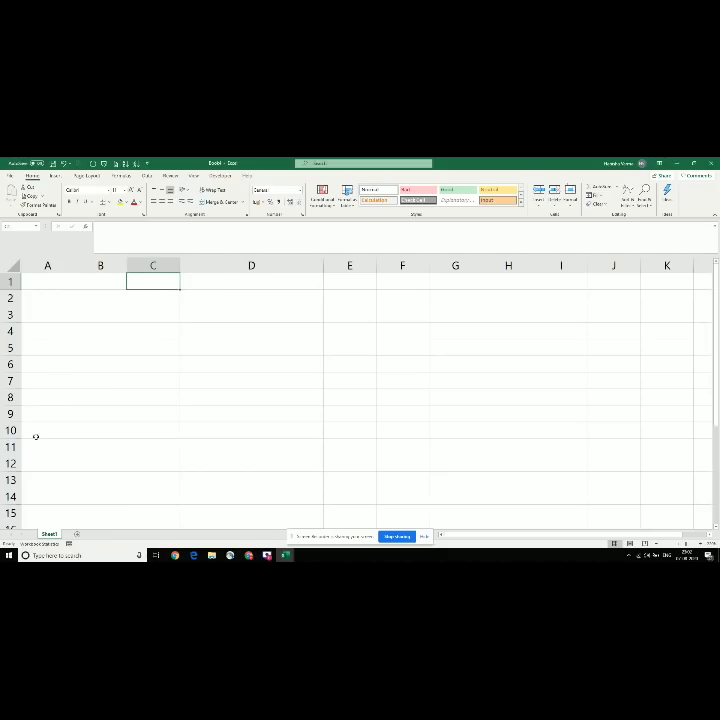
left_click_drag(37, 277, 246, 400)
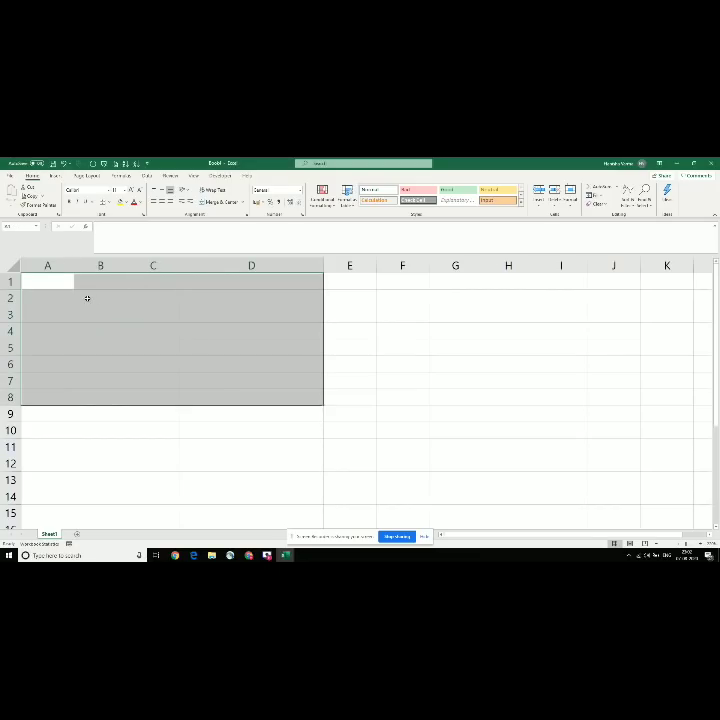
left_click(50, 282)
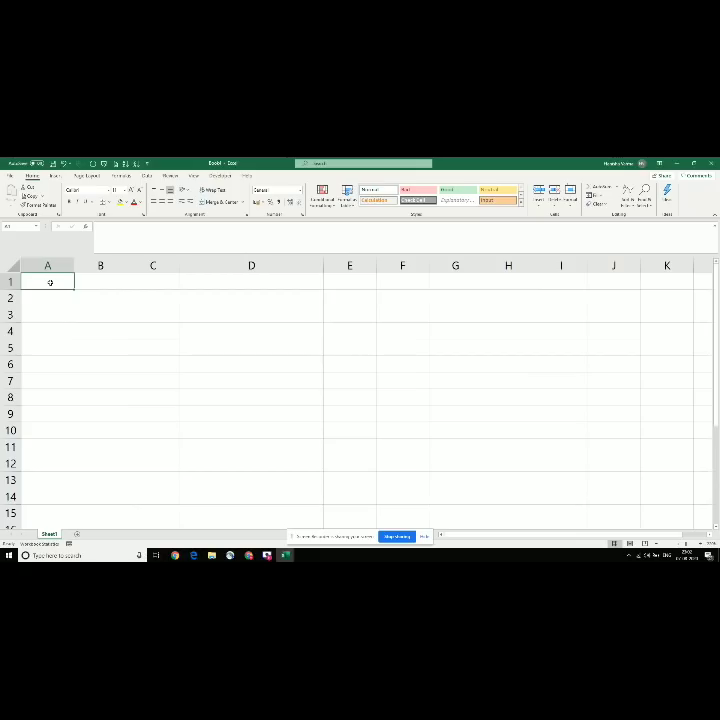
Step: Enter Delhi in cell A1
type("Delhi")
key("Return")
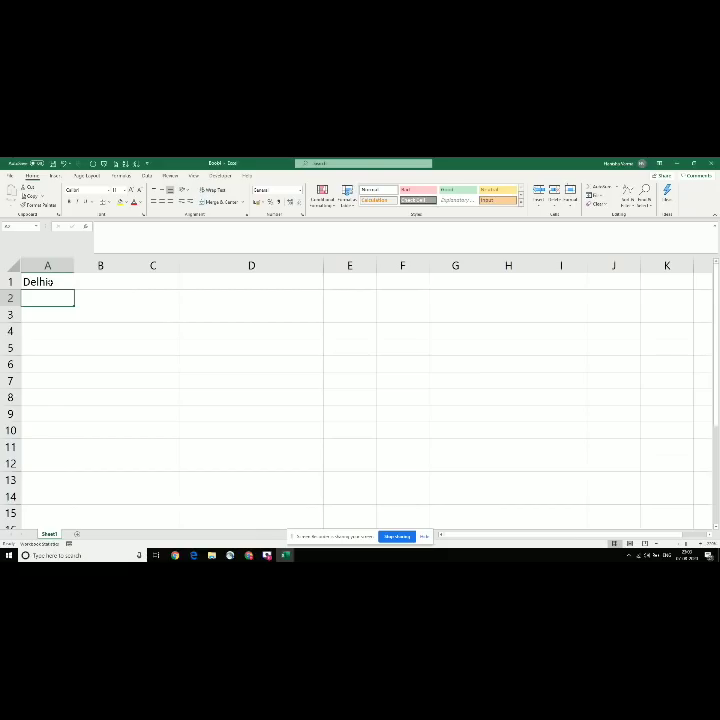
left_click_drag(48, 282, 217, 378)
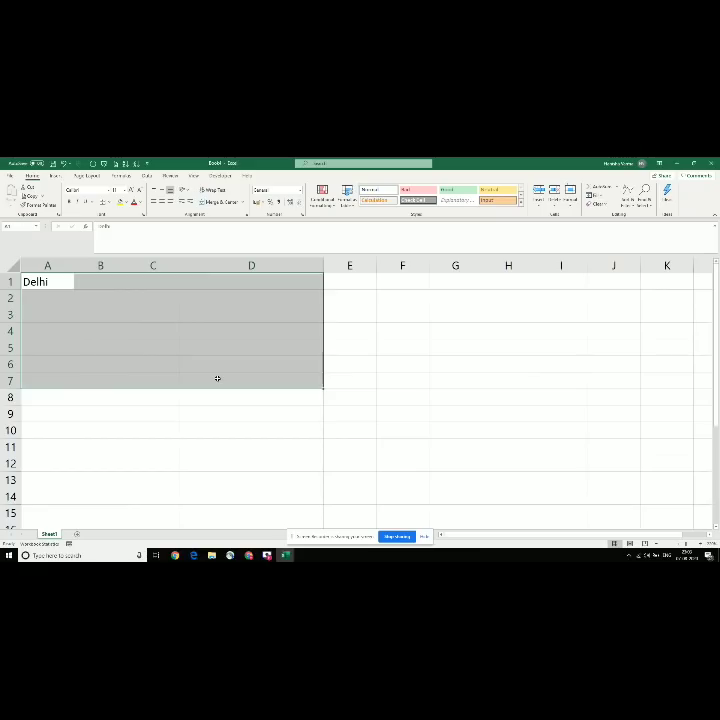
left_click(37, 295)
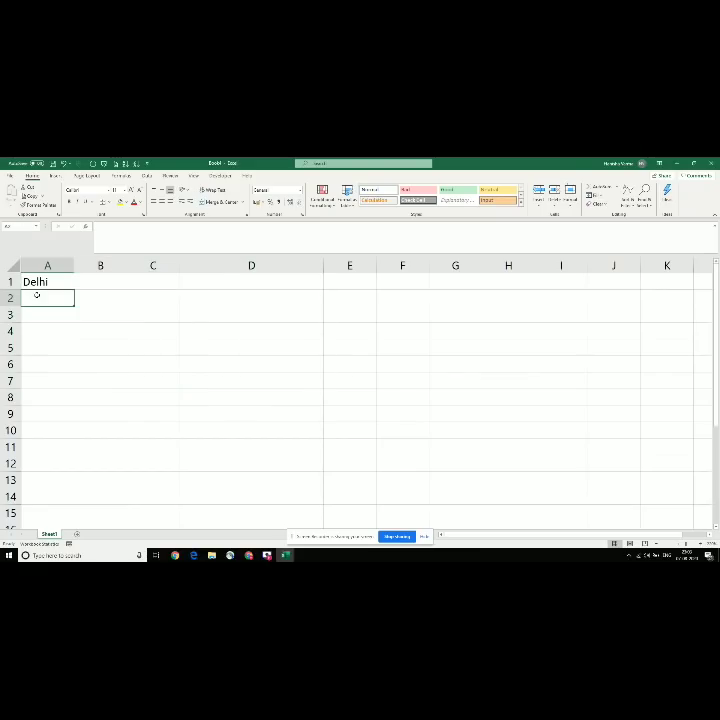
Step: Enter Mumbai in cell A2, then select A1:D7 around the cities
left_click_drag(34, 281, 146, 373)
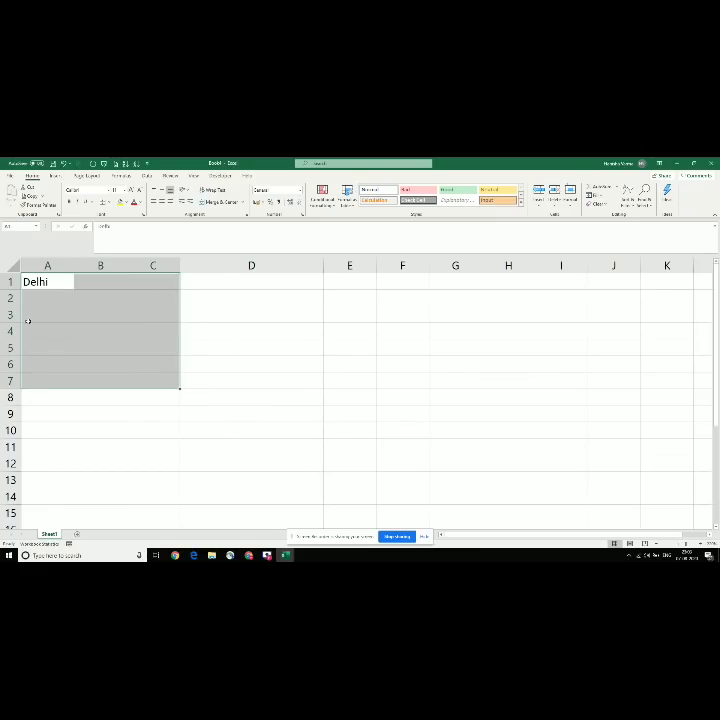
left_click(43, 293)
type("Mumbai")
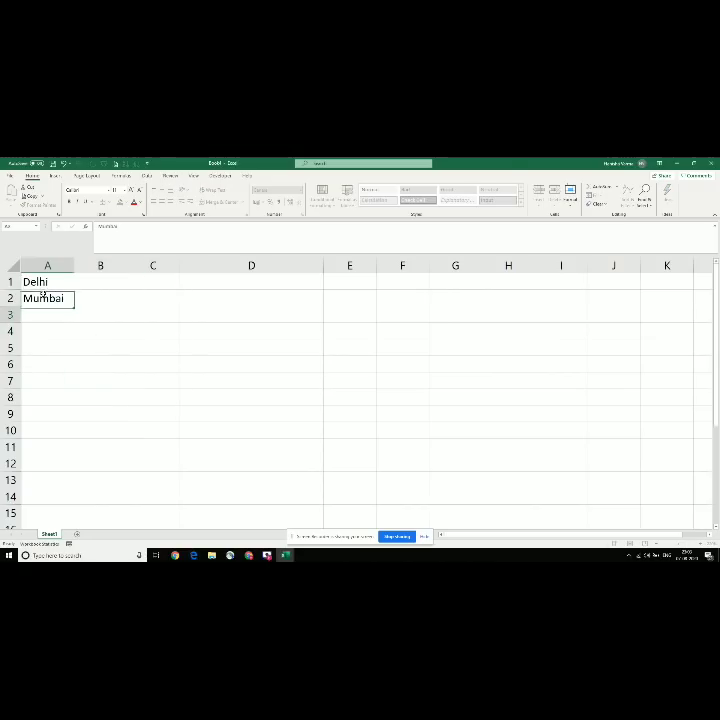
key("Return")
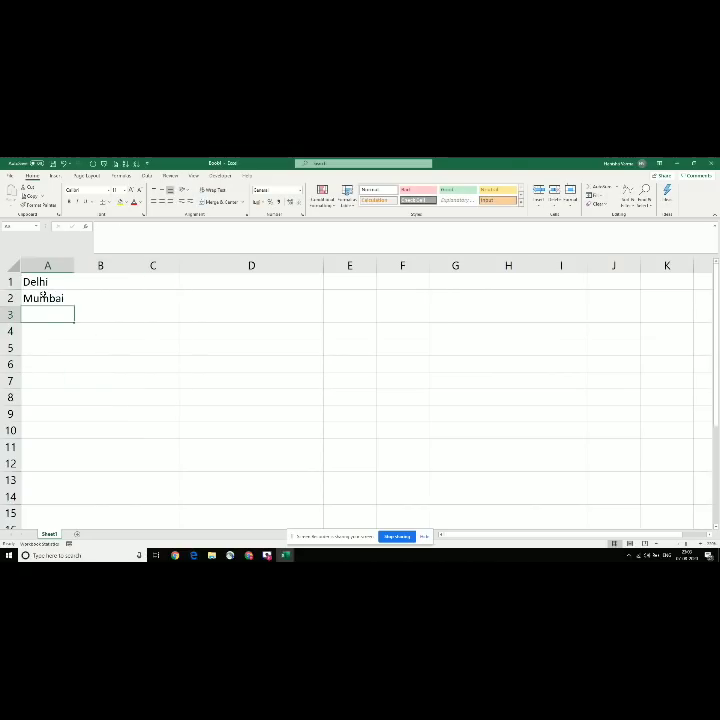
left_click_drag(35, 281, 290, 380)
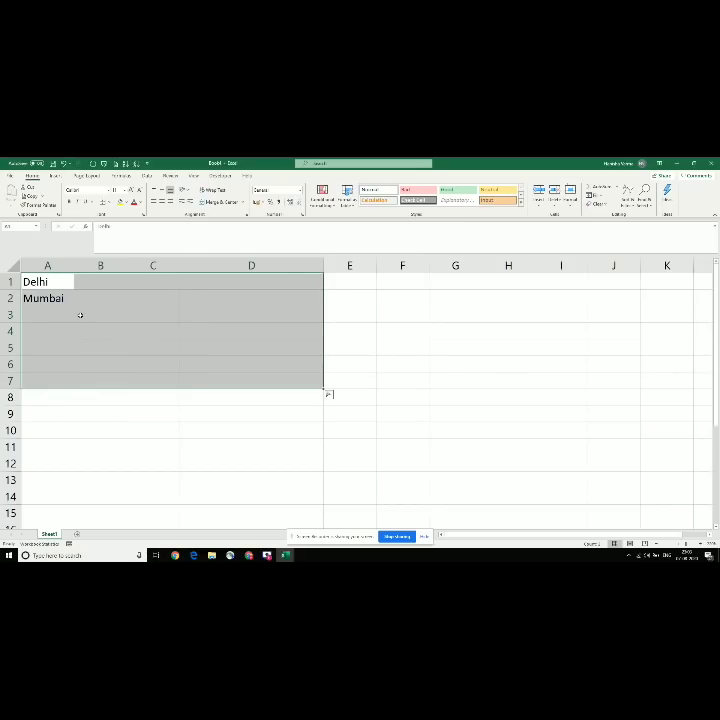
Step: Enter a first name in A1, then delhi and mumbai in A2 and A3
type("hanisha")
key("Return")
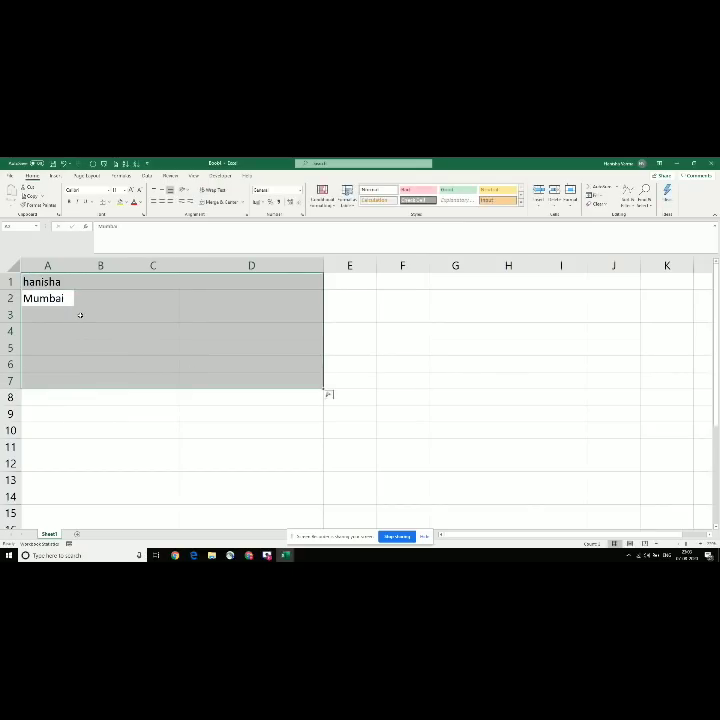
type("delhi")
key("Return")
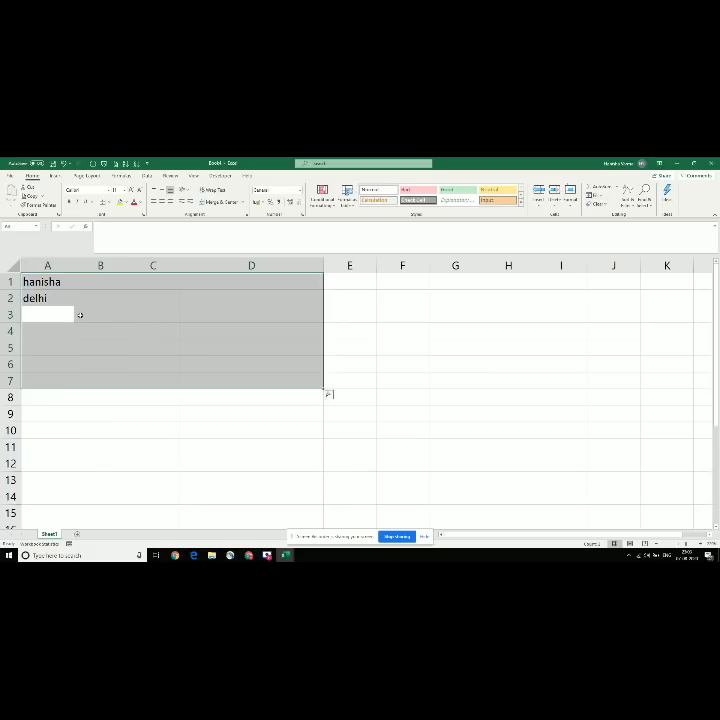
type("mumbai")
key("Return")
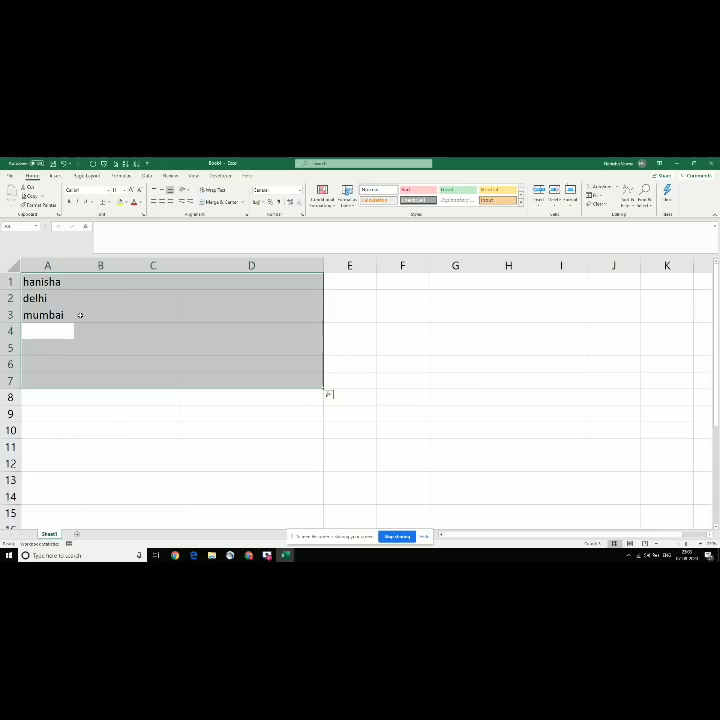
Step: Enter nagpur, nashik, jaipur and nashik in A4:A7
type("nagpur")
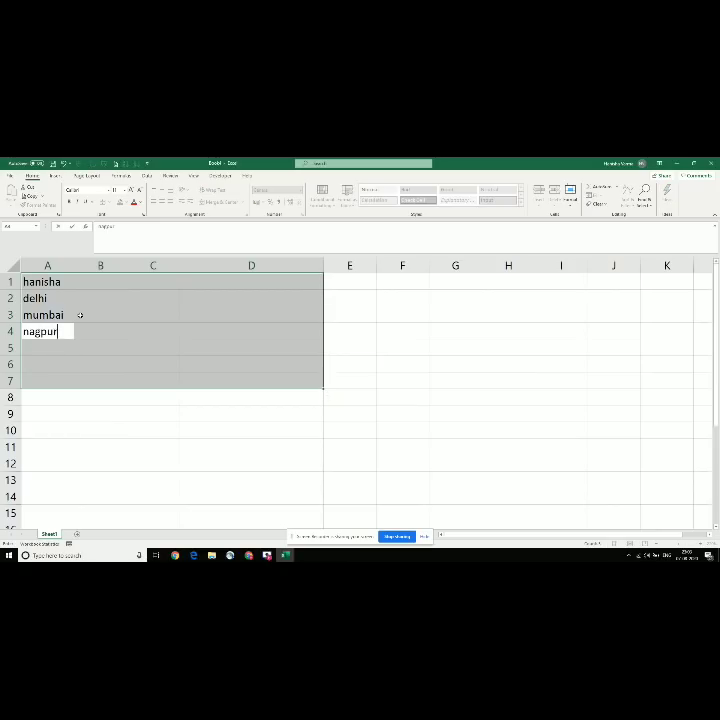
key("Return")
type("nashik")
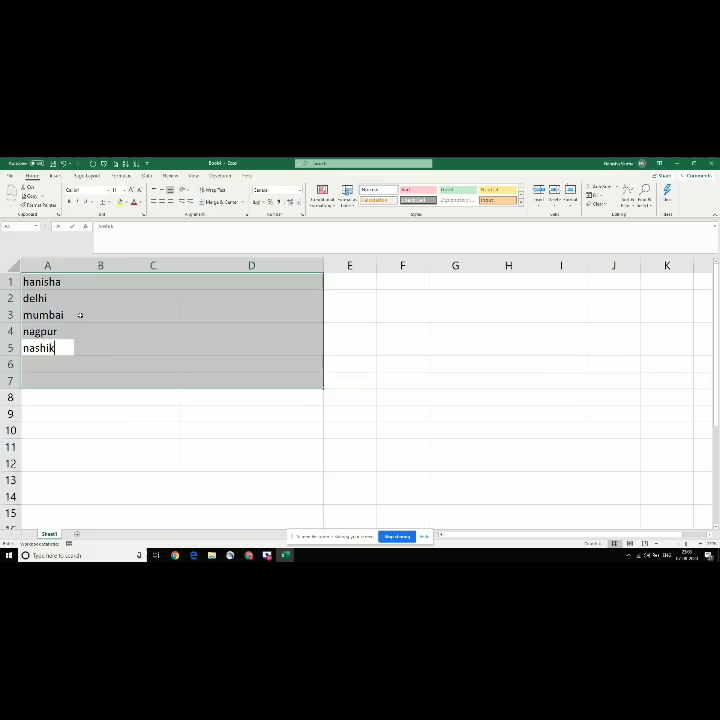
key("Return")
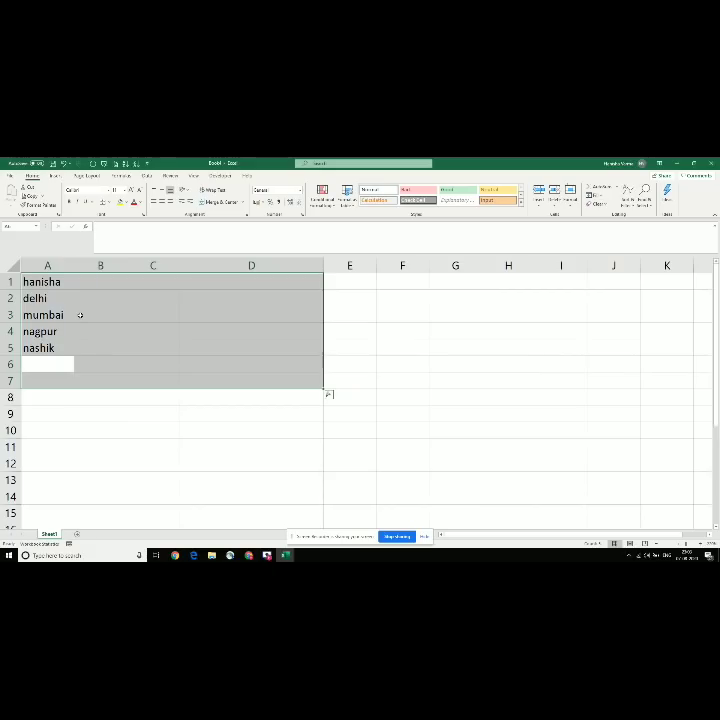
type("jaipur")
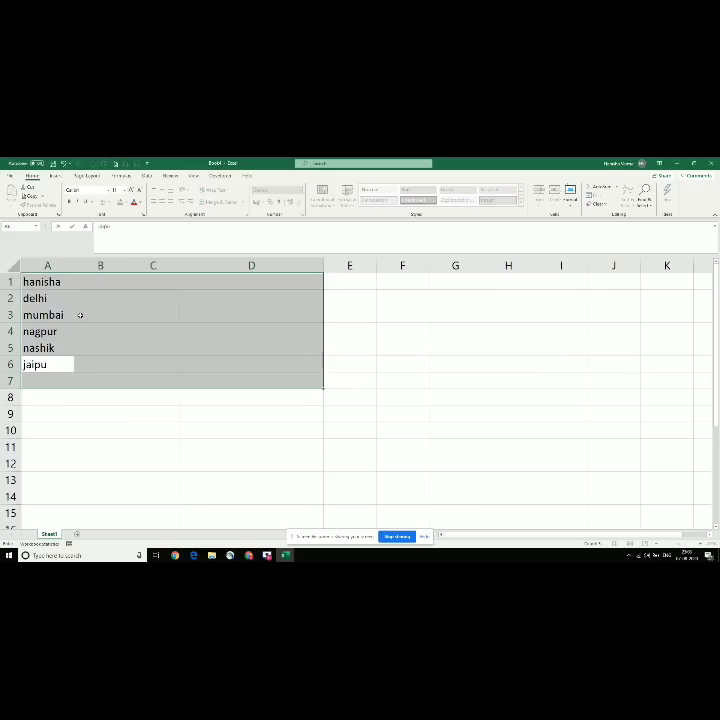
key("Return")
type("nashik")
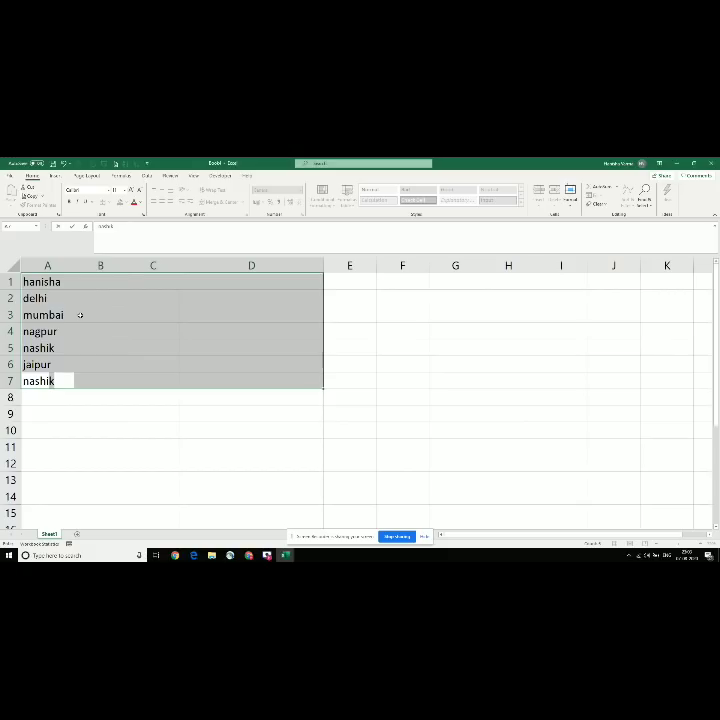
key("Return")
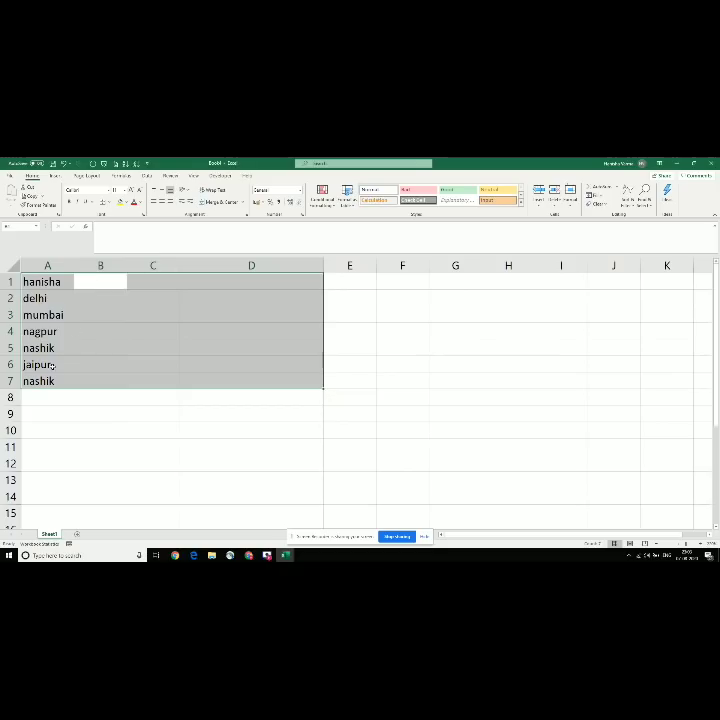
Step: Re-enter nashik in cell A7
left_click(48, 331)
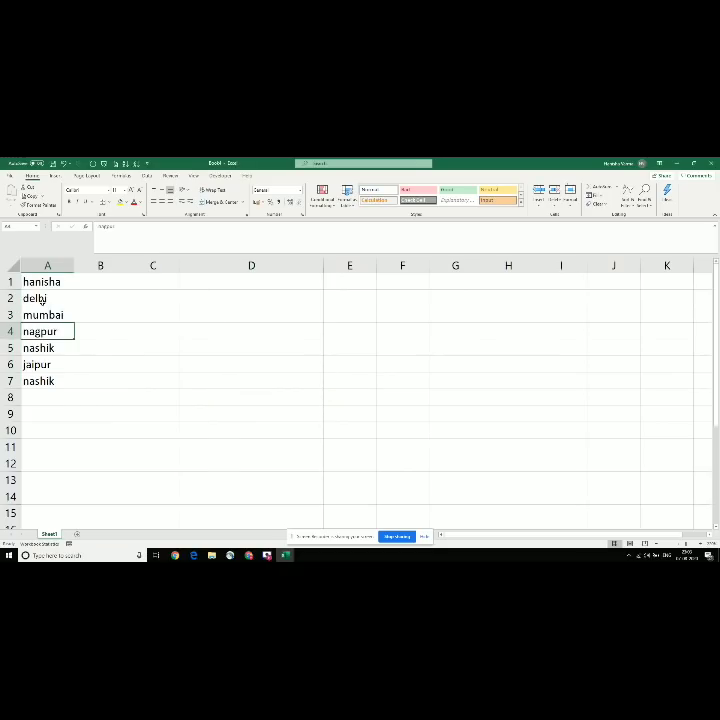
left_click(37, 364)
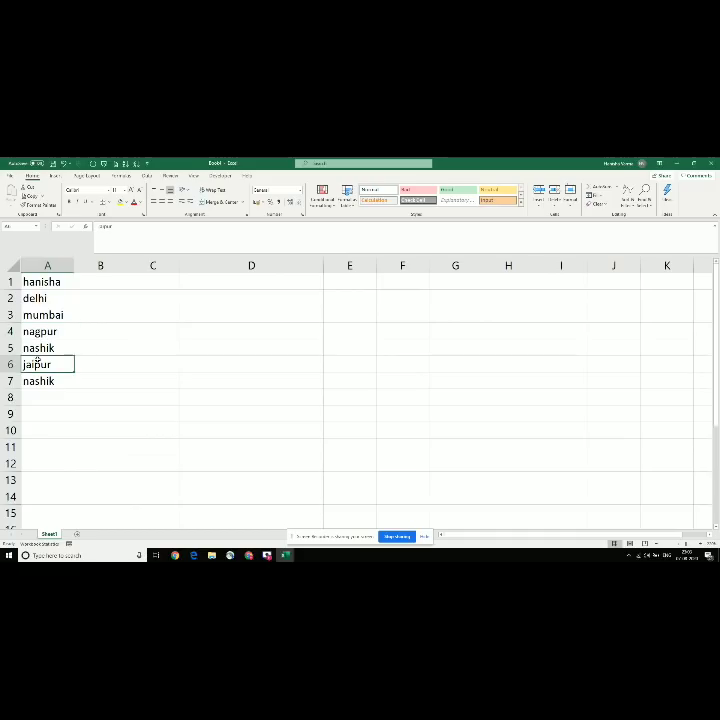
key("Return")
type("nashik")
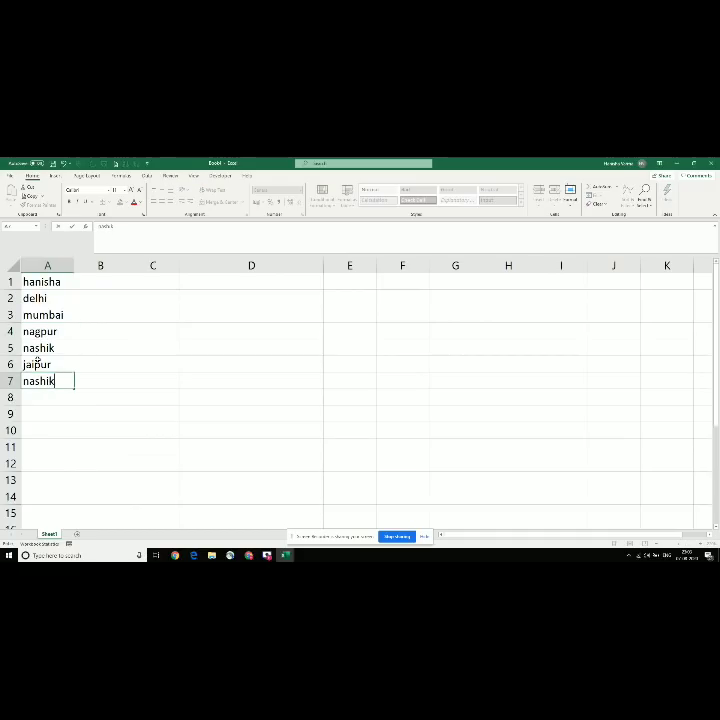
key("Return")
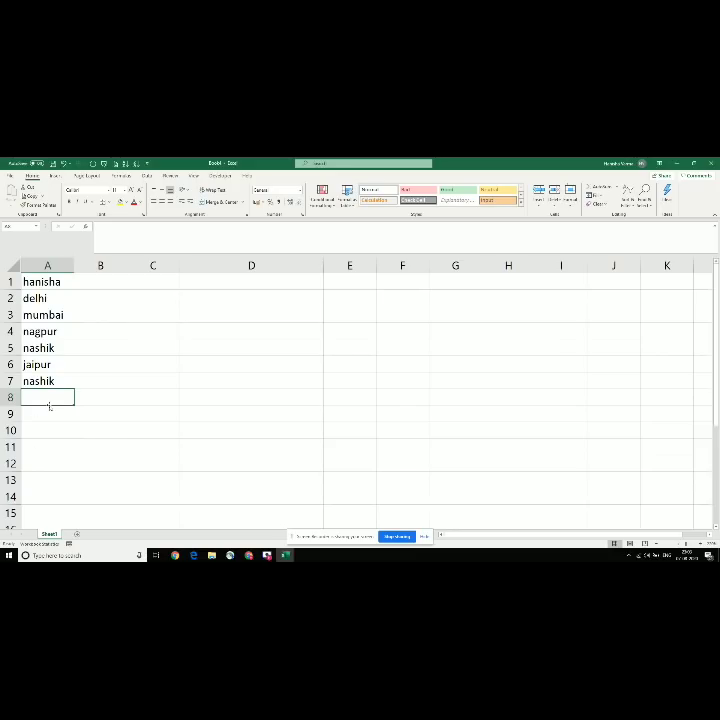
Step: Type h in A8 and accept the AutoComplete suggestion of the first name
left_click_drag(50, 280, 260, 405)
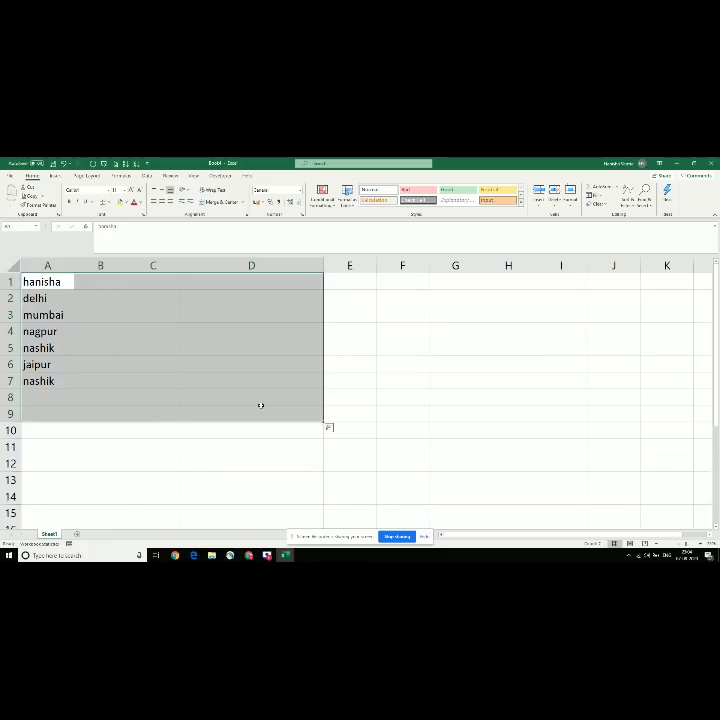
left_click(55, 396)
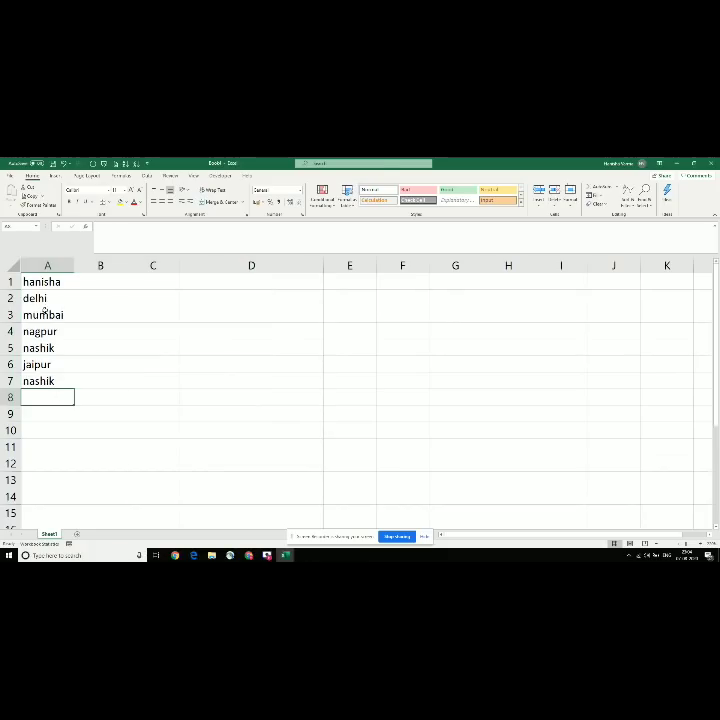
left_click_drag(31, 275, 318, 482)
left_click(39, 398)
type("hanisha")
key("Return")
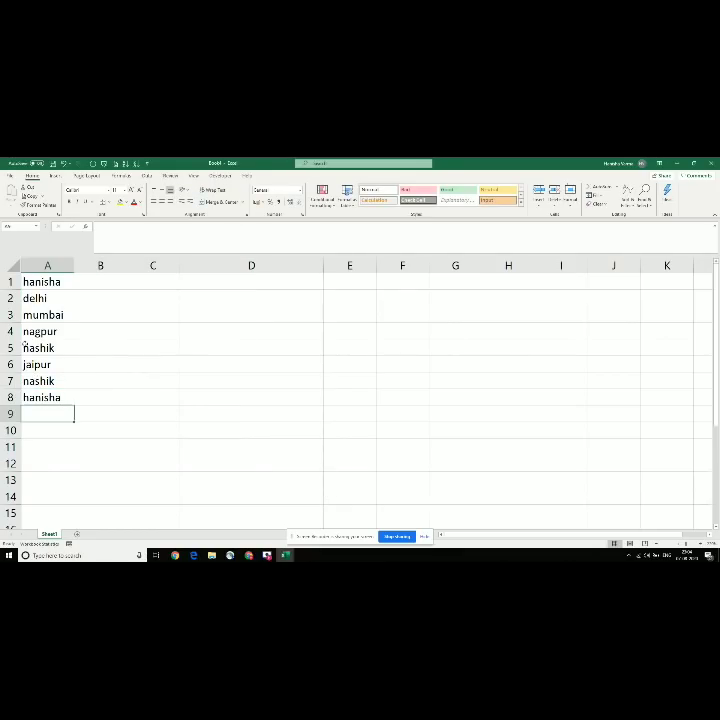
left_click_drag(30, 281, 177, 423)
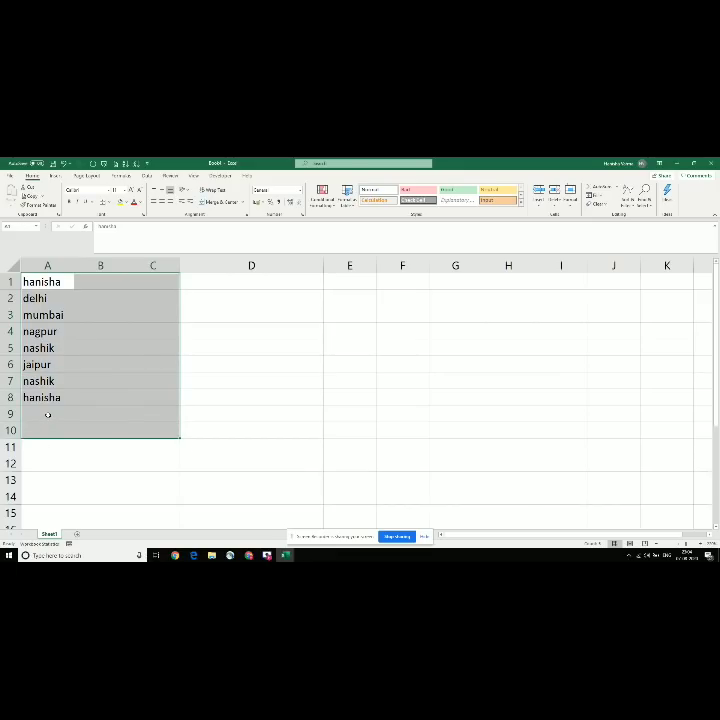
Step: Overtype A2:A5 with delhi, mumbai, nagpur and mumbai
key("Return")
type("d")
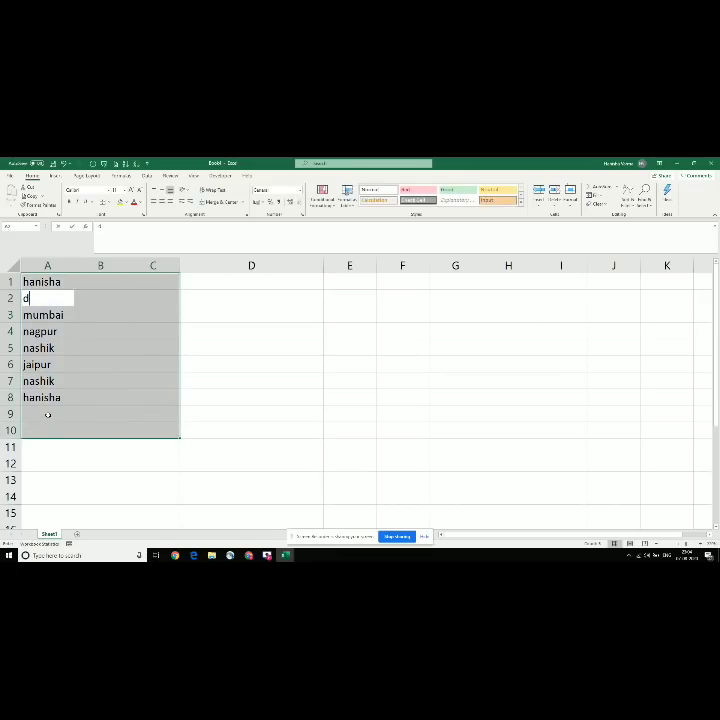
type("elhi")
key("Return")
type("mu")
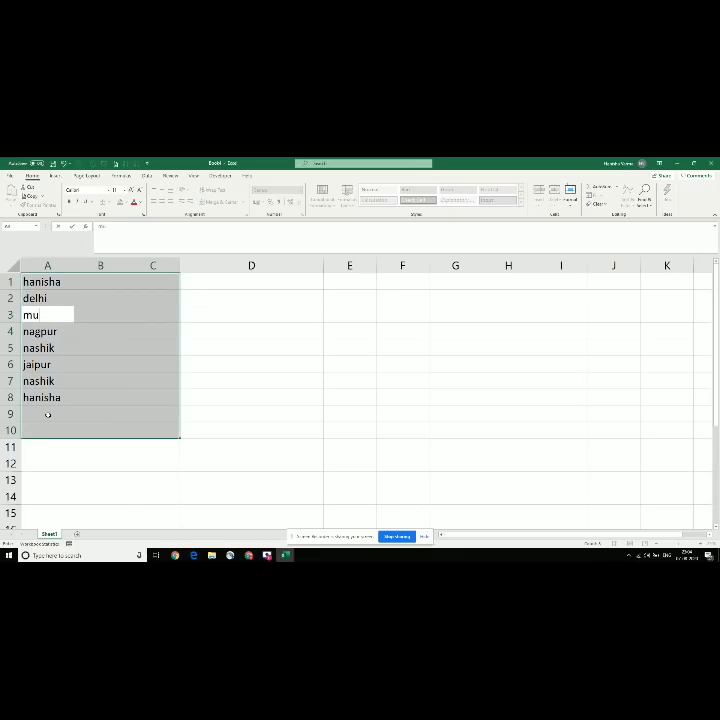
type("mbai")
key("Return")
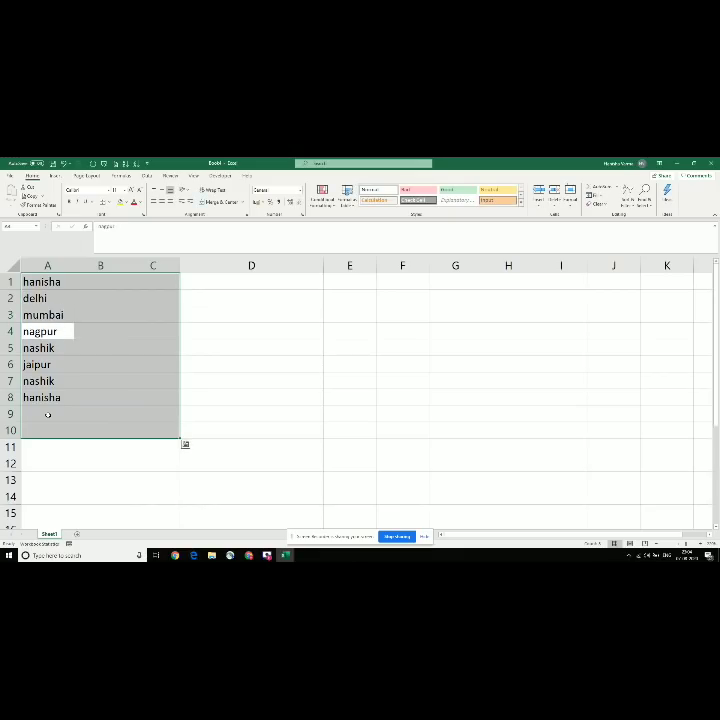
type("nagpur")
key("Return")
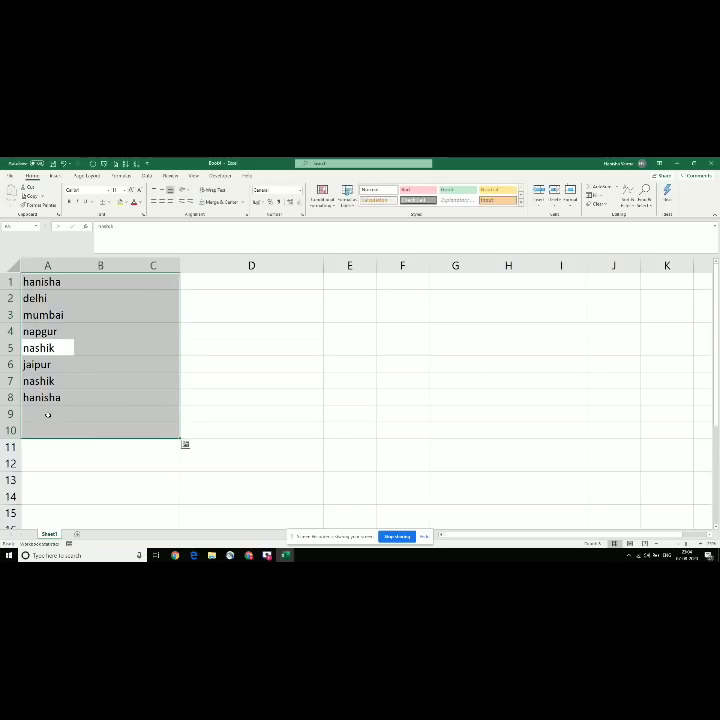
type("mumbai")
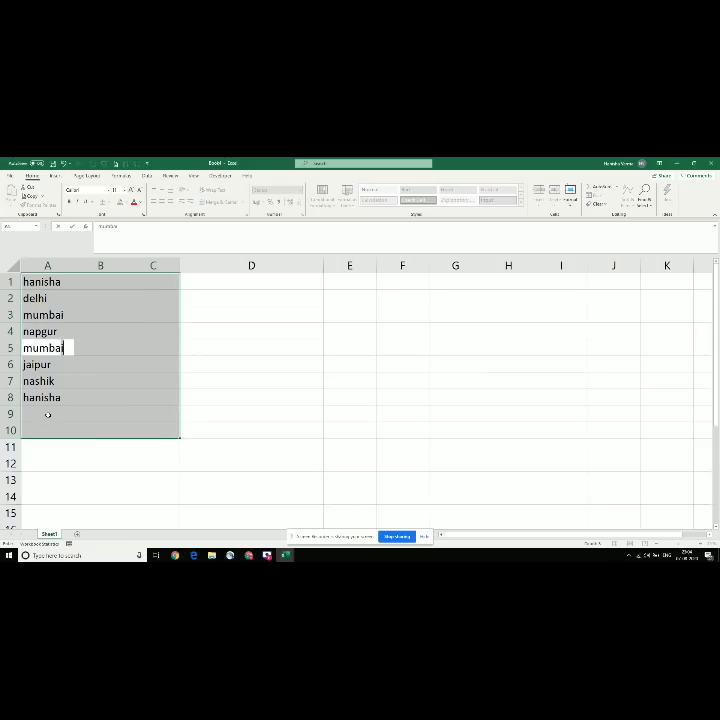
key("Return")
Step: Overtype A6:A10 with delhi, mumbai, a first name, singapore and delhi
type("delhi")
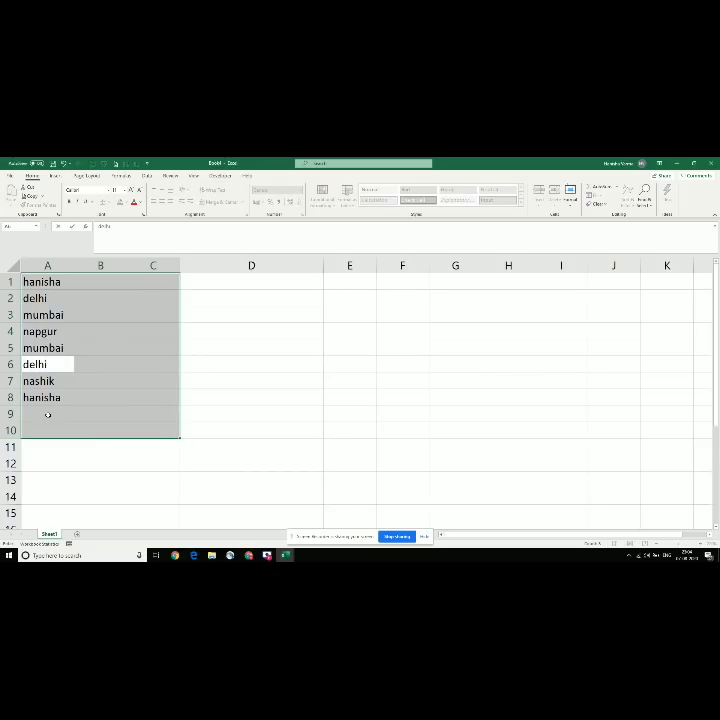
key("Return")
type("mumbai")
key("Return")
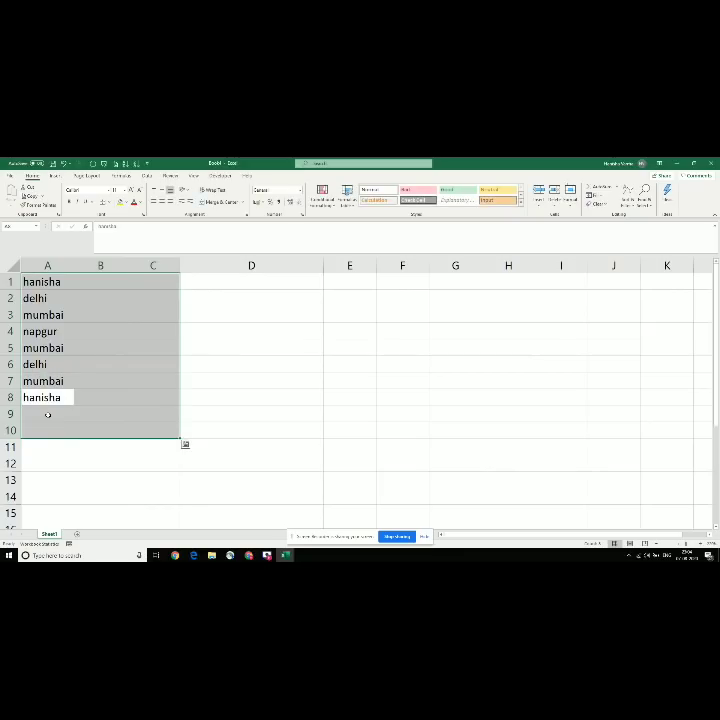
type("anita")
key("Return")
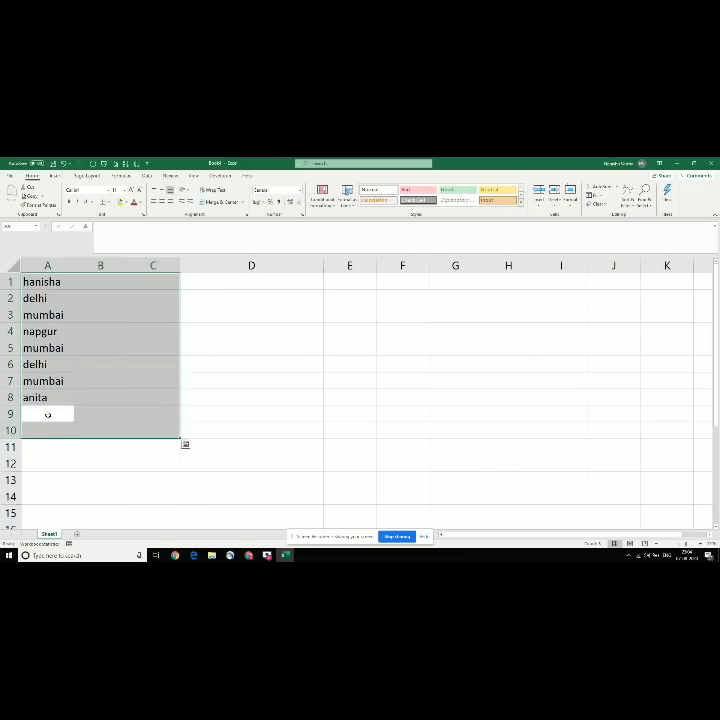
type("singap")
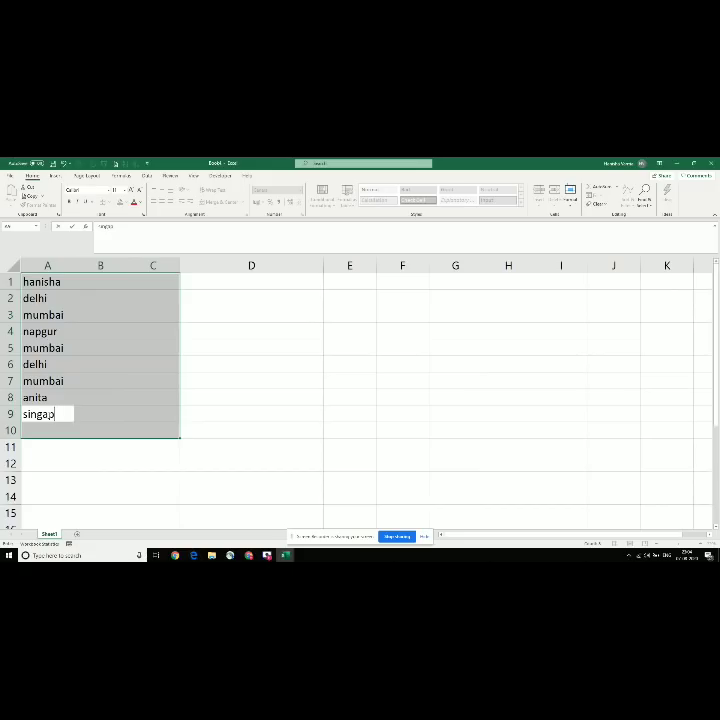
type("ore")
key("Return")
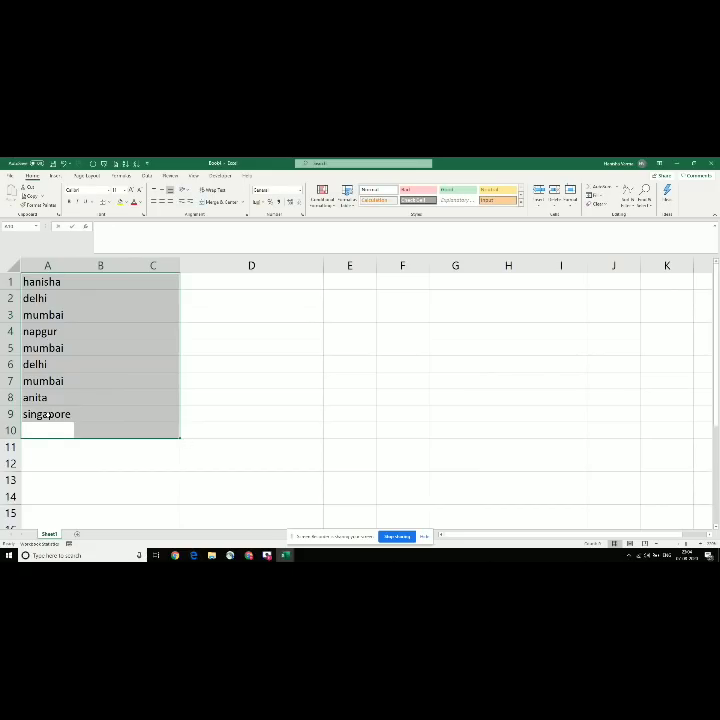
type("delhi")
key("Return")
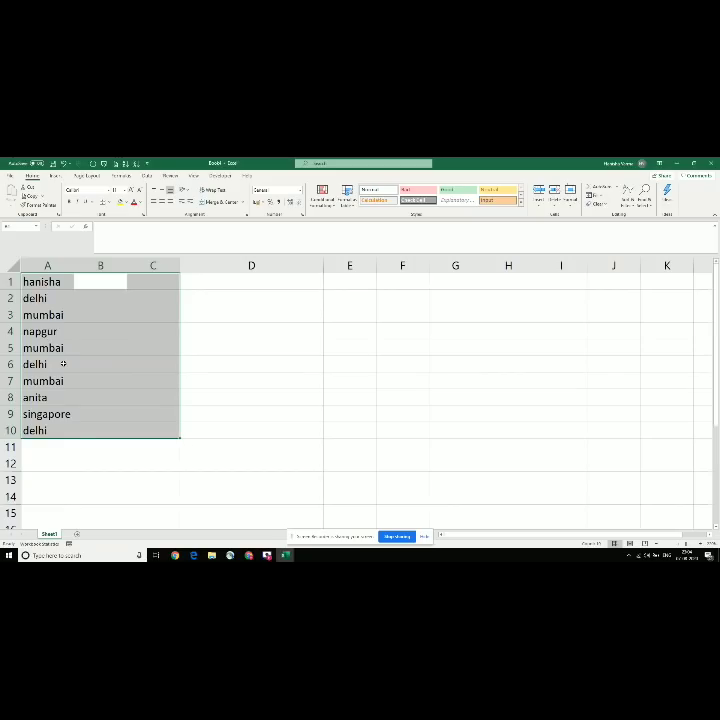
key("alt+Tab")
key("Down")
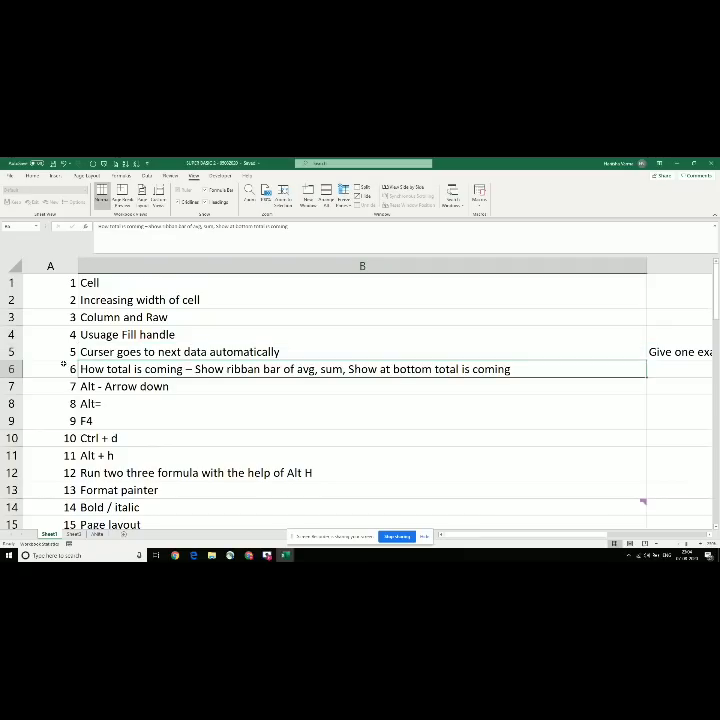
key("Up")
key("Down")
key("alt+Tab")
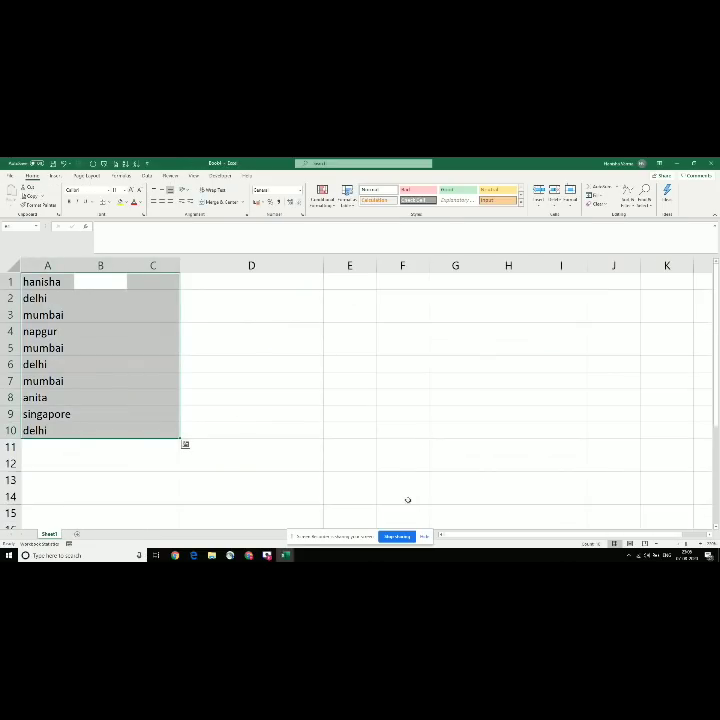
Step: Clear the city names from column A and enter 10 in B2
key("Delete")
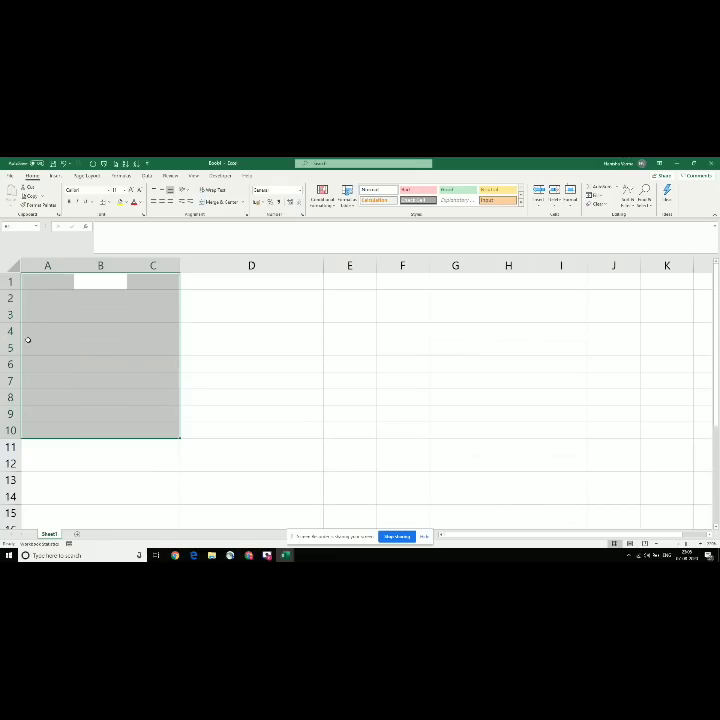
left_click(109, 300)
type("m")
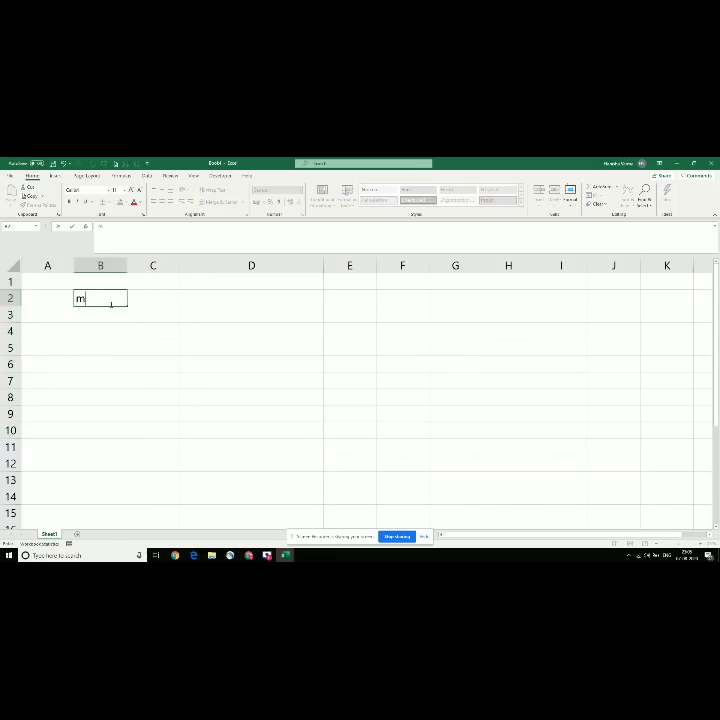
key("BackSpace")
type("10")
key("Return")
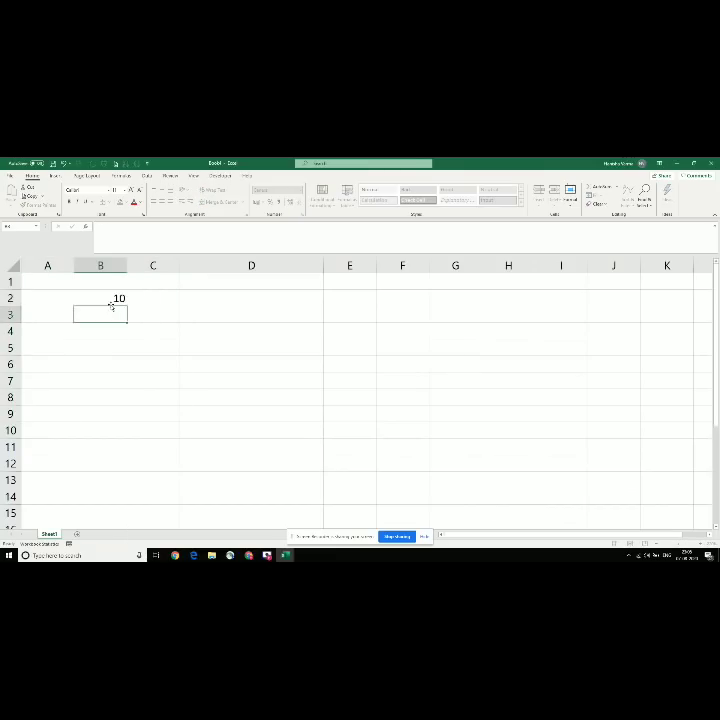
Step: Enter 20, 30 and 40 in B3:B5
type("20")
key("Return")
type("3")
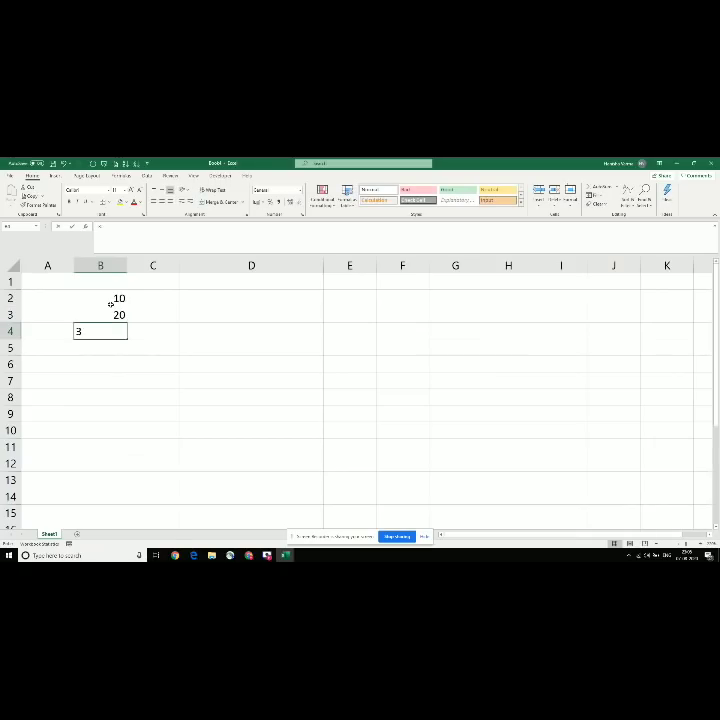
type("0")
key("Return")
type("40")
key("Return")
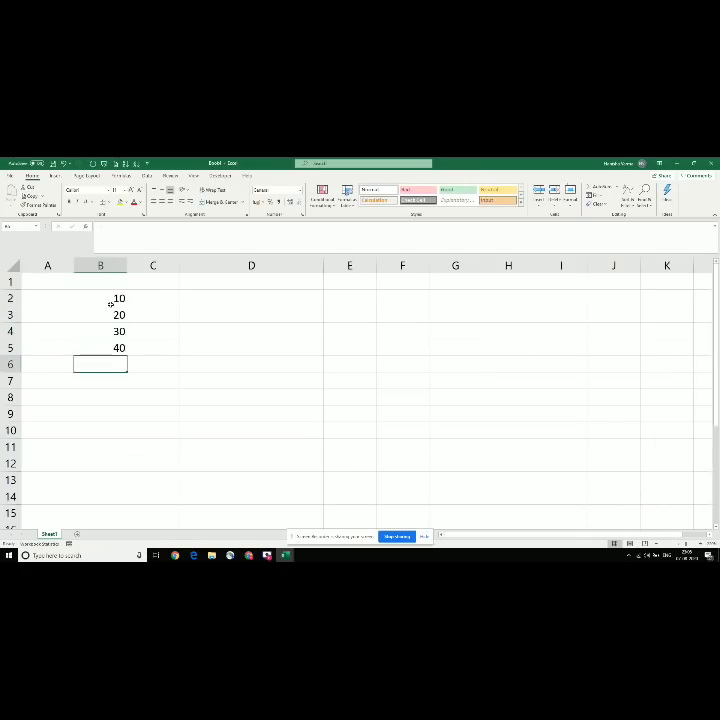
left_click(111, 306)
left_click(111, 303)
Step: Select B2:B5 (10, 20, 30, 40) to show Sum, Average and Count in the status bar
left_click_drag(111, 303, 111, 307)
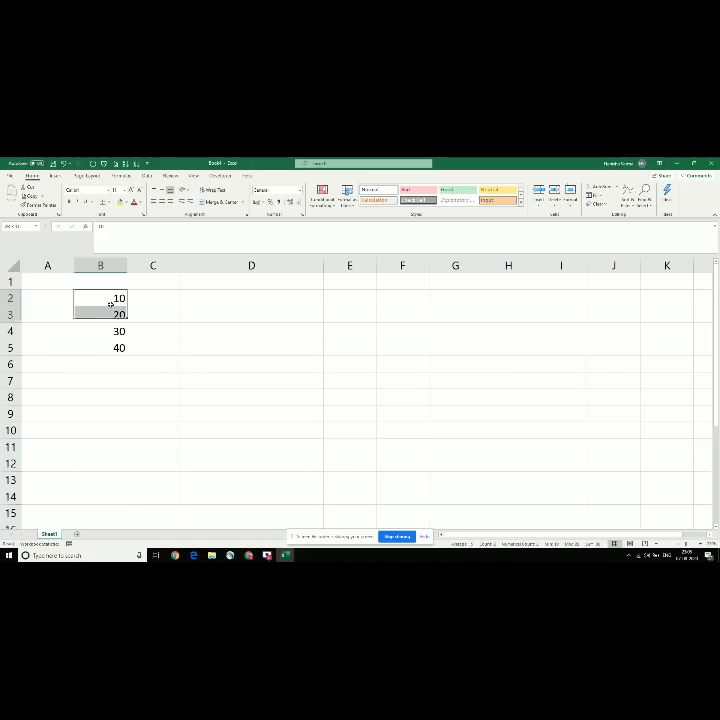
key("shift+Down")
key("shift+Down")
left_click(111, 306)
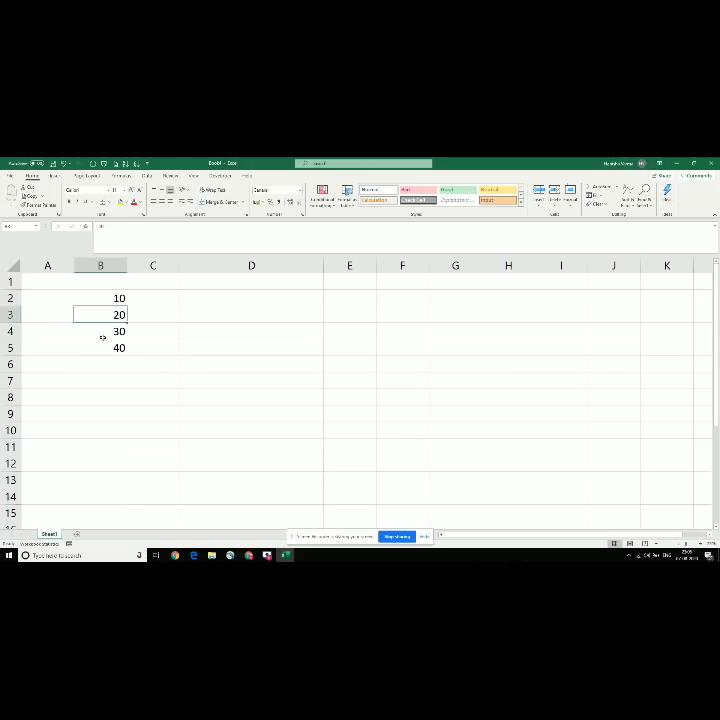
left_click(100, 350)
left_click(99, 361)
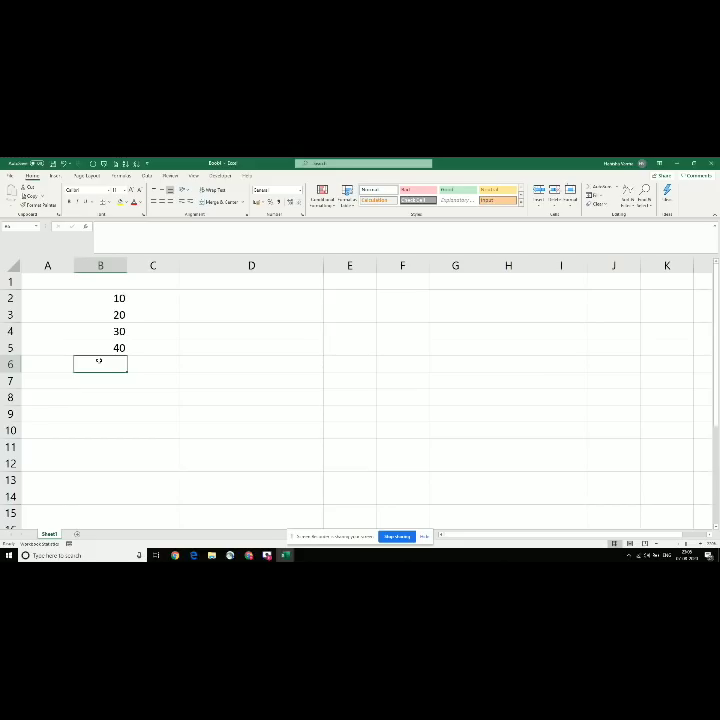
left_click_drag(98, 297, 109, 348)
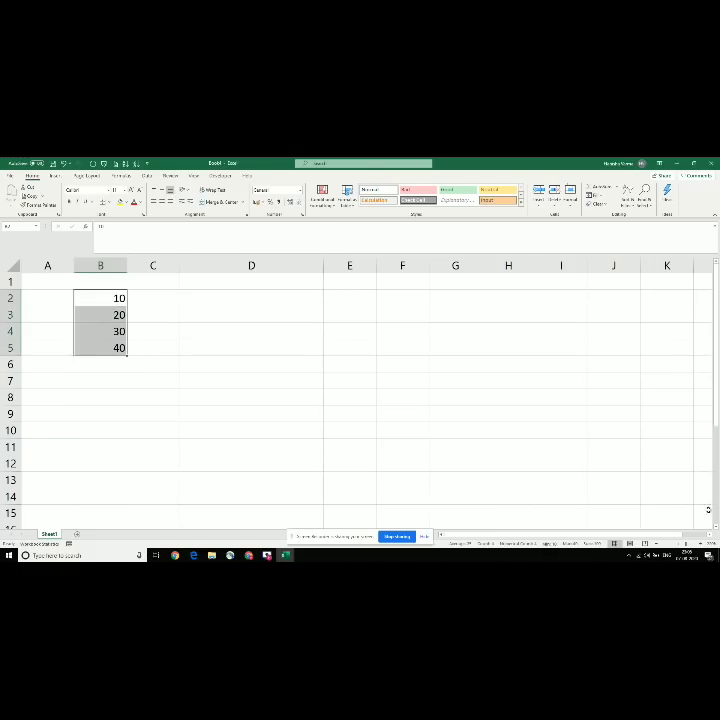
scroll(393, 306, "up", 1)
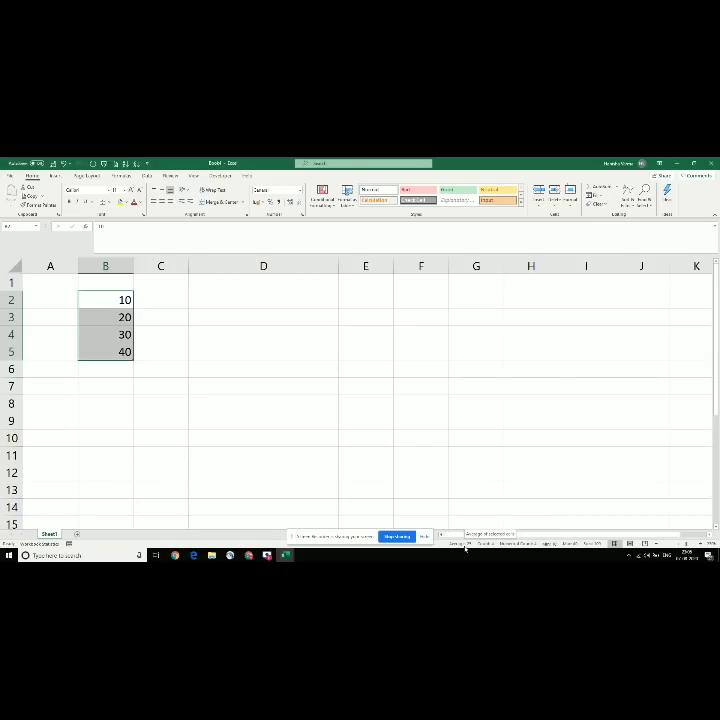
Step: Overwrite B2:B5 with 1000, 500, 500 and 1000, replacing 10–40
type("1000")
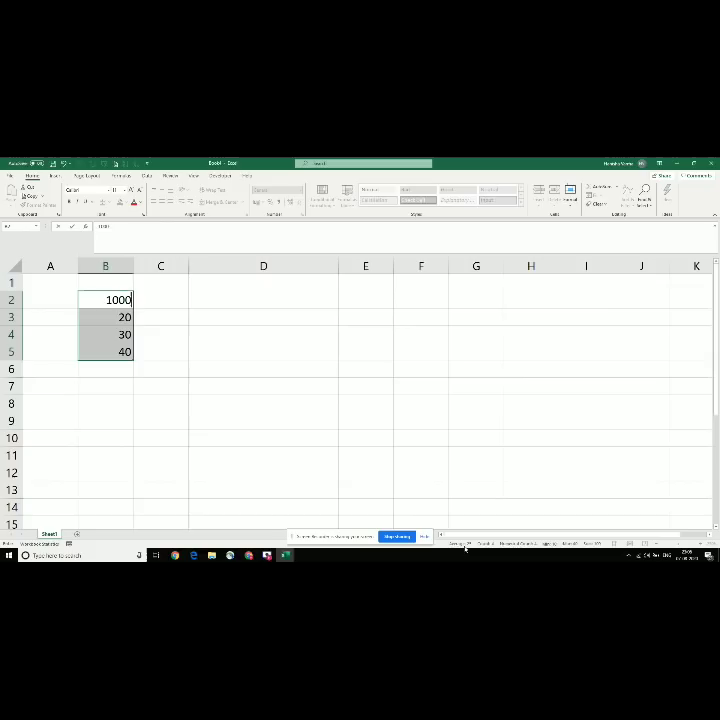
key("Return")
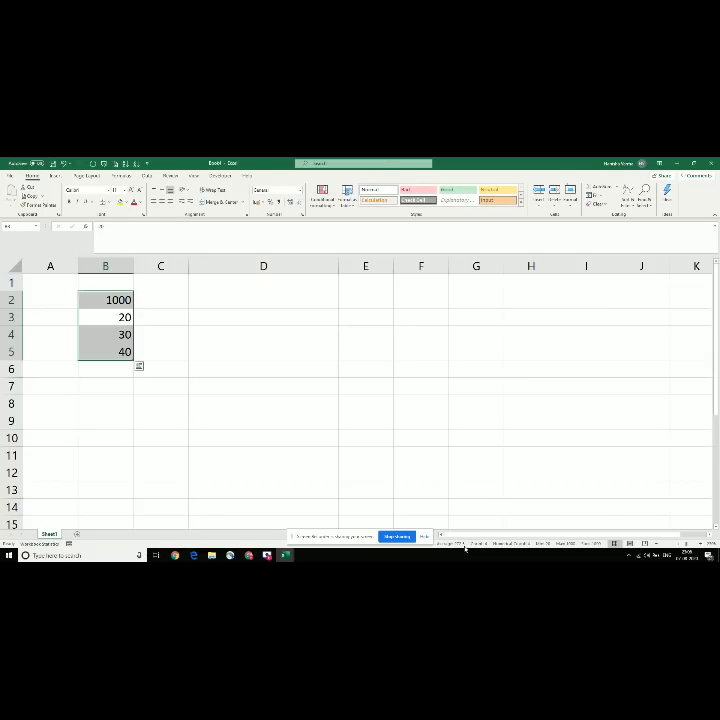
type("500")
key("Return")
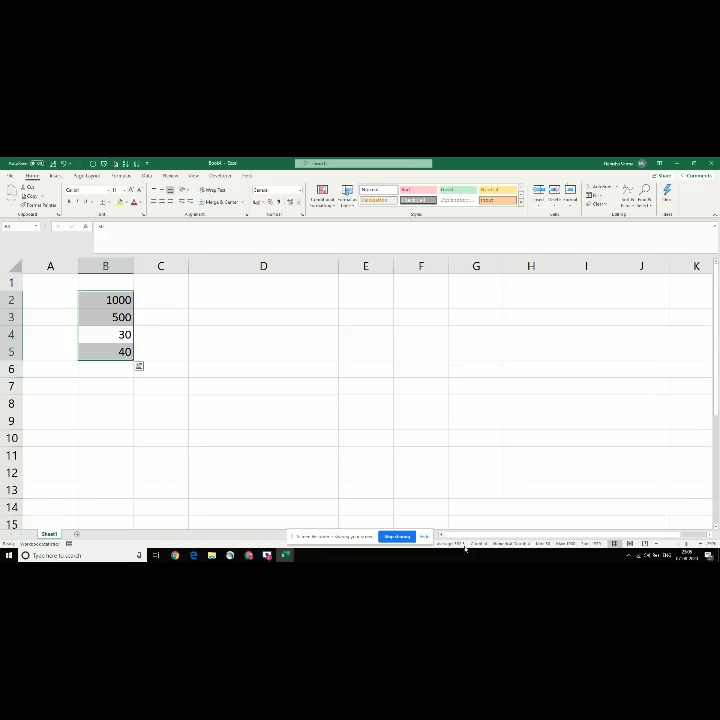
type("500")
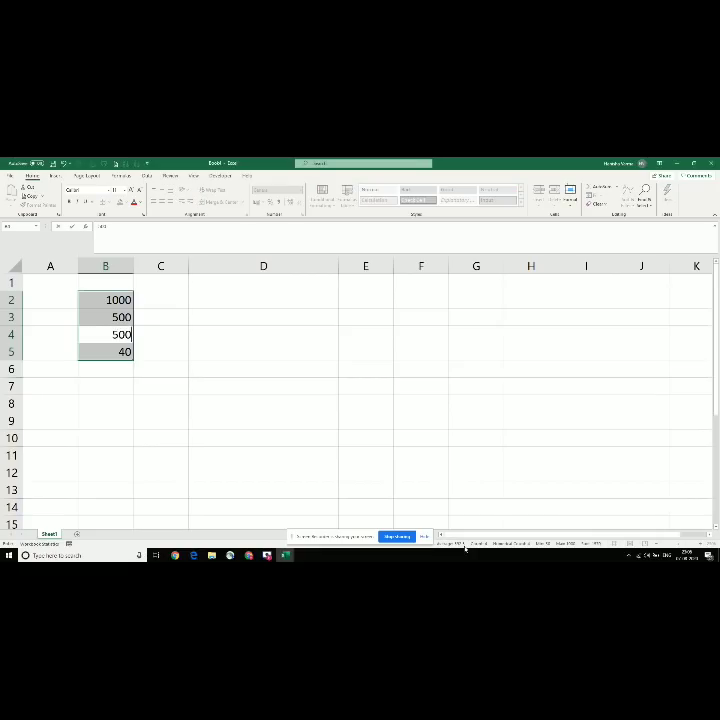
key("Return")
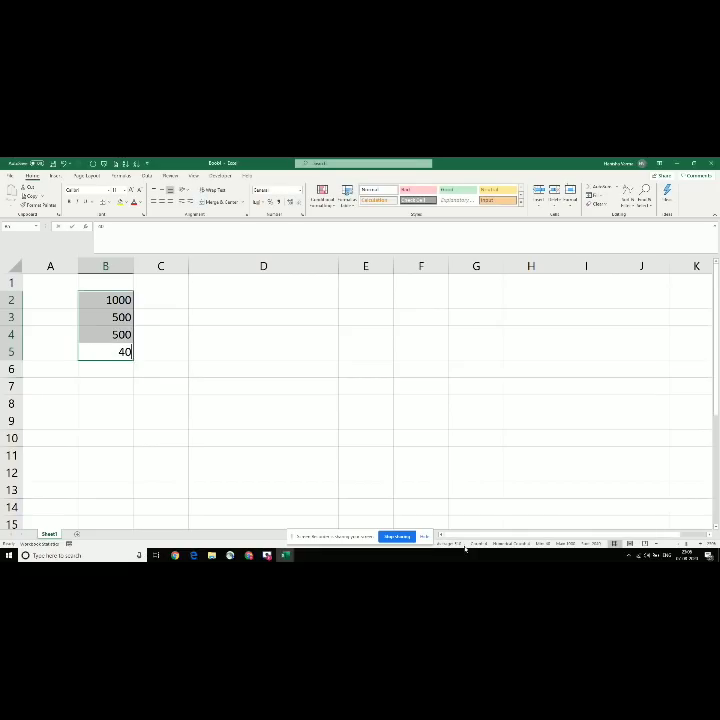
type("1000")
key("Return")
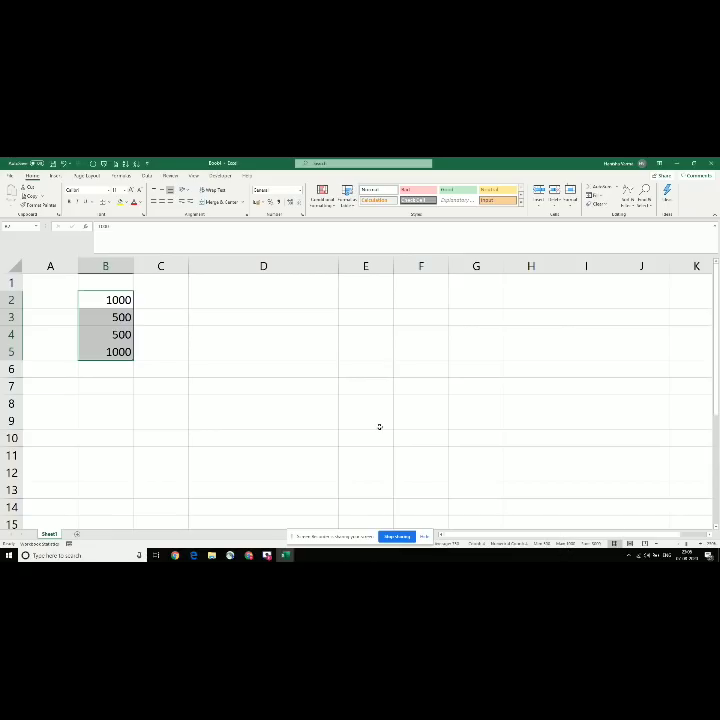
key("alt+Tab")
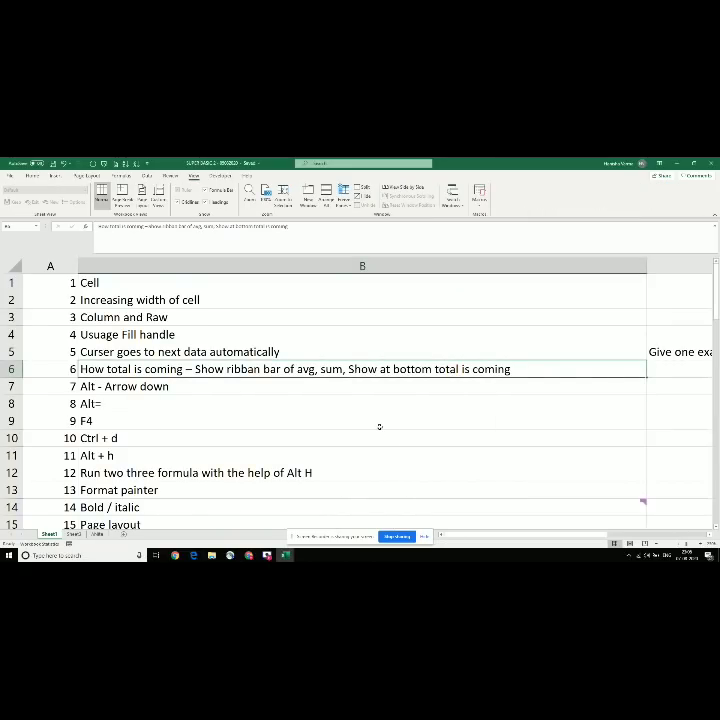
key("Down")
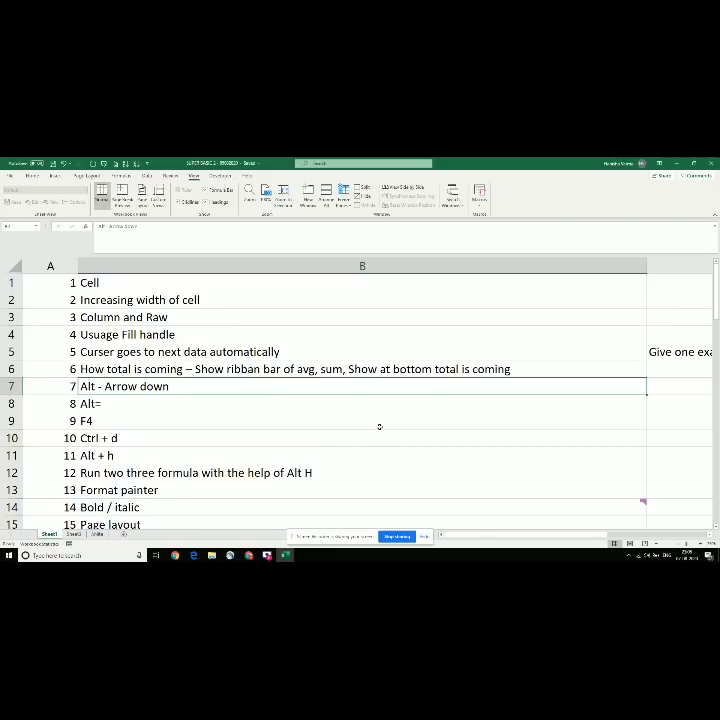
key("alt+Tab")
left_click(121, 317)
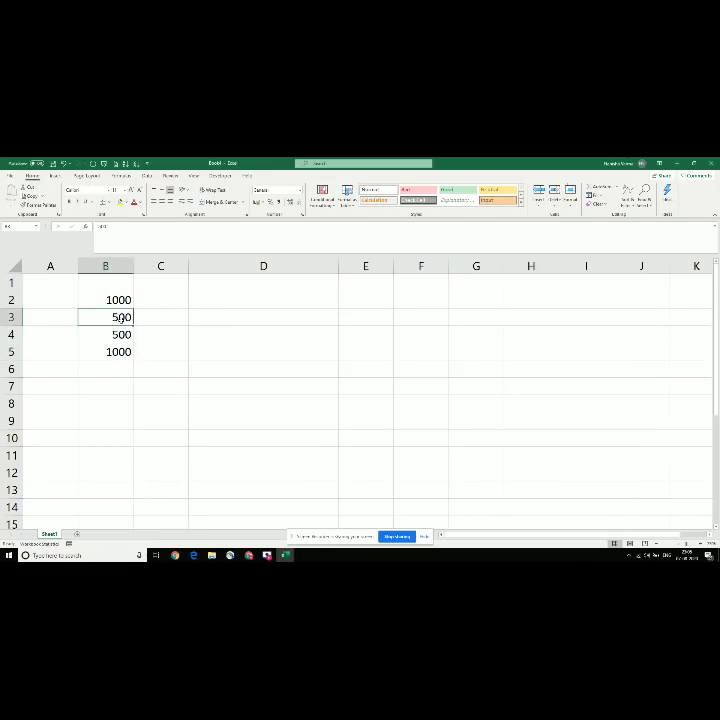
Step: Enter 8000, 6000, 400 and 500 in B6:B9
left_click(98, 337)
left_click(98, 299)
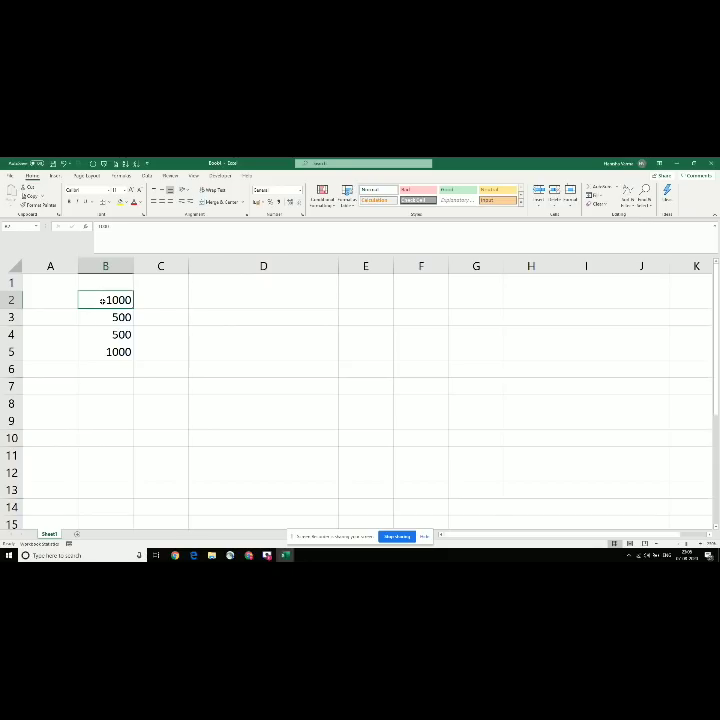
left_click(101, 350)
left_click(102, 373)
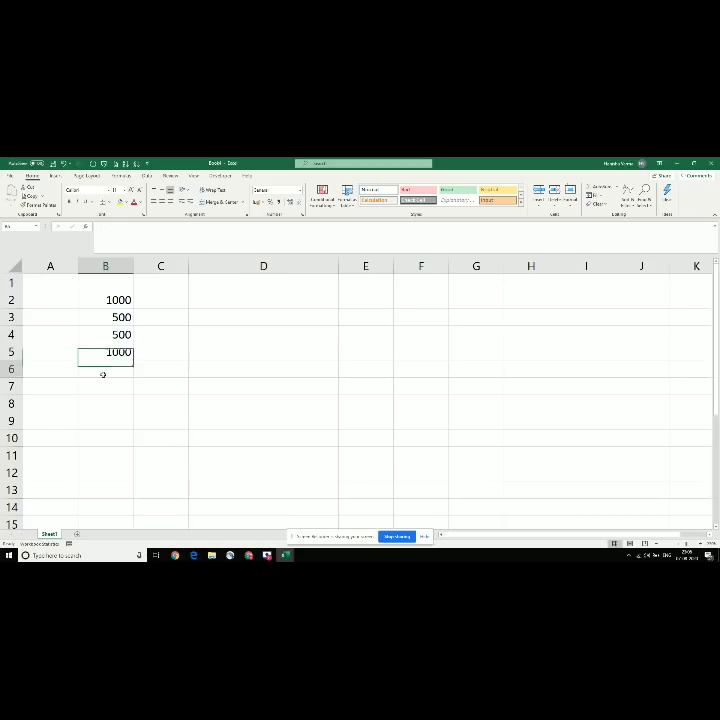
type("8000")
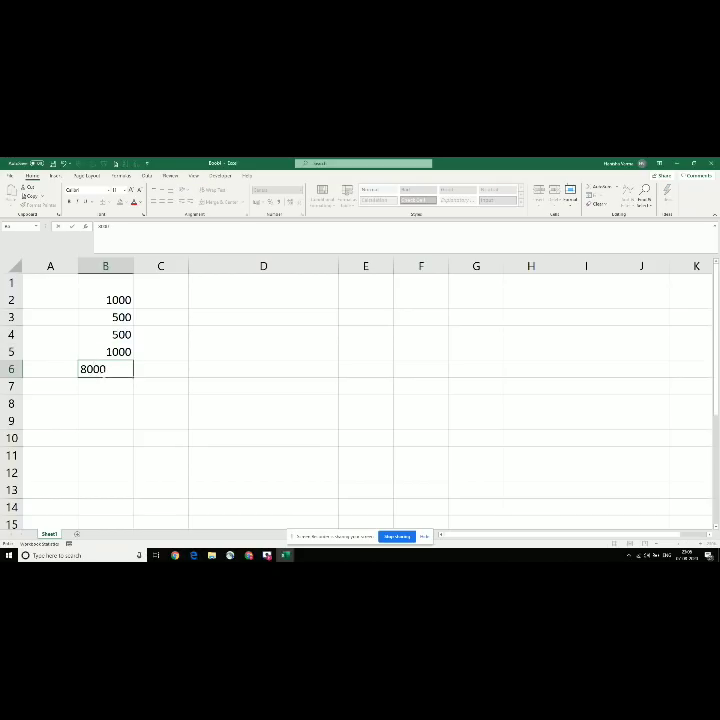
key("Return")
type("6000")
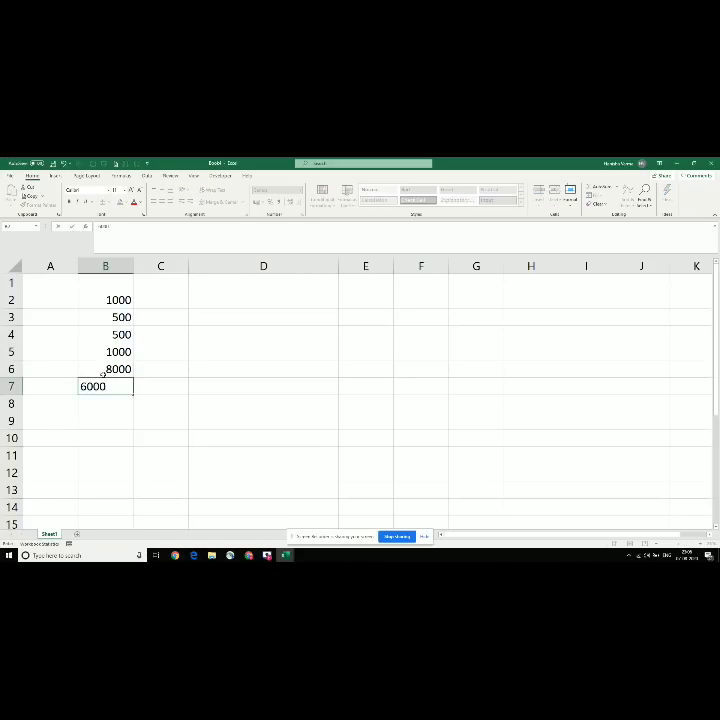
key("Return")
type("400")
key("Return")
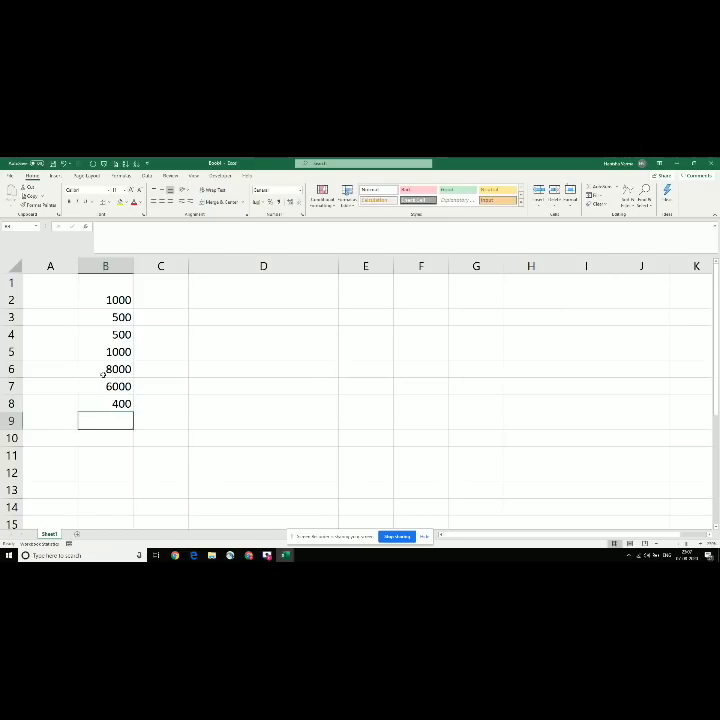
type("500")
key("Return")
Step: Enter 500, 400, 100, 4500 and 4500 in B10:B14, then jump back to B2
type("5")
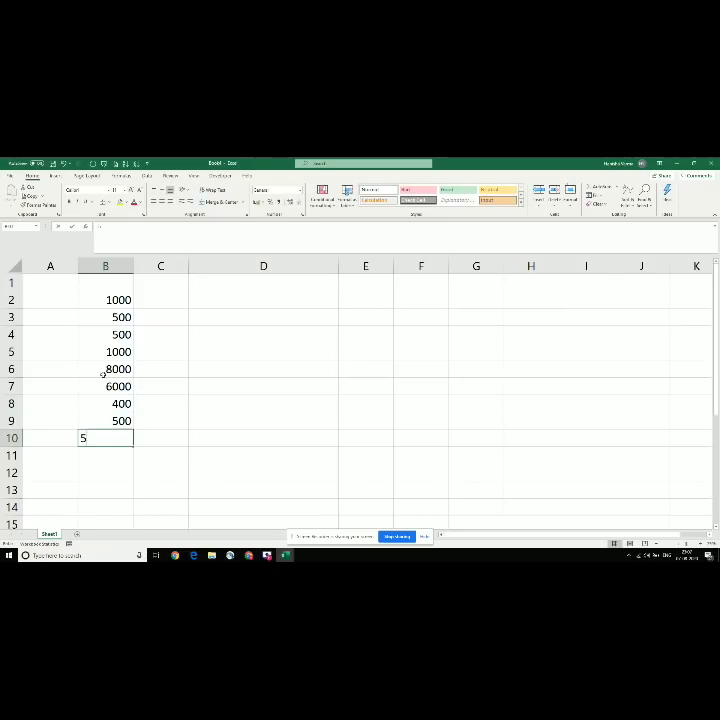
type("00")
key("ctrl+Return")
key("Return")
type("400")
key("Return")
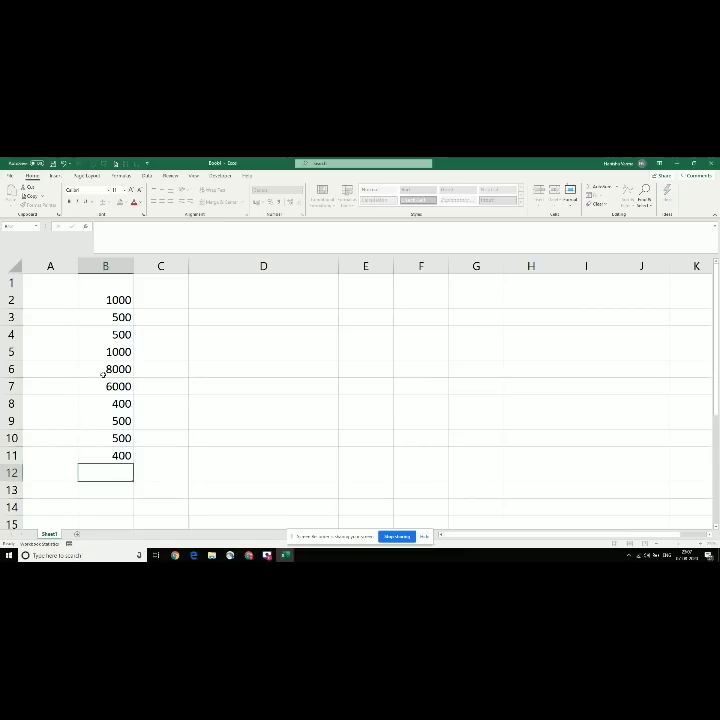
type("100")
key("Return")
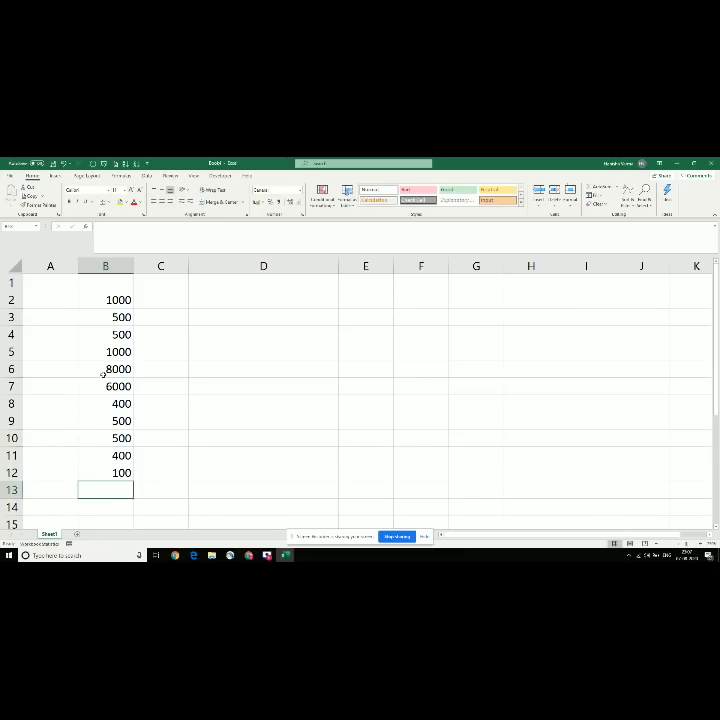
type("4500")
key("Return")
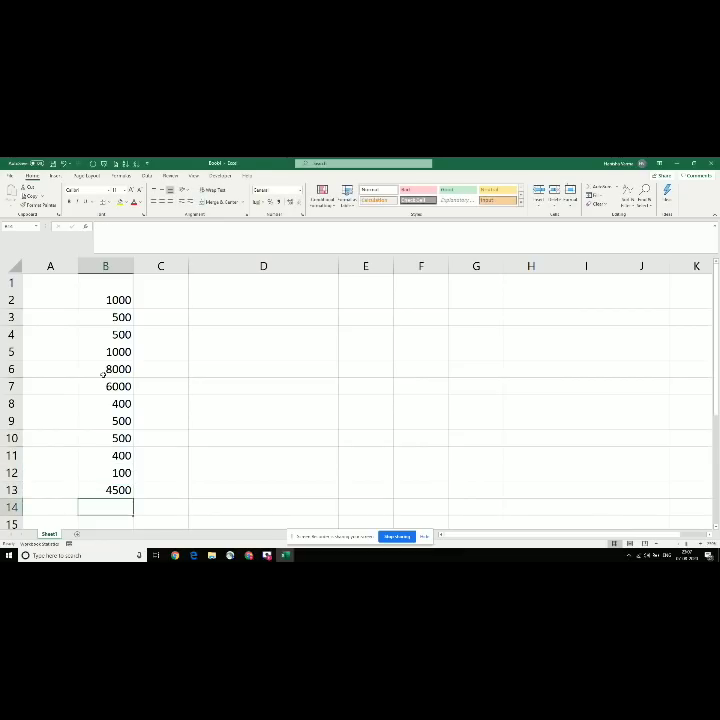
type("4500")
key("Return")
key("Up")
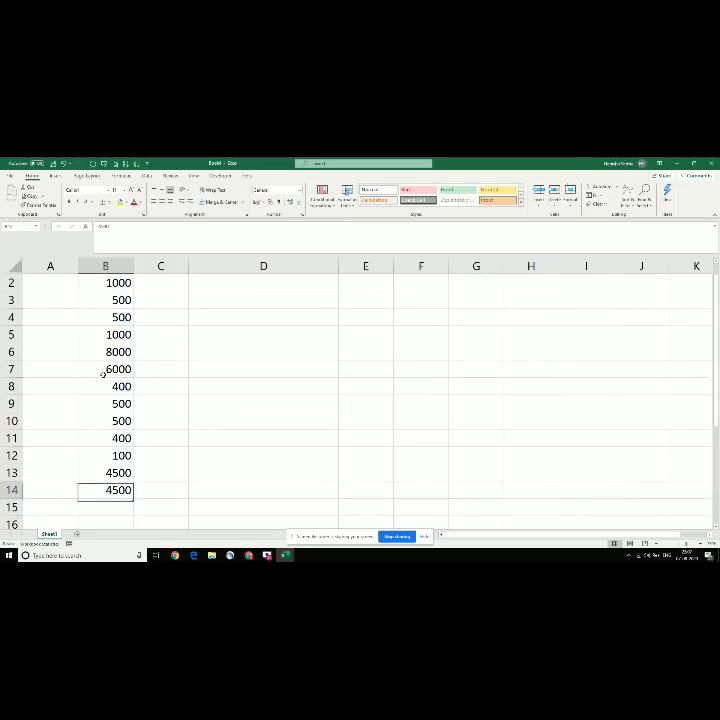
key("ctrl+Up")
Step: Check the empty pick-list for B2, then clear the old numbers from column B
scroll(103, 373, "up", 1)
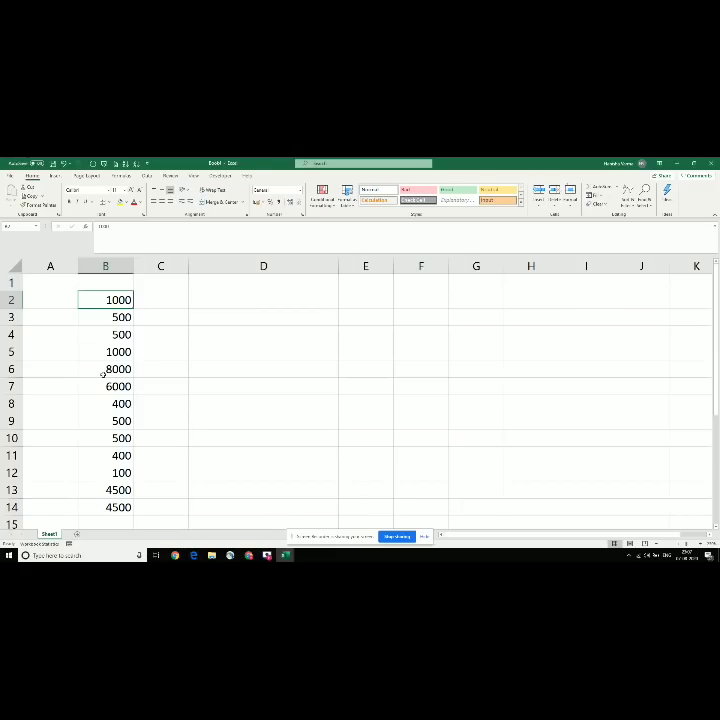
key("alt+Down")
key("Escape")
key("alt+Down")
key("Escape")
key("ctrl+shift+Down")
key("Delete")
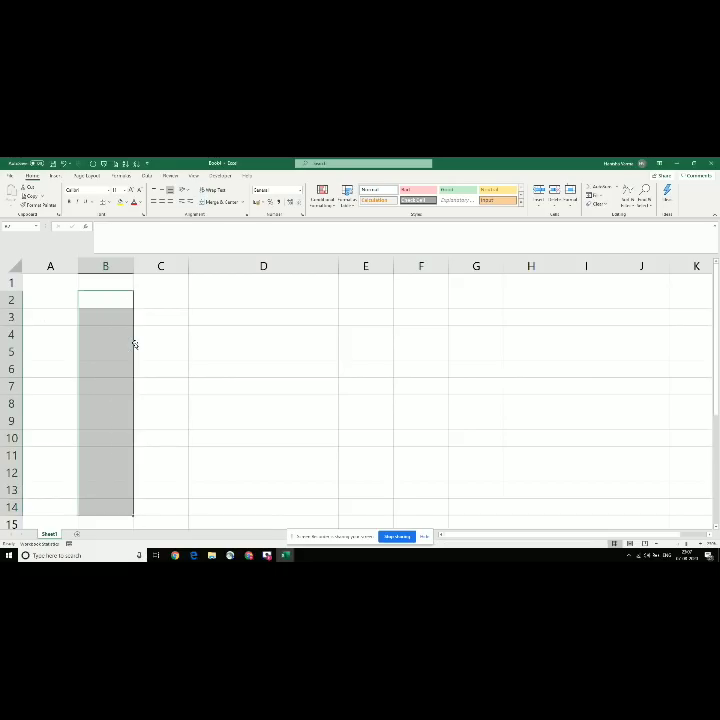
key("shift+BackSpace")
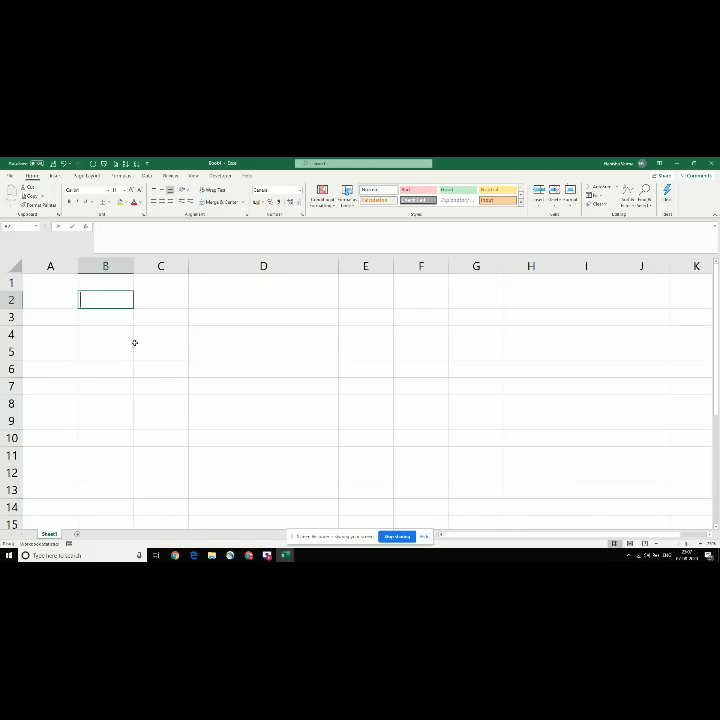
Step: Enter Mumbai, Delhi, Jaipur, Nashik, Nagpur and UP down B2:B7
type("Mumbai")
key("Return")
type("Delh")
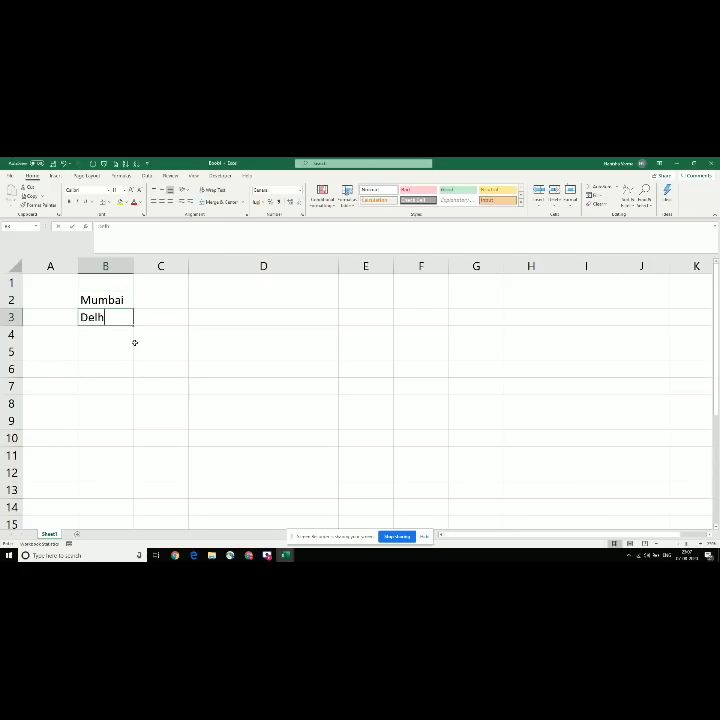
type("i")
key("Return")
type("Jaipur")
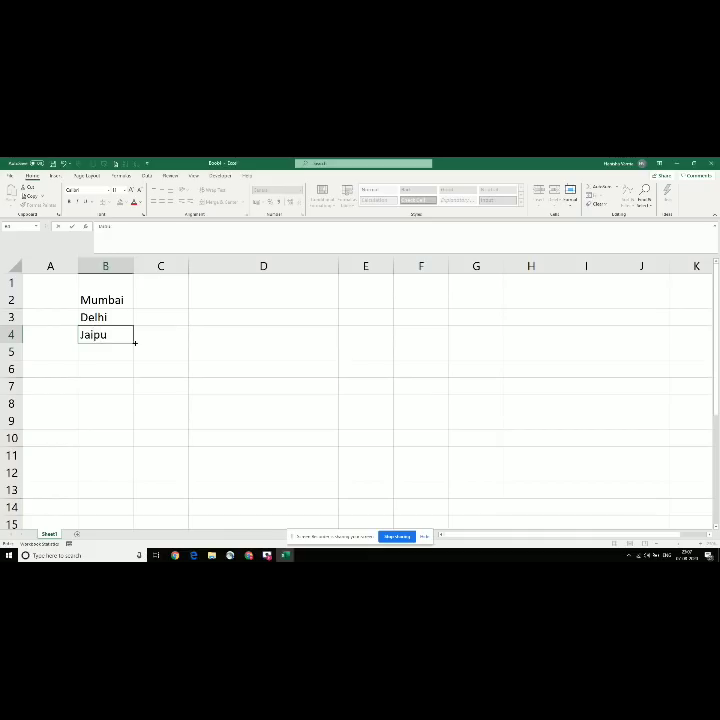
key("Return")
type("Nashik")
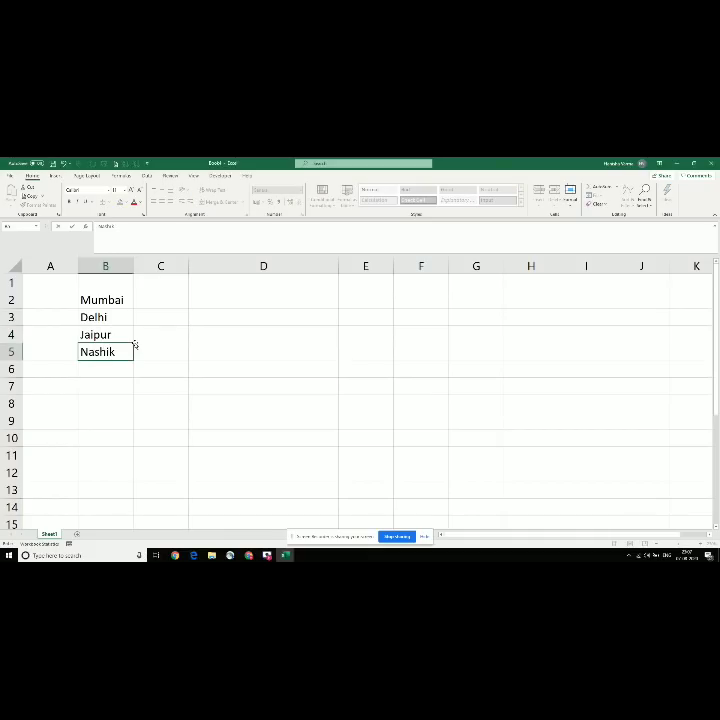
key("Return")
type("Nagpur")
key("Return")
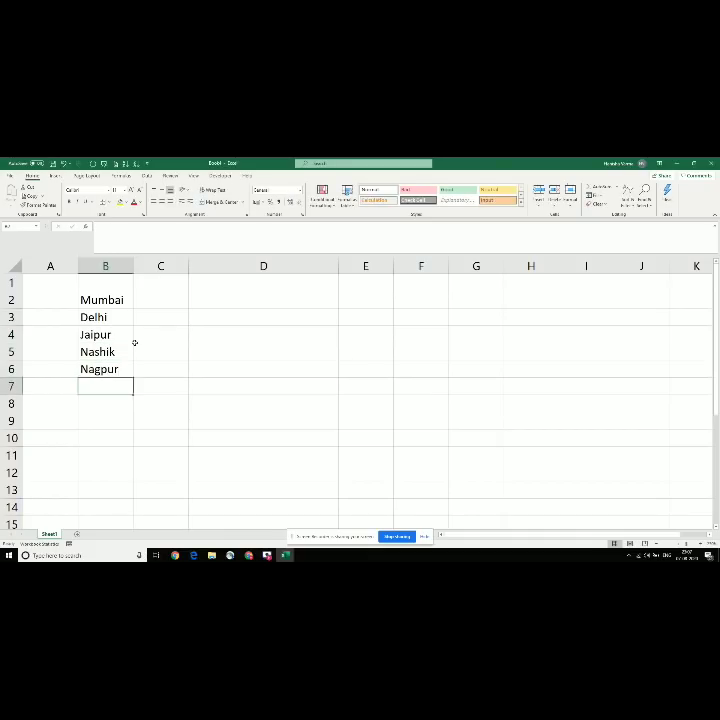
type("UP")
key("Return")
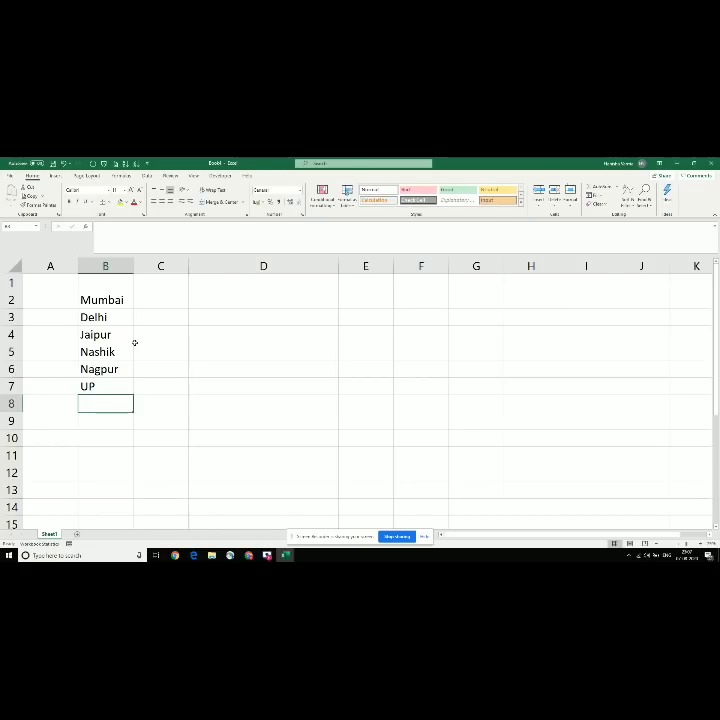
key("ctrl+Up")
key("ctrl+Up")
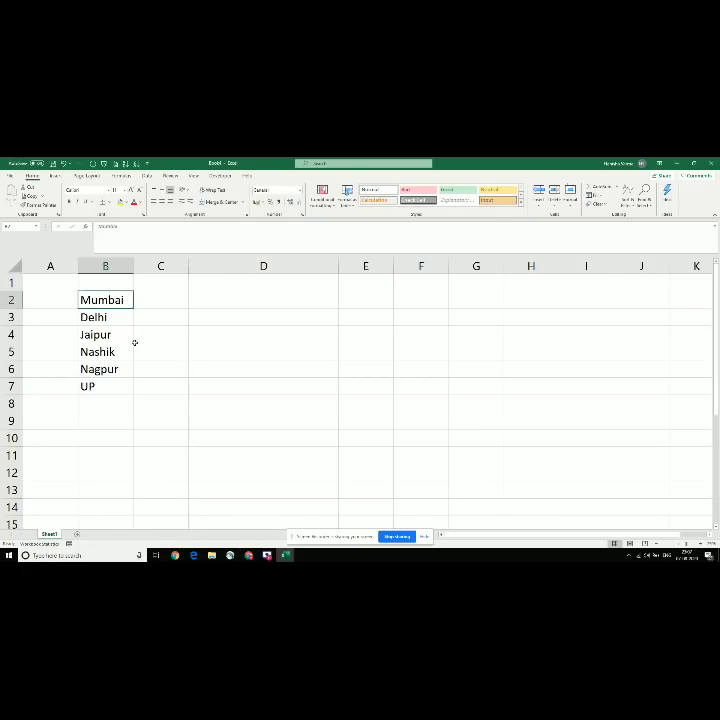
key("ctrl+shift+Down")
key("Up")
key("Down")
key("alt+Down")
key("Down")
key("Down")
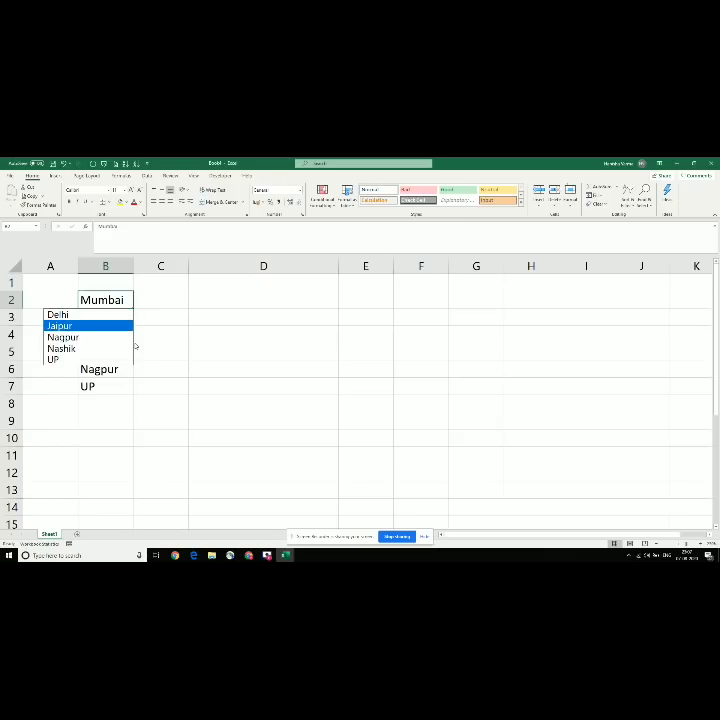
key("Up")
key("Down")
key("Down")
key("Down")
key("Down")
key("Up")
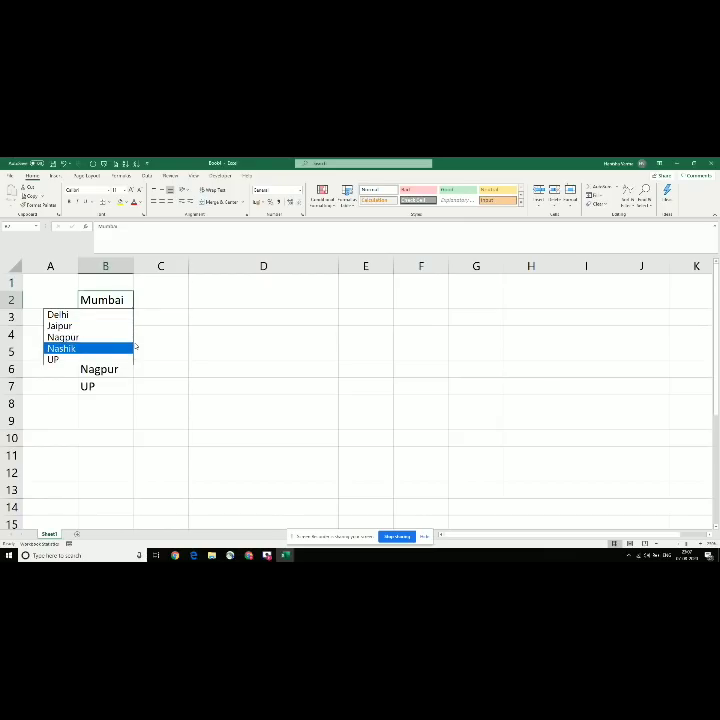
key("Up")
key("Up")
key("Up")
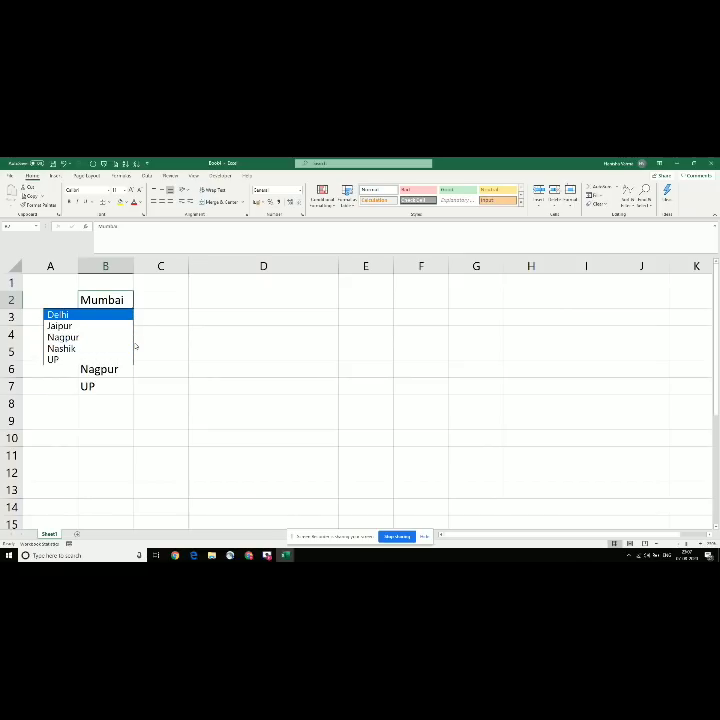
key("Escape")
key("ctrl+Down")
key("Up")
key("Up")
key("Up")
key("Up")
key("Up")
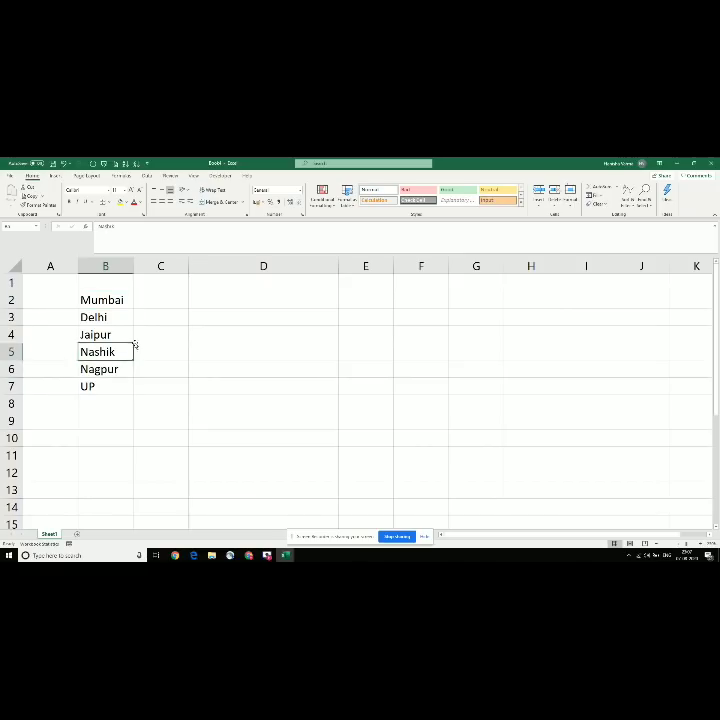
Step: Copy the six city names from B2:B7 and paste them into B8:B13
key("shift+Down")
key("shift+Down")
key("shift+Down")
key("shift+Down")
key("shift+Down")
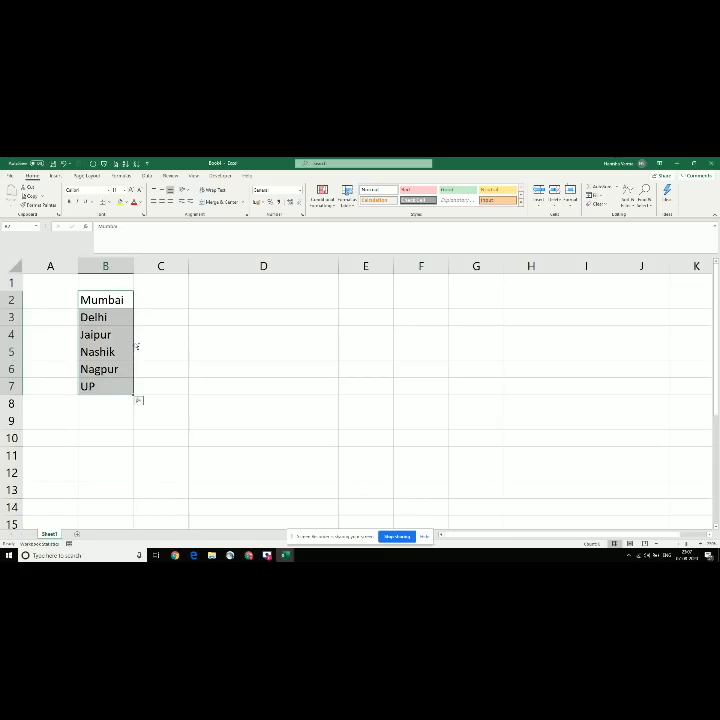
key("ctrl+c")
key("ctrl+Down")
key("Down")
key("ctrl+v")
key("Down")
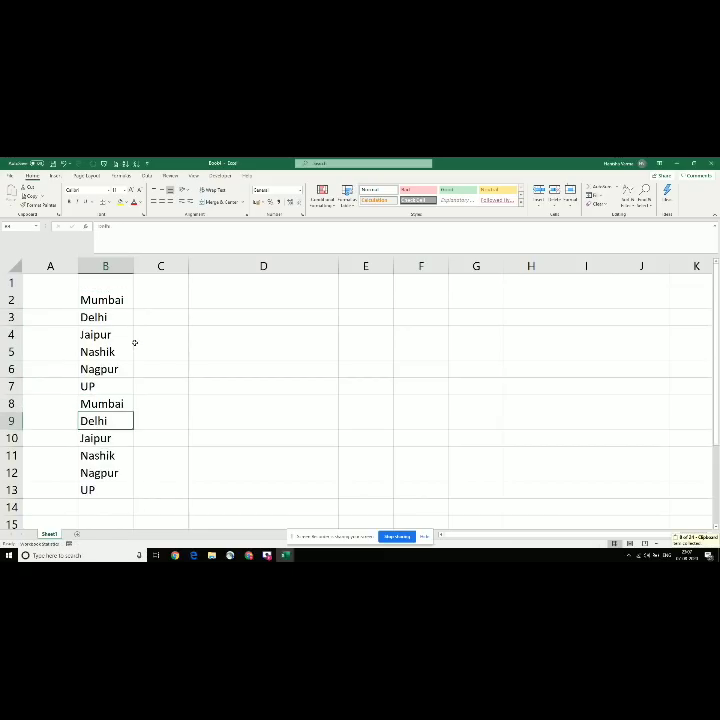
key("ctrl+Down")
key("Down")
key("Up")
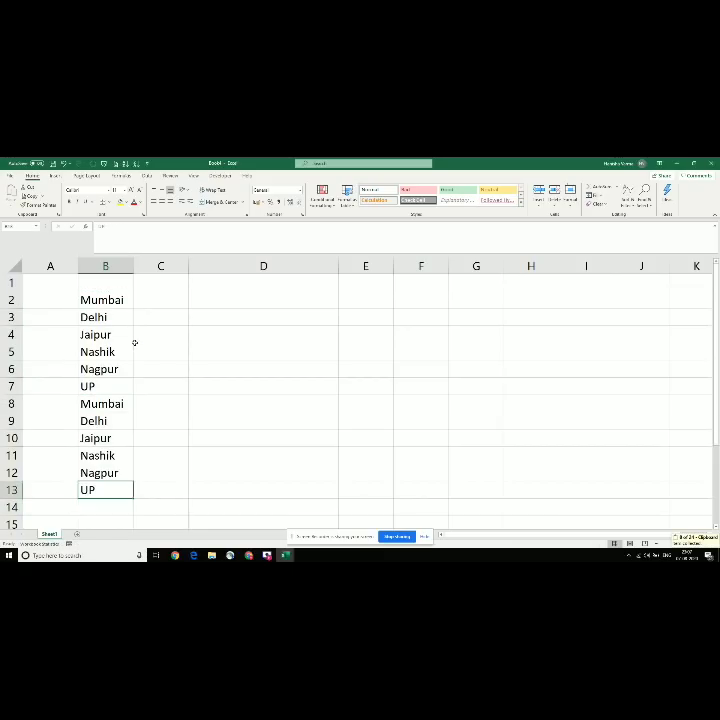
key("Up")
key("Up")
key("Up")
key("Up")
key("Up")
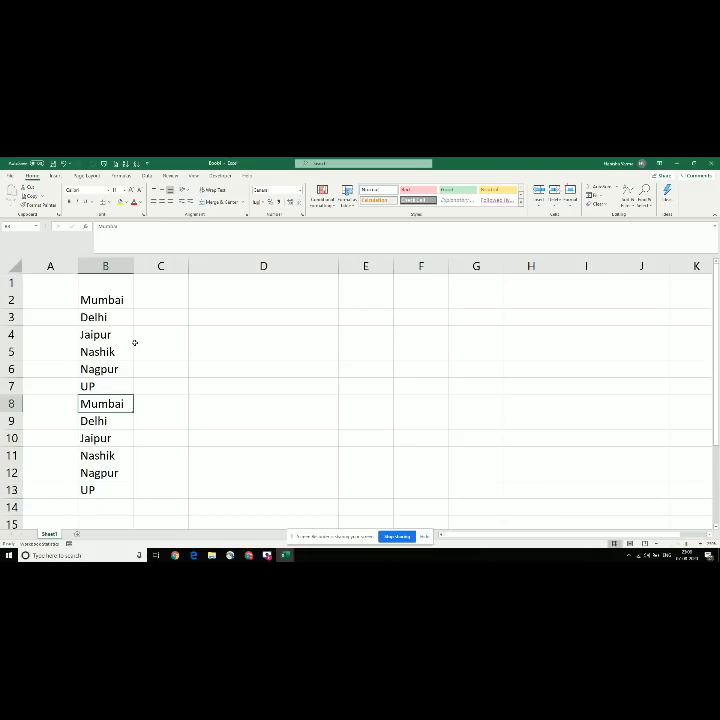
Step: Copy the pasted block B8:B13 and paste another set starting at B14
key("ctrl+shift+Down")
key("ctrl+c")
key("ctrl+Down")
key("Down")
key("ctrl+v")
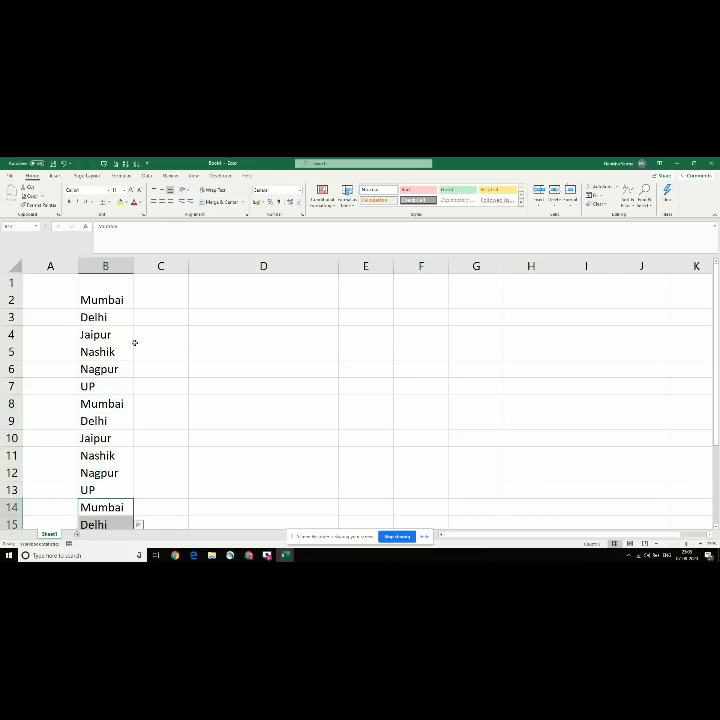
key("ctrl+Up")
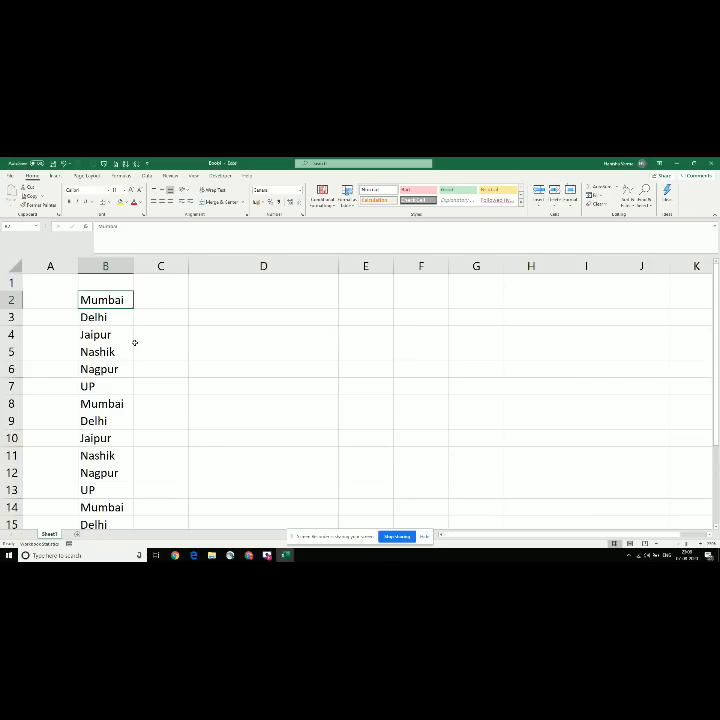
key("alt+Down")
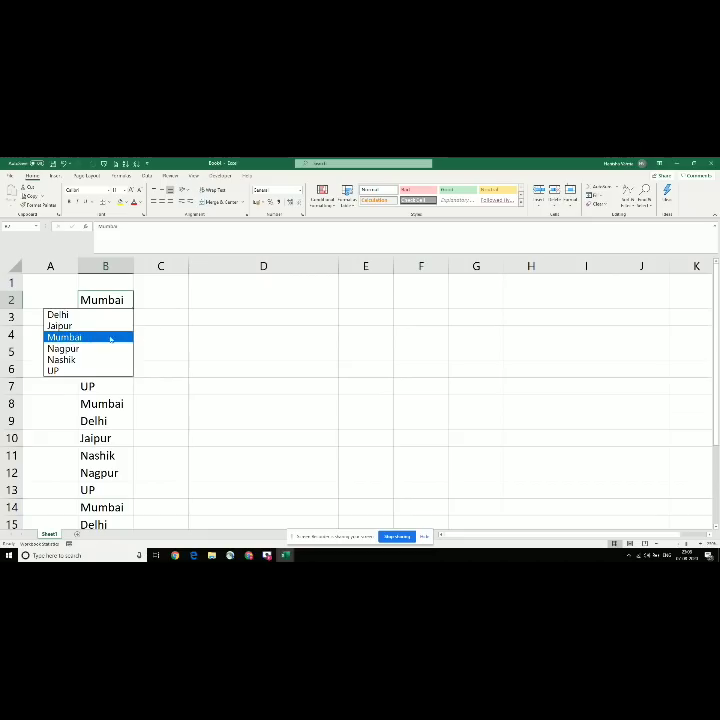
left_click(122, 337)
left_click(252, 332)
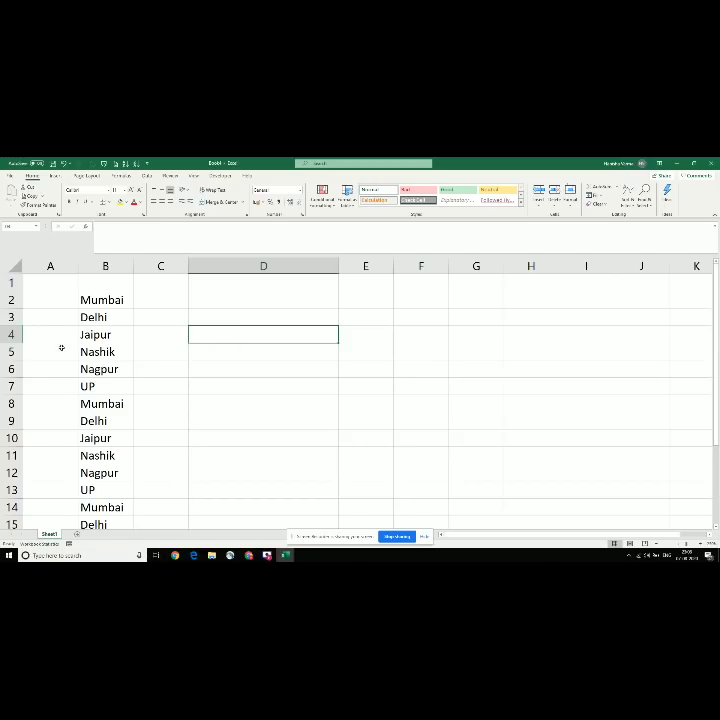
left_click_drag(114, 298, 97, 438)
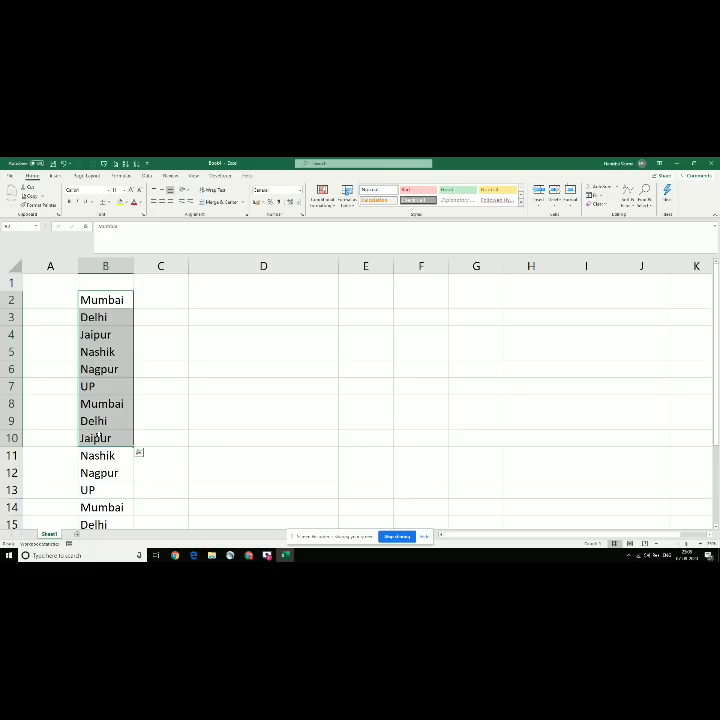
Step: Glance at the shortcut-notes workbook, then select and delete all city names in column B
left_click(95, 473)
key("alt+Tab")
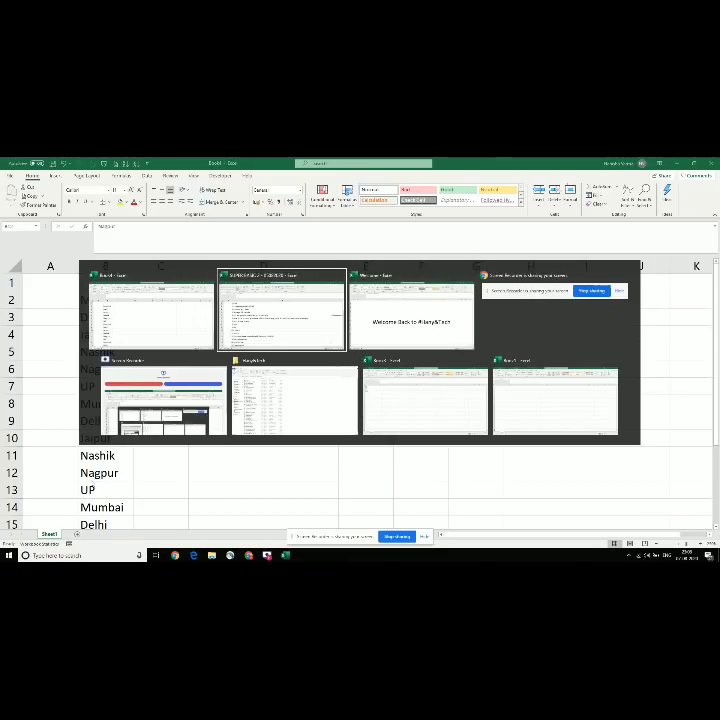
key("Down")
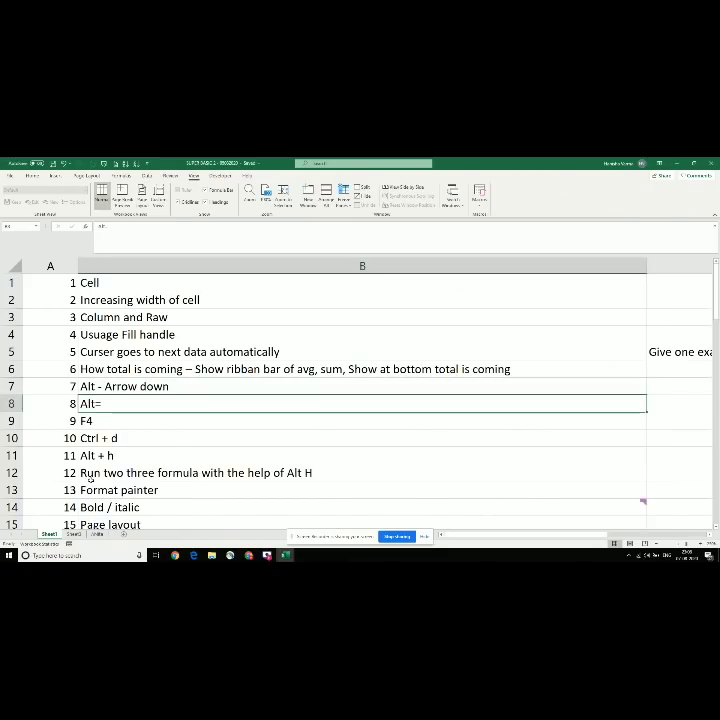
key("alt+Tab")
key("ctrl+a")
key("Delete")
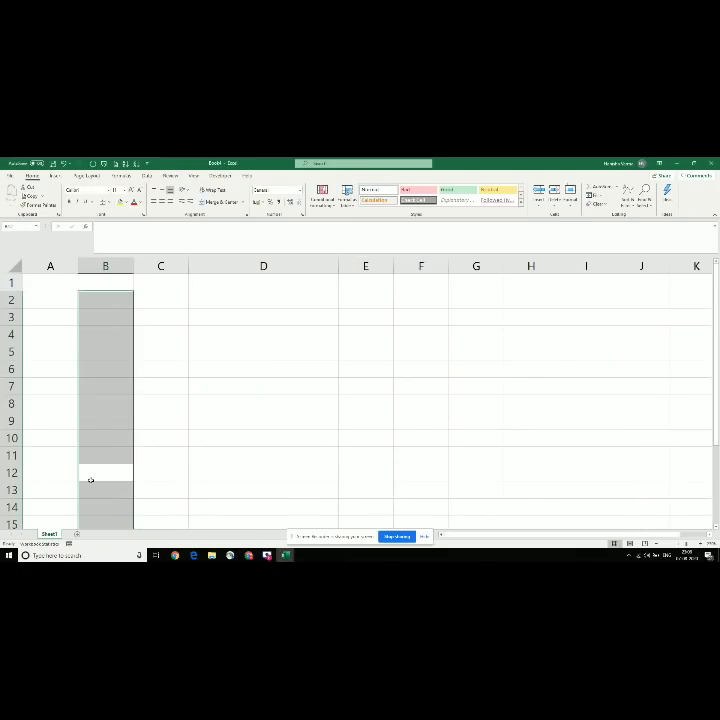
Step: Put the cursor back on cell B2, ready for new entries
left_click(126, 334)
key("Up")
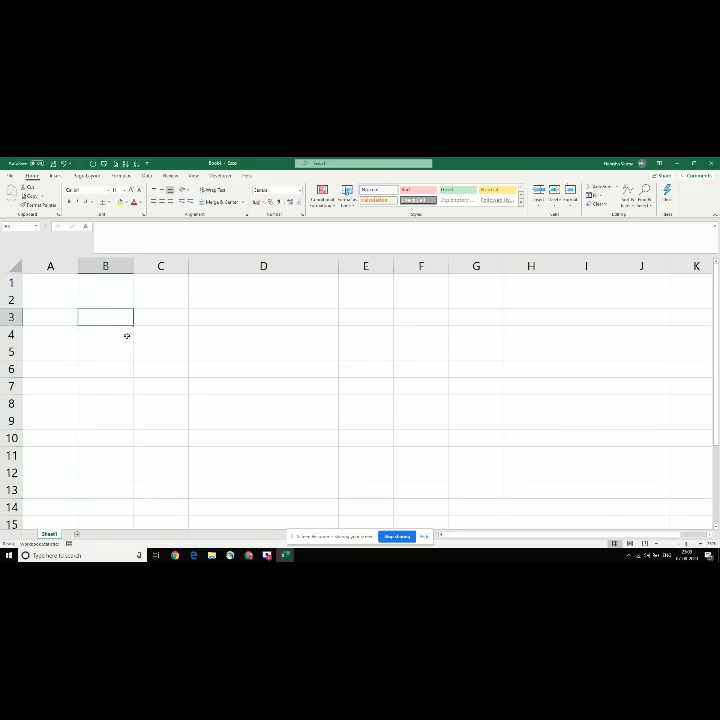
key("Up")
key("Up")
key("Left")
key("Down")
key("Right")
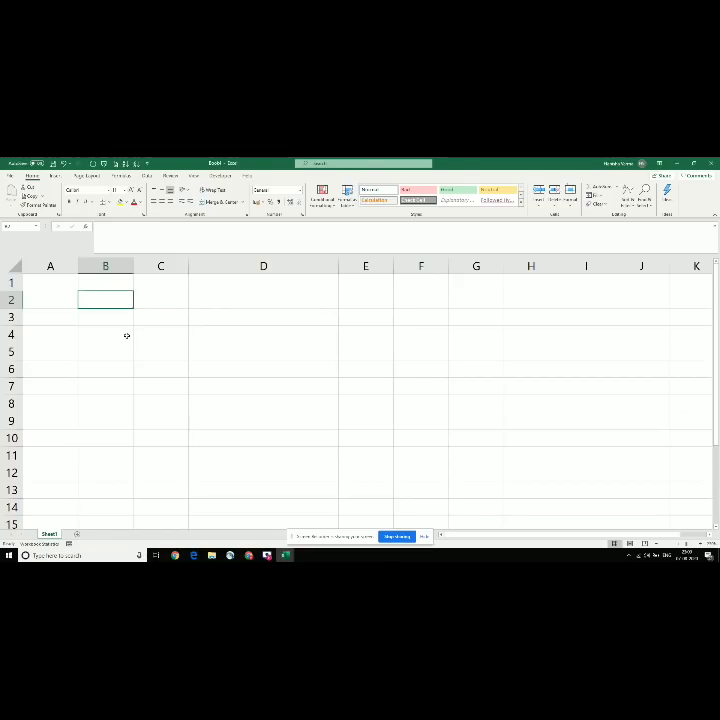
Step: Enter 100, 200, 300, 400, 500 and 600 down B2:B7
type("1")
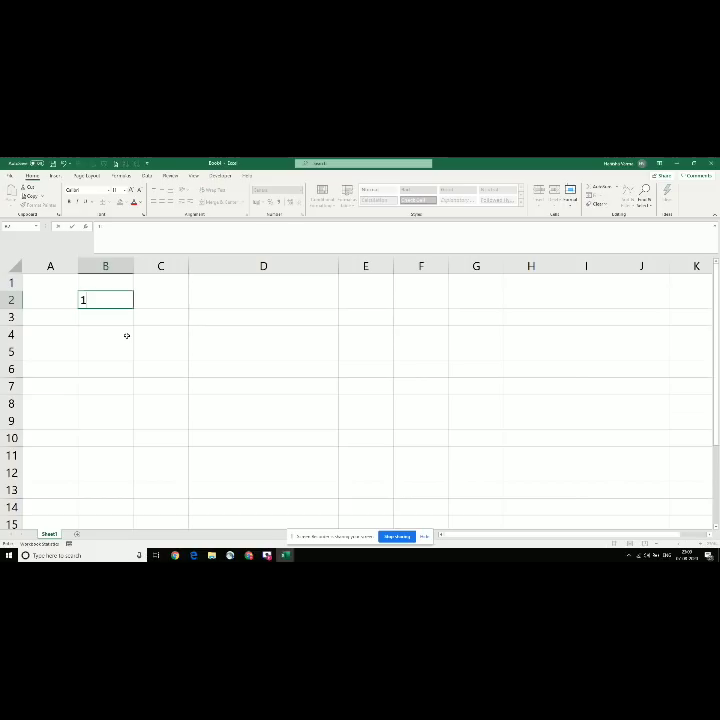
type("00")
key("Return")
type("200")
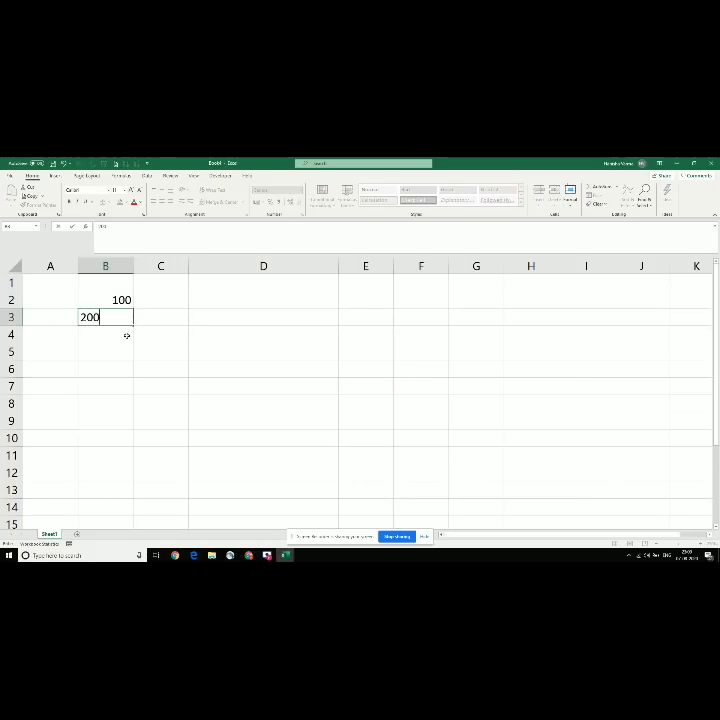
key("Return")
type("300")
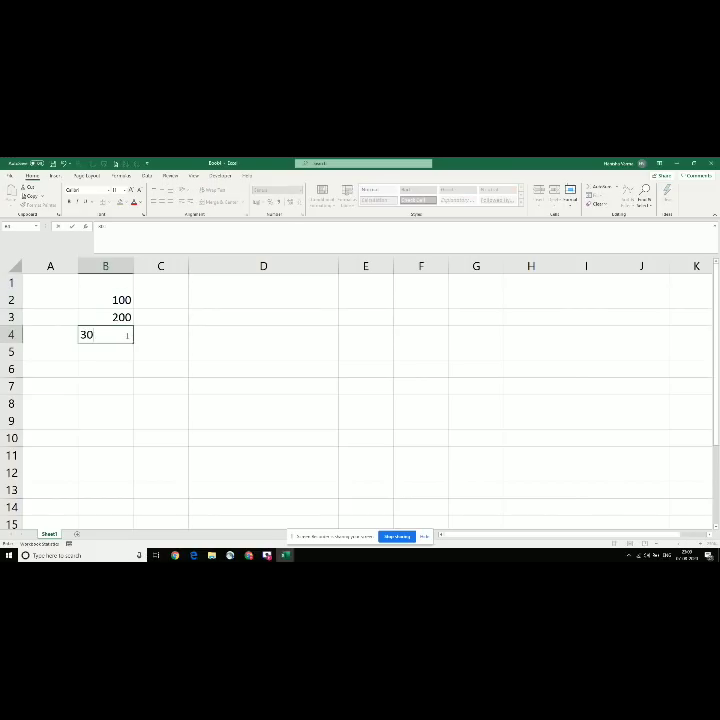
key("Return")
type("400")
key("Return")
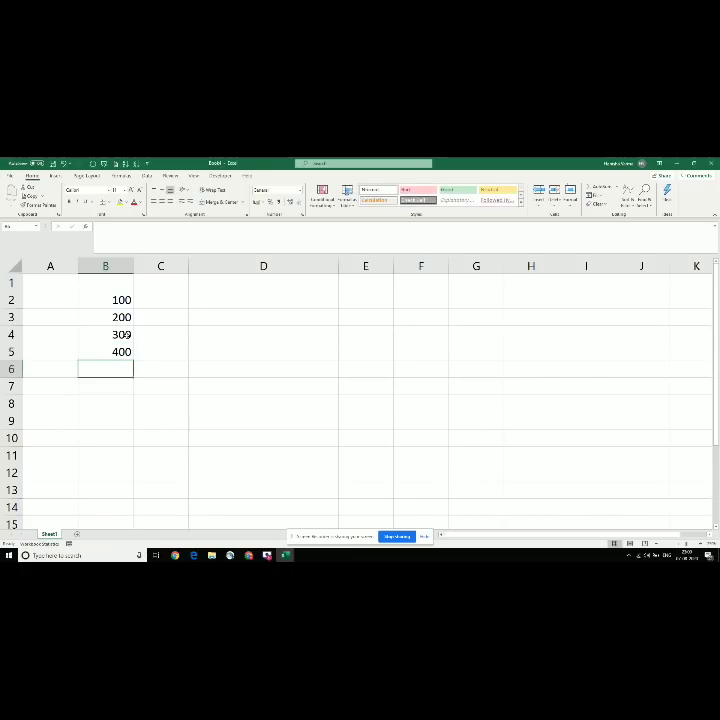
type("500")
key("Return")
type("600")
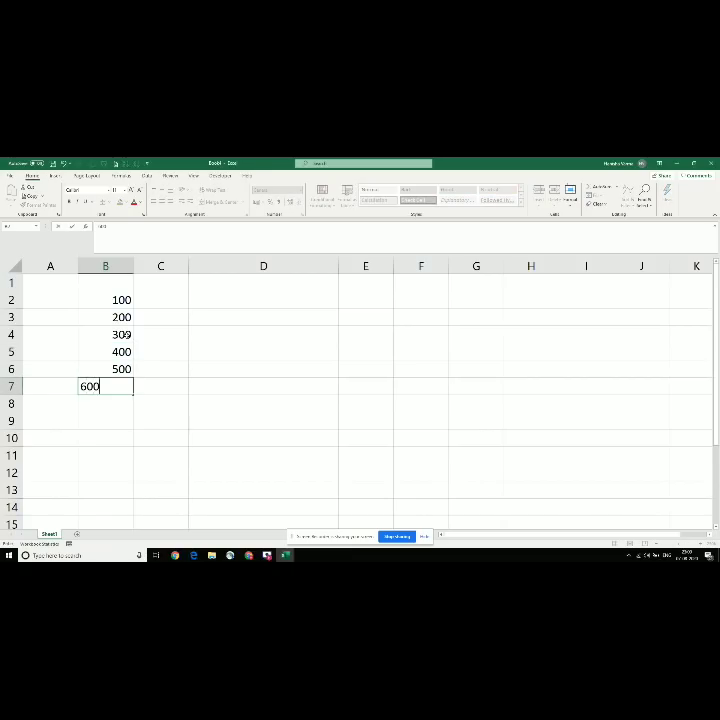
key("Return")
Step: Enter 800, 400, 600, 780, 60 and 10 down C2:C7
key("Up")
key("Up")
key("Up")
key("Up")
key("Right")
key("Up")
key("Up")
key("Up")
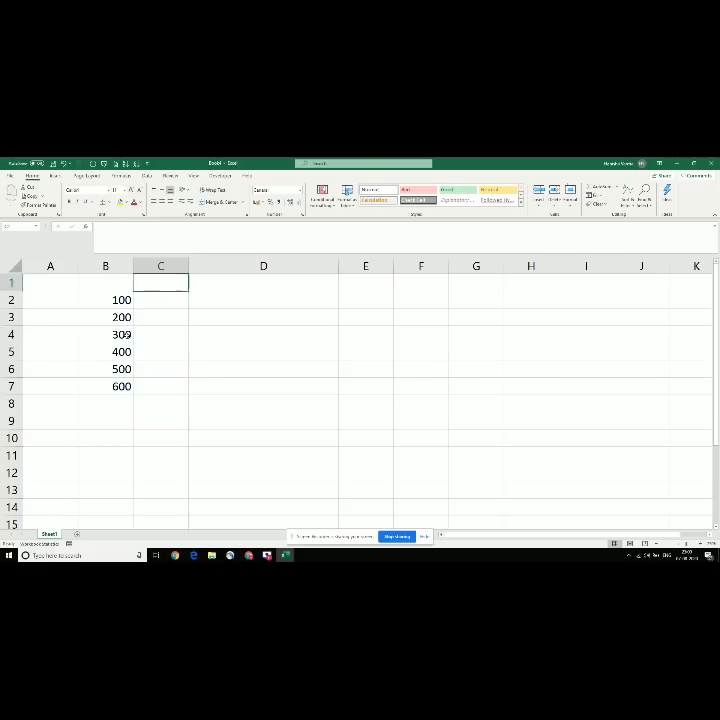
key("Down")
type("800")
key("Return")
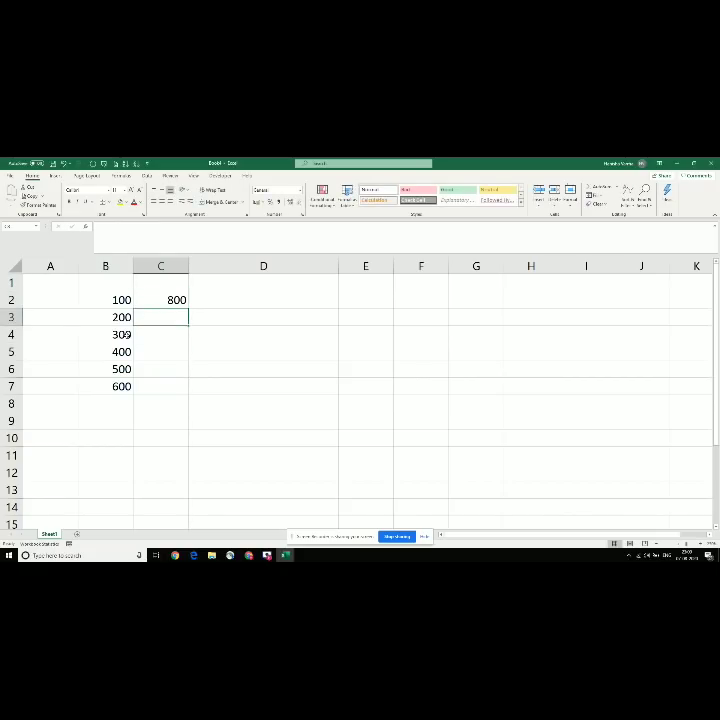
type("400")
key("Return")
type("6")
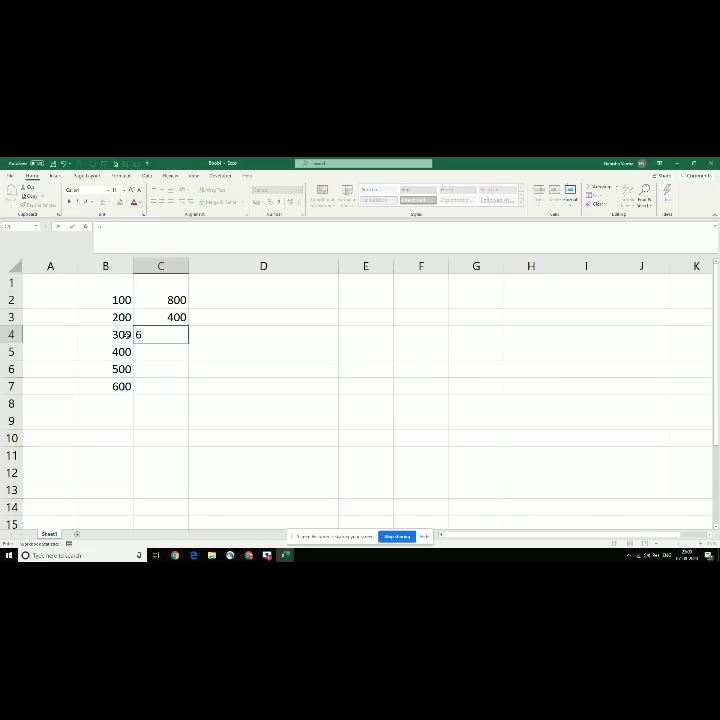
type("00")
key("Return")
type("78")
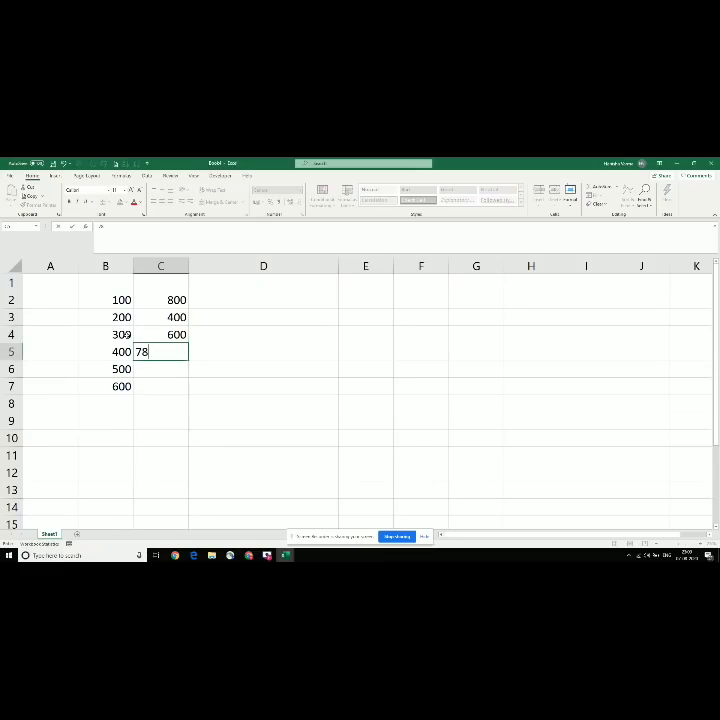
type("0")
key("Return")
type("60")
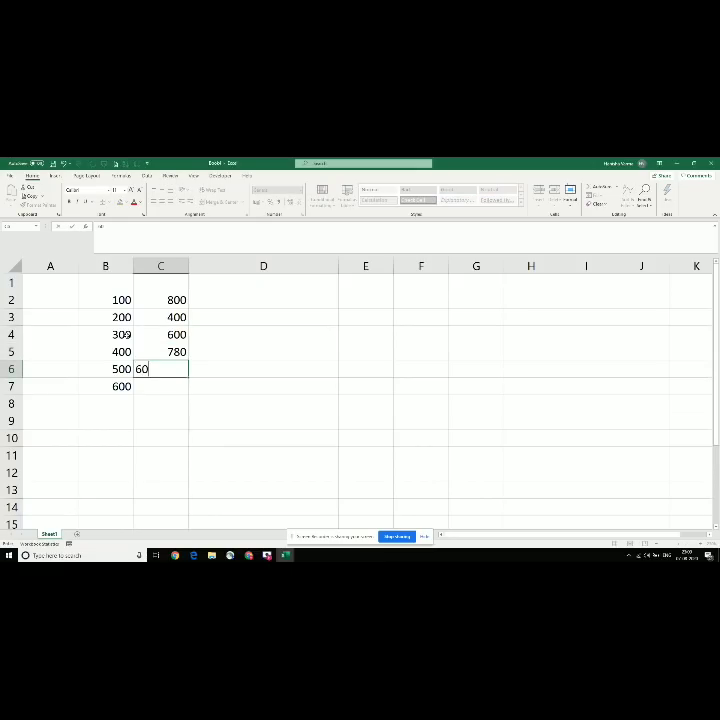
key("Return")
type("10")
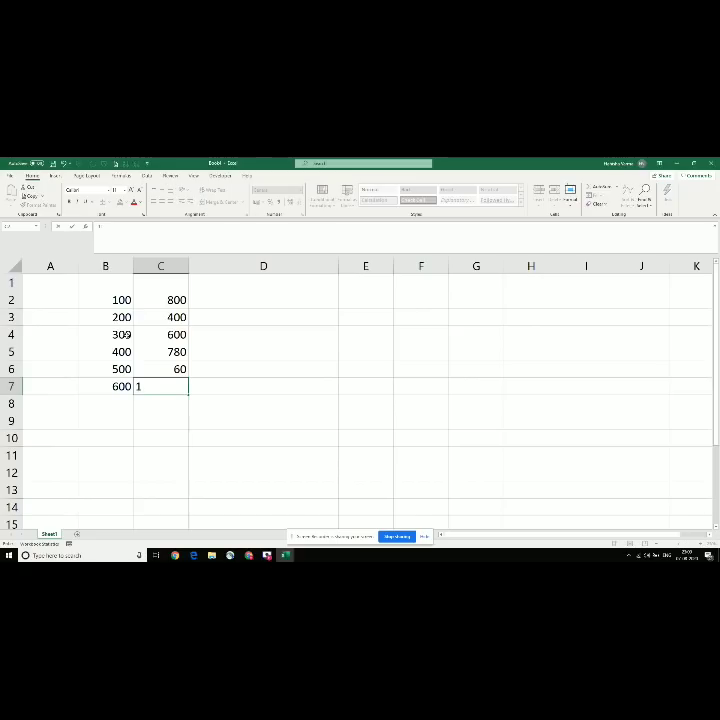
key("Return")
key("Left")
key("Right")
key("Up")
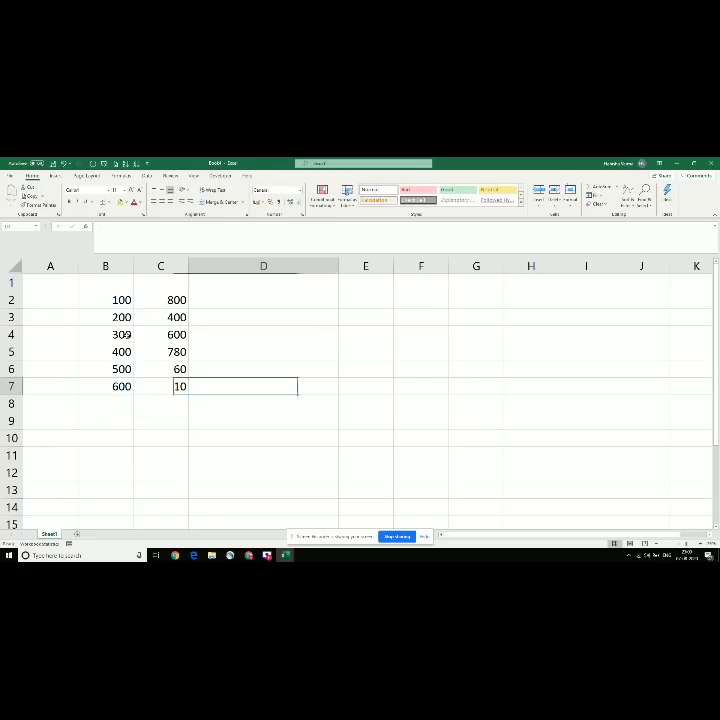
key("Up")
key("Left")
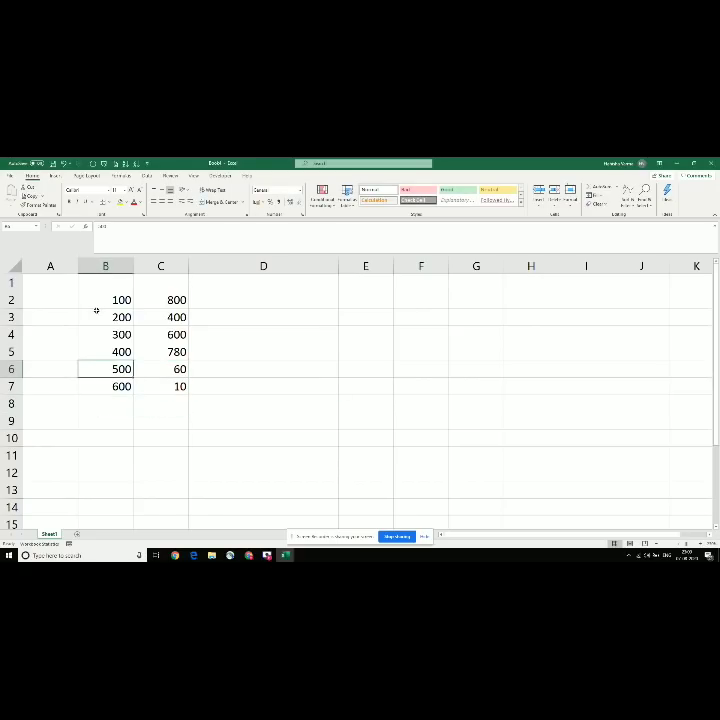
Step: AutoSum B2:D8 with Alt+=, verify totals 2100, 2650 and 4750, then switch to the shortcuts list
left_click_drag(96, 300, 269, 408)
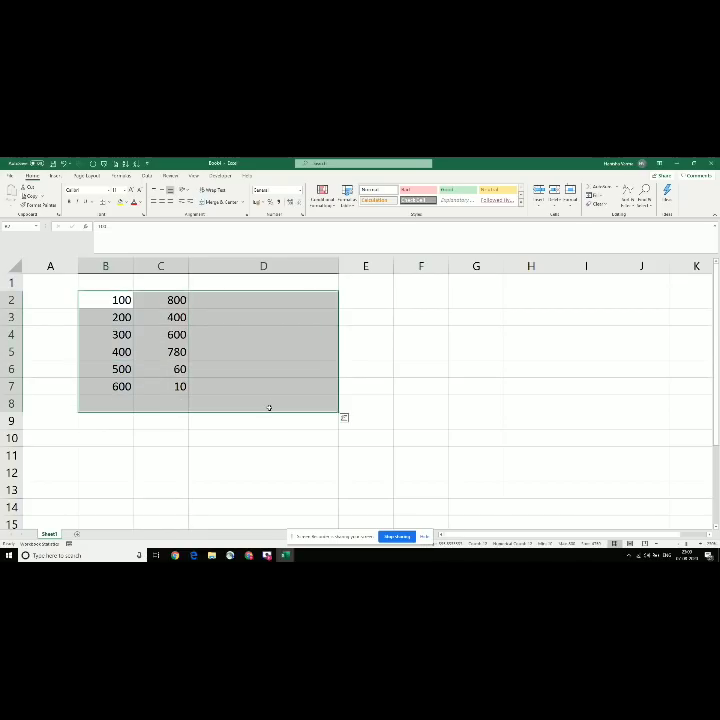
key("alt+equal")
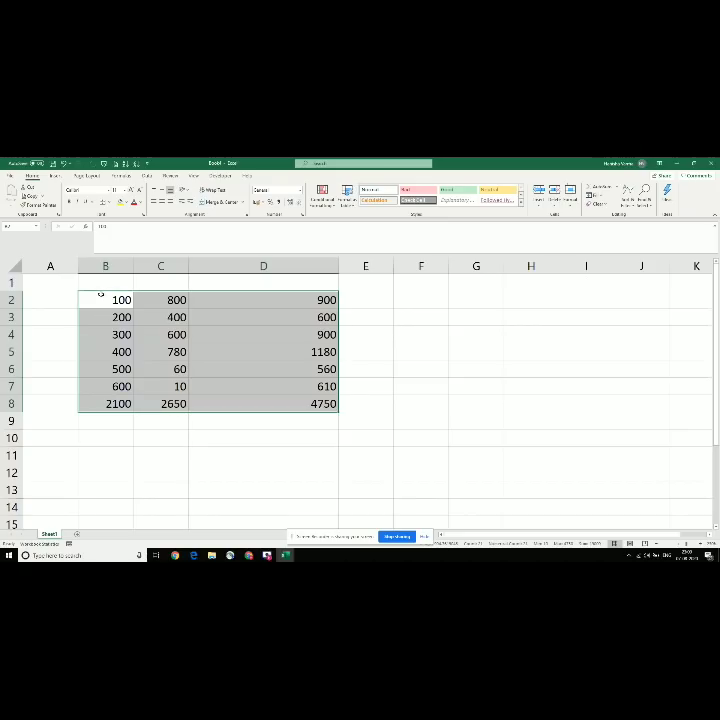
left_click_drag(100, 295, 95, 389)
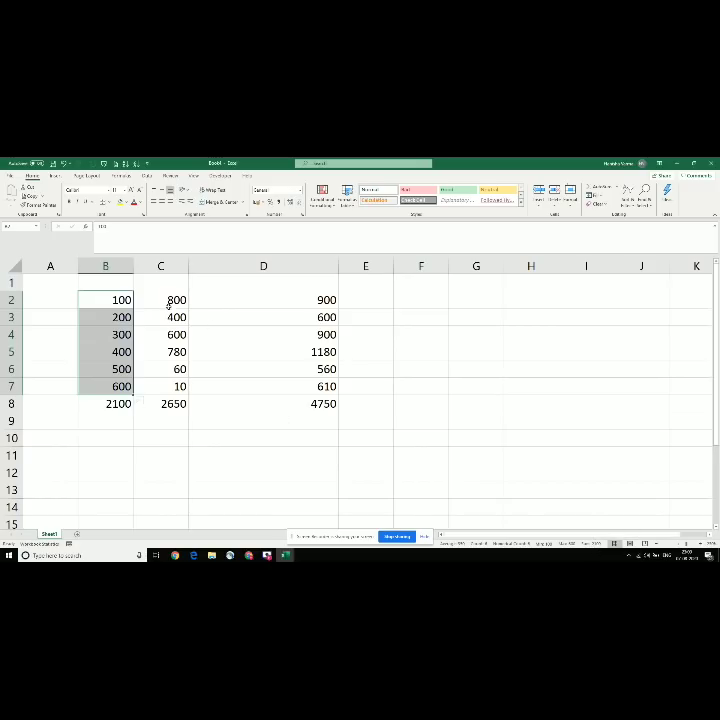
left_click_drag(160, 302, 172, 386)
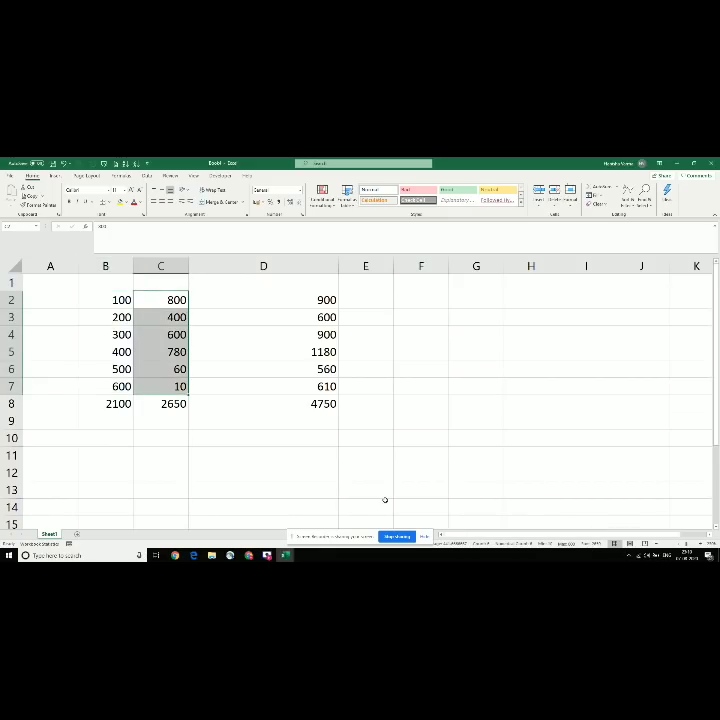
left_click_drag(245, 296, 270, 387)
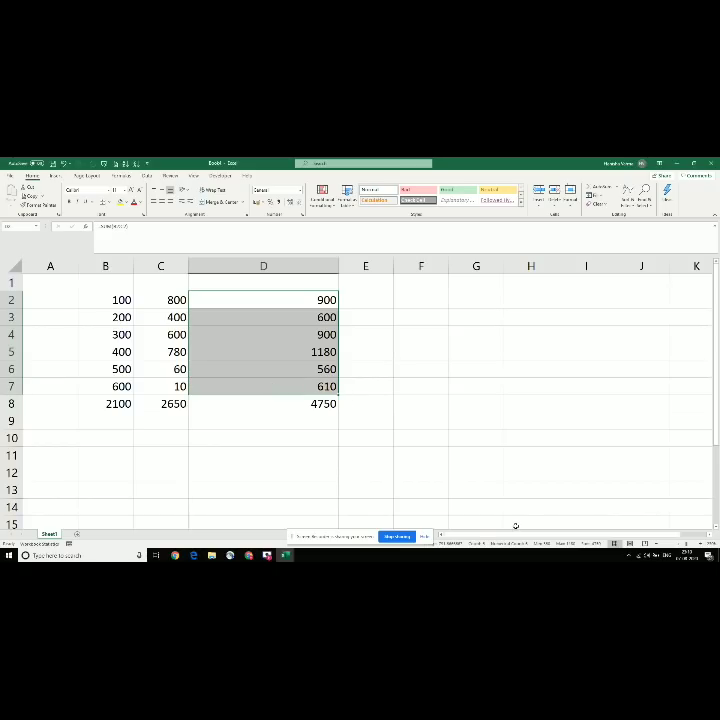
left_click(144, 363)
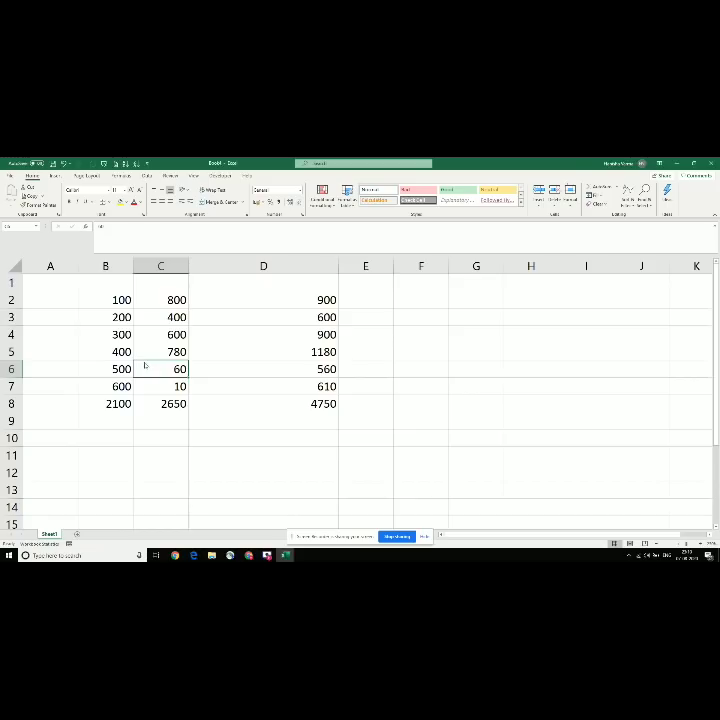
key("alt+Tab")
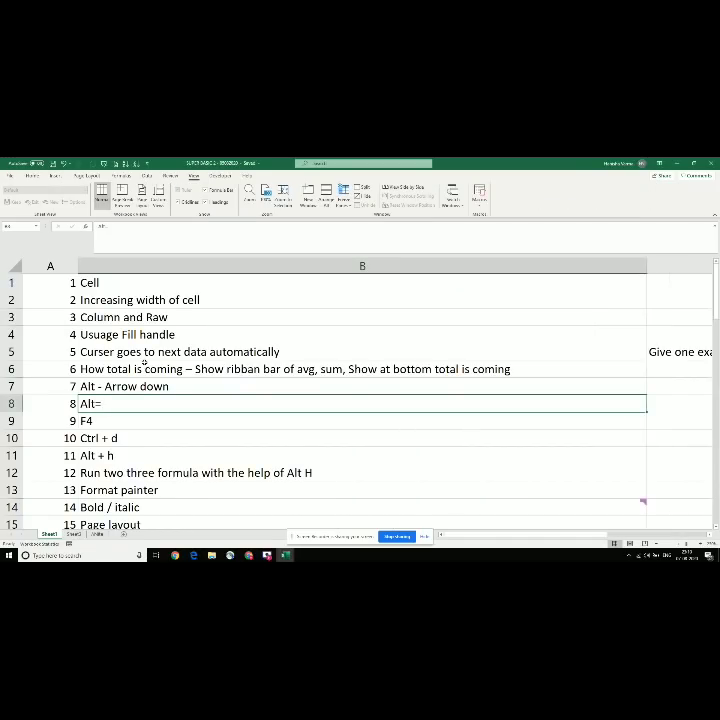
Step: Move to the F4 entry in the shortcut list, then switch to Screen Recorder
key("Down")
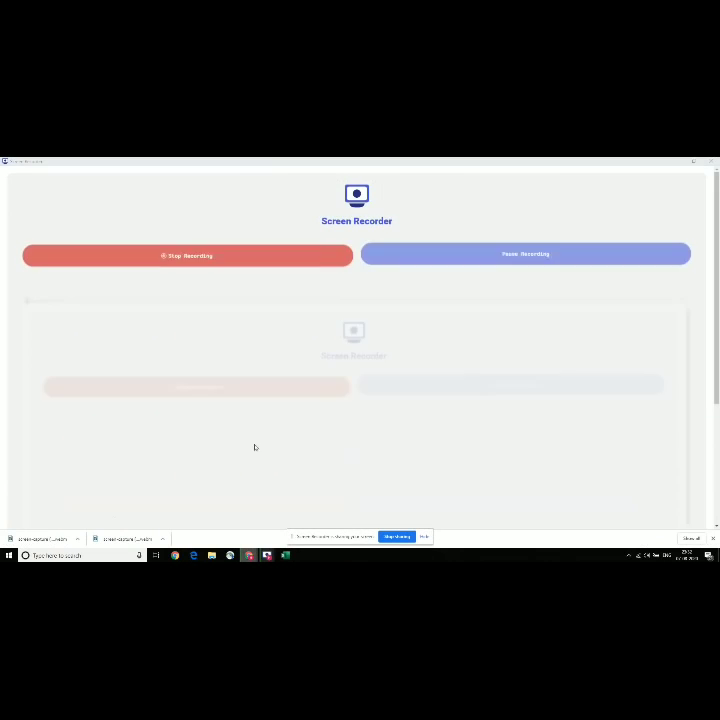
key("alt+Tab")
key("alt+Tab")
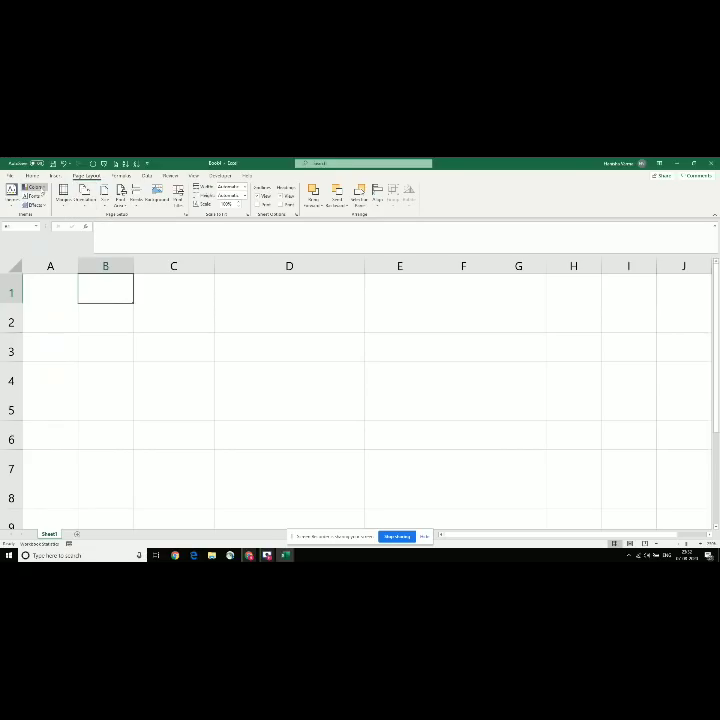
Step: Preview the theme Colors and Effects galleries, then apply Normal page margins
left_click(36, 187)
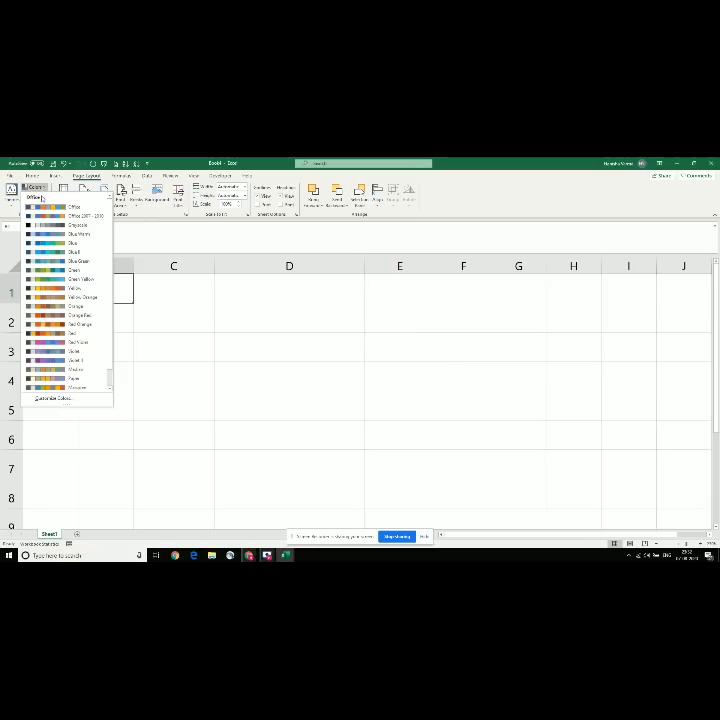
left_click(36, 187)
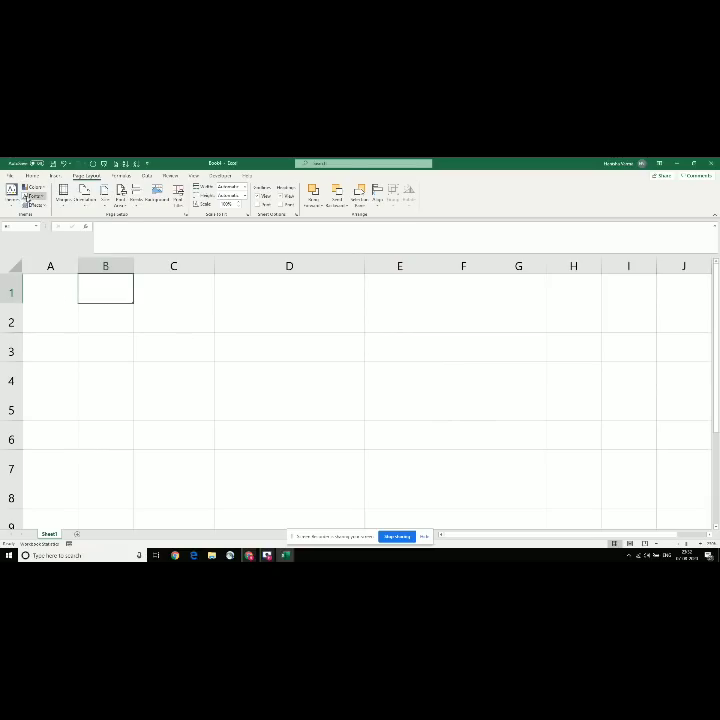
left_click(35, 205)
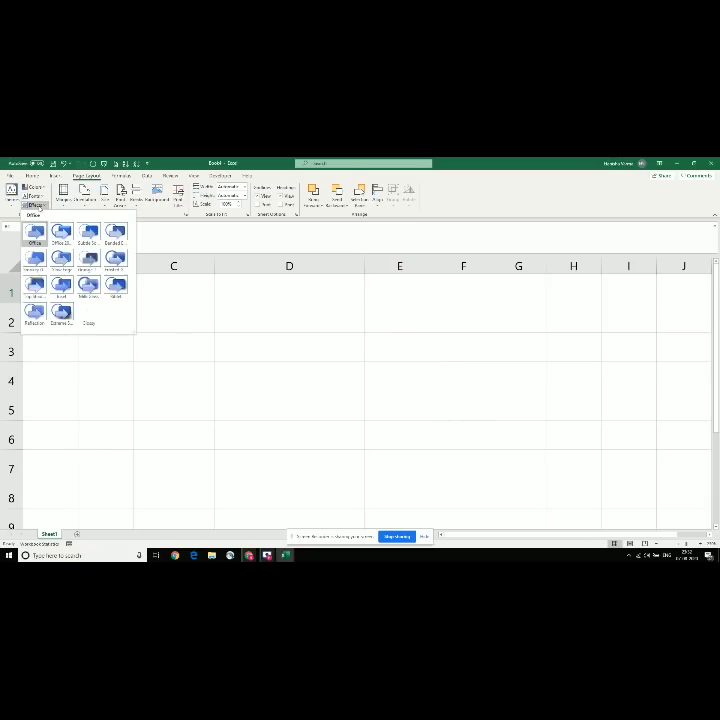
left_click(160, 336)
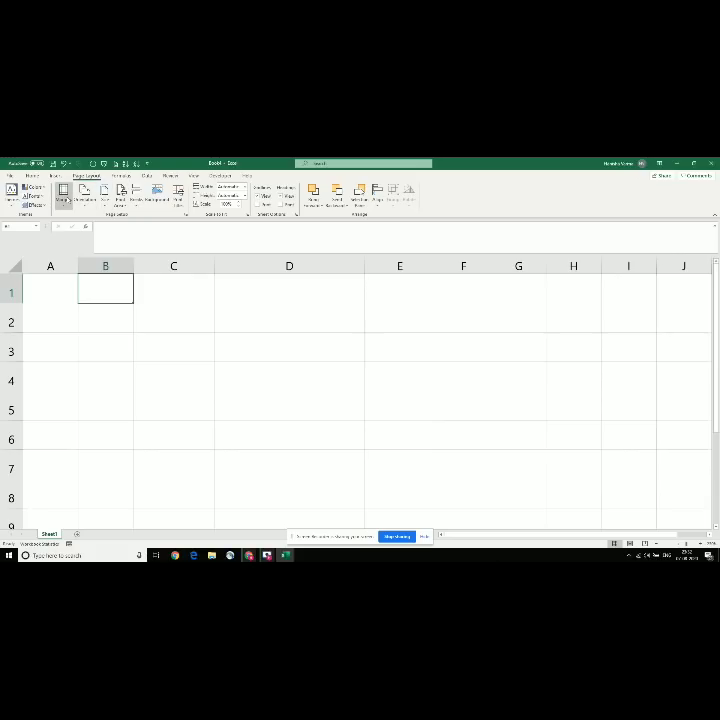
left_click(63, 196)
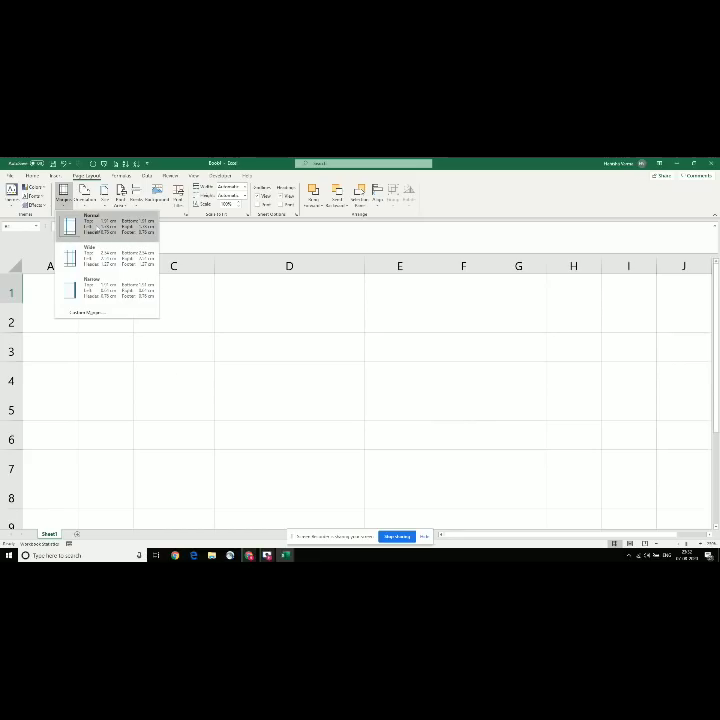
left_click(117, 222)
Step: Enter the label 'Ctrl+p' in C5, fixing the typos, then open print preview with Ctrl+P
left_click(204, 391)
type("C")
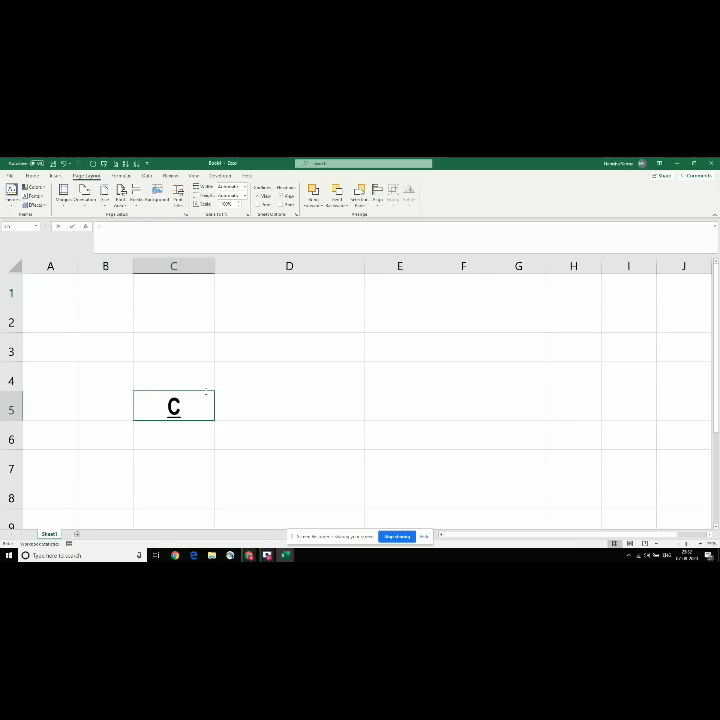
type("tril")
key("BackSpace")
key("BackSpace")
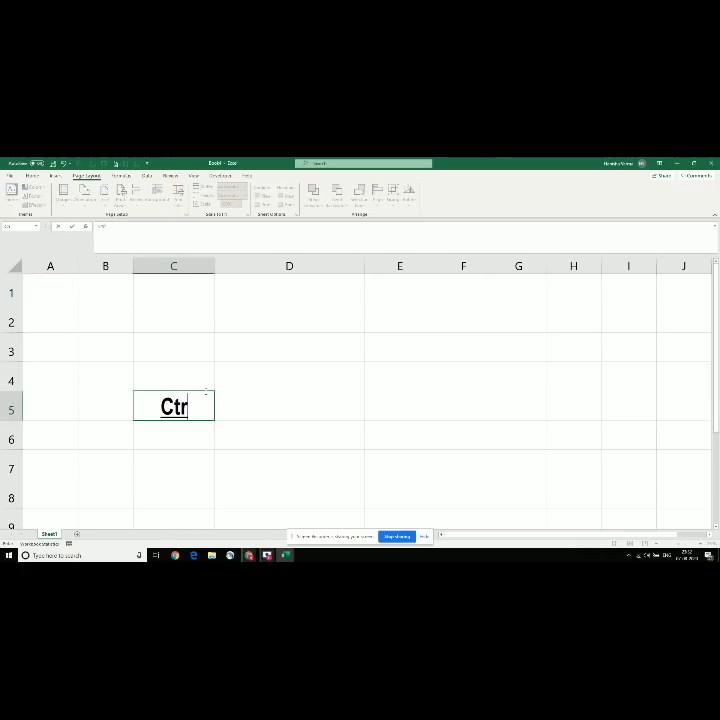
type("l+pm")
key("Return")
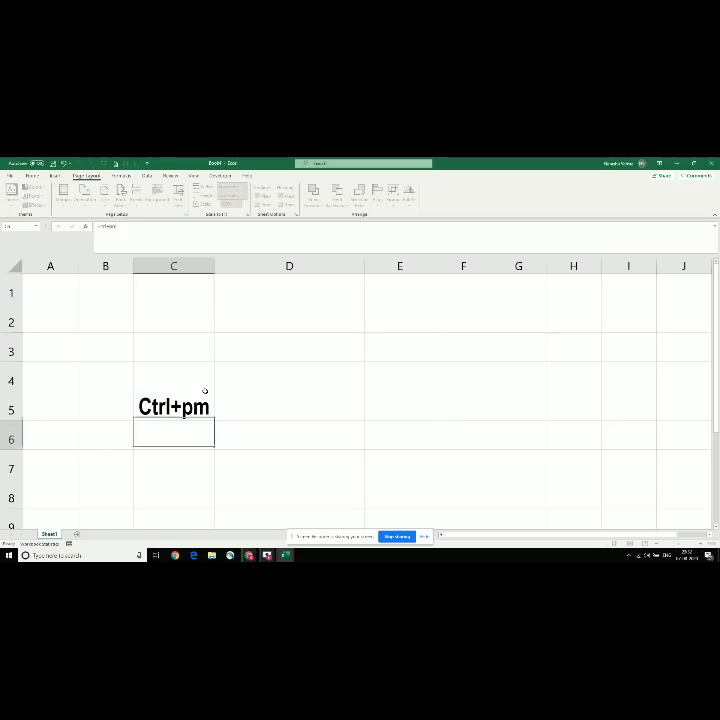
left_click(205, 391)
left_click(147, 242)
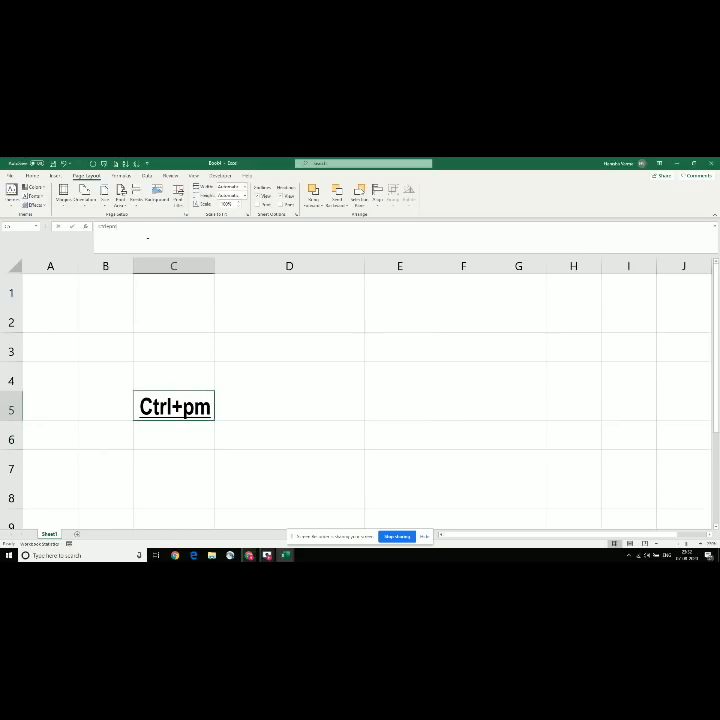
key("BackSpace")
key("Return")
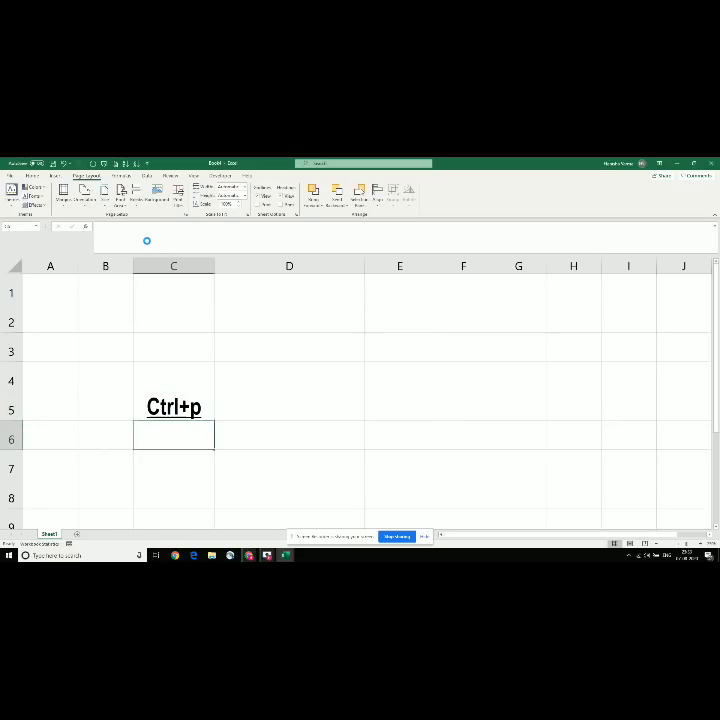
key("ctrl+p")
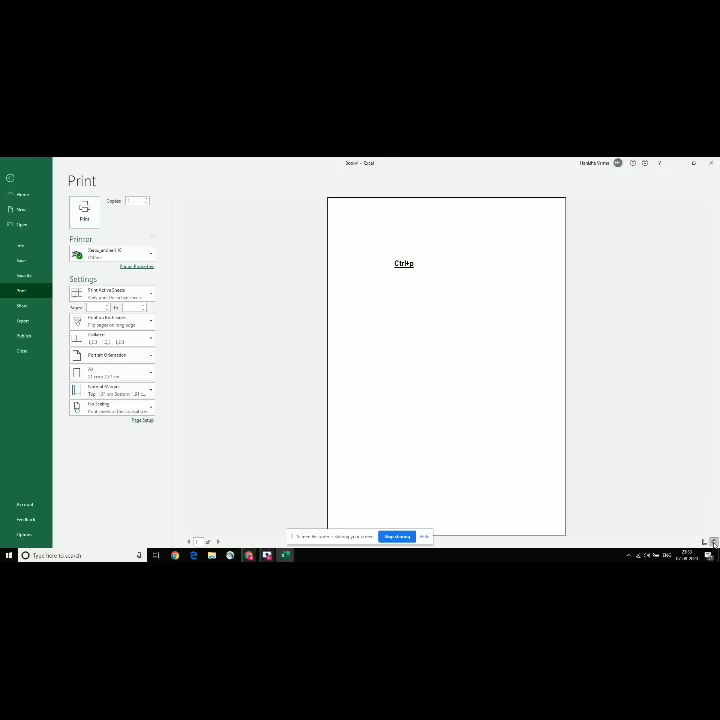
Step: Toggle the preview zoom, then bring up the one-sided/both-sides printing choices
left_click(713, 541)
left_click(713, 541)
left_click(713, 541)
left_click(713, 541)
left_click(116, 321)
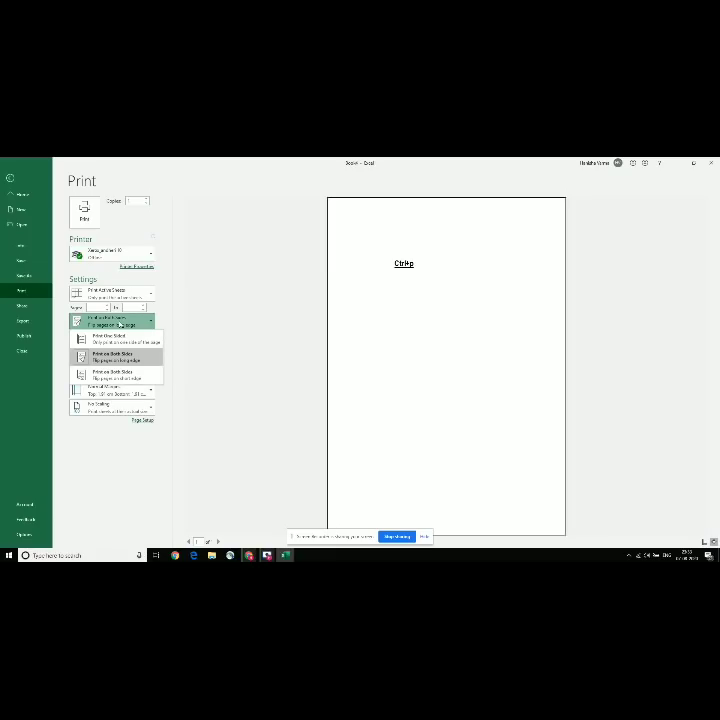
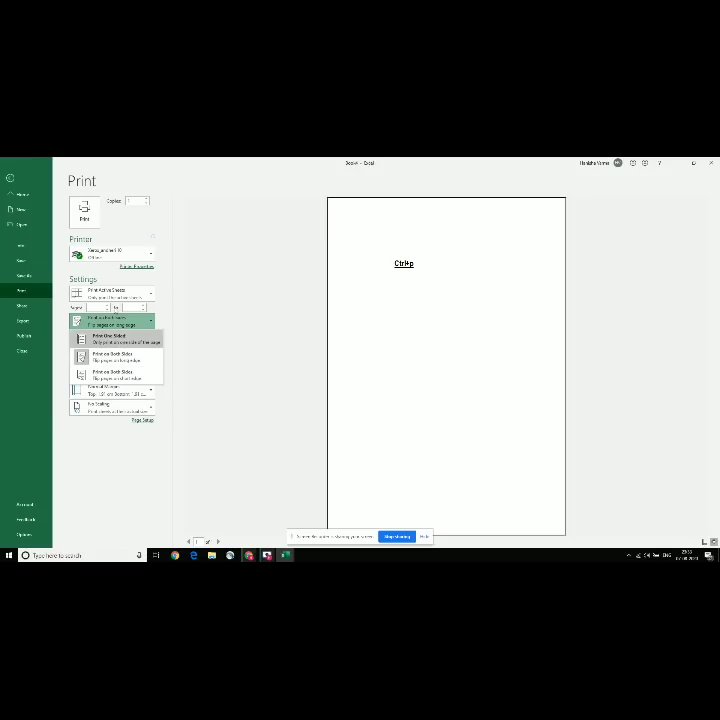
Step: Leave printing at Print One Sided and bring up the Portrait Orientation choices
left_click(120, 341)
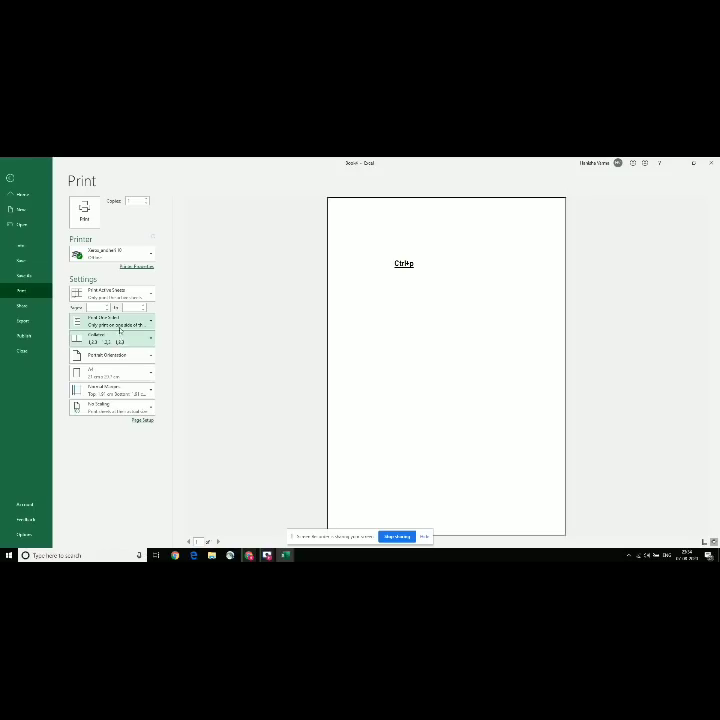
left_click(125, 322)
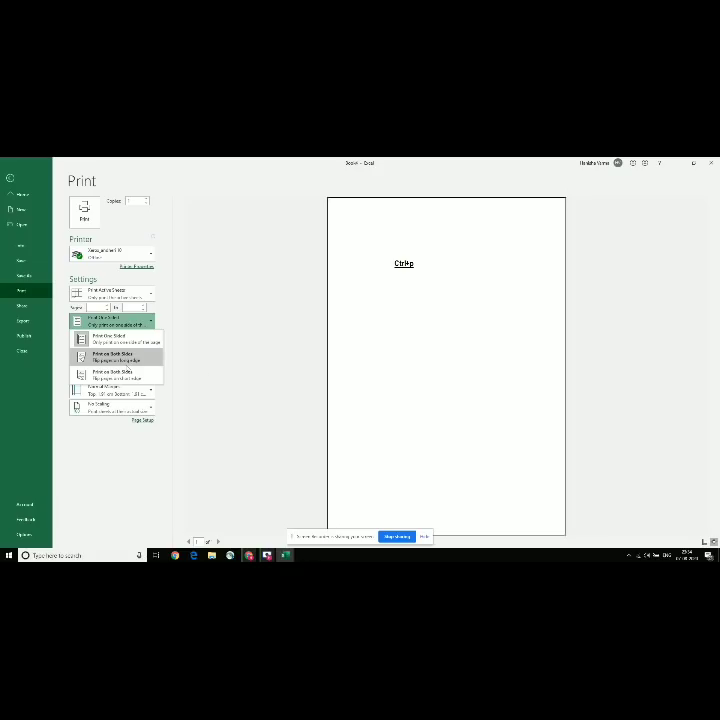
left_click(204, 376)
left_click(125, 356)
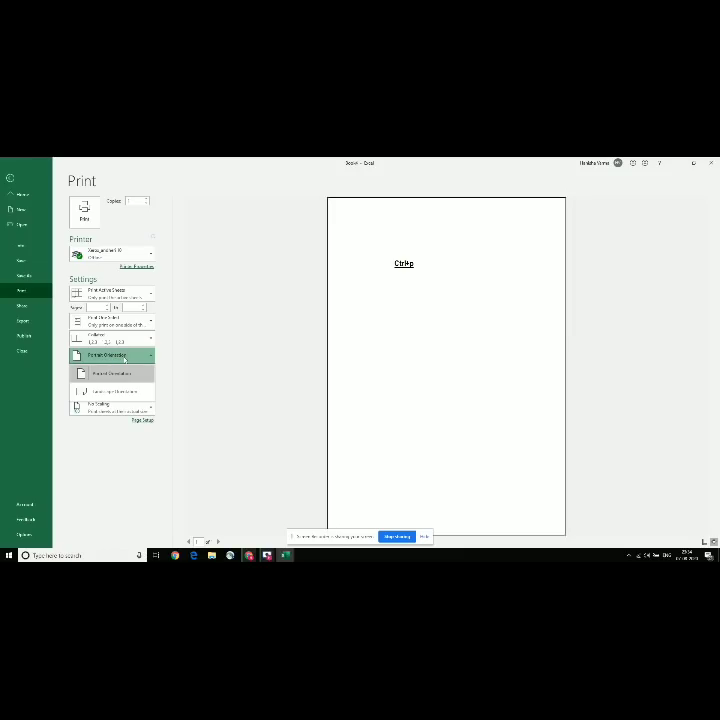
Step: Switch the printout to Landscape, back to Portrait, then list the A4 paper sizes
left_click(119, 391)
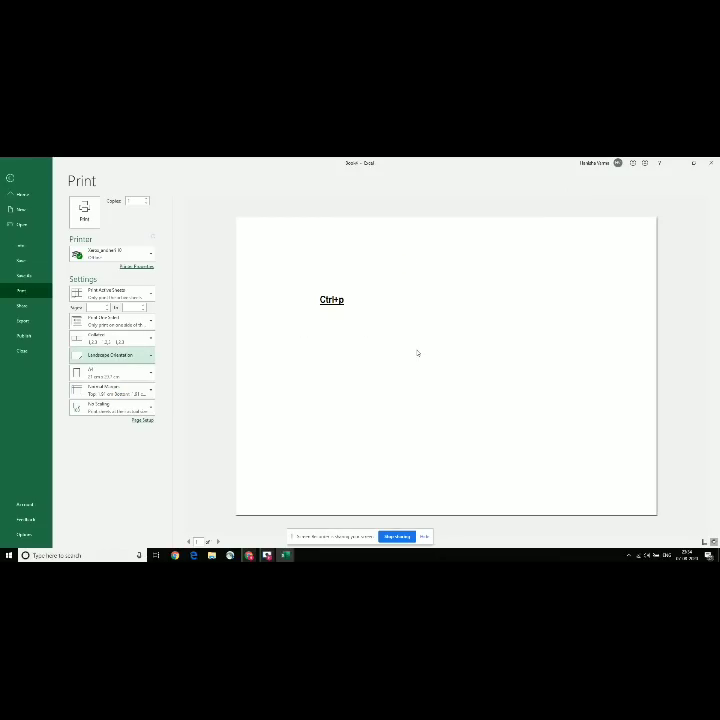
left_click(138, 358)
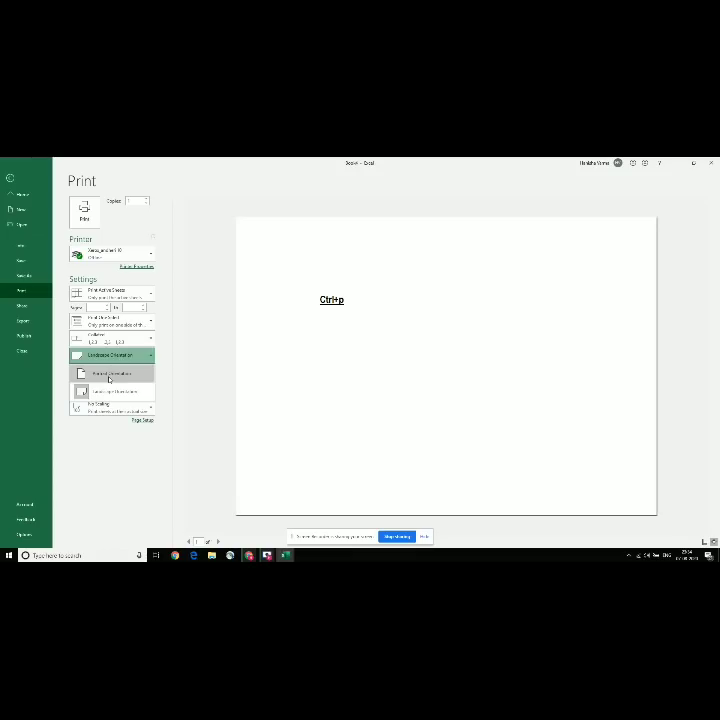
left_click(109, 377)
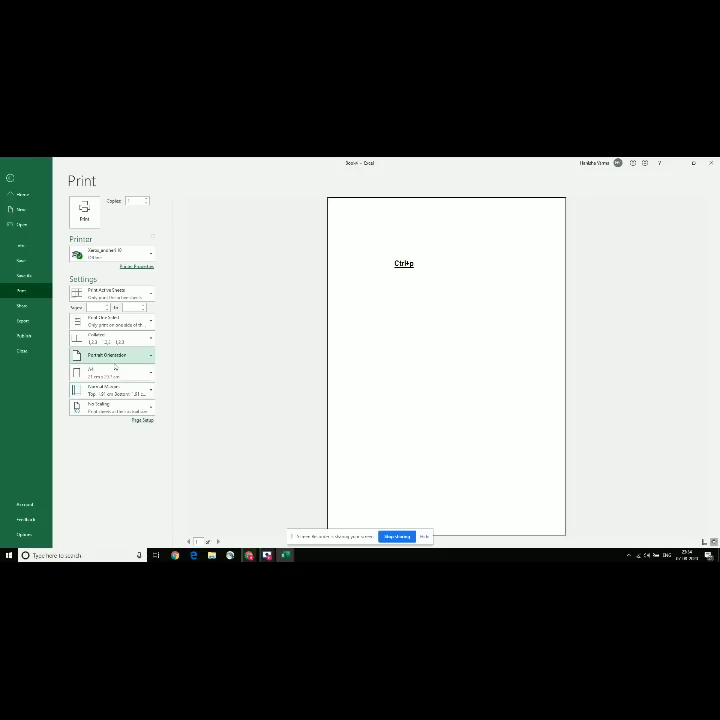
left_click(127, 372)
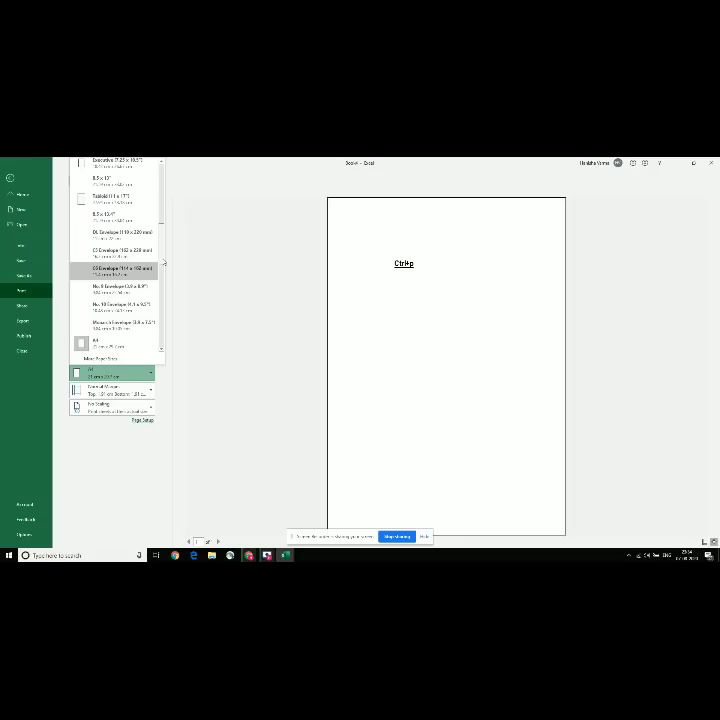
Step: Preview Wide Margins on the printout, then switch the page to Narrow Margins
scroll(160, 258, "up", 2)
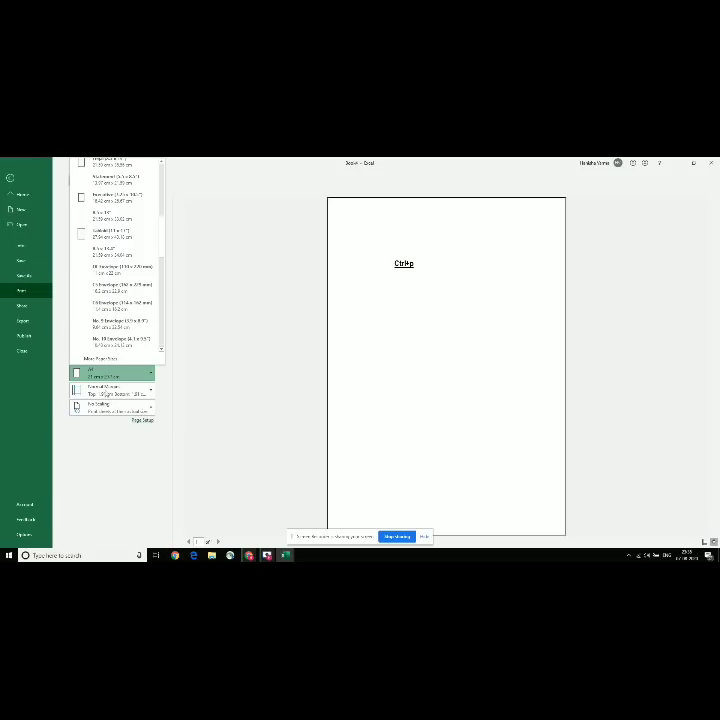
left_click(112, 390)
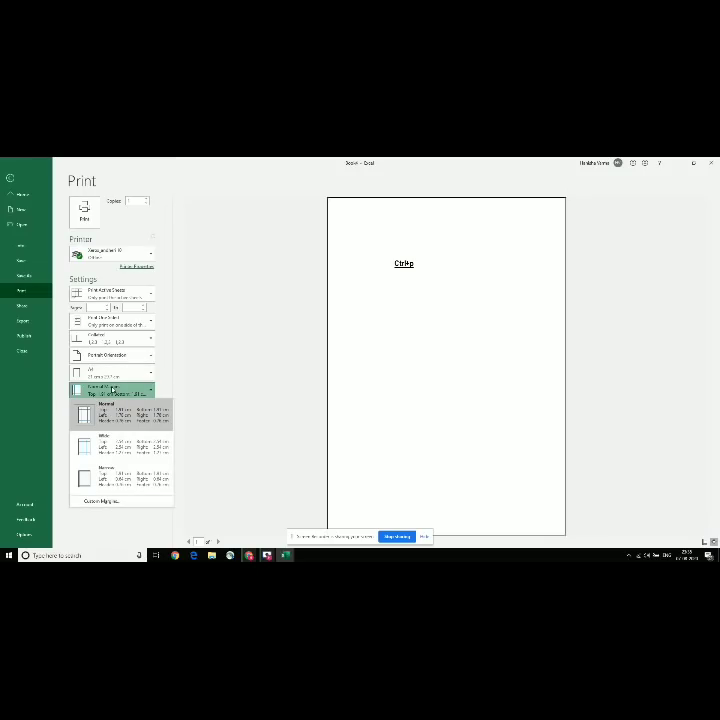
left_click(108, 410)
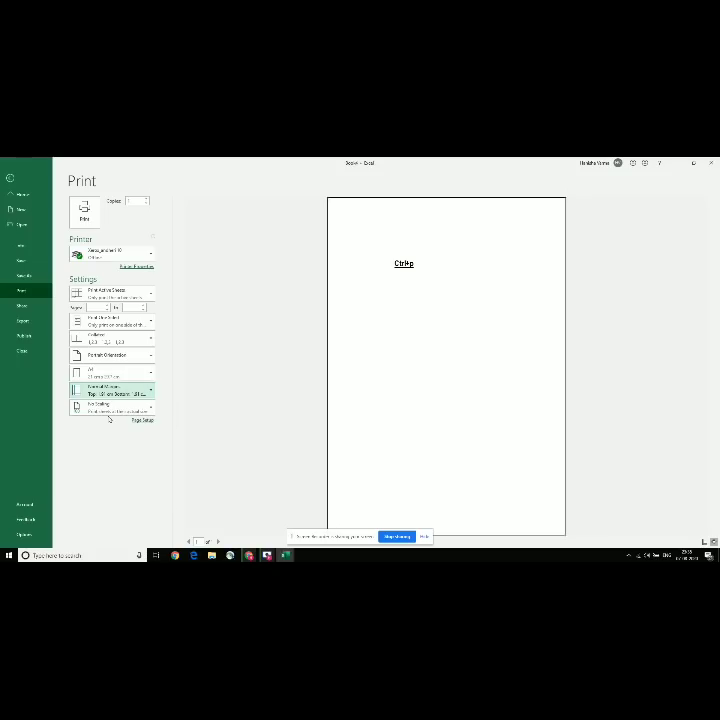
left_click(110, 405)
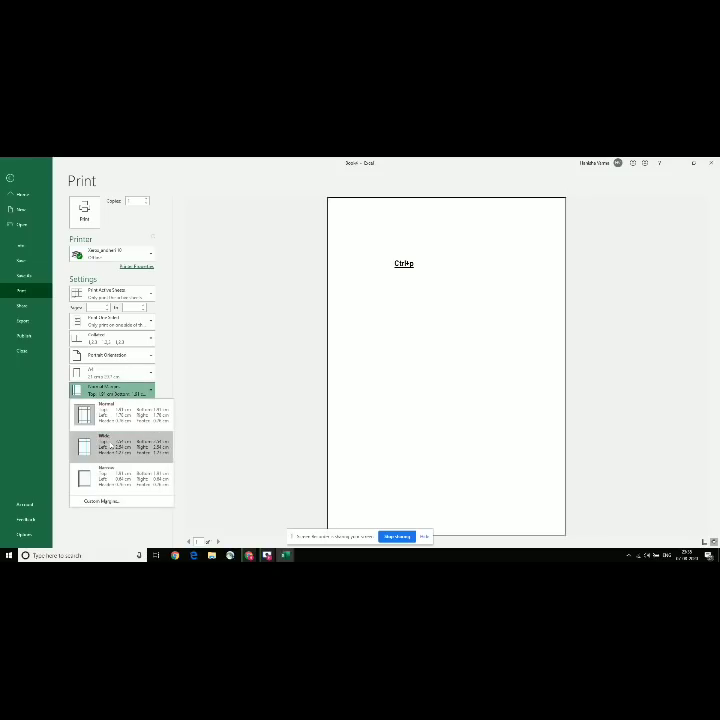
left_click(110, 442)
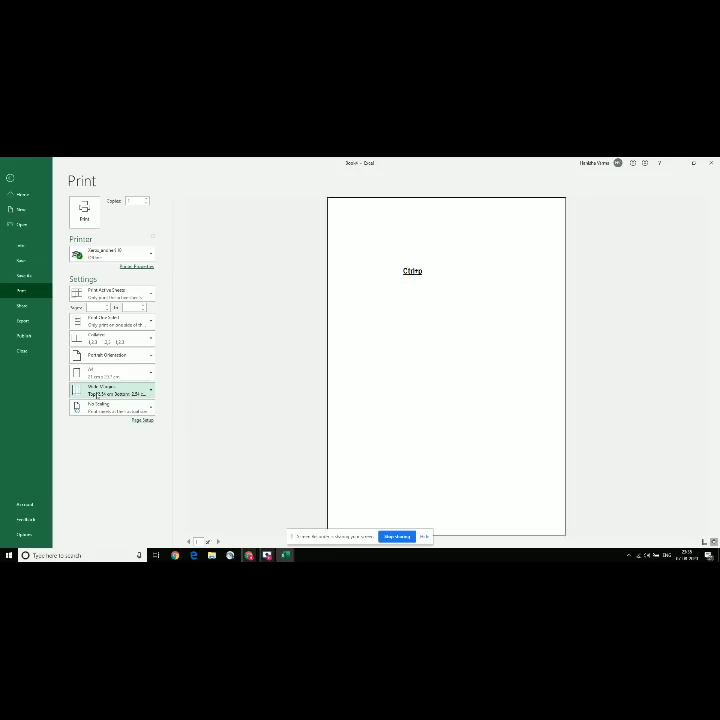
left_click(113, 393)
left_click(104, 470)
Step: Try Fit Sheet on One Page, settle on Fit All Columns on One Page, and exit Print
left_click(105, 409)
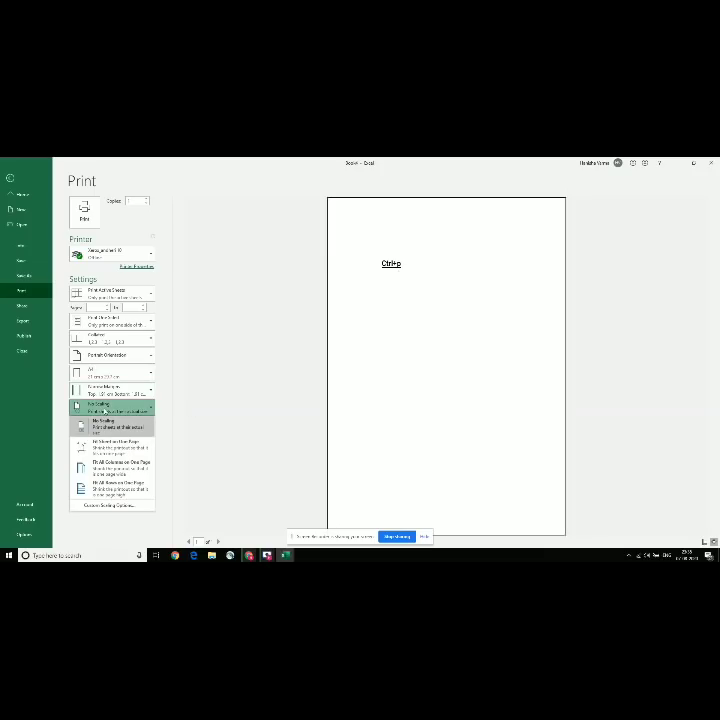
left_click(98, 447)
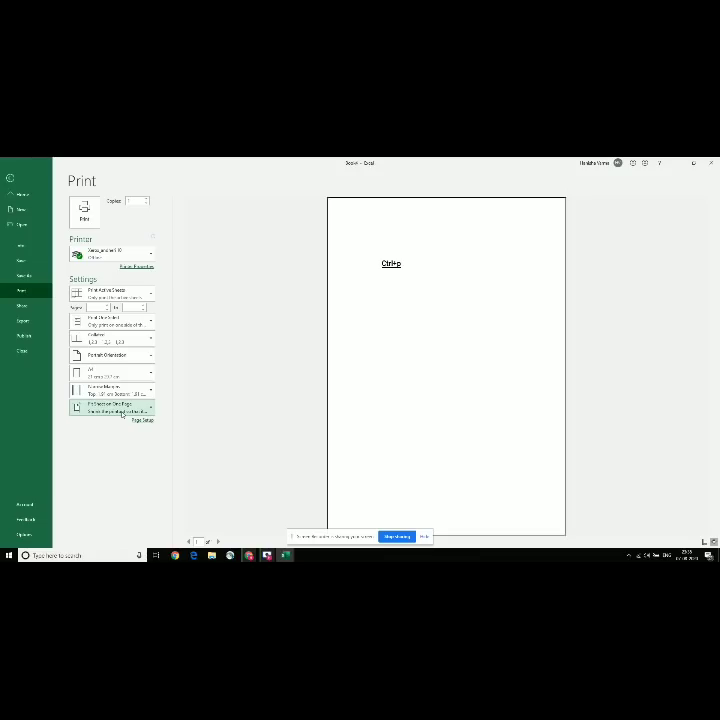
left_click(122, 410)
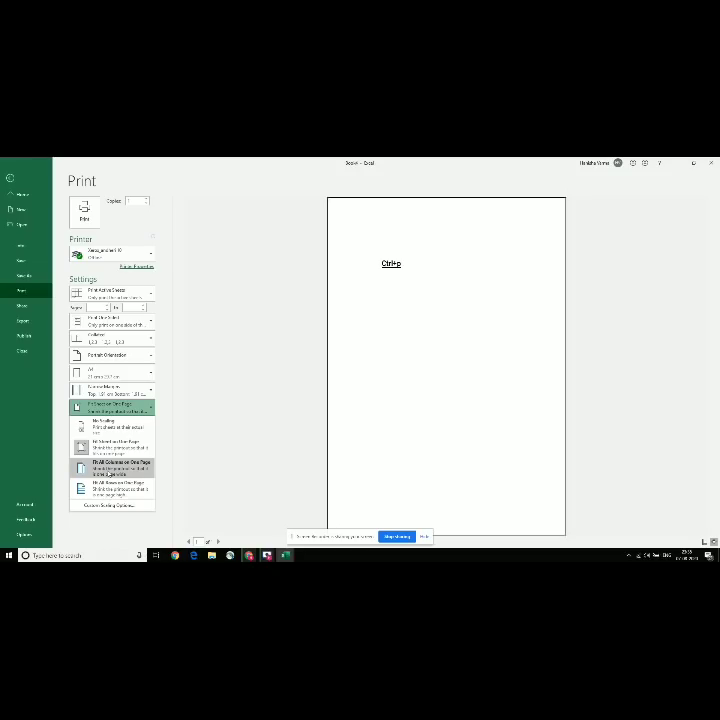
left_click(107, 468)
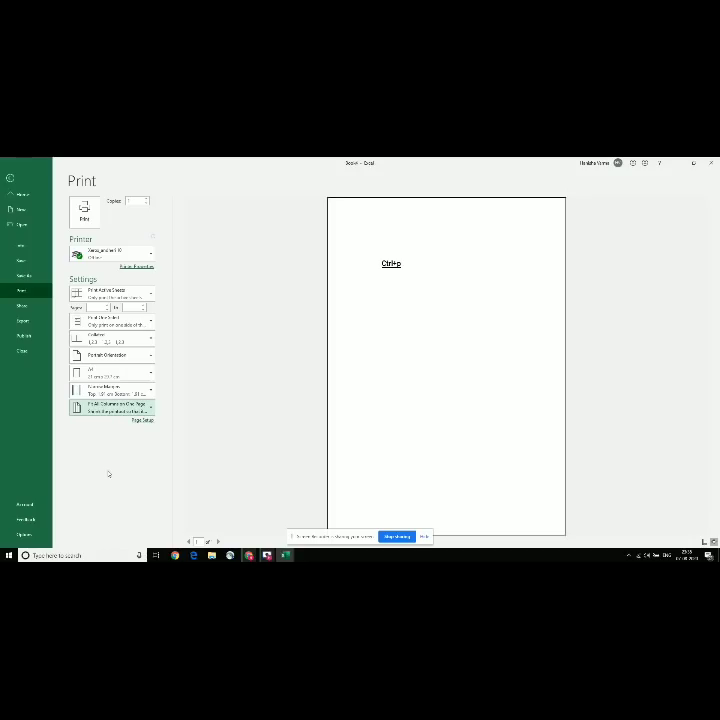
key("Escape")
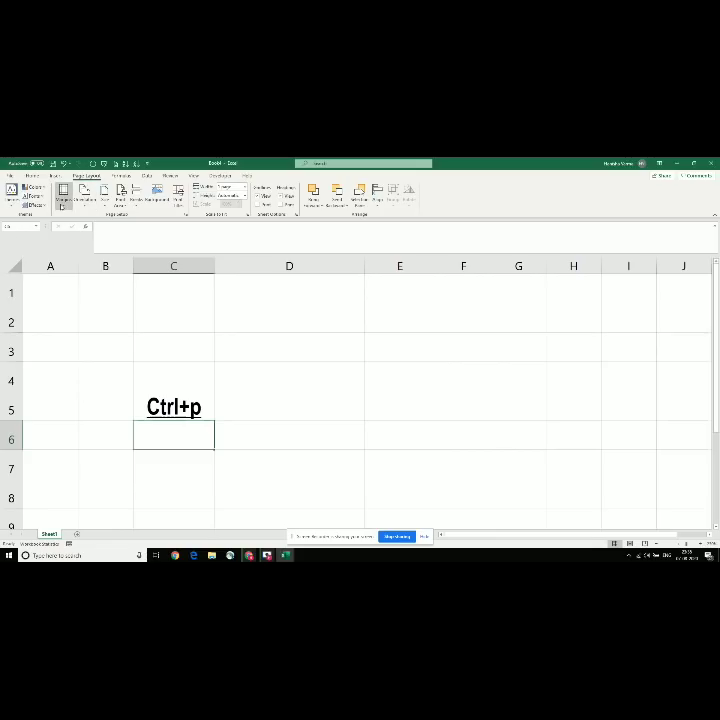
Step: Browse the Page Layout Margins, Orientation and Print Area dropdowns
left_click(62, 194)
left_click(85, 194)
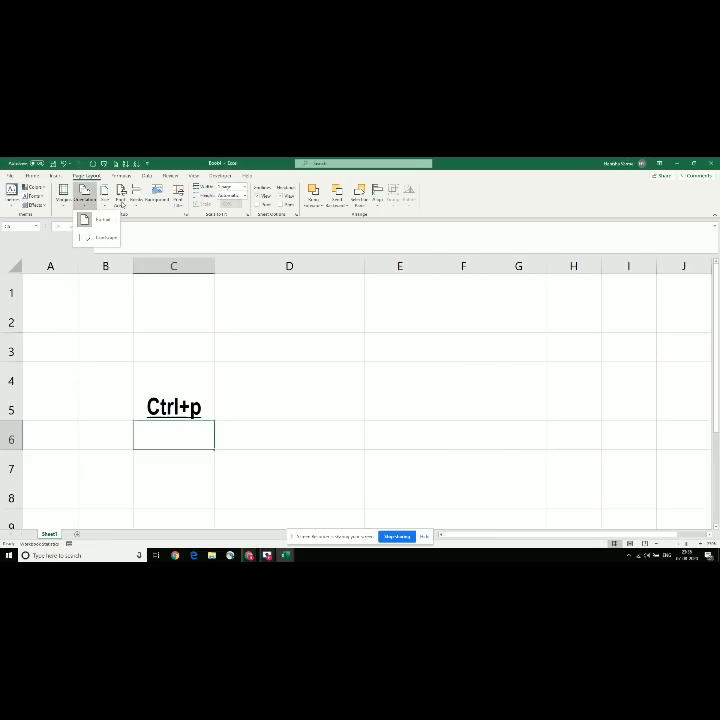
left_click(120, 200)
left_click(120, 200)
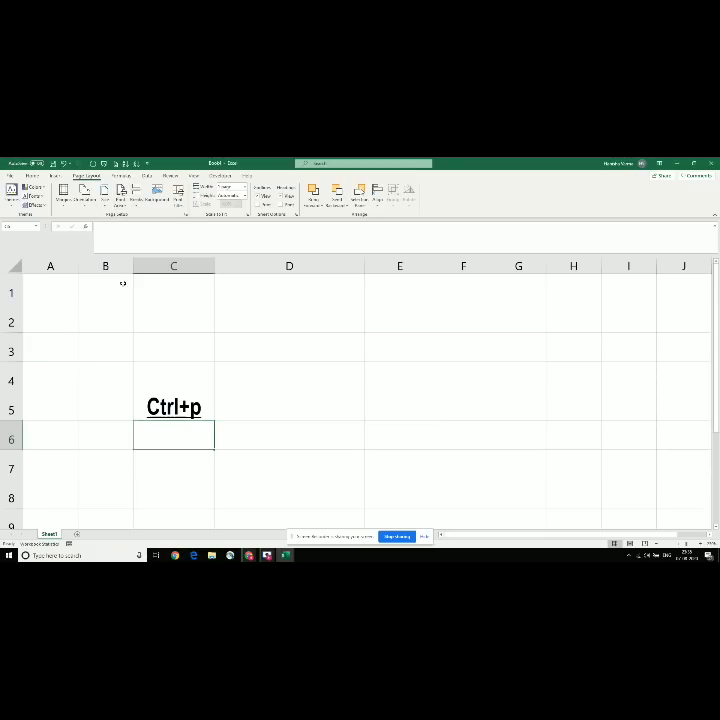
Step: Select C2, then switch to the SUPER BASIC 2 workbook with Alt+Tab
left_click(151, 314)
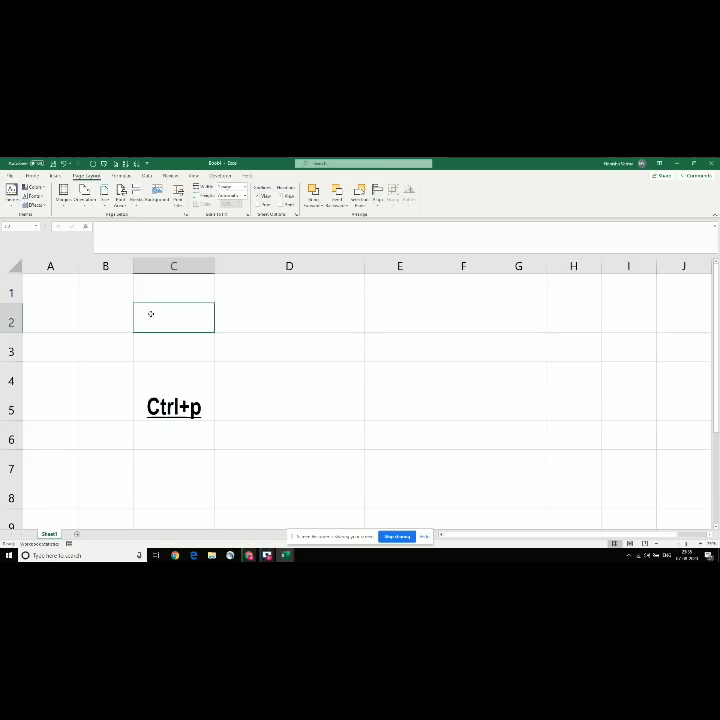
key("alt+Tab")
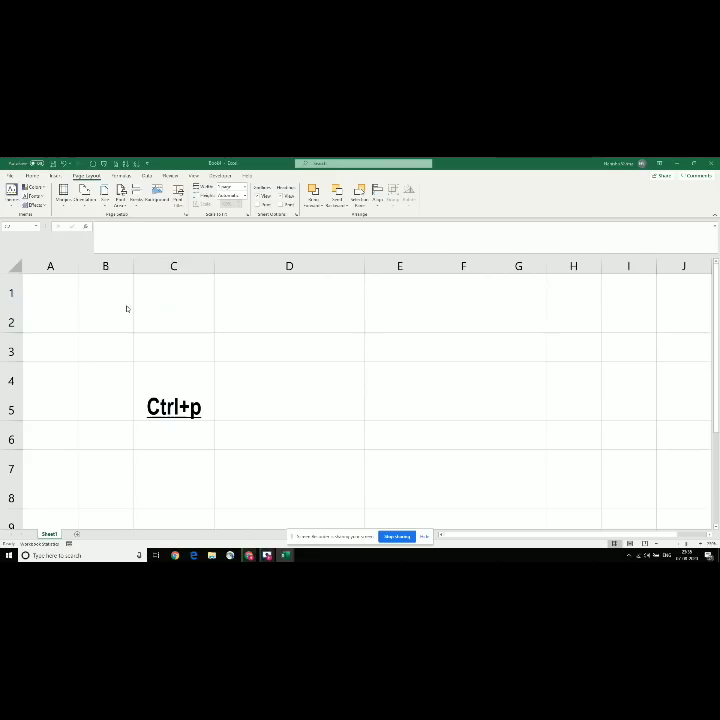
left_click(127, 310)
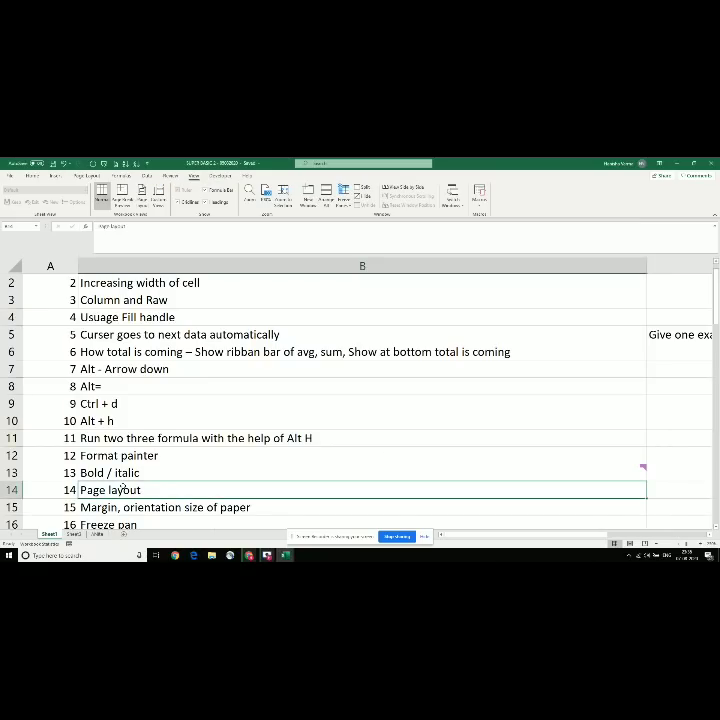
Step: Move through the topic list, jumping down to Pivot in B60 and back to the top
key("Down")
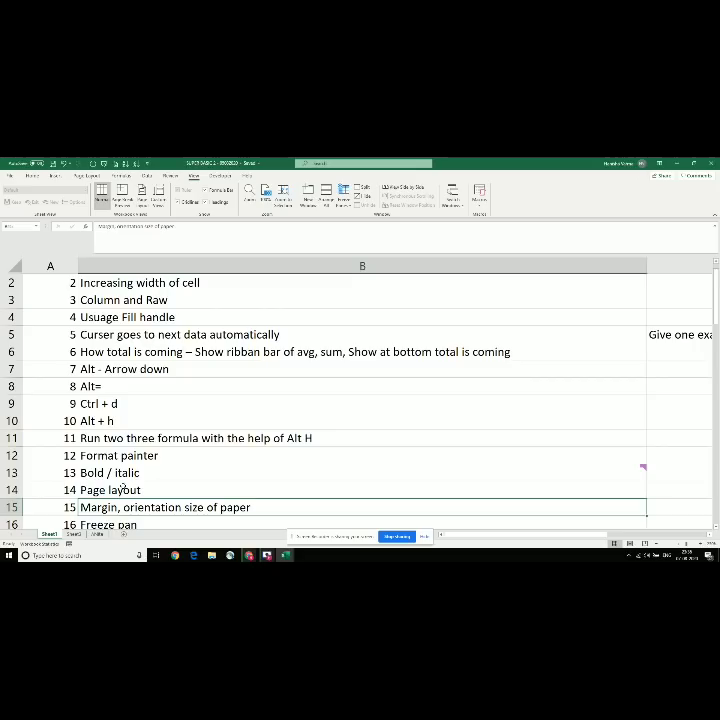
key("Down")
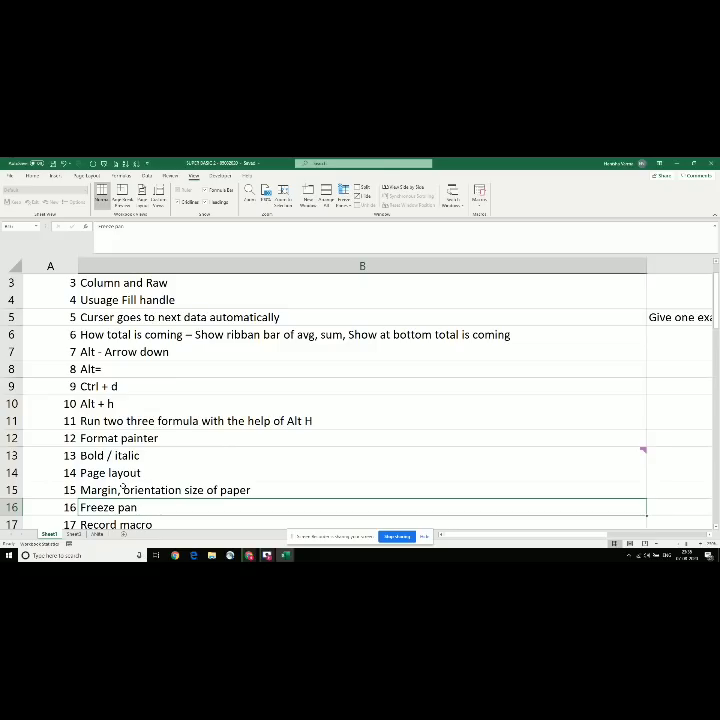
key("Up")
key("Up")
key("Up")
key("Up")
key("Up")
key("Up")
key("Up")
key("Up")
key("Up")
key("Up")
key("Up")
key("Up")
key("Up")
key("Up")
key("Up")
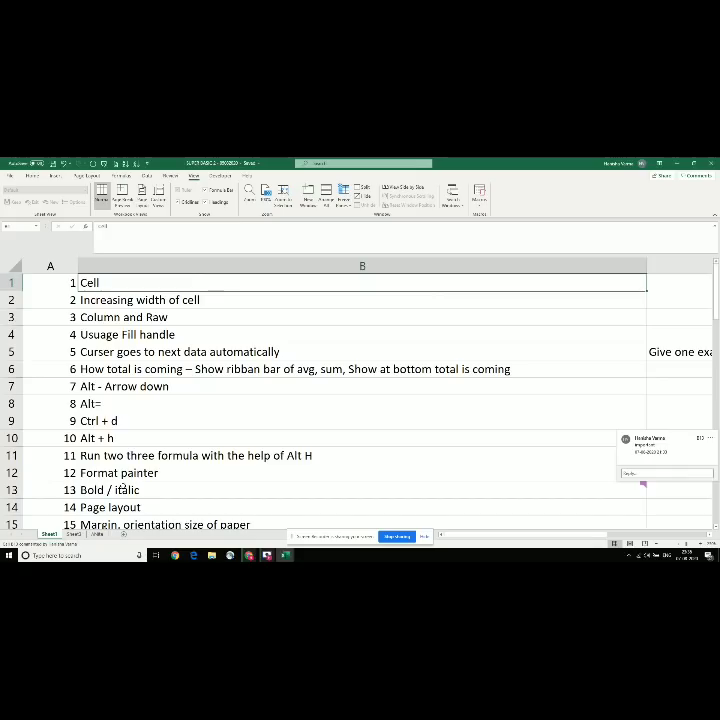
key("Down")
key("ctrl+Down")
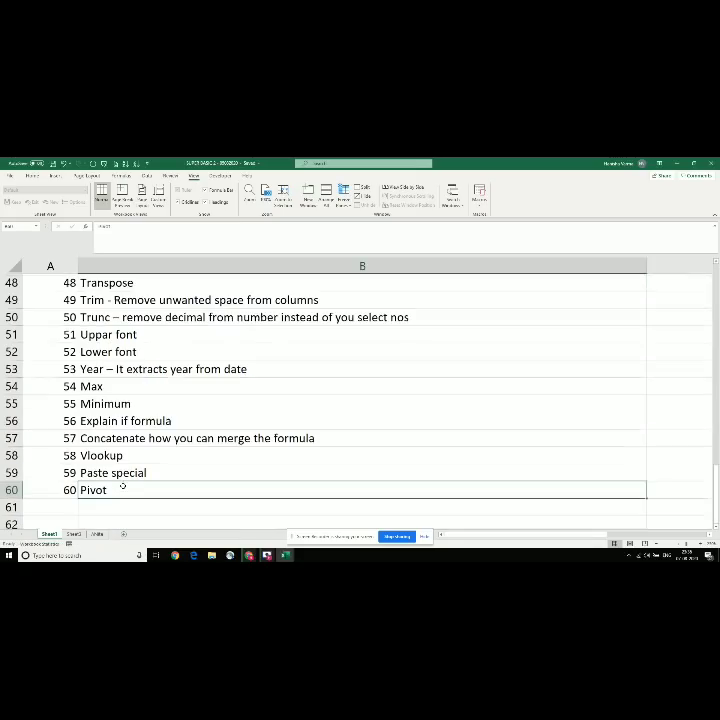
key("ctrl+Up")
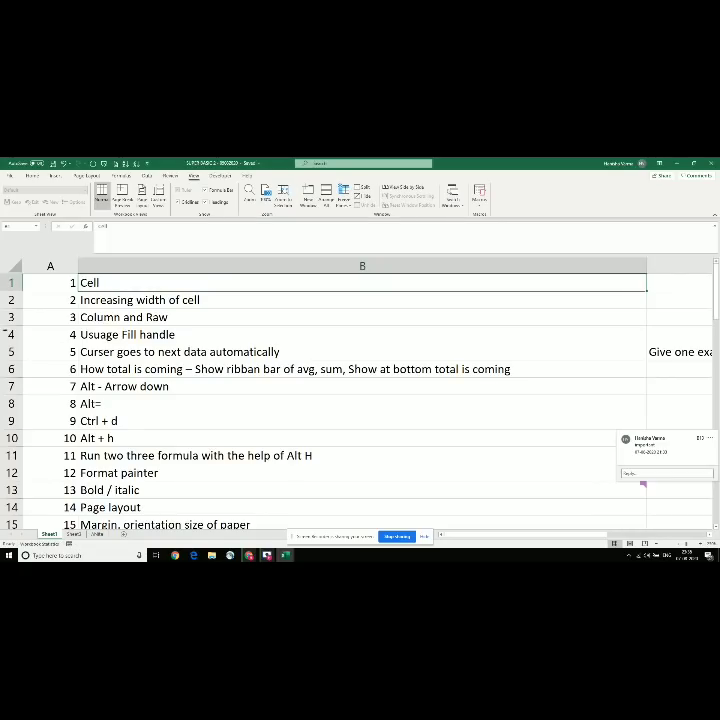
Step: Insert a blank row above row 1 with Ctrl+Shift+=
left_click(10, 299)
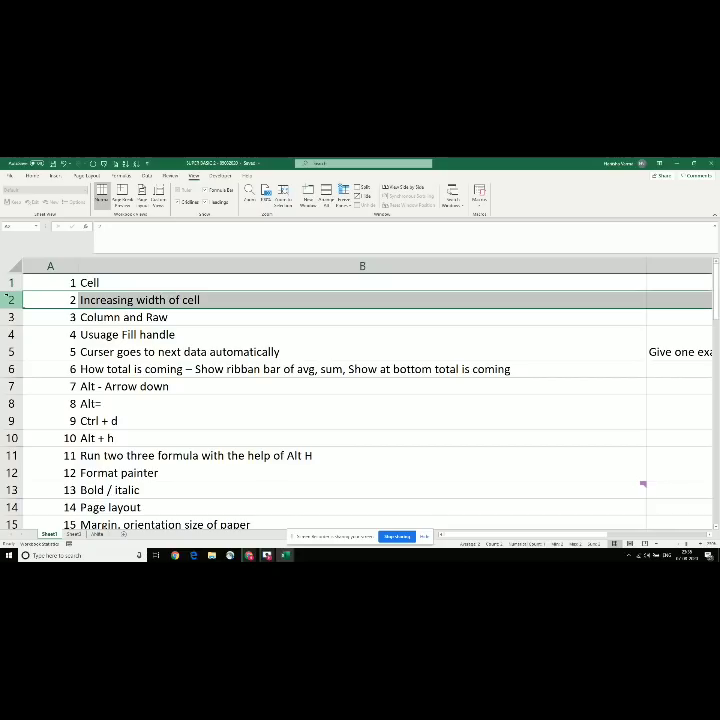
key("Up")
left_click(12, 284)
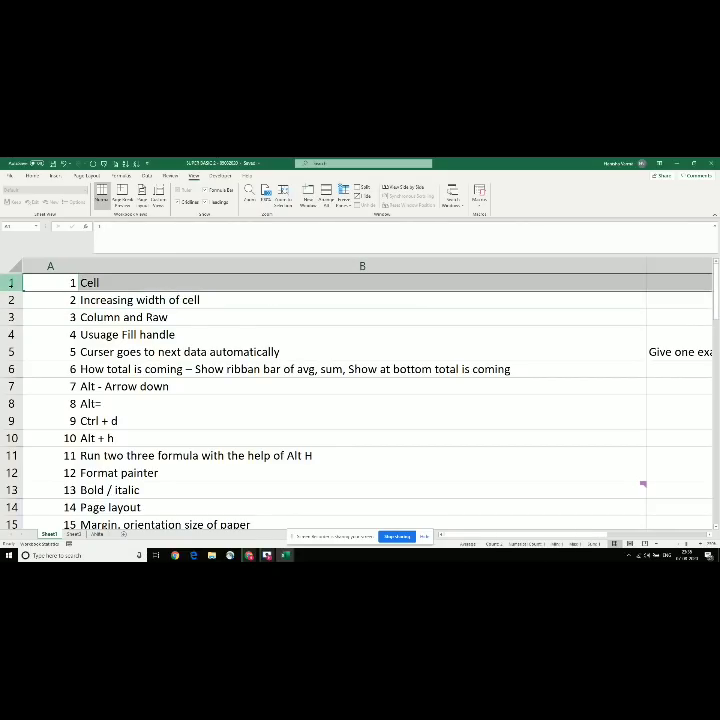
key("ctrl+shift+equal")
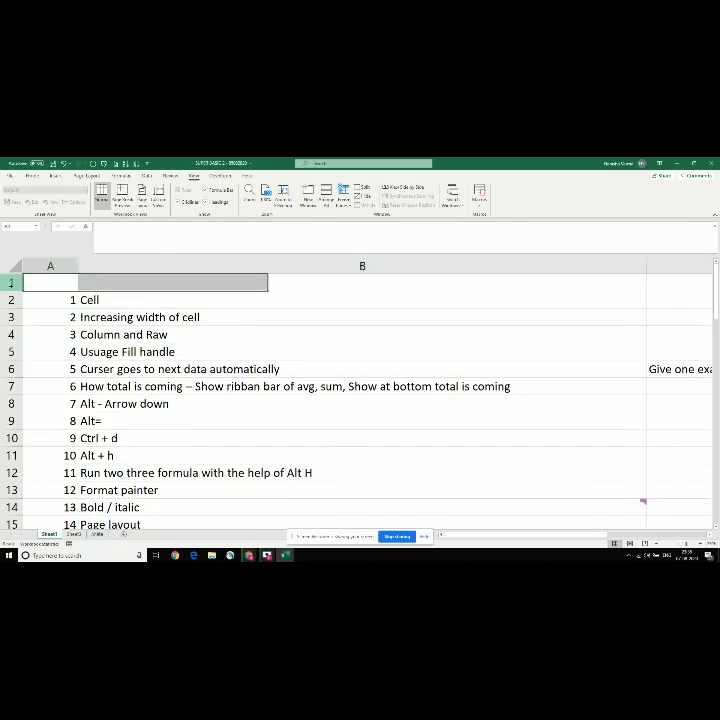
Step: Type the heading 'Topics' into B1 above the first entry
type("Topics")
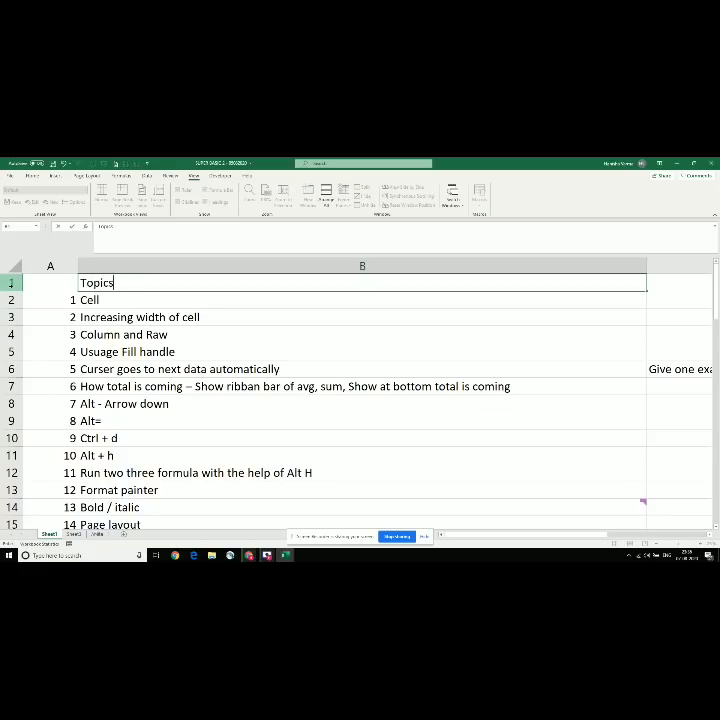
key("Return")
key("Up")
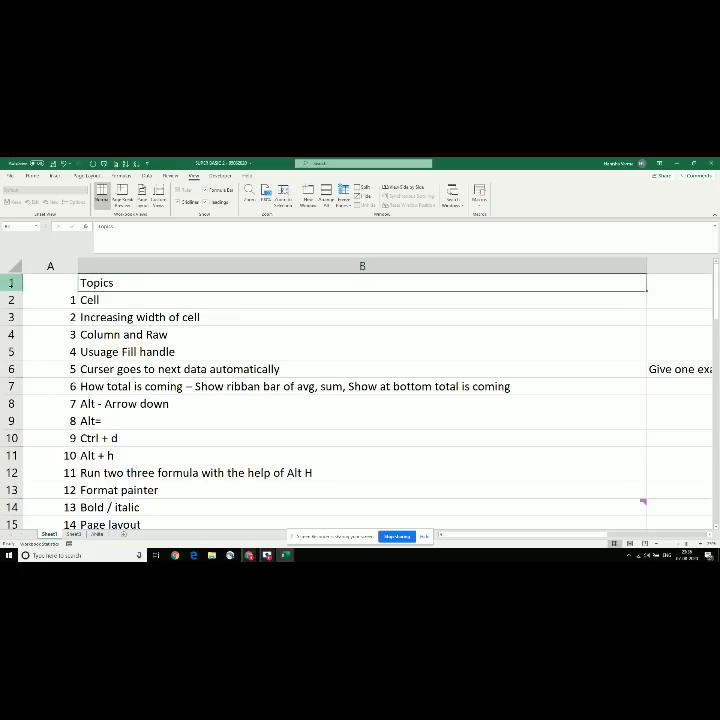
key("Down")
key("Up")
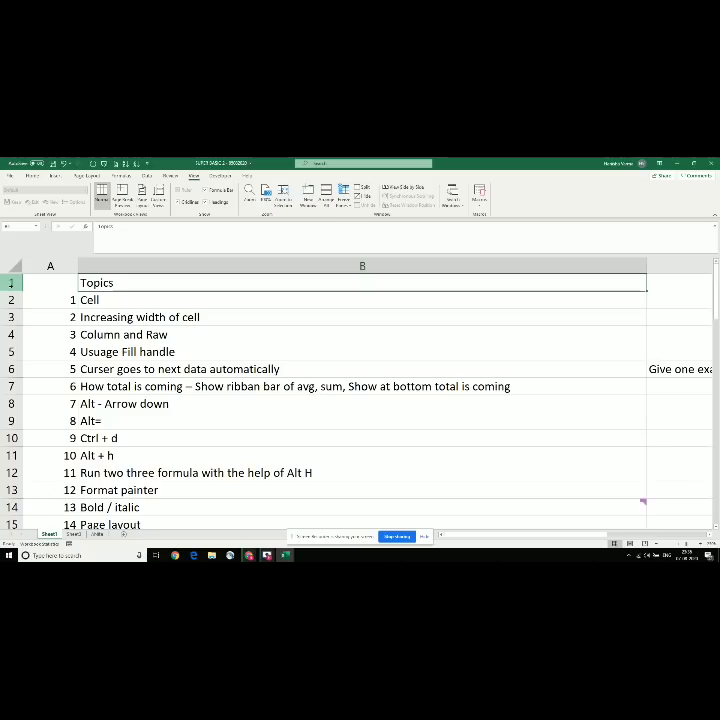
Step: Move through the first few topics, then select heading row 1
key("Down")
key("Down")
key("Down")
key("Down")
key("Down")
key("Down")
key("Down")
key("Down")
key("Down")
key("Down")
key("Down")
key("Down")
key("Down")
key("Down")
key("Down")
key("Down")
key("Down")
key("Down")
key("Down")
key("Down")
key("Down")
key("Down")
key("Down")
key("Down")
key("Down")
key("Down")
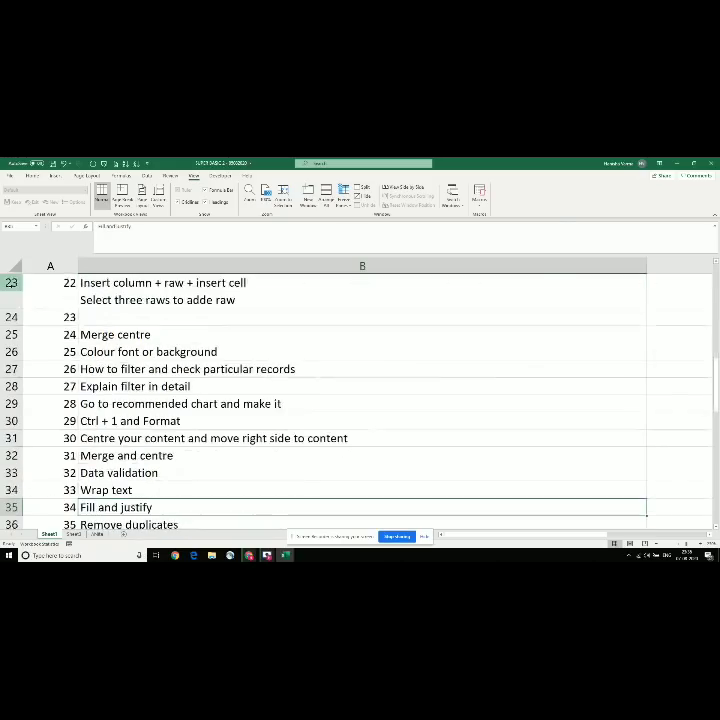
key("Down")
key("Down")
key("Up")
key("Up")
key("Up")
key("Up")
key("Up")
key("Up")
key("Up")
key("Up")
key("Up")
key("Up")
key("Up")
key("Up")
key("Up")
key("Up")
key("Up")
key("Up")
key("Up")
key("Up")
key("Up")
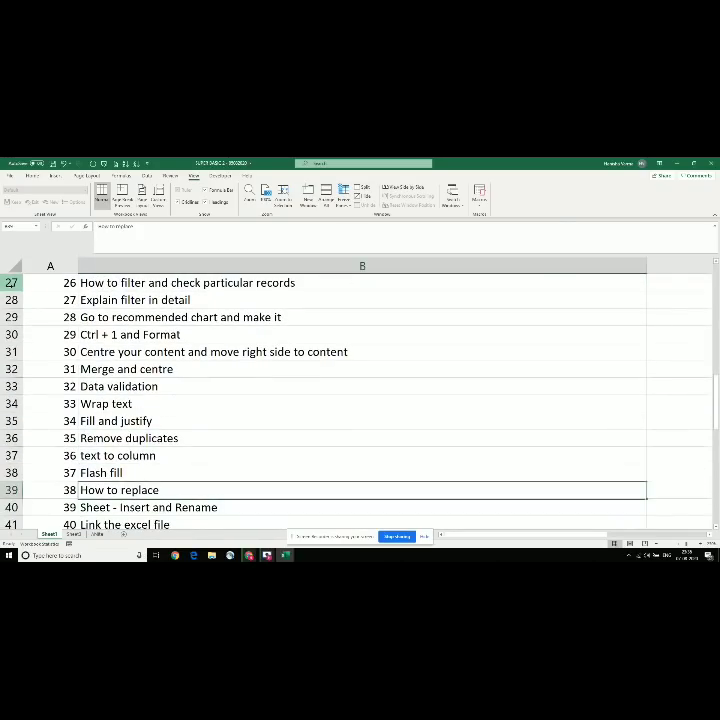
key("Up")
key("Up")
key("Up")
key("Up")
key("Up")
key("Up")
key("Up")
key("Up")
key("Up")
key("Up")
key("Up")
key("Up")
key("Up")
key("Up")
key("Up")
key("Up")
key("Up")
key("Up")
key("Up")
key("Up")
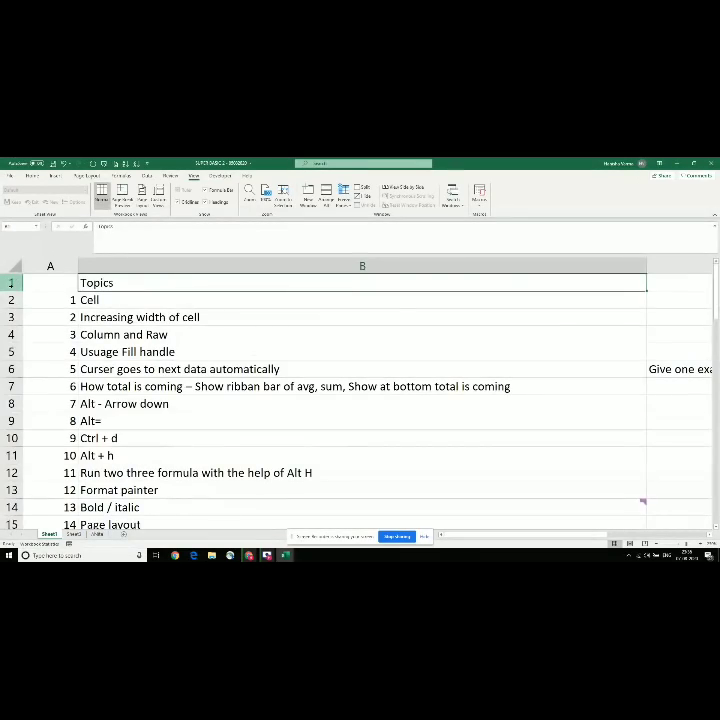
key("Down")
key("Down")
key("Down")
key("Down")
key("Down")
key("Down")
key("Down")
key("Down")
key("Down")
key("Down")
key("Down")
key("Down")
key("Down")
key("Down")
key("Down")
key("Down")
key("Down")
key("Down")
key("Down")
key("Down")
key("Down")
key("Down")
key("Down")
key("Down")
key("Down")
key("Down")
key("Down")
key("Down")
key("Down")
key("Down")
key("Down")
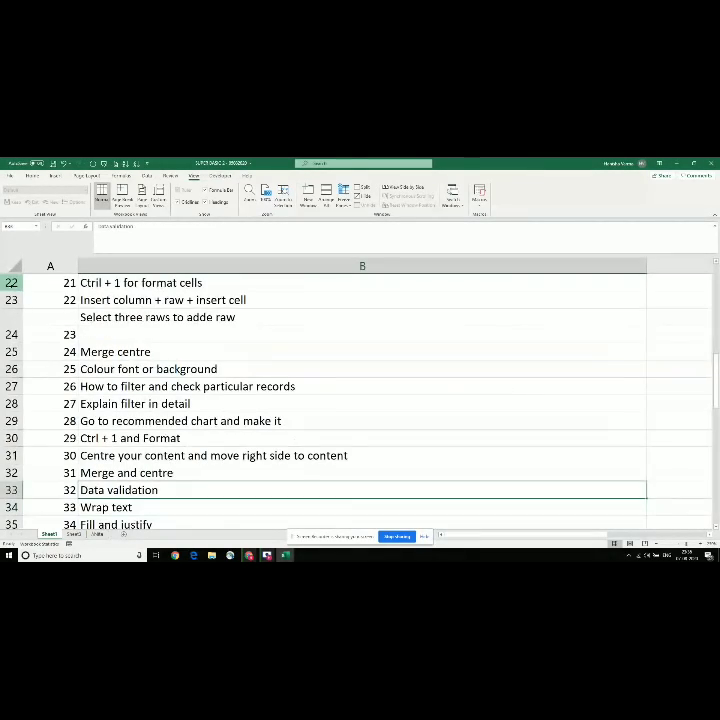
key("Up")
key("Up")
key("Up")
key("Up")
key("Up")
key("Up")
key("Up")
key("Up")
key("Up")
key("Up")
key("Up")
key("Up")
key("Up")
key("Up")
key("Up")
key("Up")
key("Up")
key("Up")
key("Up")
key("Up")
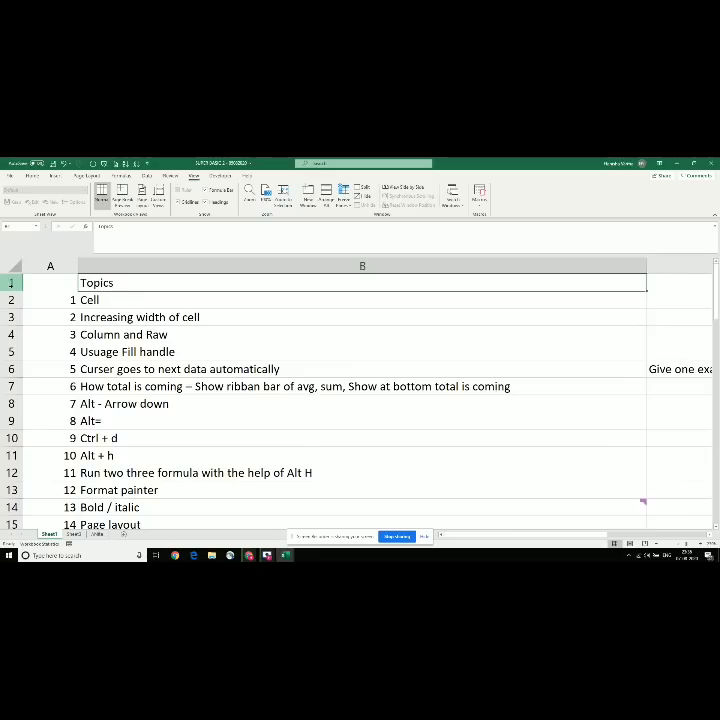
key("Down")
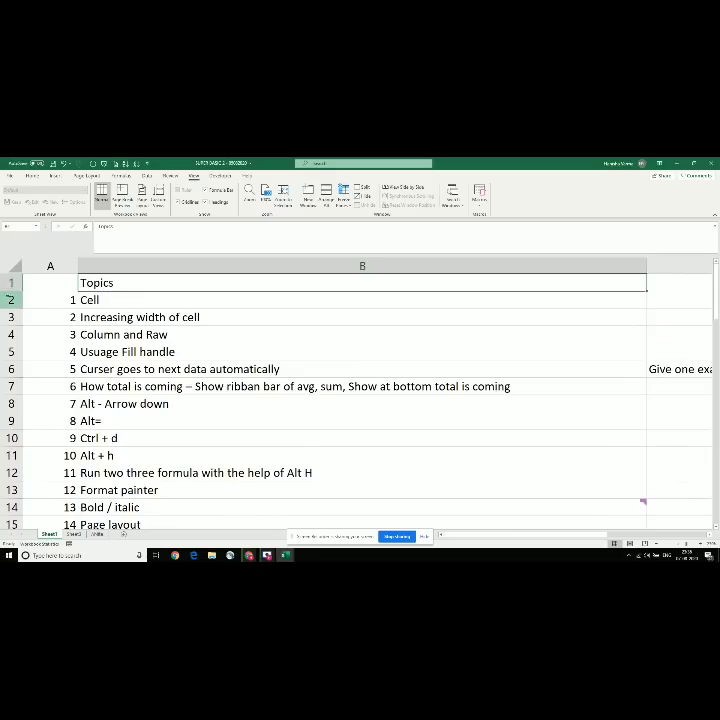
key("Up")
left_click(9, 283)
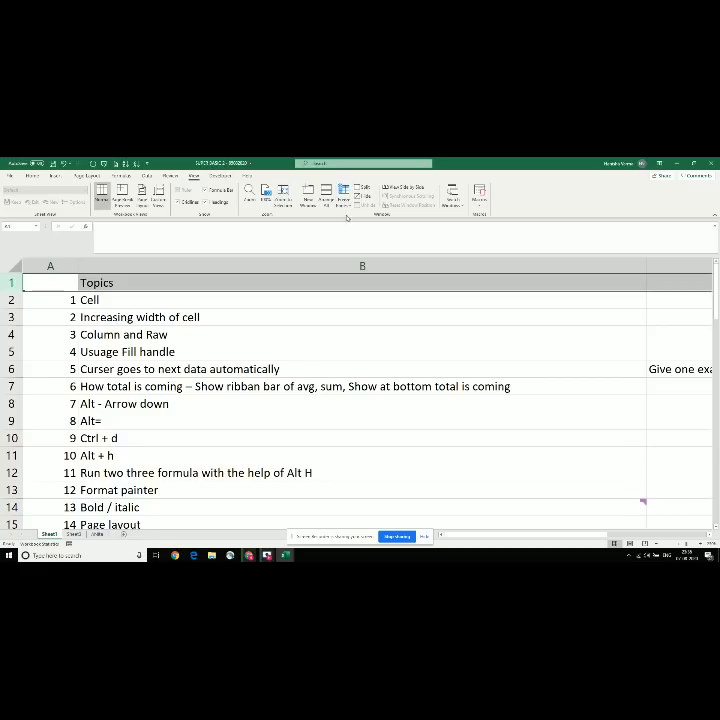
Step: Freeze the top row and scroll down to check the Topics heading stays visible
left_click(344, 198)
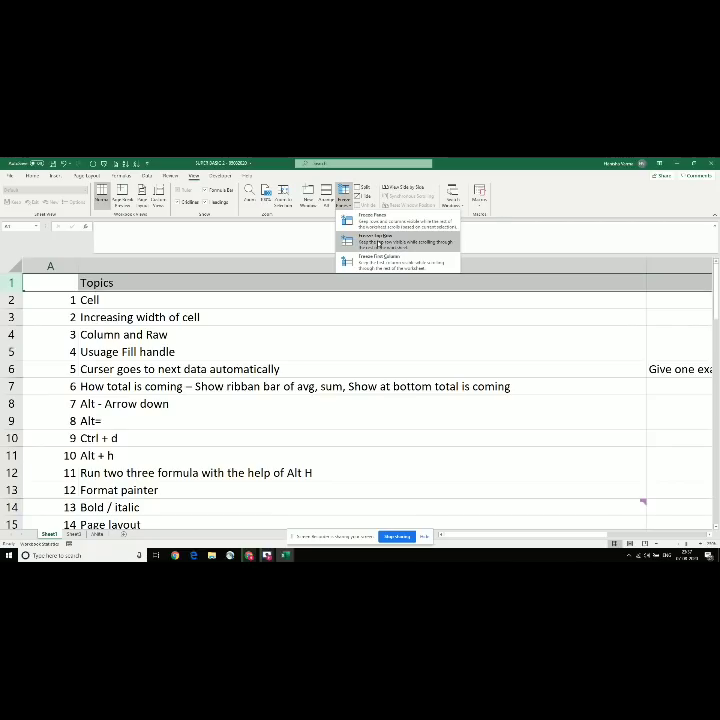
left_click(377, 240)
left_click(265, 350)
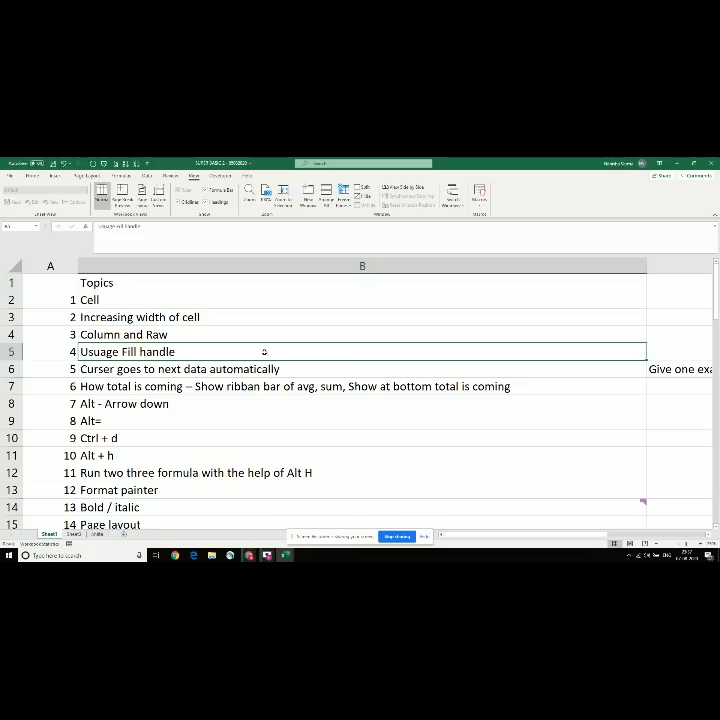
key("Down")
key("Down")
key("Down")
key("Down")
key("Down")
key("Down")
key("Down")
key("Down")
key("Down")
key("Down")
key("Down")
key("Down")
key("Down")
key("Down")
key("Down")
key("Down")
key("Down")
key("Down")
key("Down")
key("Down")
key("Down")
key("Down")
key("Down")
key("Down")
key("Down")
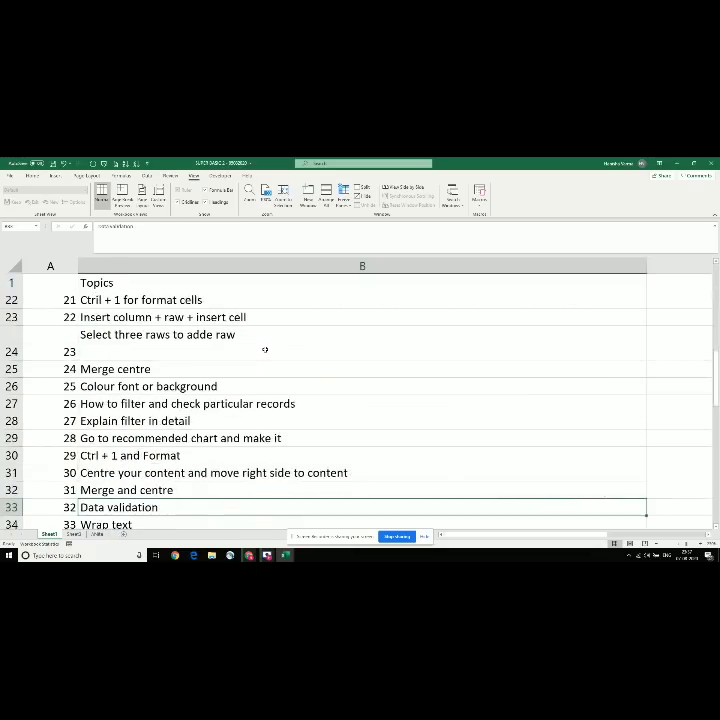
key("Down")
key("Down")
key("Down")
key("Down")
key("Down")
key("Down")
key("Down")
key("Down")
key("Down")
key("Down")
key("Down")
key("Down")
key("Down")
key("Down")
key("Down")
key("Down")
key("Down")
key("Down")
key("Down")
key("Down")
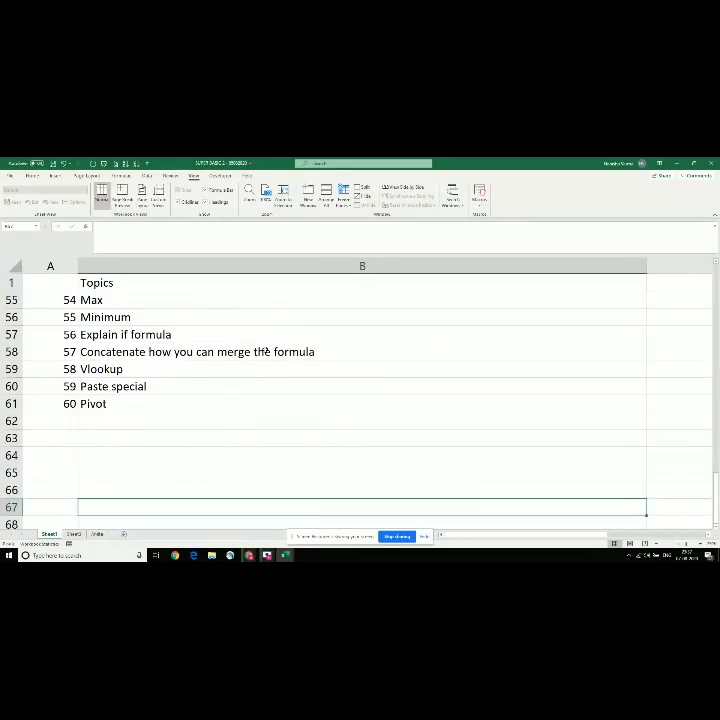
key("Up")
key("Up")
key("Up")
key("Up")
key("Up")
key("Up")
key("Up")
key("Up")
key("Up")
key("Up")
key("Up")
key("Up")
key("Up")
key("Up")
key("Up")
key("Up")
key("Up")
key("Up")
key("Up")
key("Up")
key("Up")
key("Up")
key("Up")
key("Up")
key("Up")
key("Up")
key("Up")
key("Up")
key("Up")
key("Up")
key("Up")
key("Up")
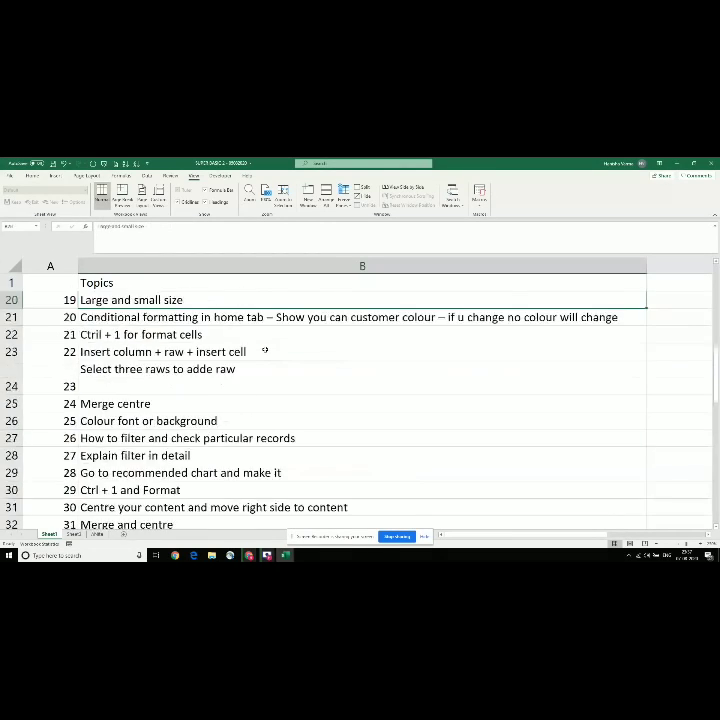
key("Down")
key("Down")
key("Down")
key("Down")
key("Down")
key("Down")
key("Down")
key("Down")
key("Down")
key("Down")
key("Down")
key("Down")
key("Down")
key("Down")
key("Down")
key("Down")
key("Down")
key("Down")
key("Down")
key("Down")
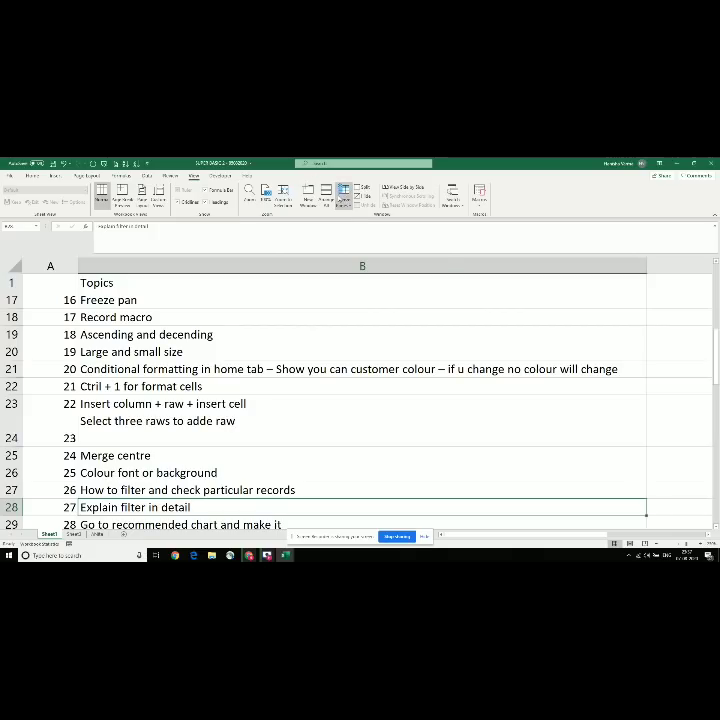
Step: Unfreeze the panes, scroll the list again, and create a new workbook with Ctrl+N
left_click(344, 193)
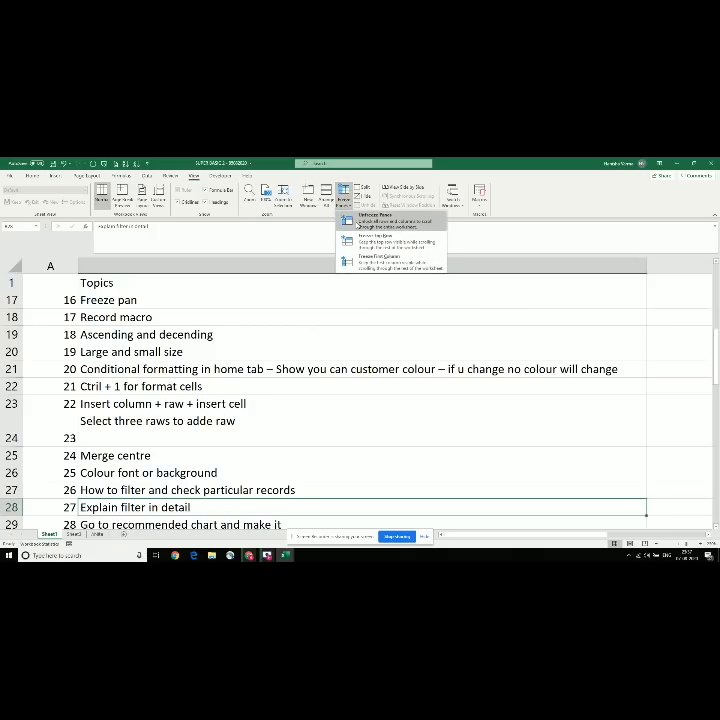
left_click(360, 224)
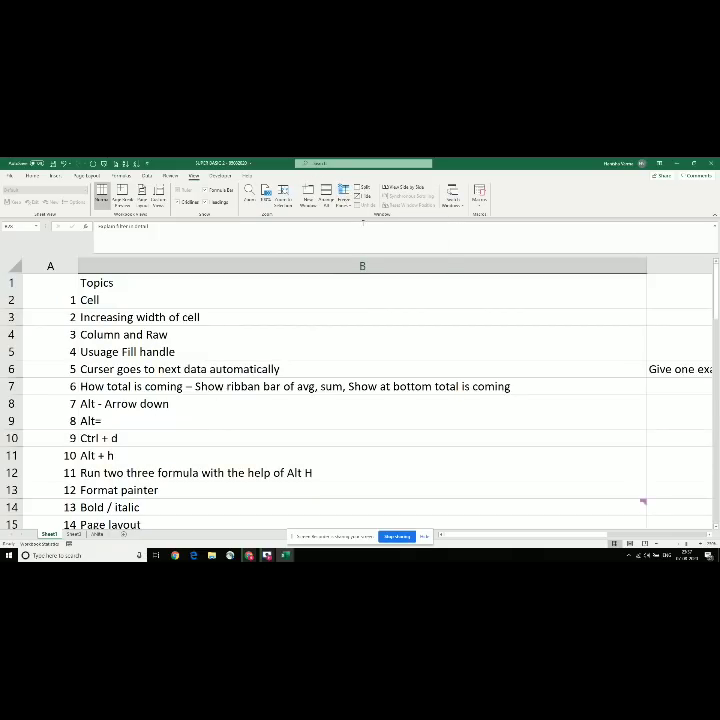
left_click(216, 300)
key("Down")
key("Down")
key("Down")
key("Down")
key("Down")
key("Down")
key("Down")
key("Down")
key("Down")
key("Down")
key("Down")
key("Down")
key("Down")
key("Down")
key("Down")
key("Down")
key("Down")
key("Down")
key("Down")
key("Down")
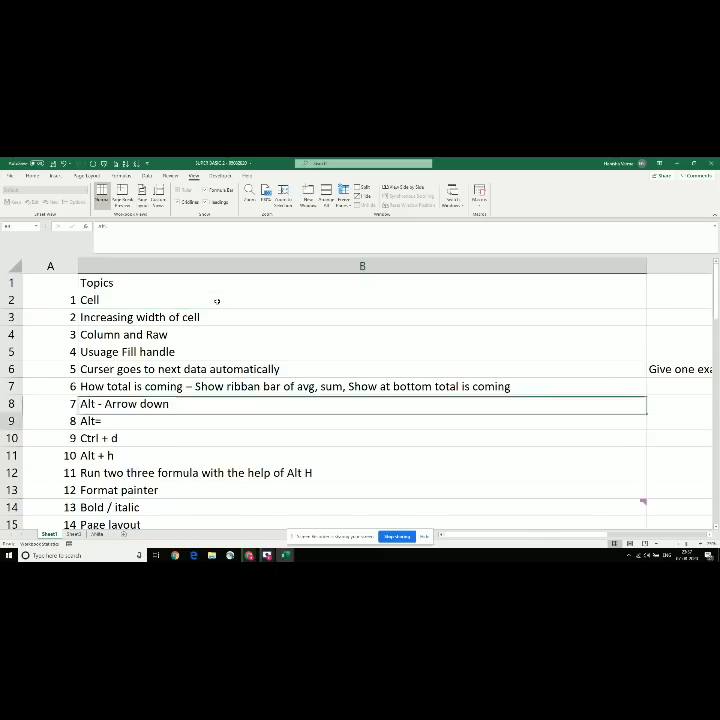
key("Page_Down")
key("Down")
key("Down")
key("Down")
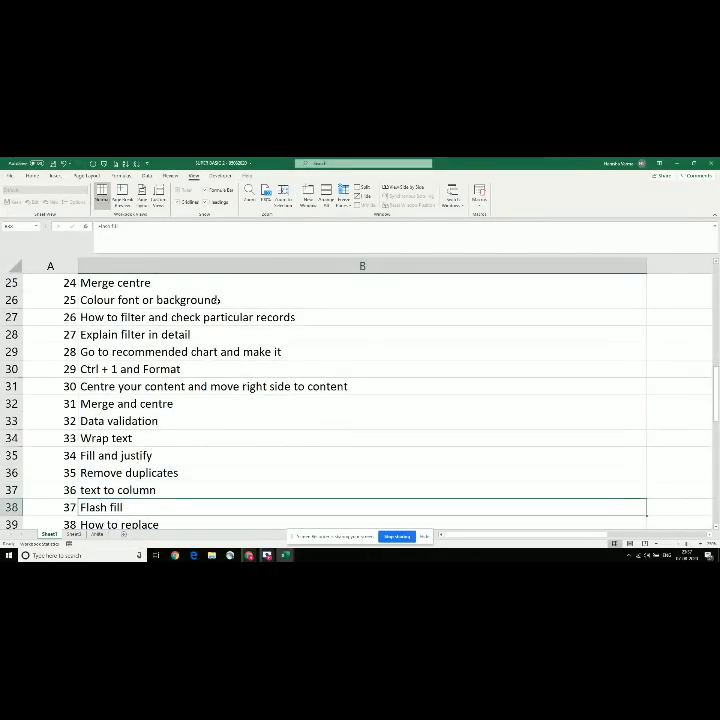
key("Up")
key("Up")
key("Up")
key("Up")
key("Up")
key("Up")
key("Up")
key("Up")
key("Up")
key("Up")
key("Up")
key("Up")
key("Up")
key("Up")
key("Up")
key("Up")
key("Up")
key("Up")
key("Up")
key("Up")
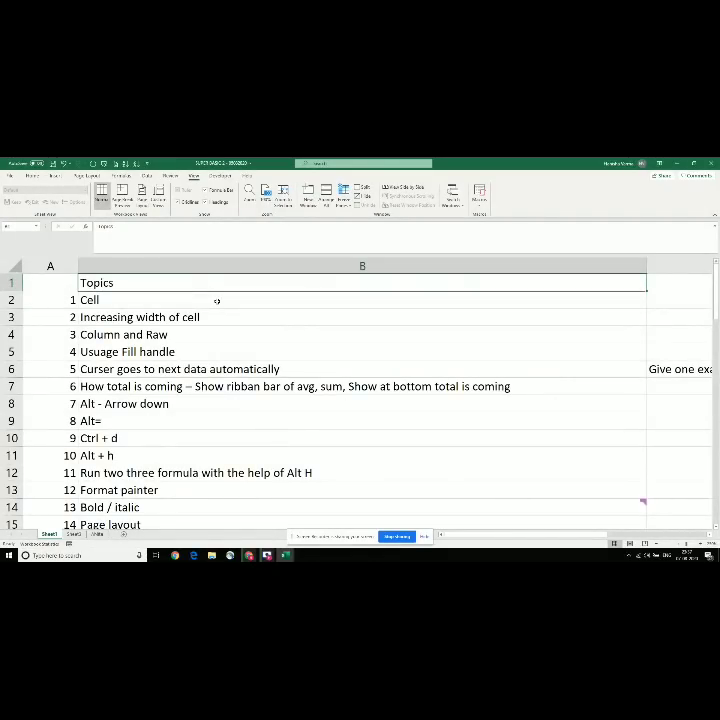
key("ctrl+n")
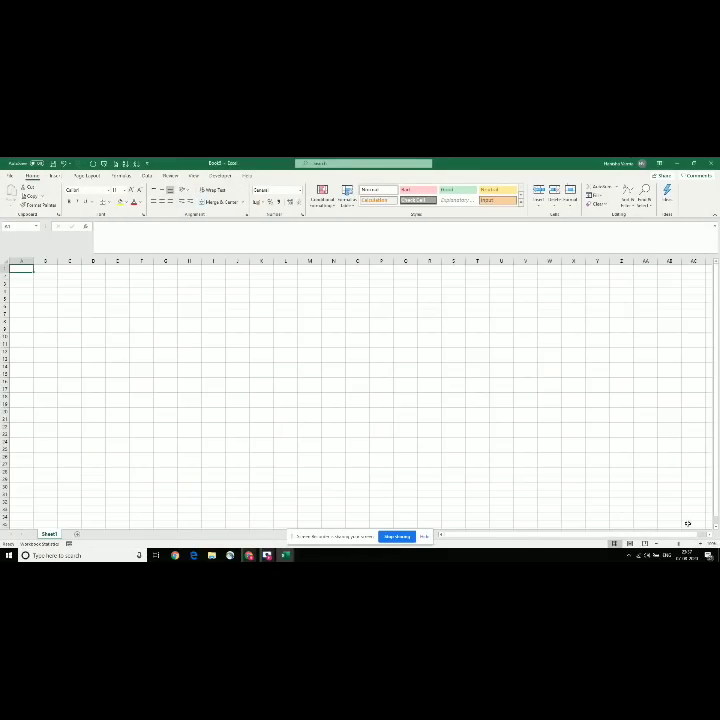
Step: Enter 'City name' in A1 and the cities Mumbai, delhi, nagour, nashik, jaipur, haryana, delhi below
left_click(700, 544)
left_click(700, 544)
left_click(700, 544)
left_click(700, 544)
left_click(700, 544)
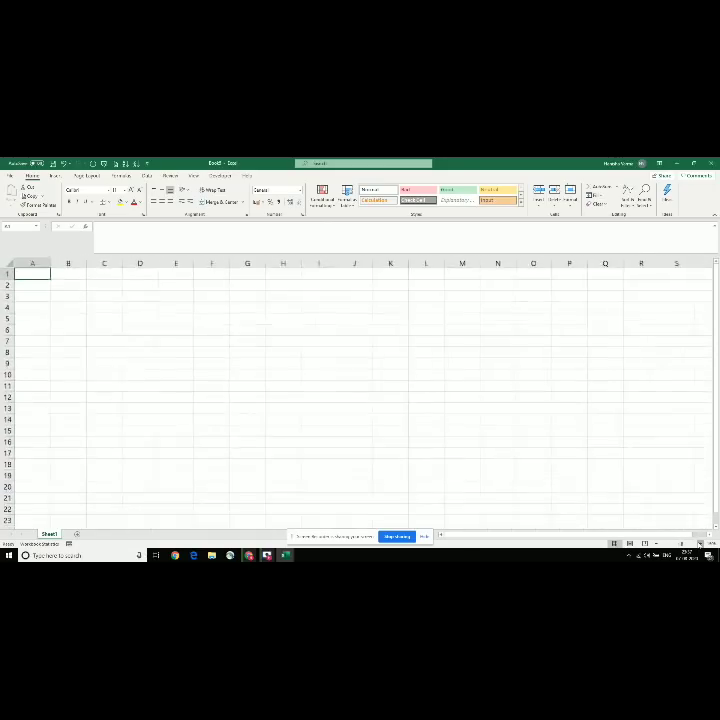
left_click(700, 544)
left_click(700, 544)
left_click(700, 544)
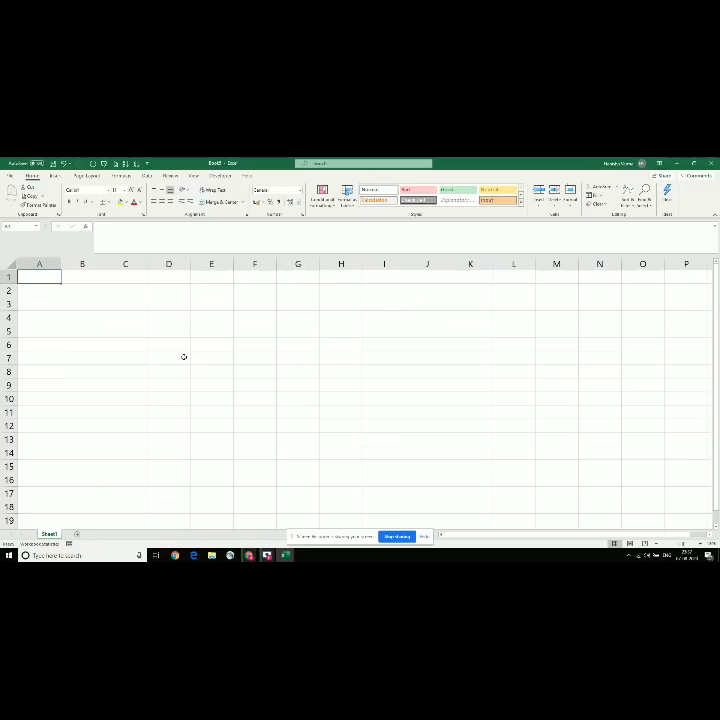
type("City name")
key("Return")
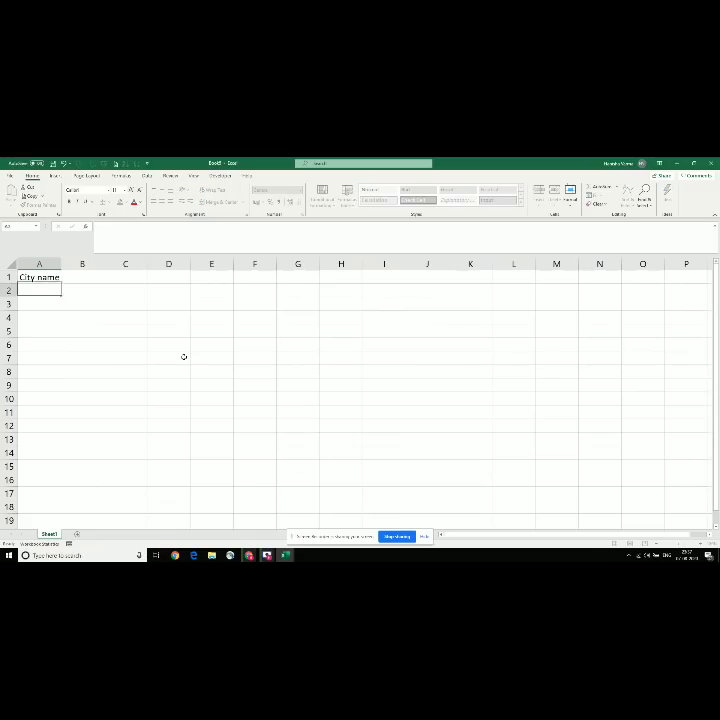
type("mMumbai")
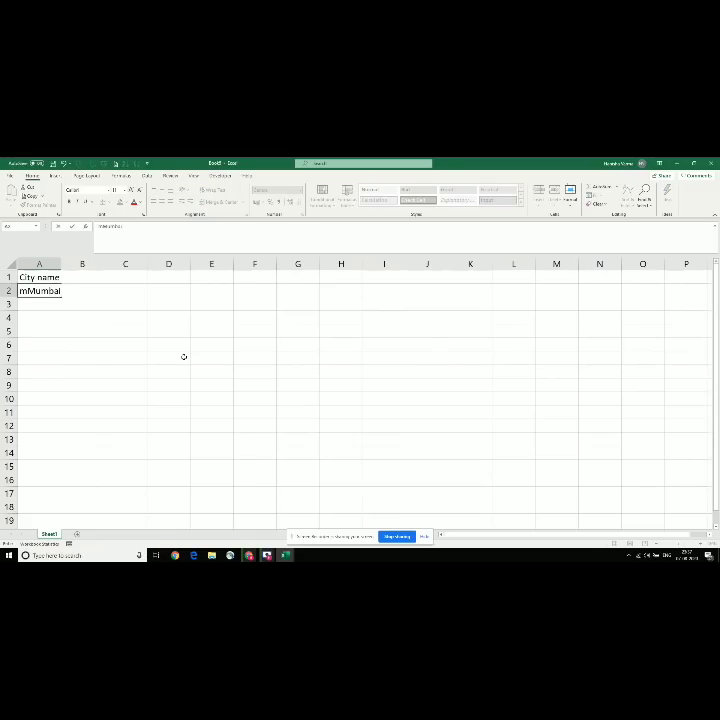
key("Return")
type("delhi")
key("Return")
type("nagour")
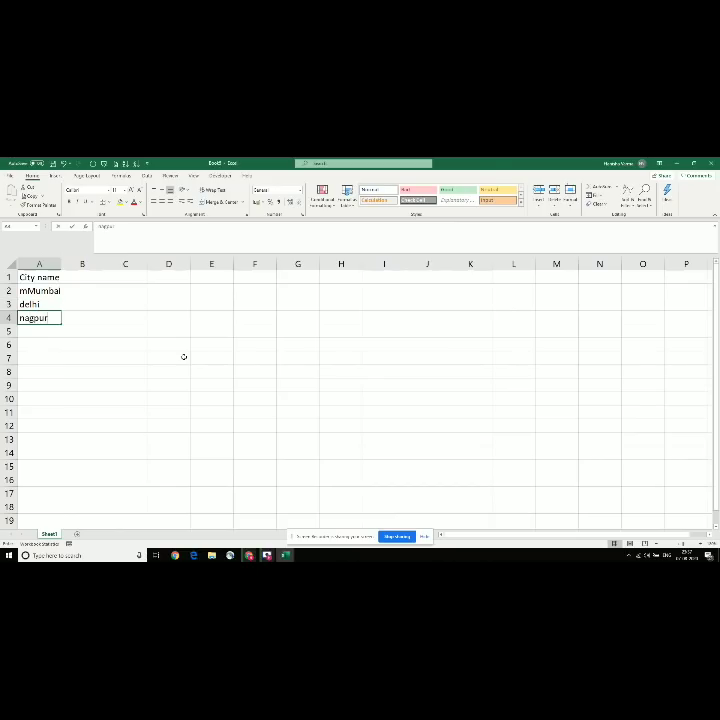
key("Return")
type("nashik")
key("Return")
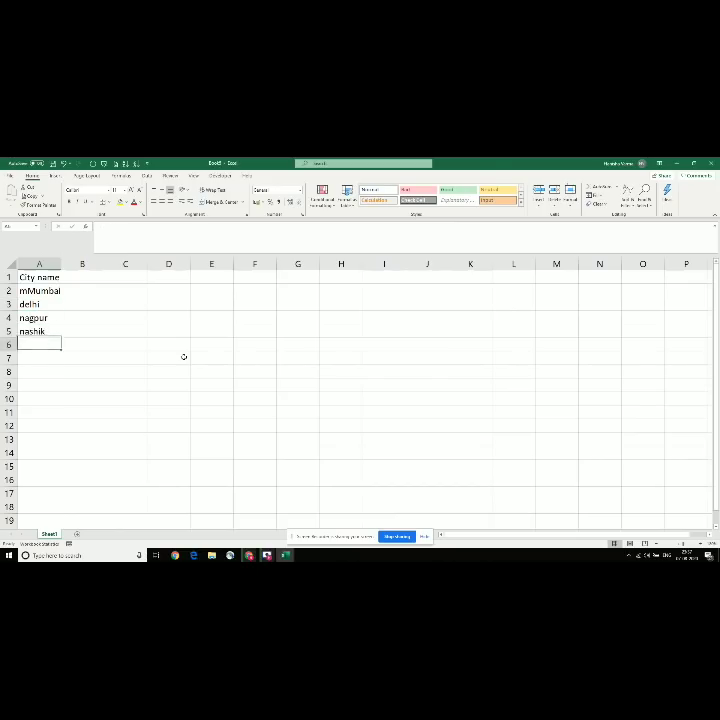
type("jaipur")
key("Return")
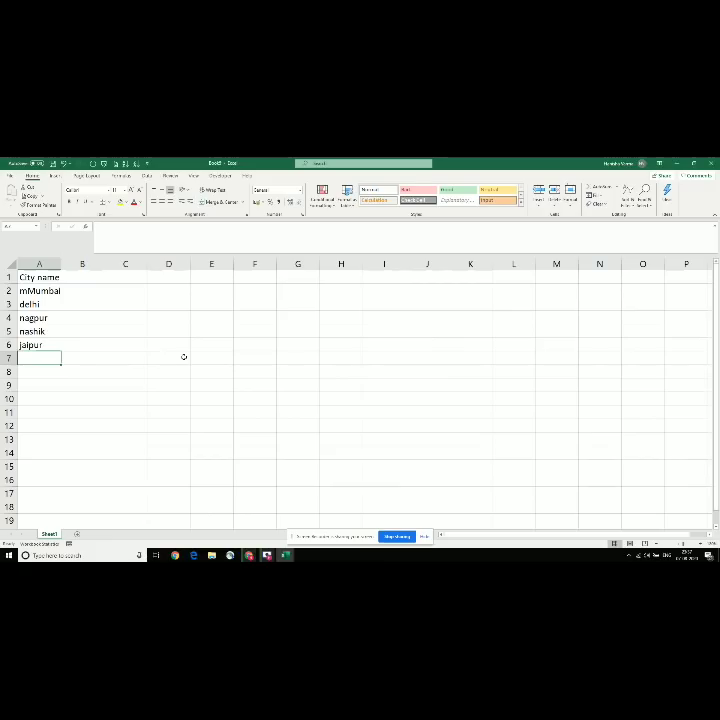
type("haryana")
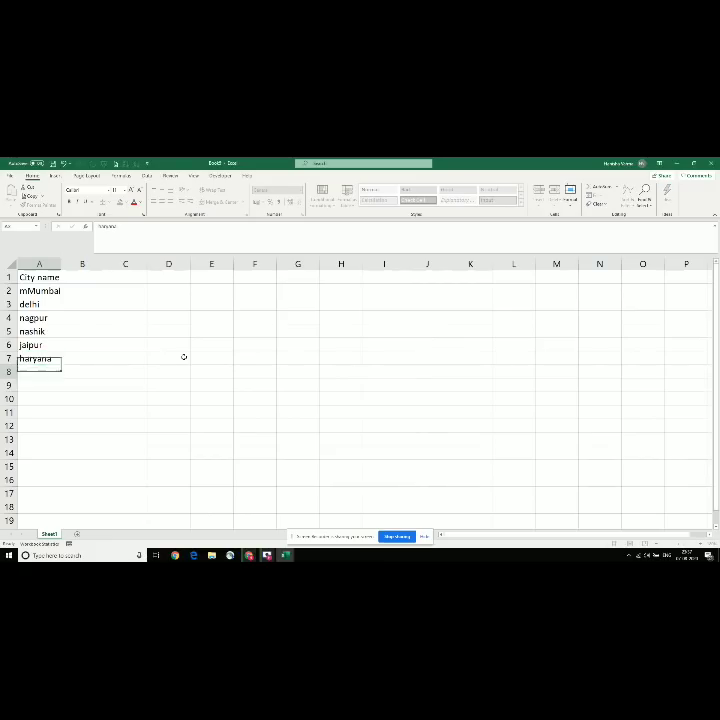
key("Return")
type("delhi")
key("ctrl+Return")
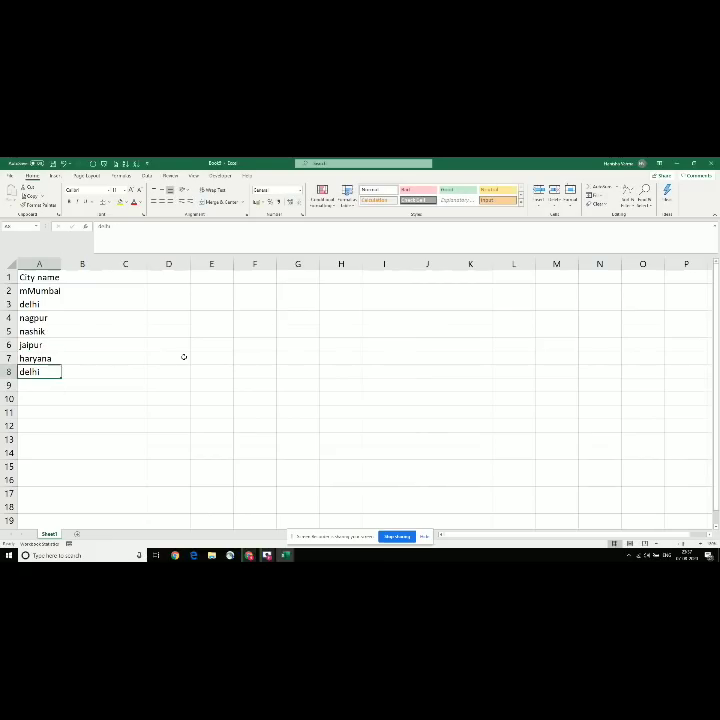
Step: Copy the seven cities in A2:A8 and paste two copies below the list
key("ctrl+Up")
key("Down")
key("shift+Down")
key("shift+Down")
key("shift+Down")
key("shift+Down")
key("shift+Down")
key("shift+Down")
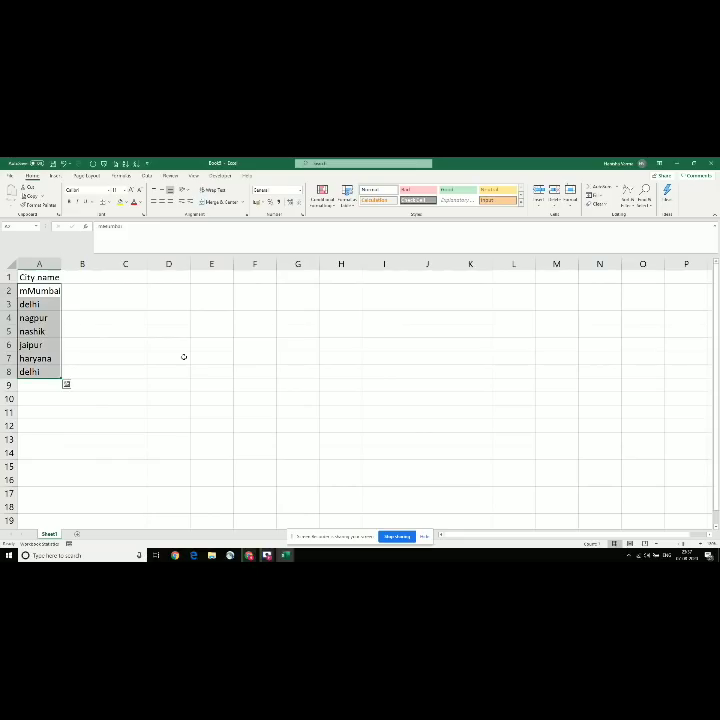
key("ctrl+c")
key("ctrl+Down")
key("Down")
key("ctrl+v")
key("Down")
key("ctrl+Down")
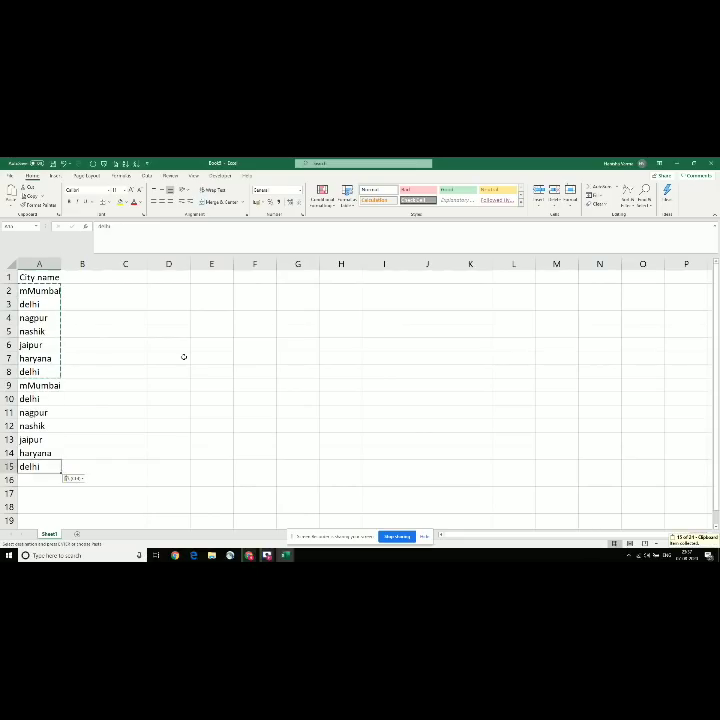
key("Down")
key("ctrl+v")
Step: Paste another copy so the list reaches row 29, then select the City name header row
key("Down")
key("ctrl+Down")
key("Down")
key("Down")
key("ctrl")
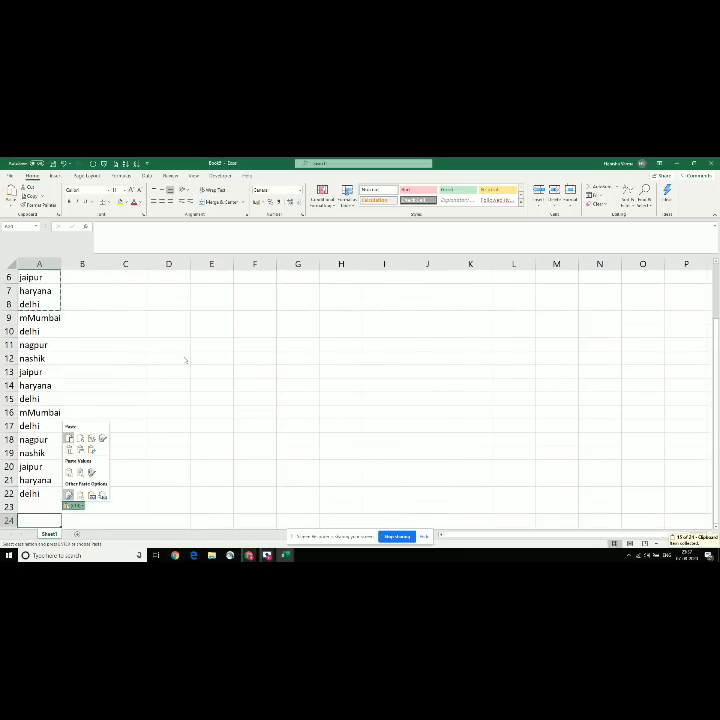
key("Escape")
key("Up")
key("ctrl+v")
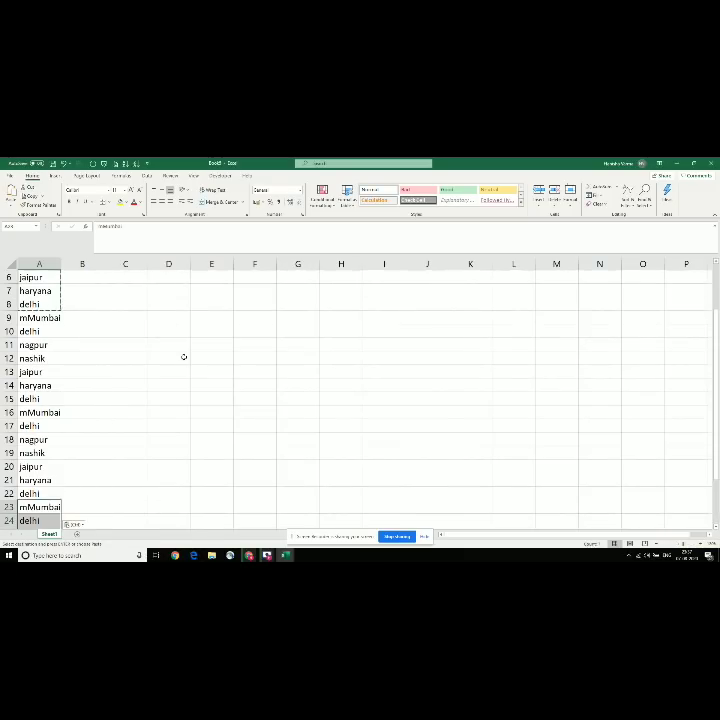
key("ctrl+Down")
key("Up")
key("Right")
key("Left")
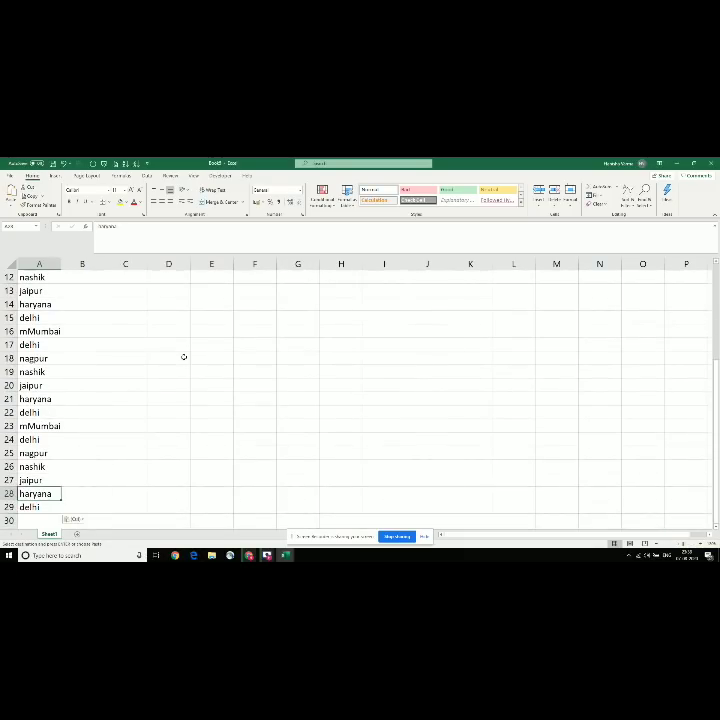
key("ctrl+Up")
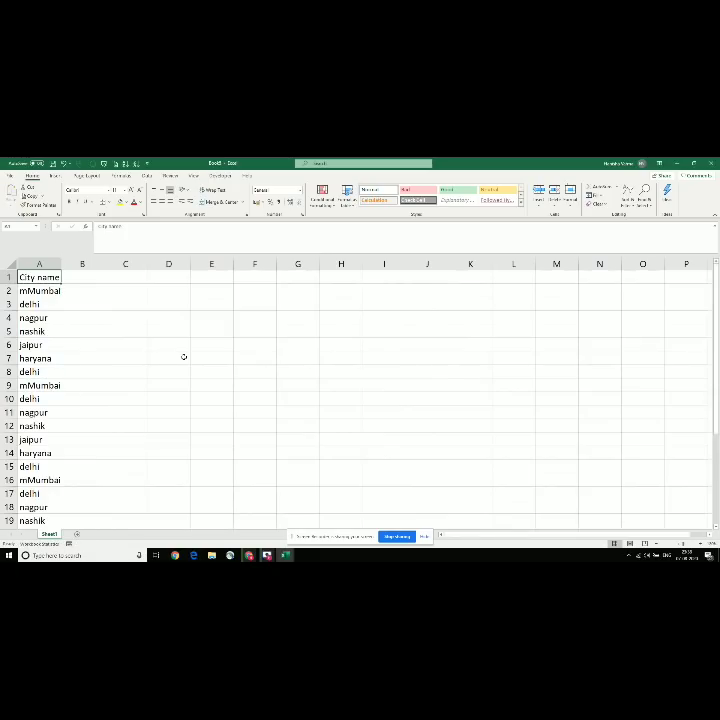
key("shift+space")
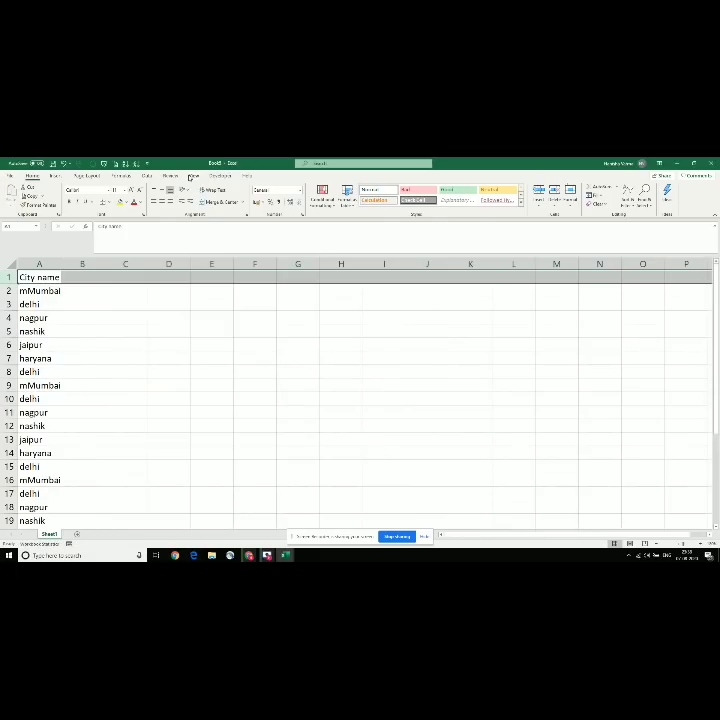
Step: Freeze the City name top row, test it by scrolling, then return to the topics workbook
key("alt+w")
left_click(343, 196)
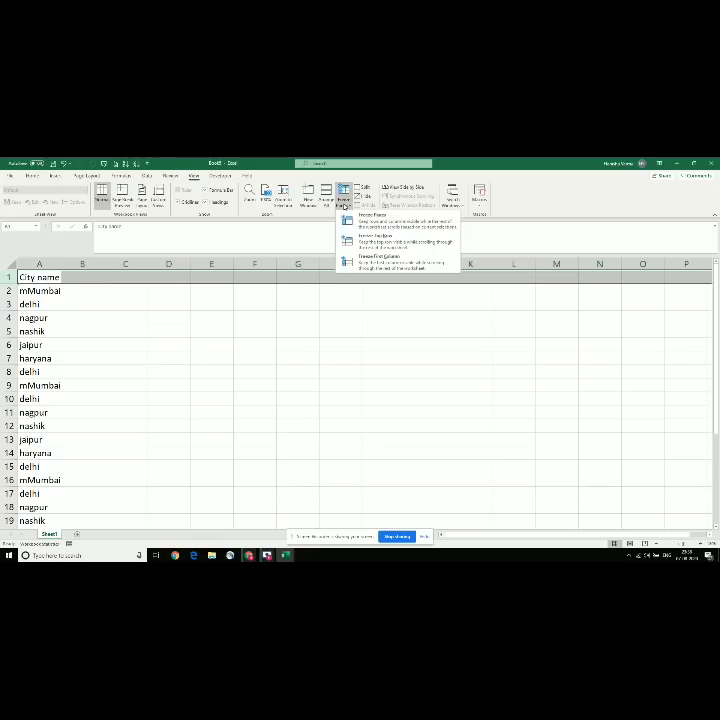
left_click(380, 241)
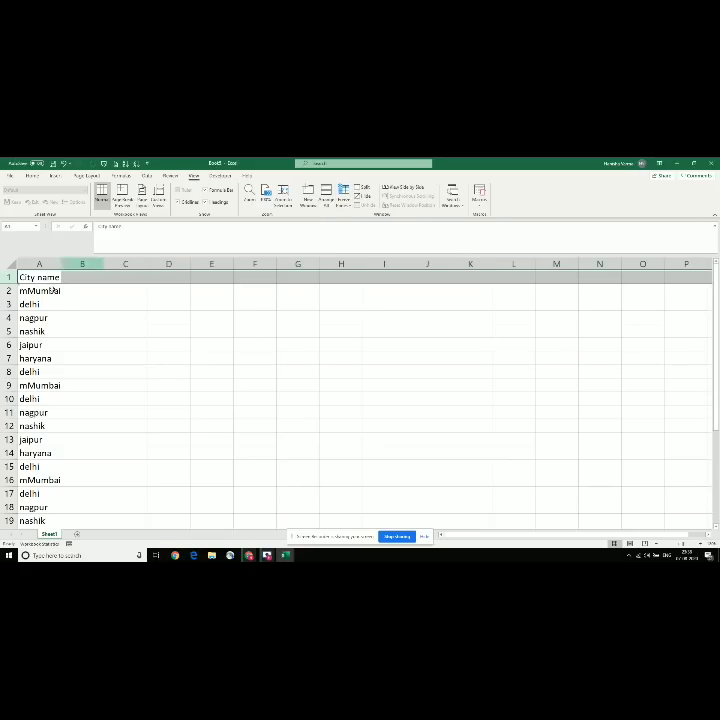
left_click(35, 303)
key("Down")
key("Down")
key("Down")
key("Down")
key("Down")
key("Down")
key("Down")
key("Down")
key("Down")
key("Down")
key("Down")
key("Down")
key("Down")
key("Down")
key("Down")
key("Down")
key("Down")
key("Down")
key("Down")
key("Down")
key("Down")
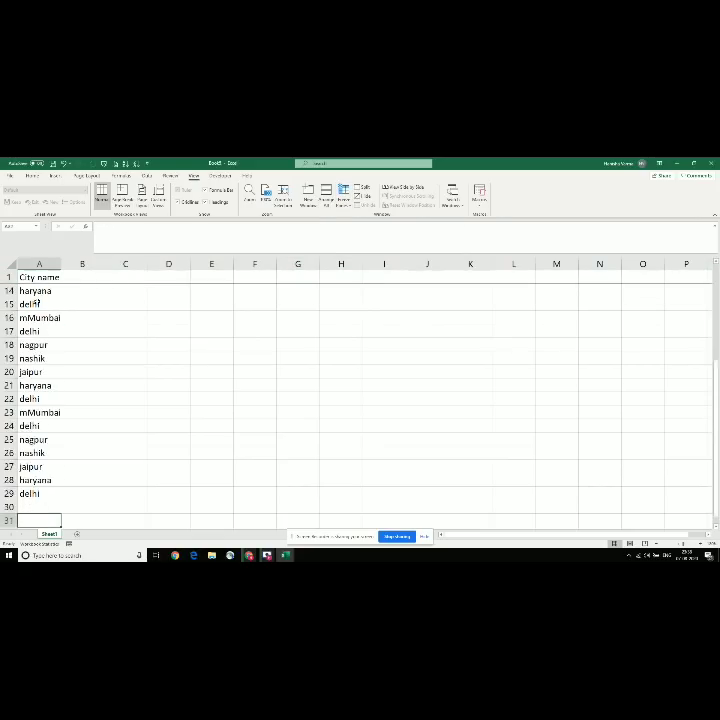
key("Up")
key("Up")
key("Up")
key("Up")
key("Up")
key("Up")
key("Up")
key("Up")
key("Up")
key("Up")
key("Up")
key("Up")
key("Up")
key("Up")
key("Up")
key("Up")
key("Up")
key("Up")
key("Up")
key("Up")
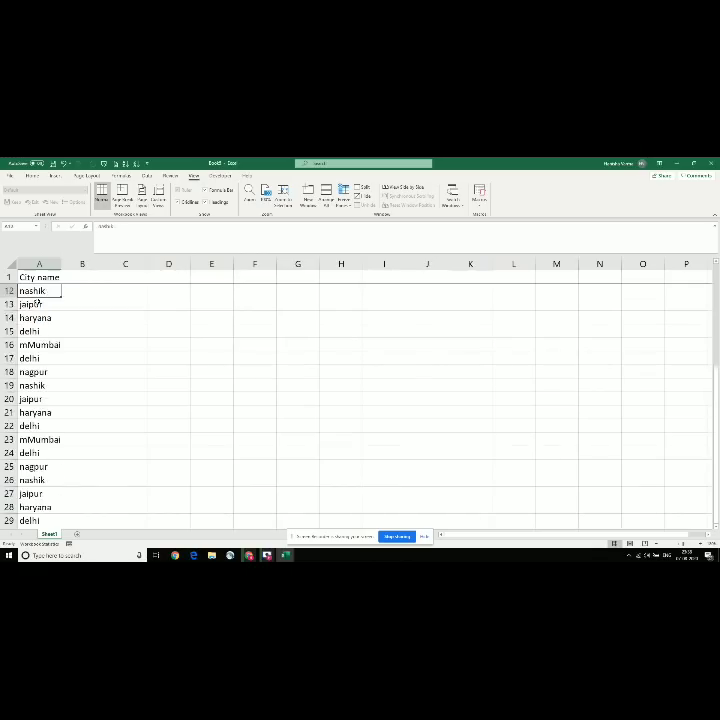
key("Up")
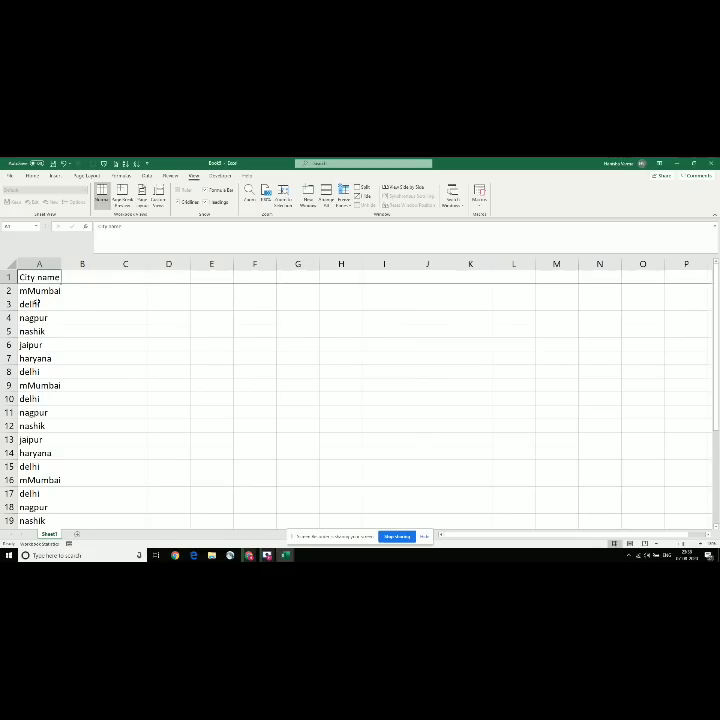
key("alt+Tab")
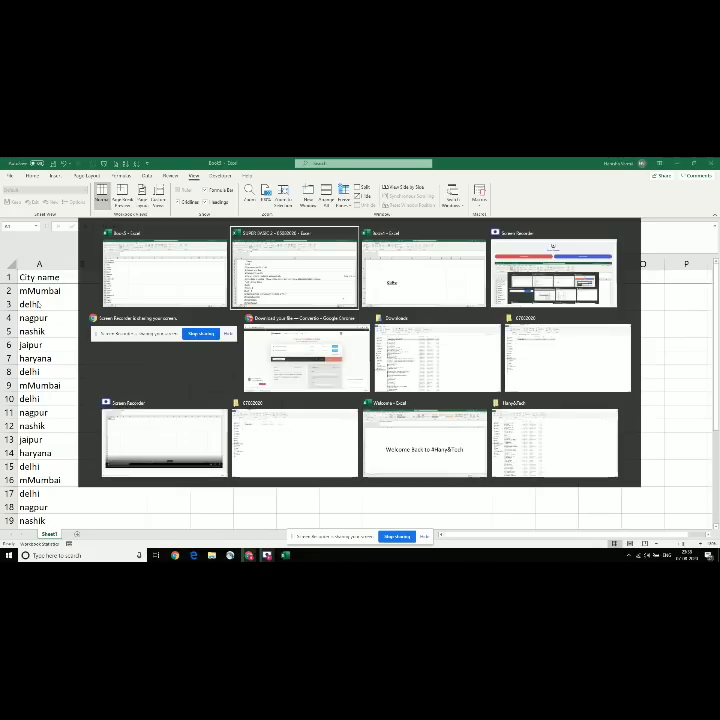
key("Down")
key("Down")
key("Down")
key("Down")
key("Down")
key("Down")
key("Down")
key("Down")
key("Down")
key("Down")
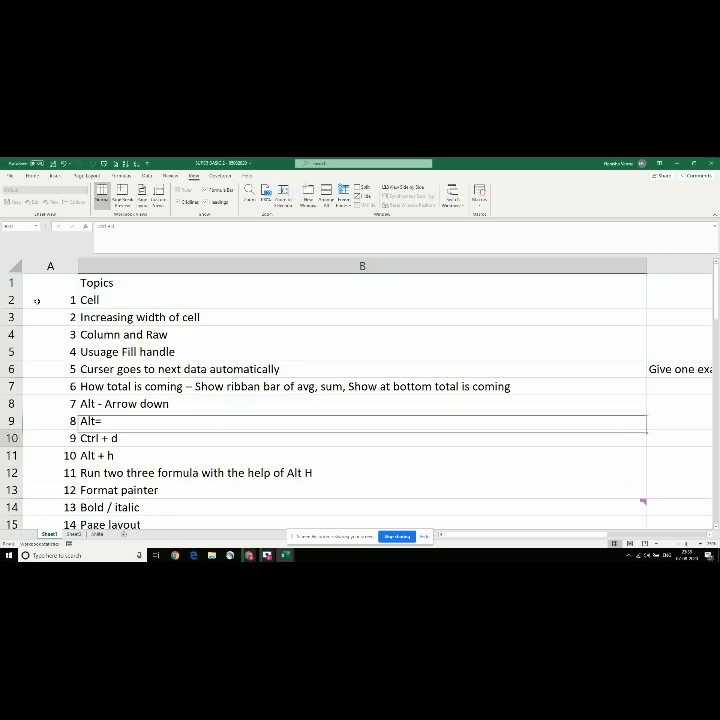
key("Up")
key("Down")
key("Down")
key("Down")
key("Down")
key("Down")
key("Down")
key("Down")
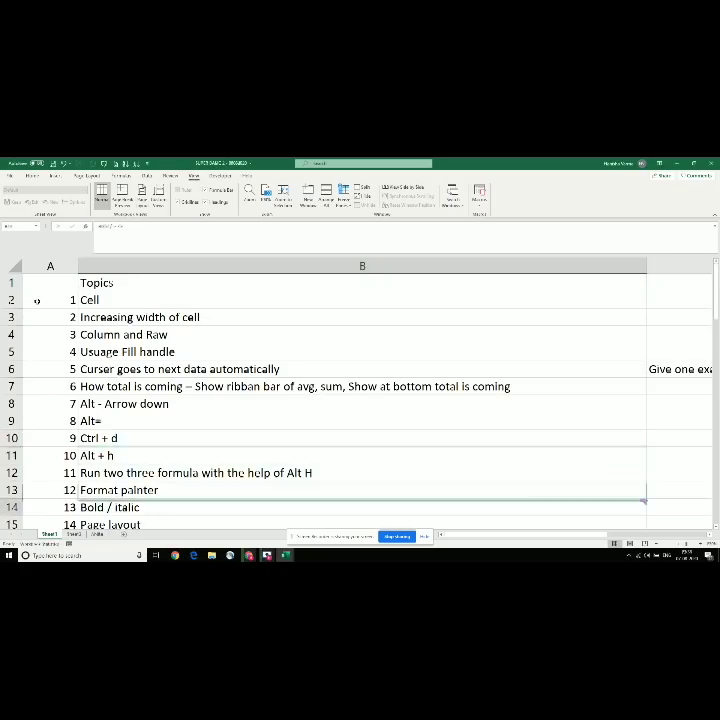
key("Up")
key("Up")
key("Up")
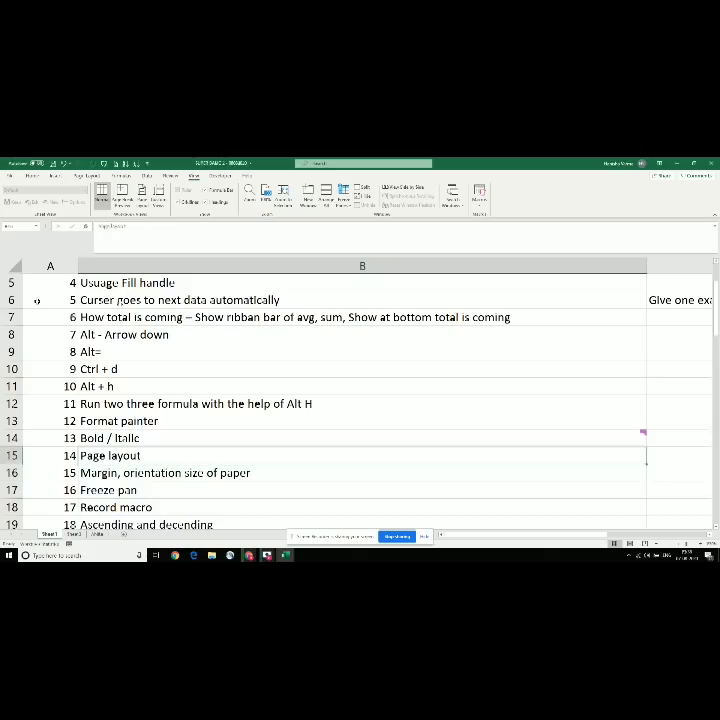
key("Down")
key("Down")
key("Down")
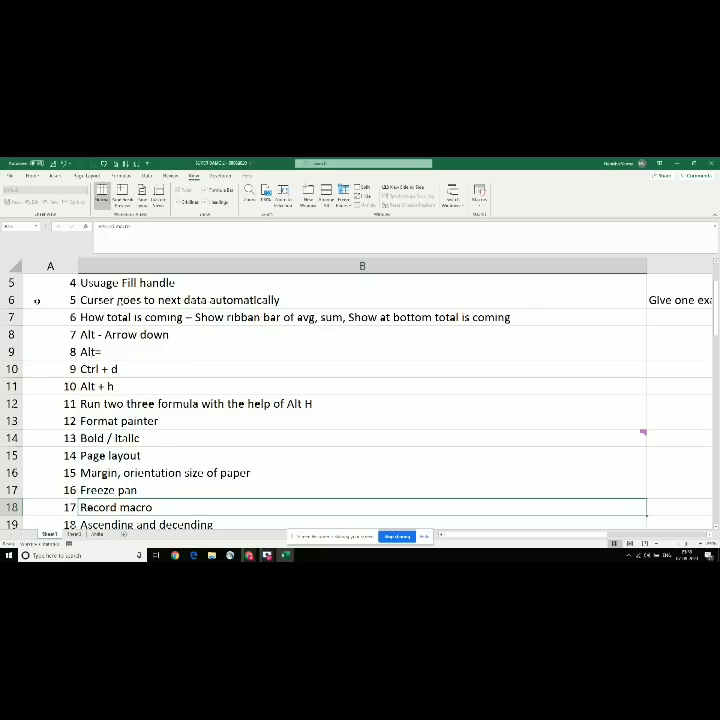
key("alt+Tab")
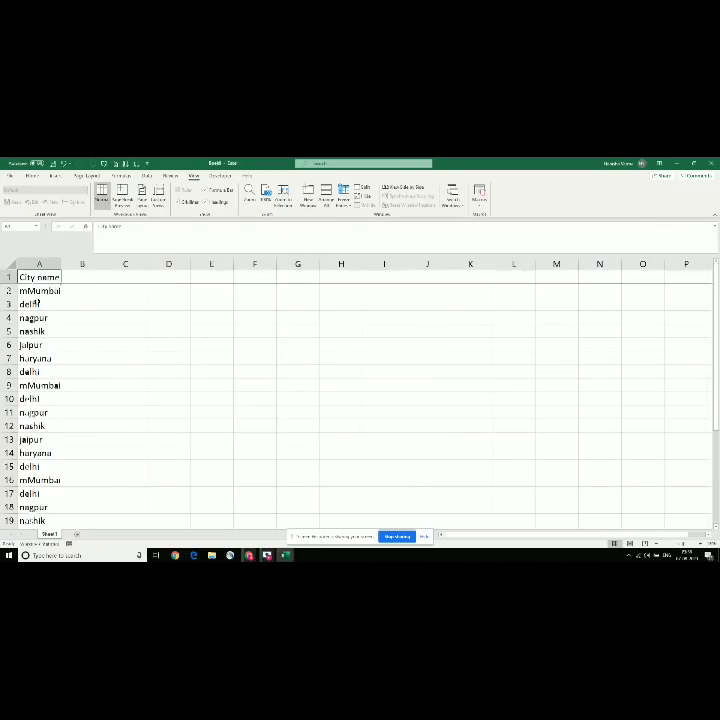
Step: Delete all data on the sheet and select cell L15 as the starting cell
key("ctrl+a")
key("ctrl+a")
key("Delete")
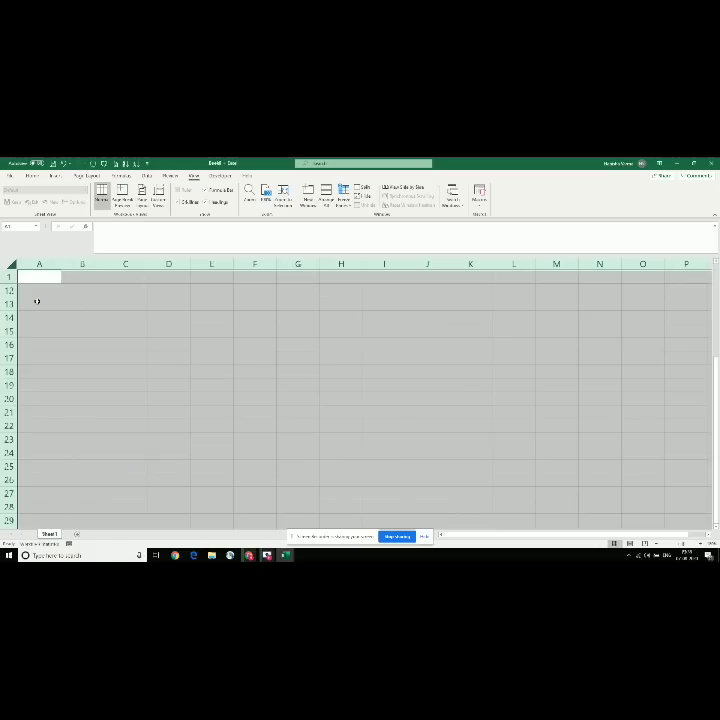
key("Up")
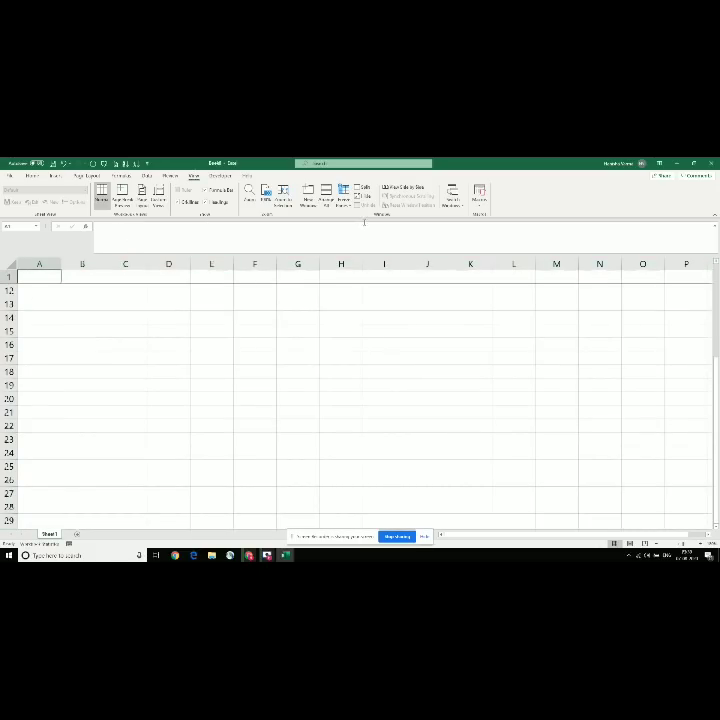
left_click(479, 206)
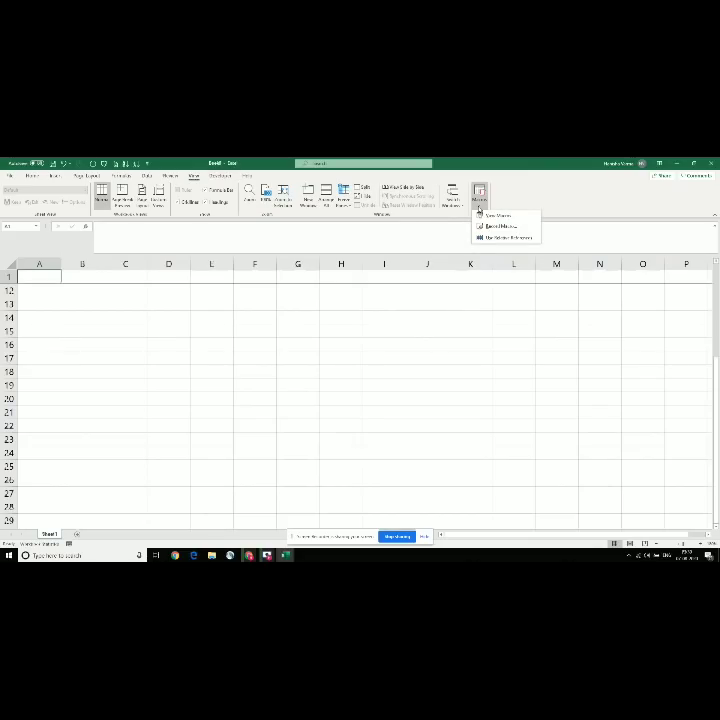
left_click(274, 339)
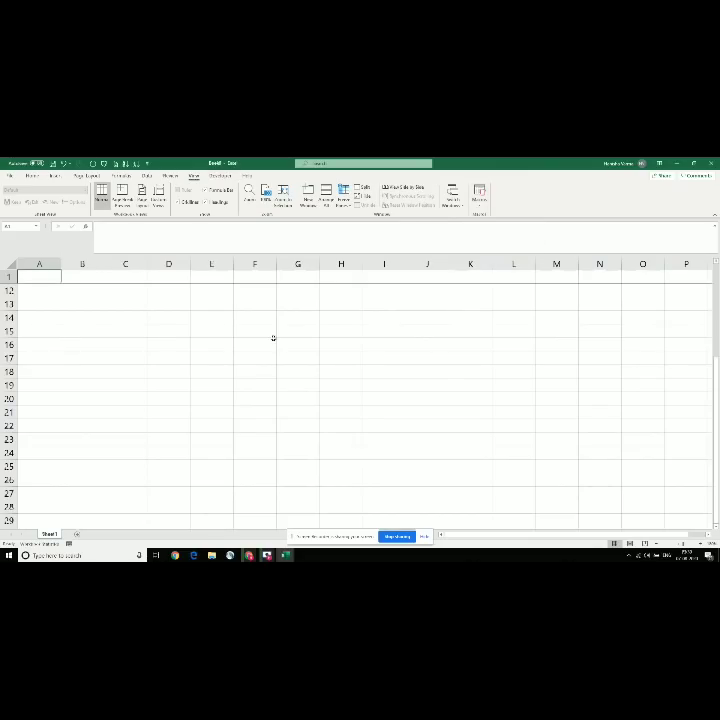
left_click(209, 327)
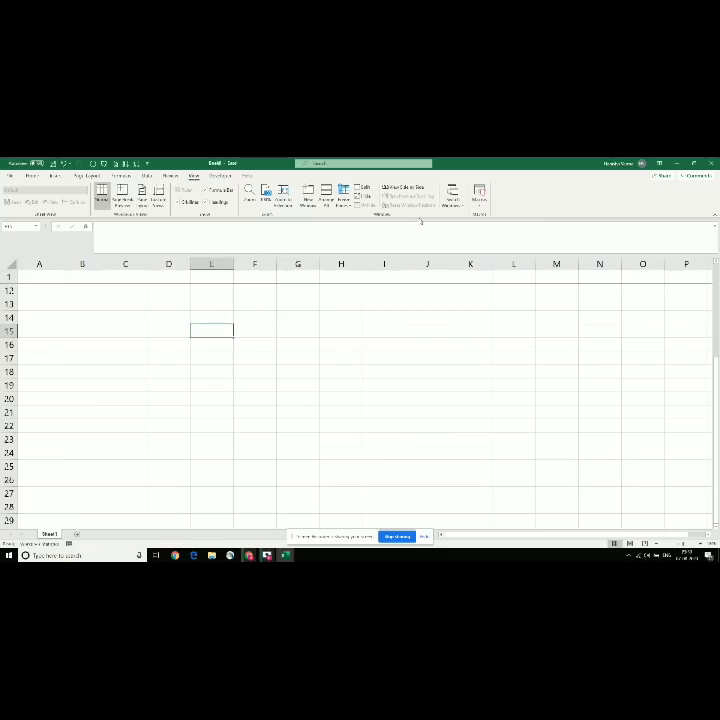
Step: Set up a new macro recording stored in This Workbook with description 'testing'
left_click(479, 195)
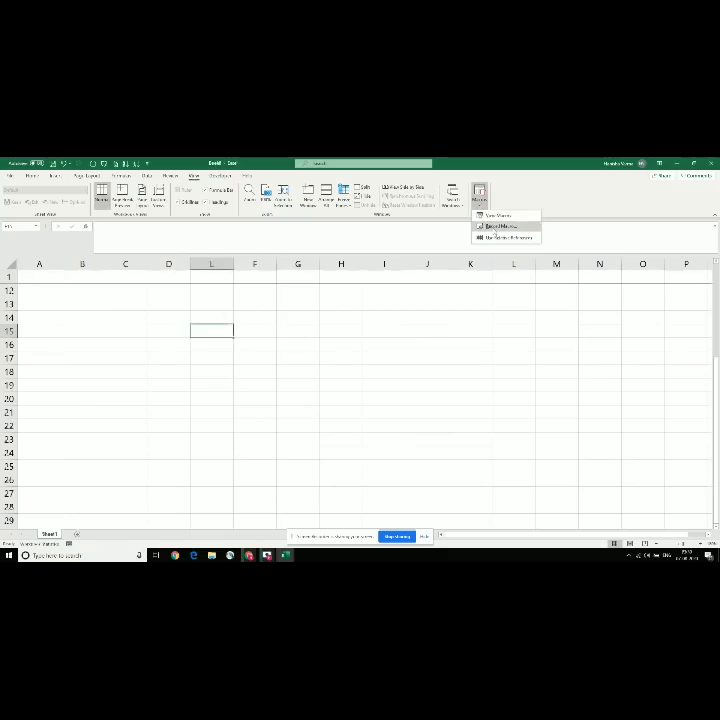
left_click(492, 226)
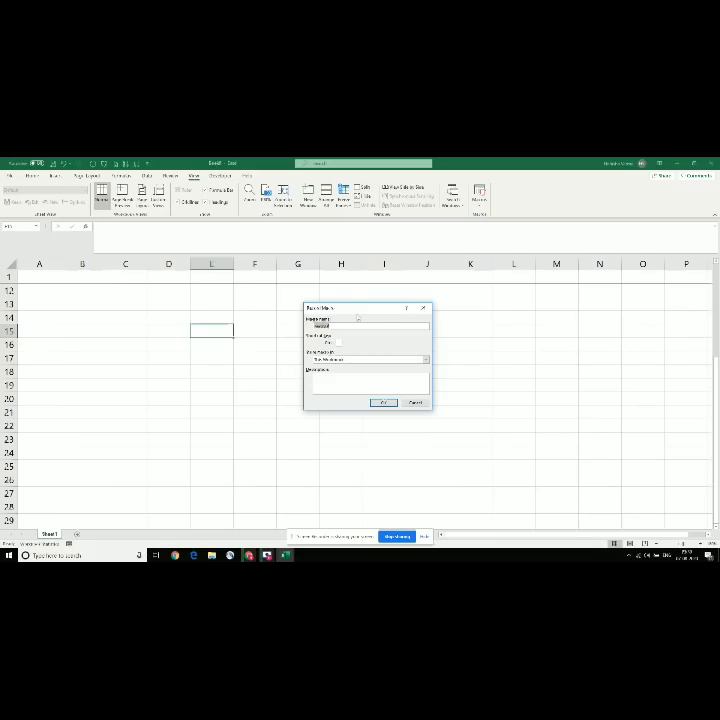
type("valueentry")
left_click(328, 359)
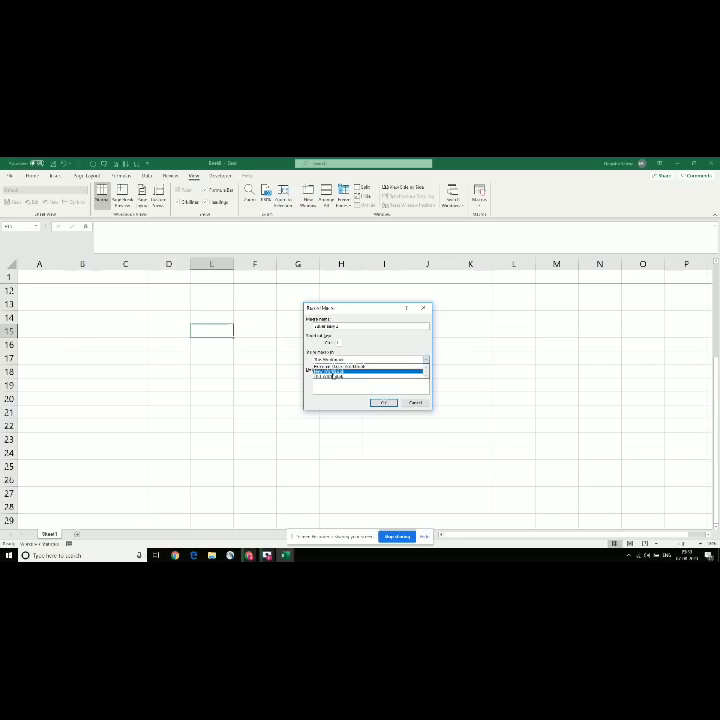
left_click(332, 377)
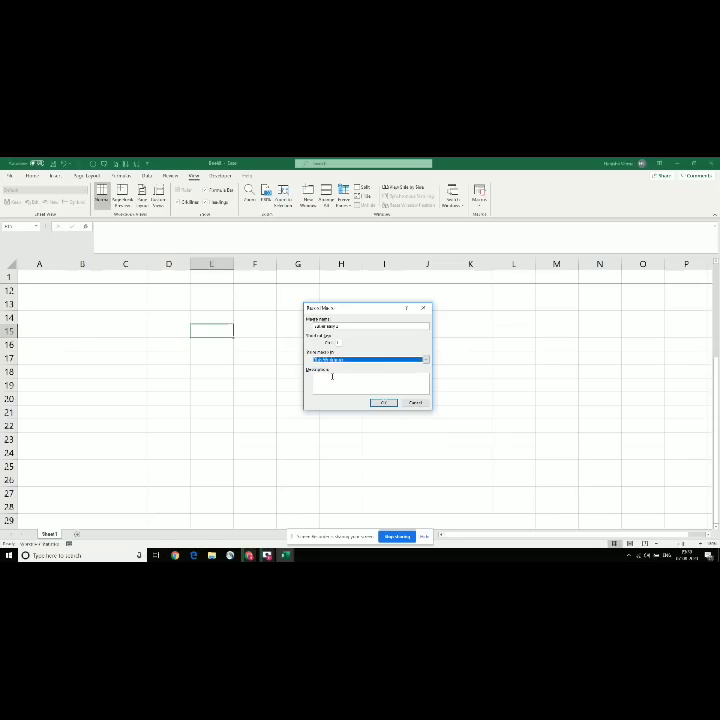
left_click(332, 377)
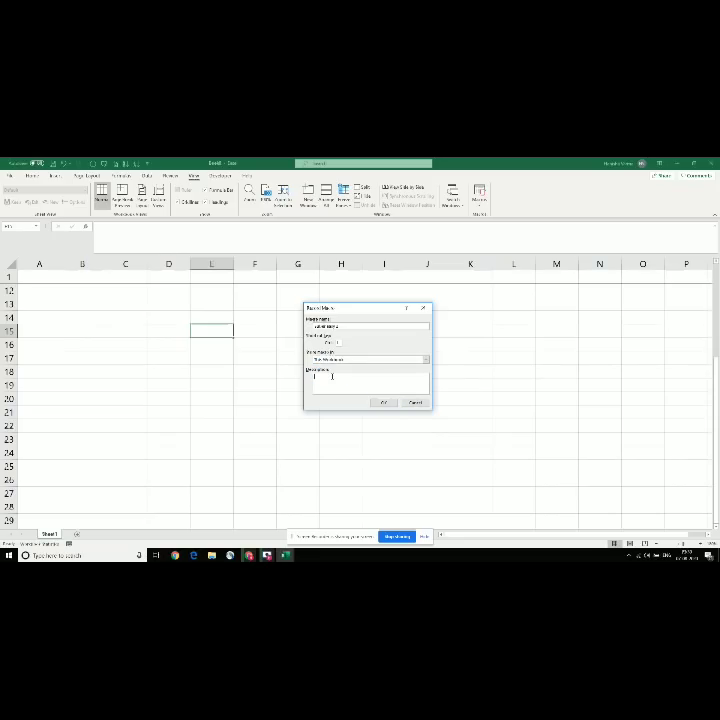
type("testing")
Step: Replace the rejected macro name with 'easy'
left_click(380, 404)
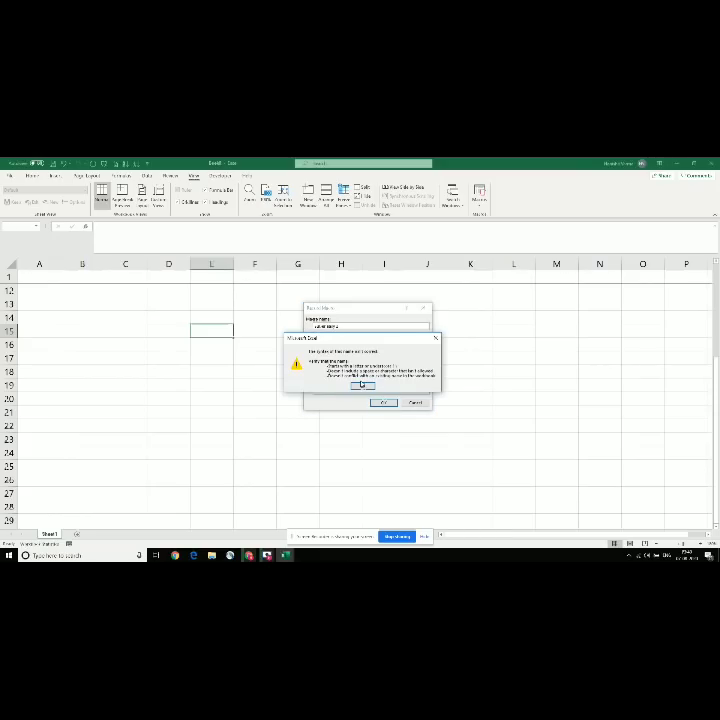
left_click(362, 385)
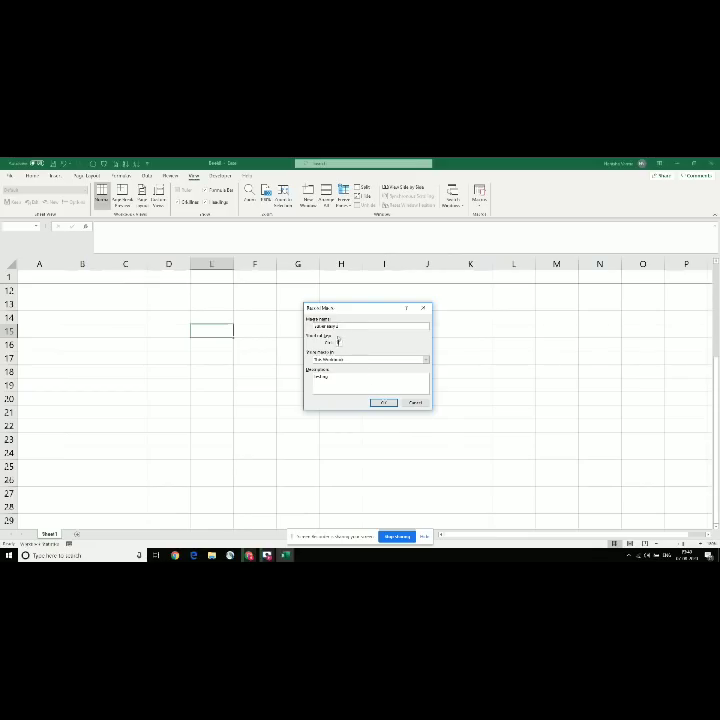
left_click(344, 326)
key("BackSpace")
key("BackSpace")
key("BackSpace")
key("BackSpace")
key("BackSpace")
key("BackSpace")
key("BackSpace")
key("BackSpace")
key("BackSpace")
key("BackSpace")
key("BackSpace")
type("easy")
key("Tab")
Step: Start recording and enter six names down L15 to L20, then select H15
left_click(380, 403)
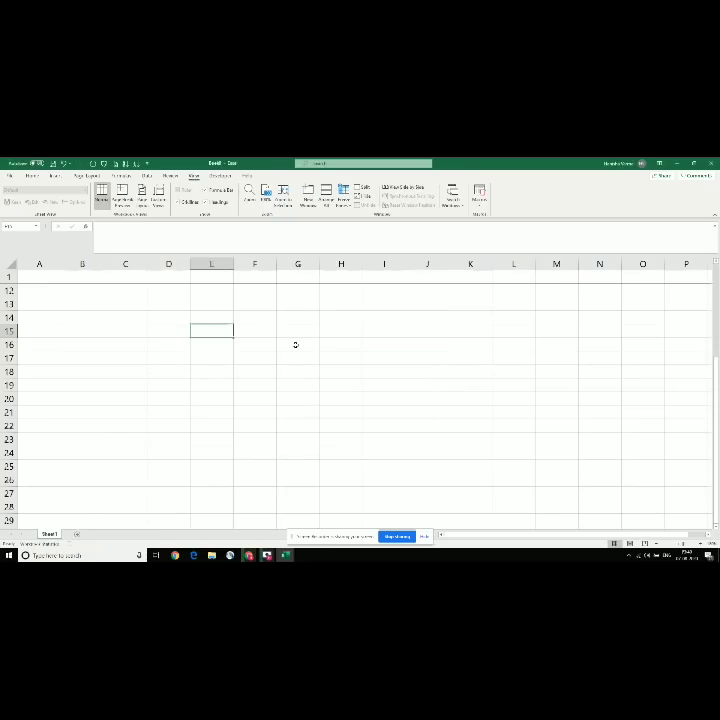
type("Hanisha")
key("Return")
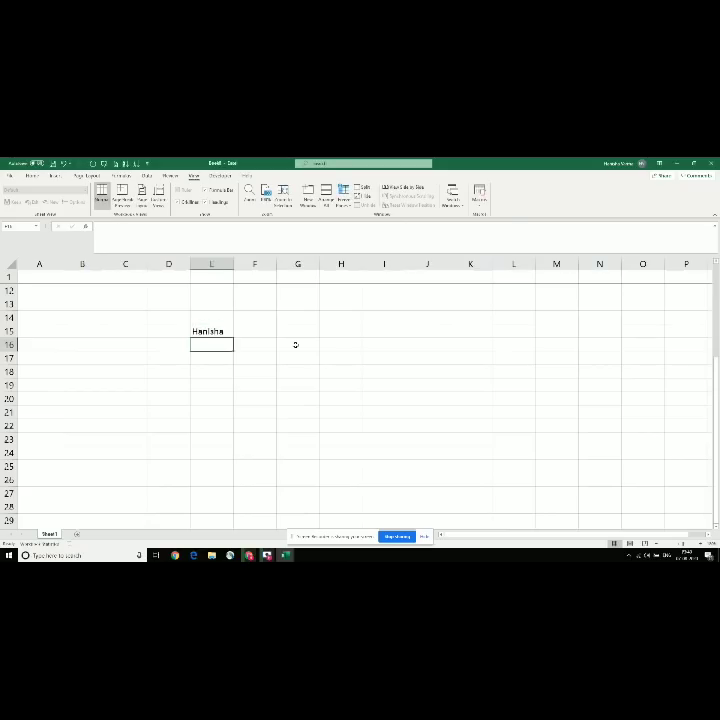
type("Neeta")
key("Return")
type("meena")
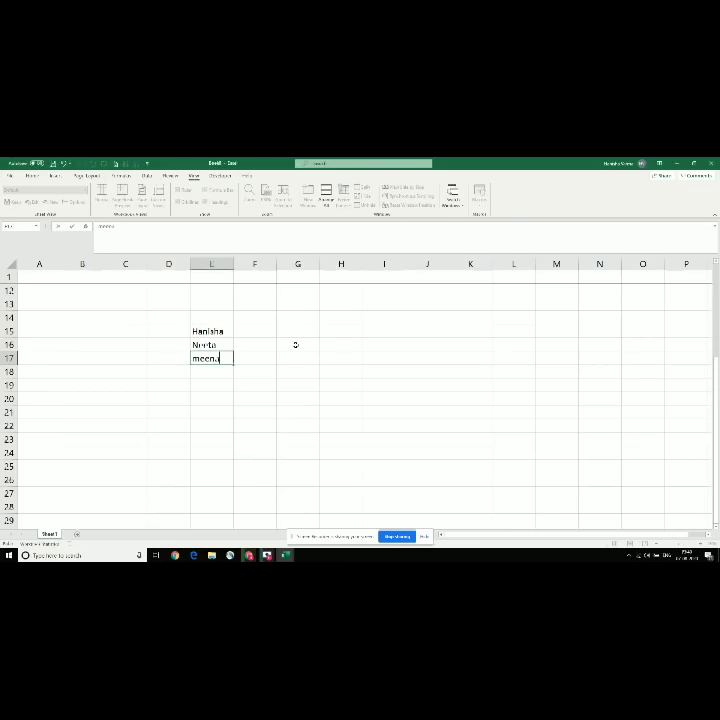
key("Return")
type("ishita")
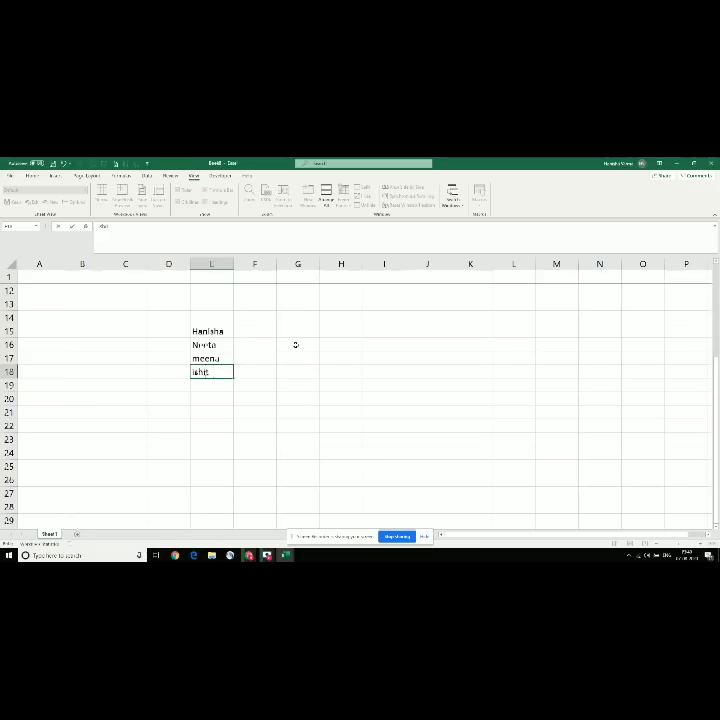
key("Return")
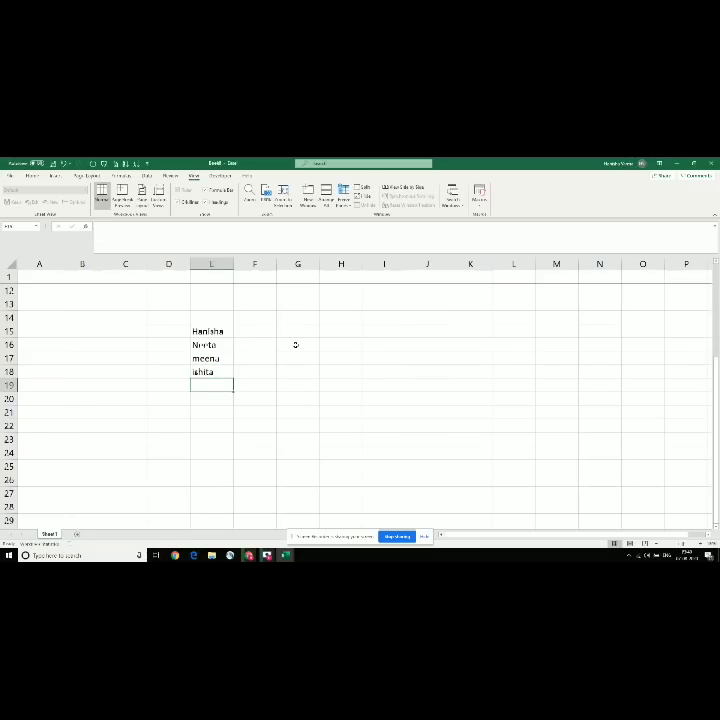
type("thakur")
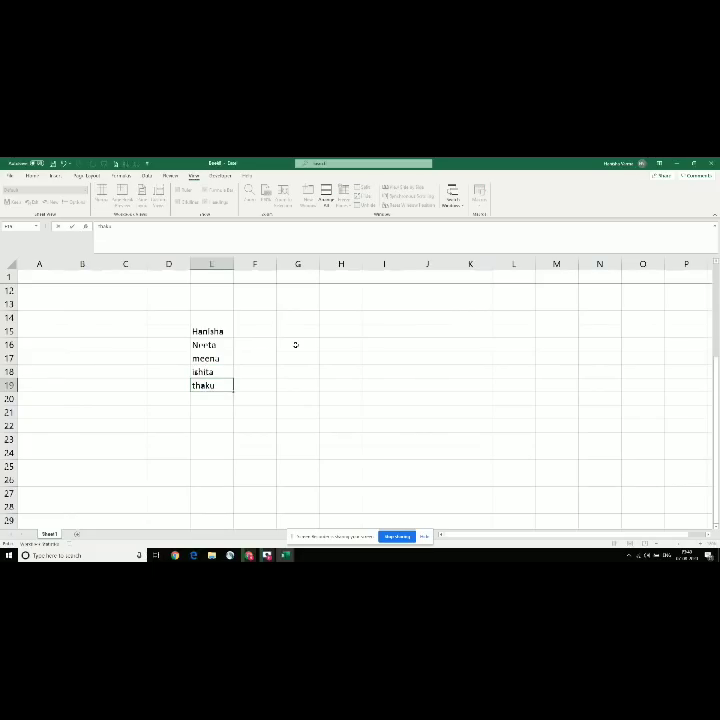
key("Return")
type("Jigur")
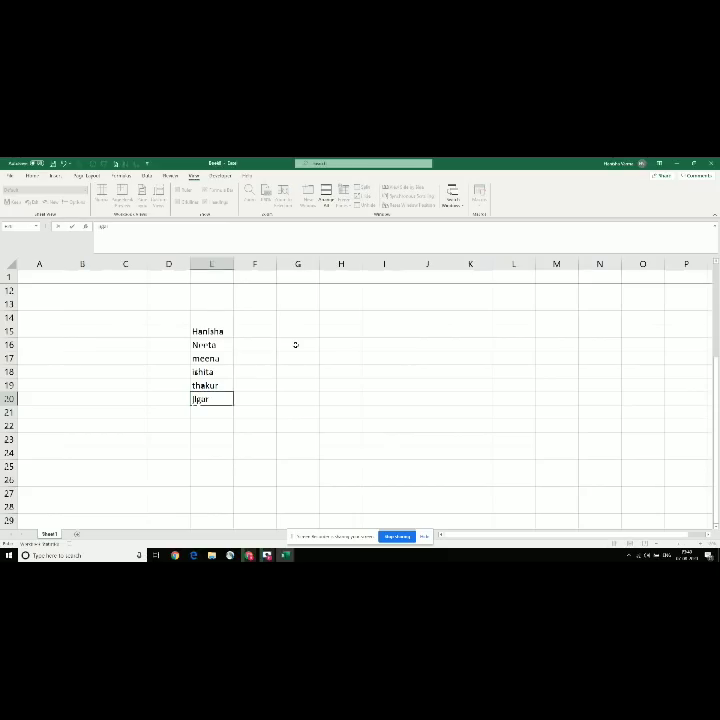
key("Return")
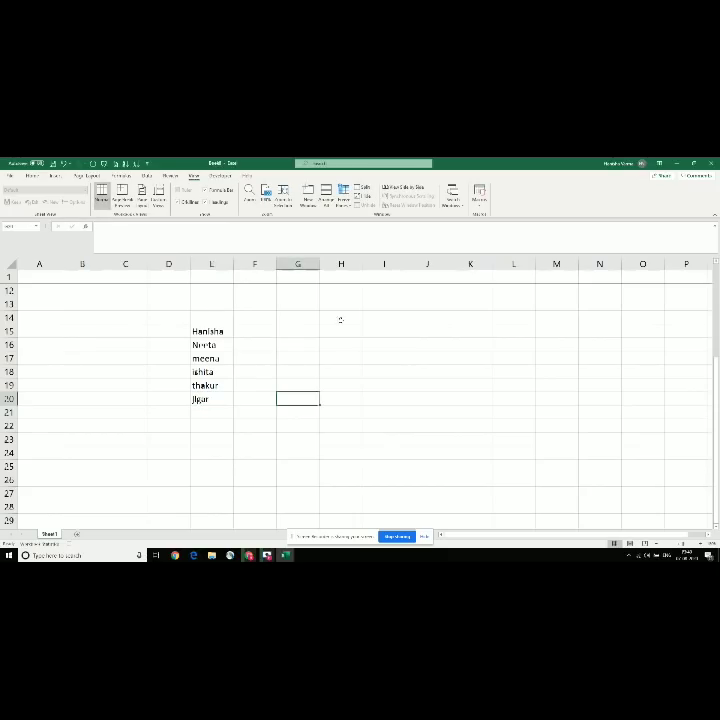
left_click(325, 330)
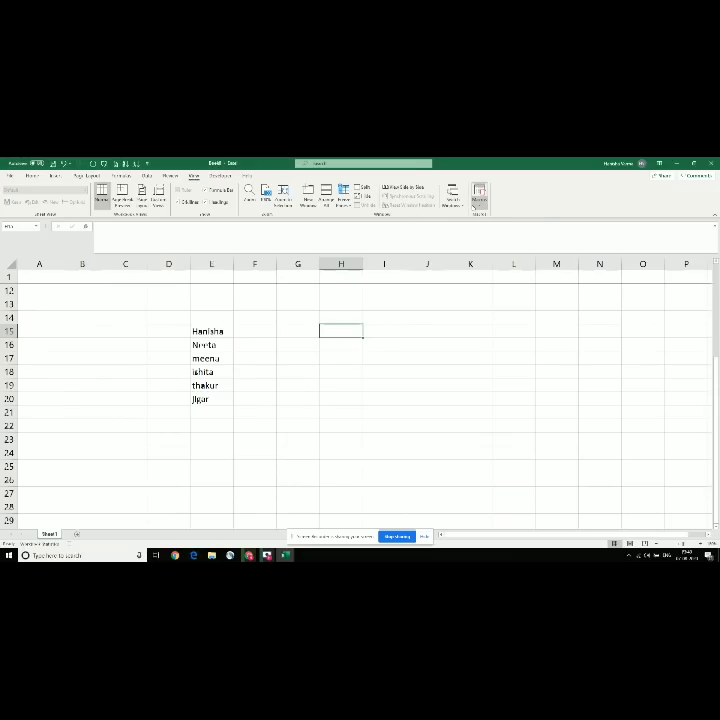
Step: Stop the macro recording and replay it into H15 with its Ctrl+H shortcut
left_click(480, 193)
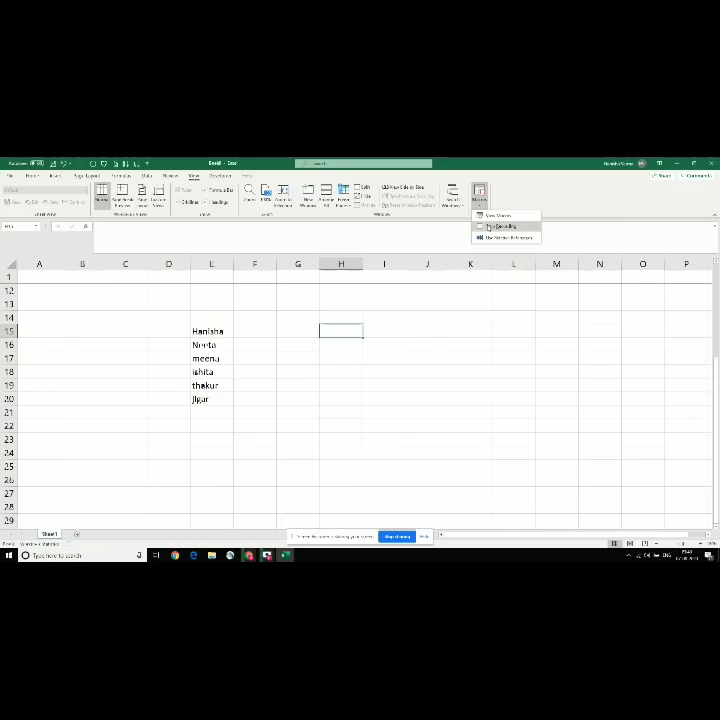
left_click(489, 228)
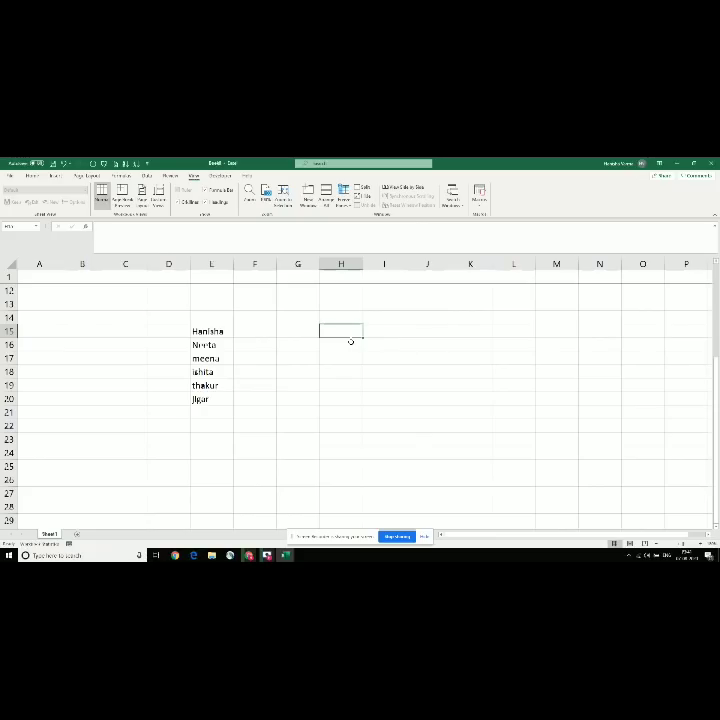
key("ctrl+h")
Step: Bring the empty sheet of the other open workbook to the front
key("alt+Tab")
key("alt+Tab")
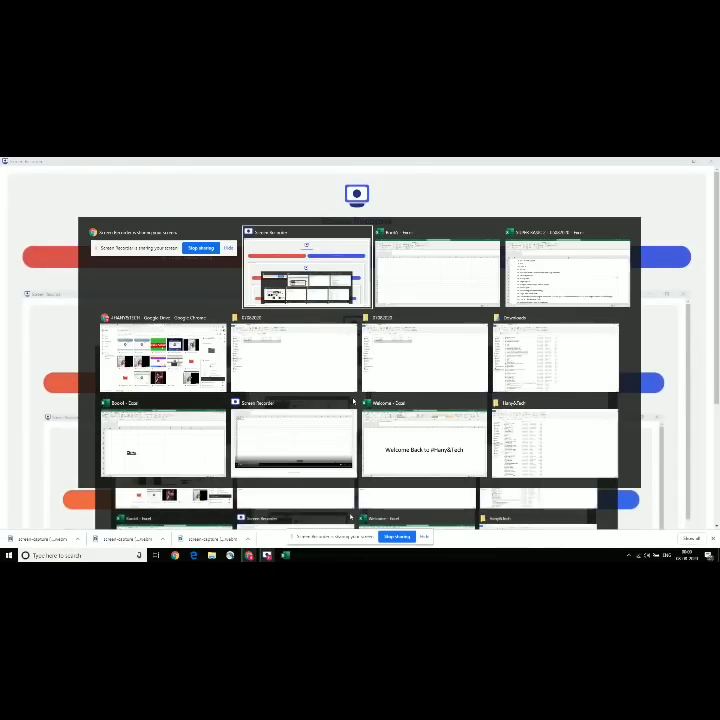
key("alt+Tab")
key("alt+Tab")
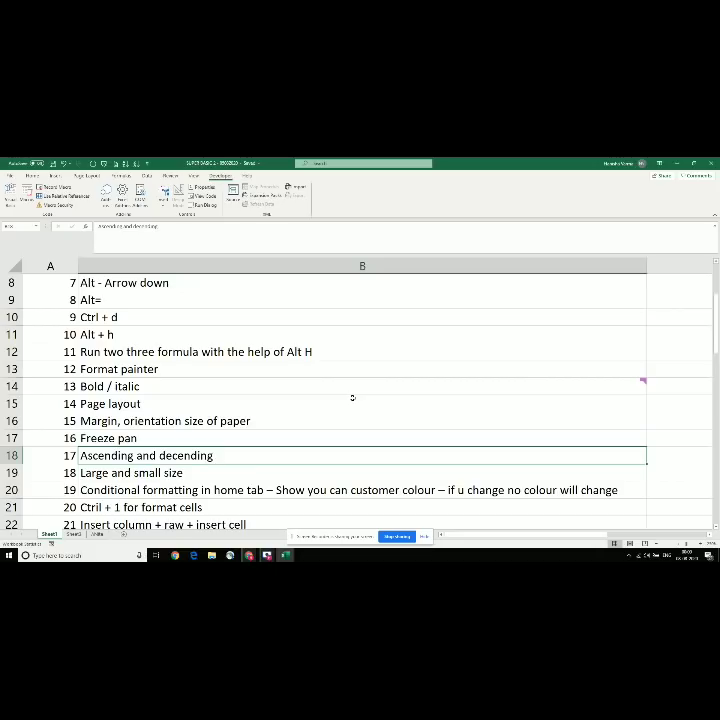
key("alt+Tab")
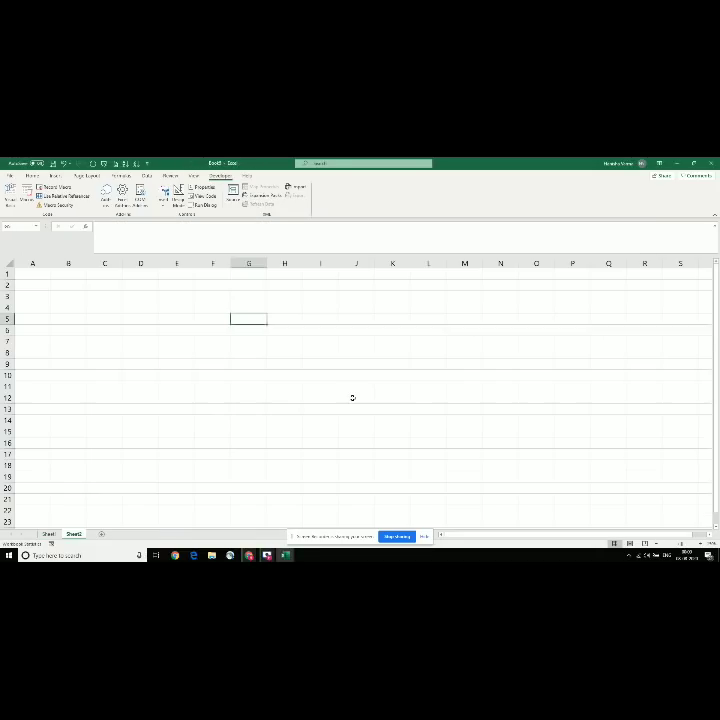
Step: Enter seven names down column C, from C1 to C7
left_click(111, 272)
type("Manisha")
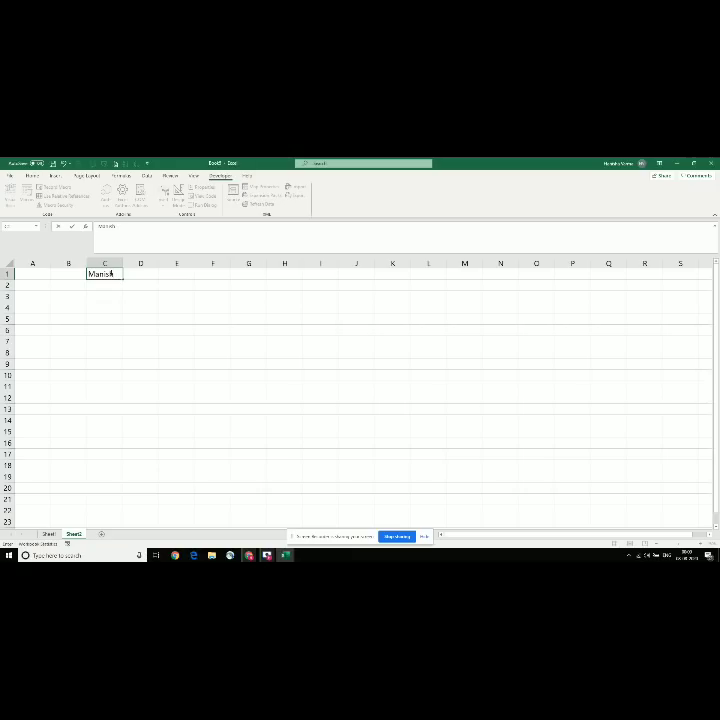
key("Return")
type("deepak")
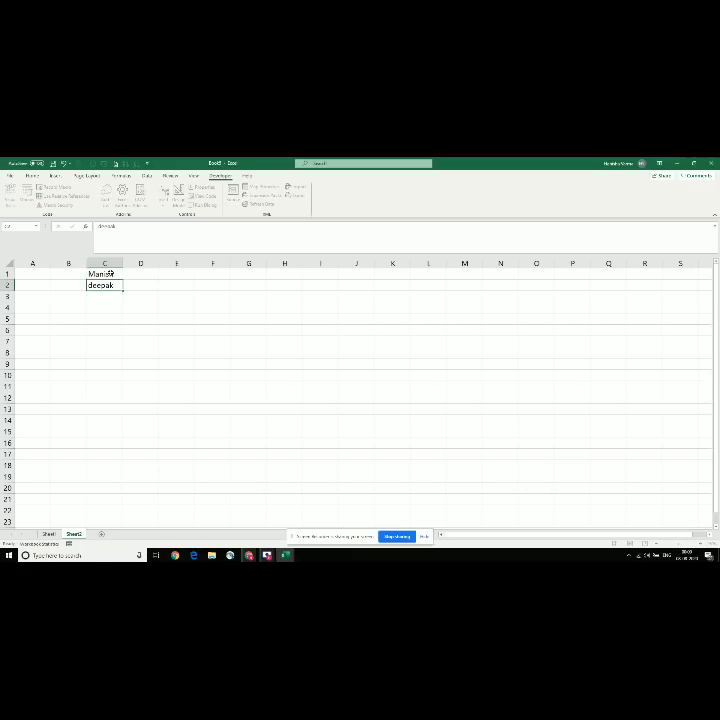
key("Return")
type("mittal")
key("Return")
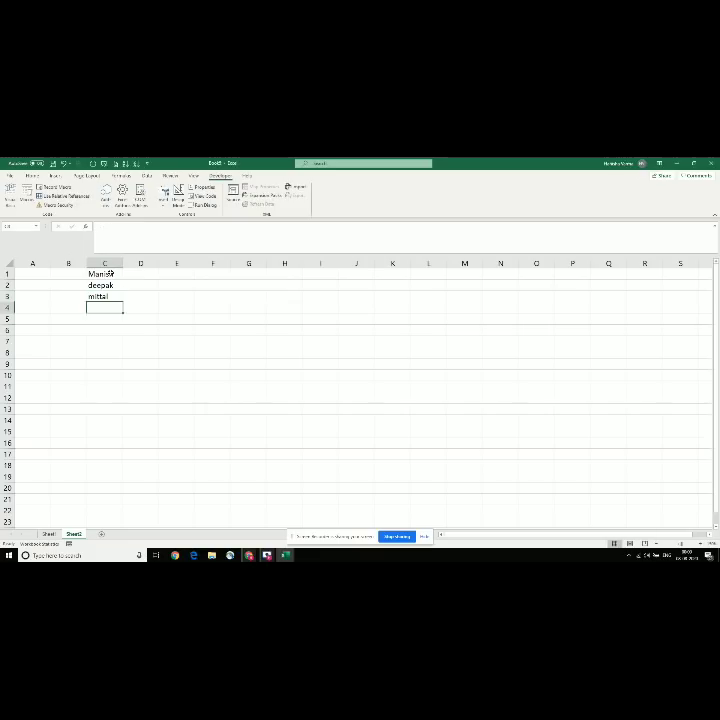
type("ishu")
key("Return")
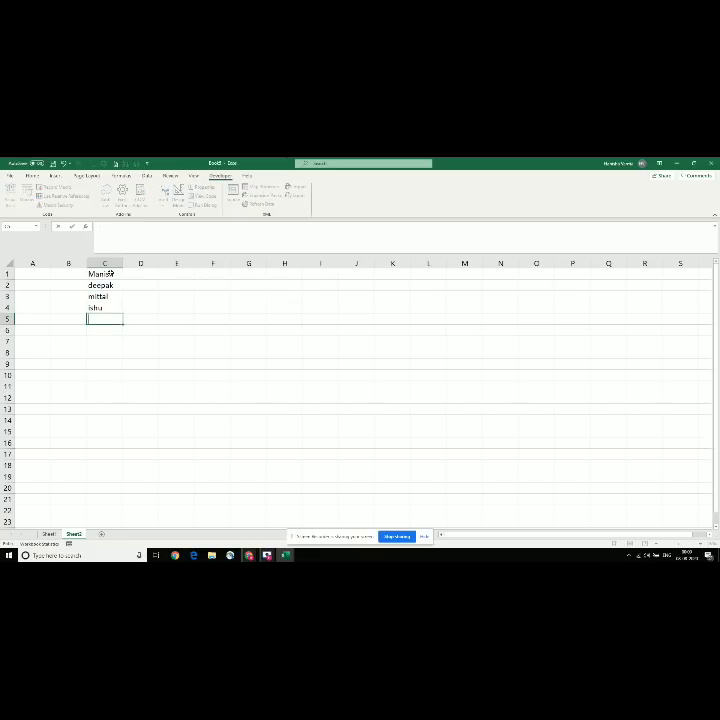
type("manish")
key("Return")
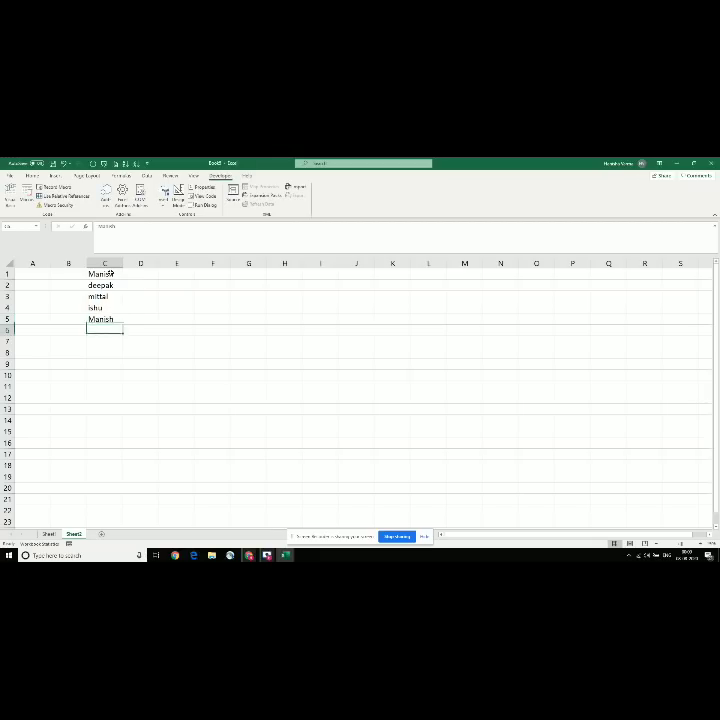
type("ajay")
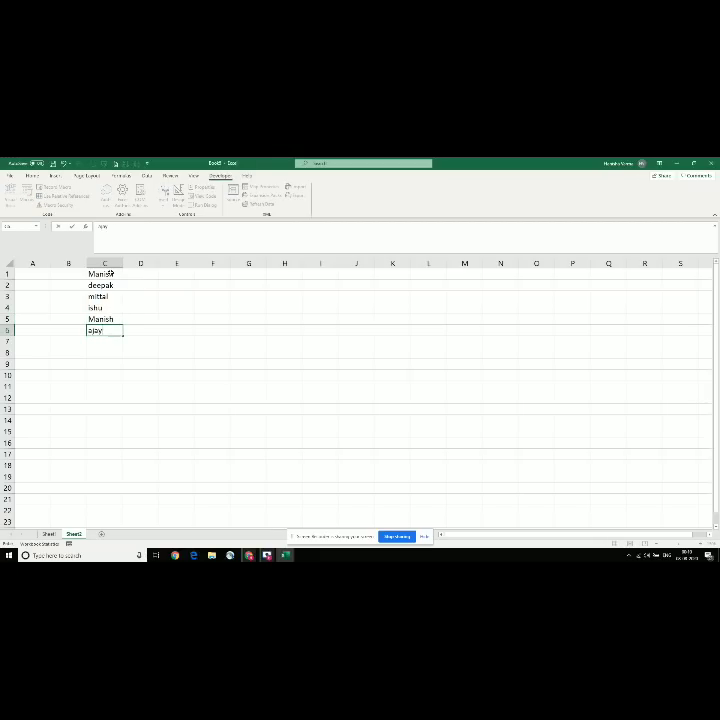
key("Return")
type("nimash")
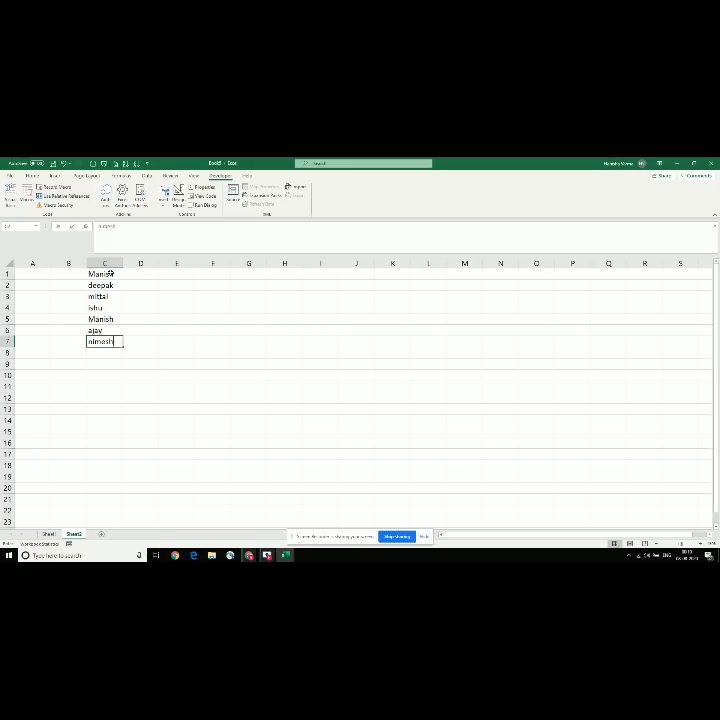
key("Return")
Step: Insert a row above the names, add a 'Name' header in C1, and turn on filtering
left_click(111, 273)
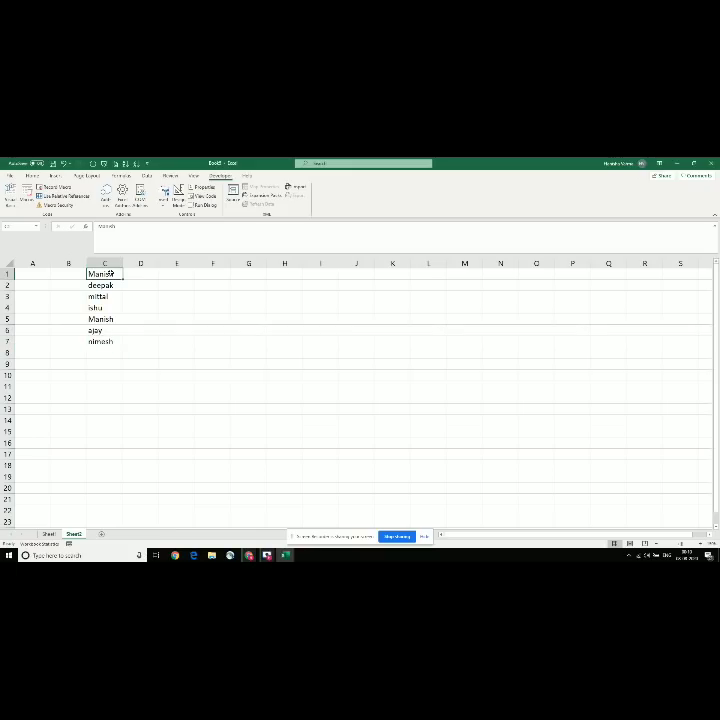
left_click(6, 273)
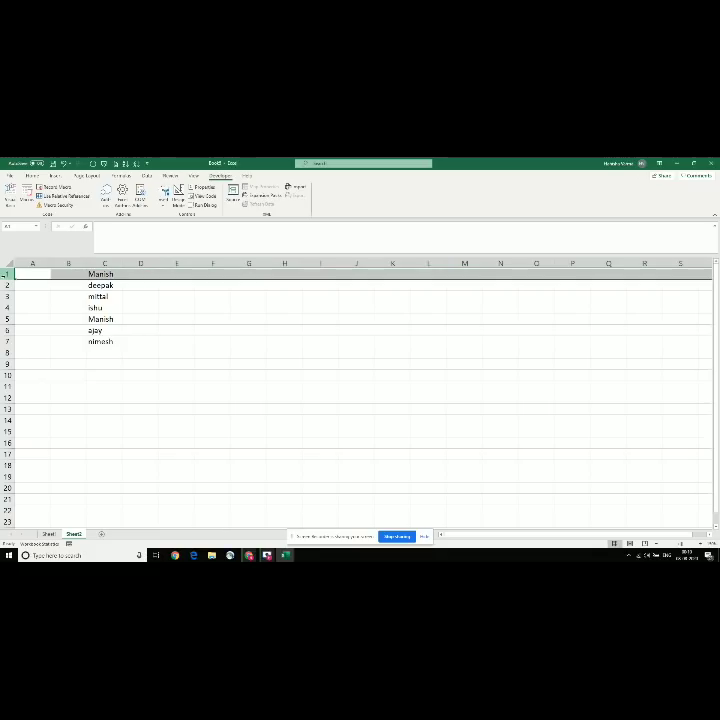
key("ctrl+shift+plus")
key("Left")
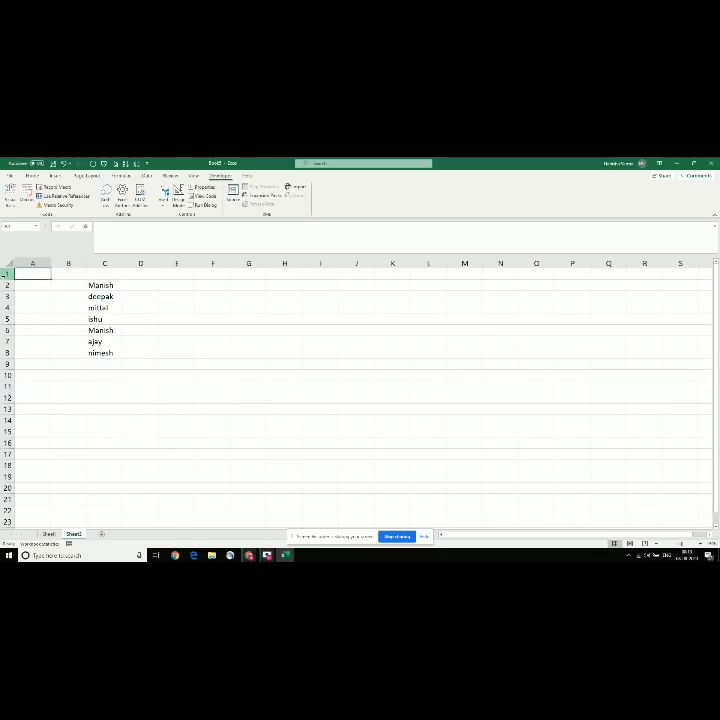
key("Right")
key("Right")
type("Name")
key("Return")
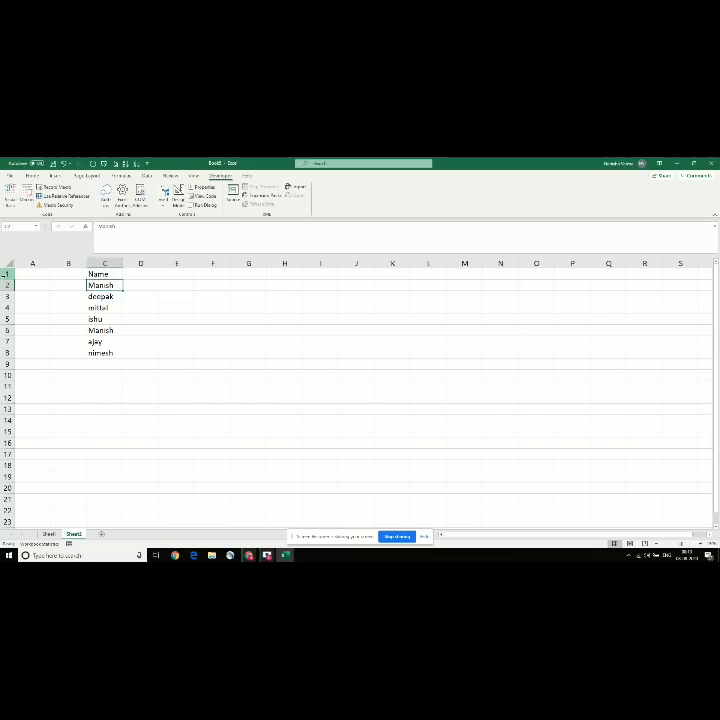
key("Up")
key("ctrl+shift+l")
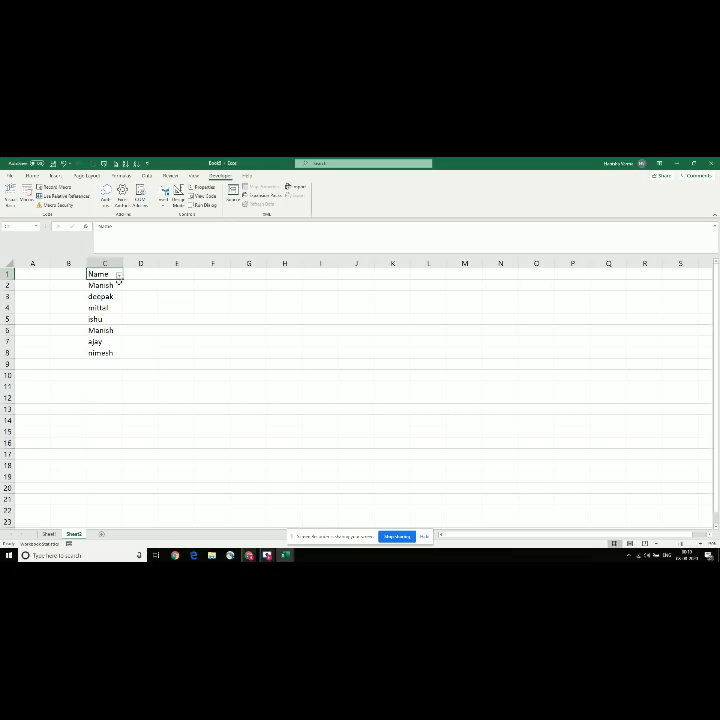
Step: Sort the Name column A to Z, then Z to A, from its filter menu
left_click(119, 276)
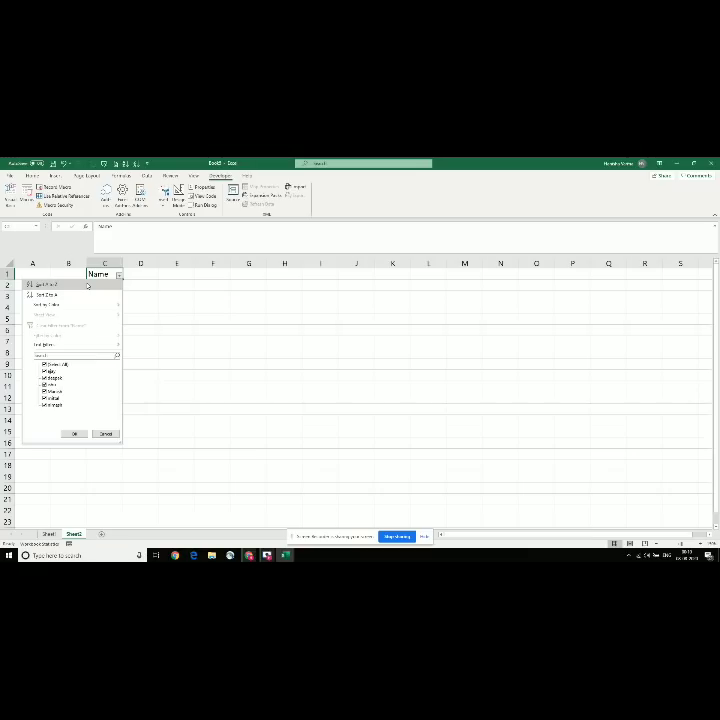
left_click(87, 285)
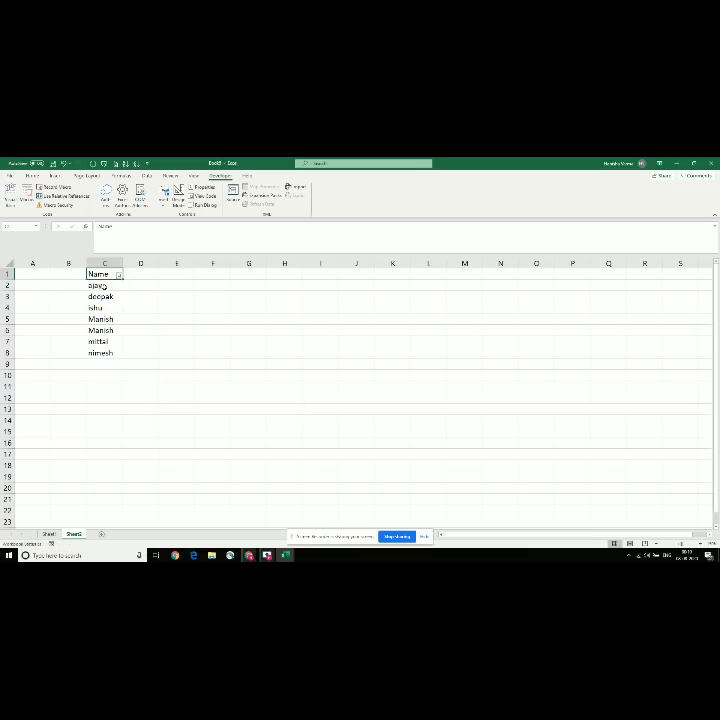
left_click(105, 286)
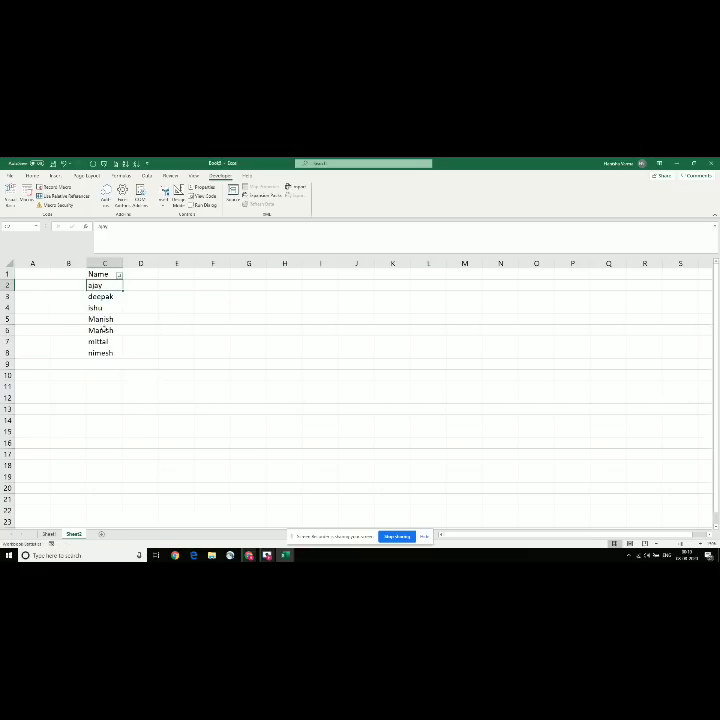
left_click(118, 274)
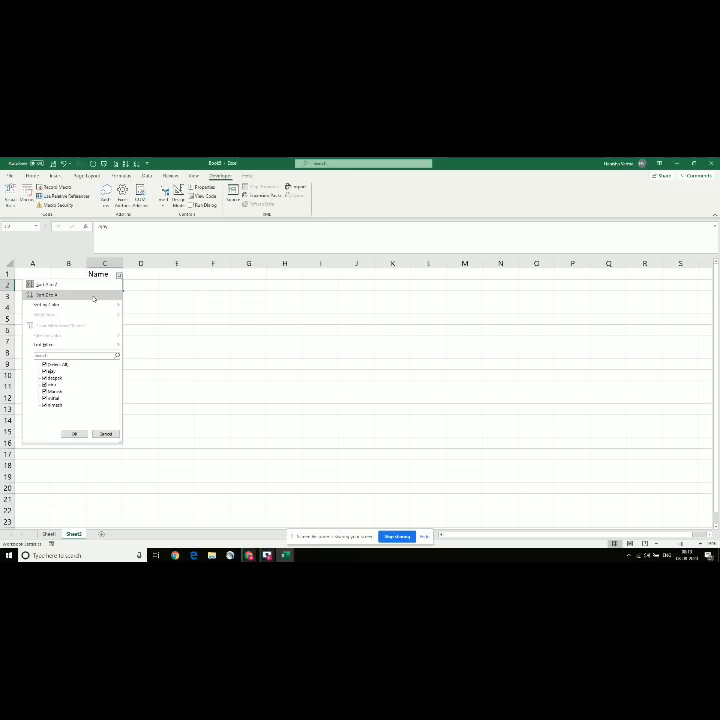
left_click(94, 296)
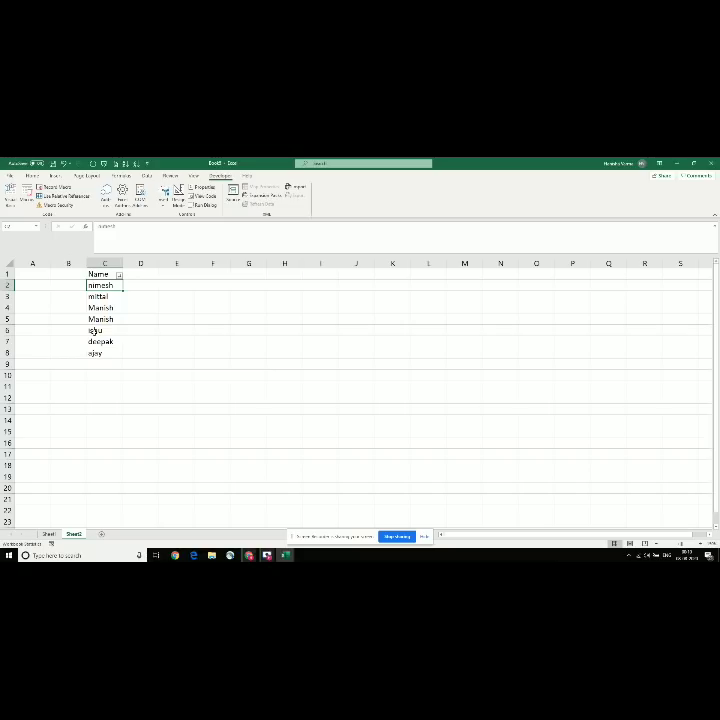
left_click(119, 276)
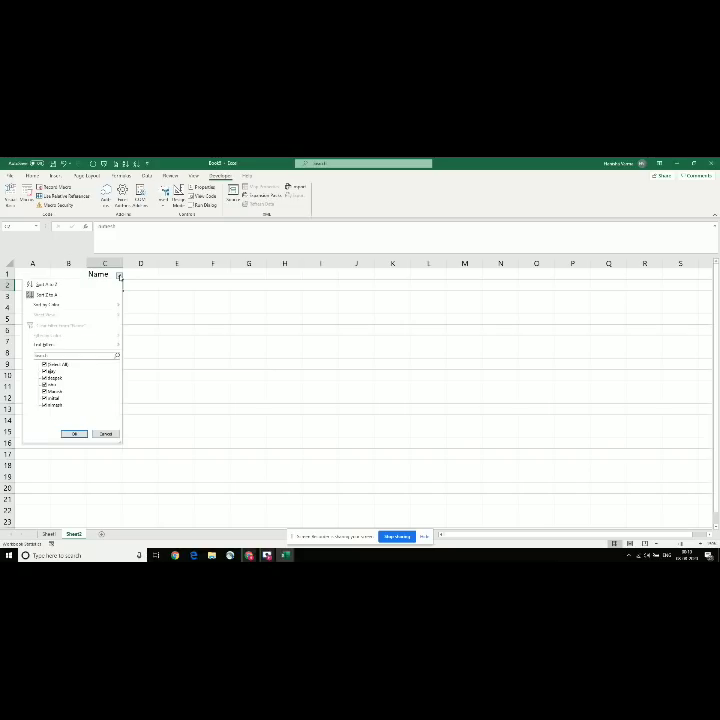
left_click(162, 277)
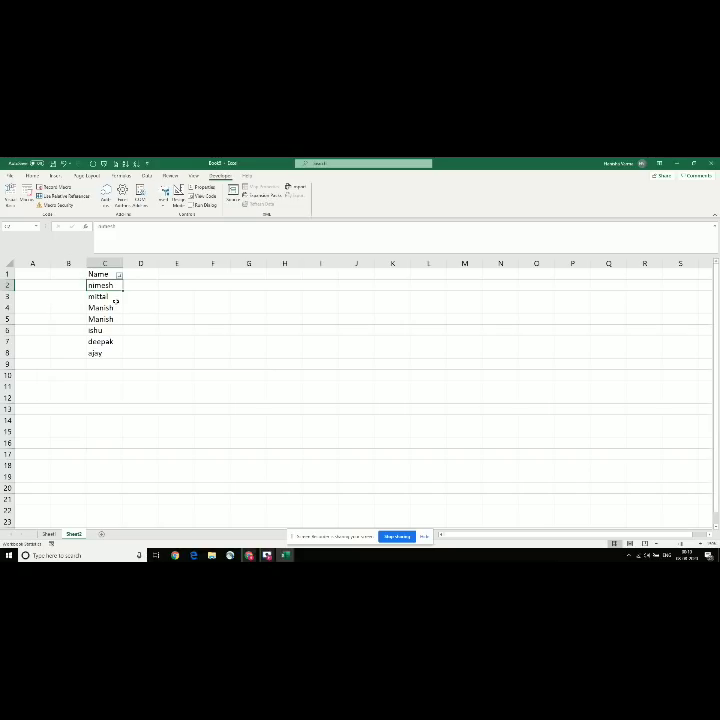
Step: Pick a name from the column's pick-from-list, then turn the Name filter off
key("alt+Down")
key("Down")
key("Down")
key("Down")
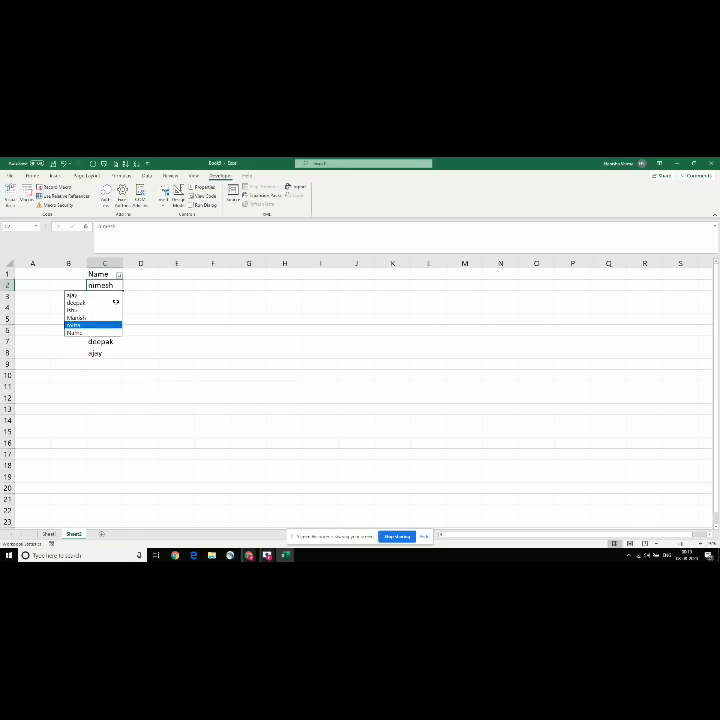
key("Return")
key("Up")
key("Up")
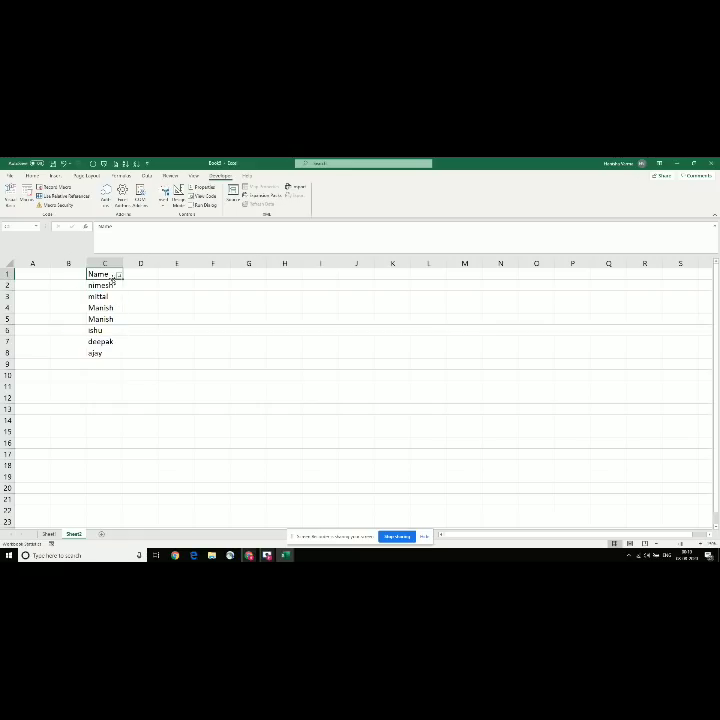
left_click(232, 316)
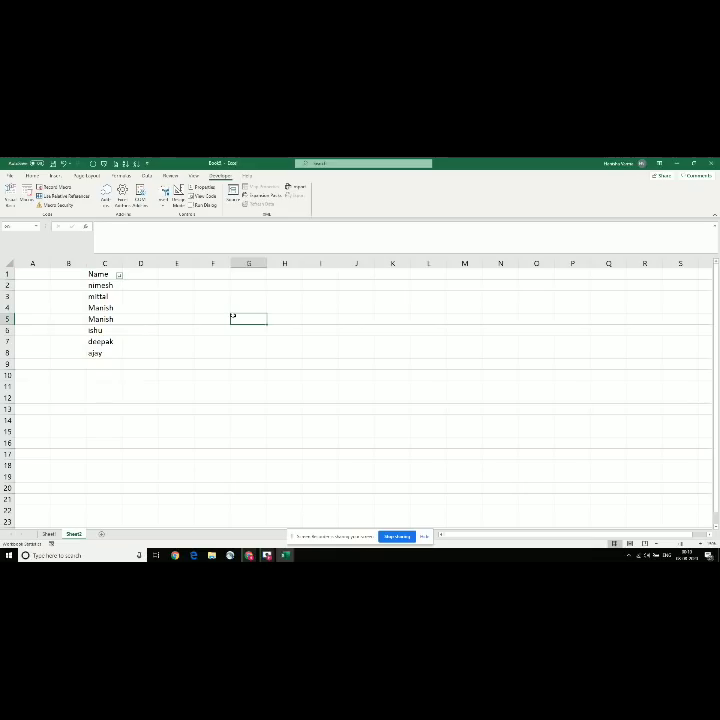
key("ctrl+shift+l")
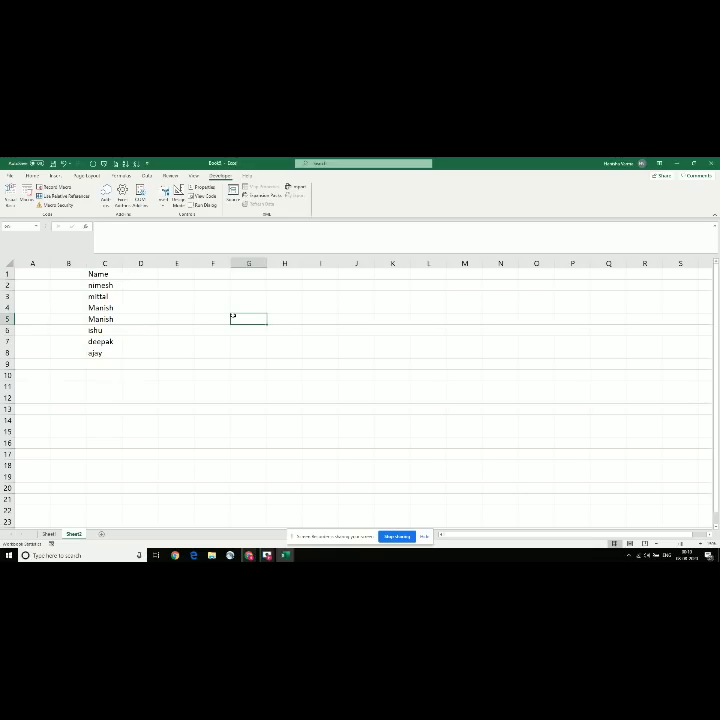
Step: Turn the Name filter back on and note 'Ctrl + shift + l' in E3
left_click(106, 274)
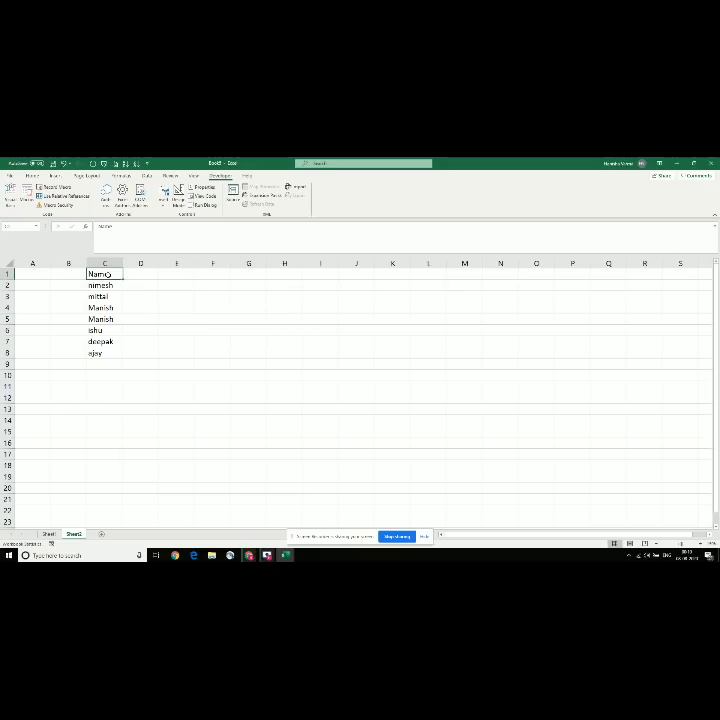
key("ctrl+shift+l")
left_click(182, 298)
type("Ctrl")
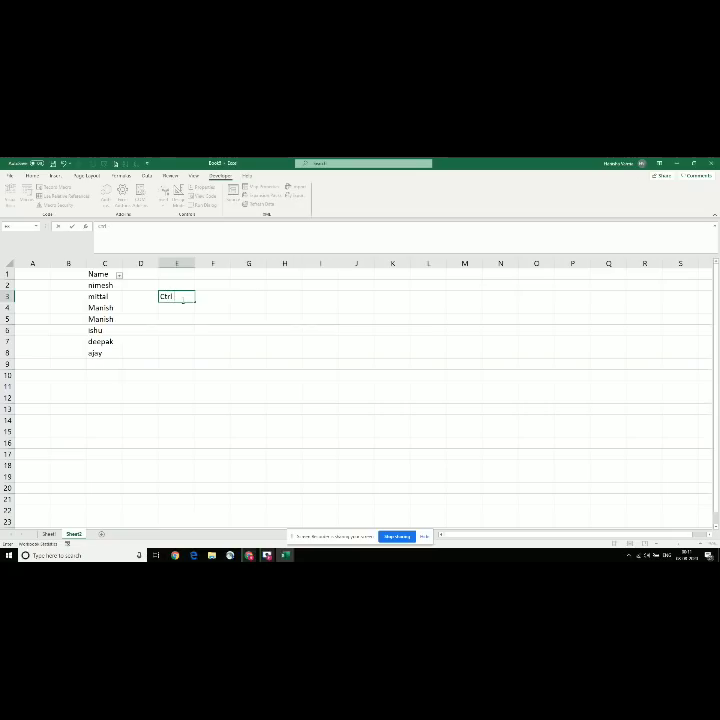
type(" + shift + l")
key("Return")
Step: Check the Name filter options without filtering, then move to C4 and show the Home ribbon
key("Up")
key("Up")
key("Up")
key("Left")
key("Left")
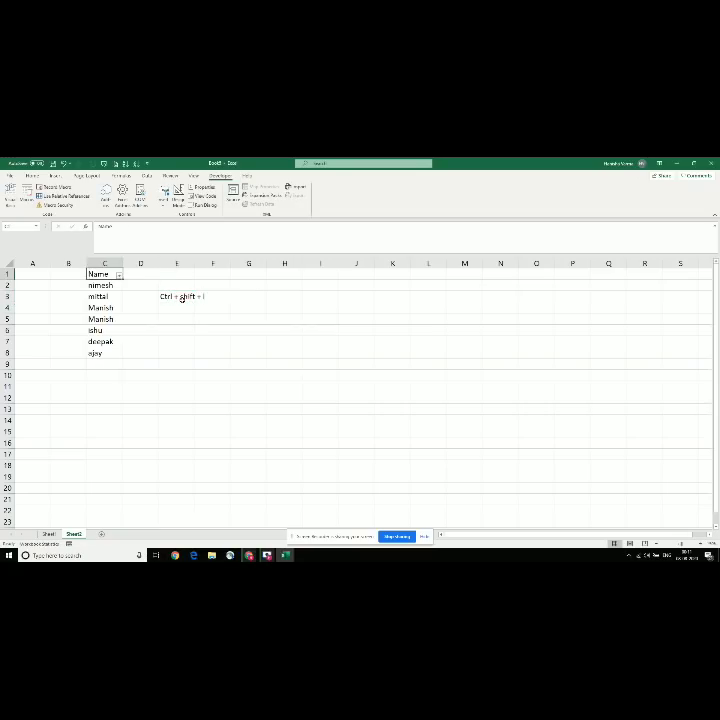
key("alt+Down")
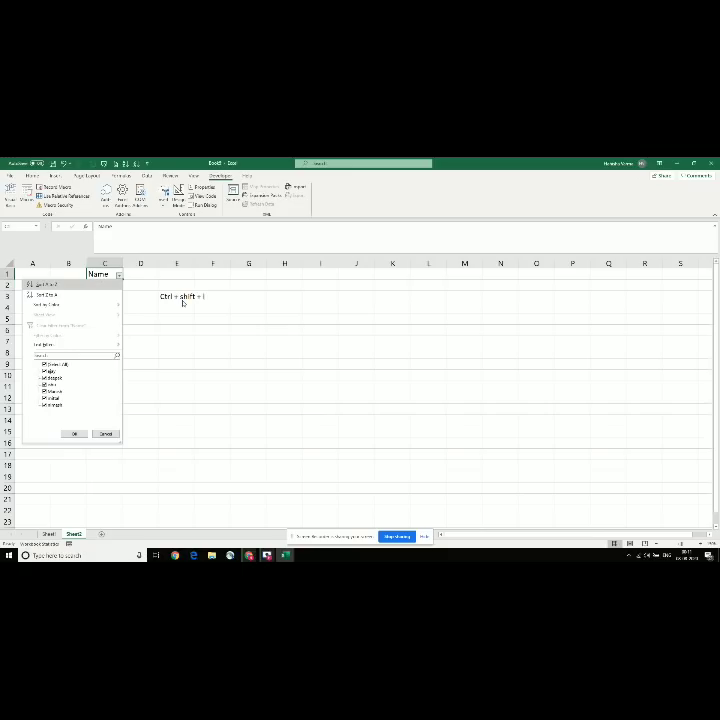
key("Escape")
key("Down")
key("Down")
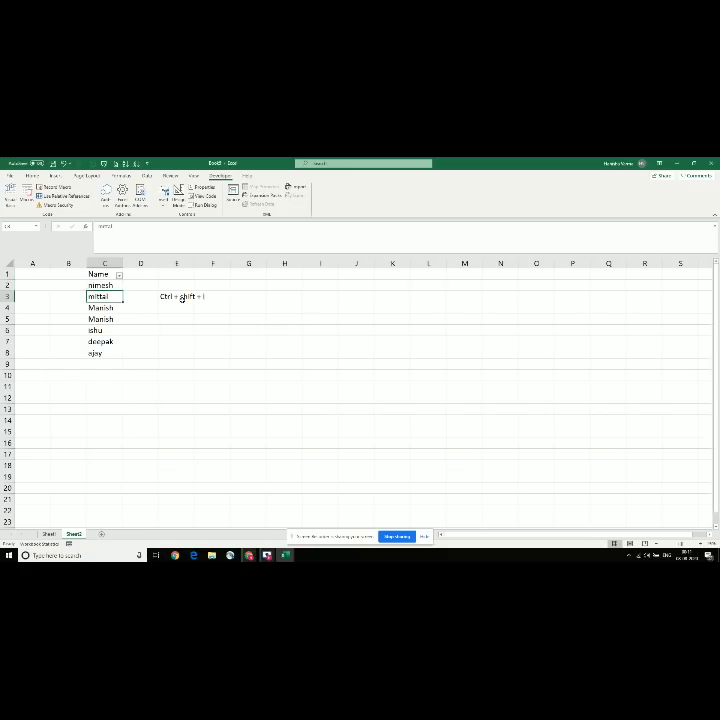
key("Down")
left_click(33, 176)
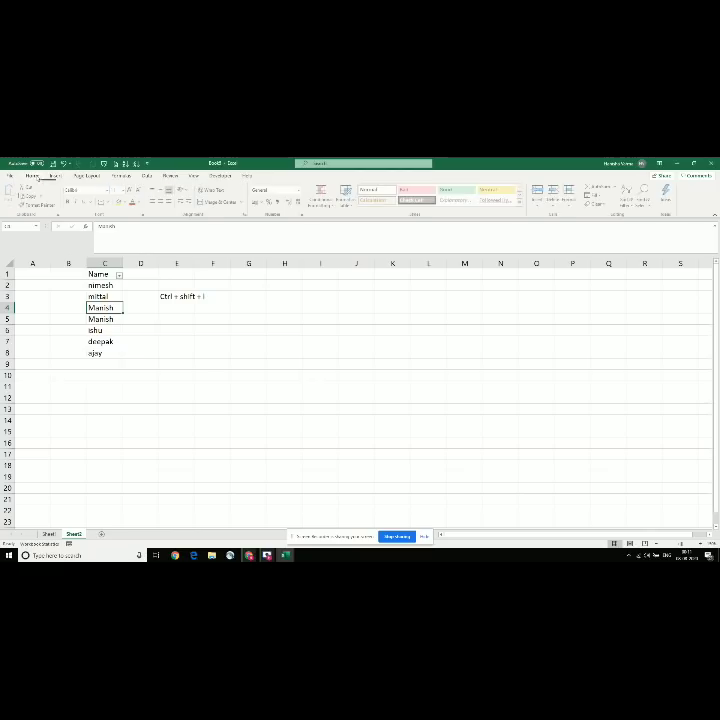
Step: Apply a yellow fill to C4 and red font colour to C5
left_click(120, 202)
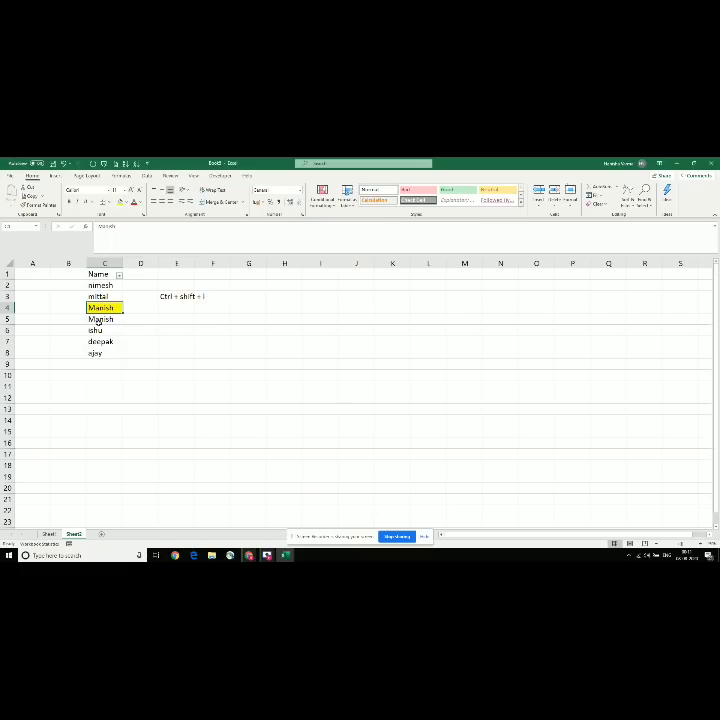
left_click(97, 321)
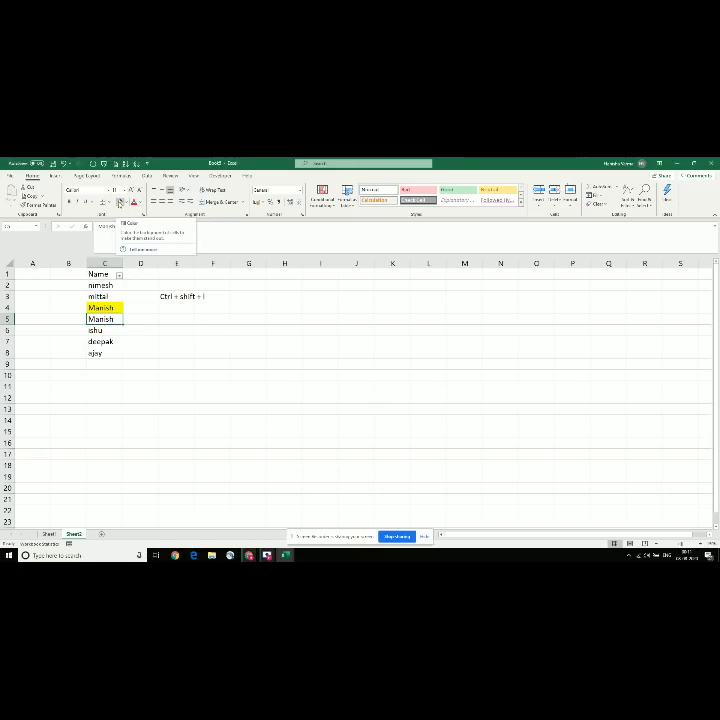
left_click(134, 201)
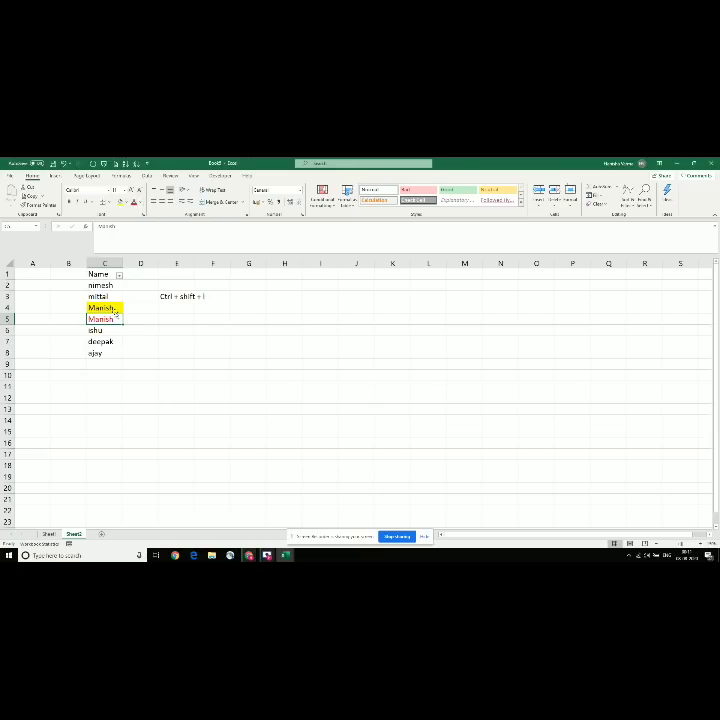
left_click(118, 284)
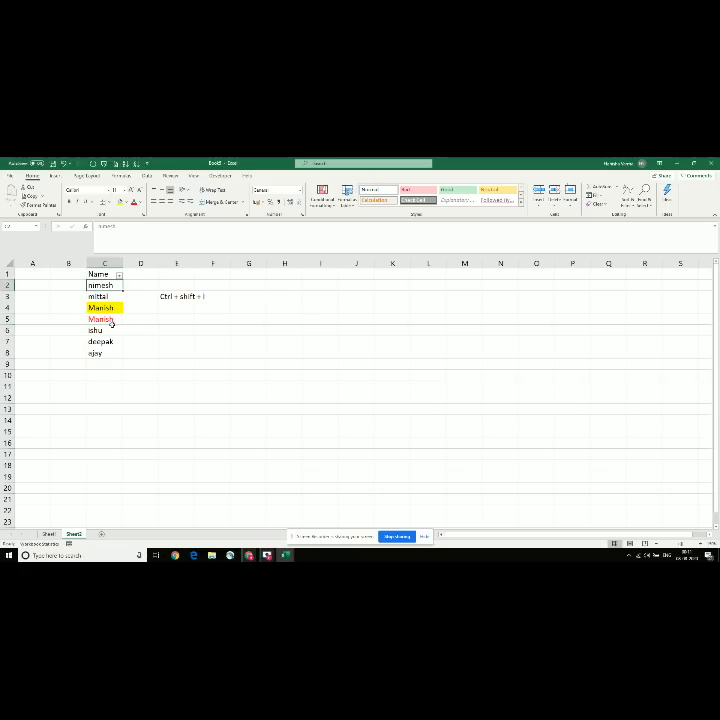
Step: Filter the Name column by yellow cell colour
left_click(119, 275)
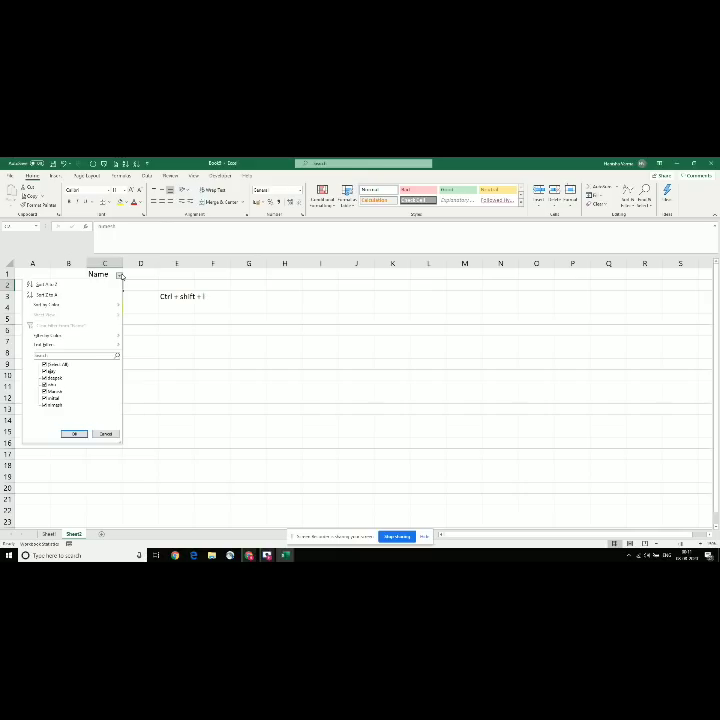
mouse_move(77, 336)
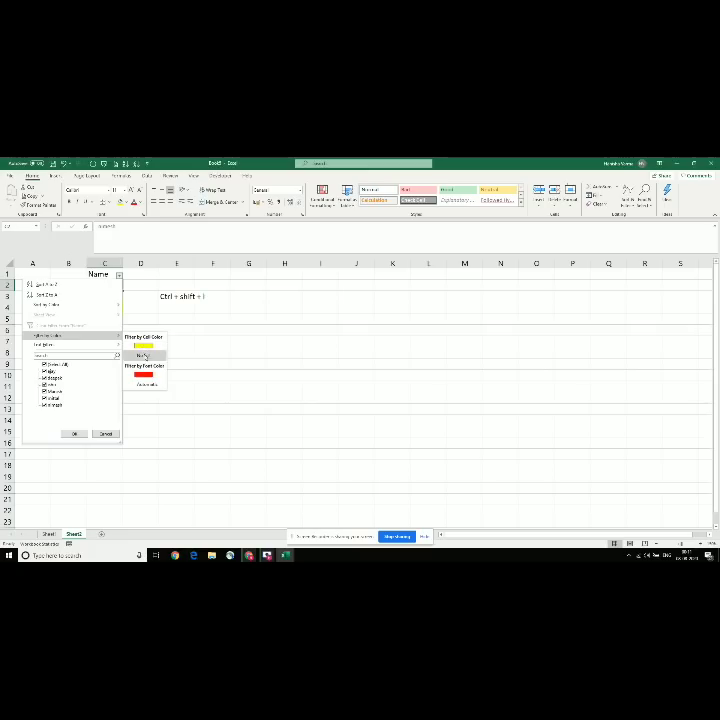
left_click(144, 347)
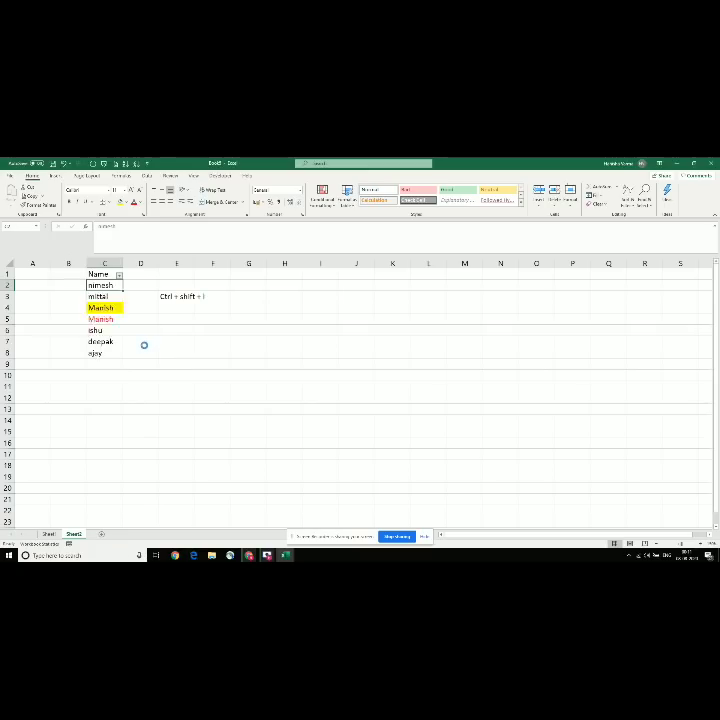
left_click(98, 274)
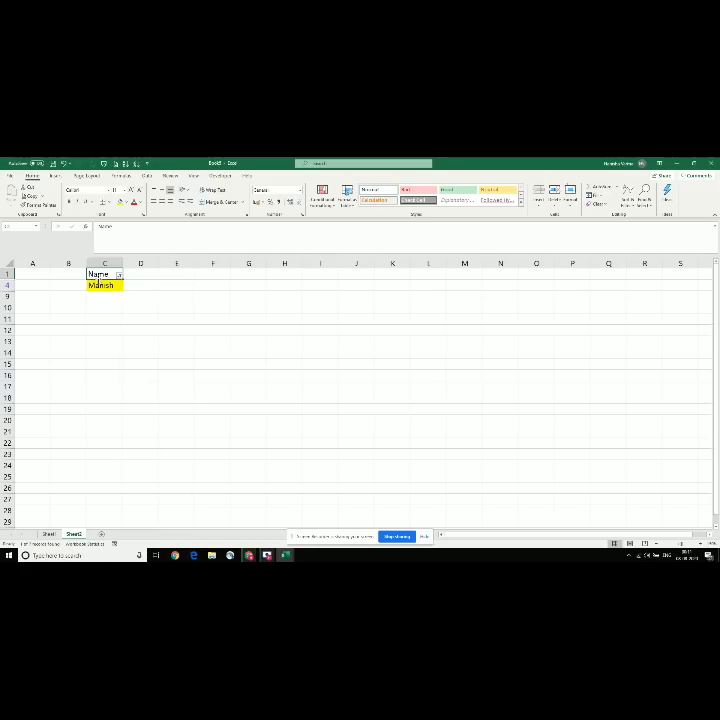
Step: Filter the Name column to red font colour only, then review the filter choices
left_click(119, 274)
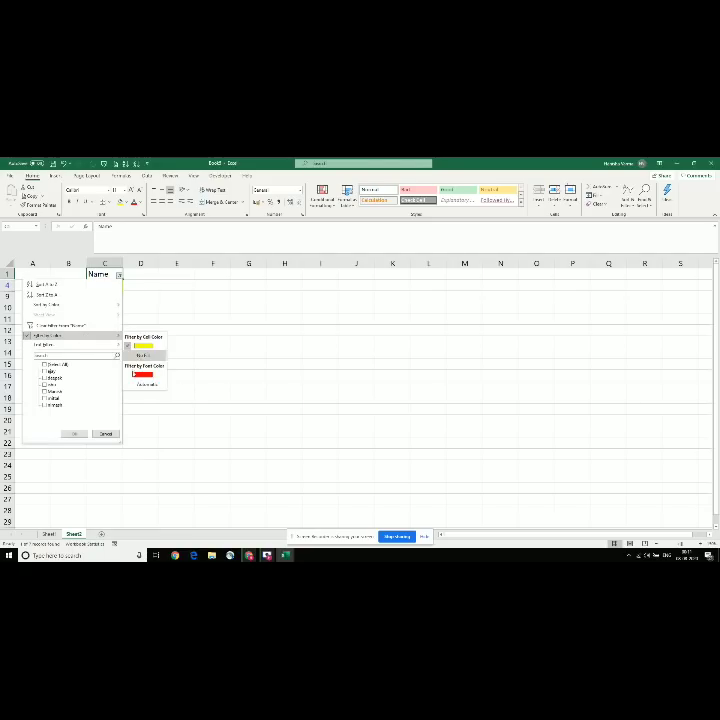
left_click(140, 376)
left_click(101, 294)
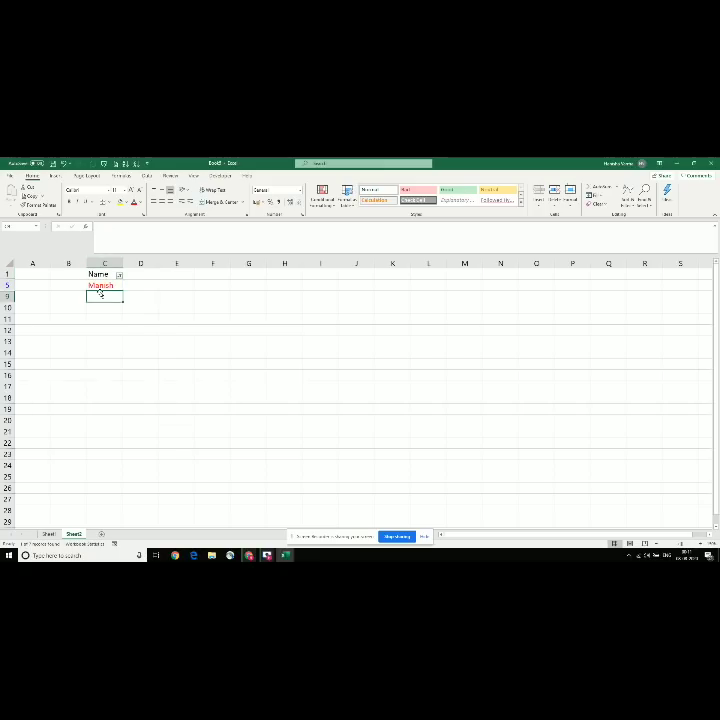
left_click(118, 275)
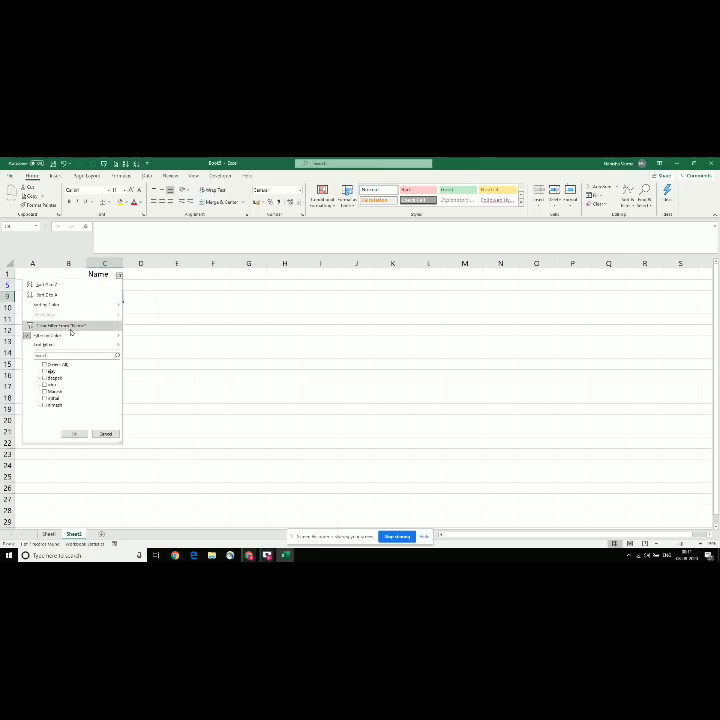
mouse_move(63, 341)
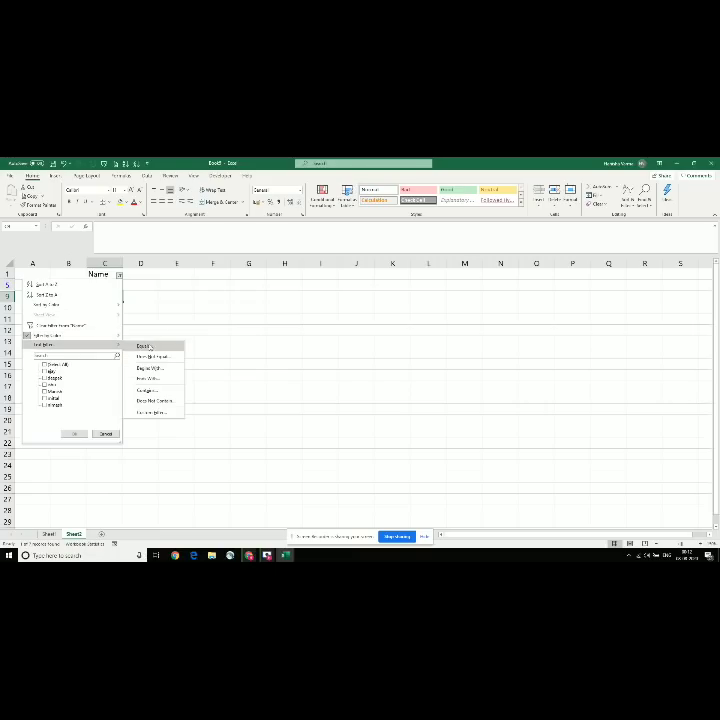
left_click(252, 315)
left_click(119, 277)
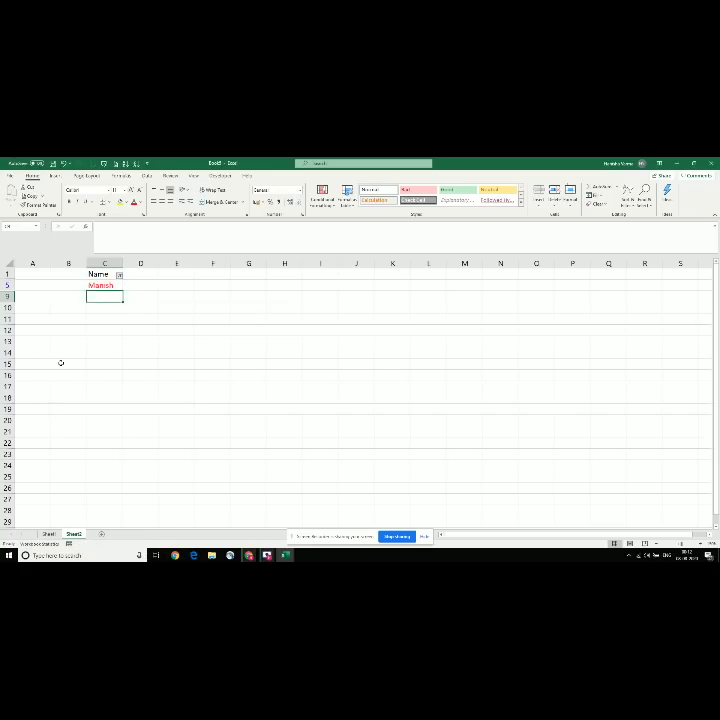
Step: Delete the shortcut note in E3 and add a 'sales' header in D1
key("Up")
key("Up")
key("Up")
key("Up")
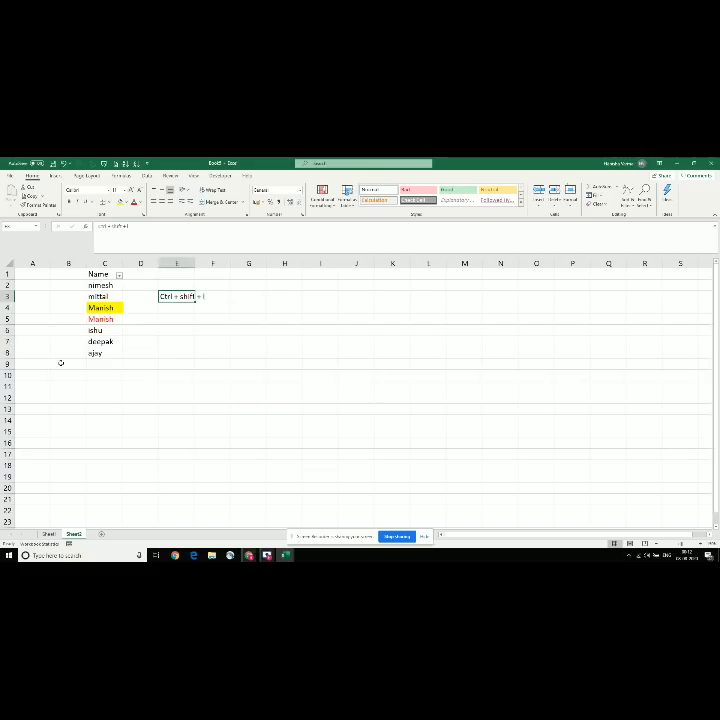
key("Delete")
key("Up")
key("Left")
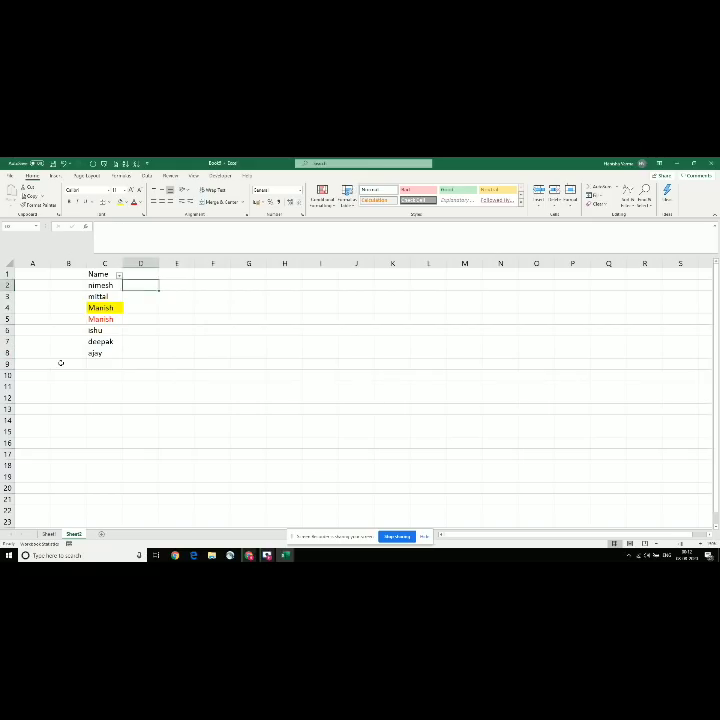
key("Up")
key("Down")
key("Up")
type("sales")
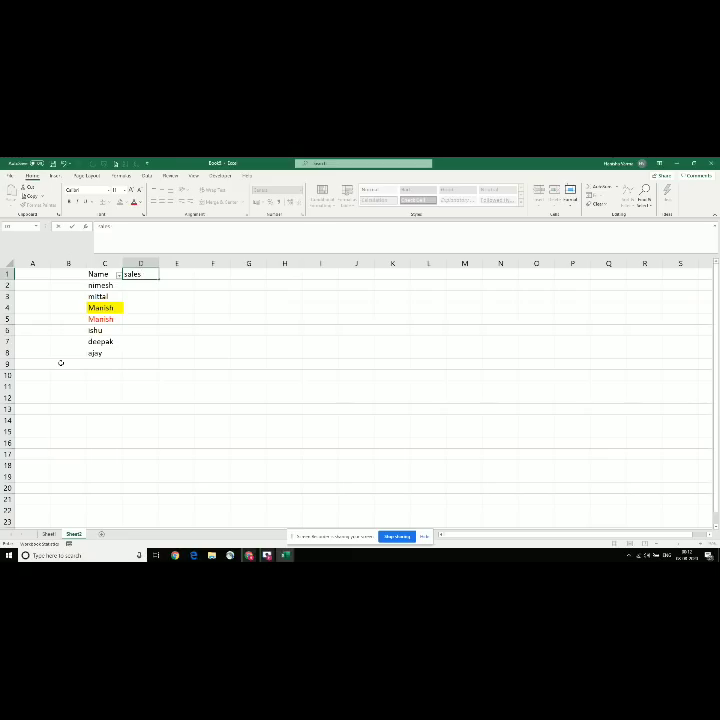
key("Return")
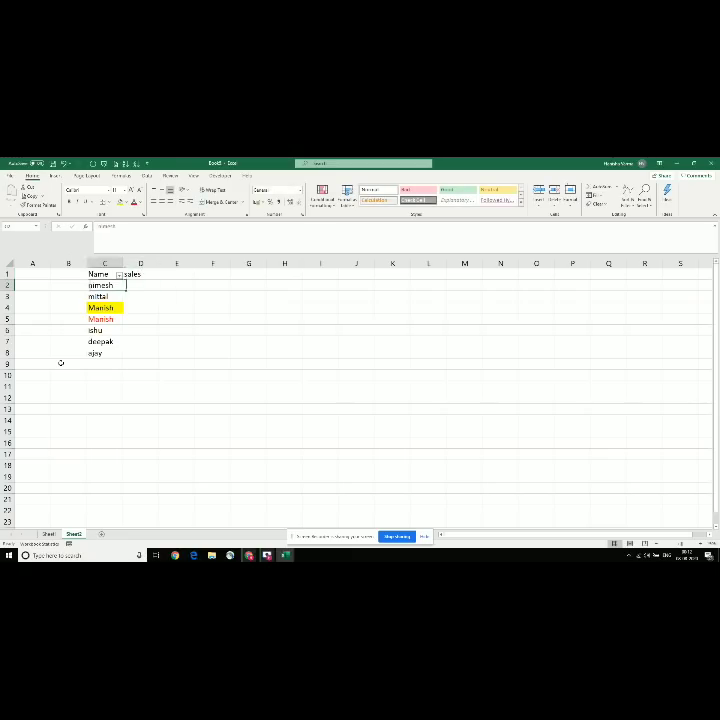
Step: Enter sales values 100, 50, 30, 20, 200, 200 and 100 down column D
type("100")
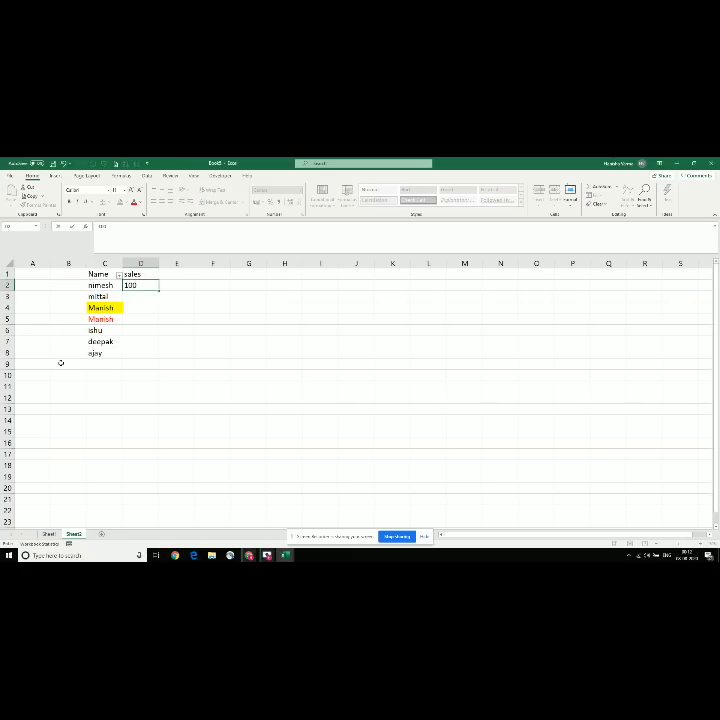
key("Return")
type("50")
key("Return")
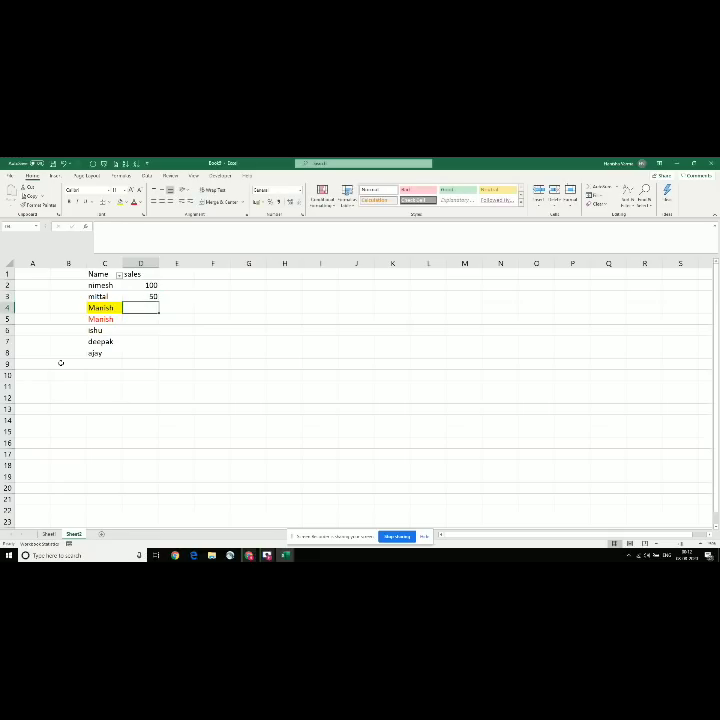
type("30")
key("Return")
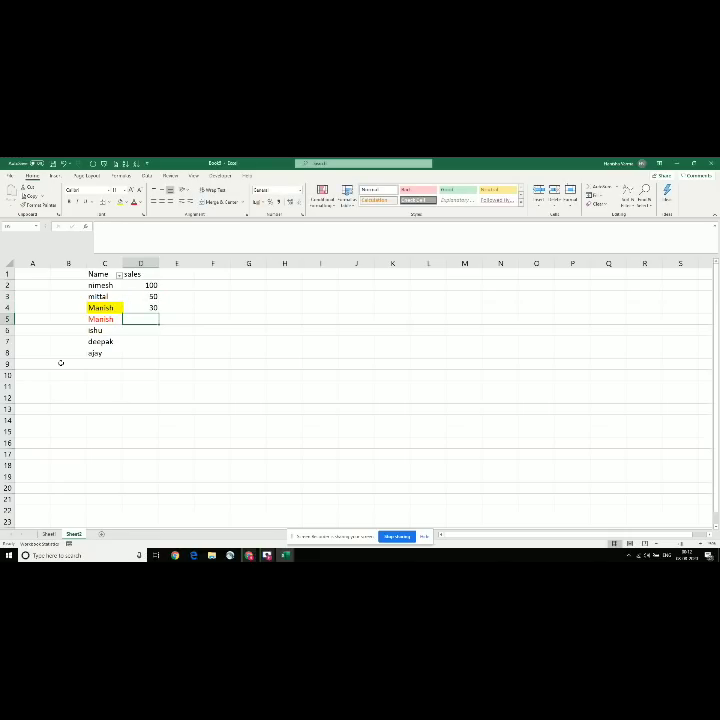
type("20")
key("Return")
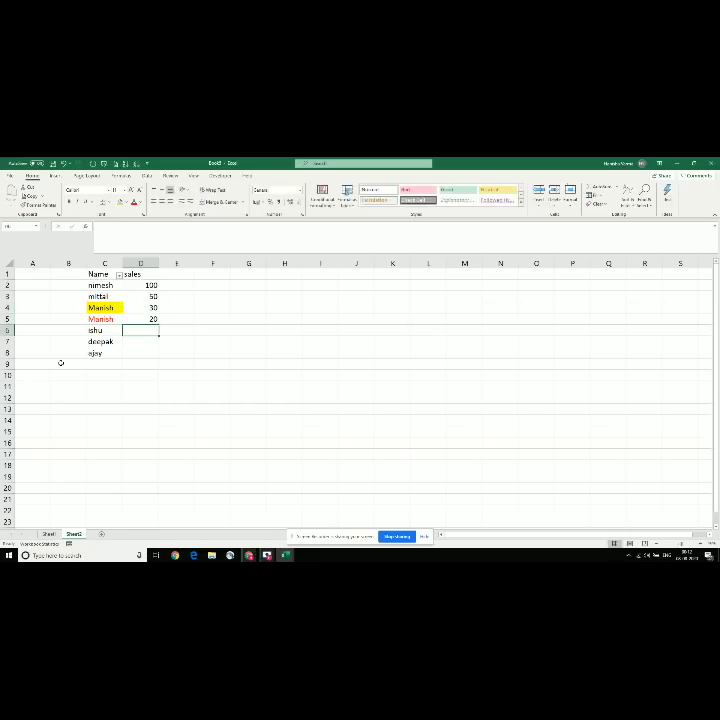
type("200")
key("Return")
type("200")
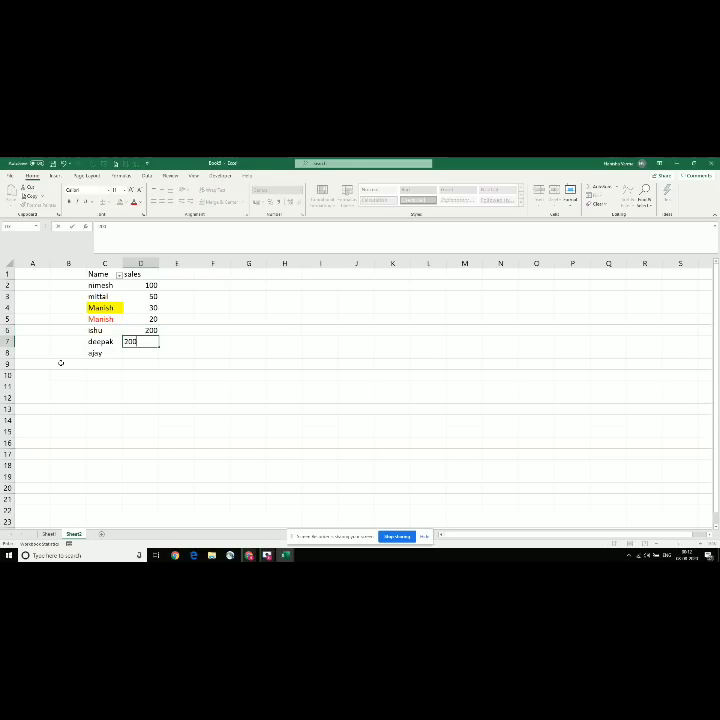
key("Return")
type("100")
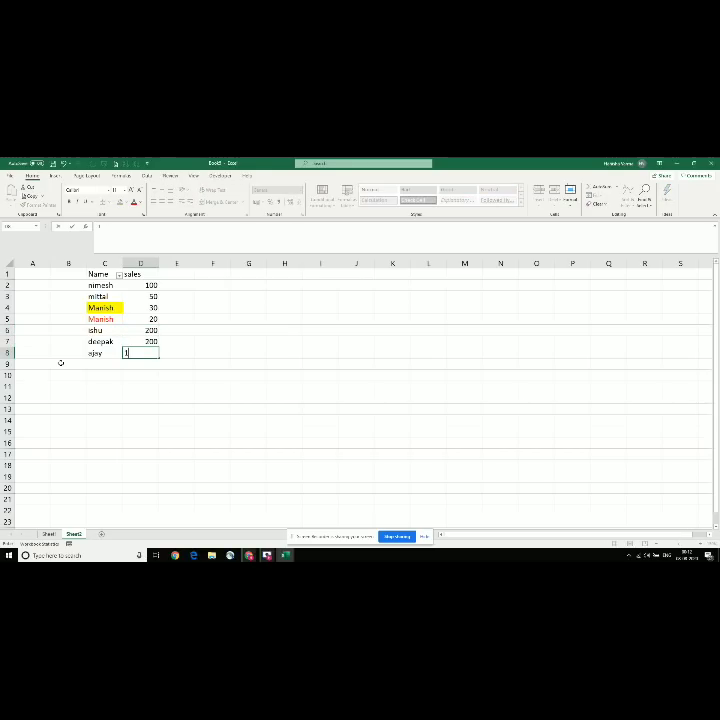
key("Return")
Step: Move between the Name and sales headers and values to review the table
key("Up")
key("ctrl+Up")
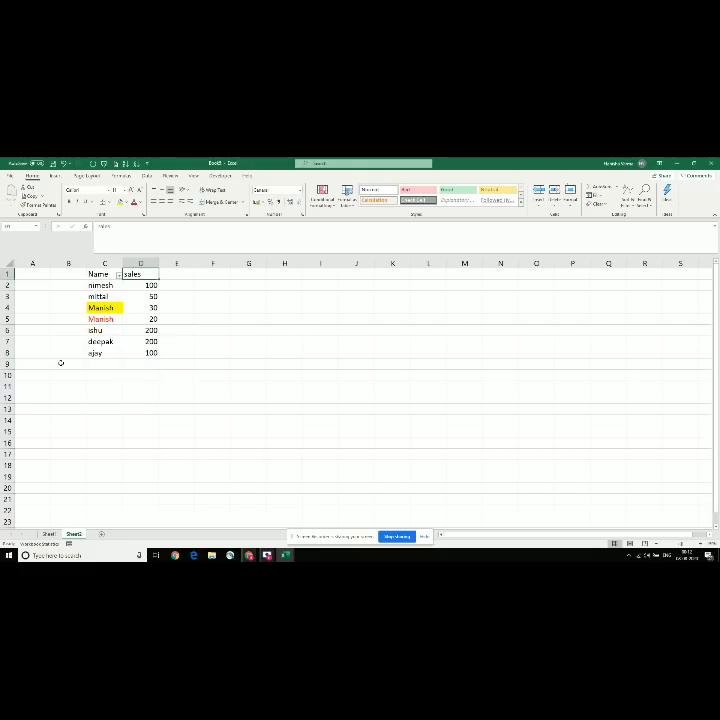
key("Left")
key("Down")
key("Down")
key("Down")
key("Down")
key("Down")
key("Down")
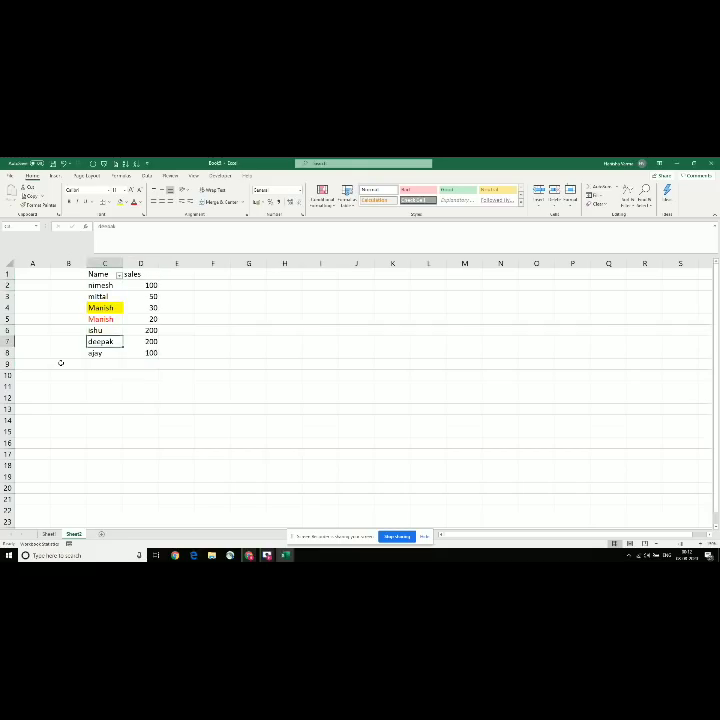
key("ctrl+Up")
key("Right")
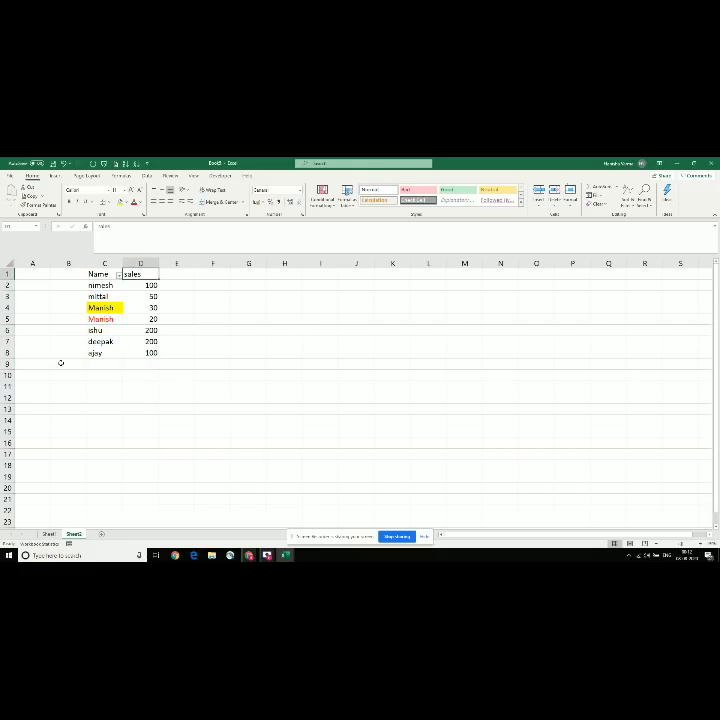
key("Down")
key("Down")
key("Down")
key("Down")
key("Down")
key("Down")
key("ctrl+Up")
Step: Turn on filtering and keep only sales greater than the threshold, leaving 100 and 200
key("ctrl+shift+l")
left_click(155, 275)
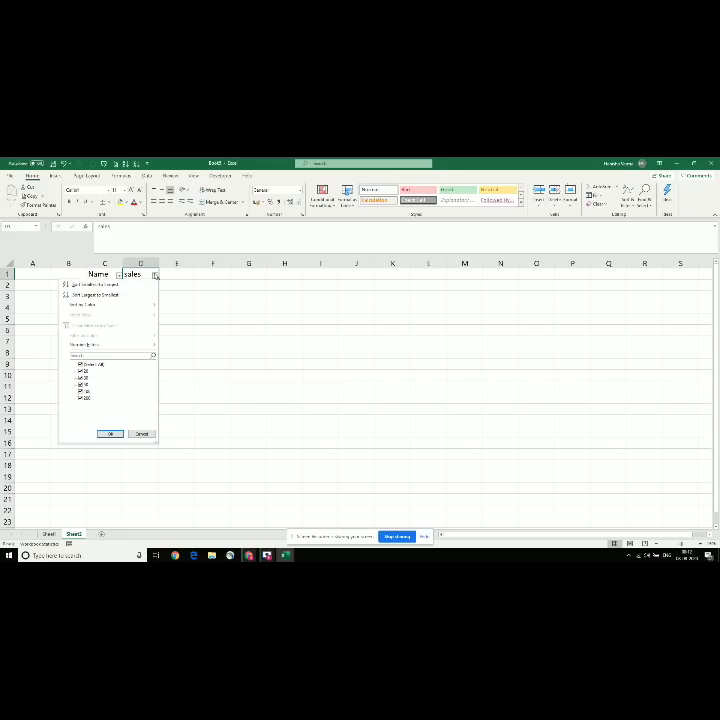
mouse_move(137, 346)
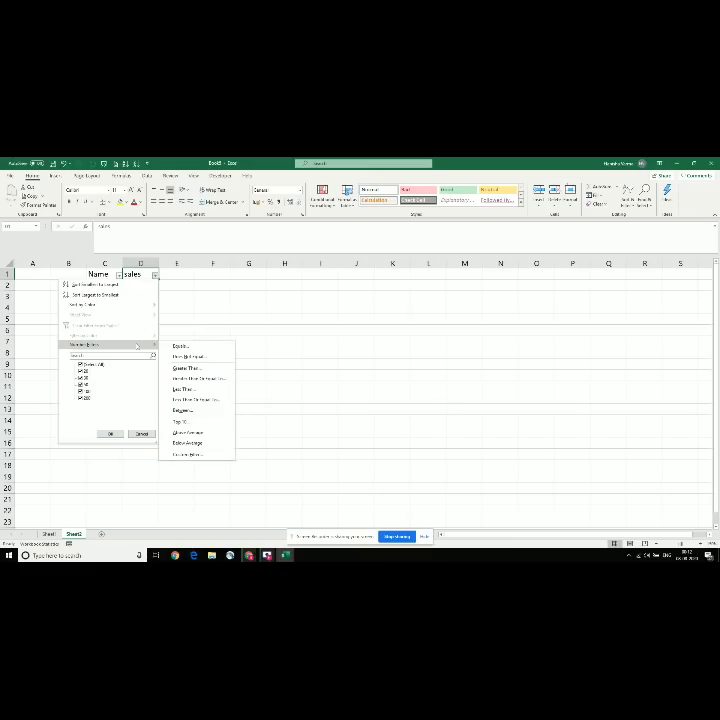
left_click(186, 368)
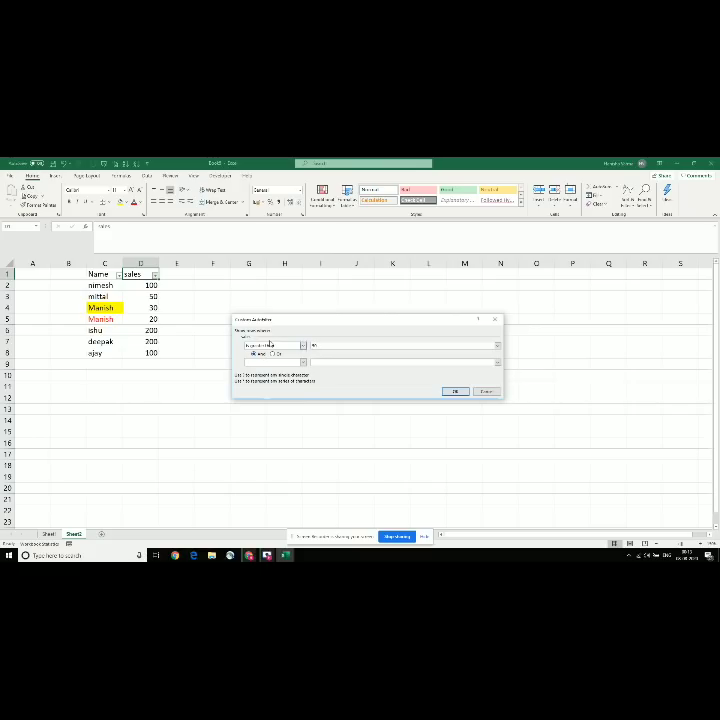
left_click(455, 391)
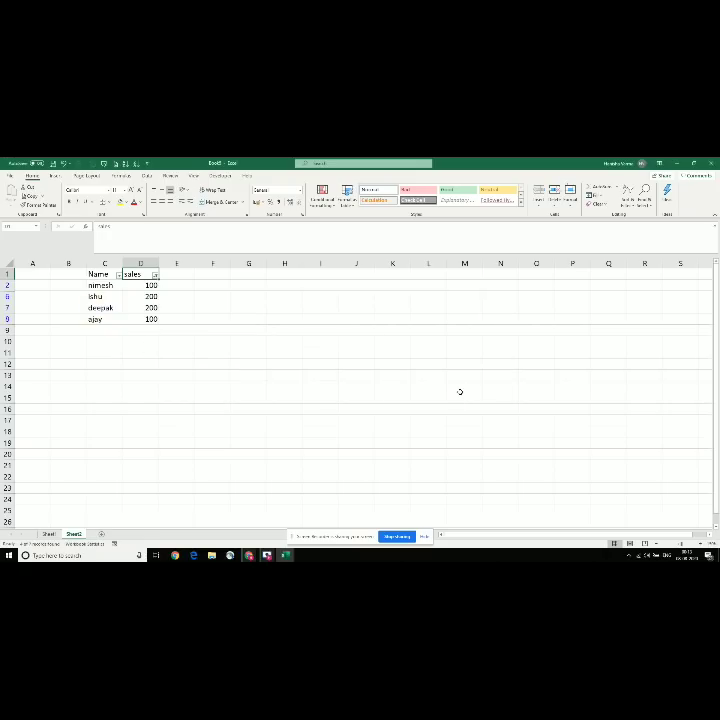
Step: Switch the sales column to a less-than number filter
left_click(155, 275)
mouse_move(112, 345)
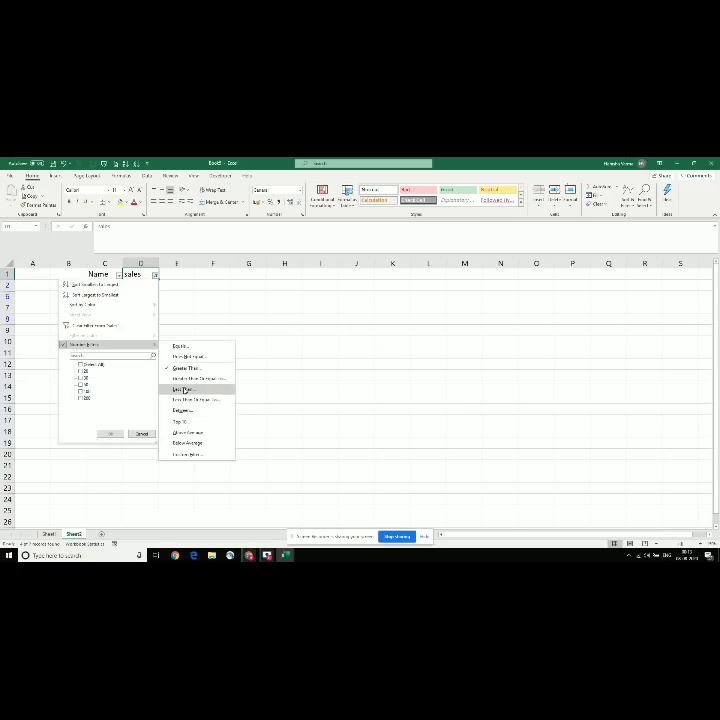
left_click(184, 390)
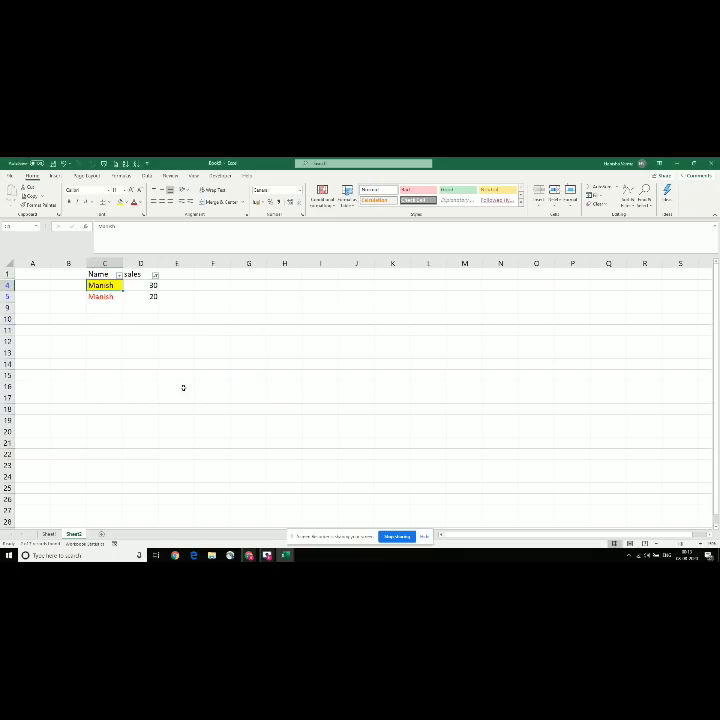
key("Down")
key("Up")
key("Up")
Step: Turn filtering off so all seven name and sales rows show again
key("ctrl+shift+l")
key("Down")
key("ctrl+Down")
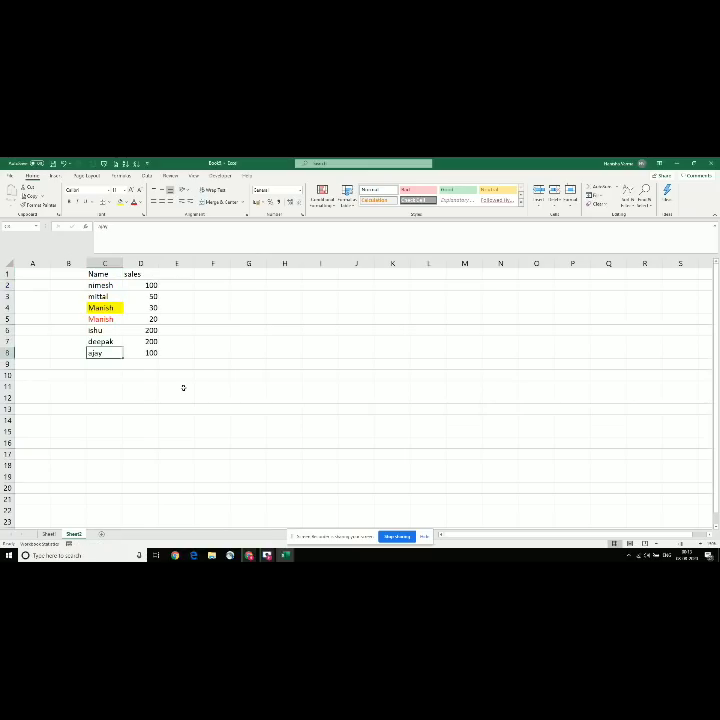
key("ctrl+Up")
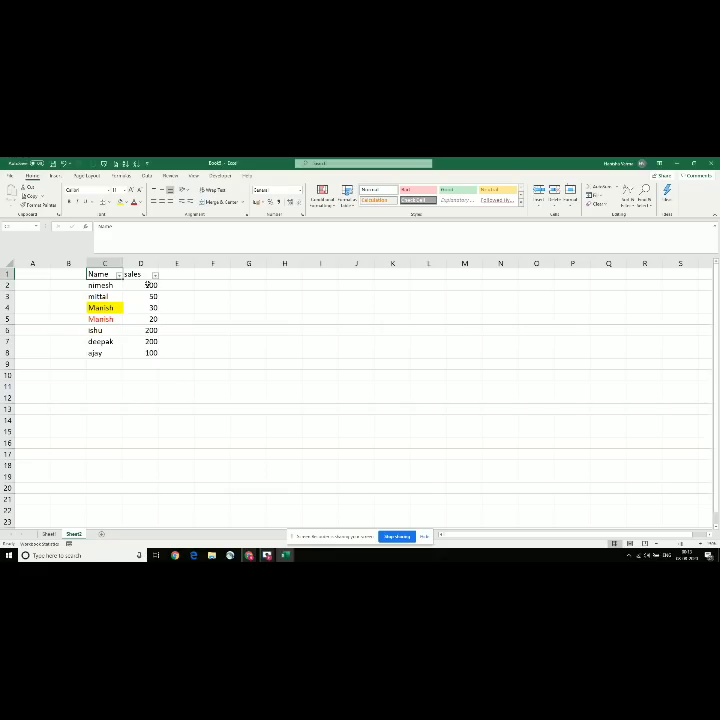
Step: Re-enable filtering and apply a Top 10 number filter to the sales column
key("ctrl+shift+l")
left_click(155, 276)
mouse_move(131, 345)
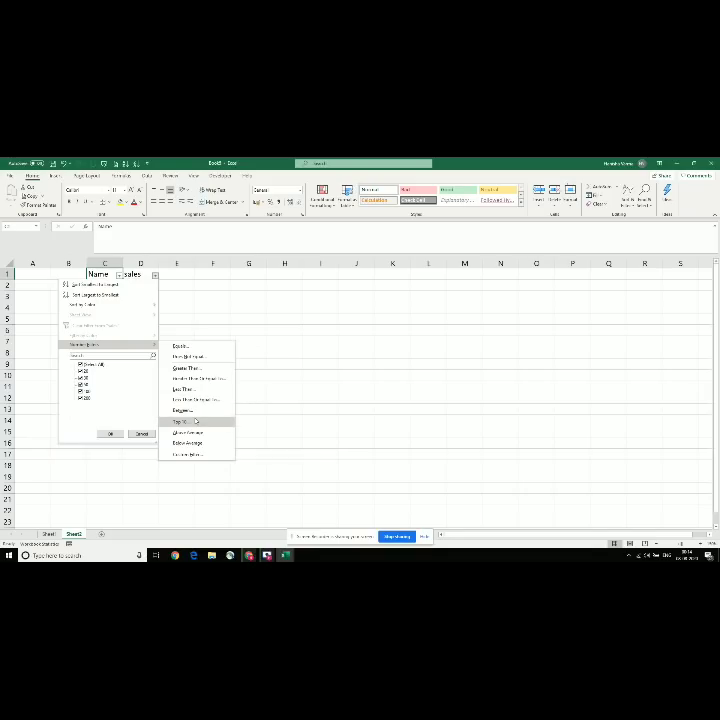
left_click(196, 422)
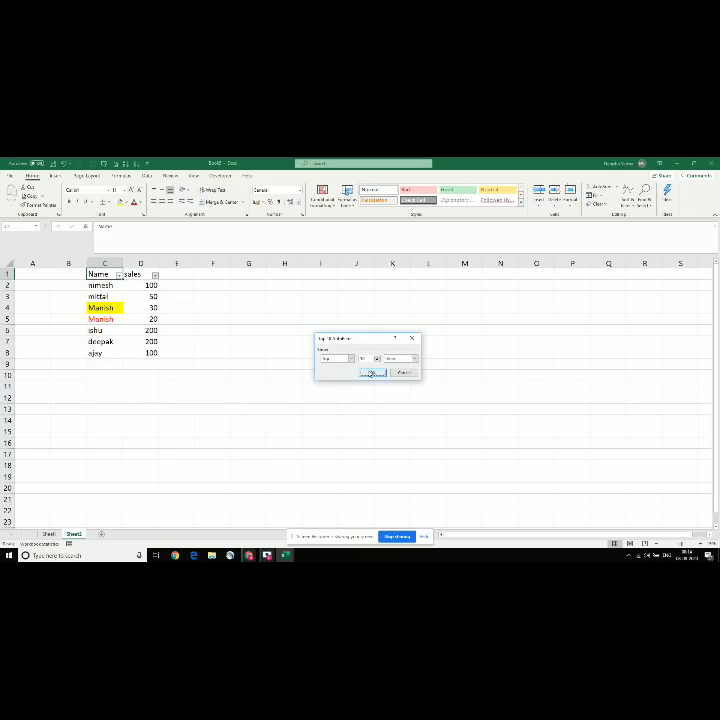
left_click(370, 372)
left_click(146, 296)
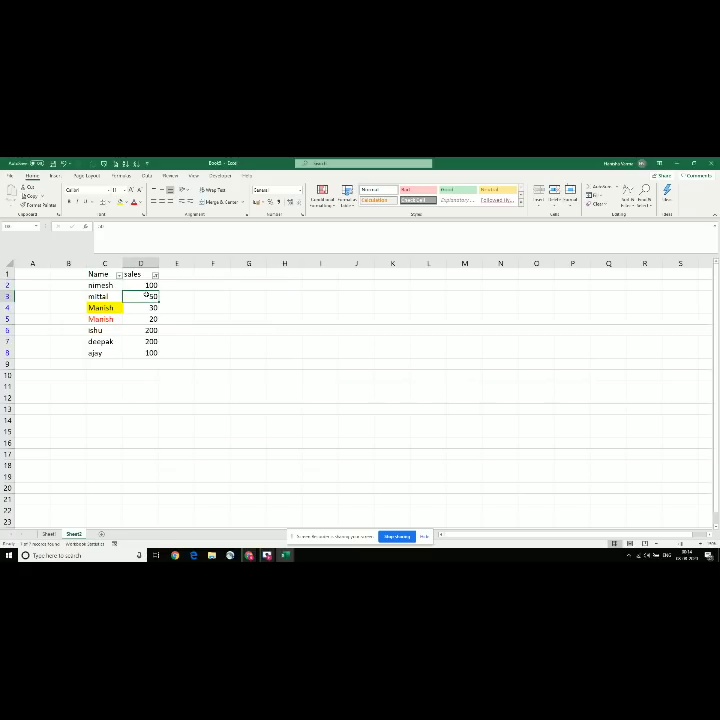
left_click(144, 275)
key("ctrl+shift+l")
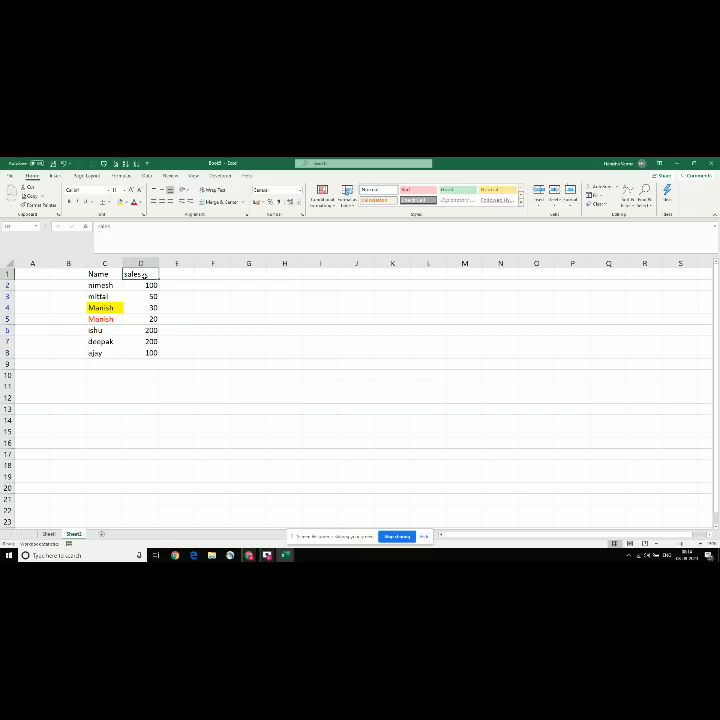
key("ctrl+shift+l")
left_click(154, 275)
mouse_move(78, 345)
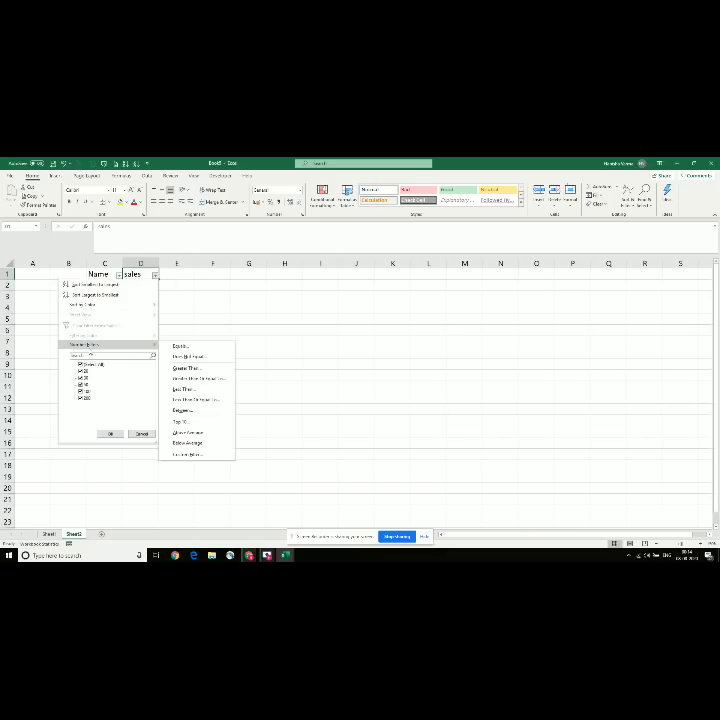
left_click(185, 455)
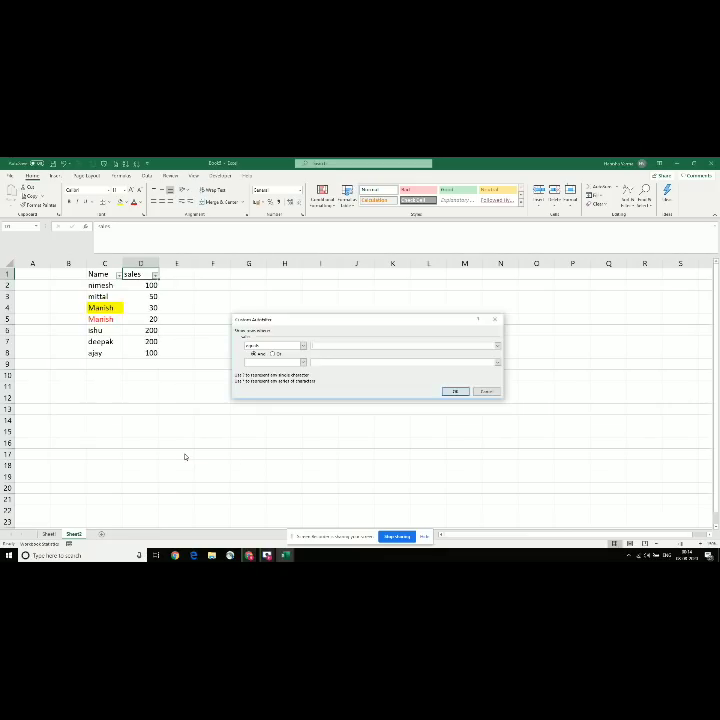
left_click(303, 362)
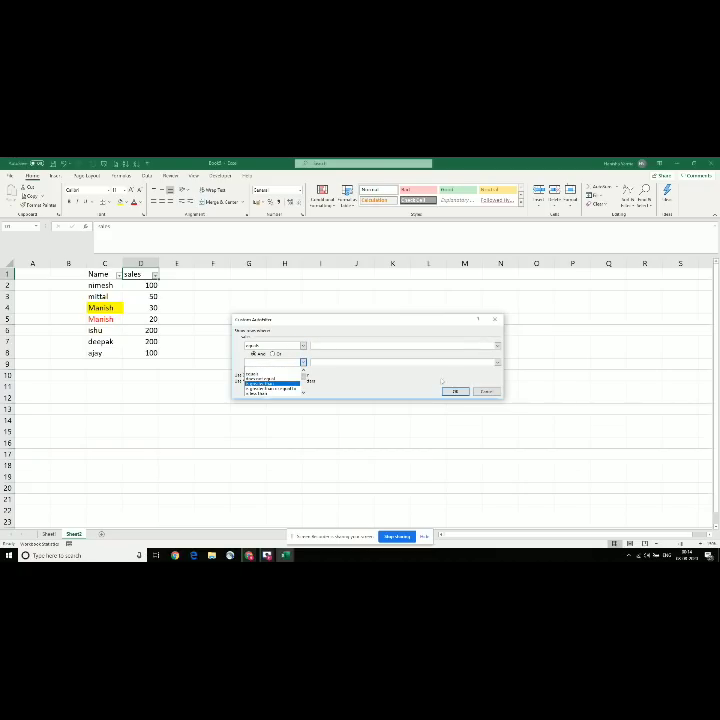
left_click(486, 391)
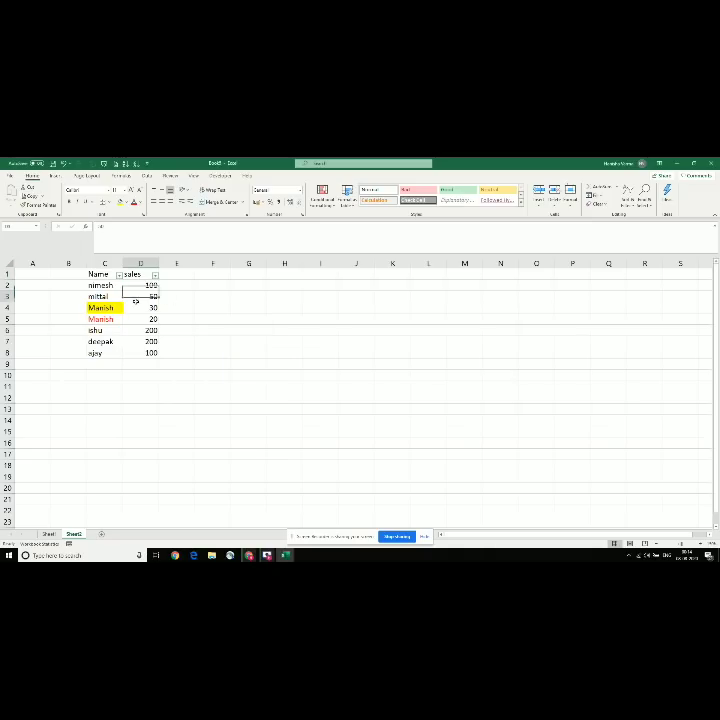
key("alt+Tab")
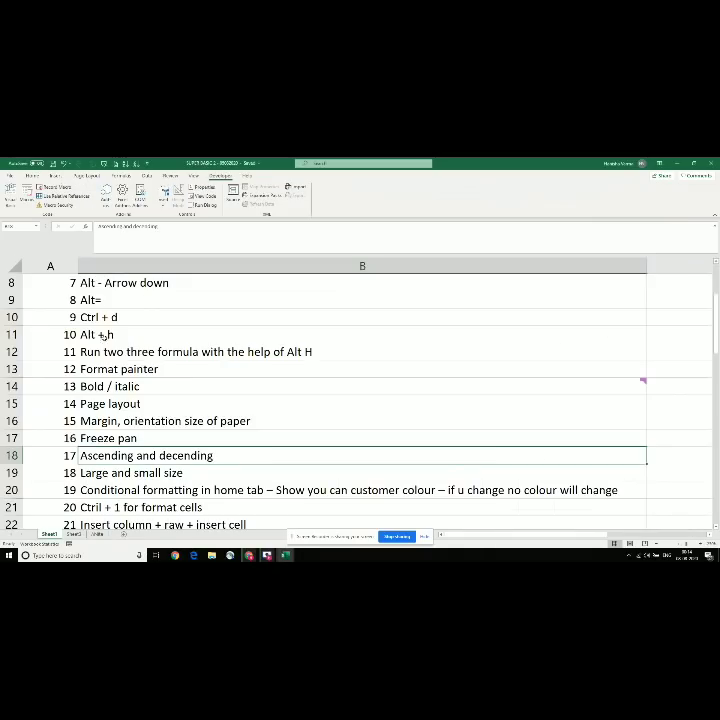
left_click(146, 473)
key("alt+Tab")
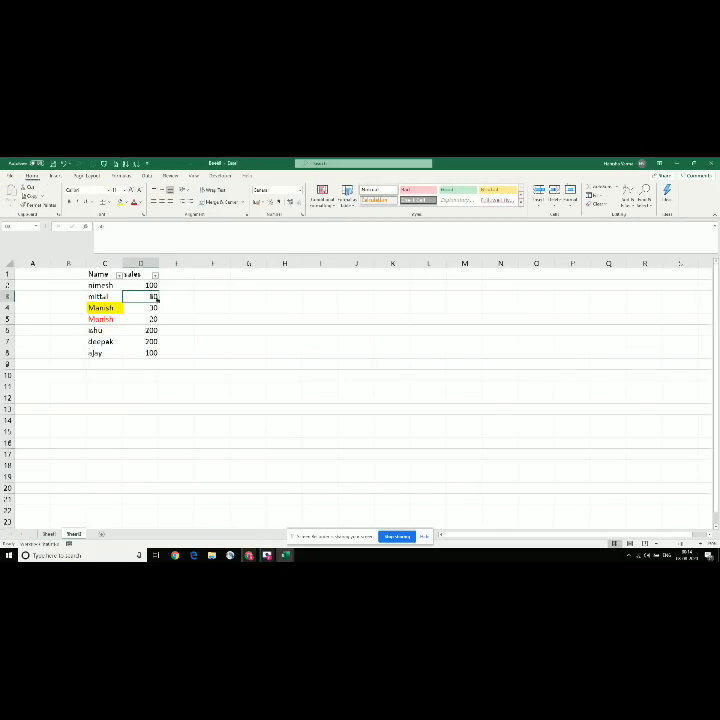
Step: Sort the list by name from Z to A
left_click(155, 275)
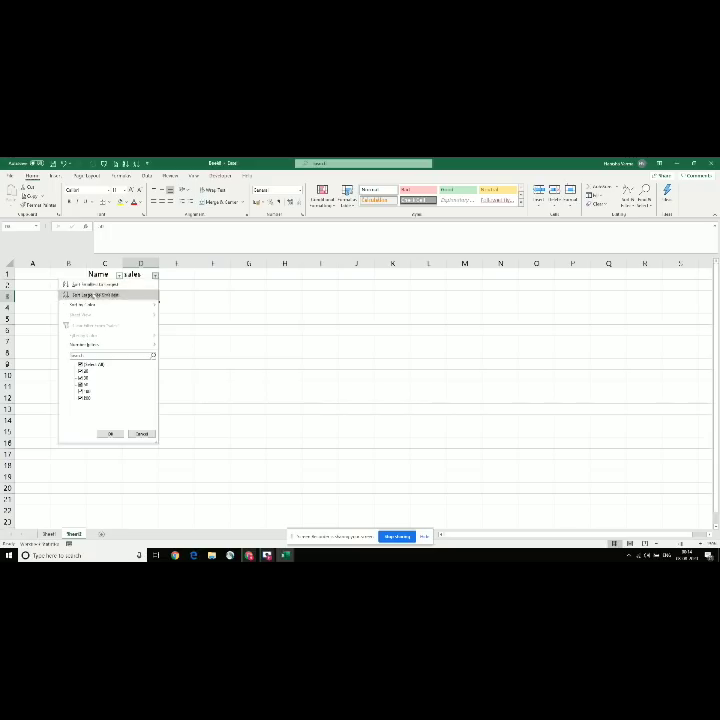
left_click(118, 276)
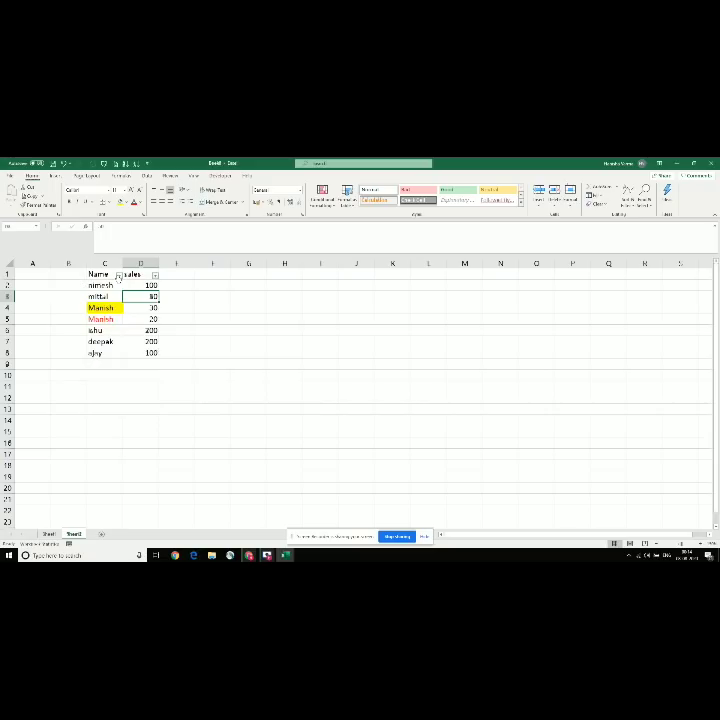
left_click(118, 276)
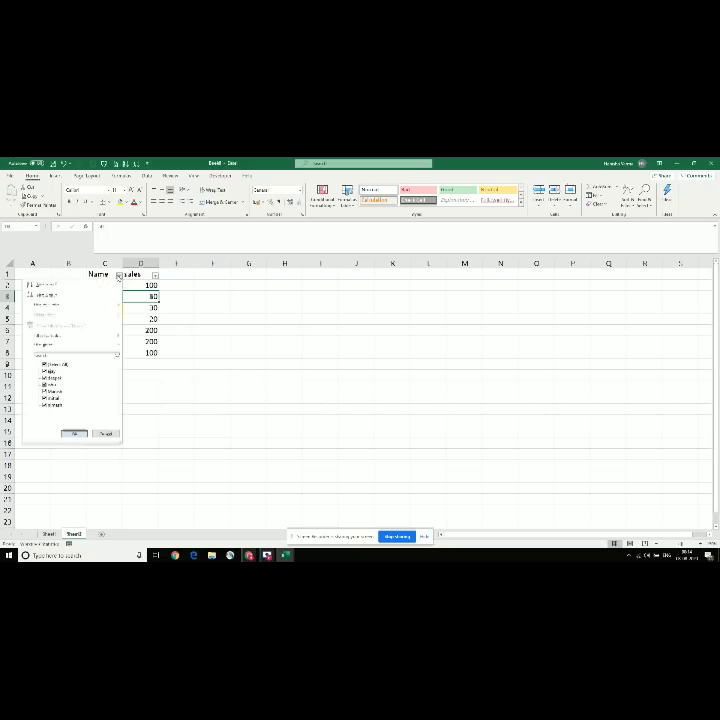
left_click(45, 295)
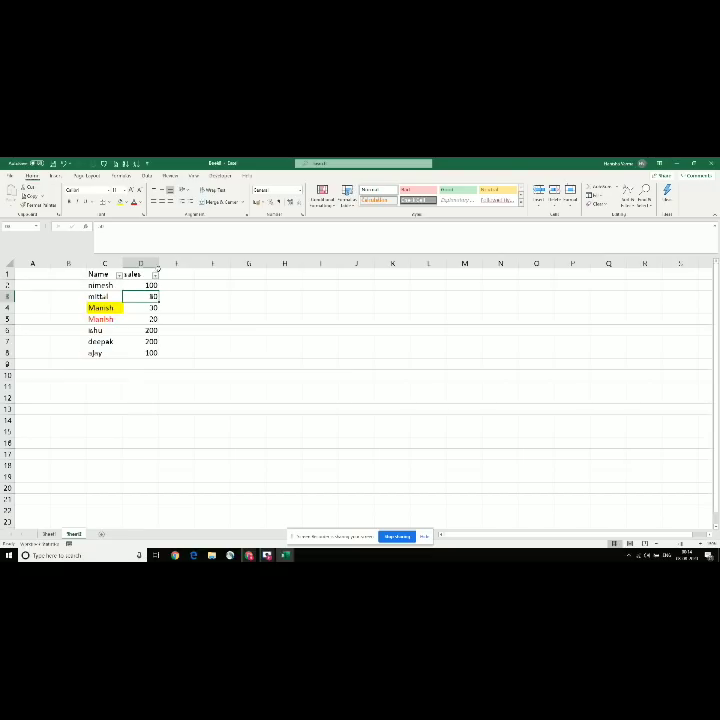
Step: Sort by sales from smallest to largest, then from largest to smallest
left_click(155, 275)
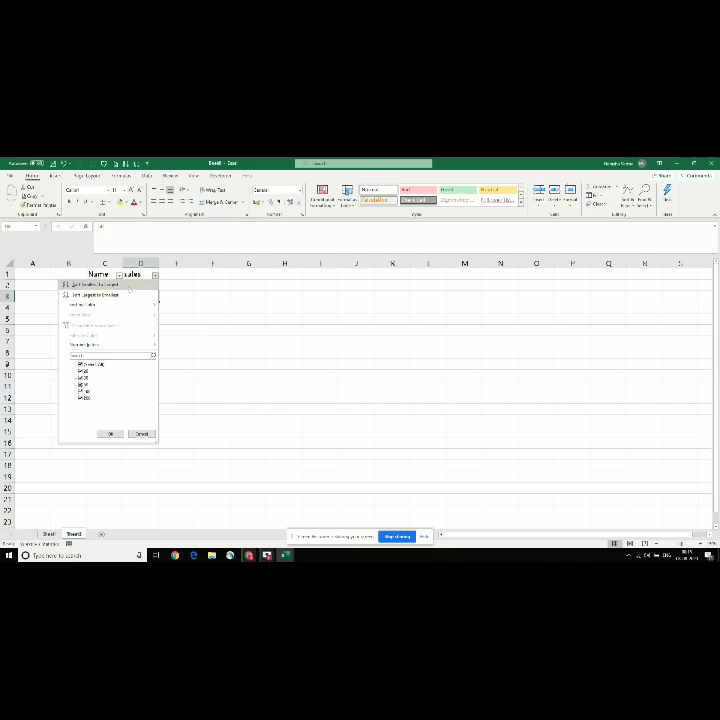
left_click(129, 286)
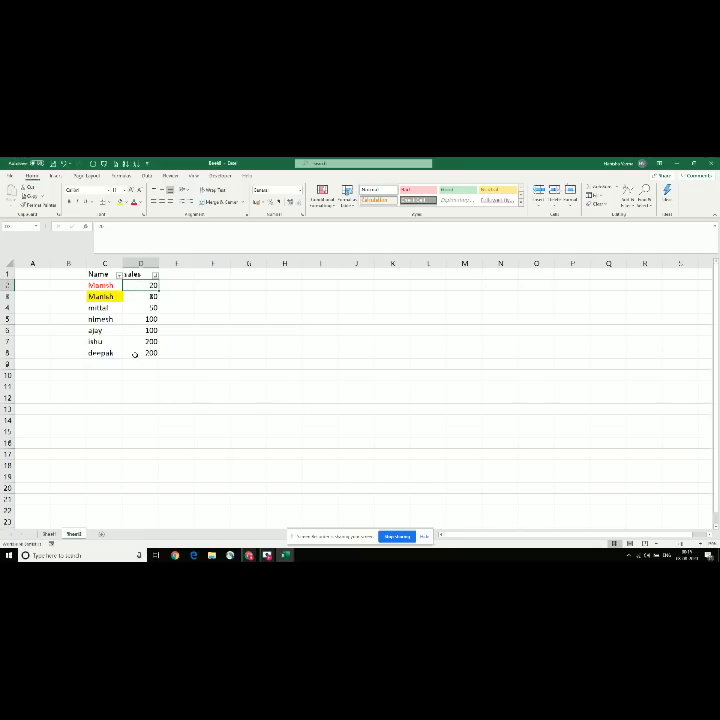
left_click(155, 274)
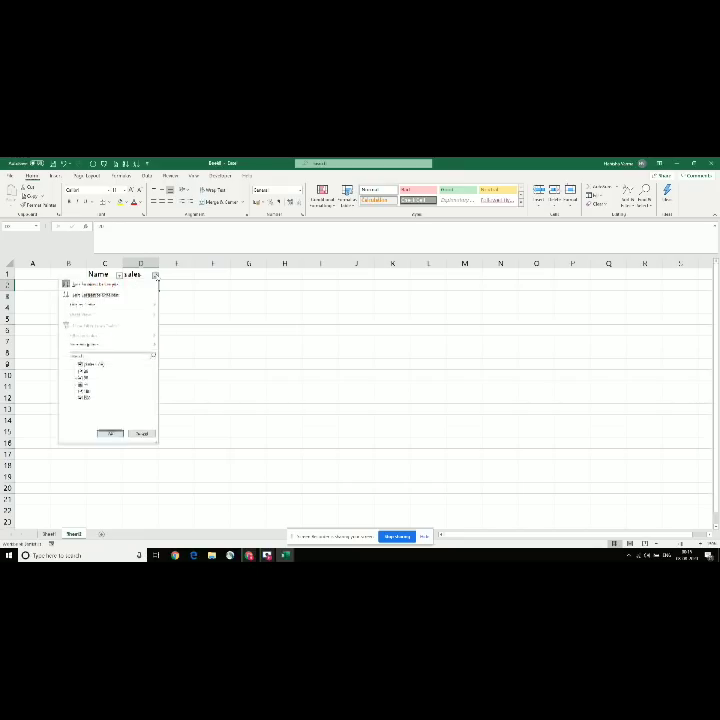
left_click(105, 294)
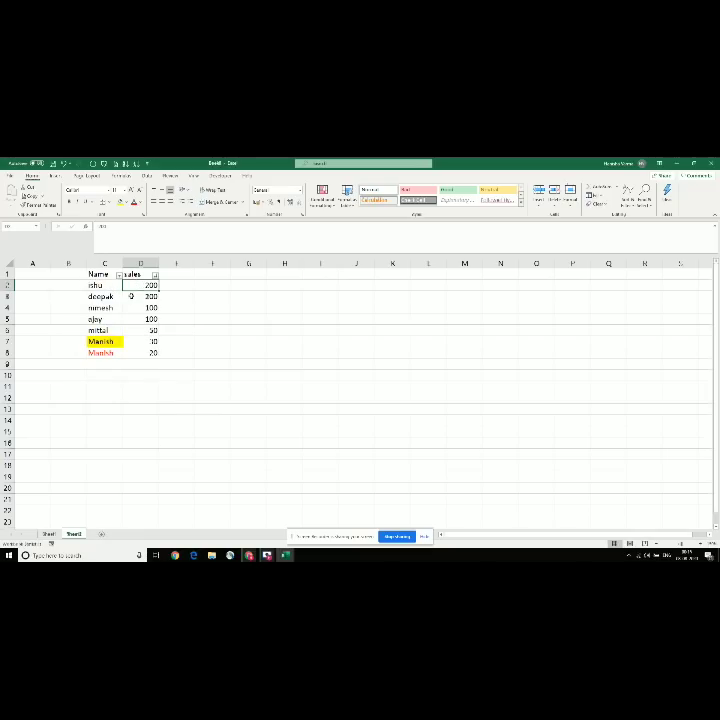
Step: Sort the list by name from A to Z, from ajay down to nimesh
left_click(119, 275)
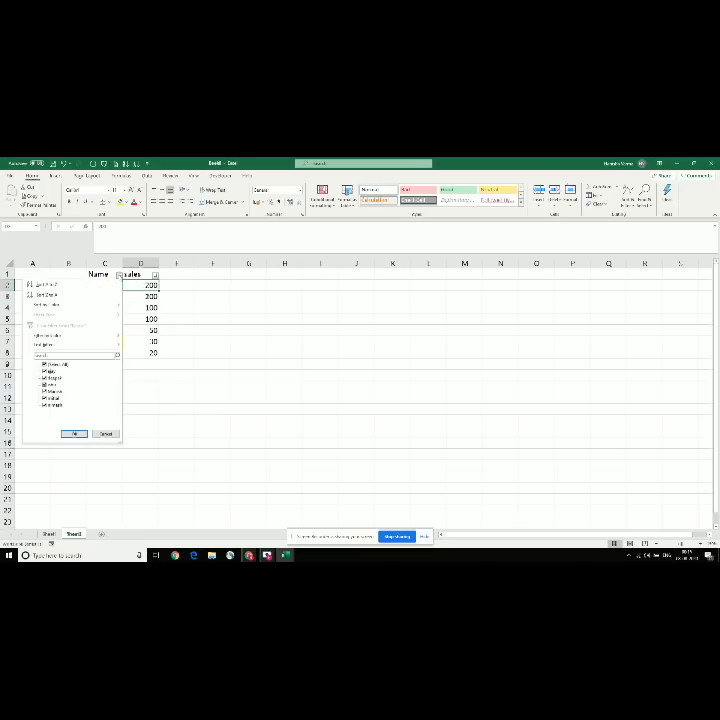
left_click(95, 285)
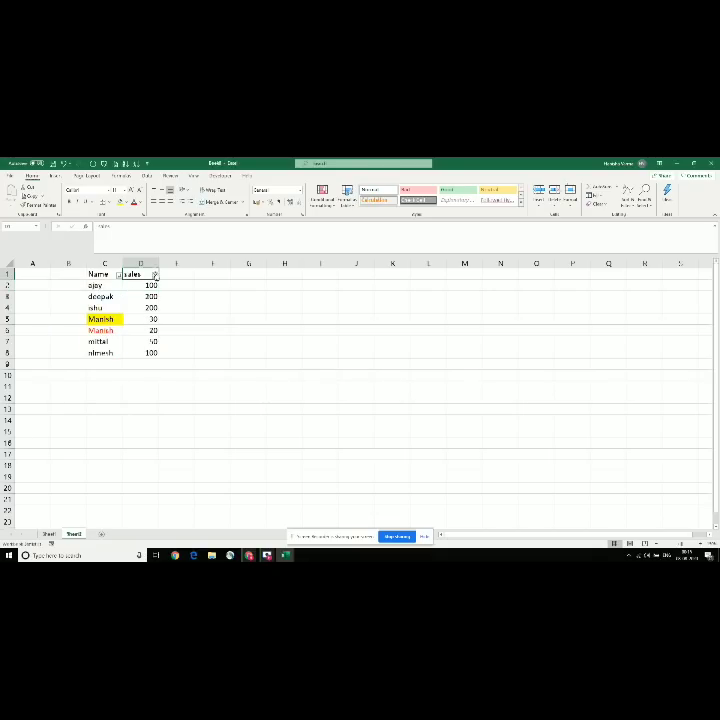
left_click(155, 273)
left_click(248, 309)
key("alt+Tab")
key("alt+Tab")
left_click(119, 274)
key("Escape")
key("alt+Tab")
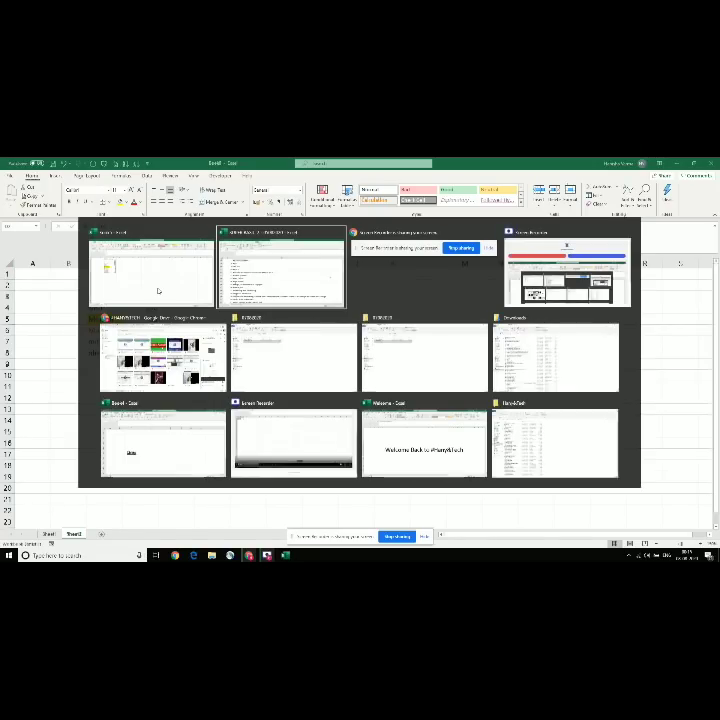
key("Down")
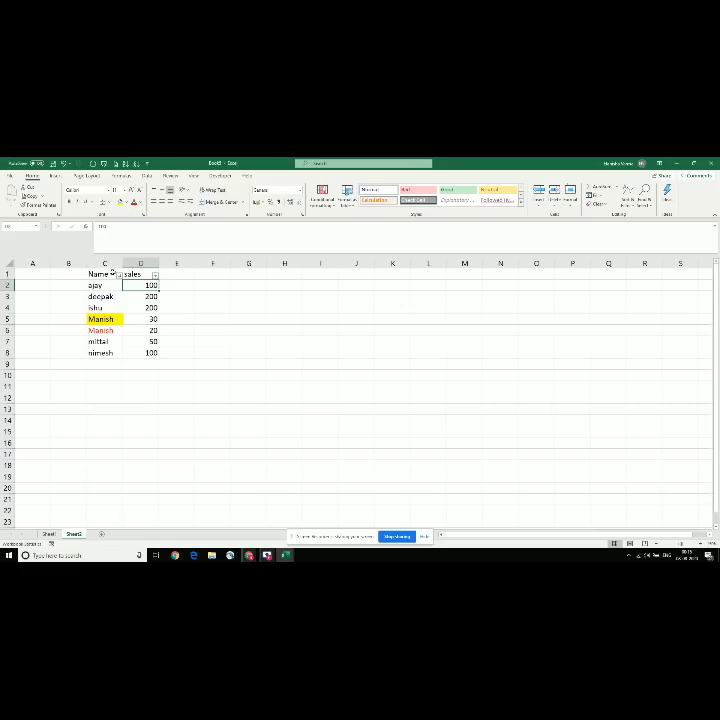
Step: Select C1:D7 and start a Greater Than highlight rule with threshold 50
left_click_drag(113, 274, 134, 340)
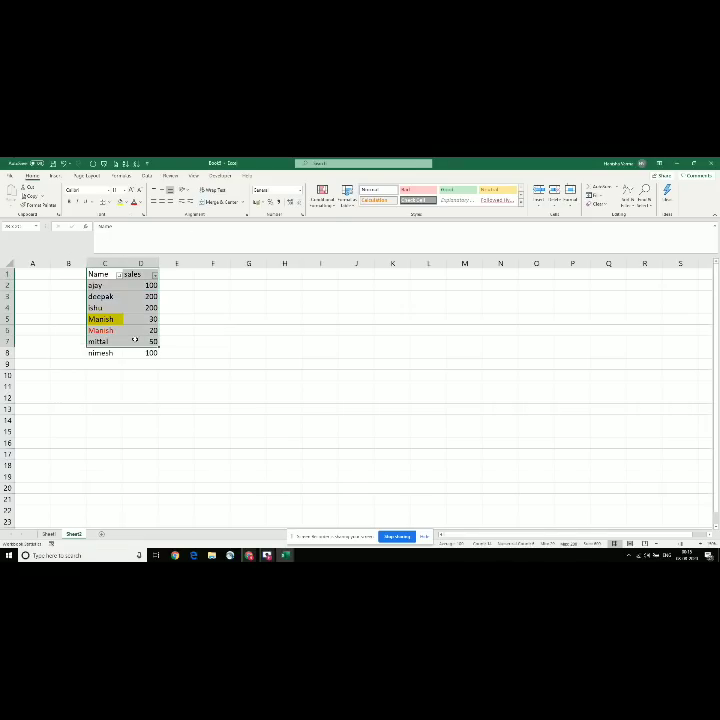
left_click(326, 200)
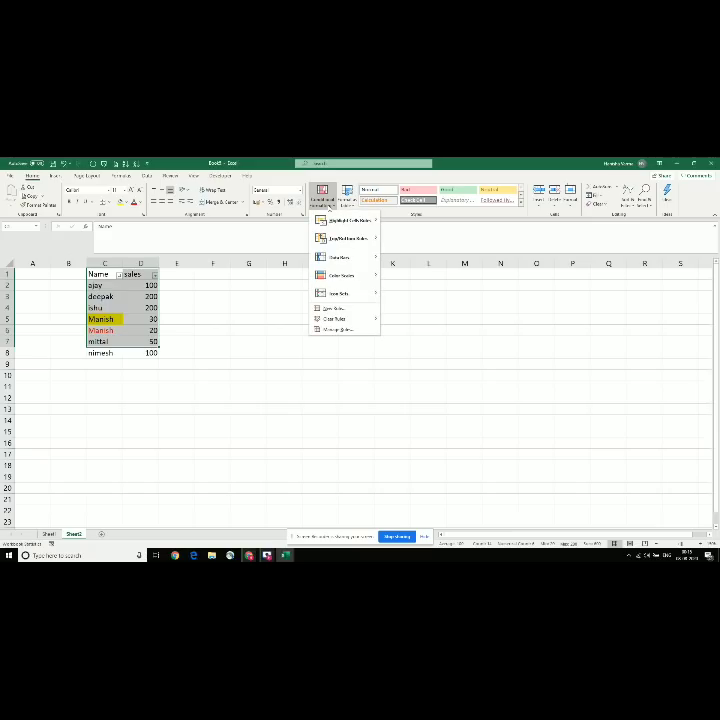
mouse_move(350, 221)
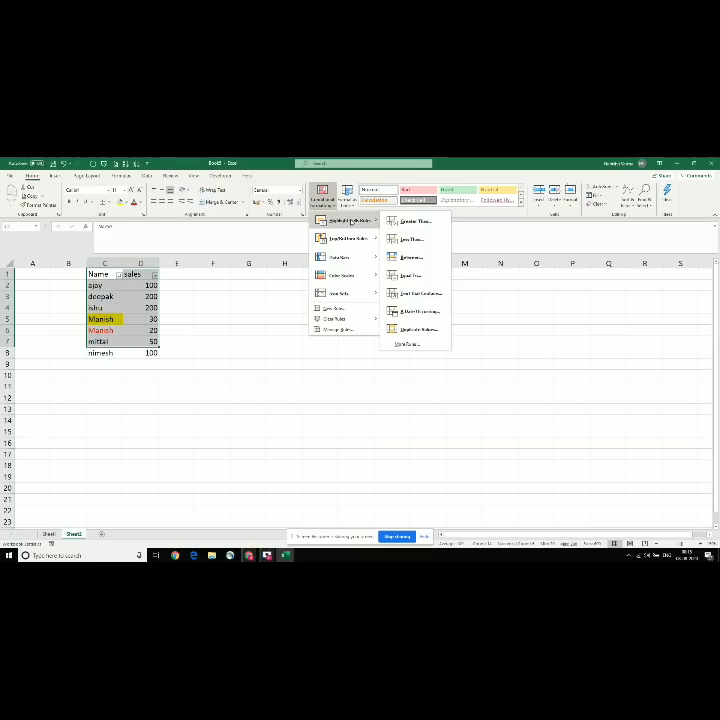
left_click(410, 221)
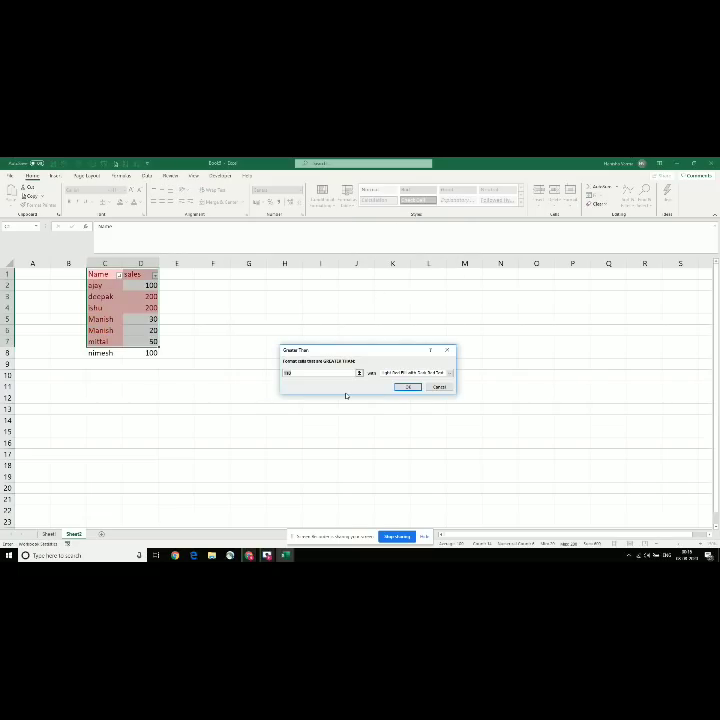
key("BackSpace")
type("50")
Step: Preview yellow, green, light red and red border highlight formats for the rule
left_click(450, 372)
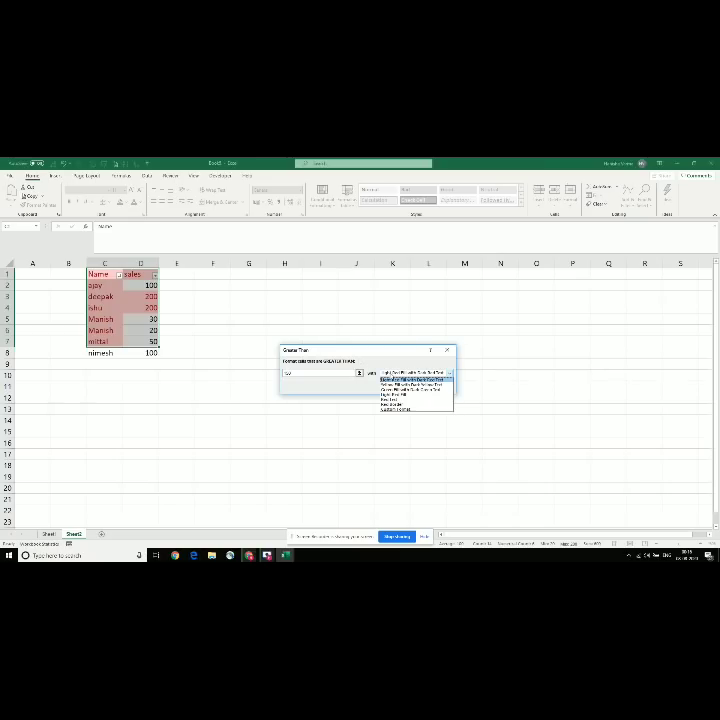
left_click(410, 384)
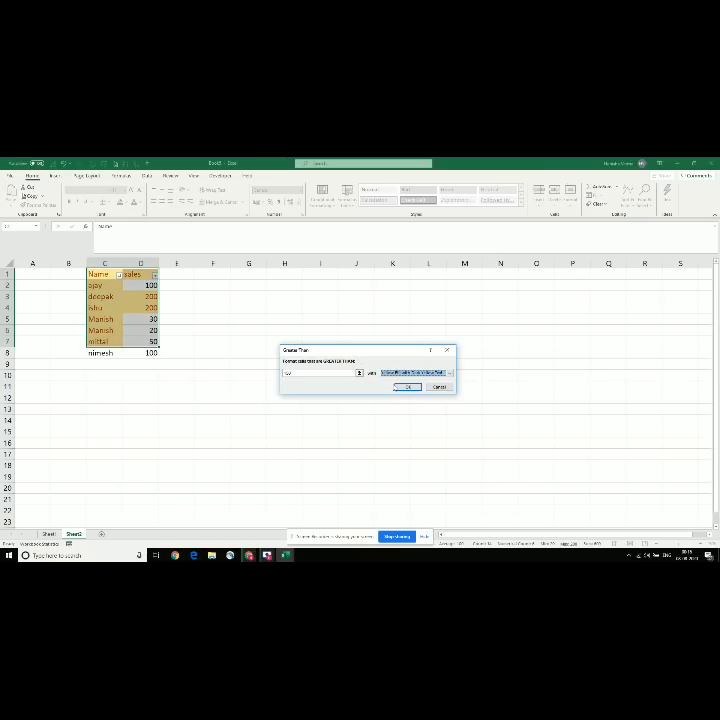
left_click(450, 372)
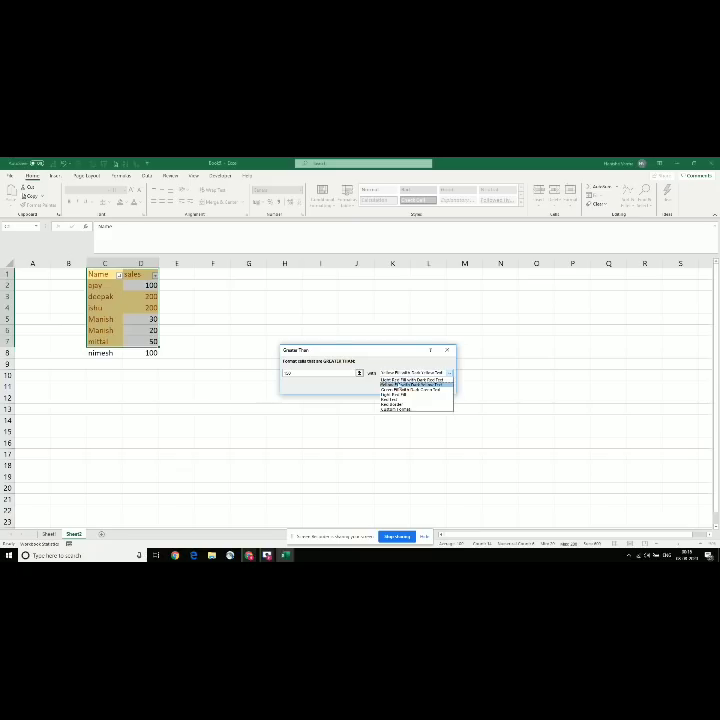
left_click(405, 389)
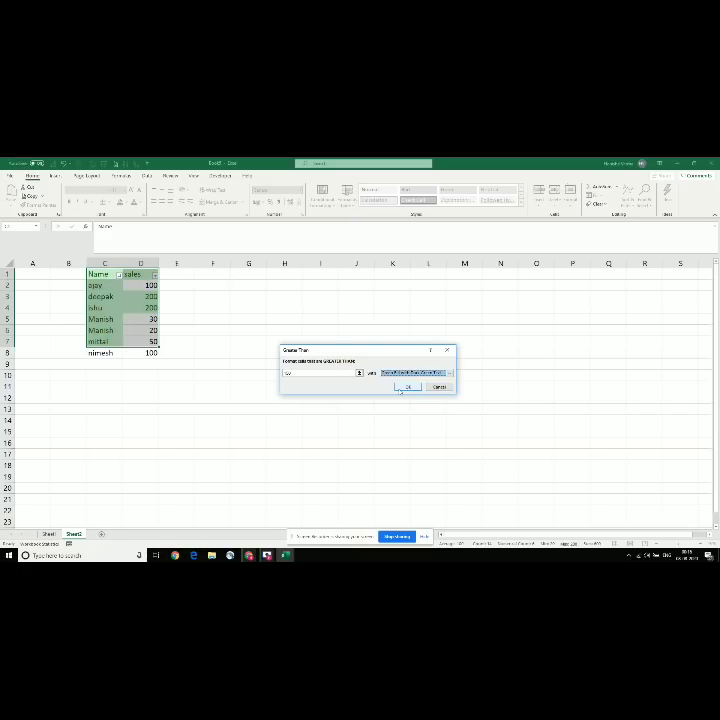
left_click(450, 372)
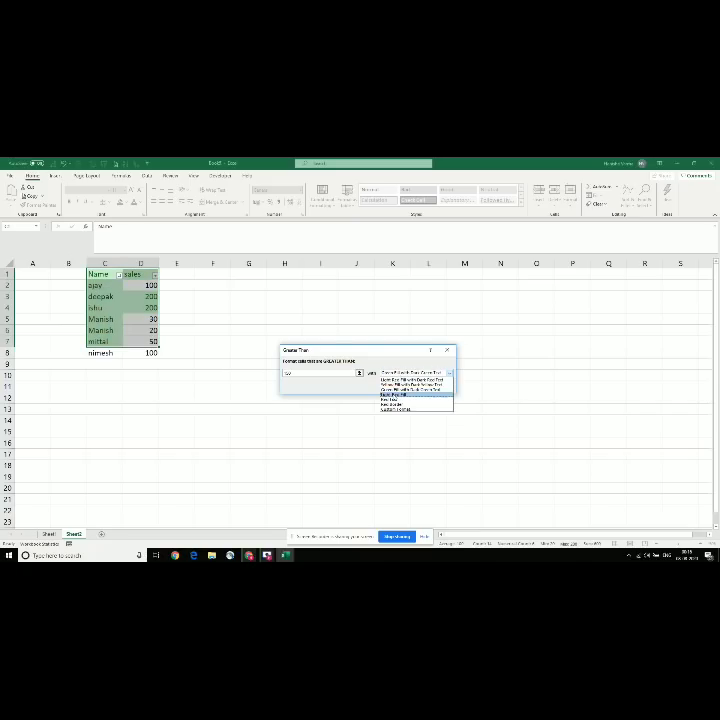
left_click(393, 395)
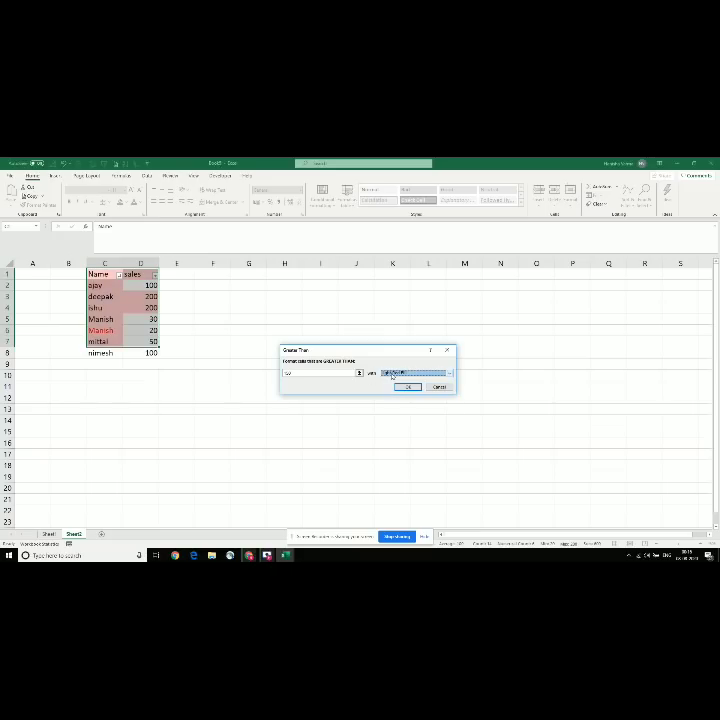
left_click(386, 373)
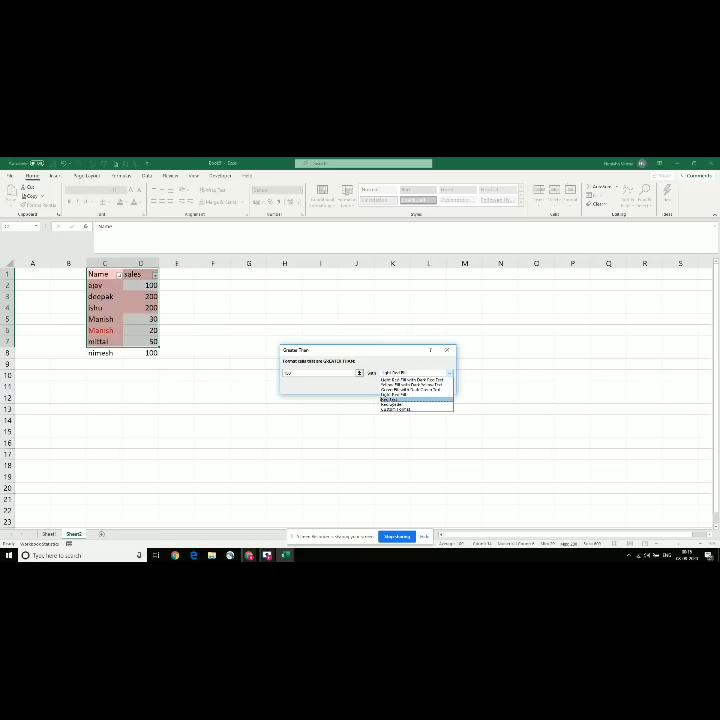
left_click(390, 404)
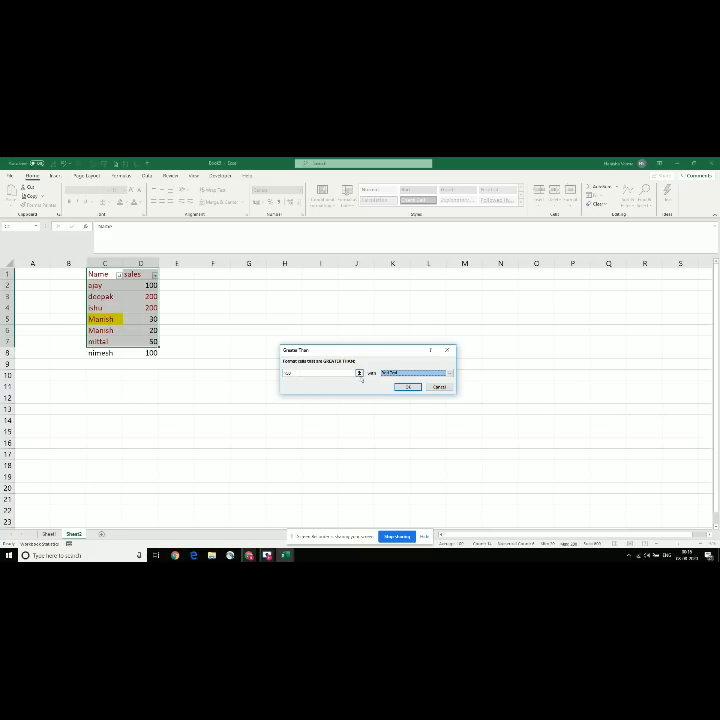
left_click(395, 373)
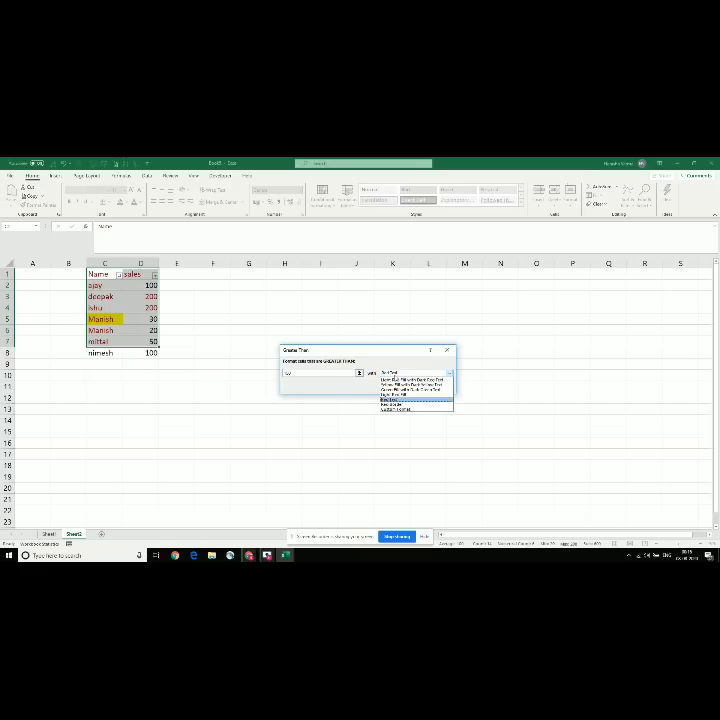
left_click(395, 404)
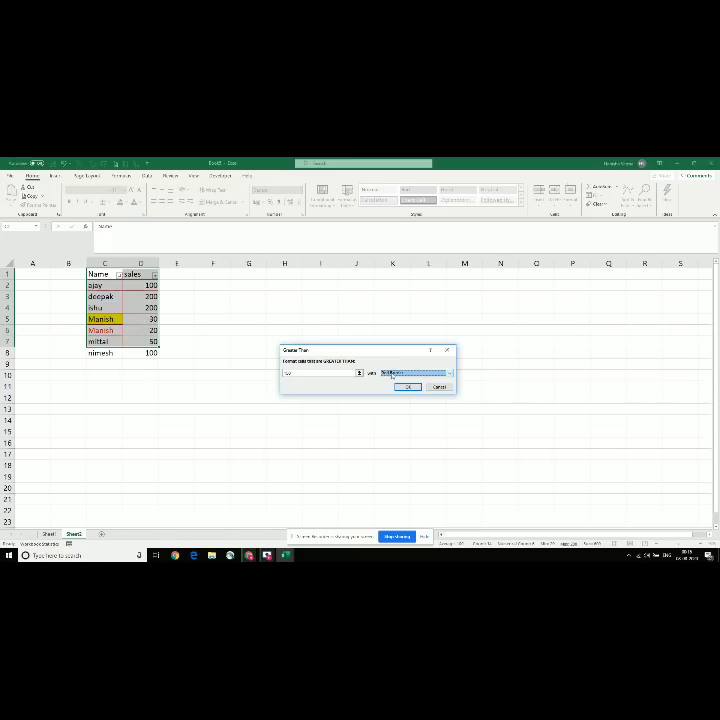
left_click(398, 373)
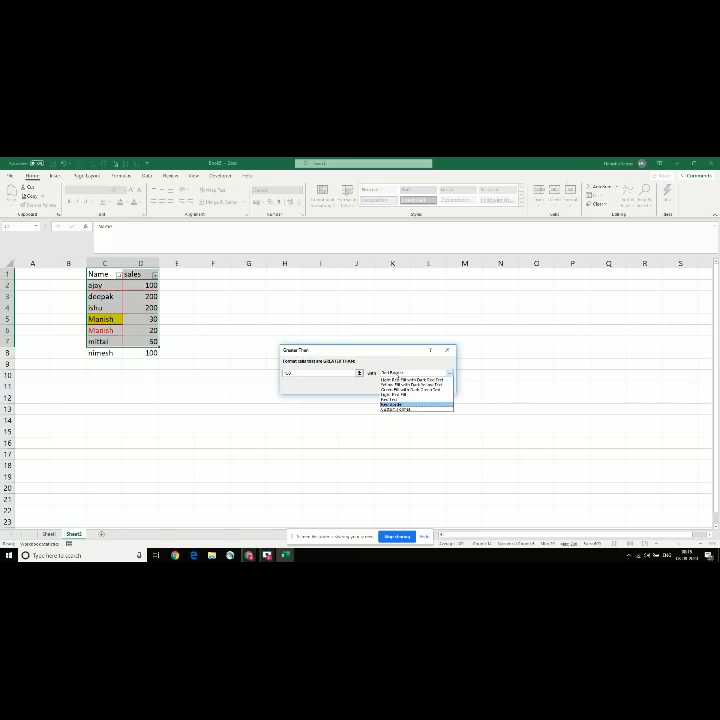
Step: Give the greater-than-50 rule an italic custom format and apply it to the table
left_click(397, 409)
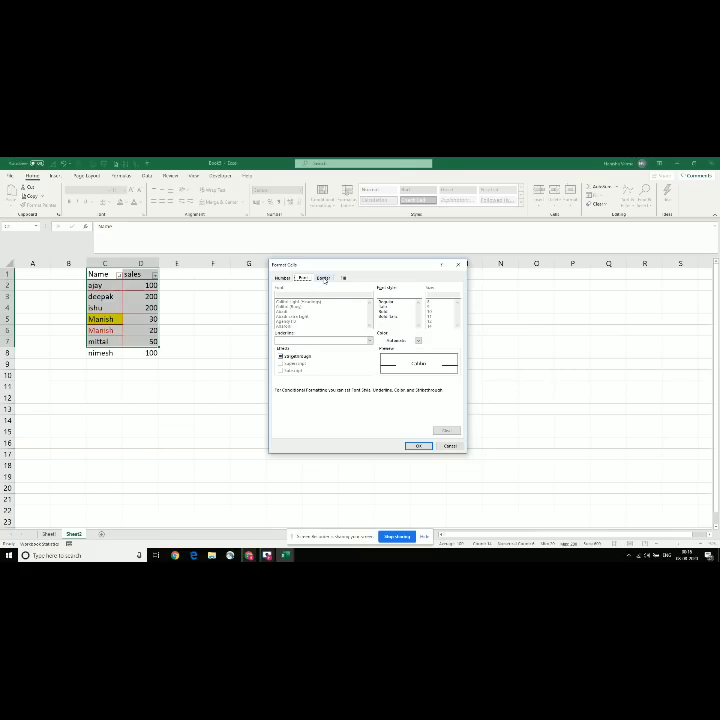
left_click(390, 307)
left_click(418, 445)
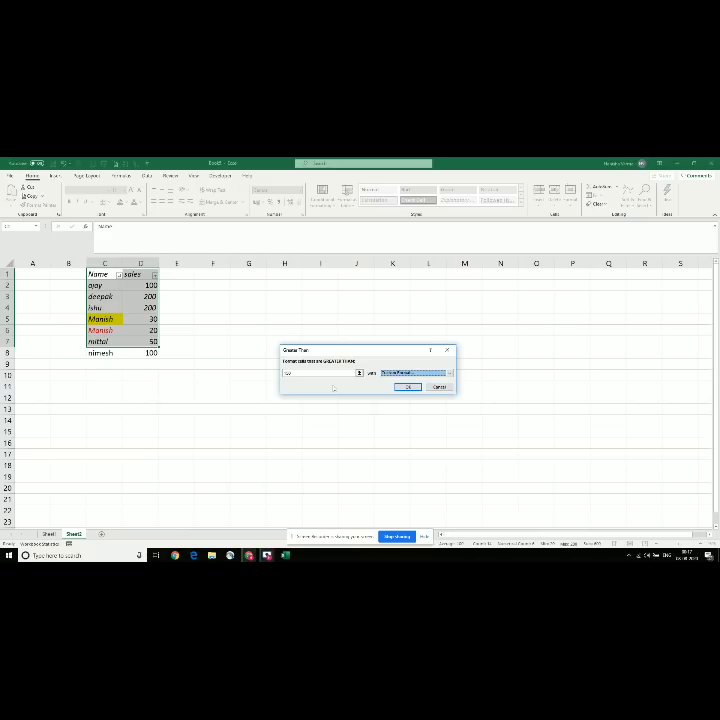
left_click(409, 387)
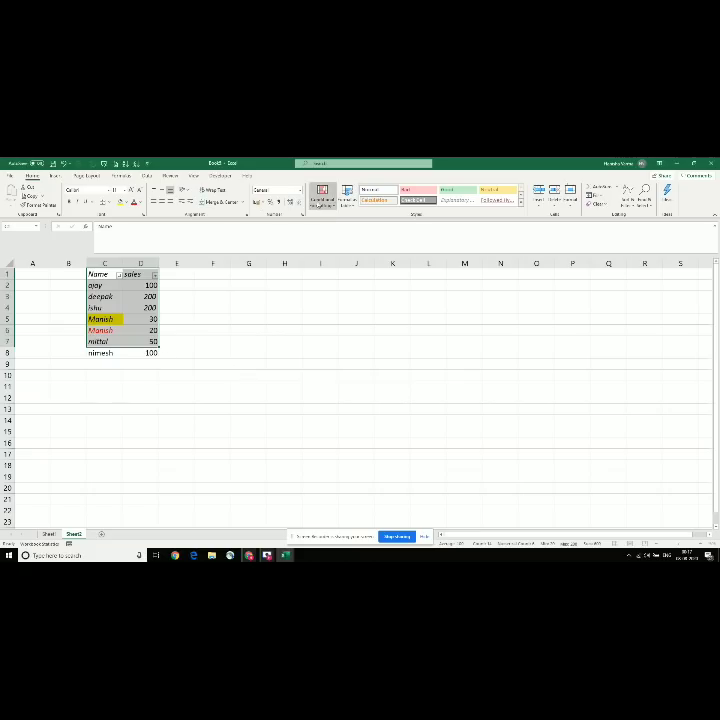
left_click(178, 341)
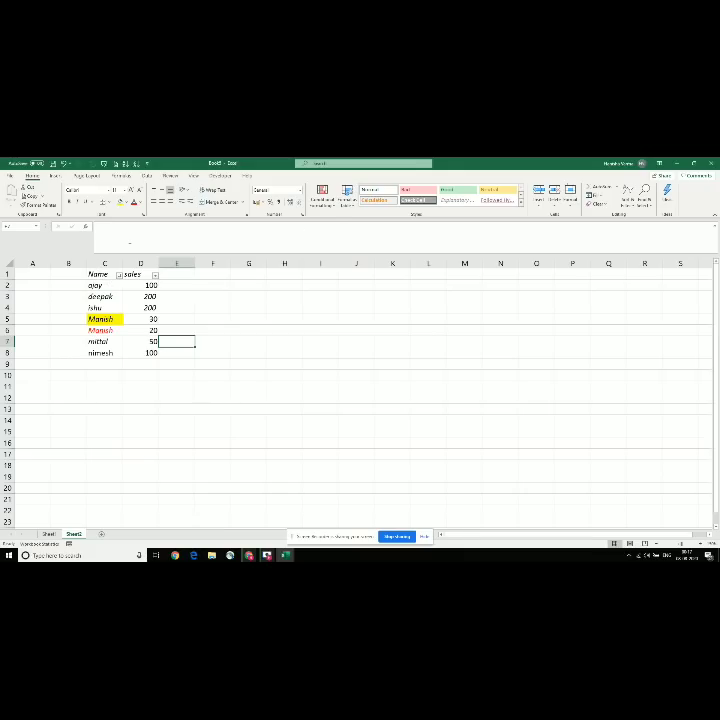
Step: Select the whole Name and sales list (C1:D8) and show the Data Bars gradient fill styles
left_click(325, 200)
mouse_move(360, 220)
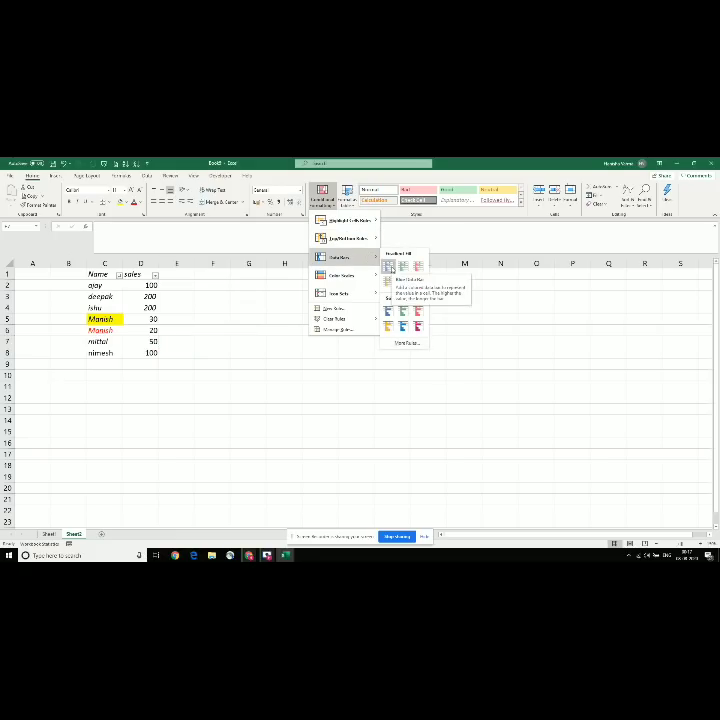
left_click(182, 300)
left_click_drag(100, 274, 148, 352)
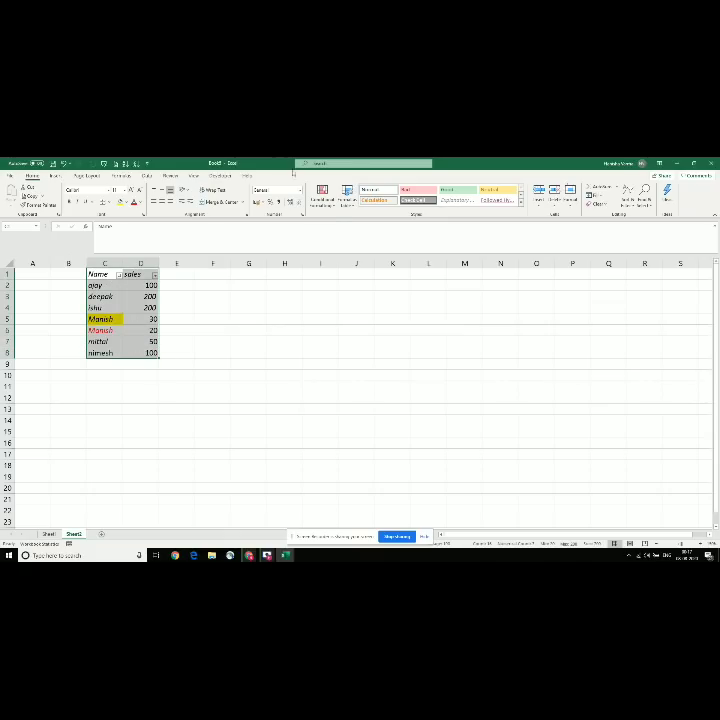
left_click(329, 208)
mouse_move(370, 259)
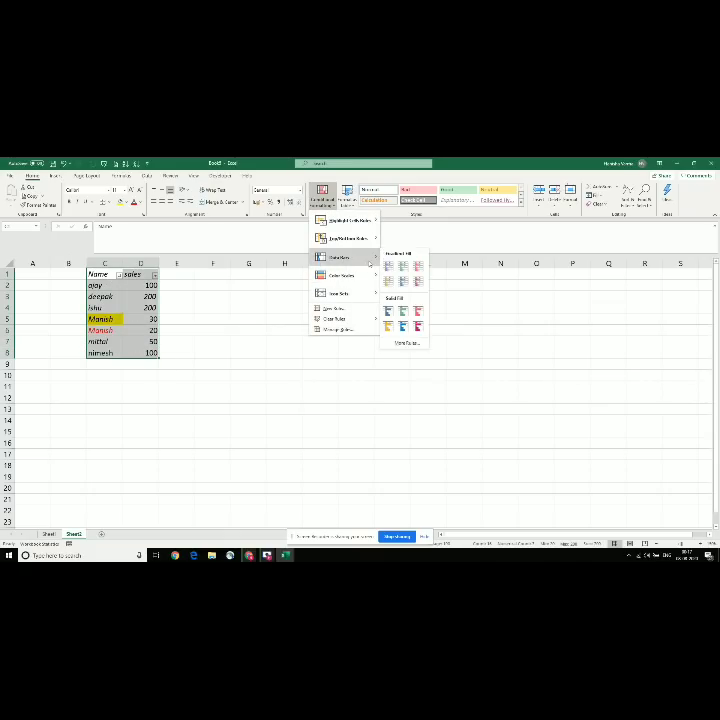
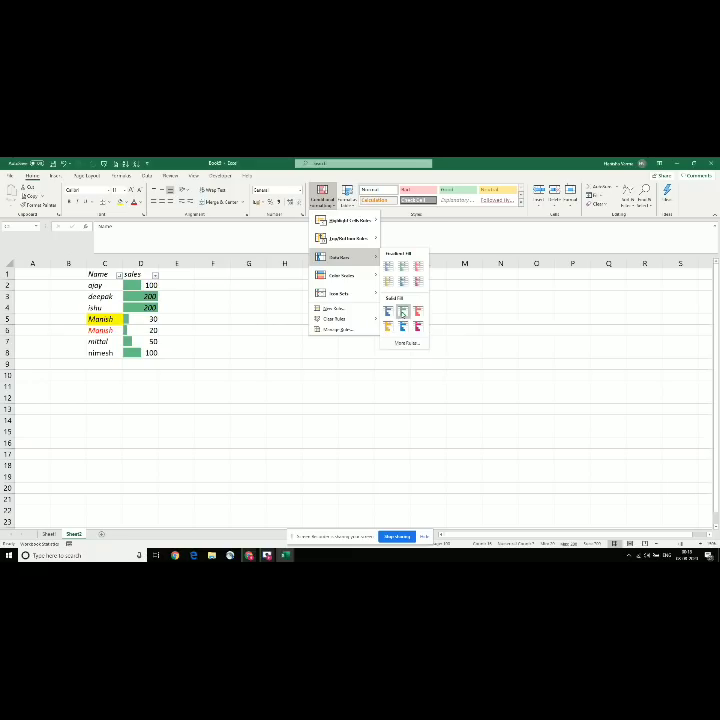
Step: Give the column D sales figures green solid-fill data bars, then bring up the Icon Sets choices
left_click(403, 313)
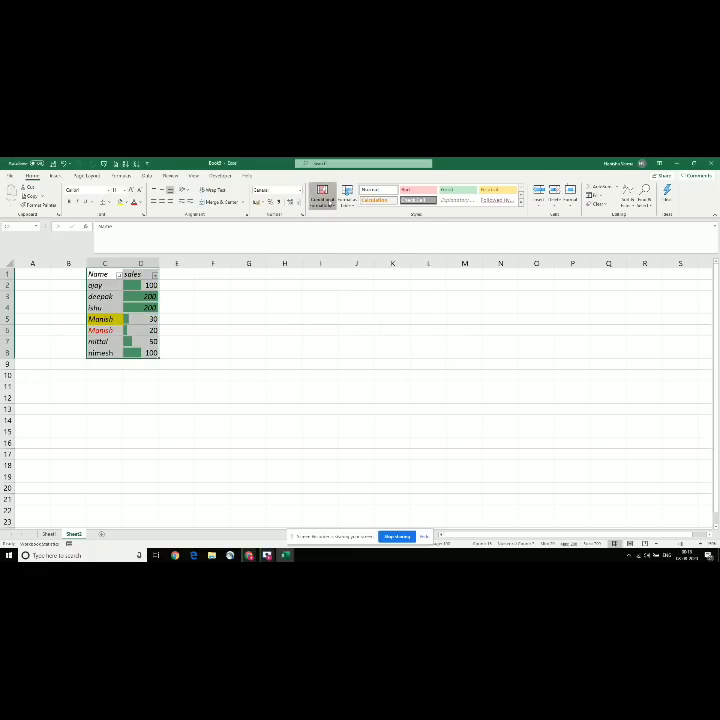
left_click(322, 195)
mouse_move(345, 294)
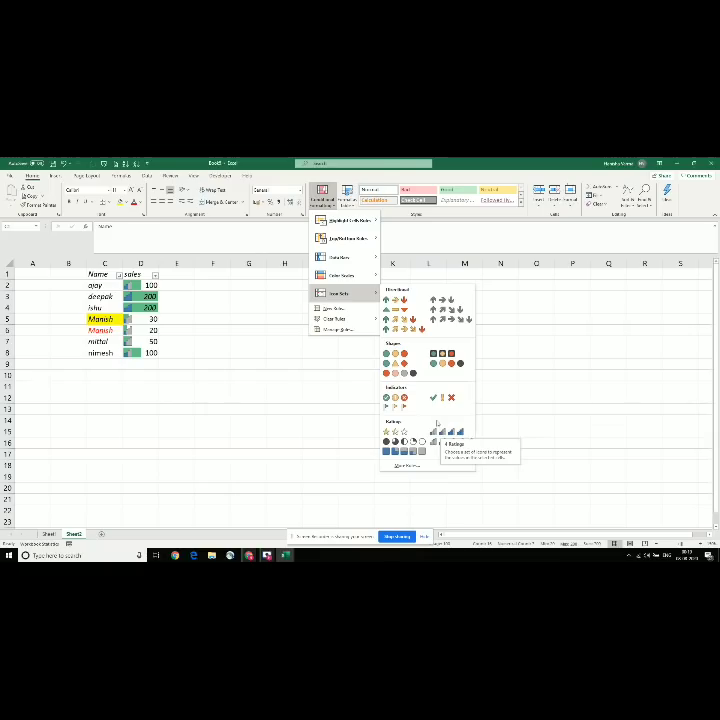
Step: Mark the sales with check, exclamation and cross indicator icons, then clear the rules from the selected cells
left_click(433, 397)
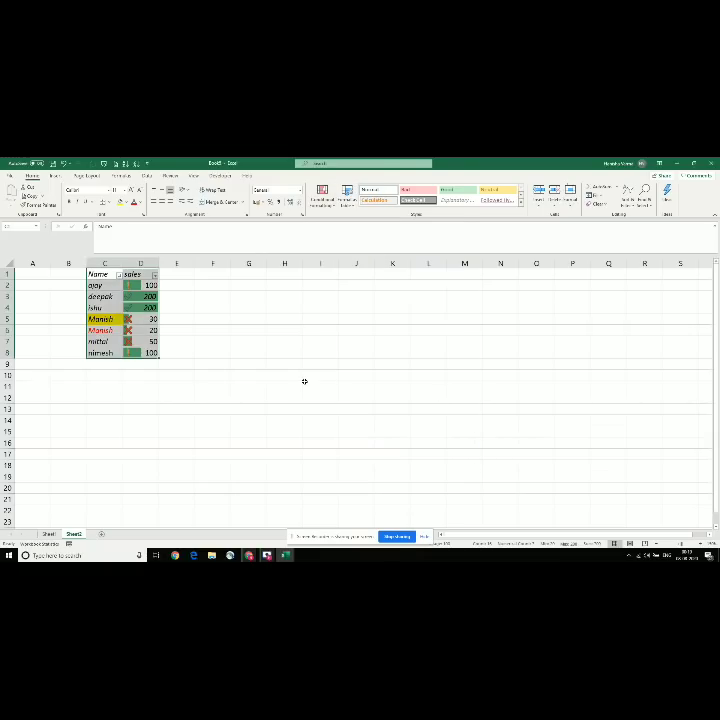
left_click(322, 196)
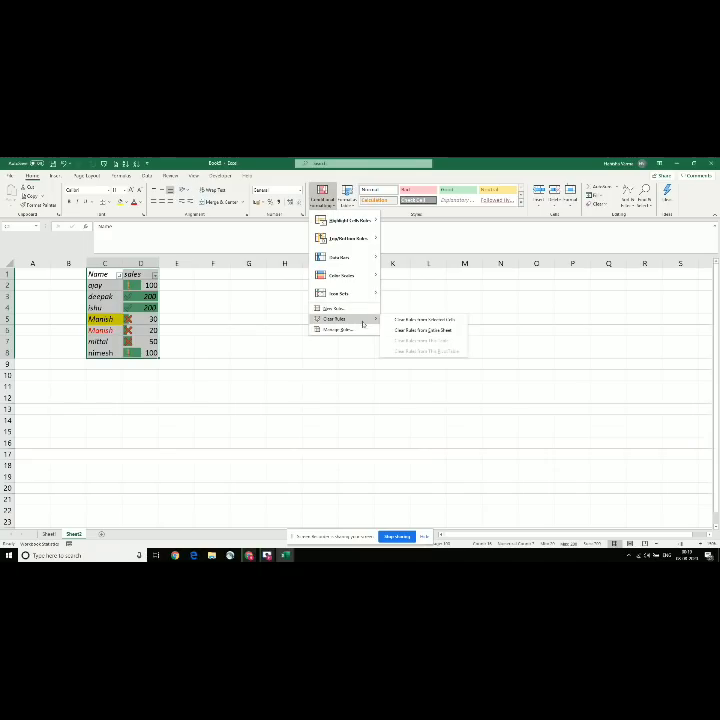
mouse_move(353, 320)
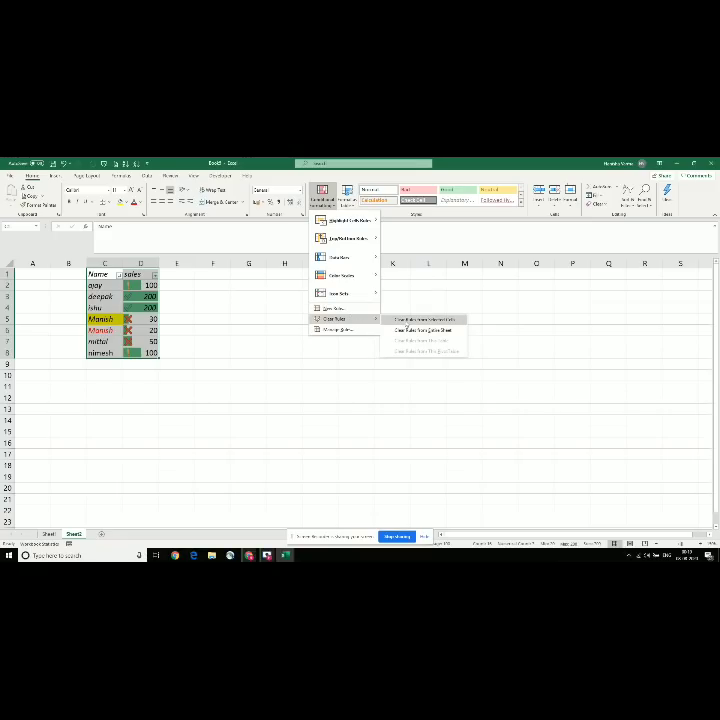
left_click(408, 321)
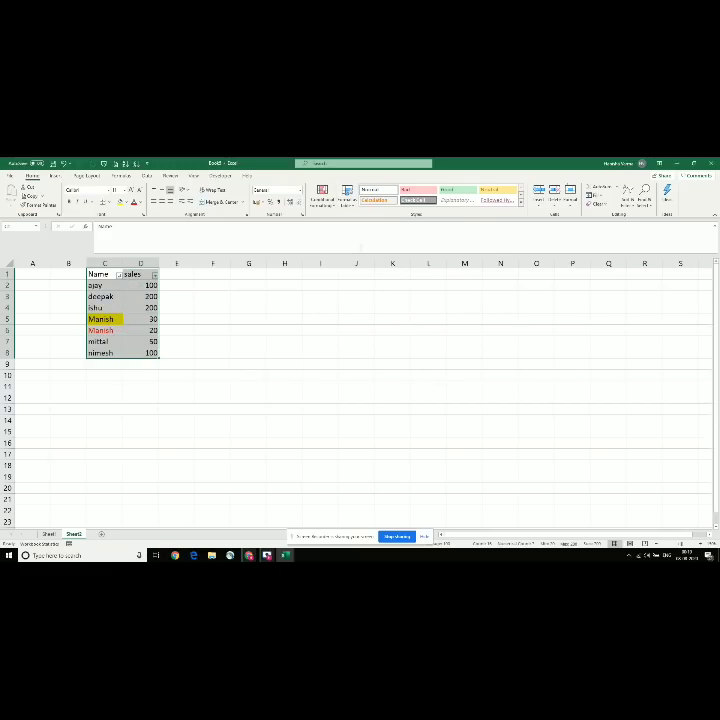
Step: Select the Manish cell C5 and switch to the SUPER BASIC shortcuts workbook
left_click(321, 197)
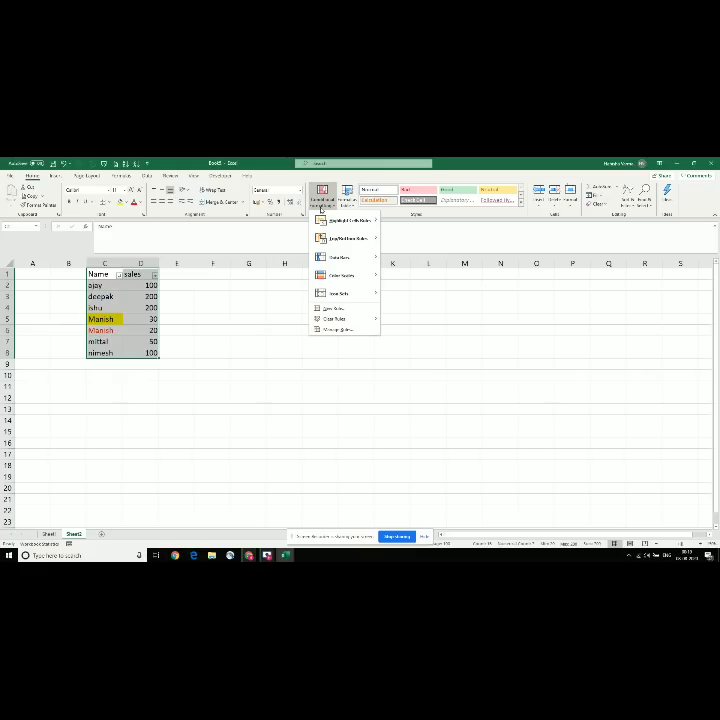
left_click(218, 299)
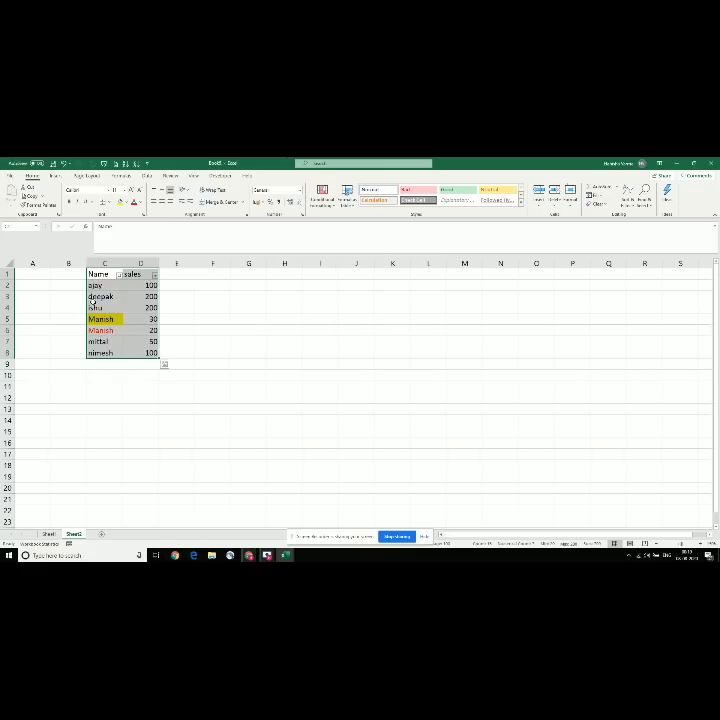
left_click(115, 318)
left_click_drag(115, 318, 123, 338)
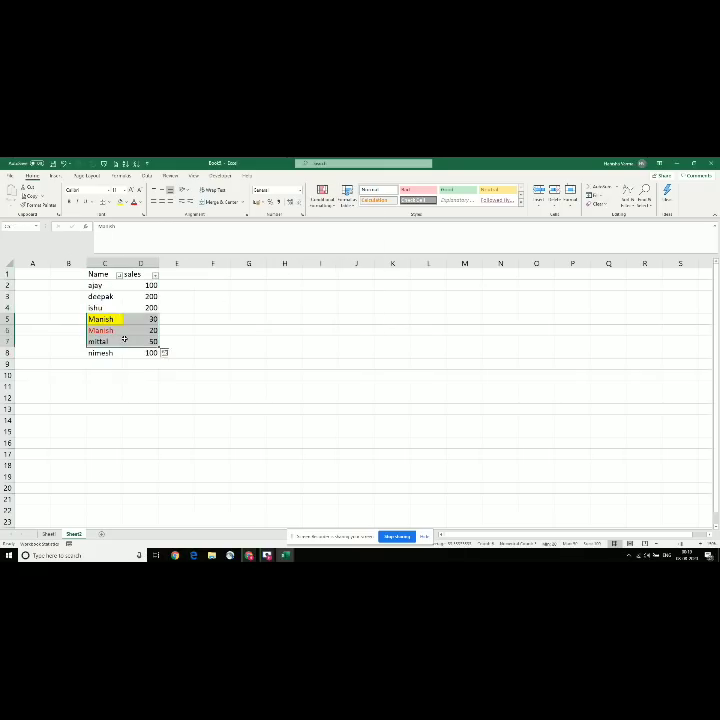
left_click(90, 316)
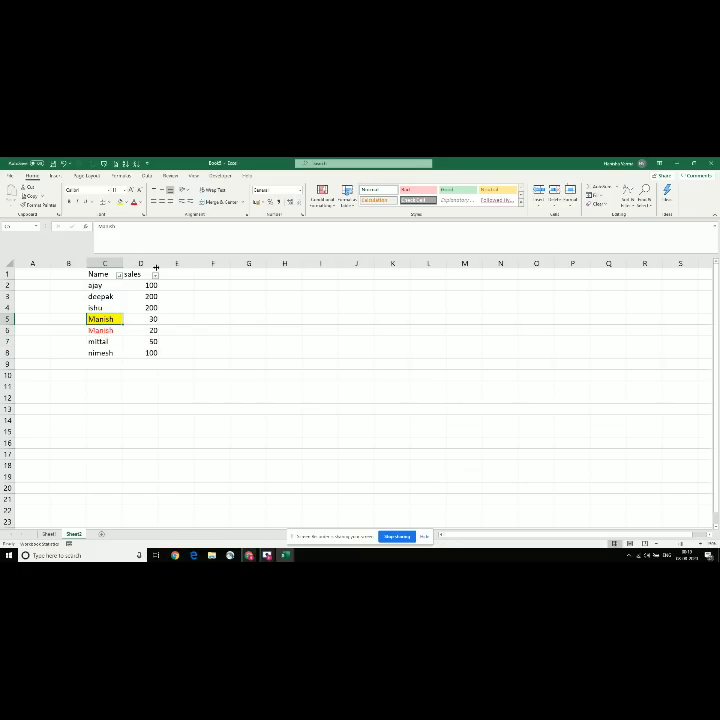
key("alt+Tab")
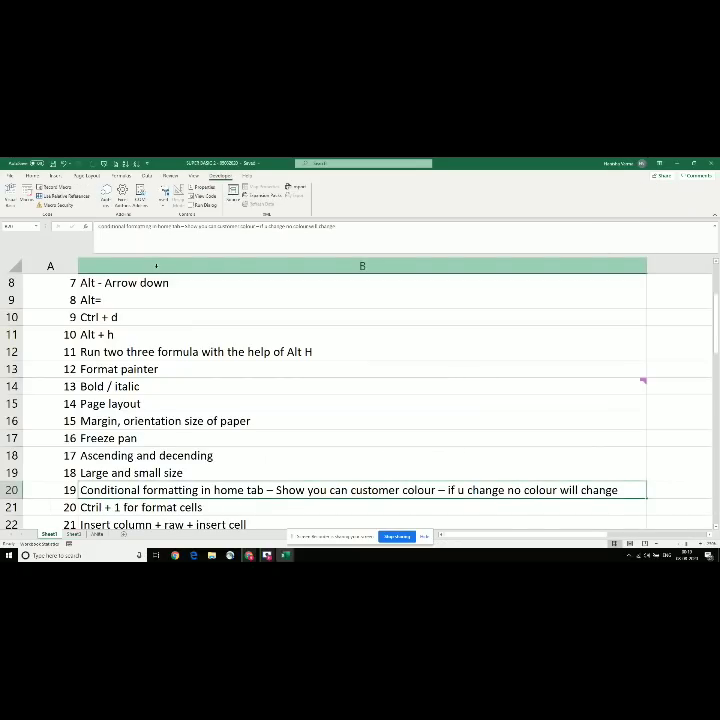
Step: Move down the shortcuts list, return to Book1 and open Format Cells with Ctrl+1
key("Down")
scroll(156, 266, "down", 1)
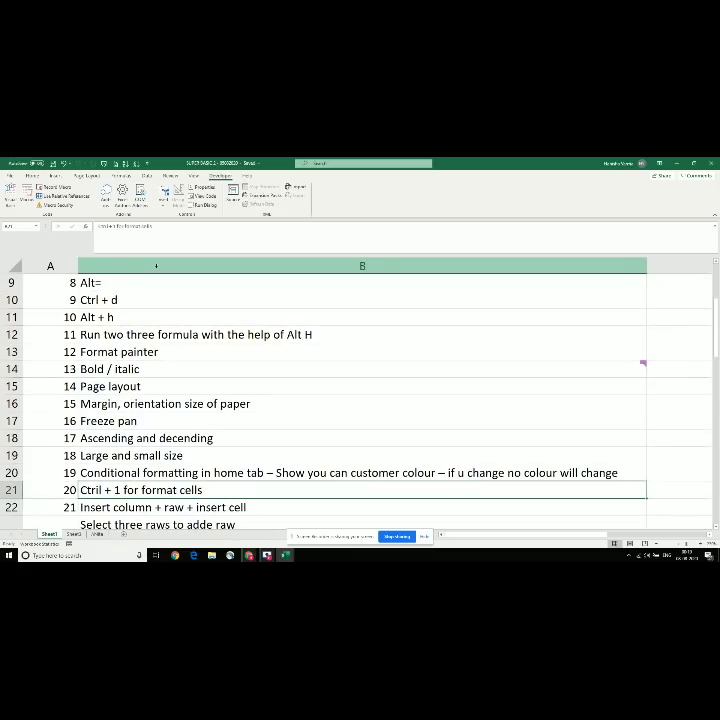
key("alt+Tab")
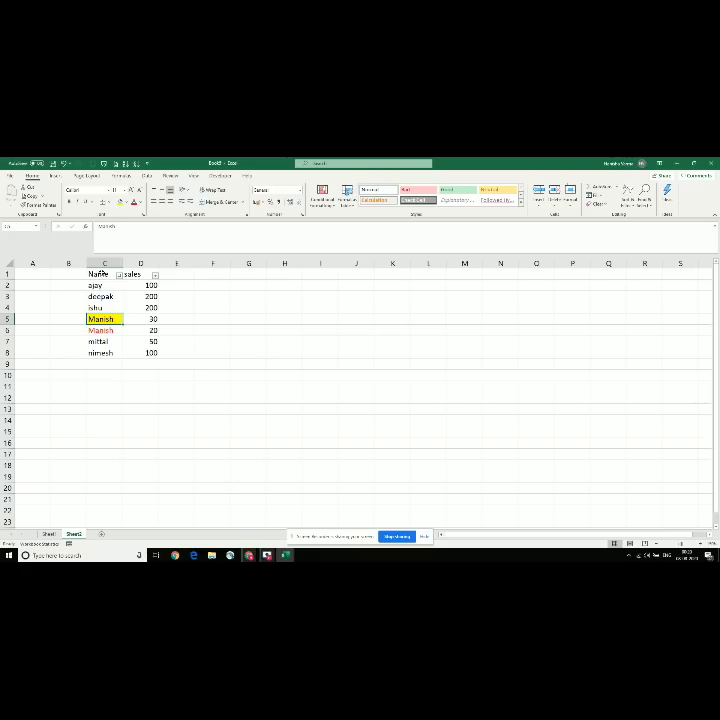
key("ctrl+1")
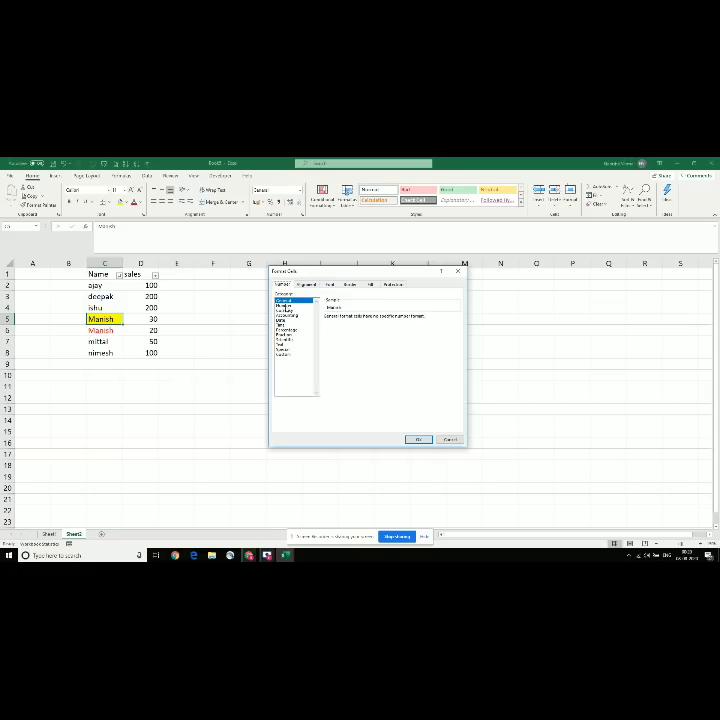
Step: Format cell D3 as Number with 4 decimal places so it shows 200.0000
key("Escape")
left_click(151, 297)
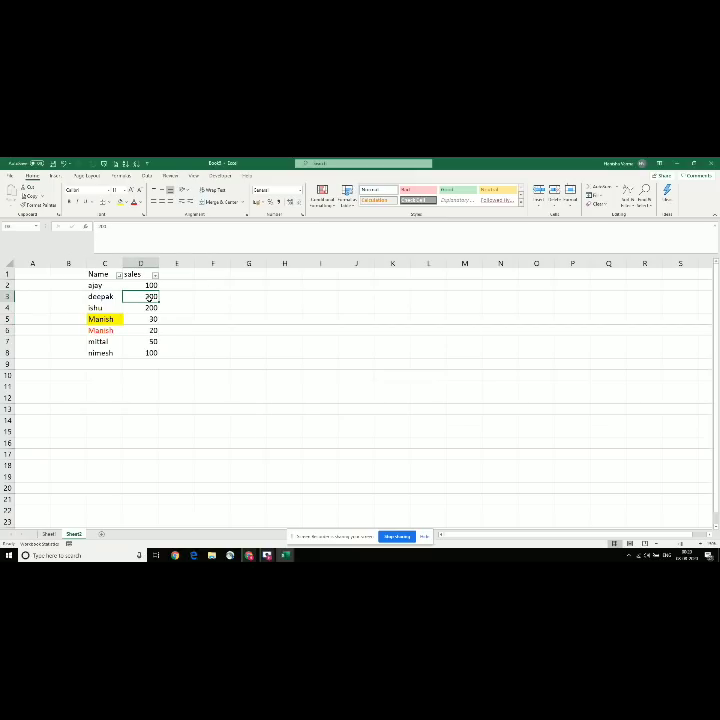
key("ctrl+1")
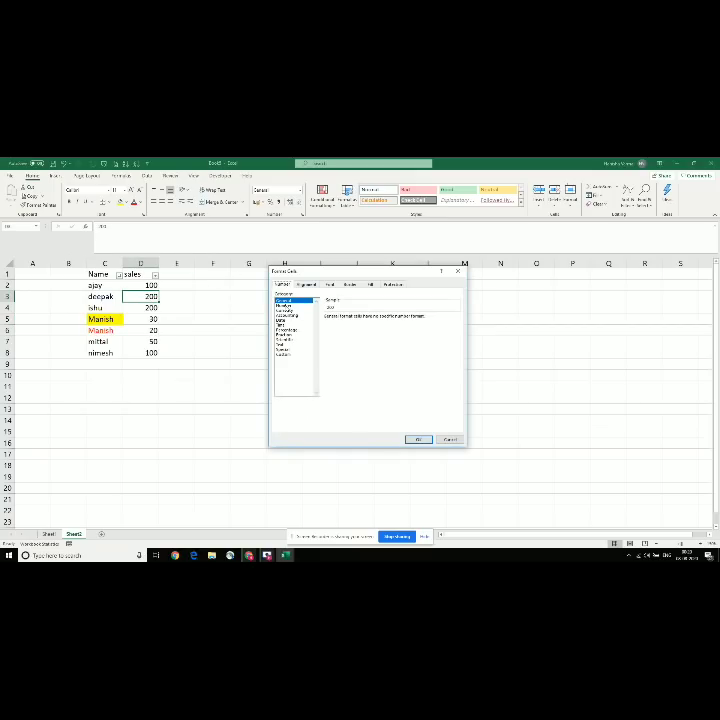
left_click(286, 306)
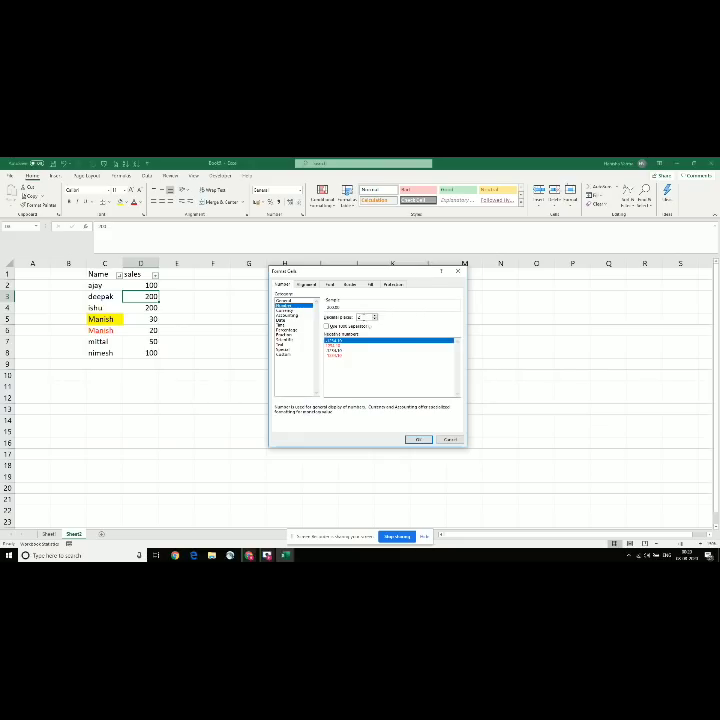
left_click(375, 316)
left_click(375, 316)
left_click(410, 440)
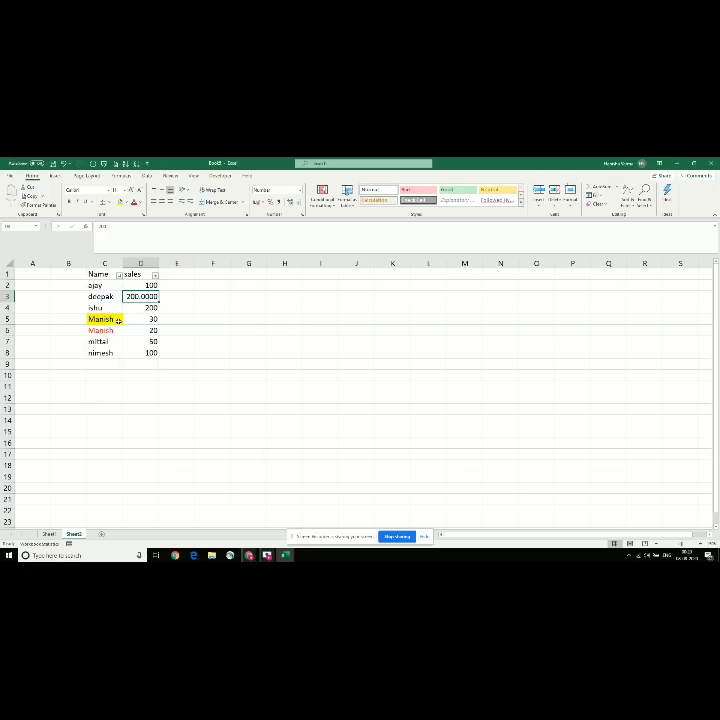
Step: Browse the Text, Time, Date and Alignment options in Format Cells, cancel, and select D8
key("ctrl+1")
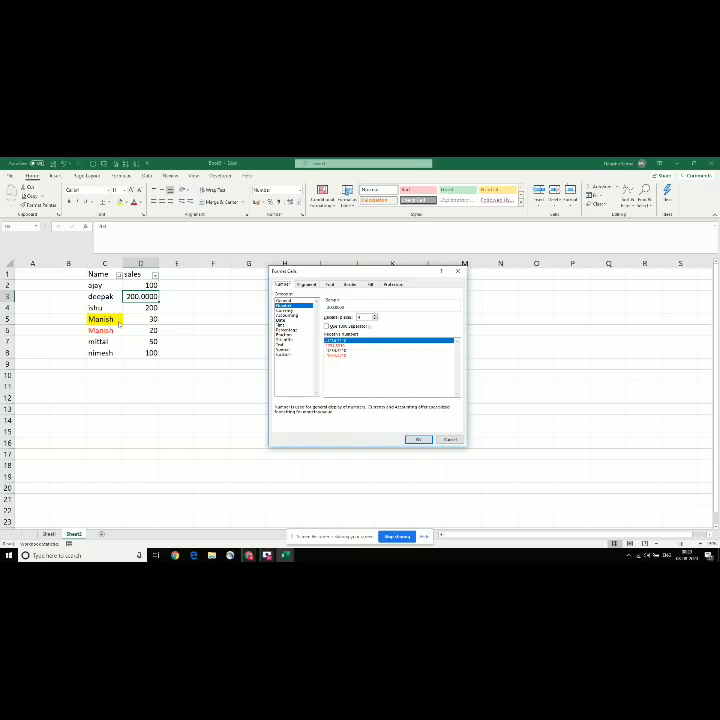
left_click(282, 346)
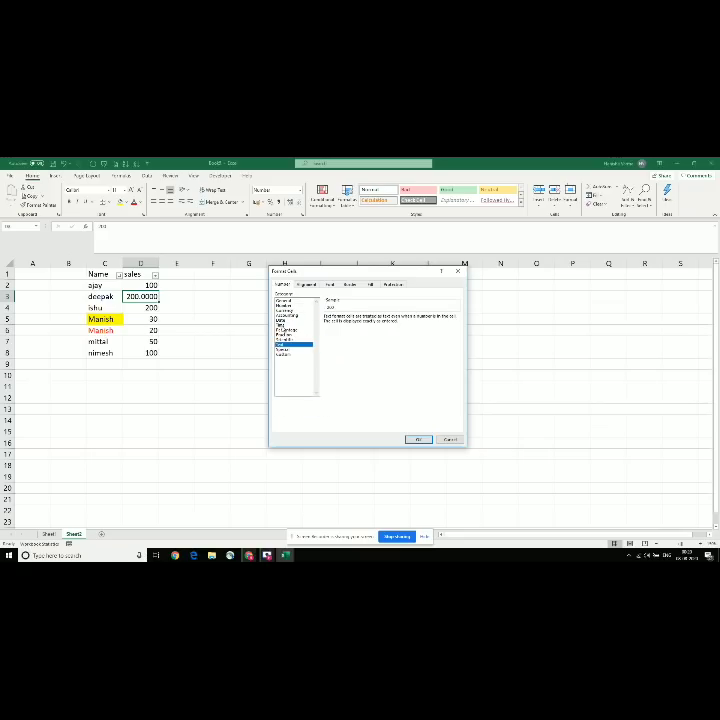
left_click(283, 326)
left_click(289, 321)
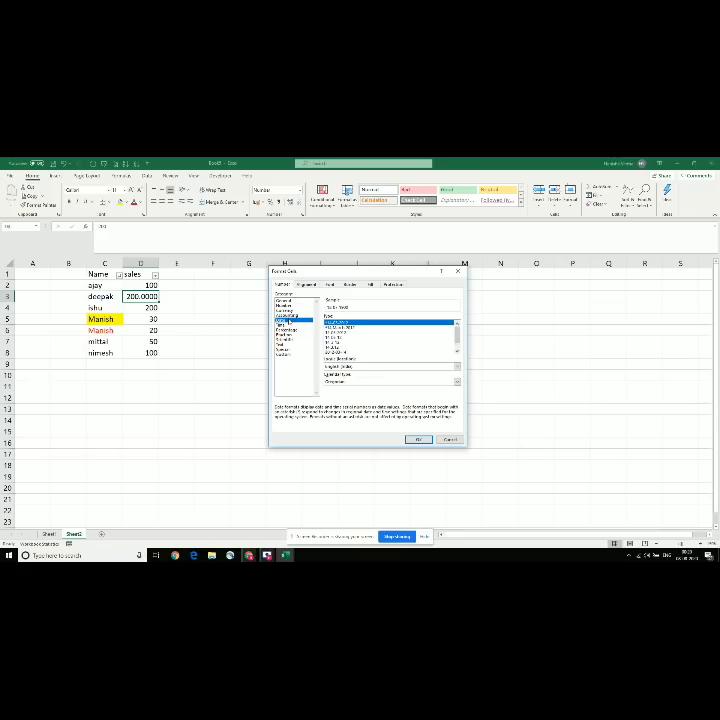
left_click(338, 332)
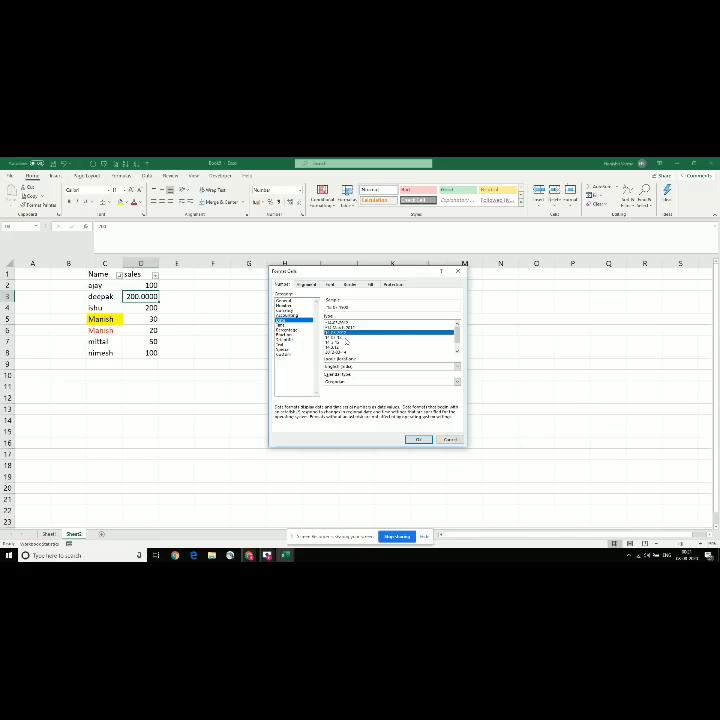
left_click(308, 285)
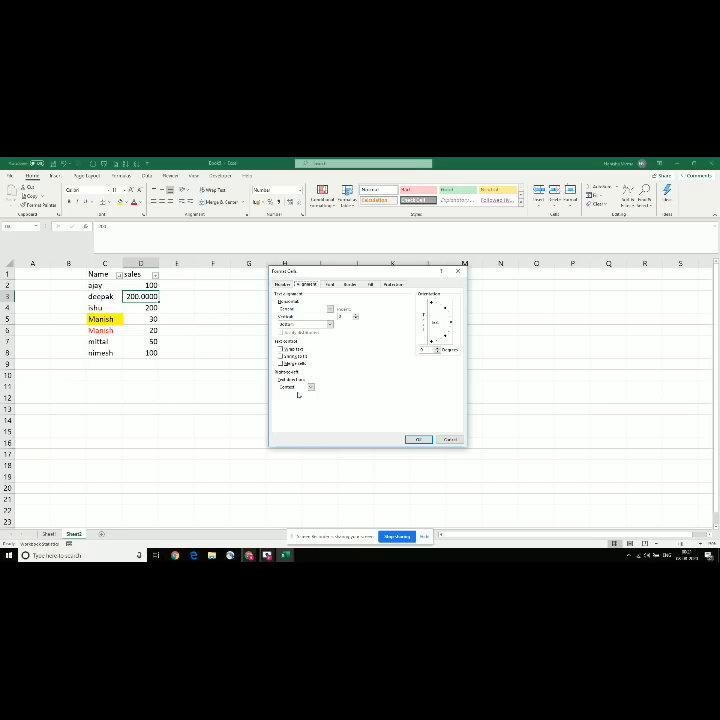
left_click(451, 440)
left_click(126, 356)
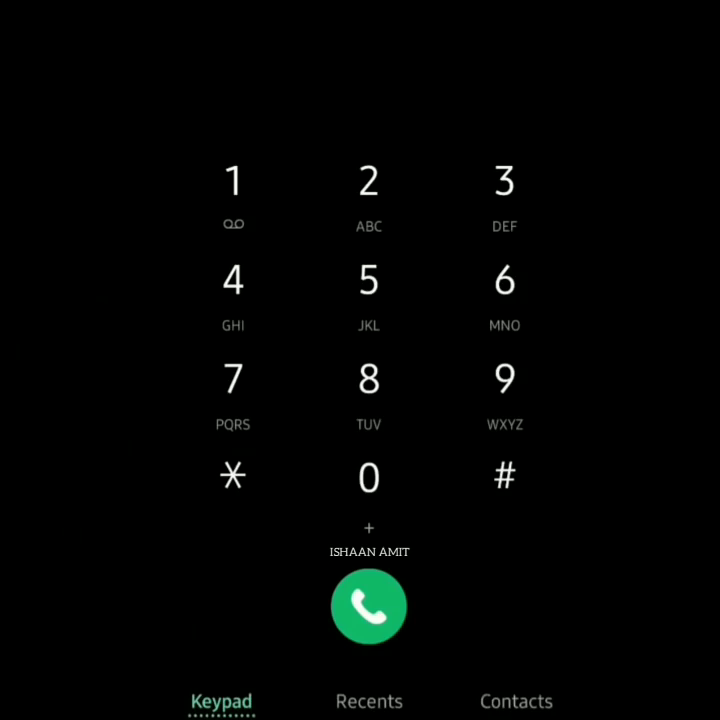
Step: Tap long runs of 1, 2, 3, 6, 9 and # on the dialer keypad to extend the number
left_click(233, 190)
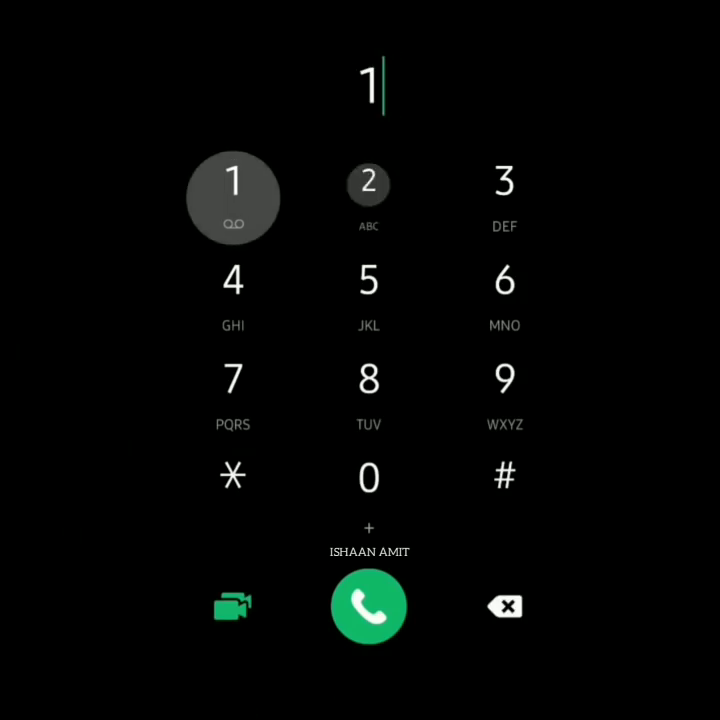
left_click(369, 190)
left_click(505, 197)
left_click(505, 197)
left_click(505, 197)
left_click(505, 197)
left_click(505, 197)
left_click(505, 197)
left_click(505, 197)
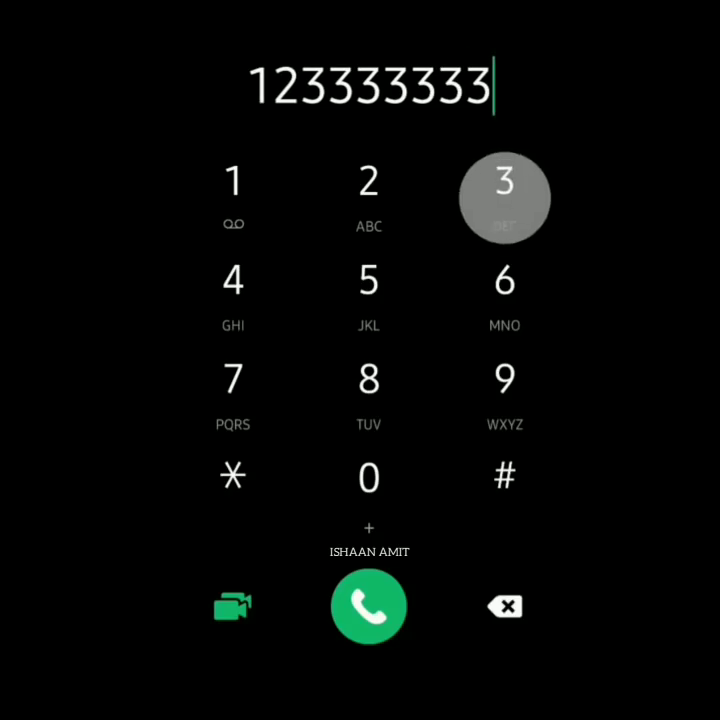
left_click(505, 197)
left_click(505, 197)
left_click(369, 195)
left_click(505, 190)
left_click(505, 290)
left_click(505, 190)
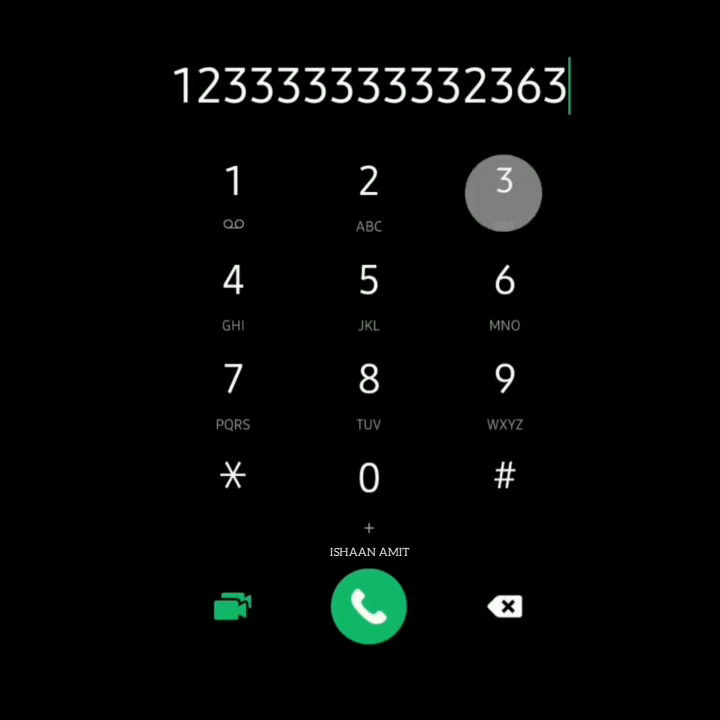
left_click(505, 190)
left_click(505, 190)
left_click(369, 190)
left_click(369, 190)
left_click(369, 190)
left_click(233, 190)
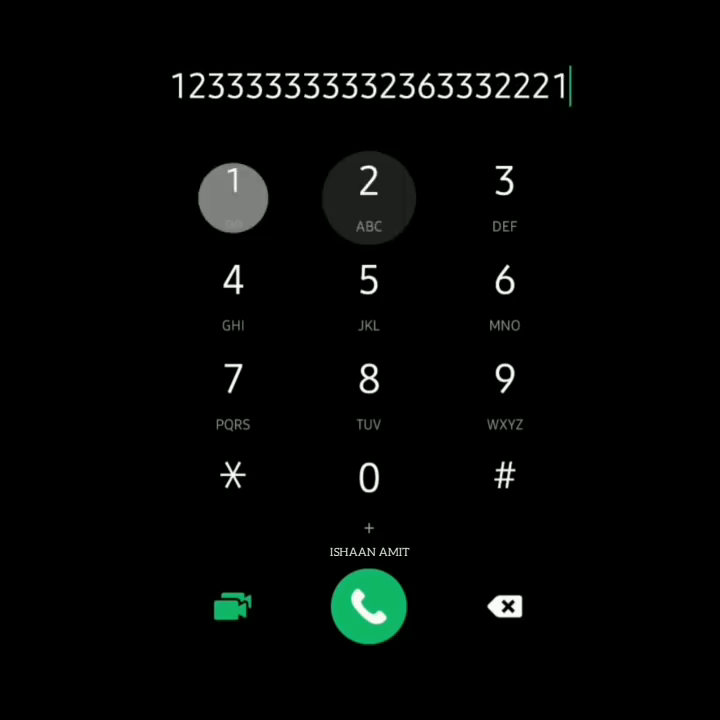
left_click(369, 190)
left_click(233, 190)
left_click(233, 190)
left_click(505, 388)
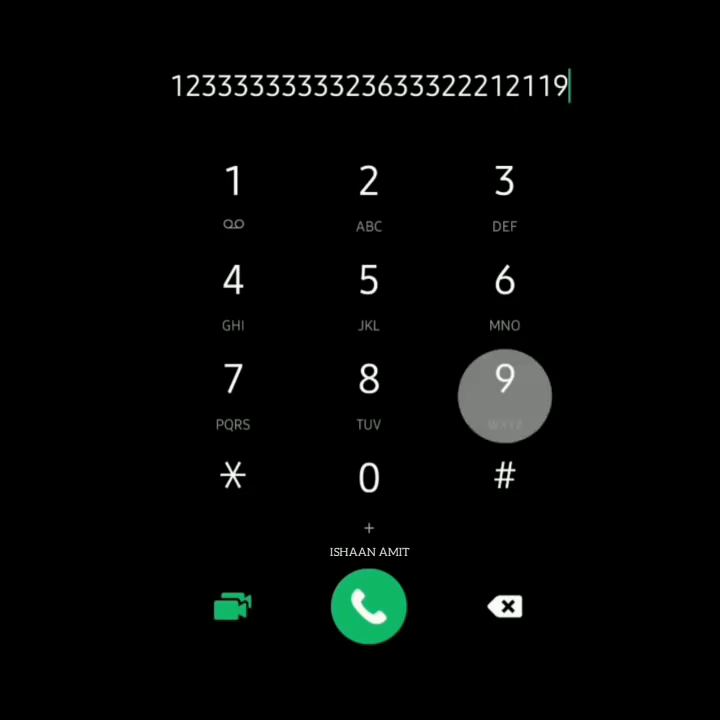
left_click(505, 388)
left_click(505, 388)
left_click(505, 388)
left_click(505, 388)
left_click(505, 388)
left_click(505, 388)
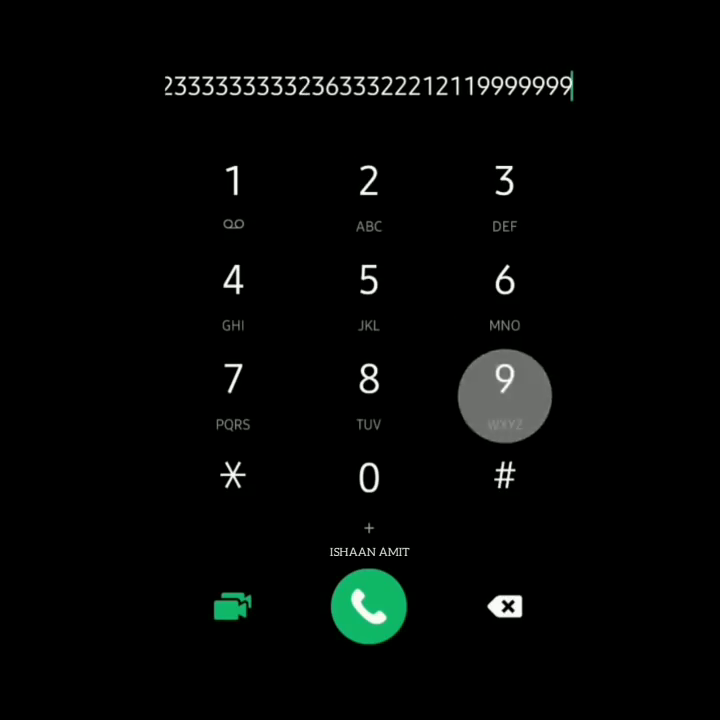
left_click(505, 388)
left_click(505, 290)
left_click(505, 476)
left_click(505, 388)
left_click(505, 290)
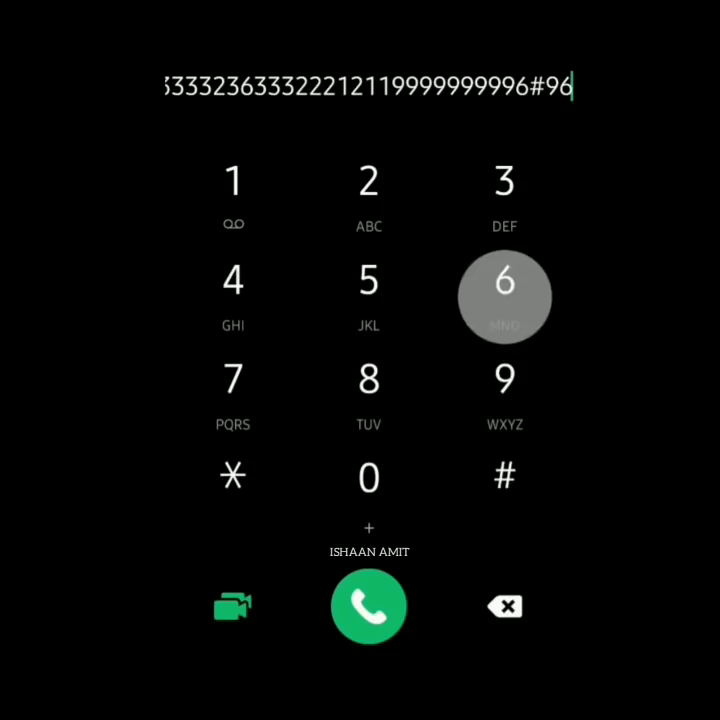
left_click(505, 290)
left_click(505, 290)
left_click(505, 290)
left_click(505, 190)
left_click(369, 190)
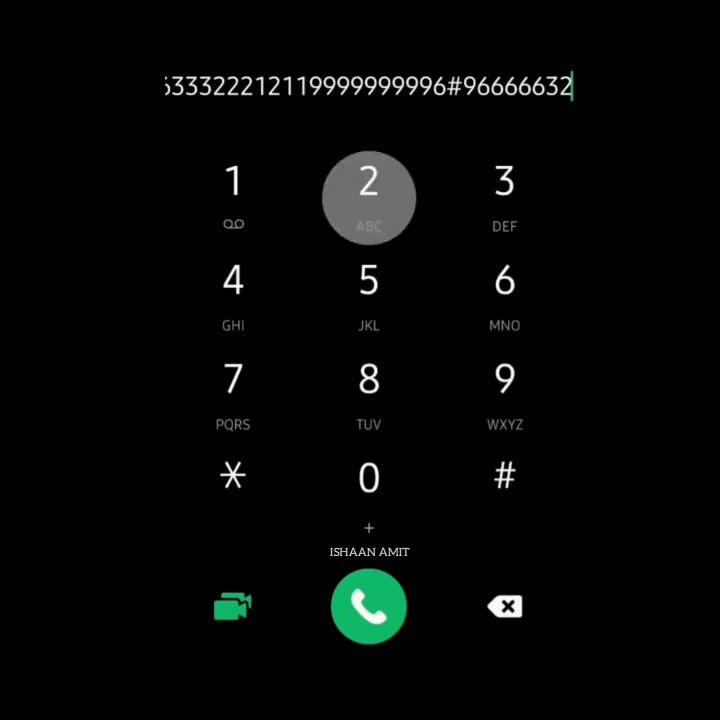
left_click(505, 290)
left_click(505, 190)
left_click(505, 190)
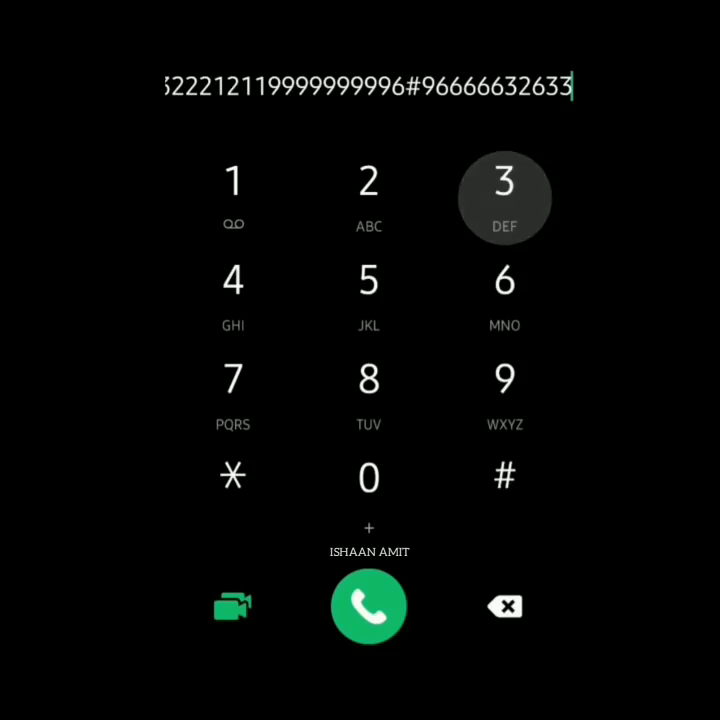
left_click(505, 190)
left_click(505, 190)
left_click(505, 190)
left_click(505, 190)
left_click(369, 190)
left_click(505, 388)
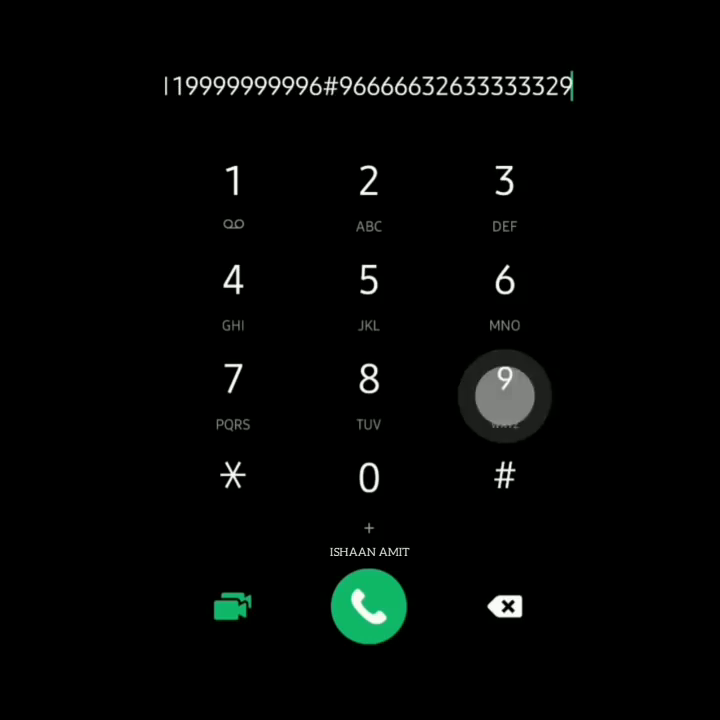
left_click(505, 388)
left_click(505, 388)
left_click(505, 290)
left_click(505, 290)
left_click(505, 190)
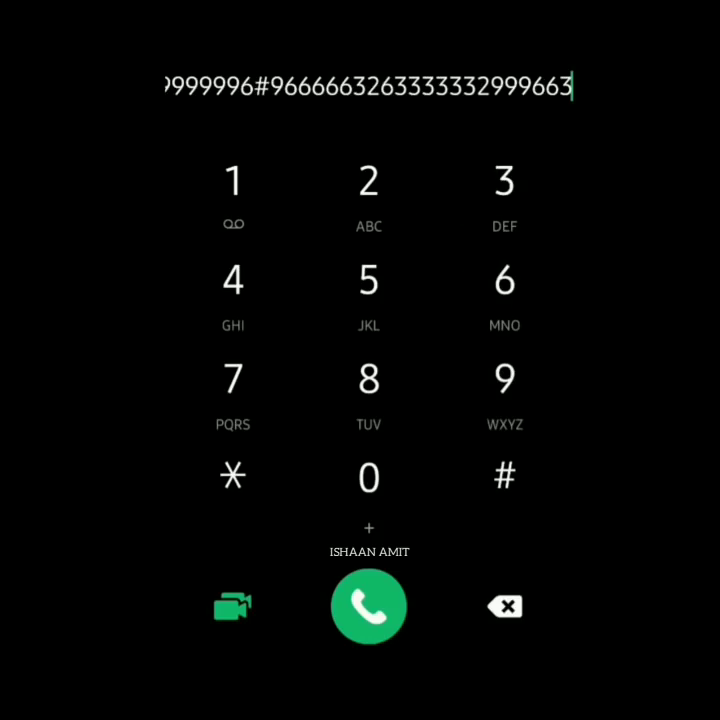
left_click(505, 190)
left_click(369, 190)
left_click(369, 190)
left_click(369, 190)
left_click(369, 190)
left_click(233, 190)
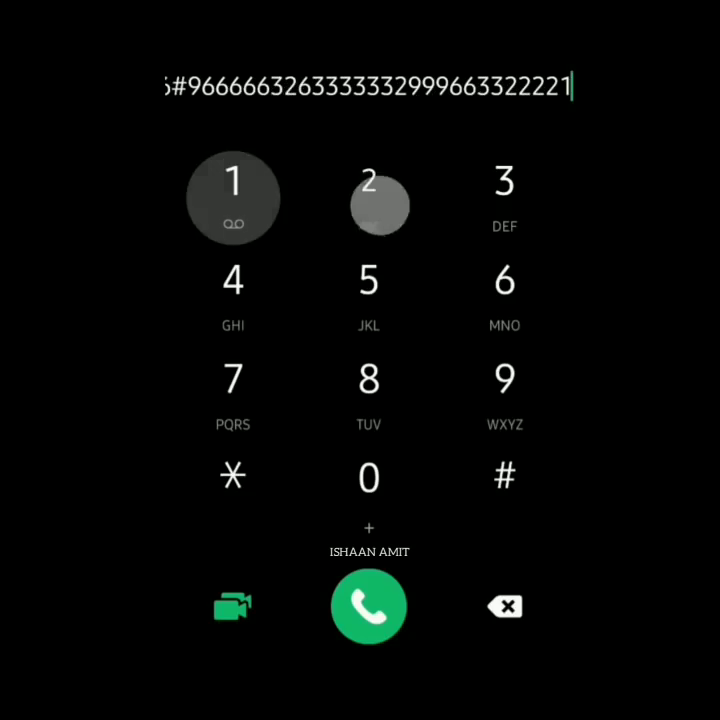
left_click(369, 190)
left_click(233, 190)
left_click(233, 190)
left_click(369, 190)
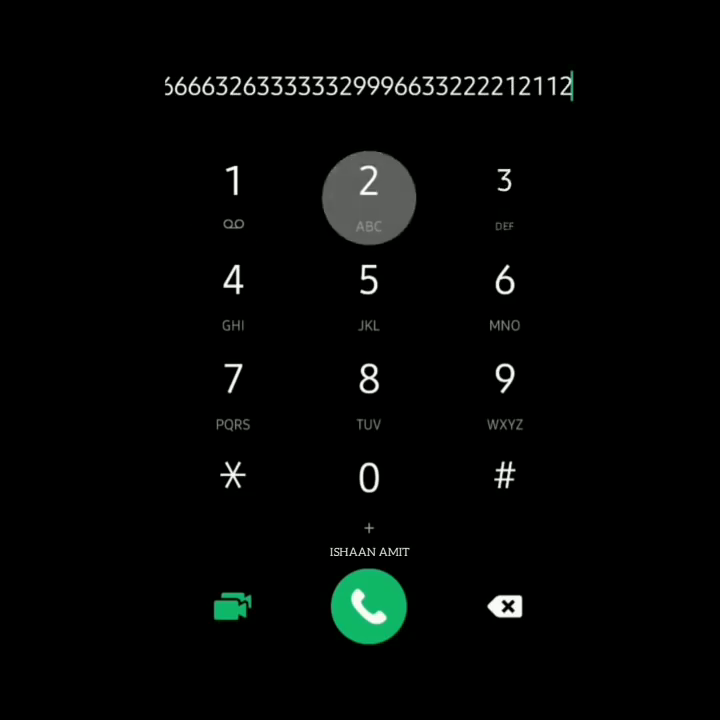
left_click(505, 190)
left_click(505, 190)
left_click(505, 190)
left_click(505, 190)
left_click(369, 190)
left_click(505, 190)
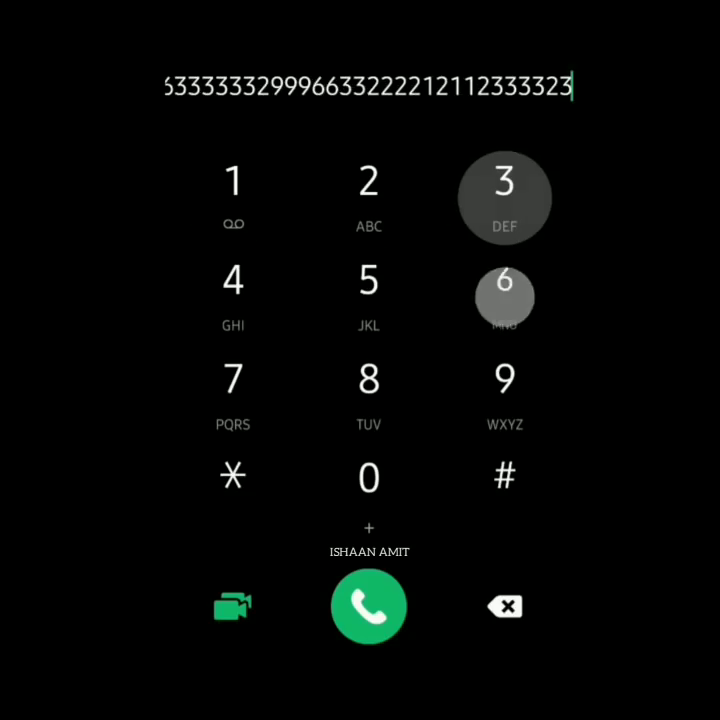
left_click(505, 290)
left_click(505, 190)
left_click(505, 290)
left_click(505, 390)
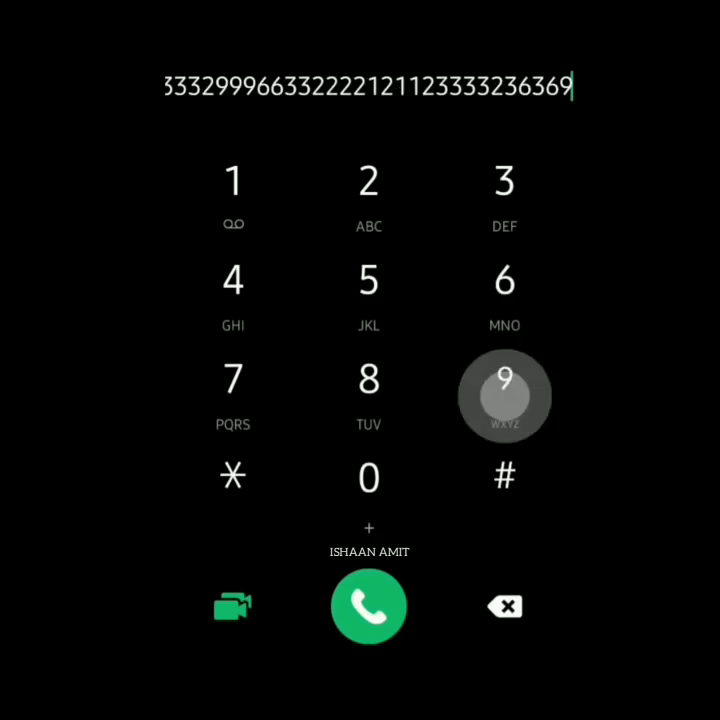
left_click(505, 390)
left_click(505, 390)
left_click(505, 290)
left_click(505, 190)
left_click(369, 190)
left_click(505, 290)
left_click(505, 190)
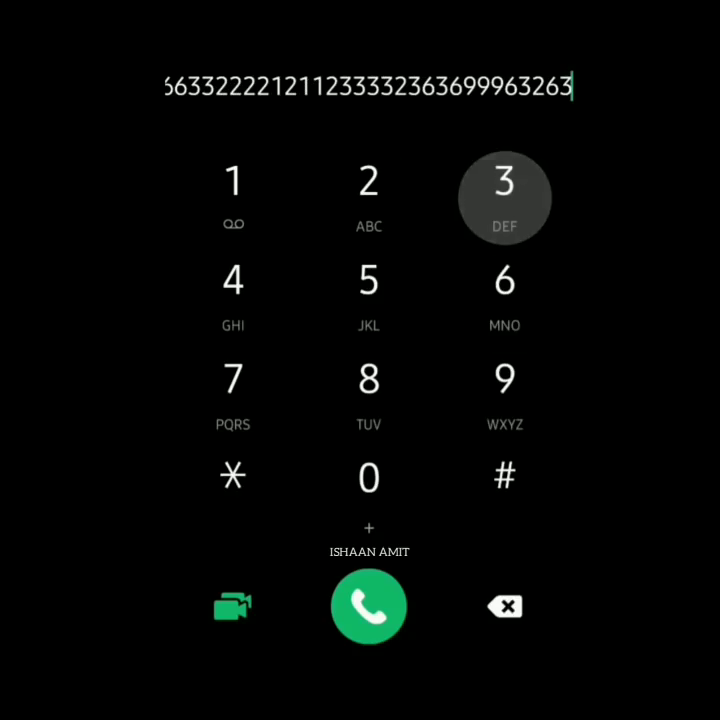
left_click(505, 190)
left_click(505, 190)
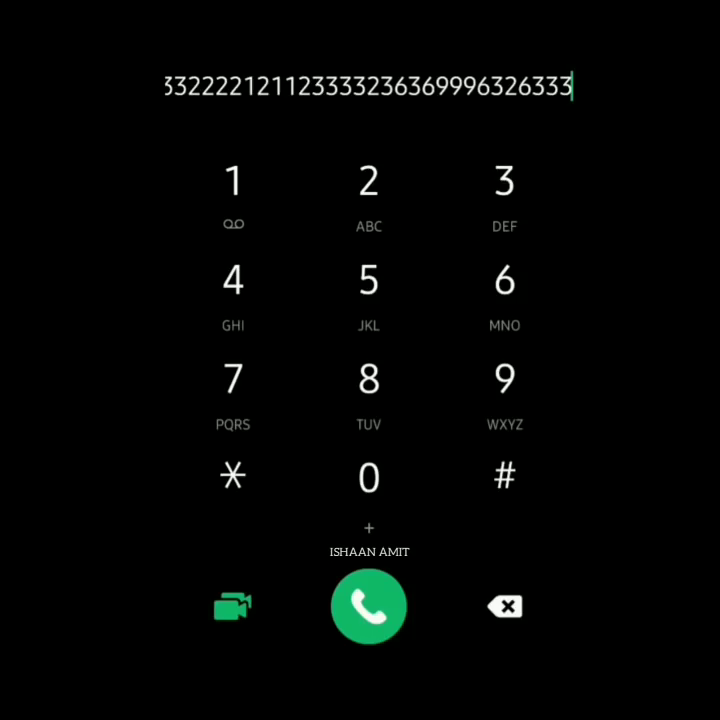
left_click(369, 190)
left_click(369, 190)
left_click(369, 190)
left_click(369, 190)
left_click(233, 190)
left_click(369, 190)
left_click(233, 190)
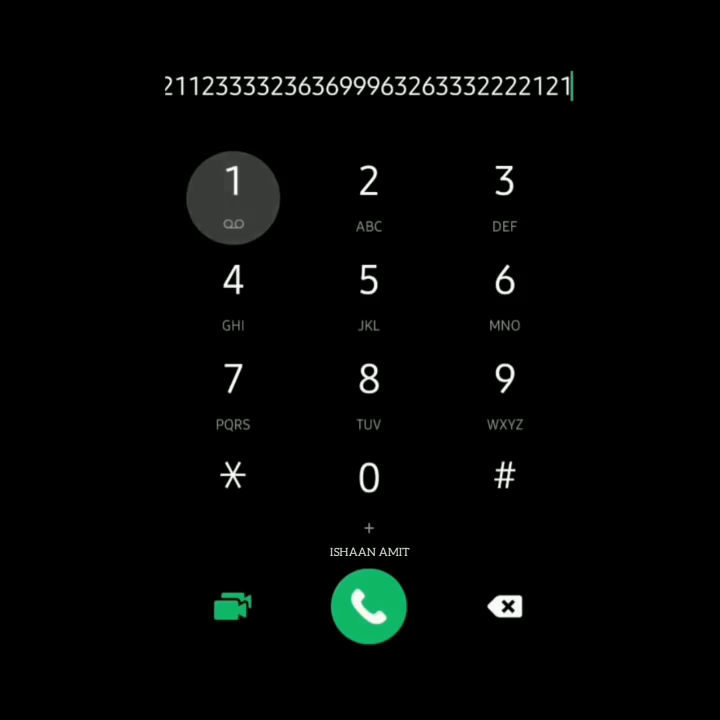
left_click(233, 190)
left_click(233, 190)
left_click(233, 190)
left_click(505, 390)
left_click(505, 390)
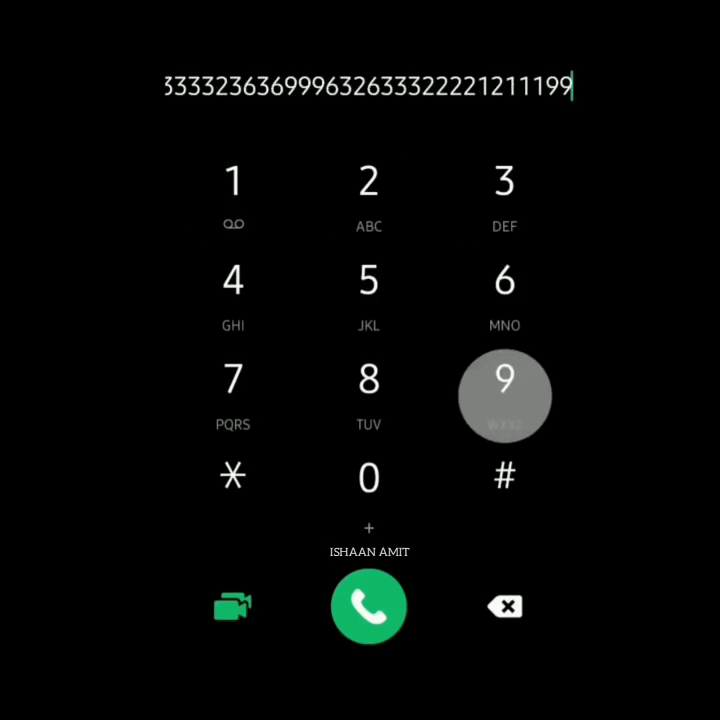
left_click(505, 390)
left_click(505, 390)
left_click(505, 390)
left_click(505, 396)
left_click(505, 396)
left_click(505, 396)
left_click(505, 297)
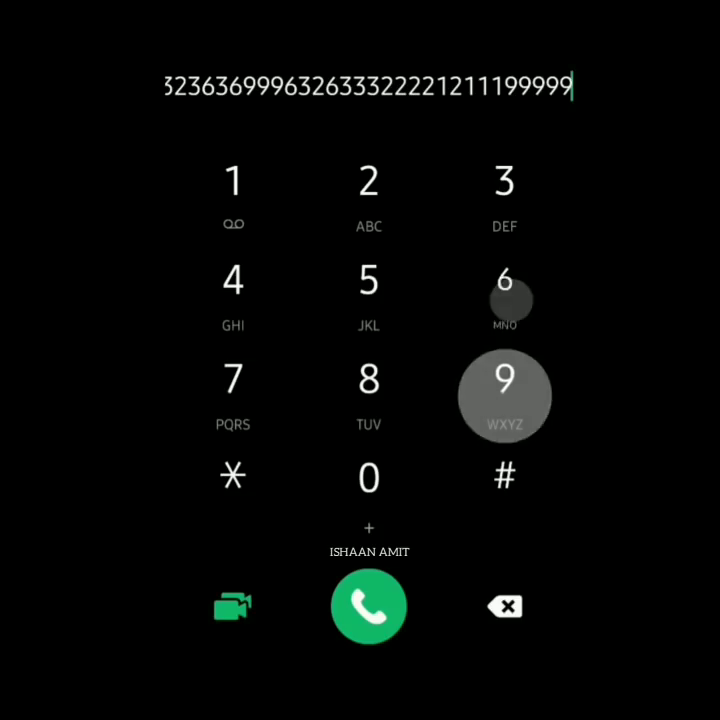
left_click(505, 495)
left_click(505, 396)
left_click(505, 297)
left_click(505, 297)
left_click(505, 297)
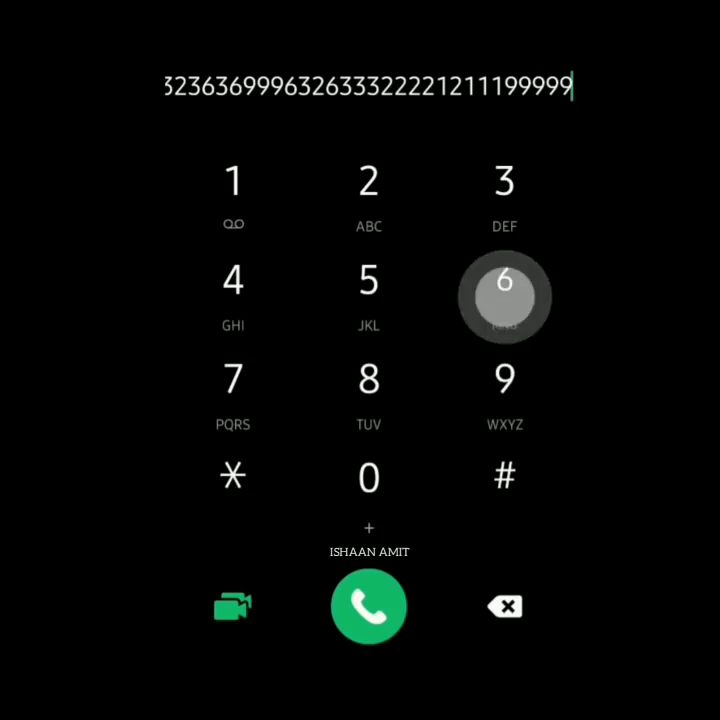
left_click(510, 298)
left_click(505, 198)
left_click(370, 206)
left_click(505, 297)
left_click(505, 198)
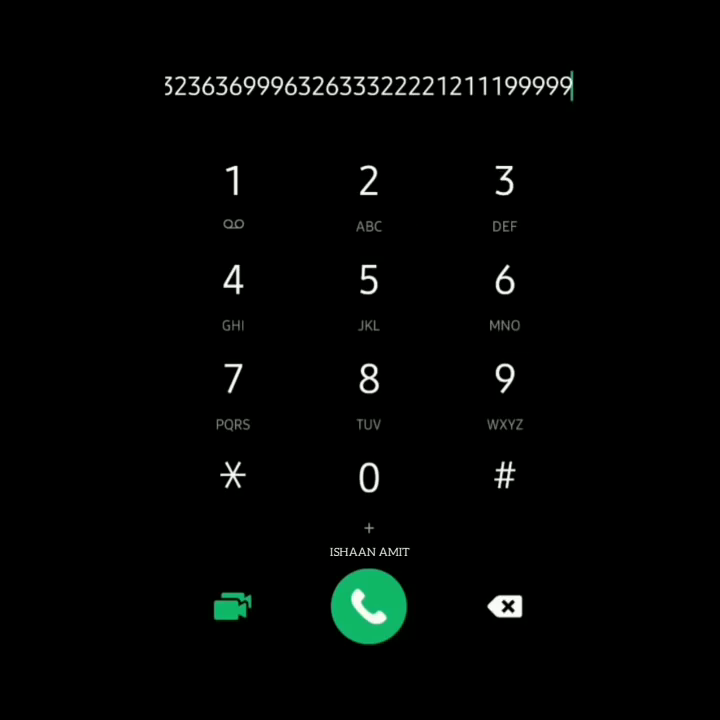
left_click(505, 390)
left_click(505, 495)
left_click(505, 396)
left_click(505, 297)
left_click(505, 396)
left_click(505, 297)
left_click(233, 197)
left_click(368, 196)
left_click(503, 194)
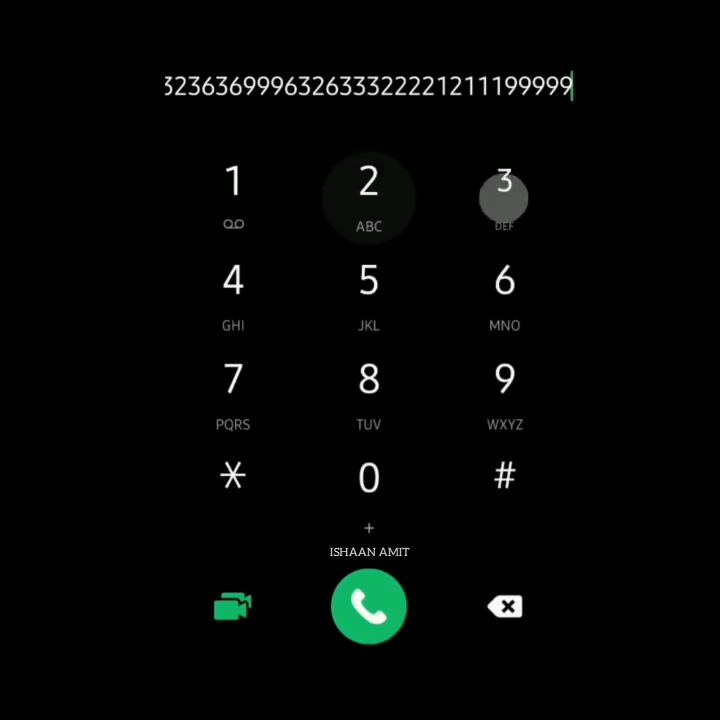
left_click(369, 197)
left_click(505, 297)
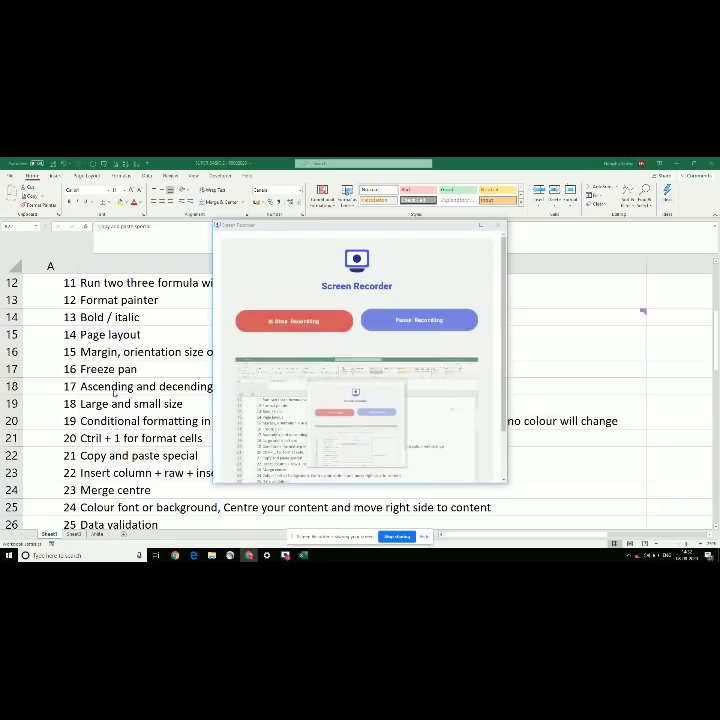
Step: Browse the column B topic list and settle on the Copy and paste special entry in B22
key("Down")
key("Down")
key("Down")
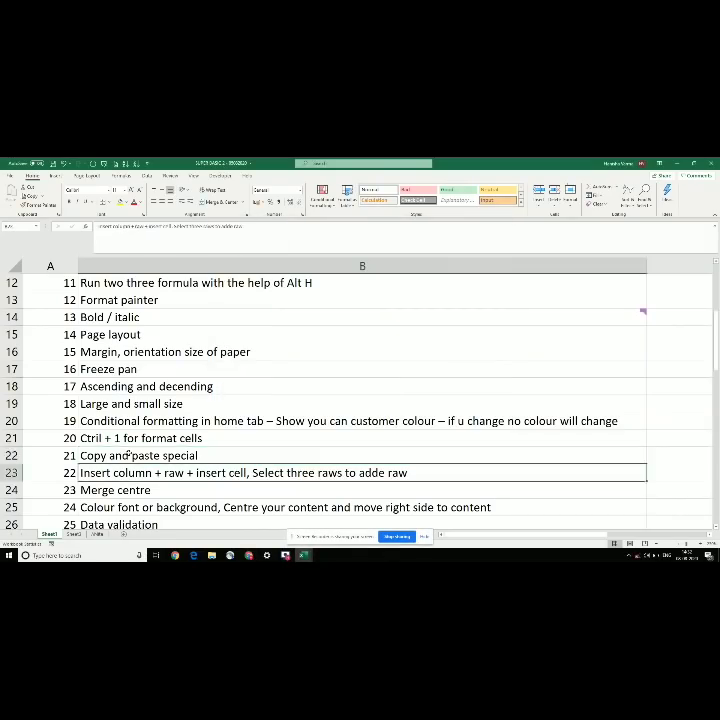
key("Up")
key("Up")
left_click(128, 454)
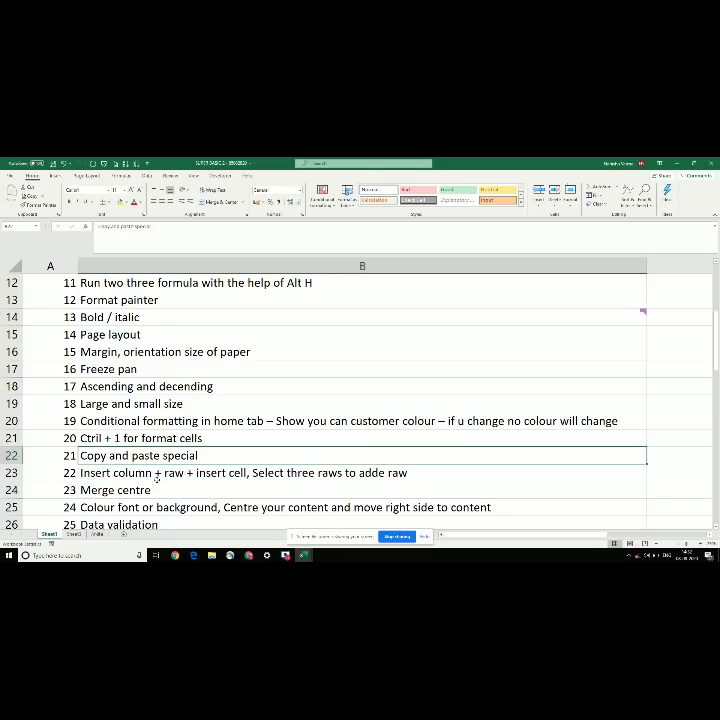
left_click(138, 470)
left_click(128, 456)
key("ctrl+n")
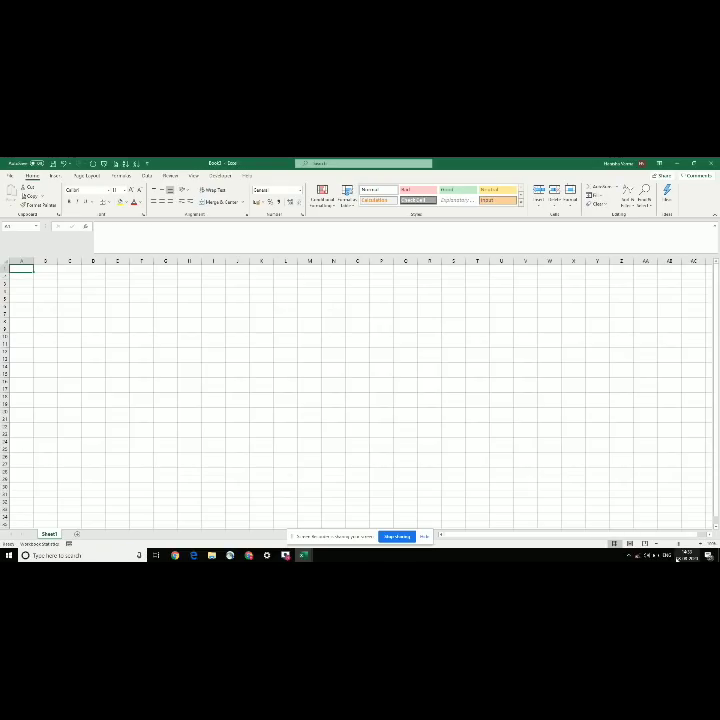
scroll(390, 306, "up", 10)
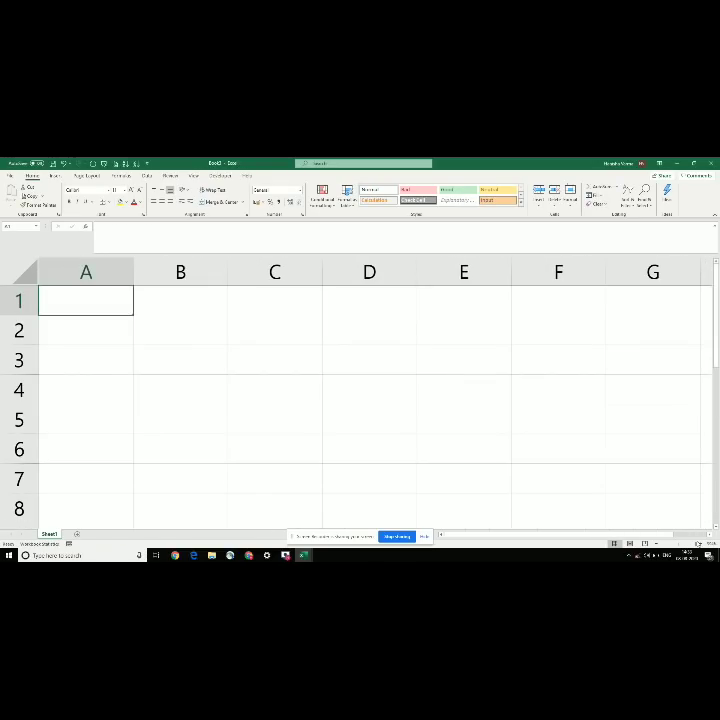
left_click(323, 358)
left_click(172, 305)
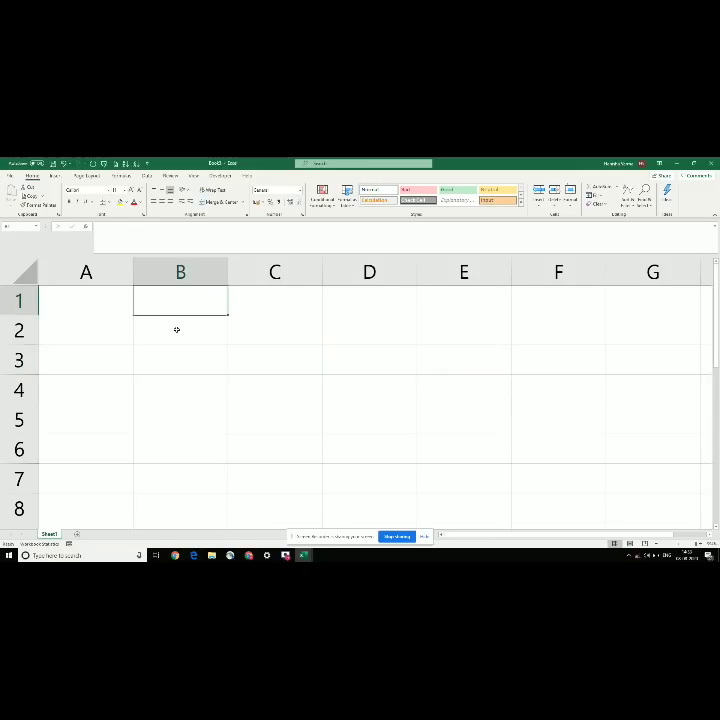
left_click(176, 330)
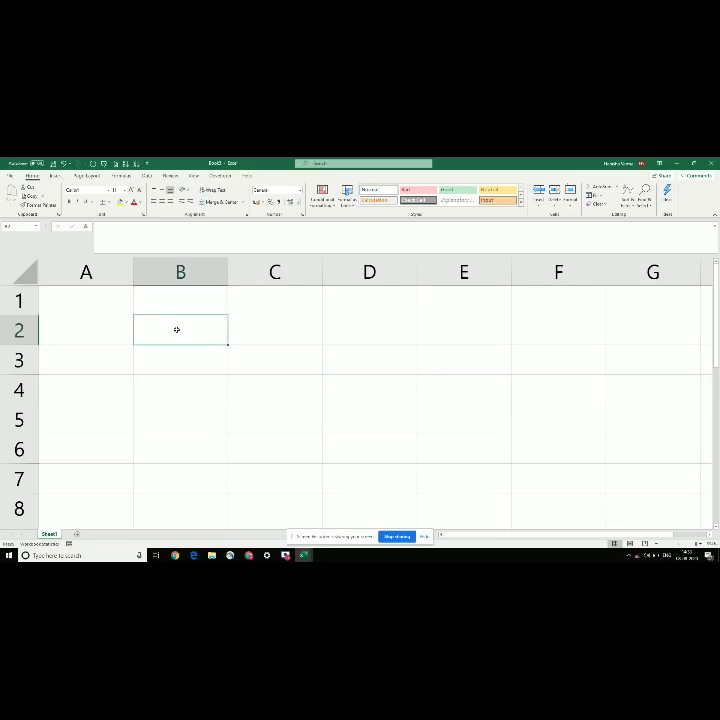
type("10")
key("Return")
type("20")
key("Return")
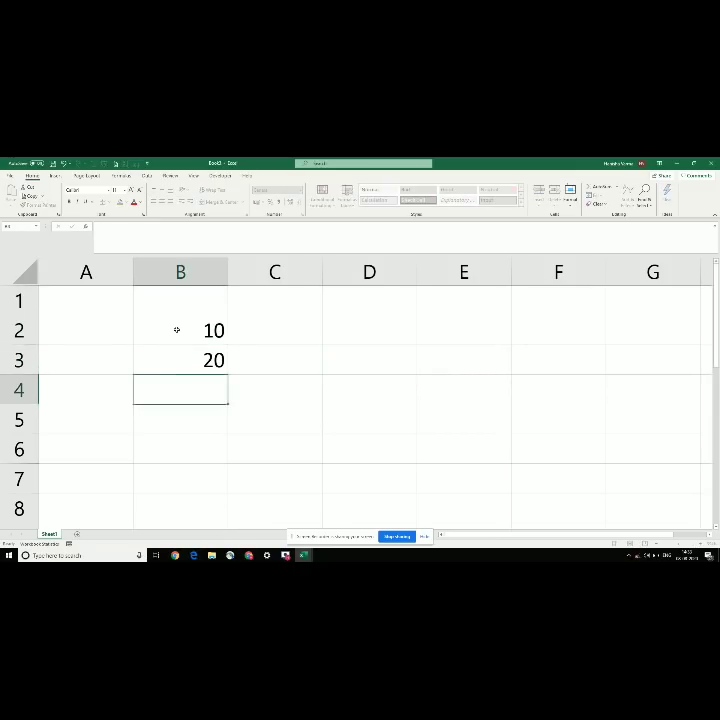
type("300")
key("Return")
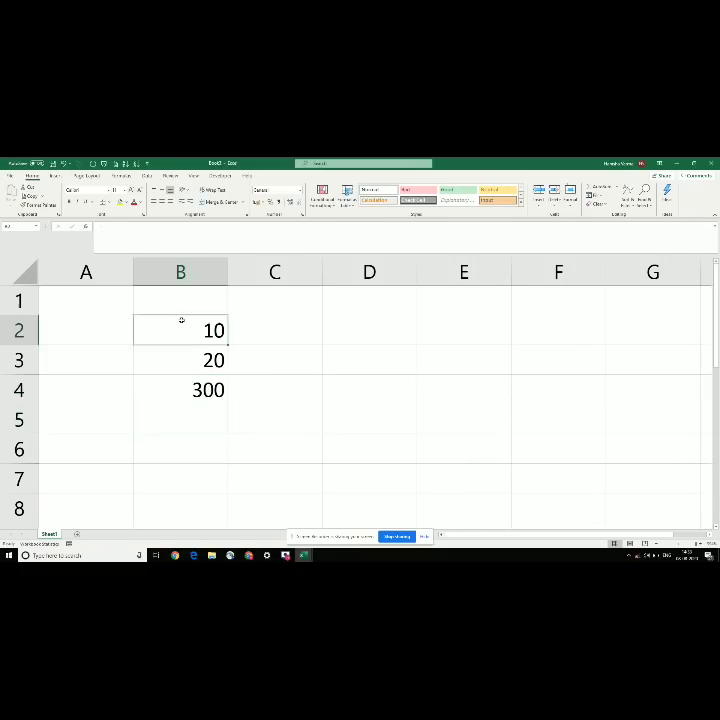
left_click_drag(182, 322, 206, 407)
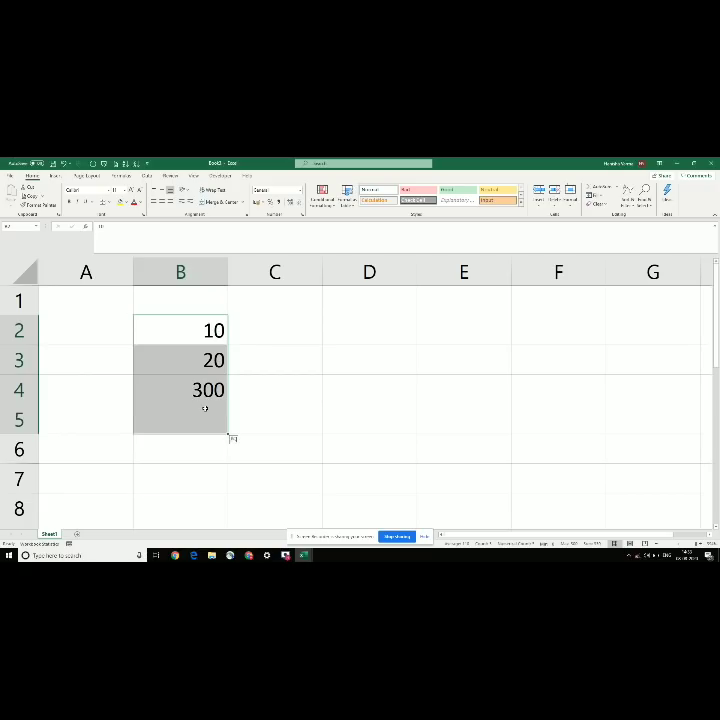
key("alt+equal")
key("Down")
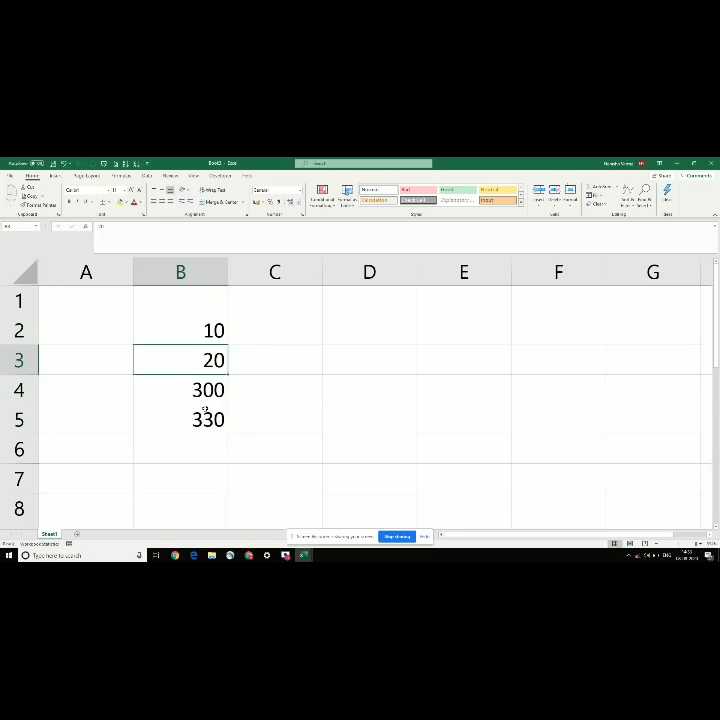
key("Down")
key("Down")
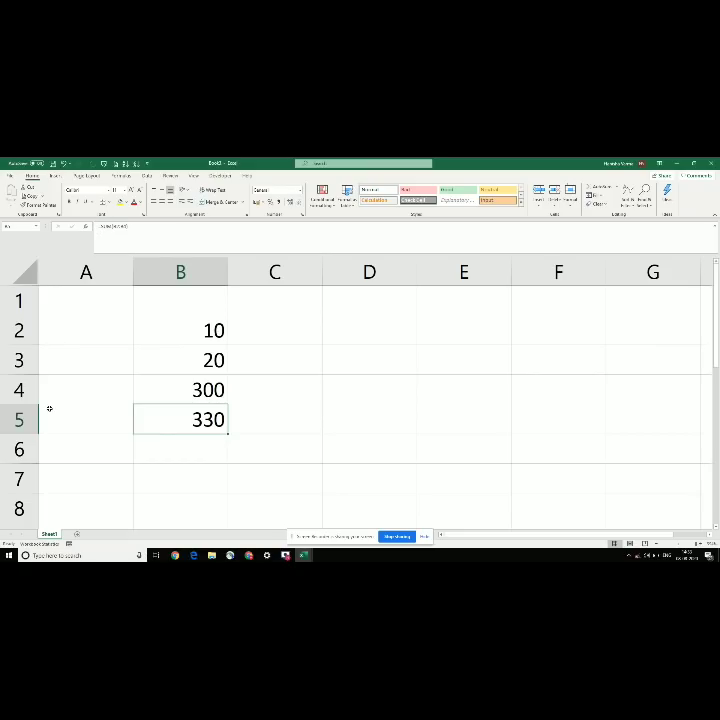
left_click(167, 367)
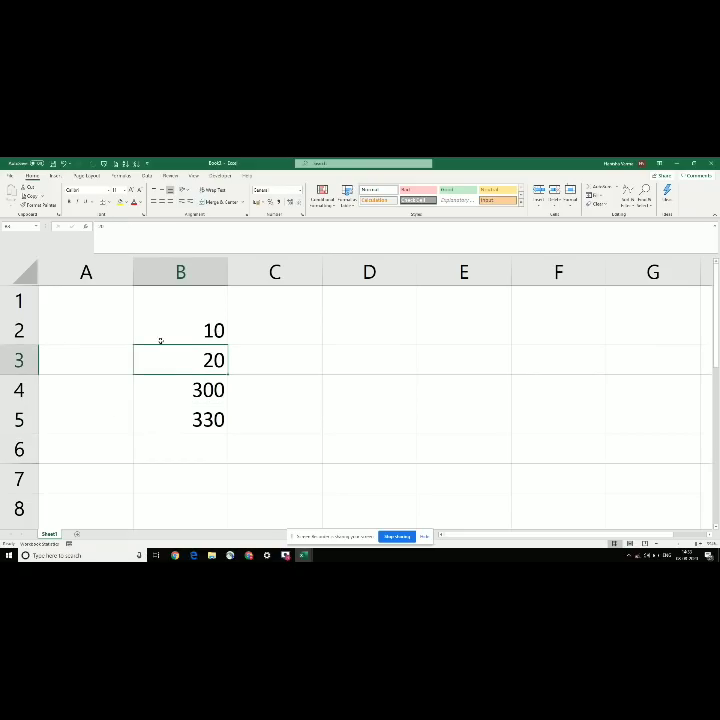
left_click(176, 414)
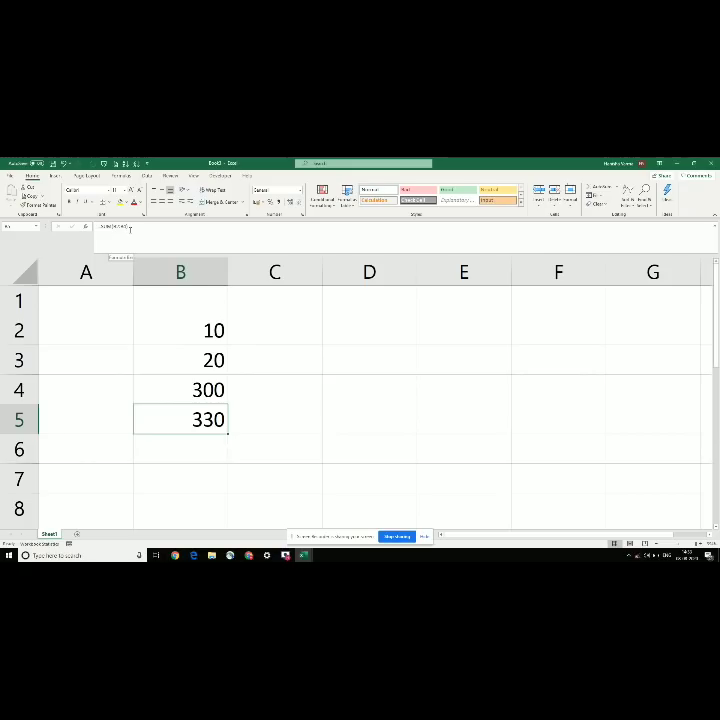
left_click(167, 341)
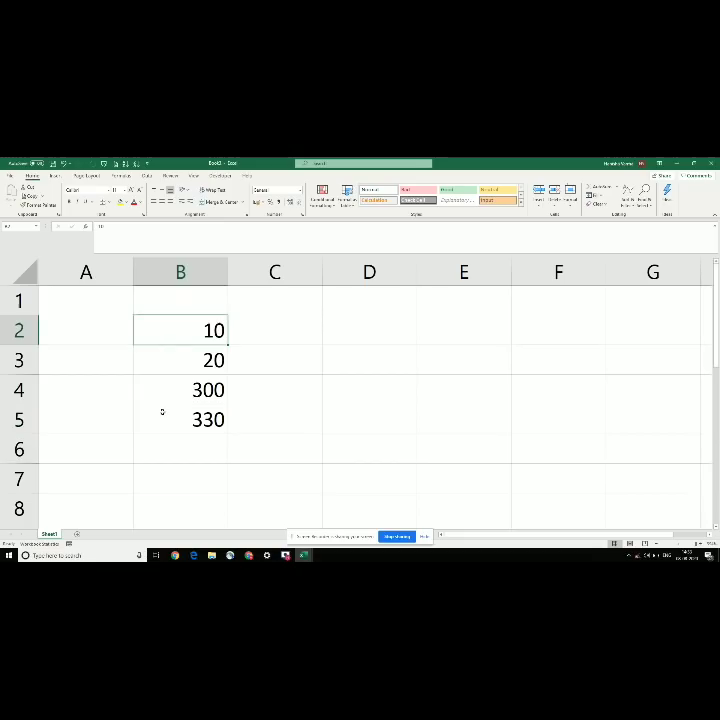
left_click(162, 411)
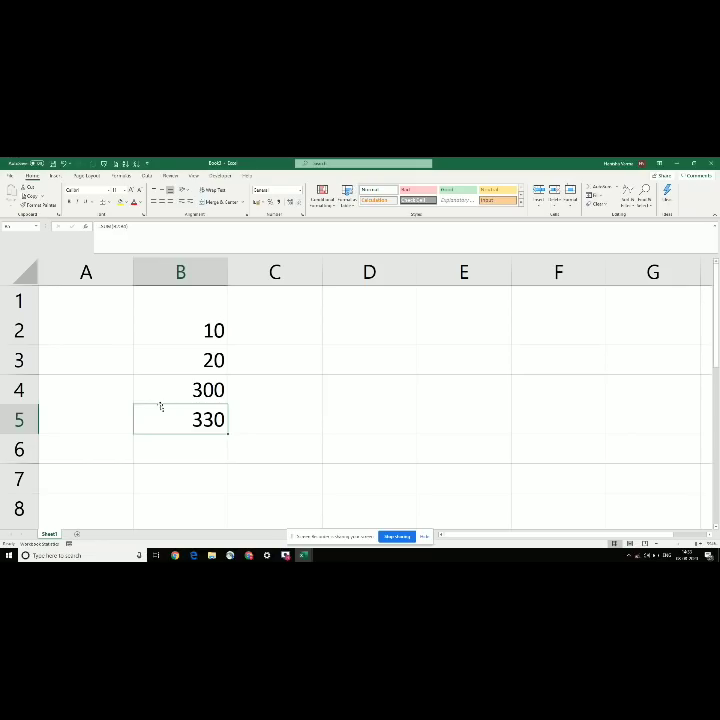
left_click(165, 389)
left_click(168, 417)
left_click(167, 332)
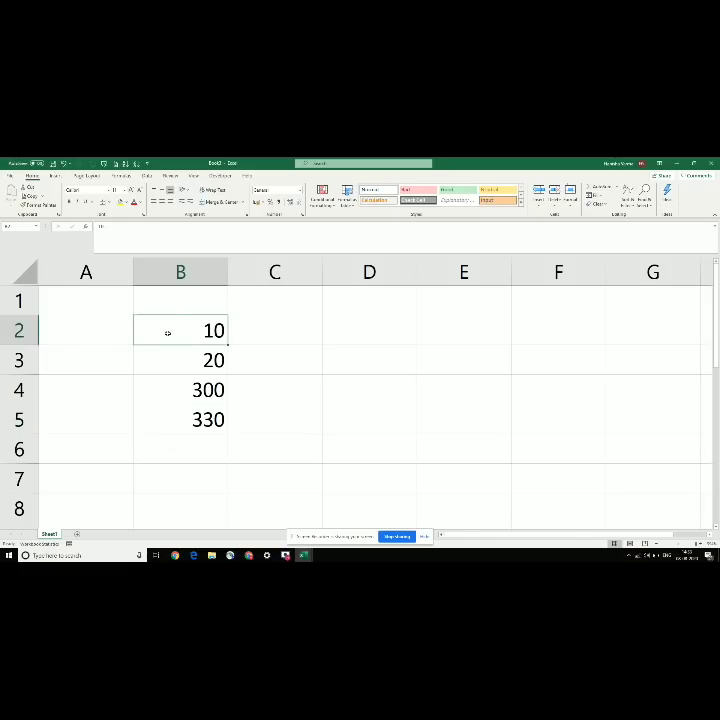
left_click_drag(167, 332, 195, 435)
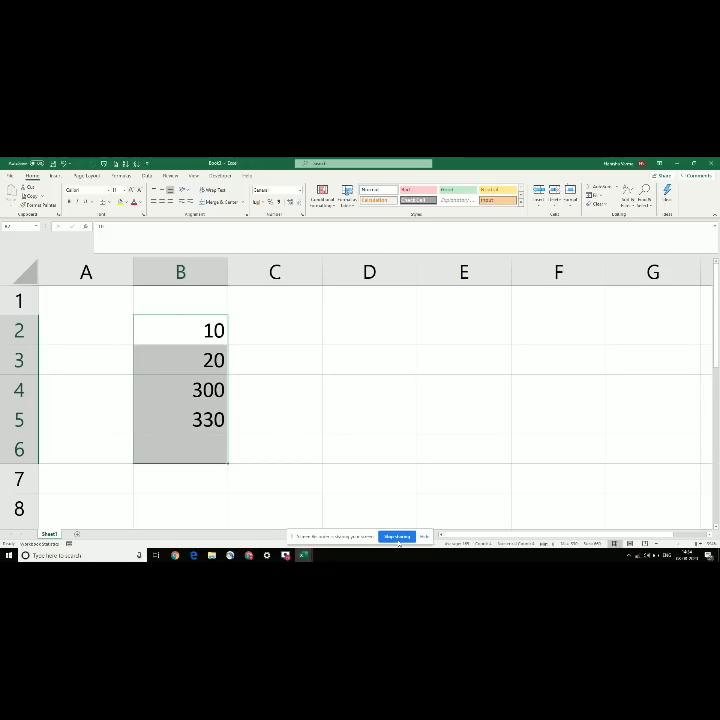
key("ctrl+c")
right_click(164, 368)
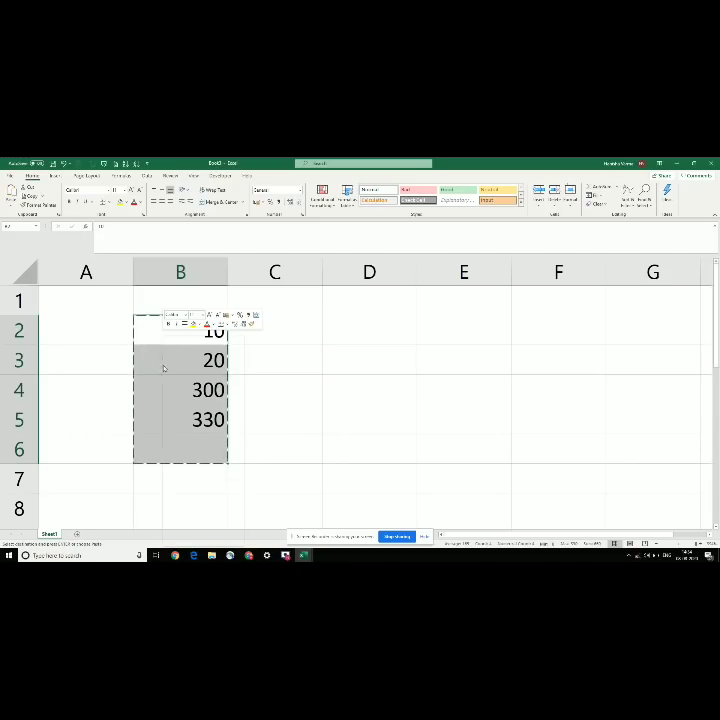
left_click(191, 375)
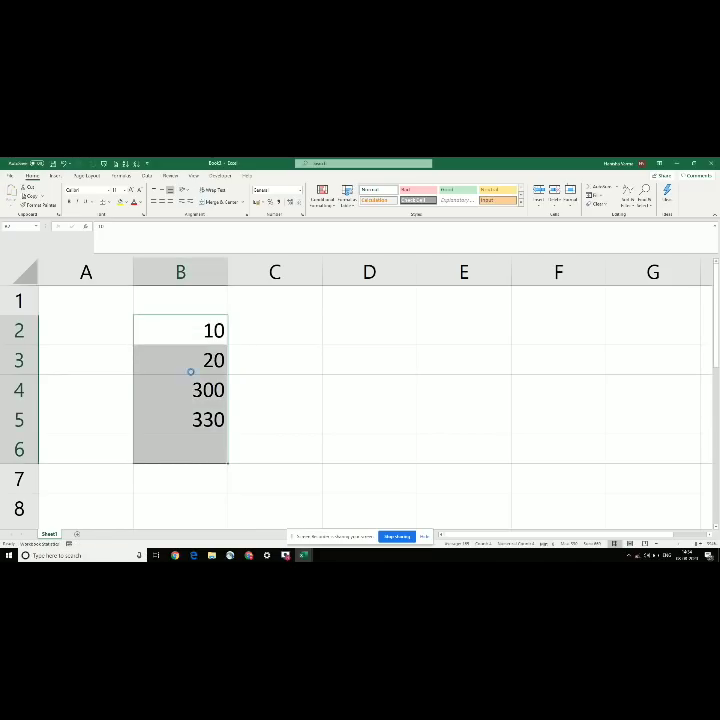
key("ctrl+c")
right_click(190, 372)
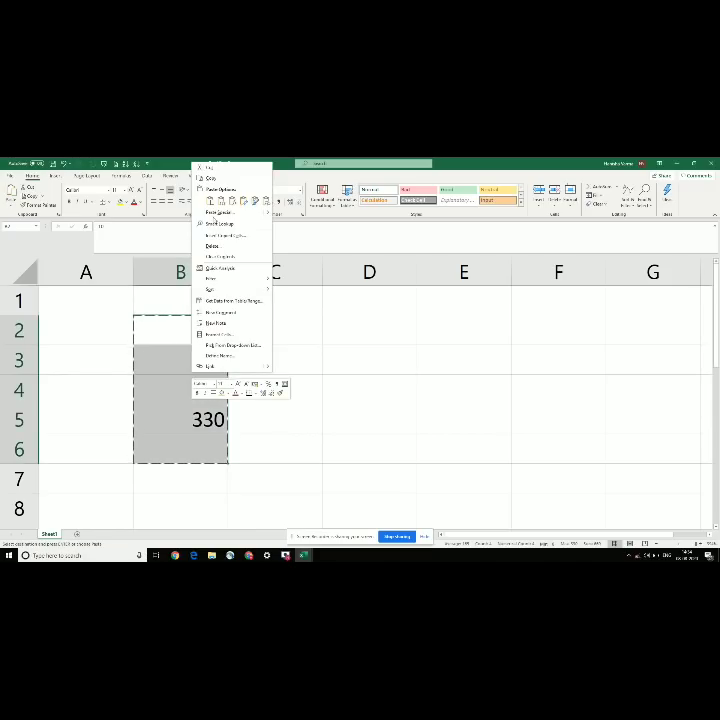
left_click(212, 214)
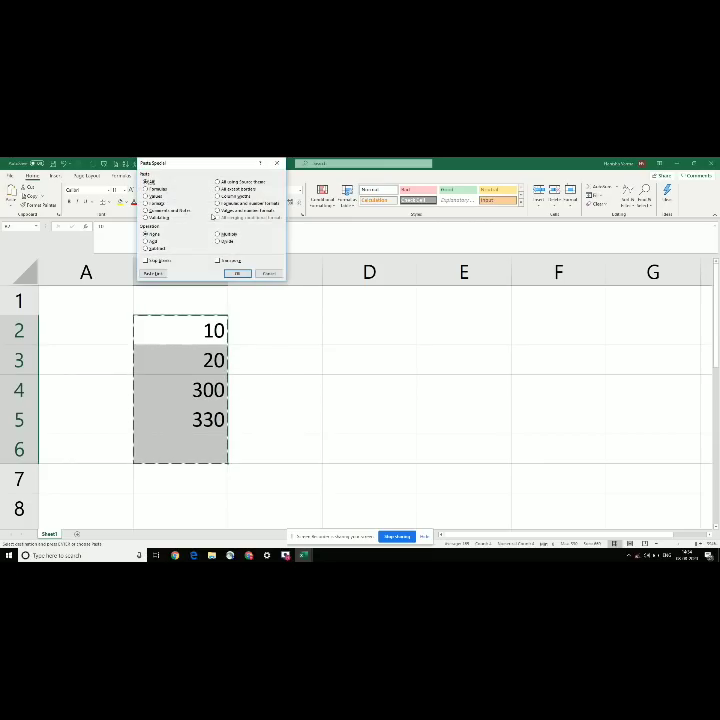
key("Escape")
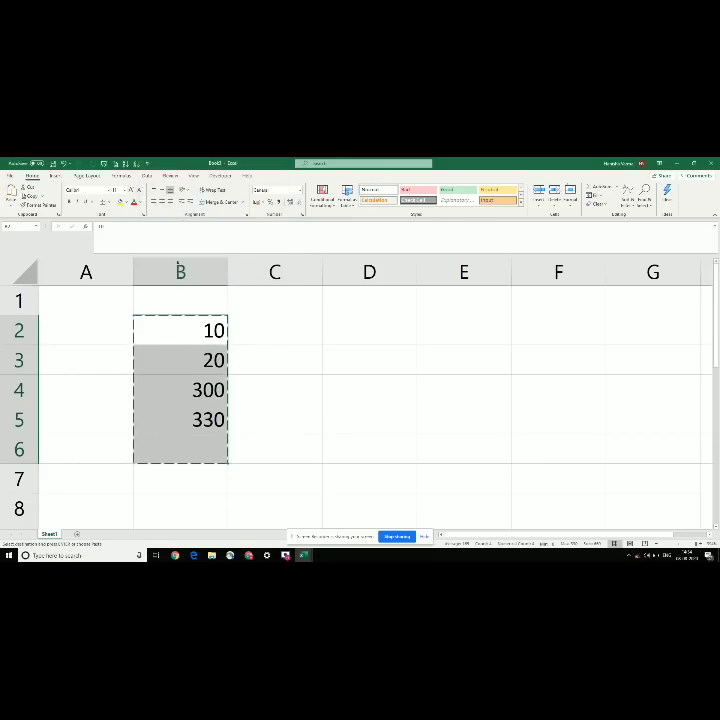
right_click(187, 338)
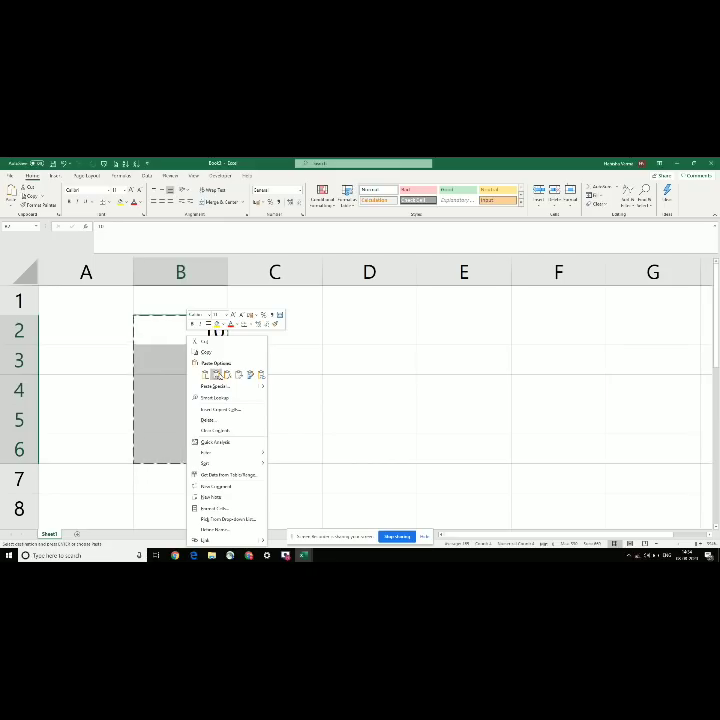
left_click(215, 374)
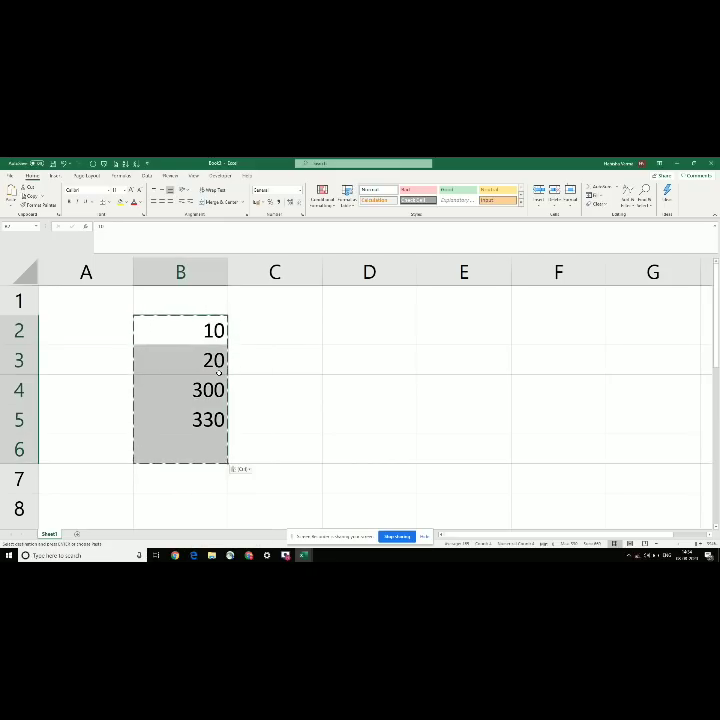
key("Escape")
left_click(181, 418)
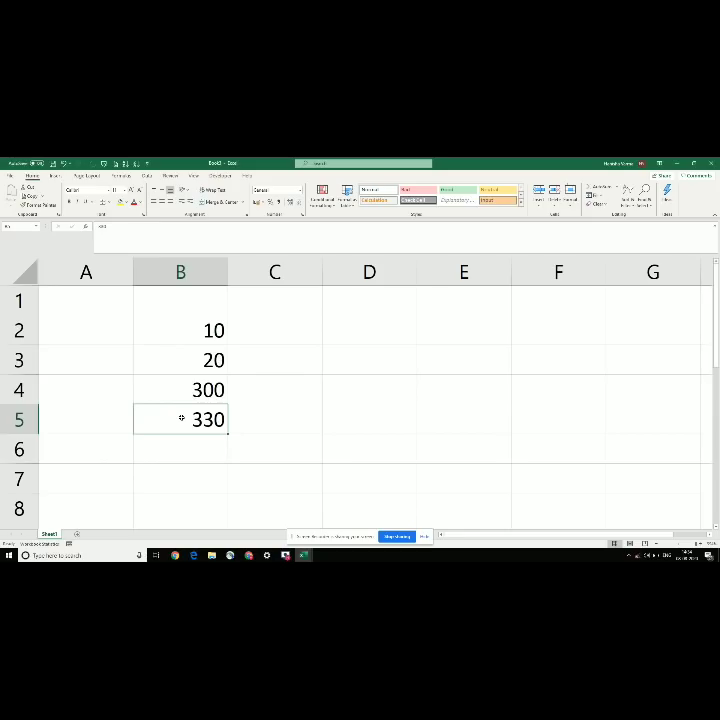
Step: Replace the value in cell B4 with 200
key("Up")
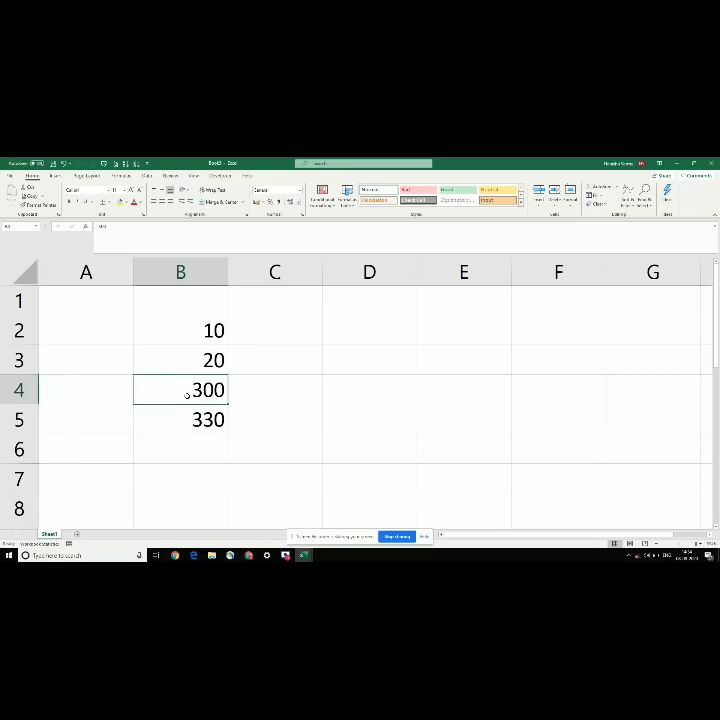
type("200")
key("Return")
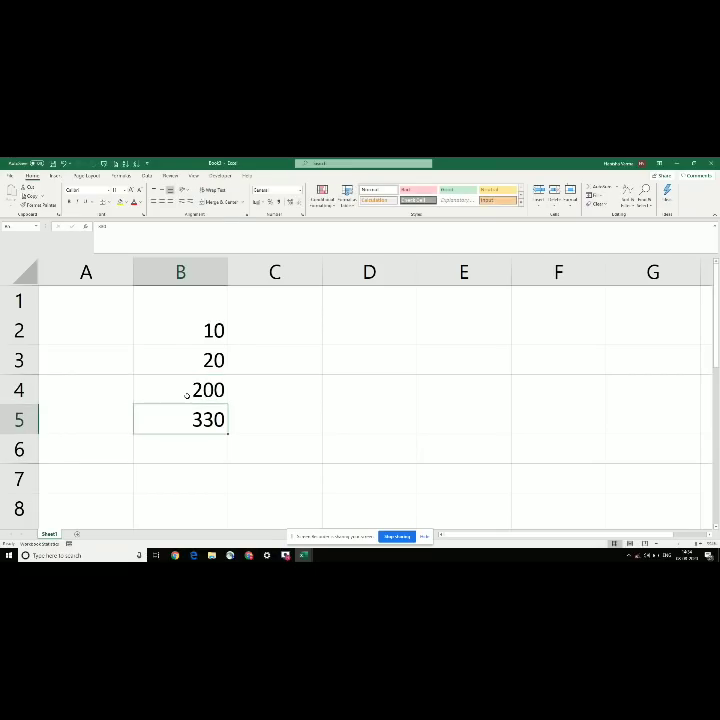
Step: Check B2:B4, B4 (200) and B5 (330), then switch to the notes workbook
key("Down")
key("Up")
key("Up")
key("Down")
key("Up")
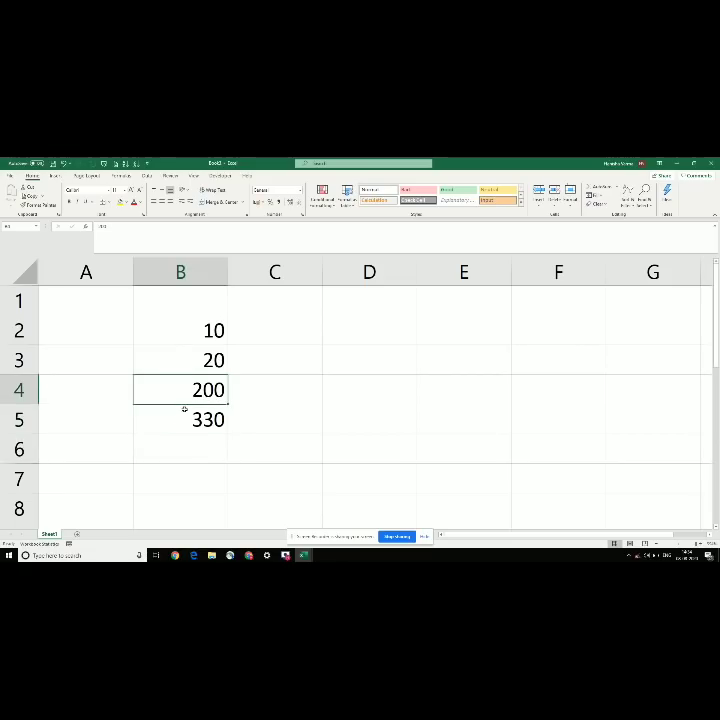
key("Down")
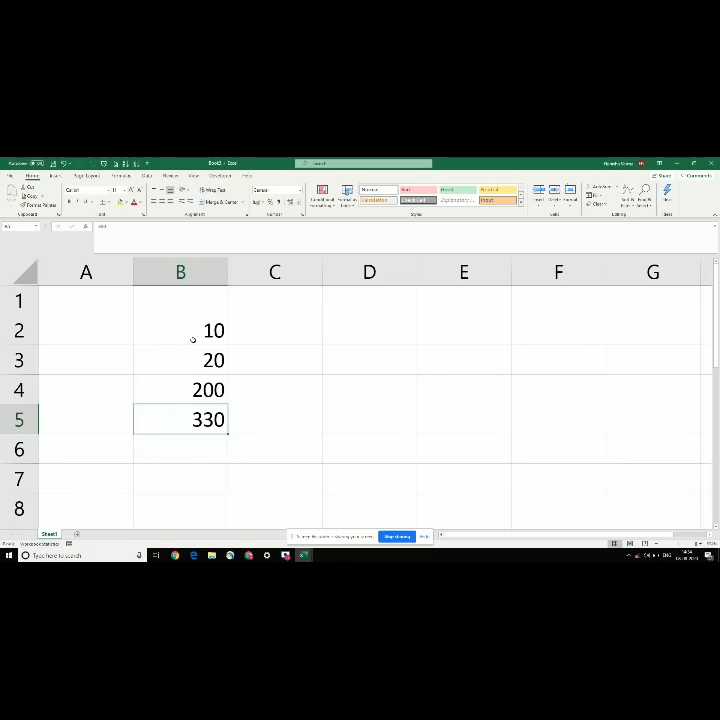
left_click_drag(186, 334, 169, 389)
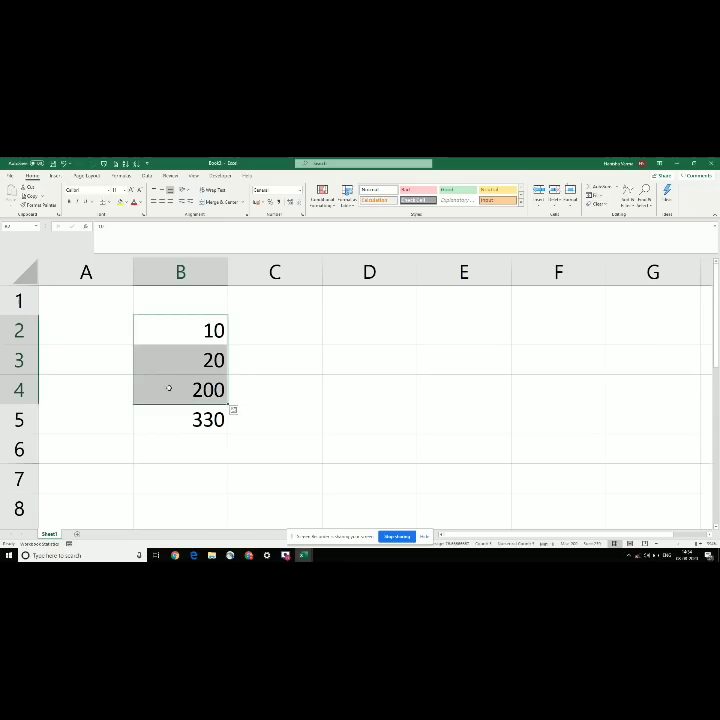
left_click(169, 389)
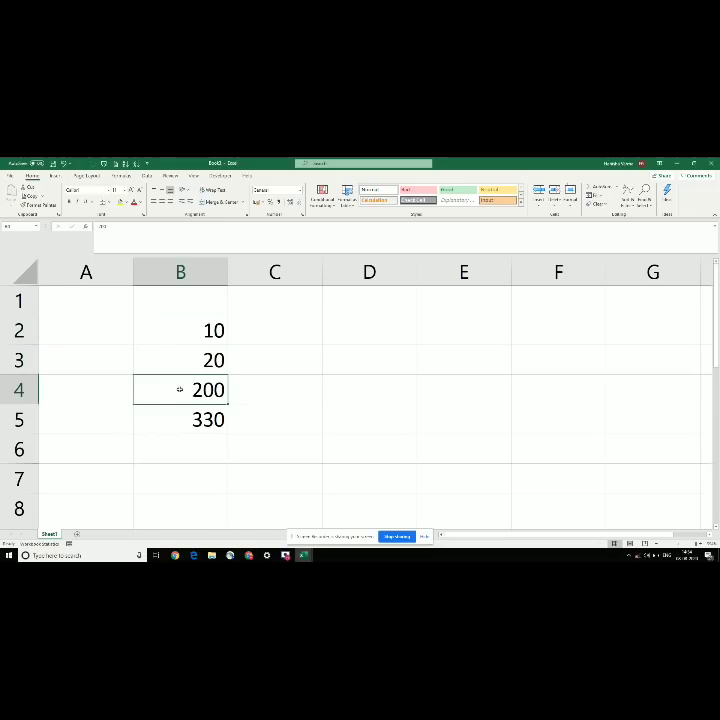
left_click(182, 421)
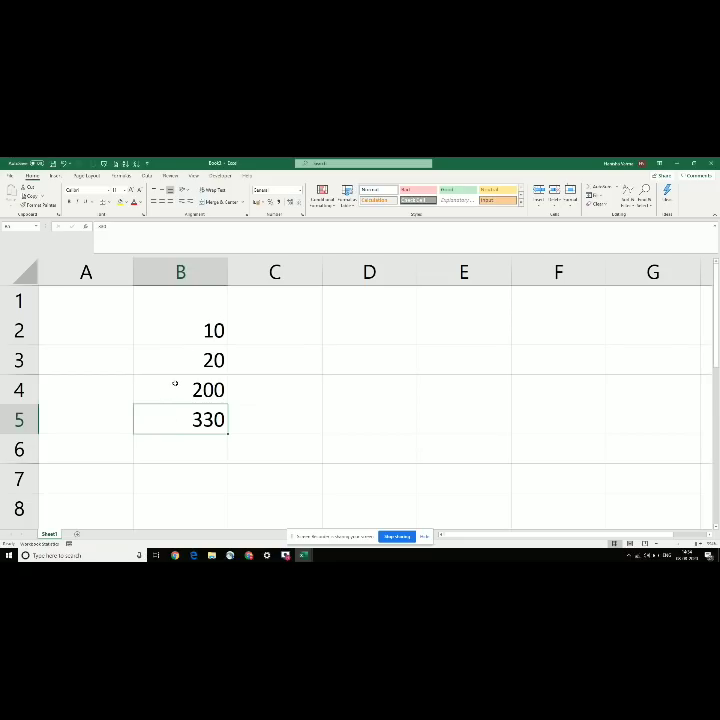
left_click(194, 383)
key("alt+Tab")
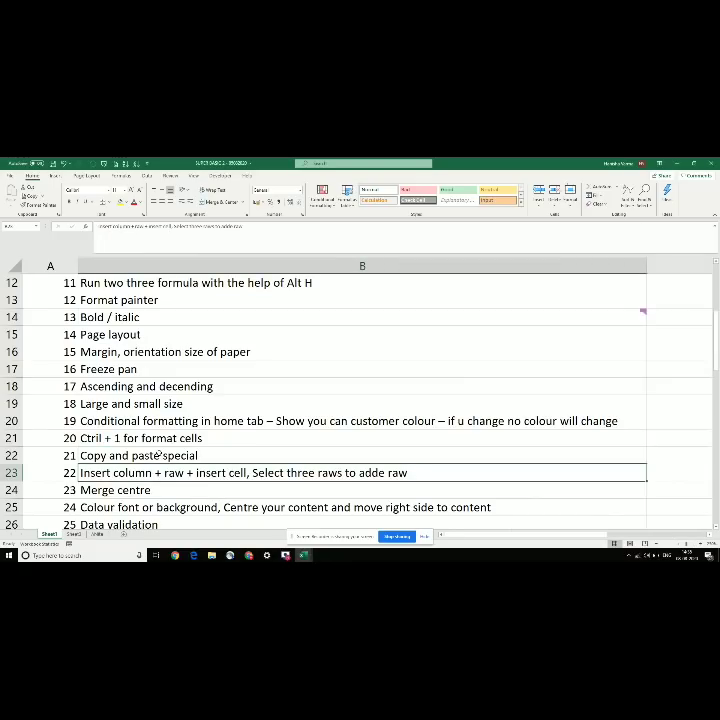
Step: Glance at the notes workbook, then return to Book2 and settle on cell B4
scroll(157, 455, "right", 1)
key("Left")
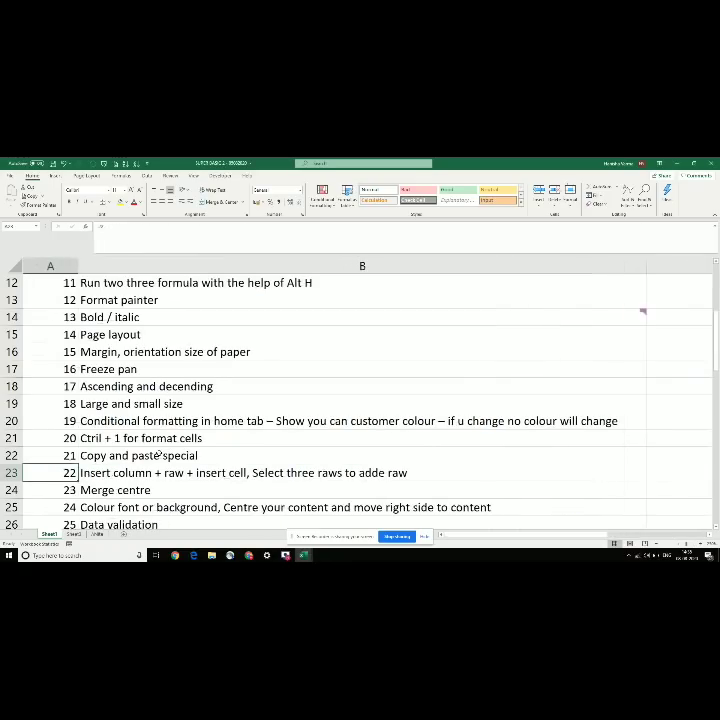
key("alt+Tab")
key("Up")
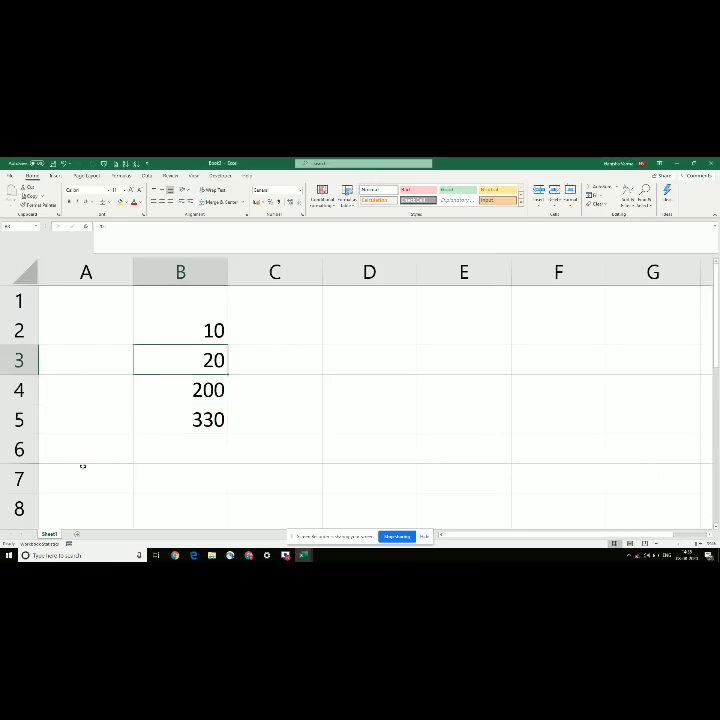
key("Down")
key("Up")
key("Up")
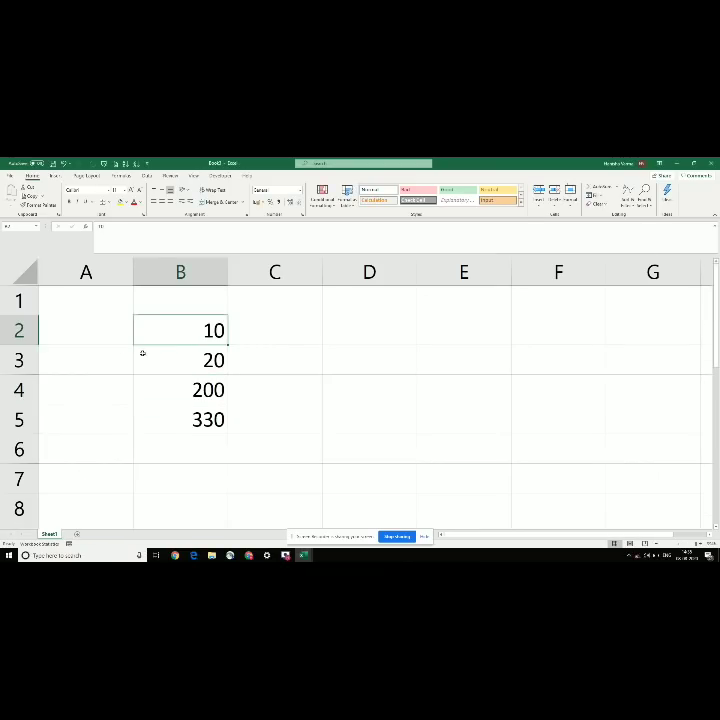
key("Down")
key("Down")
key("Down")
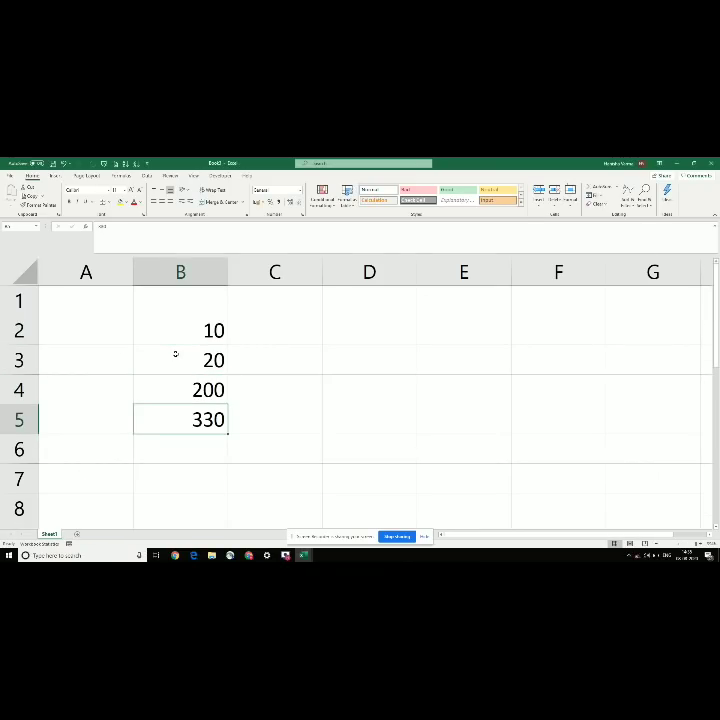
key("Up")
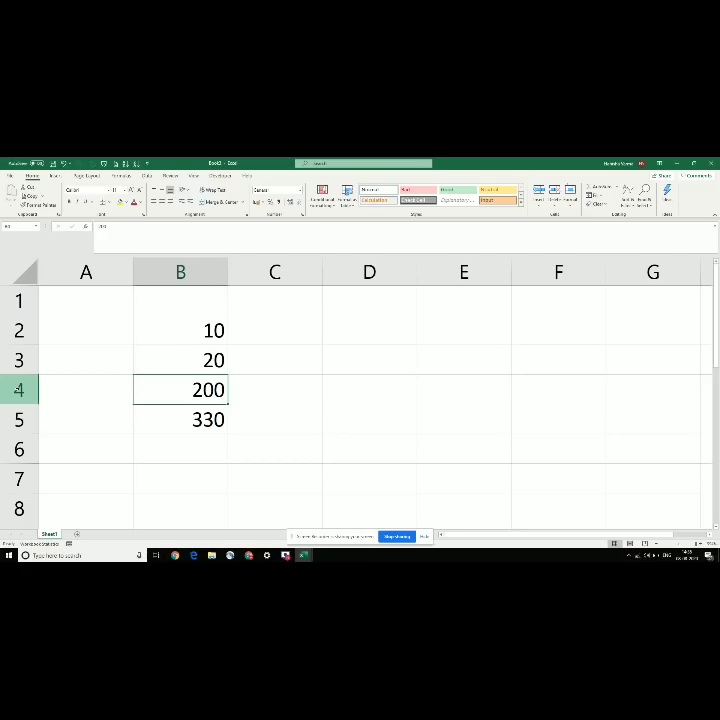
Step: Insert a blank row above row 4 from the row's context menu
left_click(8, 382)
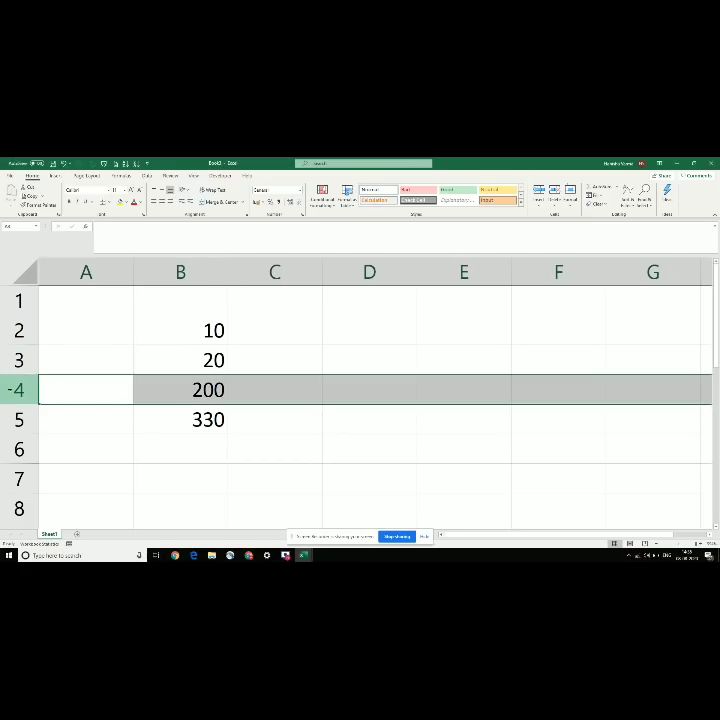
right_click(12, 390)
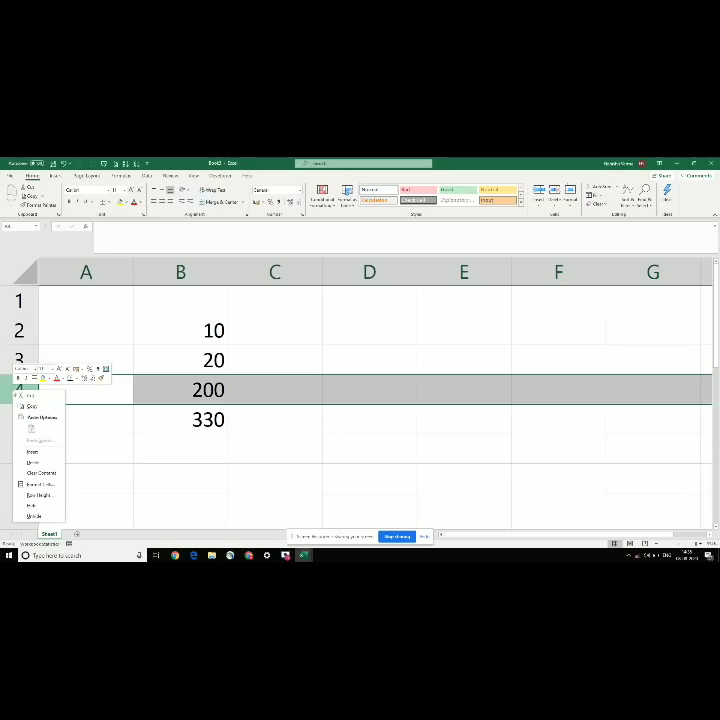
left_click(33, 452)
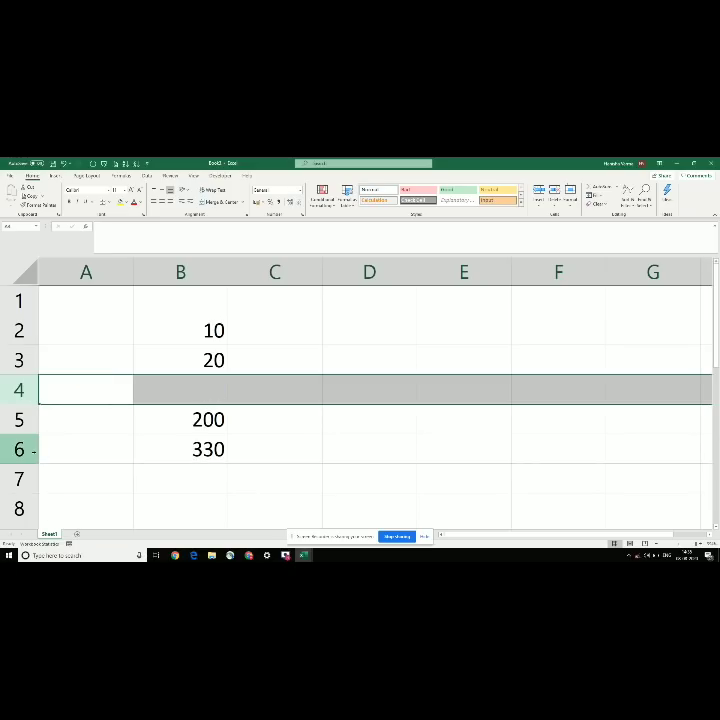
left_click(209, 391)
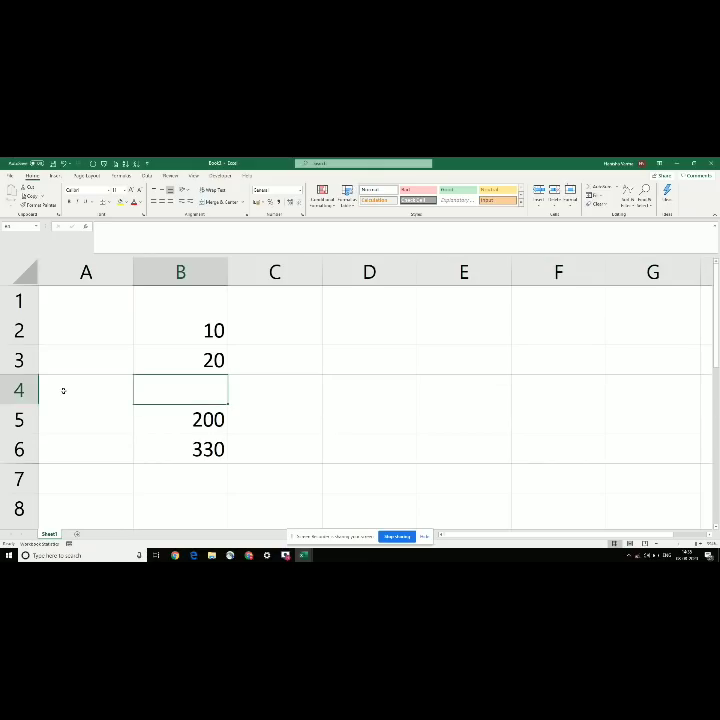
left_click(18, 390)
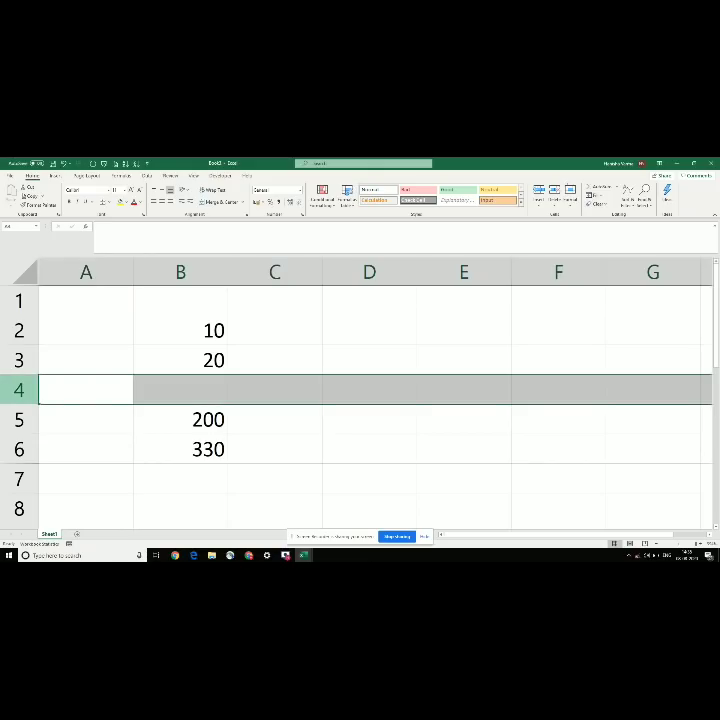
left_click(108, 396)
Step: Add two more blank rows at row 4 with Ctrl+Shift+=
left_click(11, 368)
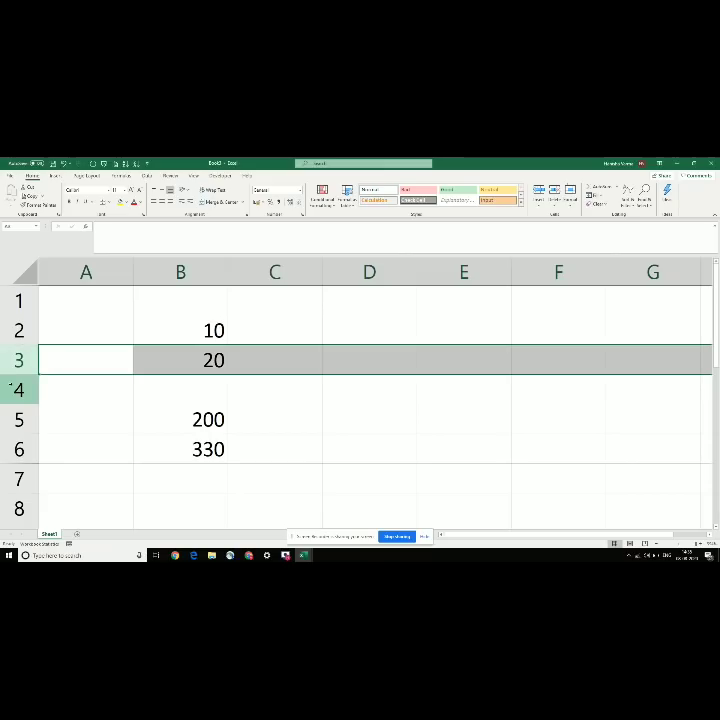
left_click_drag(5, 367, 13, 413)
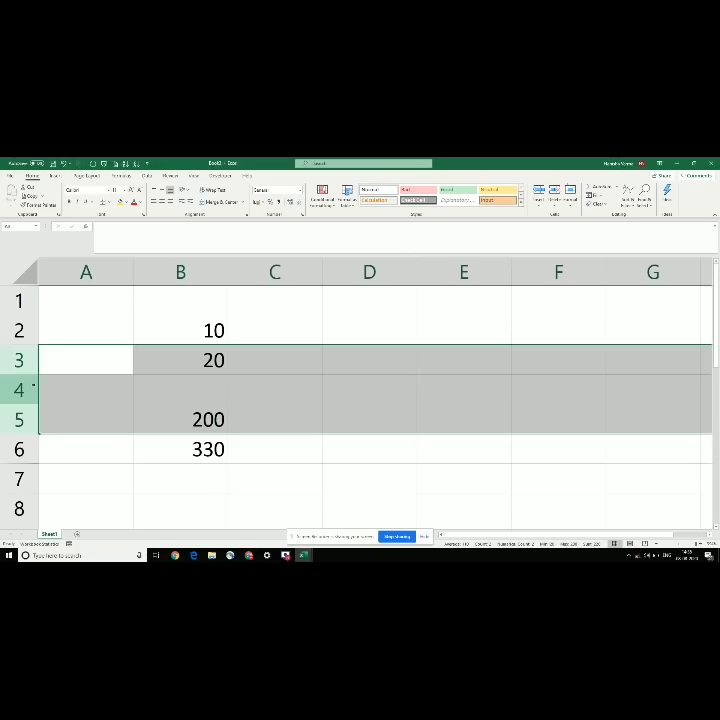
right_click(20, 392)
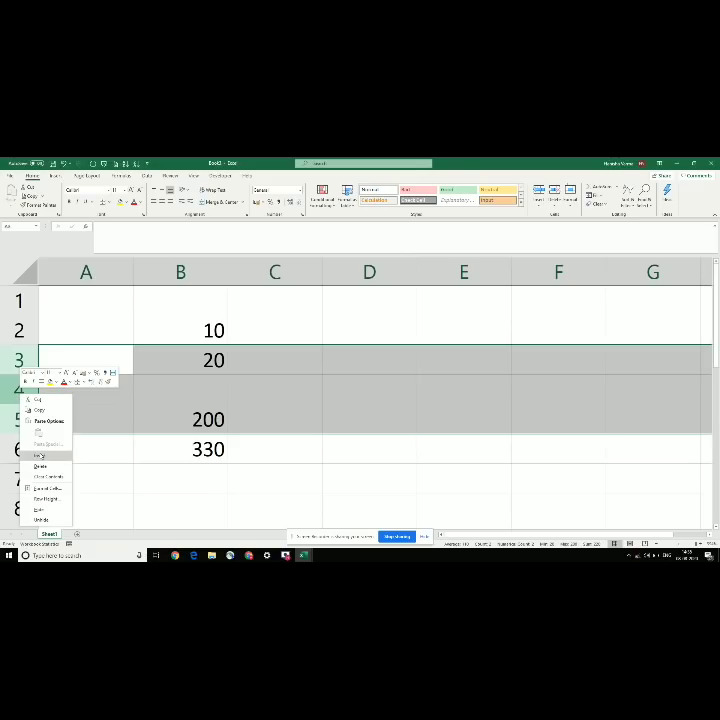
left_click(5, 374)
left_click(17, 388)
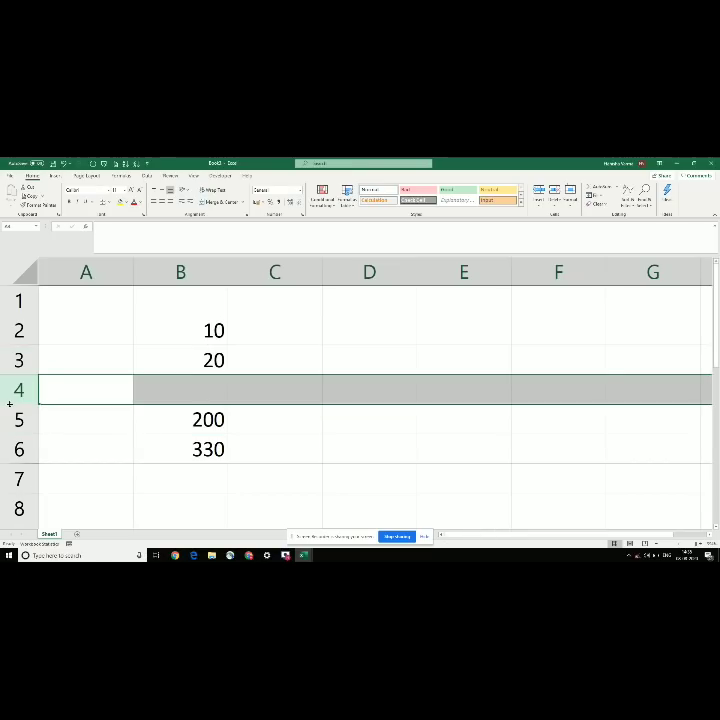
left_click(17, 393)
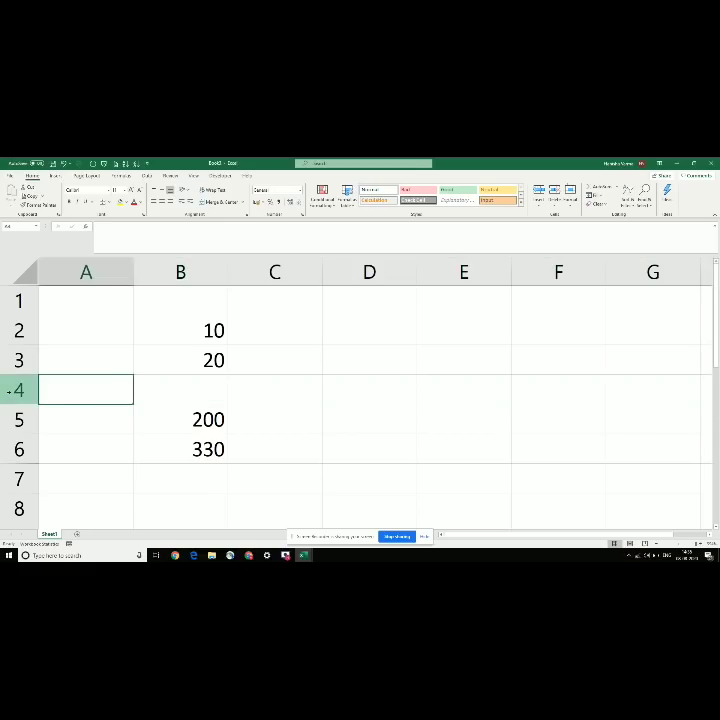
left_click(12, 391)
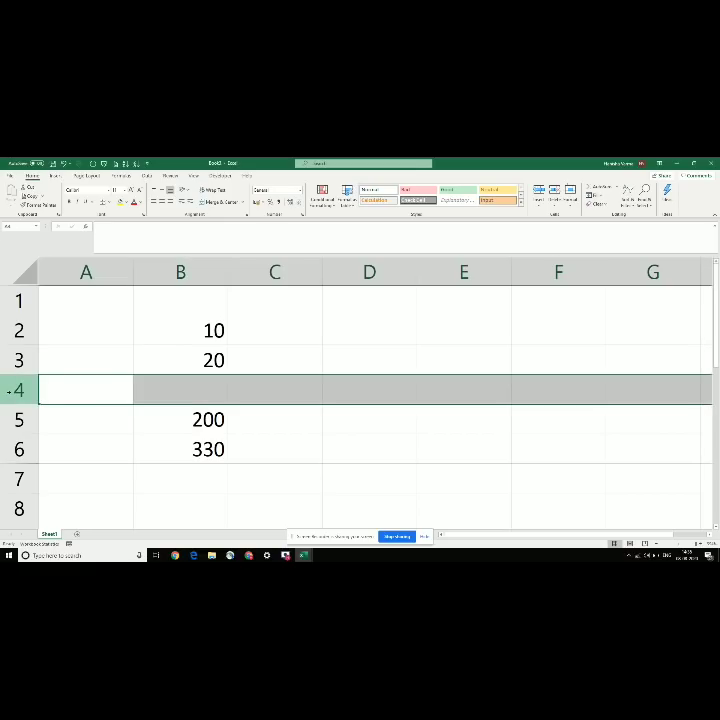
key("ctrl+shift+plus")
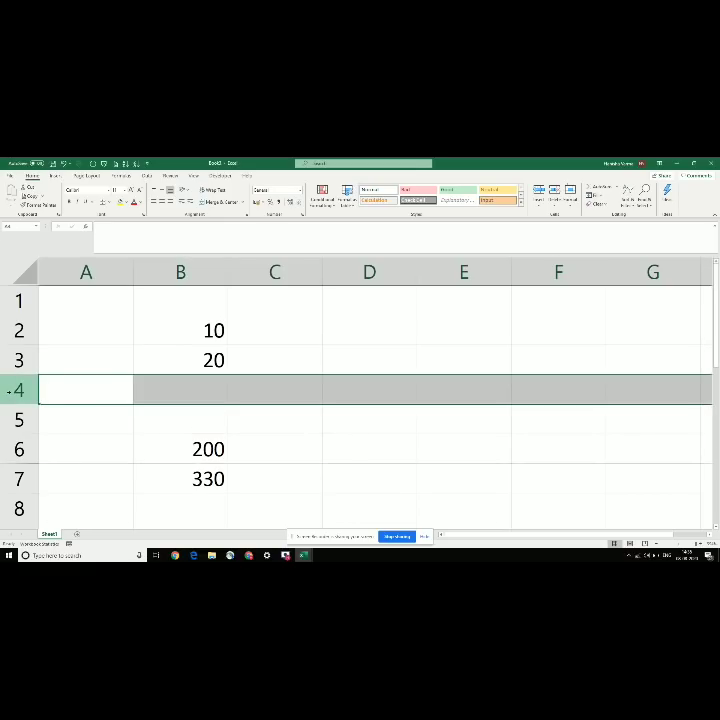
key("ctrl+shift+plus")
key("ctrl+shift+plus")
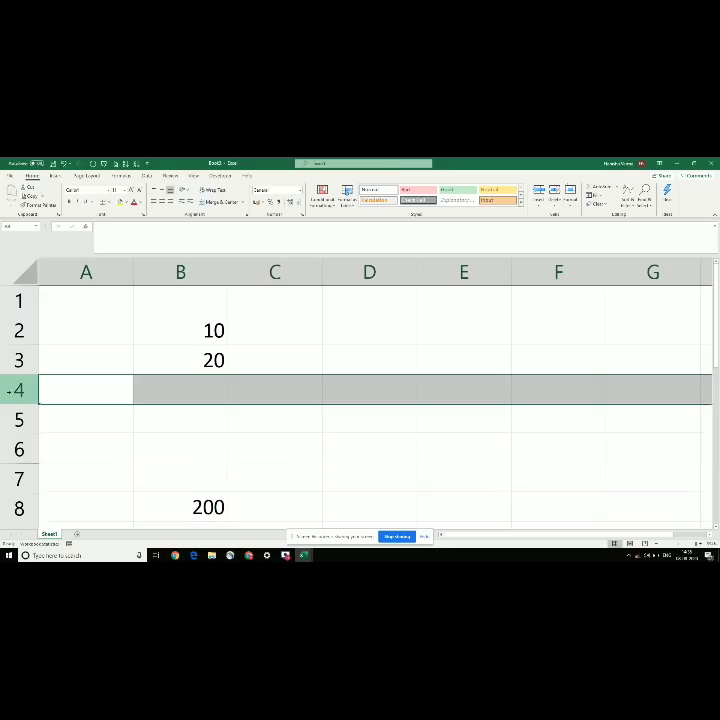
left_click(79, 418)
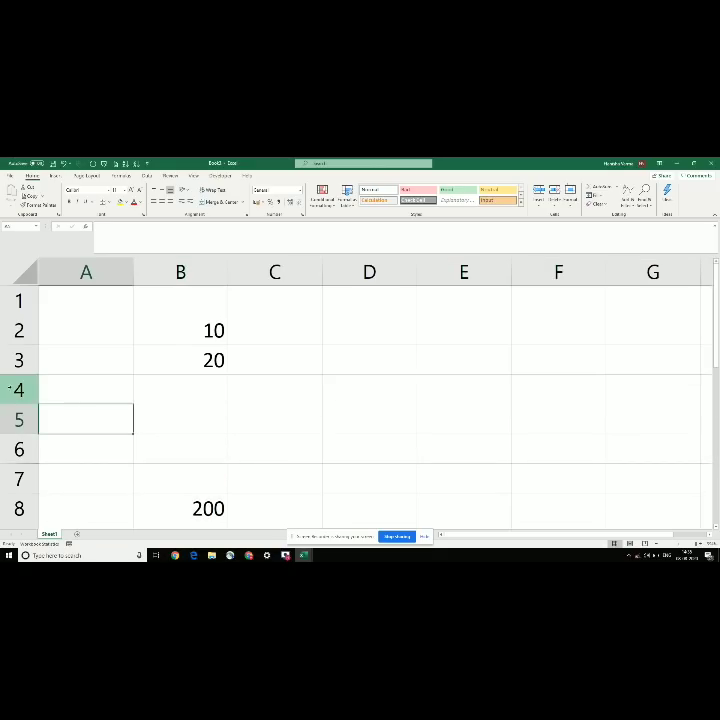
Step: Copy rows 4 to 6 and insert them at row 4, then check column B's values
left_click_drag(13, 390, 14, 448)
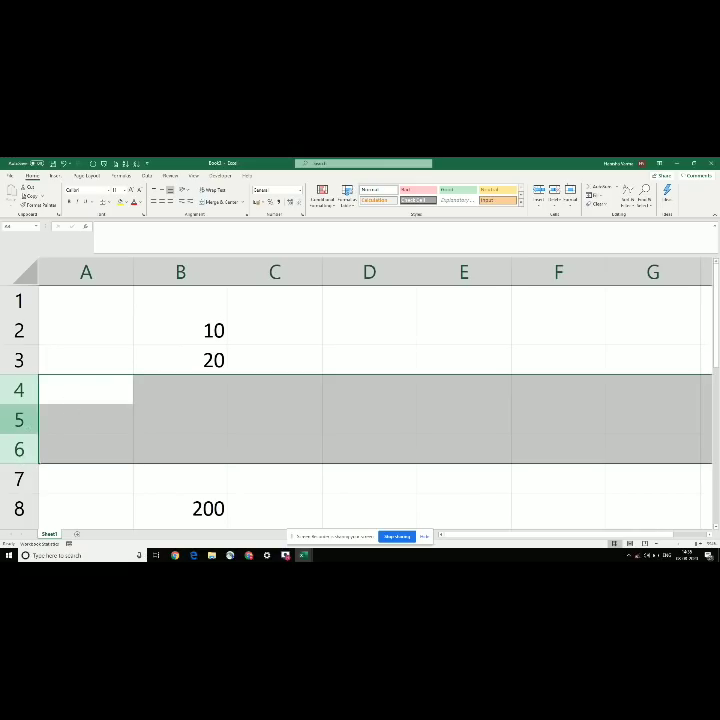
key("ctrl+c")
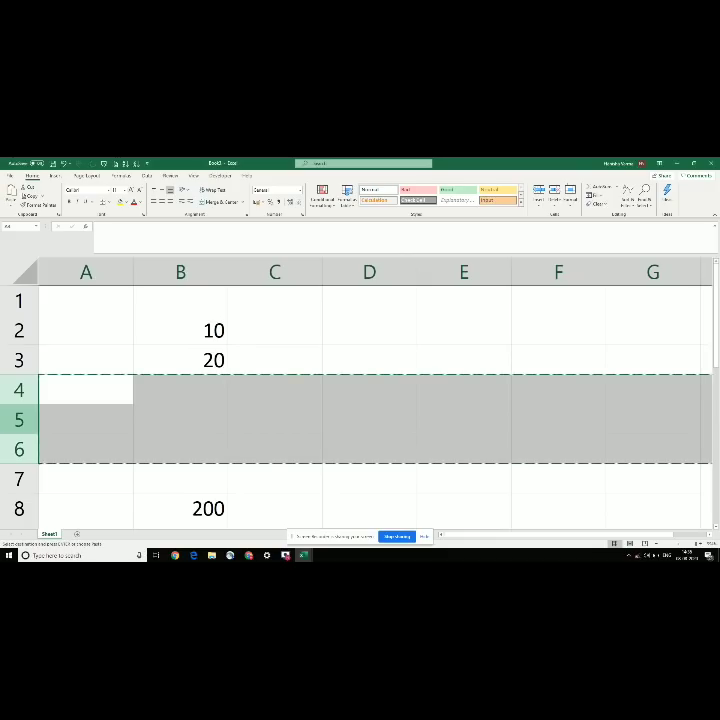
key("ctrl+shift+plus")
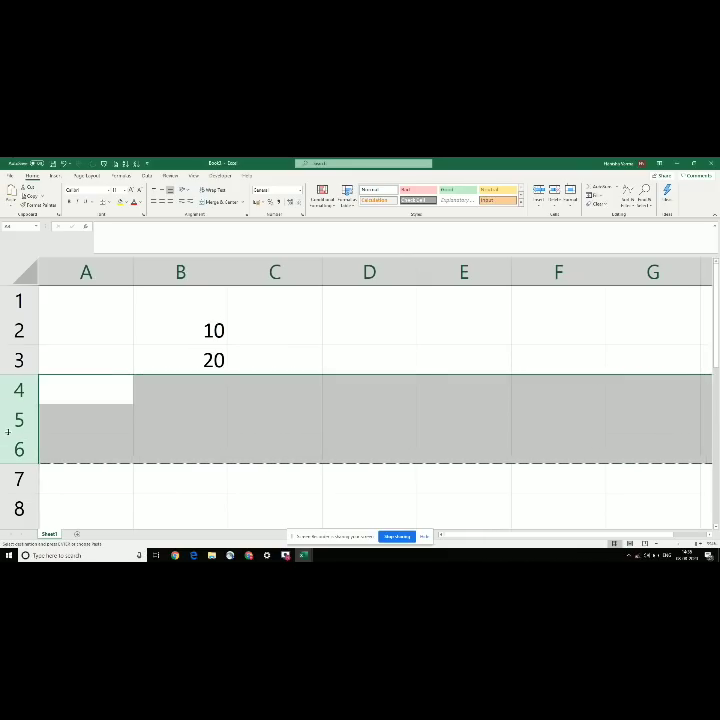
key("Down")
key("Down")
key("Down")
key("Down")
key("Down")
key("Down")
key("Down")
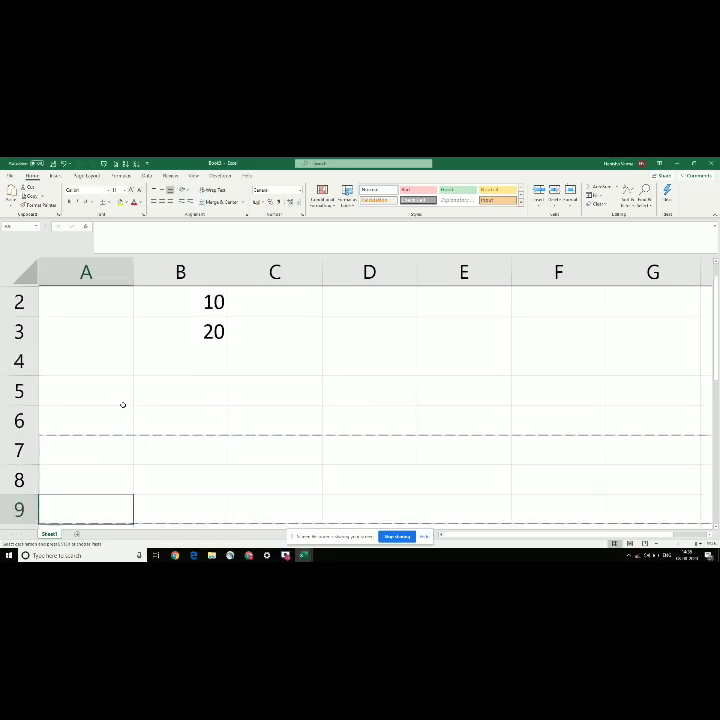
key("Up")
key("Up")
key("Up")
key("Up")
key("Up")
key("Up")
key("Up")
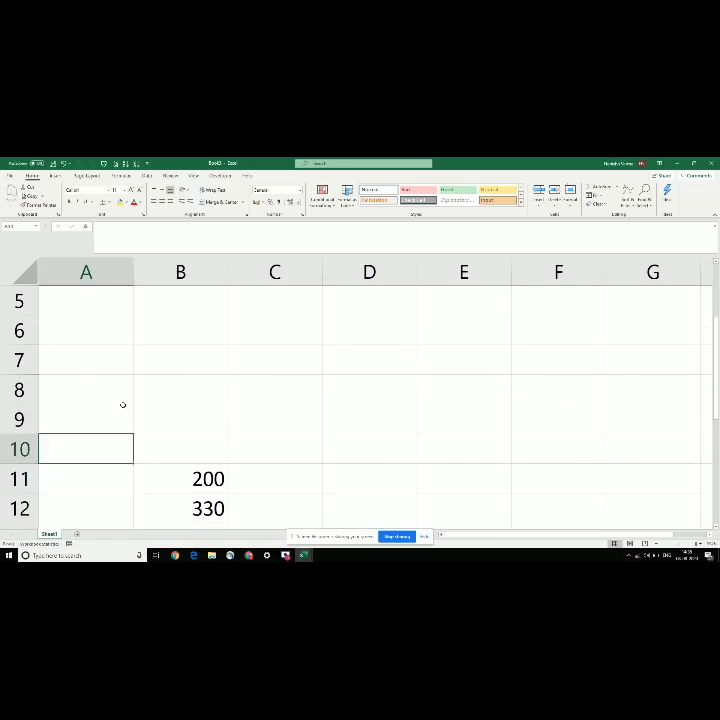
key("Right")
key("Down")
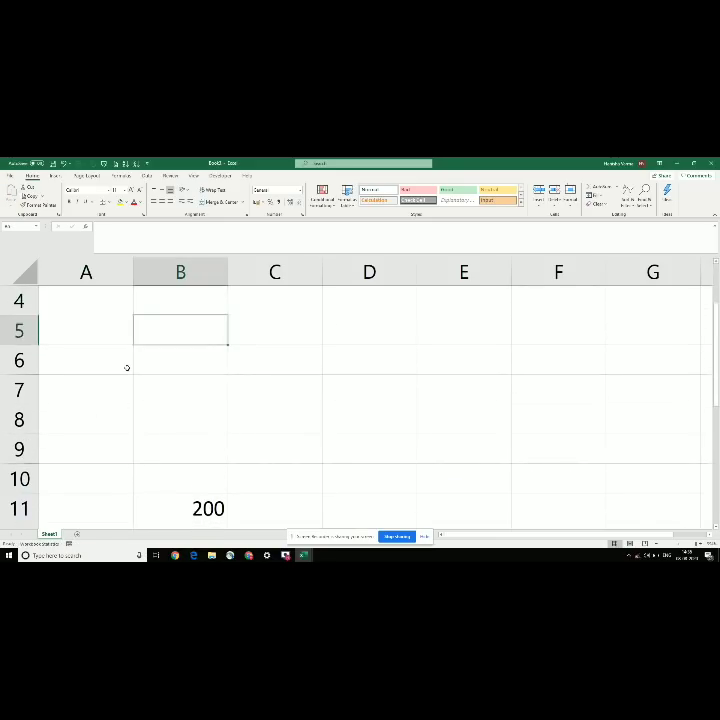
key("Up")
key("Up")
key("Up")
key("Down")
Step: Copy rows 4 to 7 and review the sheet back up to A2
left_click_drag(30, 366, 31, 451)
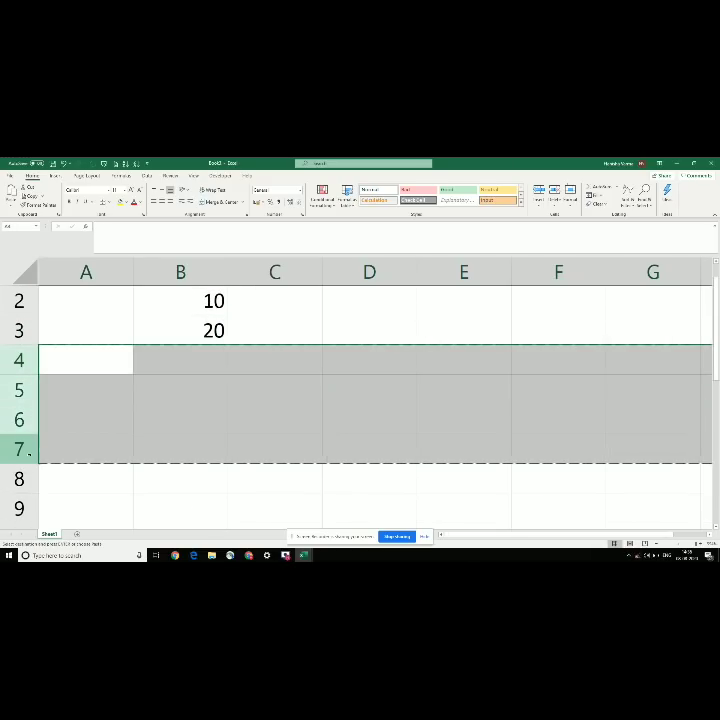
key("ctrl+c")
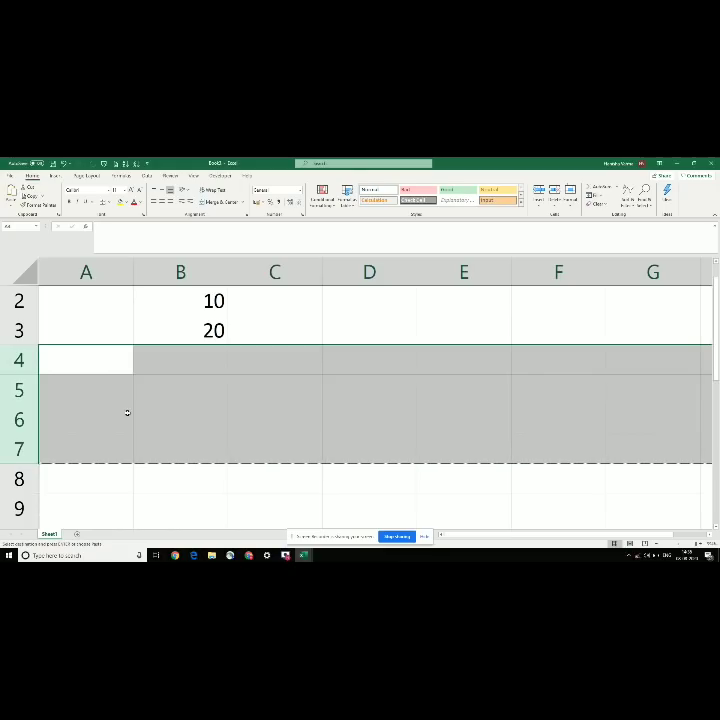
key("Down")
key("Down")
key("Down")
key("Down")
key("Down")
key("Down")
key("Down")
key("Down")
key("Down")
key("Down")
key("Down")
key("Down")
key("Down")
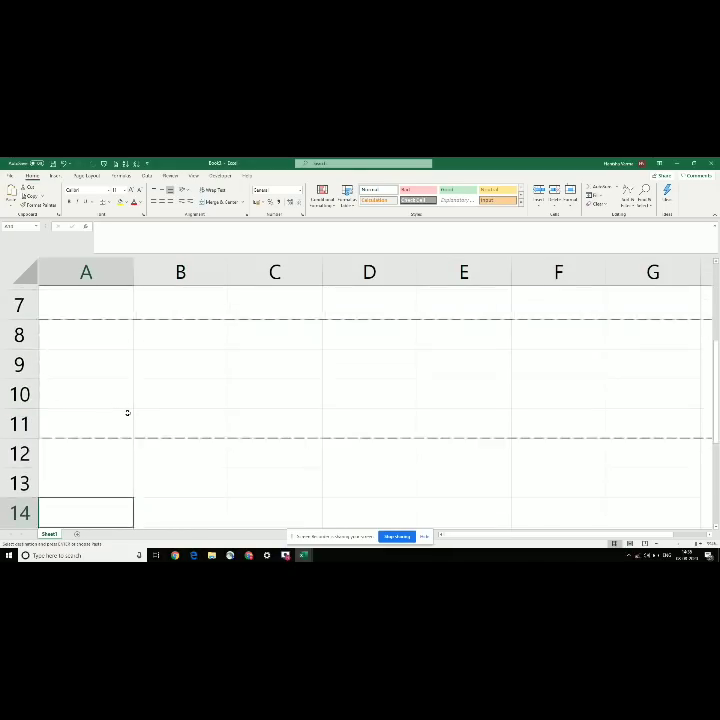
key("Up")
key("Up")
key("Up")
key("Up")
key("Up")
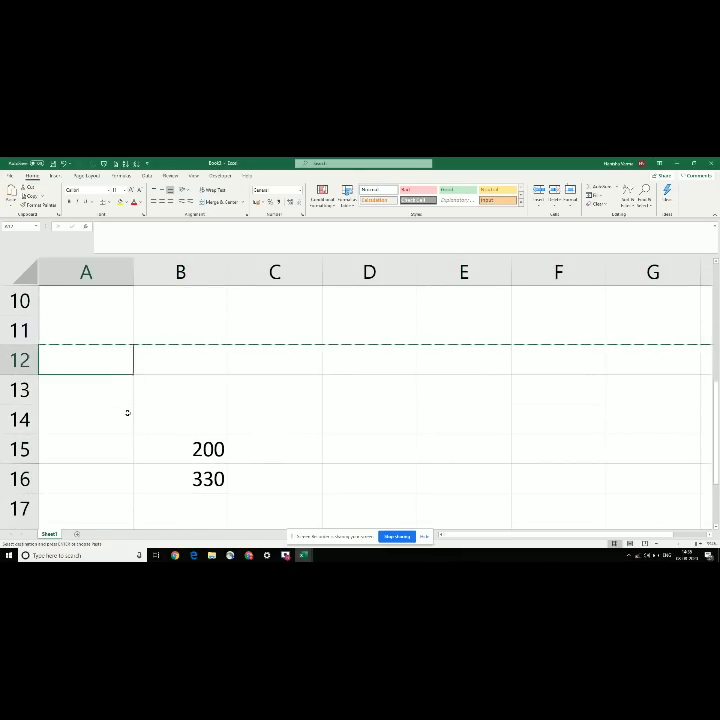
left_click(17, 340)
key("Up")
key("ctrl+Home")
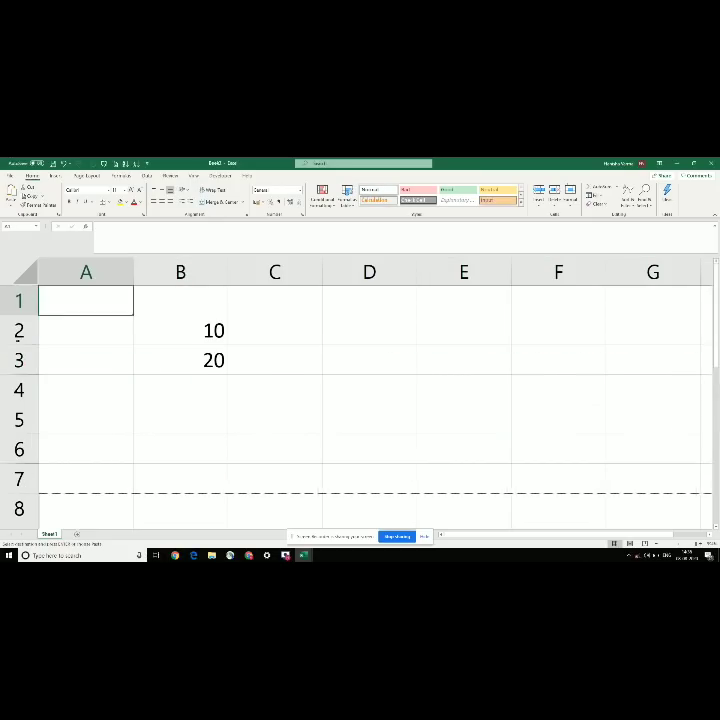
key("Down")
Step: Undo the row insertions with Ctrl+Z three times
key("ctrl+z")
key("ctrl+z")
key("ctrl+z")
key("ctrl+z")
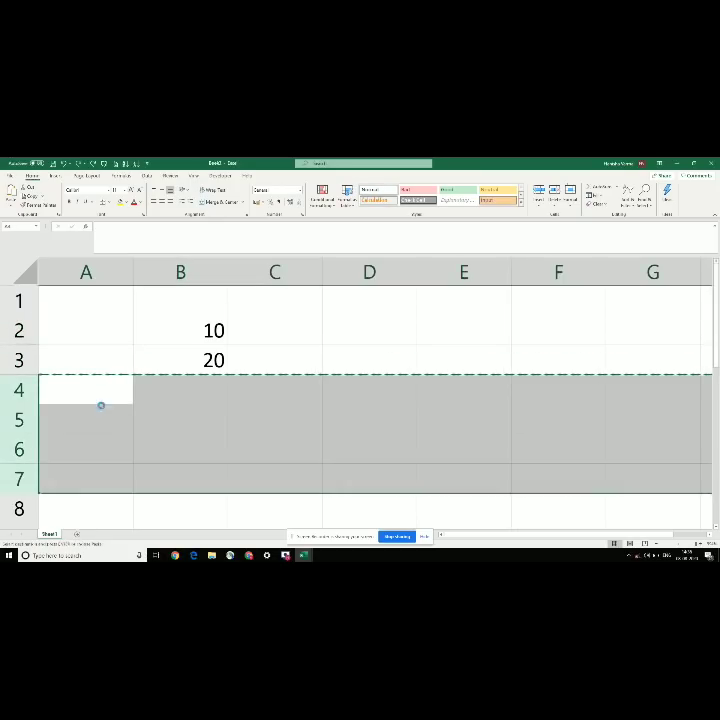
key("ctrl+z")
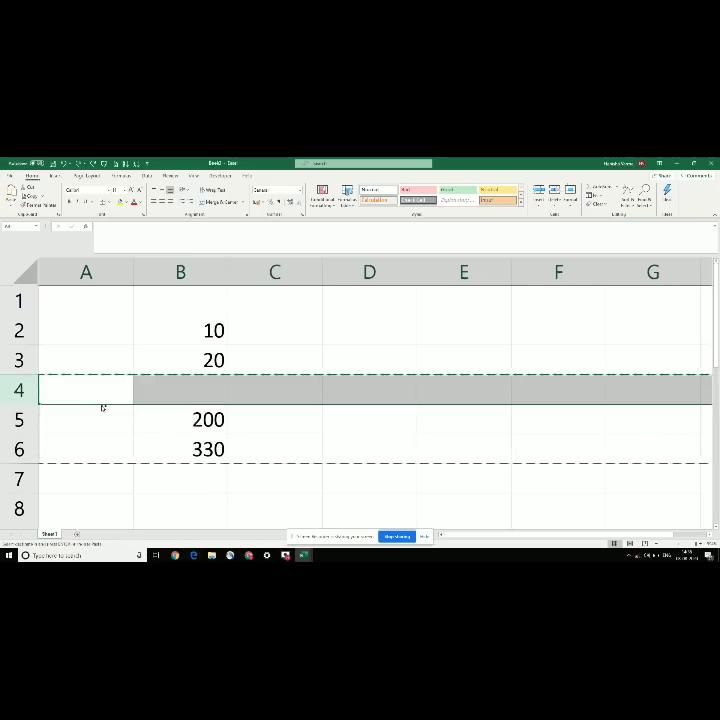
key("ctrl+z")
key("Escape")
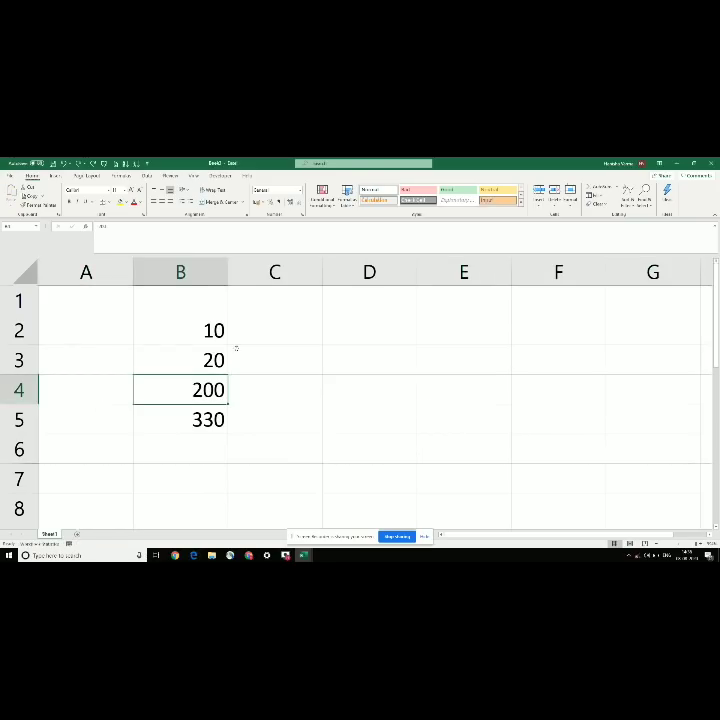
key("Right")
key("Up")
key("Up")
key("Right")
Step: Enter 80, 20 and 20 in cells C2 to C4
key("Left")
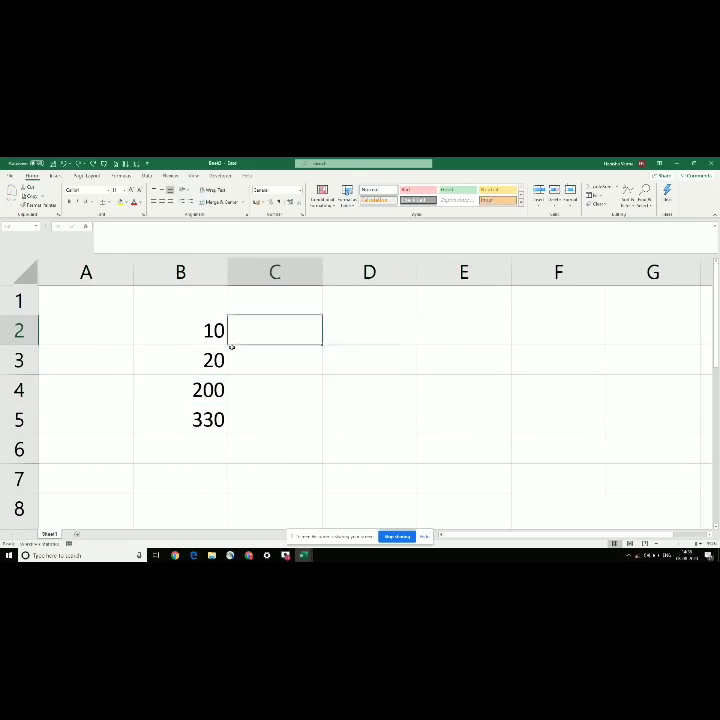
type("80")
key("Return")
type("20")
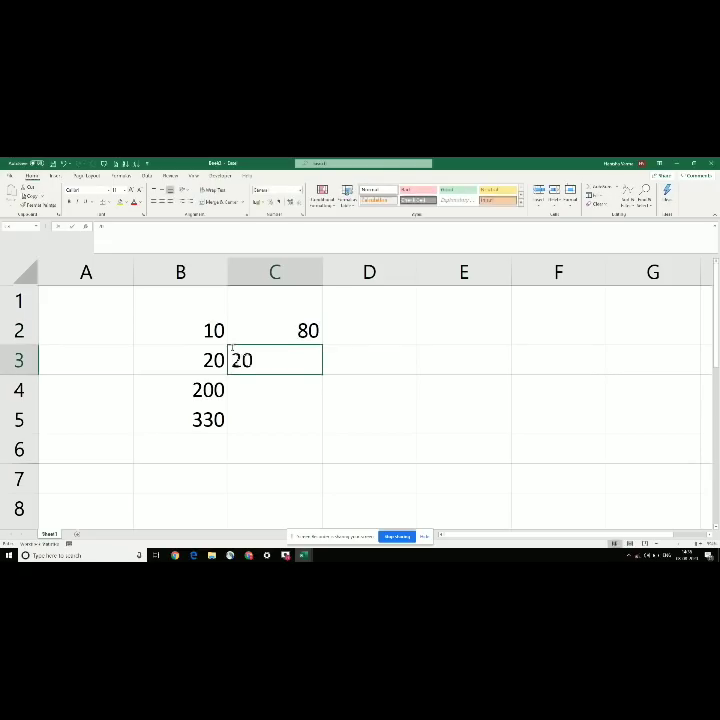
key("Return")
type("20")
key("Return")
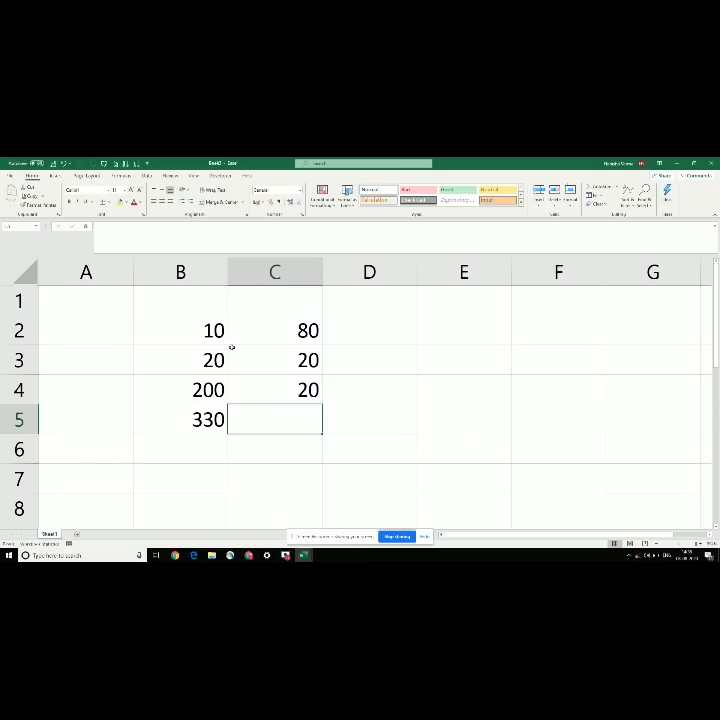
Step: Put 120 in C5 as the total of C2:C4
scroll(232, 347, "up", 1)
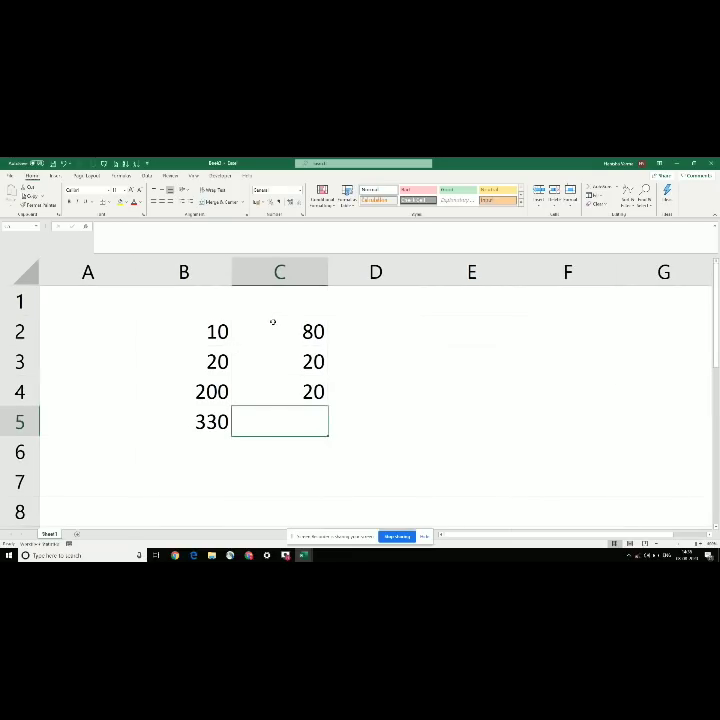
left_click_drag(272, 322, 287, 385)
left_click(288, 427)
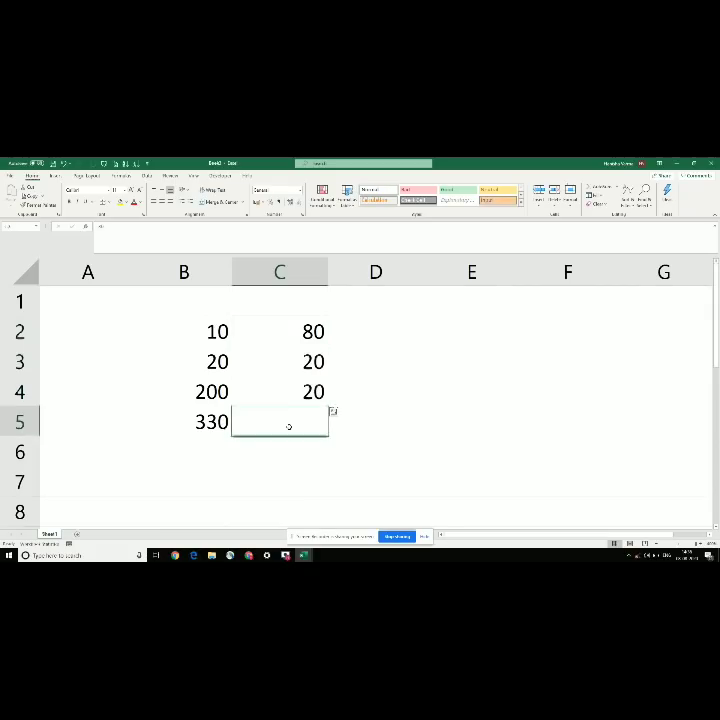
type("120")
key("Return")
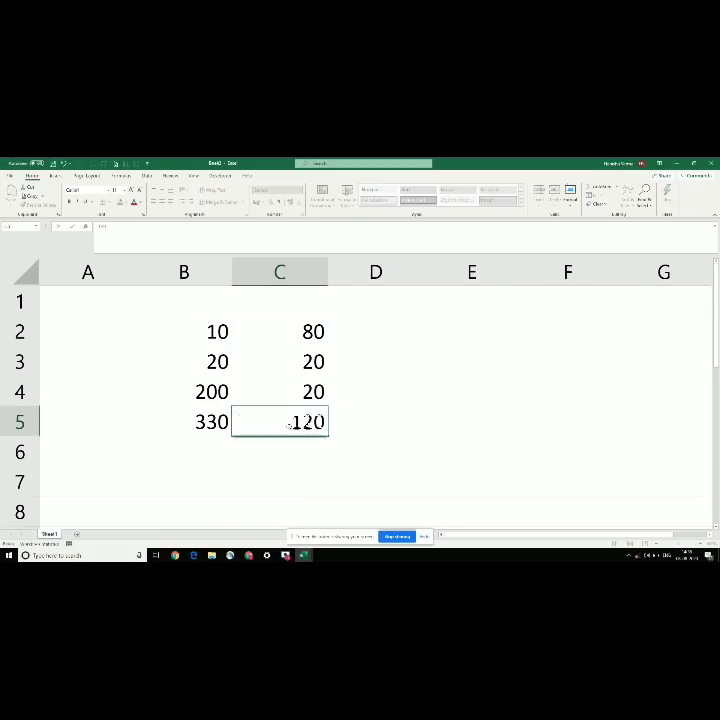
left_click(261, 342)
left_click(168, 298)
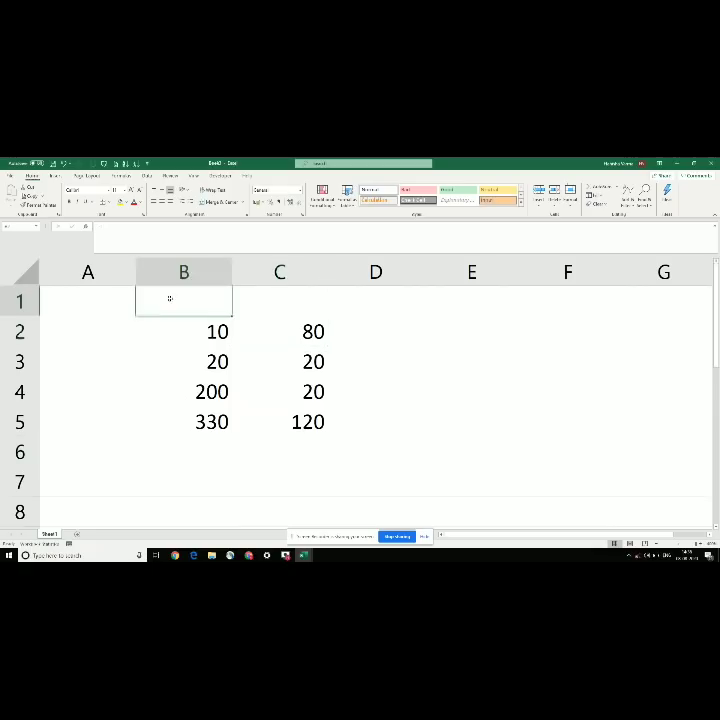
Step: Select column C and insert four blank columns there with Ctrl+plus
left_click(254, 296)
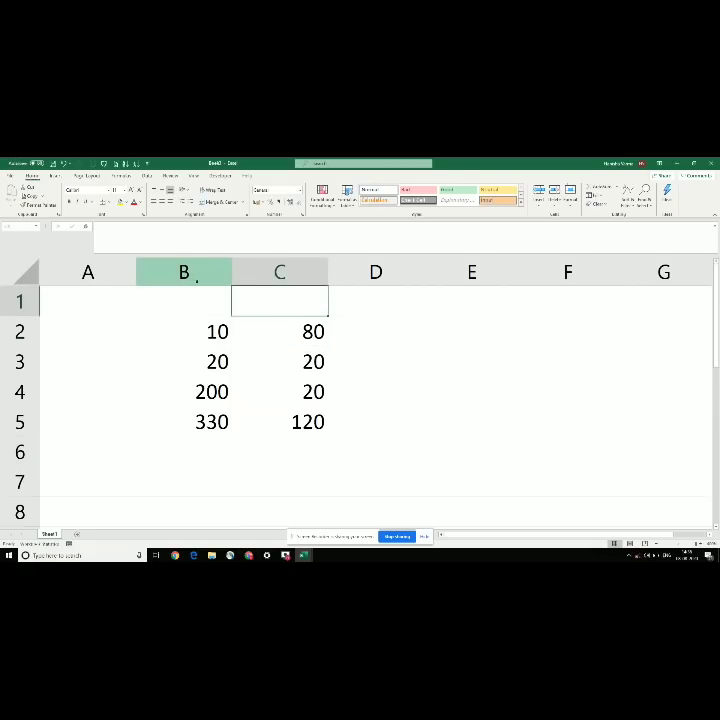
left_click(266, 260)
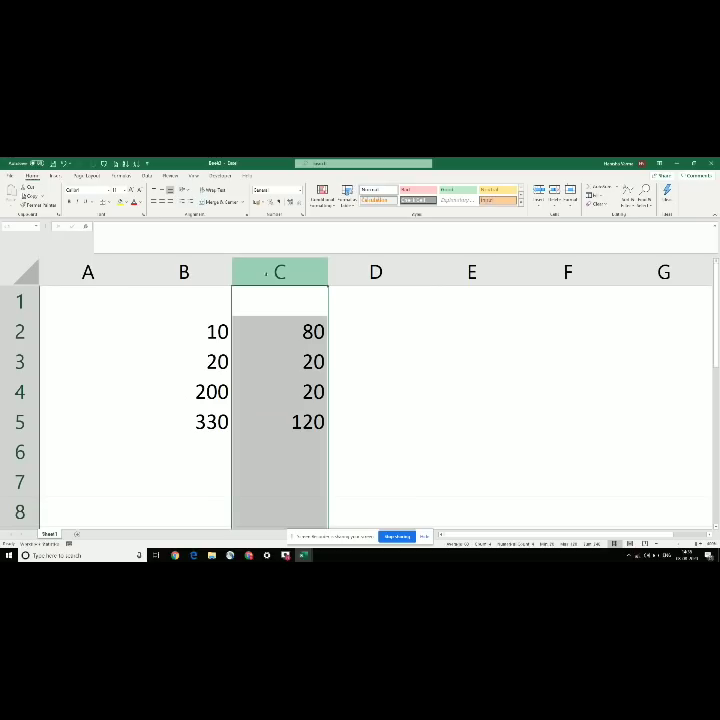
key("ctrl+plus")
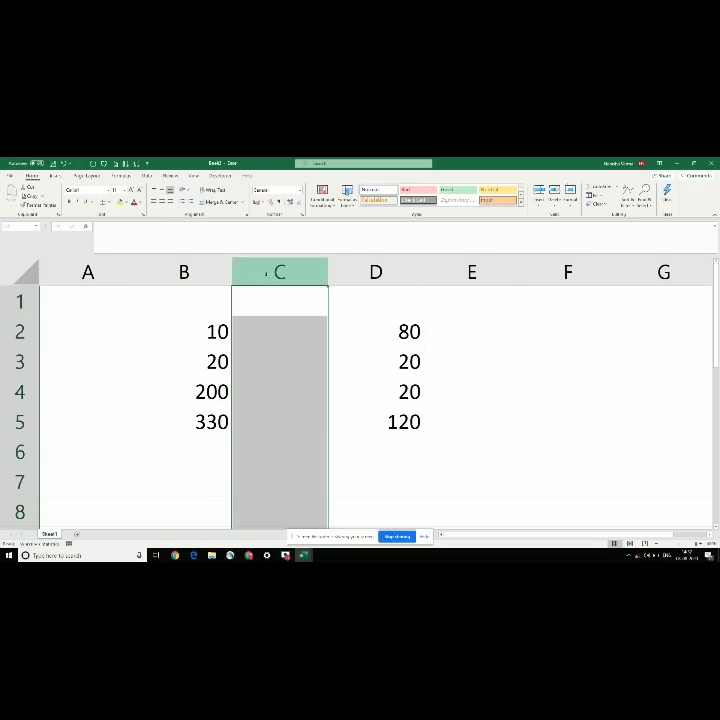
key("ctrl+plus")
key("ctrl+plus")
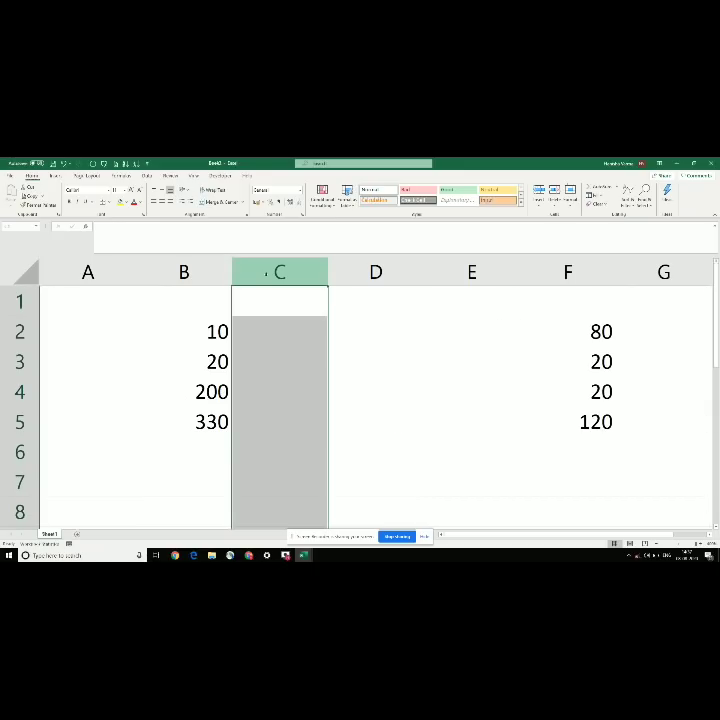
key("ctrl+plus")
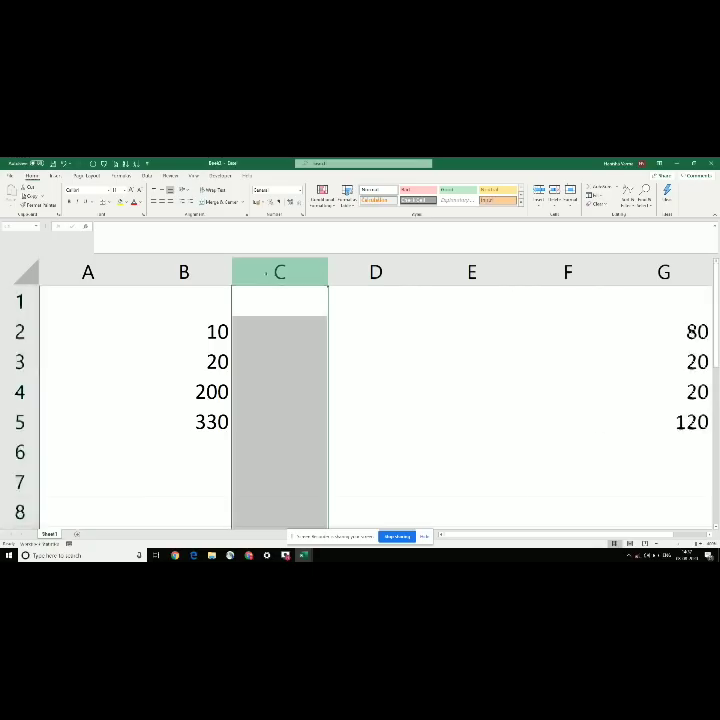
key("ctrl+plus")
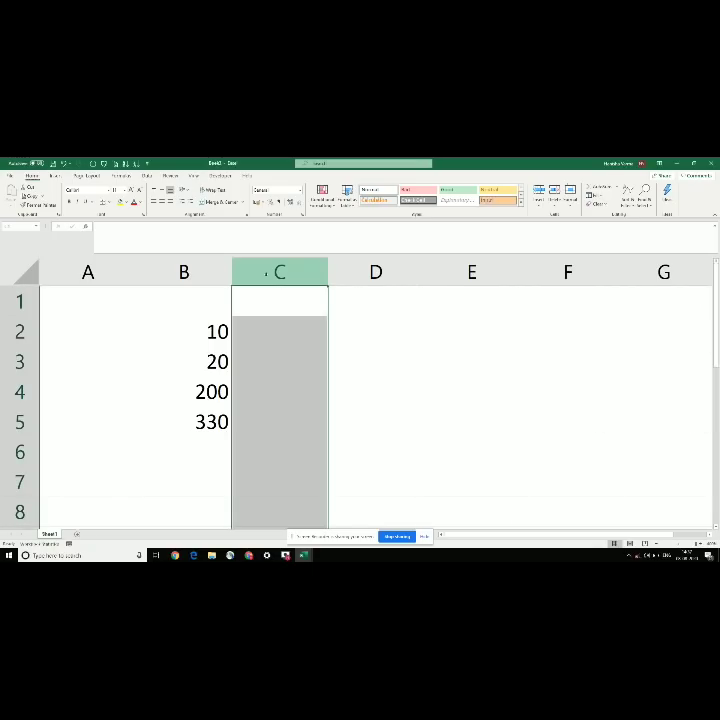
Step: Delete column C four times with Ctrl+minus, removing the 80, 20, 20, 120 figures
key("ctrl+minus")
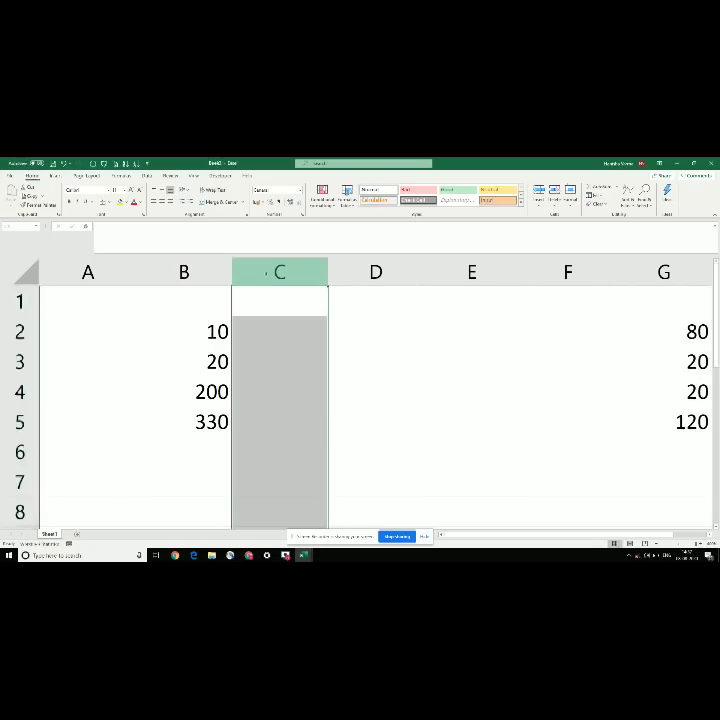
key("ctrl+minus")
key("ctrl+minus")
key("ctrl+minus")
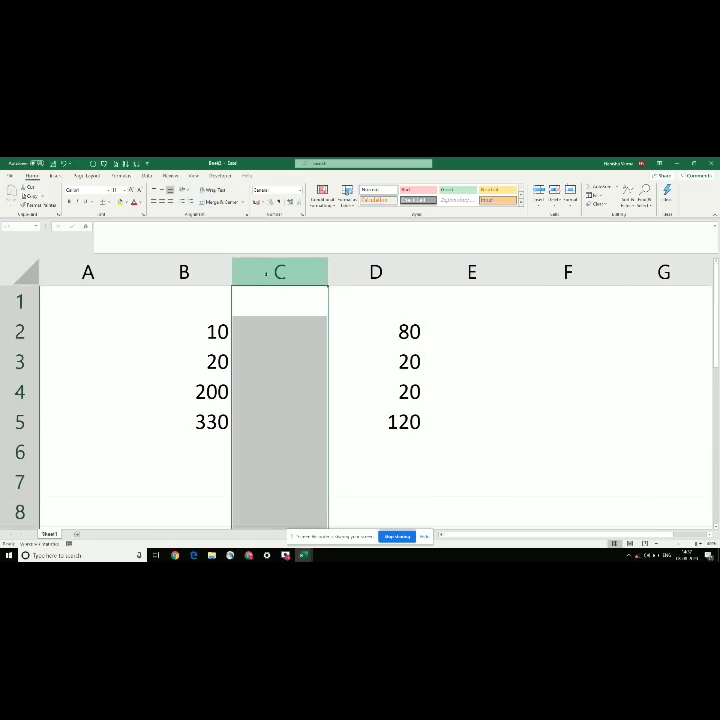
key("ctrl+minus")
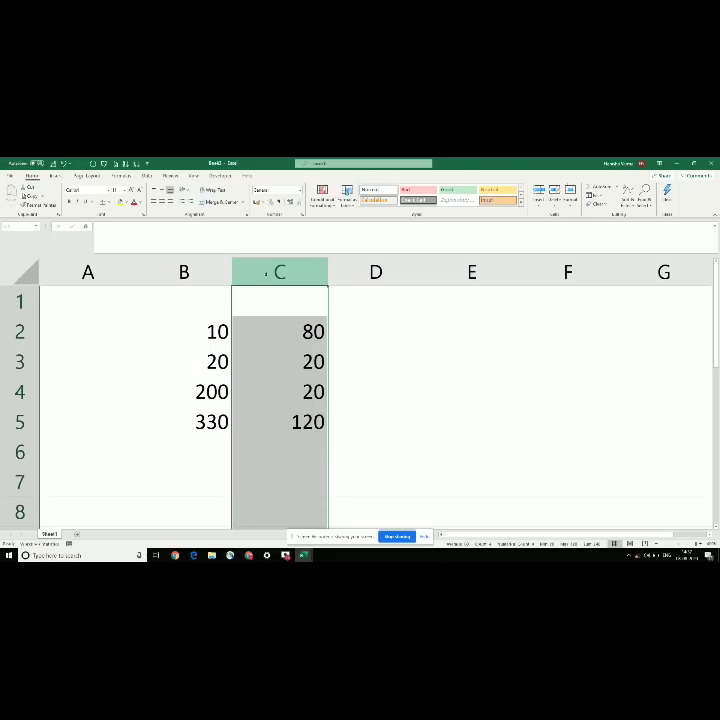
key("ctrl+minus")
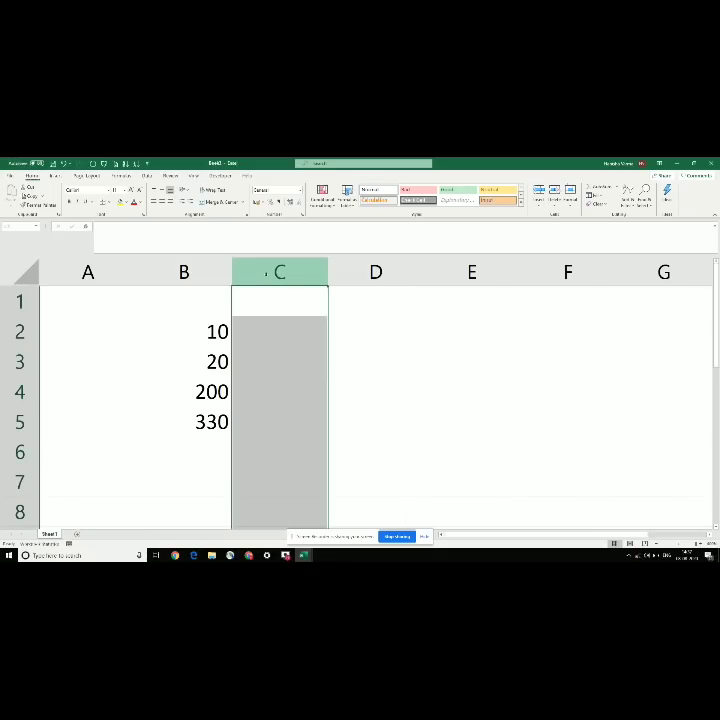
Step: Undo twice to bring back 80, 20, 20 and 120 in column C
left_click(250, 329)
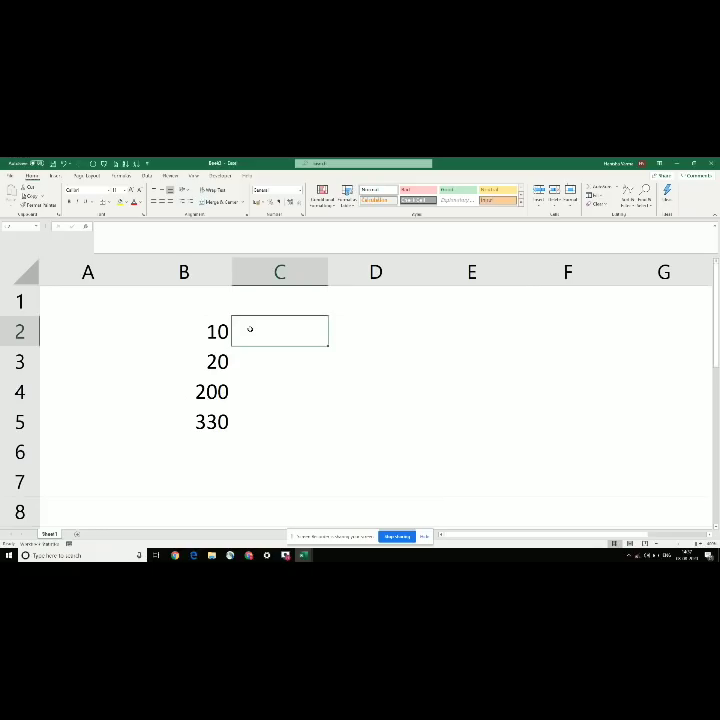
key("ctrl+z")
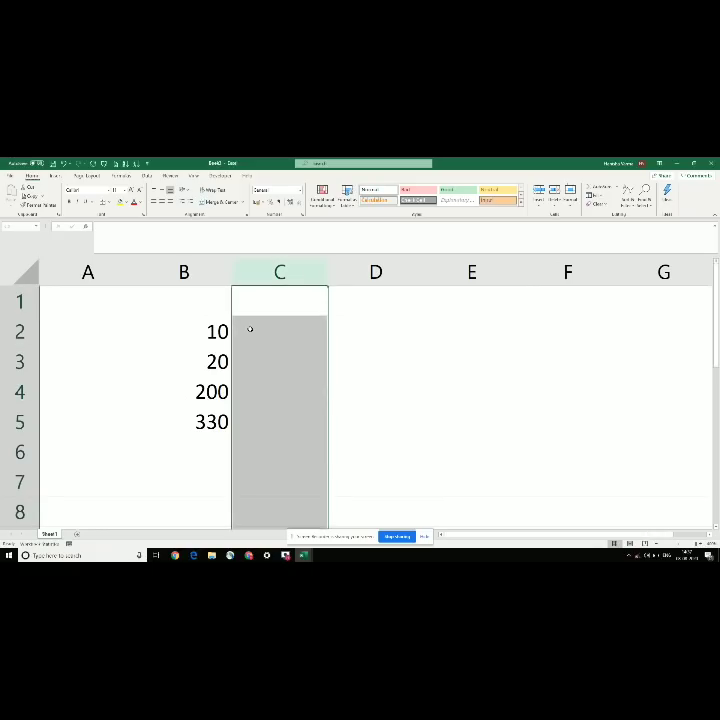
key("ctrl+z")
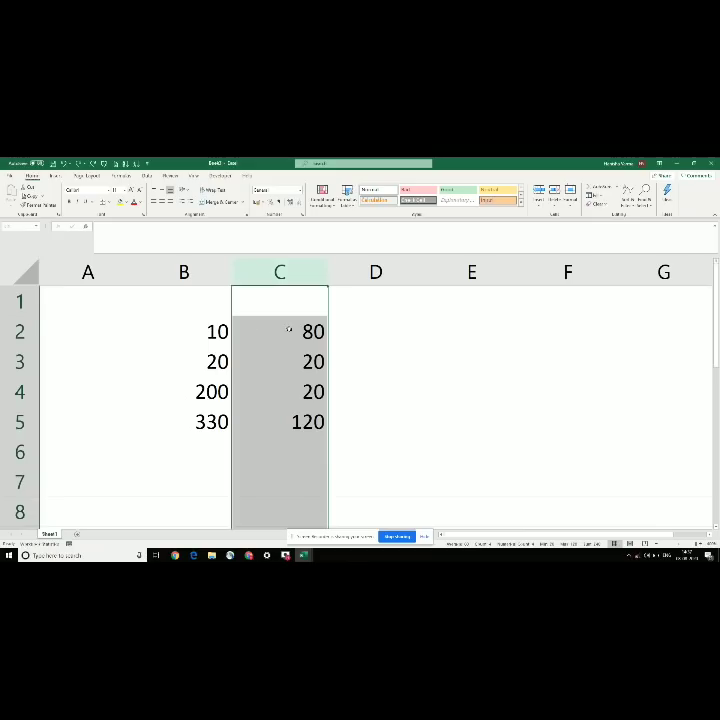
left_click(289, 331)
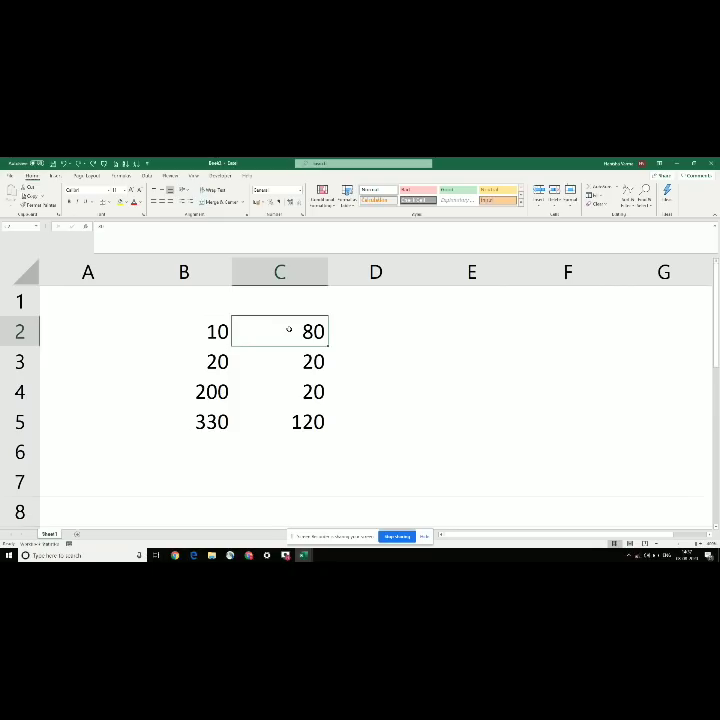
left_click(253, 369)
left_click(262, 337)
Step: Copy columns C through E and insert the copied cells at column C
left_click(270, 272)
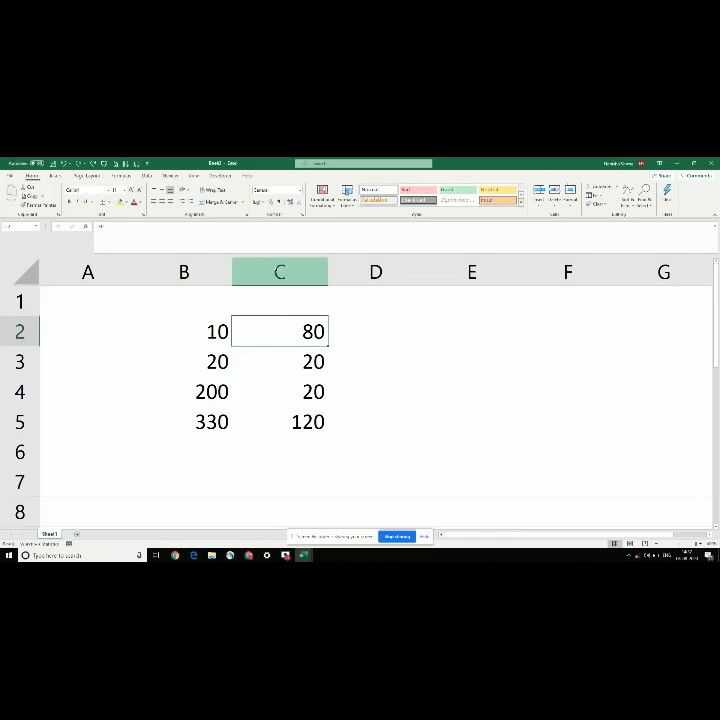
left_click_drag(280, 271, 472, 271)
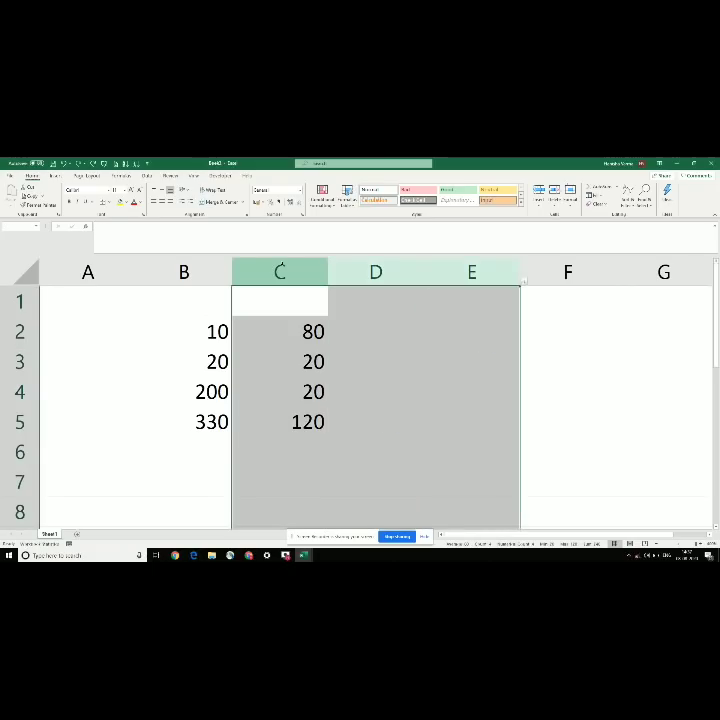
key("ctrl+c")
left_click(284, 272)
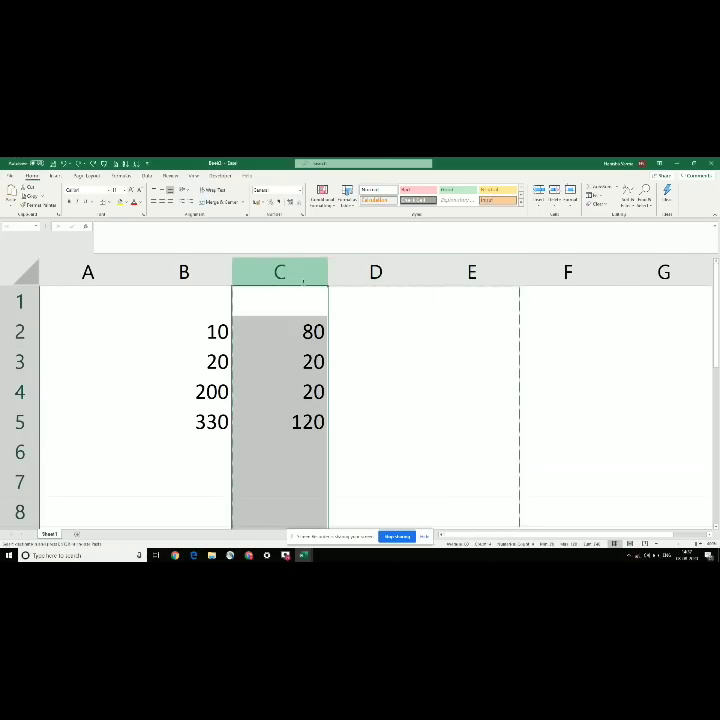
right_click(291, 277)
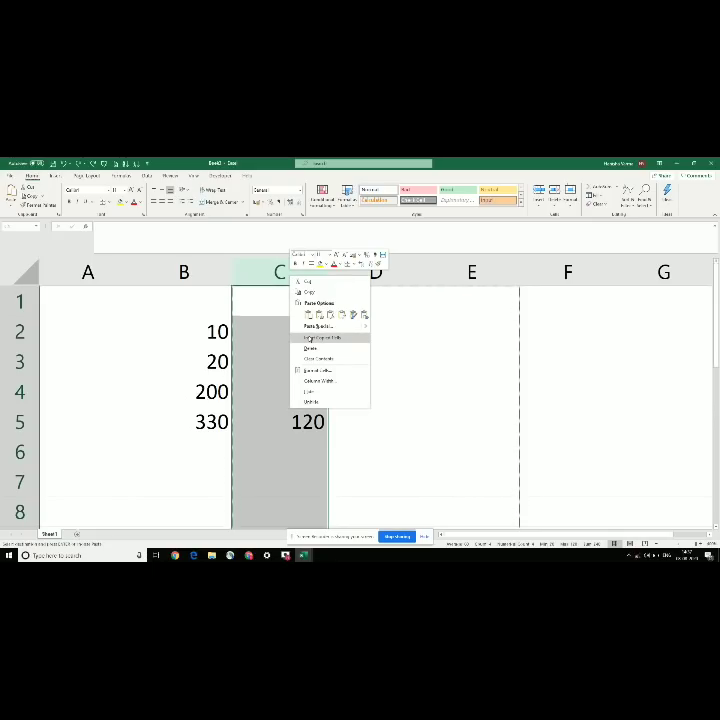
left_click(305, 338)
Step: Insert the copied columns at column C a second time, then select C2:C5
left_click(304, 301)
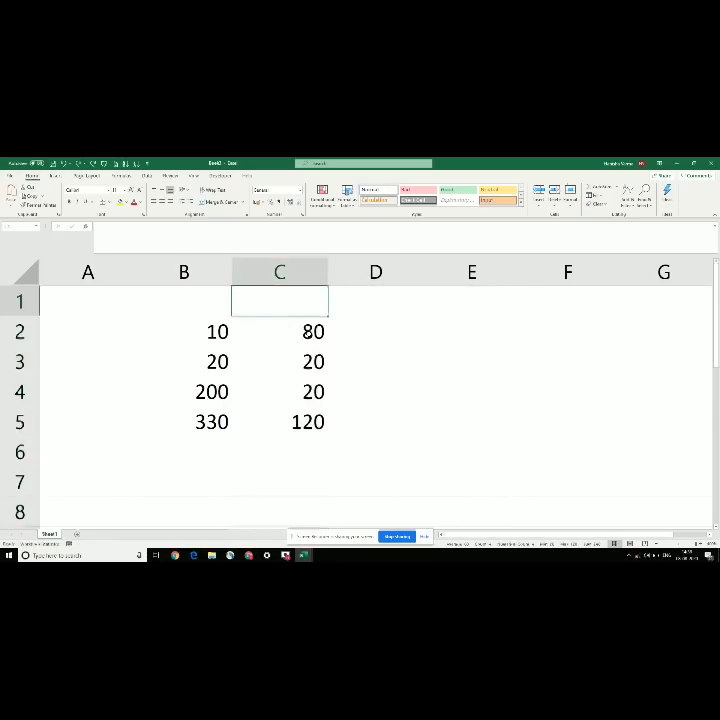
left_click_drag(280, 272, 472, 272)
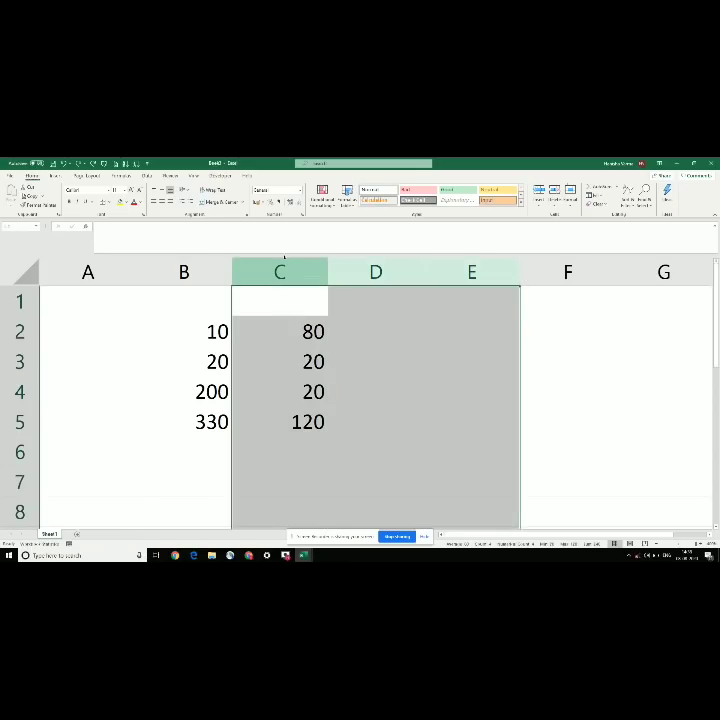
left_click(281, 272)
right_click(279, 275)
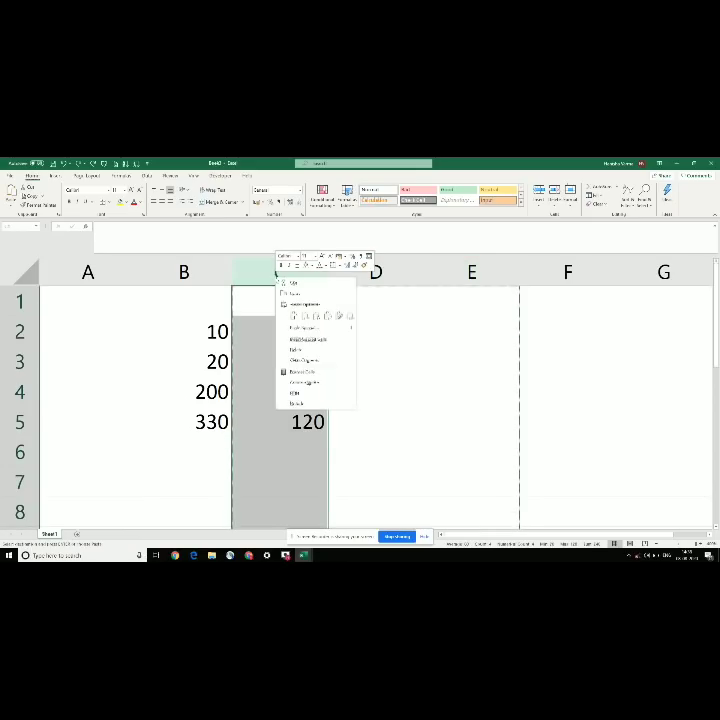
left_click(298, 339)
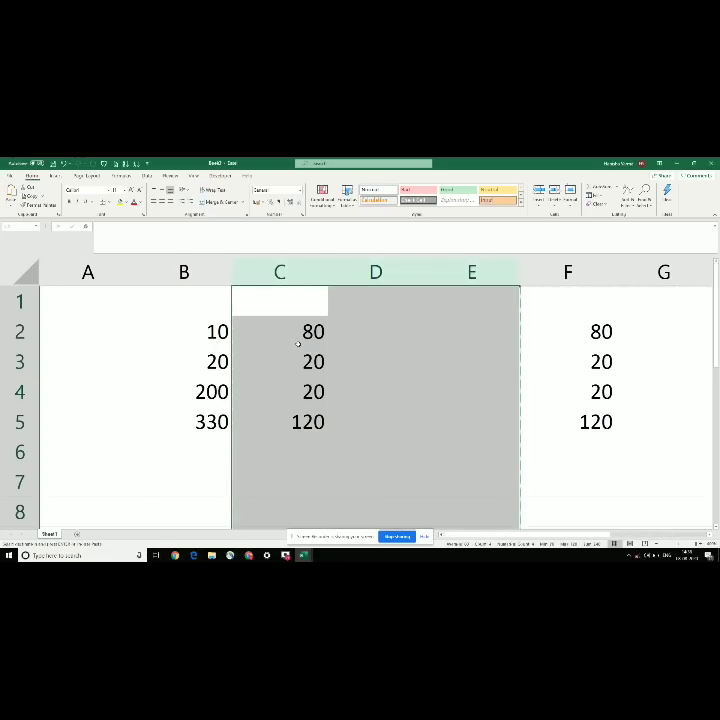
left_click(376, 316)
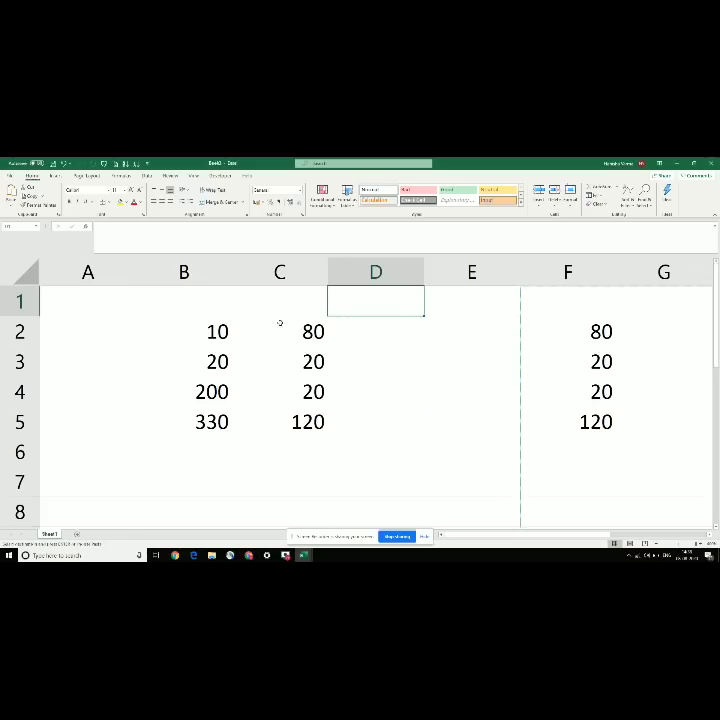
left_click_drag(280, 323, 294, 413)
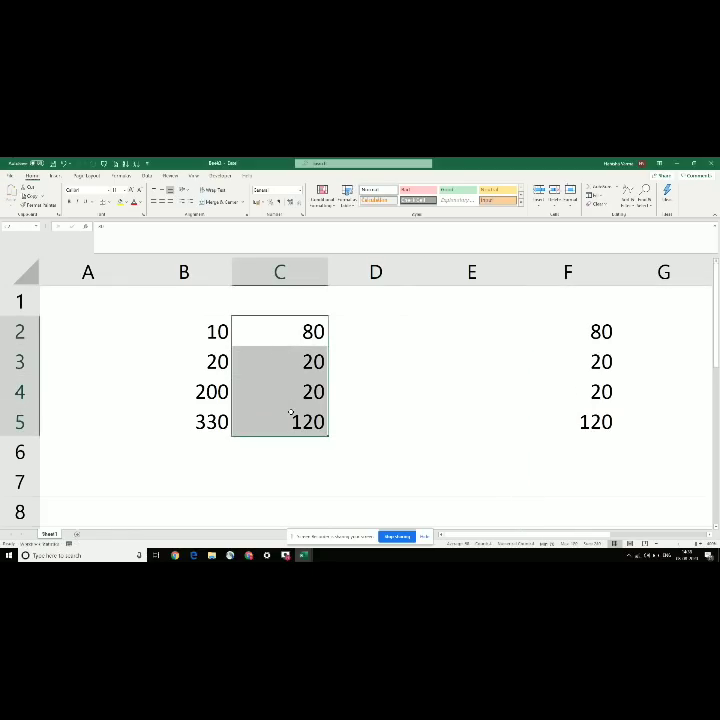
Step: Copy columns C to E, clear their contents, and check the sheet's right edge
left_click(278, 271)
key("shift+Right")
key("shift+Right")
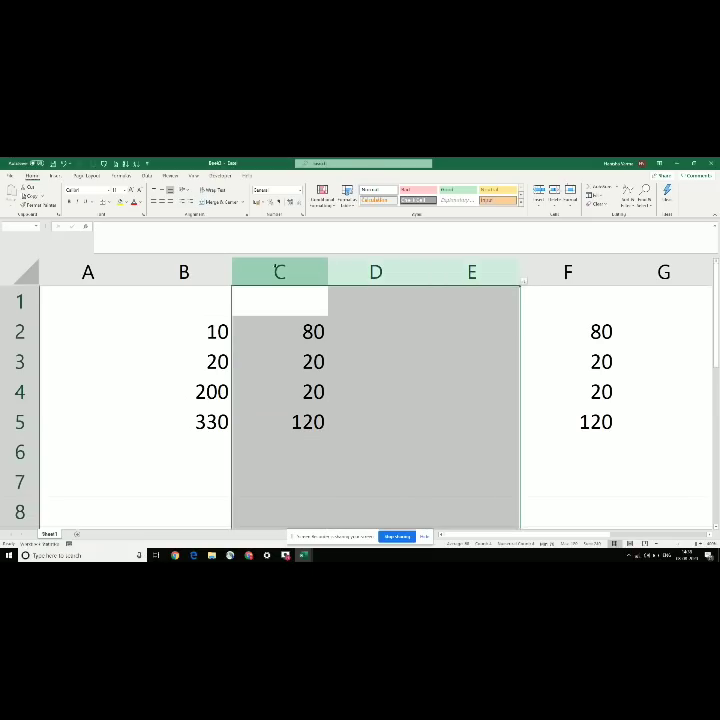
key("ctrl+c")
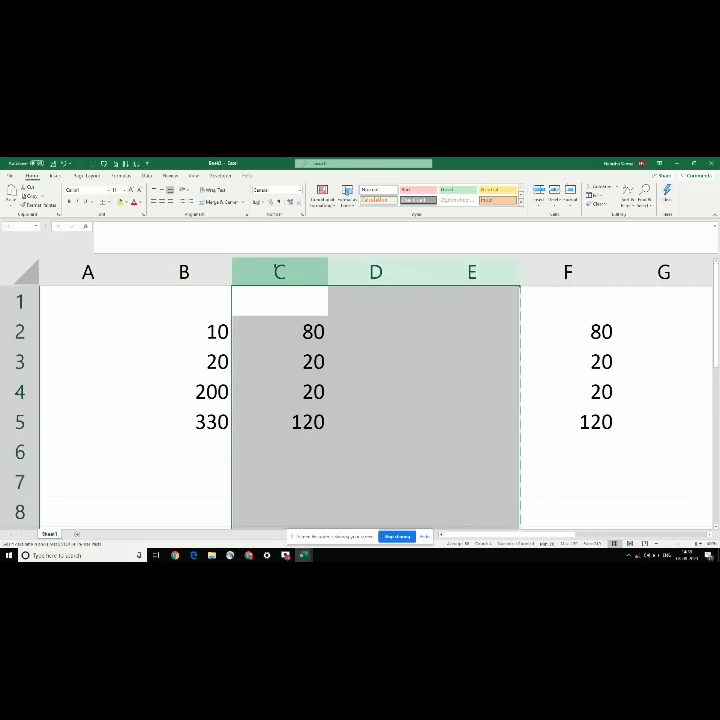
key("Delete")
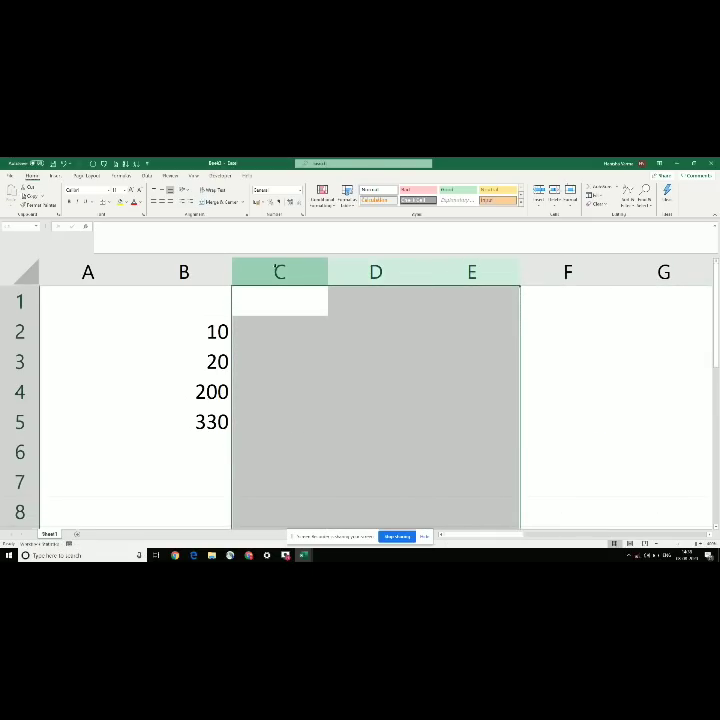
key("Right")
key("ctrl+Right")
key("Down")
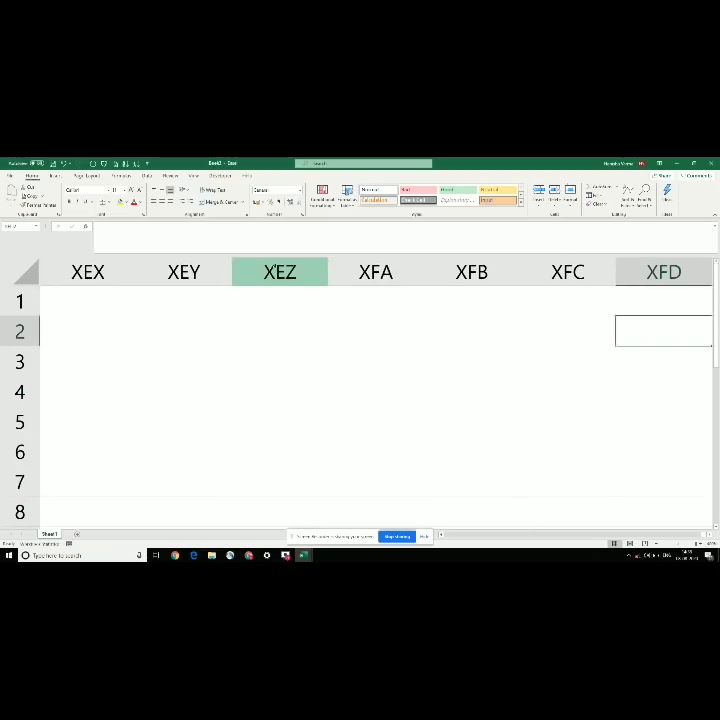
key("ctrl+Left")
Step: Undo several column changes so 80, 20, 20, 120 remain only in C2:C5
key("ctrl+z")
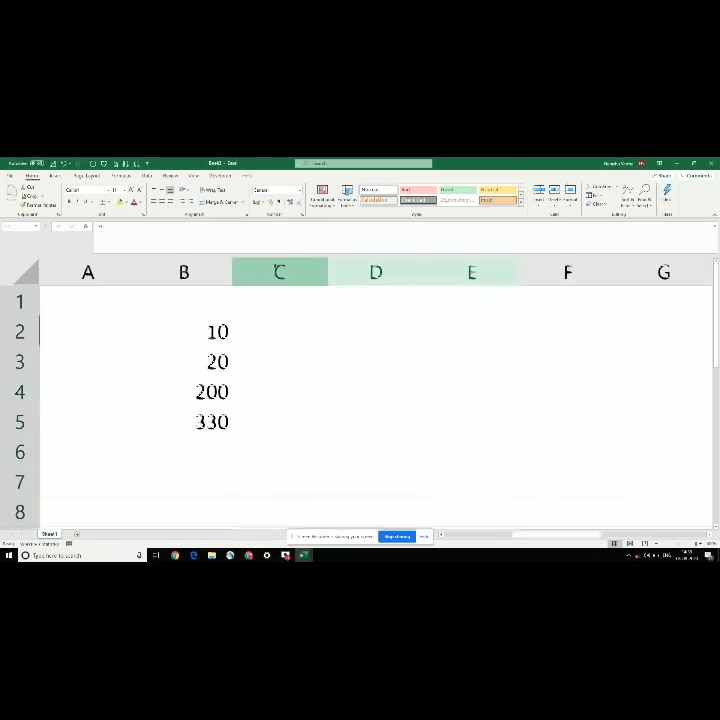
key("ctrl+c")
key("ctrl+z")
key("ctrl+z")
key("ctrl+z")
key("ctrl+z")
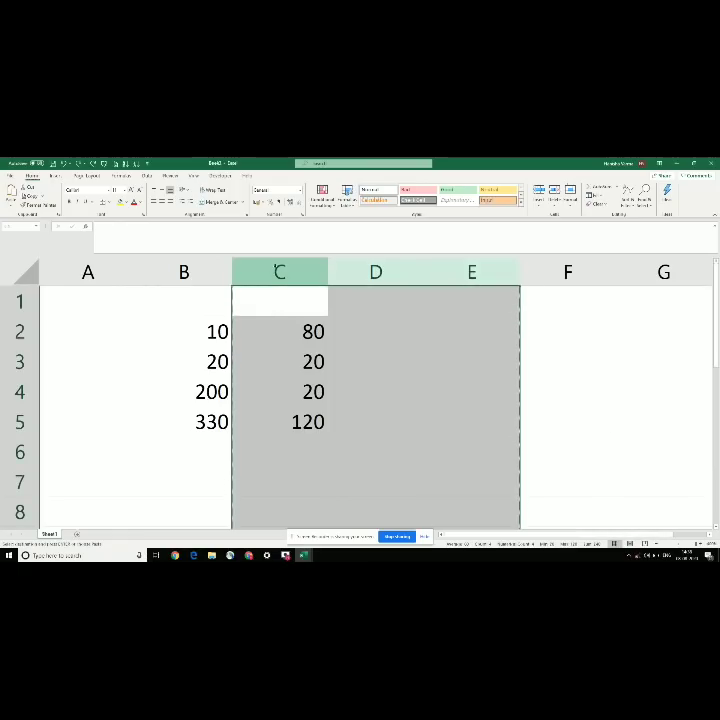
key("ctrl+z")
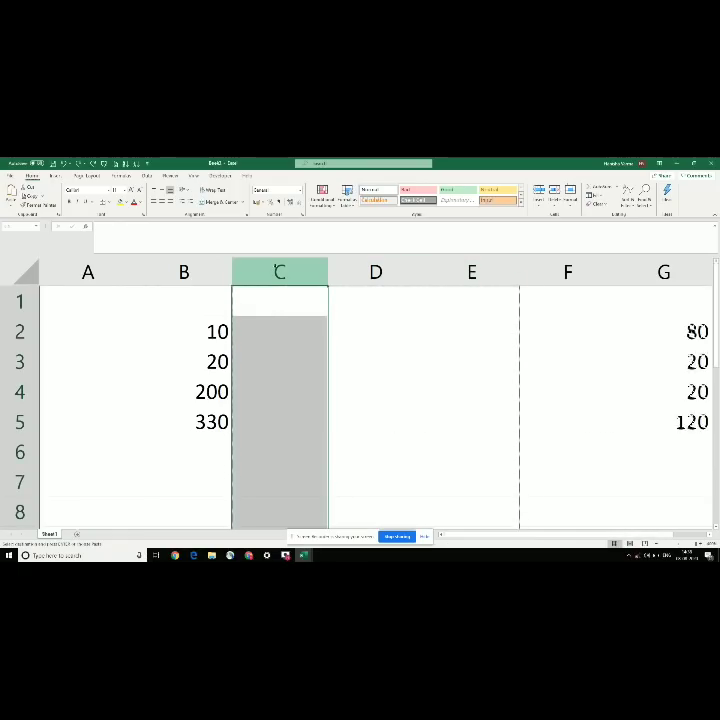
key("ctrl+z")
key("ctrl+z")
key("ctrl+z")
key("ctrl+z")
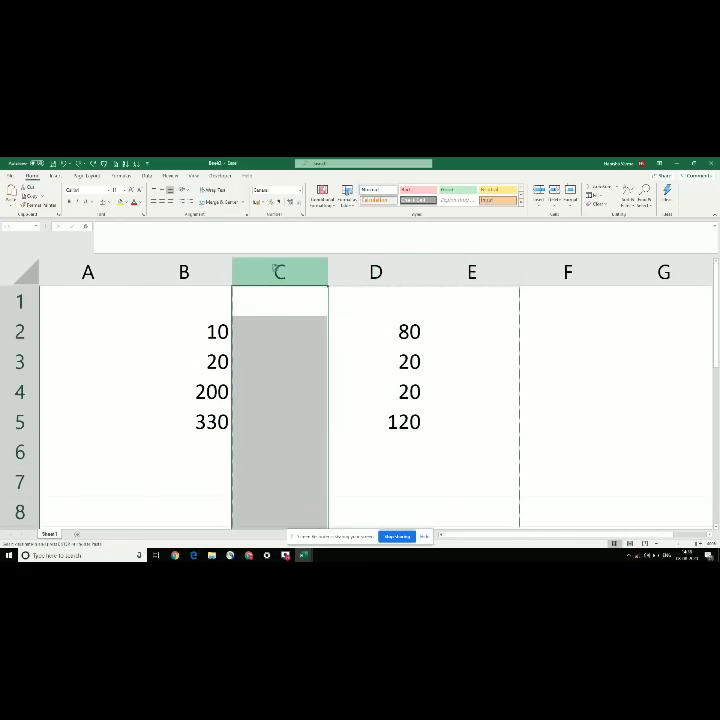
left_click(169, 348)
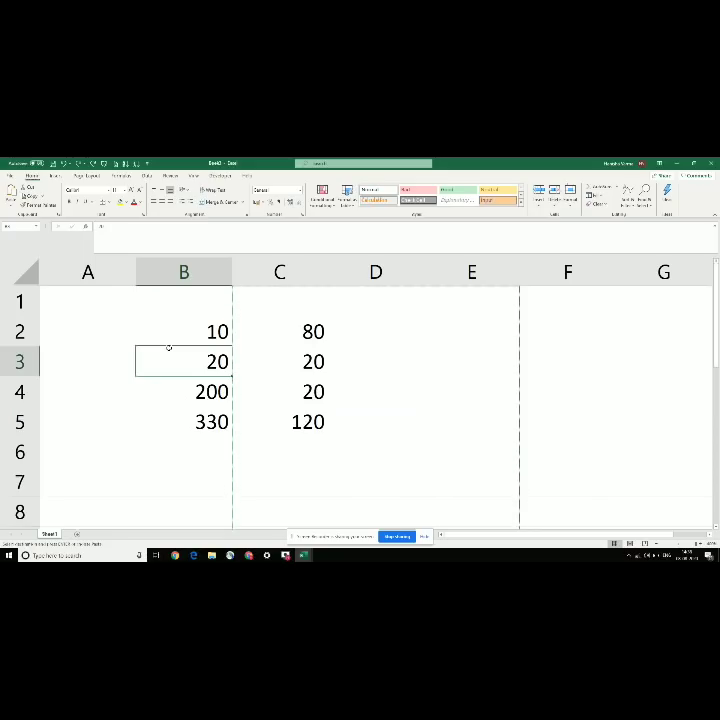
Step: Insert a cell at C3 with Shift cells right, pushing its 20 into D3
key("Right")
key("Down")
key("Up")
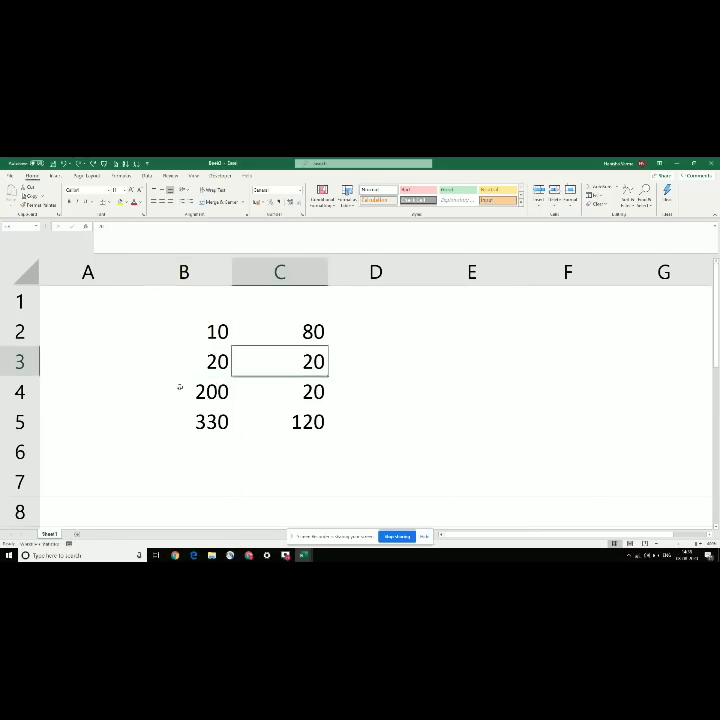
left_click(181, 389)
left_click(268, 364)
right_click(270, 364)
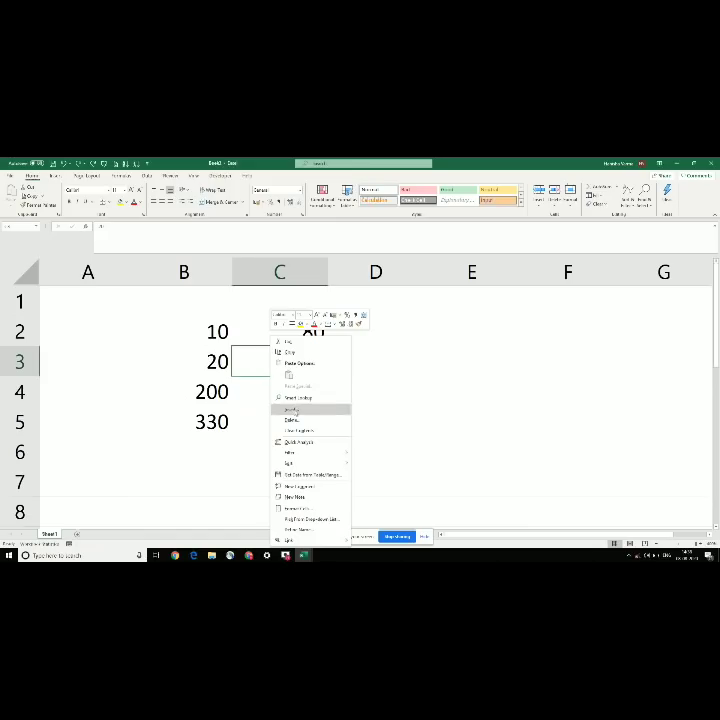
left_click(292, 409)
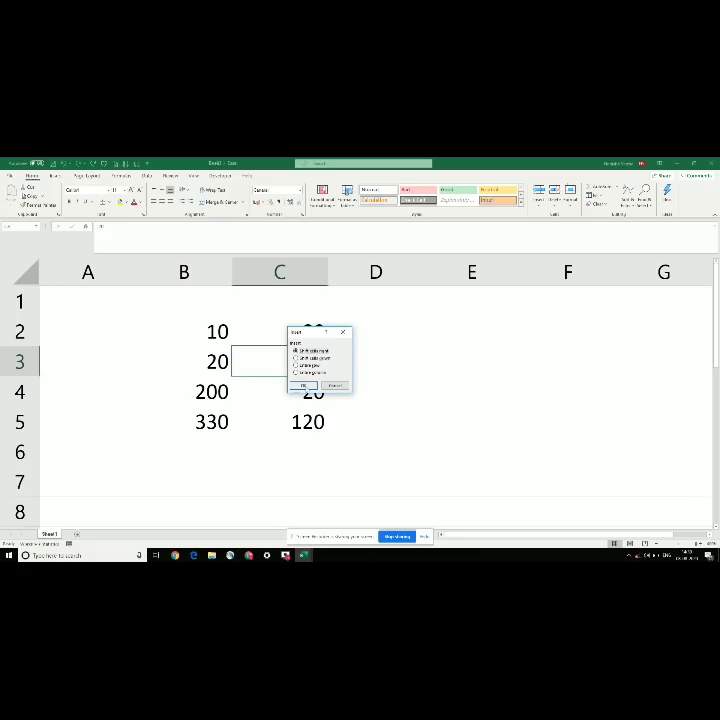
left_click_drag(315, 331, 452, 327)
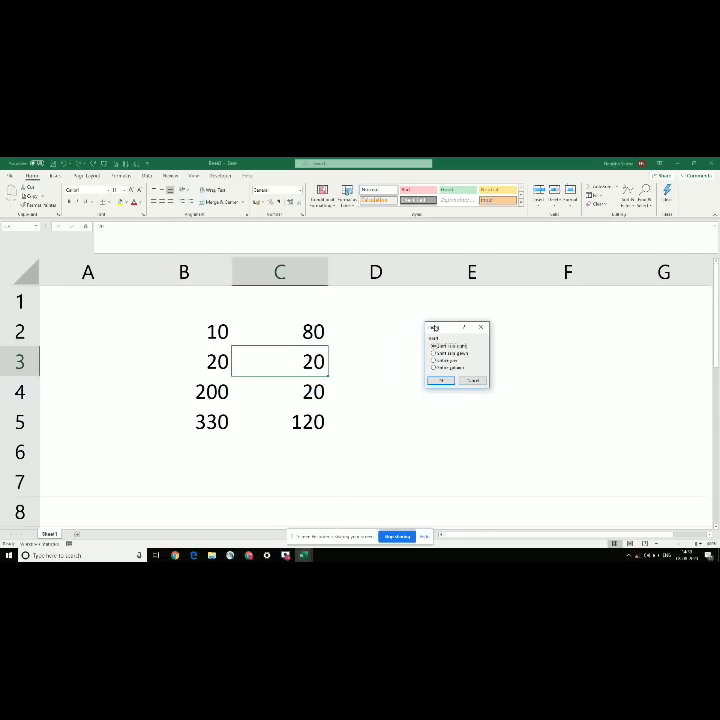
left_click(441, 384)
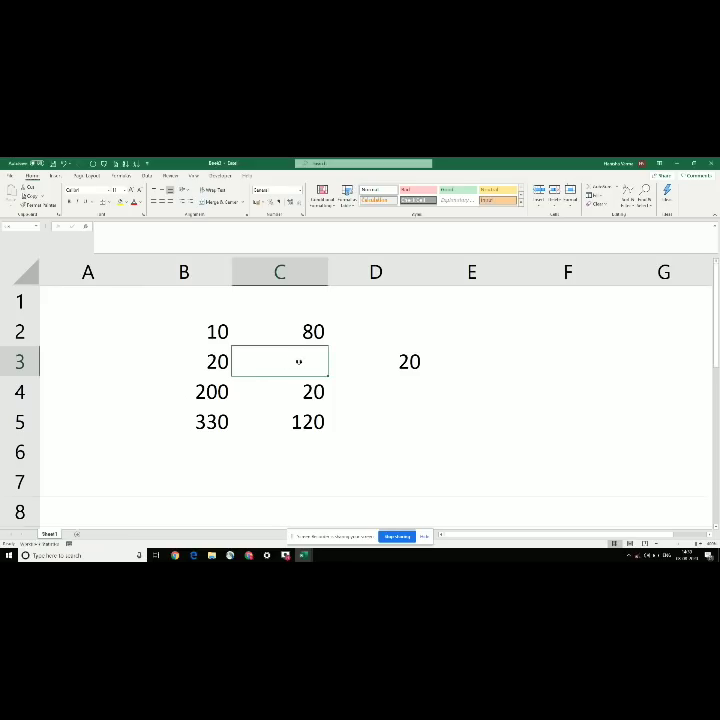
Step: Insert a cell at C2 with Shift cells down, after cancelling one at C3
right_click(298, 362)
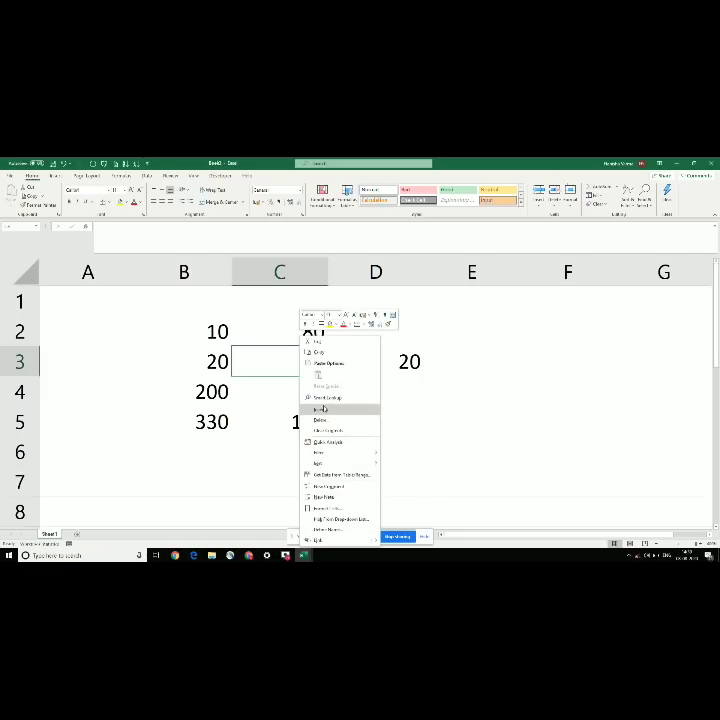
left_click(323, 409)
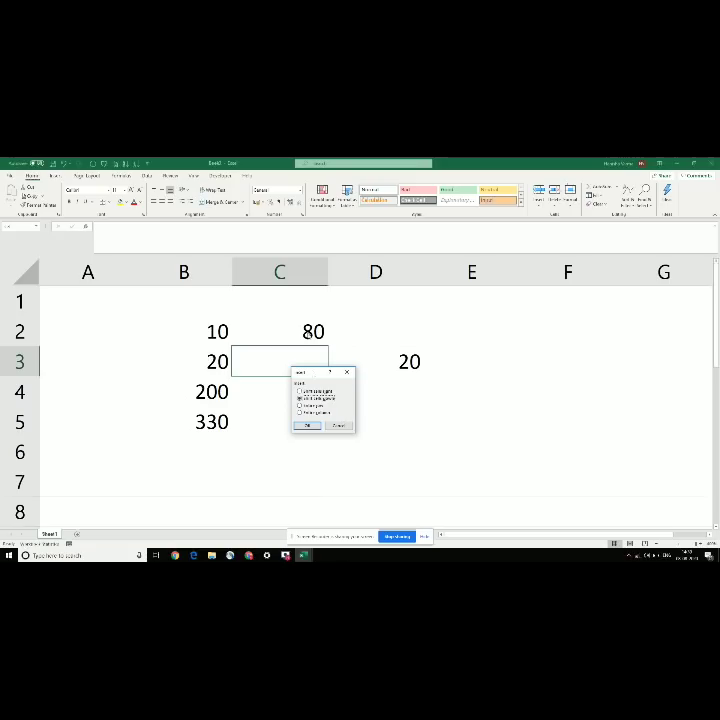
left_click(343, 423)
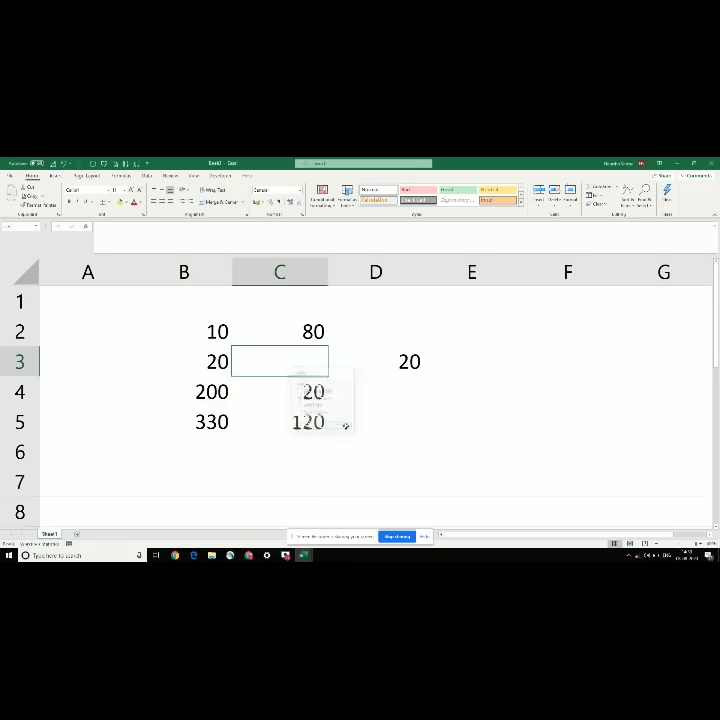
left_click(293, 336)
right_click(293, 336)
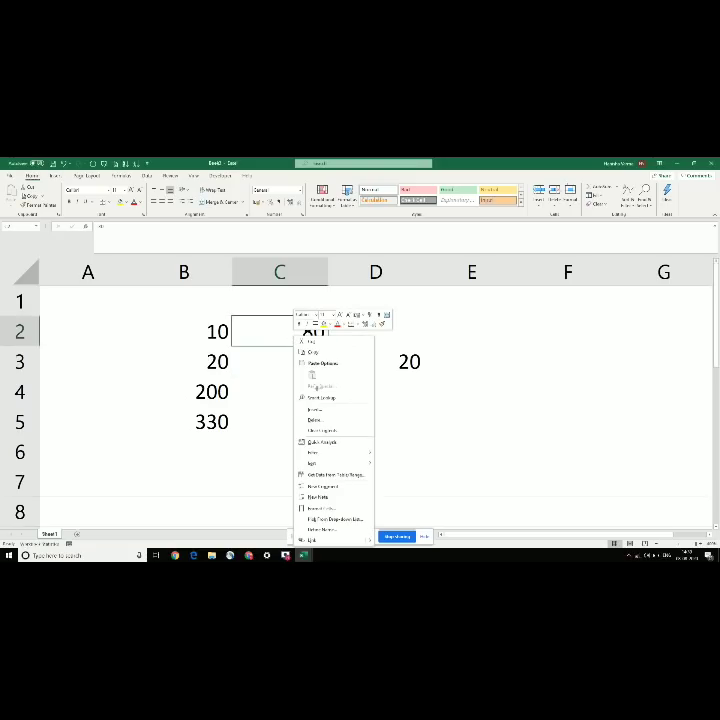
left_click(315, 409)
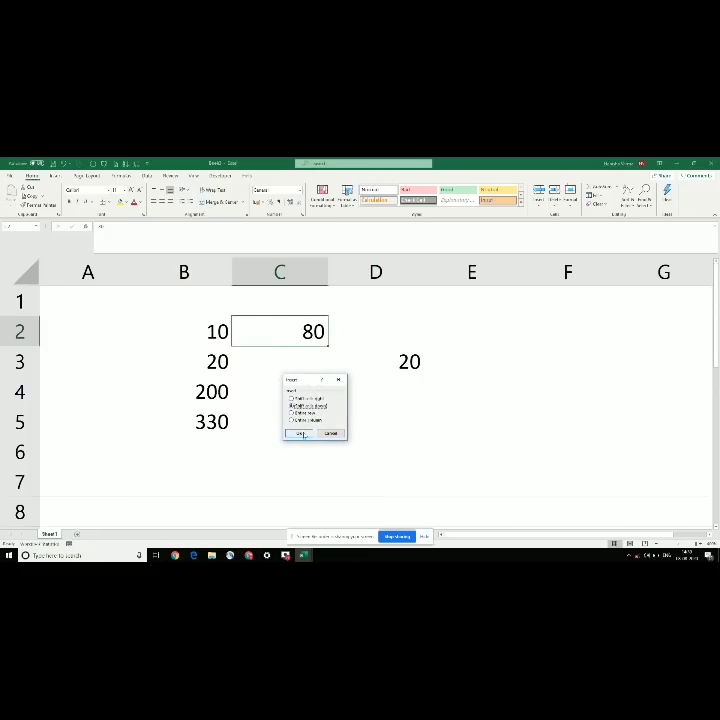
left_click(302, 434)
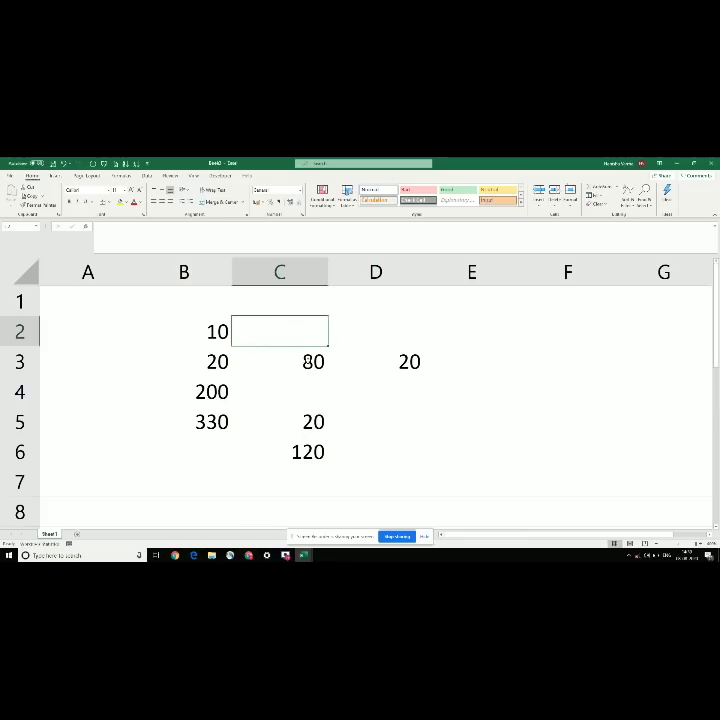
Step: Select the column C values and B3:C3, glancing at the notes workbook in between
left_click_drag(297, 363, 288, 458)
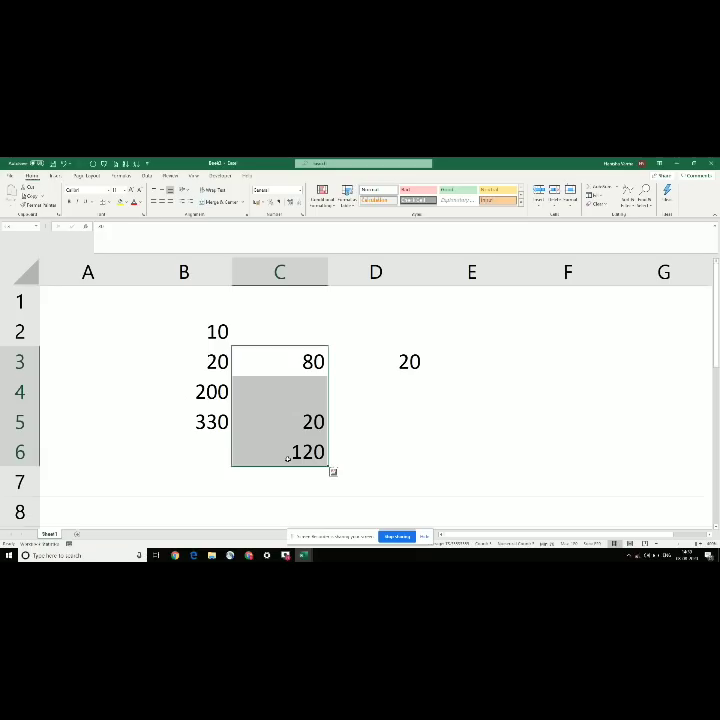
left_click(220, 365)
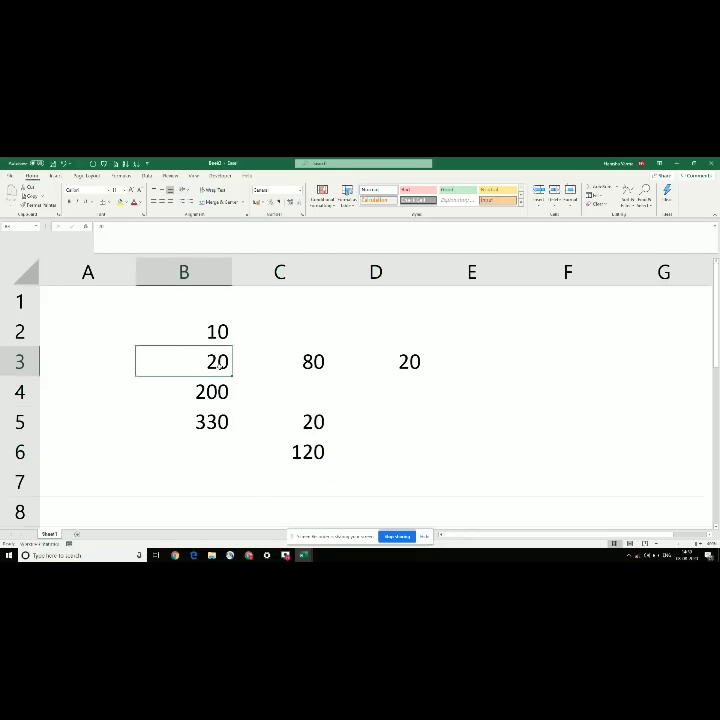
key("alt+Tab")
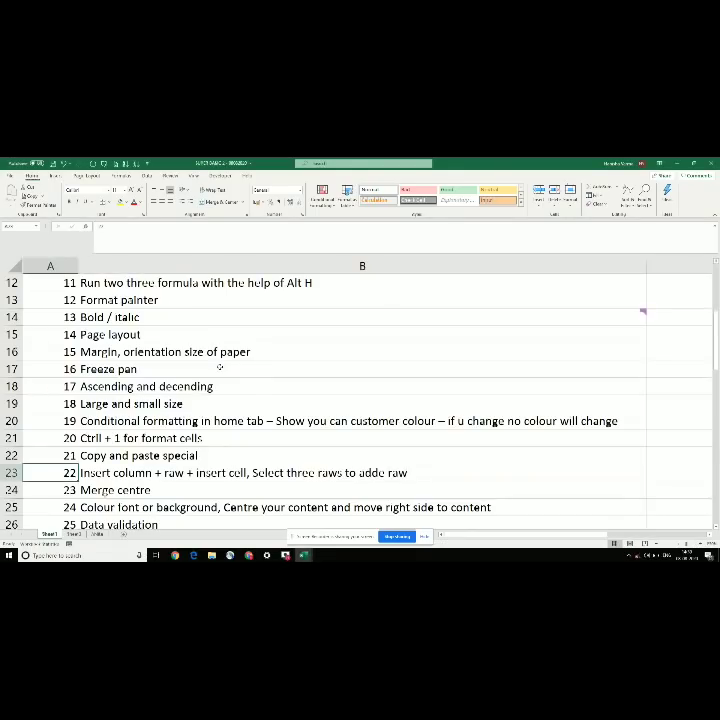
key("alt+Tab")
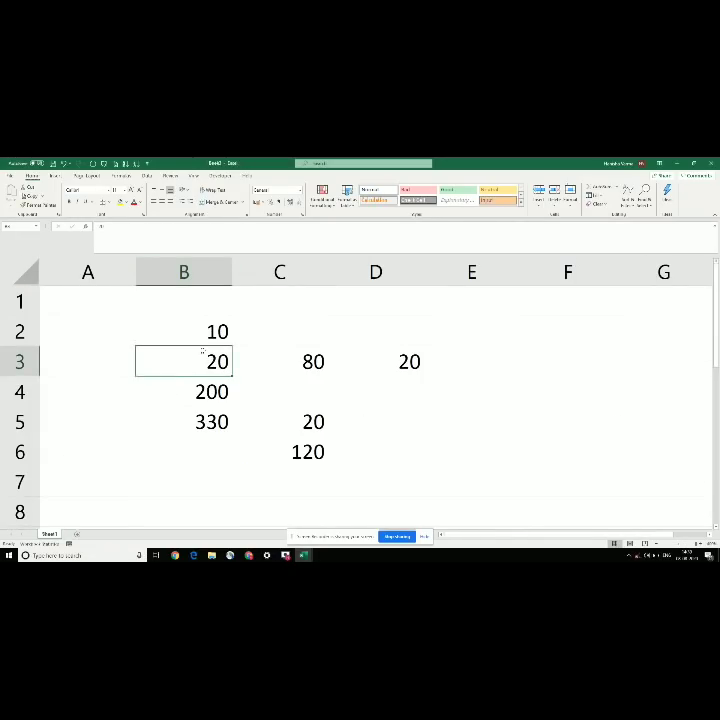
key("shift+Right")
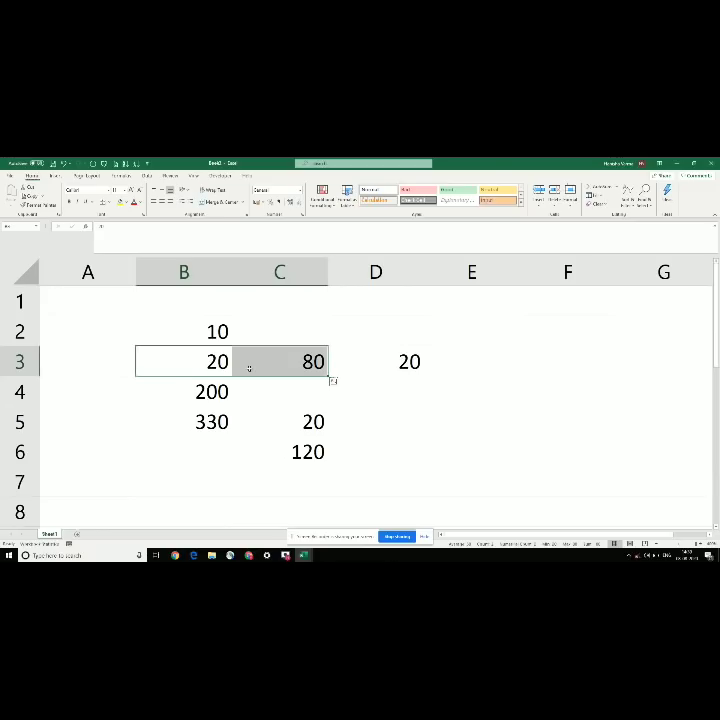
Step: Copy the 20 from D3 and move to cell C4
left_click(116, 326)
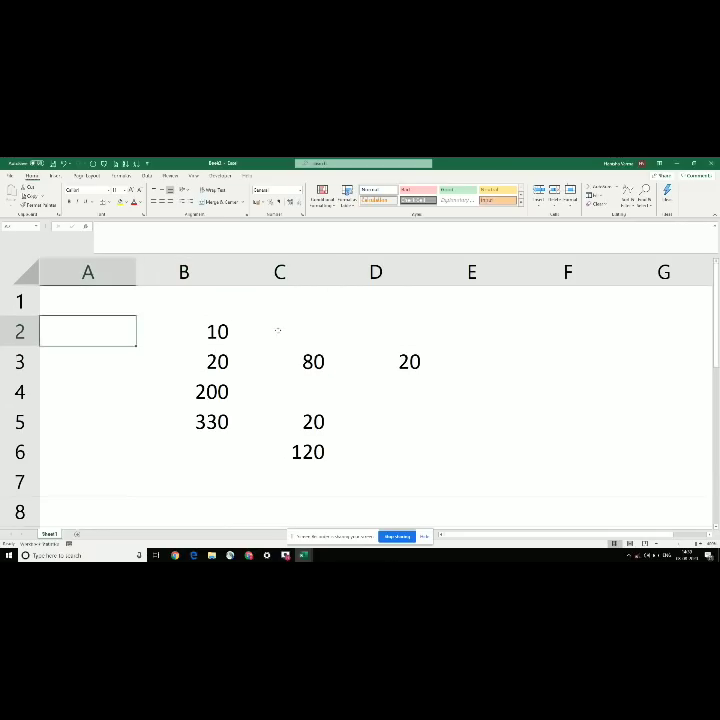
left_click(278, 331)
key("Down")
key("Right")
key("Right")
key("Left")
key("ctrl+c")
key("Left")
key("Down")
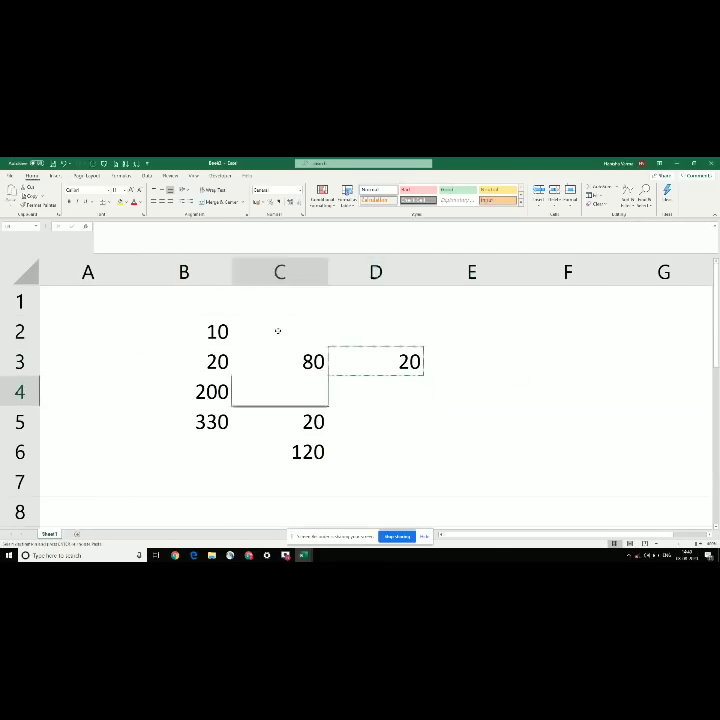
Step: Paste the 20 into C4 and enter 100 in C2
key("Return")
left_click(278, 331)
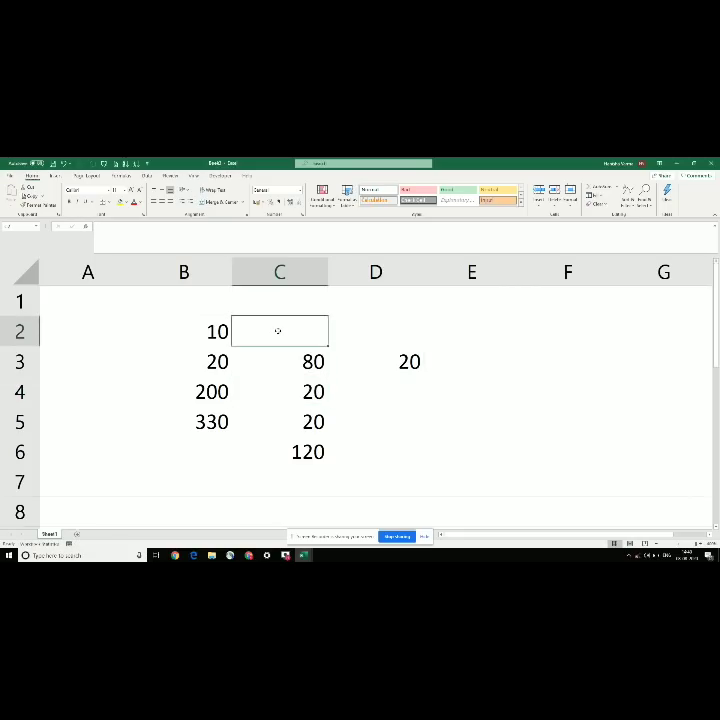
type("100")
key("Return")
Step: Total column B with AutoSum, giving 560 in B6
key("Down")
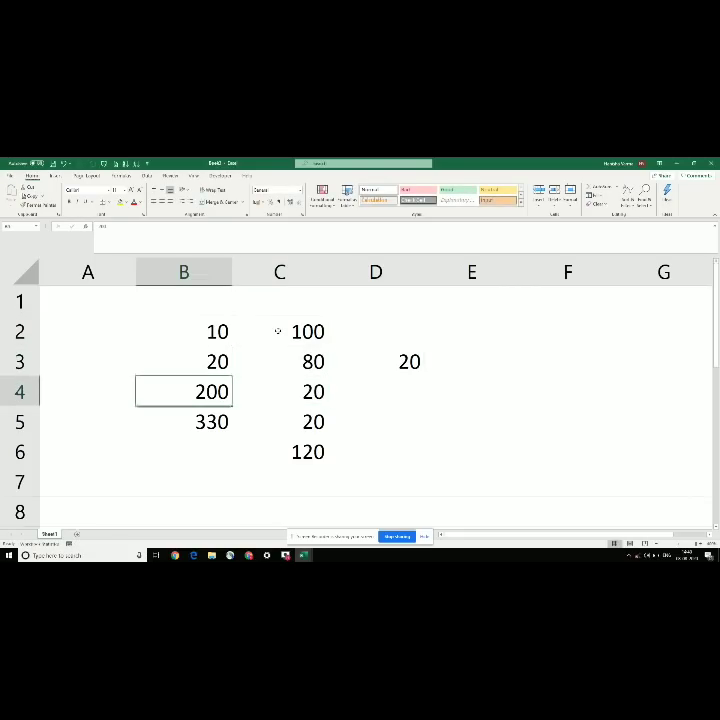
key("Down")
key("Down")
key("alt+equal")
key("Return")
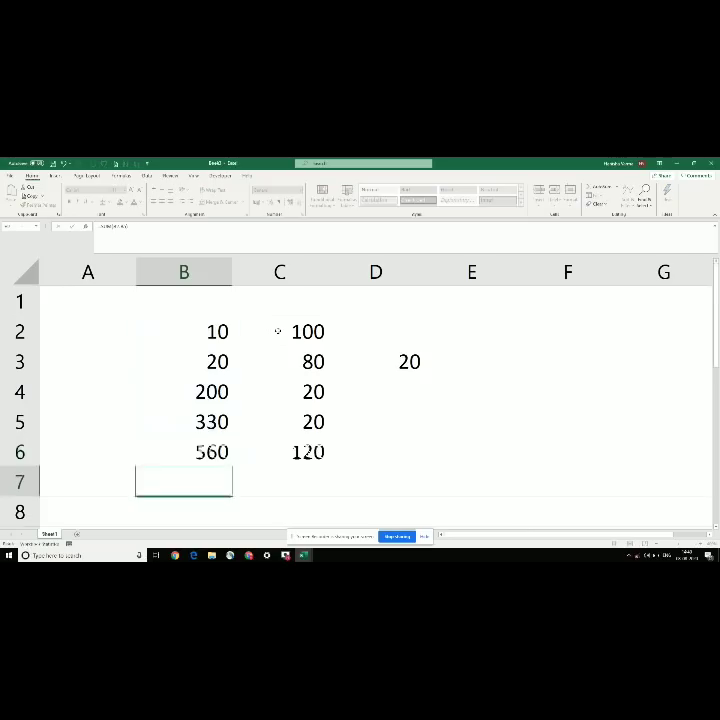
Step: Clear the 20 from cell D3
key("Up")
key("Right")
key("Right")
key("Up")
key("Up")
key("Right")
key("Up")
key("Left")
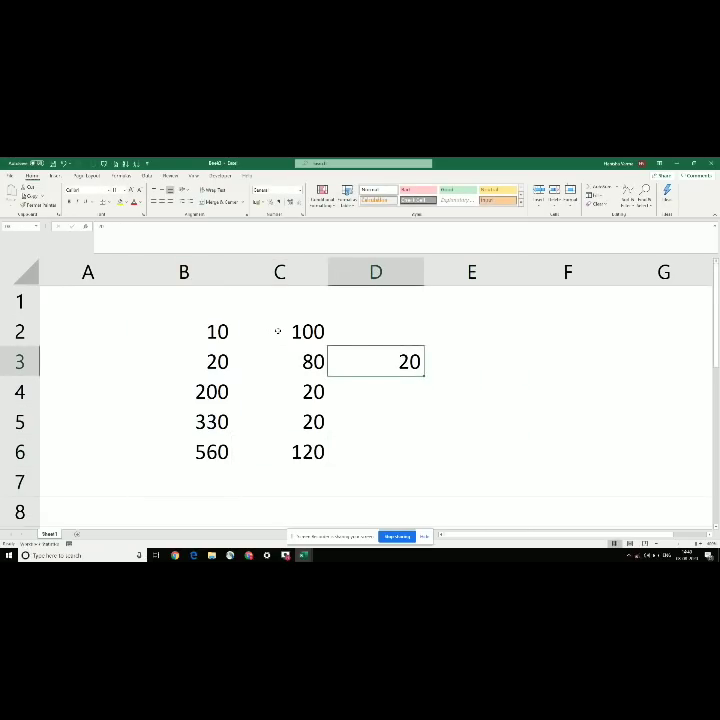
key("Delete")
Step: Head column B as Mumbai, replacing the earlier Citi and City attempts
key("Left")
key("Up")
key("Left")
key("Up")
key("Right")
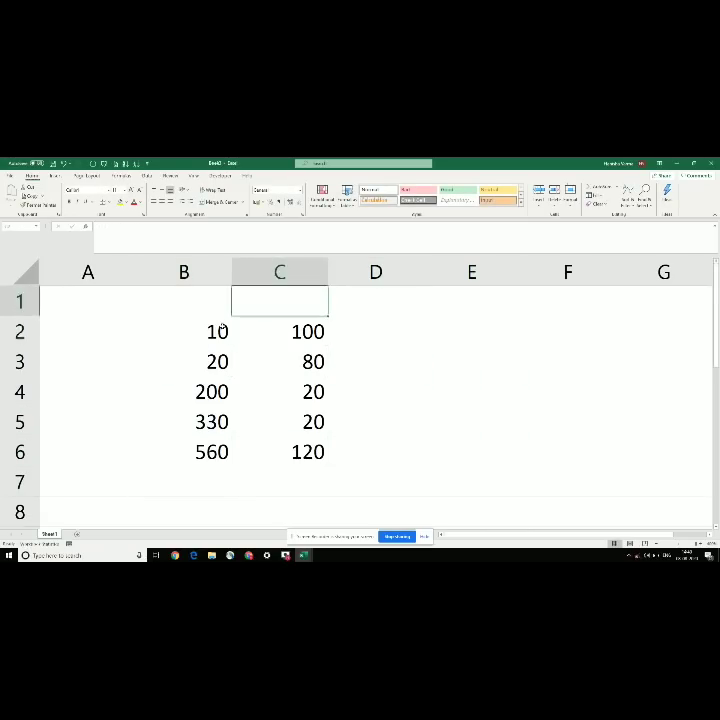
key("Left")
type("Citi")
key("Return")
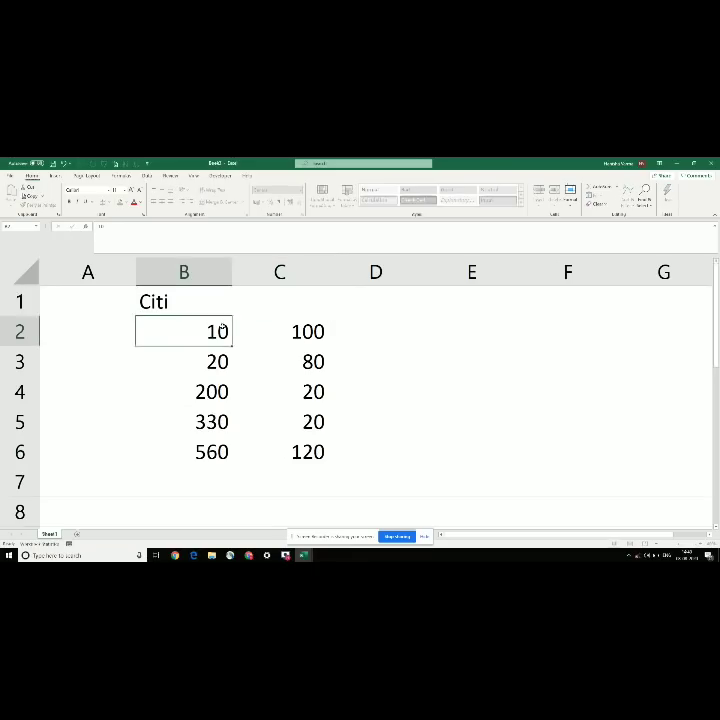
key("Up")
type("City")
key("Return")
key("Up")
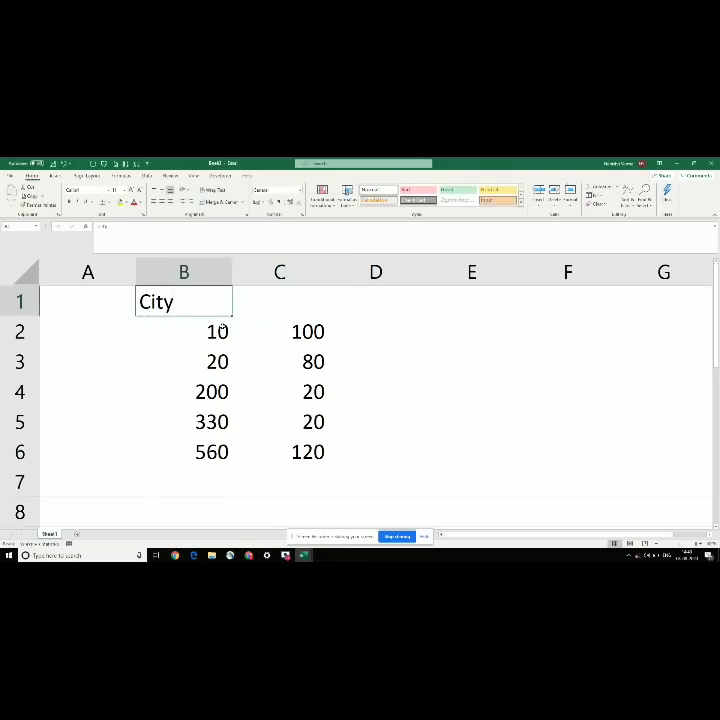
type("Mumbai")
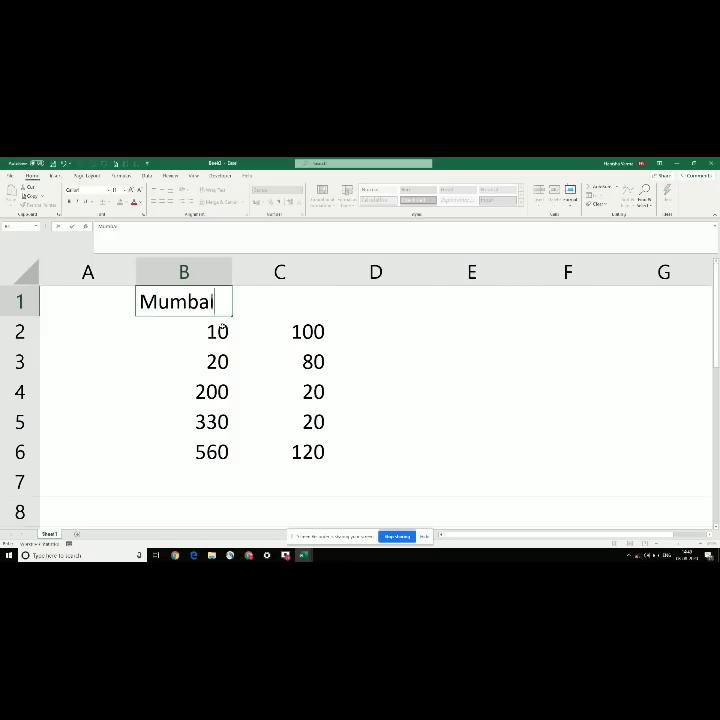
key("Return")
Step: Head column C as Delhi and select the B2:C6 figures
key("Up")
key("Right")
type("Delhi")
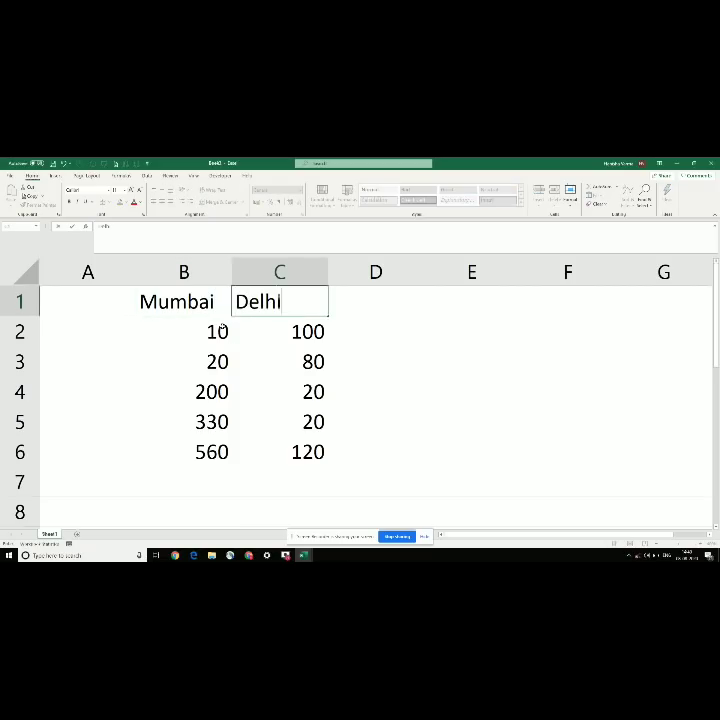
key("Return")
key("Left")
key("Left")
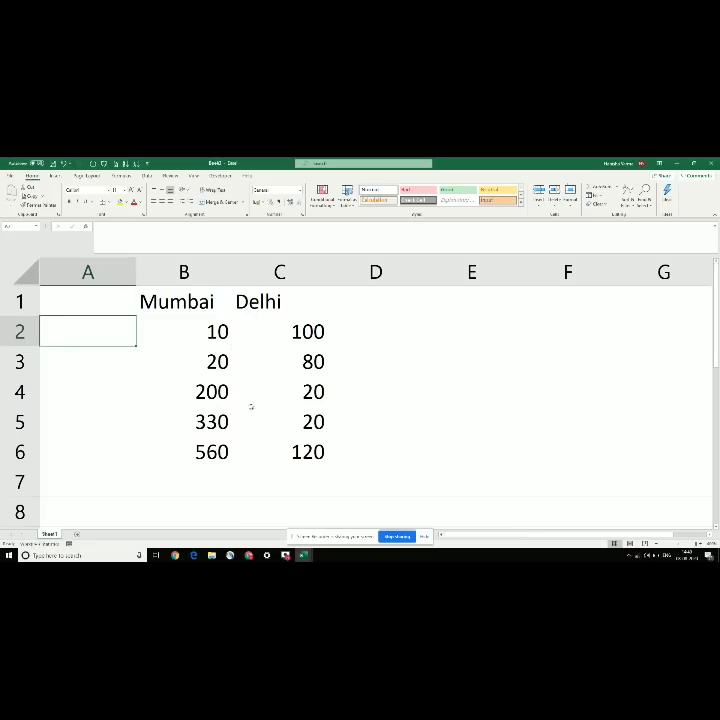
left_click_drag(190, 329, 272, 440)
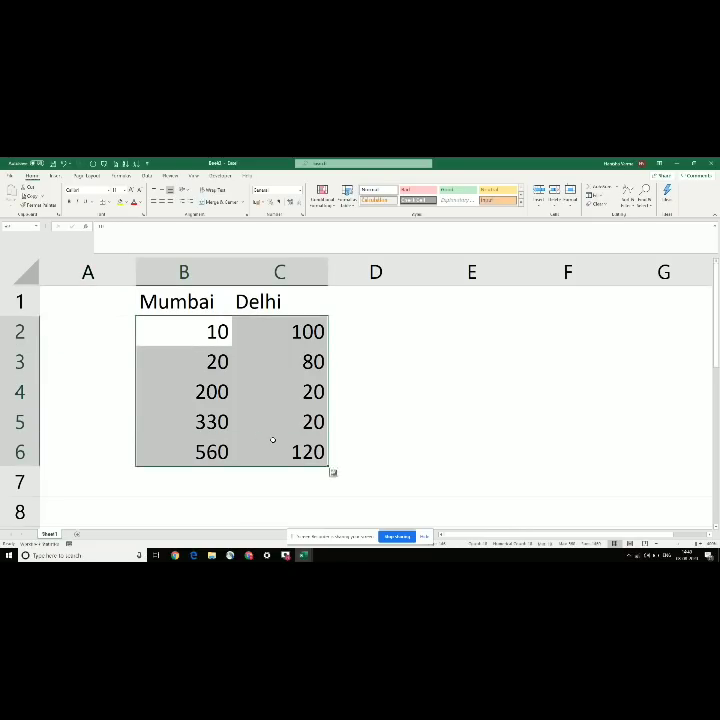
left_click(77, 380)
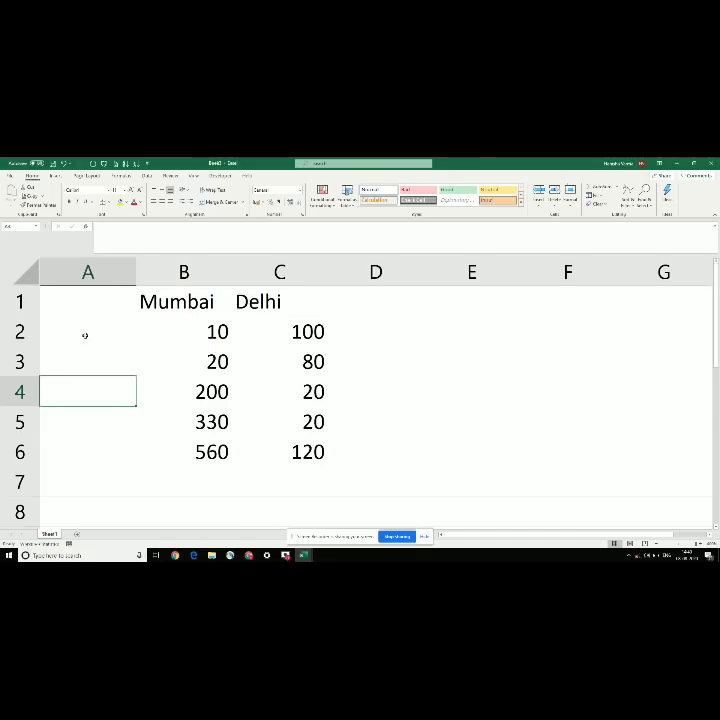
Step: Enter 'April to June 2020' in A2 and autofit column A to fit it
left_click_drag(85, 335, 107, 444)
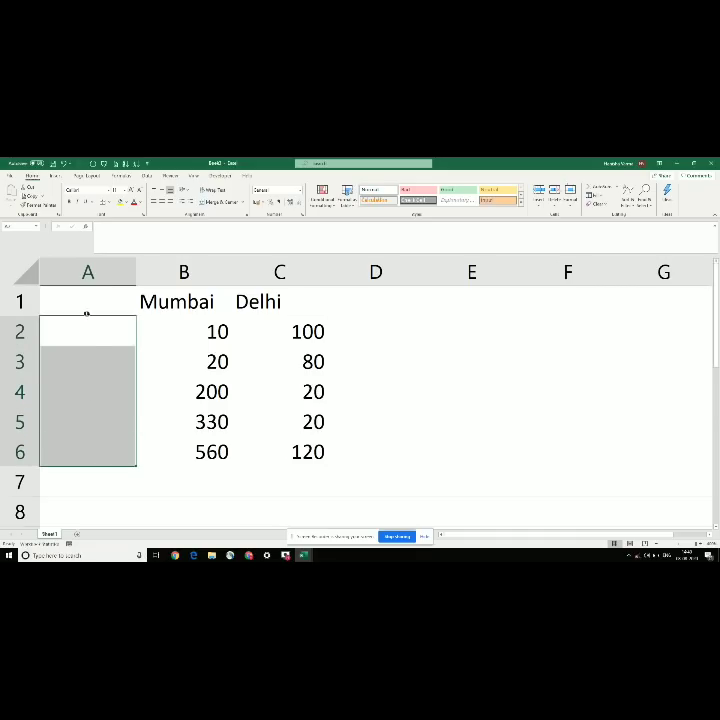
left_click(81, 336)
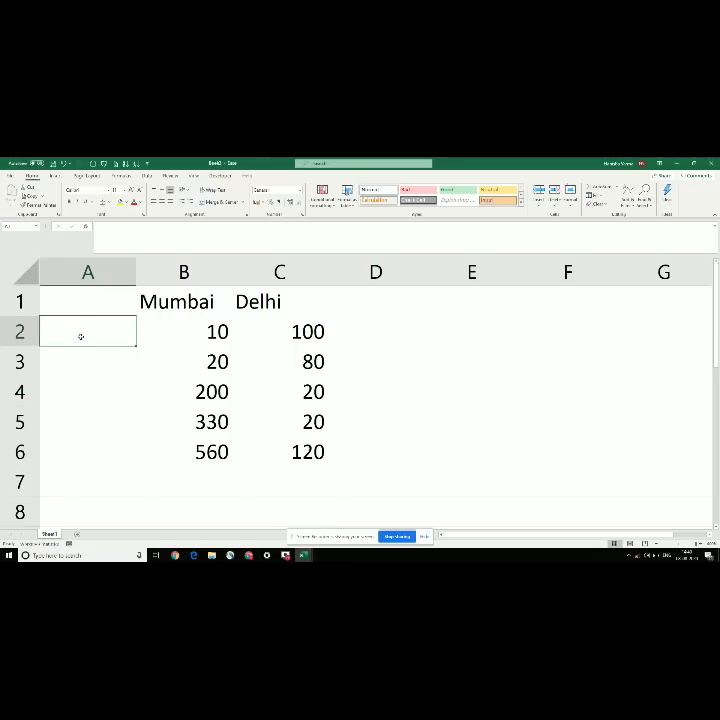
type("ri")
key("BackSpace")
key("BackSpace")
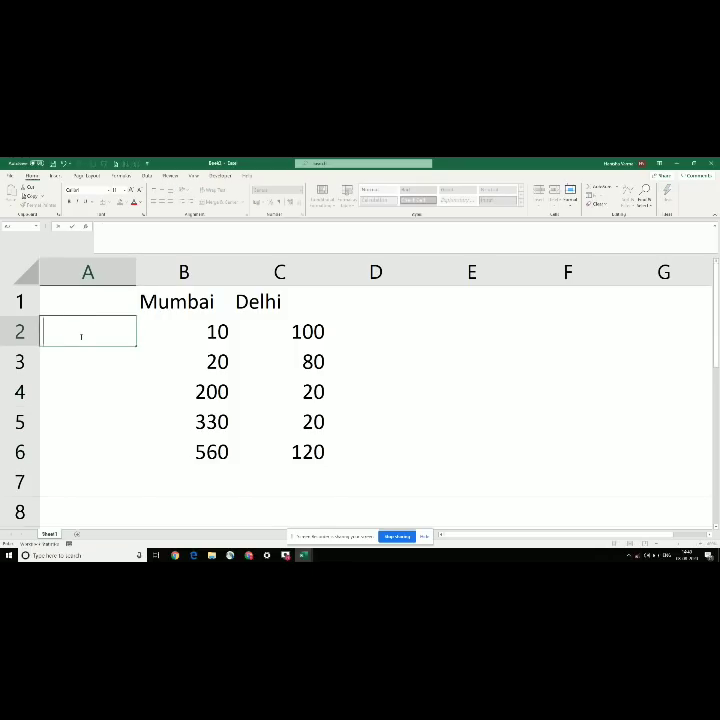
type("April to June 2020")
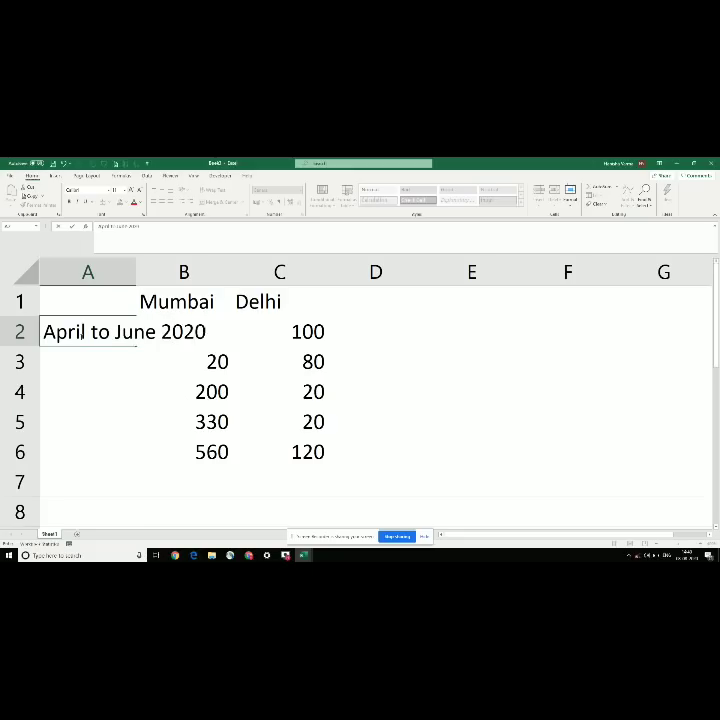
key("Return")
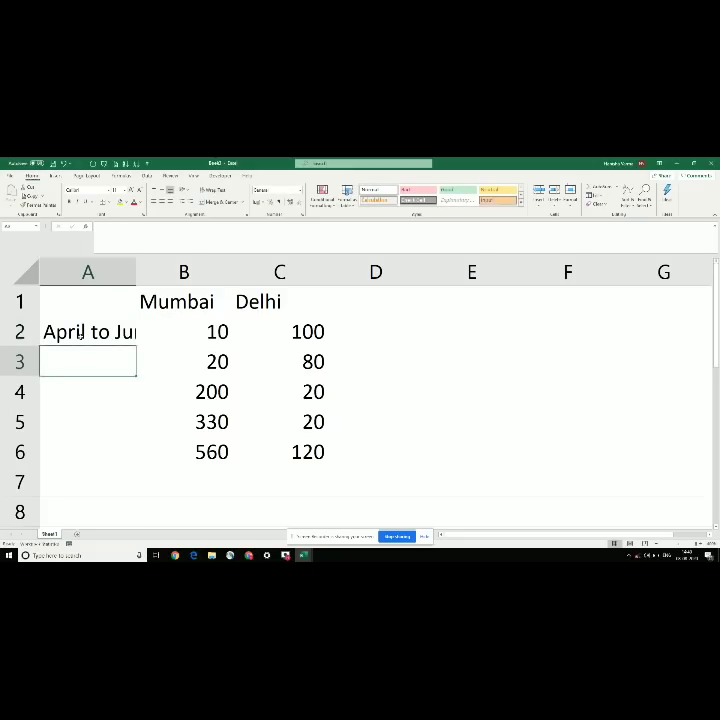
left_click(83, 333)
double_click(136, 271)
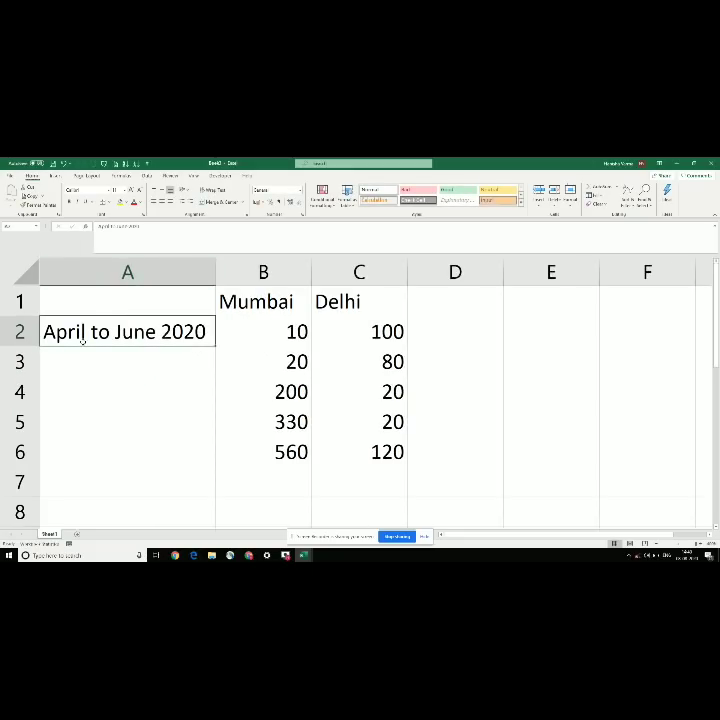
Step: Copy the label down into cells A3 through A6
key("ctrl+c")
key("Down")
key("ctrl+v")
key("Down")
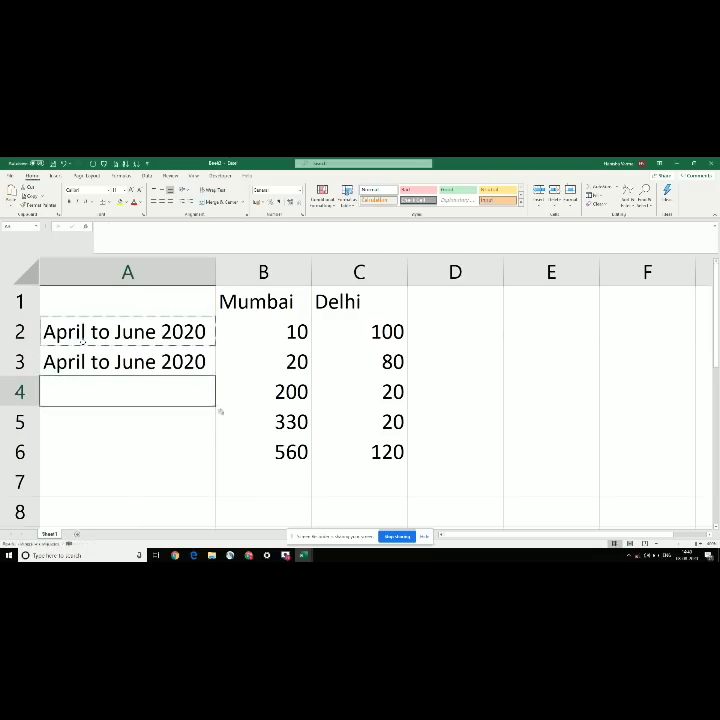
key("ctrl+v")
key("Down")
key("ctrl+v")
key("Down")
key("ctrl+v")
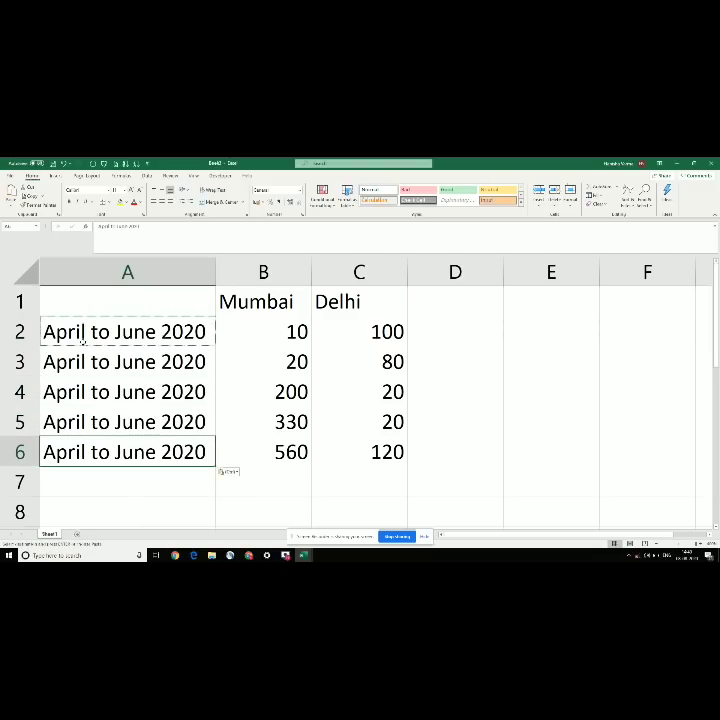
Step: Undo the repeated labels, keeping only A2, and select A2:A6
key("Escape")
key("Up")
key("Up")
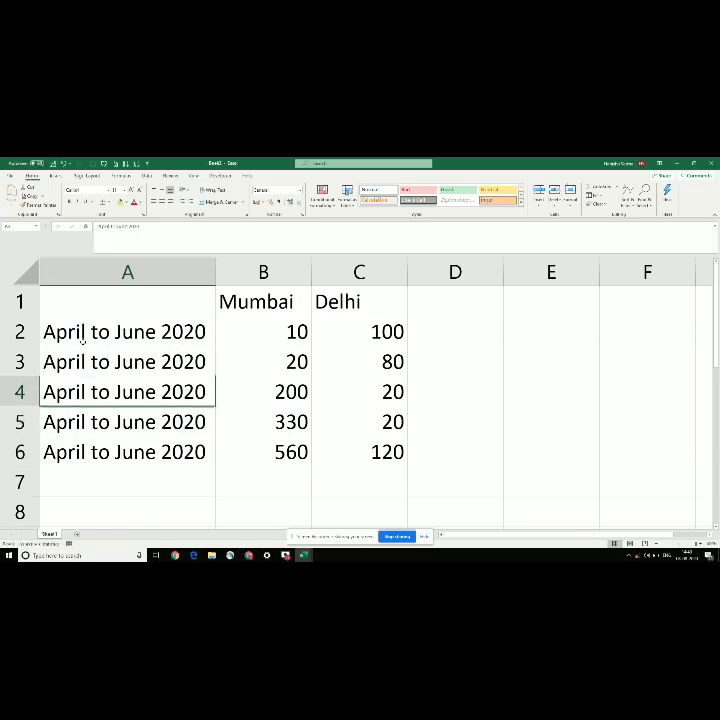
key("ctrl+z")
key("ctrl+z")
key("ctrl+z")
key("ctrl+z")
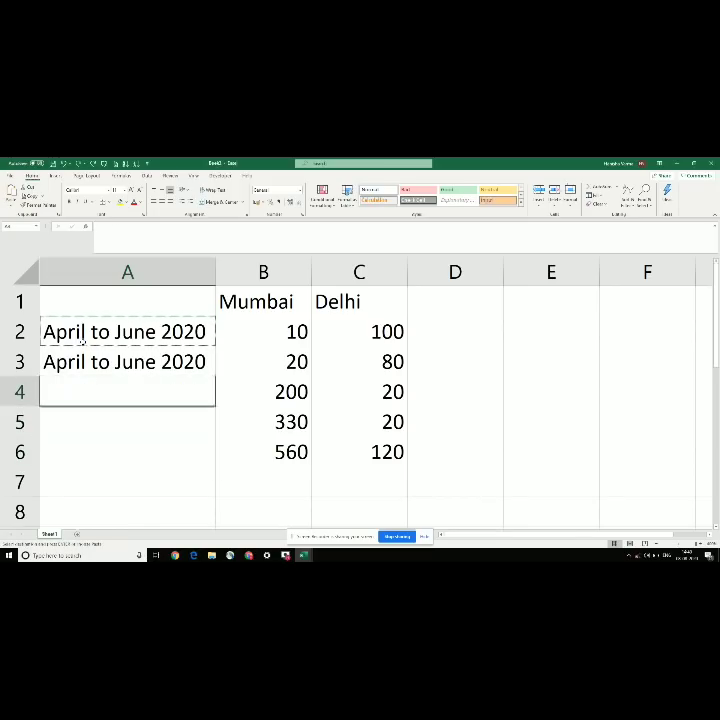
key("ctrl+z")
key("Up")
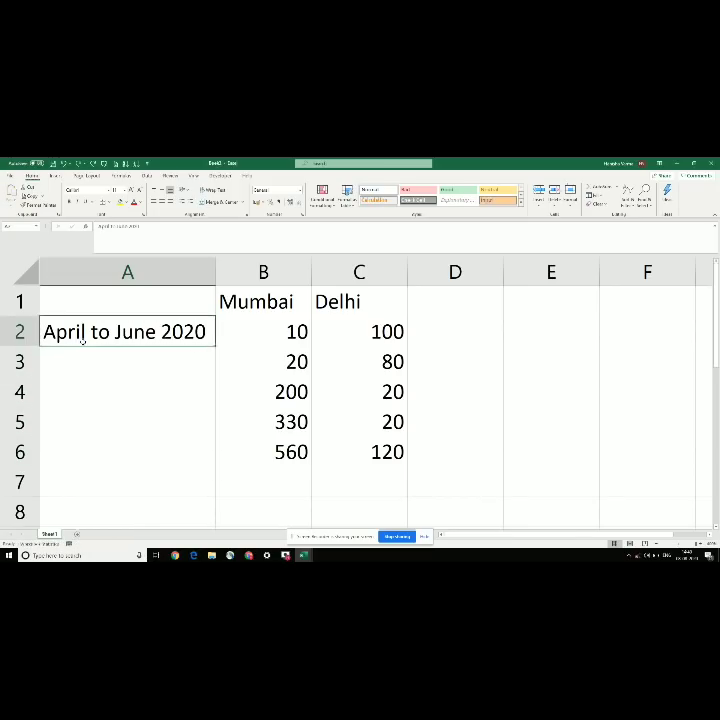
key("shift+Down")
key("shift+Down")
key("shift+Down")
key("shift+Down")
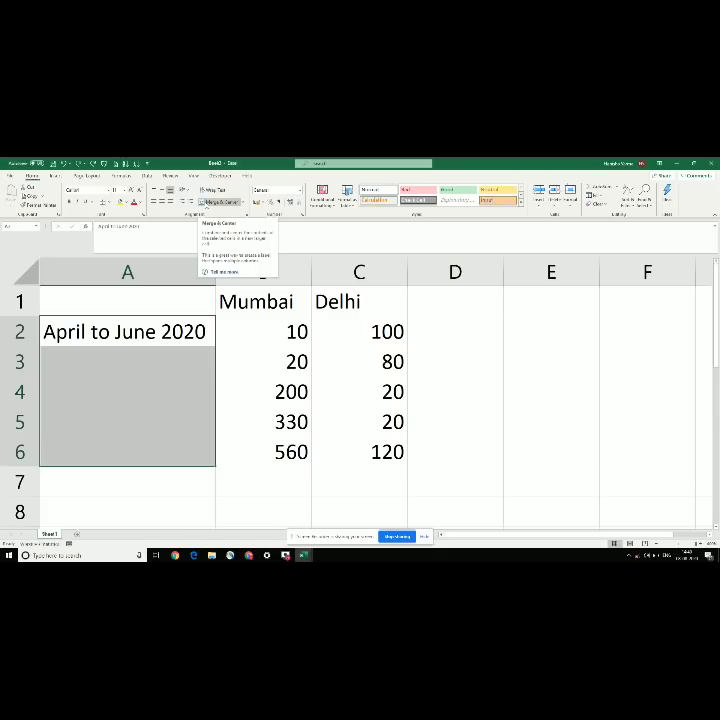
Step: Merge A2:A6 into one cell with the label vertically centred
left_click(222, 203)
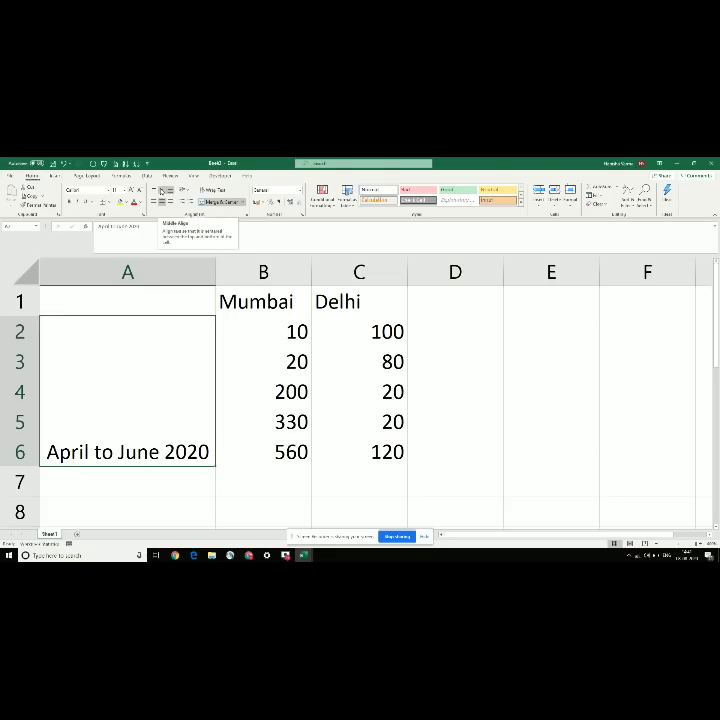
left_click(162, 191)
left_click(127, 301)
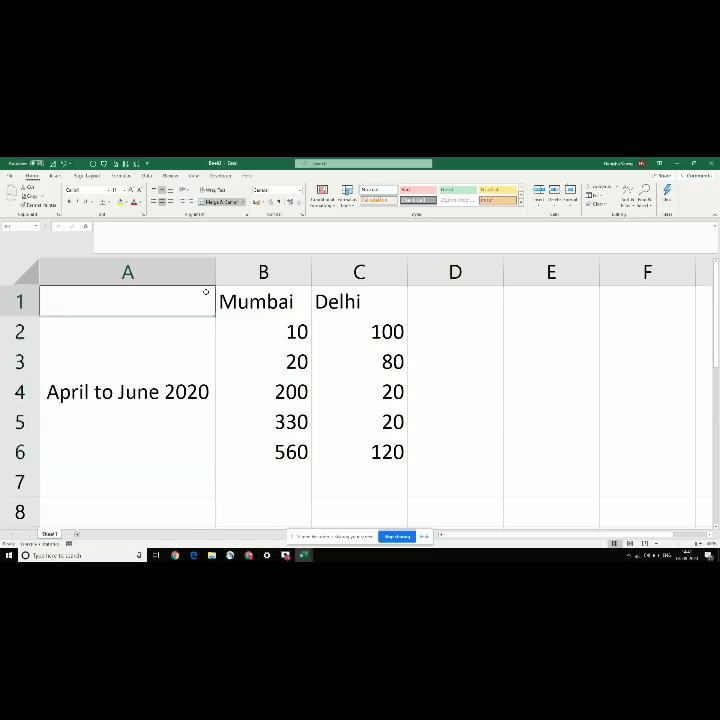
Step: Apply All Borders to the table A1:C6
left_click_drag(113, 309, 328, 367)
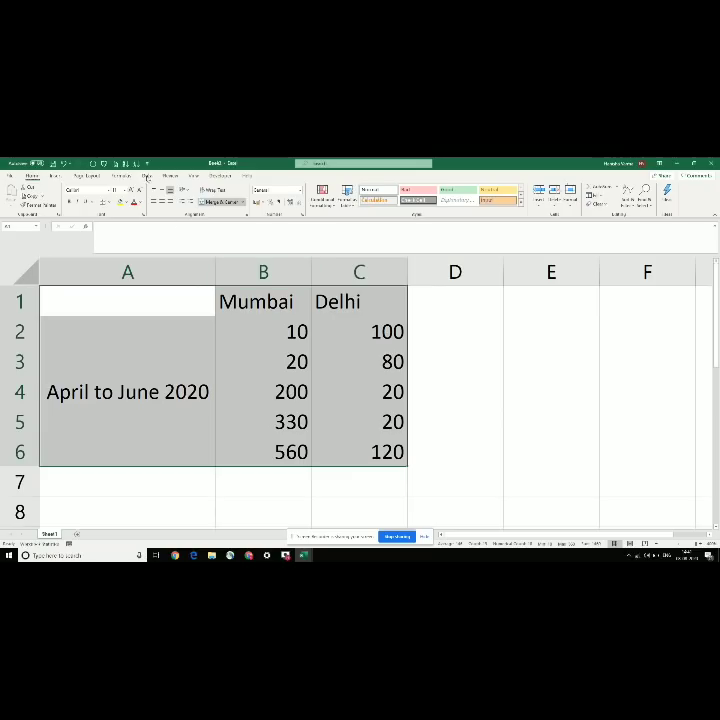
left_click(110, 202)
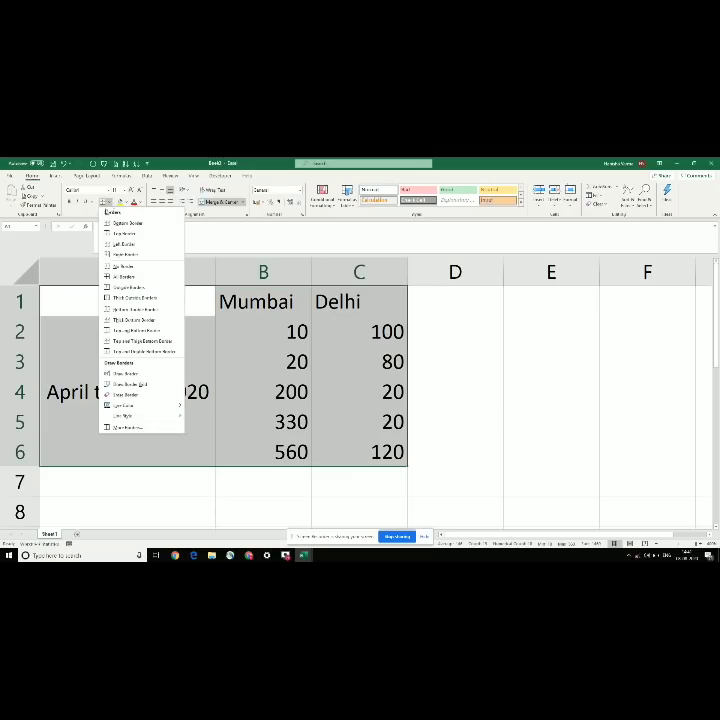
left_click(106, 272)
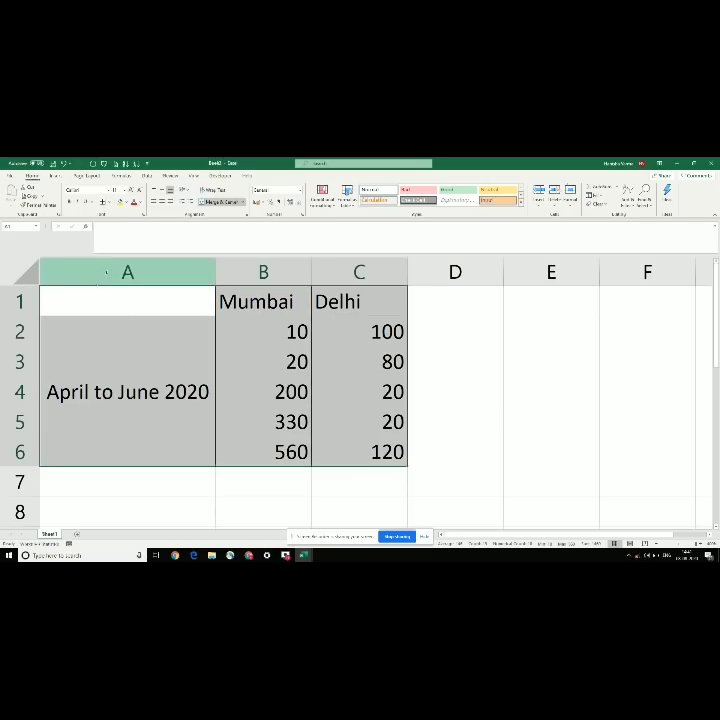
Step: Add a horizontally centred Quarter header in A1 and reselect A1:C6
left_click(106, 298)
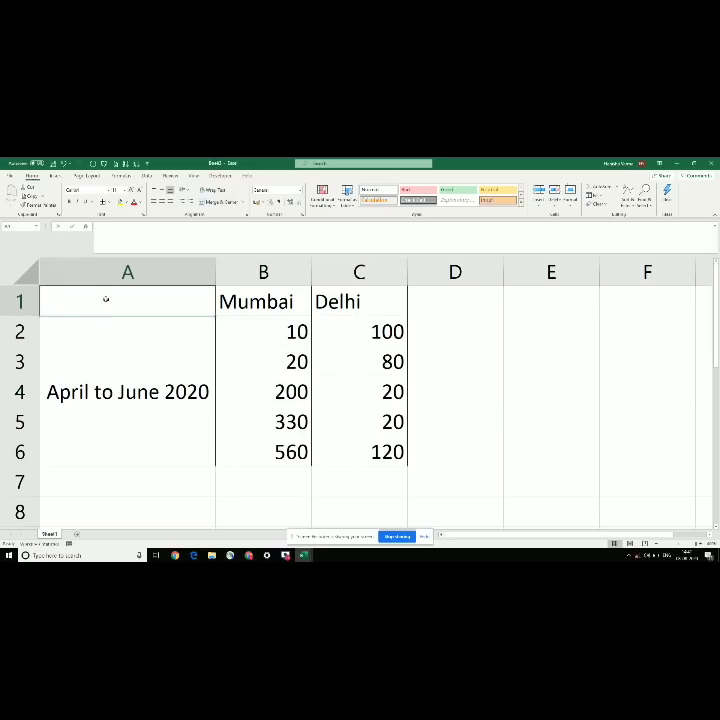
type("Quarter")
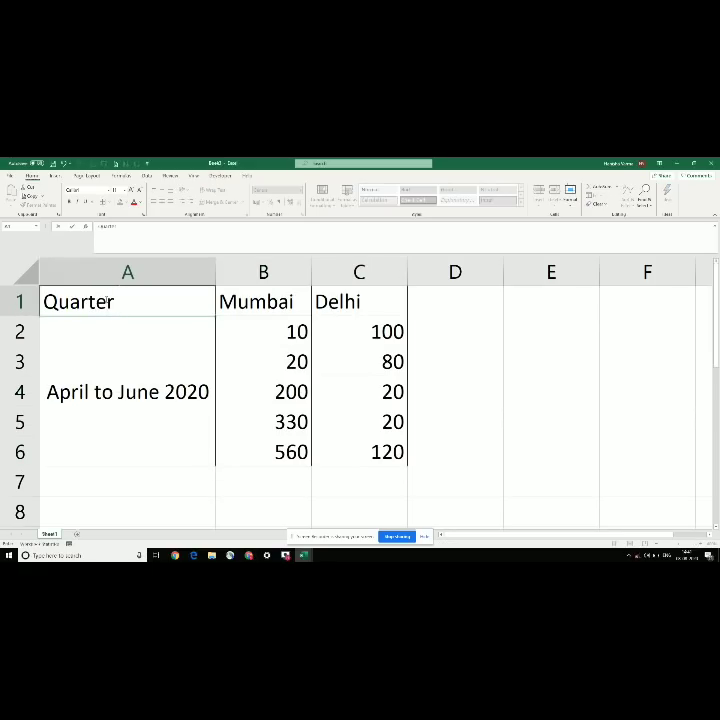
key("Return")
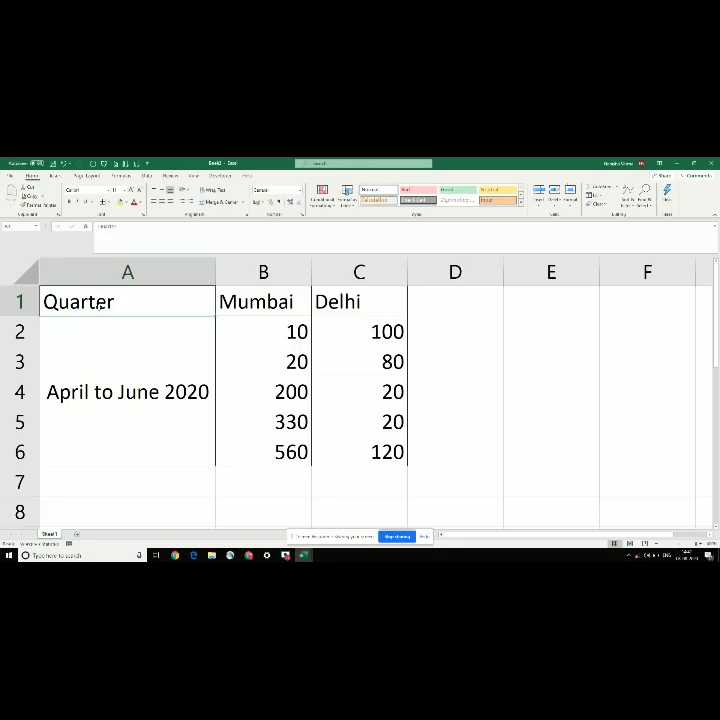
left_click(160, 203)
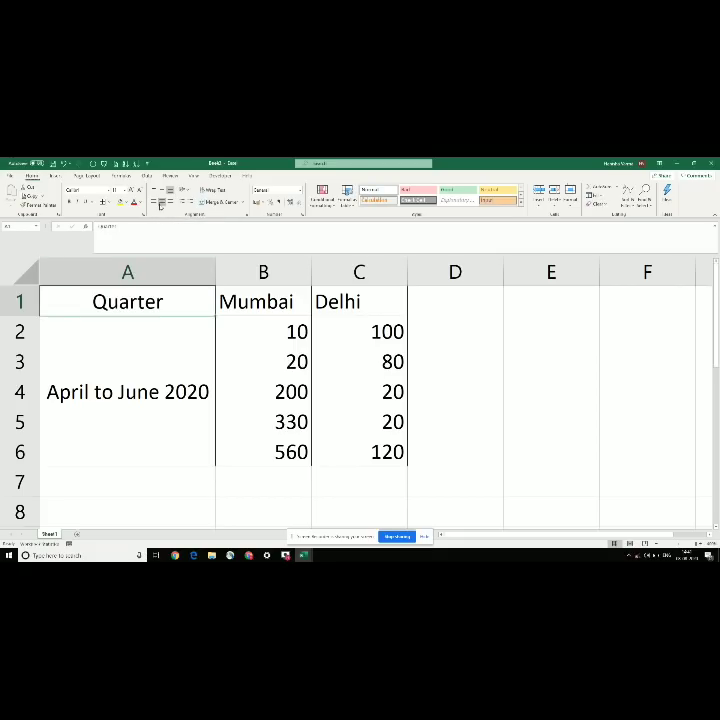
left_click(150, 335)
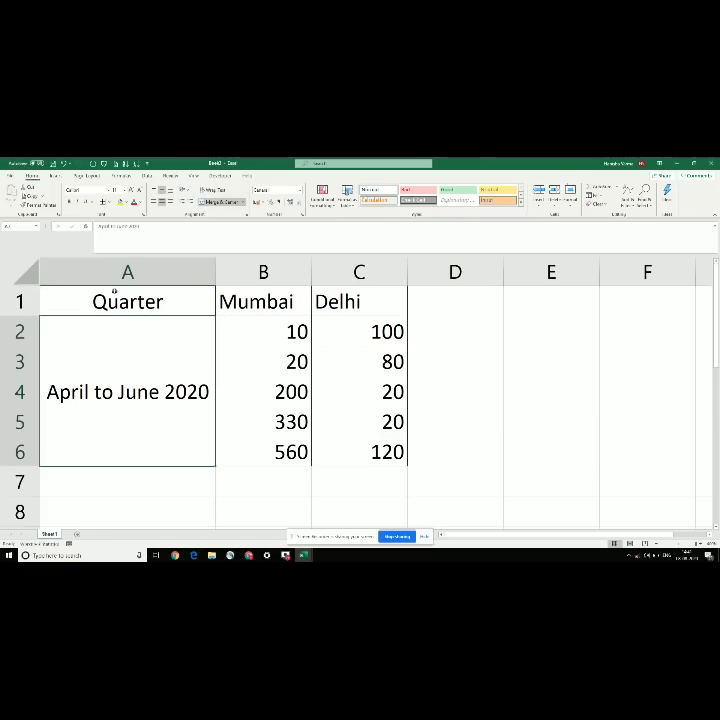
mouse_move(125, 291)
left_mouse_down()
mouse_move(204, 344)
mouse_move(330, 399)
left_mouse_up()
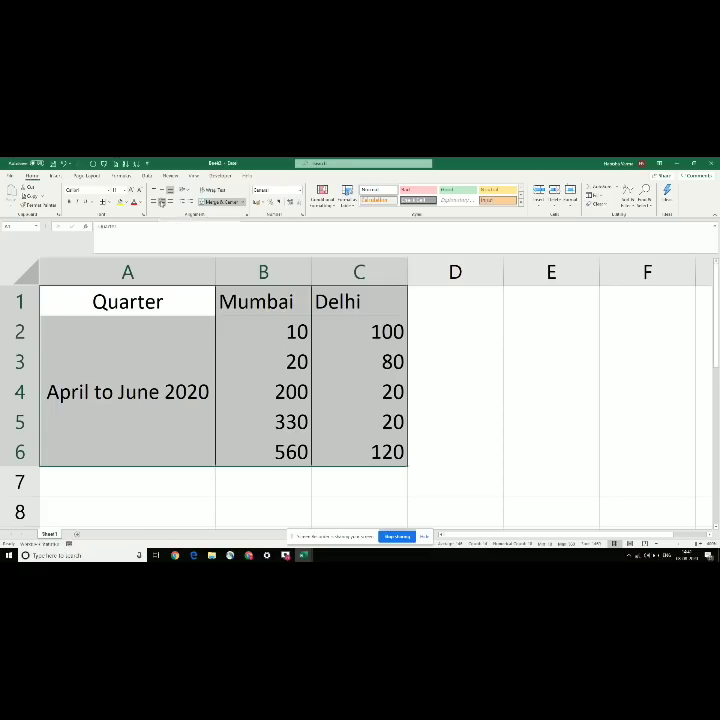
Step: Try left-aligning column A and right-aligning the Mumbai and Delhi columns
left_click(161, 202)
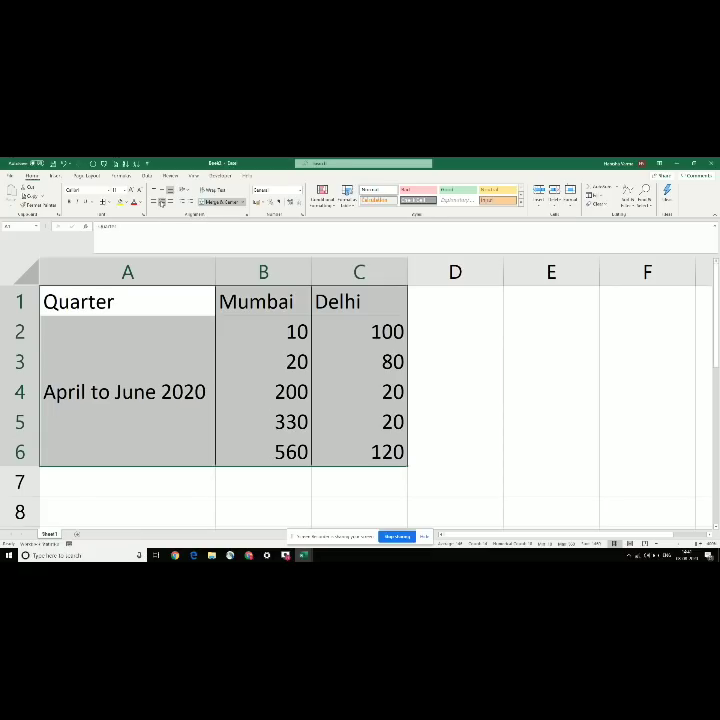
left_click(161, 202)
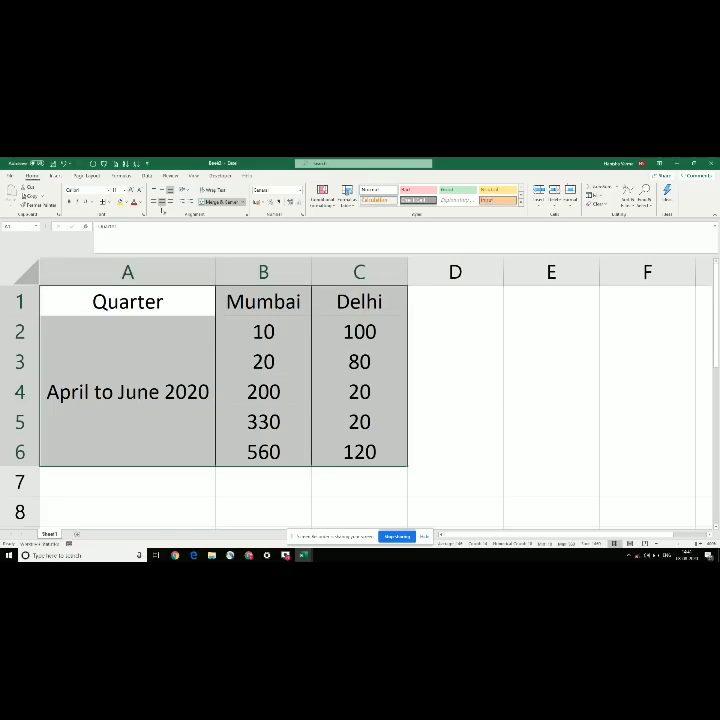
left_click(127, 272)
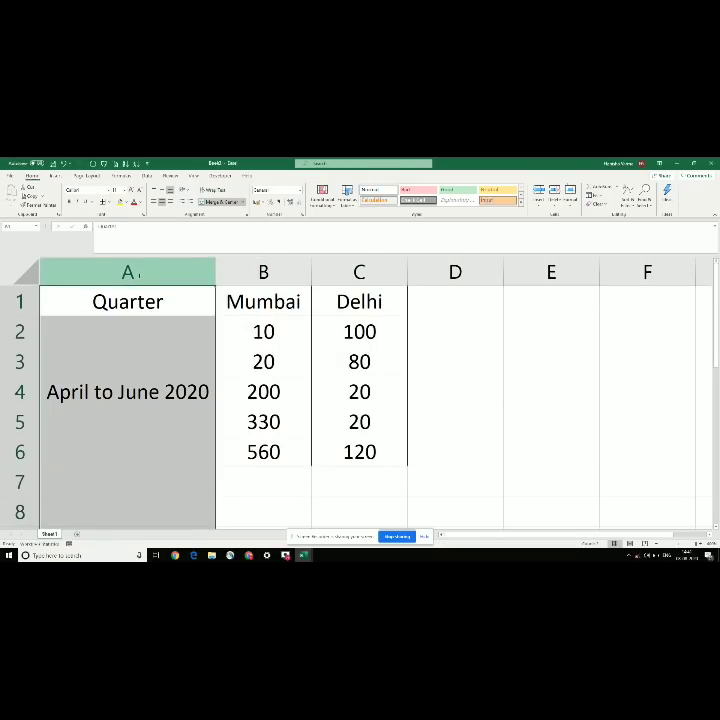
left_click(152, 202)
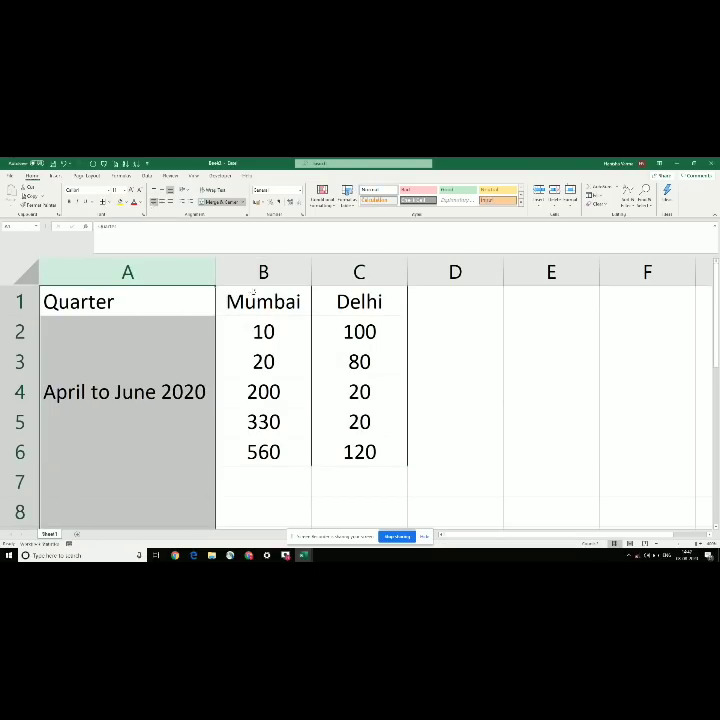
left_click_drag(263, 301, 366, 452)
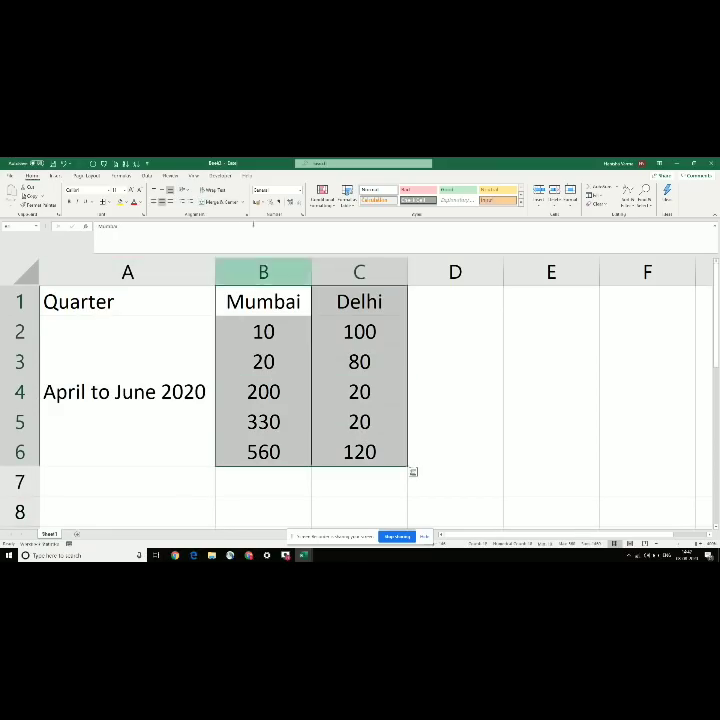
left_click(170, 202)
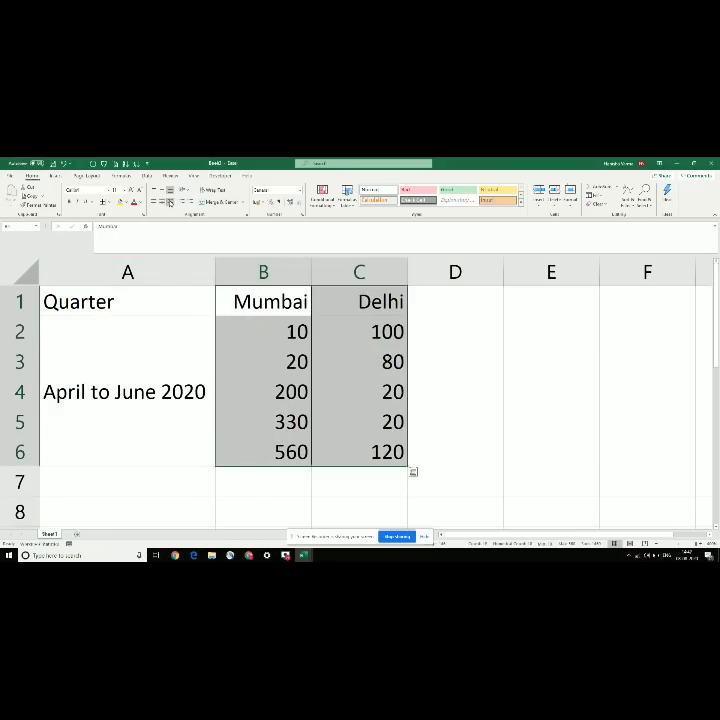
Step: Centre every entry in A1:C6 and check the 560 total in B6
left_click(180, 352)
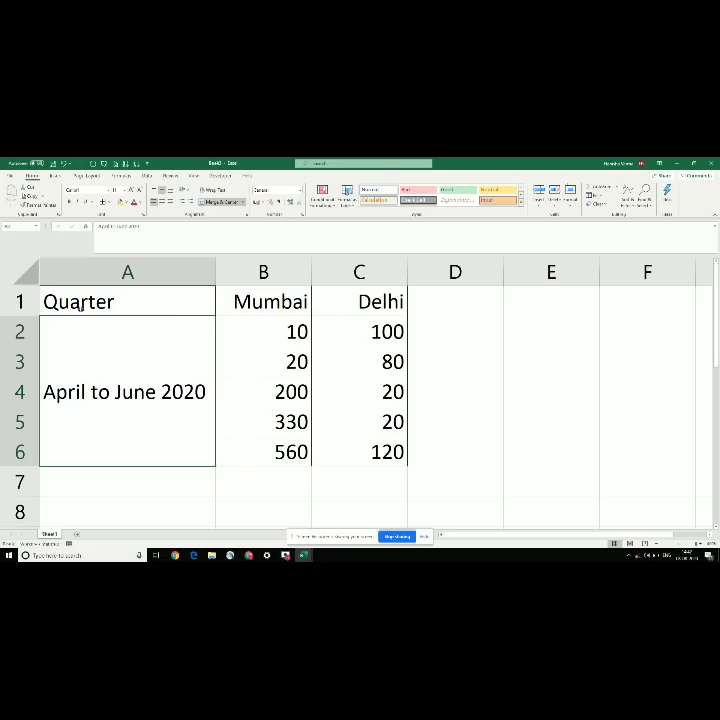
mouse_move(81, 307)
left_mouse_down()
mouse_move(190, 410)
mouse_move(347, 420)
left_mouse_up()
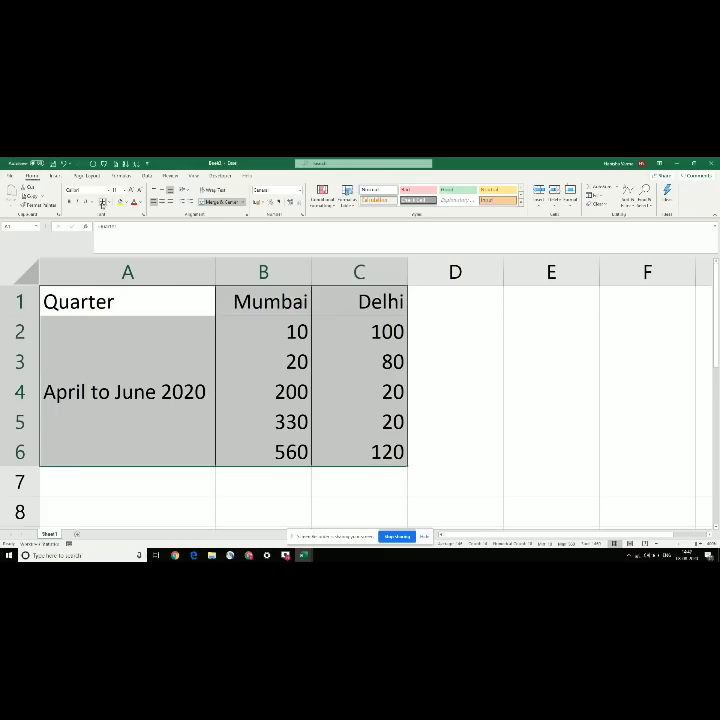
left_click(159, 202)
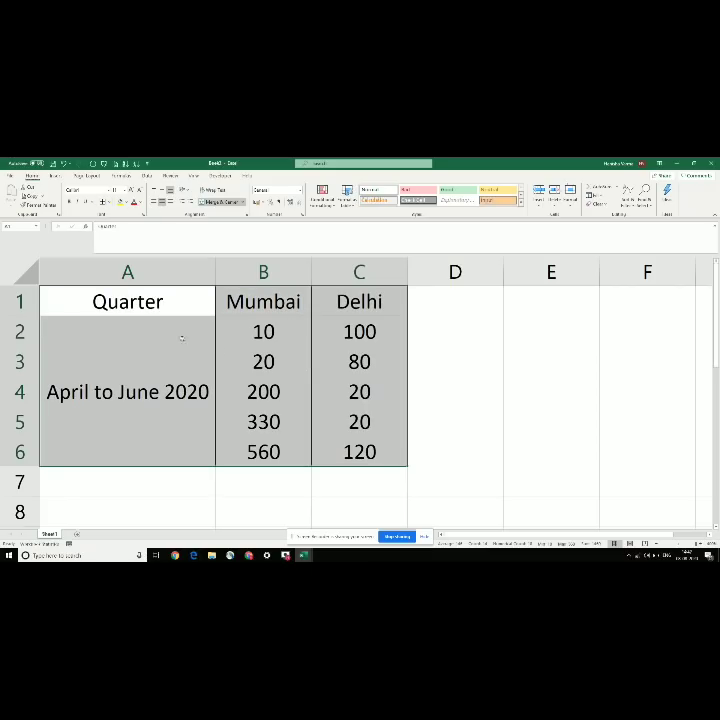
left_click(220, 350)
left_click(123, 377)
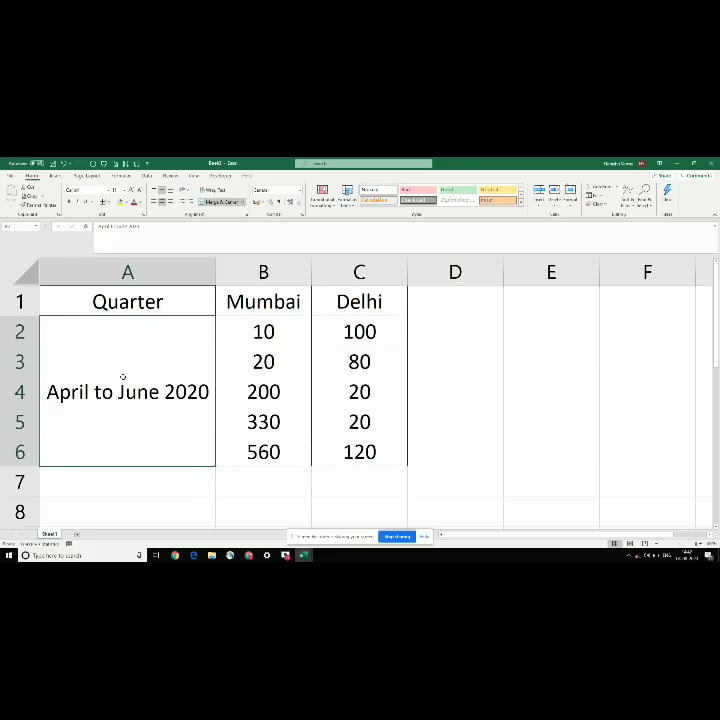
left_click_drag(262, 331, 360, 452)
left_click(285, 453)
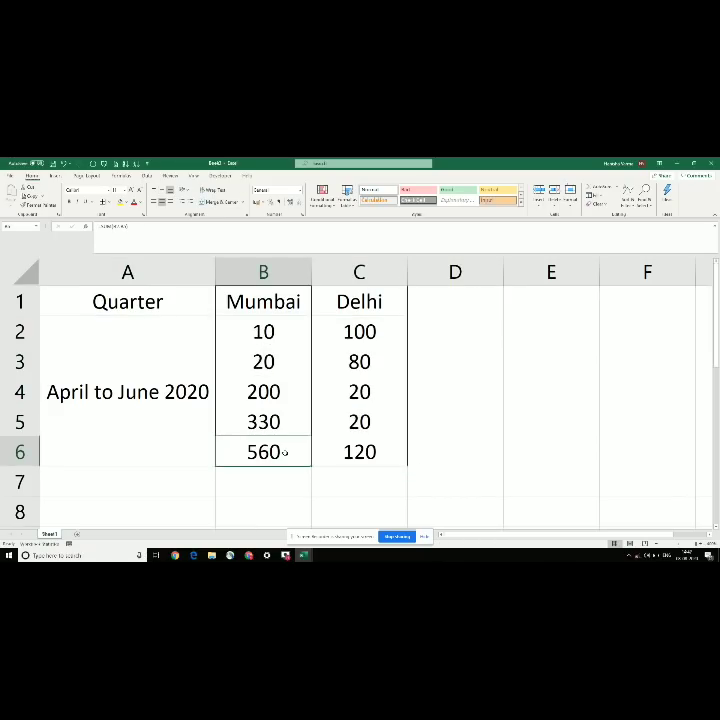
Step: Check the Colour font or background topic in the notes workbook
key("alt+Tab")
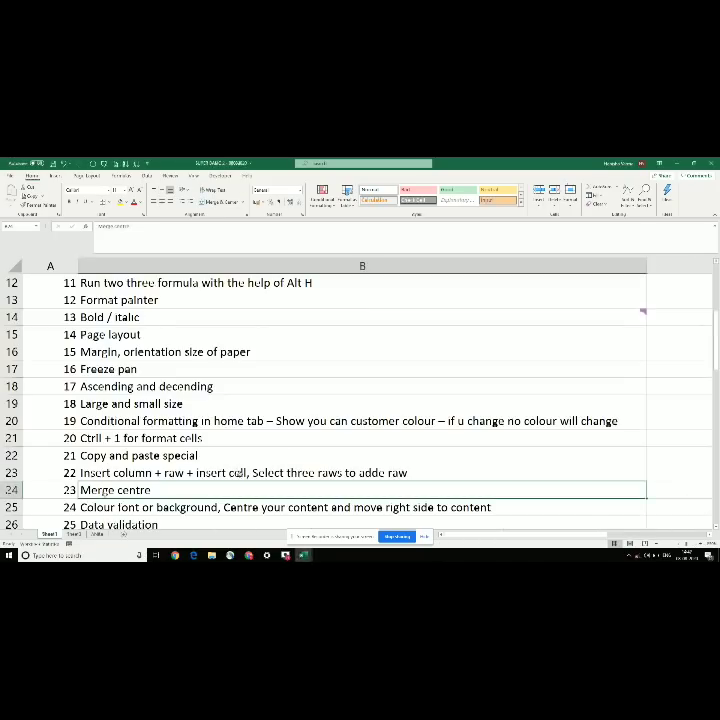
left_click(188, 512)
scroll(160, 516, "down", 1)
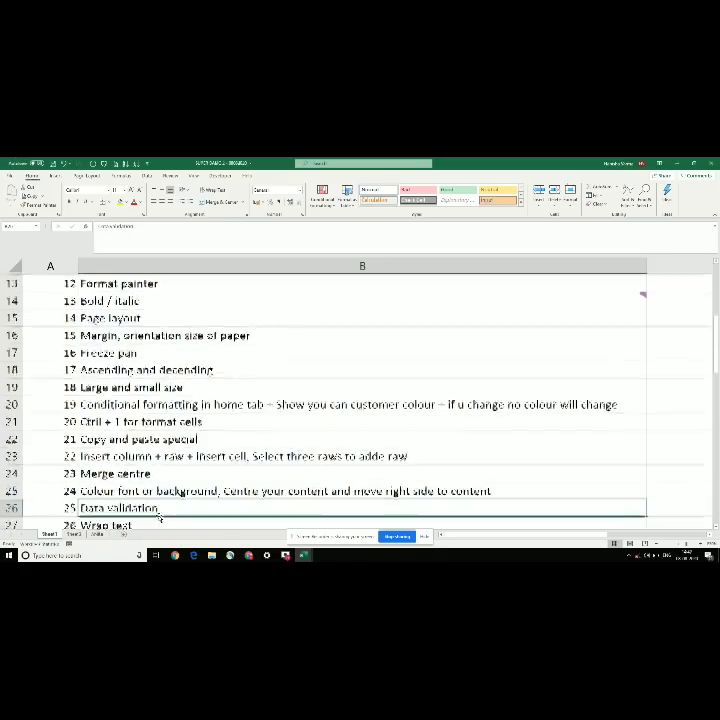
key("alt+Tab")
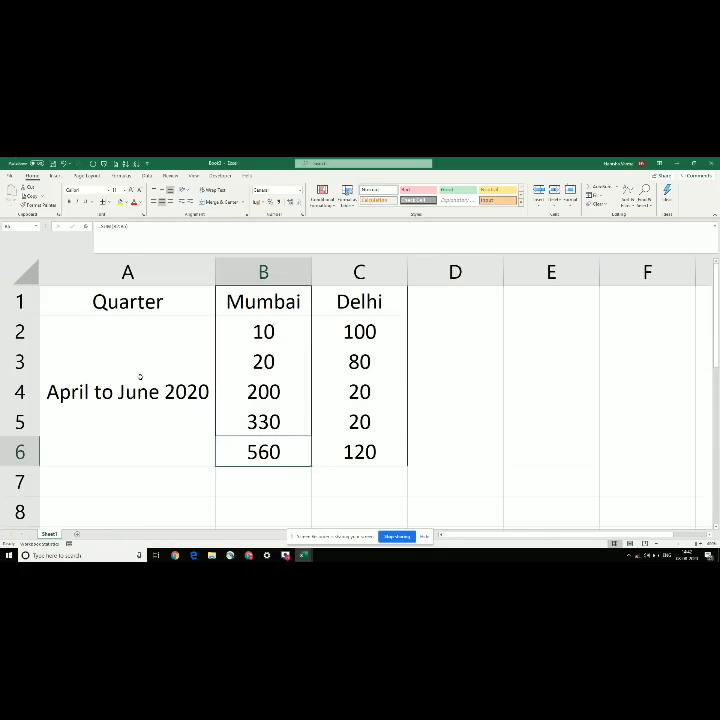
Step: Colour the 20 in B3 red
left_click_drag(253, 332, 270, 368)
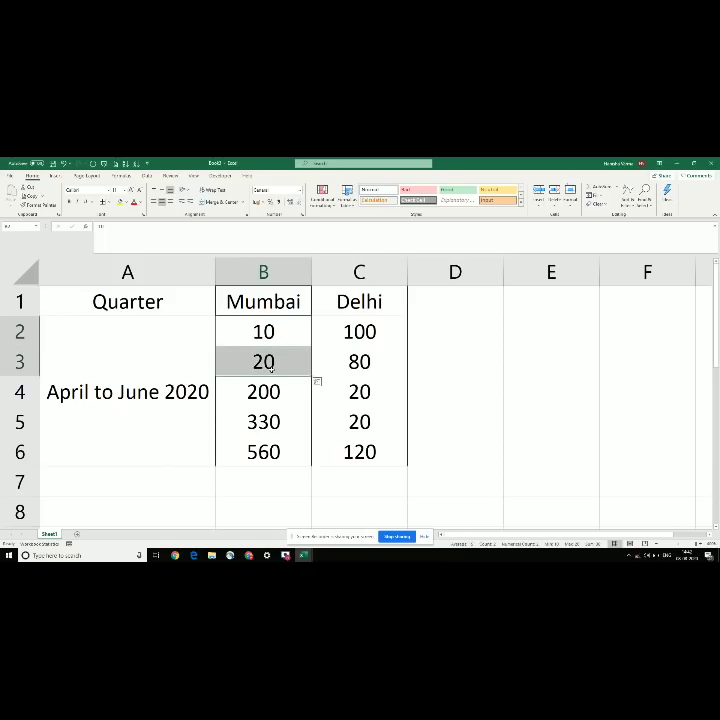
key("shift+Right")
key("shift+Down")
key("shift+Down")
key("shift+Down")
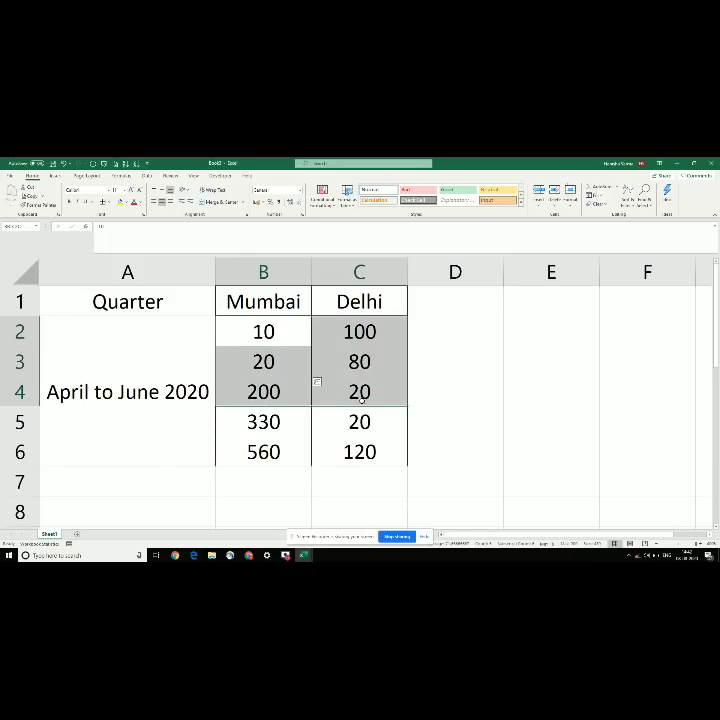
left_click(256, 362)
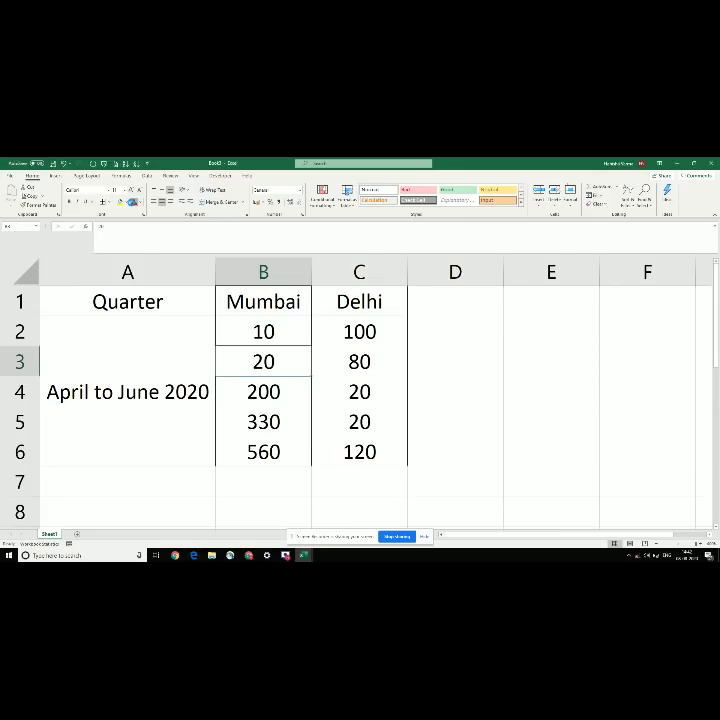
left_click(135, 203)
Step: Colour the two 20s in C4:C5 red
left_click(350, 389)
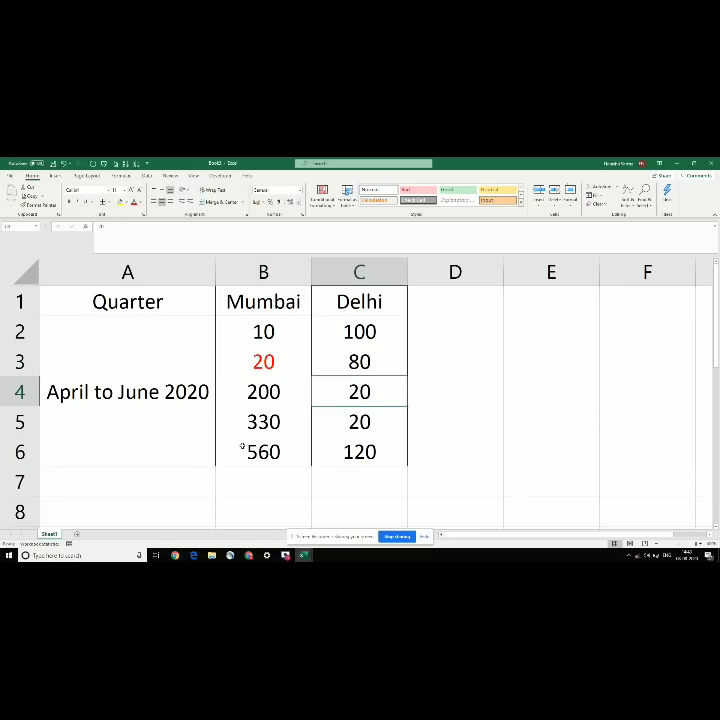
key("XF86MonBrightnessUp")
left_click_drag(335, 392, 341, 421)
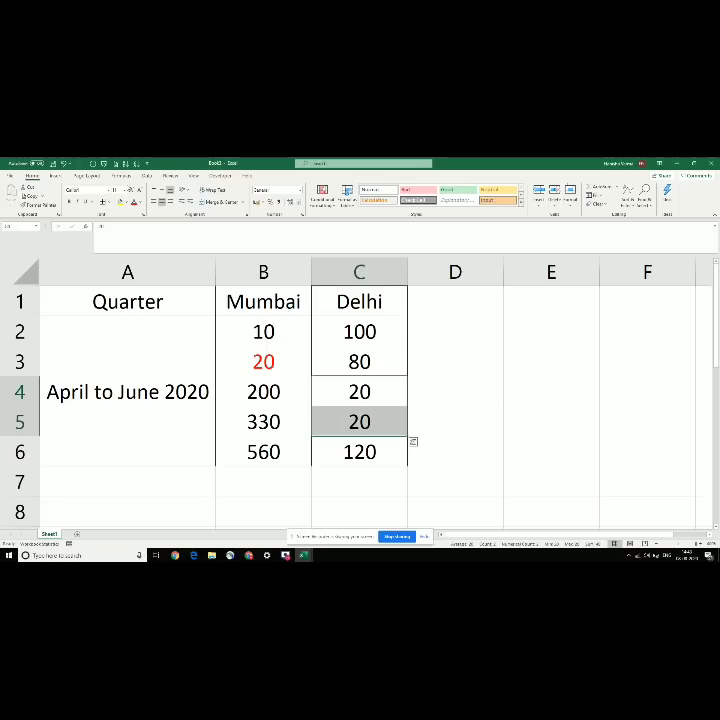
left_click(134, 202)
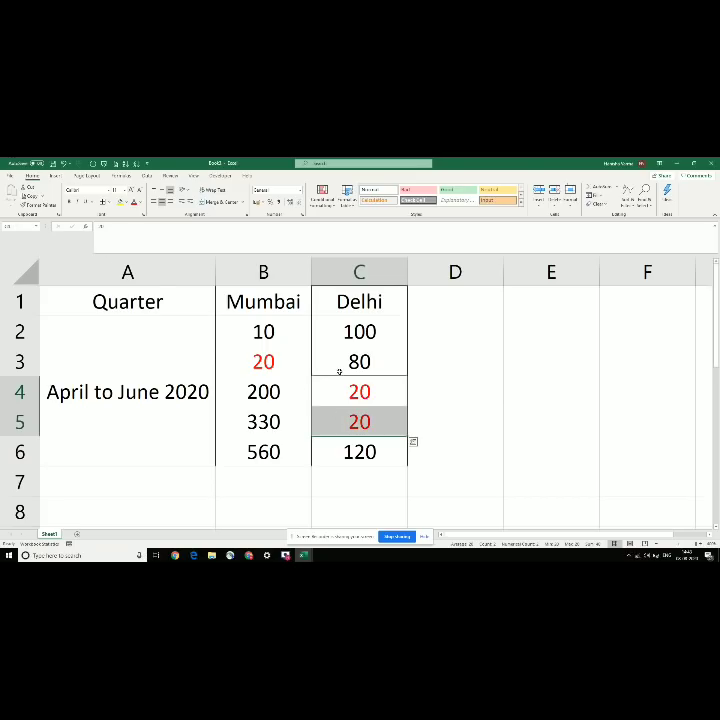
left_click(297, 390)
left_click(258, 360)
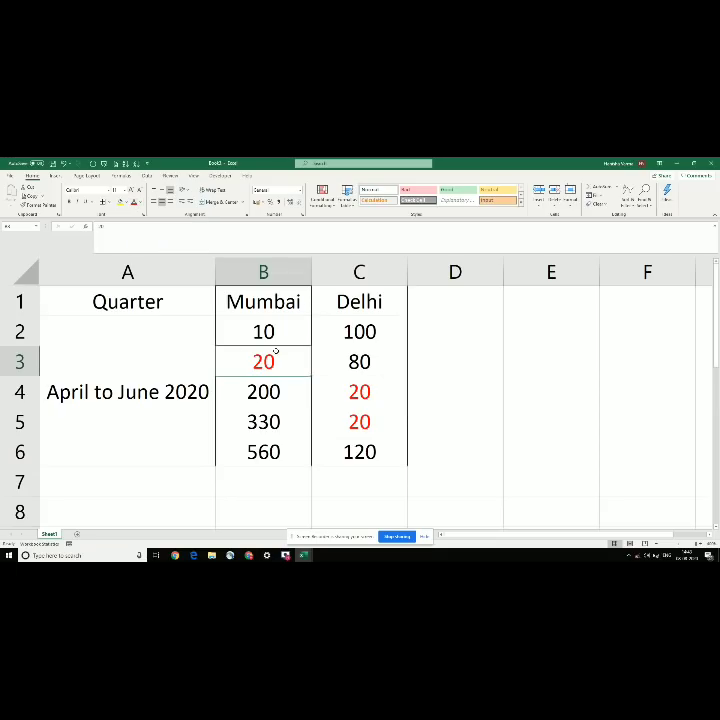
Step: Select the header row A1:C1 to give it a fill colour
left_click(159, 299)
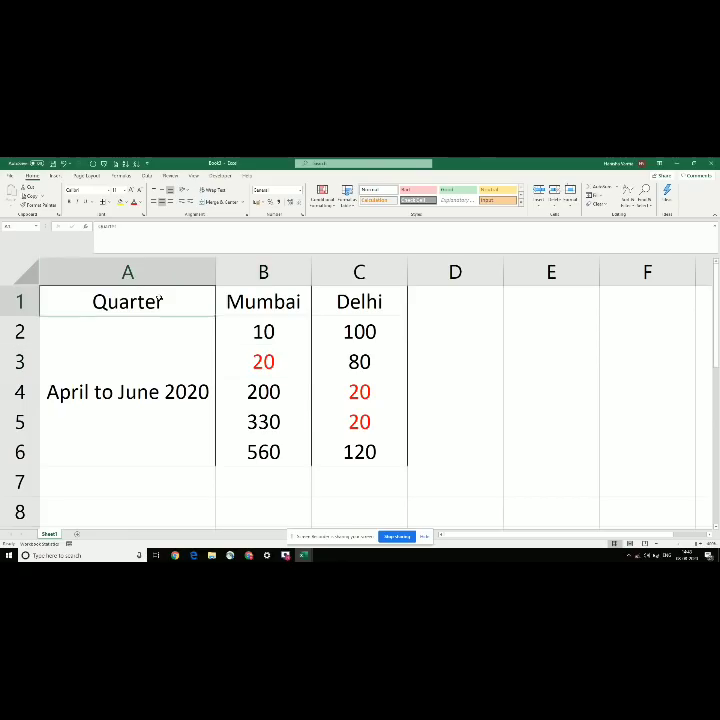
key("shift+Right")
key("shift+Right")
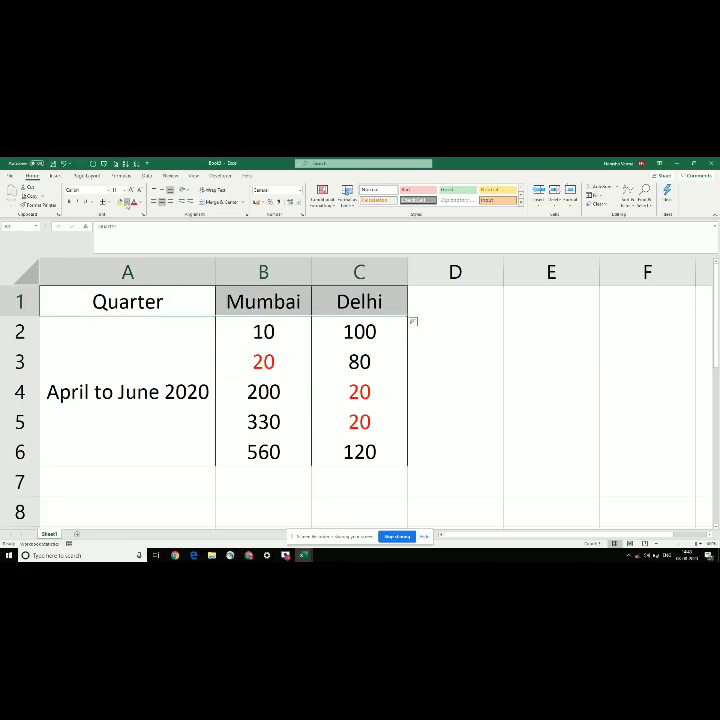
left_click(127, 202)
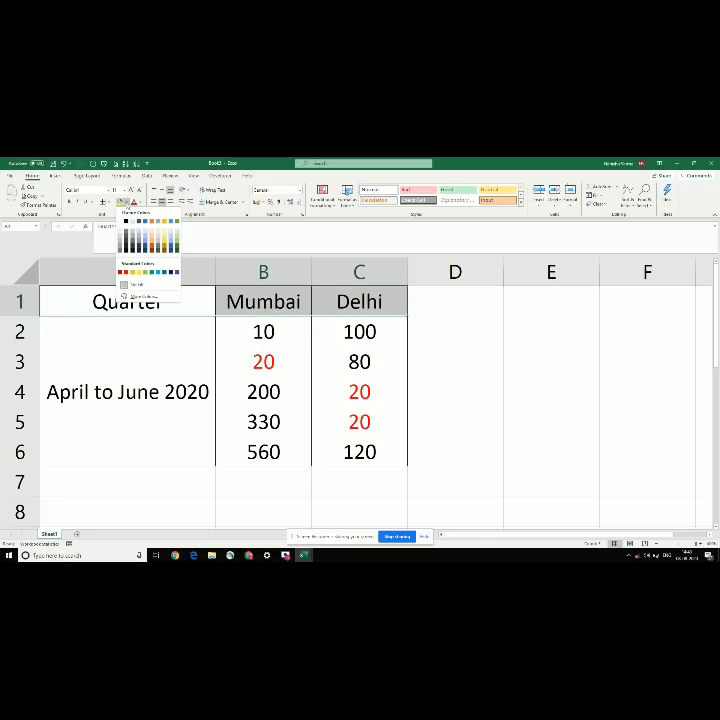
Step: Fill A1:C1 blue, then try a gold fill on B3 and undo it
left_click(146, 222)
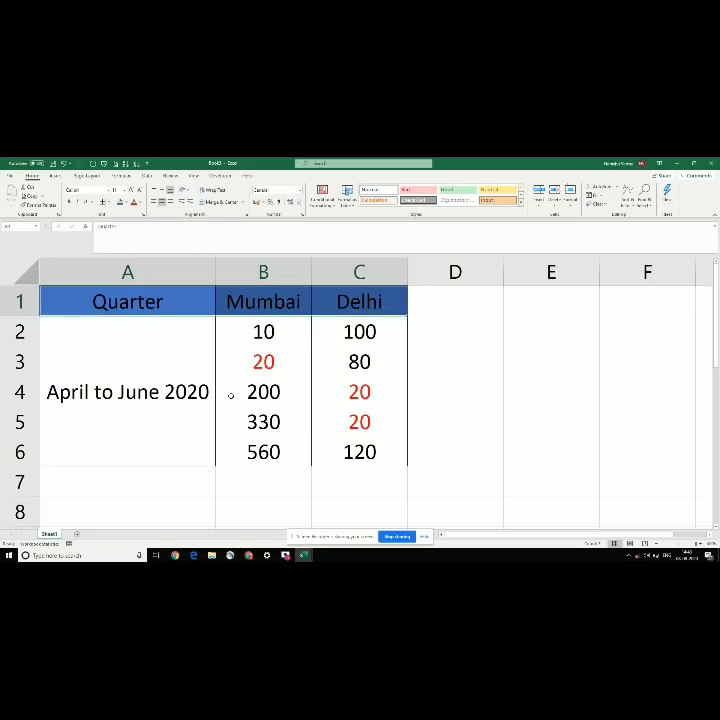
left_click(286, 361)
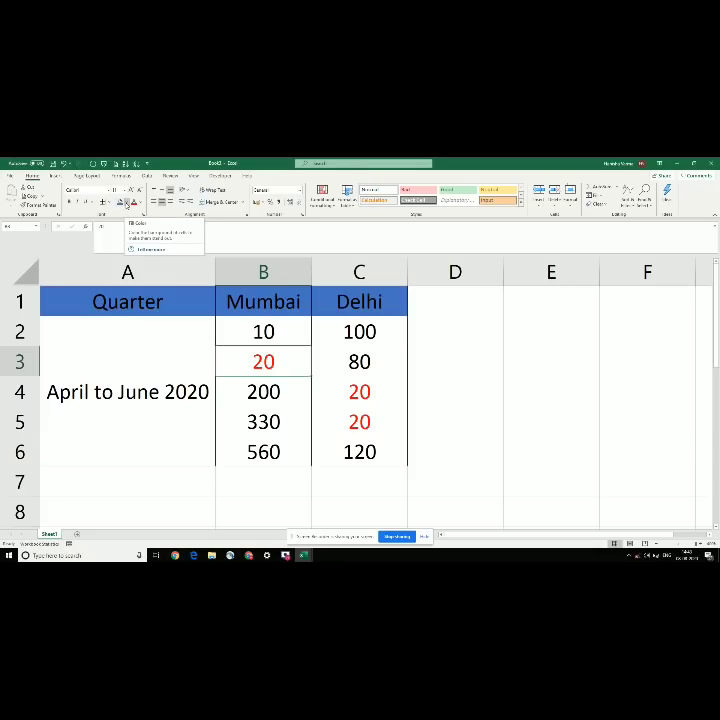
left_click(127, 203)
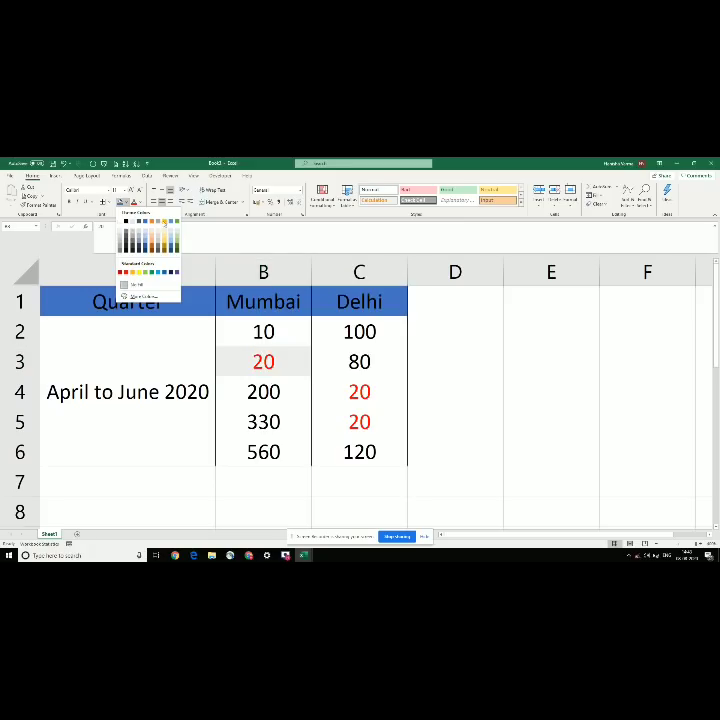
left_click(165, 223)
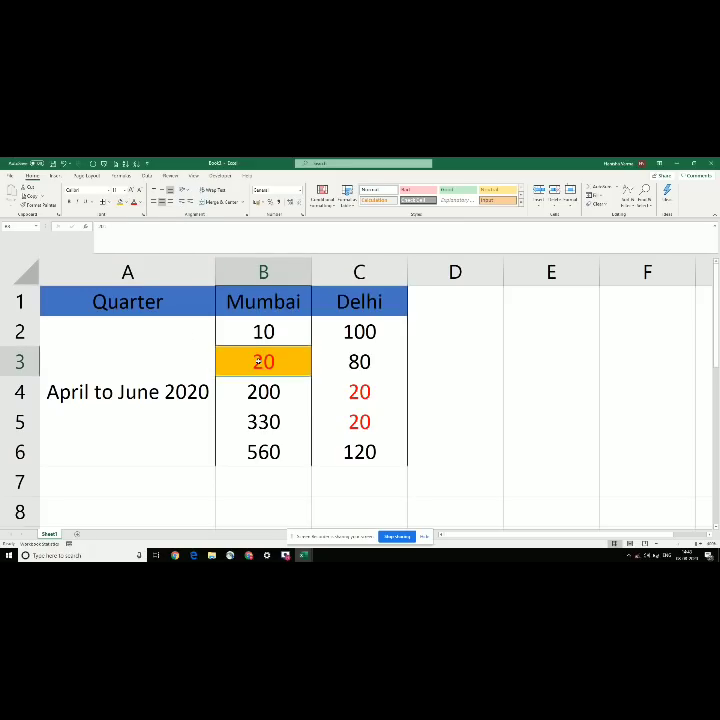
key("ctrl+z")
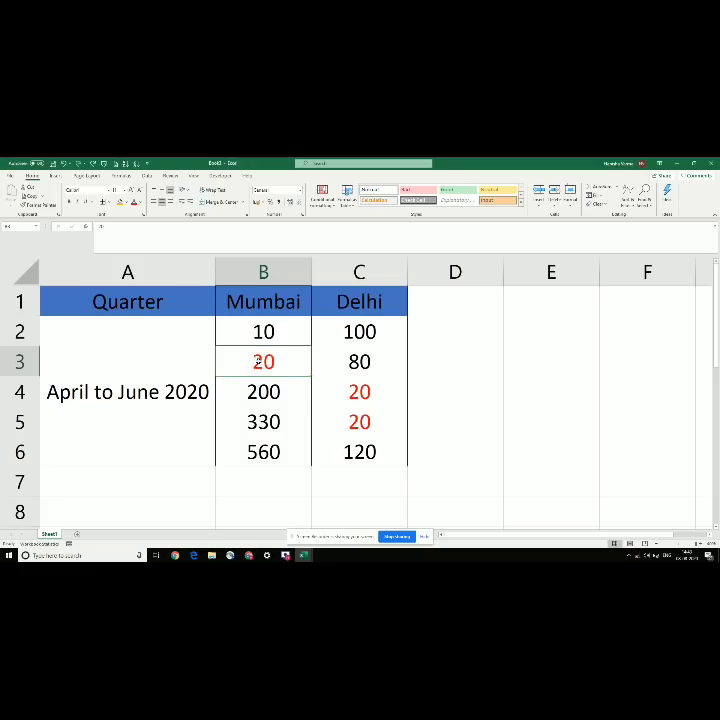
key("ctrl+s")
key("Escape")
Step: Browse the topics workbook down to the Data validation entry
key("alt+Tab")
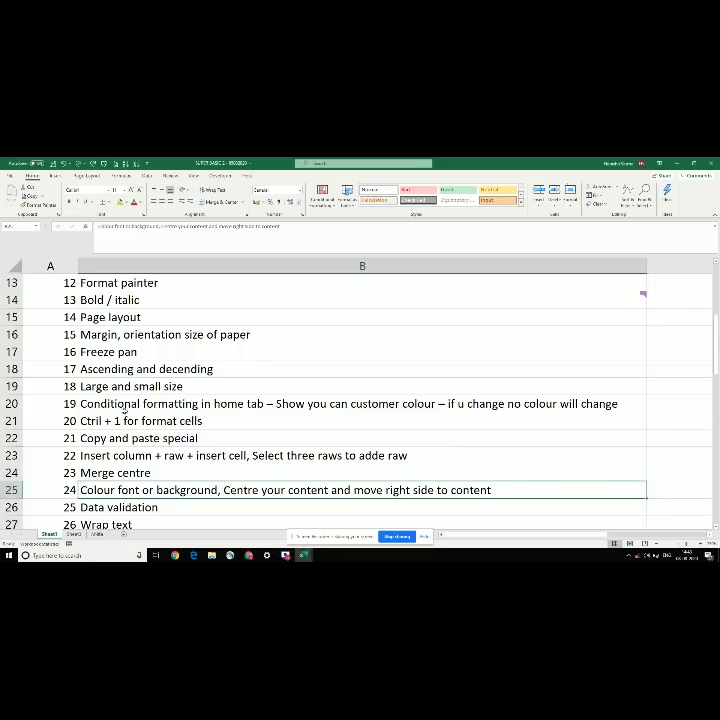
left_click(186, 472)
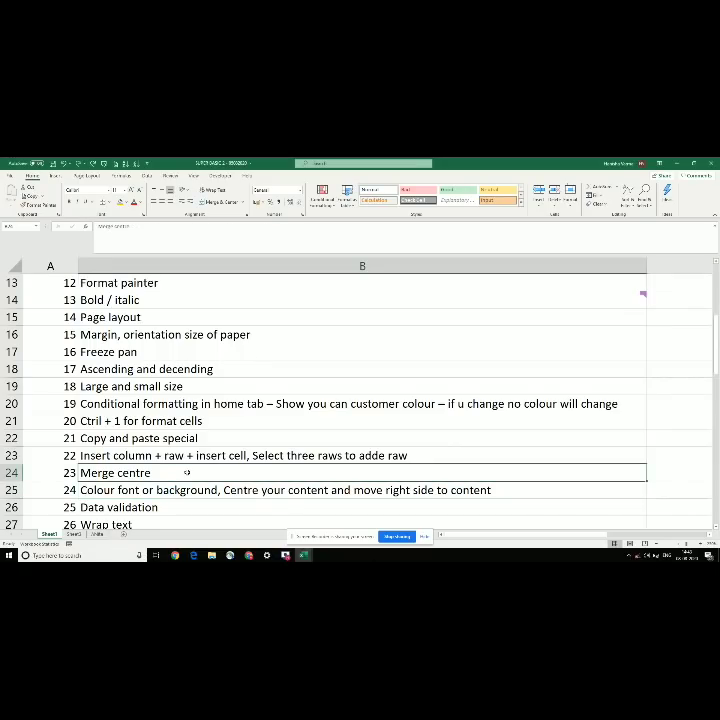
left_click(169, 487)
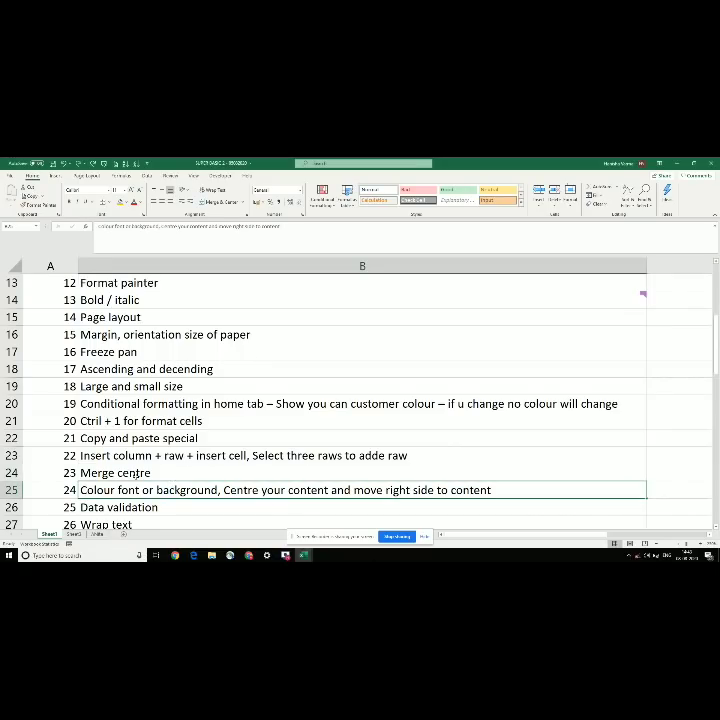
key("Down")
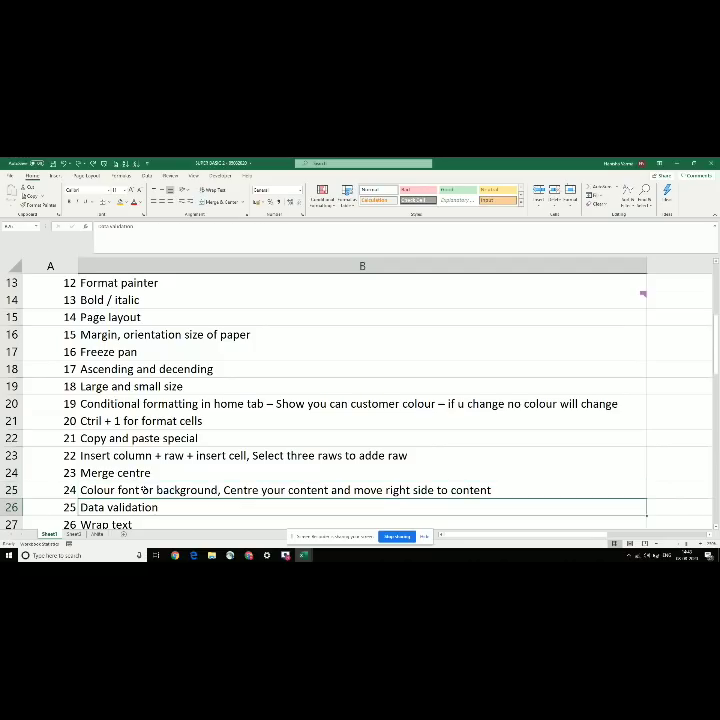
scroll(145, 490, "down", 1)
scroll(190, 493, "right", 1)
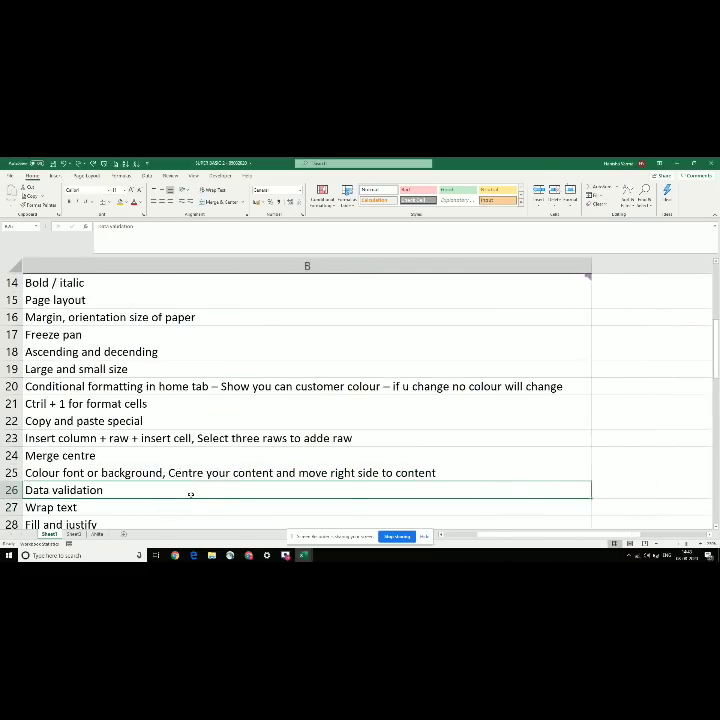
scroll(190, 493, "left", 1)
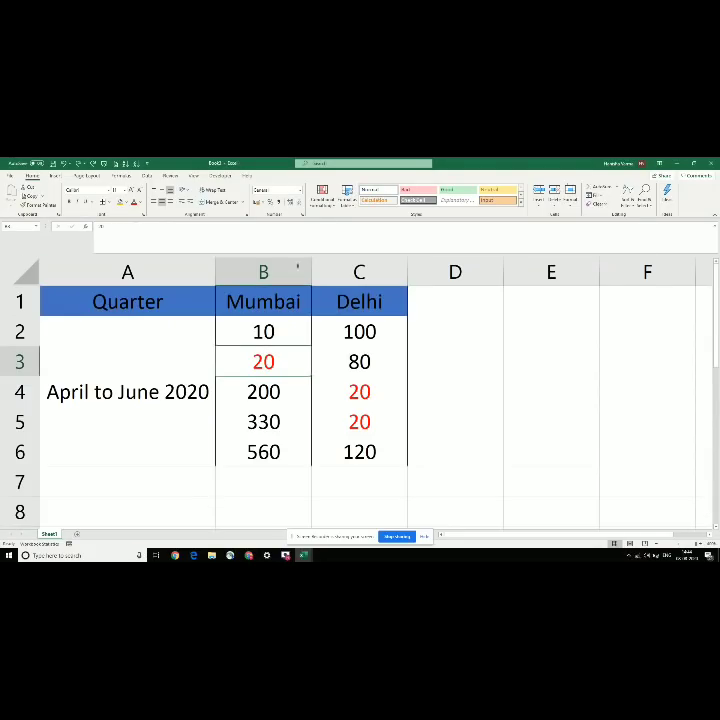
Step: Look over the Data tab tools in Book2, then return to the topics list
left_click(147, 177)
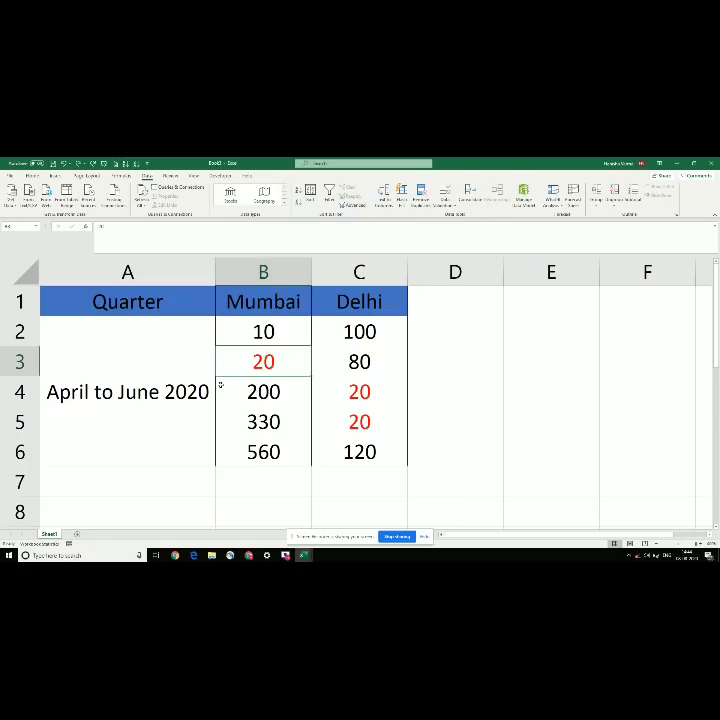
left_click(222, 331)
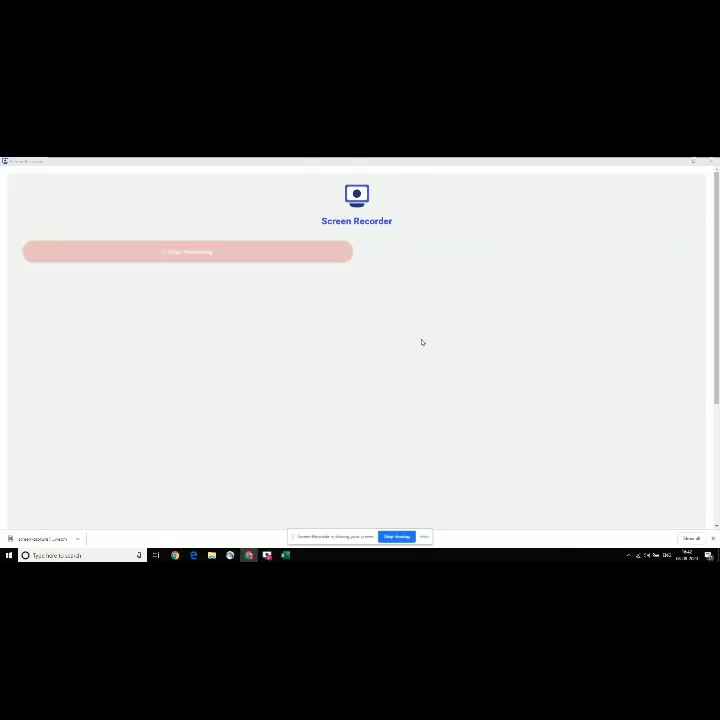
key("alt+Tab")
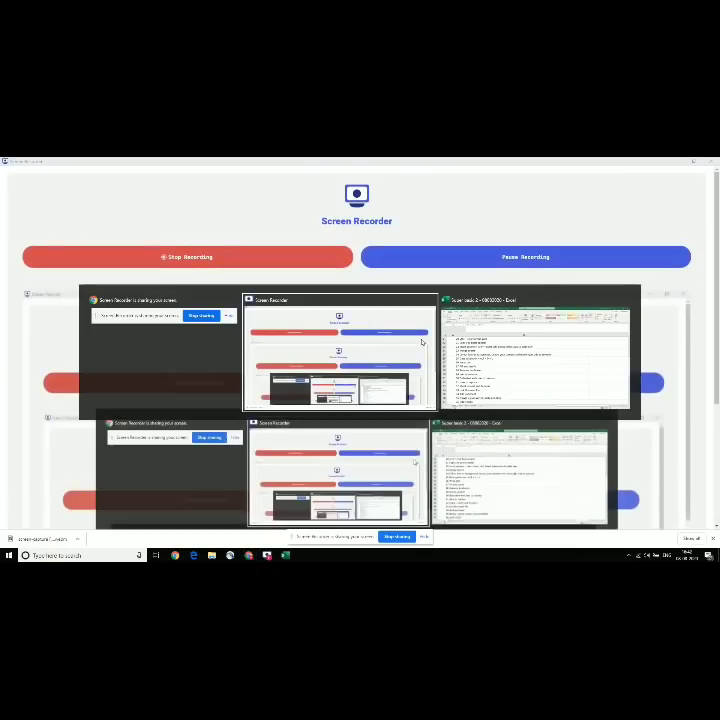
key("alt+Tab")
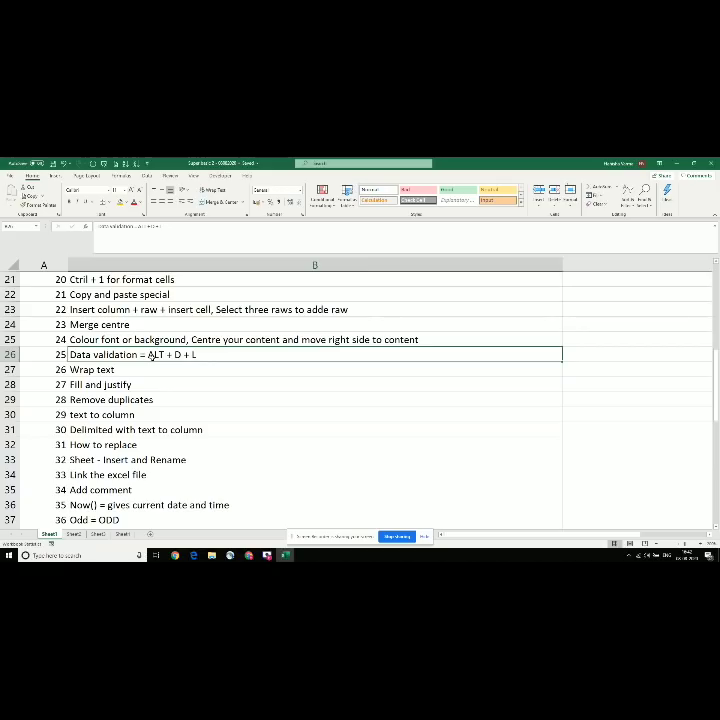
Step: Create a new blank workbook and zoom the sheet in to about 160%
key("ctrl+n")
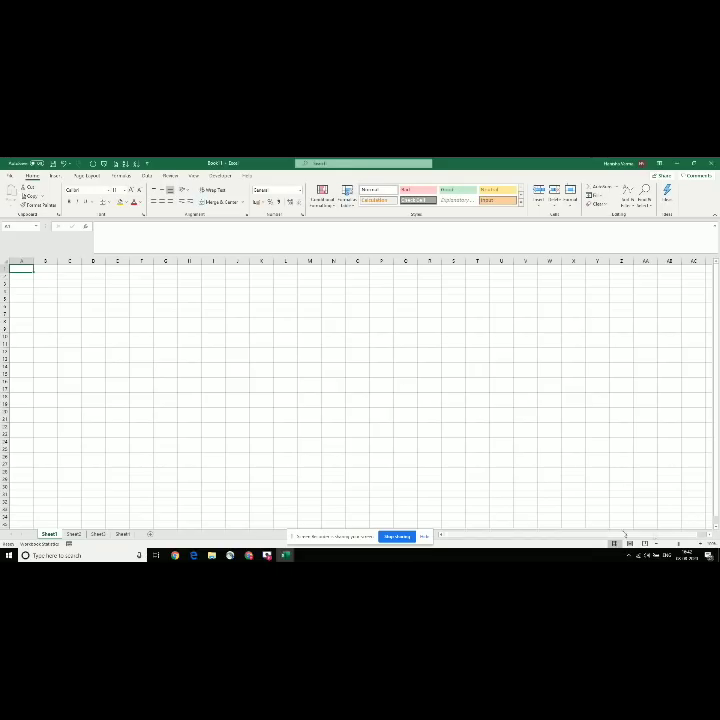
left_click(700, 544)
left_click(700, 544)
left_click(700, 544)
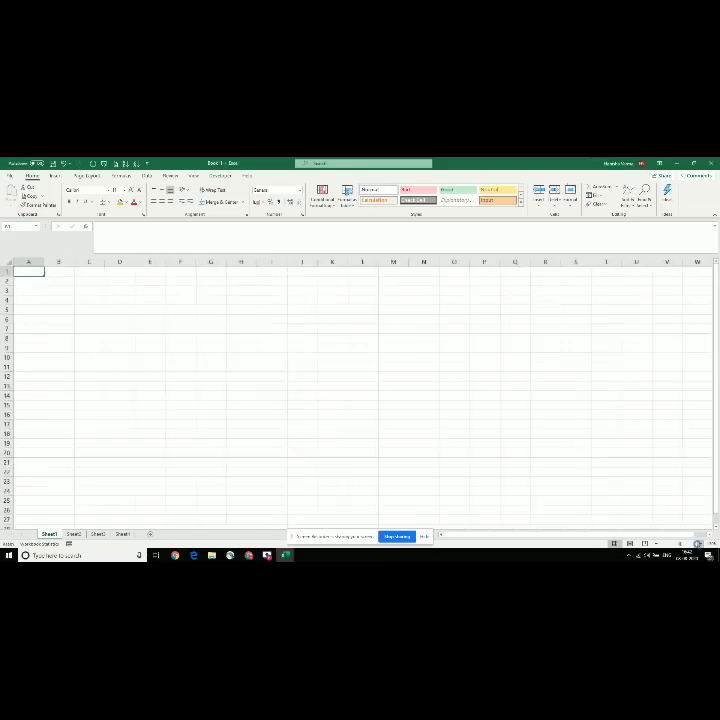
left_click(700, 544)
left_click(700, 544)
left_click(700, 544)
left_click(700, 544)
left_click(700, 544)
left_click(700, 544)
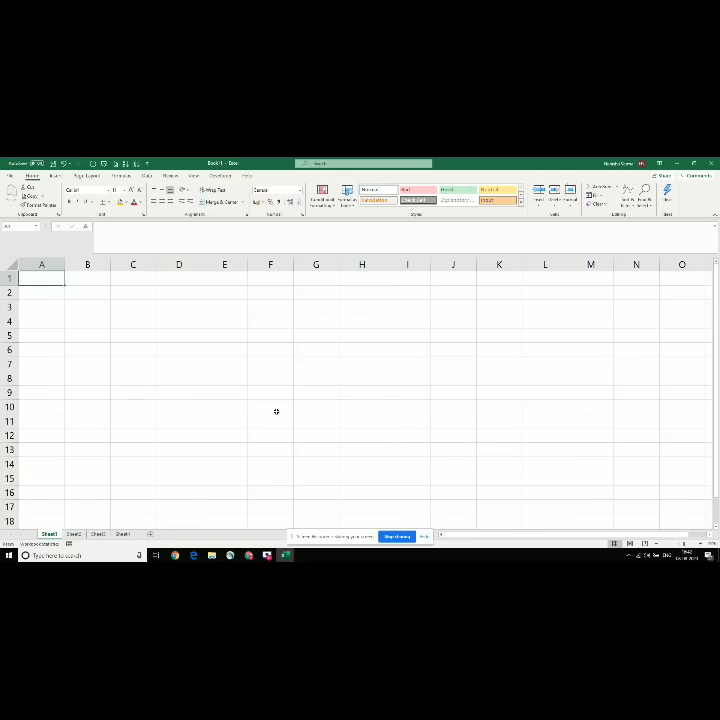
Step: Enter the headers Branch in A1 and sales in B1
type("Bra")
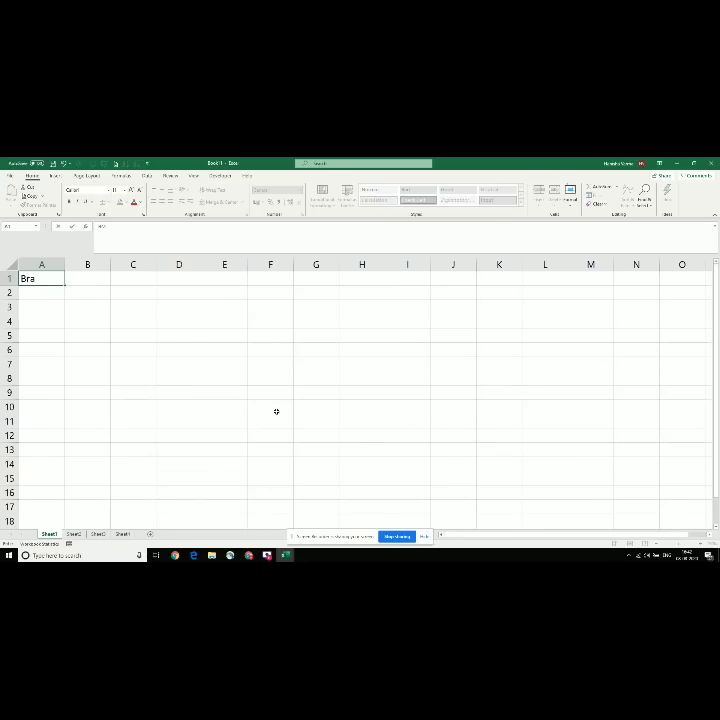
type("nch")
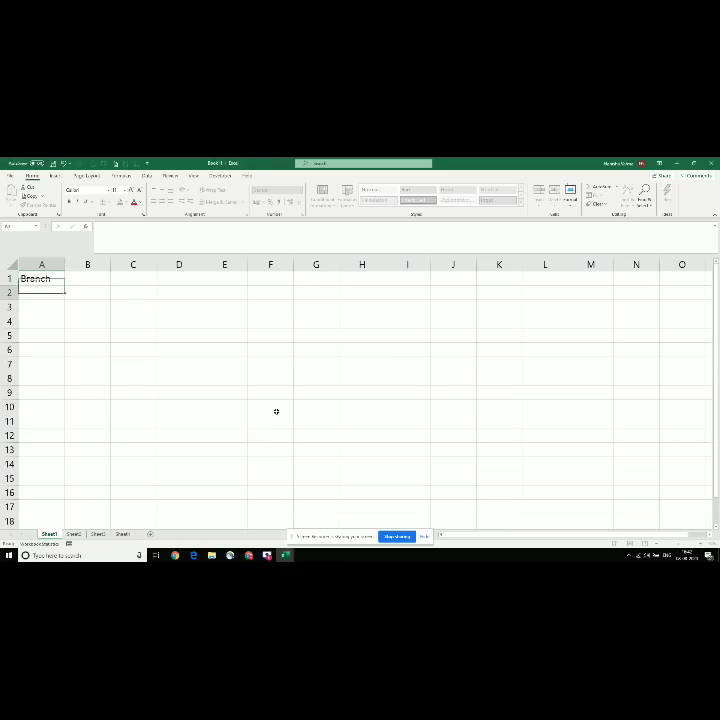
key("Tab")
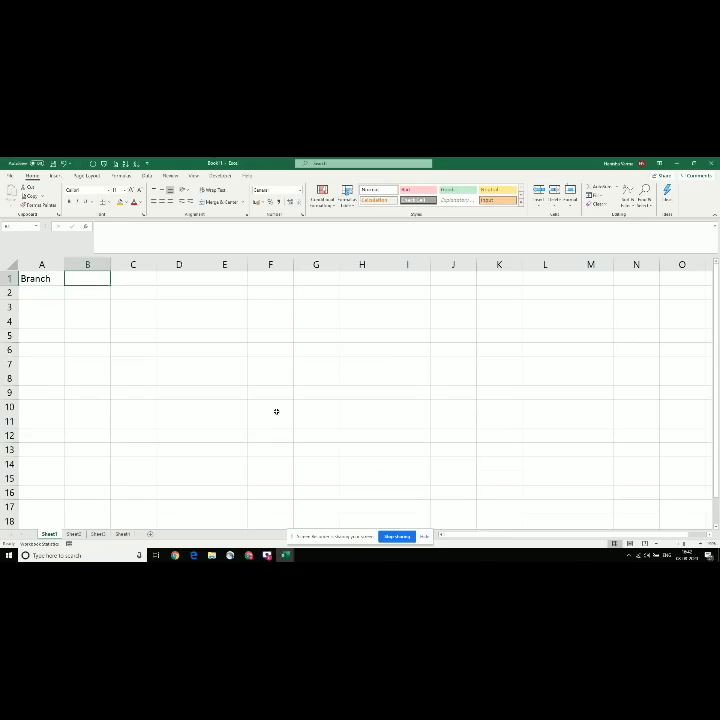
type("V")
key("BackSpace")
type("sale")
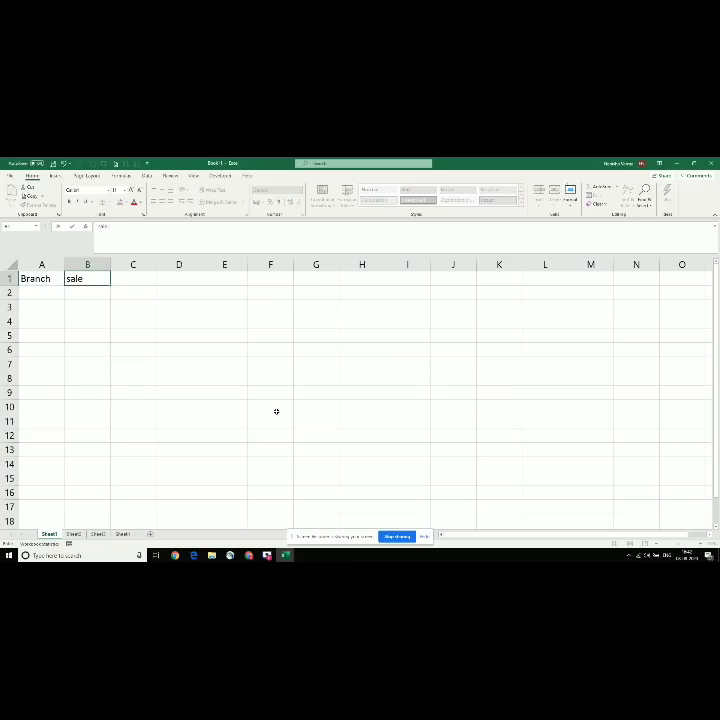
type("s")
key("Tab")
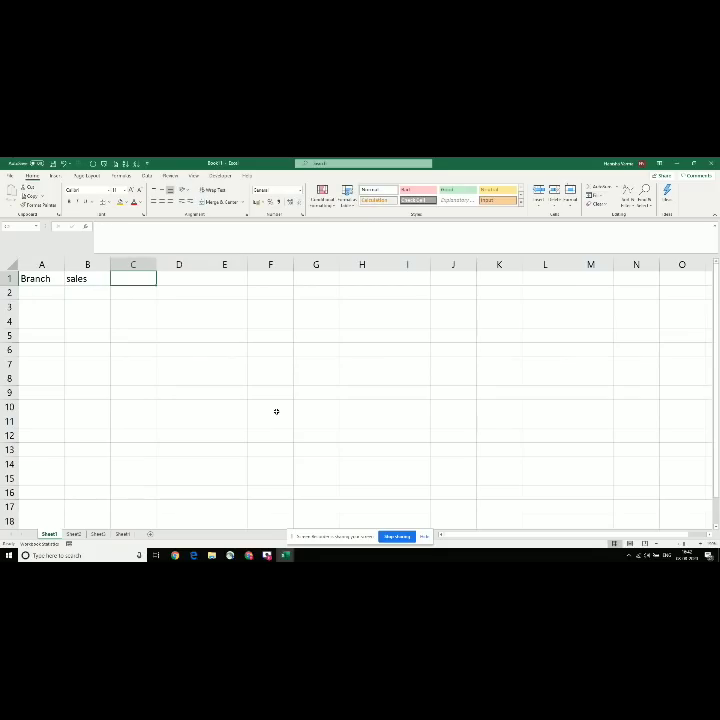
Step: Add the headers date in C1 and employee in D1, then return to cell A2
type("date")
key("Return")
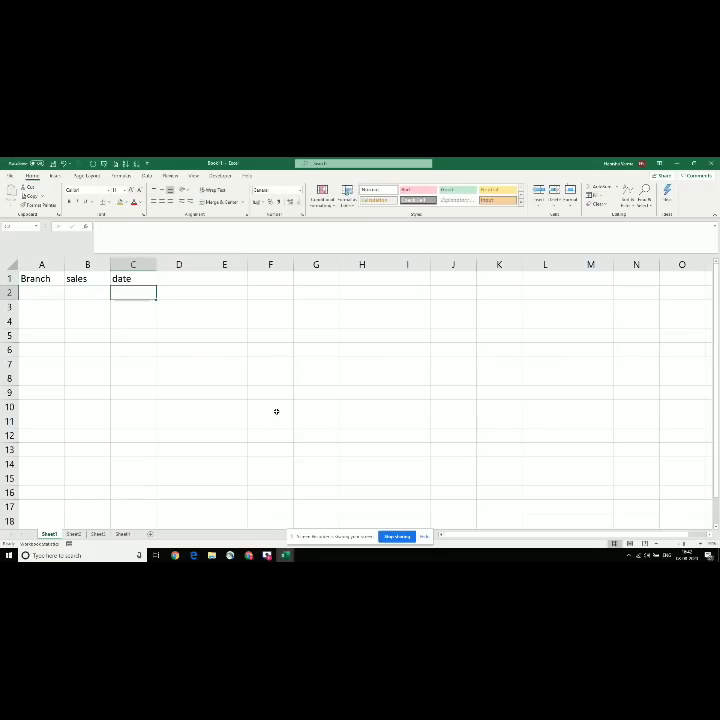
key("Up")
key("Right")
type("employee")
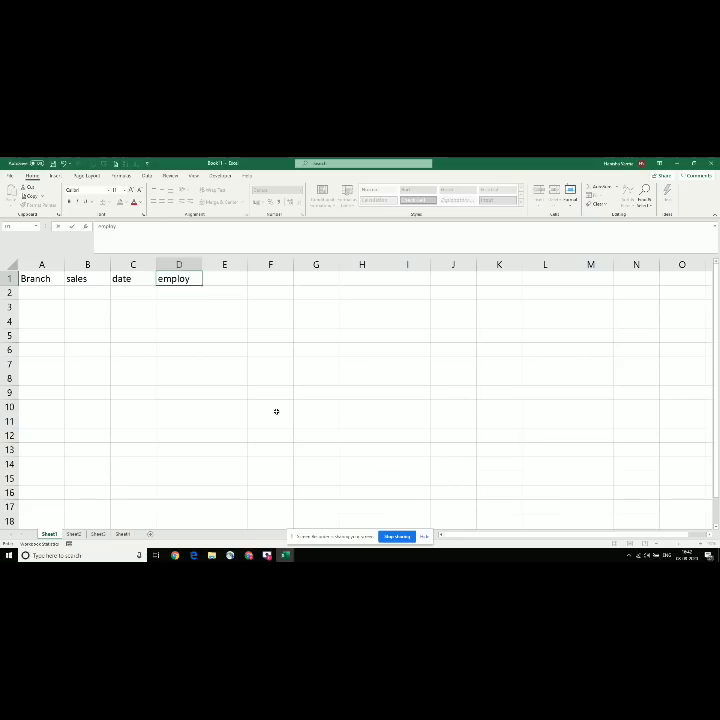
key("Return")
left_click(590, 520)
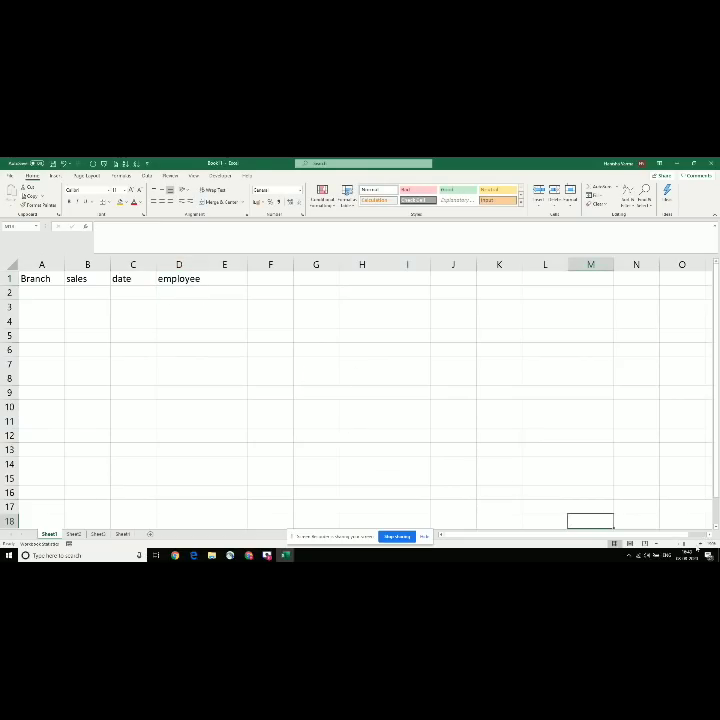
scroll(395, 305, "up", 2)
key("ctrl+Home")
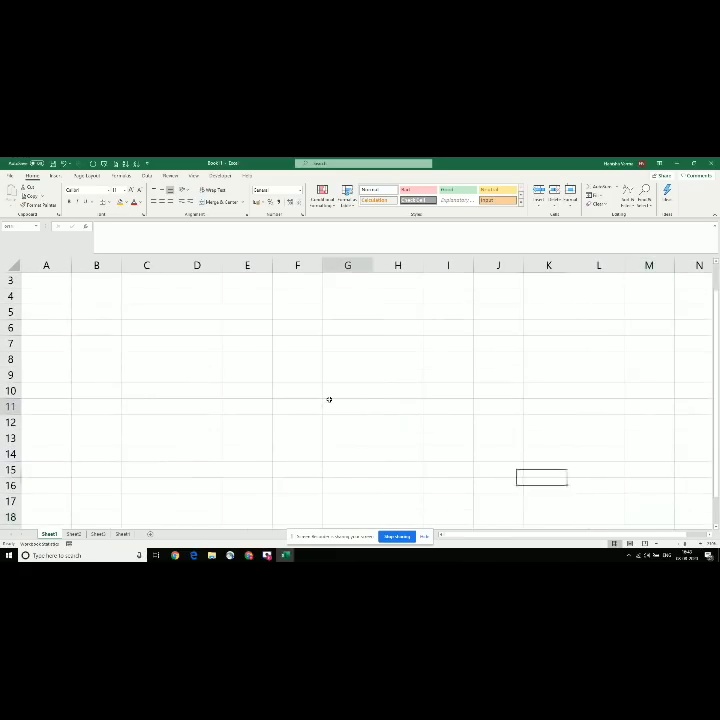
key("Down")
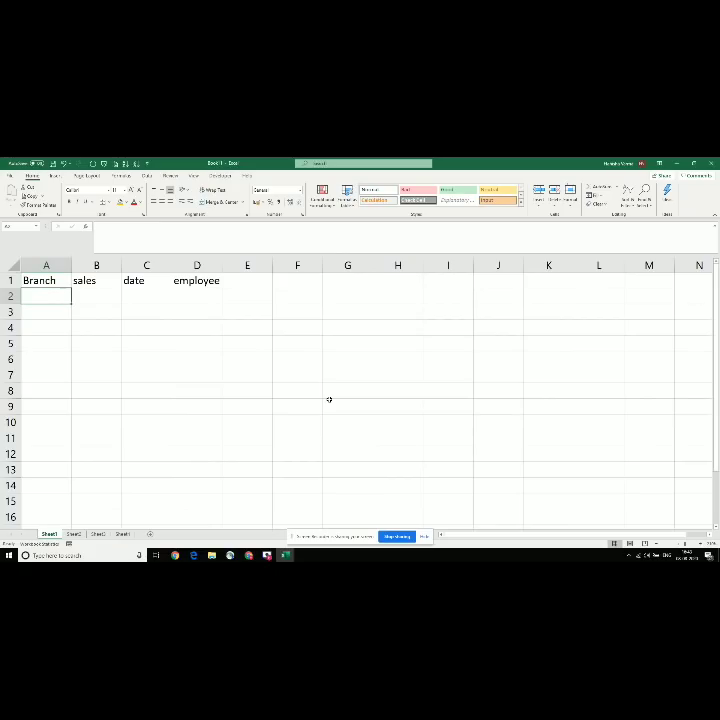
Step: Enter Mumbai, Delhi and Hyderabad in cells A2 to A4
type("Mumbai")
key("Return")
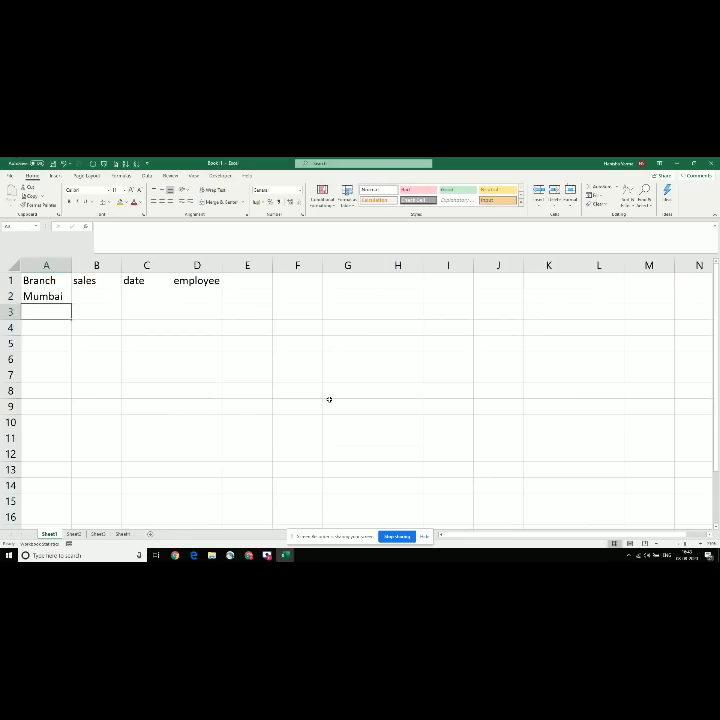
type("Delhi")
key("Return")
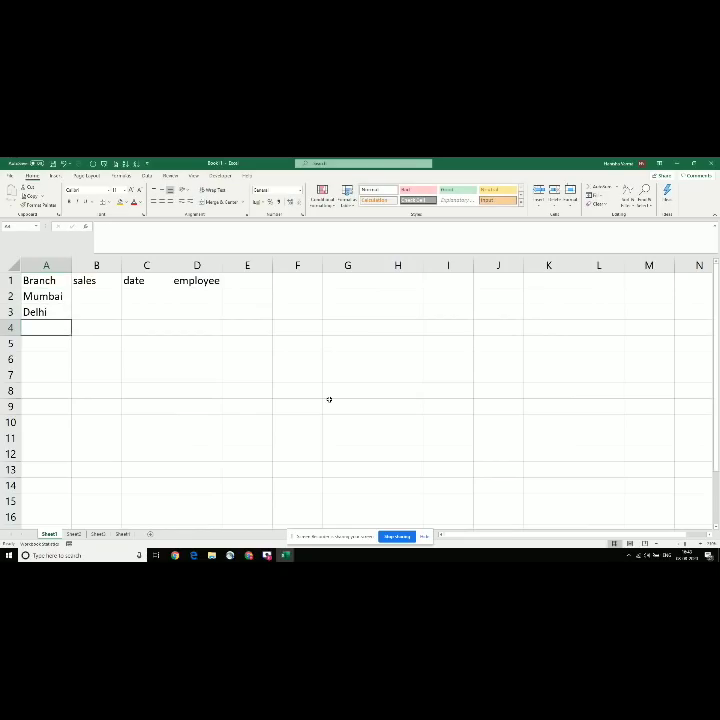
key("Up")
key("Down")
key("Up")
key("Up")
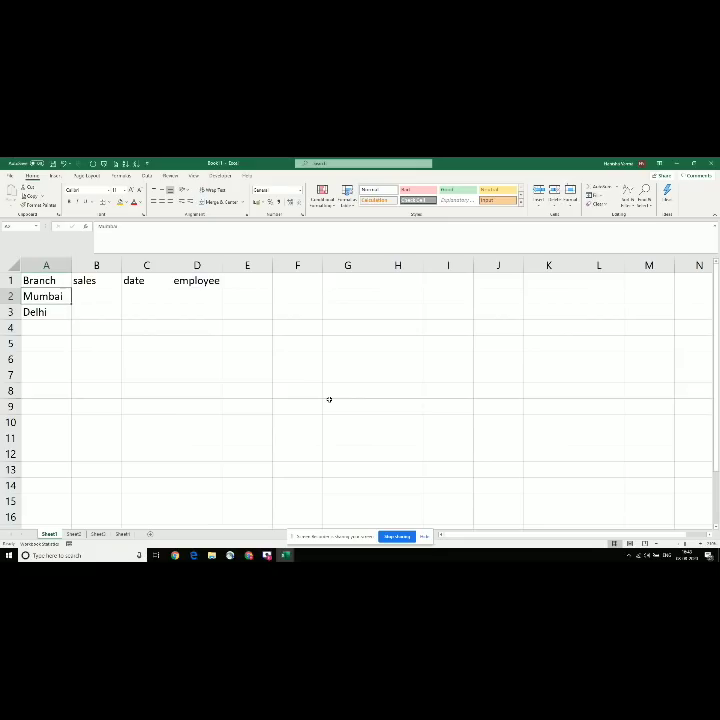
key("Down")
key("Down")
type("Hy")
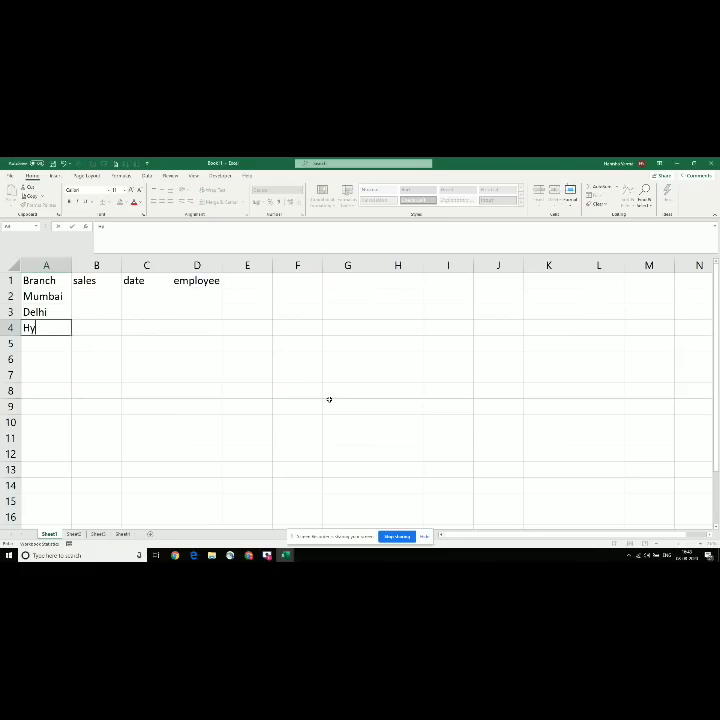
type("derabad")
key("Return")
Step: Change cell A2 from Mumbai to Mumbai-Andheri
key("Up")
key("Up")
key("Up")
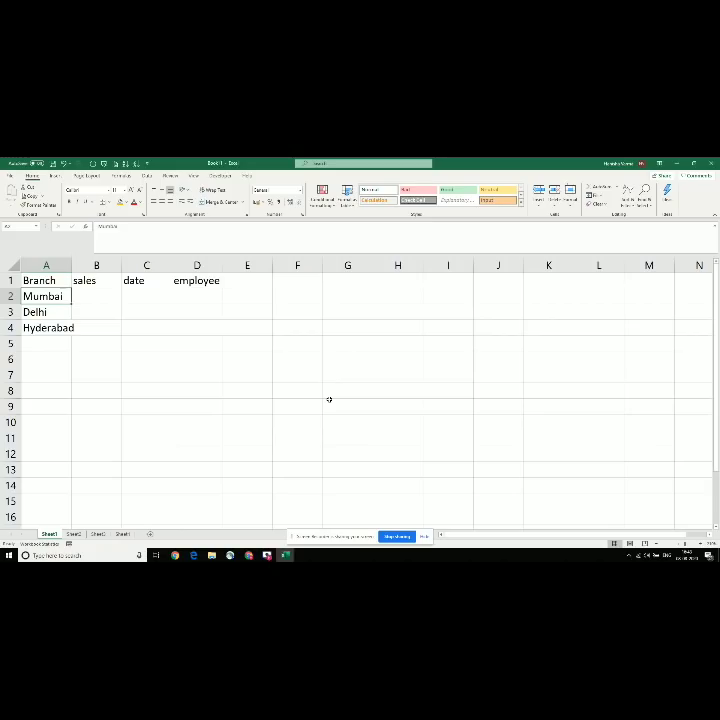
type("Mumbai")
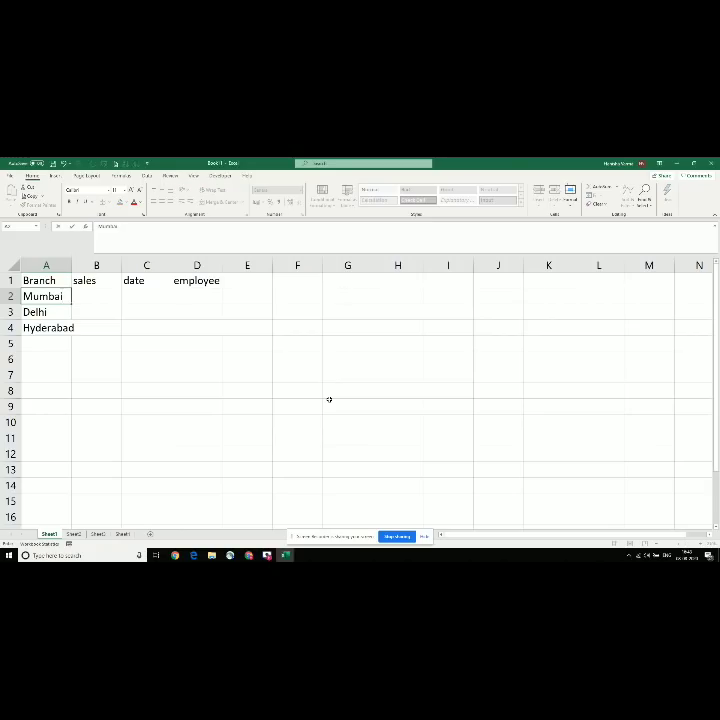
type("-")
type("NA")
key("BackSpace")
key("BackSpace")
type("Andheri")
key("Return")
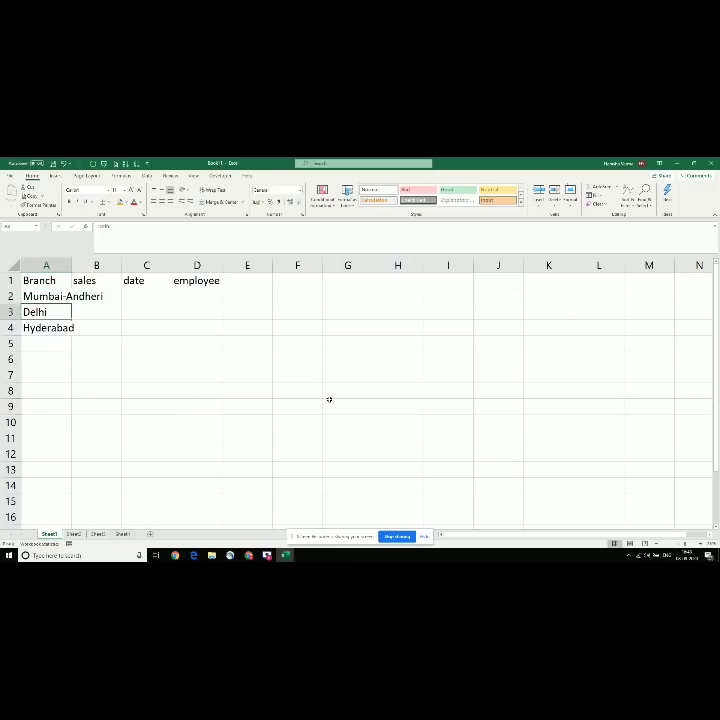
Step: Replace Delhi in A3 with Andheri-Mumbai and AutoFit column A's width
key("Up")
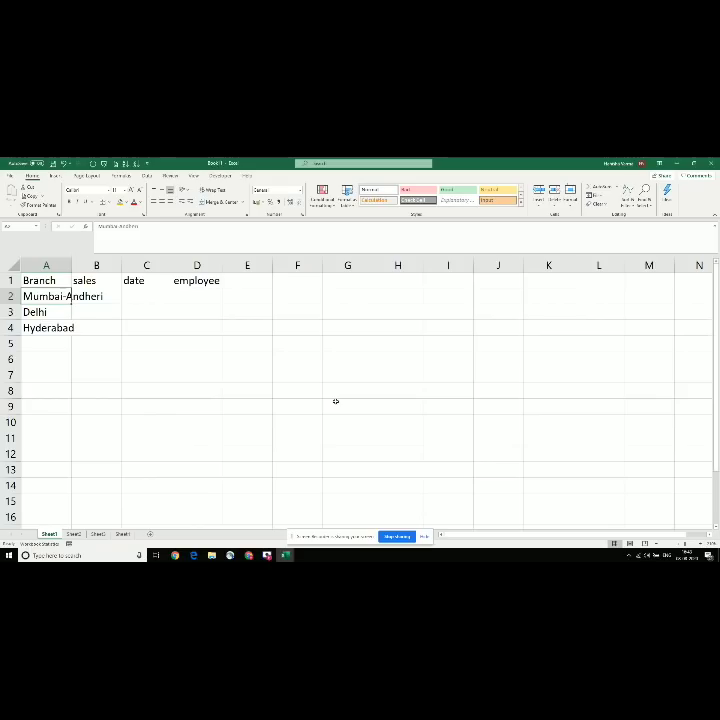
key("Down")
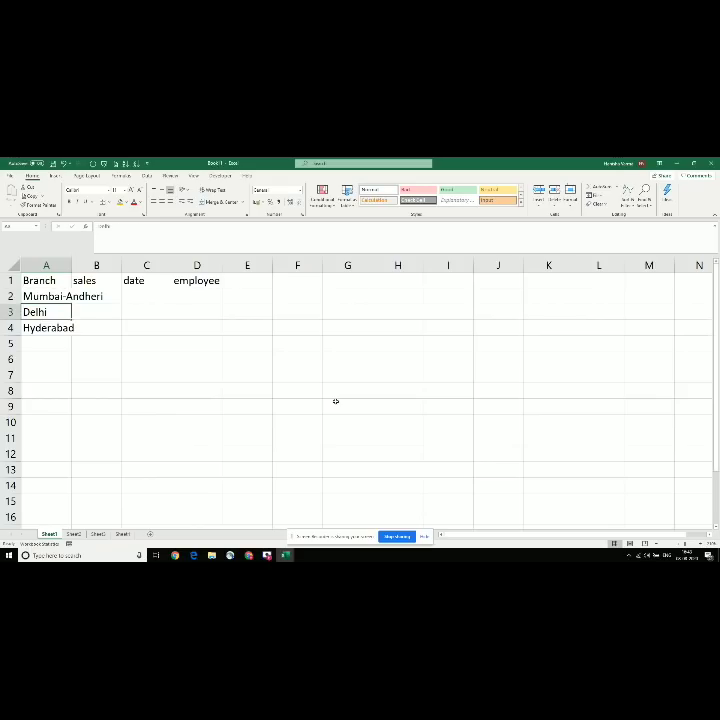
type("Andheri-")
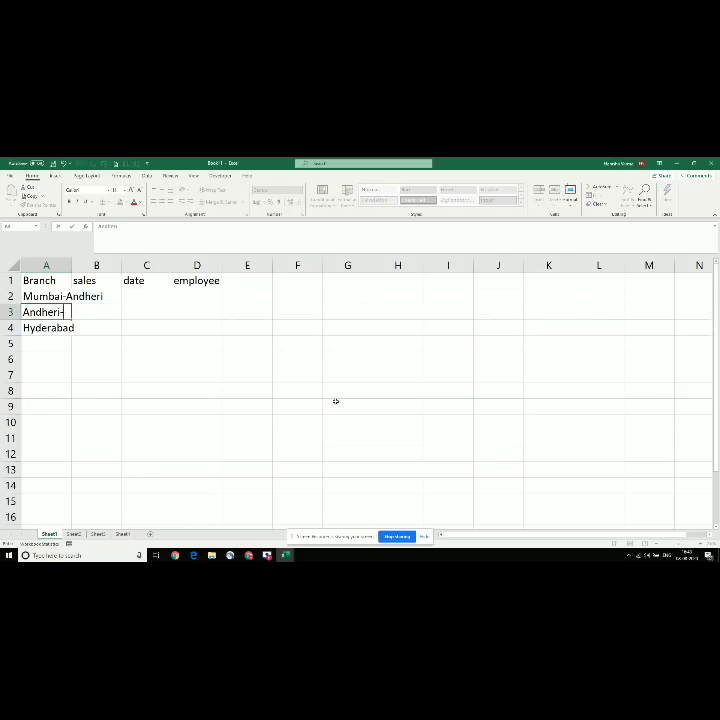
type("Mumbai")
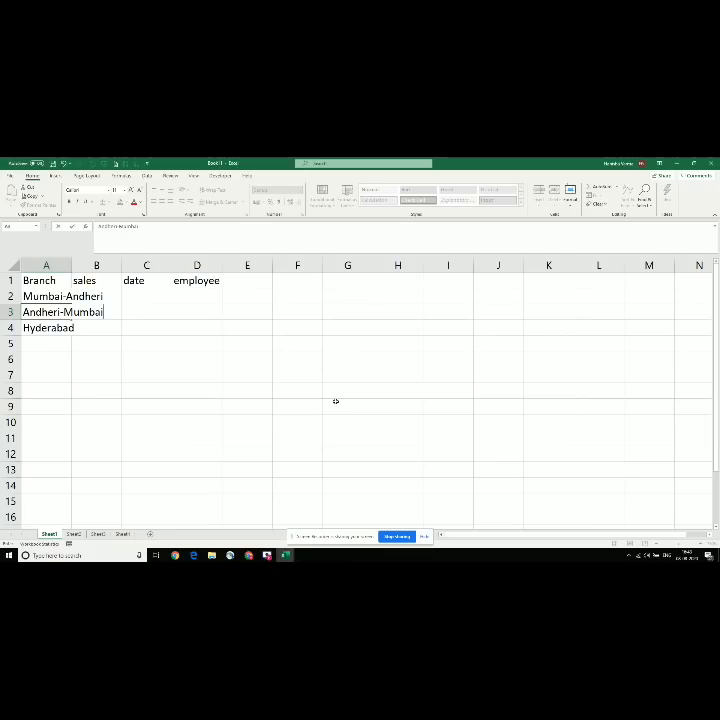
key("Down")
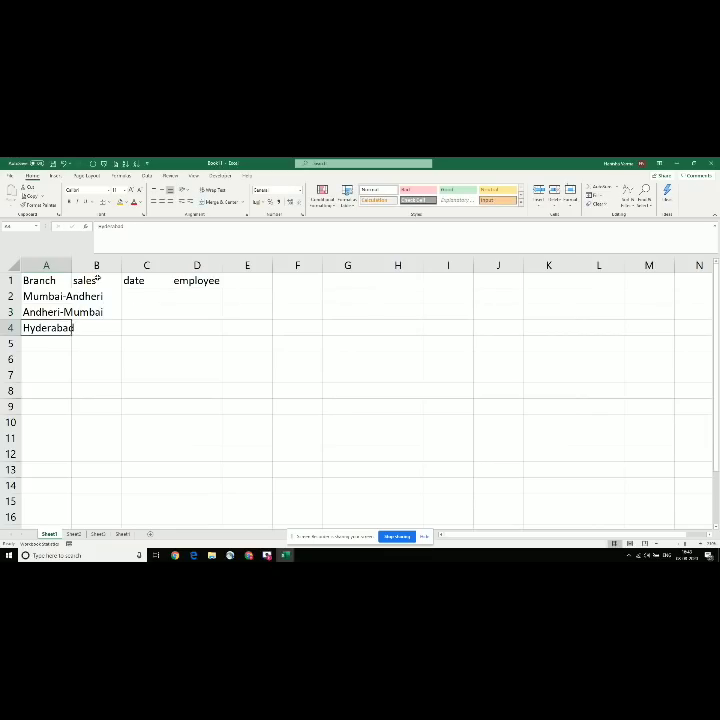
double_click(69, 262)
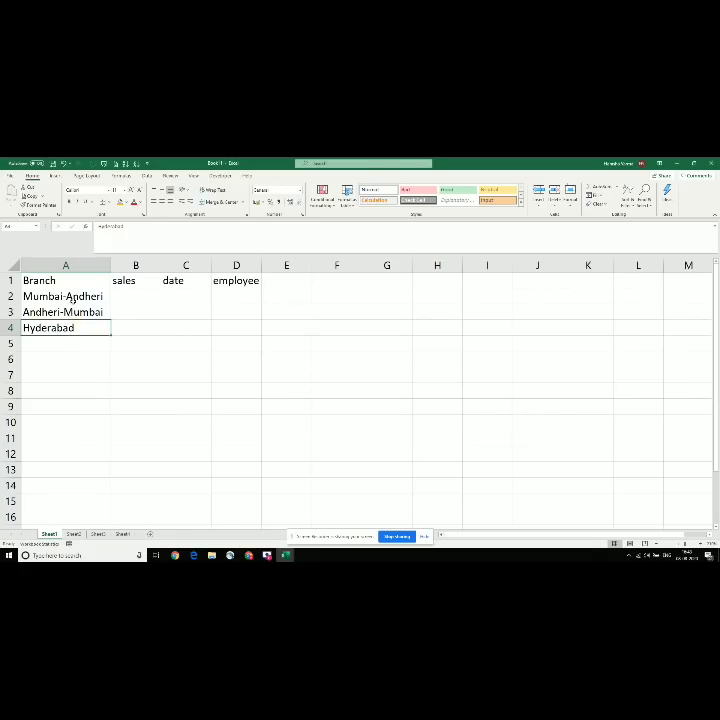
left_click(71, 297)
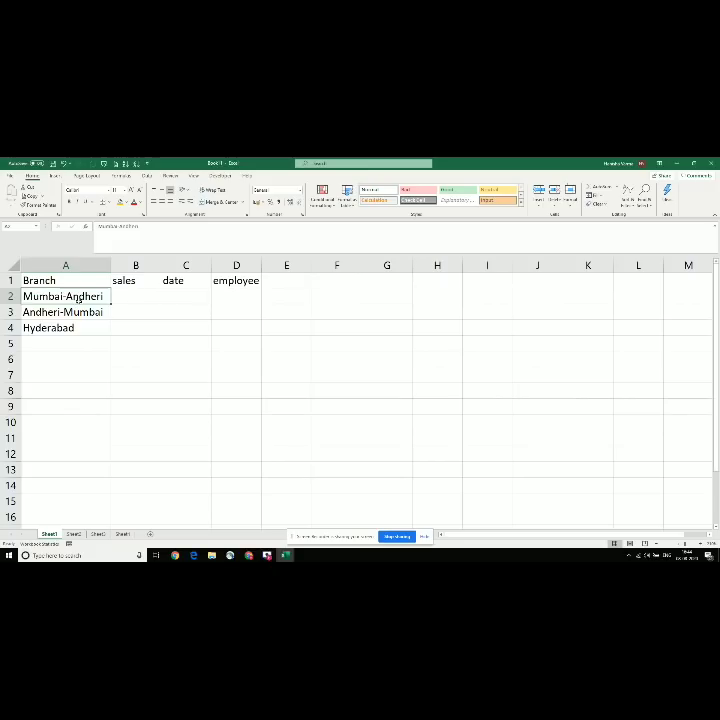
Step: Select A2:A4 (Mumbai-Andheri, Andheri-Mumbai, Hyderabad) and delete the branch names
key("Down")
left_click(72, 298)
left_click_drag(78, 298, 78, 329)
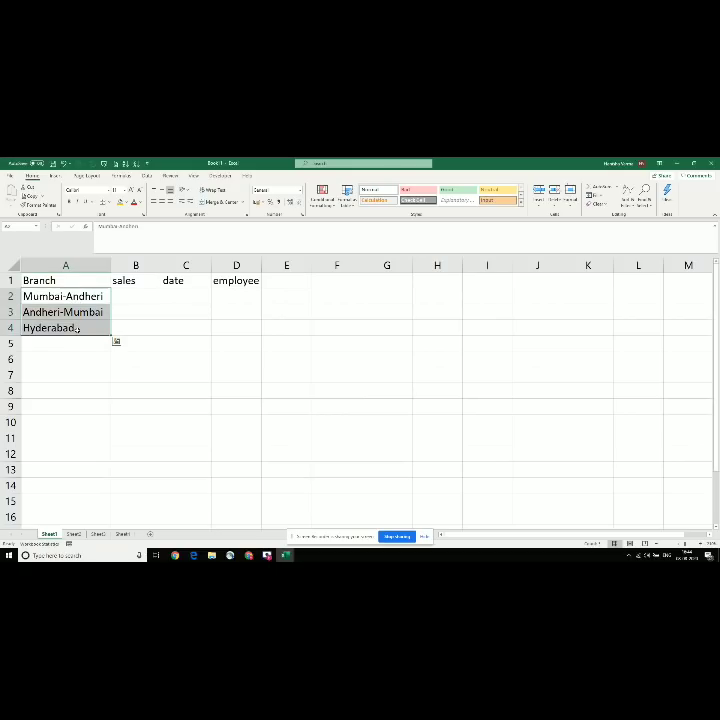
left_click(74, 324)
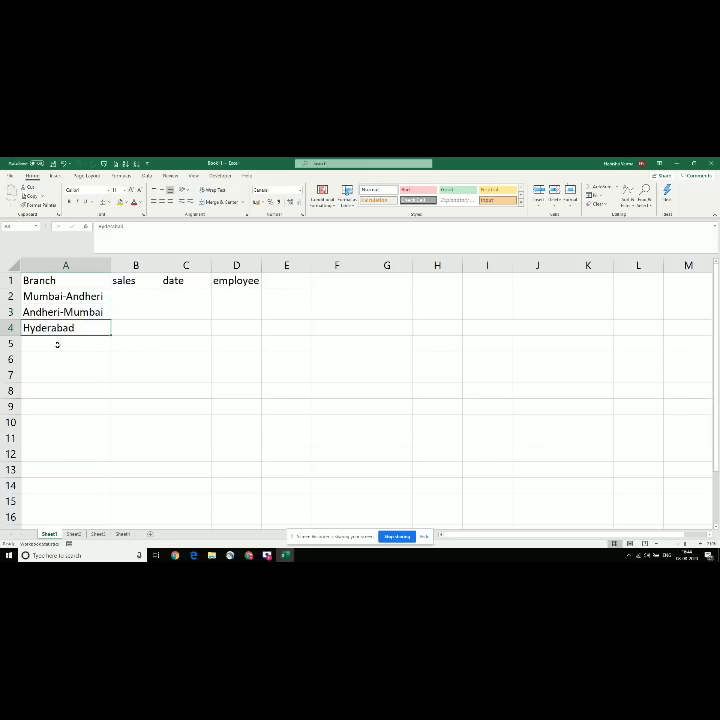
left_click(57, 344)
left_click(67, 297)
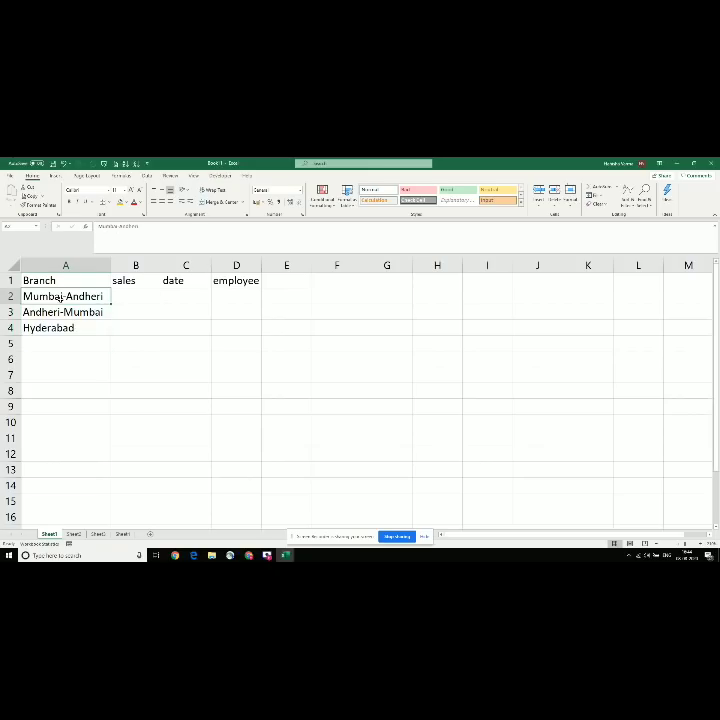
key("shift+Down")
key("shift+Down")
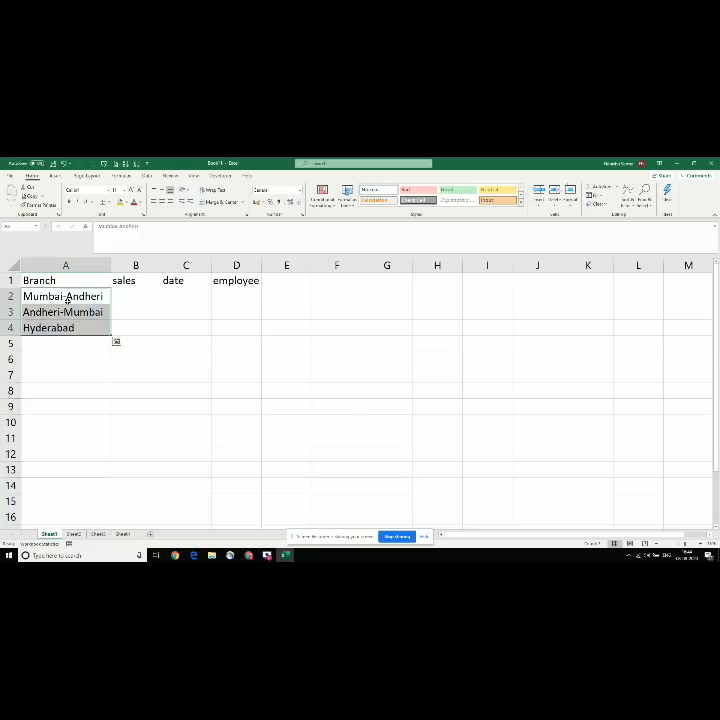
left_click(50, 328)
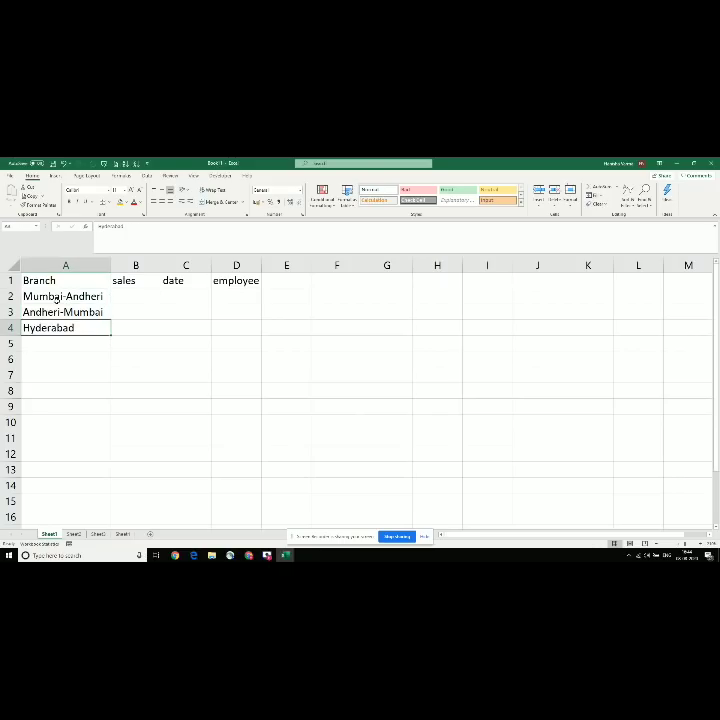
left_click_drag(55, 299, 82, 337)
key("Delete")
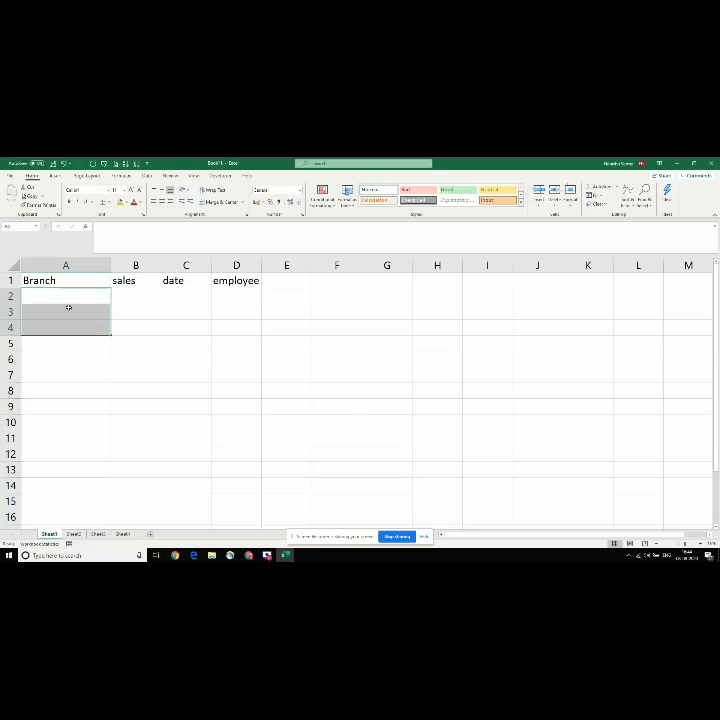
Step: Give A2 a List validation (Alt+D+L) with source Mumbai andheri, Hyderabad, Delhi, Nashik
left_click(69, 307)
left_click(60, 296)
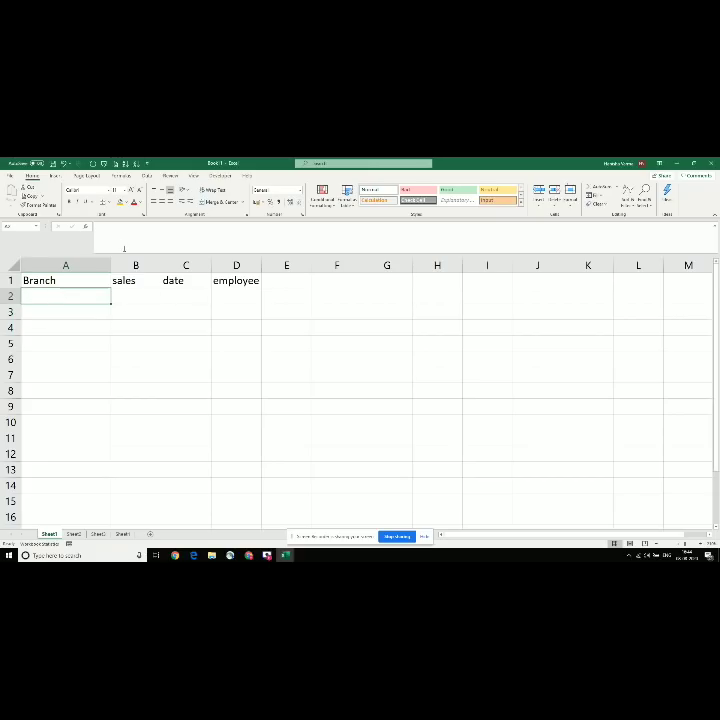
key("alt+Tab")
key("alt+Tab")
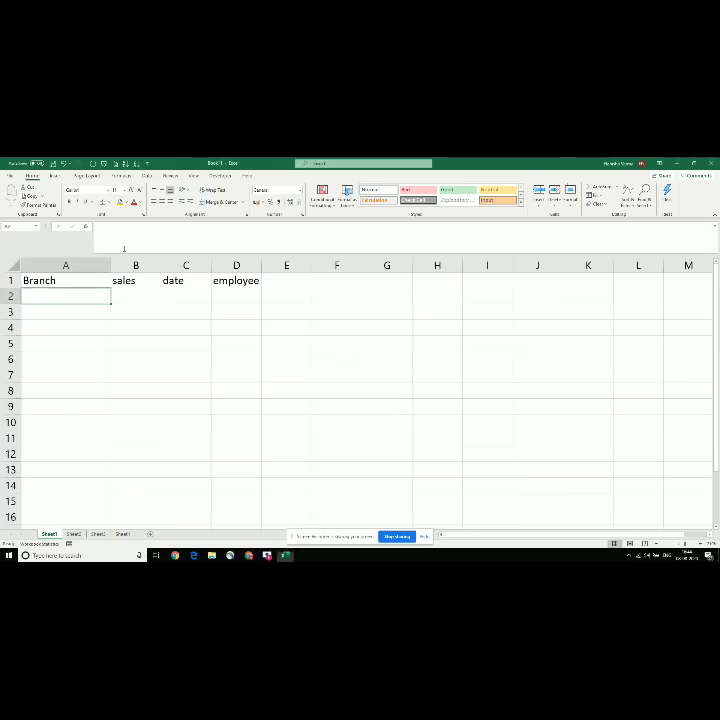
key("alt")
key("d")
key("l")
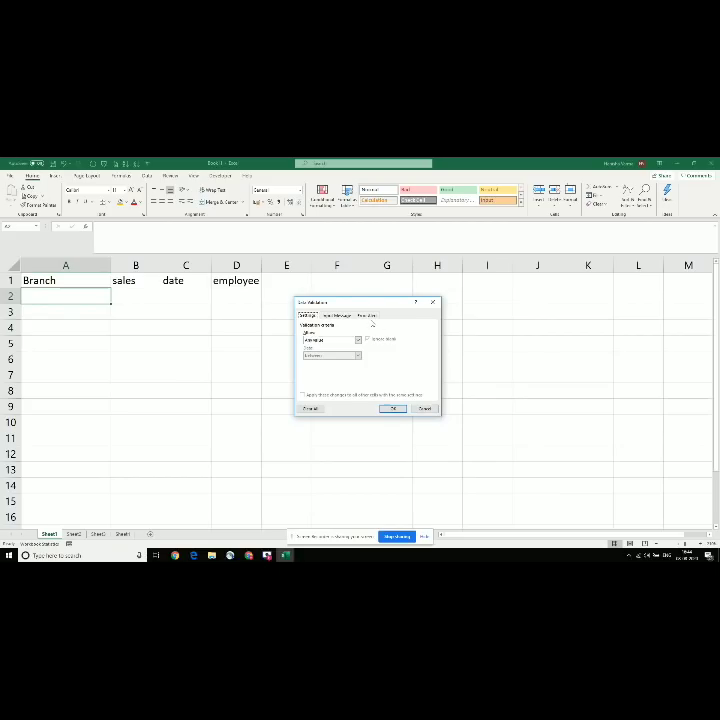
left_click_drag(374, 302, 377, 320)
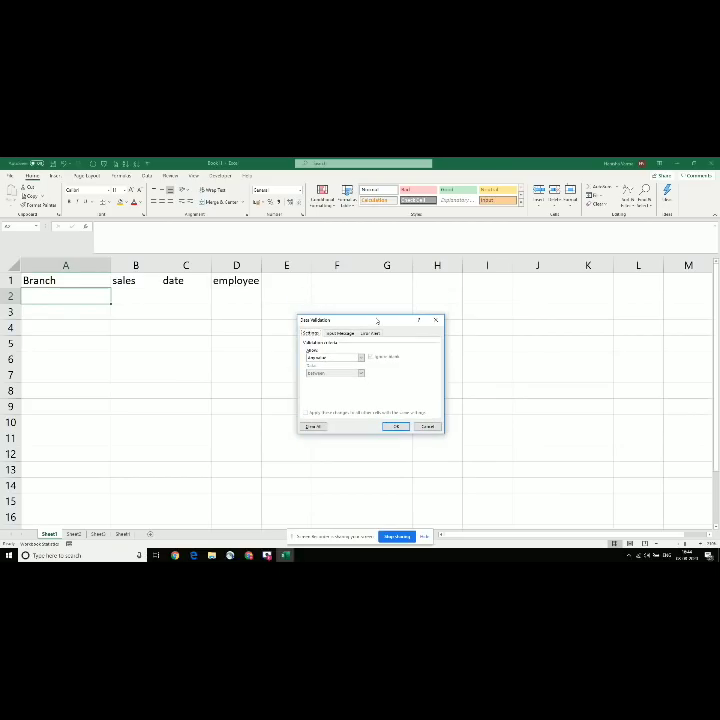
left_click(320, 357)
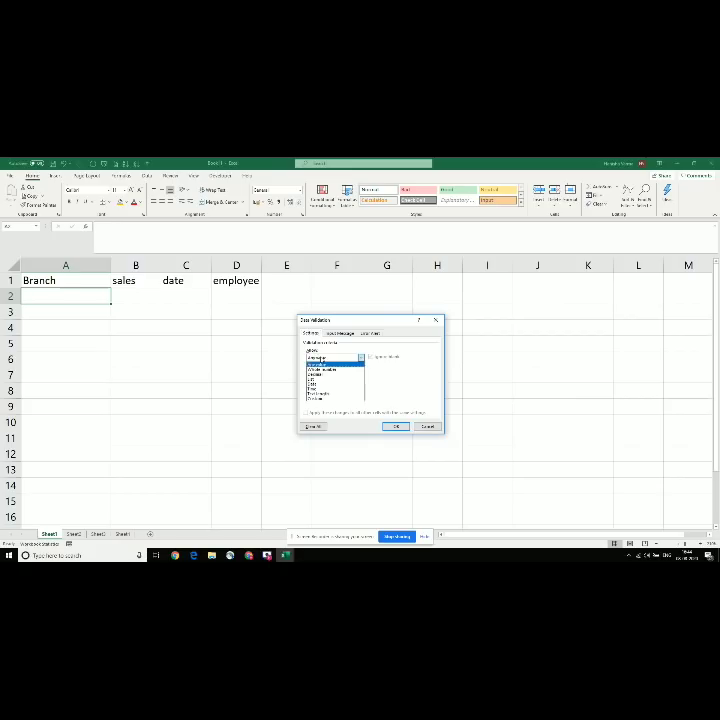
left_click(315, 379)
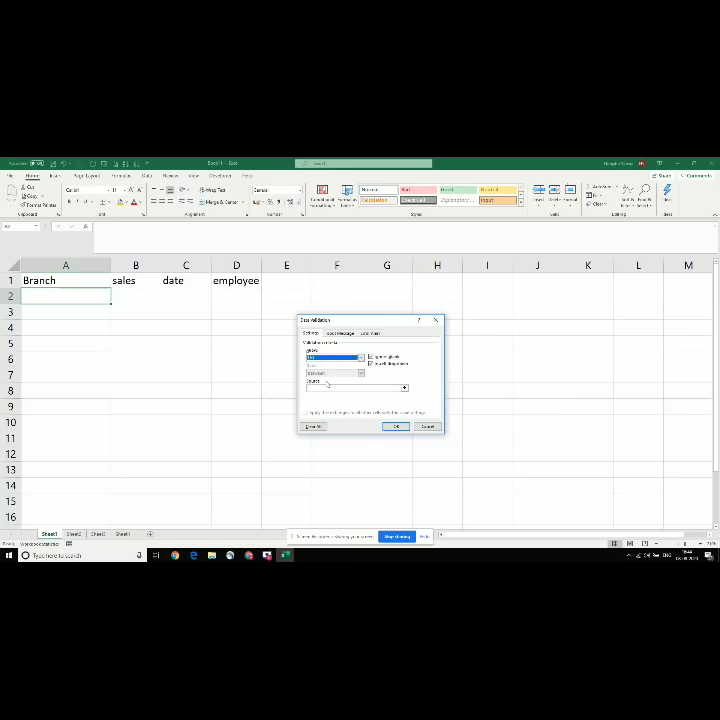
left_click(325, 387)
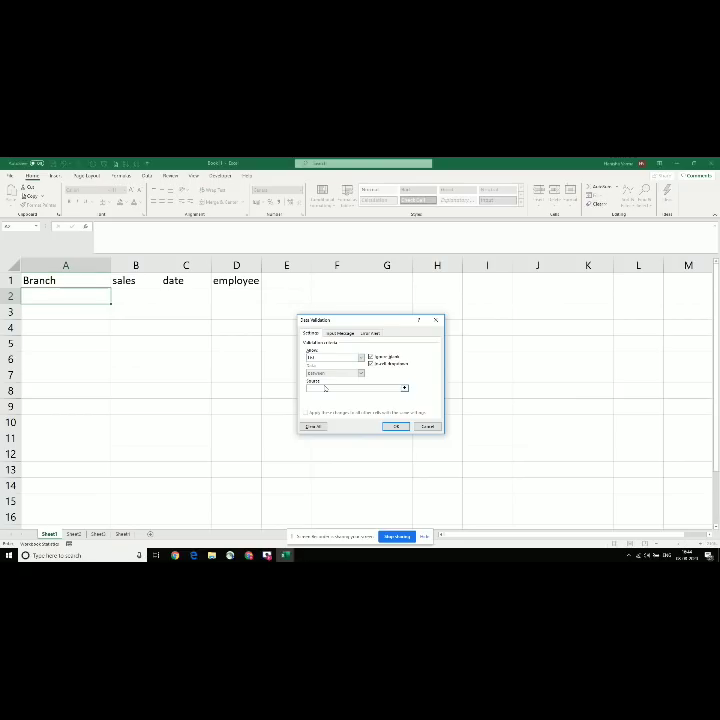
type("Mumbai andheri,Hyderabad,Delhi,Noida")
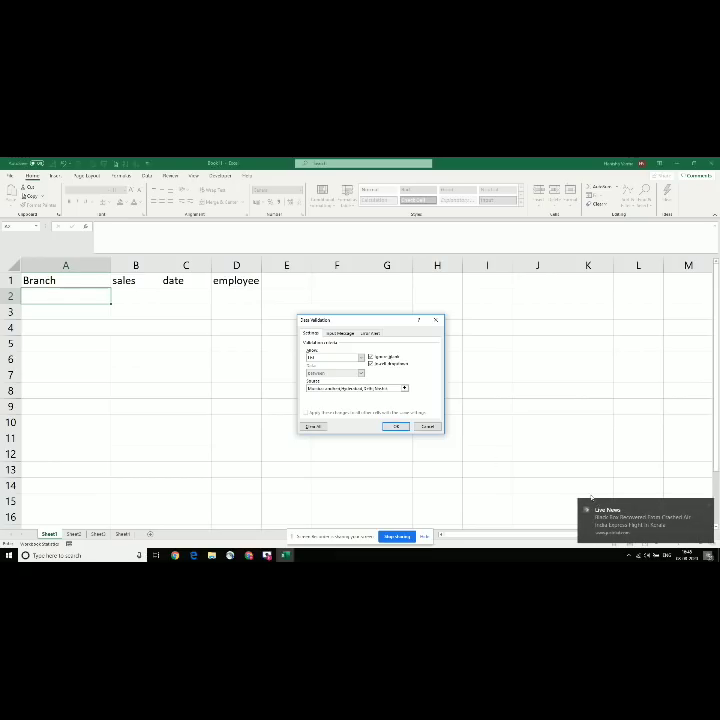
left_click(390, 425)
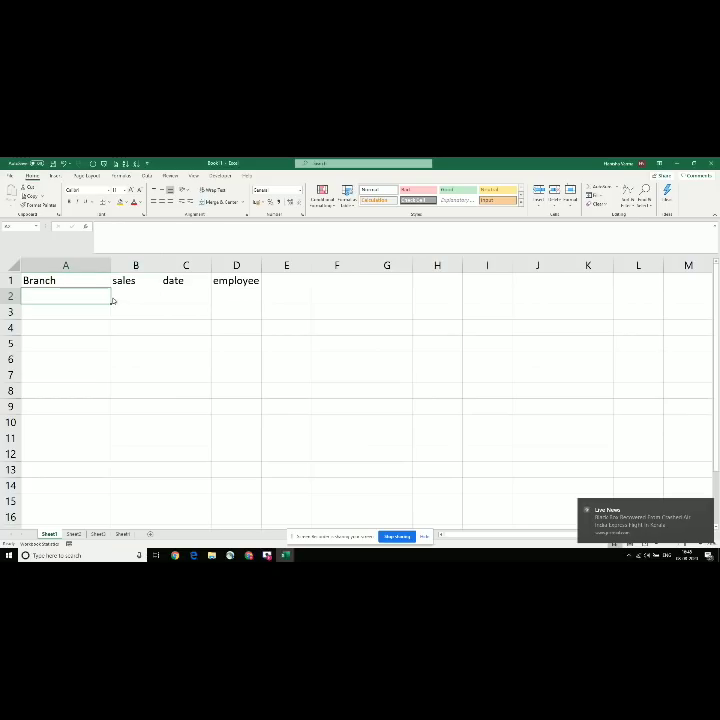
Step: Pick Hyderabad and Delhi from A2's drop-down, then see typed 'andheri-mumbai' rejected
left_click(114, 300)
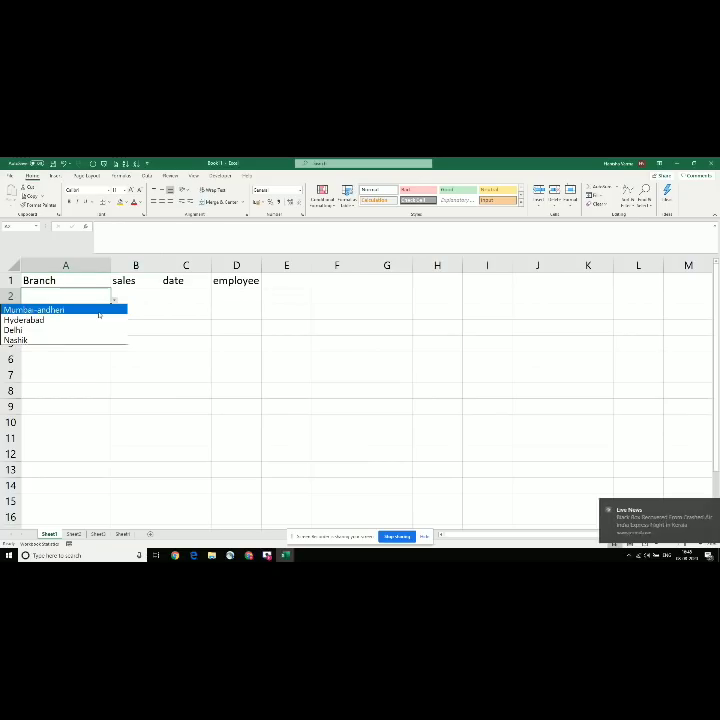
left_click(79, 318)
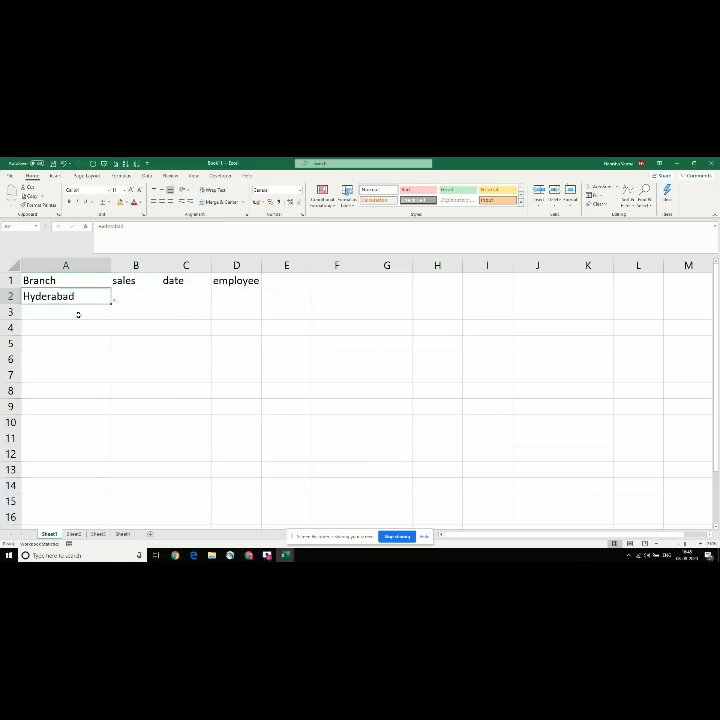
left_click(114, 301)
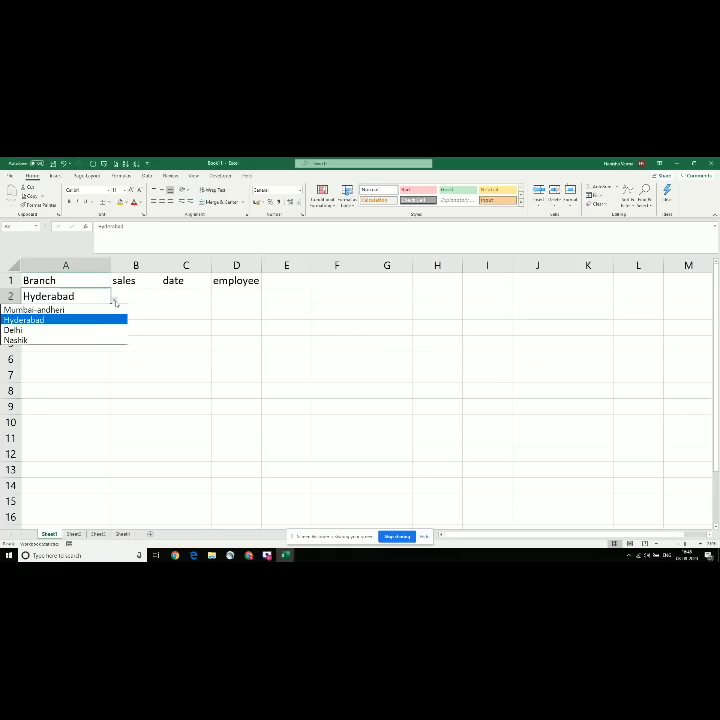
left_click(60, 329)
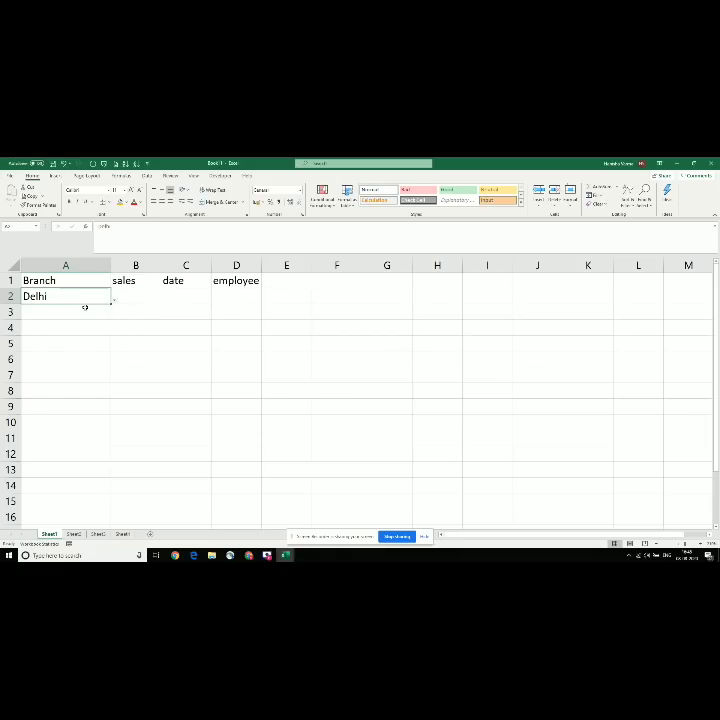
type("andheri-m")
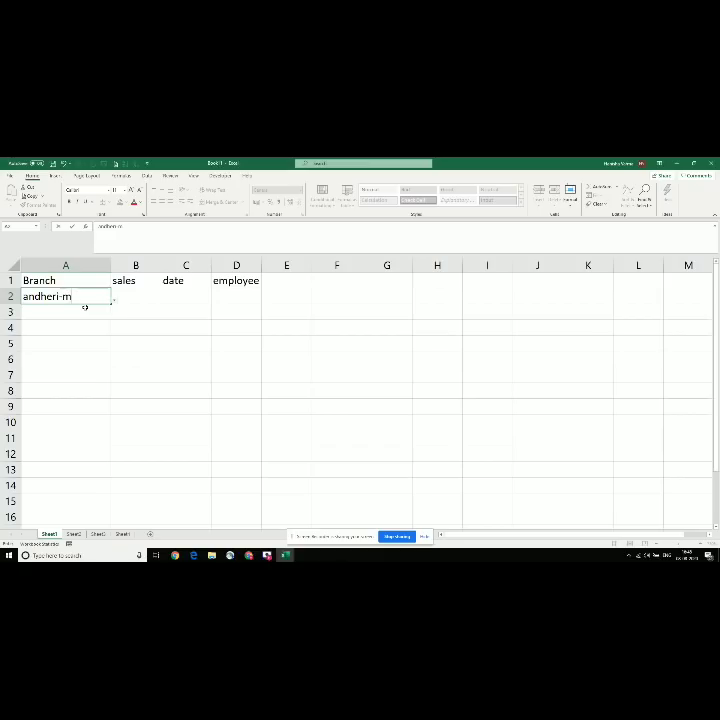
type("umbai")
key("Return")
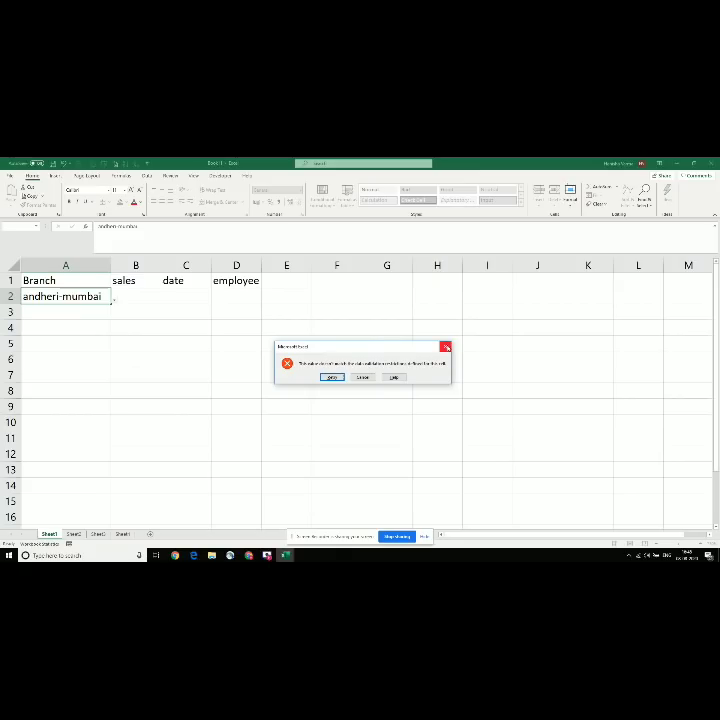
left_click(446, 347)
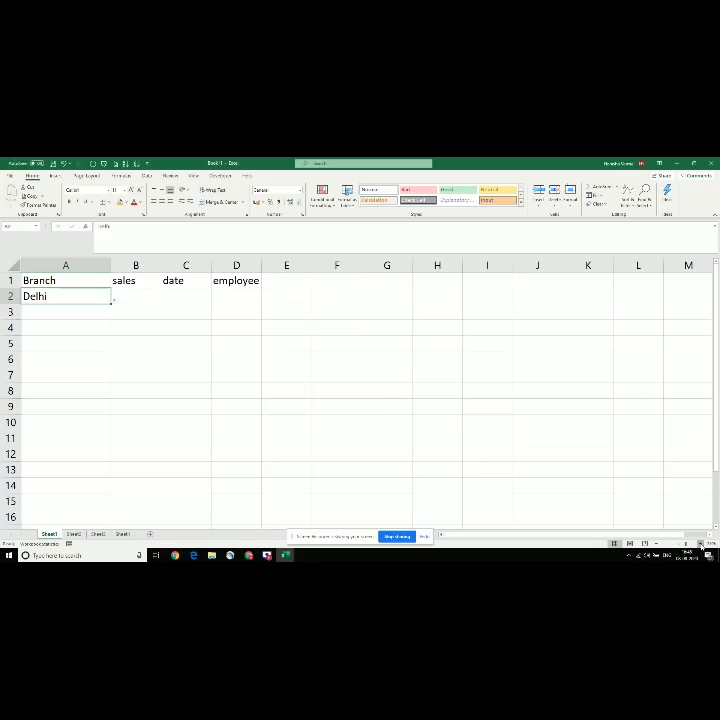
Step: Cycle A2 through Mumbai-andheri, Hyderabad and Delhi from the drop-down list
scroll(238, 361, "up", 2)
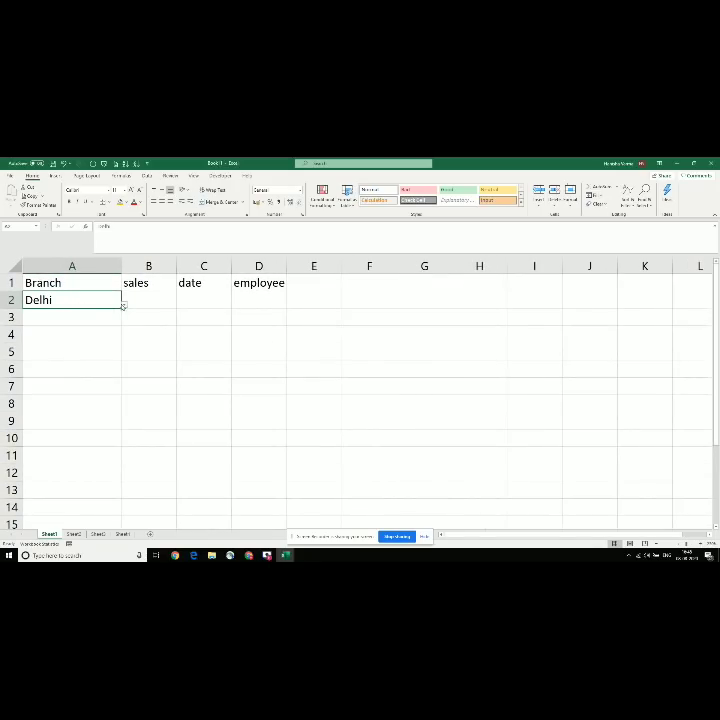
left_click(124, 305)
left_click(84, 315)
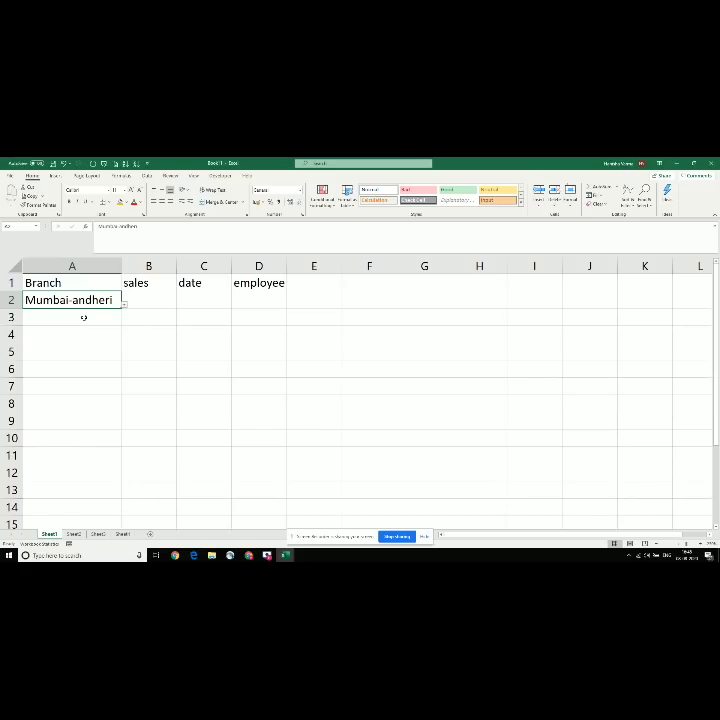
left_click(124, 305)
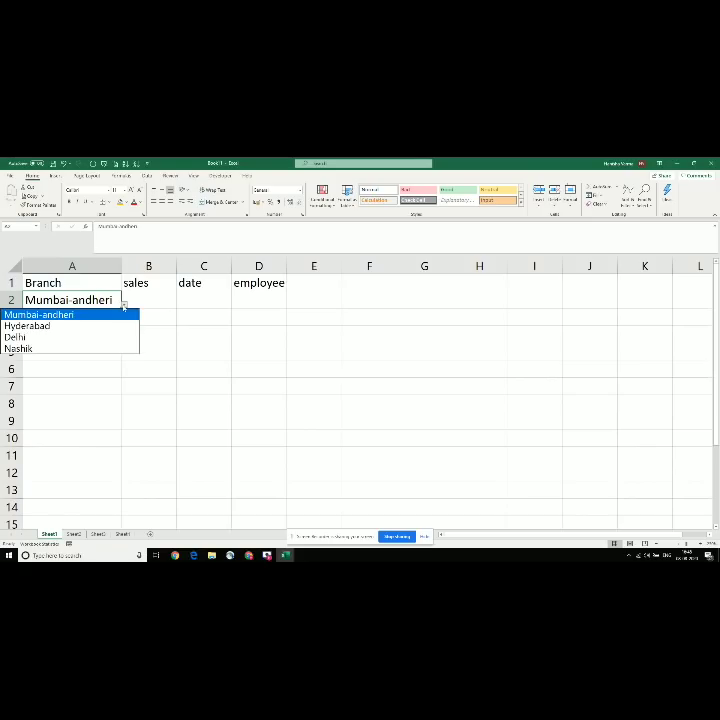
left_click(60, 326)
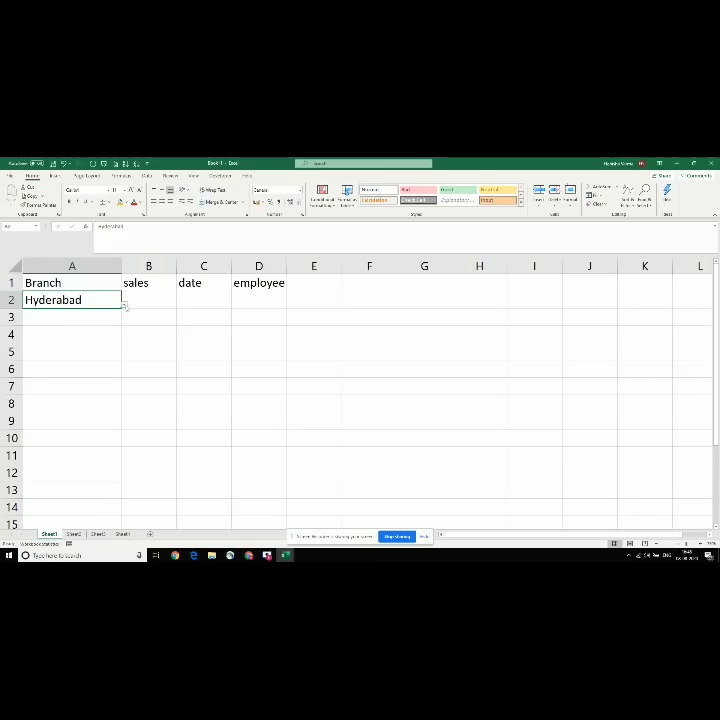
left_click(122, 304)
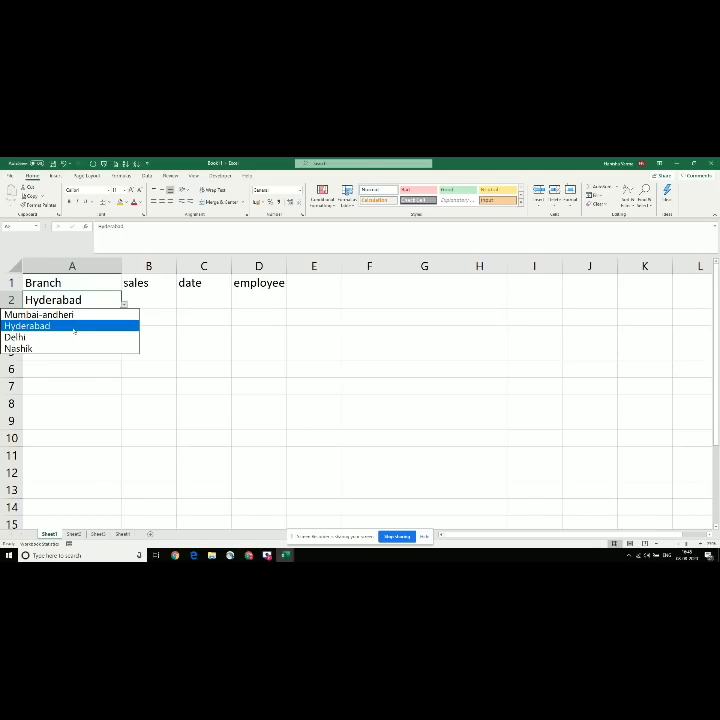
left_click(59, 337)
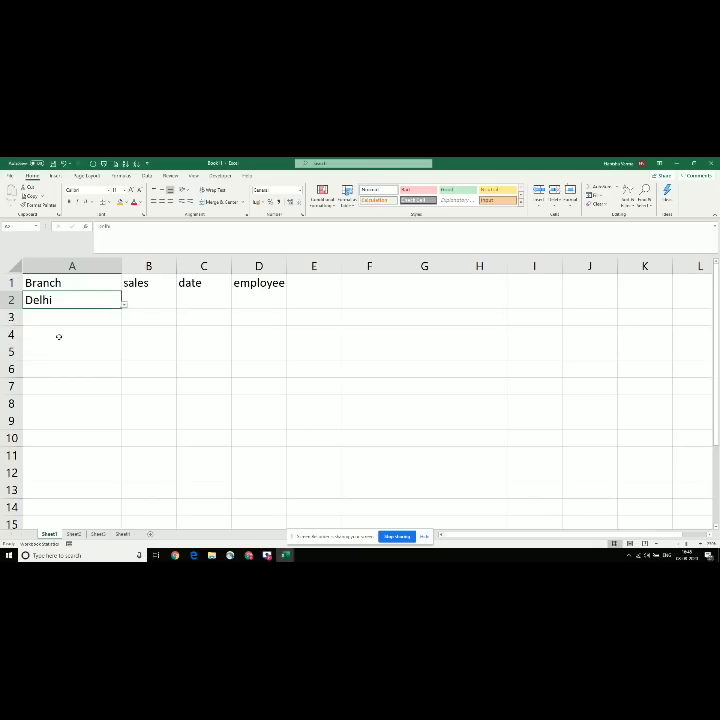
Step: Set A2 to Mumbai-andheri and finally Nashik, then switch to the notes workbook
left_click(124, 305)
left_click(61, 314)
left_click(124, 305)
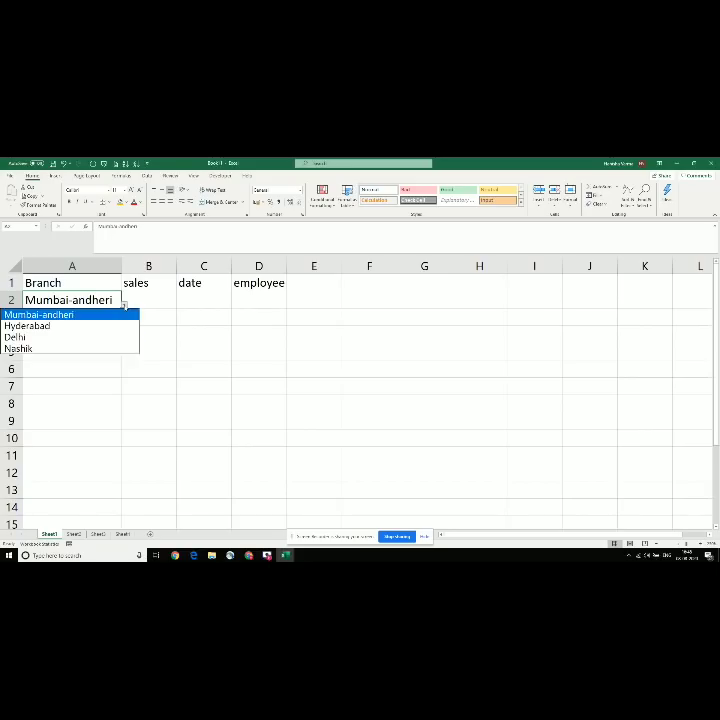
left_click(43, 347)
left_click(90, 329)
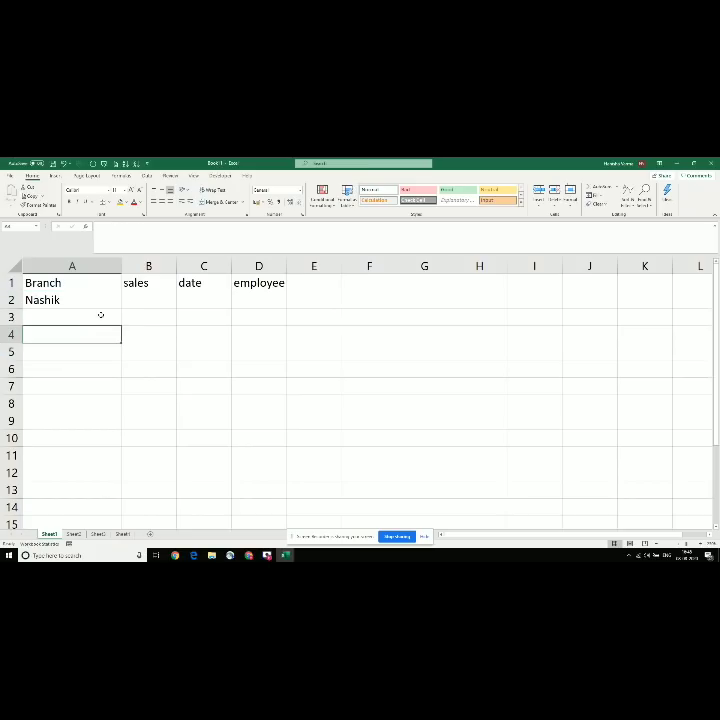
left_click(101, 315)
key("alt+Tab")
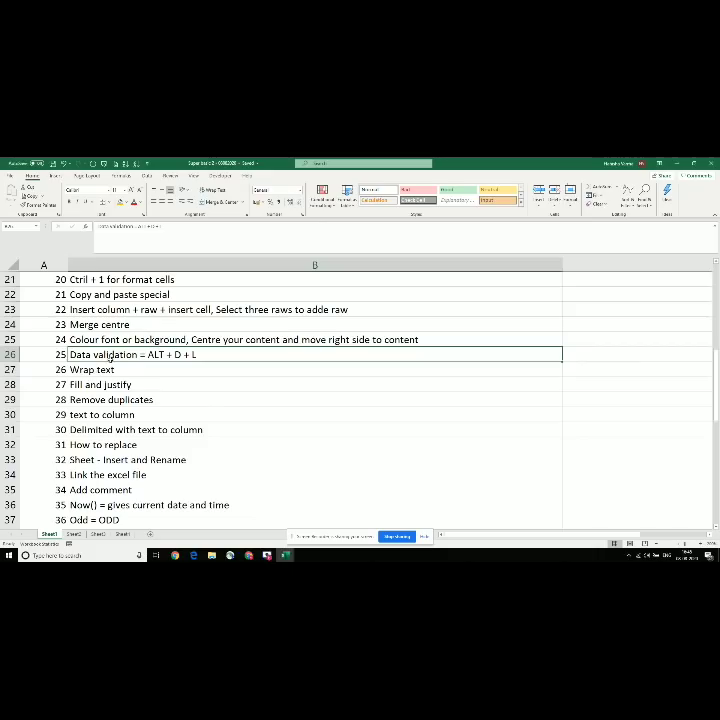
Step: Return to Book1 and clear the contents of the Branch table
left_click(97, 370)
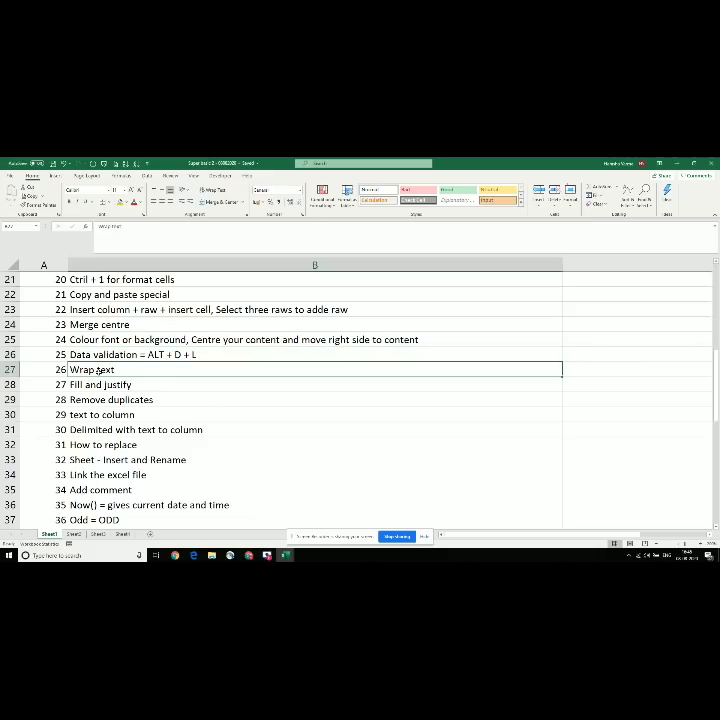
key("alt+Tab")
key("alt+Tab")
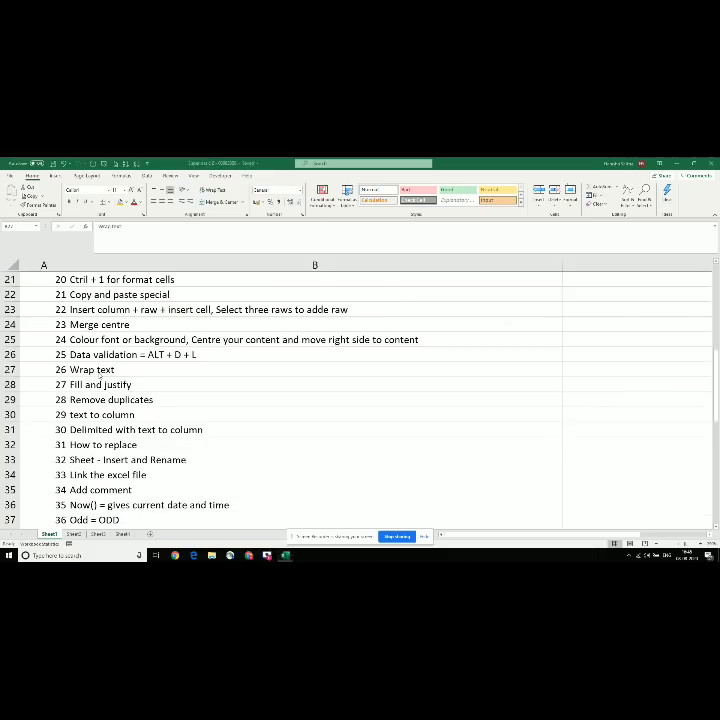
key("alt+Tab")
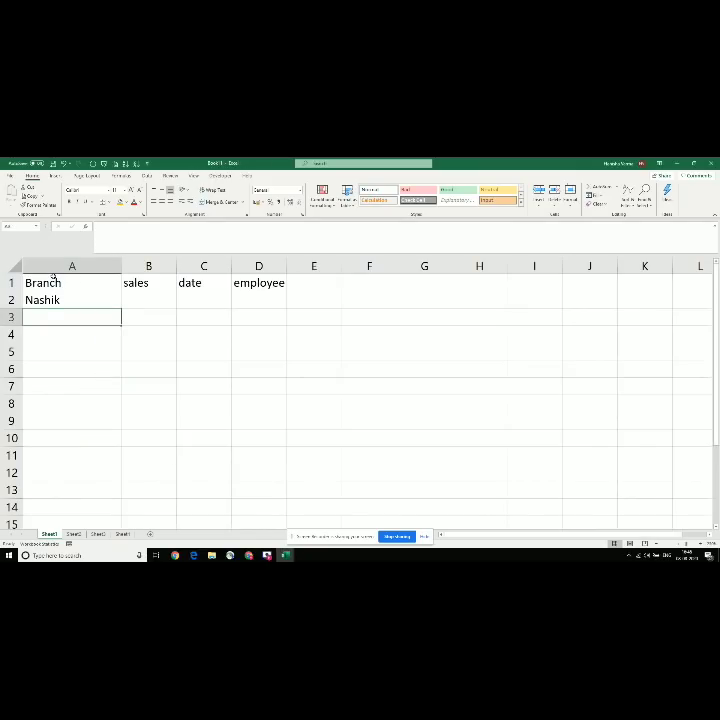
key("Up")
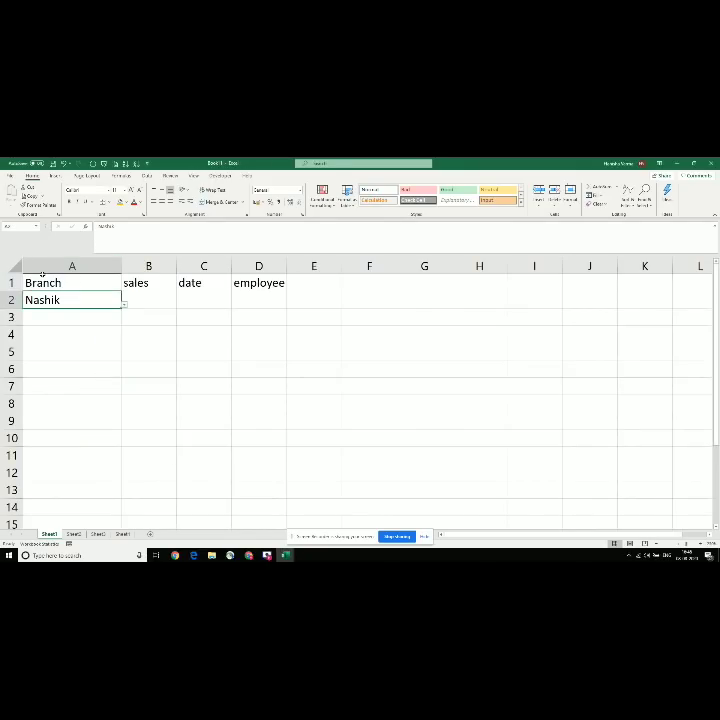
left_click_drag(42, 273, 170, 320)
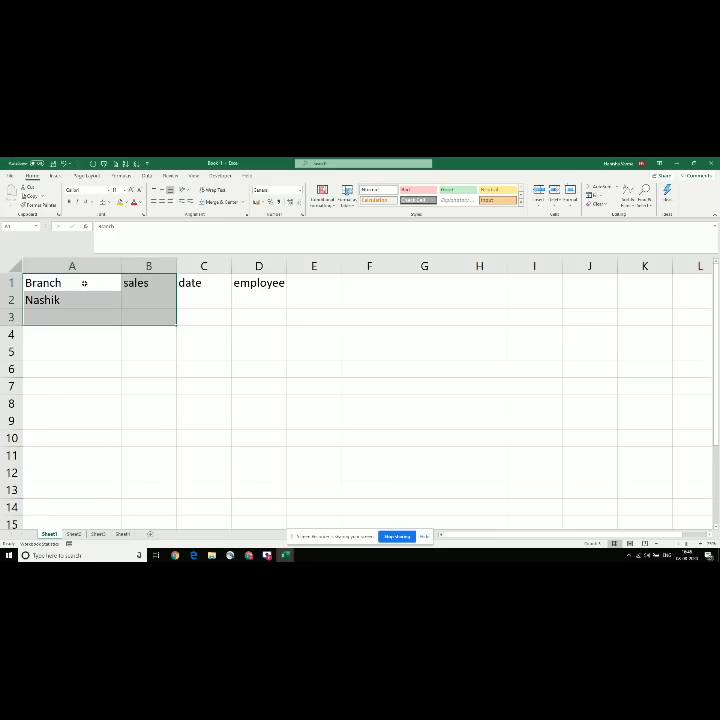
key("shift+Right")
key("shift+Right")
key("Delete")
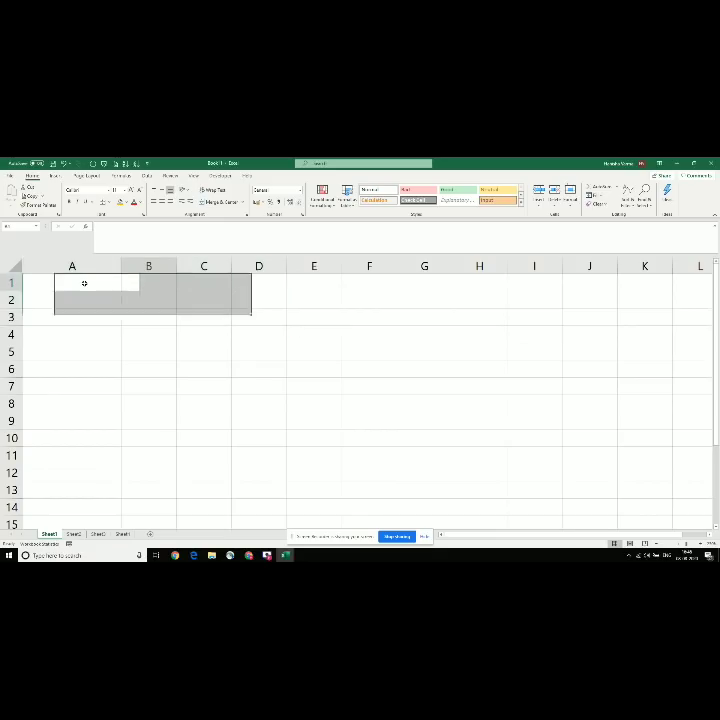
Step: Enter Mumbai in cell A1, correcting the 'Mumabi' typo
left_click(84, 283)
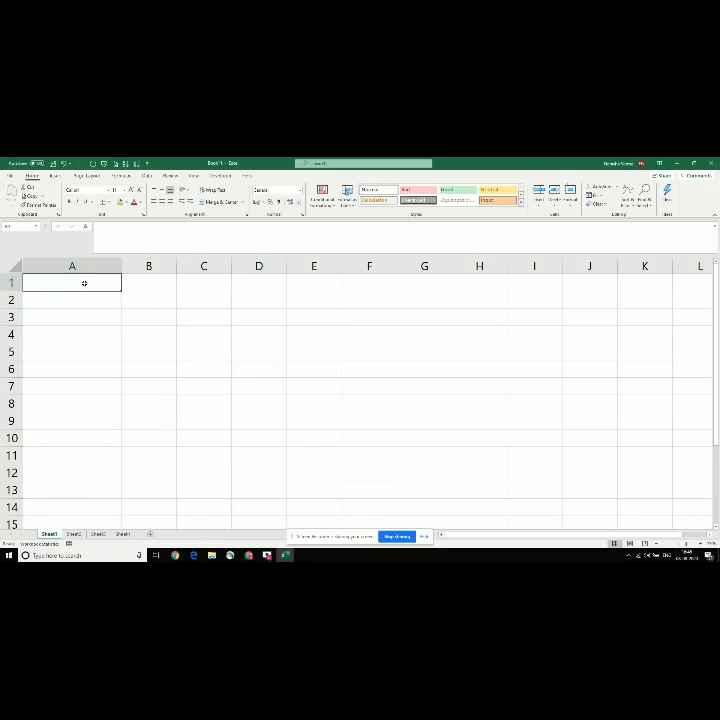
type("Mumabi")
key("Return")
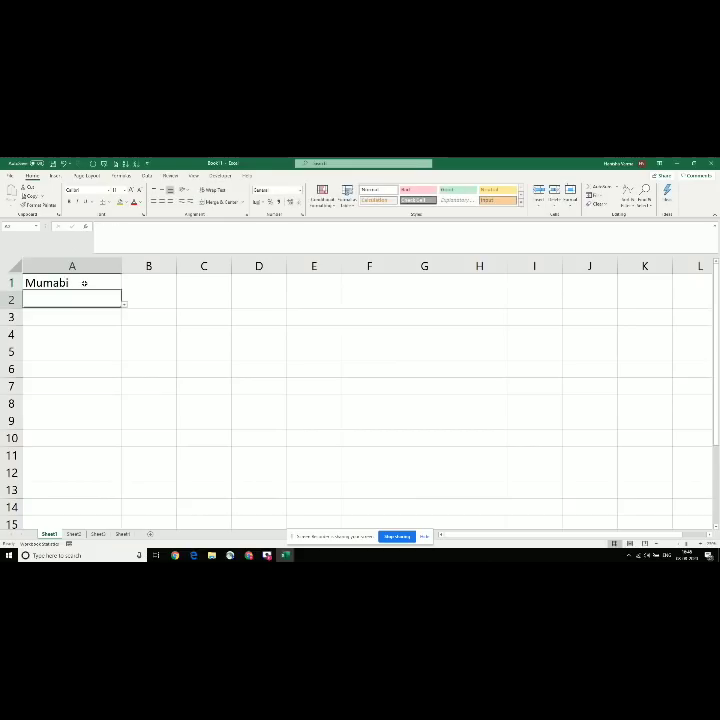
left_click(84, 283)
type("Mumbai")
key("Return")
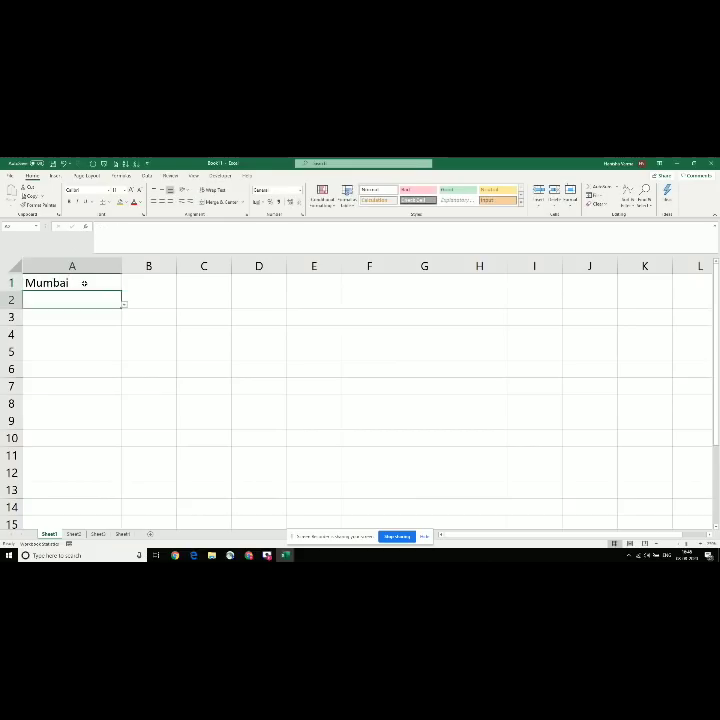
Step: Type 'Mumbai had 400 employees, out of which 100 were from bandra' in B1 and widen column B
key("Up")
key("Right")
type("M")
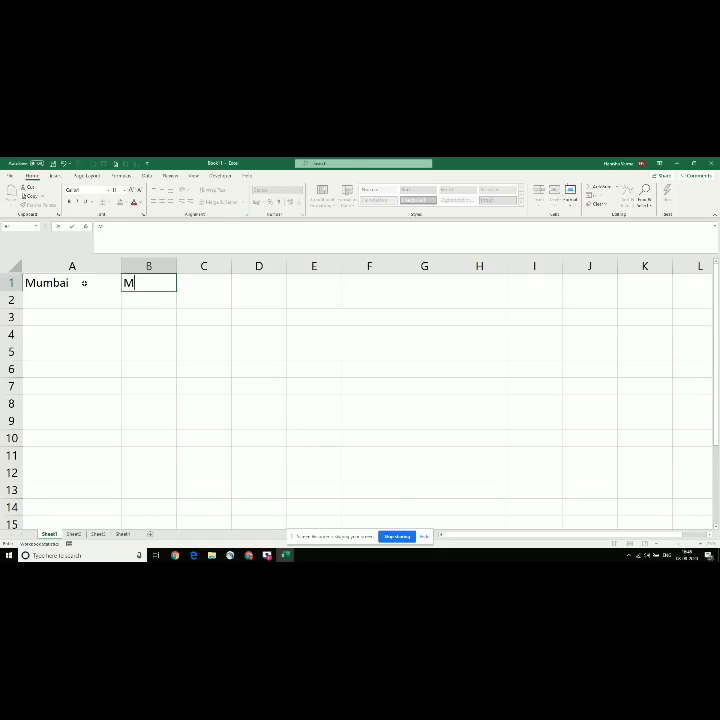
type("umbai had 400 emp")
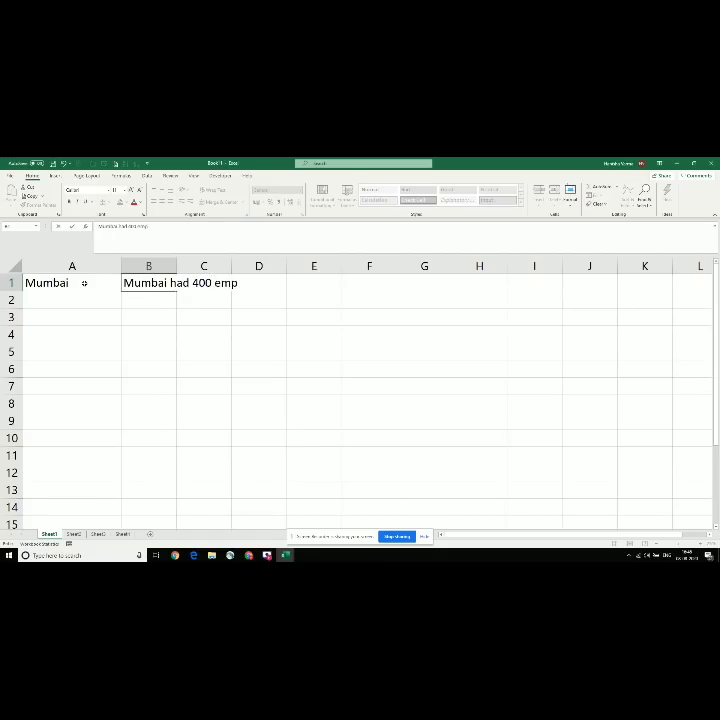
type("loyees, out of which")
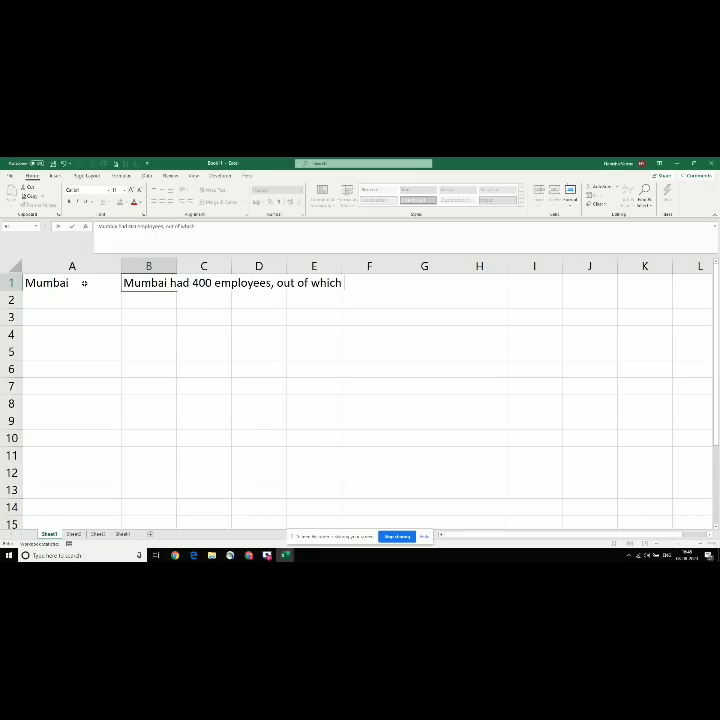
type(" 100 were from ban")
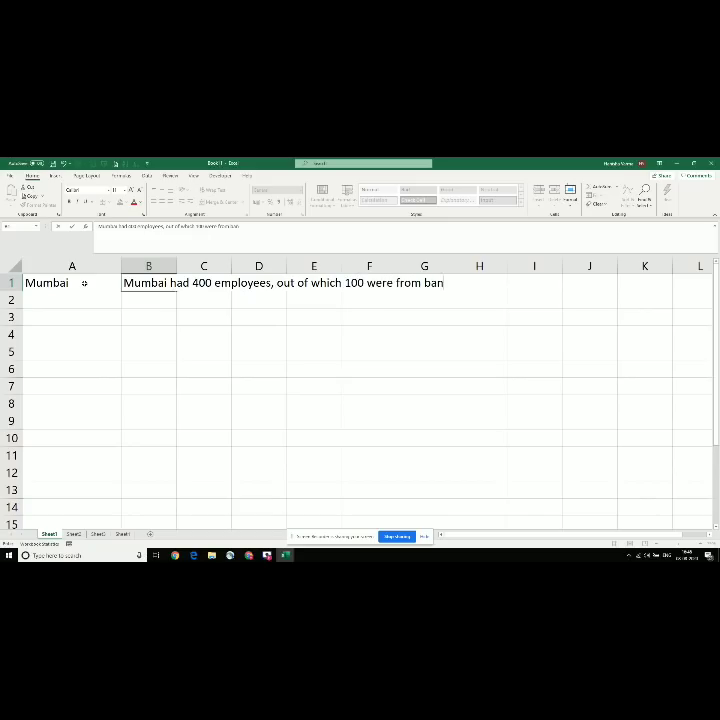
type("dra")
key("Return")
key("Up")
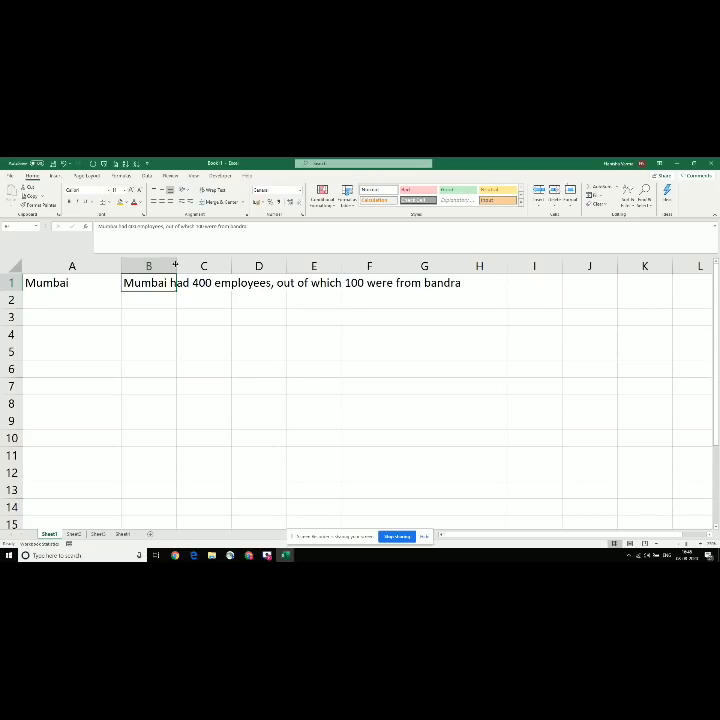
left_click_drag(175, 265, 457, 303)
Step: Make row 1 taller, wrap B1's sentence, and narrow column B so it spans three lines
left_click(314, 297)
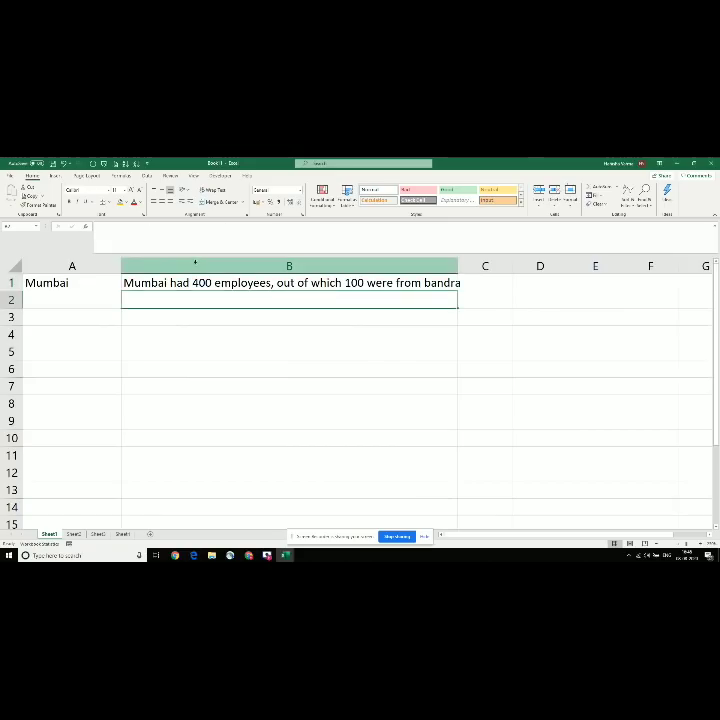
left_click(204, 283)
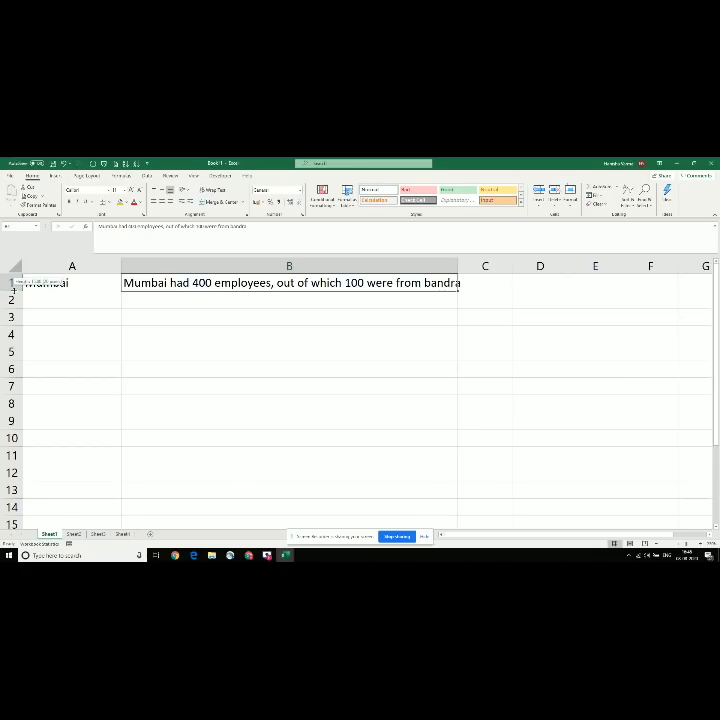
left_click_drag(13, 290, 14, 334)
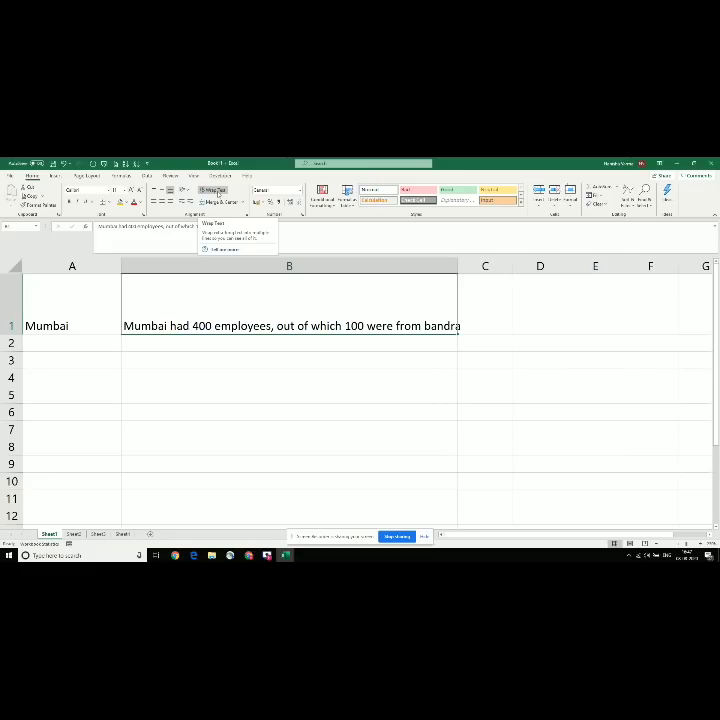
left_click(216, 191)
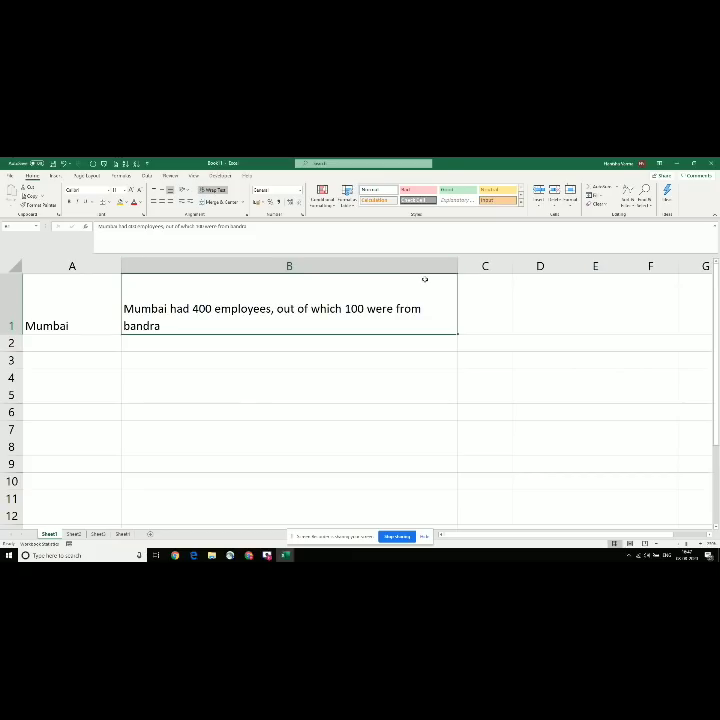
left_click_drag(456, 264, 457, 263)
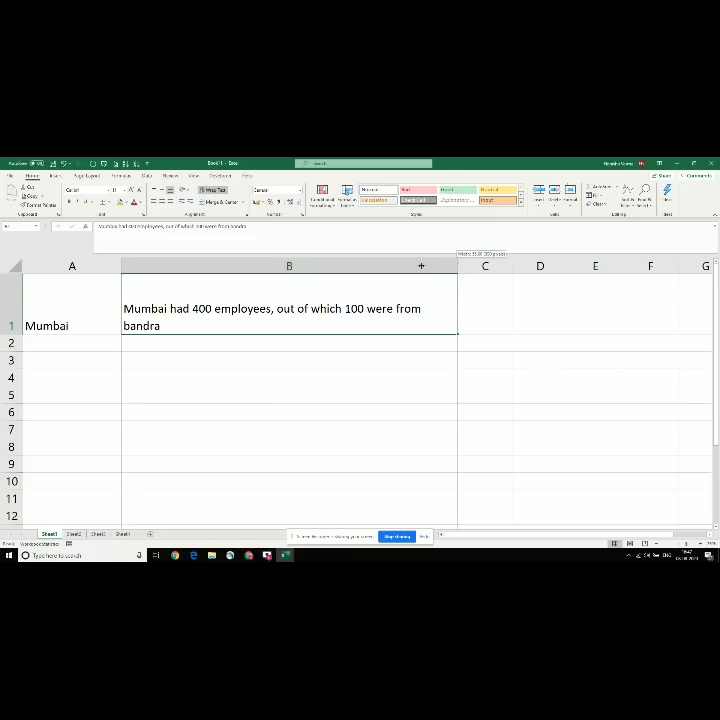
left_click_drag(348, 257, 271, 265)
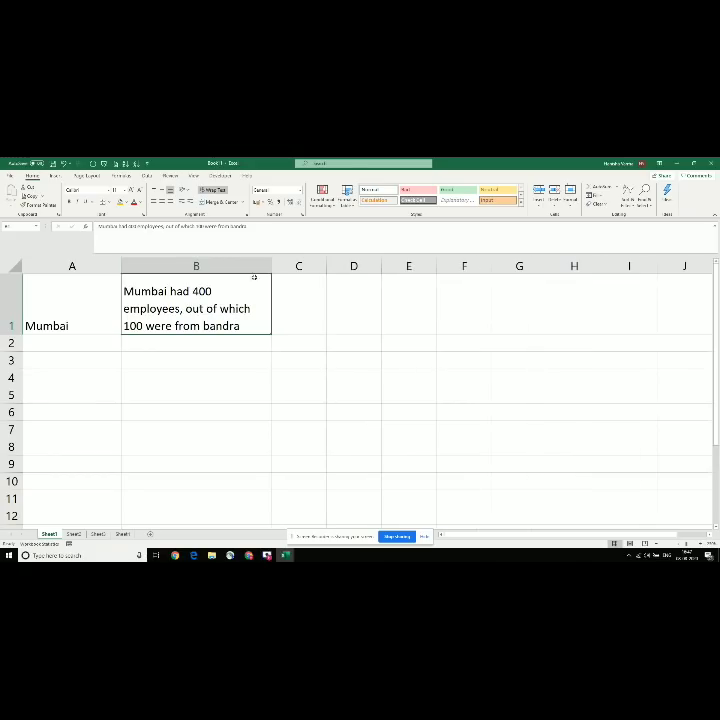
Step: Adjust vertical alignment of A1:B1 and add borders around both cells
left_click(217, 190)
left_click(218, 191)
left_click(161, 190)
left_click(66, 306)
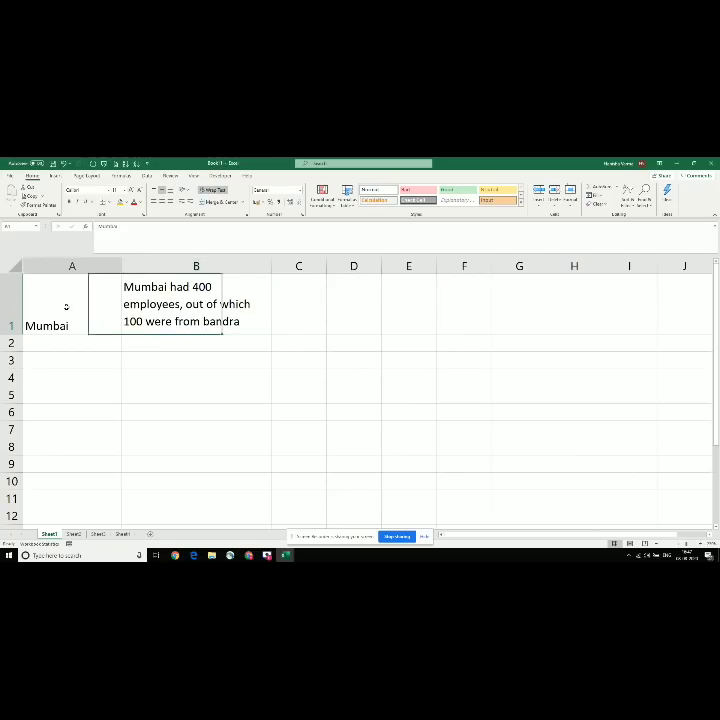
key("shift+Right")
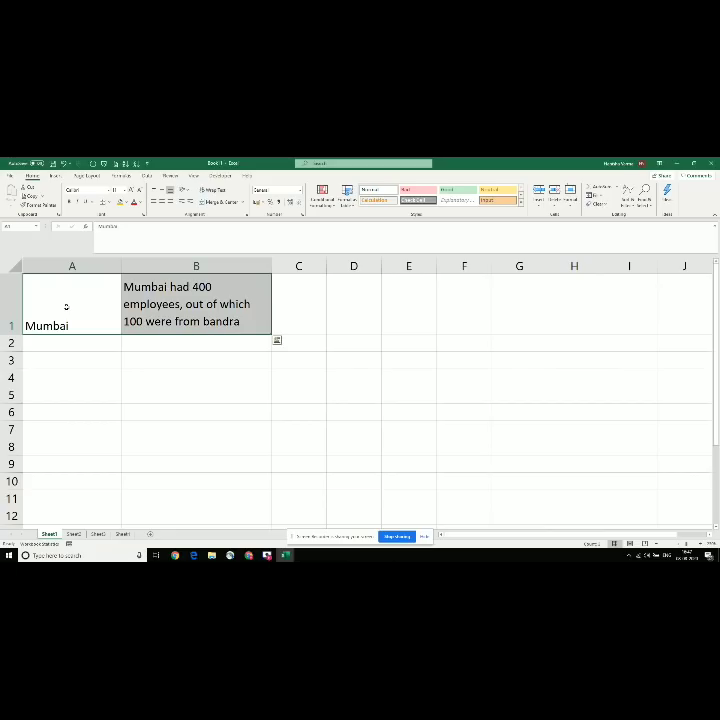
left_click(161, 190)
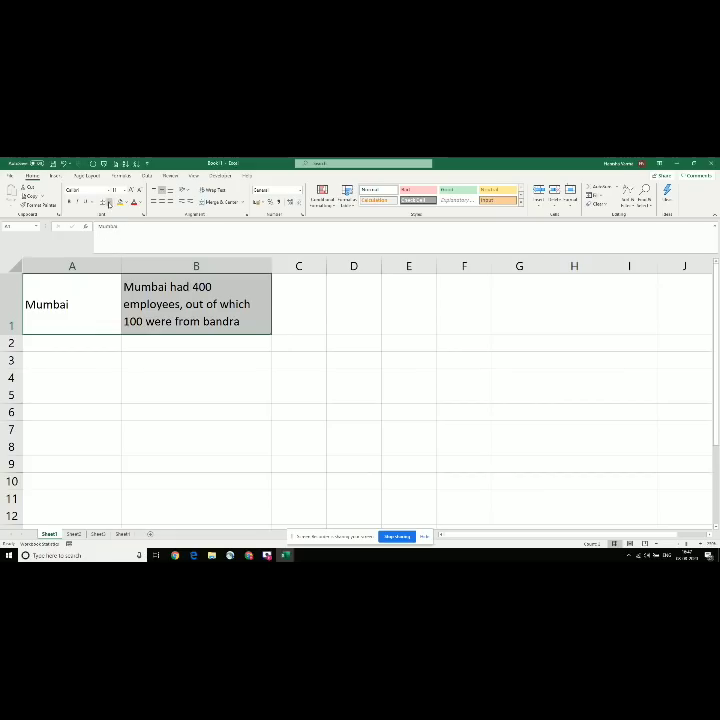
left_click(108, 202)
left_click(118, 277)
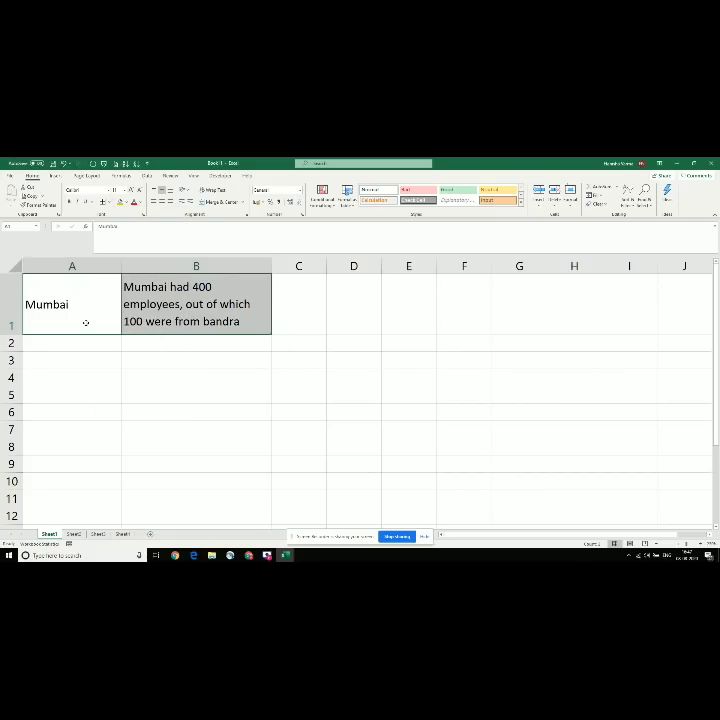
left_click(86, 322)
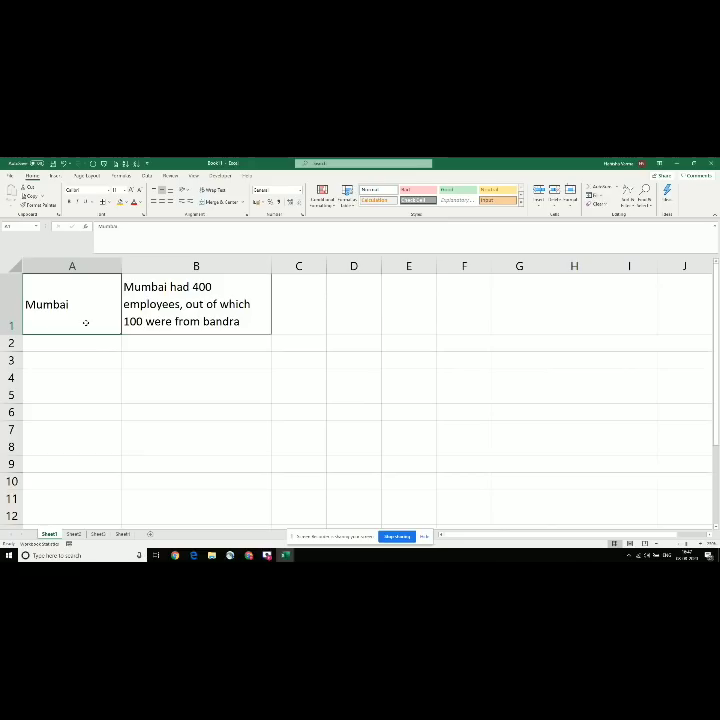
Step: Turn B1's wrapping off and on again, then view the Fill and justify topic in the notes workbook
left_click(241, 300)
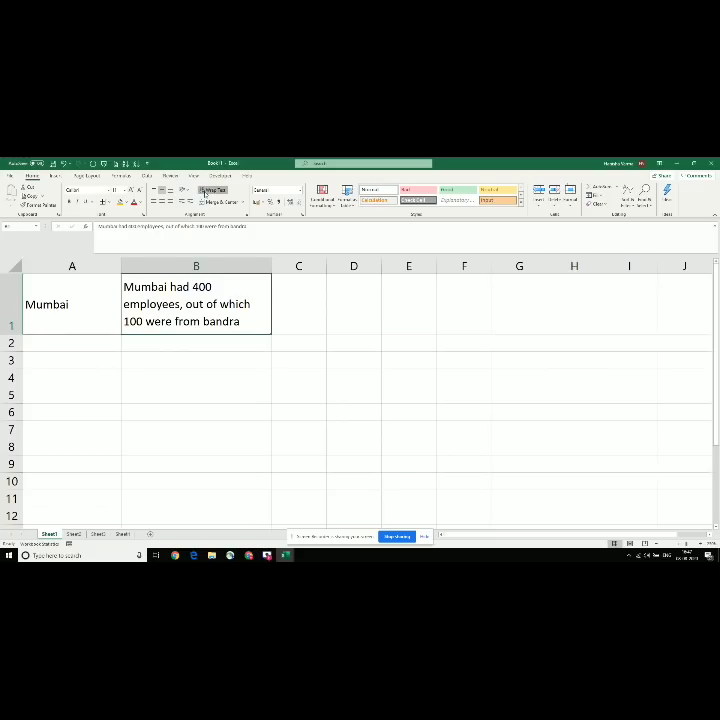
left_click(207, 192)
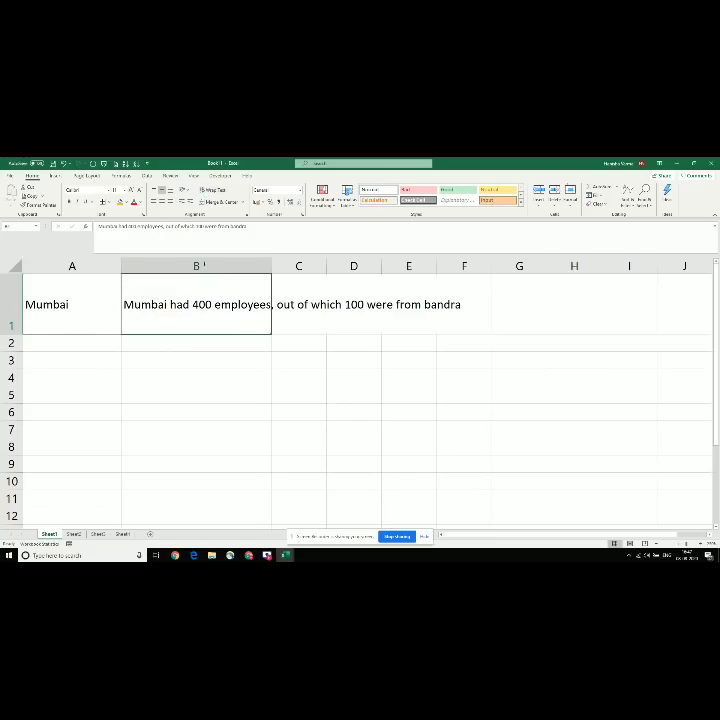
left_click(63, 304)
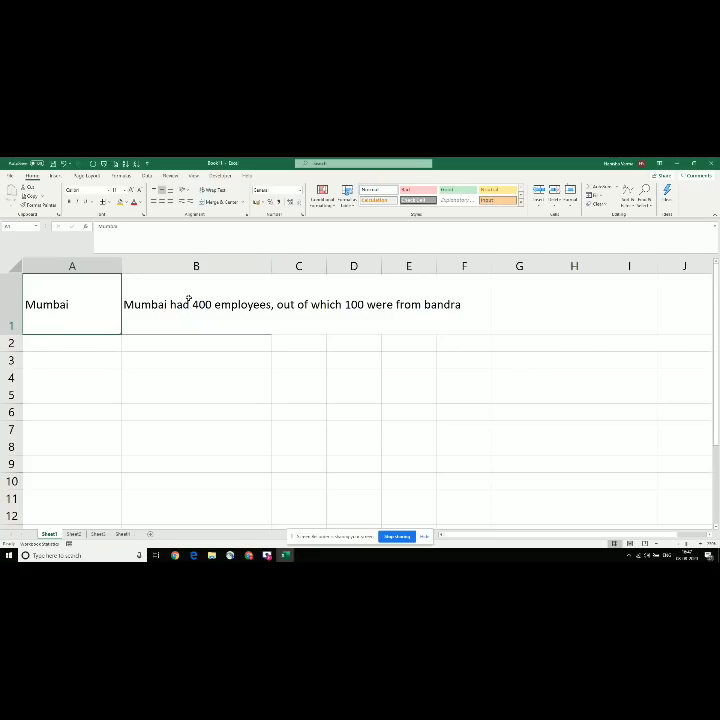
left_click(188, 300)
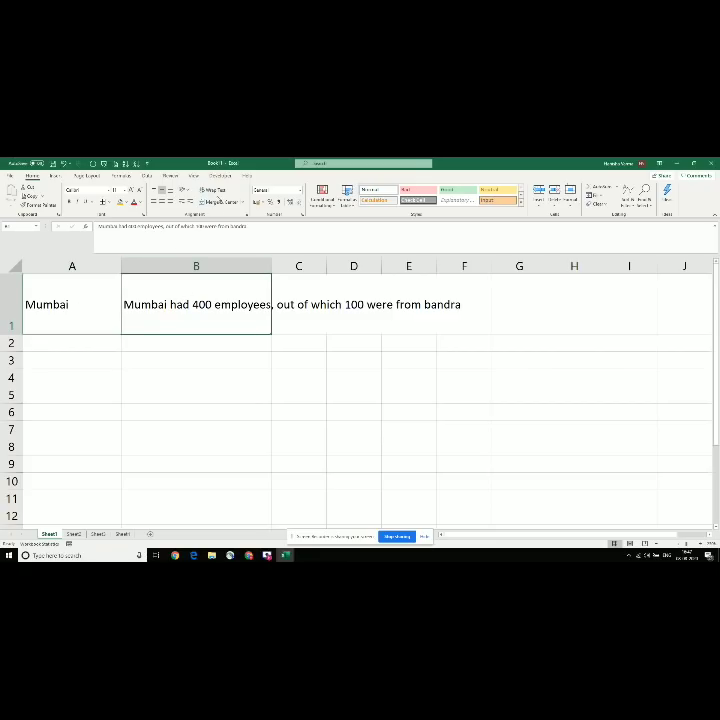
left_click(208, 190)
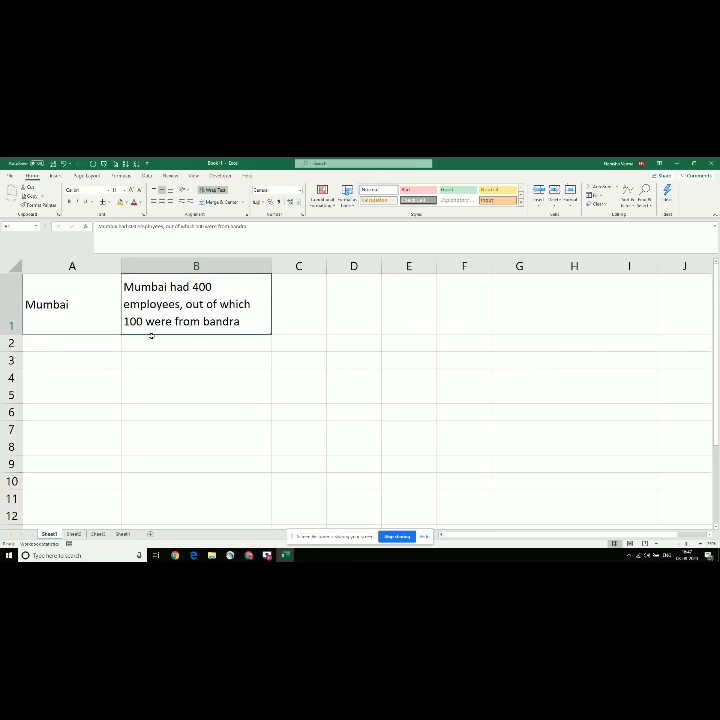
key("alt+Tab")
key("Down")
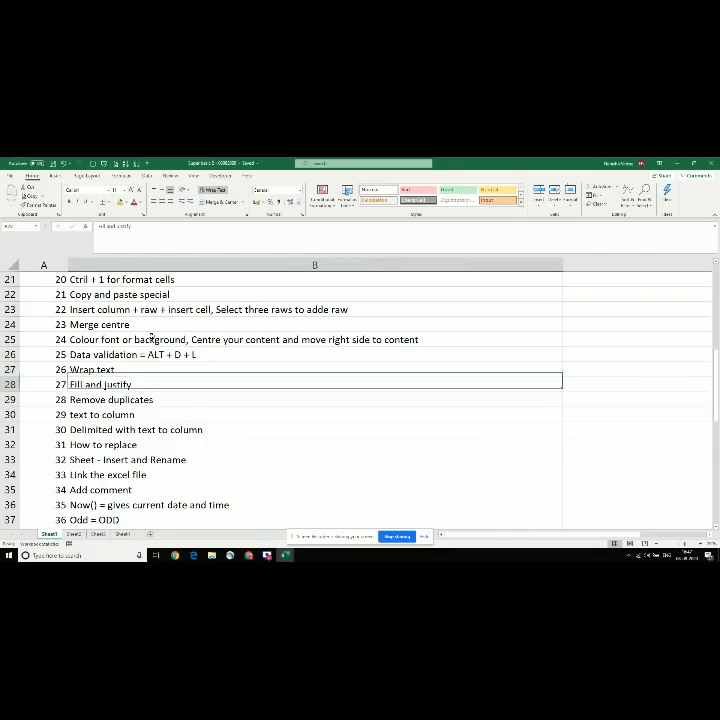
Step: Switch back to Book1, where B1's Mumbai sentence wraps over three lines
key("alt+Tab")
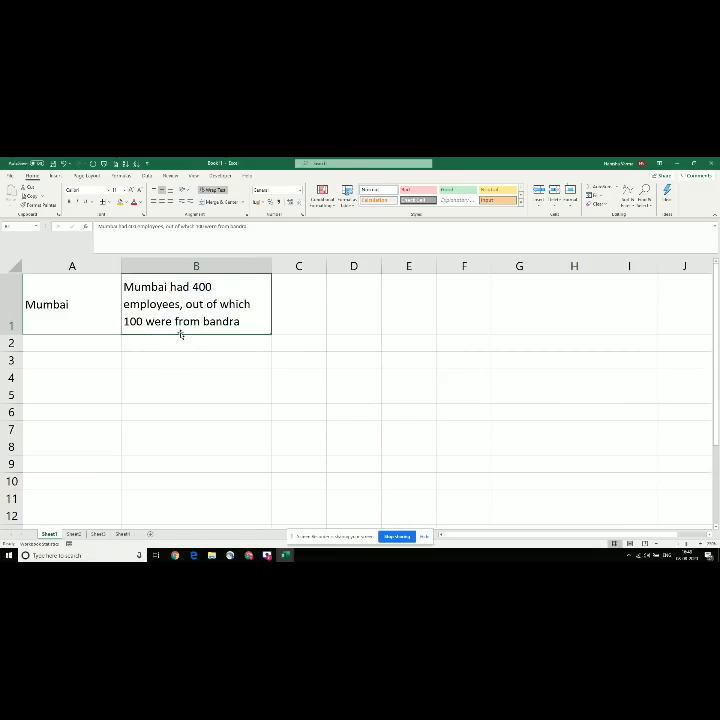
Step: Move 'out of which 100 were from bandra' from B1 into B2, dropping the trailing comma
double_click(185, 304)
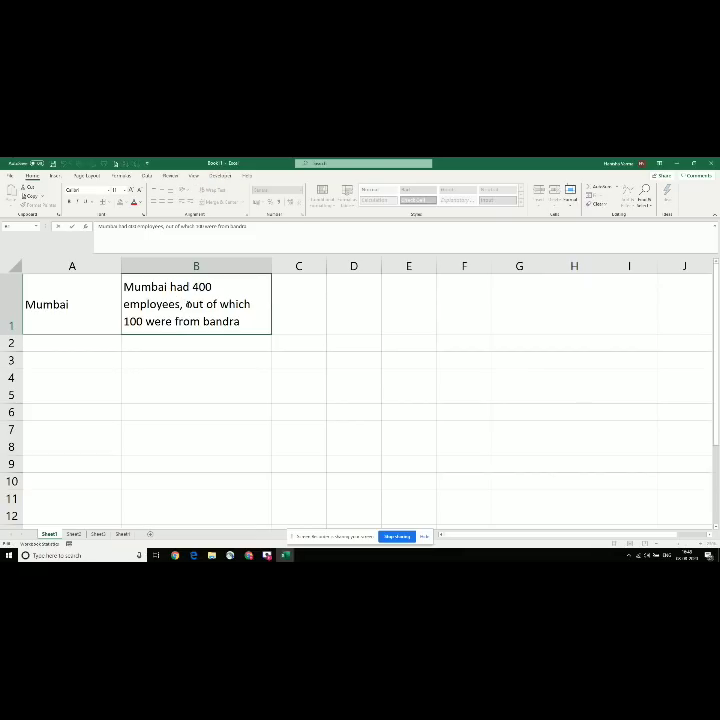
left_click_drag(185, 304, 247, 345)
key("ctrl+c")
key("BackSpace")
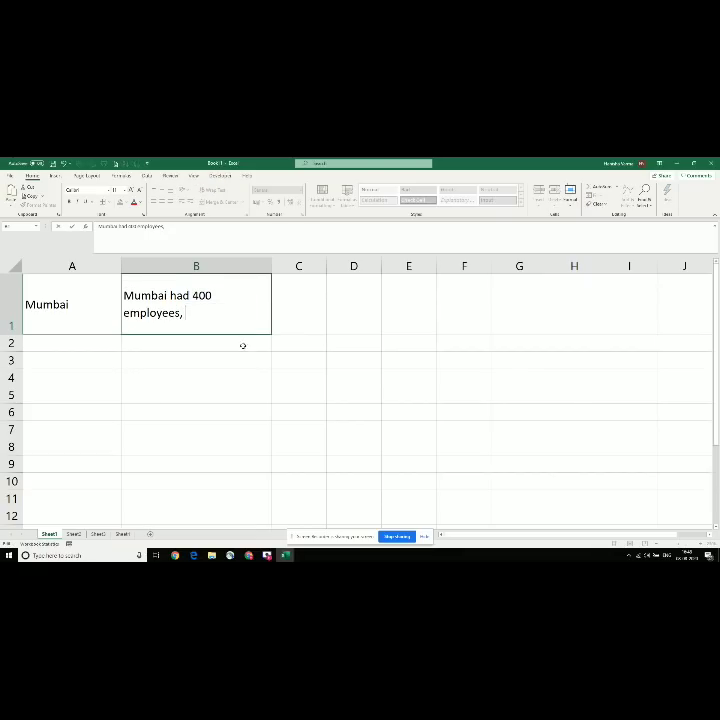
key("BackSpace")
key("BackSpace")
key("Return")
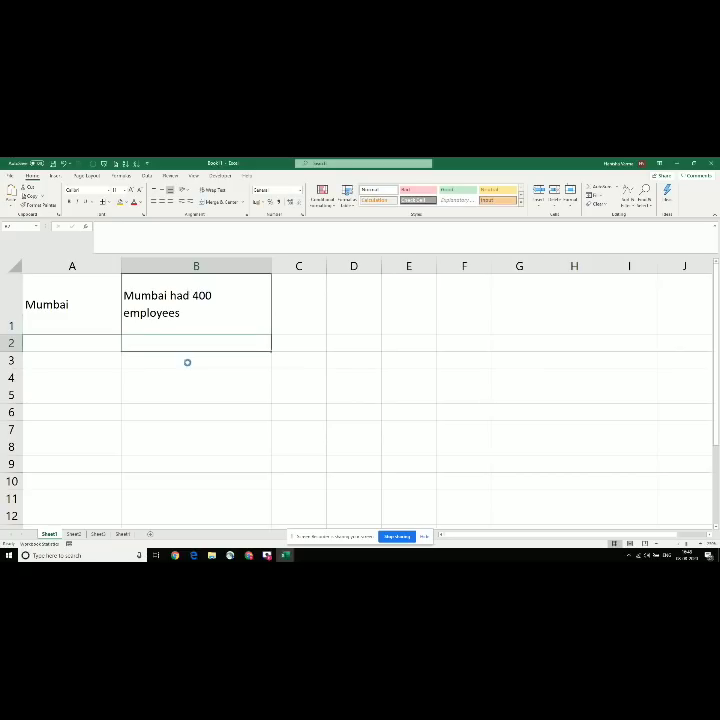
key("ctrl+v")
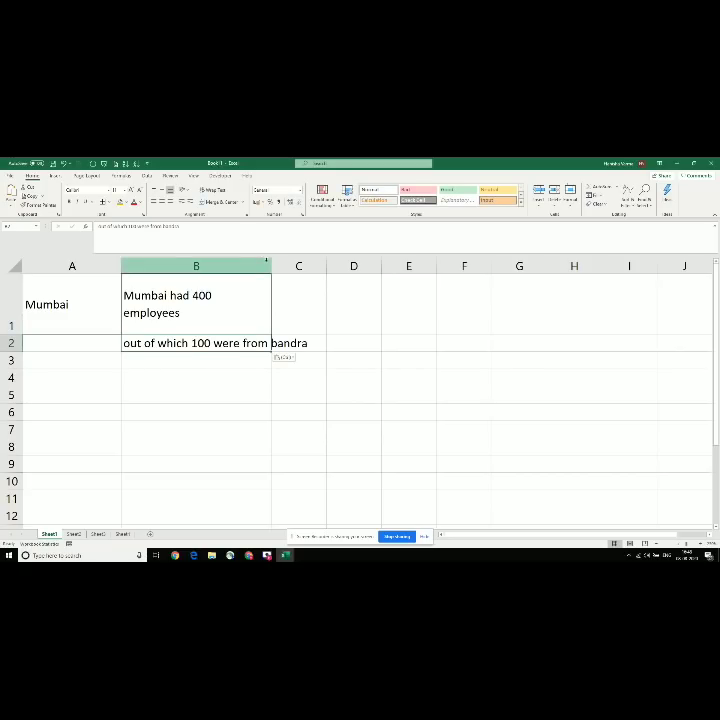
left_click(213, 296)
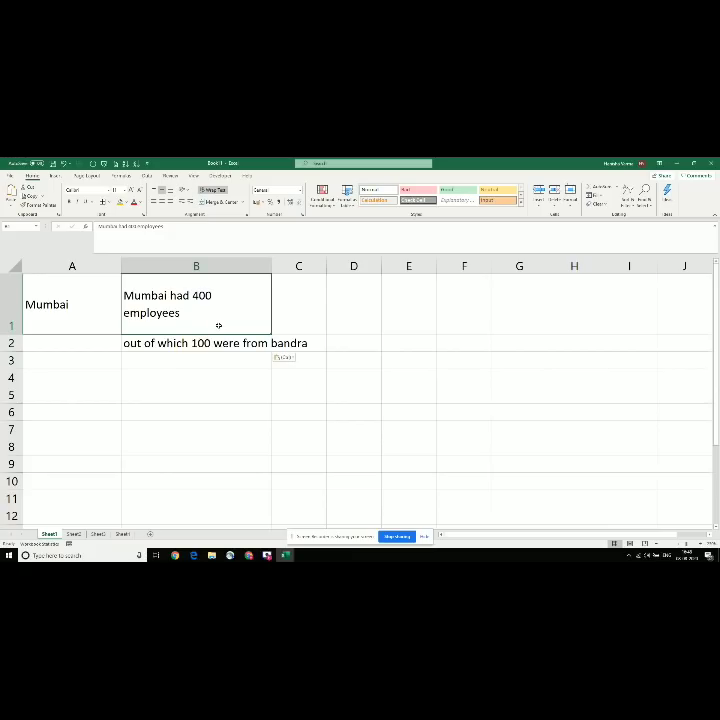
Step: AutoFit column B, then drag it wider
double_click(271, 264)
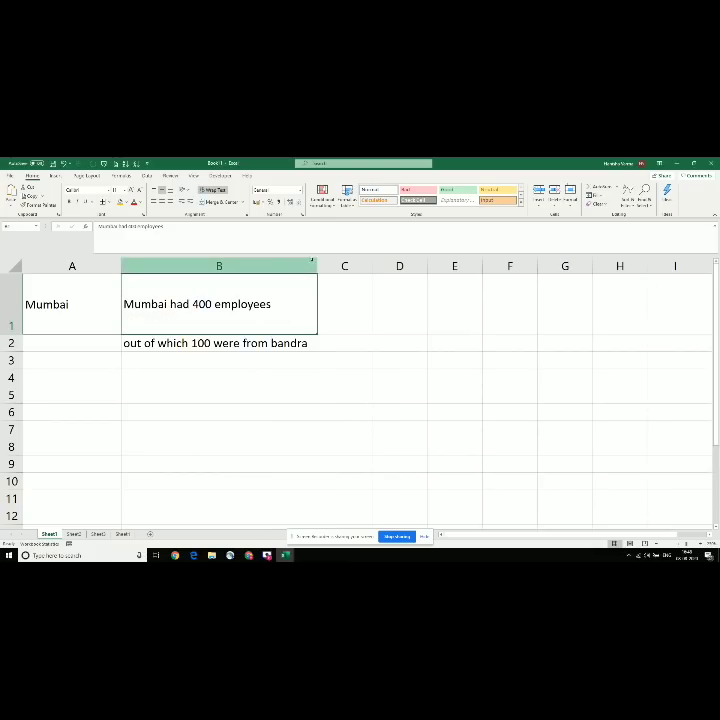
left_click_drag(316, 264, 371, 269)
left_click_drag(371, 270, 393, 265)
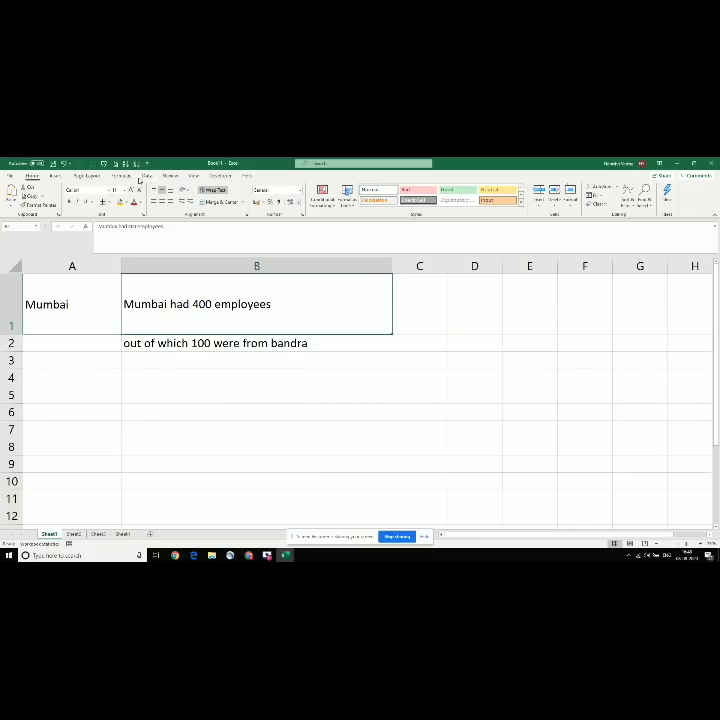
Step: Select B1:B2 and apply Fill > Justify
left_click(410, 190)
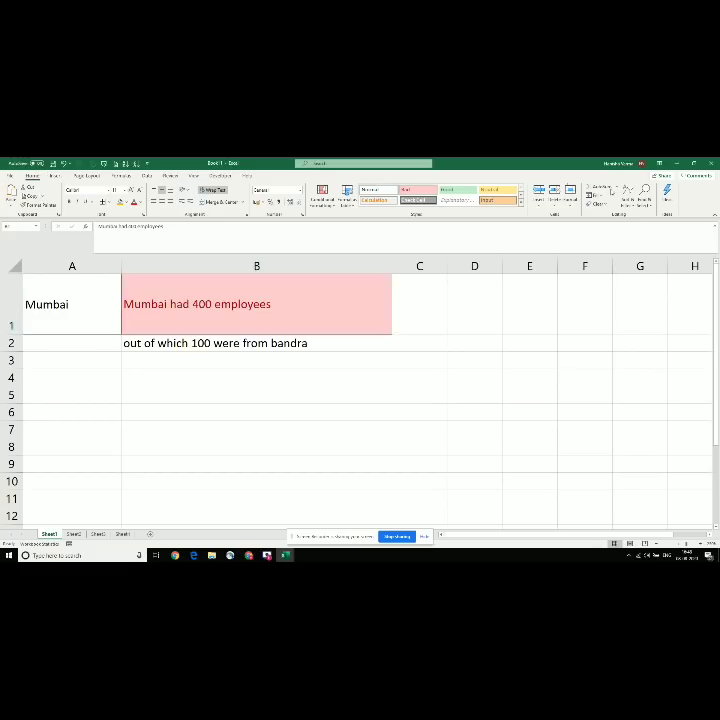
left_click(591, 194)
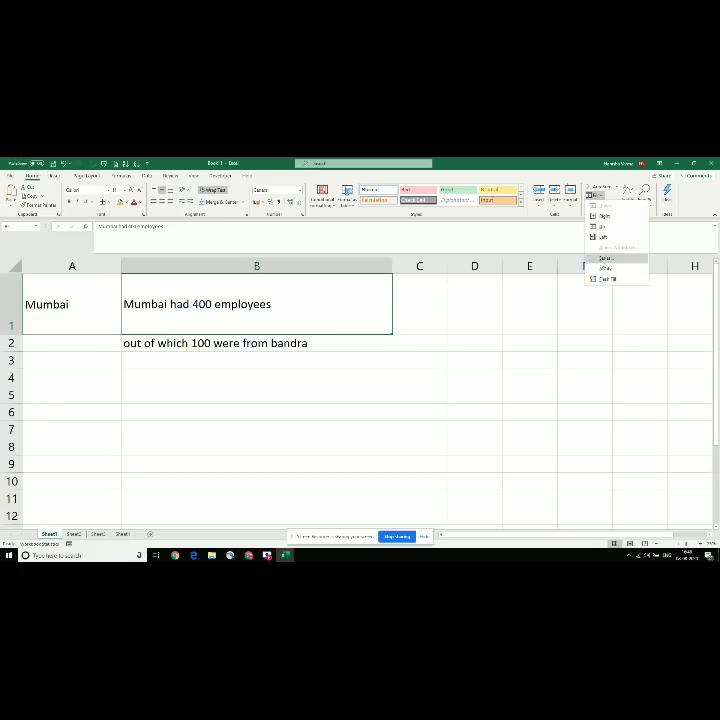
left_click(281, 307)
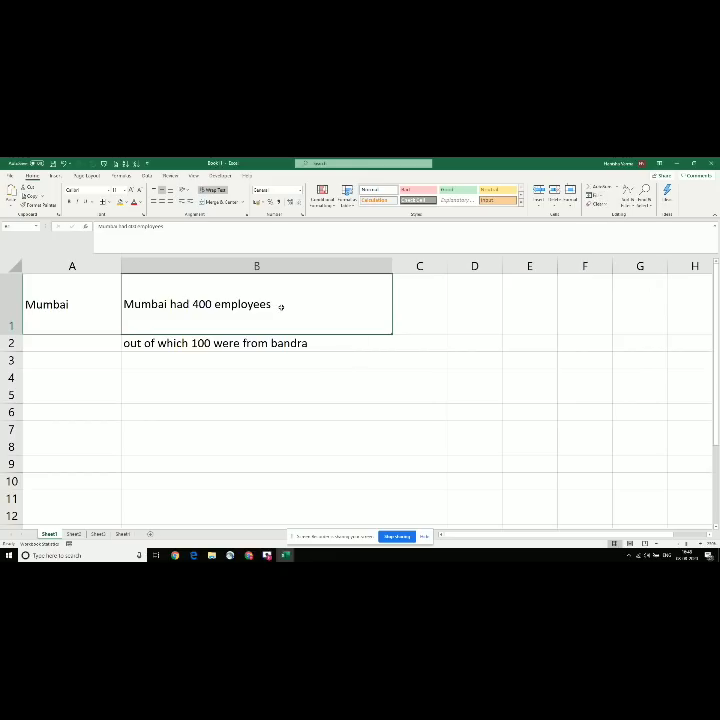
double_click(286, 334)
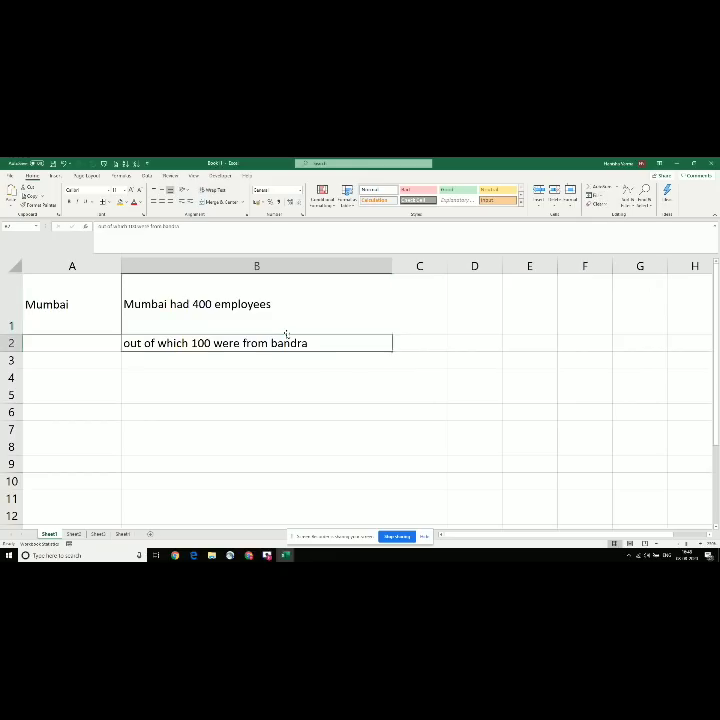
double_click(286, 334)
key("shift+Down")
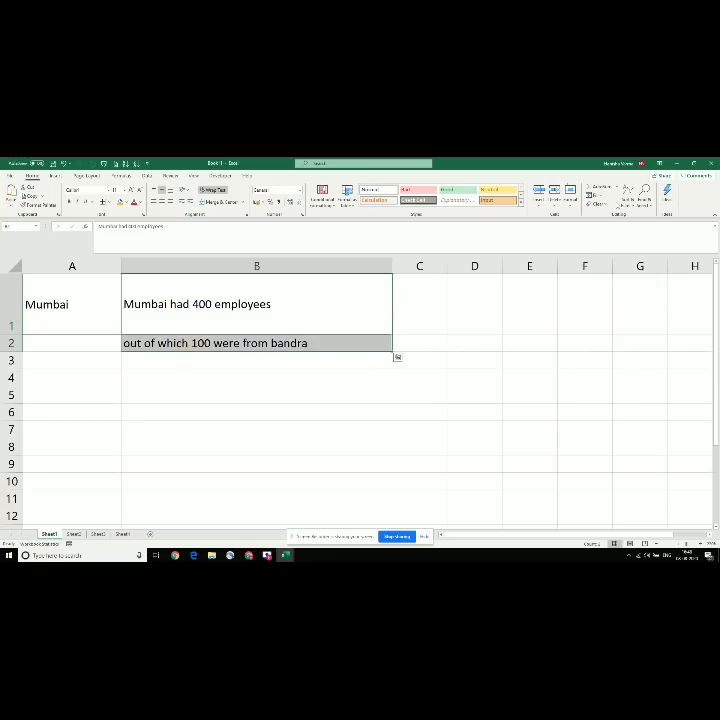
left_click(591, 195)
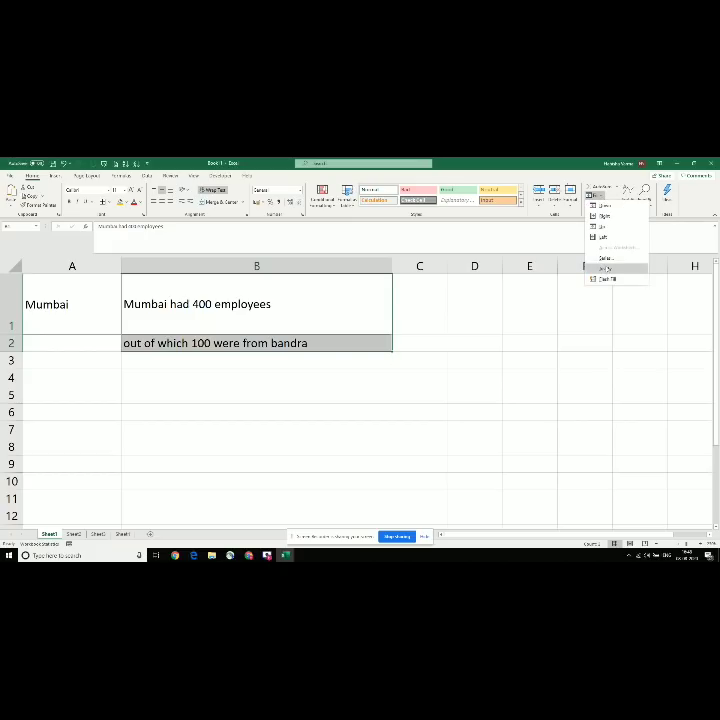
left_click(605, 268)
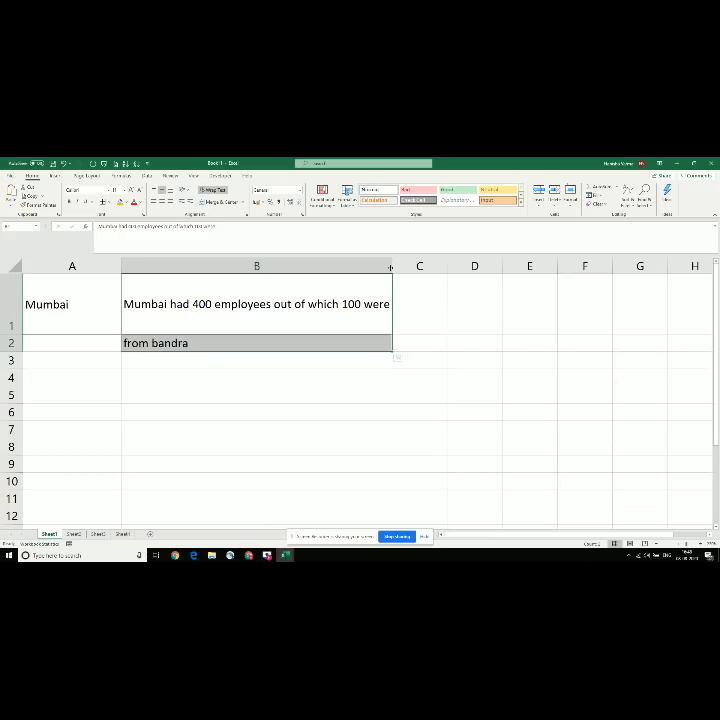
Step: Widen column B twice, re-justifying each time until the whole sentence sits in B1
left_click_drag(391, 266, 447, 273)
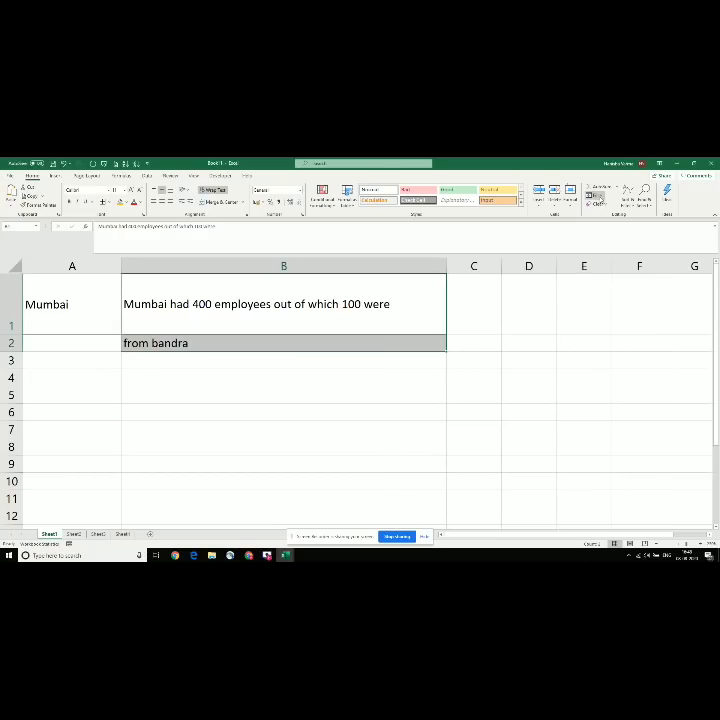
left_click(594, 195)
left_click(605, 268)
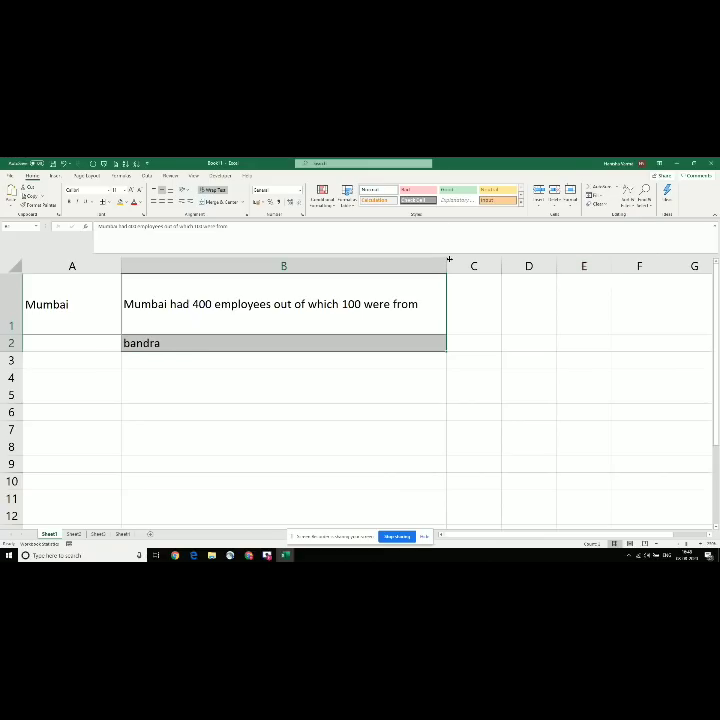
left_click_drag(449, 259, 511, 262)
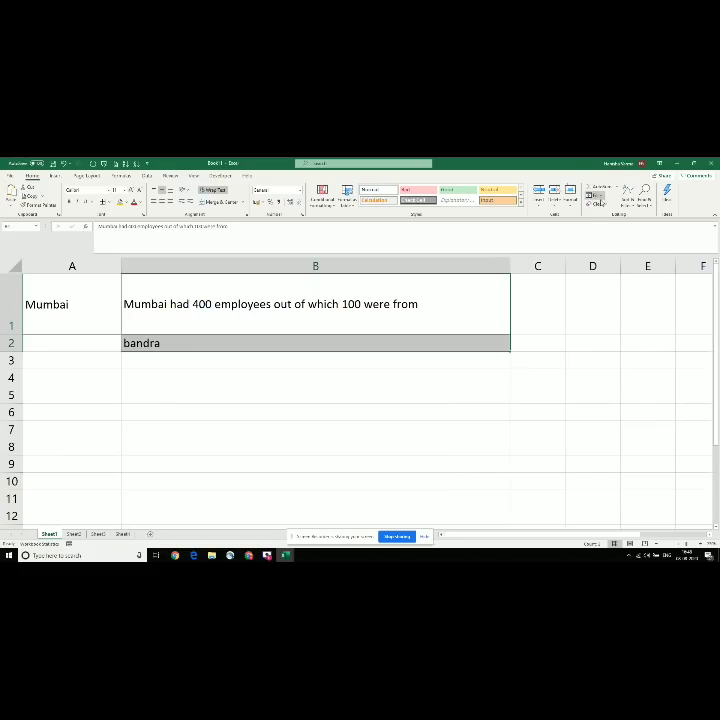
left_click(595, 196)
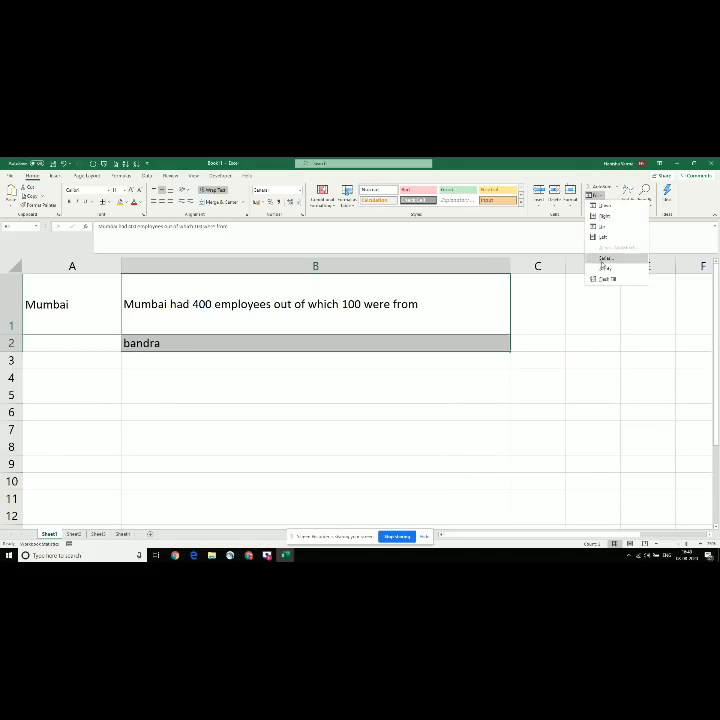
left_click(603, 260)
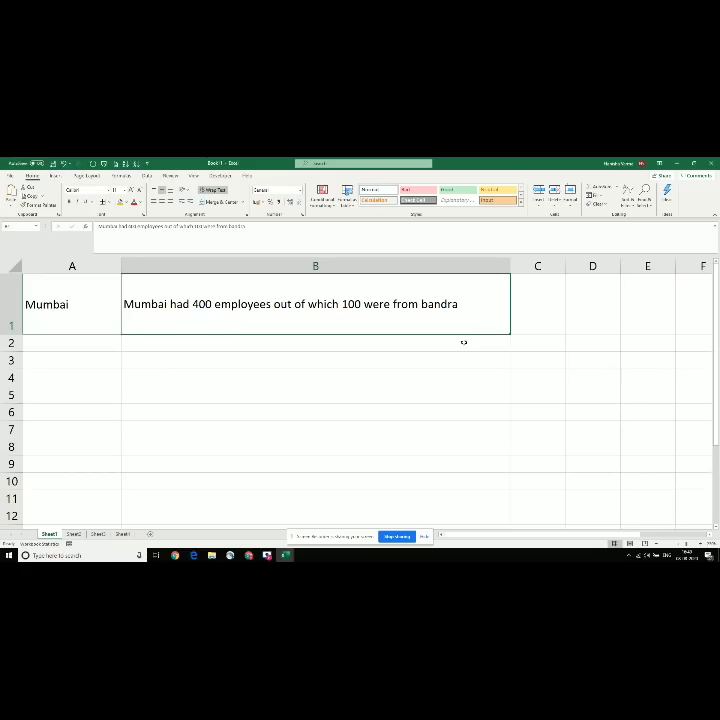
key("alt+Tab")
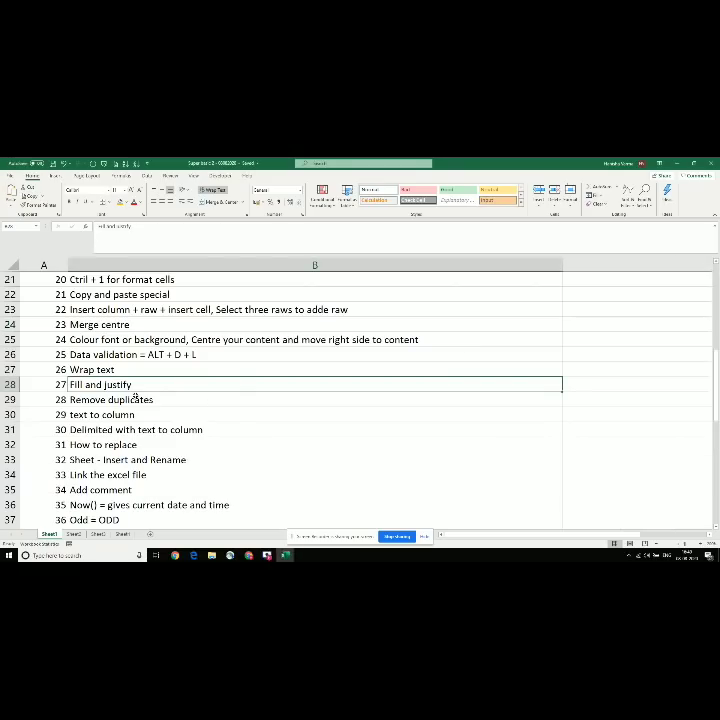
Step: Back in the Mumbai workbook, copy the employees sentence from B1 down into B2:B4
left_click(136, 399)
key("alt+Tab")
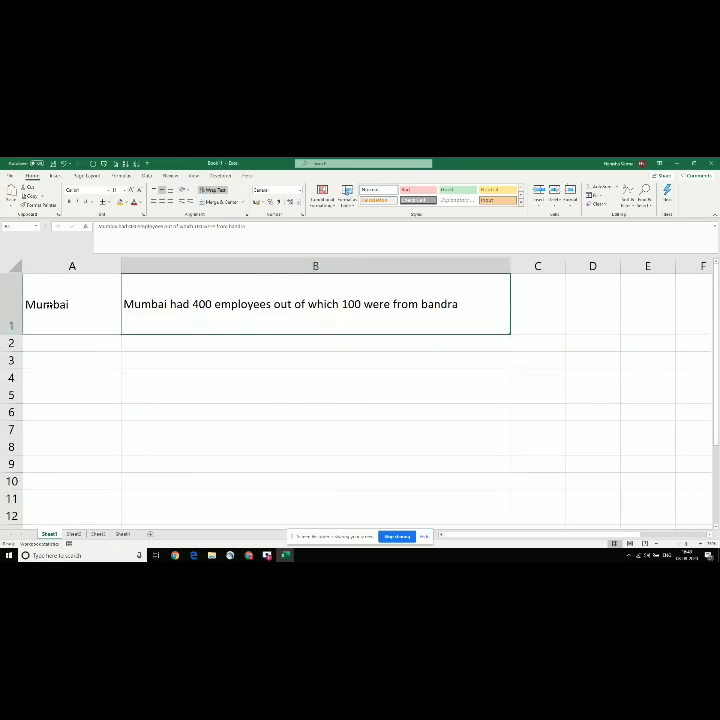
left_click(49, 304)
key("ctrl+a")
key("ctrl+a")
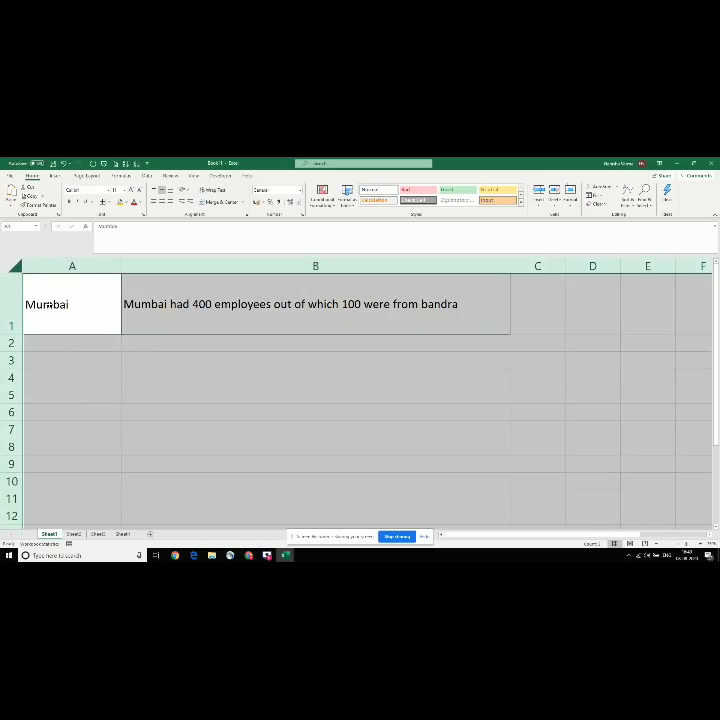
key("Down")
key("Up")
key("Right")
key("Left")
key("Down")
key("Right")
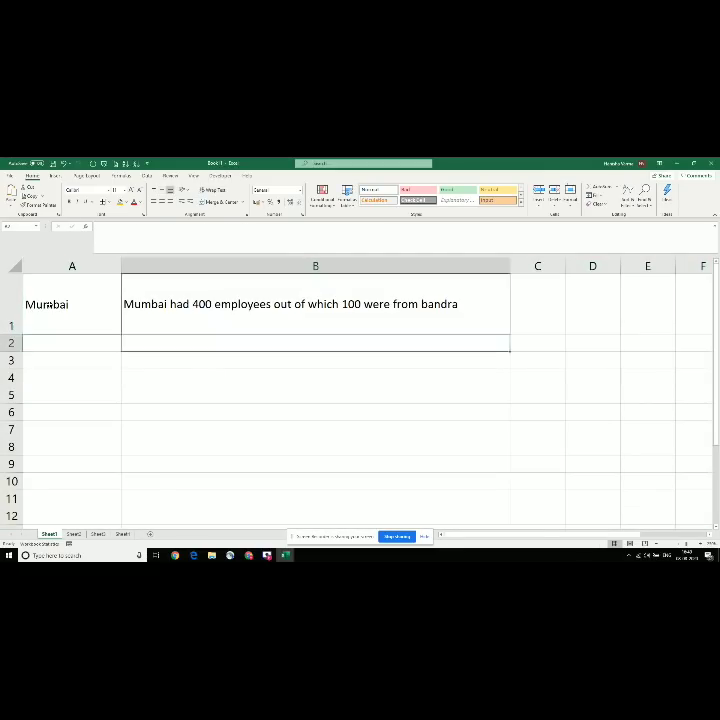
key("Up")
key("ctrl+c")
key("Down")
key("ctrl+v")
key("Down")
key("ctrl+v")
key("Down")
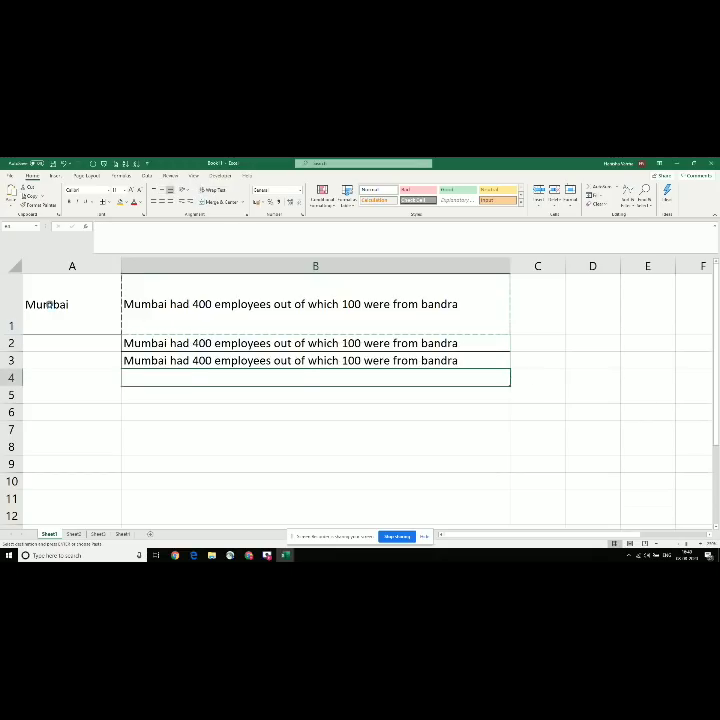
key("ctrl+v")
key("Down")
key("Escape")
Step: Enter Mumbai in A2 and delhi in A3 and A4
key("Up")
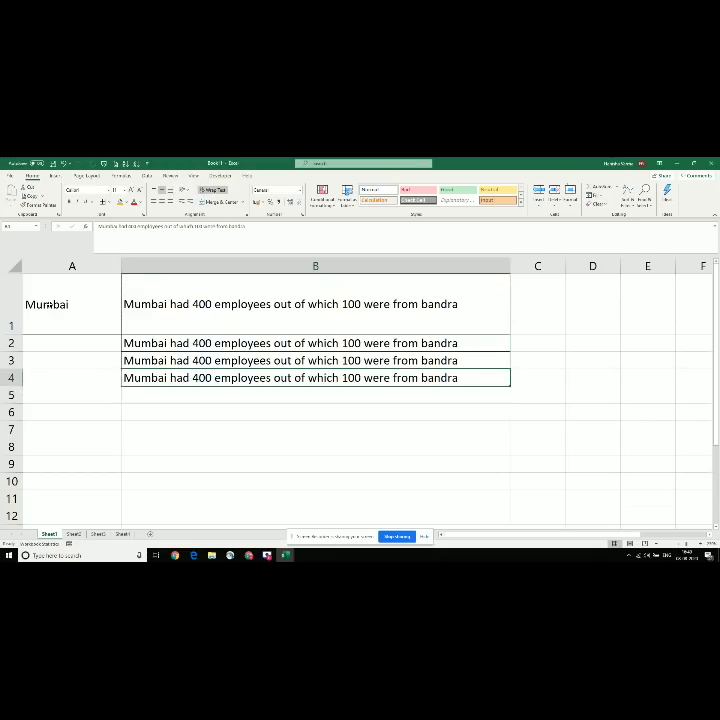
key("Up")
key("Up")
key("Left")
key("Up")
key("Down")
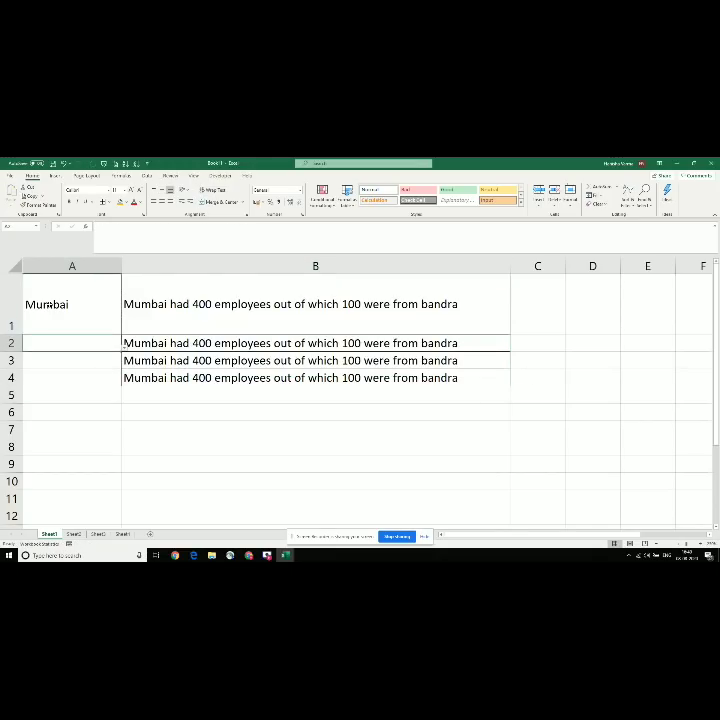
type("Mumbai")
key("Return")
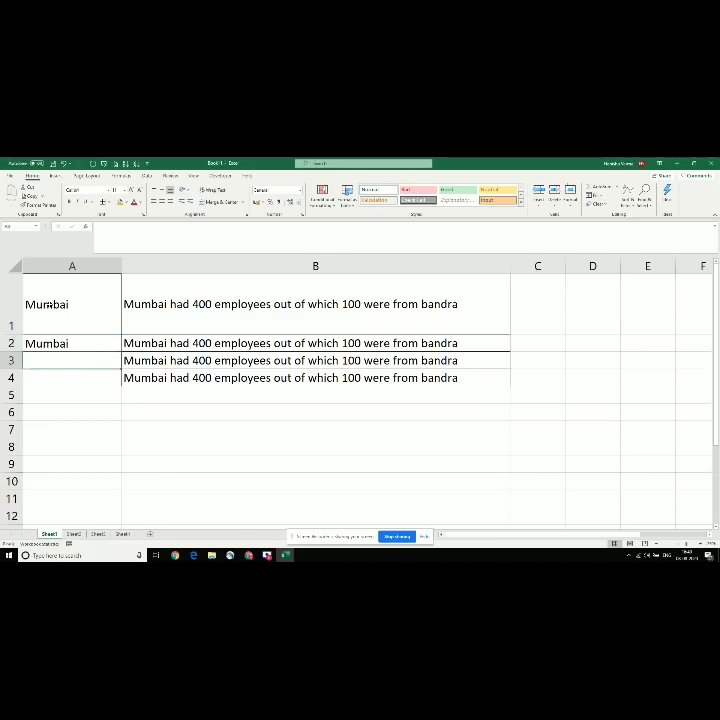
type("delhi")
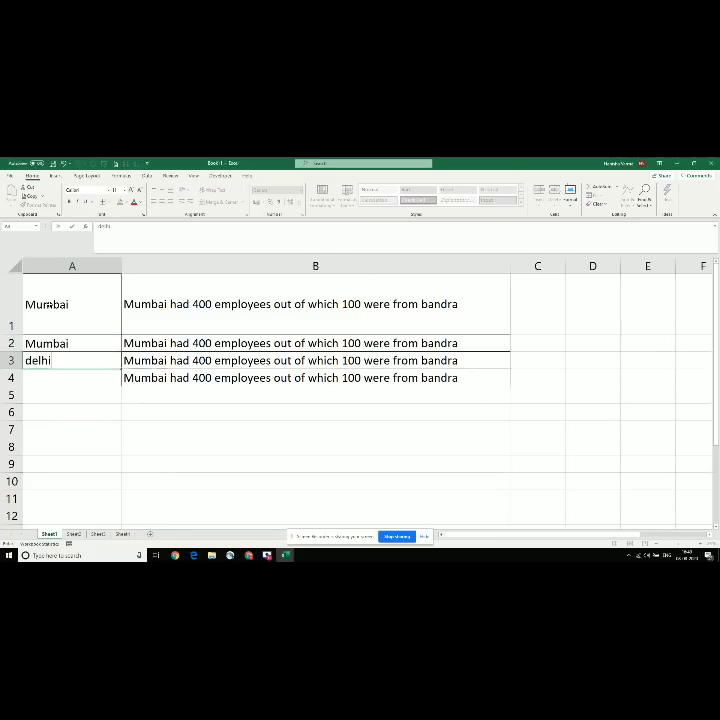
key("Return")
key("ctrl+d")
key("Up")
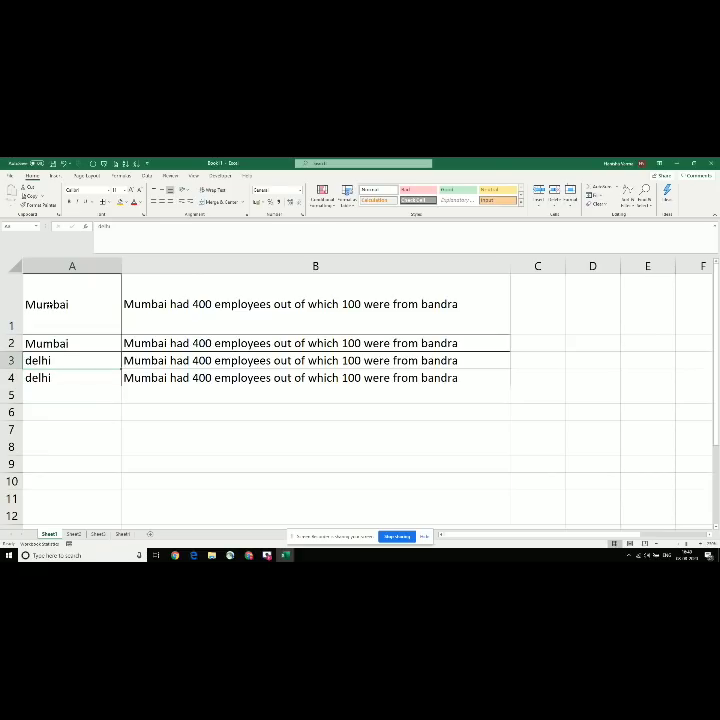
type("a")
key("Escape")
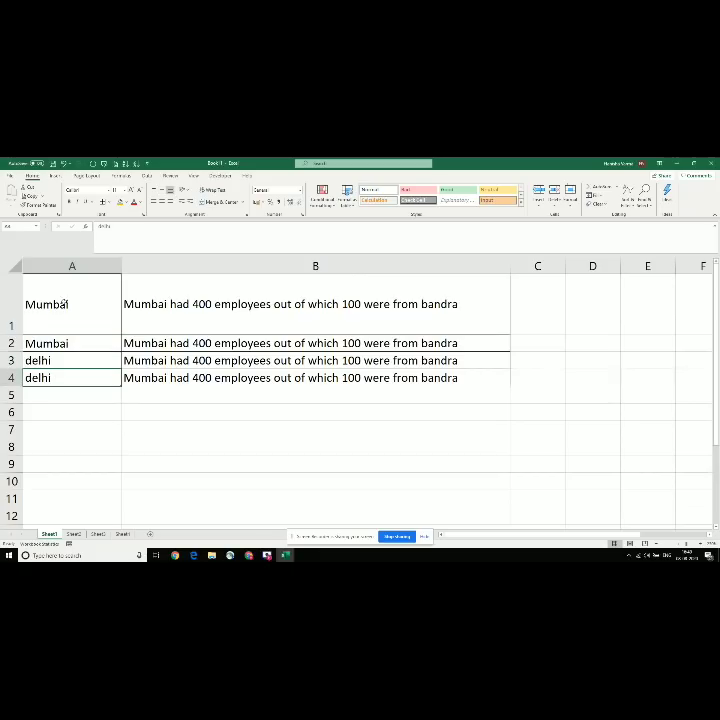
Step: Select and copy the four data rows A1:B4
left_click(58, 302)
left_click_drag(114, 315, 514, 390)
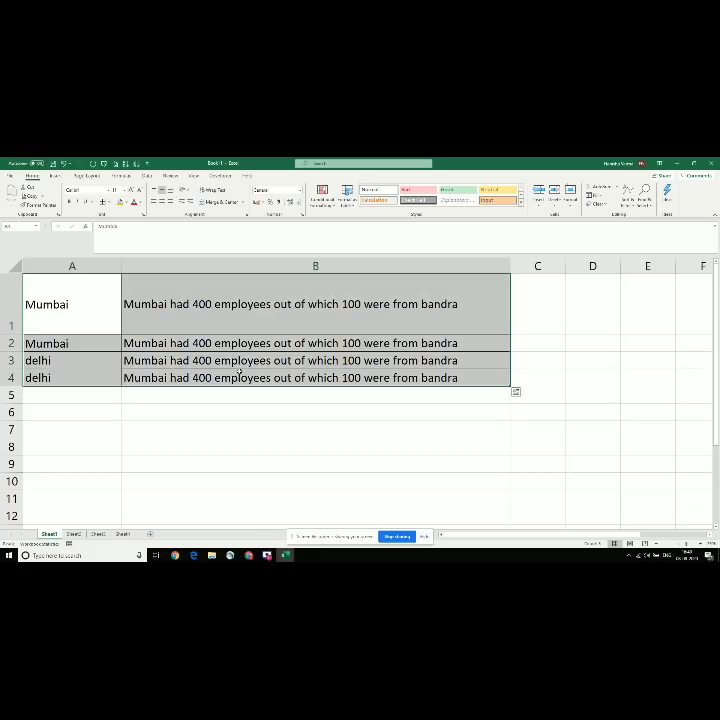
left_click(72, 363)
key("Up")
key("Up")
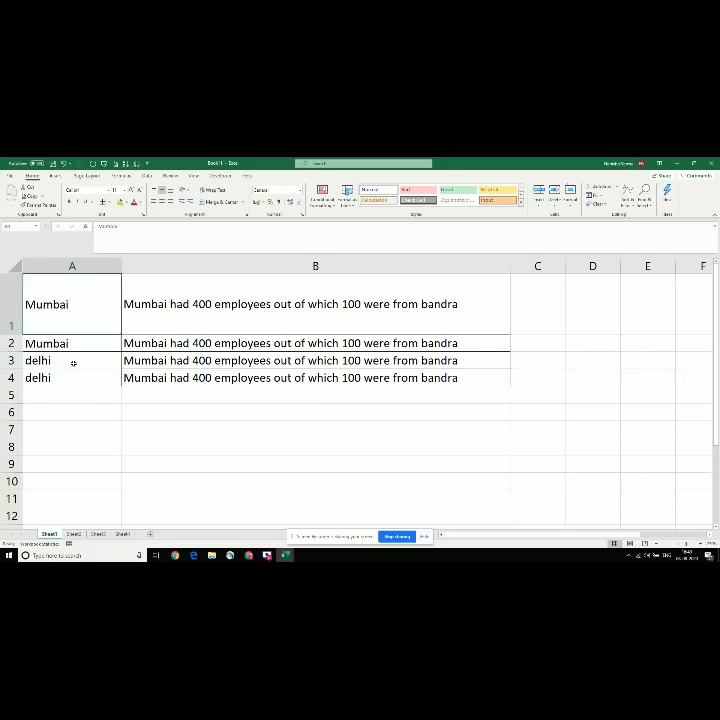
key("ctrl+a")
key("ctrl+c")
Step: Paste the block at A5 and A9, then select the full range A1:B12
key("Down")
key("Down")
key("Down")
key("Down")
key("Down")
key("Up")
key("ctrl+v")
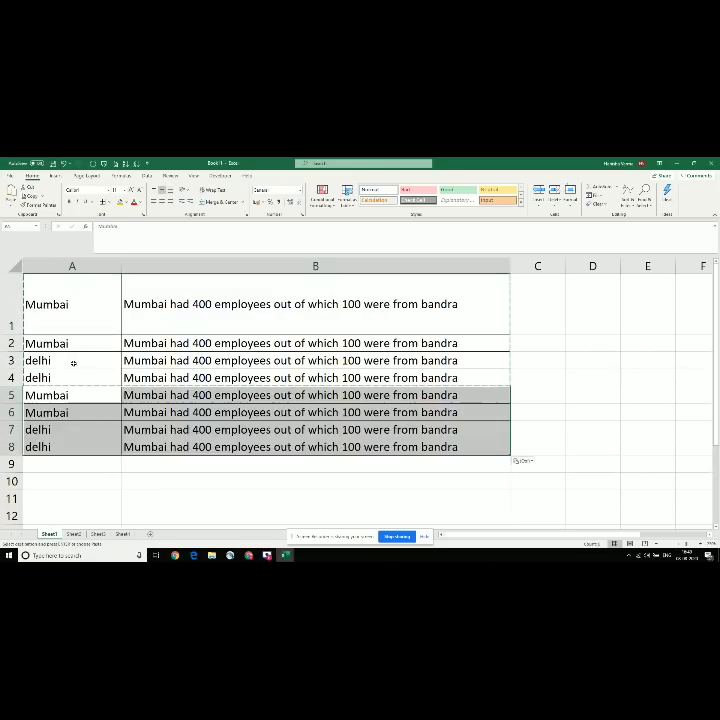
key("Down")
key("Down")
key("Down")
key("Down")
key("ctrl+v")
key("Down")
key("Down")
key("Down")
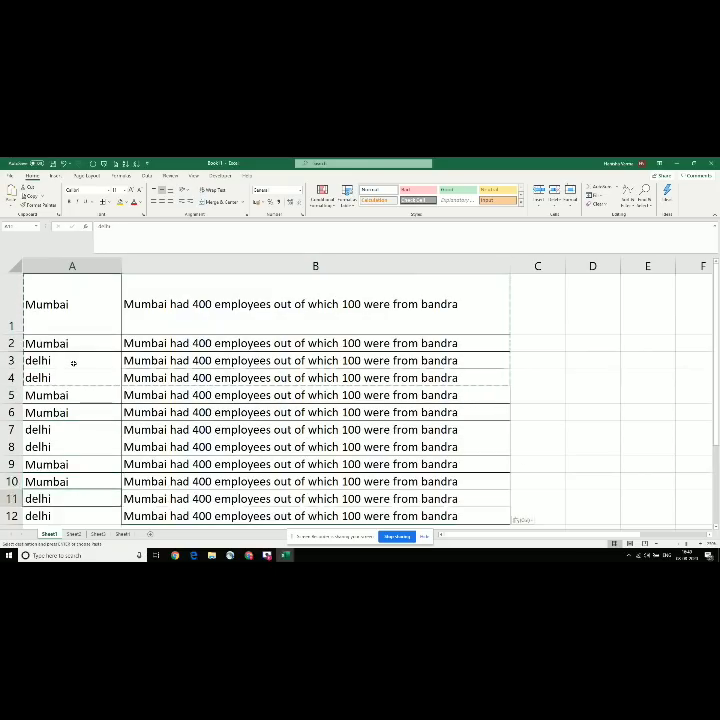
key("Escape")
key("ctrl+Home")
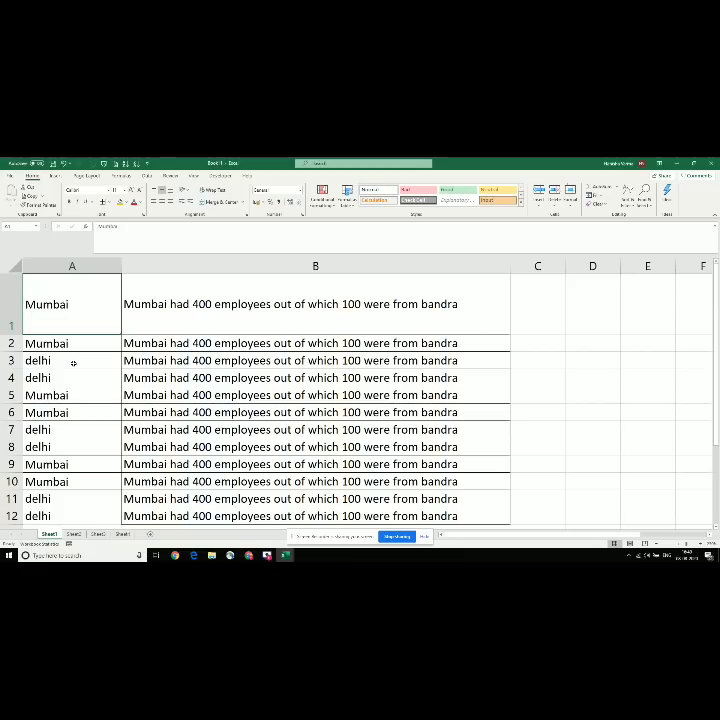
key("ctrl+a")
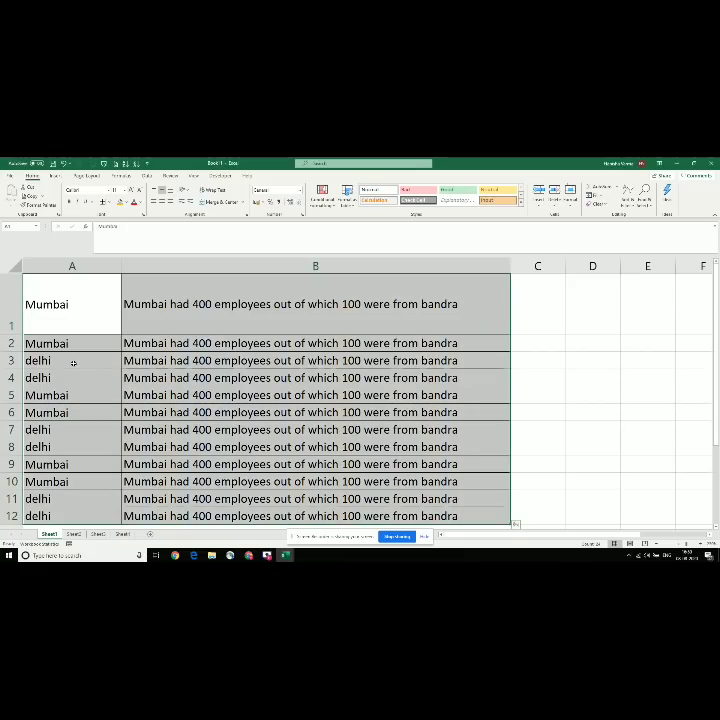
Step: Run Remove Duplicates on both columns of A1:B12, leaving one Mumbai row and one delhi row
left_click(147, 176)
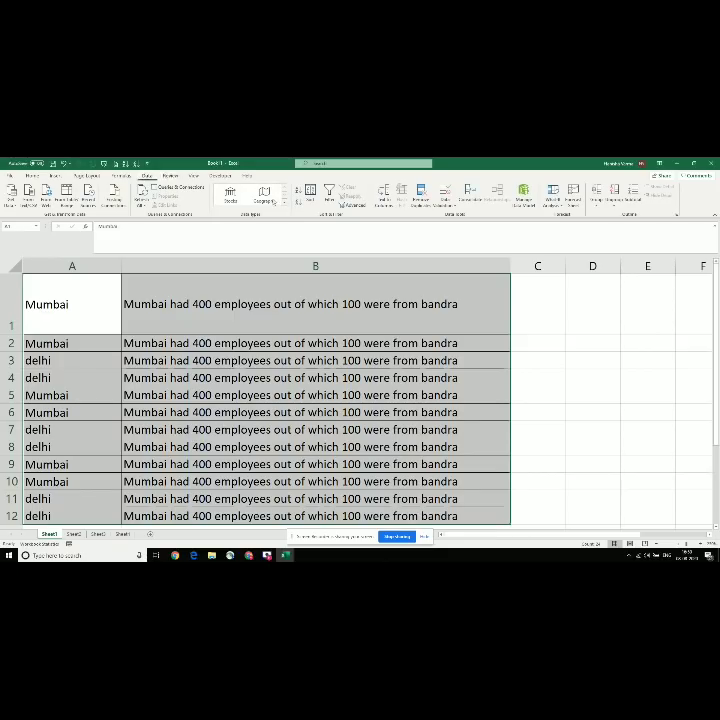
left_click(422, 199)
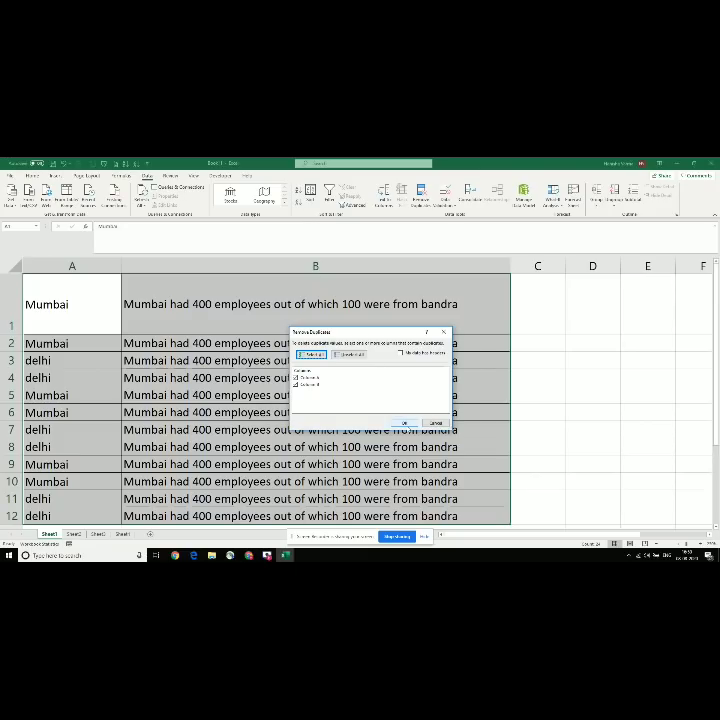
left_click(404, 423)
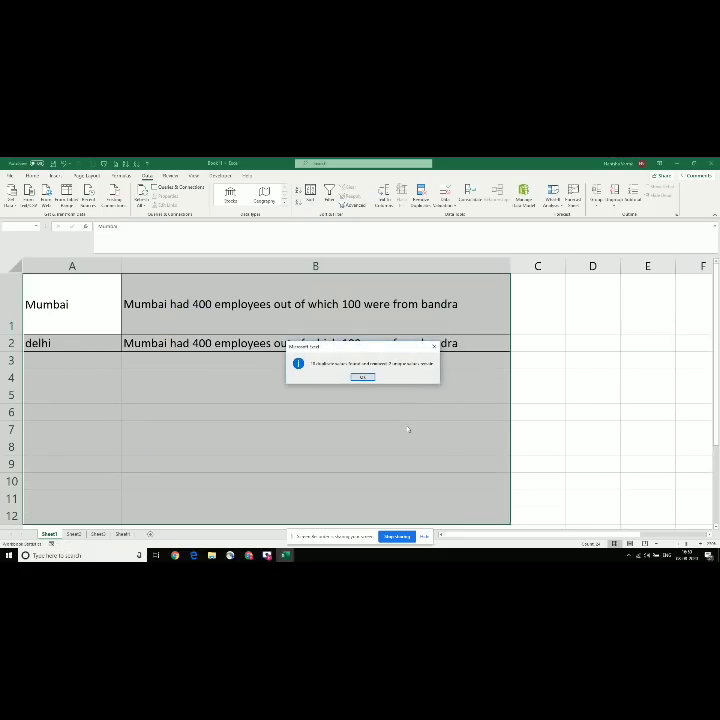
left_click(364, 377)
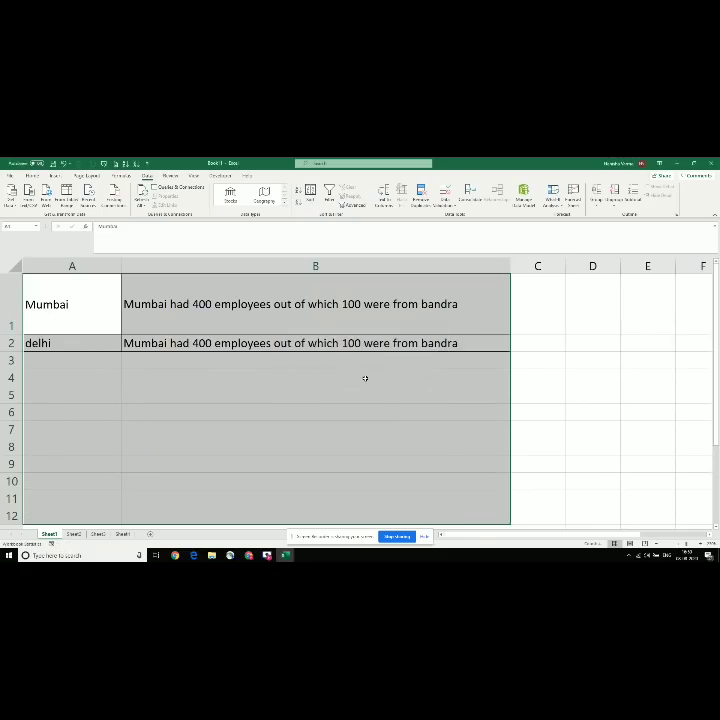
left_click(246, 313)
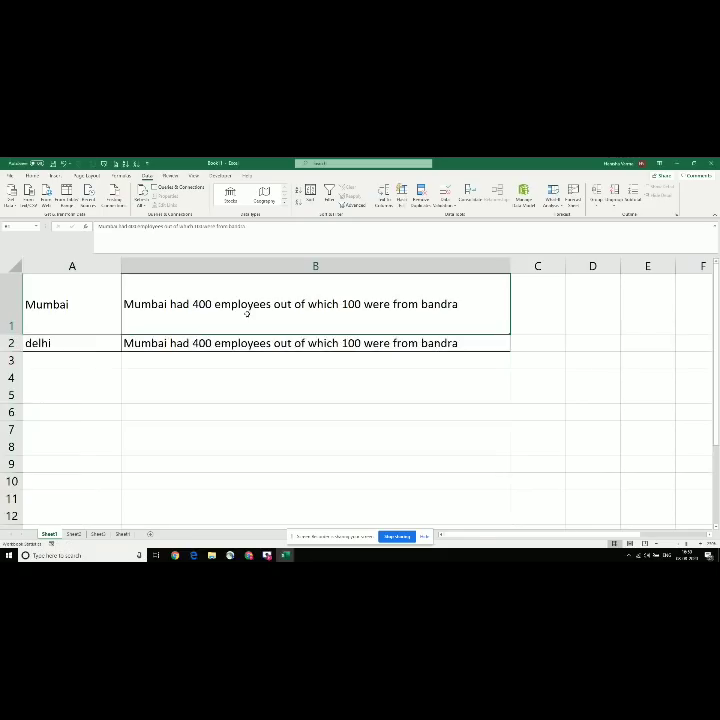
Step: Undo to restore Mumbai in A2, then rerun Remove Duplicates on A1:B2
left_click(72, 306)
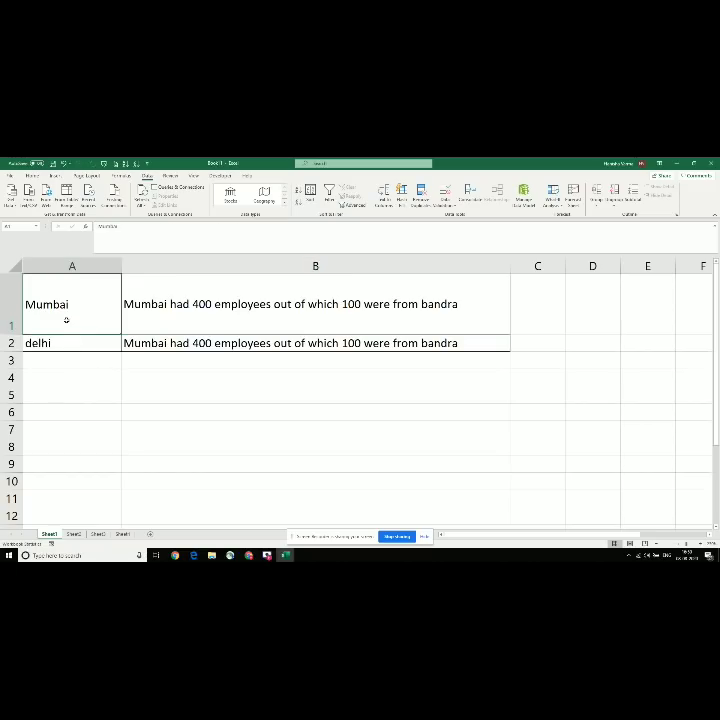
left_click(59, 342)
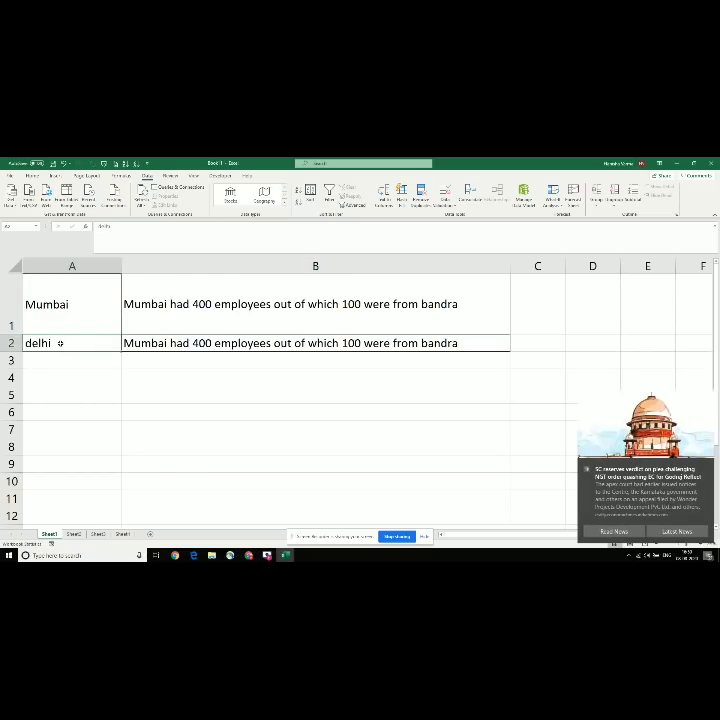
key("ctrl+z")
key("ctrl+a")
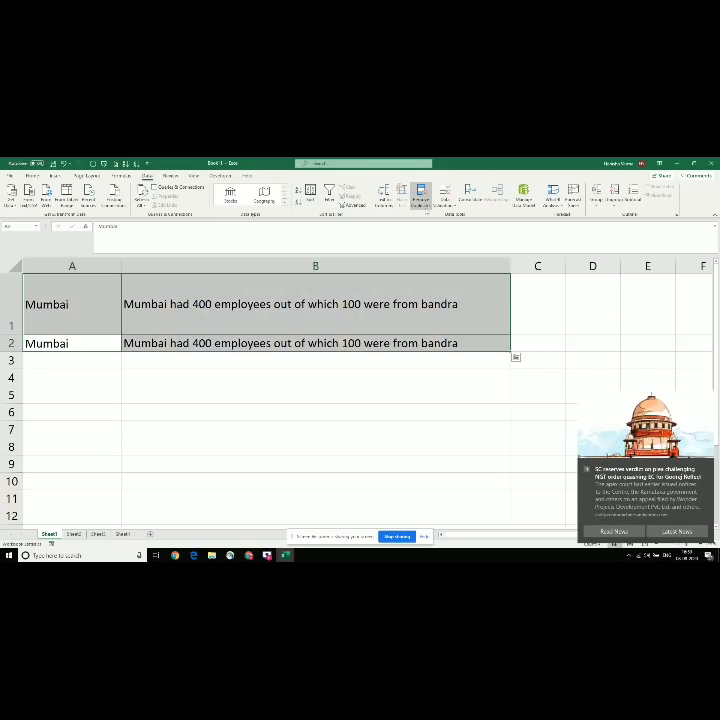
left_click(421, 195)
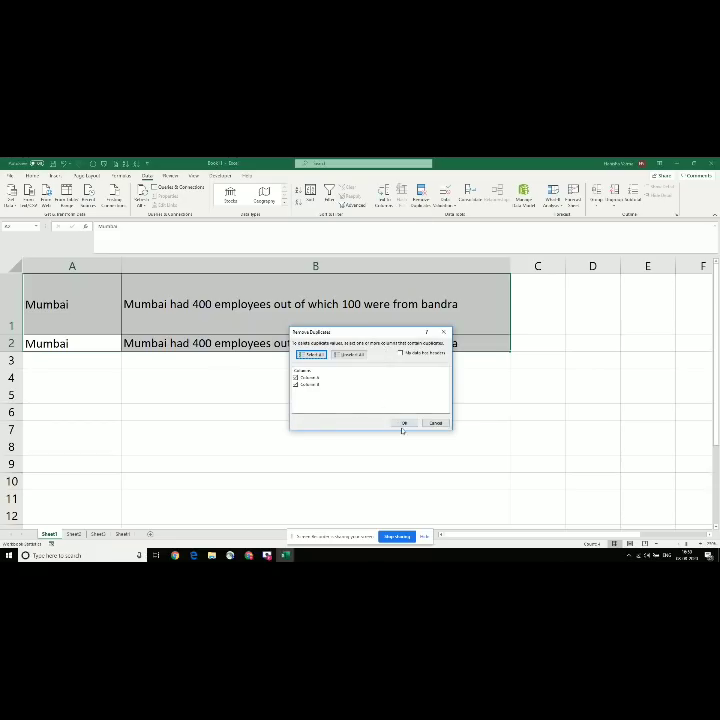
left_click(402, 424)
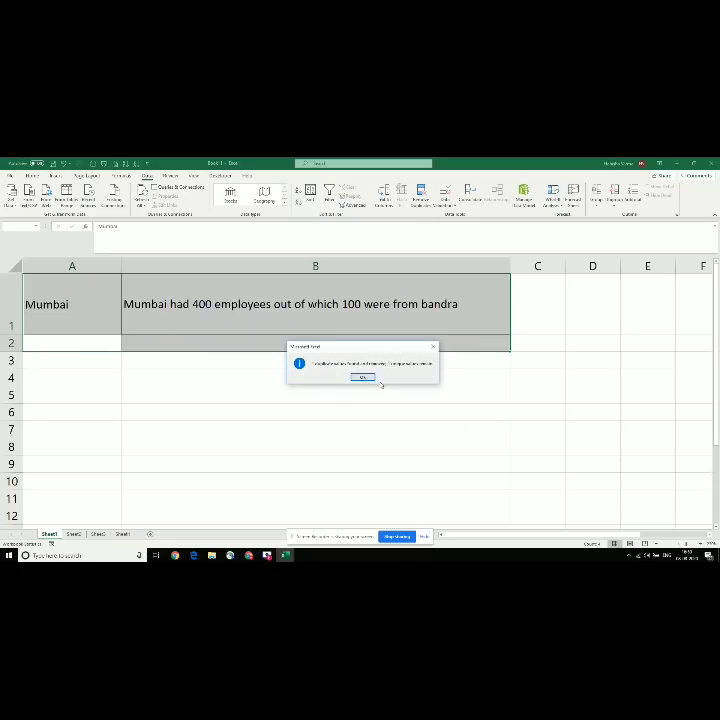
left_click(358, 377)
Step: Undo the removal to restore the delhi row and dismiss another Remove Duplicates warning
left_click(88, 337)
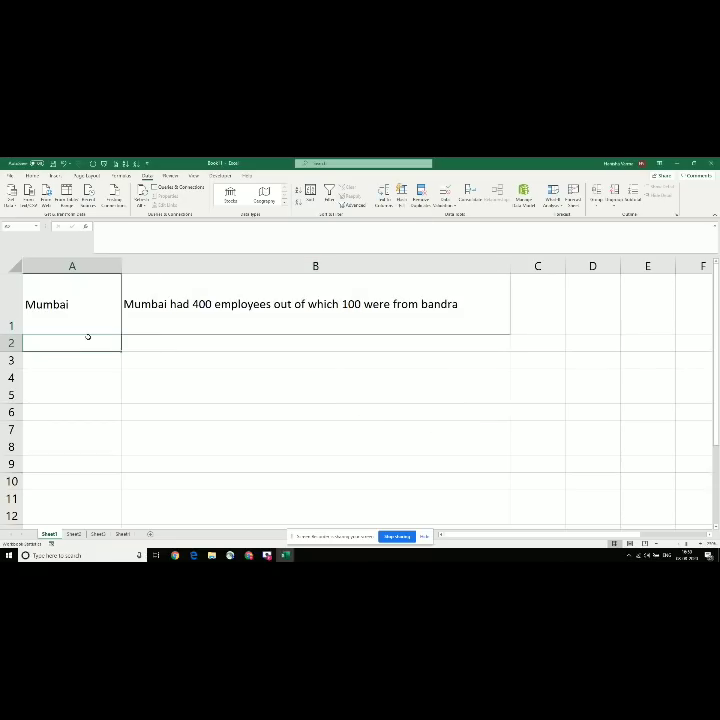
left_click(85, 311)
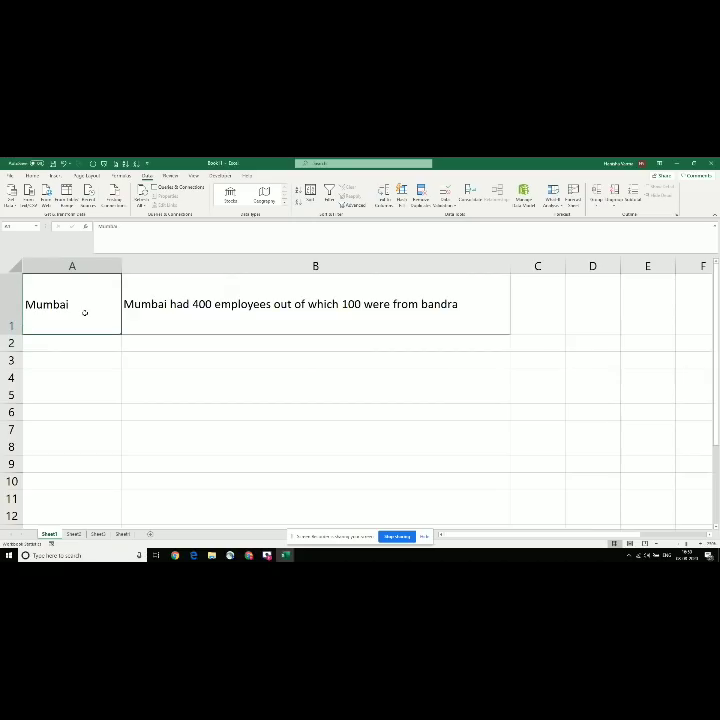
left_click(169, 315, "shift")
key("ctrl+z")
key("ctrl+z")
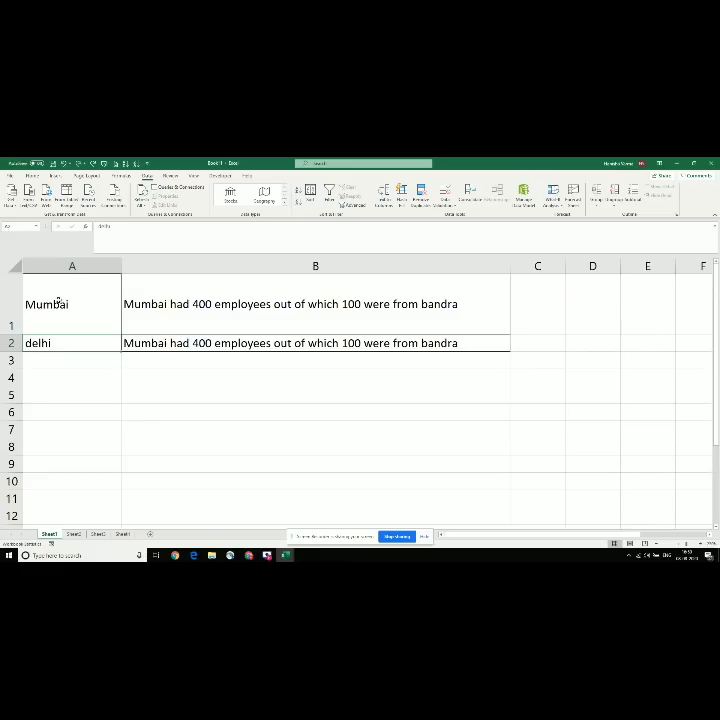
key("ctrl+a")
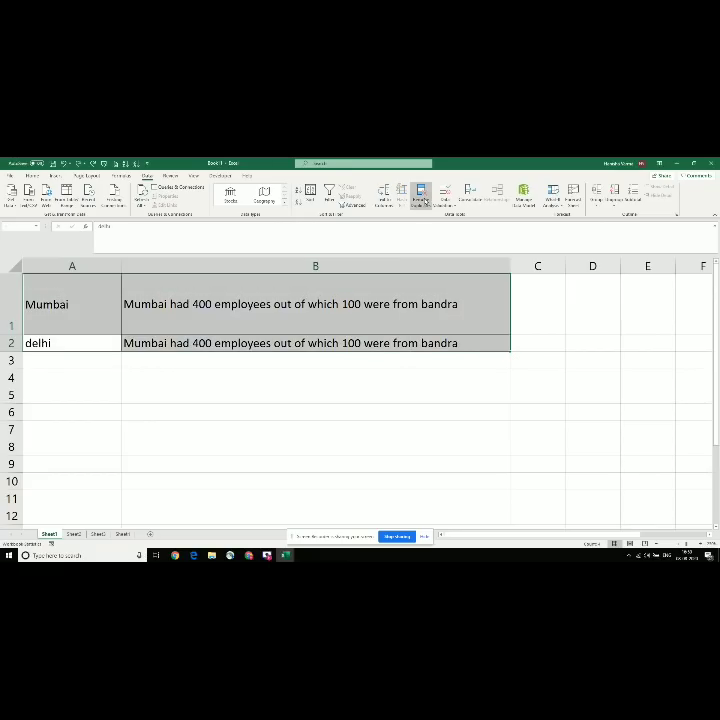
left_click(420, 195)
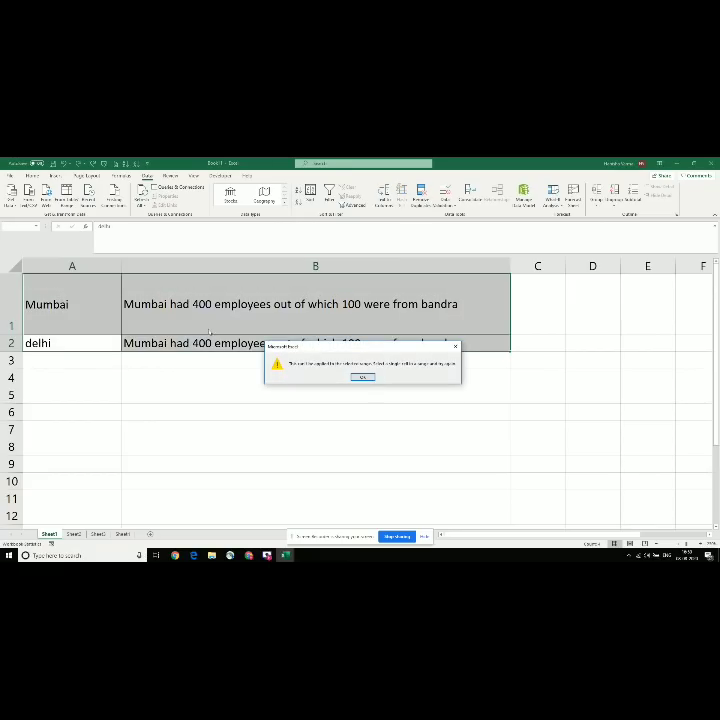
left_click(363, 376)
Step: Copy the Mumbai row A1:B1 and paste it into row 4
left_click(81, 280)
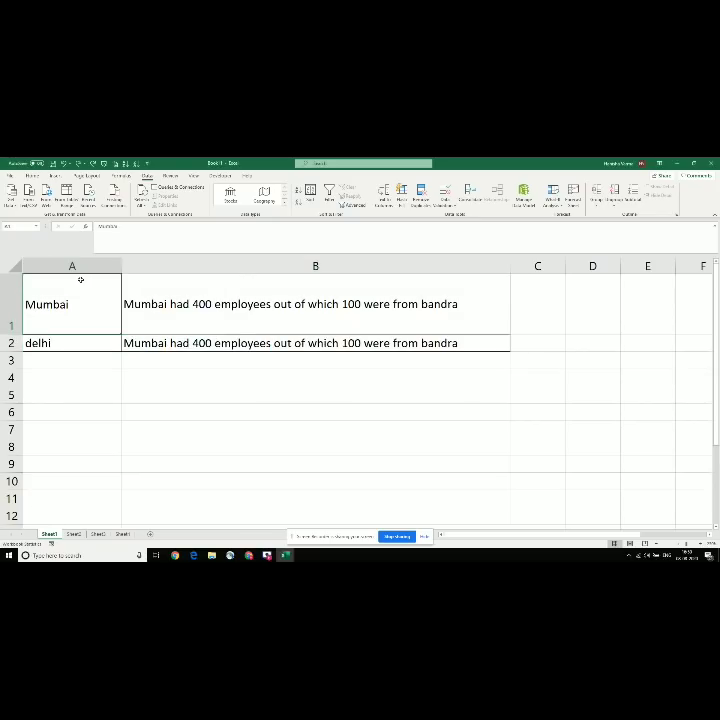
key("shift+Right")
key("ctrl+c")
key("Down")
key("Down")
key("Down")
key("ctrl+v")
key("shift+Left")
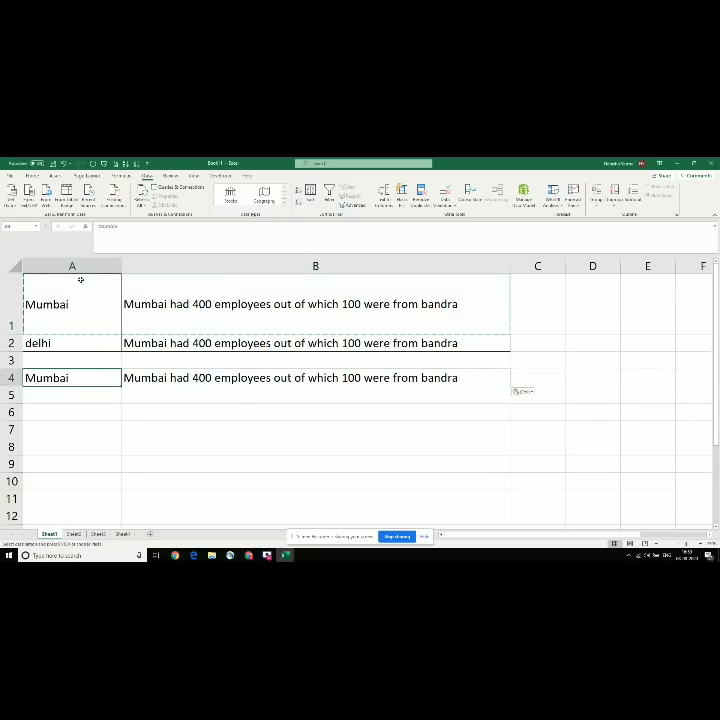
Step: Paste more copies of the Mumbai row and select A1:B5
key("Up")
key("ctrl+v")
key("Down")
key("Down")
key("ctrl+v")
key("shift+Up")
key("shift+Up")
key("shift+Up")
key("shift+Up")
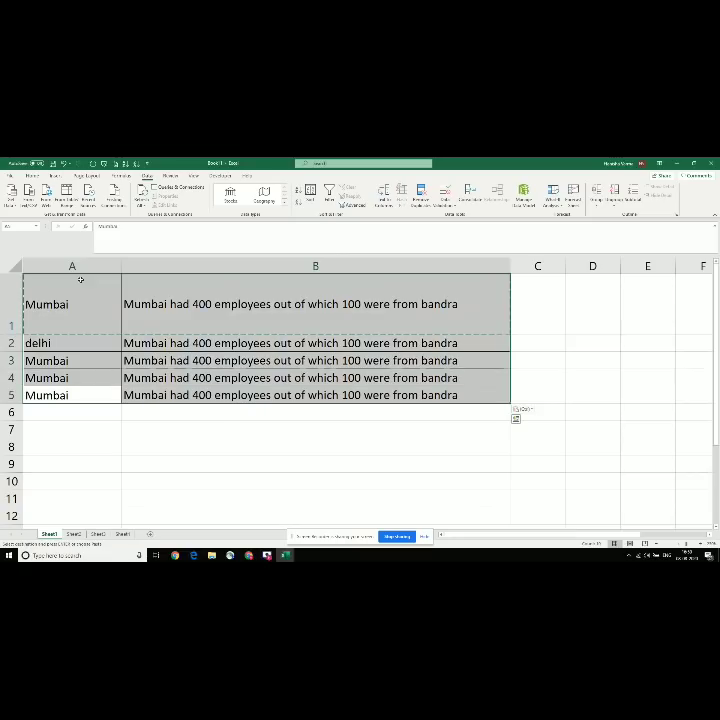
Step: Run Remove Duplicates on the whole sheet with Column A, and dismiss the result message
left_click(420, 192)
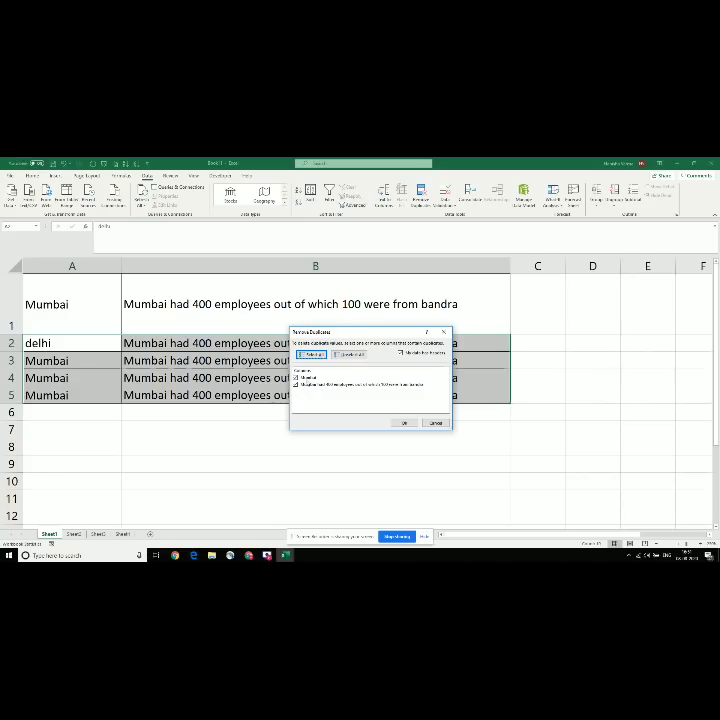
key("Escape")
key("ctrl+a")
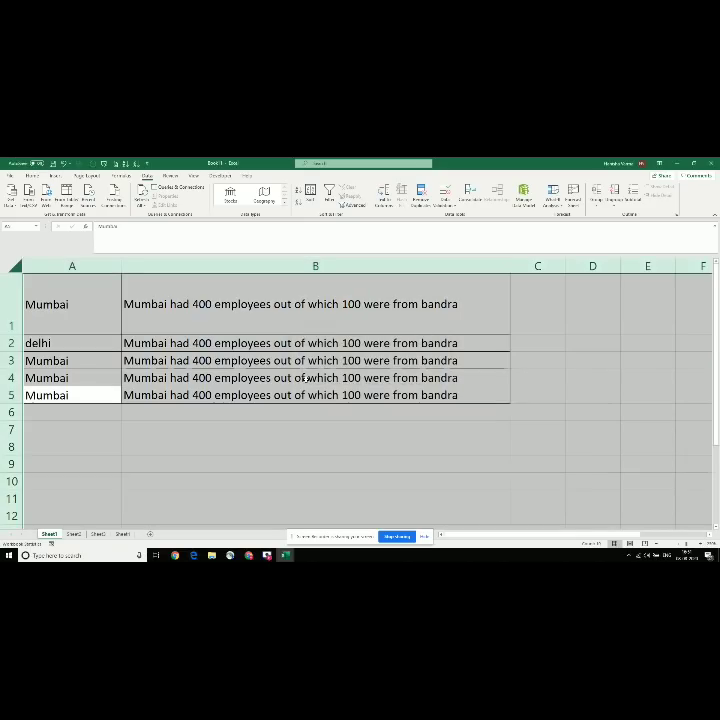
left_click(421, 194)
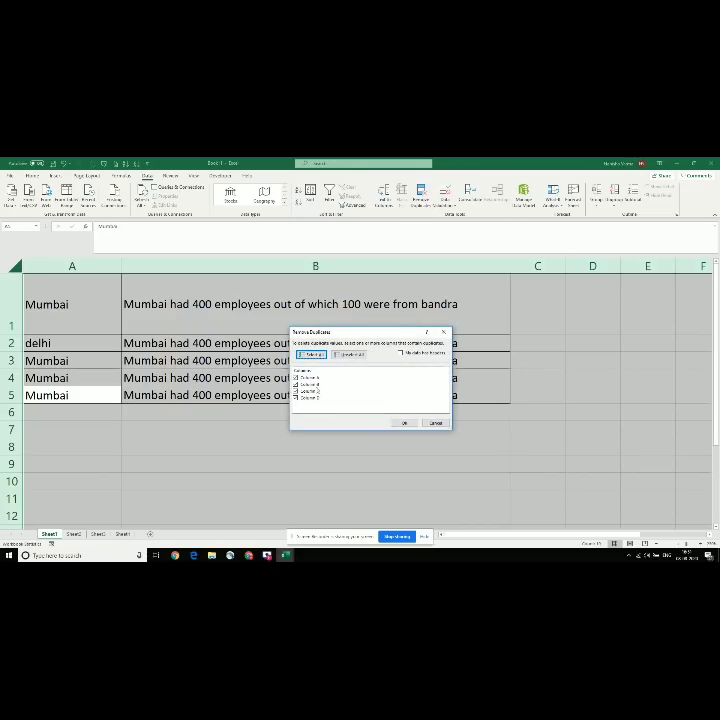
left_click(302, 378)
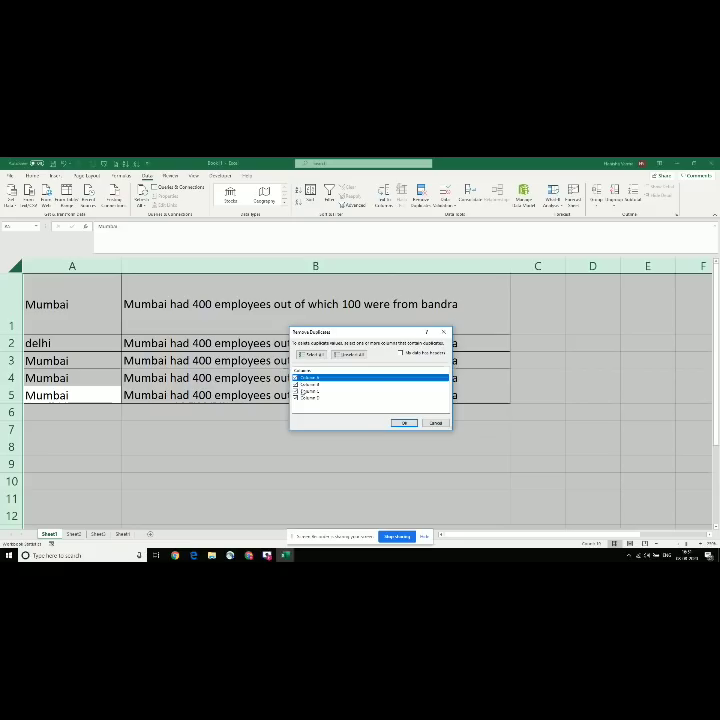
left_click(402, 424)
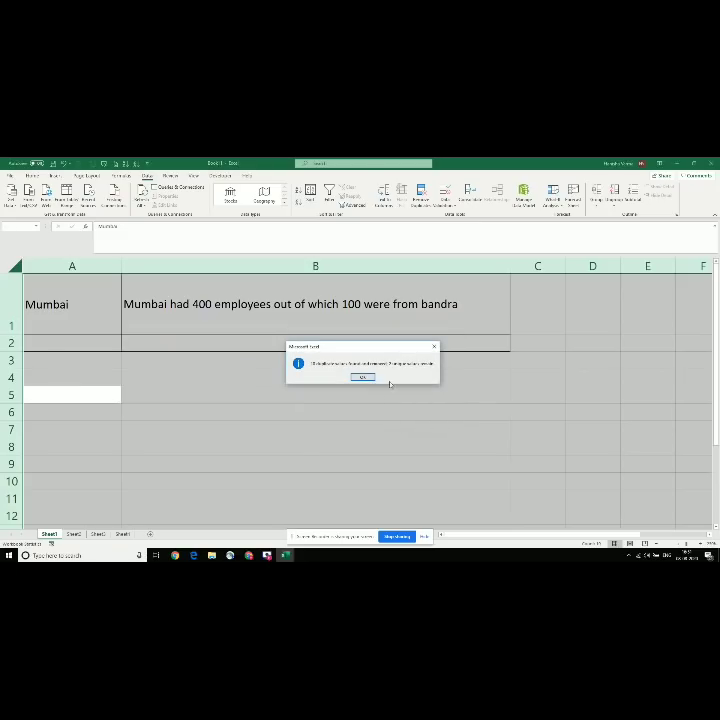
left_click(363, 377)
Step: Check the remaining Mumbai row in A1 and B1 and the empty cells below
left_click(185, 308)
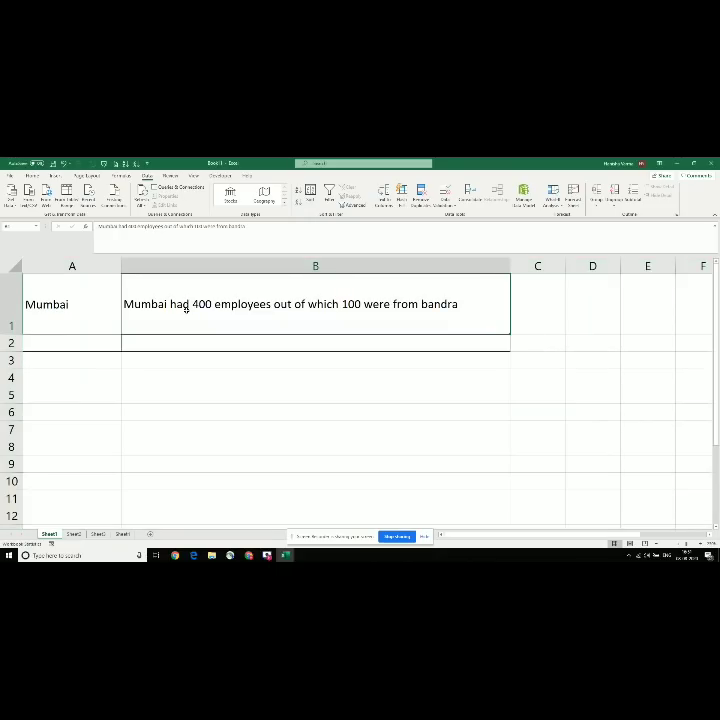
left_click(83, 288)
left_click(125, 302)
left_click(92, 355)
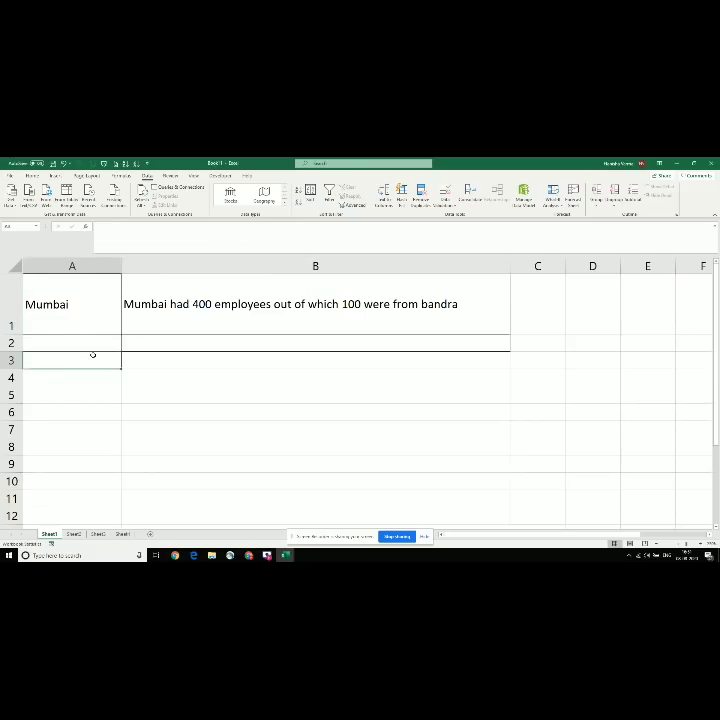
Step: Review the tips list in the other workbook, moving from Remove duplicates to the text to column tip
key("alt+Tab")
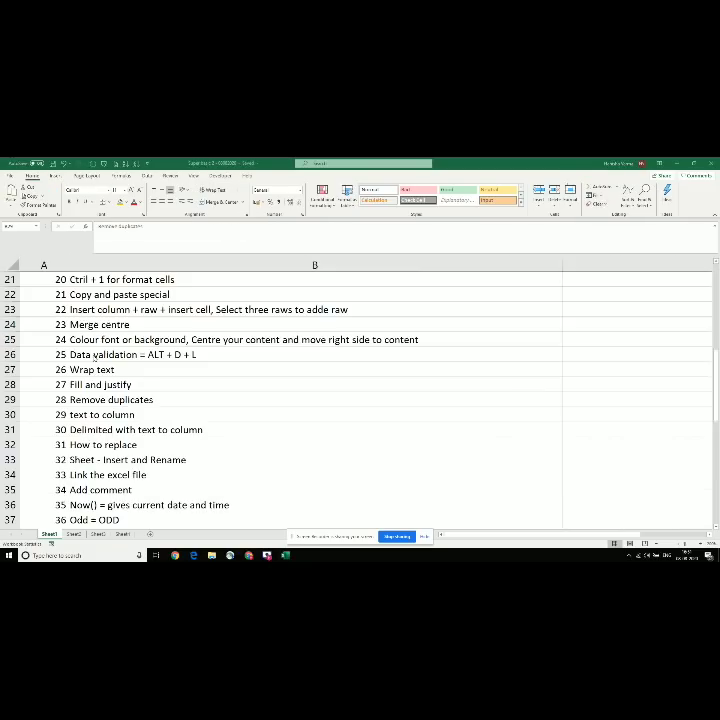
key("Down")
key("Up")
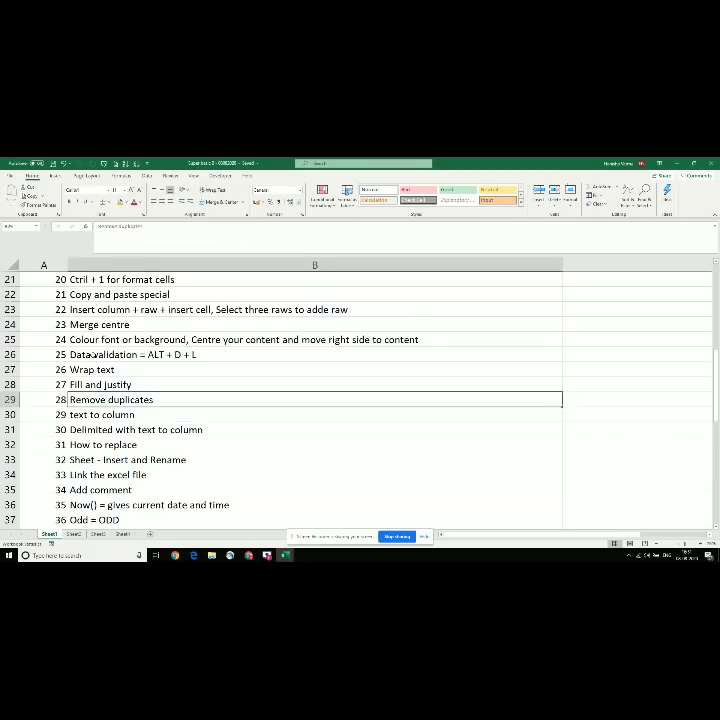
key("Down")
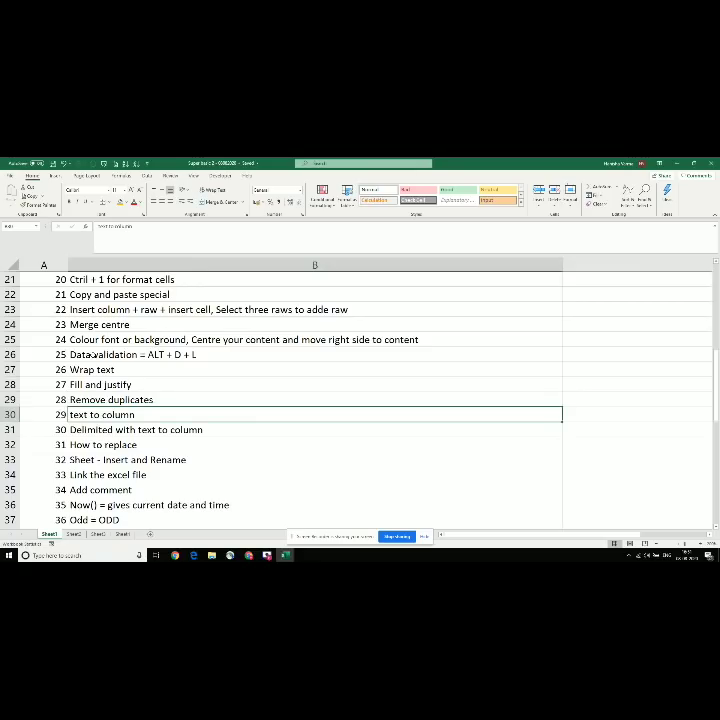
key("alt+Tab")
key("alt+Tab")
key("alt+Tab")
key("alt+Tab")
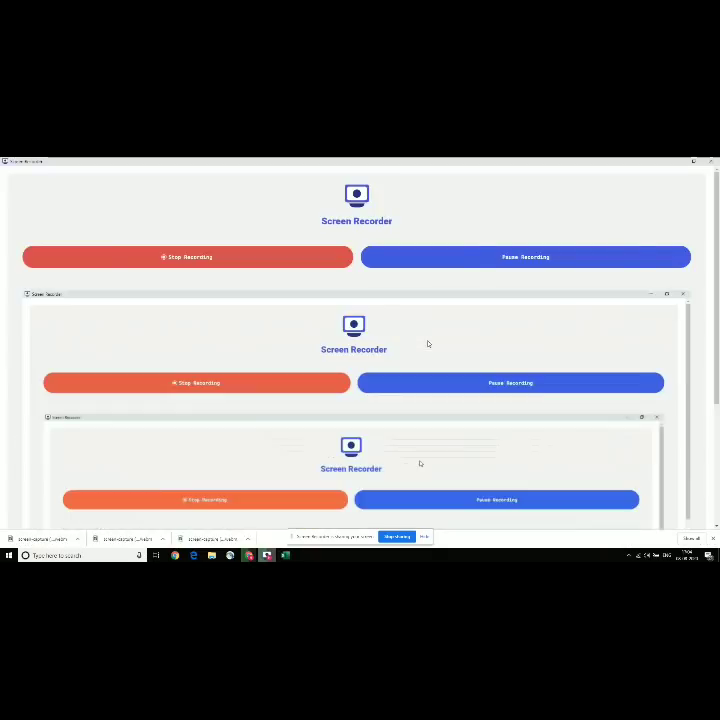
key("alt+Tab")
Step: Create a new blank workbook and zoom in two steps
key("ctrl+n")
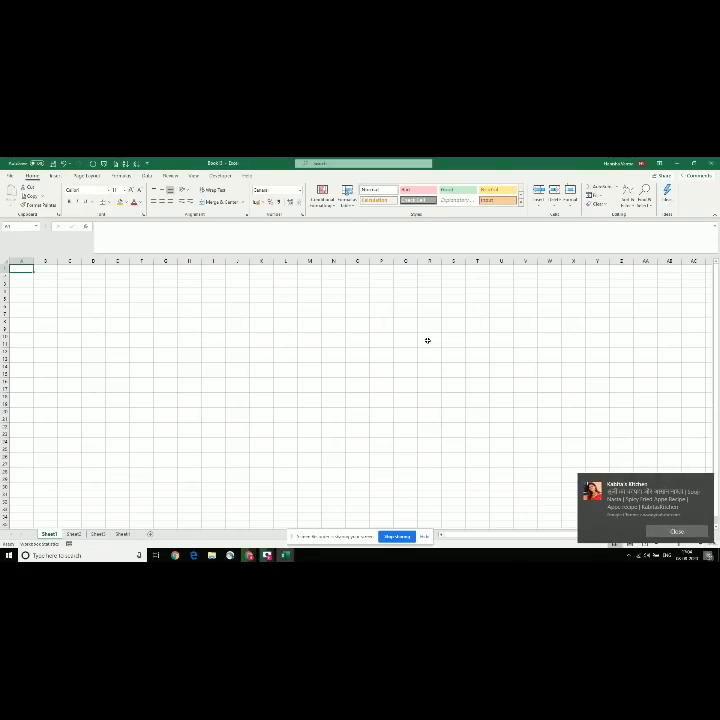
left_click(676, 532)
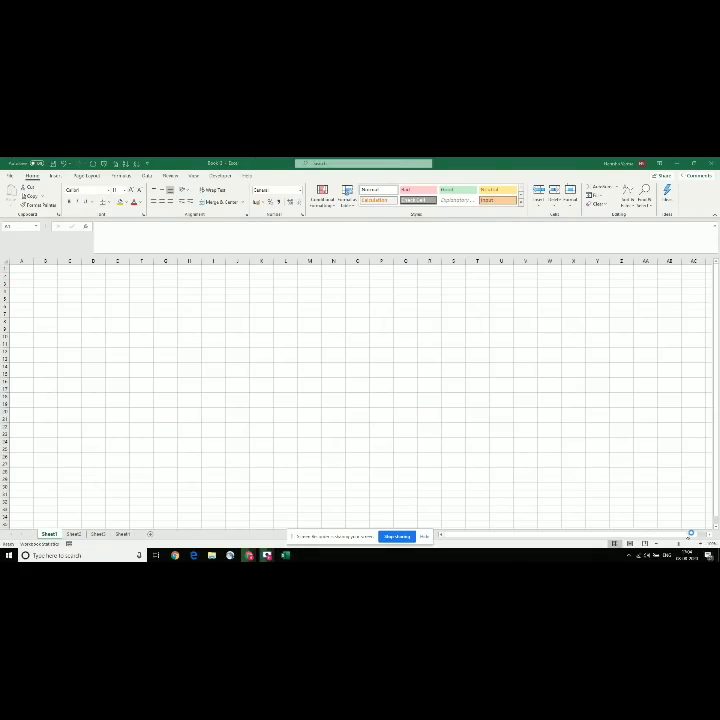
left_click(700, 543)
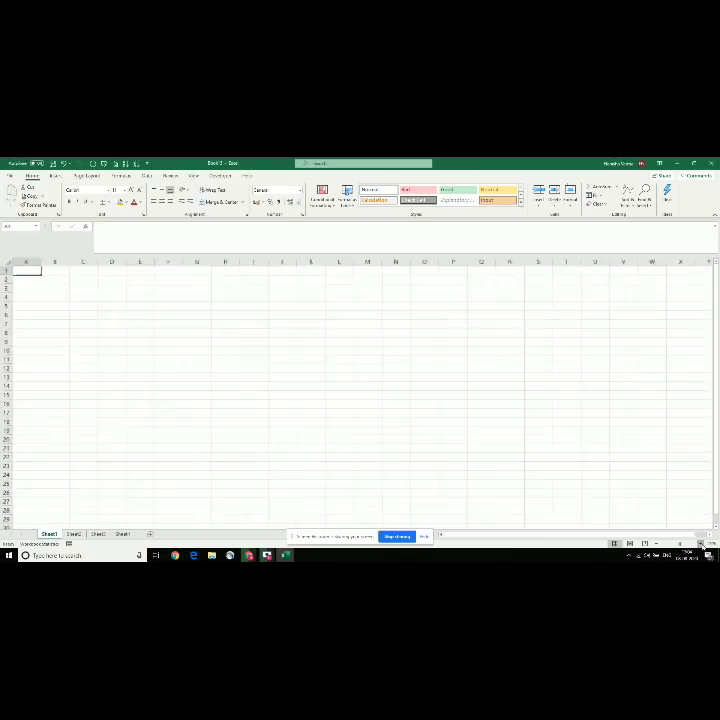
left_click(700, 543)
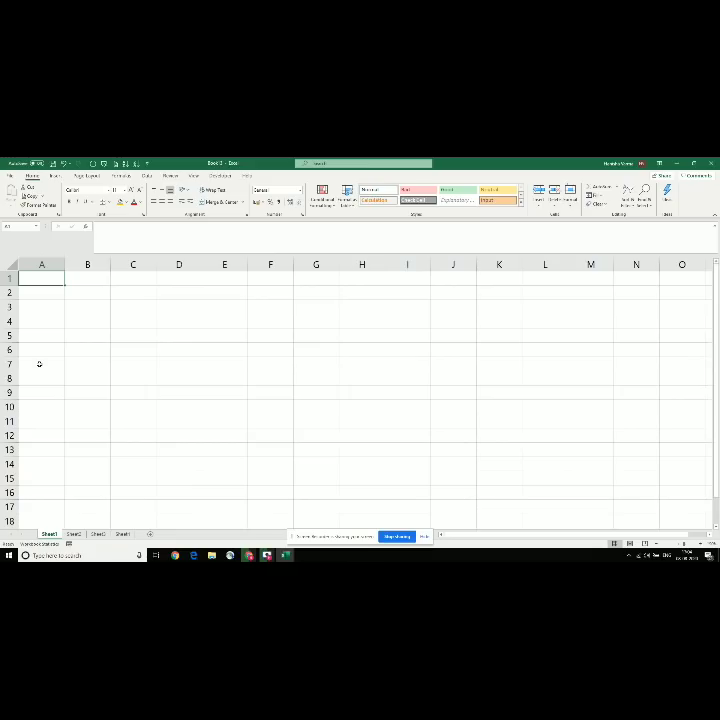
Step: Enter a comma-separated list of a name, delhi, mumbai and india in A1, and zoom in
type("hanisha,")
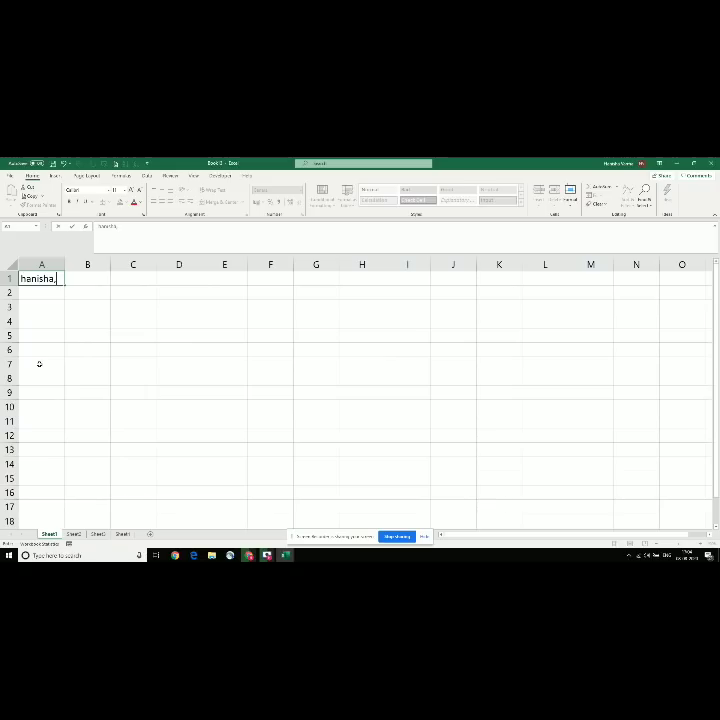
type("delhi,mu")
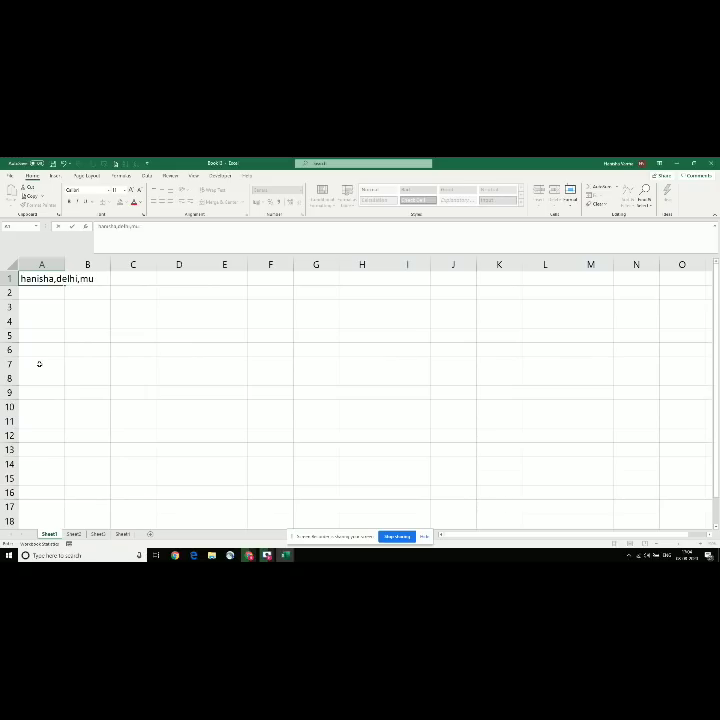
type("mbai,india")
key("Return")
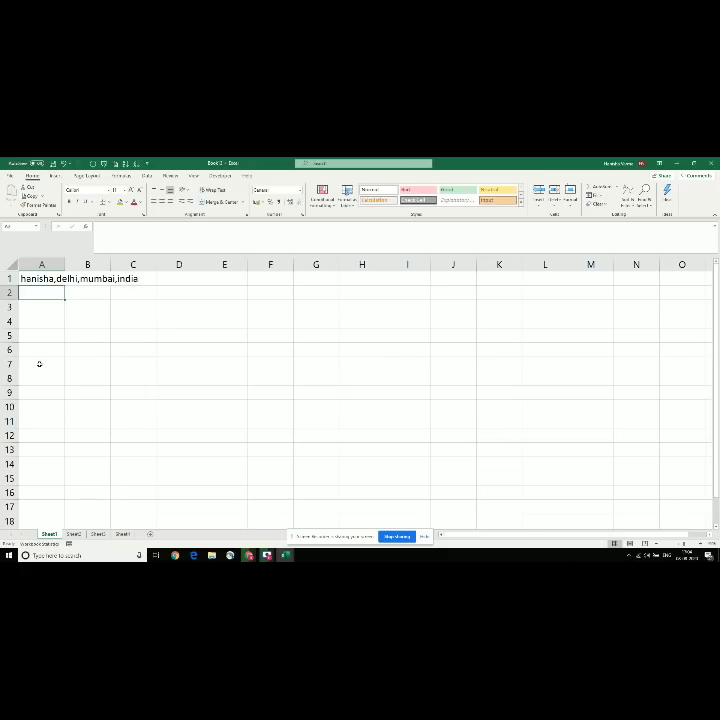
key("Up")
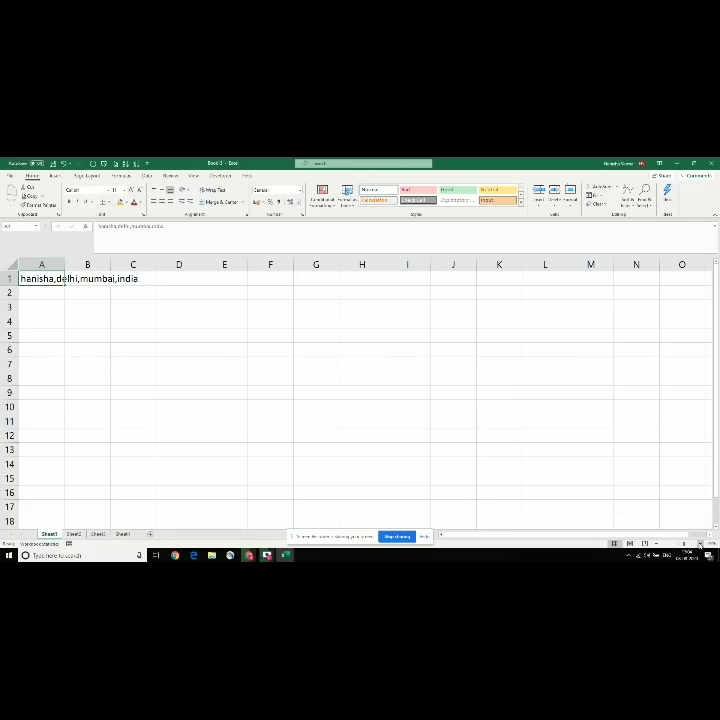
left_click(701, 543)
left_click(701, 543)
left_click(701, 543)
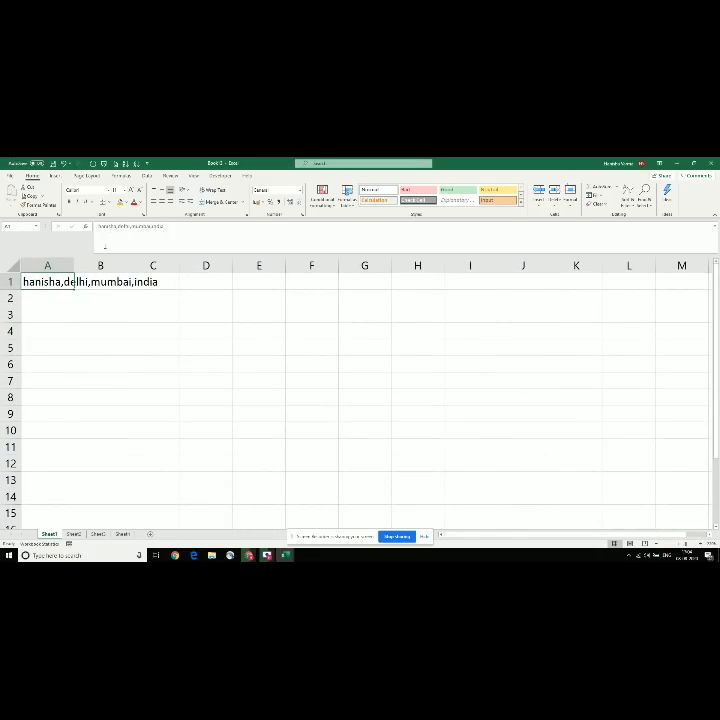
Step: Split A1 with Text to Columns using Delimited and the Comma delimiter
left_click(147, 176)
left_click(383, 195)
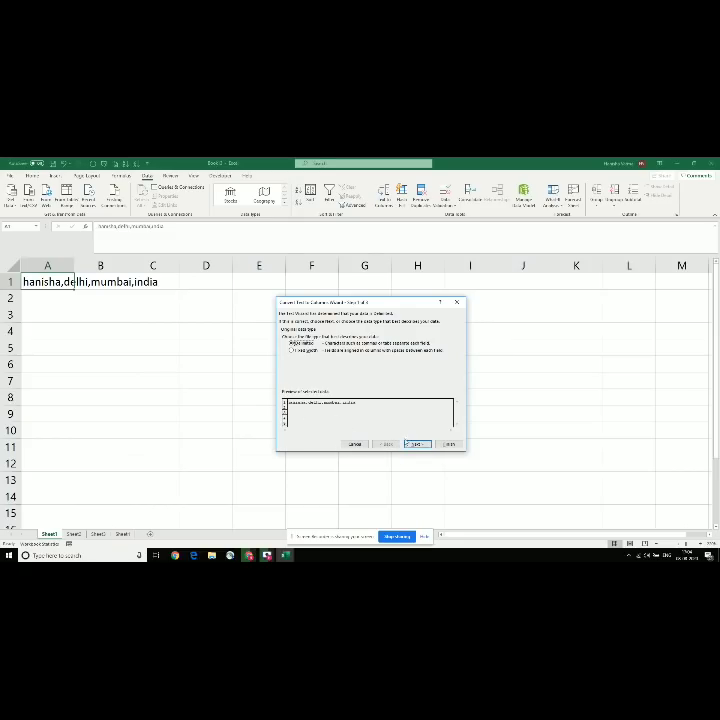
left_click(415, 444)
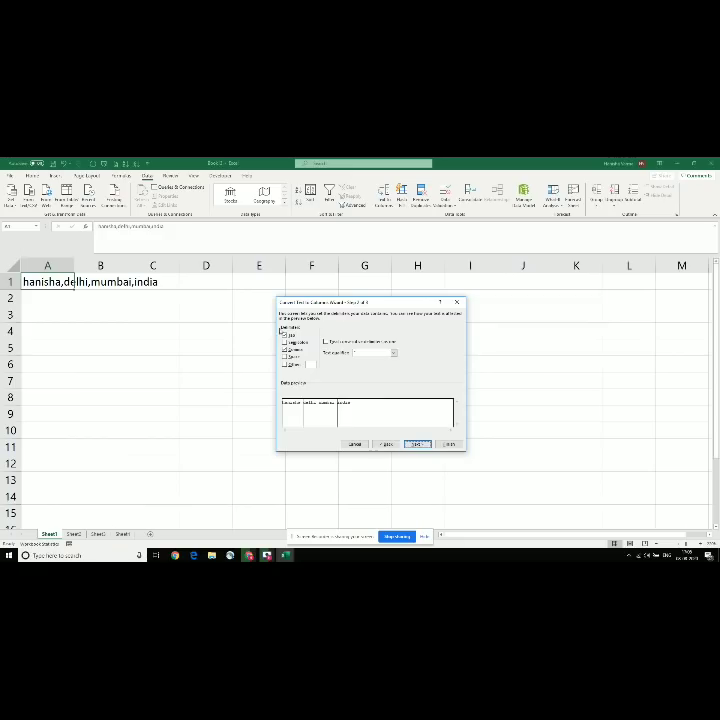
left_click(286, 350)
left_click(286, 351)
left_click(416, 444)
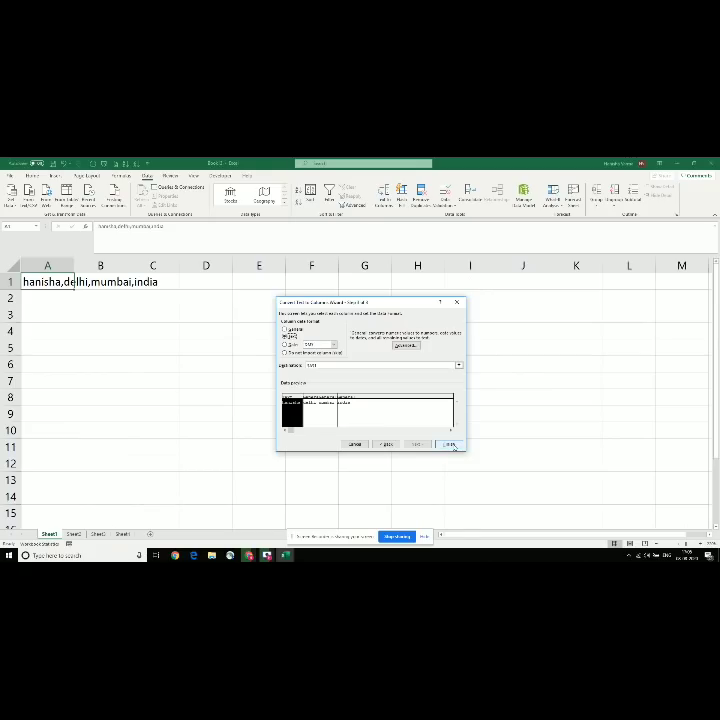
left_click(451, 446)
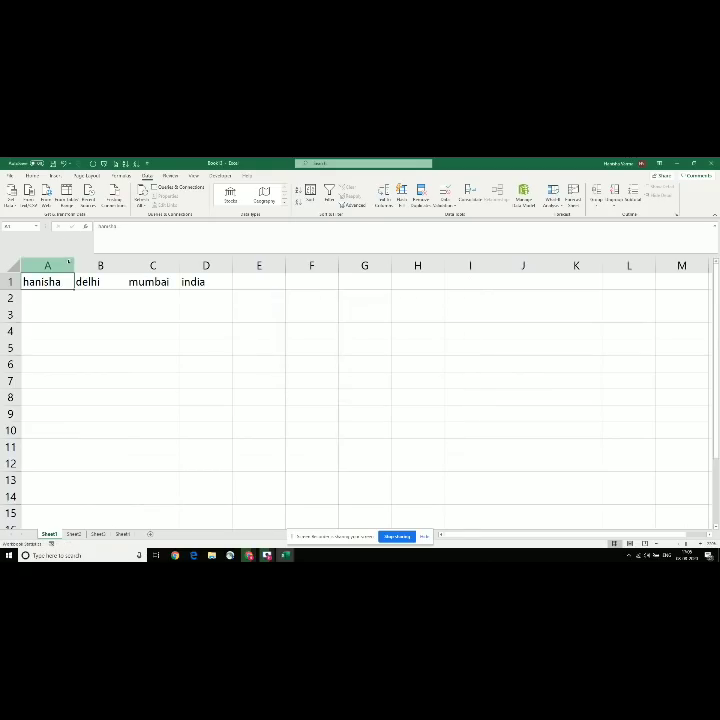
Step: Widen columns A, B, C and D to fit their text
left_click_drag(72, 263, 90, 263)
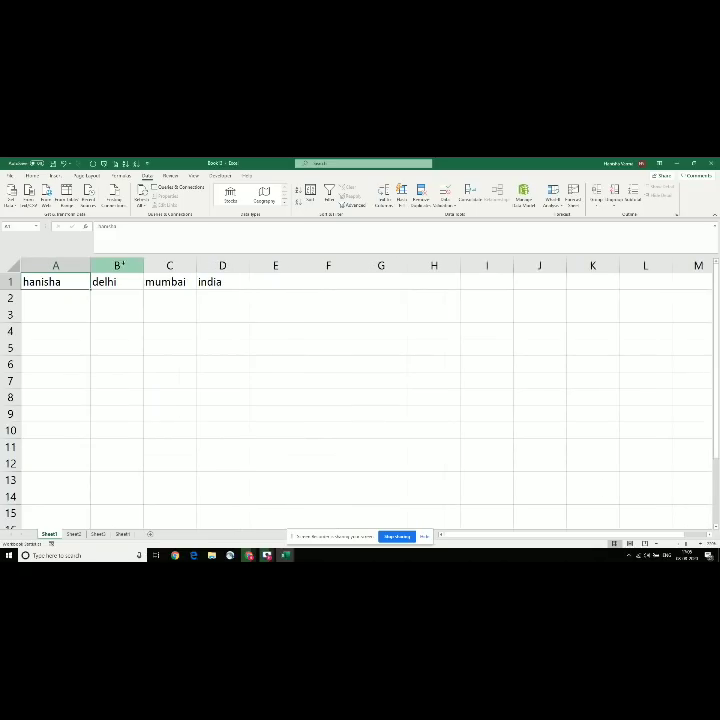
left_click_drag(139, 264, 157, 264)
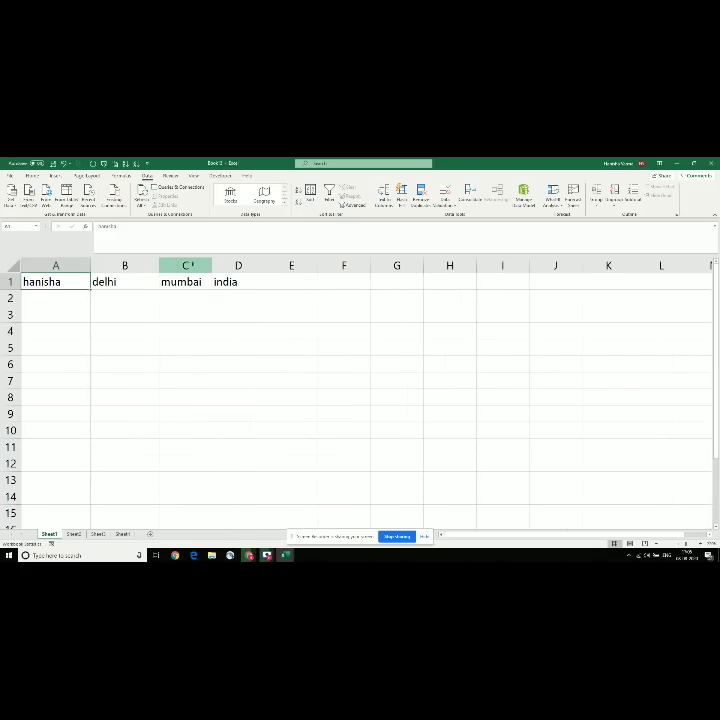
left_click_drag(209, 264, 224, 264)
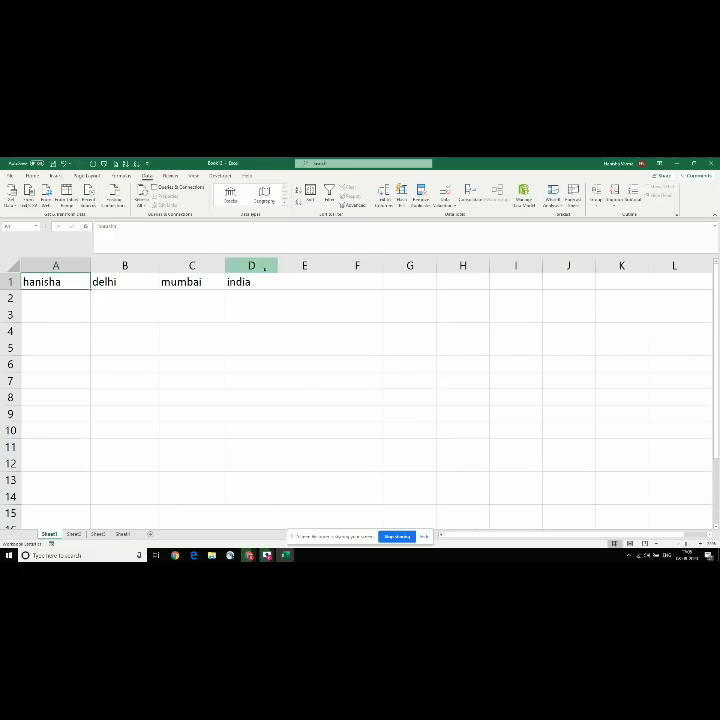
left_click_drag(275, 264, 294, 264)
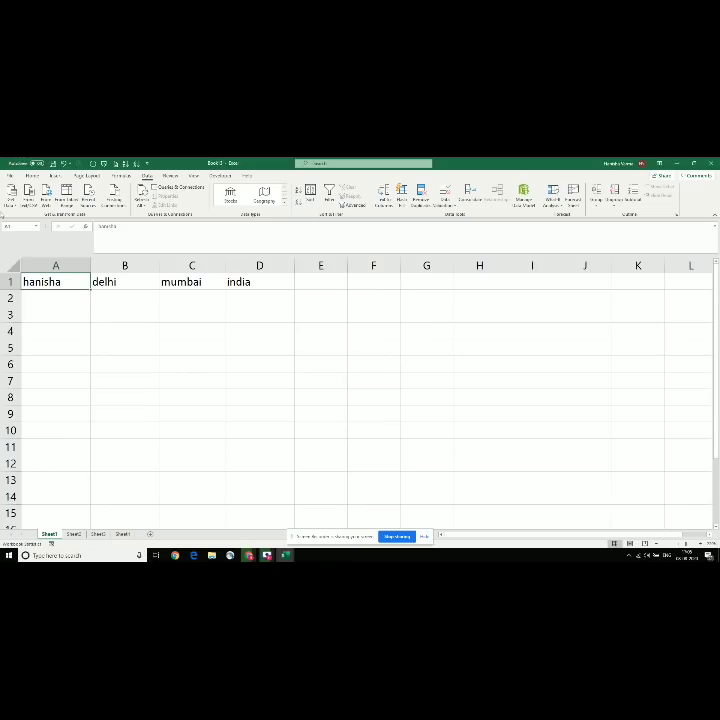
Step: Clear row 1 and enter a name followed by 'mumbai delhi india' in A1
key("shift+space")
key("Delete")
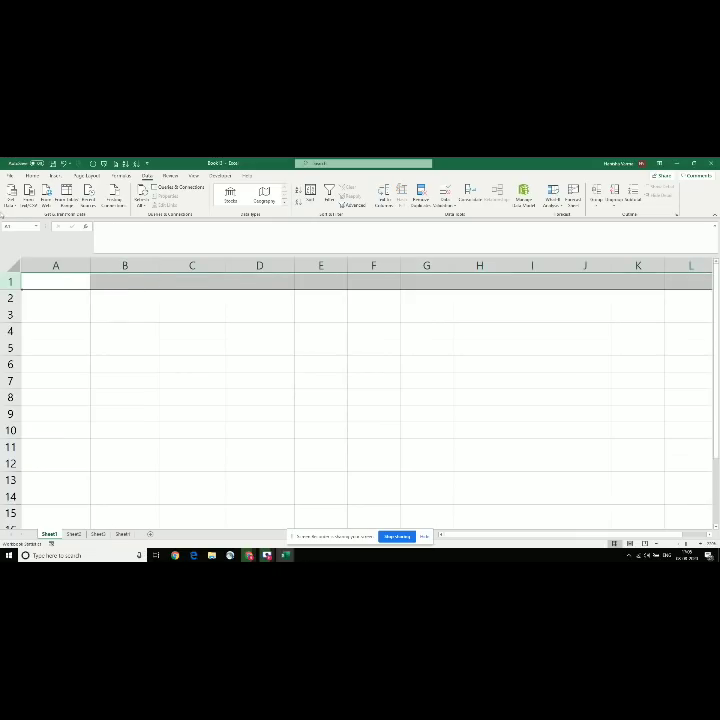
left_click(167, 225)
type("hanis")
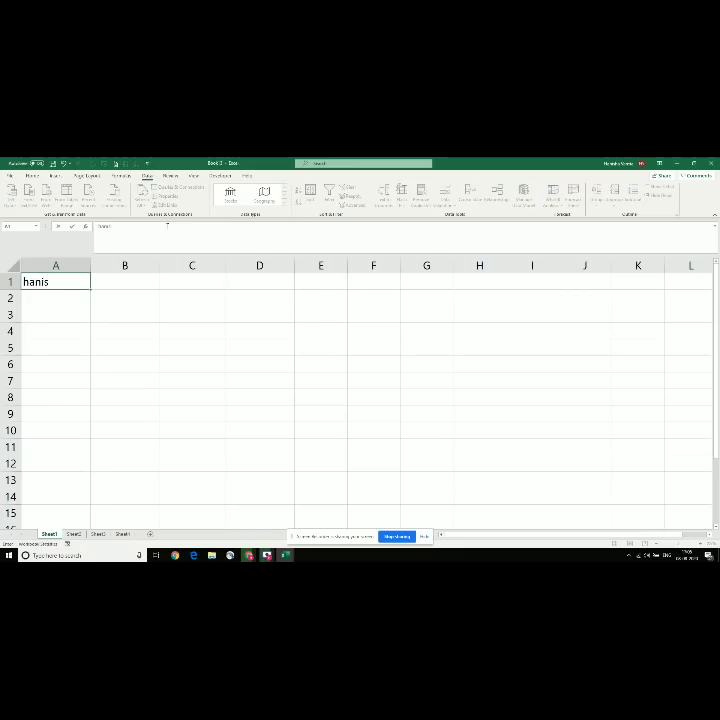
type("ha mumbai delhi in")
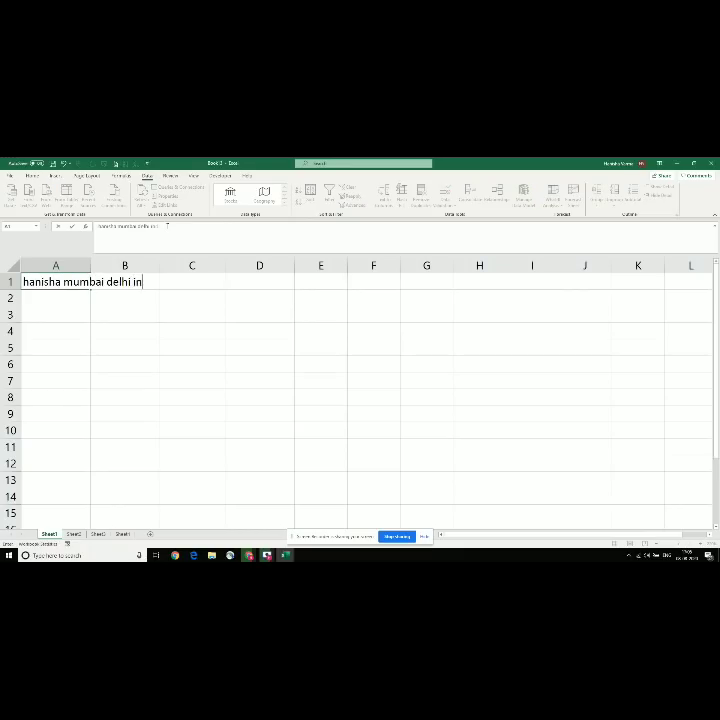
type("dia")
key("Return")
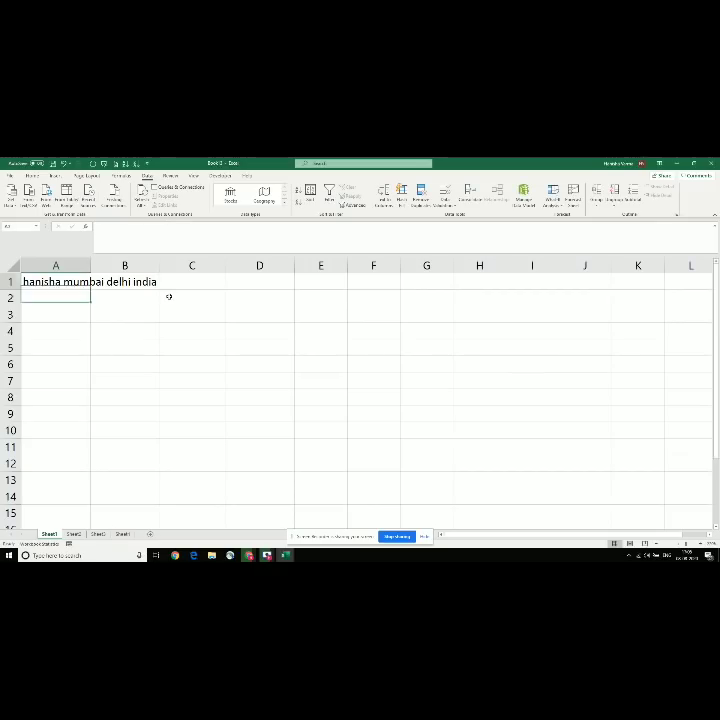
key("Up")
Step: Split A1 at fixed widths into name, mumbai and delhi india, with the first column as Text
left_click(387, 199)
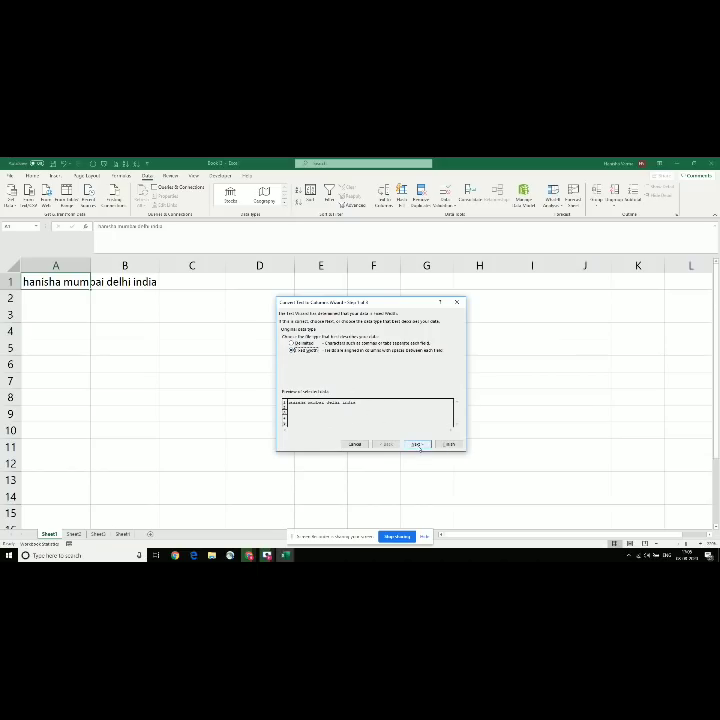
left_click(300, 344)
left_click(416, 446)
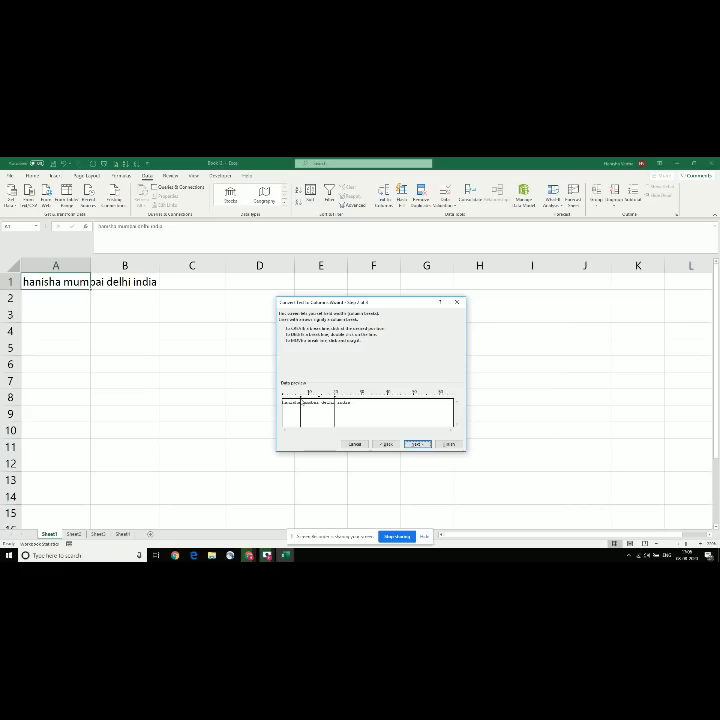
left_click(305, 403)
left_click_drag(307, 402, 303, 403)
left_click_drag(335, 403, 354, 401)
left_click(318, 403)
left_click(416, 444)
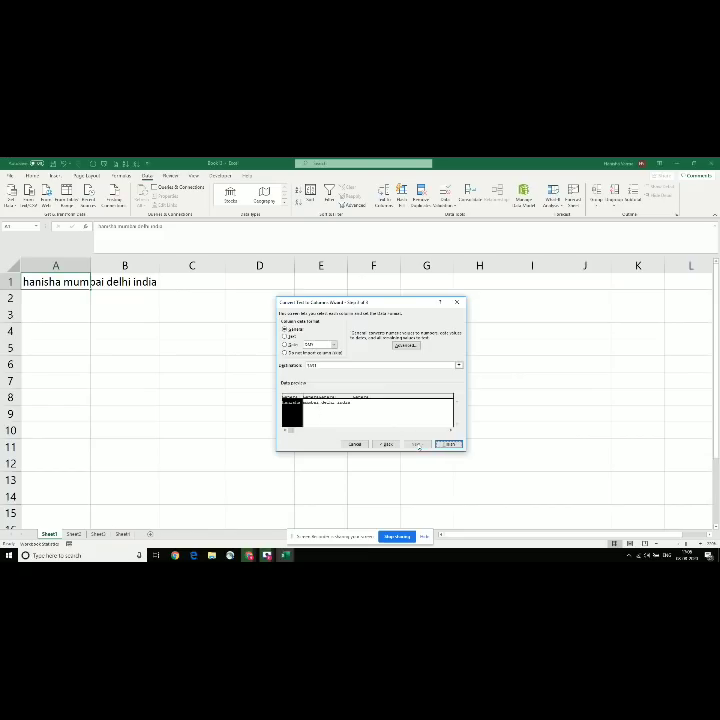
left_click(286, 336)
left_click(449, 444)
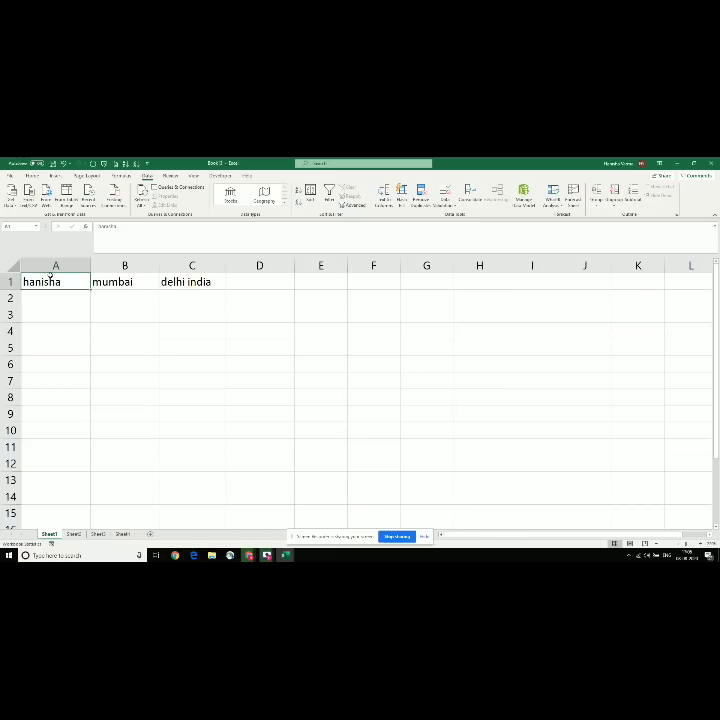
left_click(124, 281)
left_click(165, 281)
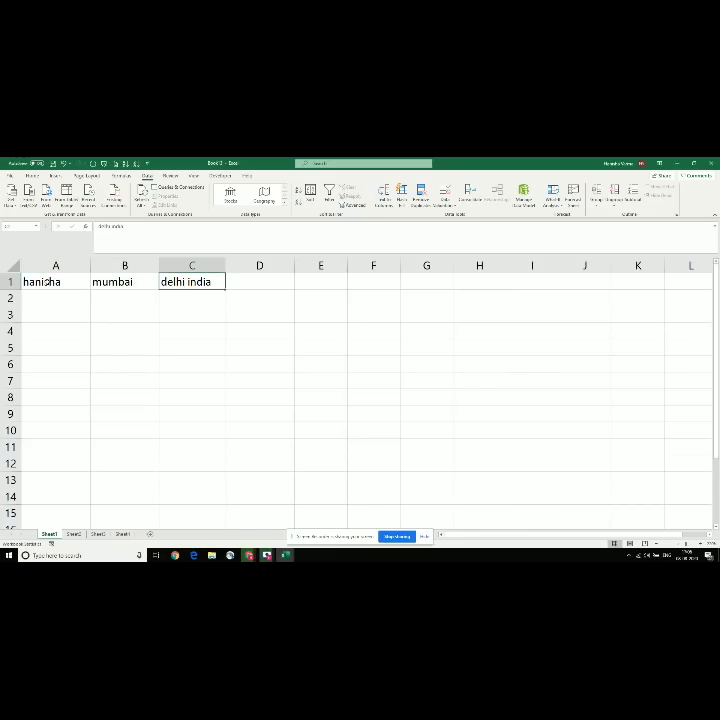
Step: Start Text to Columns on the mumbai cell B1 with Fixed width, then cancel without splitting
left_click(47, 280)
left_click(124, 283)
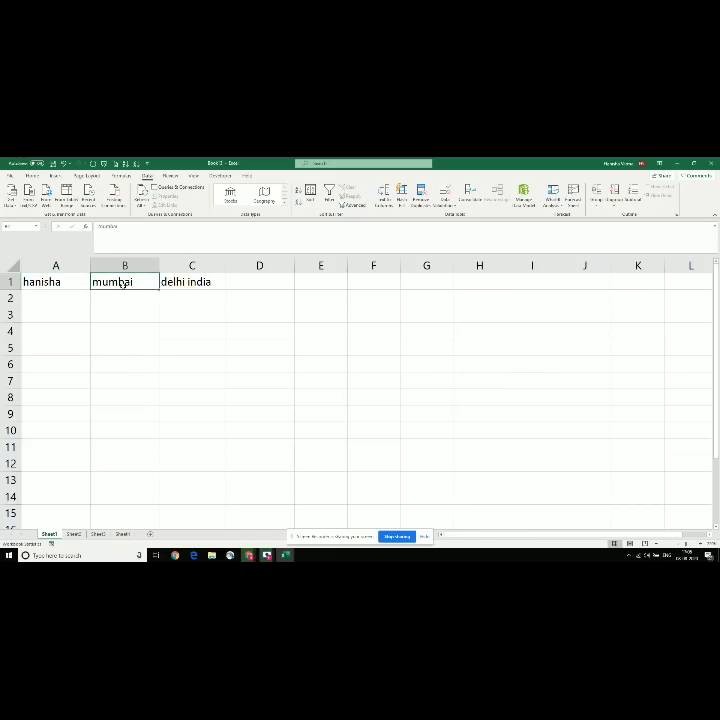
left_click(383, 192)
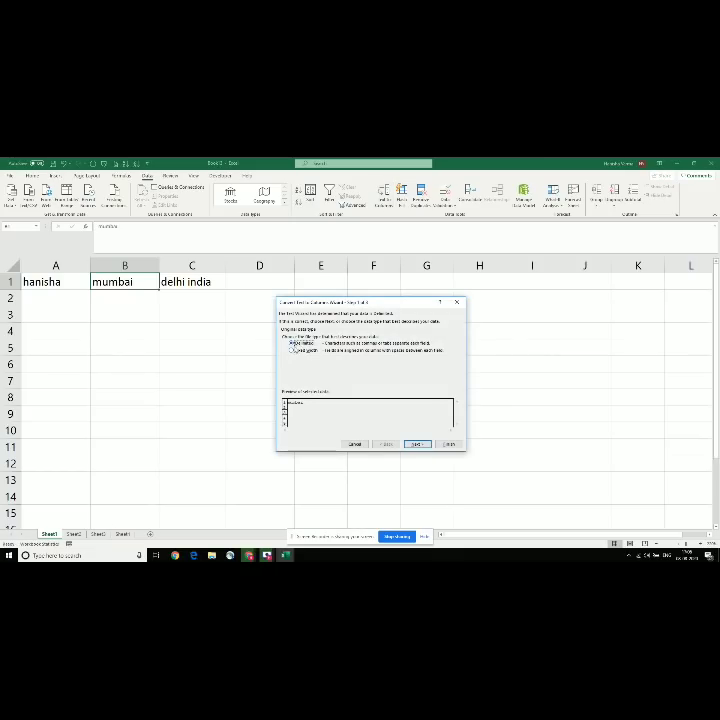
left_click(292, 351)
left_click(456, 298)
left_click(244, 318)
key("alt+Tab")
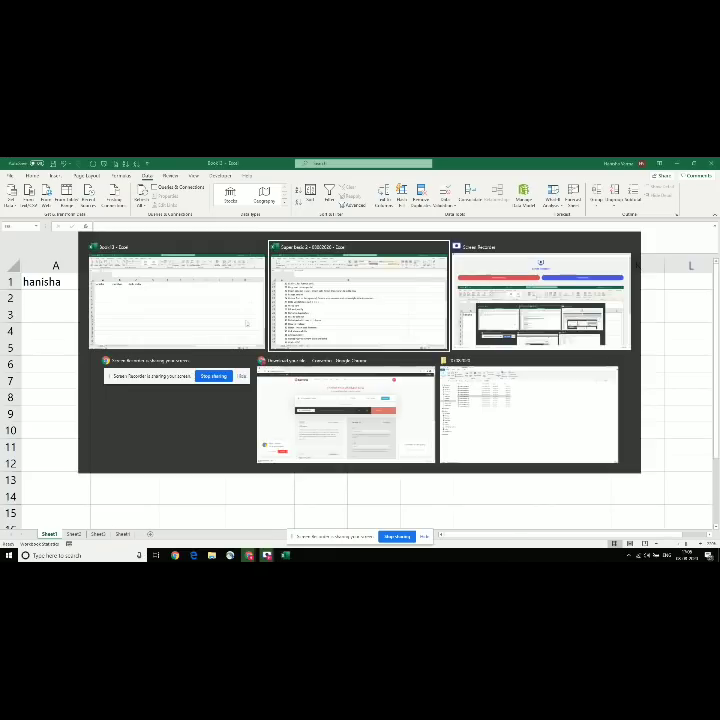
key("shift+space")
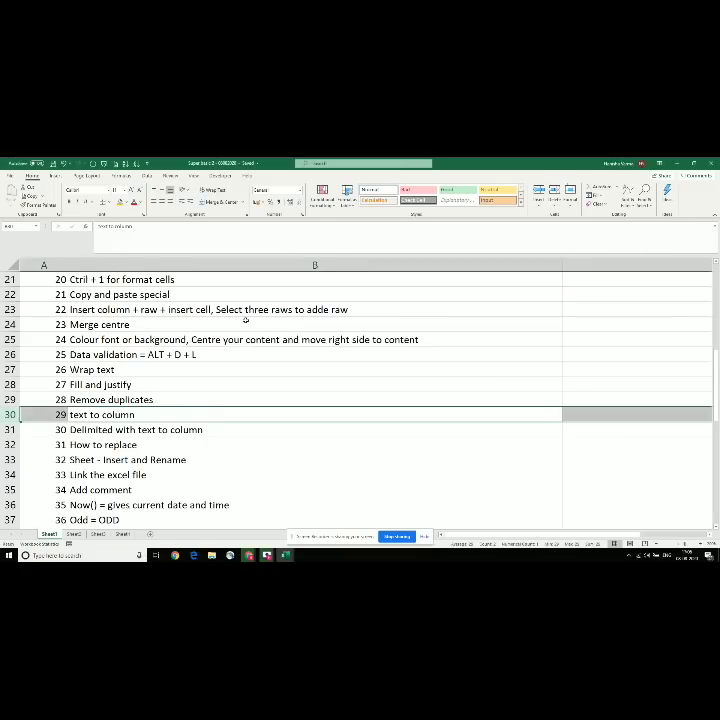
key("Right")
key("Left")
key("Left")
key("Down")
key("Up")
key("Right")
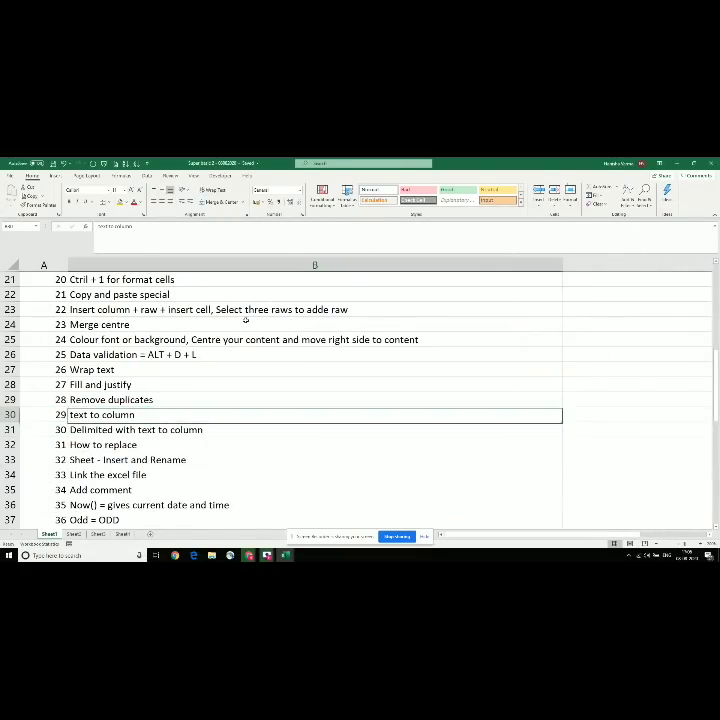
key("Down")
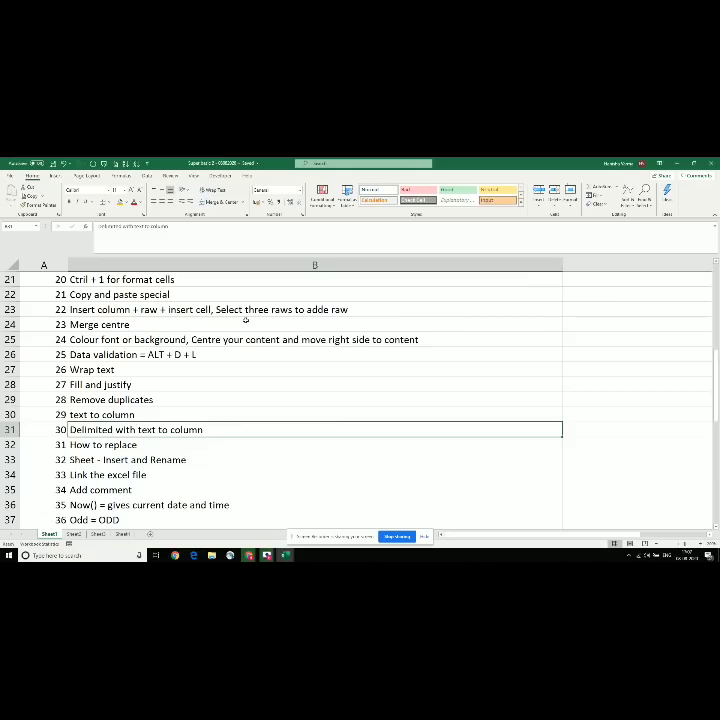
key("Down")
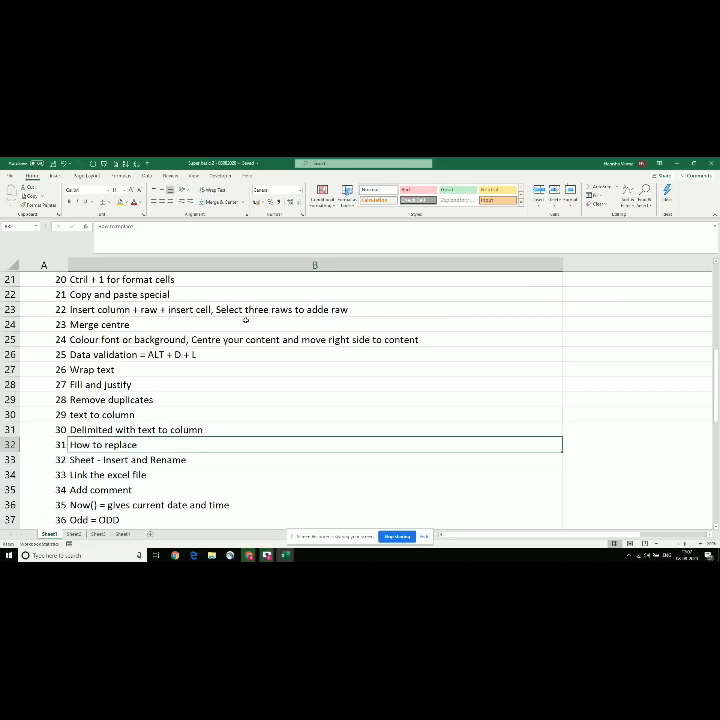
key("alt+Tab")
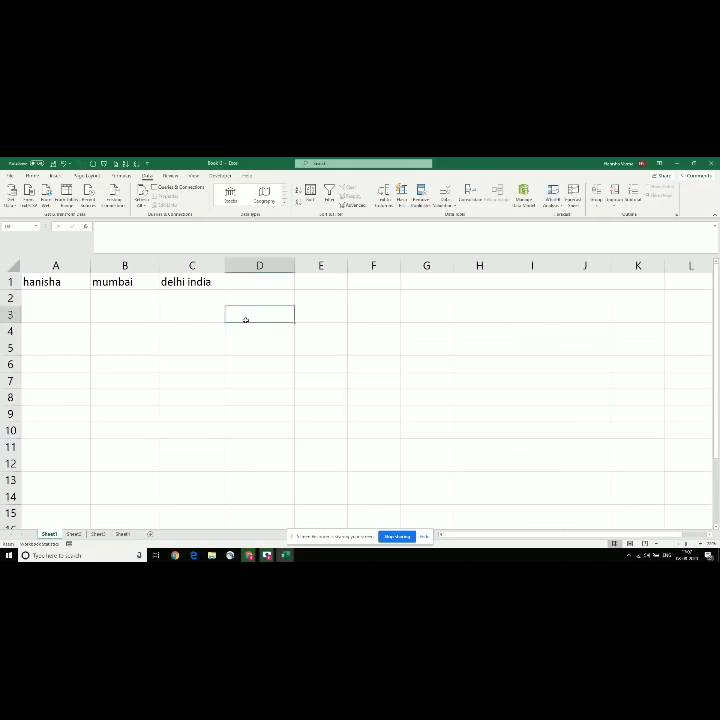
Step: Copy the name in A1 and paste it into cells A2 through A8
key("Up")
key("Up")
key("Left")
key("Left")
key("Left")
key("Down")
key("Up")
key("ctrl+c")
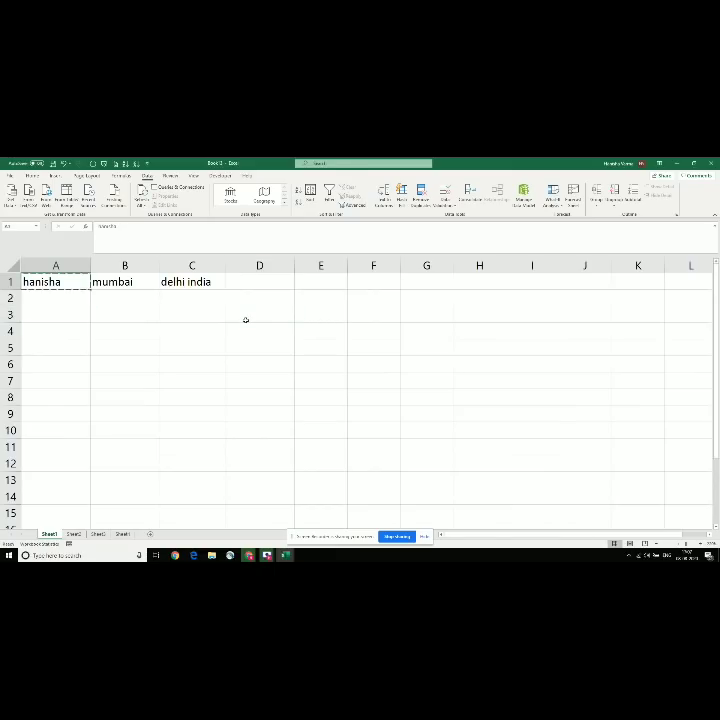
key("Down")
key("shift+Down")
key("shift+Down")
key("shift+Down")
key("shift+Down")
key("shift+Down")
key("shift+Down")
key("ctrl+v")
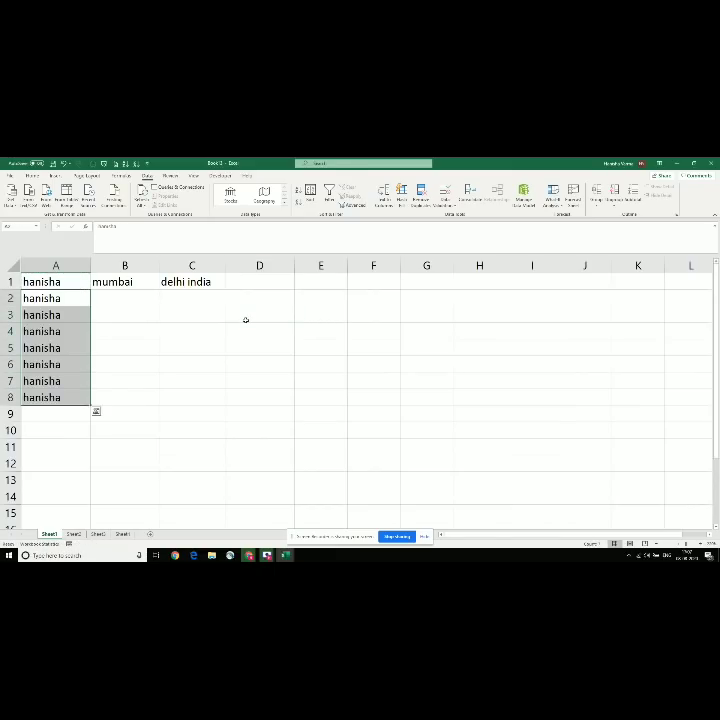
Step: Check the filled cells, then select the whole of column A
key("Right")
key("Left")
key("Down")
key("Right")
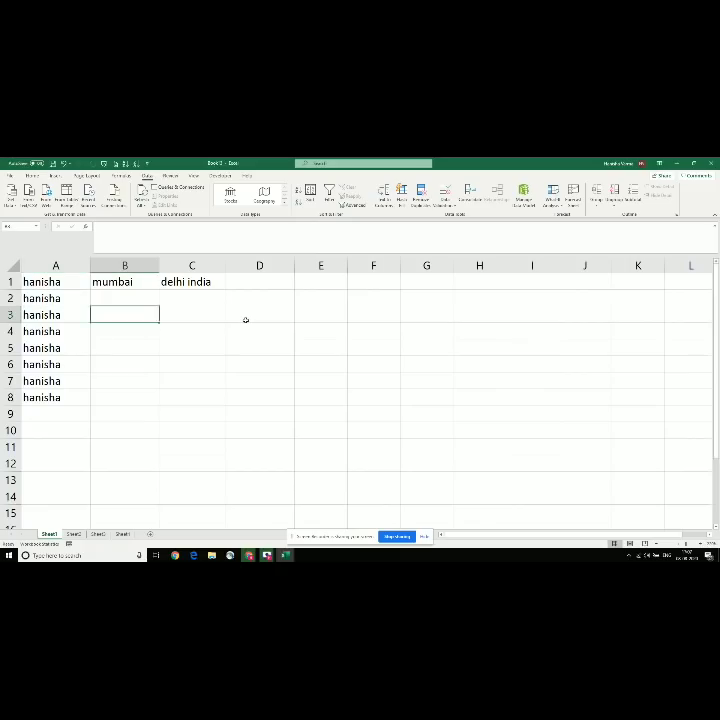
key("Left")
key("Up")
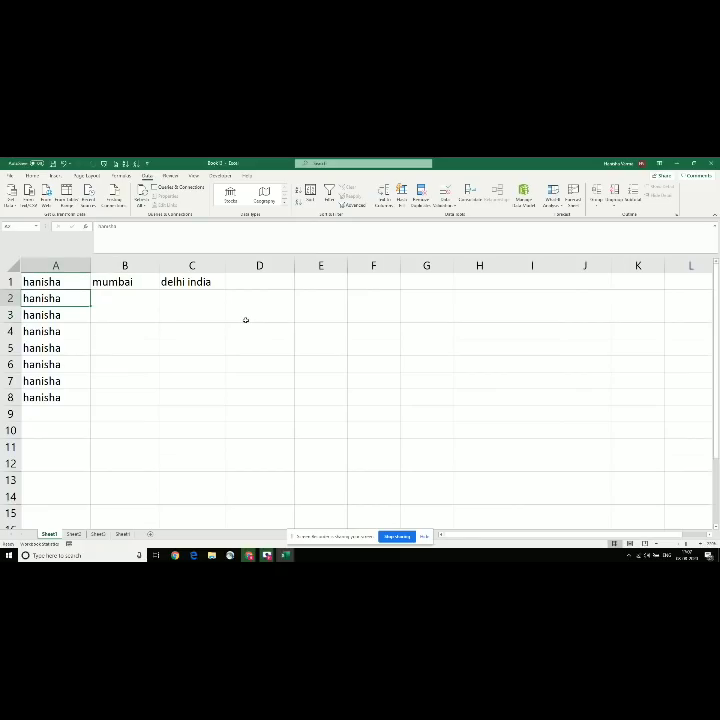
key("ctrl+space")
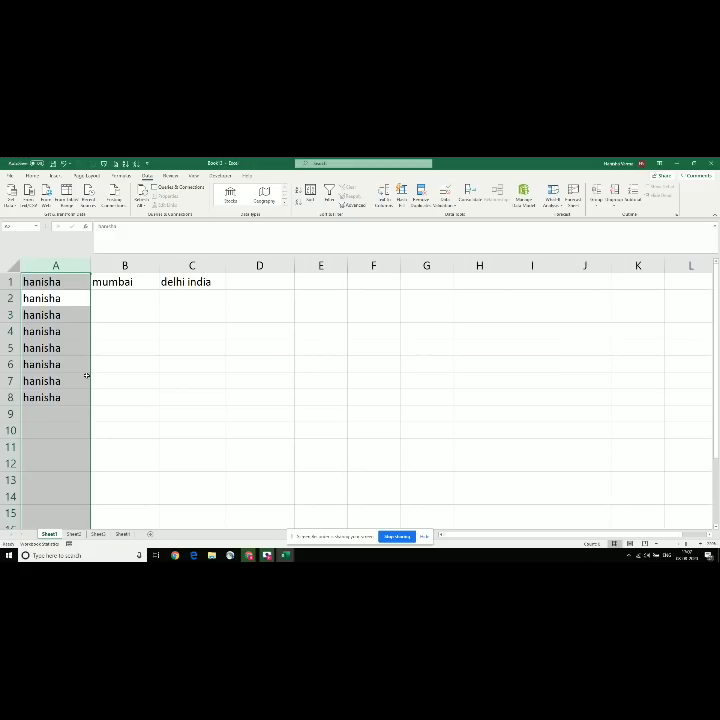
Step: Use Find and Replace (Ctrl+H) with Replace All to swap the name in column A, then select B2
key("ctrl+h")
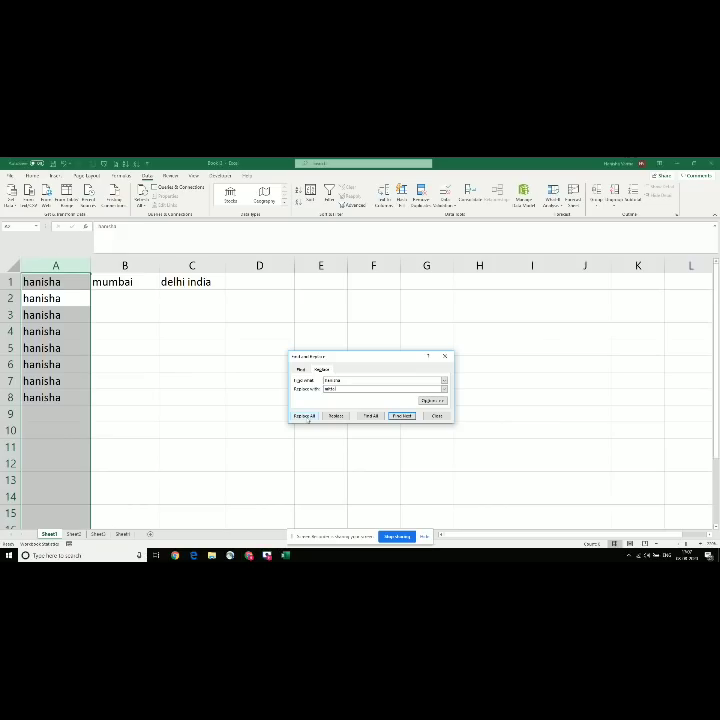
left_click(304, 415)
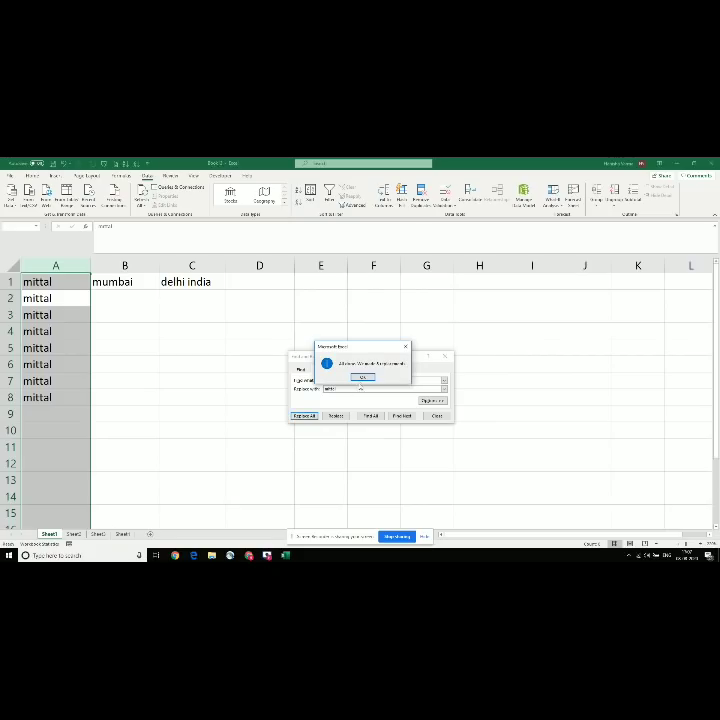
left_click(363, 376)
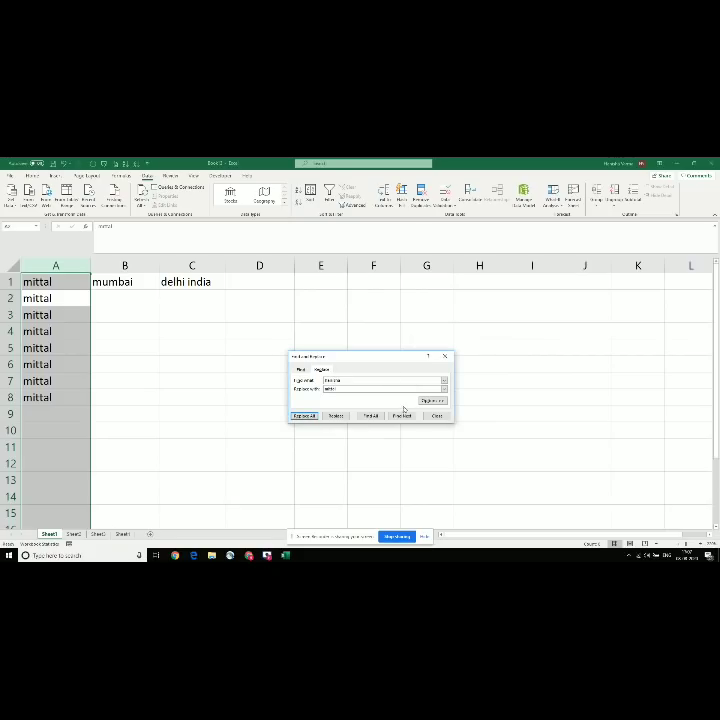
left_click(430, 415)
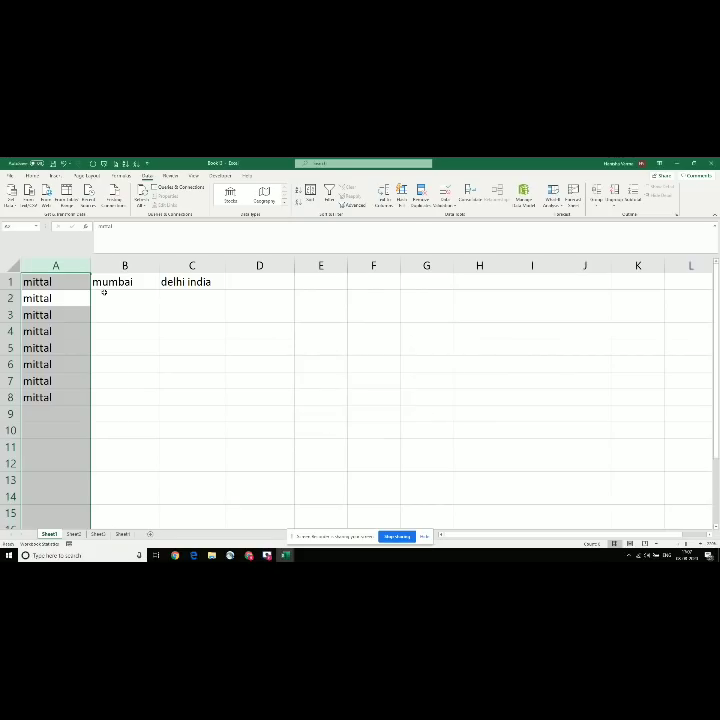
left_click(103, 293)
Step: Delete every value in A1:F11 and return to cell A1
mouse_move(59, 280)
left_mouse_down()
mouse_move(161, 350)
mouse_move(349, 447)
left_mouse_up()
key("Delete")
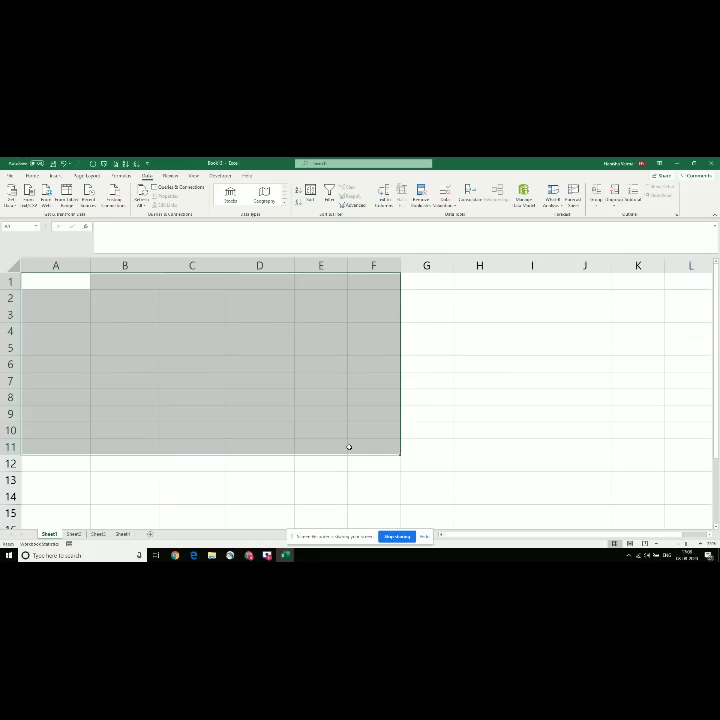
key("ctrl+Home")
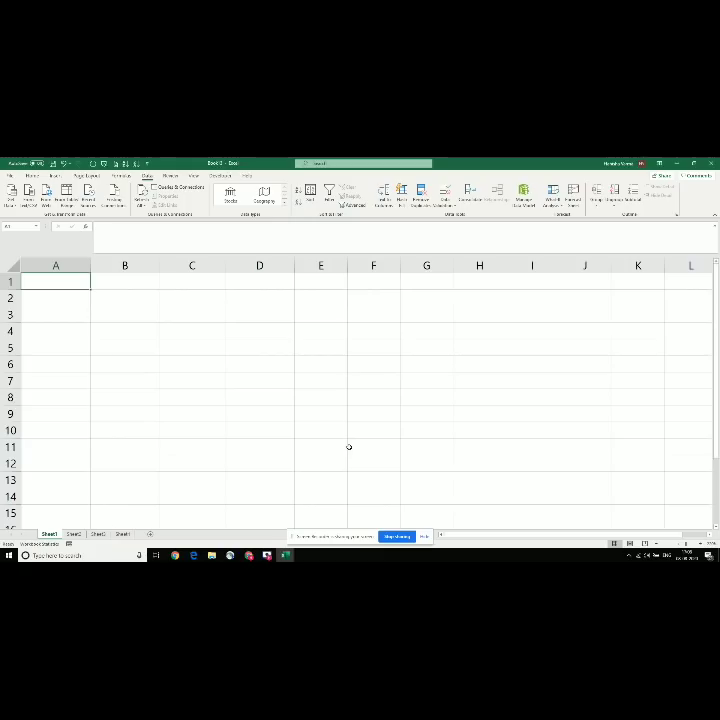
Step: Open and close Find and Replace again, then check the Sheet - Insert and Rename note
key("ctrl+h")
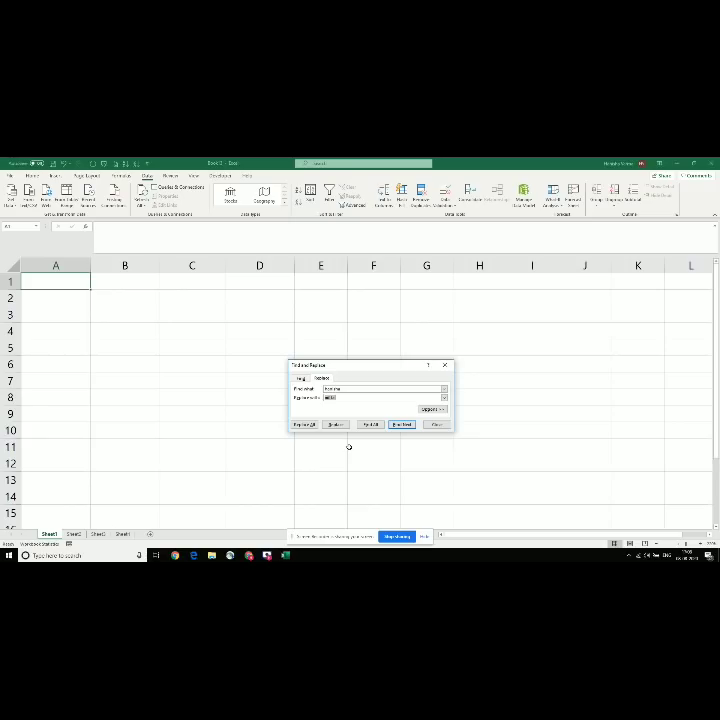
key("Escape")
key("alt+Tab")
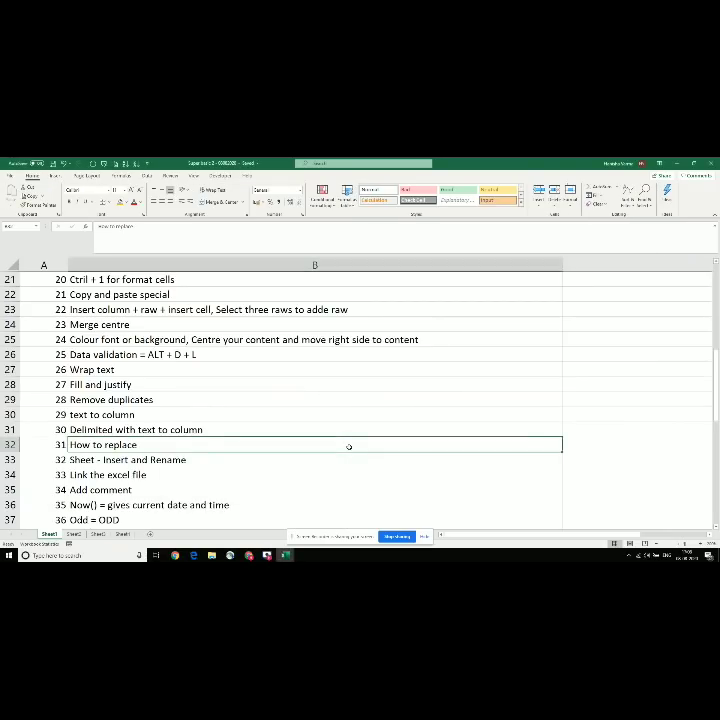
key("Down")
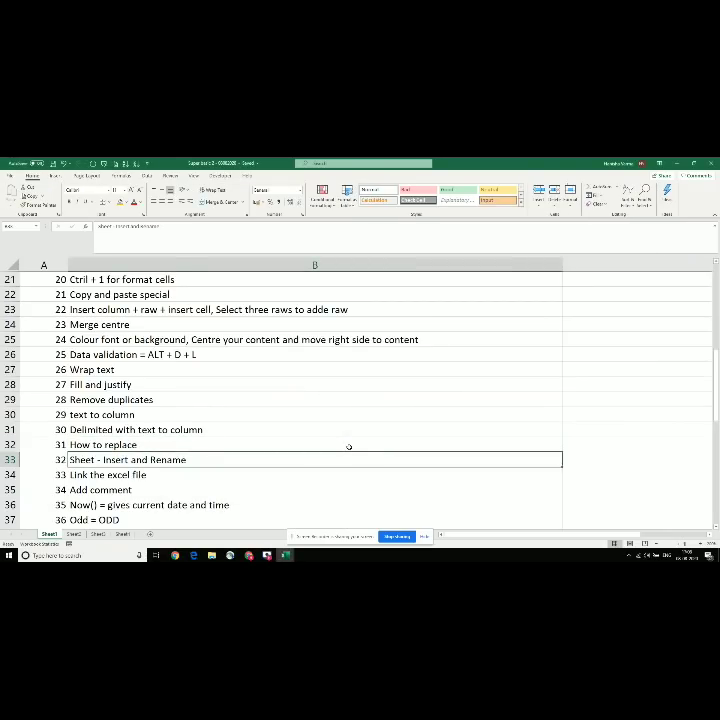
key("alt+Tab")
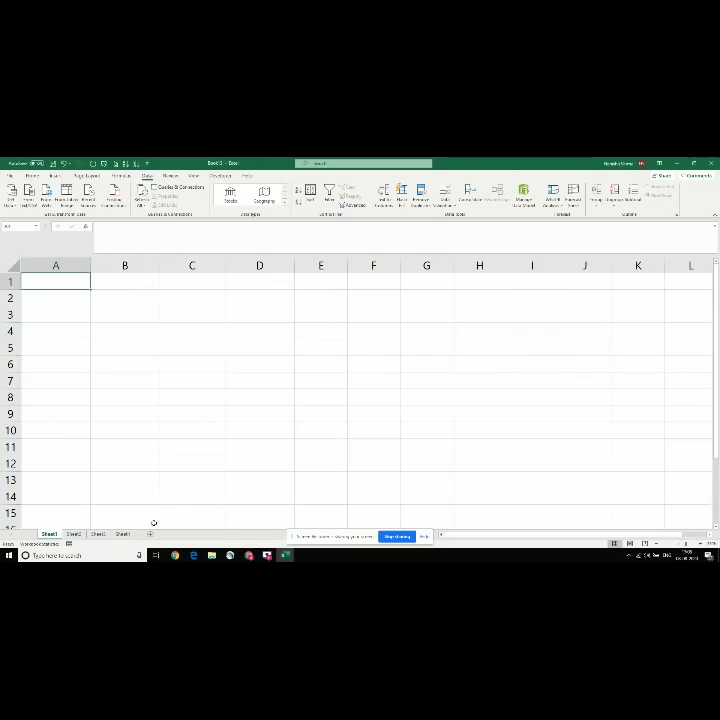
Step: Look through Sheet1 to Sheet4 and zoom in on the sheet view
left_click(73, 534)
left_click(98, 534)
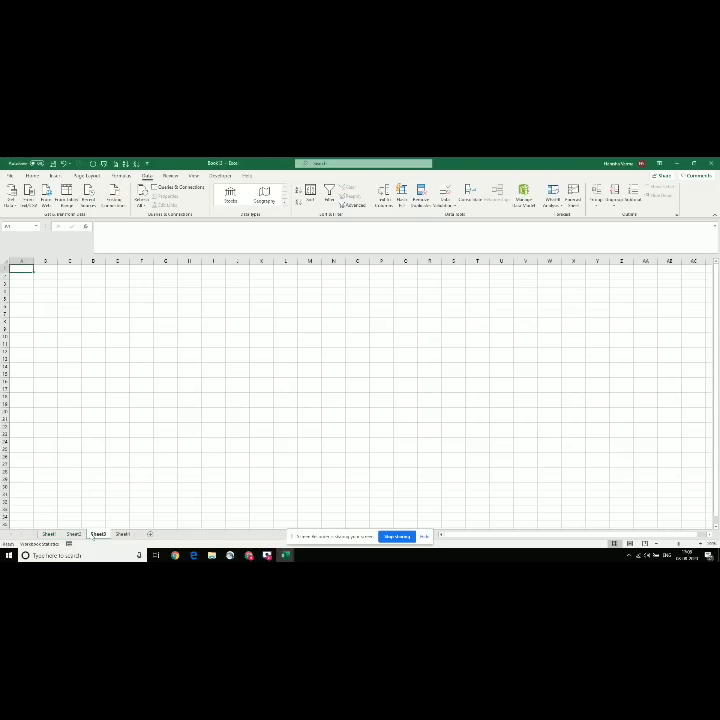
left_click(700, 545)
left_click(700, 545)
left_click(700, 545)
left_click(700, 545)
left_click(700, 545)
left_click(700, 545)
left_click(700, 545)
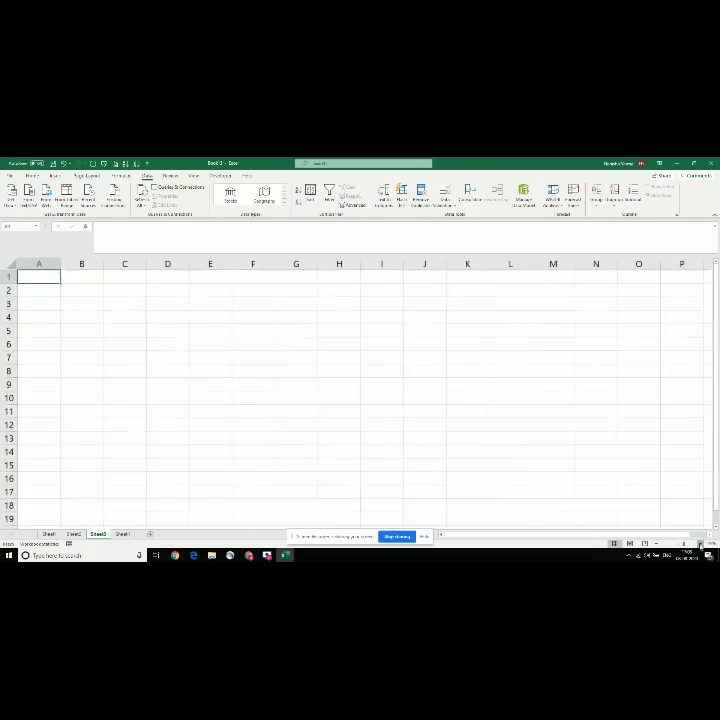
left_click(700, 545)
left_click(48, 534)
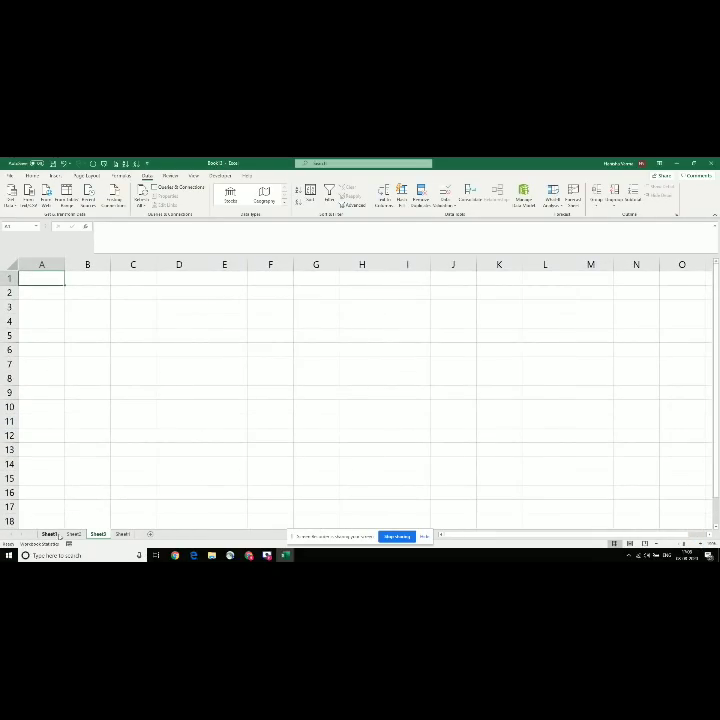
left_click(74, 534)
left_click(98, 534)
left_click(122, 534)
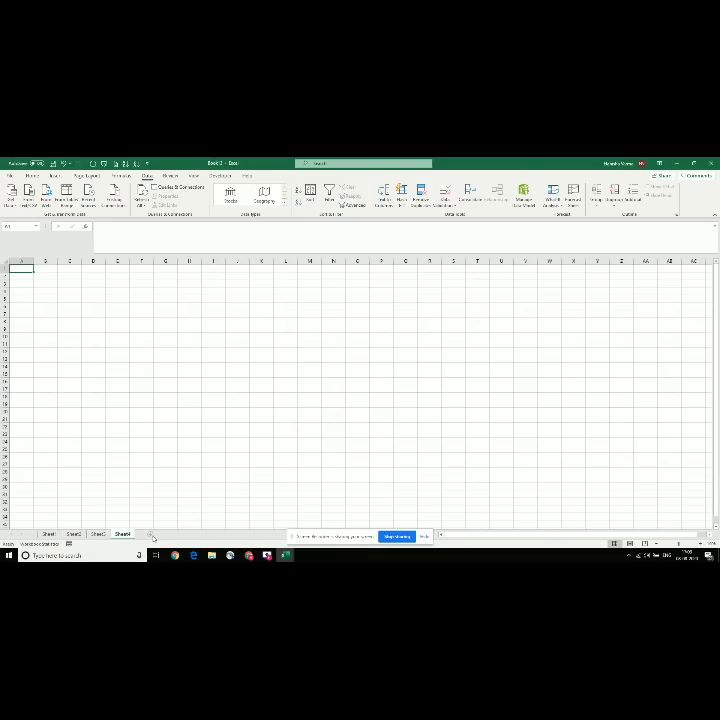
Step: Add Sheet5 and Sheet6 after Sheet4, then return to Sheet1
left_click(150, 535)
left_click(174, 534)
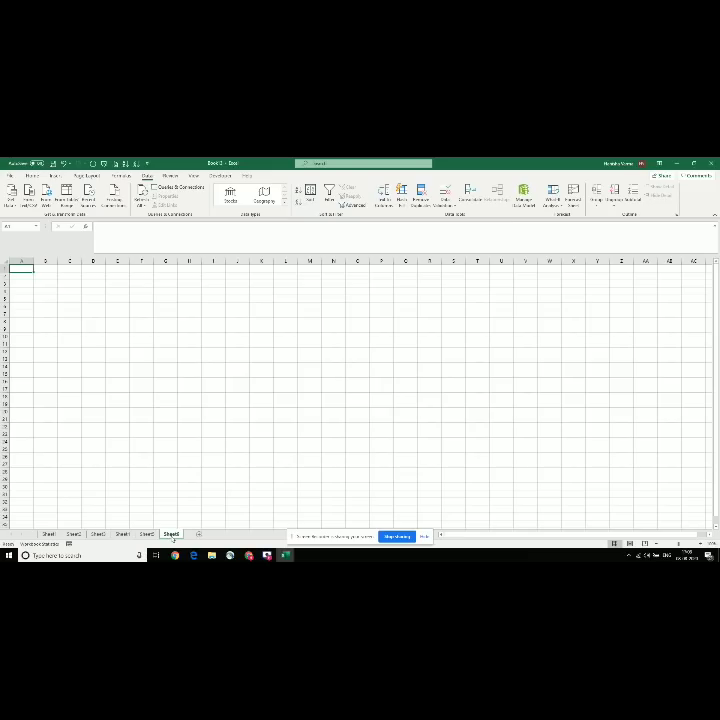
left_click(48, 535)
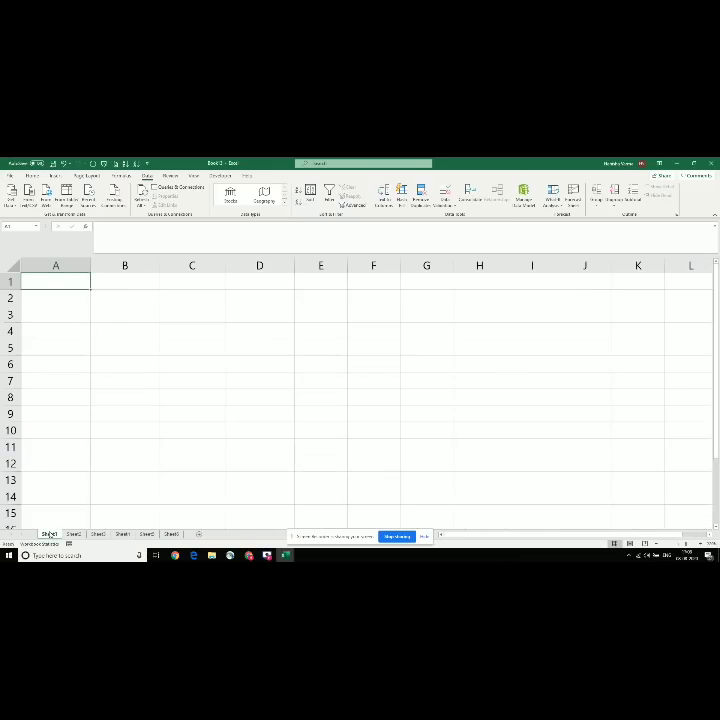
Step: Rename the Sheet1 tab to MUMBAI
right_click(50, 535)
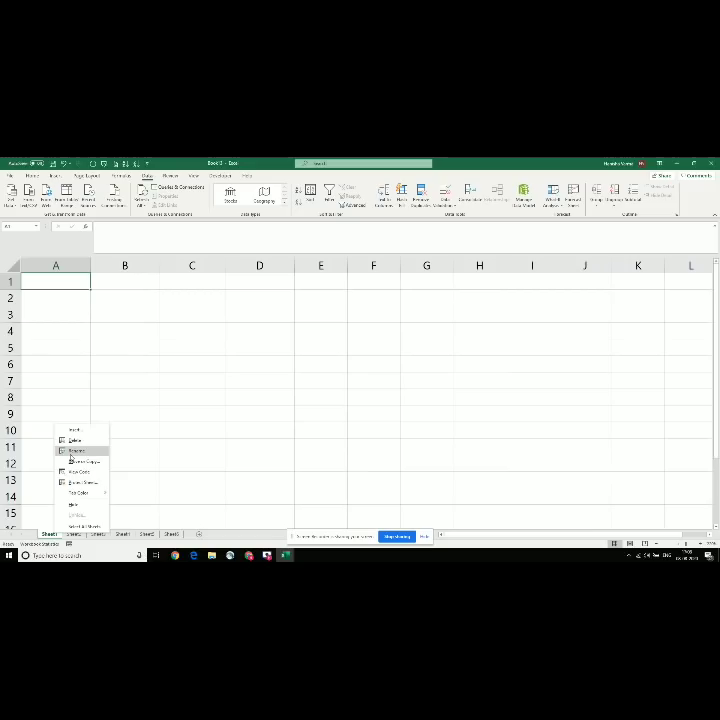
left_click(71, 454)
type("MU")
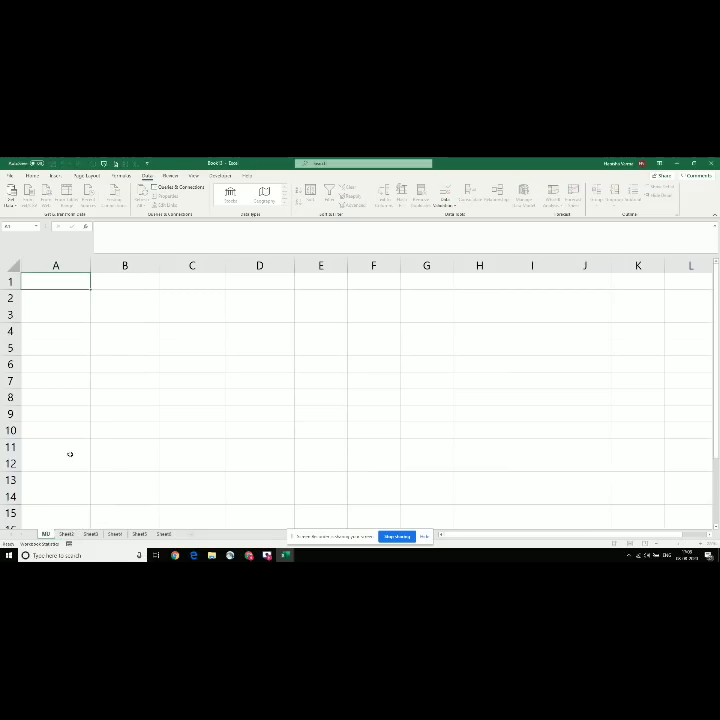
type("MBAI")
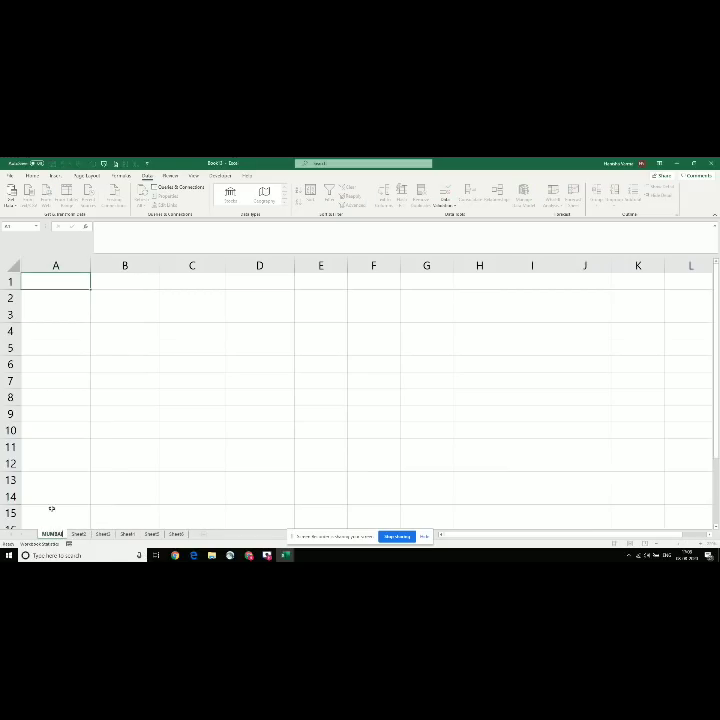
left_click(53, 514)
Step: Rename the second sheet tab to DELHI and glance at the topics list
left_click(78, 534)
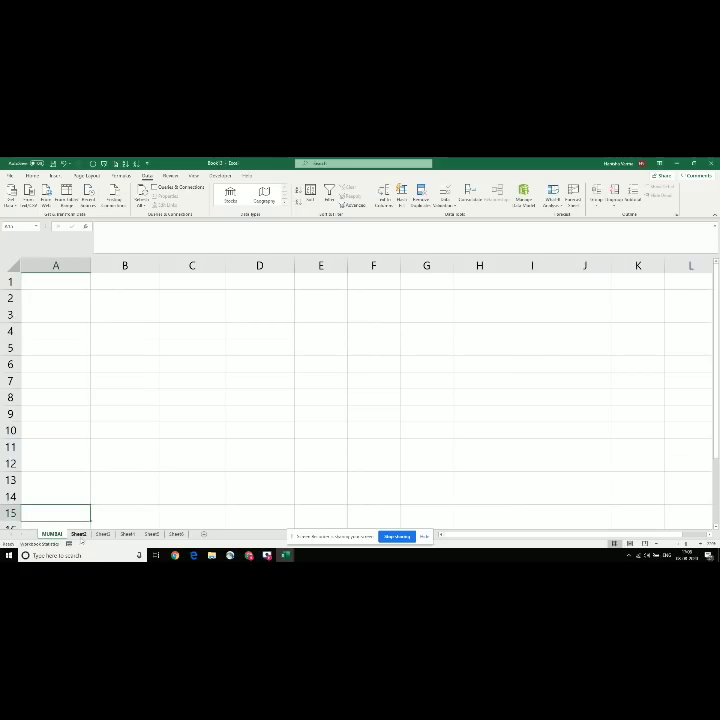
right_click(79, 534)
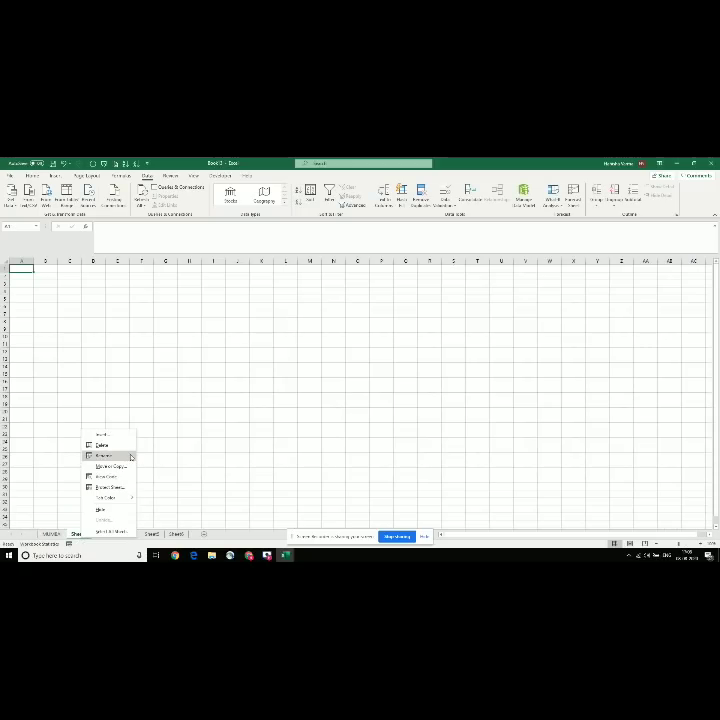
left_click(130, 455)
type("DEL")
key("BackSpace")
key("BackSpace")
key("BackSpace")
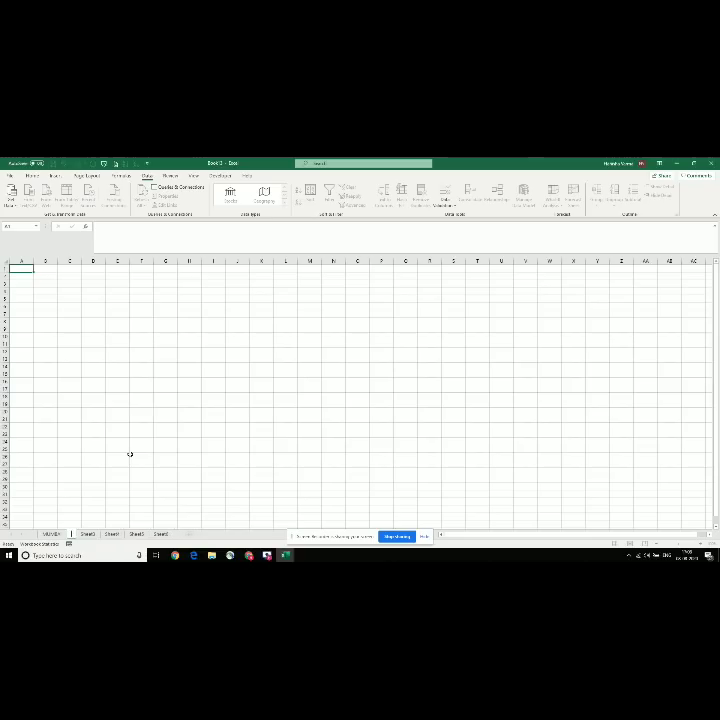
type("DELHI")
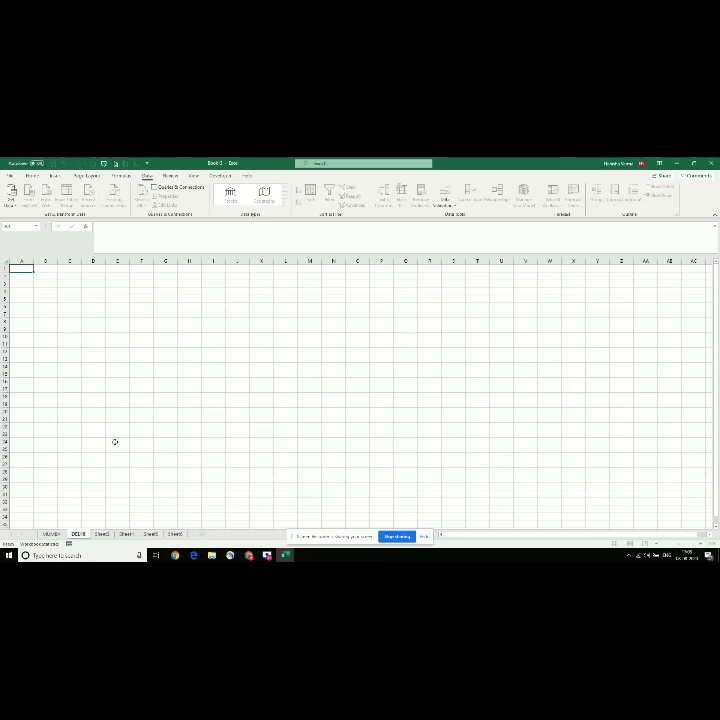
left_click(75, 414)
key("alt+Tab")
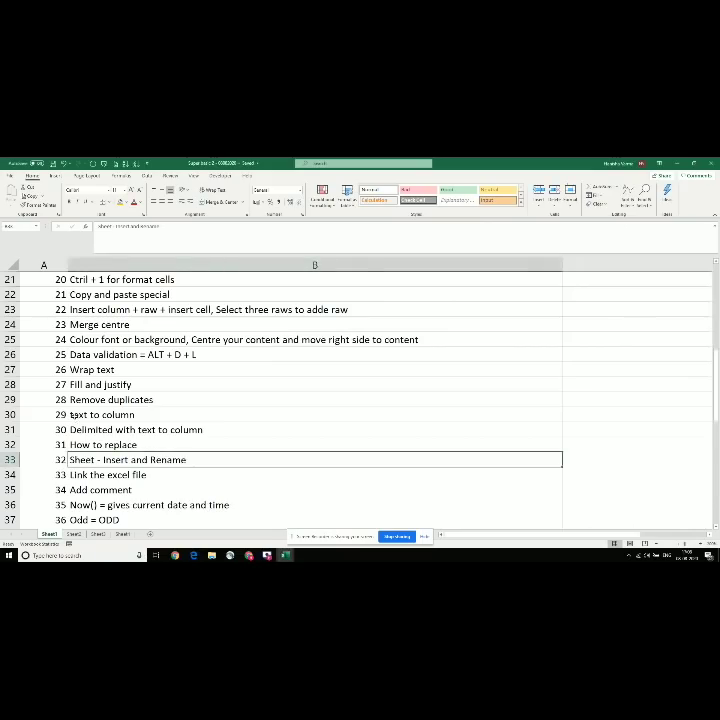
key("alt+Tab")
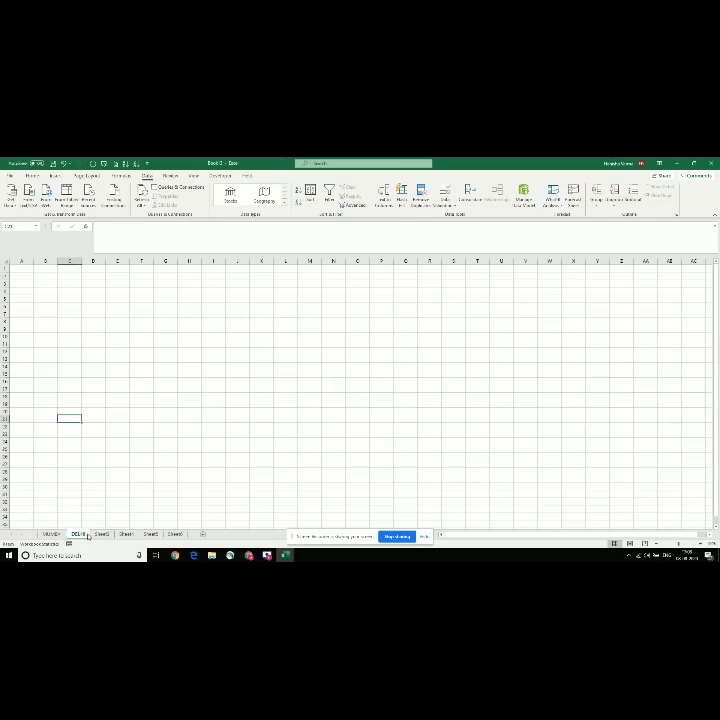
Step: Insert a blank worksheet, Sheet7, from the DELHI tab's Insert dialog
right_click(77, 535)
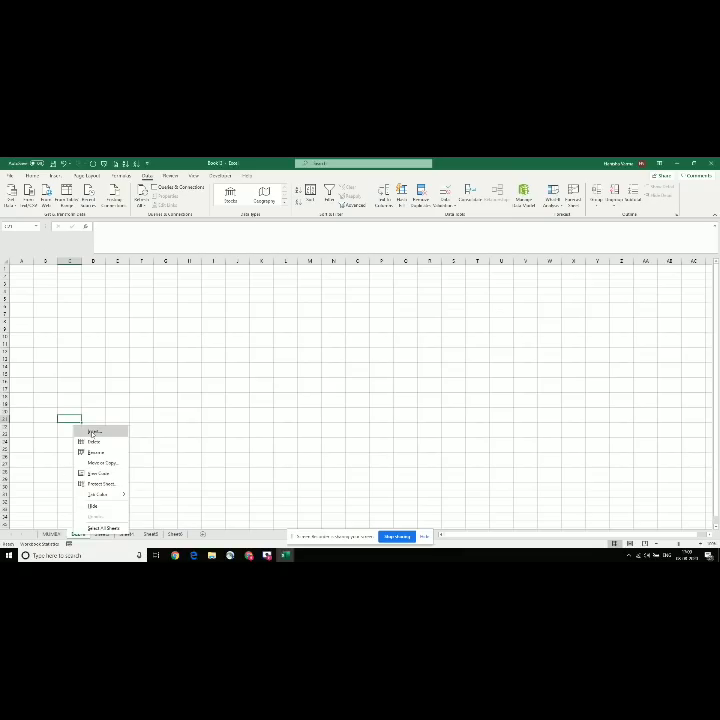
left_click(93, 432)
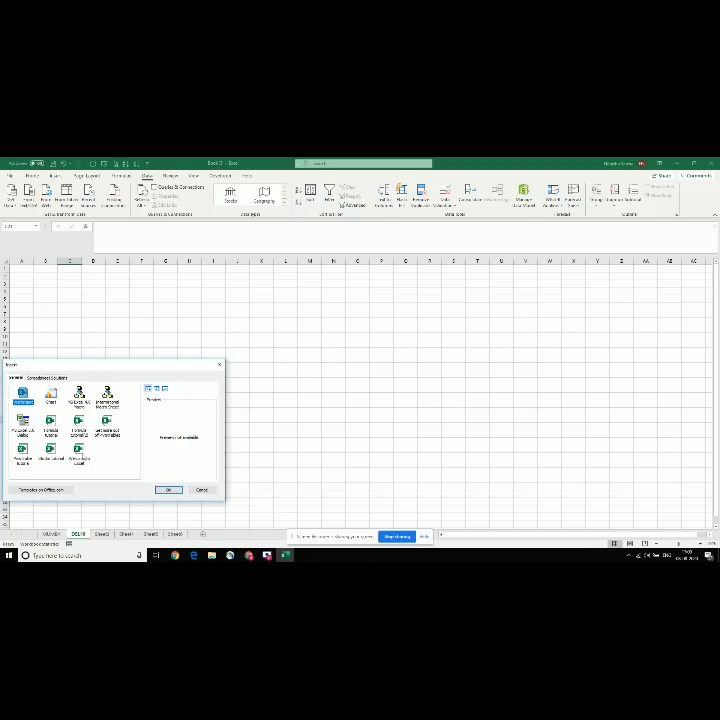
left_click(172, 490)
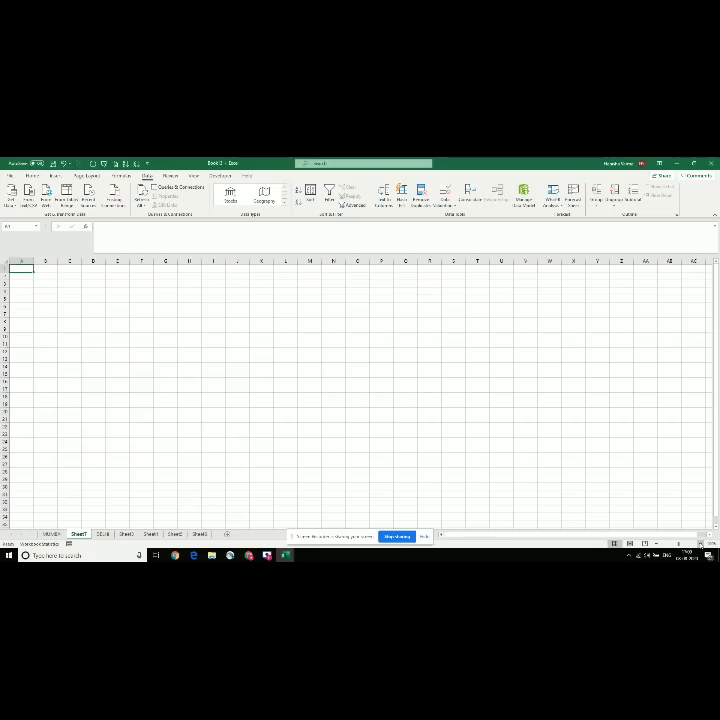
scroll(241, 506, "up", 4, "ctrl")
Step: Enter MUMBAI in B2 and 10 in B3 of the blank sheet
key("alt+Tab")
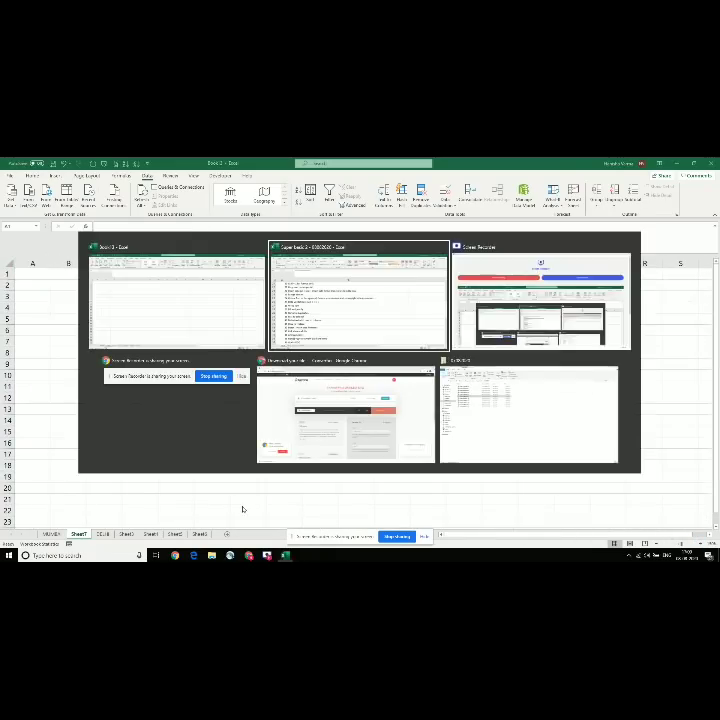
key("Down")
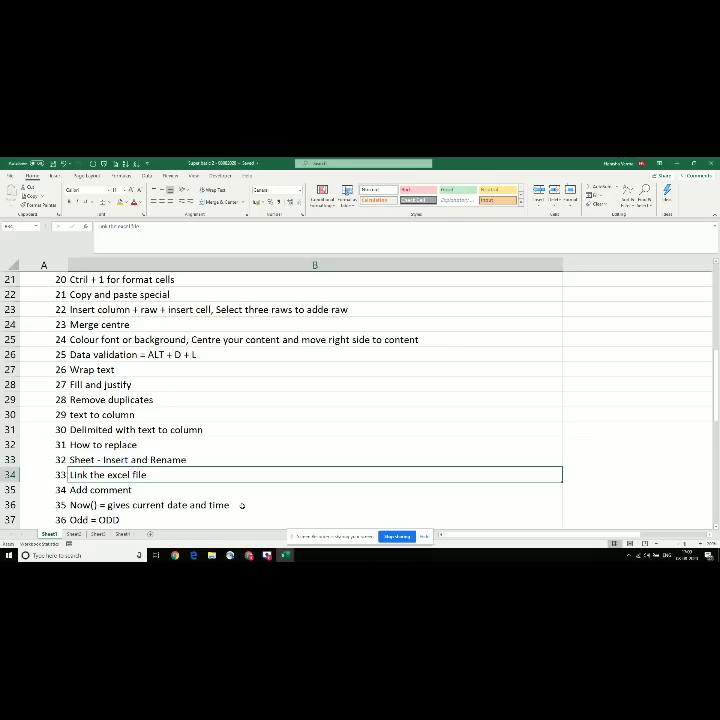
key("alt+Tab")
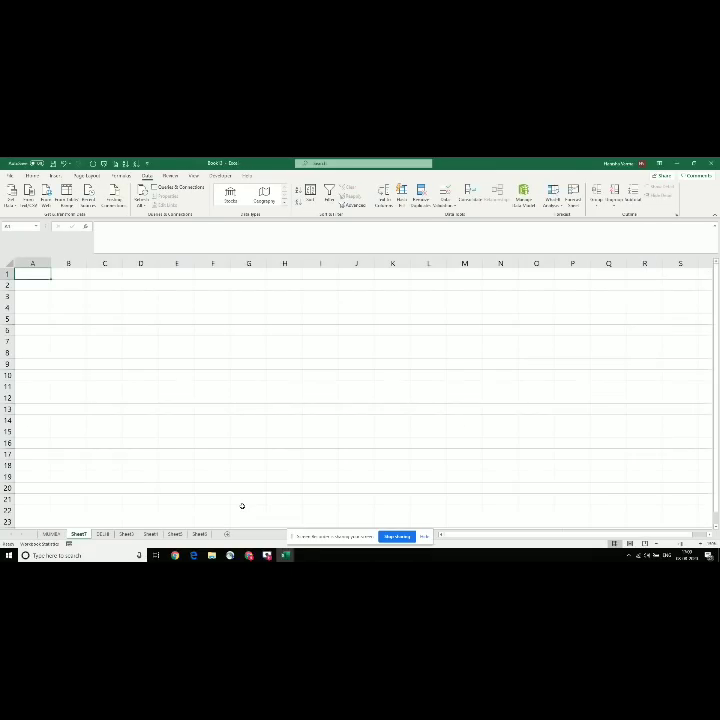
key("Down")
key("Right")
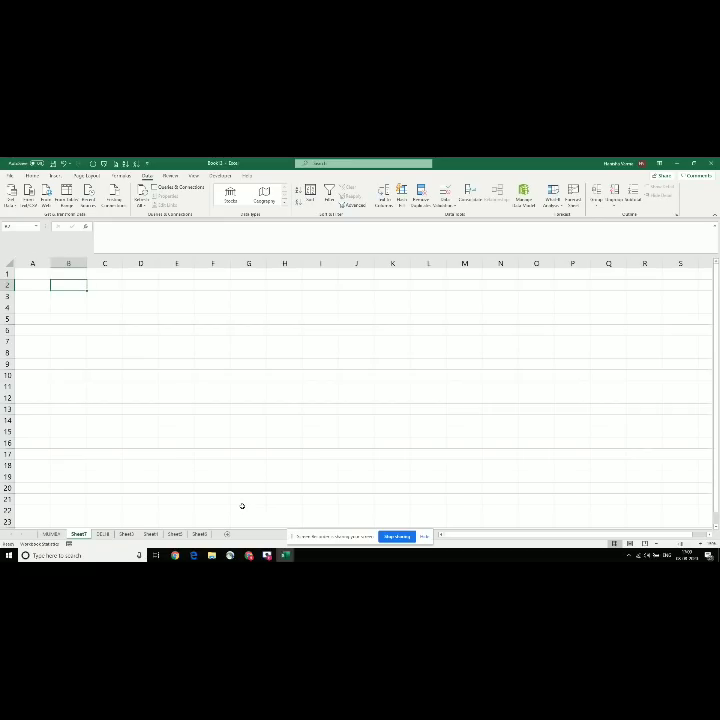
type("MUMBAI")
key("Return")
type("1")
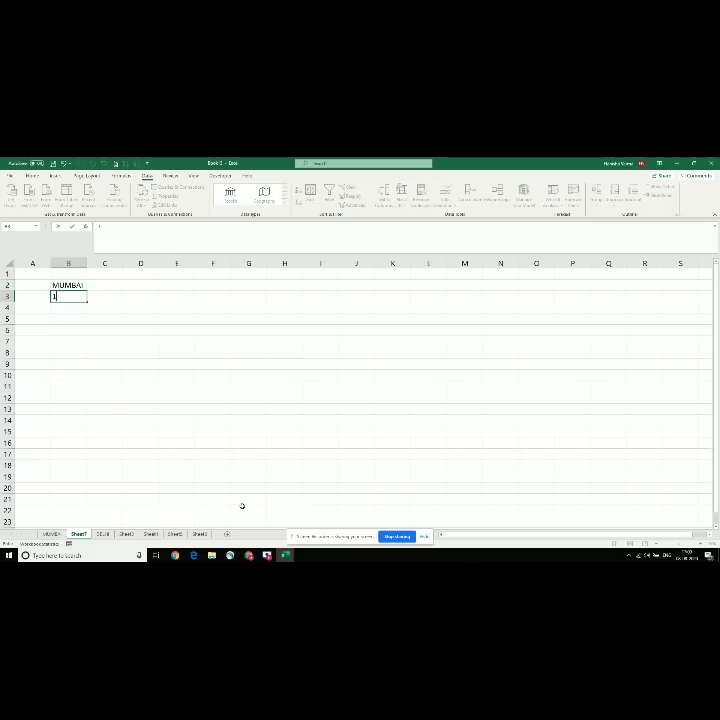
type("0")
key("Return")
Step: Select B2:B3, then create a new workbook and bring up its save options
key("Up")
key("Up")
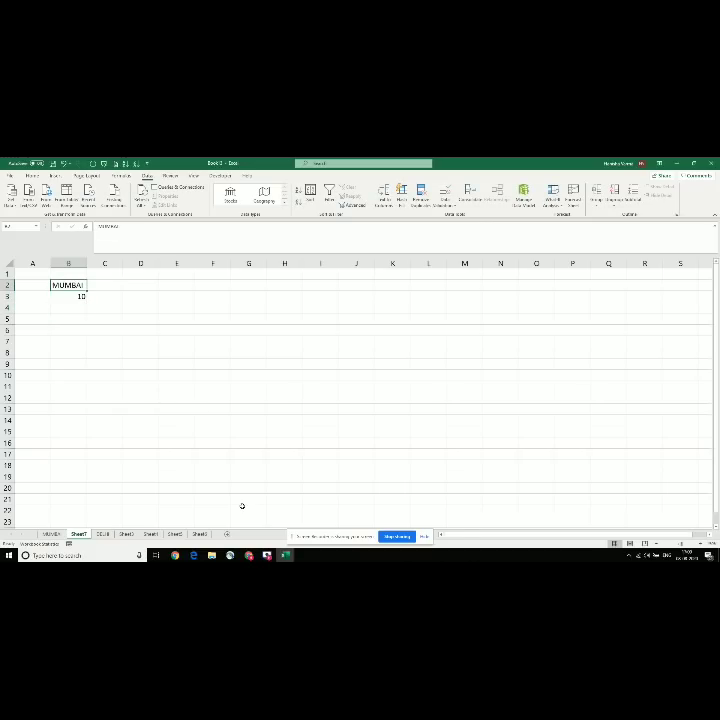
key("shift+Down")
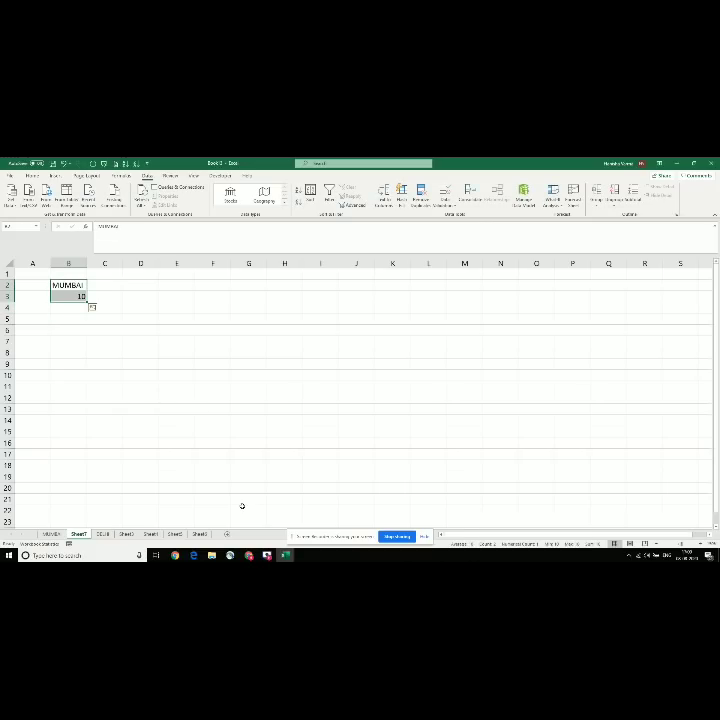
key("ctrl+n")
key("ctrl+s")
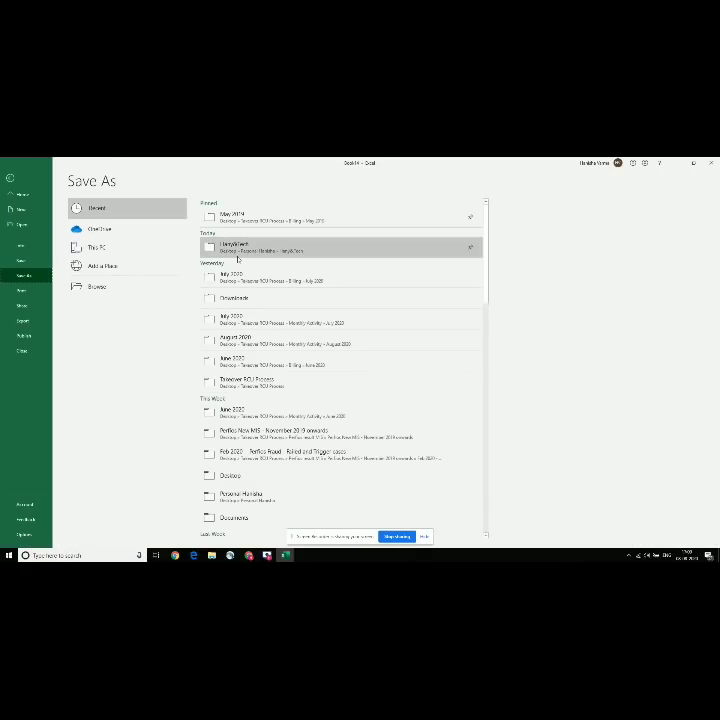
Step: Save the new workbook in the recent folder as LINK - 10 CASES
left_click(234, 255)
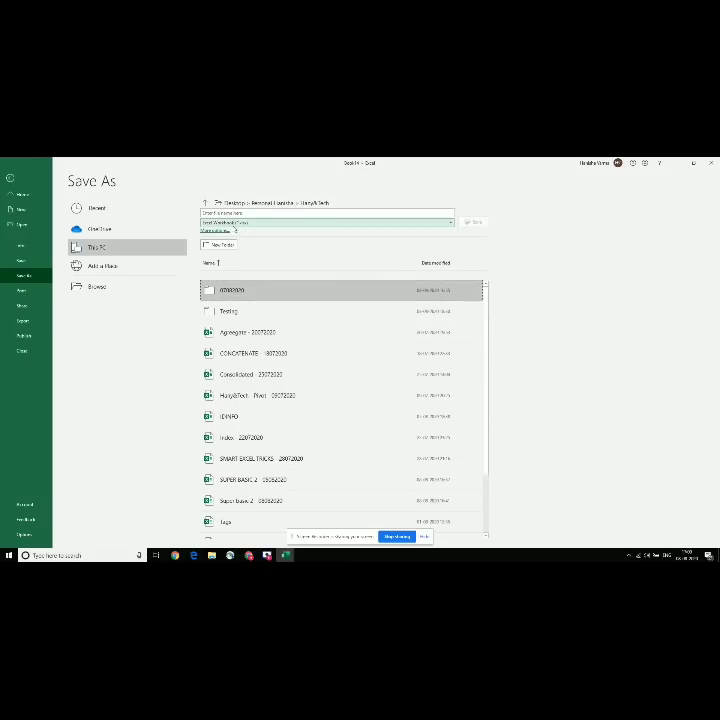
left_click(216, 213)
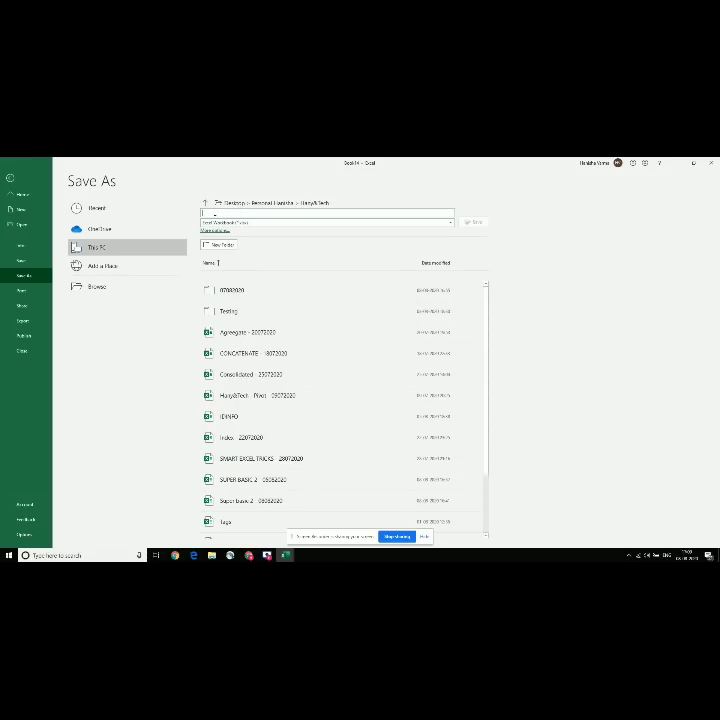
type("U")
type("INK - 10 CASES")
key("Return")
Step: Enter ANJAA, SAGAR, JIGAR, MITTAL, ISHANT and VIKAS down column A from A1
type("ANJA")
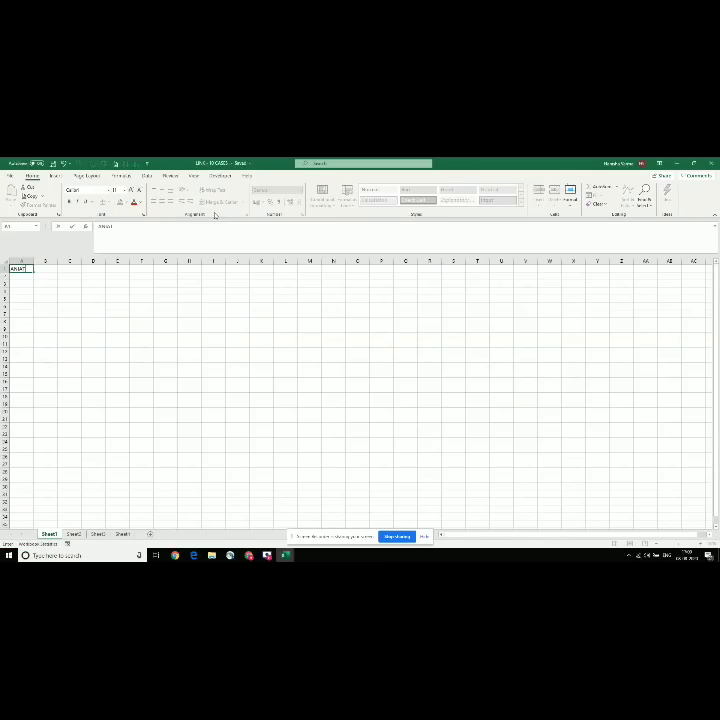
type("A")
key("Return")
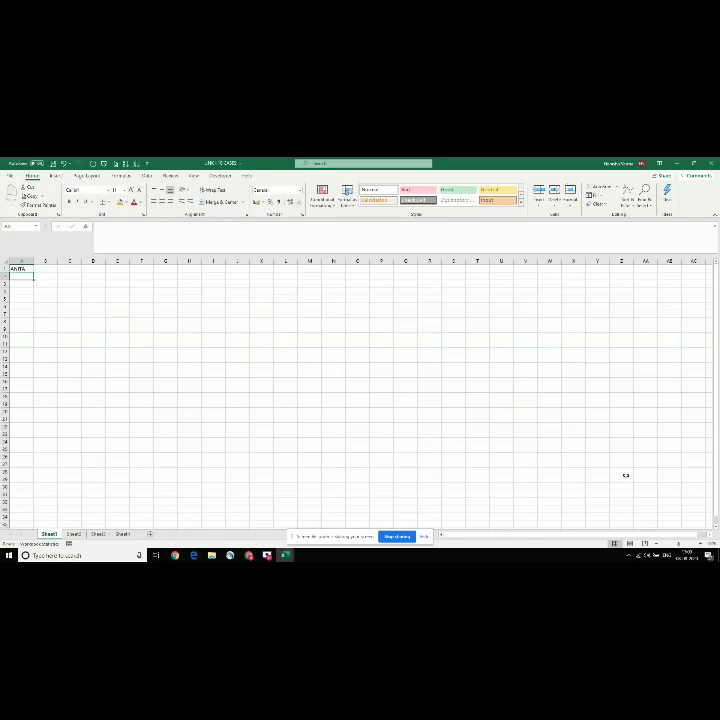
left_click(701, 545)
left_click(701, 545)
left_click(701, 545)
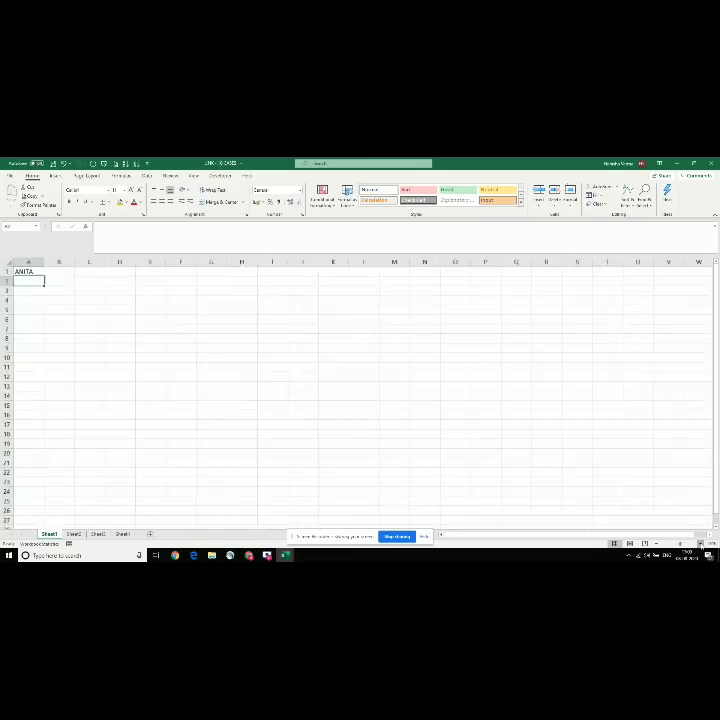
left_click(701, 545)
left_click(701, 545)
left_click(701, 545)
left_click(701, 545)
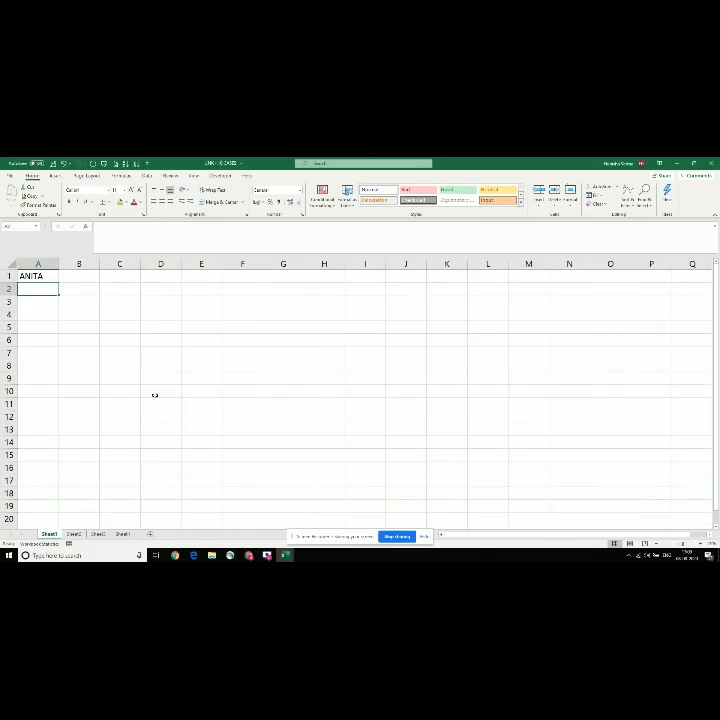
type("SAGAR")
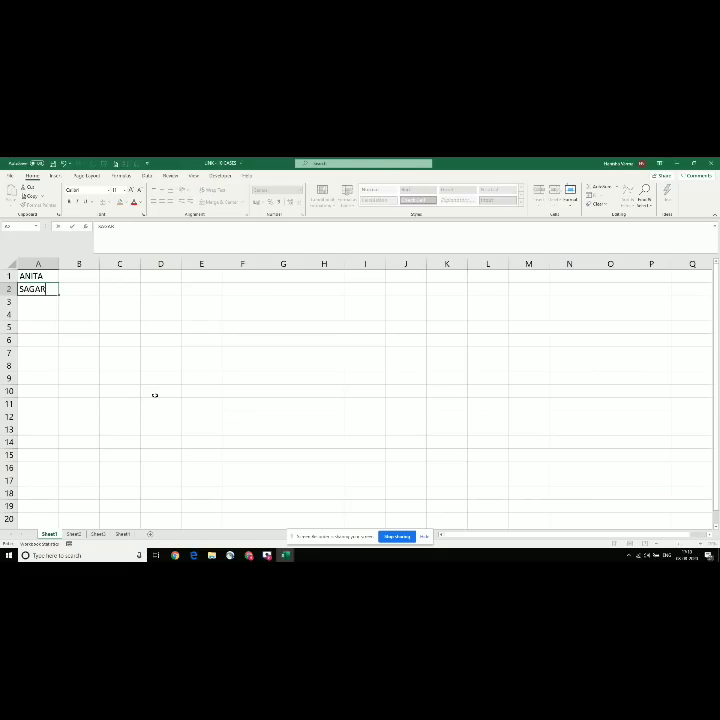
key("Return")
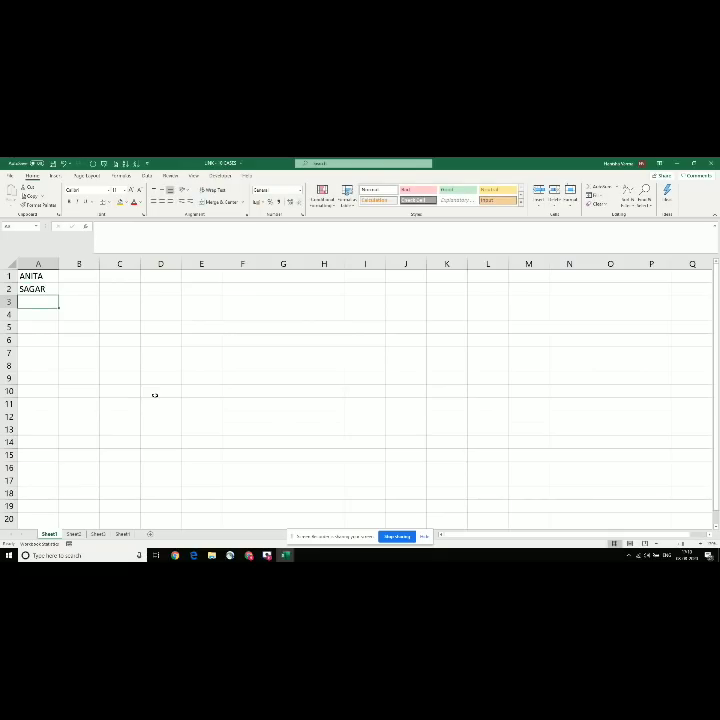
type("JIGAR")
key("Return")
type("MITTA")
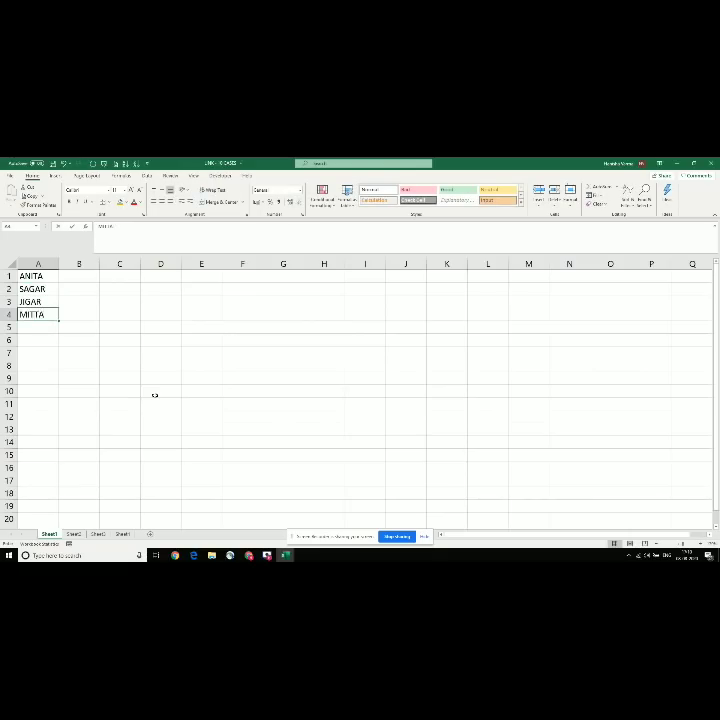
type("L")
key("Return")
type("ISHA")
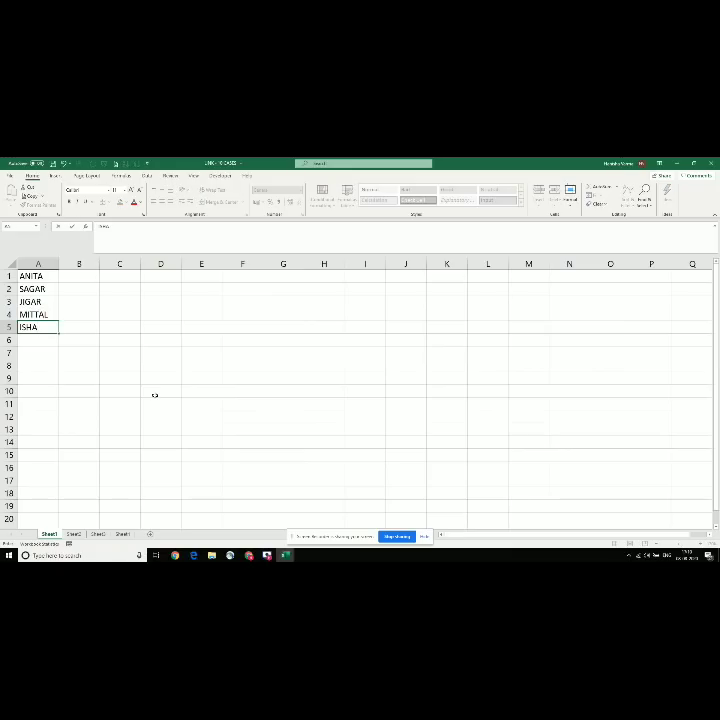
type("NT")
key("Return")
type("VIKAS")
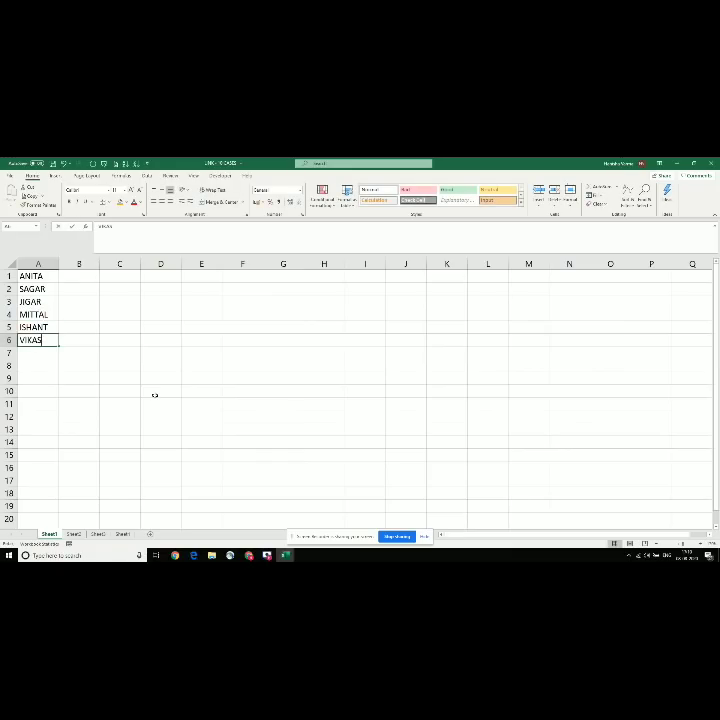
key("Return")
Step: Continue the list with HIMESH, DILIP, NILES and AHS in A7:A10
type("HJK")
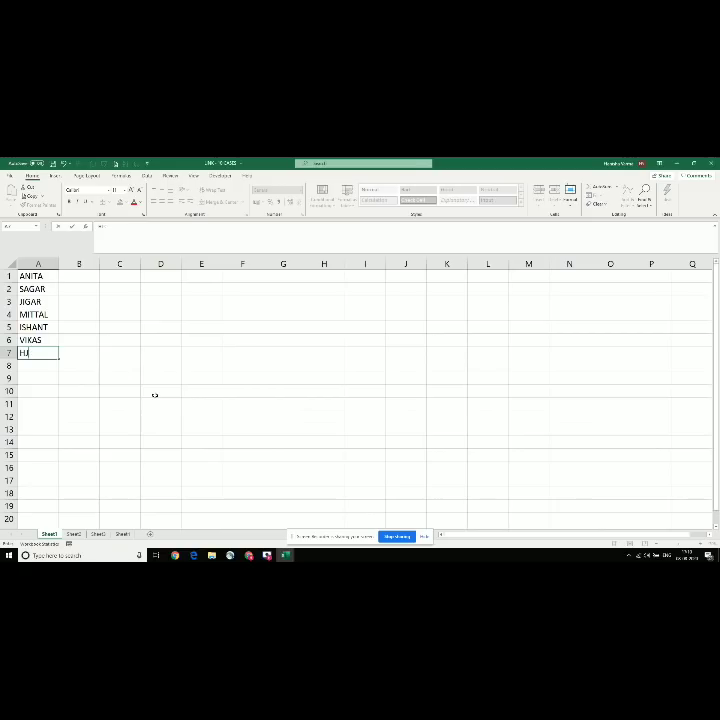
key("BackSpace")
type("IMESH")
key("Return")
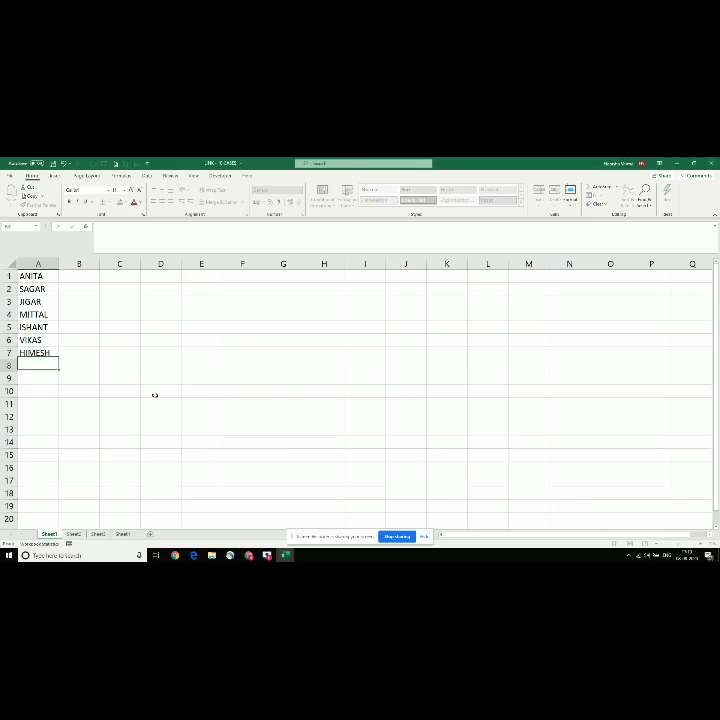
type("DILIP")
key("Return")
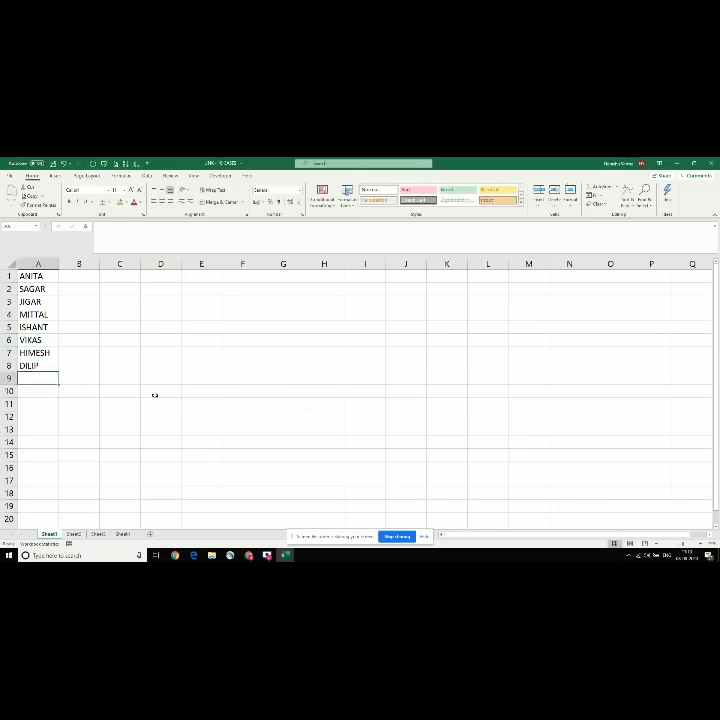
type("NILES")
key("Return")
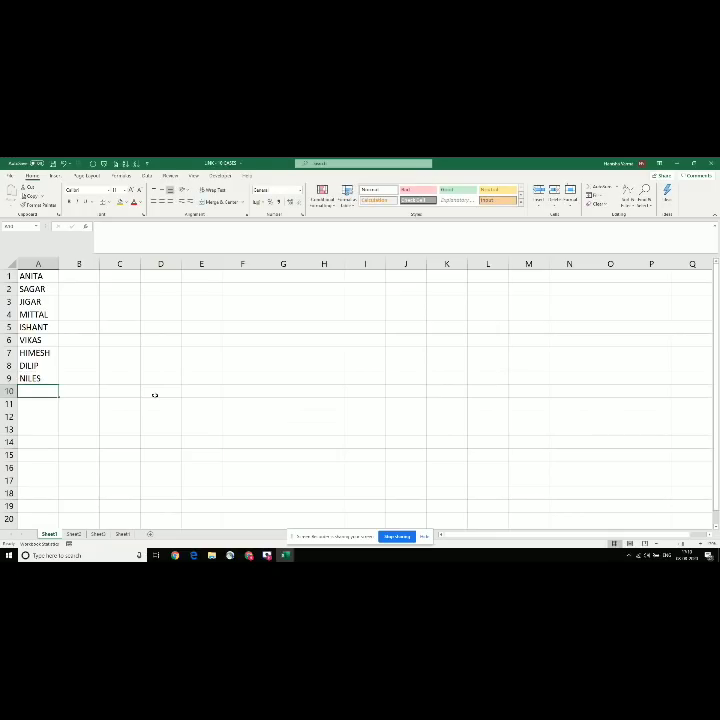
type("AHS")
key("Return")
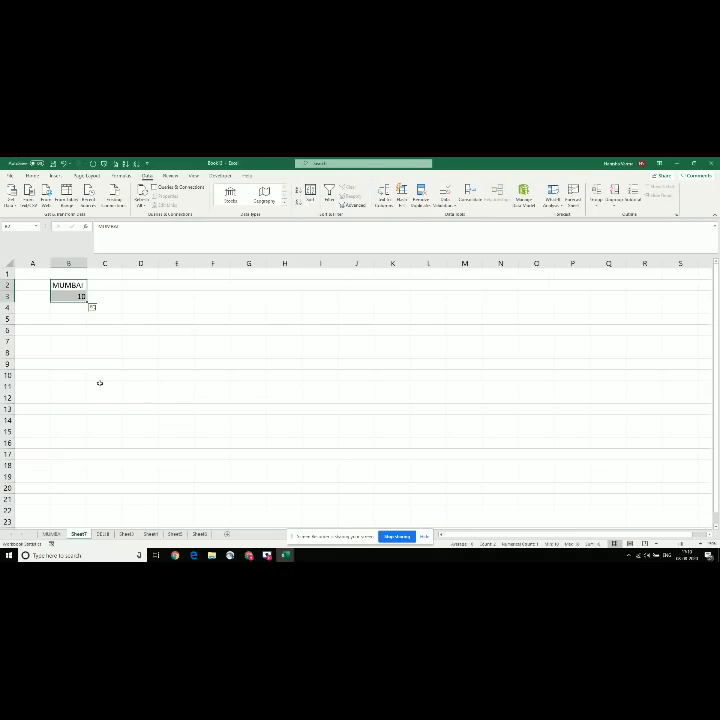
Step: Open the hyperlink dialog for the 10 in cell B3
key("Up")
key("Down")
key("Down")
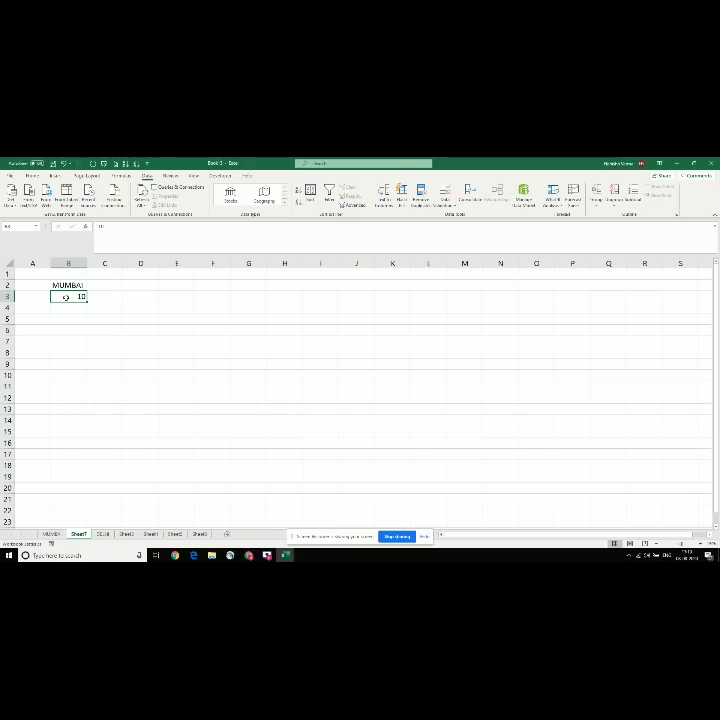
right_click(66, 297)
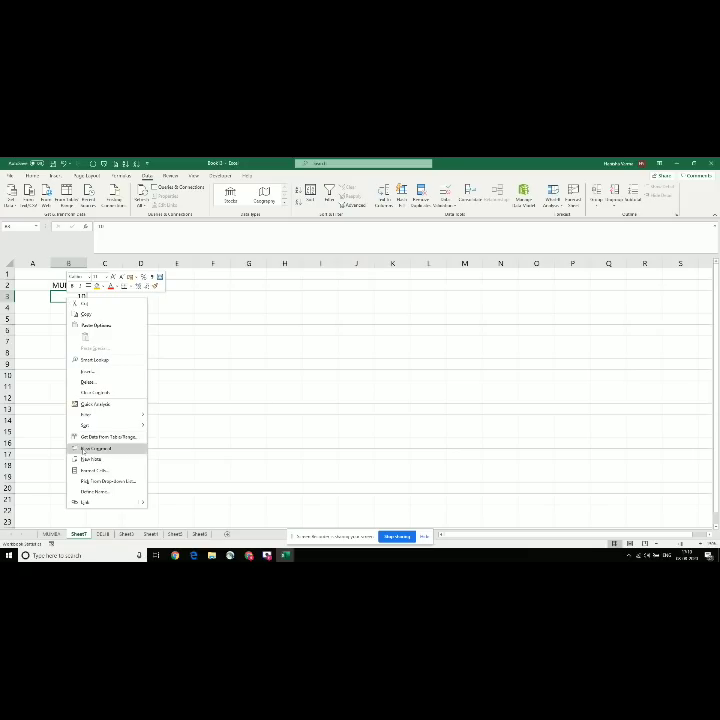
left_click(101, 502)
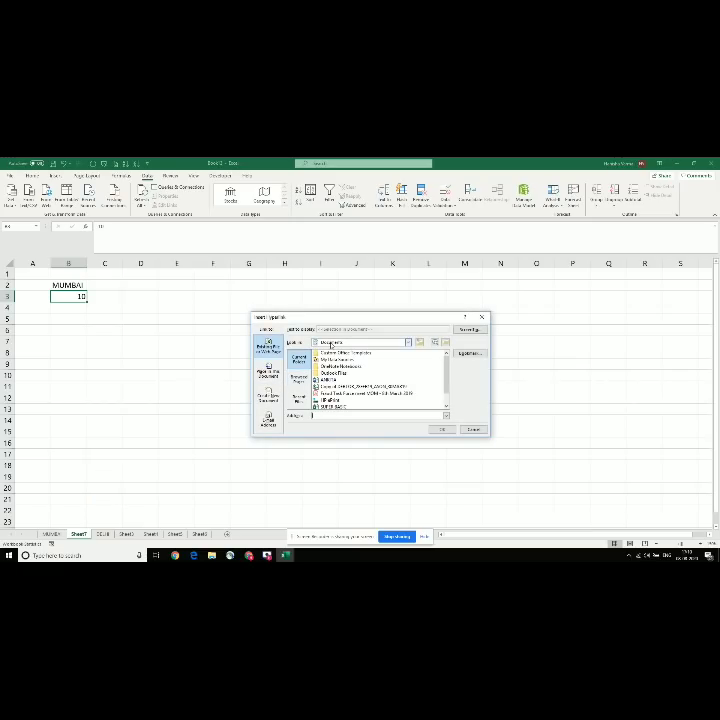
Step: Browse to the Desktop's personal folder and link B3 to the LINK - 10 CASES workbook
left_click(331, 344)
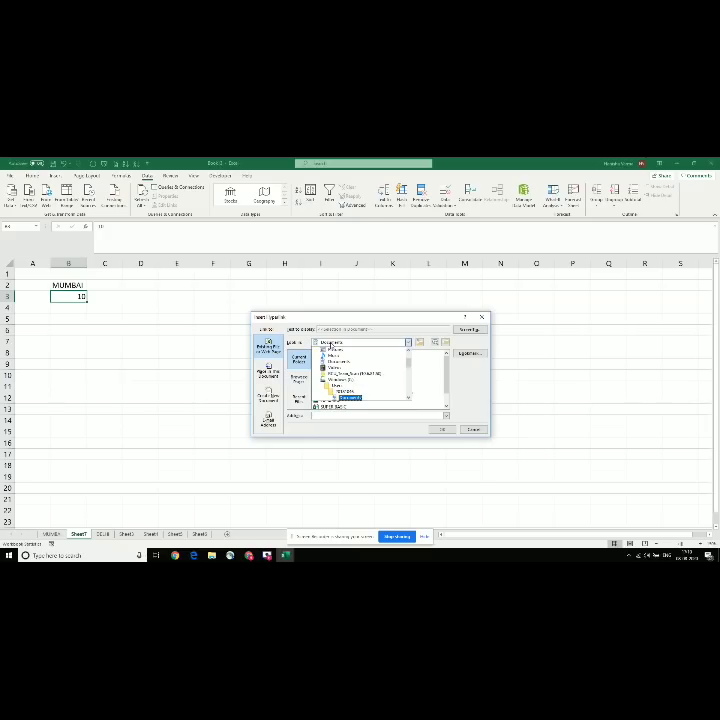
left_click(331, 345)
left_click(331, 344)
left_click_drag(410, 362, 409, 358)
left_click(328, 349)
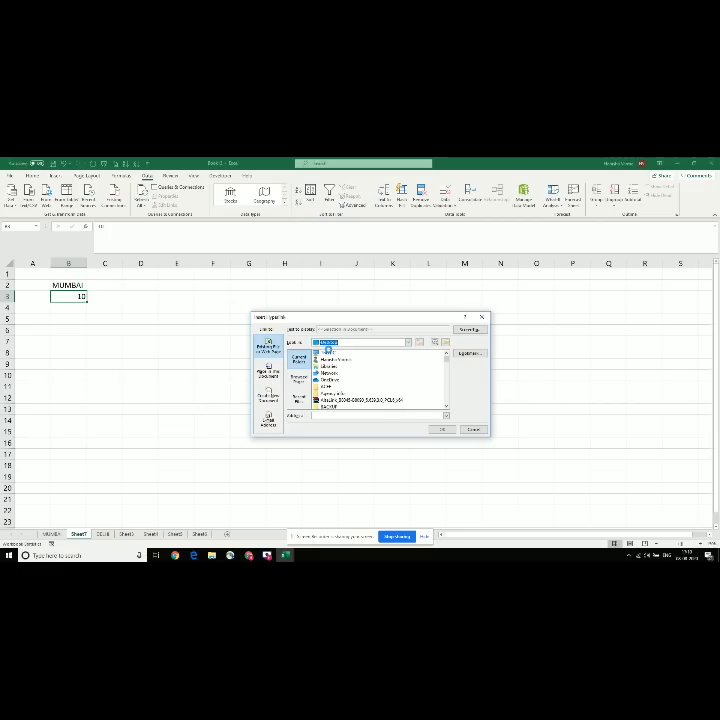
left_click(332, 367)
key("p")
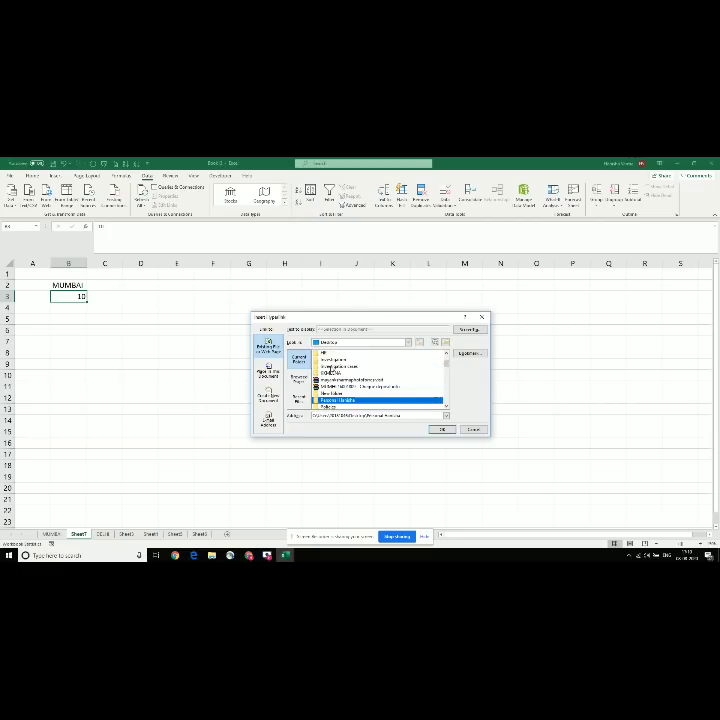
key("Return")
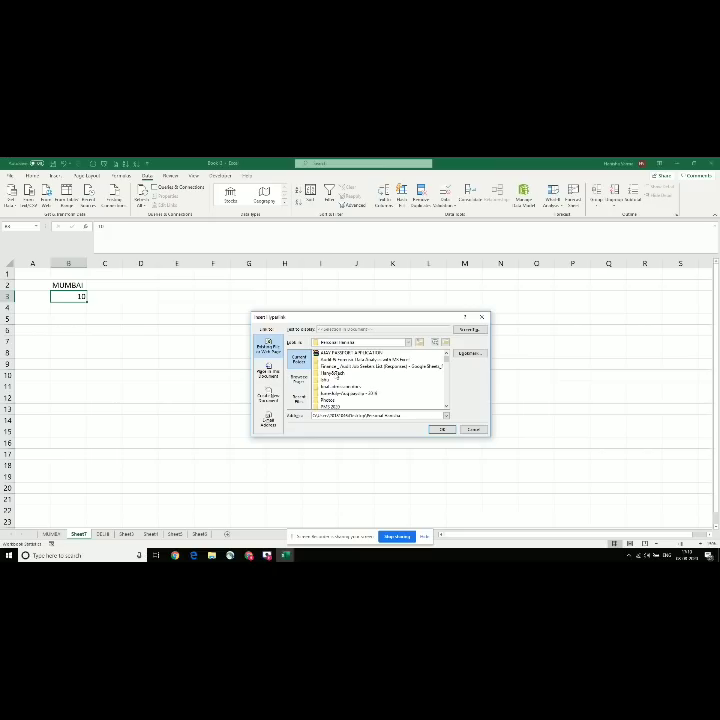
double_click(336, 373)
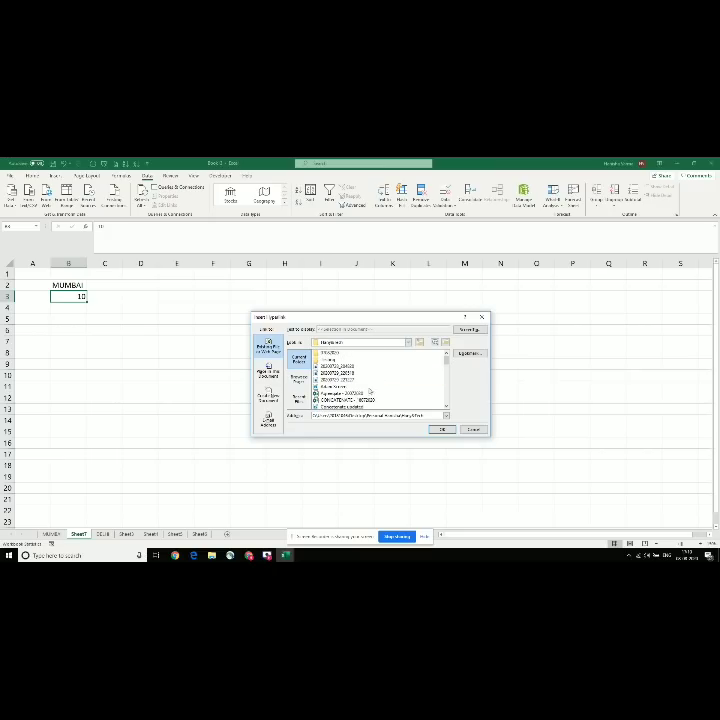
key("Down")
key("Down")
key("Down")
key("Down")
key("Down")
key("Down")
key("Down")
key("Down")
key("Down")
key("Down")
key("Down")
key("Down")
key("Down")
key("Down")
key("Down")
key("Down")
key("Down")
key("Down")
key("Down")
key("Down")
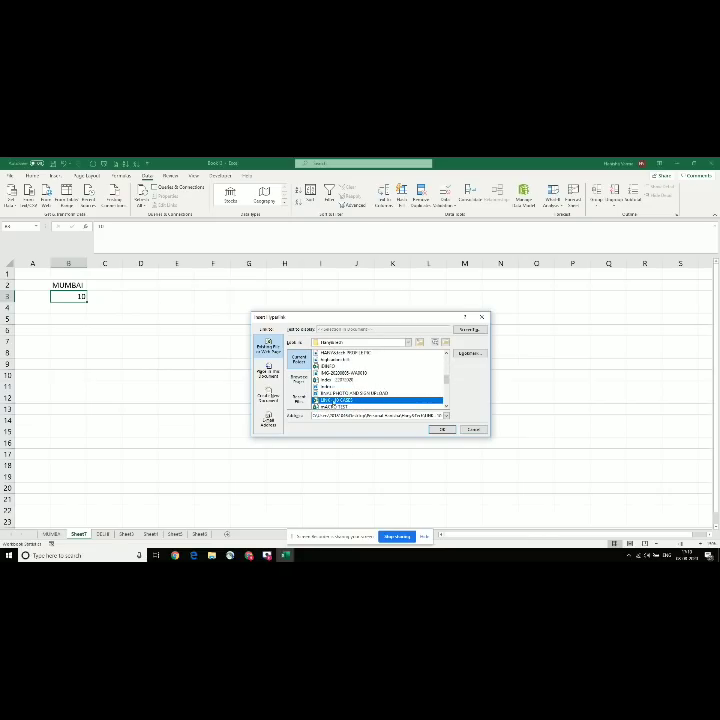
left_click(441, 429)
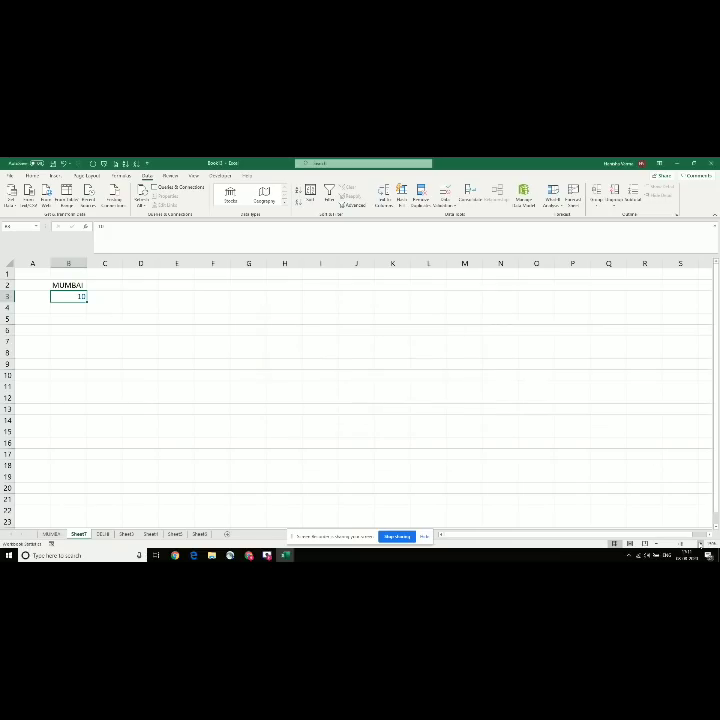
Step: Follow the 10 hyperlink in B3 and accept the security notice to open LINK - 10 CASES
scroll(392, 306, "up", 4)
scroll(92, 389, "up", 3)
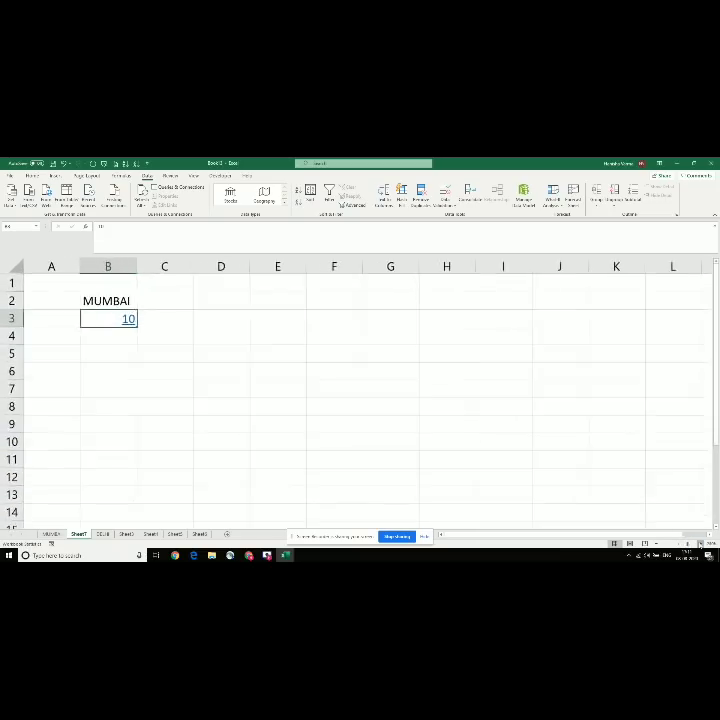
left_click(141, 355)
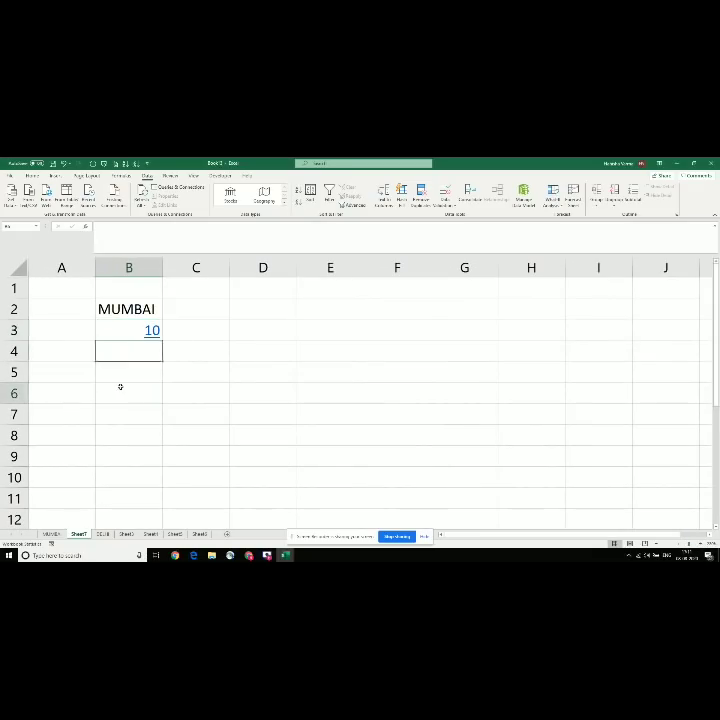
left_click(121, 388)
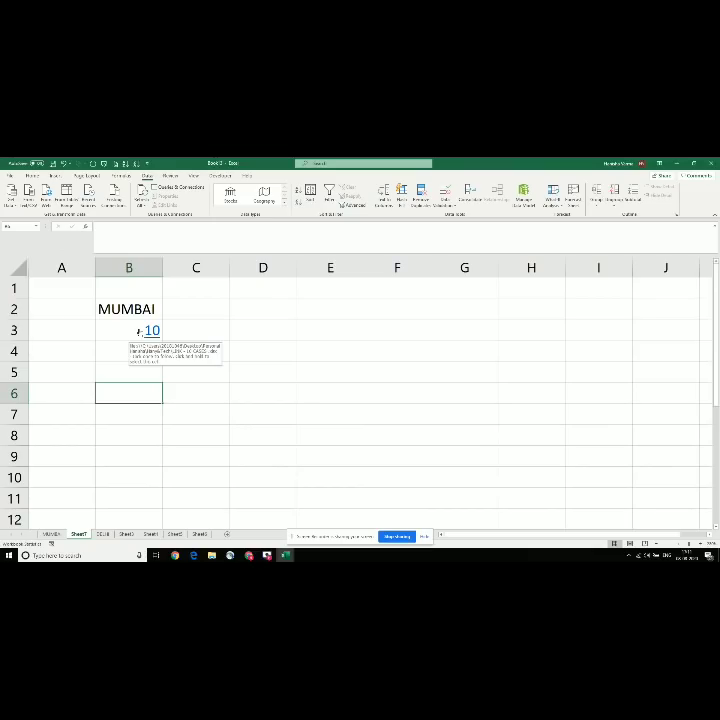
left_click(145, 331)
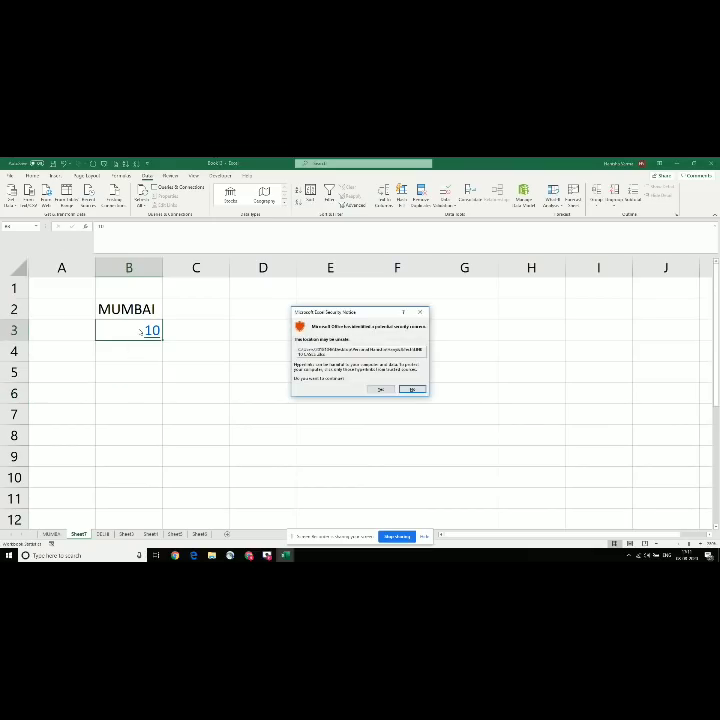
left_click(380, 389)
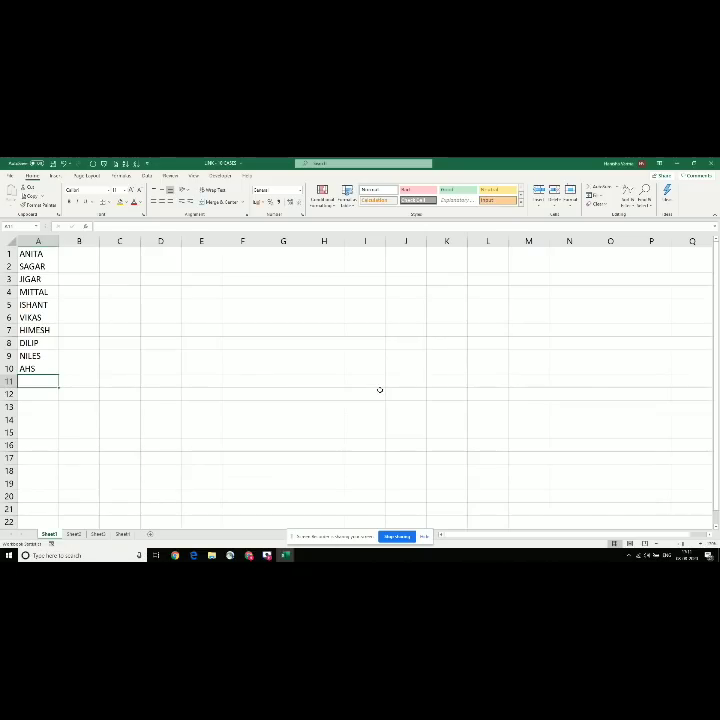
Step: Widen column A of the names workbook so the names fit
key("Up")
key("Up")
key("Up")
key("Up")
key("Up")
key("Up")
key("Up")
key("Up")
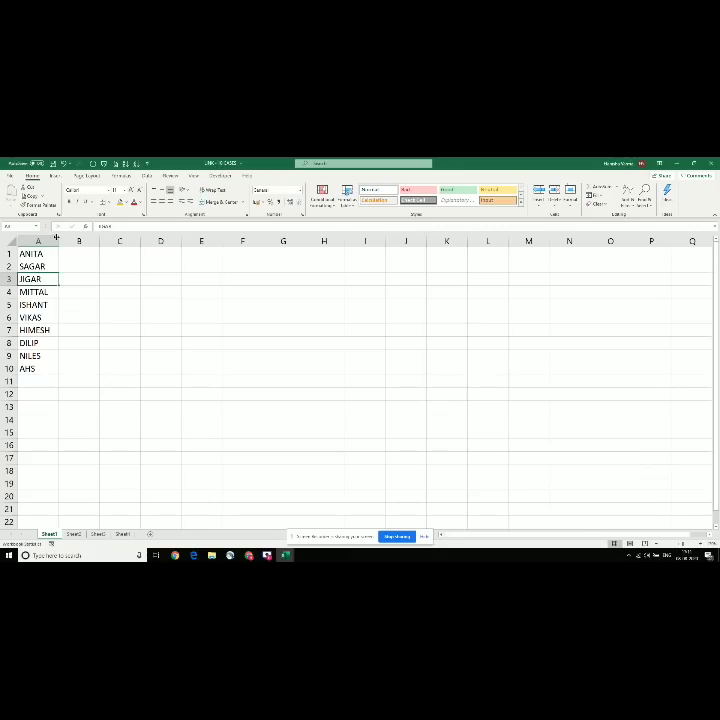
left_click_drag(58, 240, 114, 240)
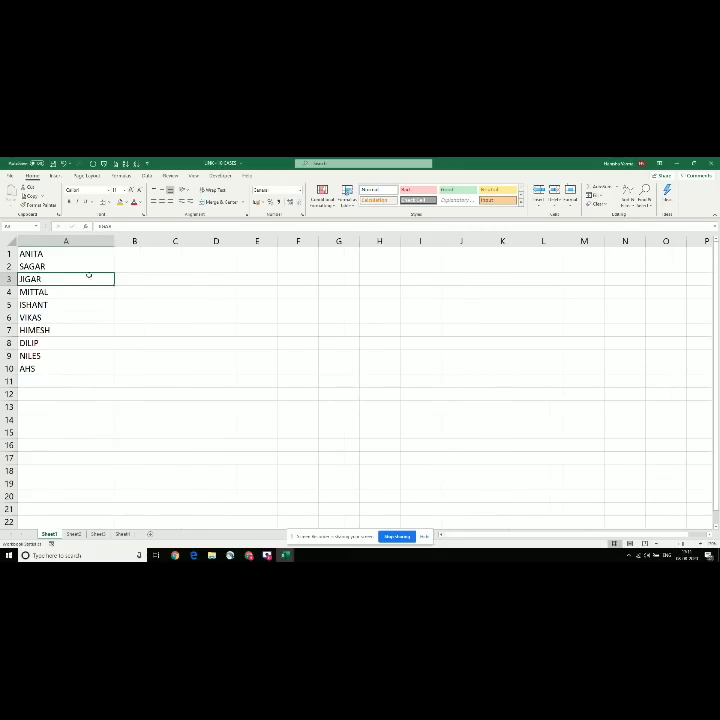
left_click(42, 305)
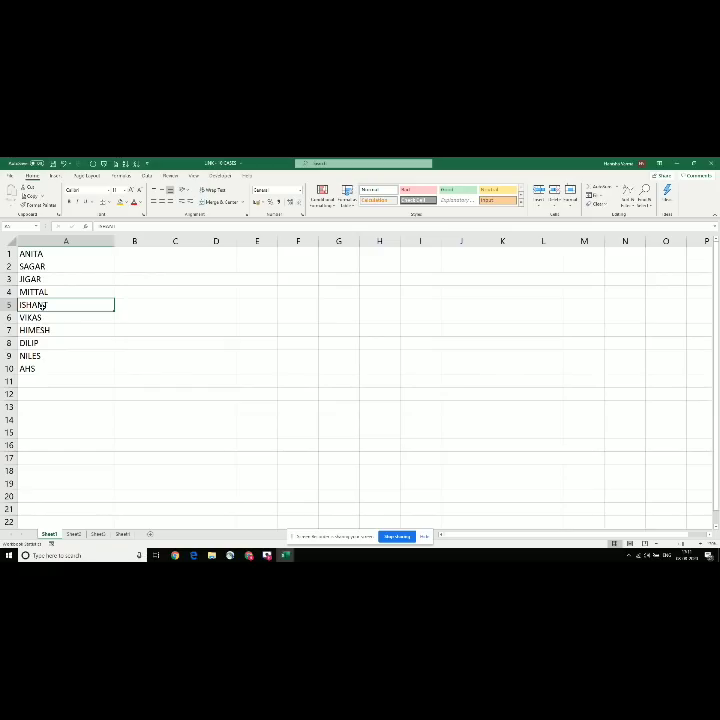
key("alt+Tab")
key("alt+Tab")
key("alt+Tab")
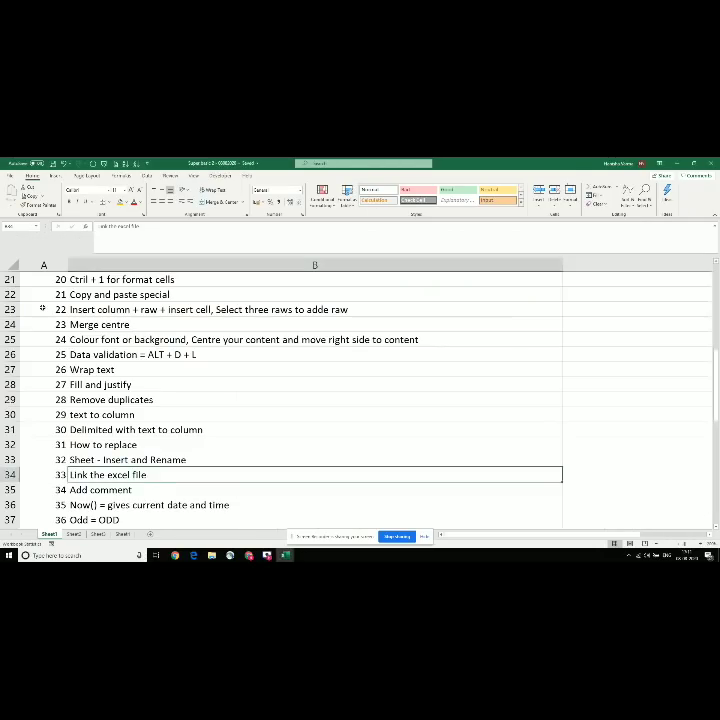
Step: Find the Add comment topic in the Super basic list, then select MUMBAI cell B2 in Book3
key("Down")
key("Down")
key("Down")
key("Up")
key("Up")
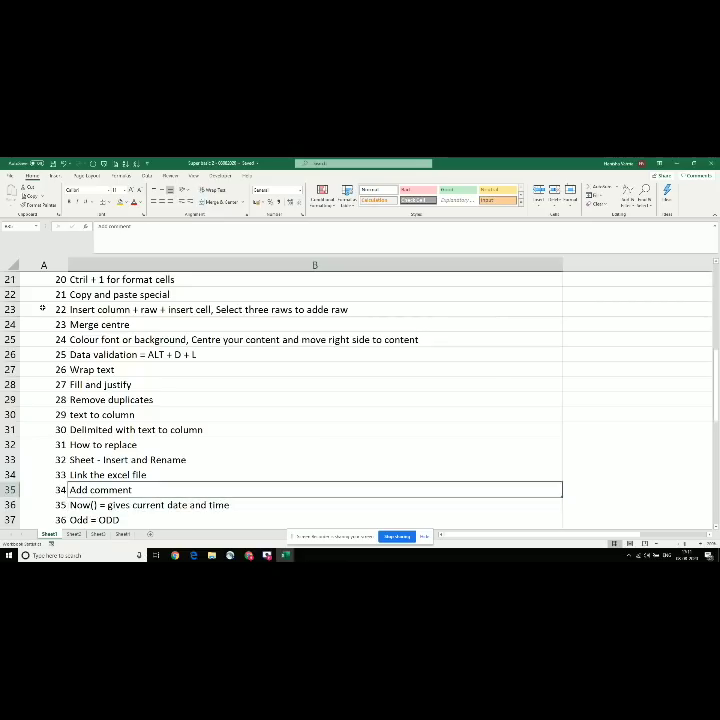
key("alt+Tab")
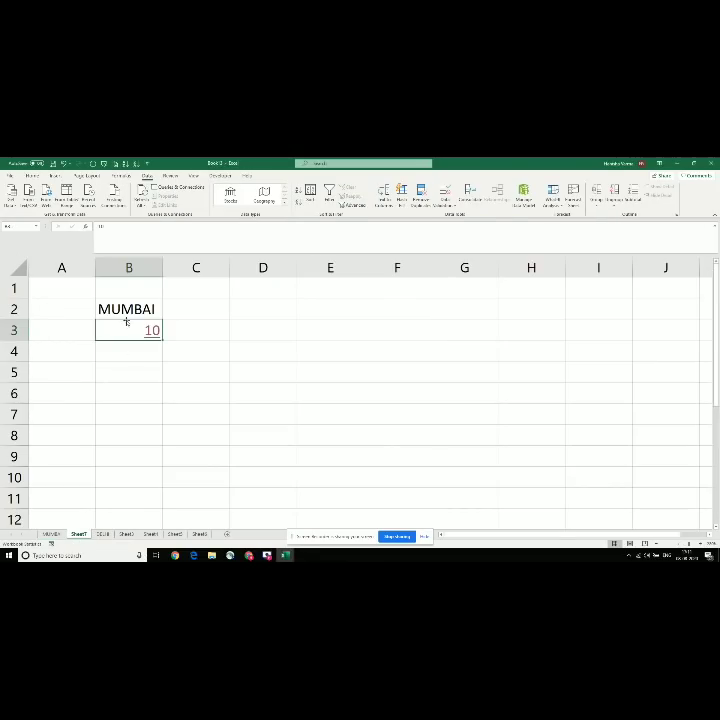
left_click(121, 309)
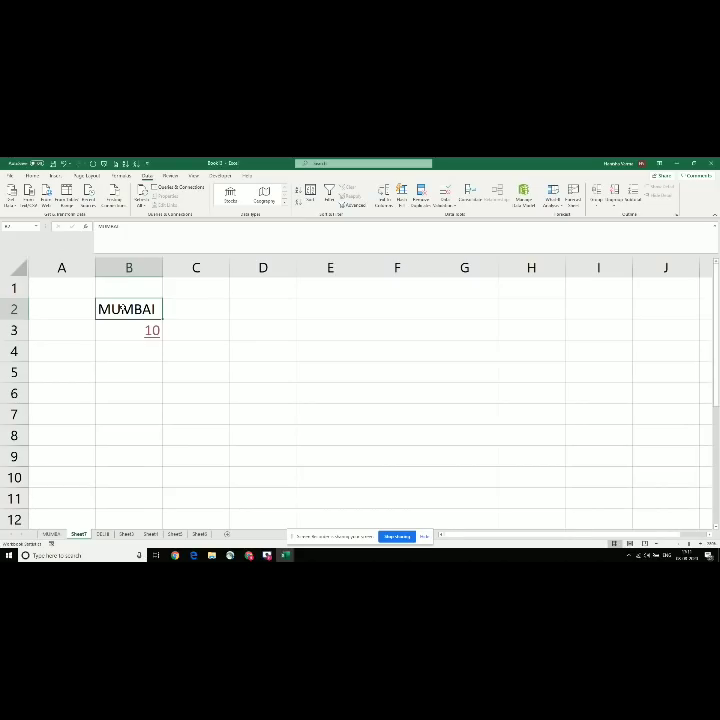
Step: Add a new comment on B2 reading 'VALUE IO BE RECHECKED'
right_click(121, 310)
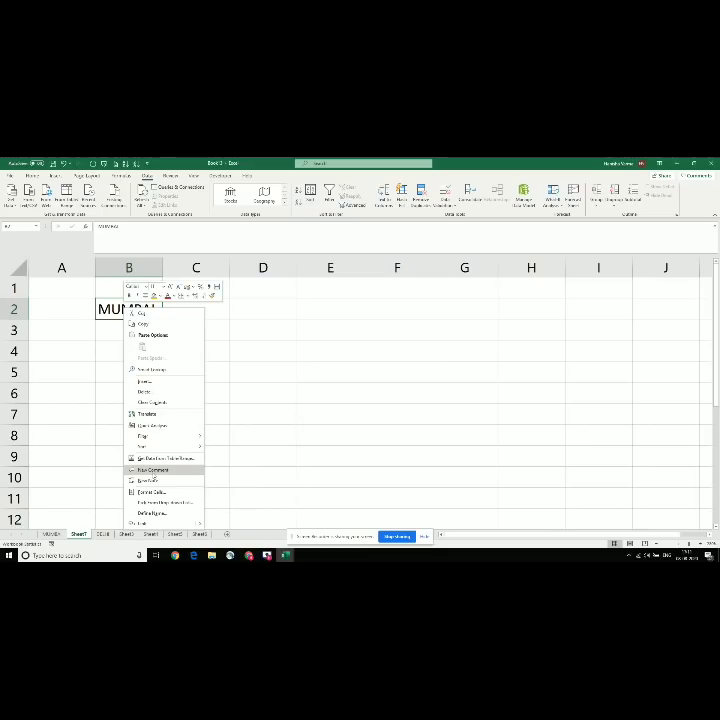
left_click(153, 470)
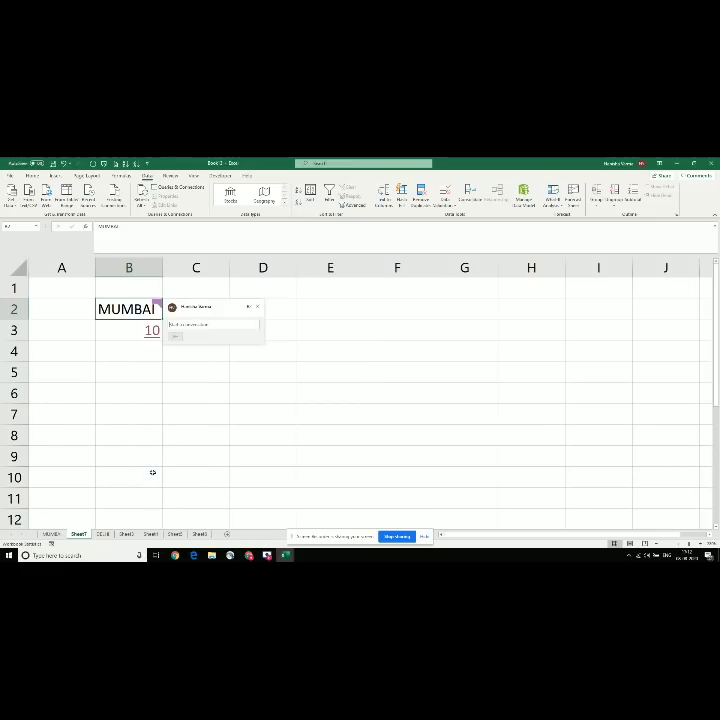
type("v")
key("BackSpace")
type("VALUE IO BE")
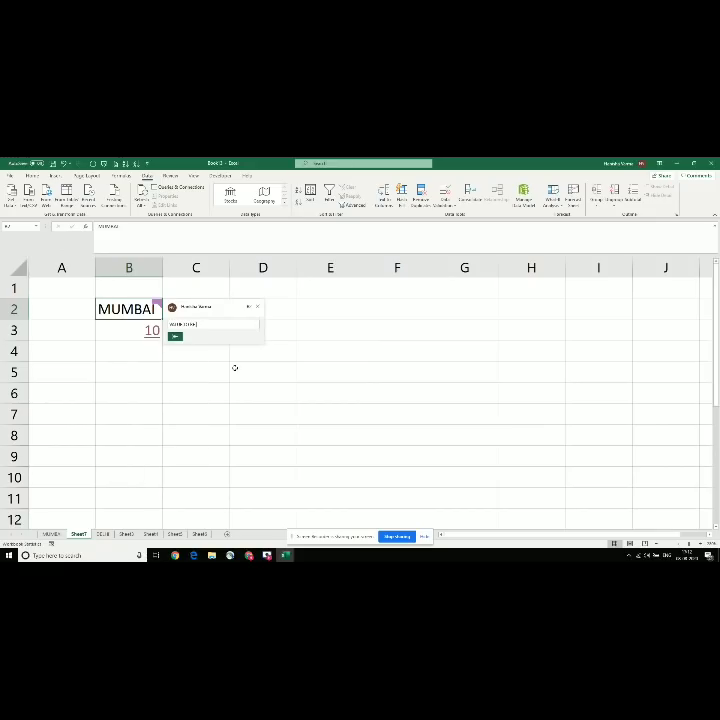
type(" RECHECKED")
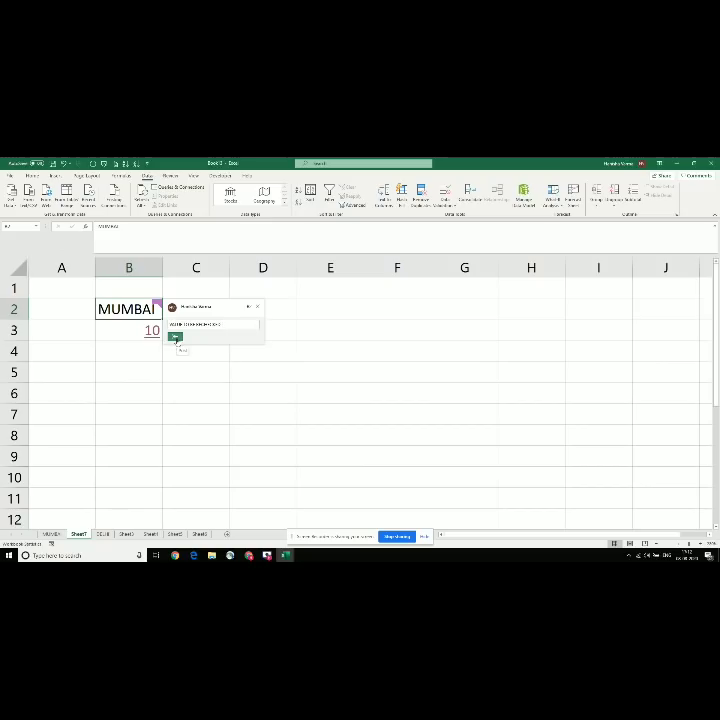
Step: Post the 'VALUE IO BE RECHECKED' comment on B2 and dismiss the comments tip
left_click(176, 338)
left_click(237, 372)
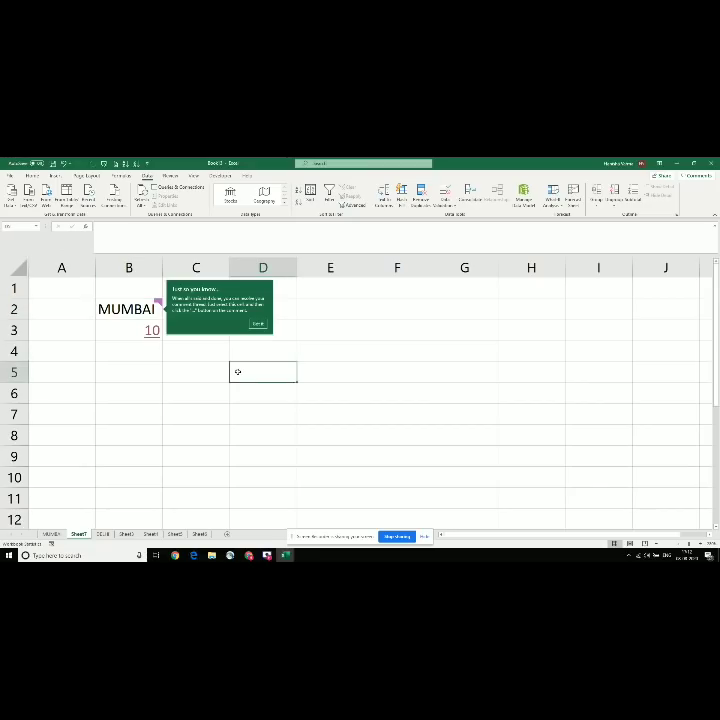
left_click(257, 325)
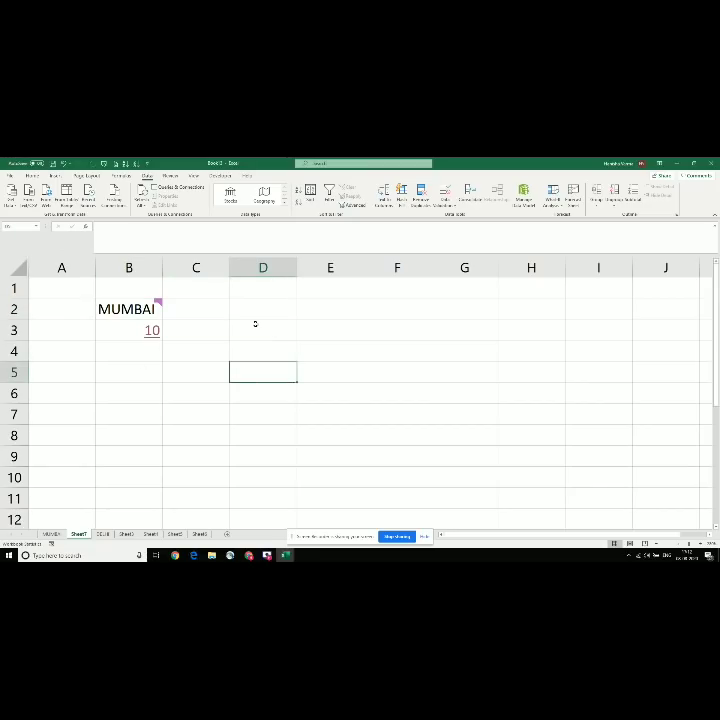
mouse_move(132, 306)
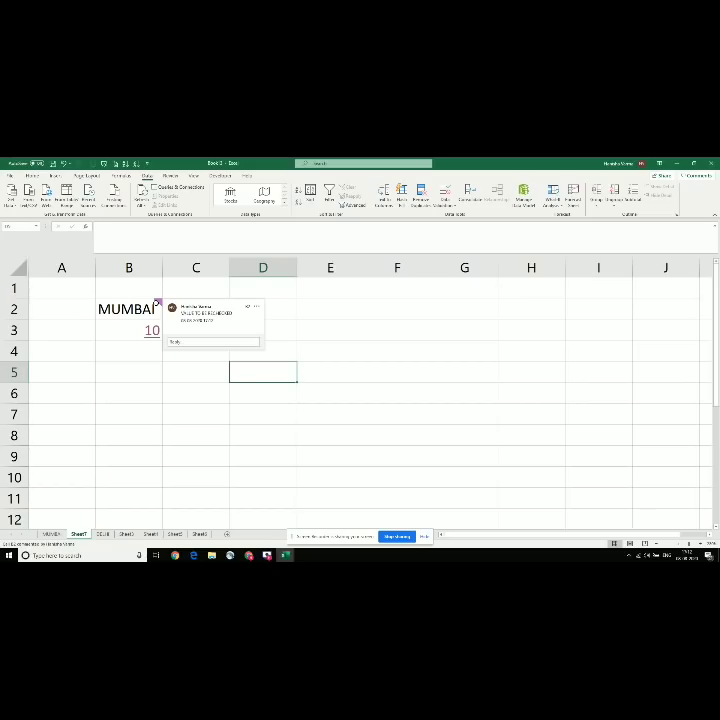
Step: Reselect the MUMBAI cell B2 to display its posted comment
left_click(127, 357)
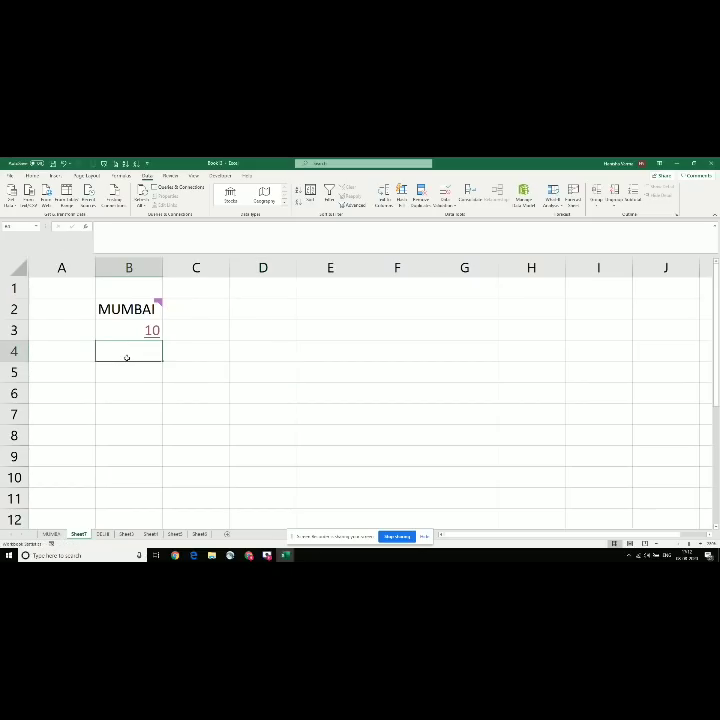
key("ctrl+s")
key("Escape")
left_click(155, 311)
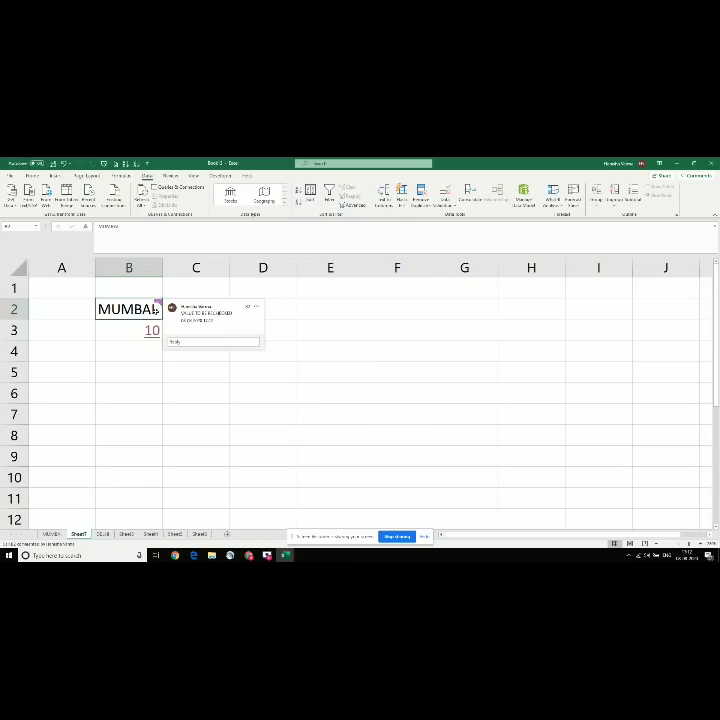
Step: Look up the Now() entry in the tips workbook
key("alt+Tab")
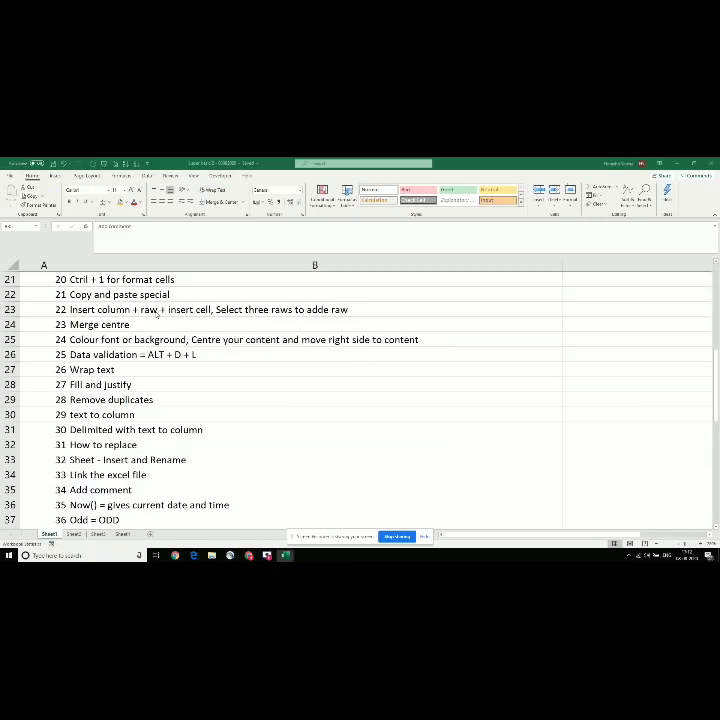
key("Down")
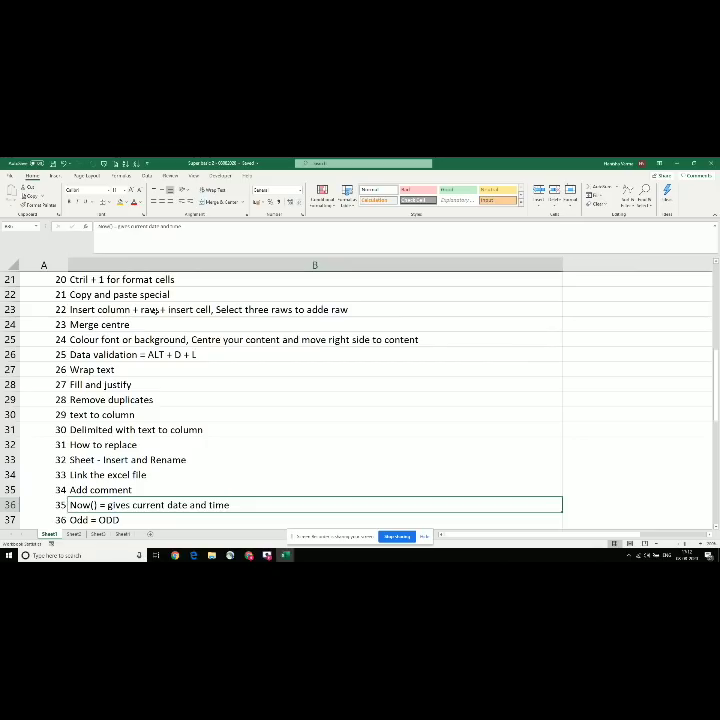
scroll(155, 311, "down", 1)
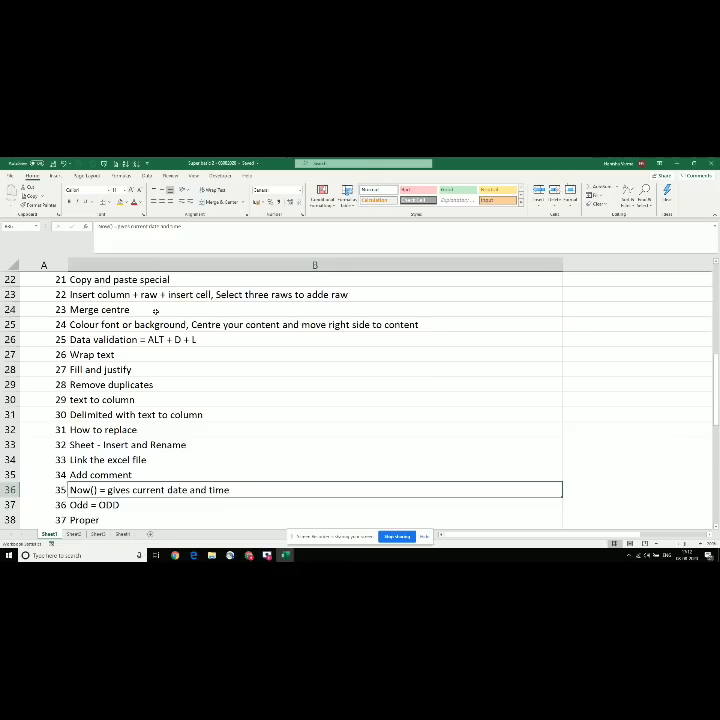
key("Down")
key("Down")
key("Down")
scroll(155, 311, "down", 1)
key("Up")
key("Up")
key("Up")
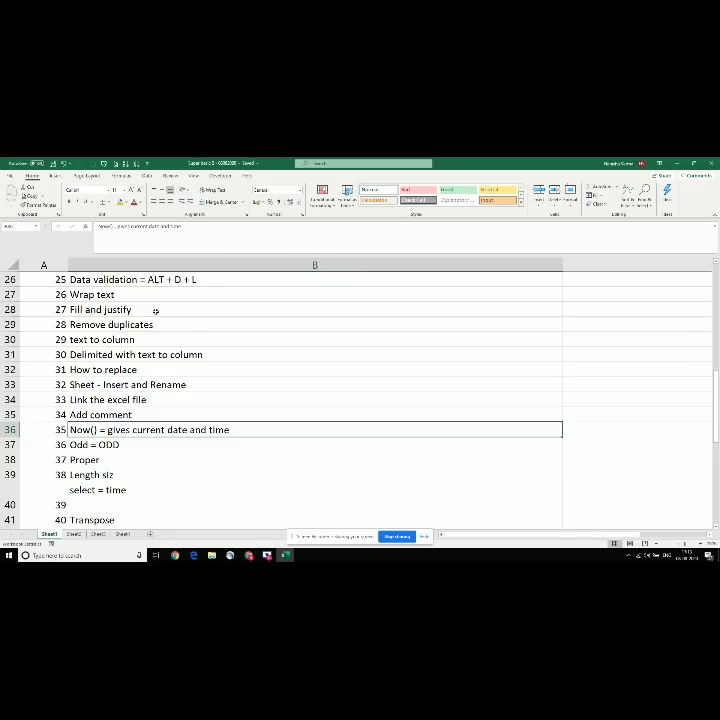
Step: Clear MUMBAI and 10 from the practice sheet with Ctrl+A and Delete
key("alt+Tab")
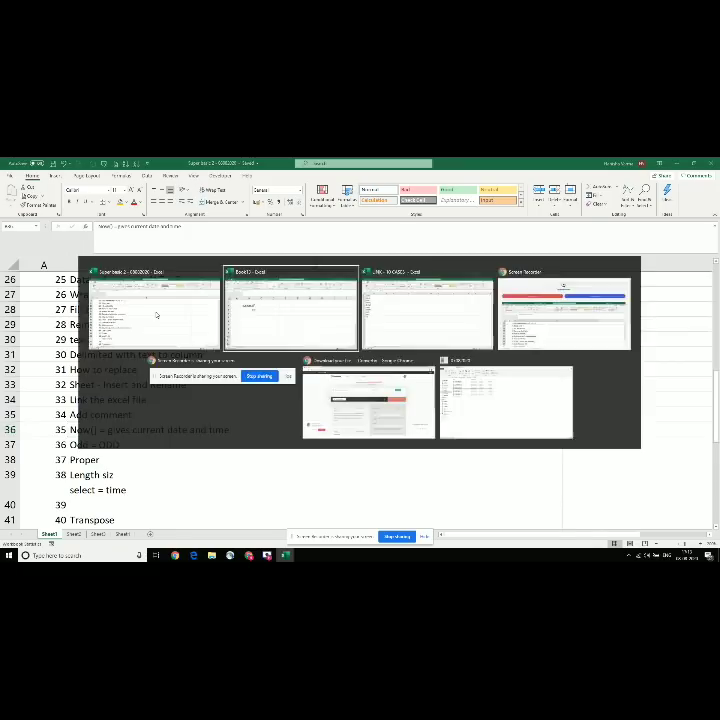
key("ctrl+a")
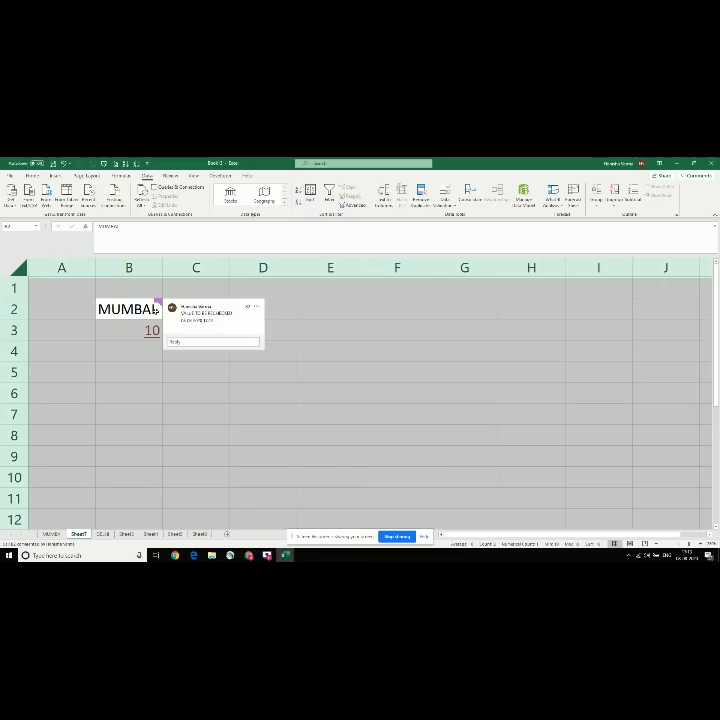
key("Delete")
key("Right")
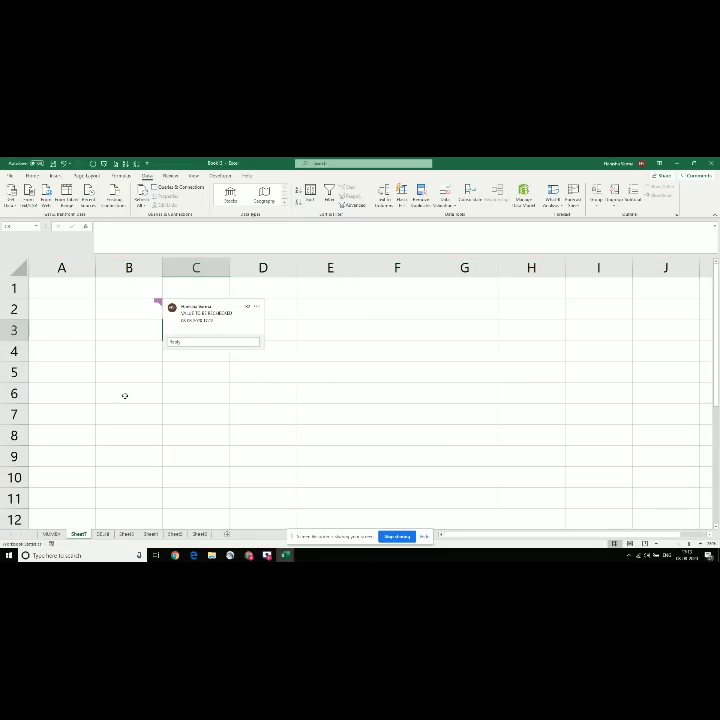
Step: Enter =NOW() in B6 for the current date and time, then move to the Odd = ODD tip
left_click(125, 395)
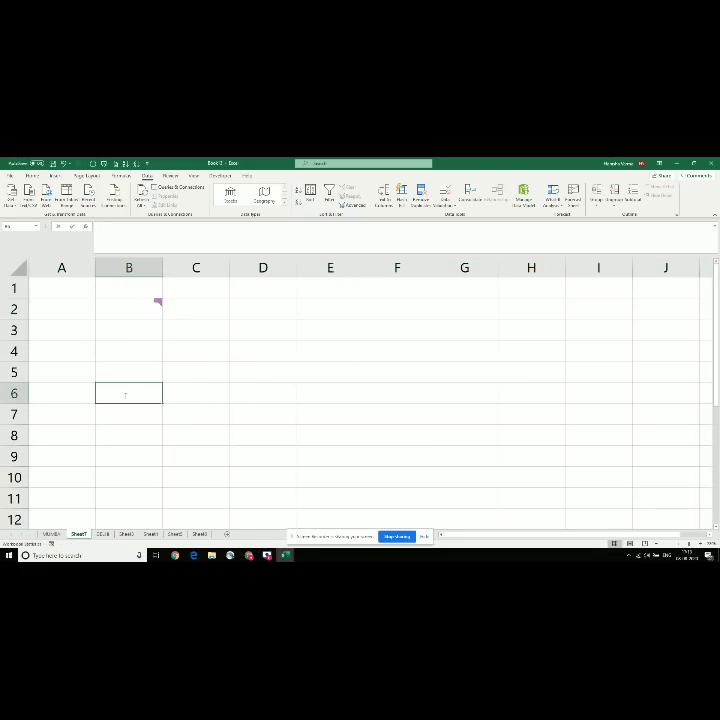
type("=NOW(")
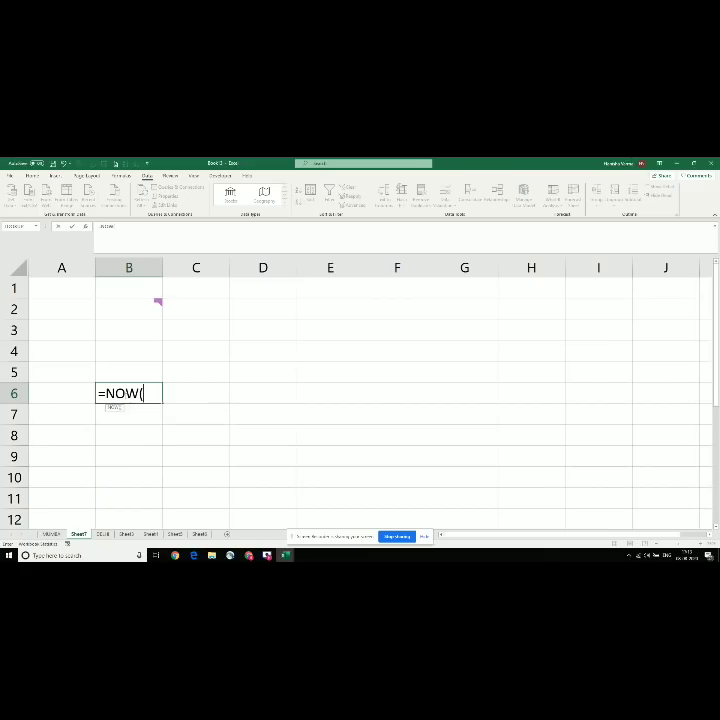
type(")")
key("Return")
key("Up")
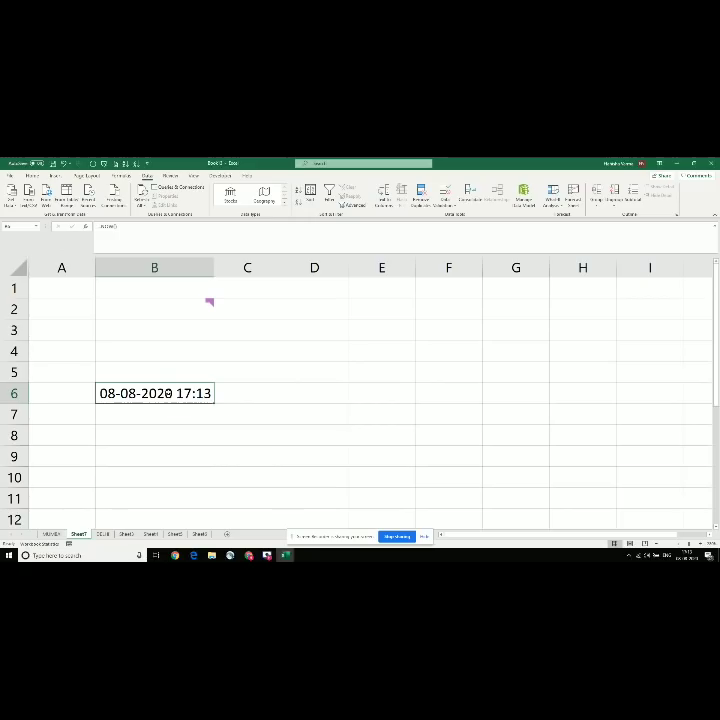
left_click(175, 427)
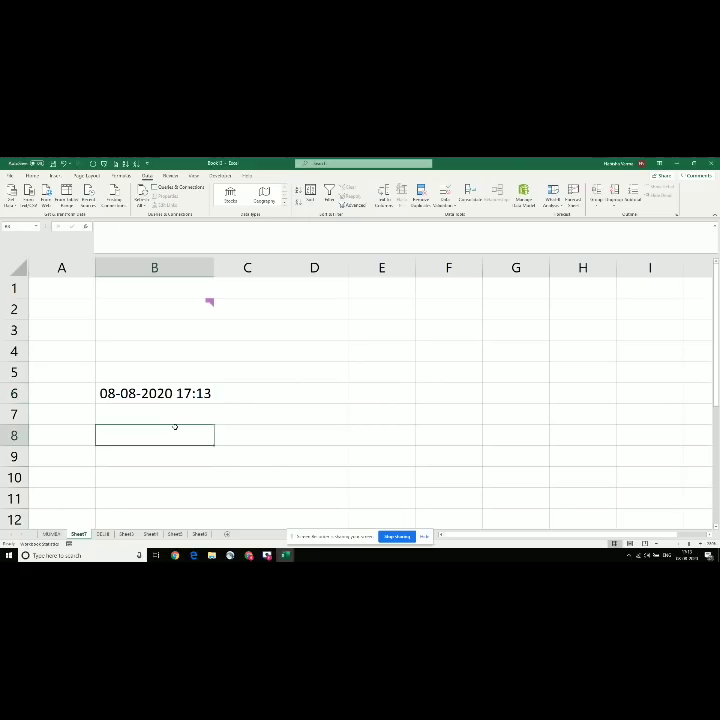
key("Up")
key("Up")
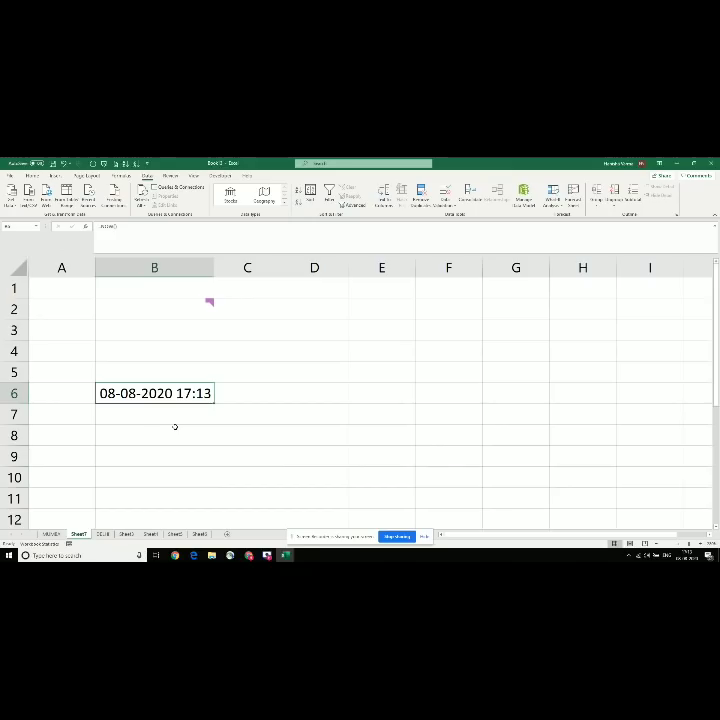
key("alt+Tab")
key("Down")
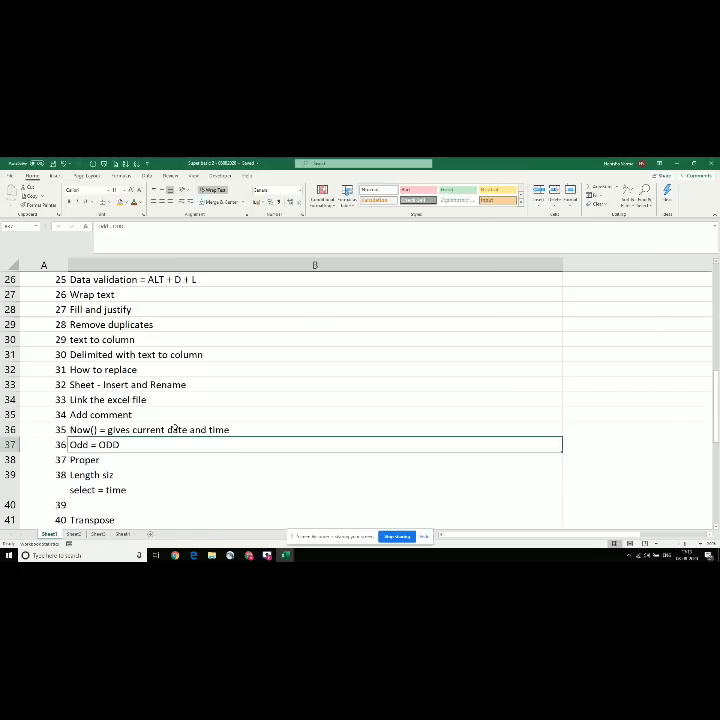
Step: Clear the NOW date from B1:C7 of the practice sheet
key("alt+Tab")
left_click_drag(104, 342, 256, 413)
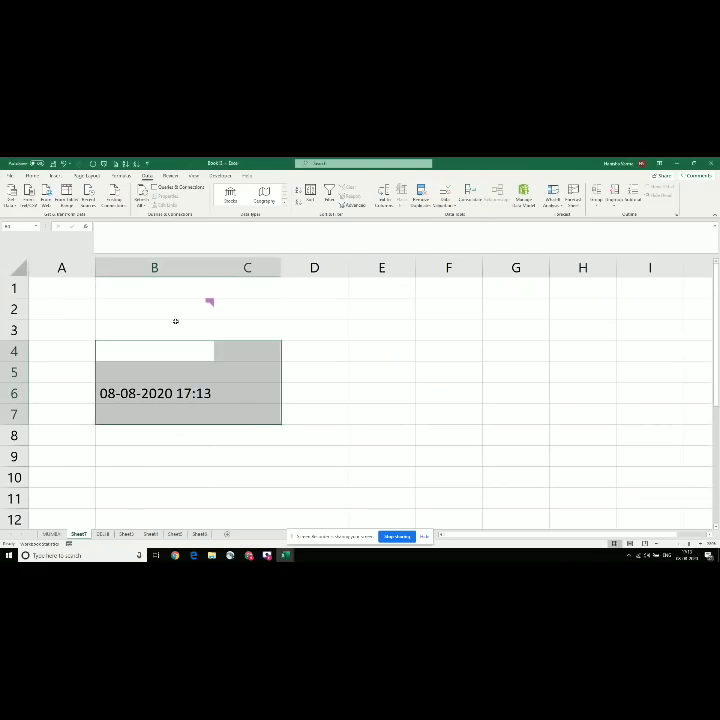
left_click_drag(135, 289, 256, 413)
key("Delete")
key("ctrl+Home")
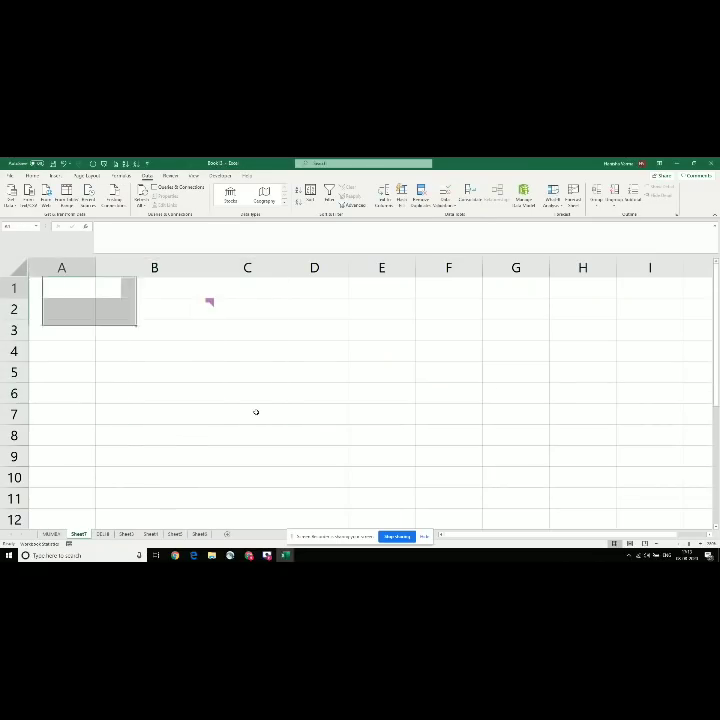
Step: Enter the values 4, 6 and 7 in B2:B4
key("Right")
key("Down")
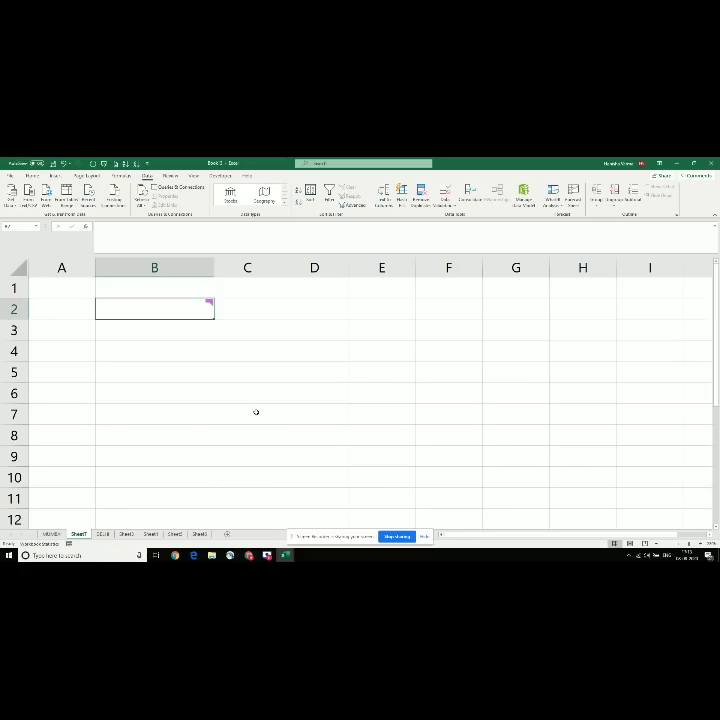
type("4")
key("Return")
type("6")
key("Return")
type("7")
key("Return")
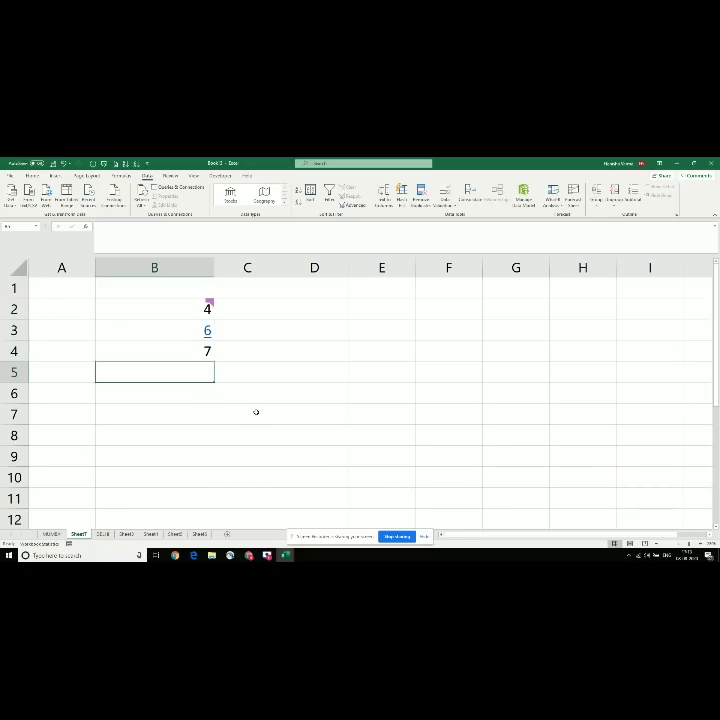
key("Up")
key("Up")
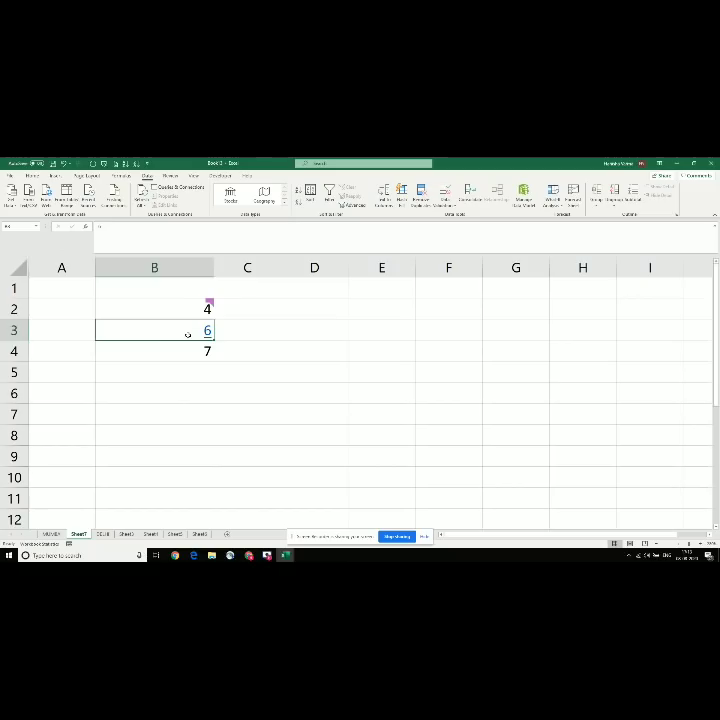
Step: Open and cancel the Hyperlink settings and cell options for B3
right_click(187, 333)
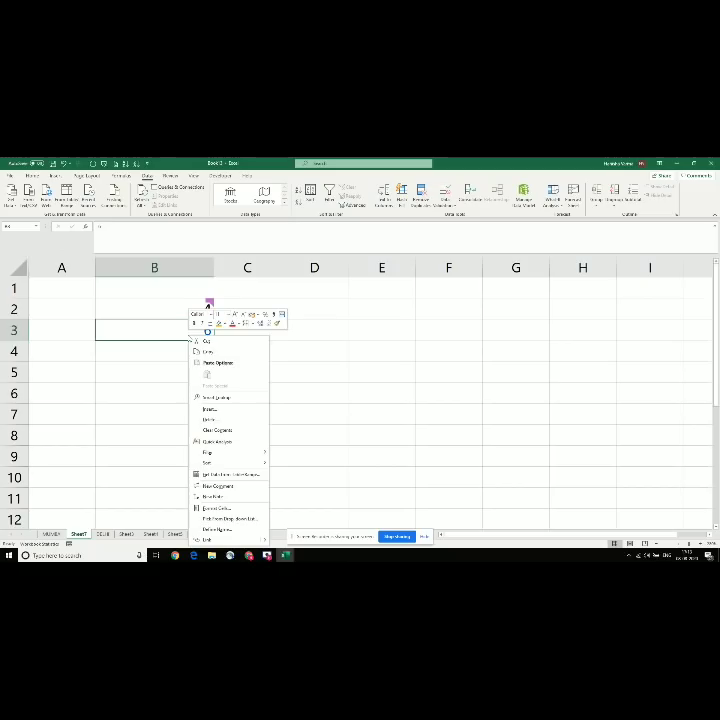
left_click(237, 540)
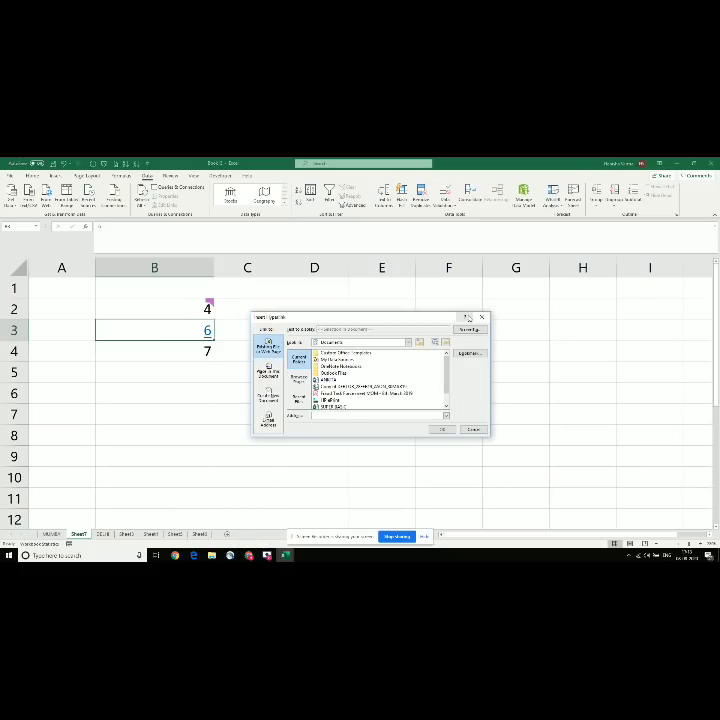
left_click(479, 318)
key("Up")
key("Up")
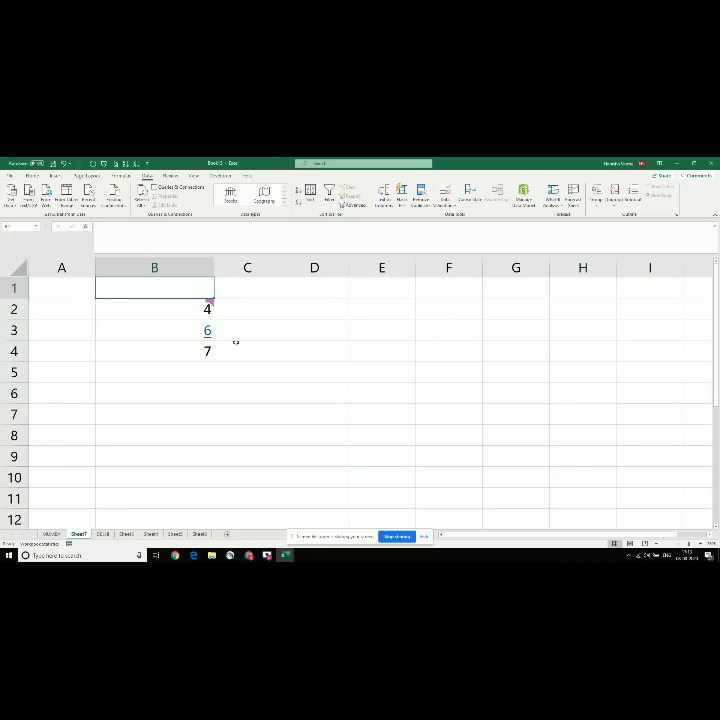
right_click(198, 329)
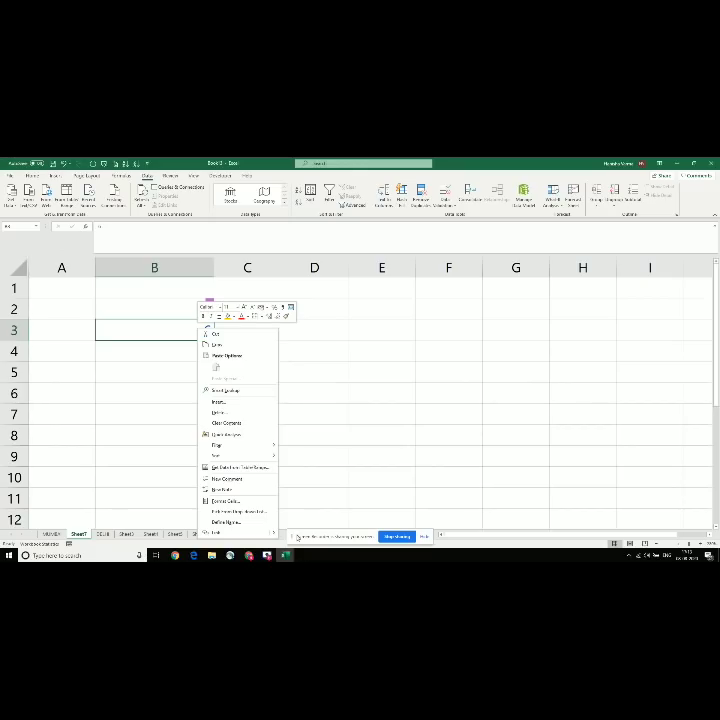
mouse_move(278, 537)
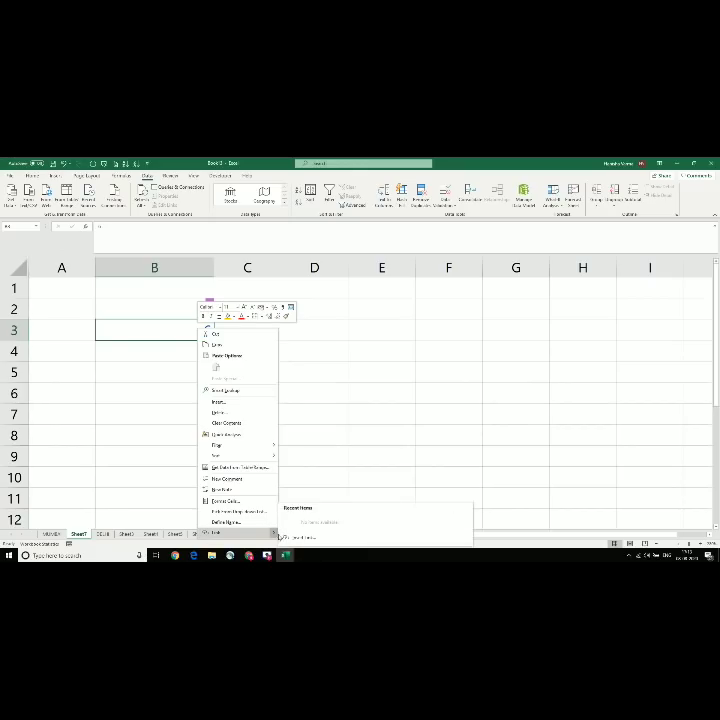
left_click(353, 458)
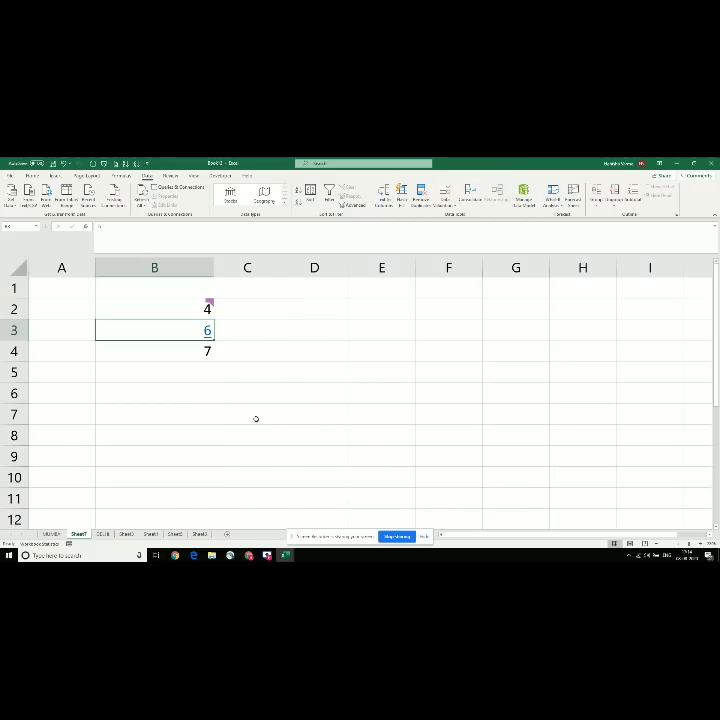
Step: Clear the 4, 6 and 7 from the sheet
left_click(158, 375)
key("ctrl+a")
key("Delete")
key("Right")
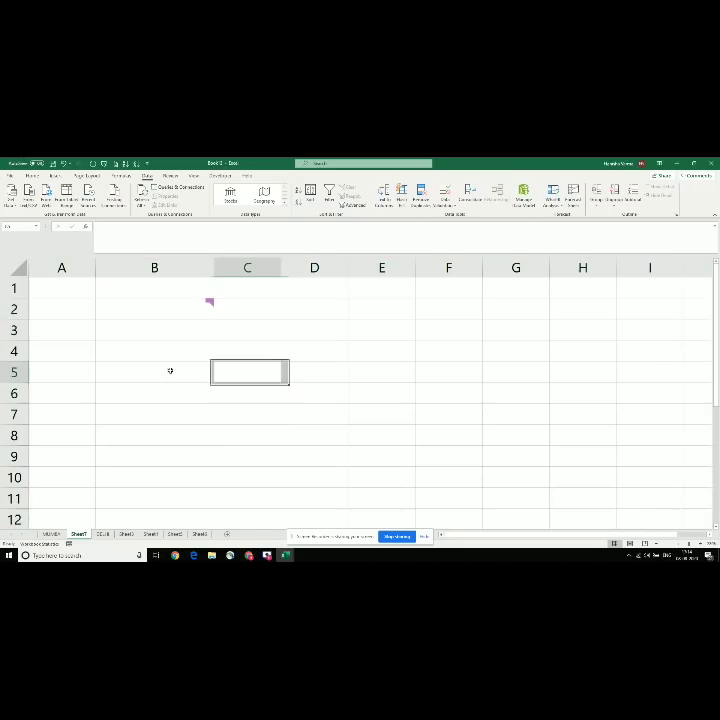
Step: Delete the comment from B2 via its right-click menu, then select D2
left_click(180, 309)
right_click(190, 307)
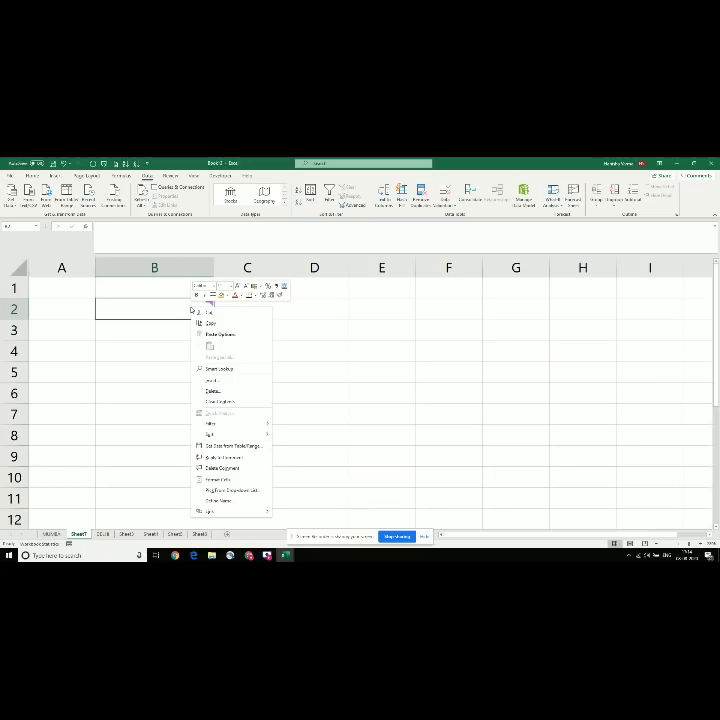
left_click(218, 467)
left_click(187, 333)
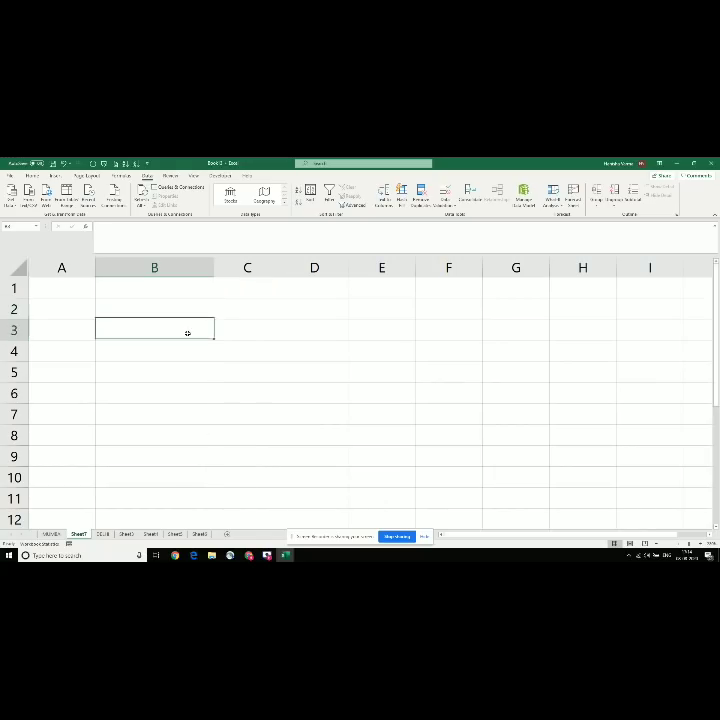
left_click(148, 295)
left_click(304, 300)
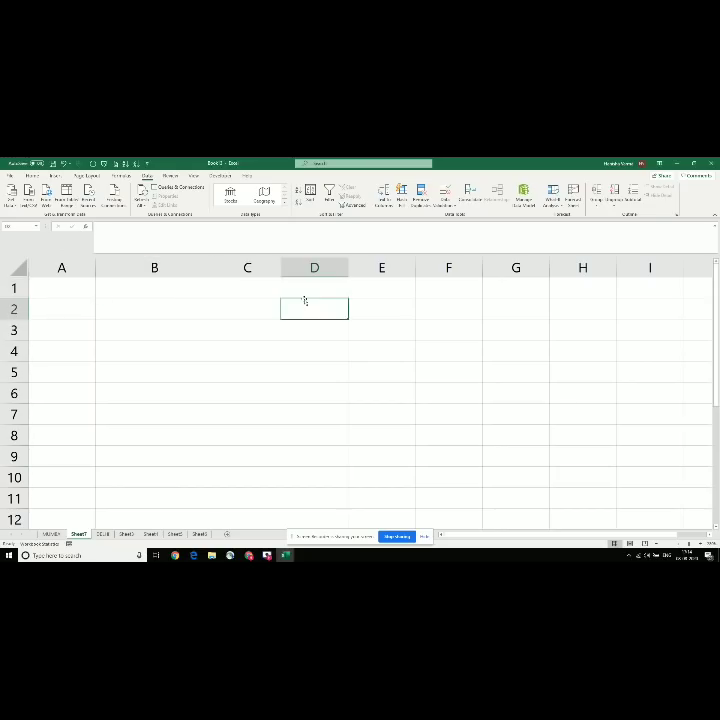
Step: List the numbers 1, 4, 8, 6 in D1:D4
key("alt+Tab")
key("alt+Tab")
key("Up")
type("1")
key("Return")
type("4")
key("Return")
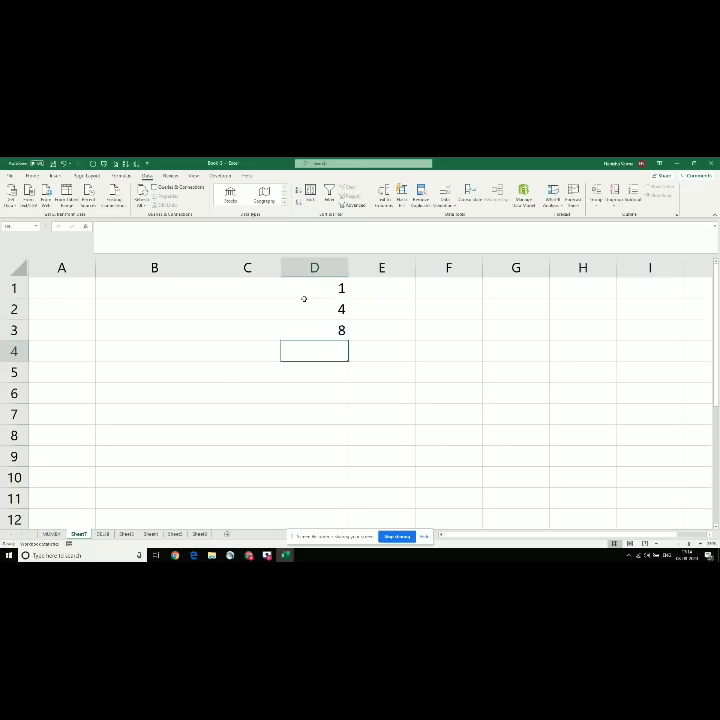
key("Up")
key("Down")
type("6")
key("Return")
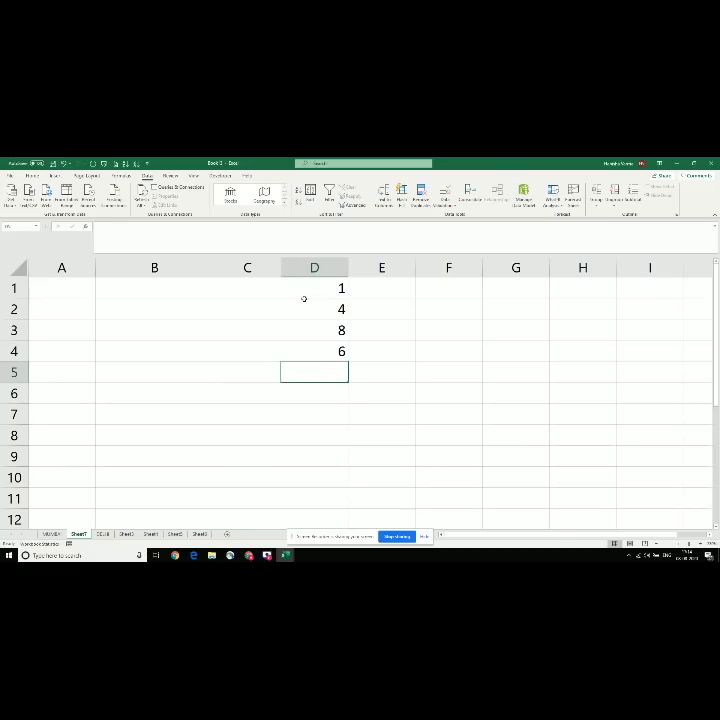
Step: Enter =ODD(D1) in E1 and fill it down to E4
key("Up")
key("Up")
key("Up")
key("Up")
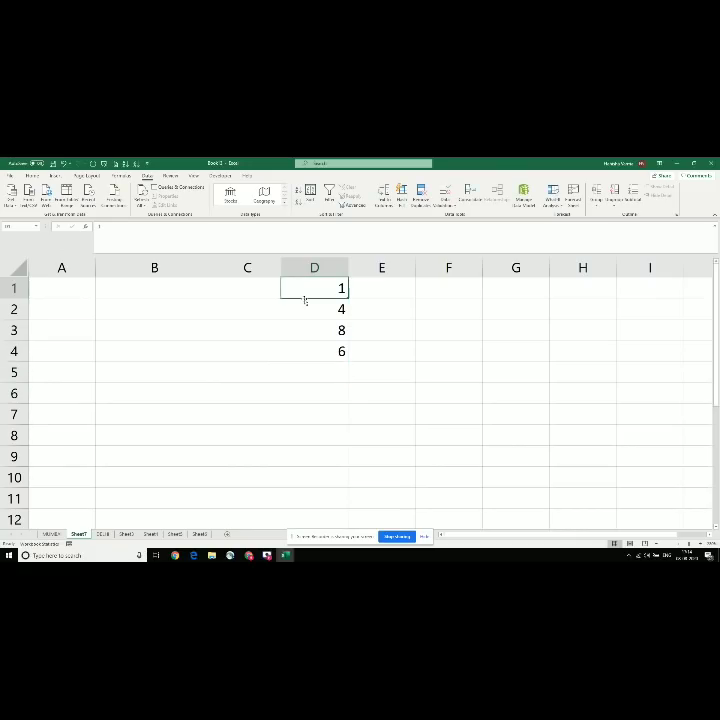
key("Right")
type("=")
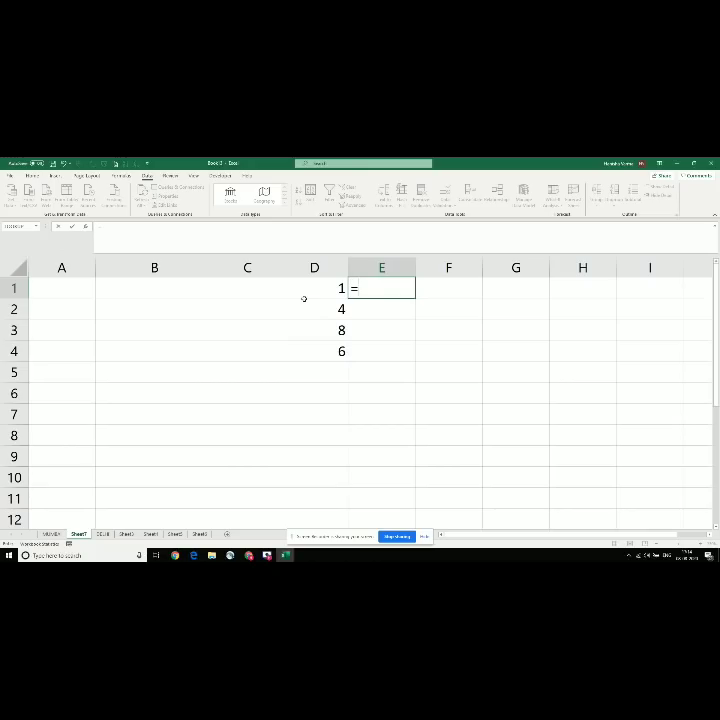
type("ODD(")
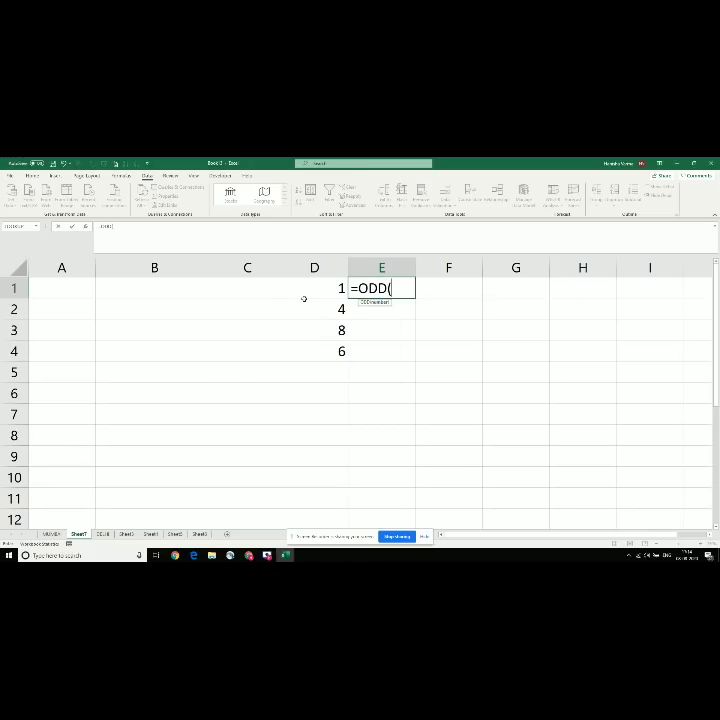
key("Left")
key("Return")
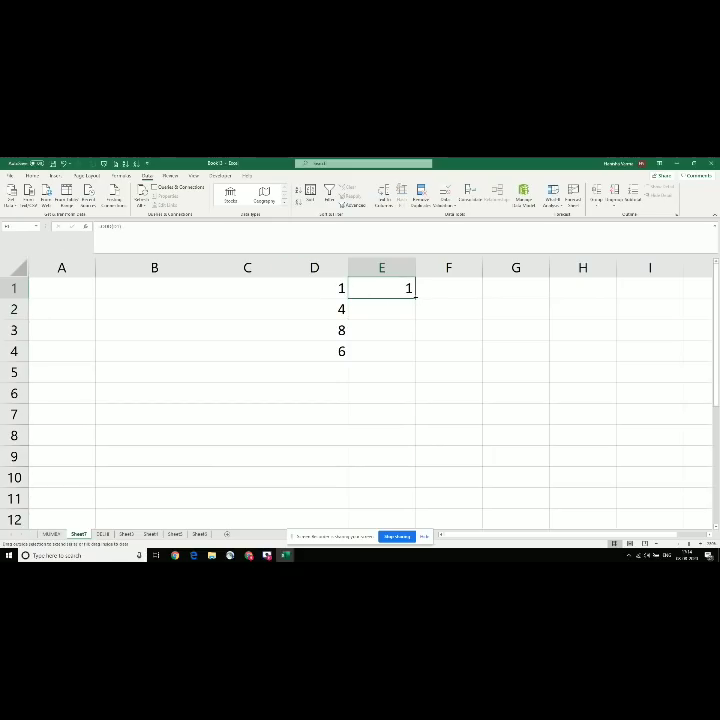
left_click_drag(415, 294, 416, 355)
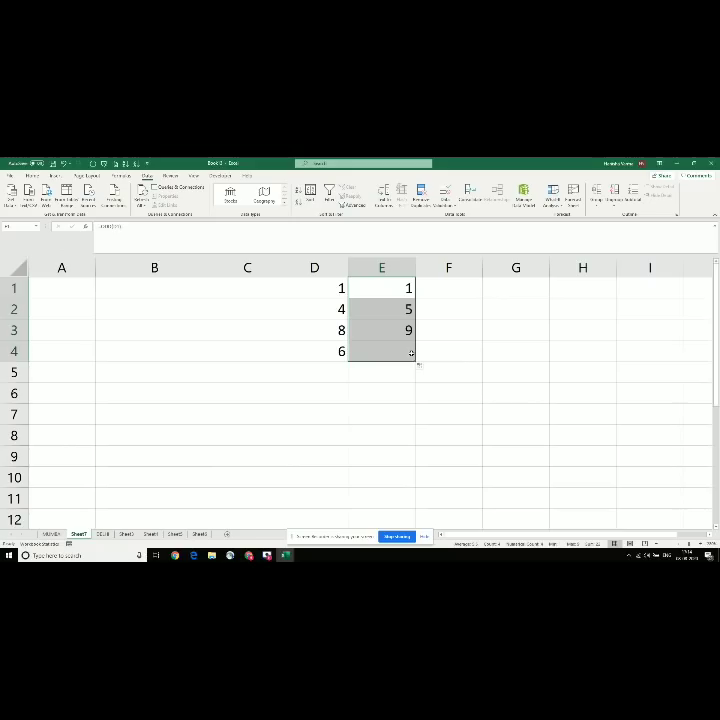
Step: Compare each number in D1:D4 with its ODD result in column E
left_click(317, 312)
left_click(389, 300)
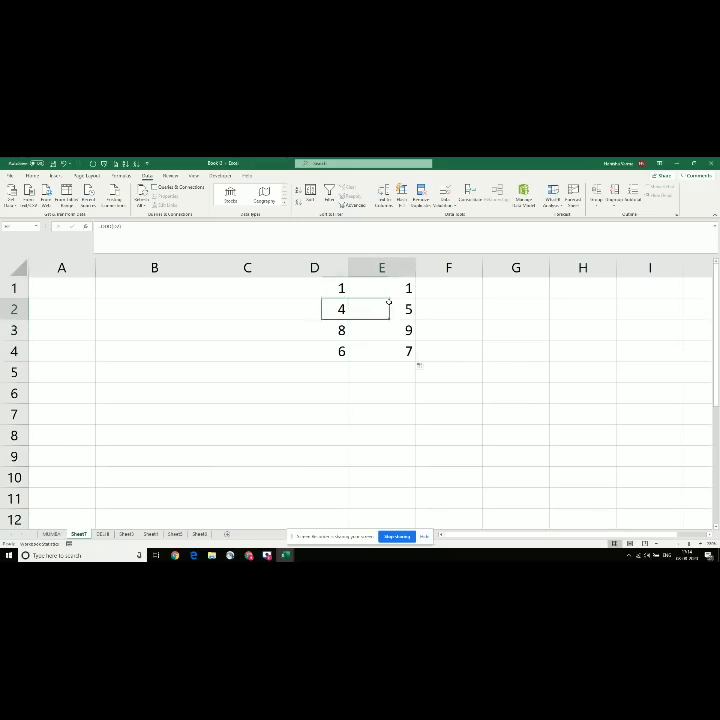
left_click(326, 329)
left_click(387, 329)
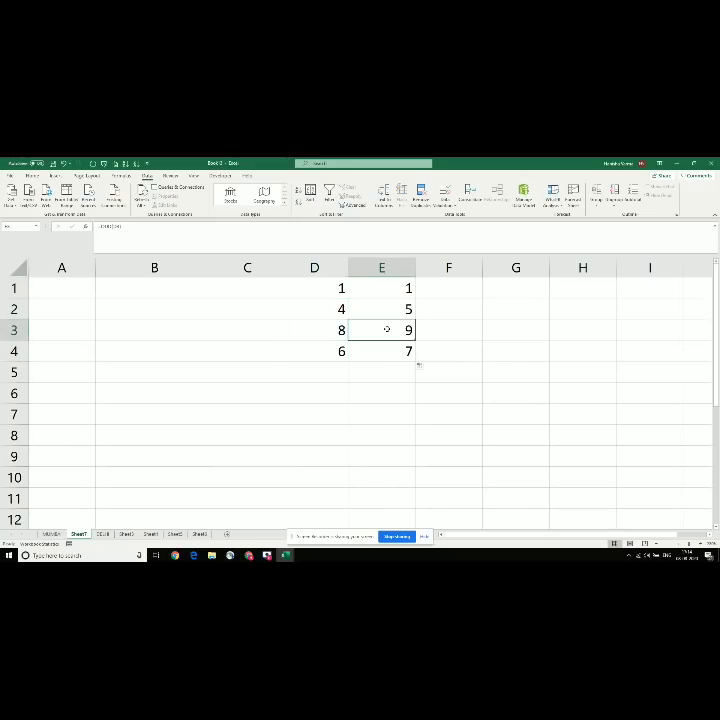
left_click(312, 356)
left_click(370, 352)
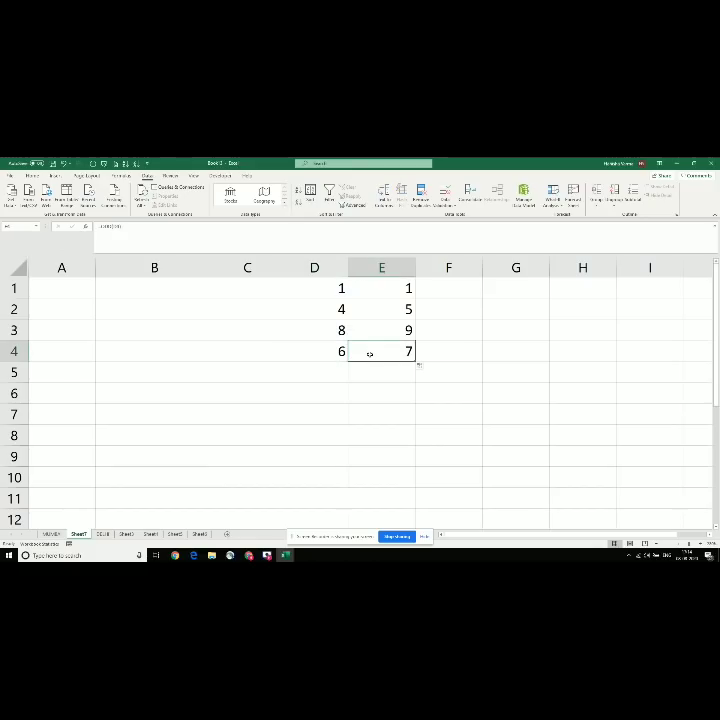
left_click(314, 291)
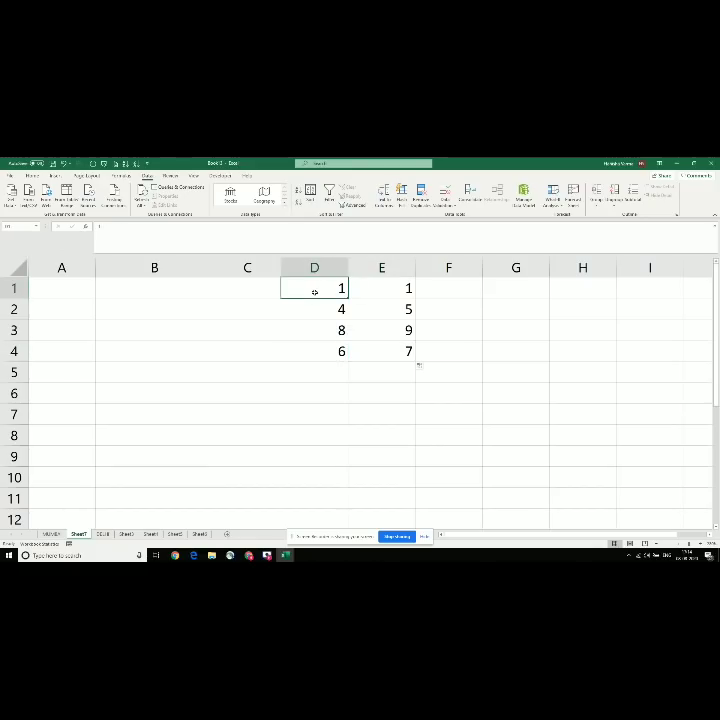
left_click(398, 285)
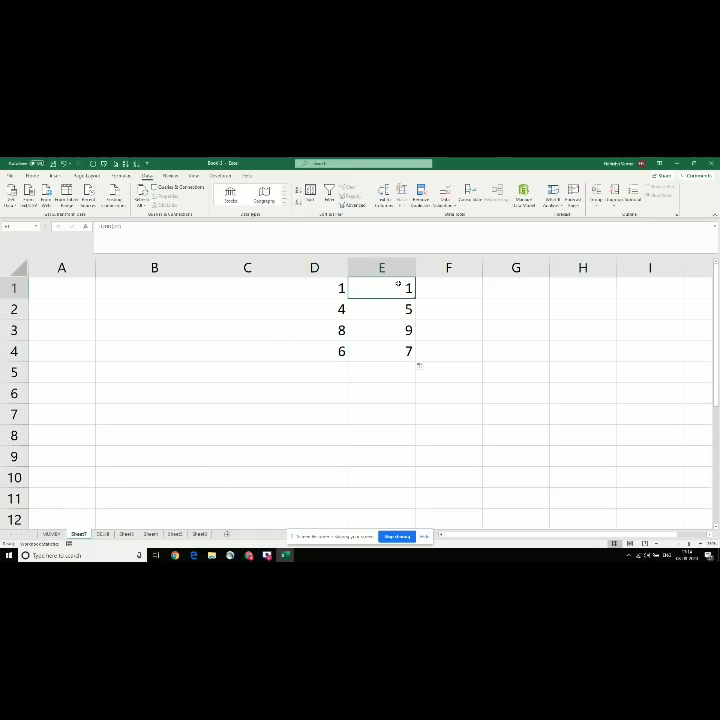
Step: Add 7 and 9 in D5:D6 and extend the ODD formula to E5:E6
left_click(325, 375)
type("7")
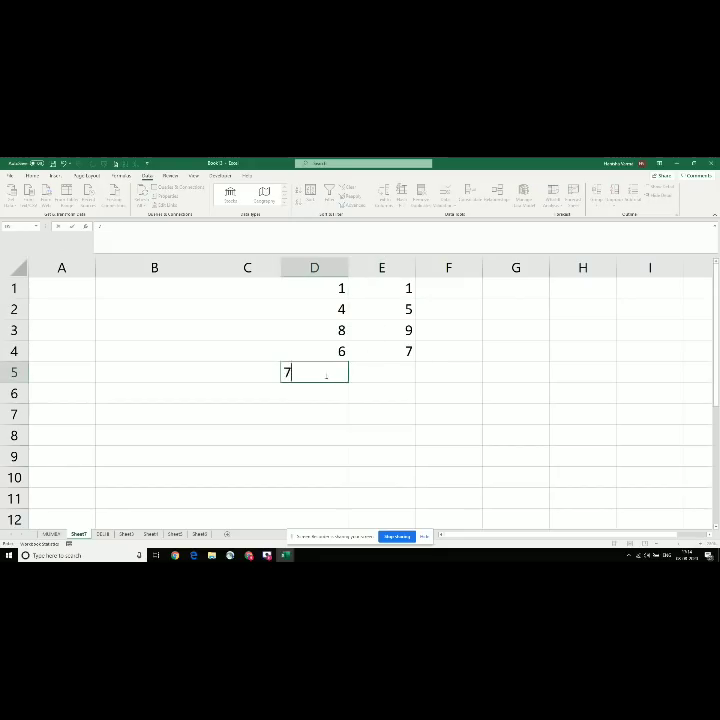
key("Right")
key("Up")
key("ctrl+c")
key("Escape")
left_click(325, 375)
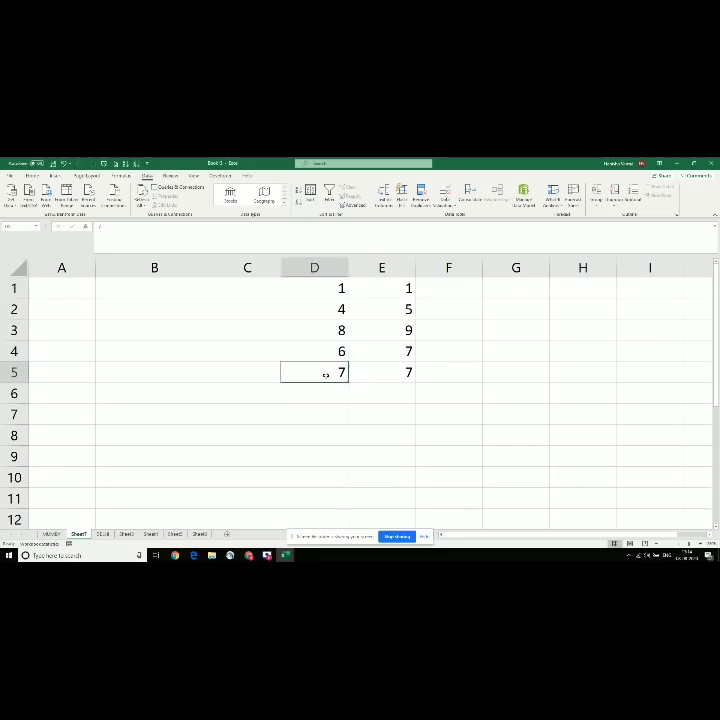
key("Down")
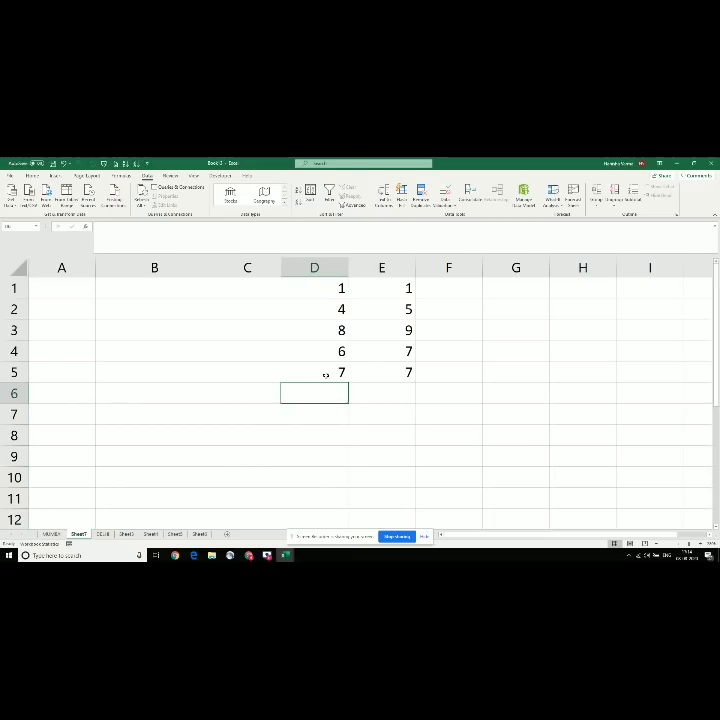
type("9")
key("Right")
key("Down")
key("Left")
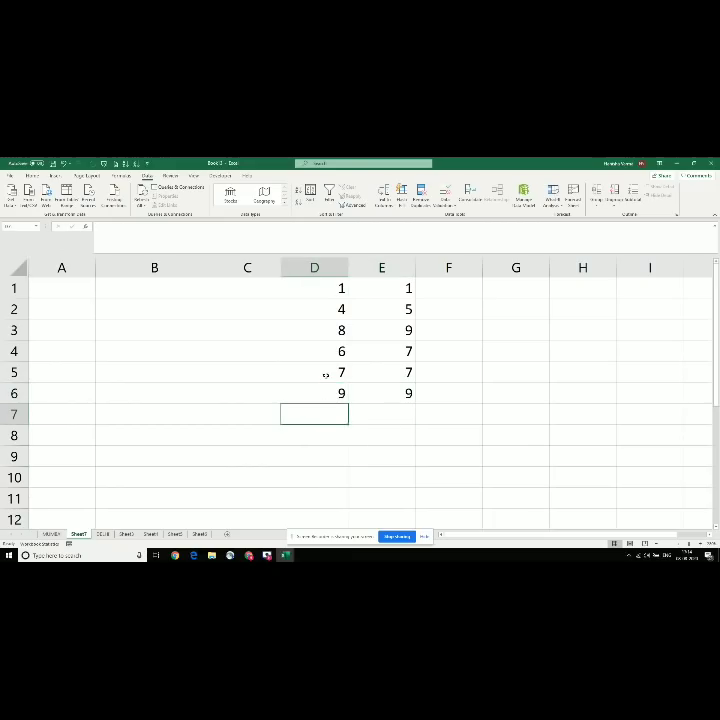
key("Left")
key("Left")
key("Left")
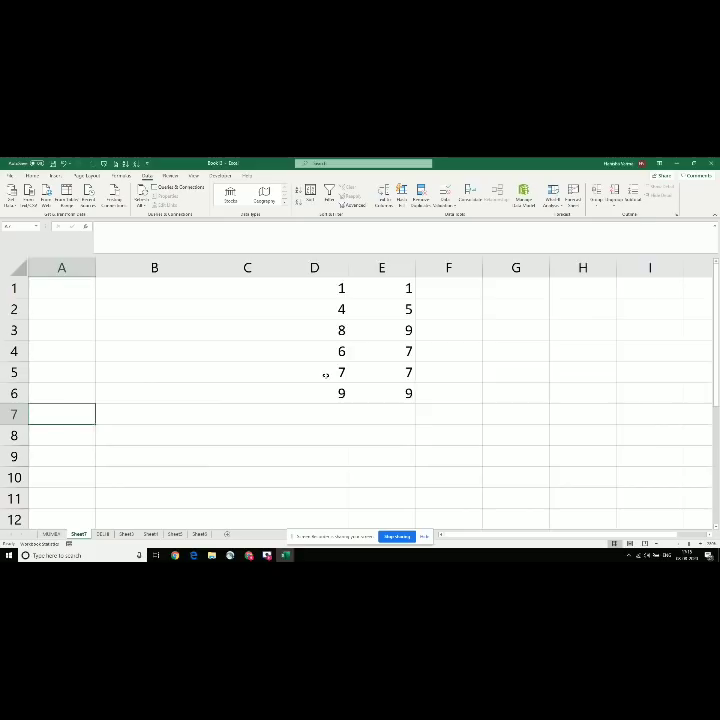
Step: Check the Proper topic, then clear the ODD example from the sheet
key("alt+Tab")
key("Down")
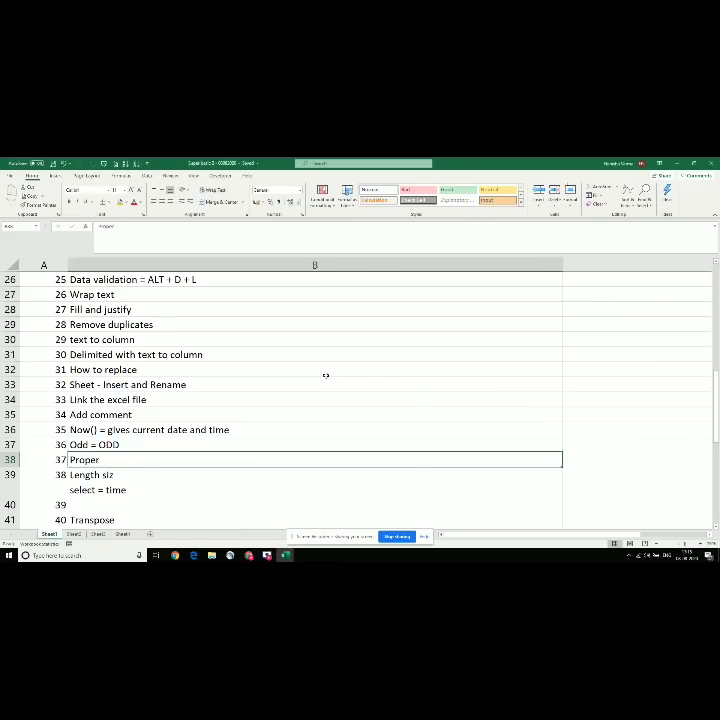
key("alt+Tab")
key("ctrl+a")
key("Delete")
key("shift+BackSpace")
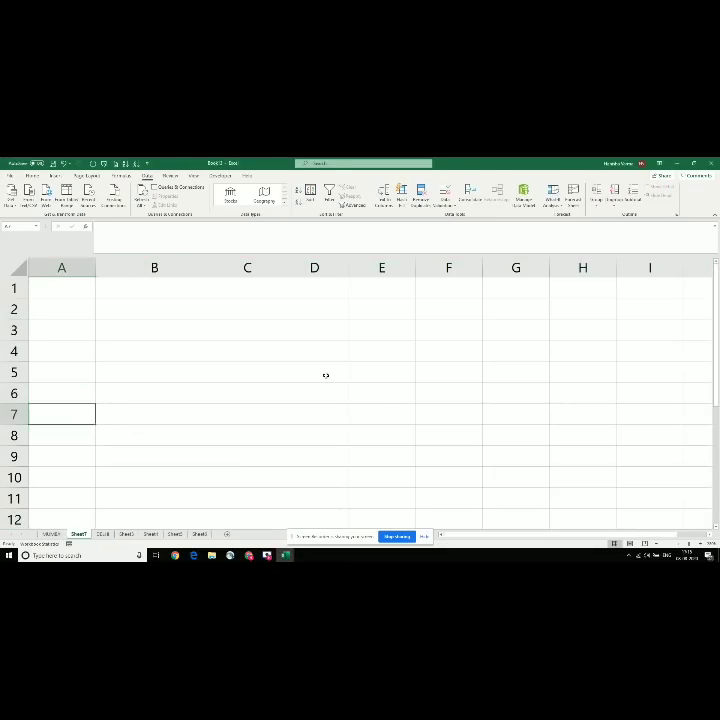
key("Up")
key("Up")
key("Up")
key("Up")
key("Up")
key("Right")
key("Left")
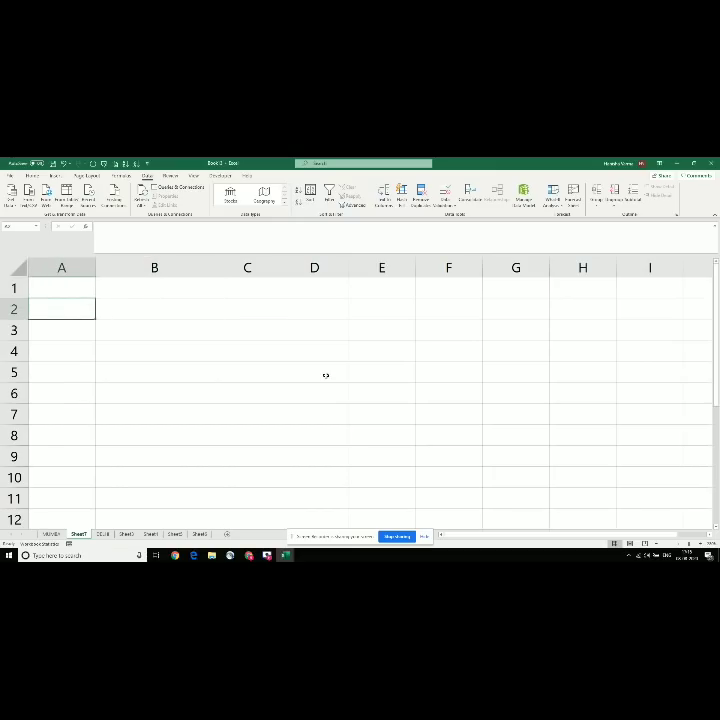
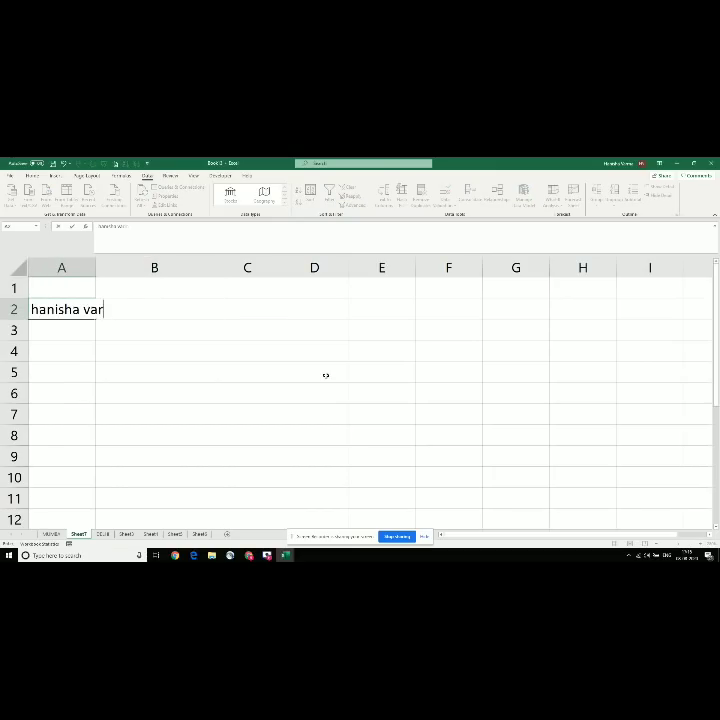
Step: Type a lowercase, an uppercase and a mixed-case full name in A2:A4
key("Return")
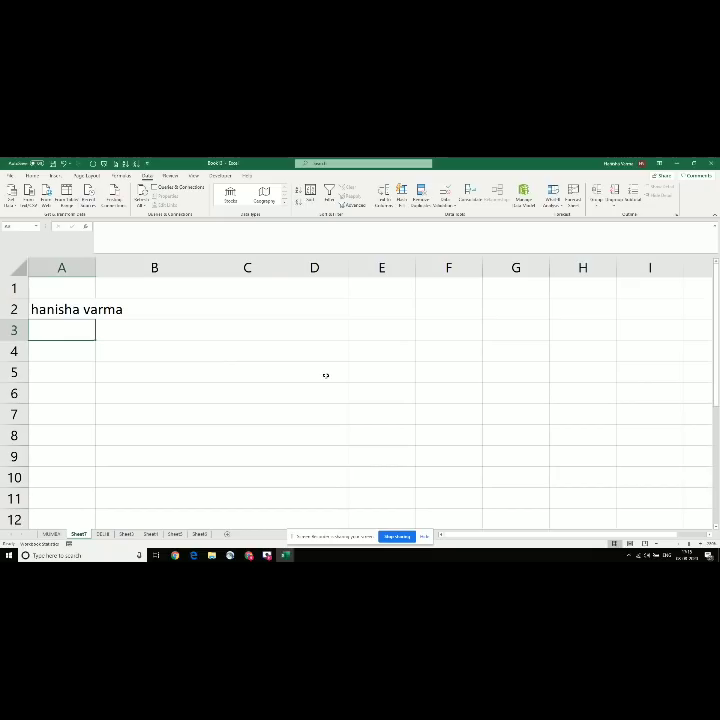
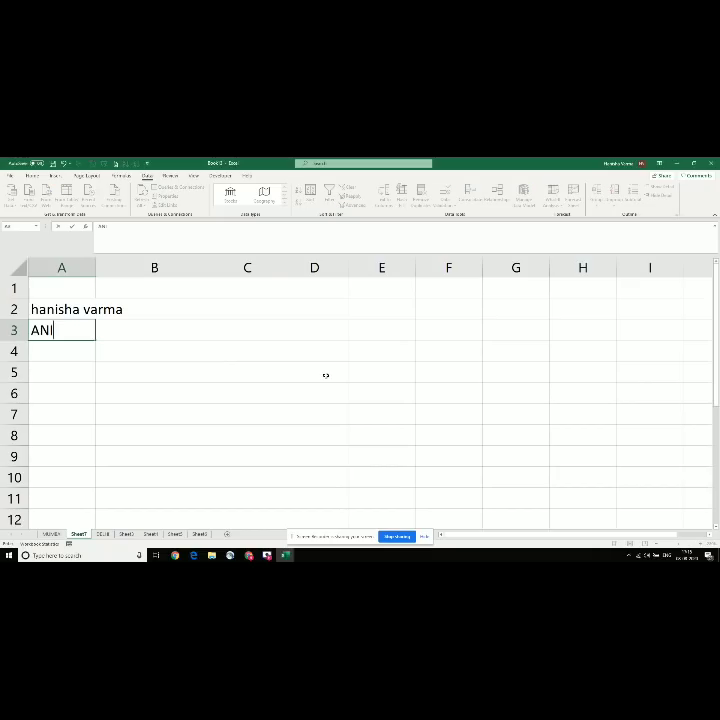
key("Return")
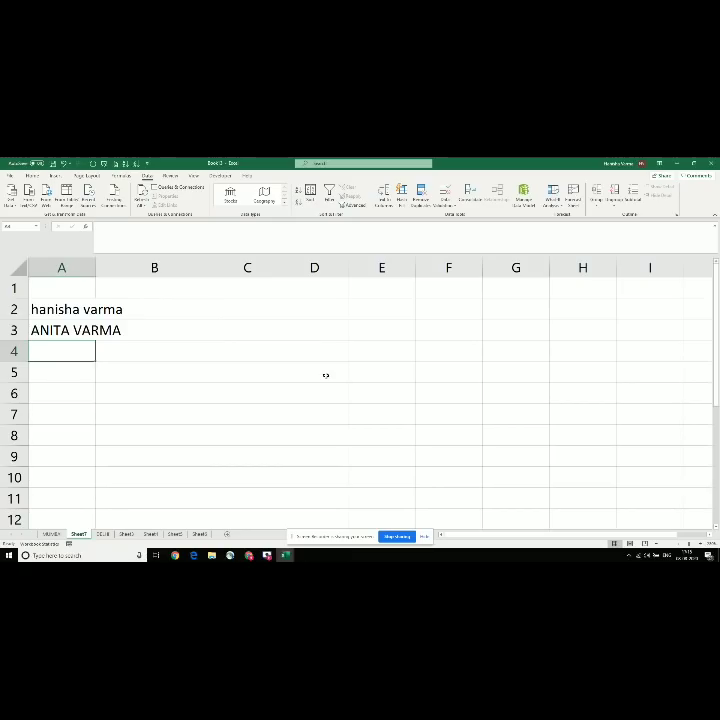
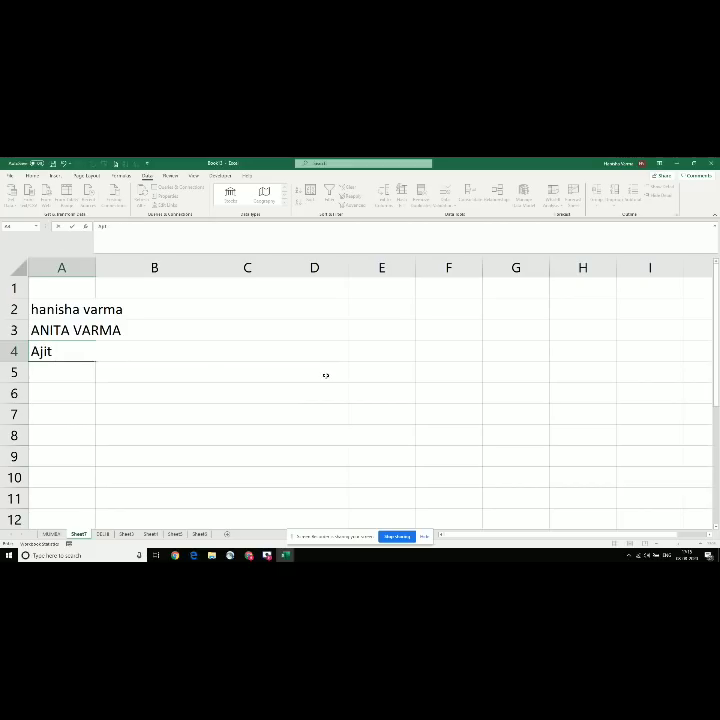
key("Return")
key("Up")
key("Up")
left_click(97, 329)
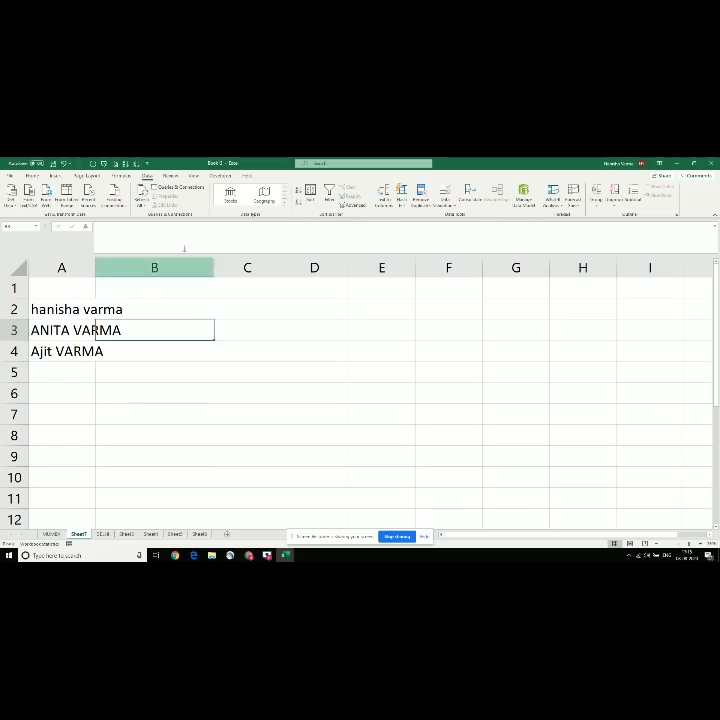
Step: Widen column A and enter =PROPER(A2) in B2
left_click_drag(93, 263, 130, 263)
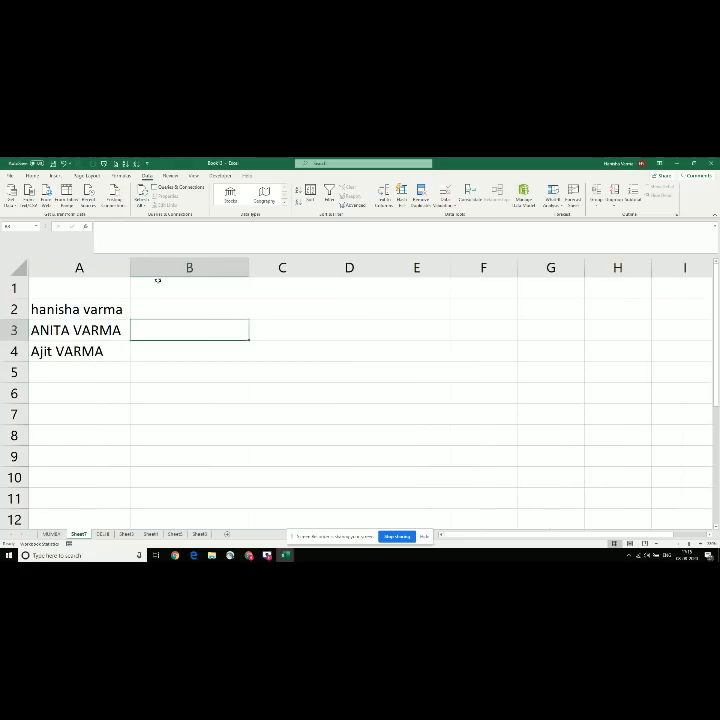
left_click(156, 280)
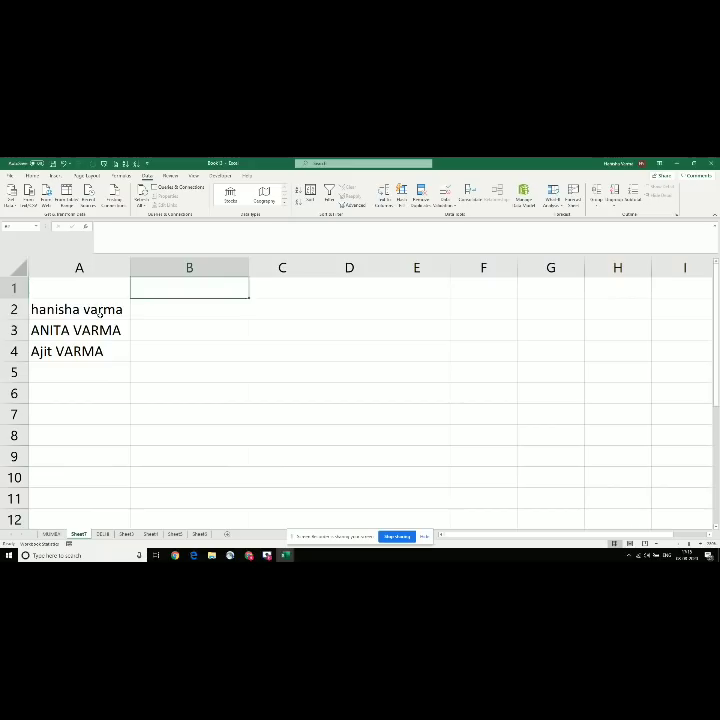
key("Down")
type("=P")
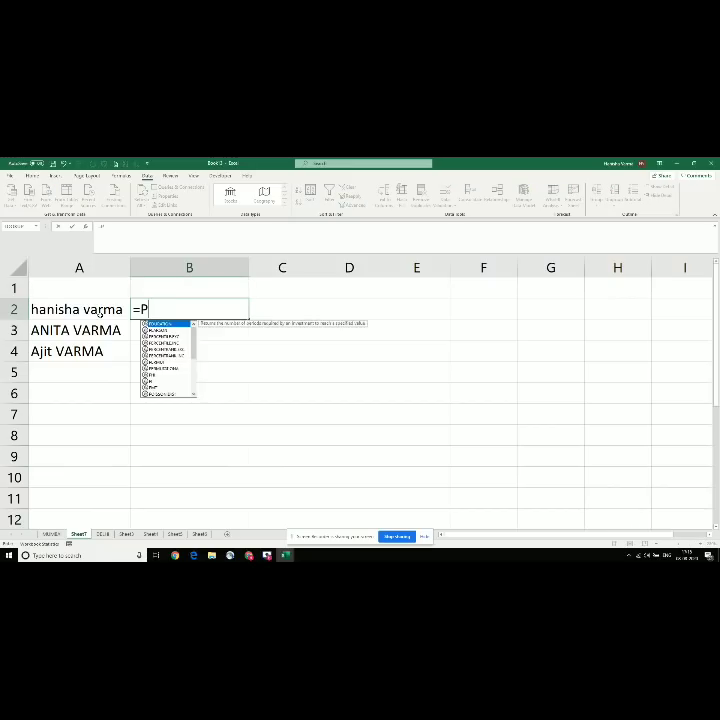
type("ROPER(")
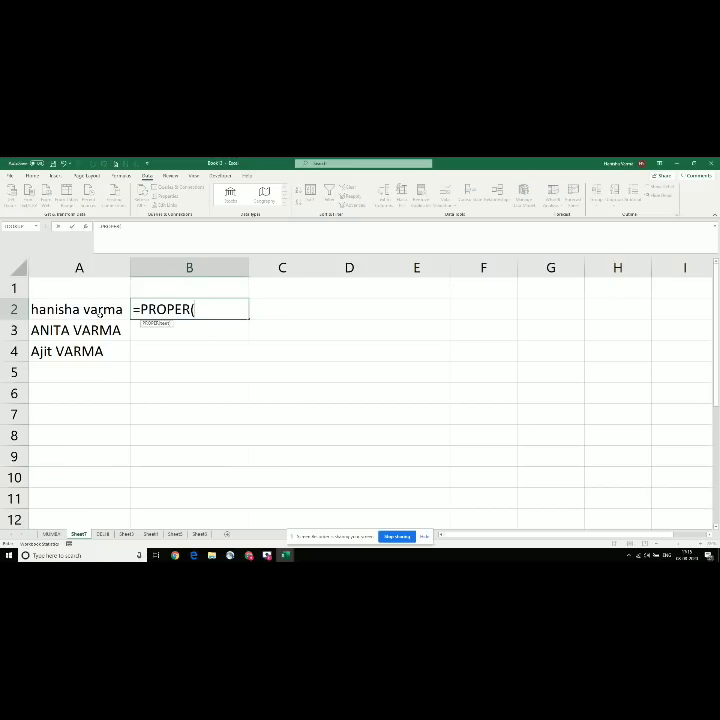
left_click(100, 312)
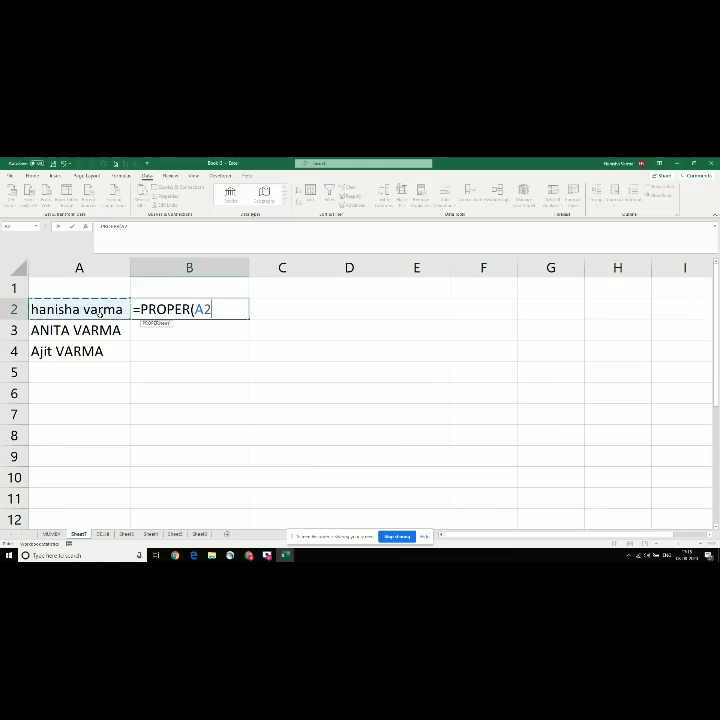
type(")")
key("Return")
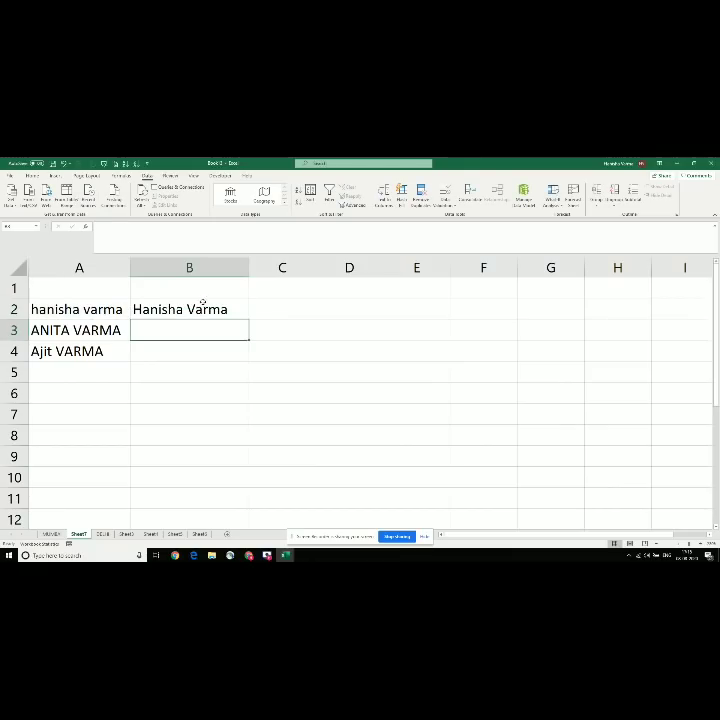
Step: Fill the PROPER formula down to B4 and compare the results with column A
left_click(190, 306)
double_click(249, 318)
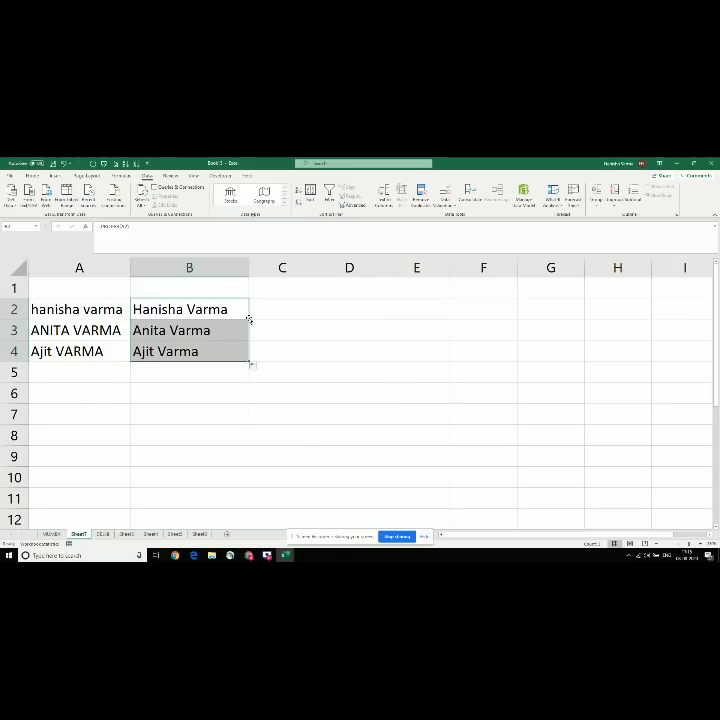
left_click(180, 344)
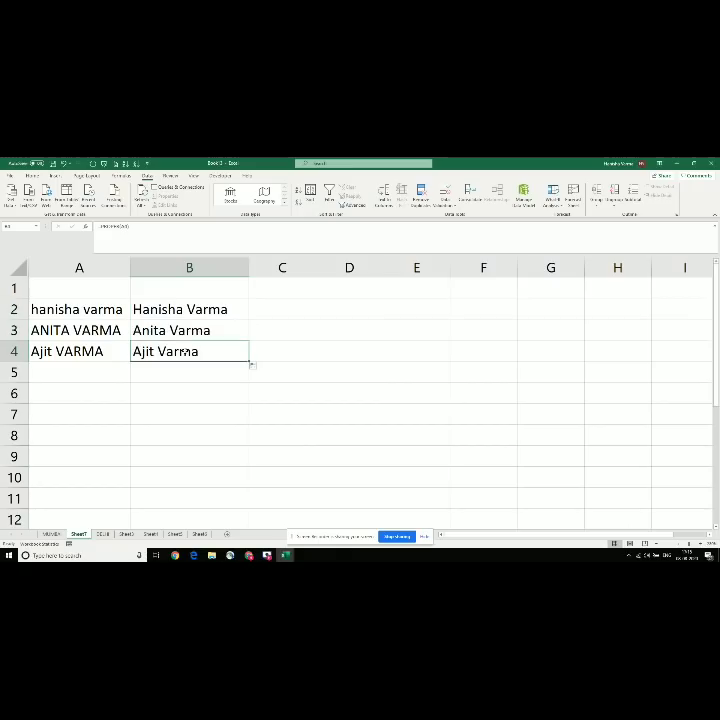
left_click(182, 333)
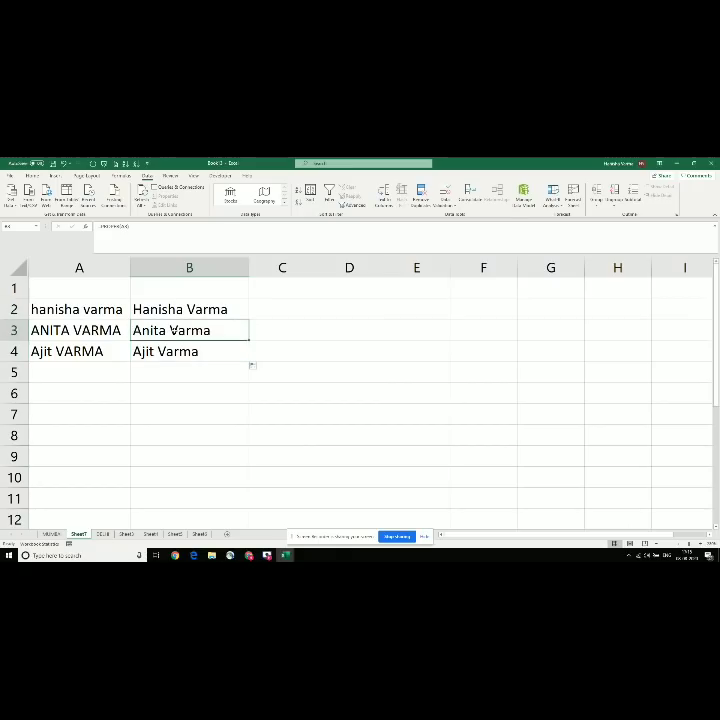
left_click(66, 333)
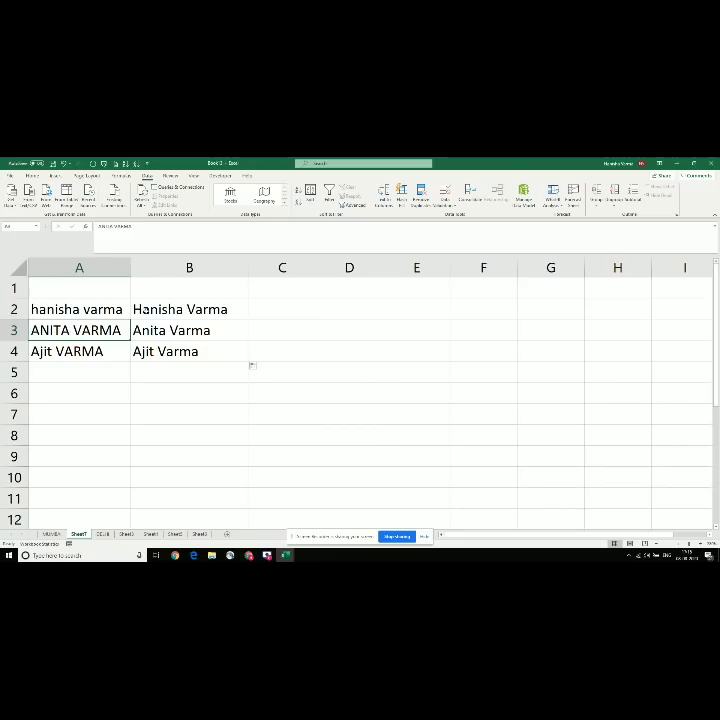
left_click_drag(150, 309, 169, 353)
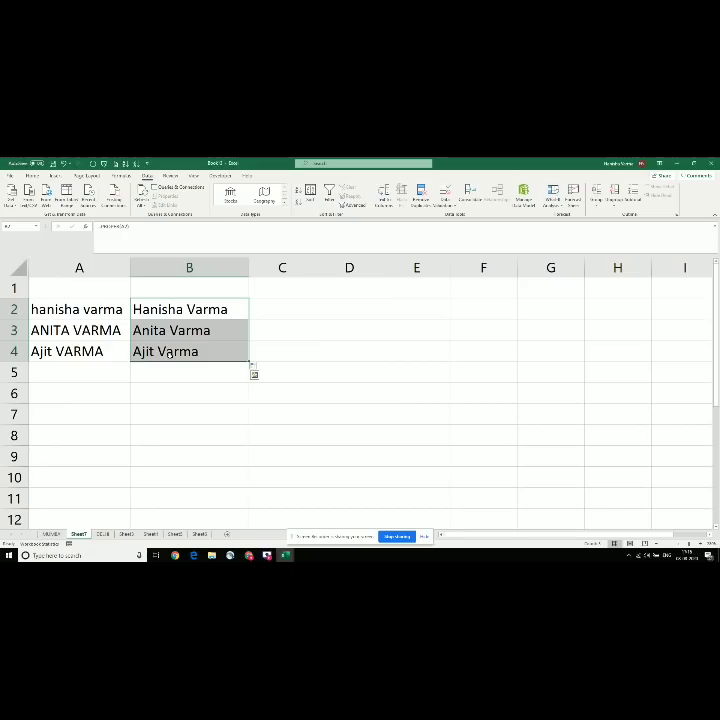
key("alt+Tab")
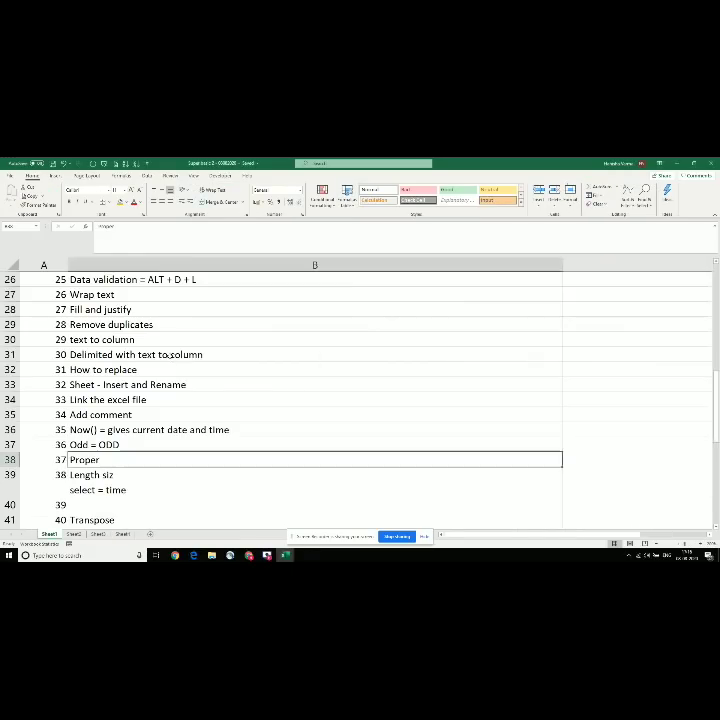
key("Down")
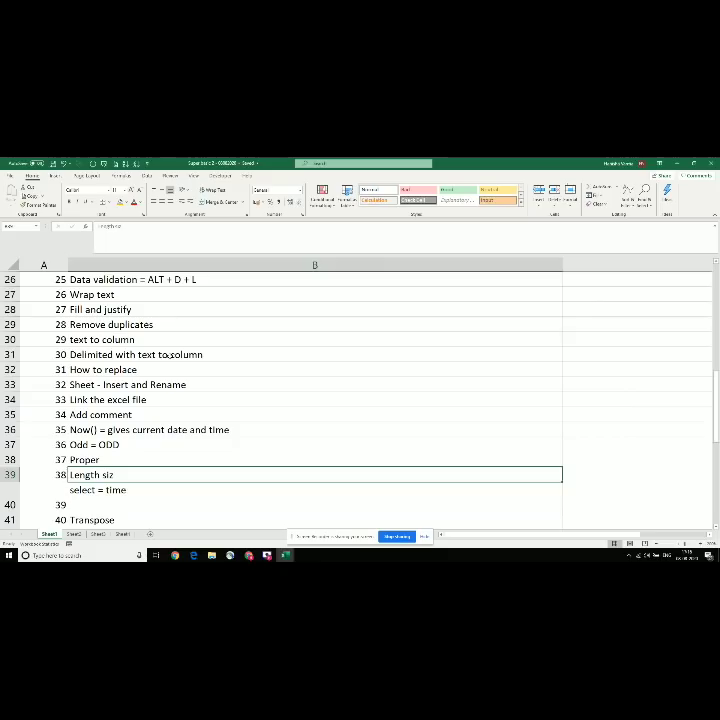
key("alt+Tab")
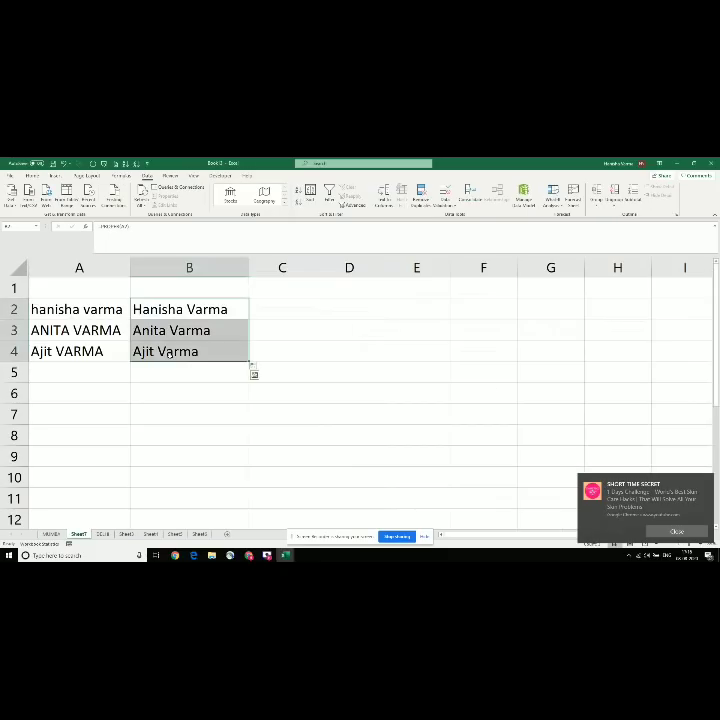
key("Right")
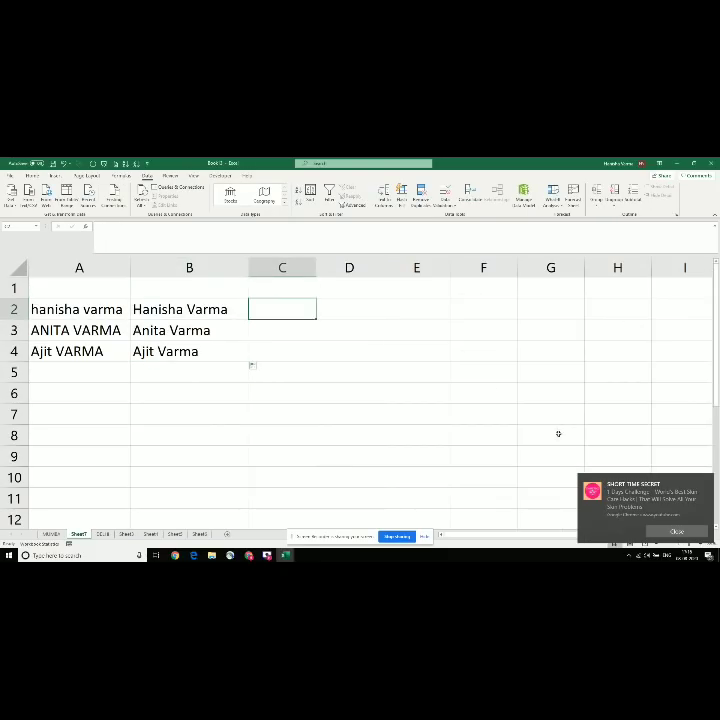
left_click(682, 534)
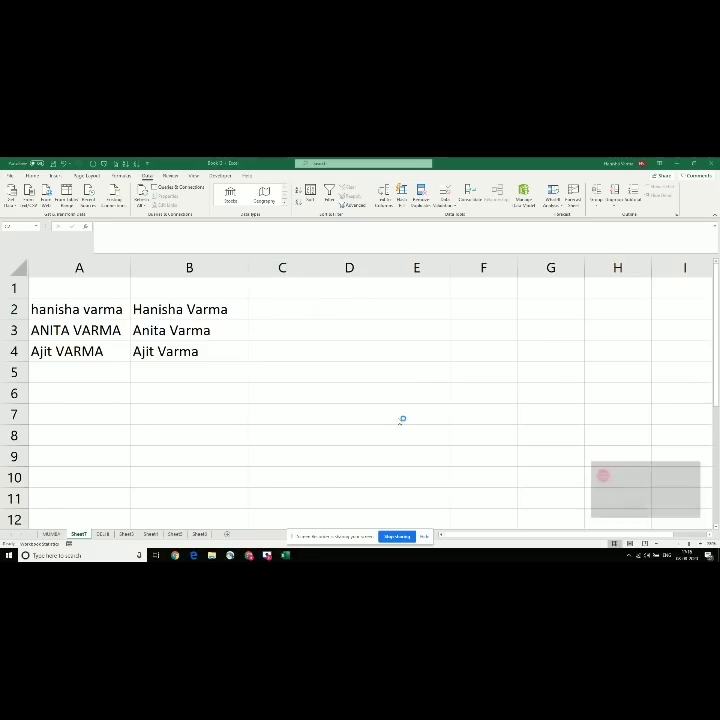
left_click(277, 311)
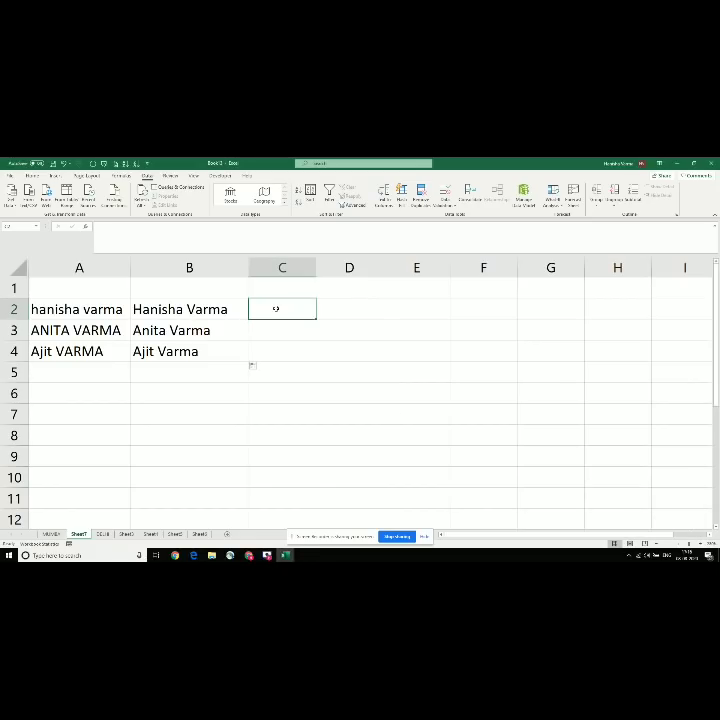
key("Left")
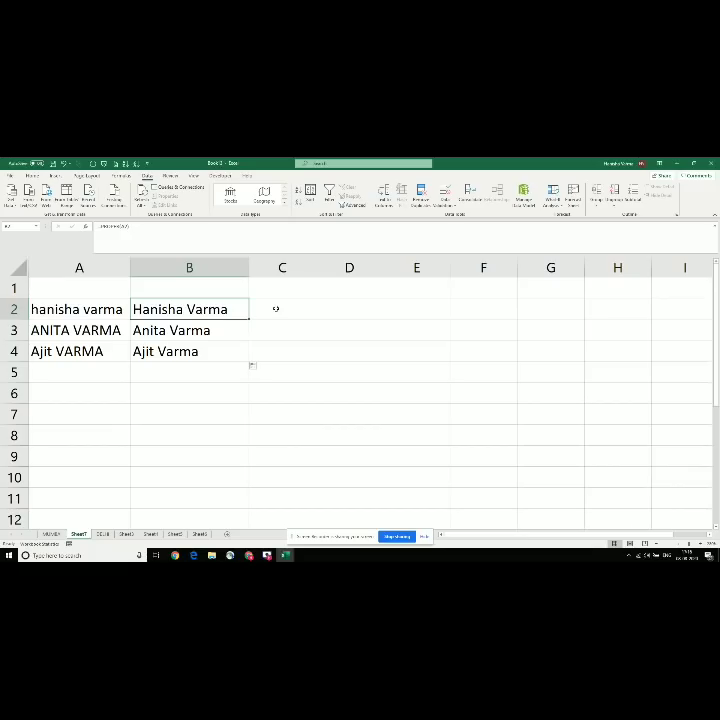
key("Right")
key("Up")
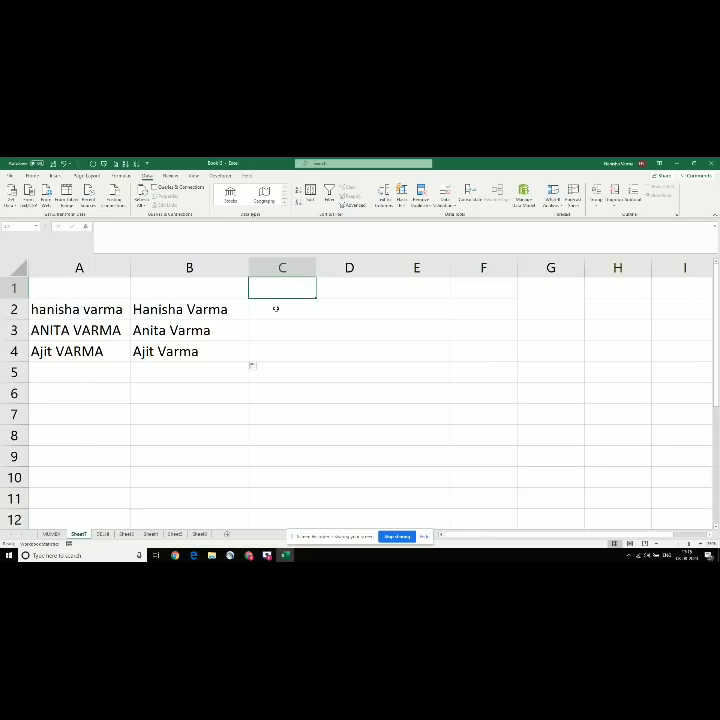
left_click(276, 309)
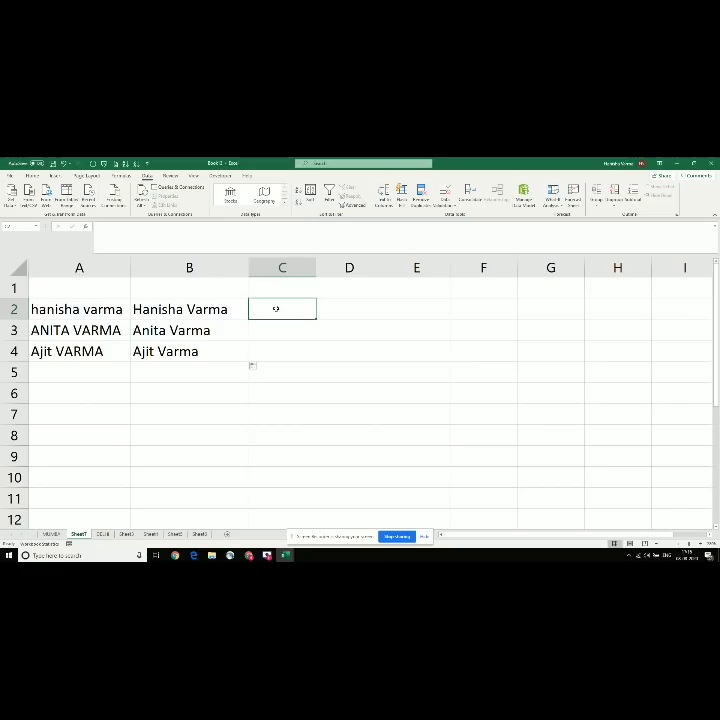
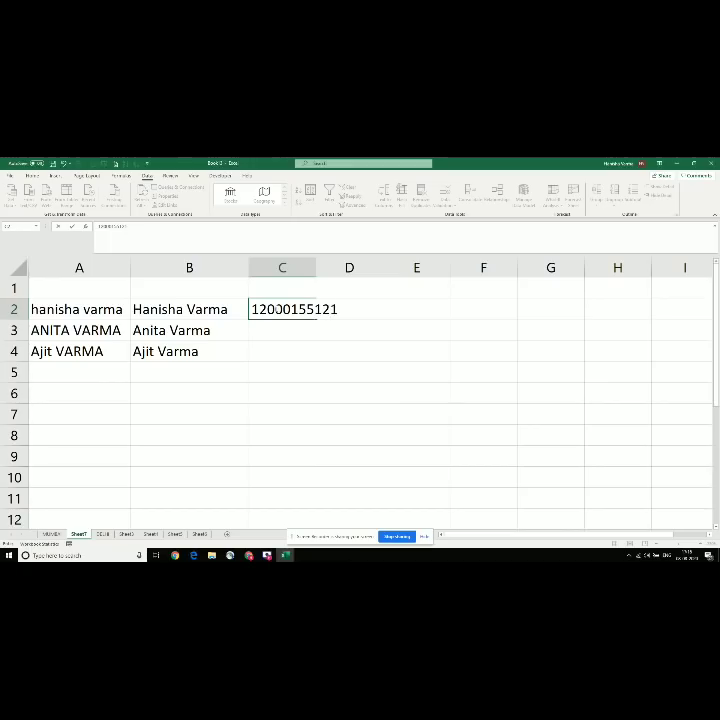
key("Return")
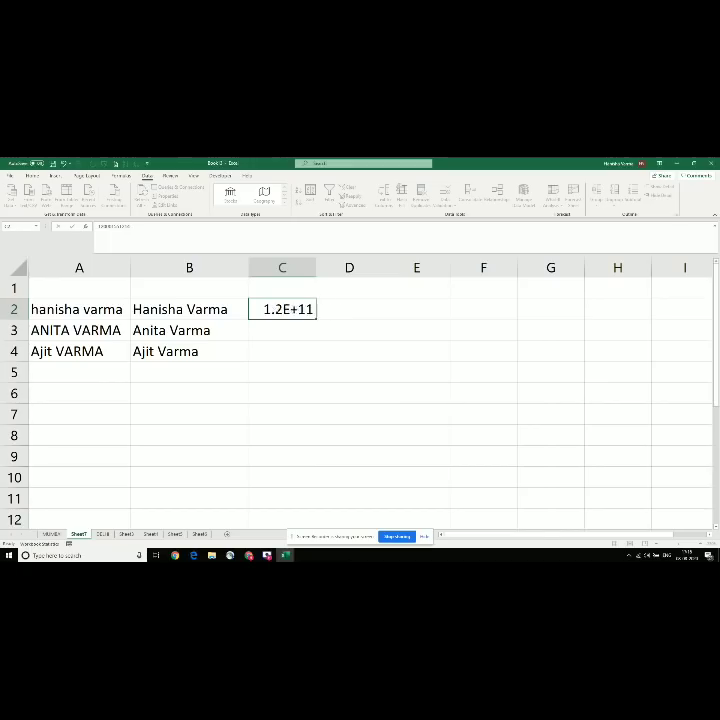
Step: Re-enter C2 with a leading apostrophe to store it as text, and widen column C
key("Up")
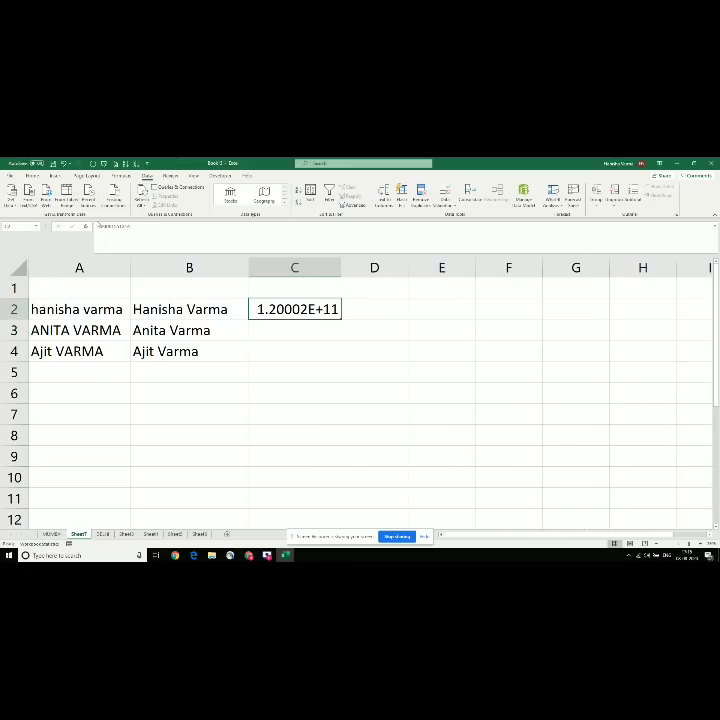
left_click(98, 226)
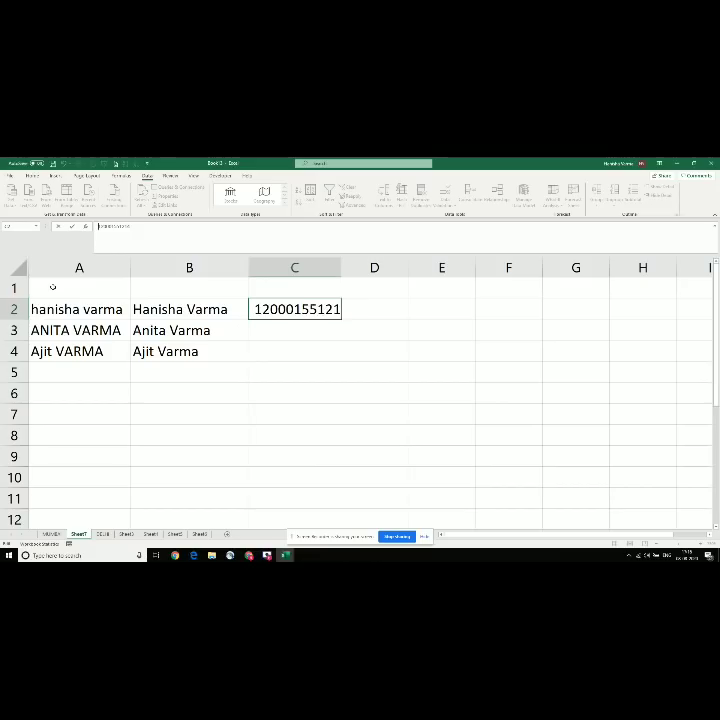
type("'")
key("Return")
key("Up")
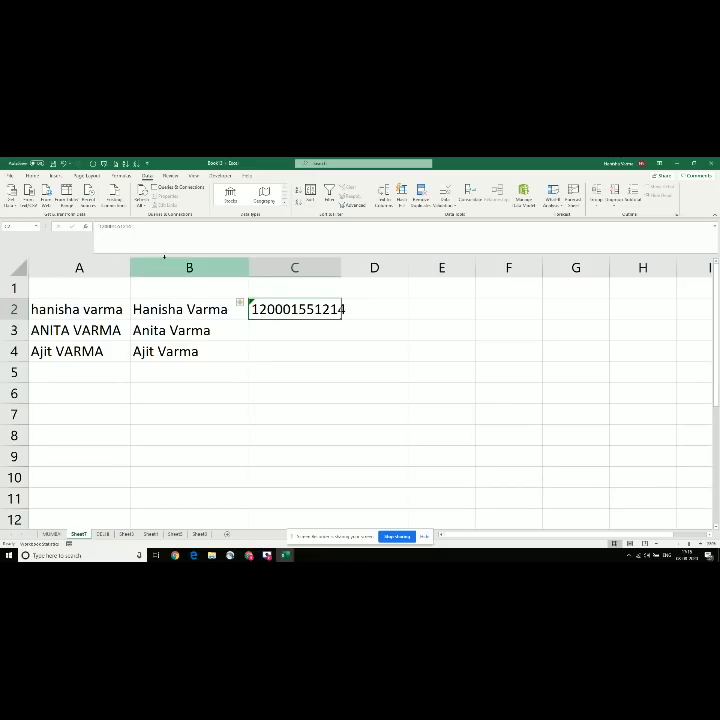
double_click(341, 261)
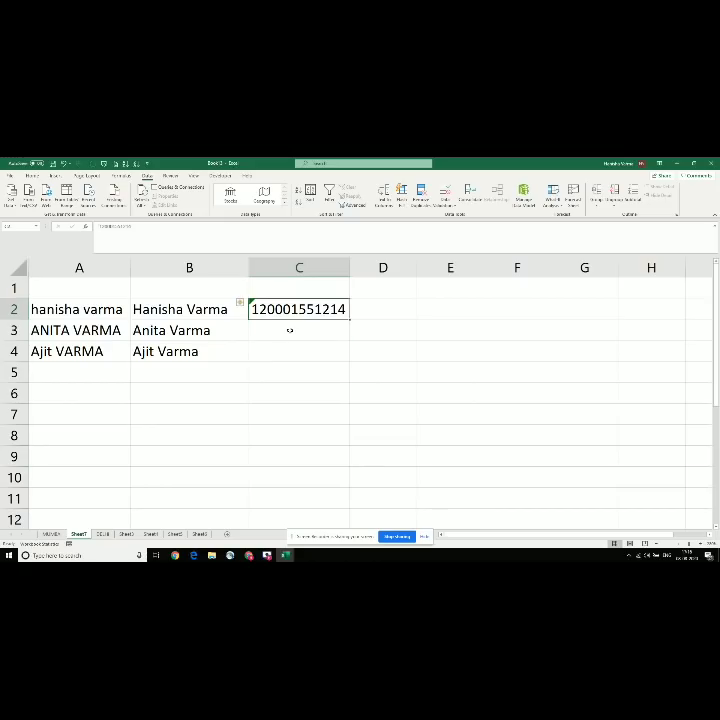
Step: Copy the C2 number into C3 and C4
key("ctrl+c")
left_click(290, 330)
key("ctrl+v")
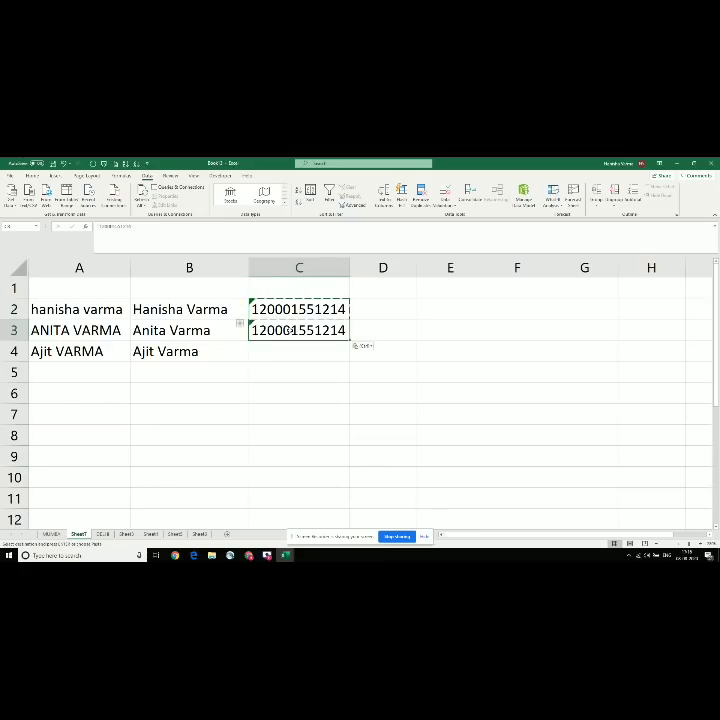
key("Down")
key("ctrl+v")
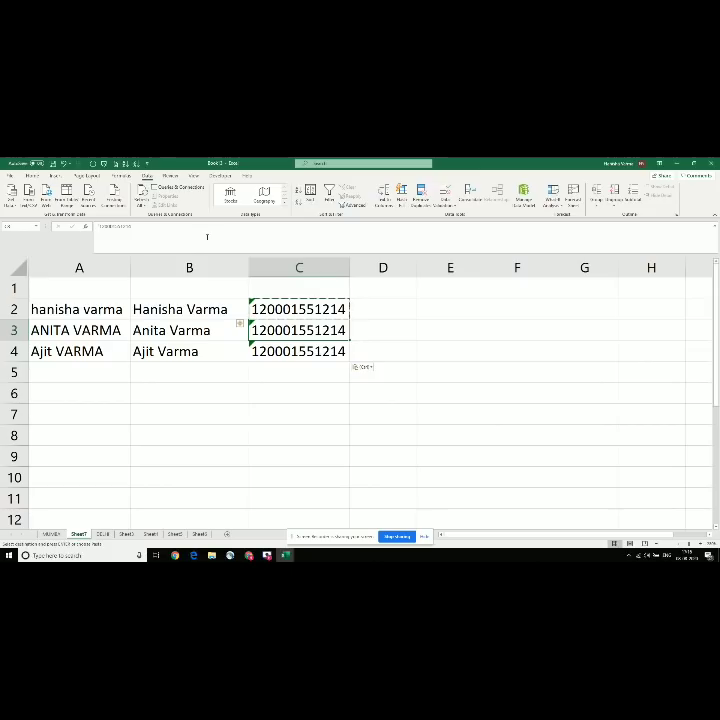
Step: Append a 5 to the numbers in C3 and C4 to make them longer
left_click(207, 237)
type("5")
key("Return")
left_click(207, 237)
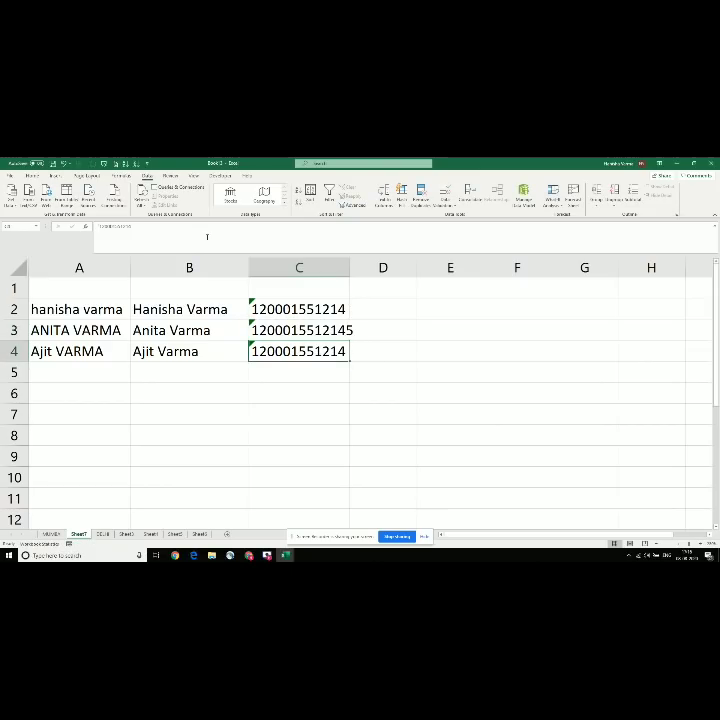
type("5")
key("Return")
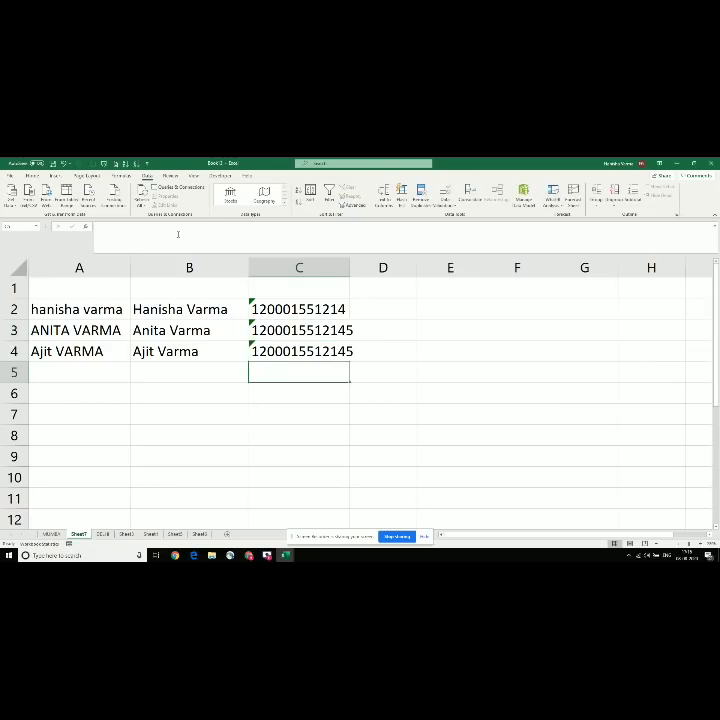
key("Up")
type("5")
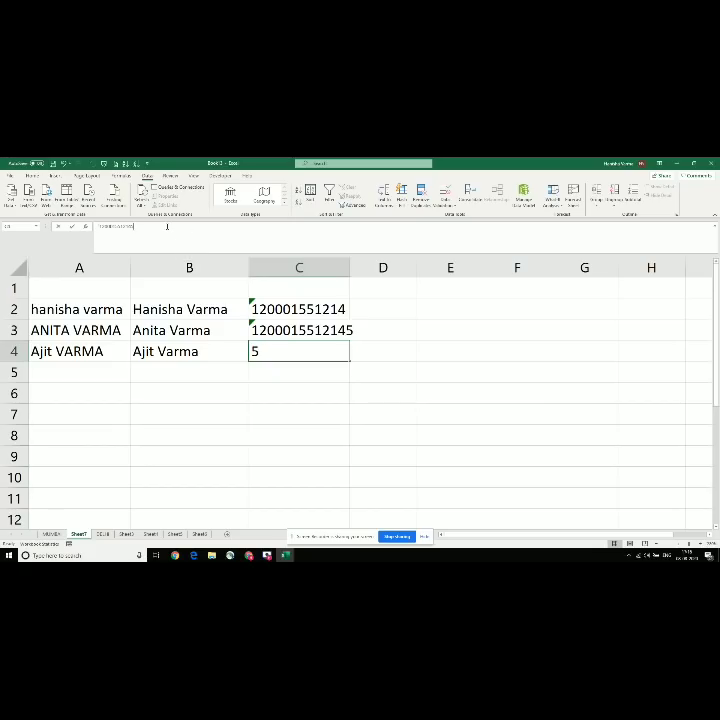
key("Return")
Step: Copy the C2 number down into C5 through C8
key("Up")
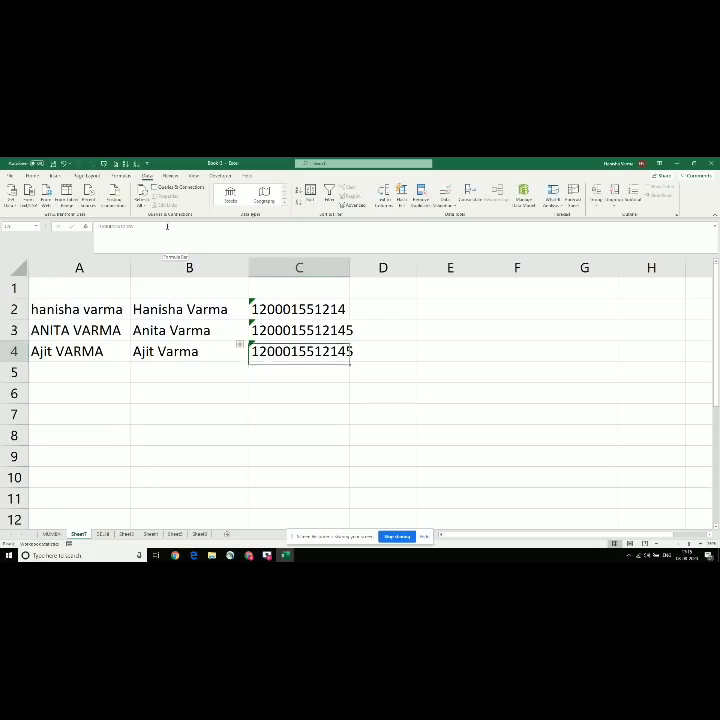
key("Up")
key("Up")
key("ctrl+c")
key("Down")
key("Down")
key("Down")
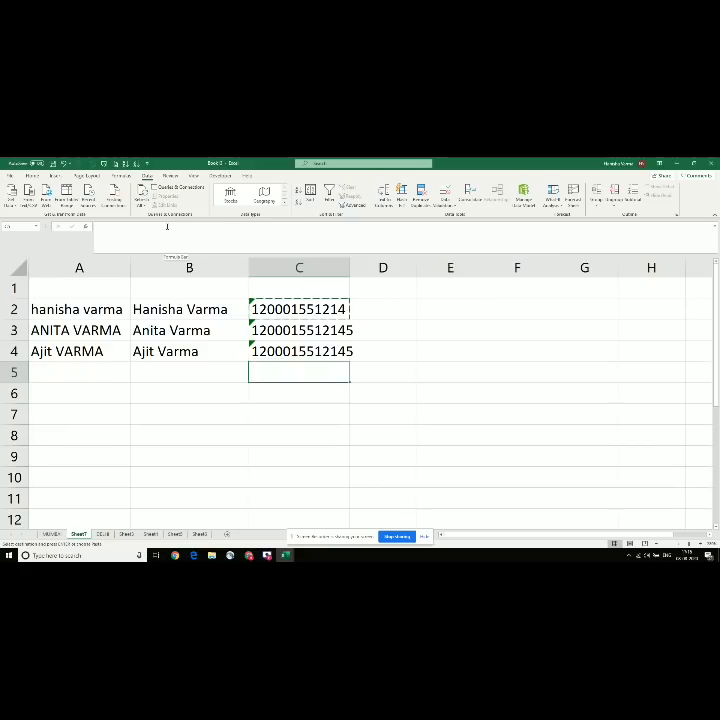
key("ctrl+v")
key("Down")
key("ctrl+v")
key("Down")
key("ctrl+v")
key("Down")
key("ctrl+v")
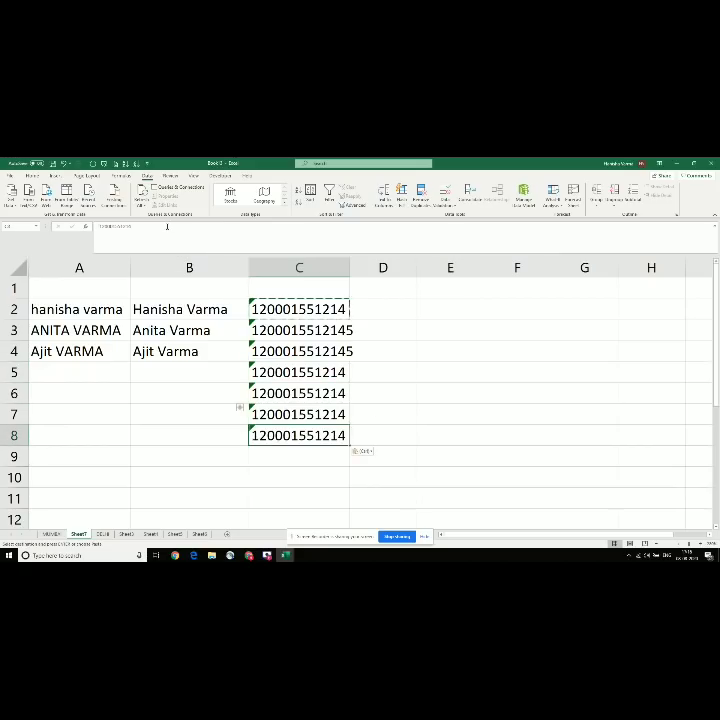
Step: Append a 5 to the number in C8 so it is one digit longer
left_click(167, 227)
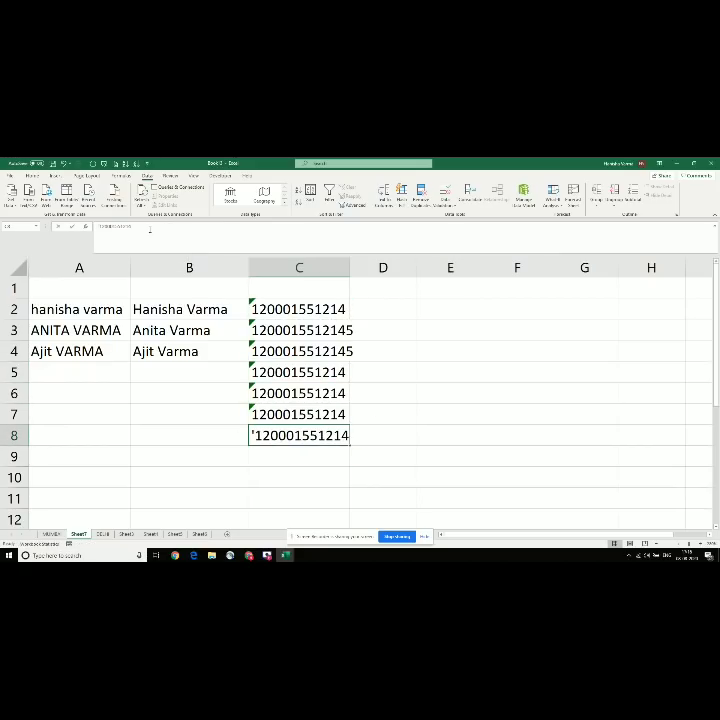
type("5")
key("Return")
key("Up")
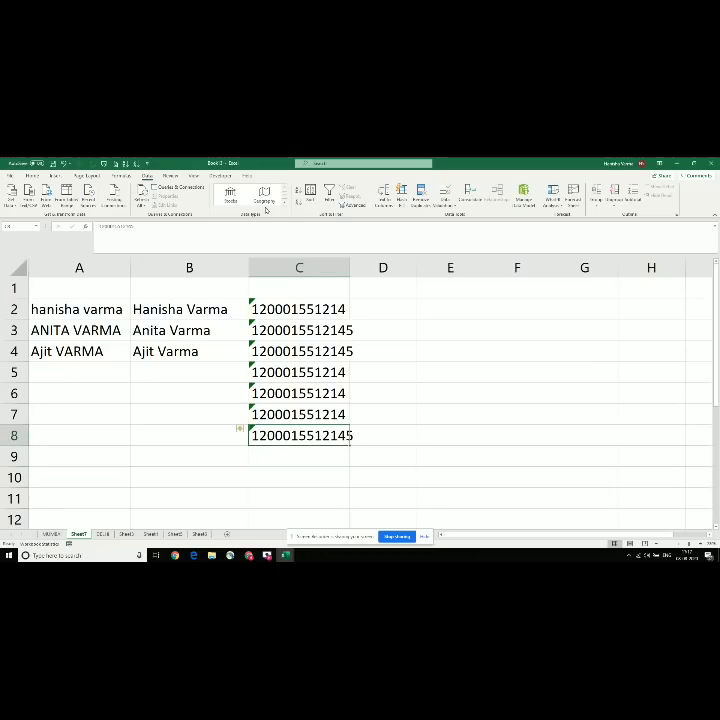
left_click(377, 292)
key("Down")
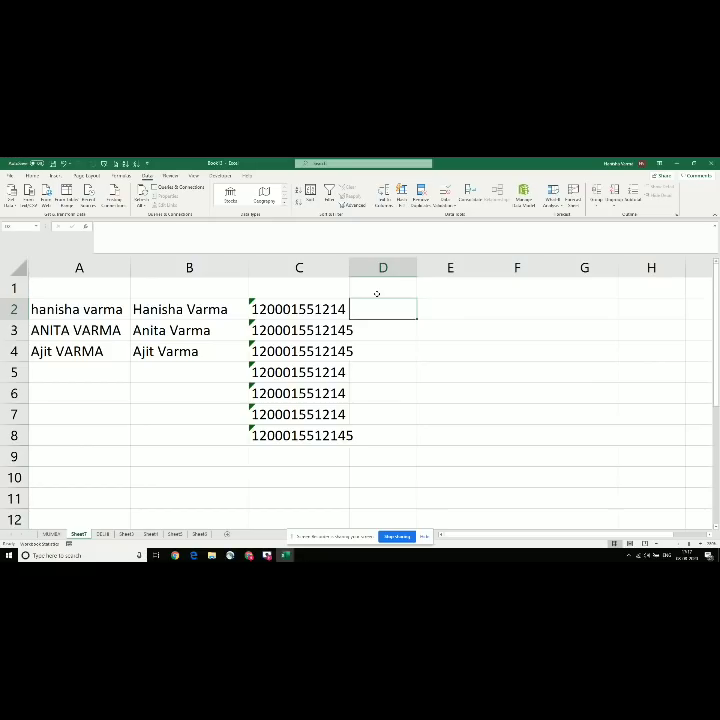
Step: Enter =LEN(C2) in D2 and fill it down to D8
type("=L")
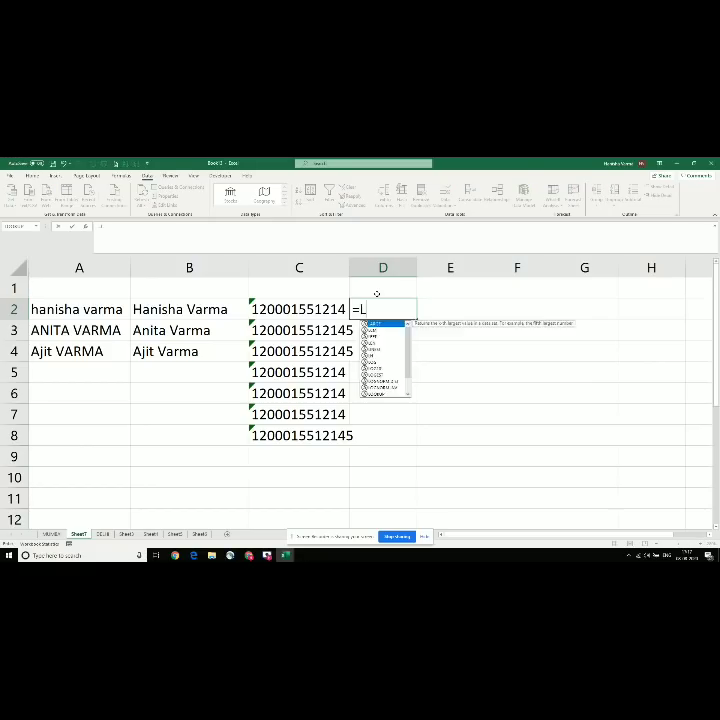
type("EN")
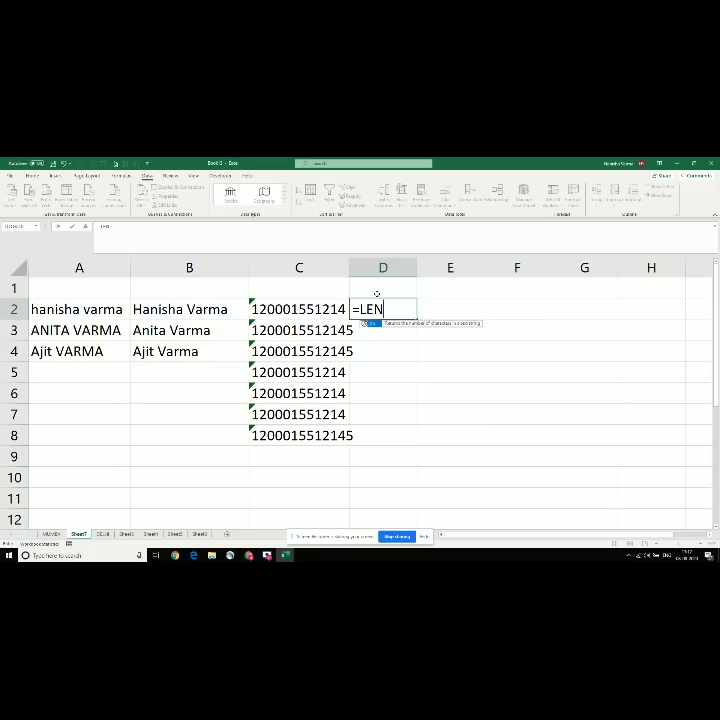
type("(")
key("Left")
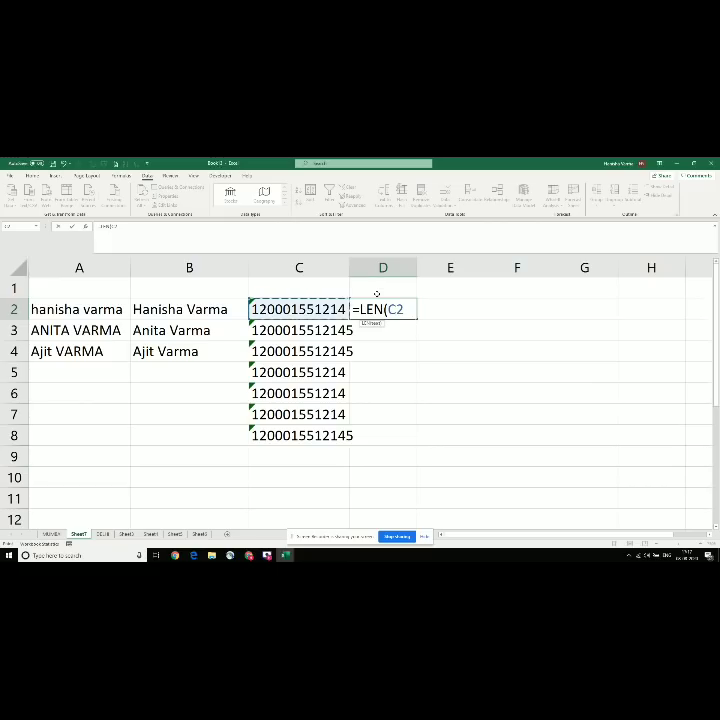
key("Return")
key("Up")
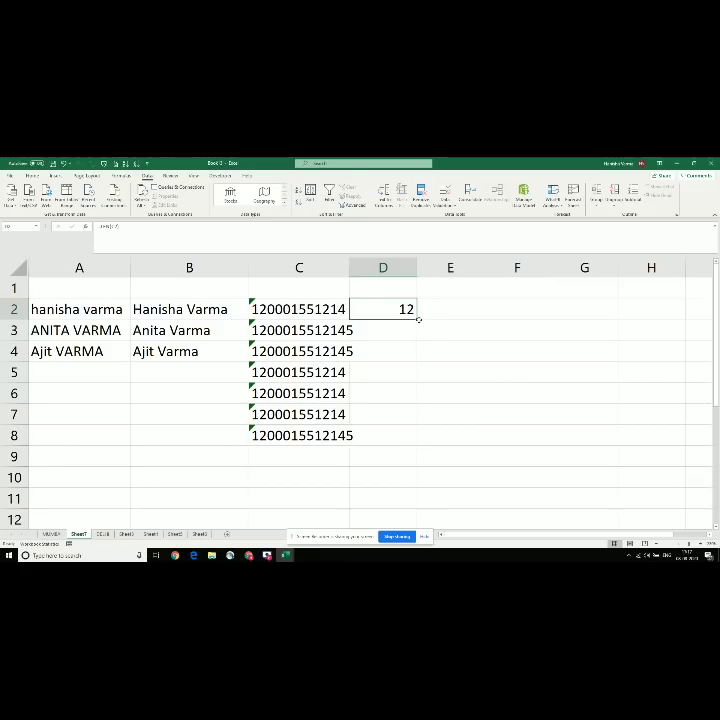
left_click_drag(418, 321, 408, 441)
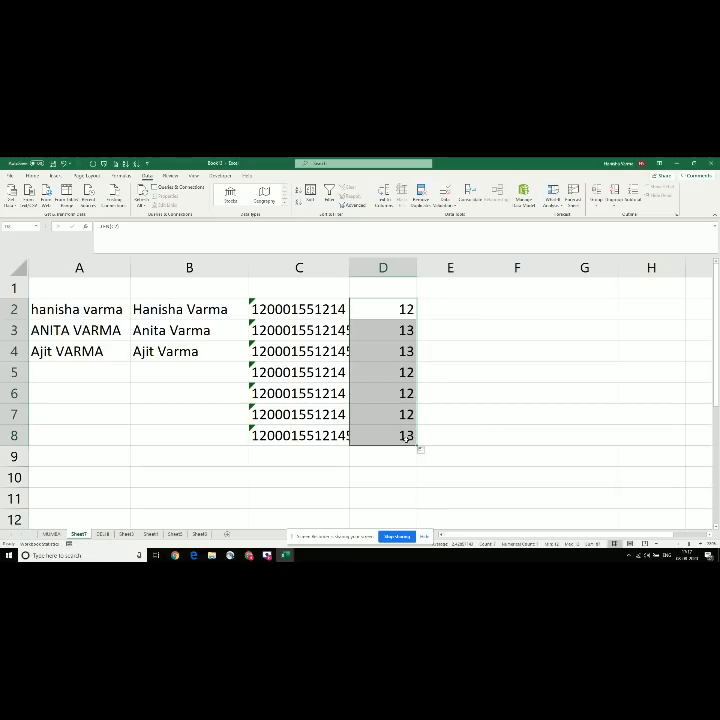
left_click(385, 349)
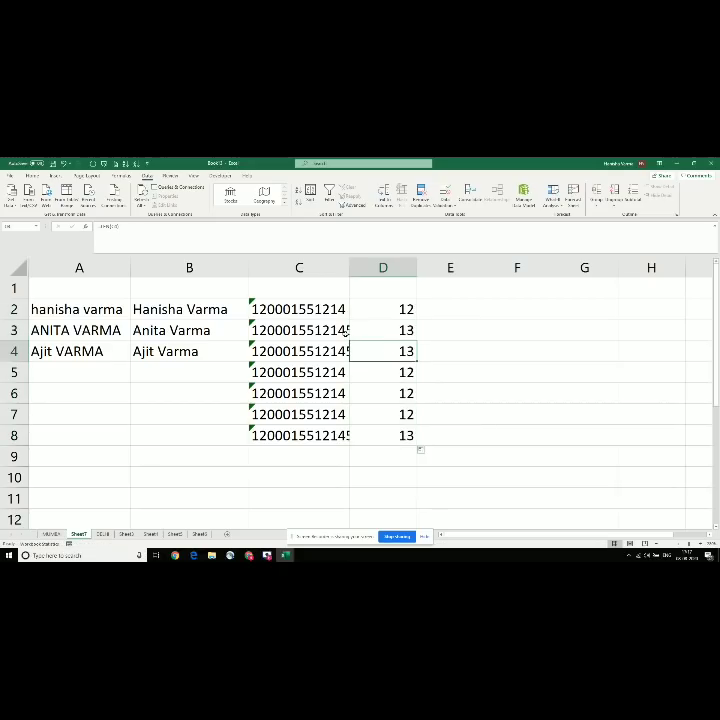
Step: Widen column C and append 55 to the number in C3, so D3 reads 15
left_click(331, 338)
key("Down")
key("Down")
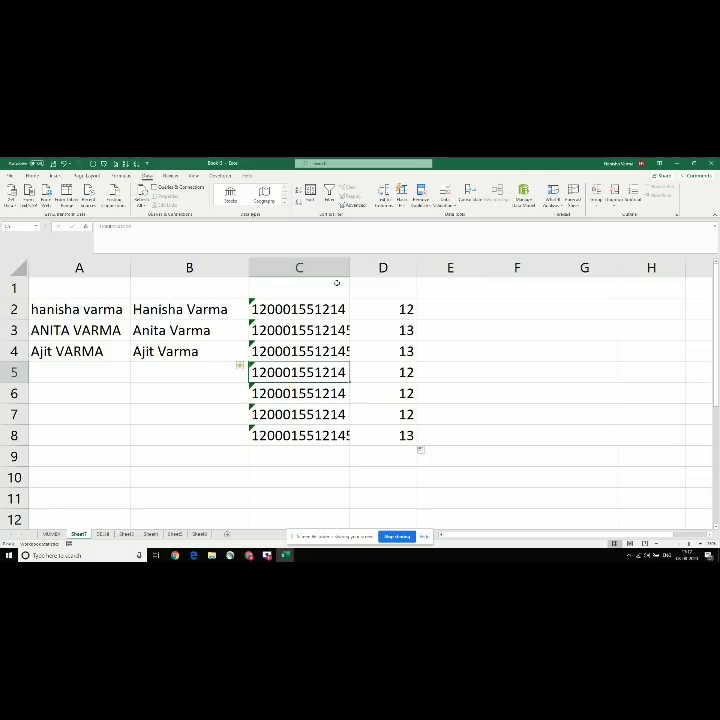
left_click_drag(348, 265, 348, 265)
left_click(329, 330)
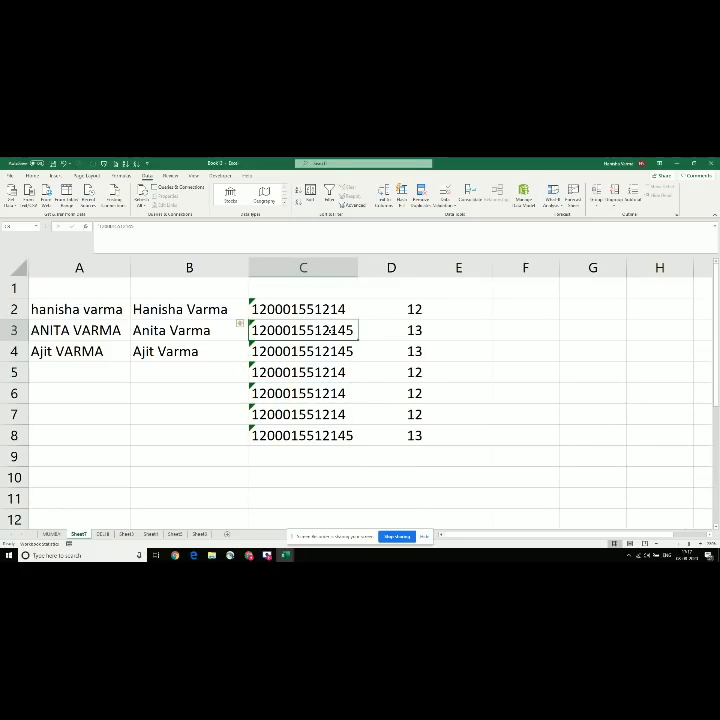
left_click(213, 244)
type("55")
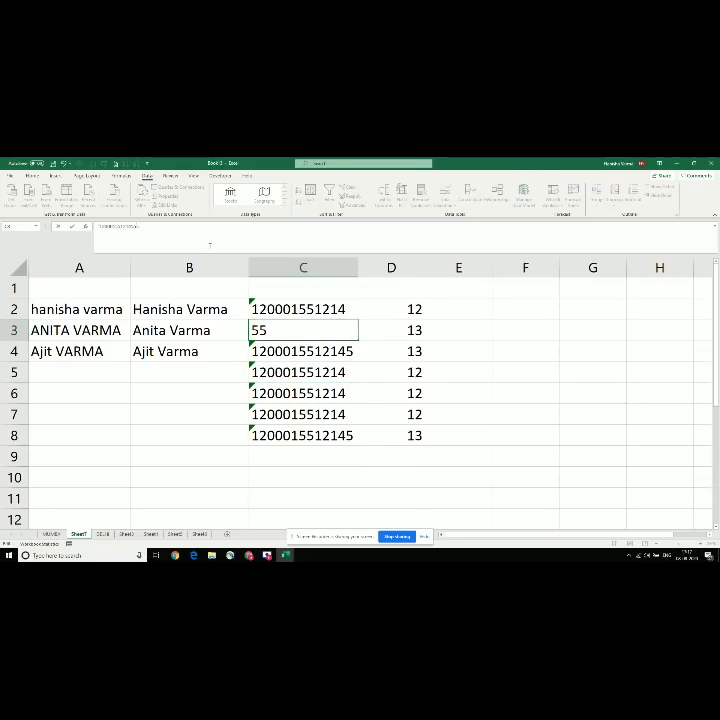
key("Return")
key("Up")
key("Right")
key("Up")
key("Up")
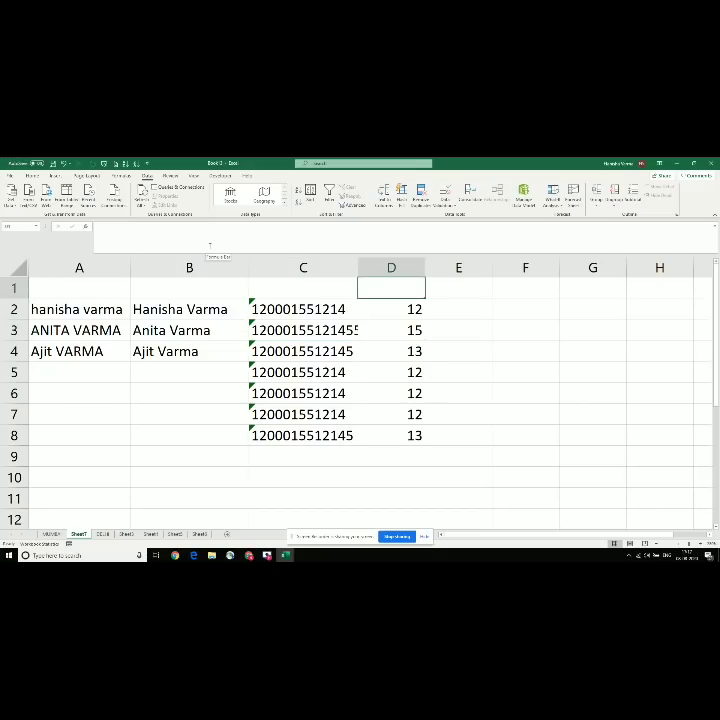
Step: Type the header NOS in D1 and ACCOUNT NO in C1
left_click(329, 192)
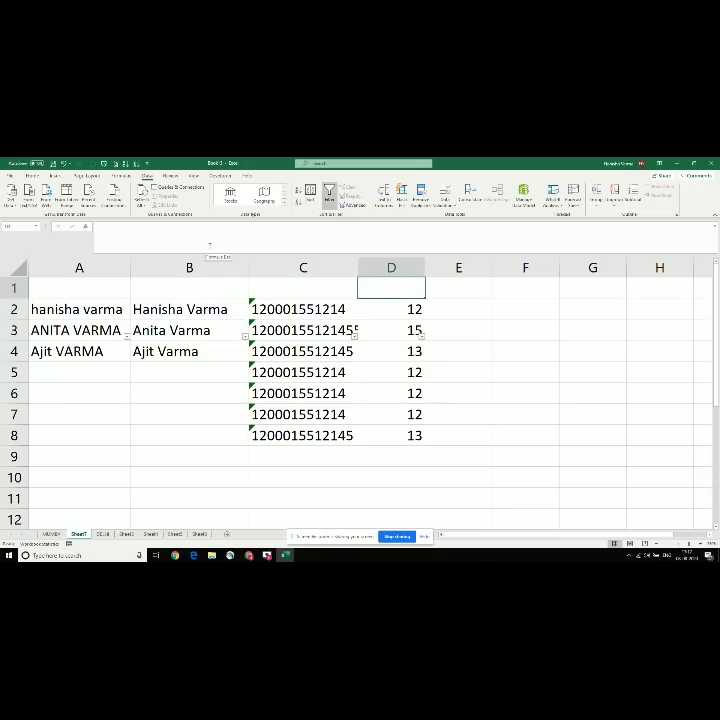
type("NOS")
key("Return")
key("Left")
key("Up")
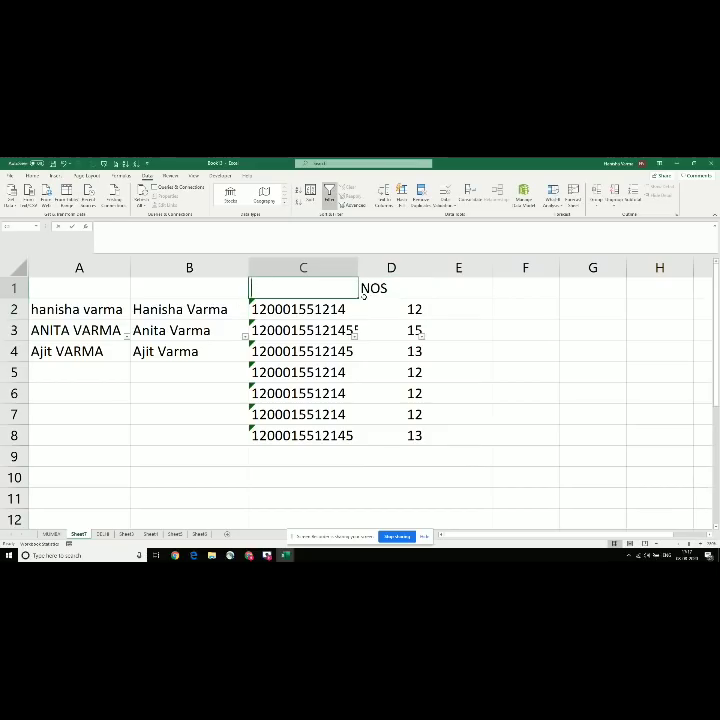
type("ACCUPM")
key("BackSpace")
key("BackSpace")
key("BackSpace")
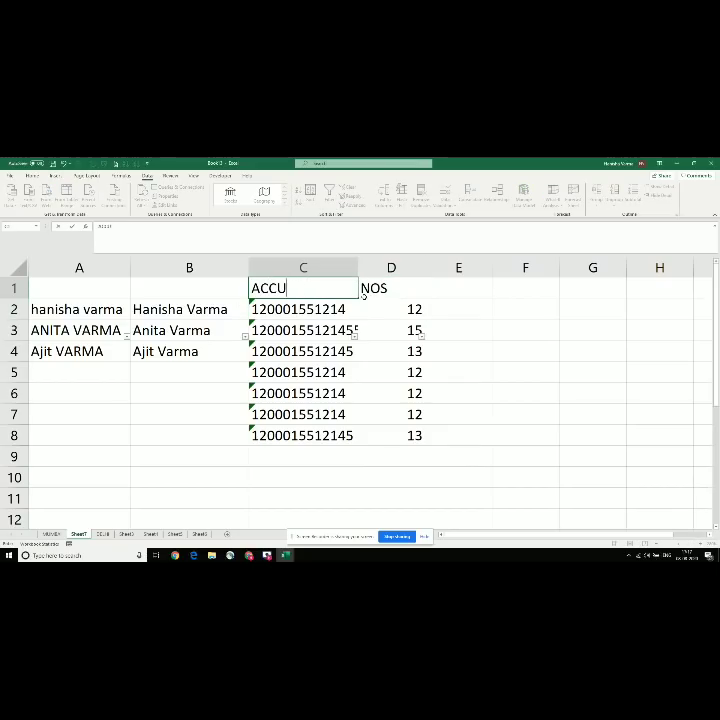
type("OUNT NO")
key("Return")
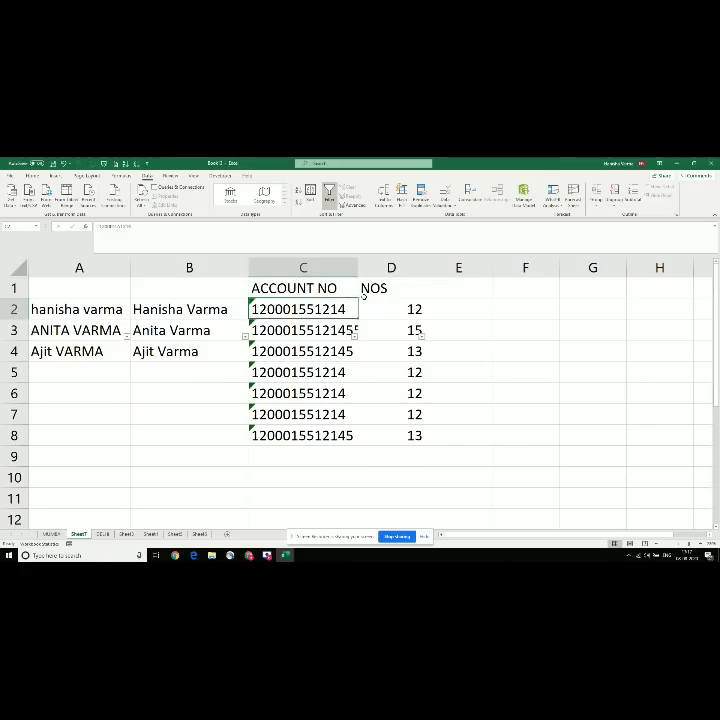
key("Up")
Step: Filter the NOS column to show only counts 13 and 15
left_click(364, 294)
key("ctrl+shift+l")
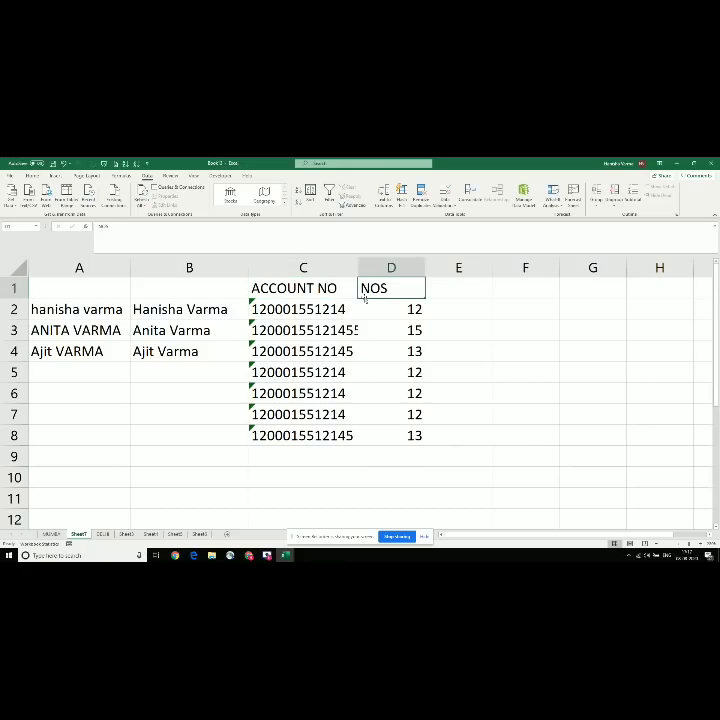
key("ctrl+shift+l")
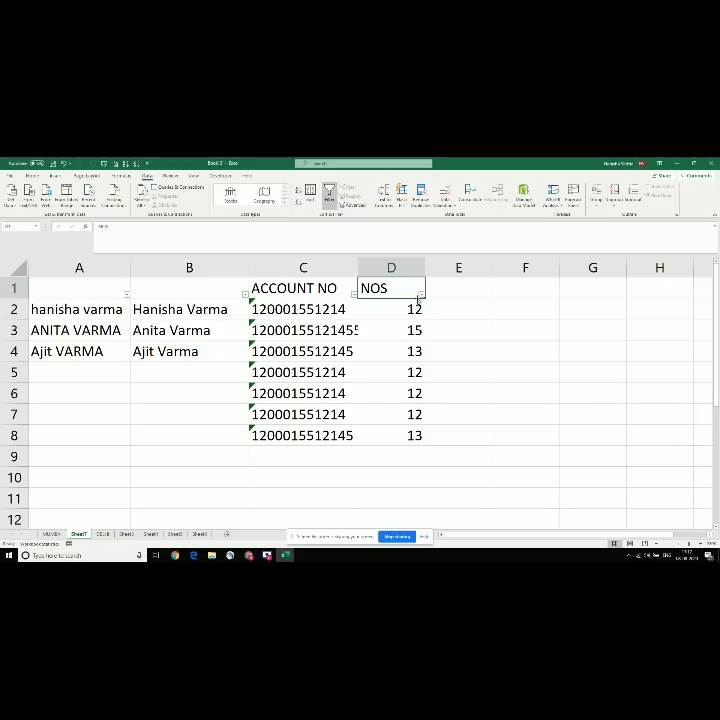
left_click(421, 295)
key("Down")
key("Down")
key("Down")
key("Down")
key("Down")
key("Down")
key("Down")
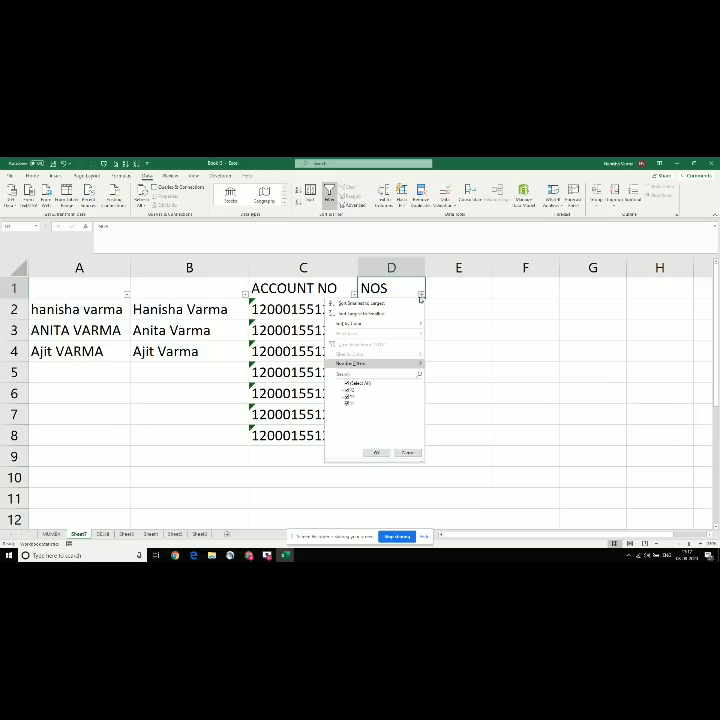
key("space")
key("Down")
key("Down")
key("space")
key("Down")
key("space")
key("Return")
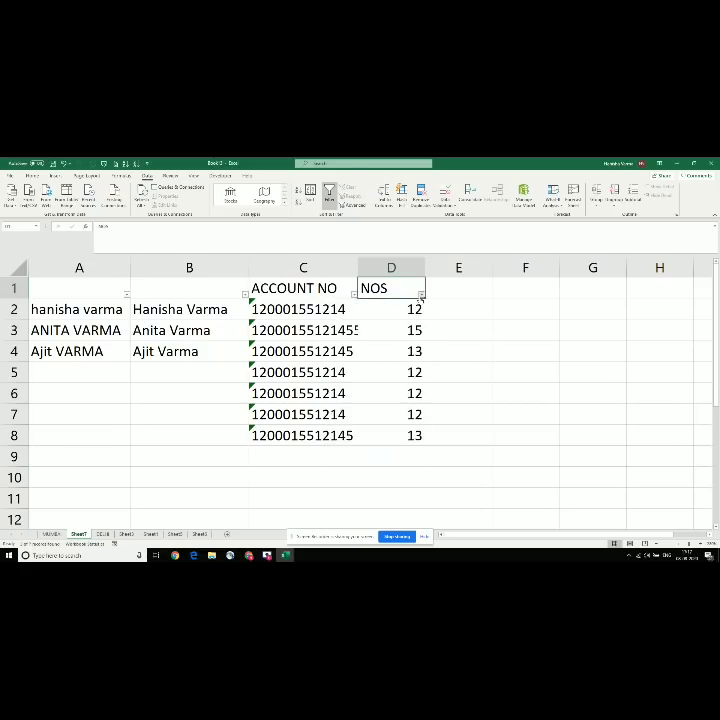
Step: Turn filtering off with Ctrl+Shift+L so all rows show again
key("Down")
key("Left")
key("Up")
key("Right")
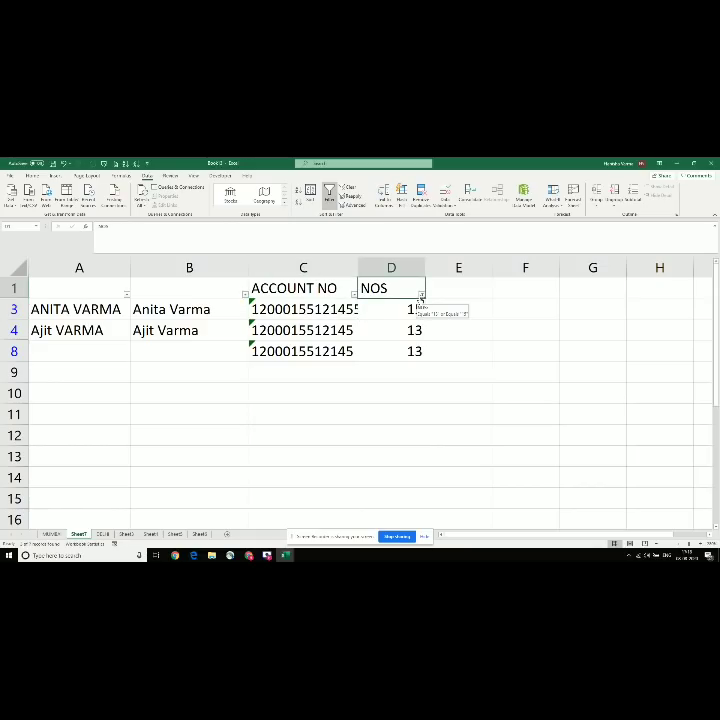
key("ctrl+shift+l")
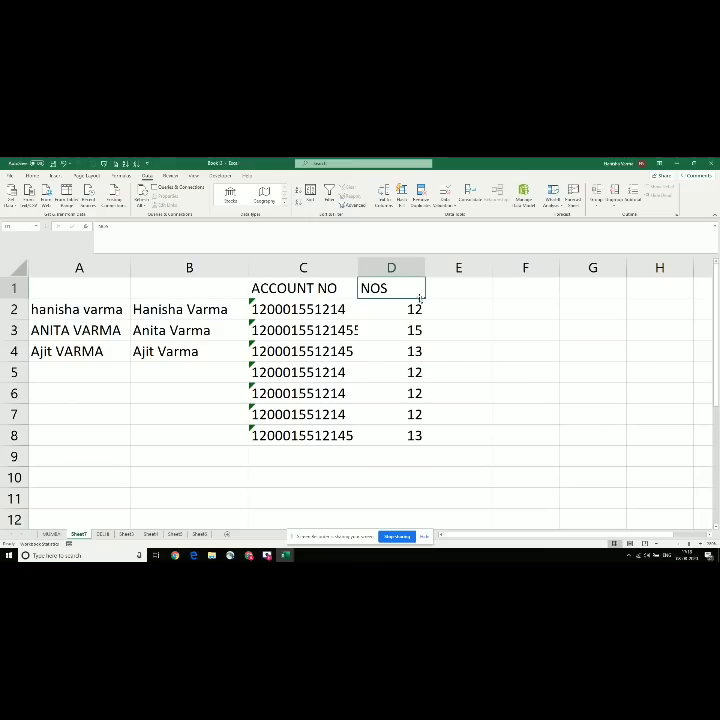
Step: Select column C, delete it, then undo the deletion to restore the account numbers
key("alt+Tab")
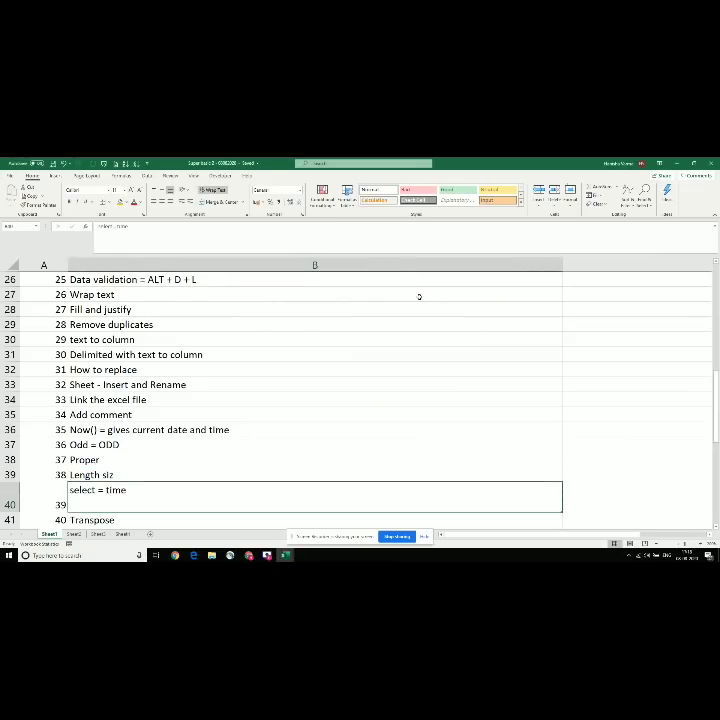
key("alt+Tab")
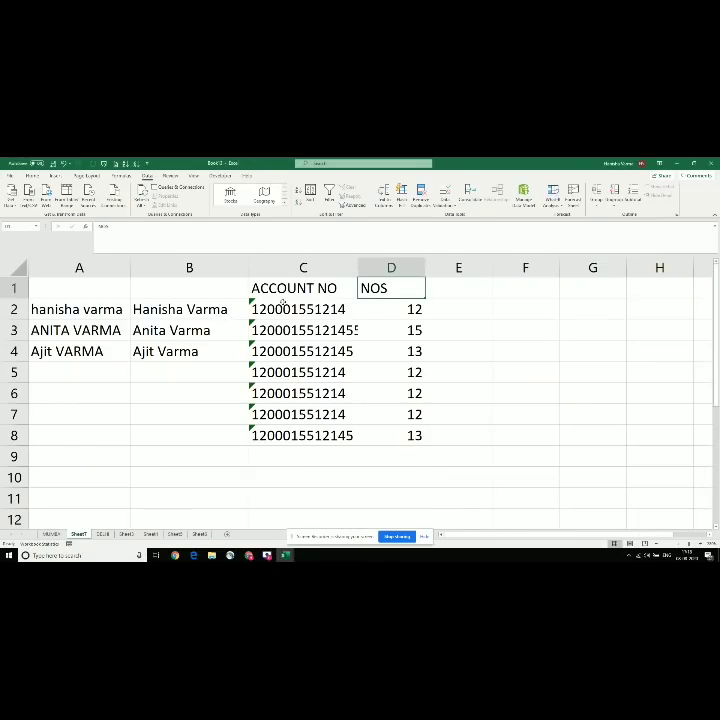
left_click(376, 323)
left_click_drag(303, 309, 303, 330)
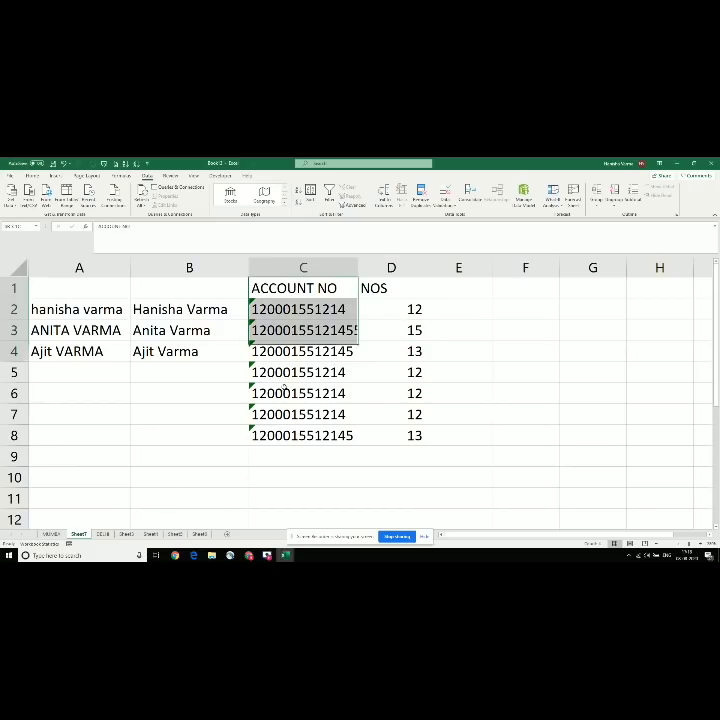
mouse_move(285, 393)
left_mouse_down()
mouse_move(262, 413)
mouse_move(260, 432)
mouse_move(282, 427)
left_mouse_up()
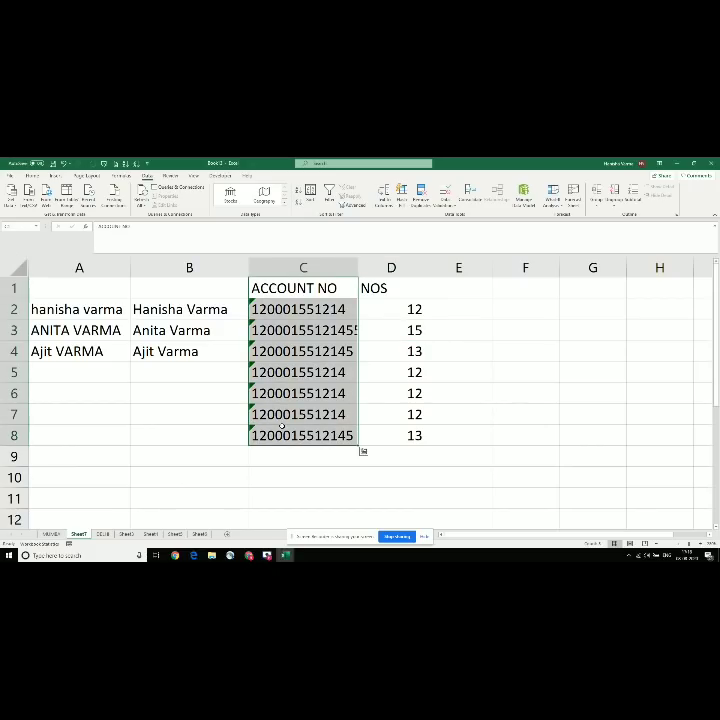
key("ctrl+space")
key("ctrl+minus")
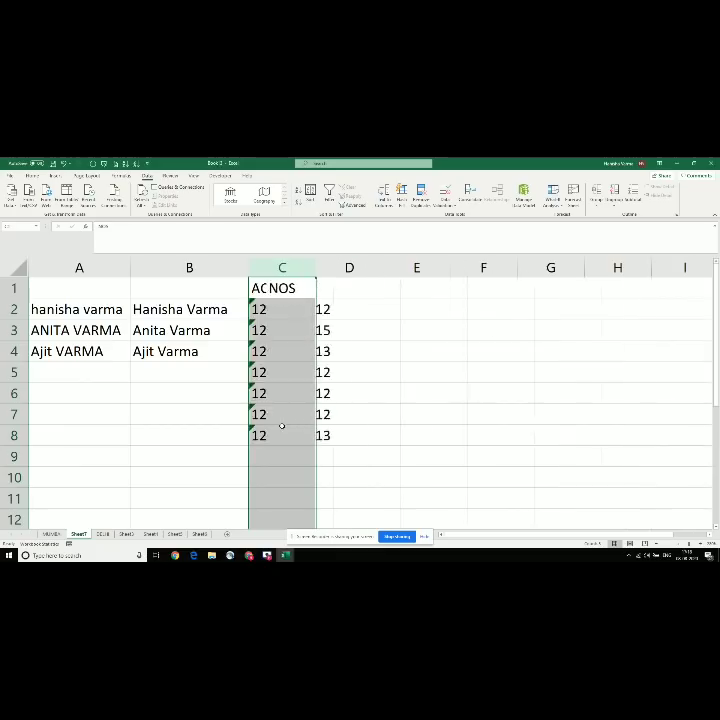
key("Left")
key("Right")
key("ctrl+z")
Step: Select the whole NOS column D and copy it
key("Right")
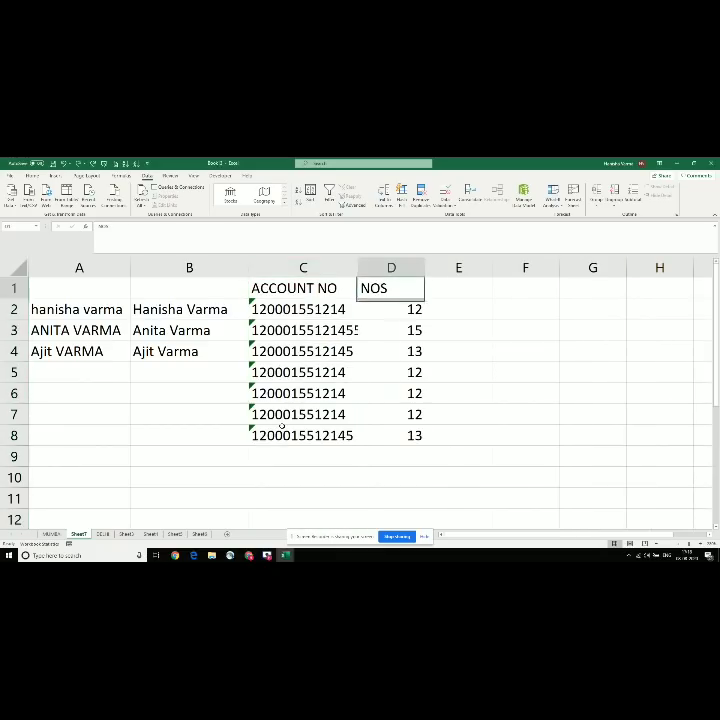
key("ctrl+space")
key("ctrl+c")
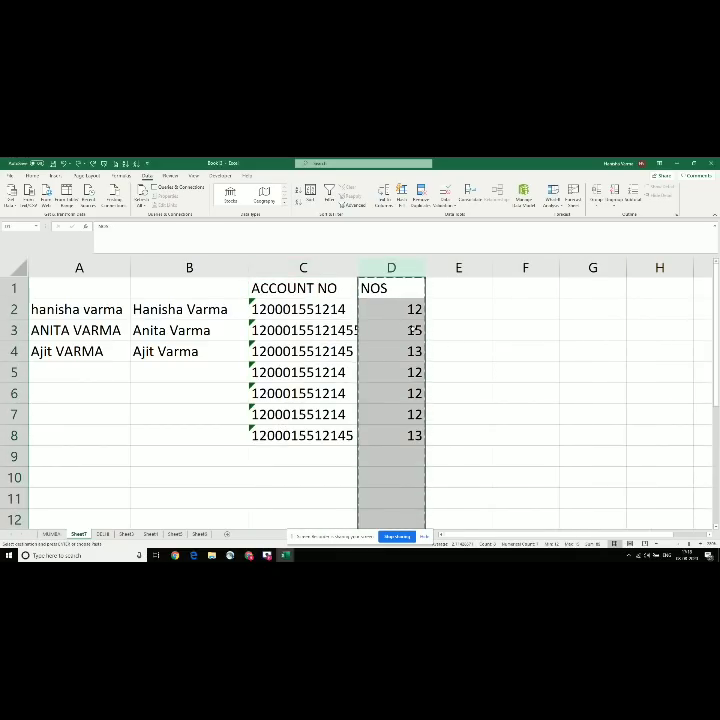
key("Escape")
Step: Delete the ACCOUNT NO column, then undo it to restore the NOS counts
key("Down")
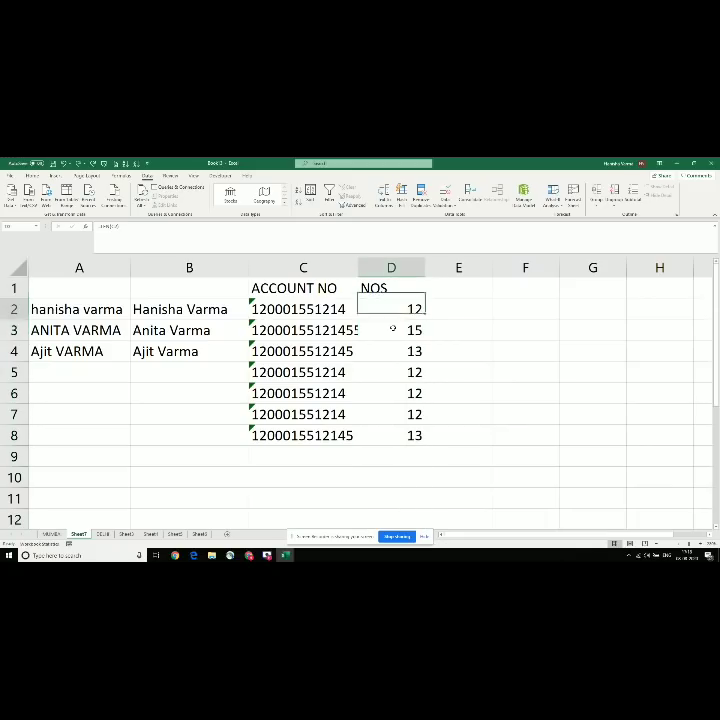
key("Down")
key("Down")
key("Down")
key("Down")
key("Down")
key("Left")
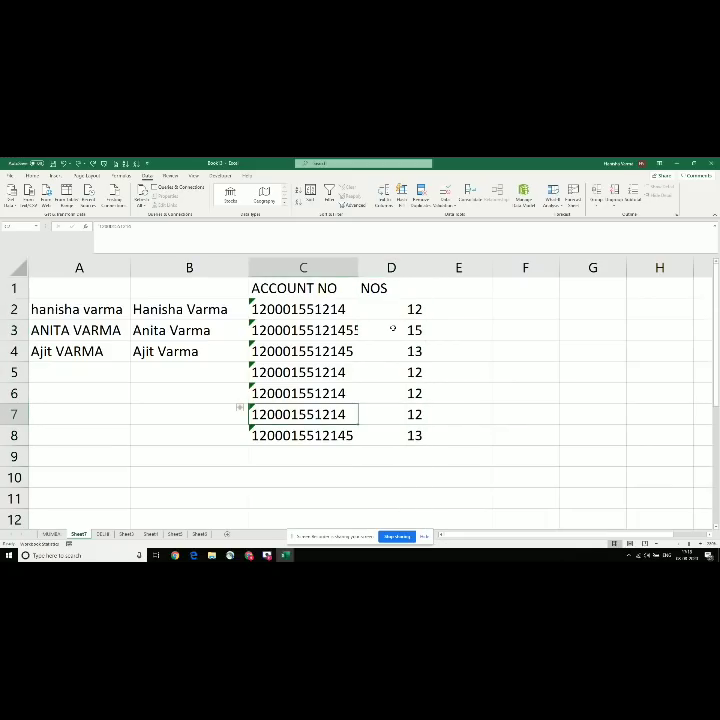
key("ctrl+space")
key("ctrl+minus")
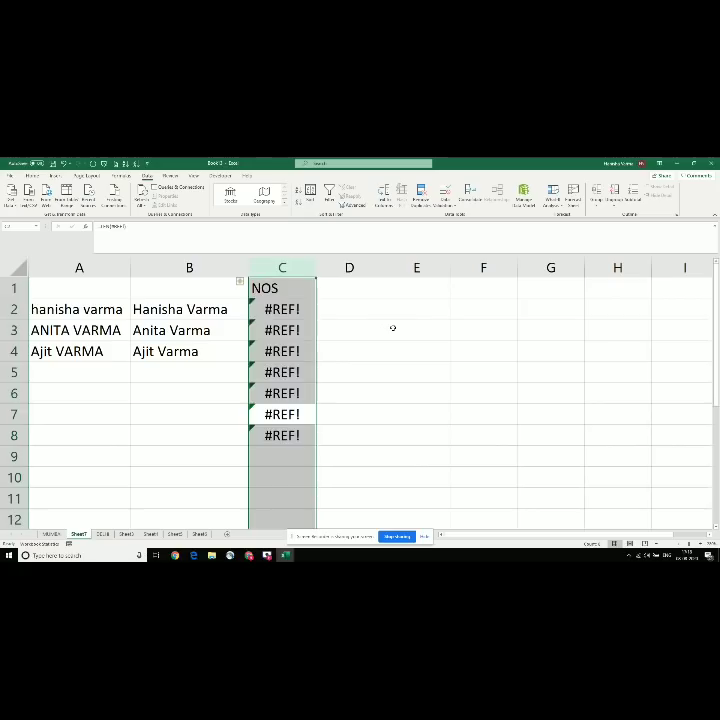
key("Down")
key("ctrl+z")
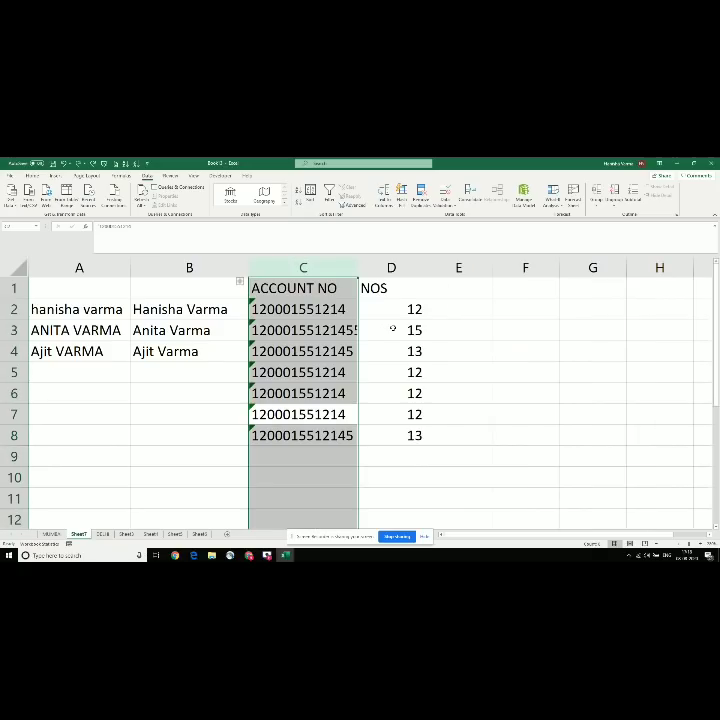
Step: Copy the NOS column and paste it back over itself as values
key("Right")
key("ctrl+space")
key("ctrl+c")
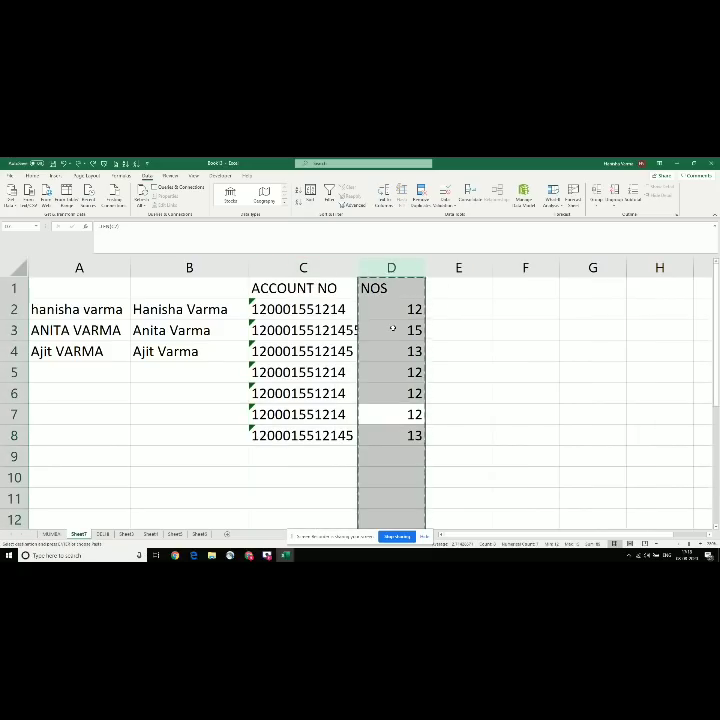
right_click(392, 328)
left_click(423, 367)
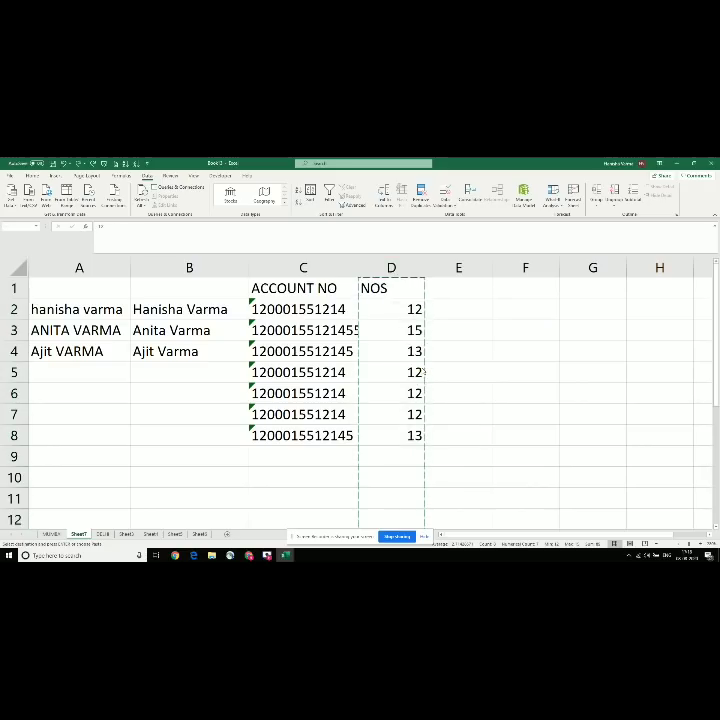
Step: Delete the ACCOUNT NO column
left_click(356, 351)
key("Left")
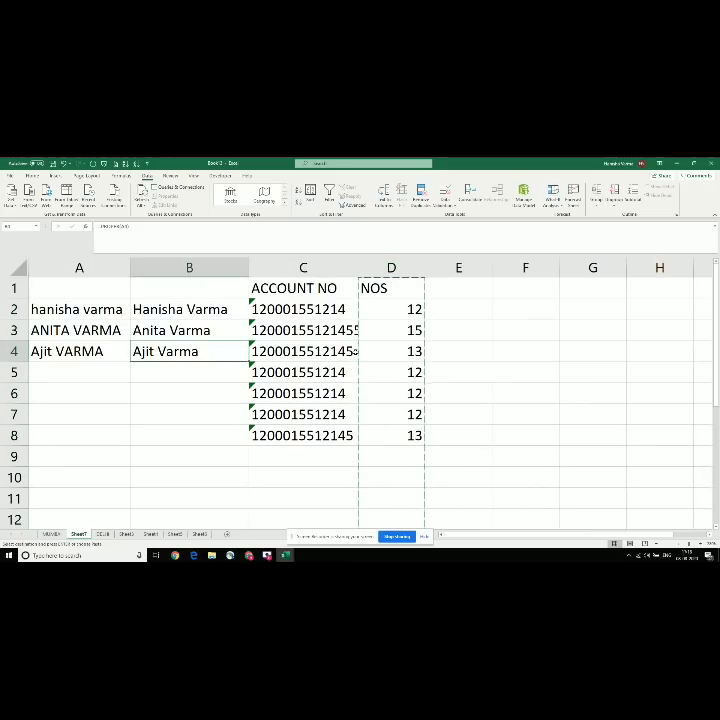
key("Escape")
key("Right")
key("ctrl+space")
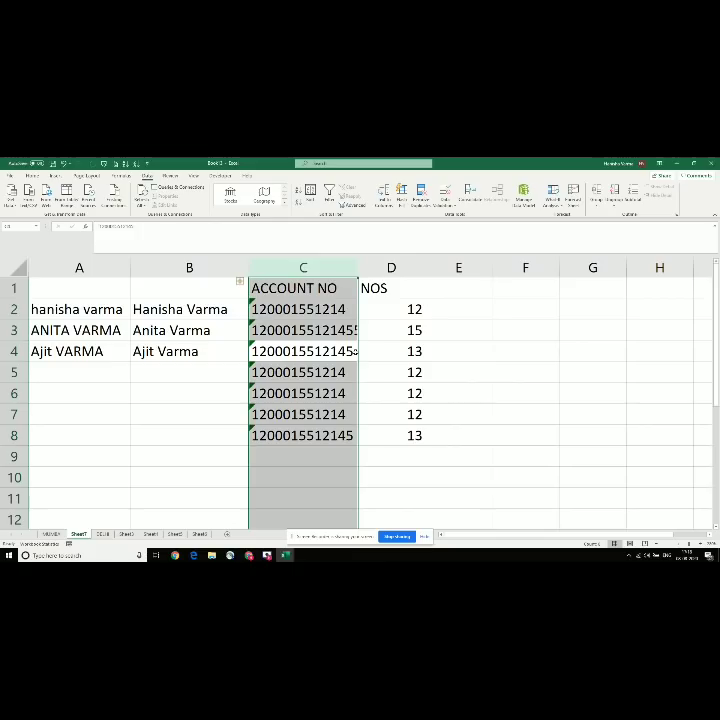
key("ctrl+minus")
Step: Delete the proper-case and original names columns, leaving NOS in column A
key("Left")
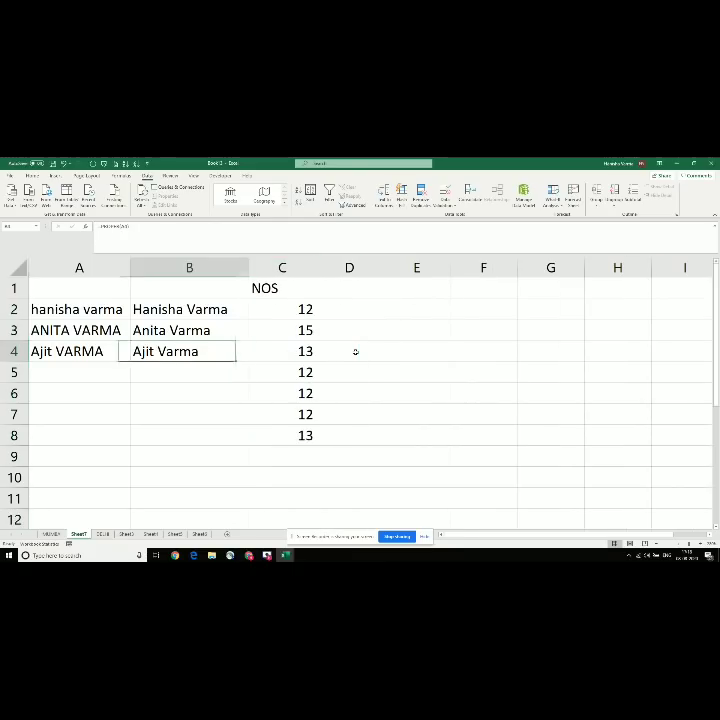
key("ctrl+space")
key("ctrl+minus")
key("Left")
key("ctrl+space")
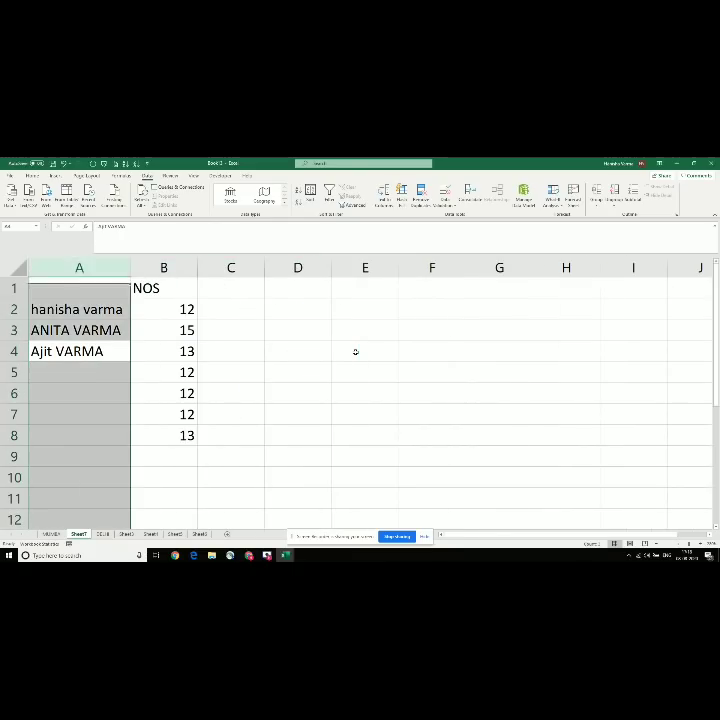
key("ctrl+minus")
key("Right")
key("Up")
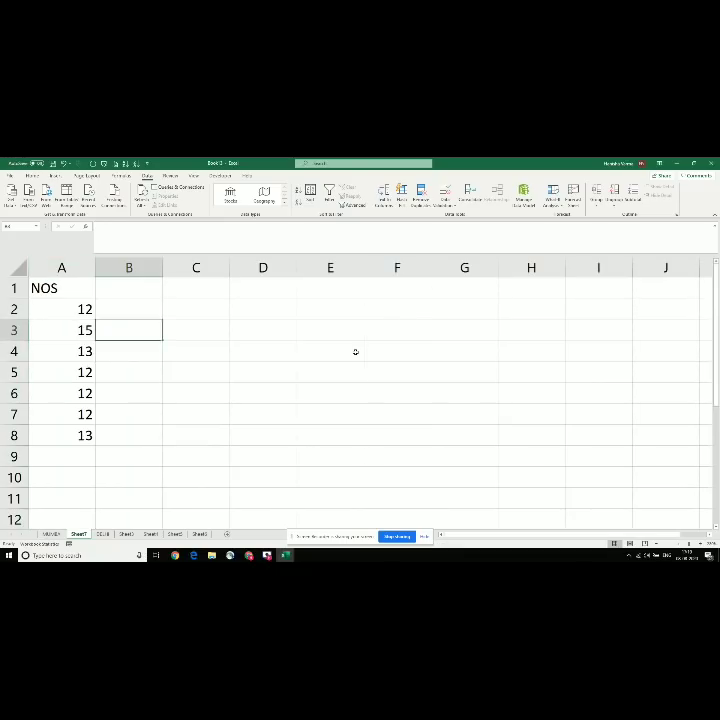
key("Up")
key("Up")
key("Left")
key("Down")
key("Right")
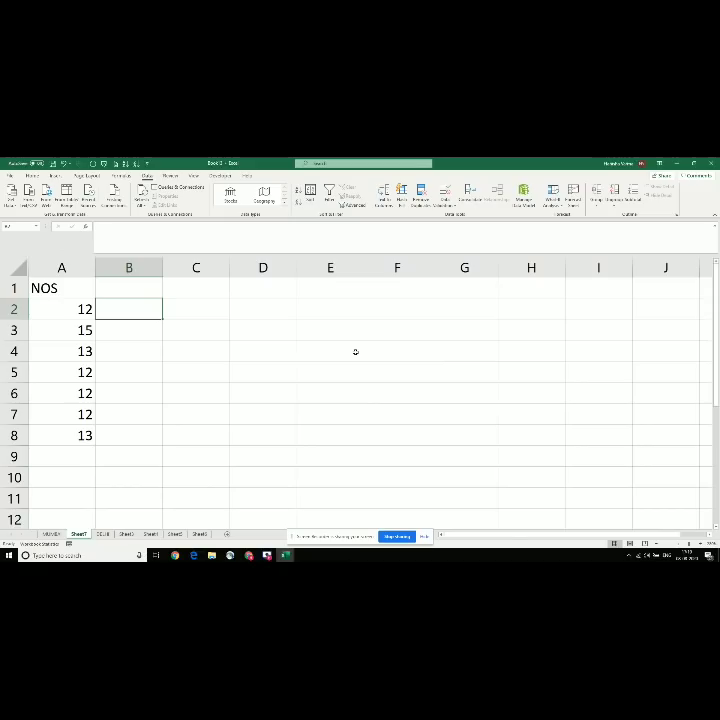
key("Up")
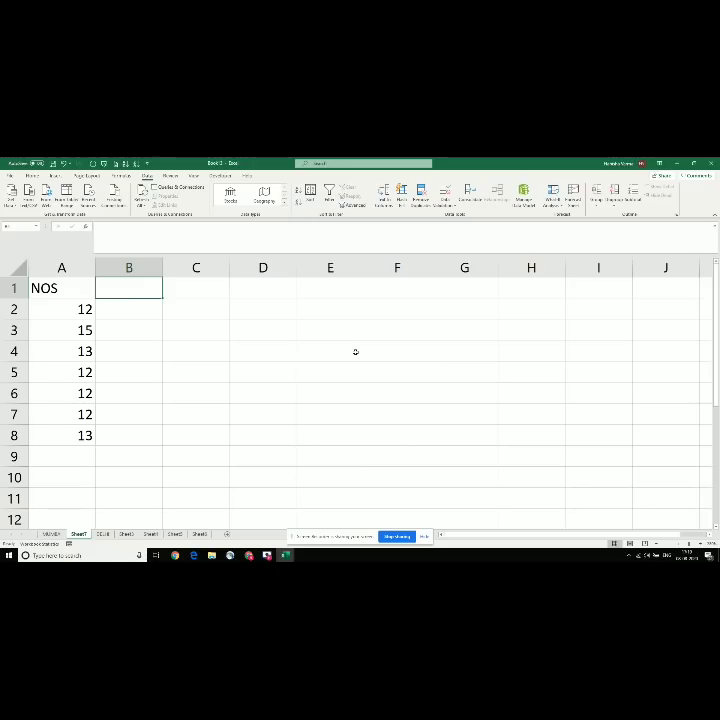
Step: Enter the minute values 1, 4, 6, 7, 8, 9 and 0 into B2:B8
key("Left")
key("Down")
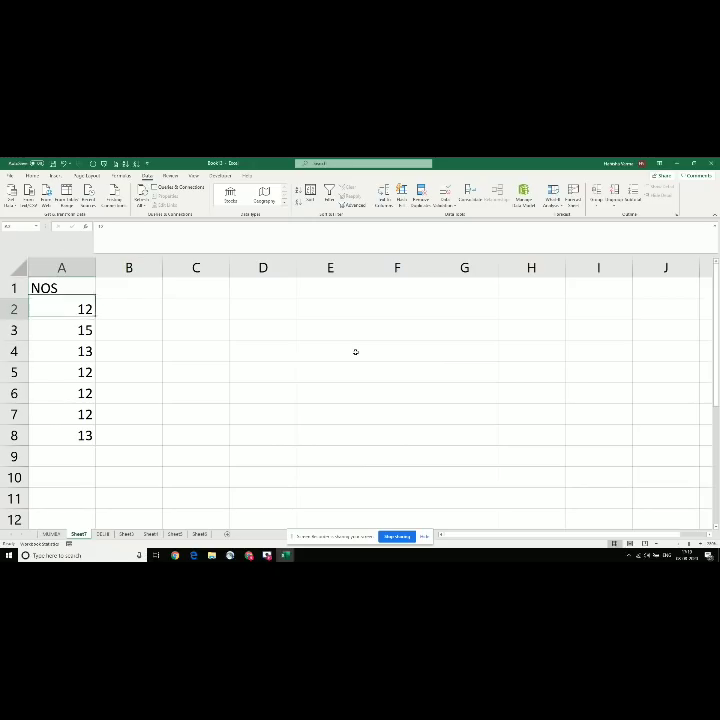
key("Right")
key("Left")
key("Down")
key("Down")
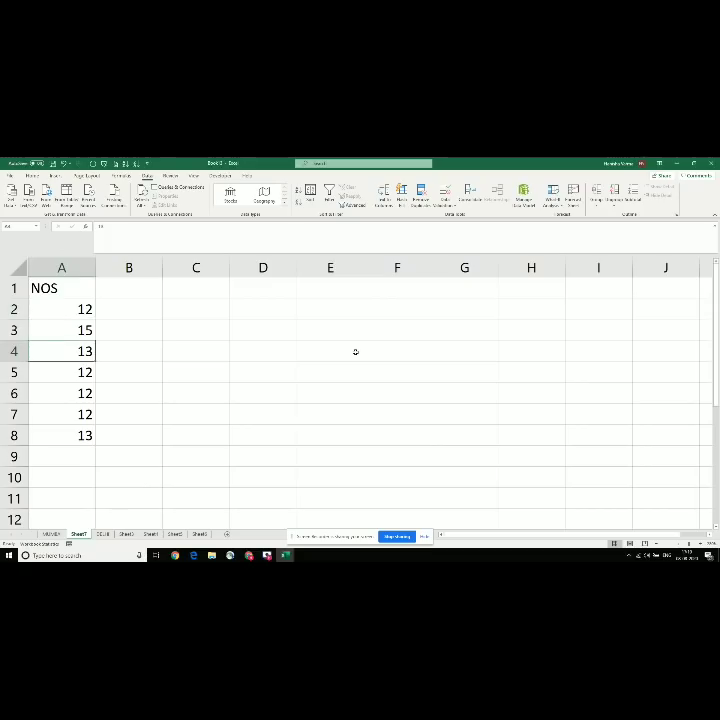
key("Down")
key("Down")
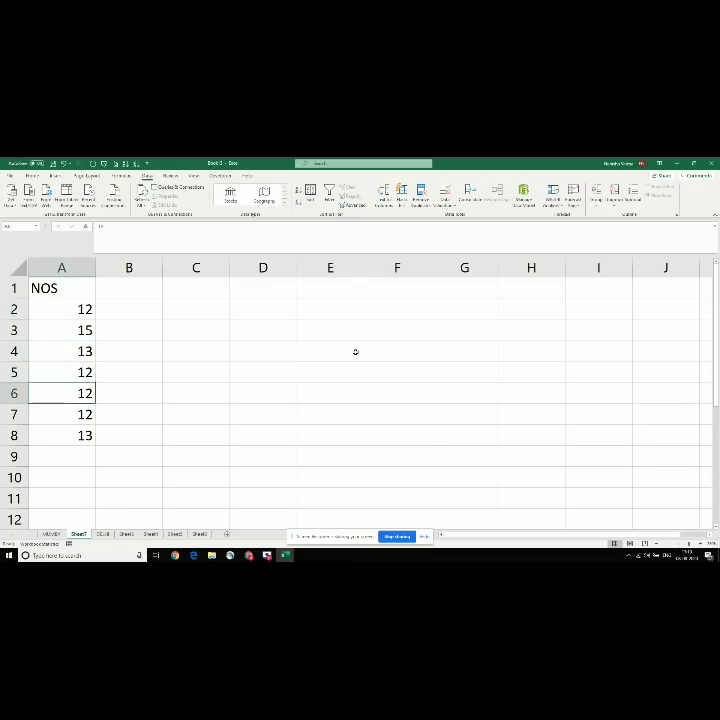
key("Up")
key("Up")
key("Up")
key("Up")
key("Up")
key("Down")
key("Right")
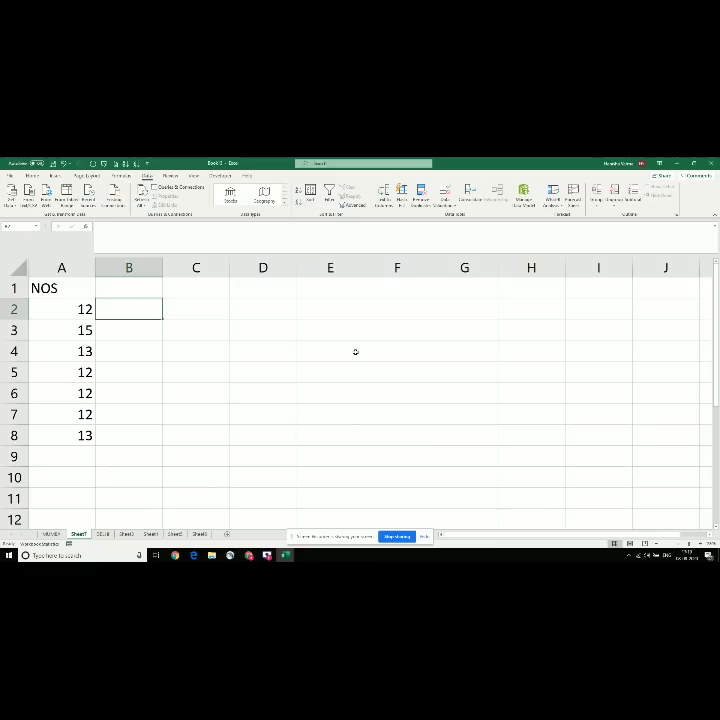
type("1")
key("Return")
type("4")
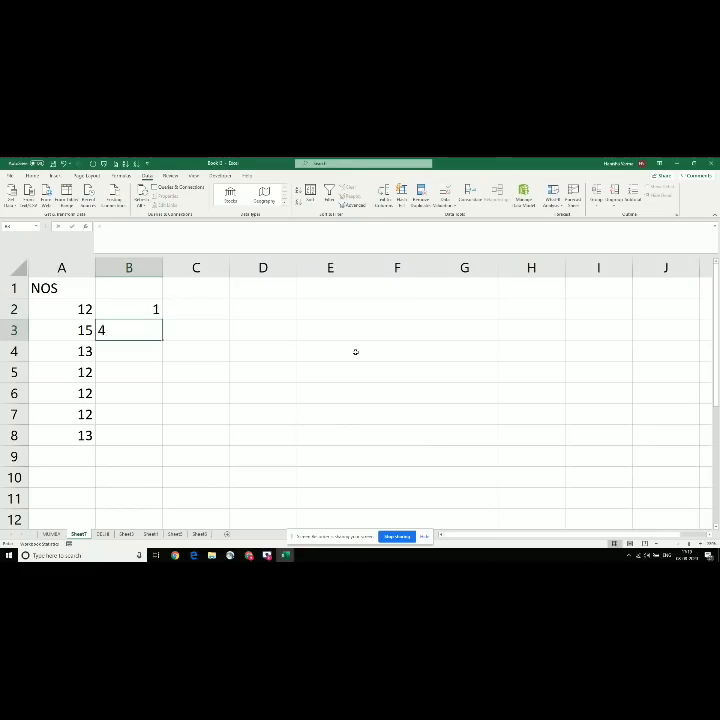
key("Return")
type("6")
key("Return")
type("7")
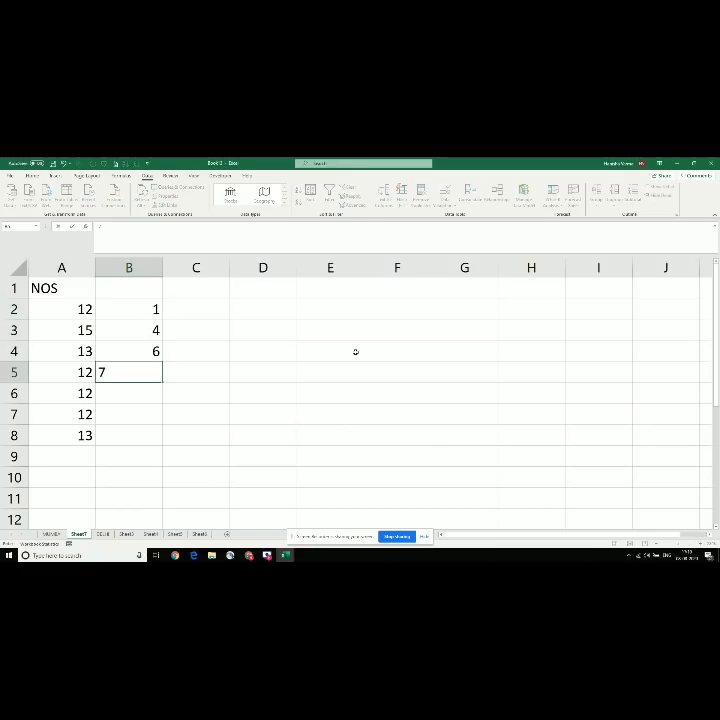
key("Return")
type("8")
key("Return")
type("9")
key("Return")
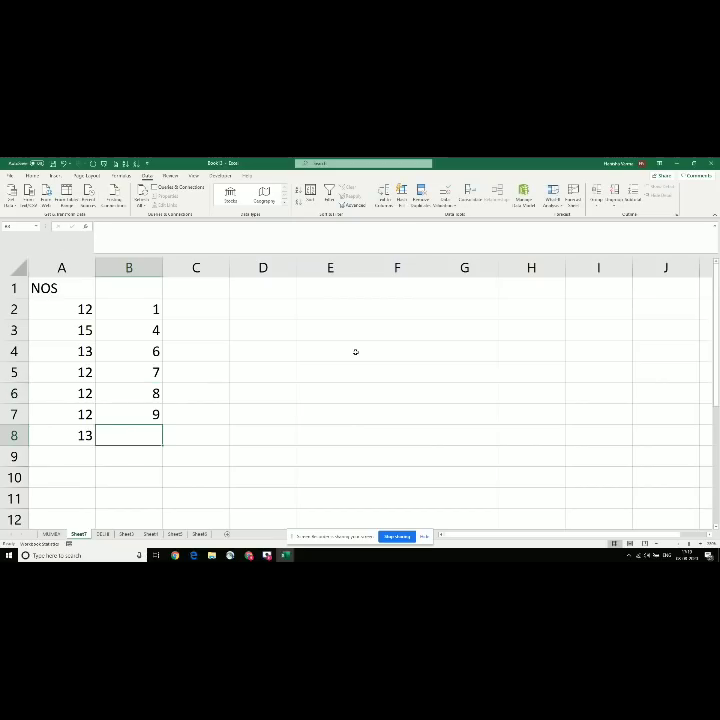
type("0")
key("Up")
key("Up")
key("Up")
key("Up")
key("Up")
key("Up")
key("Up")
Step: Label the headers Hour in A1, Minut in B1 and Second in C1
key("Left")
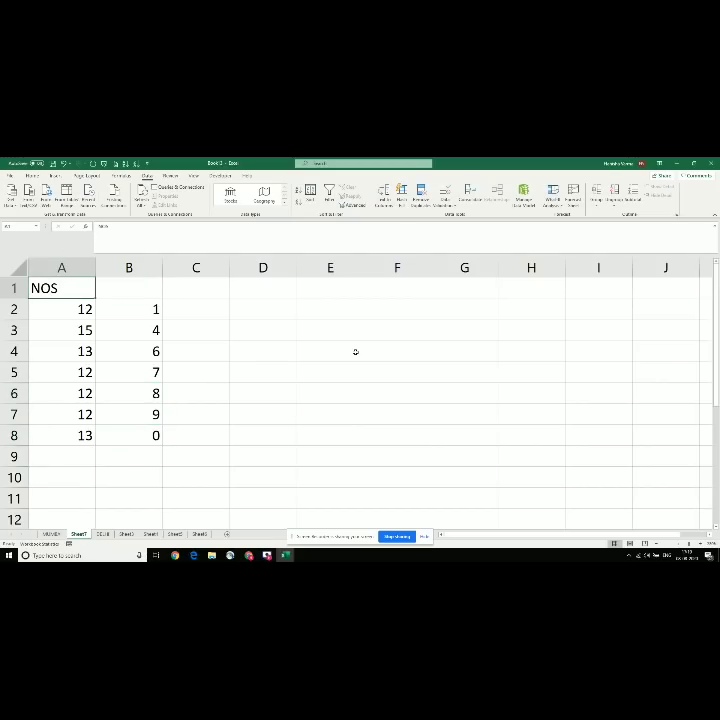
type("hOUR")
key("Return")
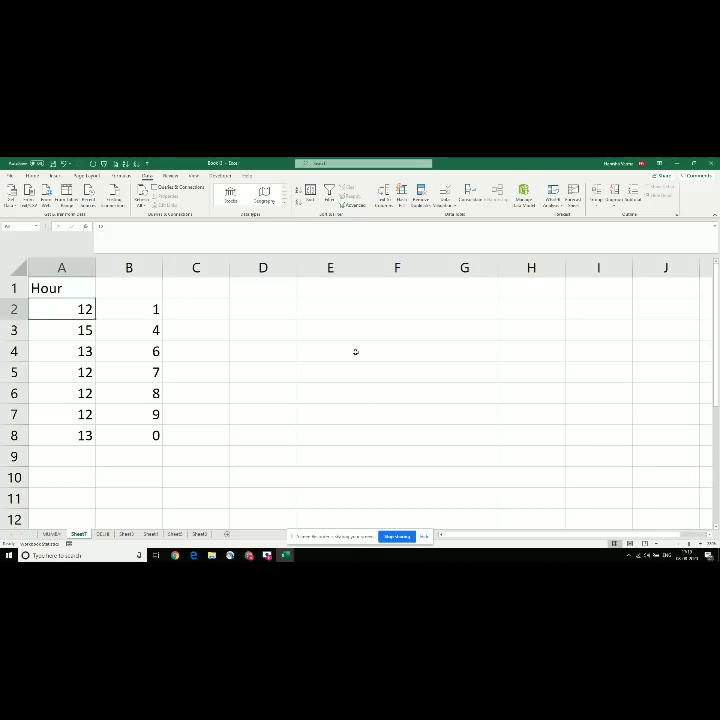
key("Up")
key("Right")
type("Minut")
key("Return")
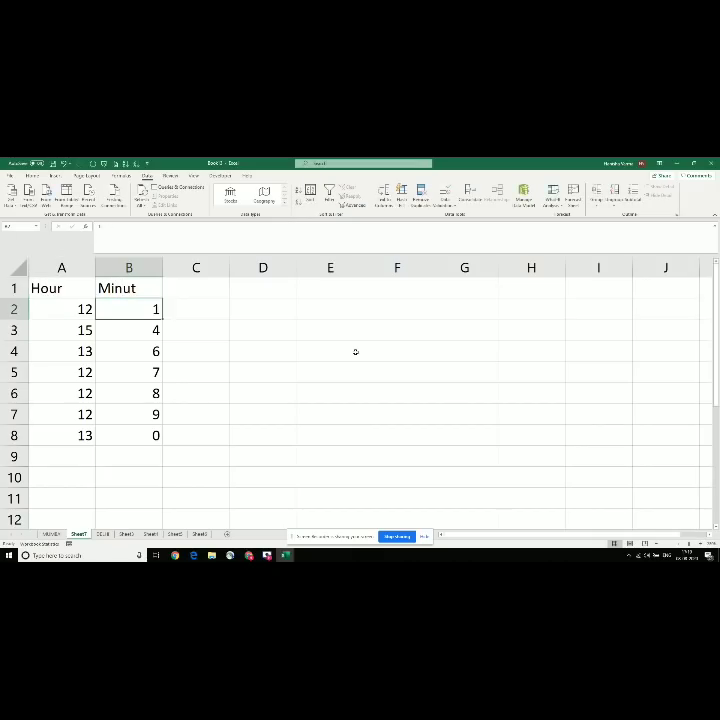
key("Up")
key("Right")
key("Right")
key("Left")
type("Second")
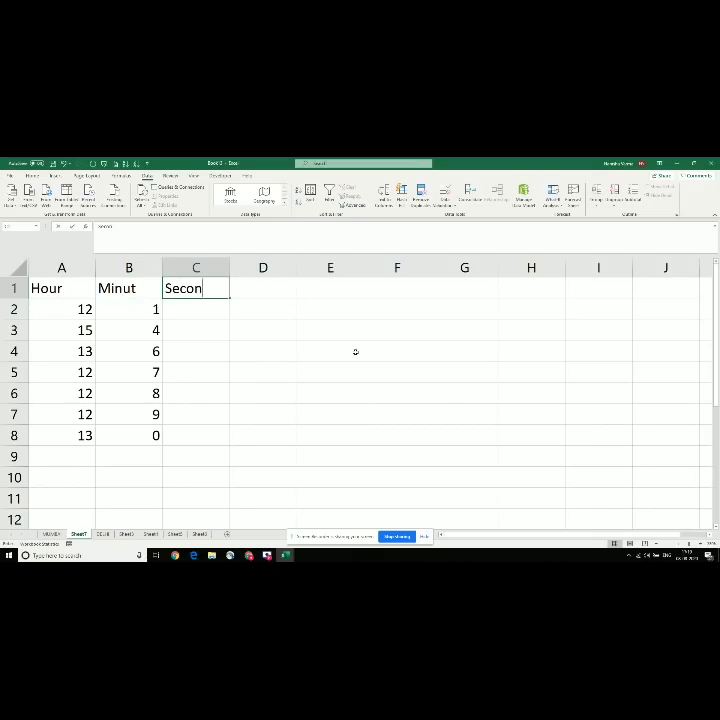
key("Return")
Step: Enter the second values 0, 5, 8, 9, 0, 7 and 8 into C2:C8
type("0")
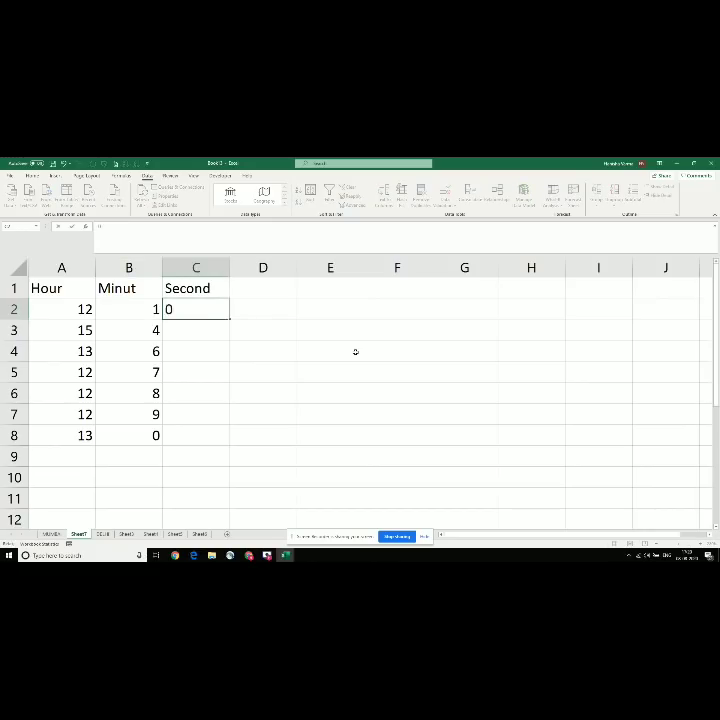
key("Return")
type("5")
key("Return")
type("8")
key("Return")
type("9")
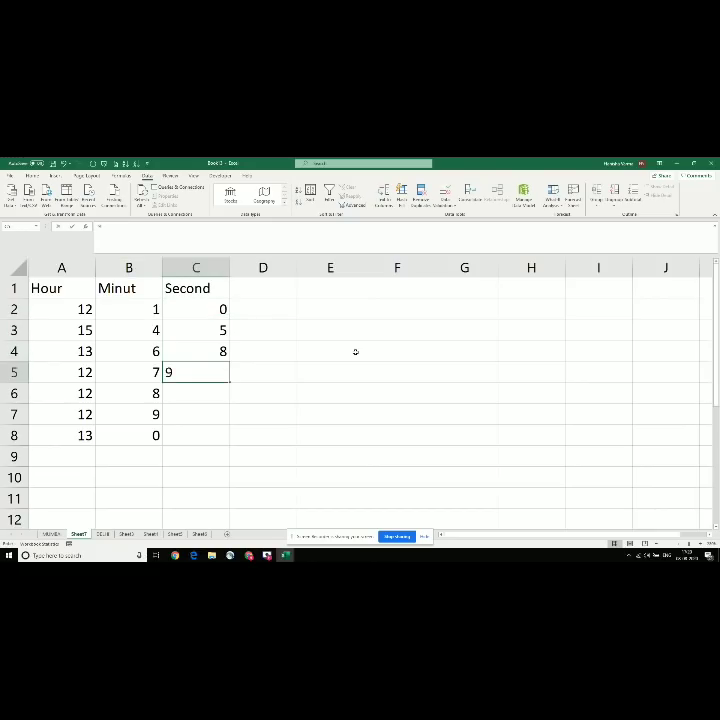
key("Return")
type("0")
key("Return")
type("7")
key("Return")
type("8")
key("Return")
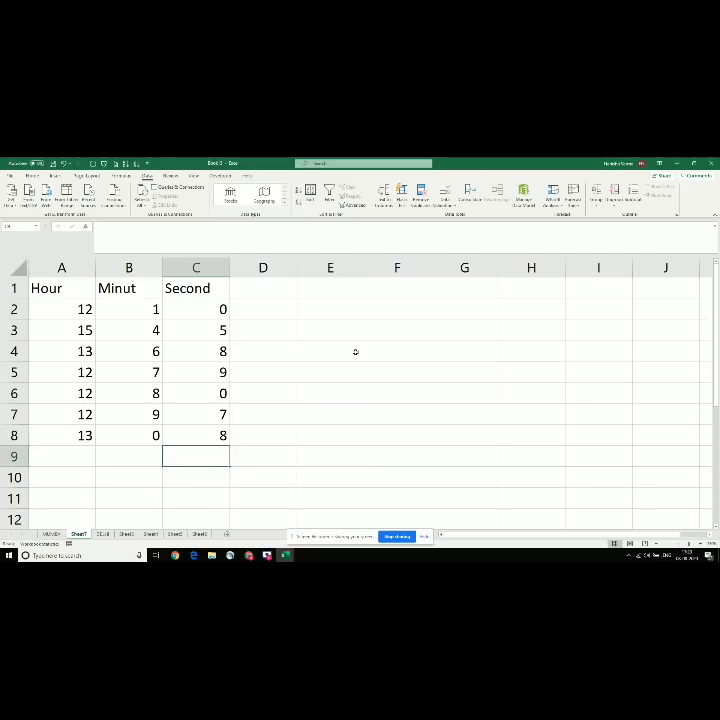
key("Up")
key("Up")
key("Up")
key("Up")
key("Up")
key("Up")
key("Up")
key("Up")
key("Right")
key("Down")
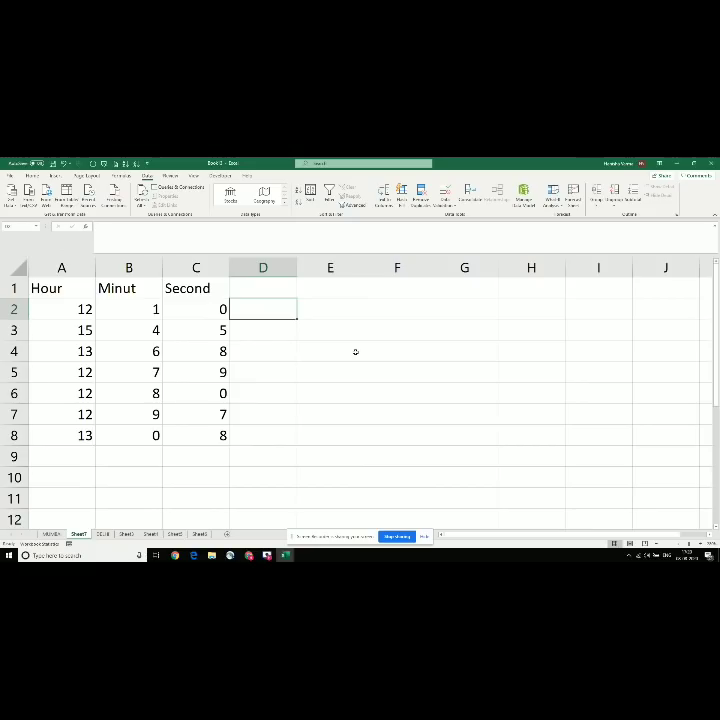
Step: Try =time(A2:C2) in D2 and dismiss the too-few-arguments error it raises
key("Left")
key("Left")
key("Left")
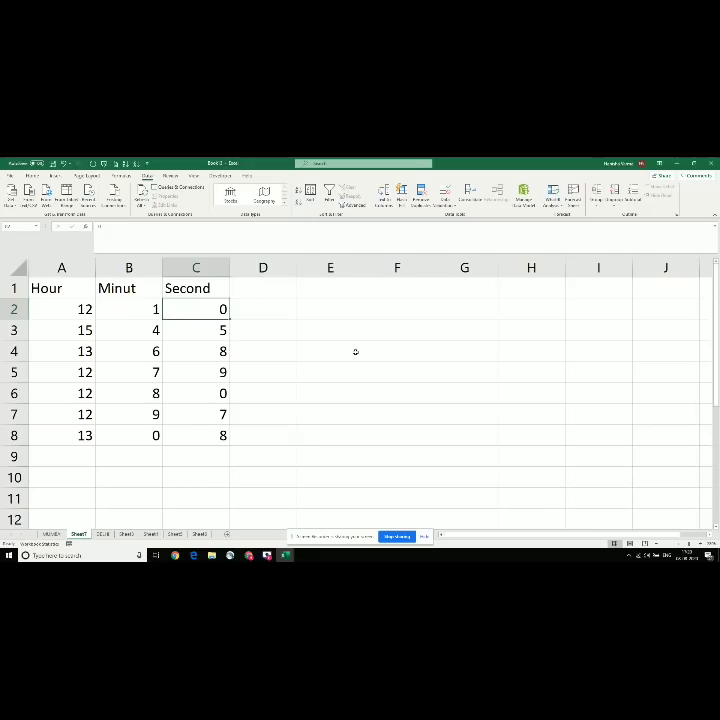
key("Down")
key("Right")
key("Right")
key("Right")
key("Up")
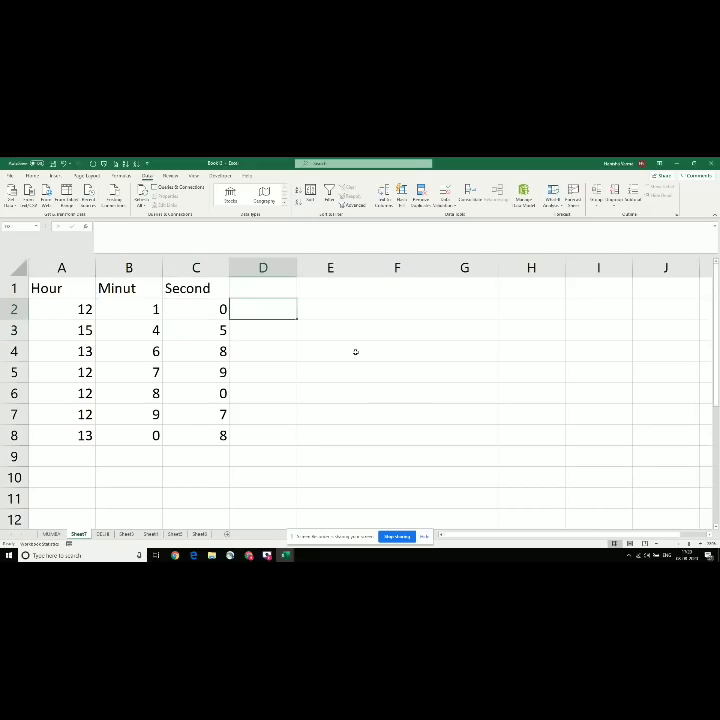
type("=time")
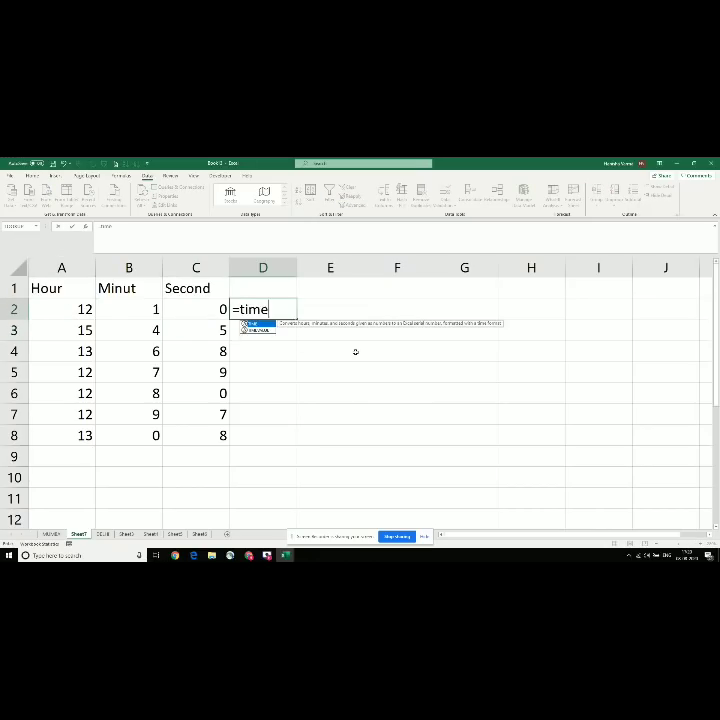
type("(")
key("Left")
key("Left")
key("Left")
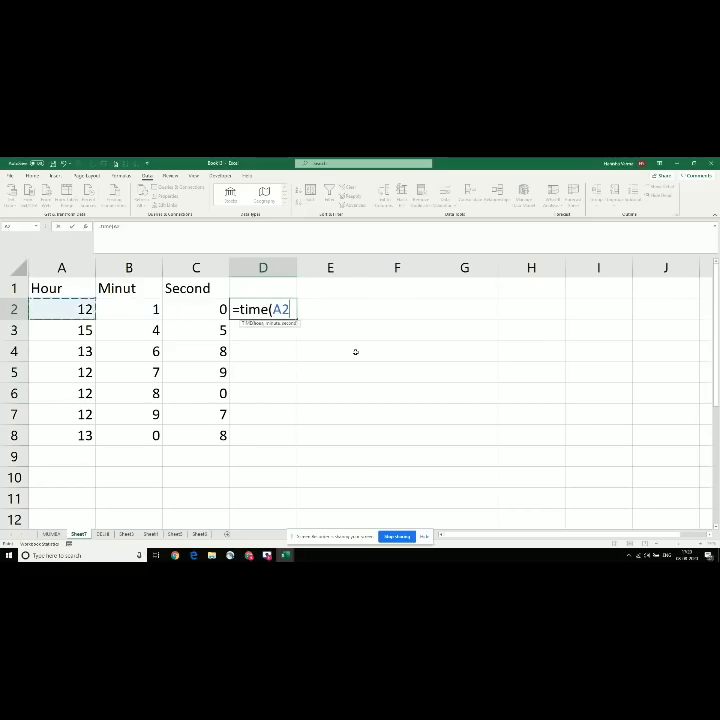
key("shift+Right")
key("shift+Right")
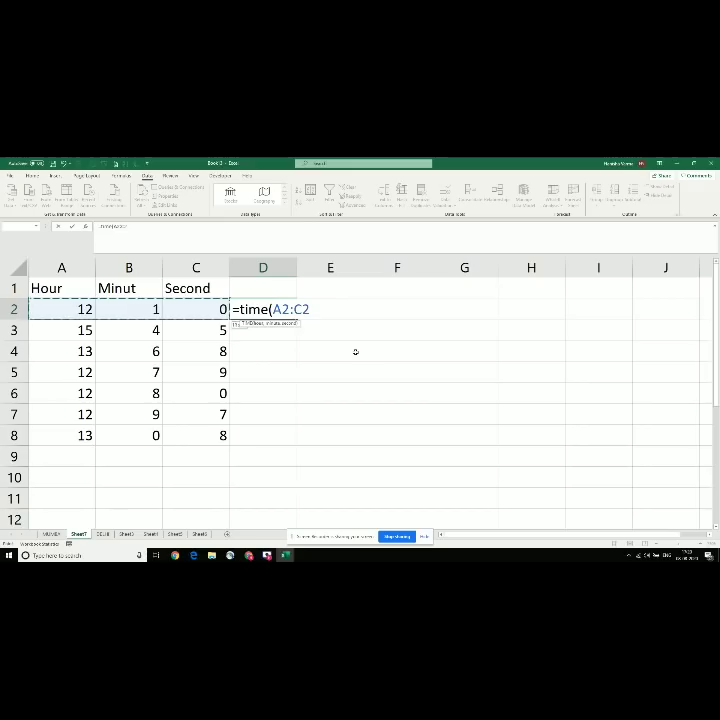
type(")")
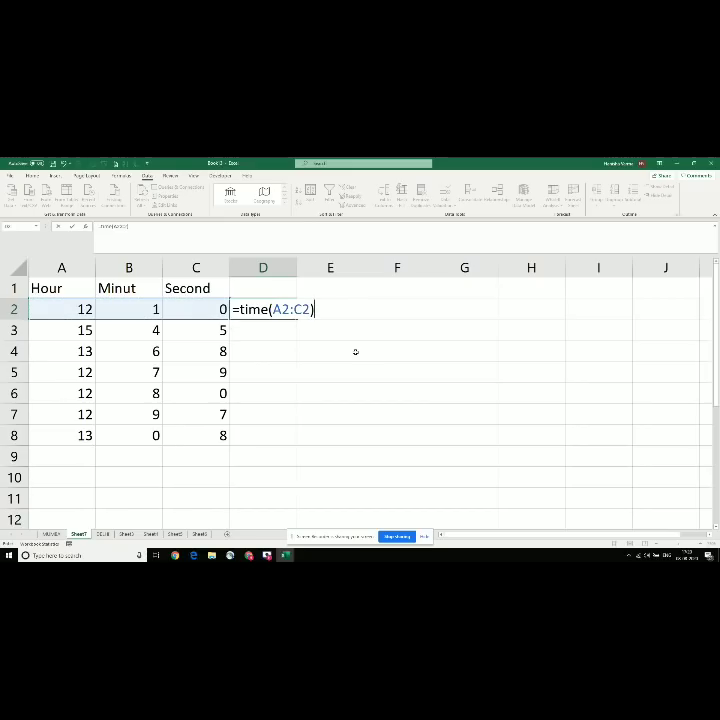
key("Return")
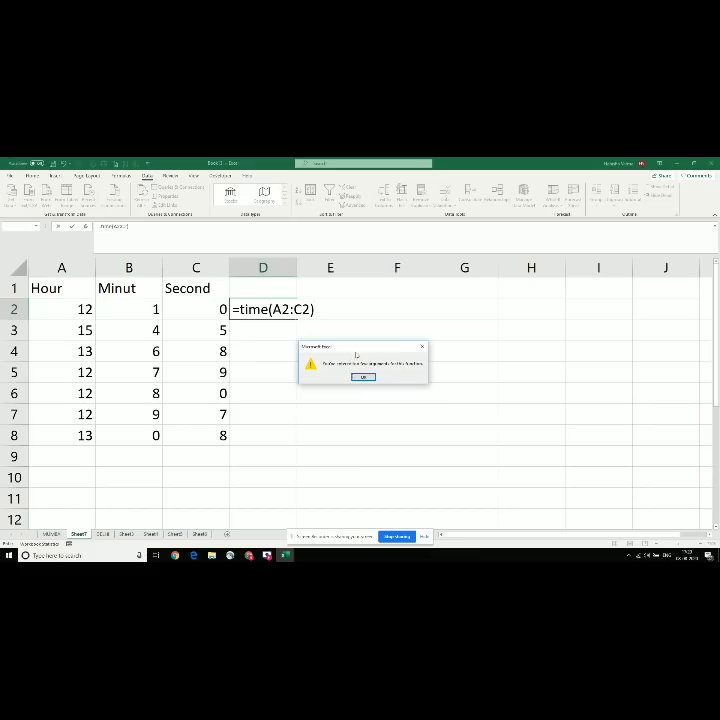
key("Escape")
key("Escape")
Step: Enter =TIME(A2,B2,C2) in D2 and fill it down to D8
type("=")
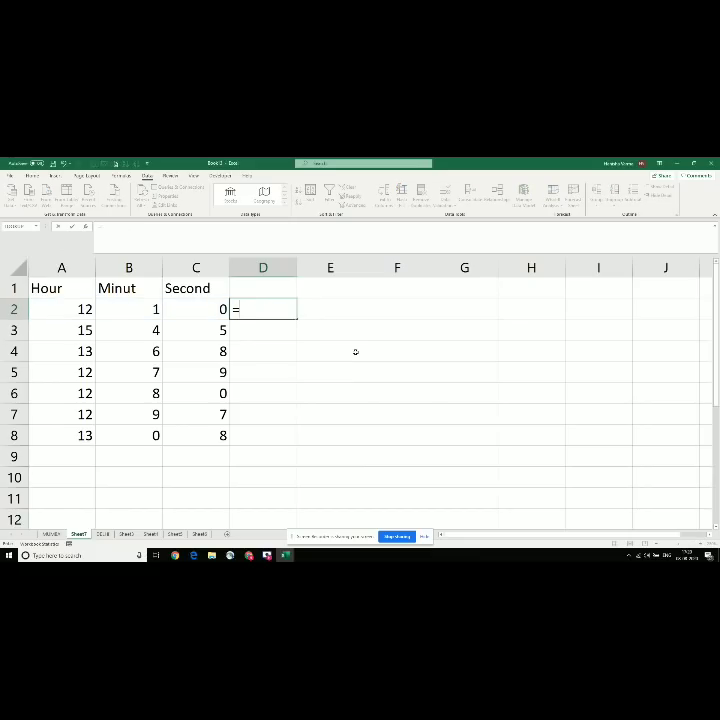
type("time(")
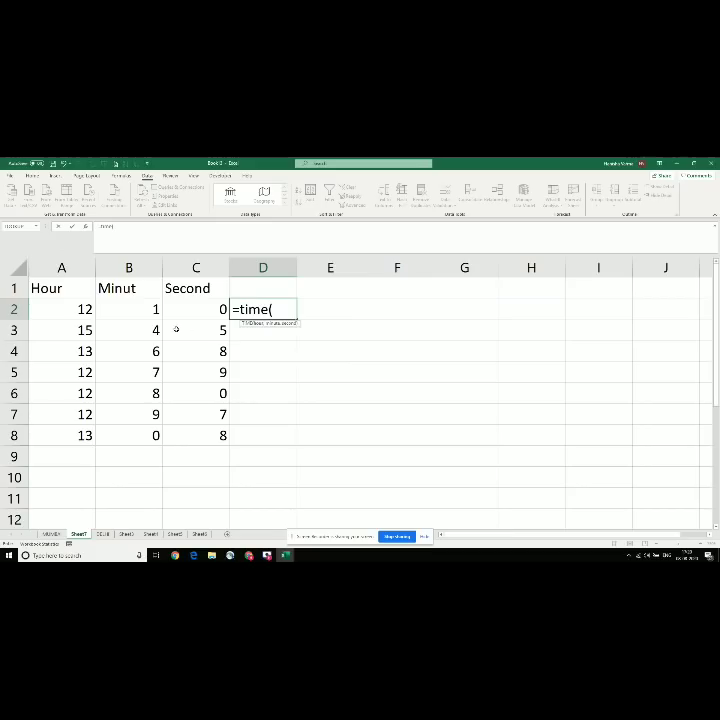
left_click(71, 303)
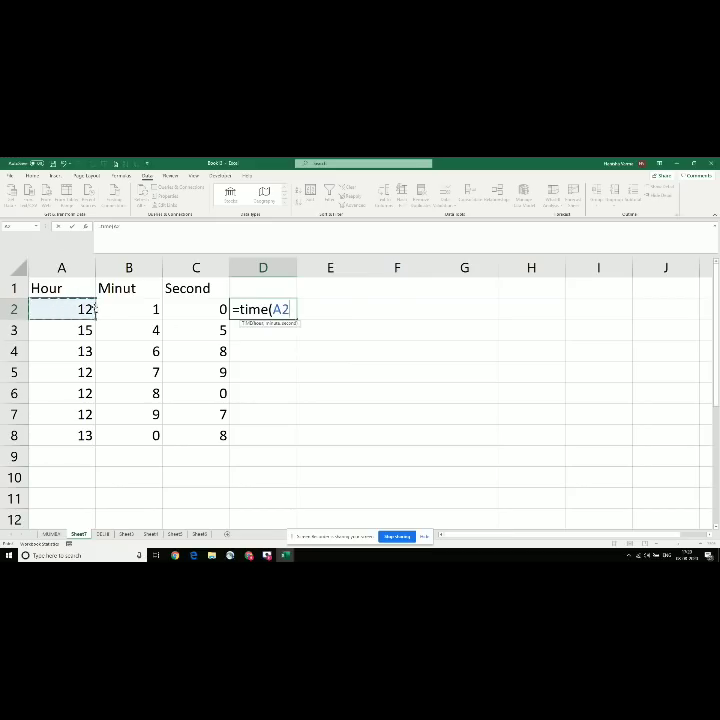
type(",")
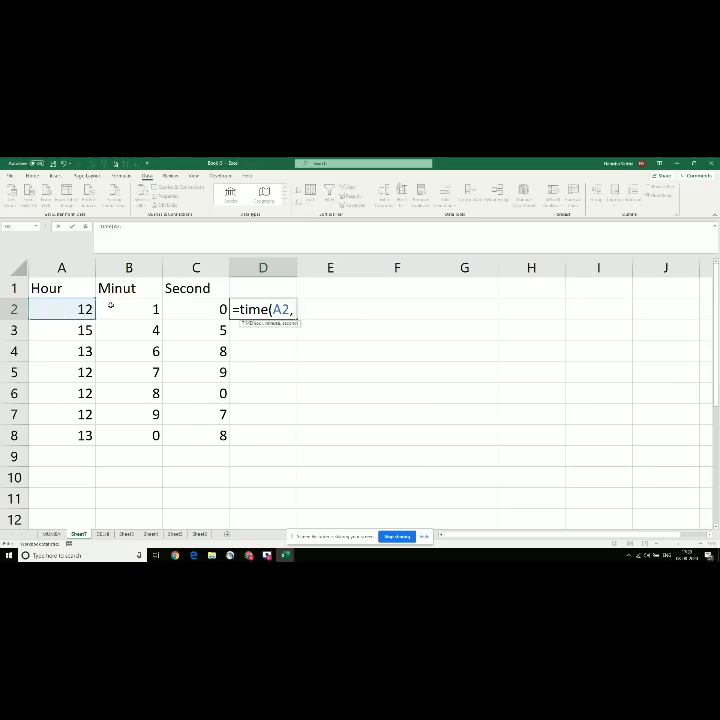
left_click(111, 307)
type(",")
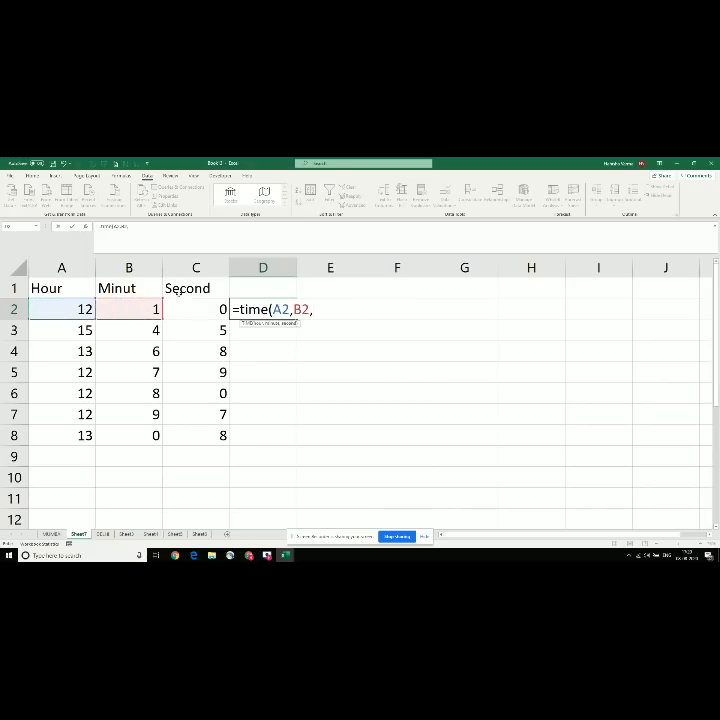
left_click(199, 309)
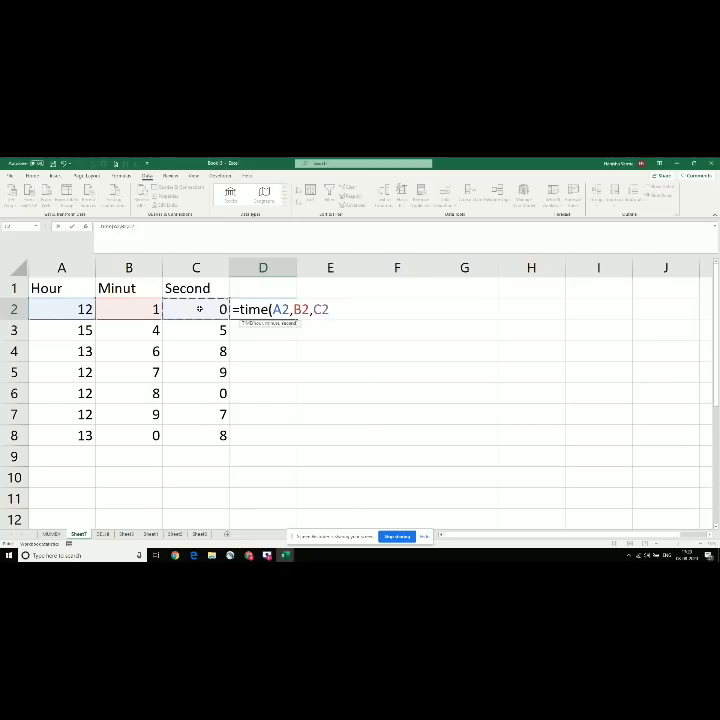
type(")")
key("Return")
key("Up")
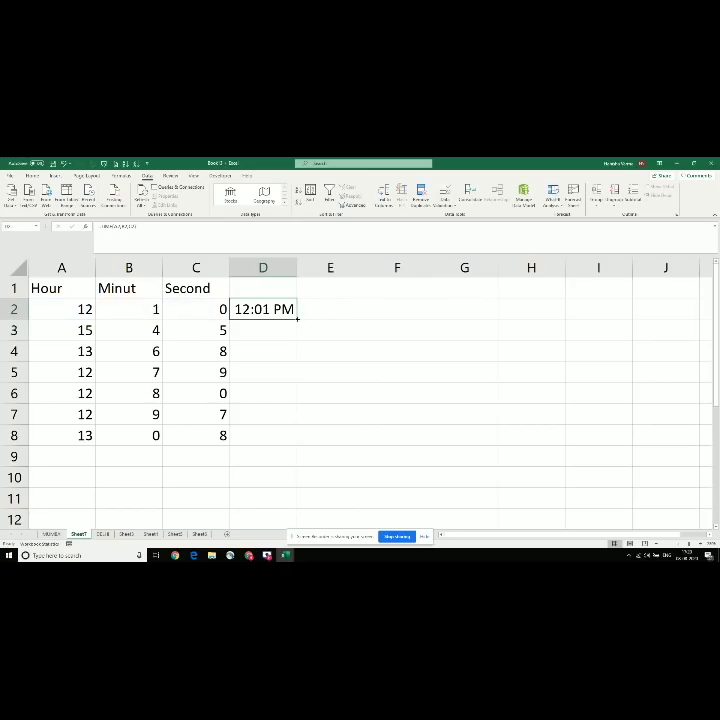
left_click_drag(297, 318, 299, 437)
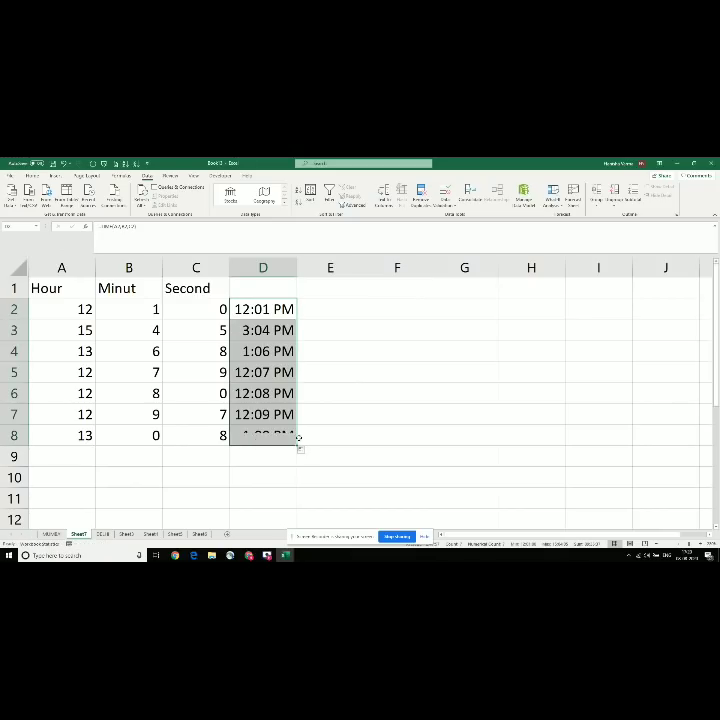
Step: Head column D with the label 'time' in D1
left_click(98, 338)
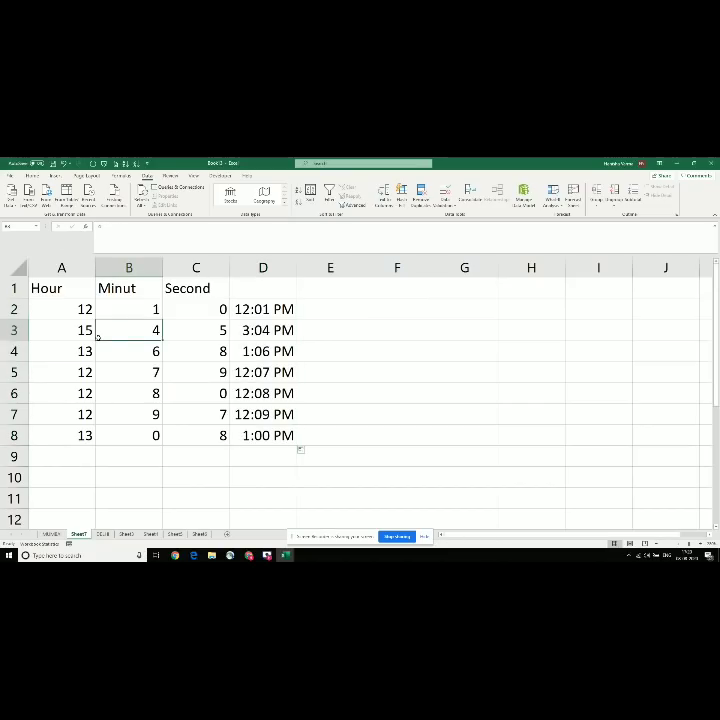
left_click(59, 329)
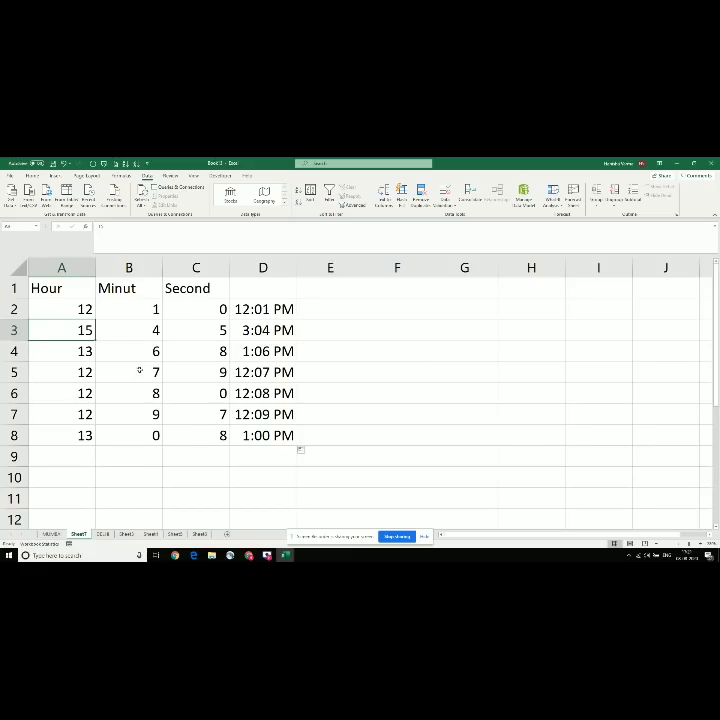
left_click(279, 290)
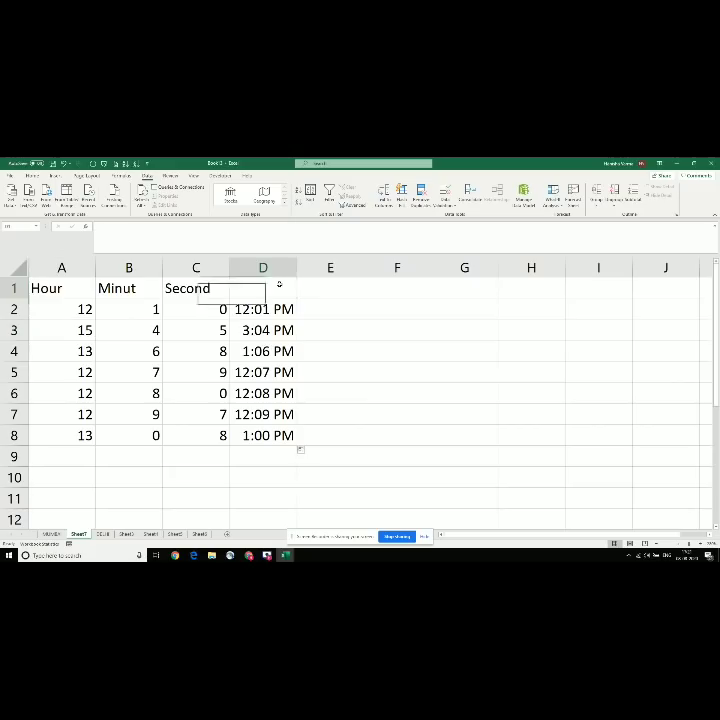
type("time")
key("Return")
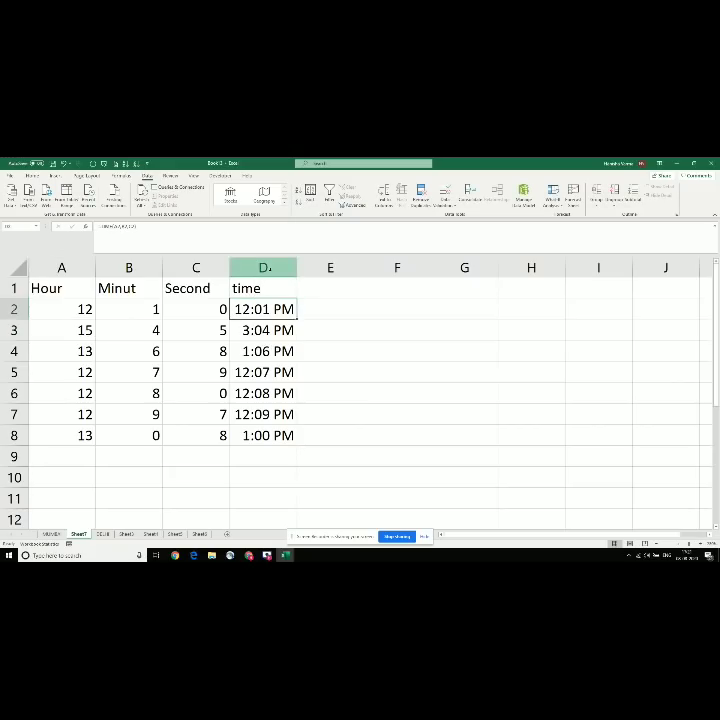
key("Up")
key("Down")
key("alt+Tab")
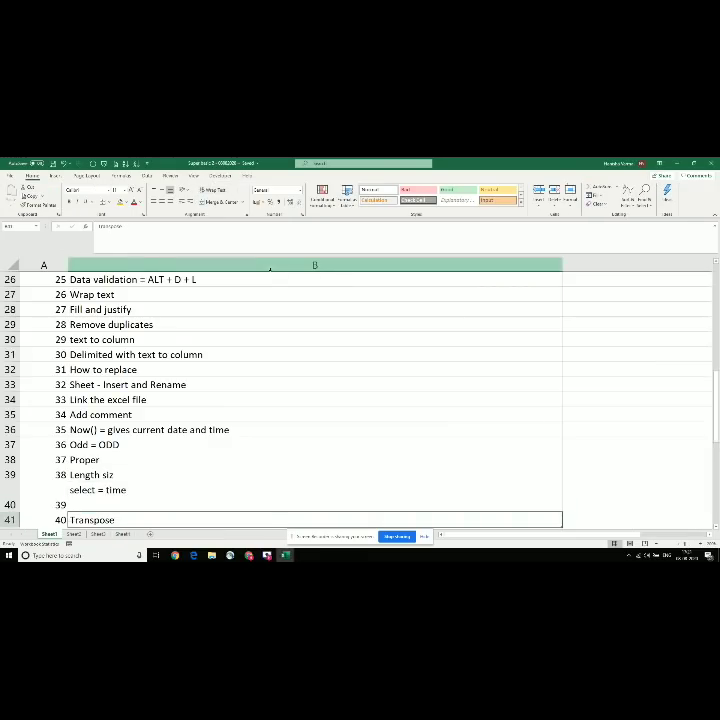
scroll(270, 268, "down", 1)
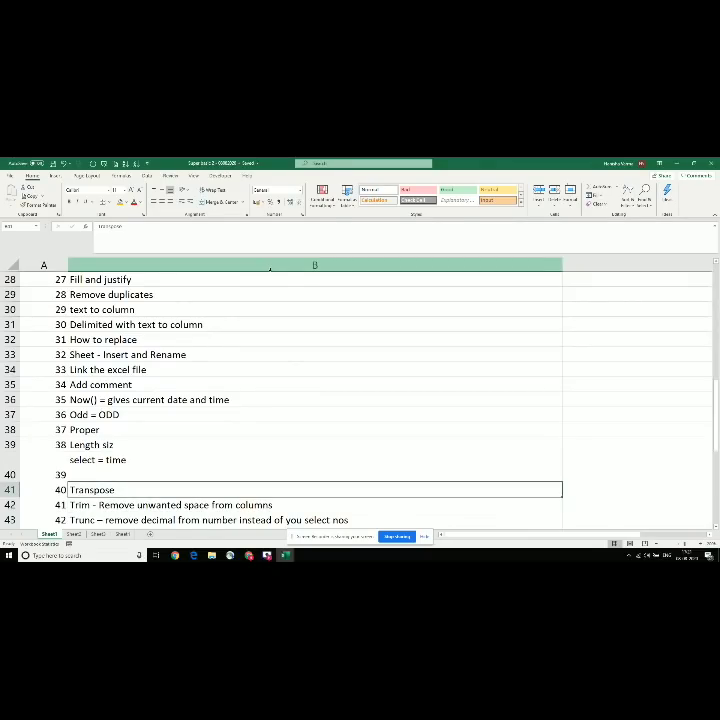
key("alt+Tab")
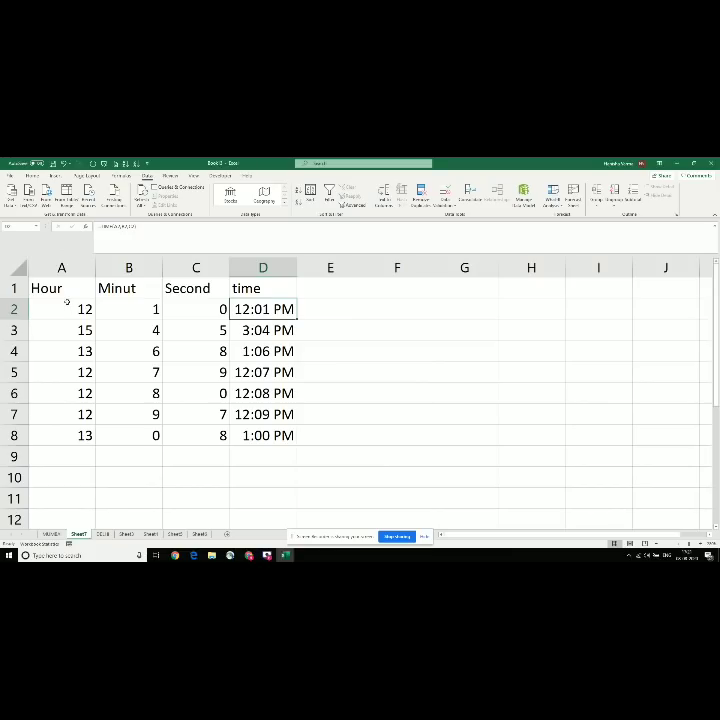
Step: Clear all data in A2:D9, leaving only the headers
left_click_drag(67, 302, 259, 427)
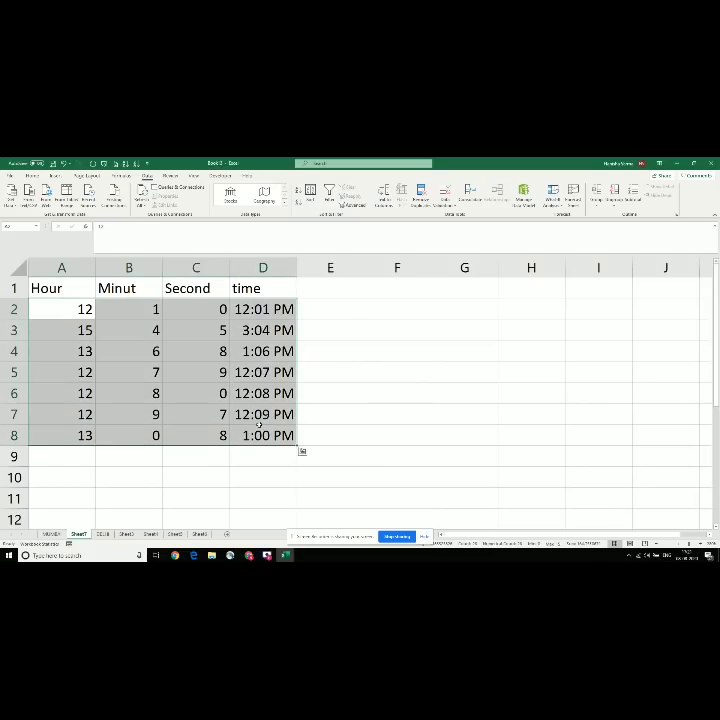
key("shift+Down")
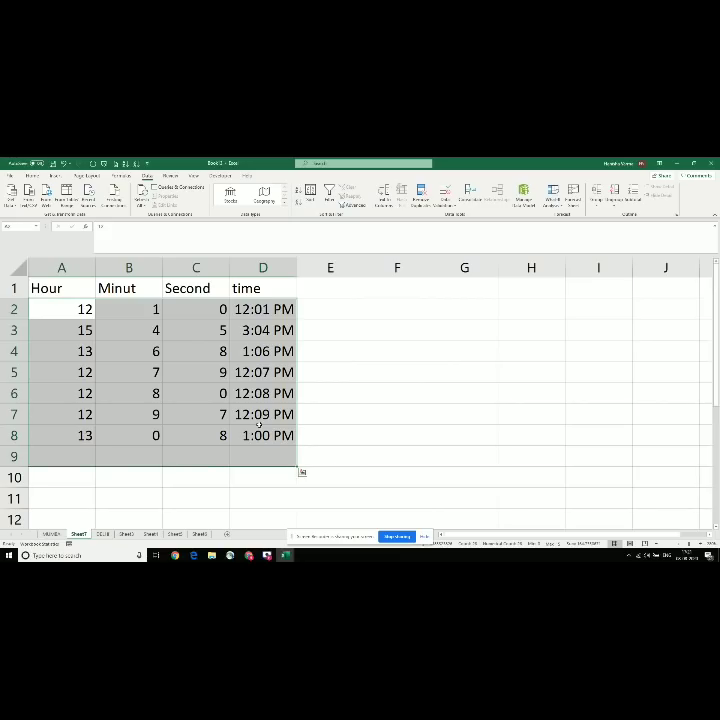
key("Delete")
Step: Copy the header row A1:D1
key("Up")
key("shift+Right")
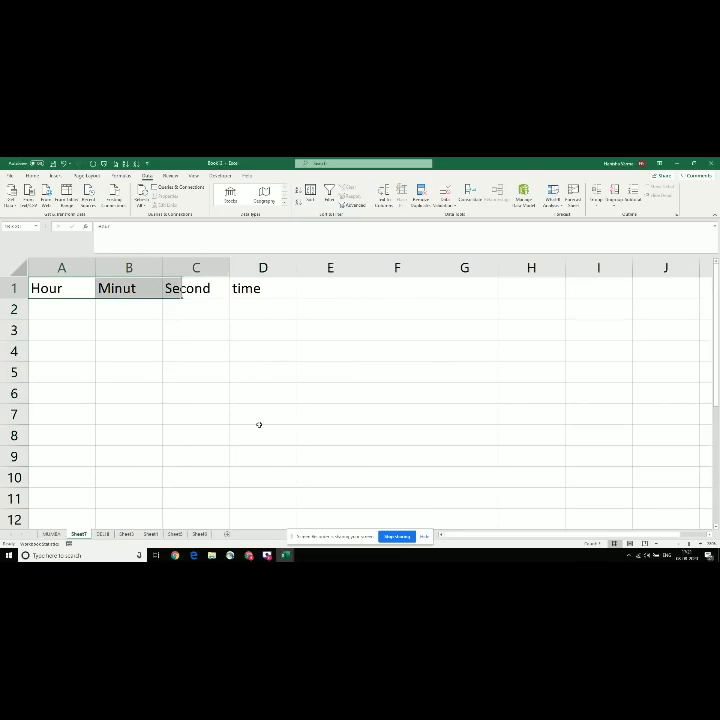
key("shift+Right")
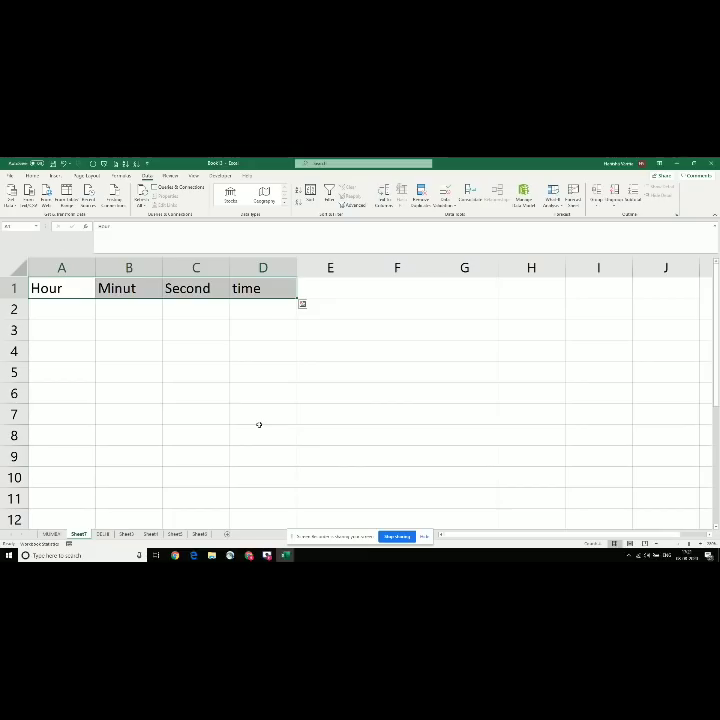
key("ctrl+c")
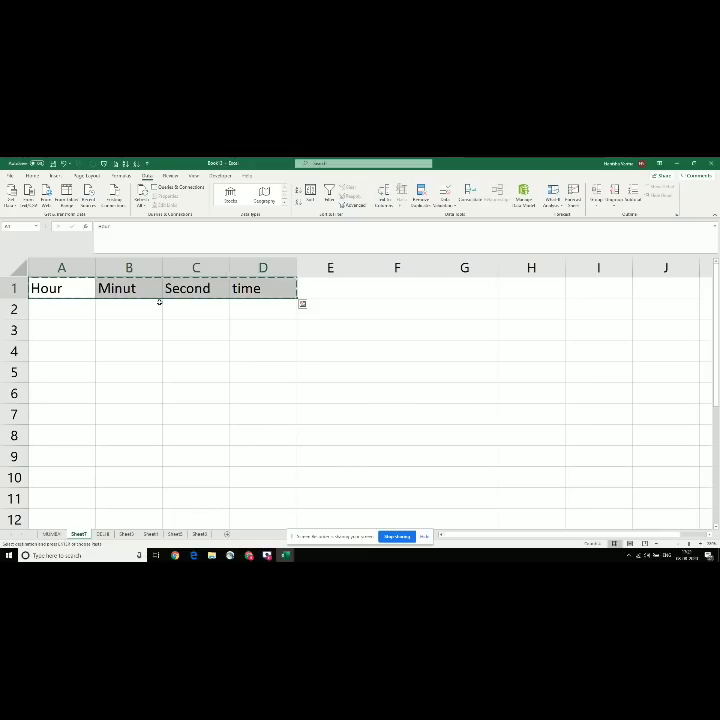
Step: Paste the copied headers into A3 with Paste Special Transpose, then close the notification
left_click(70, 334)
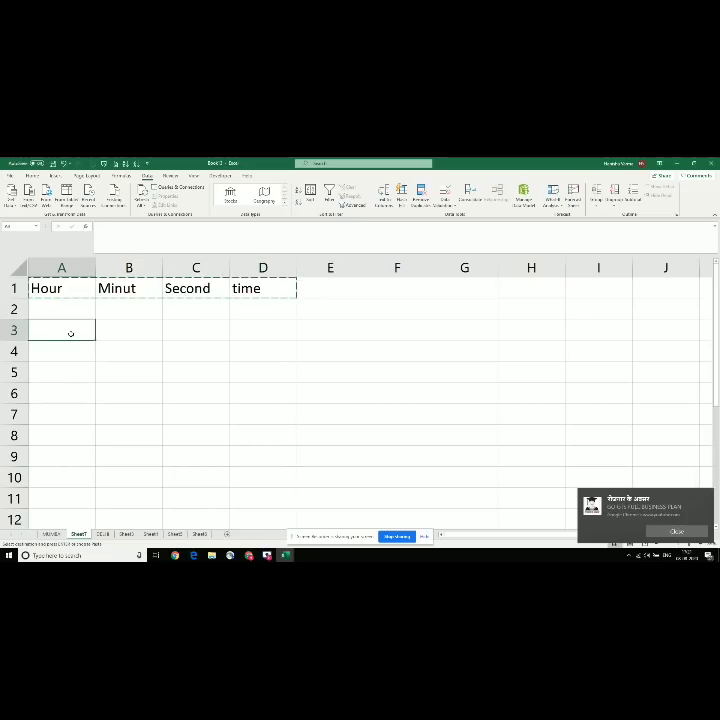
right_click(70, 334)
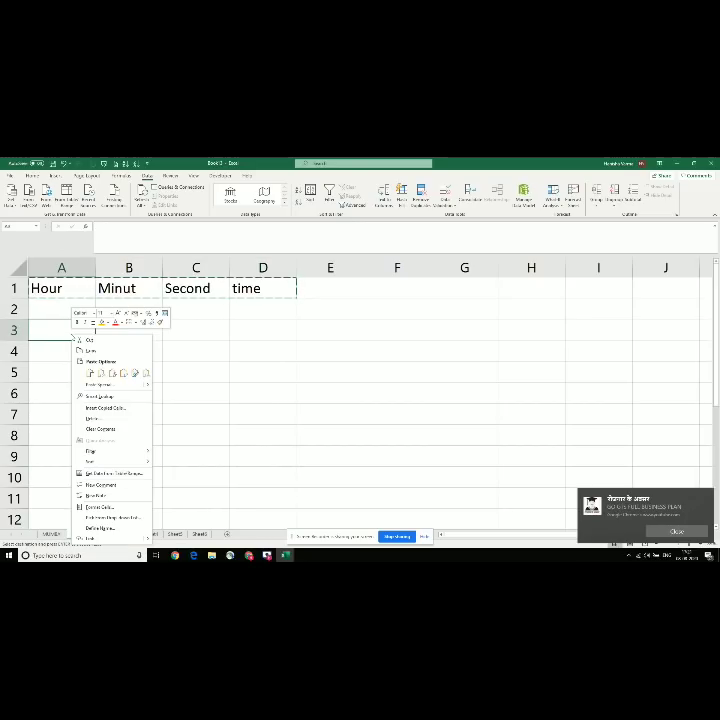
left_click(130, 386)
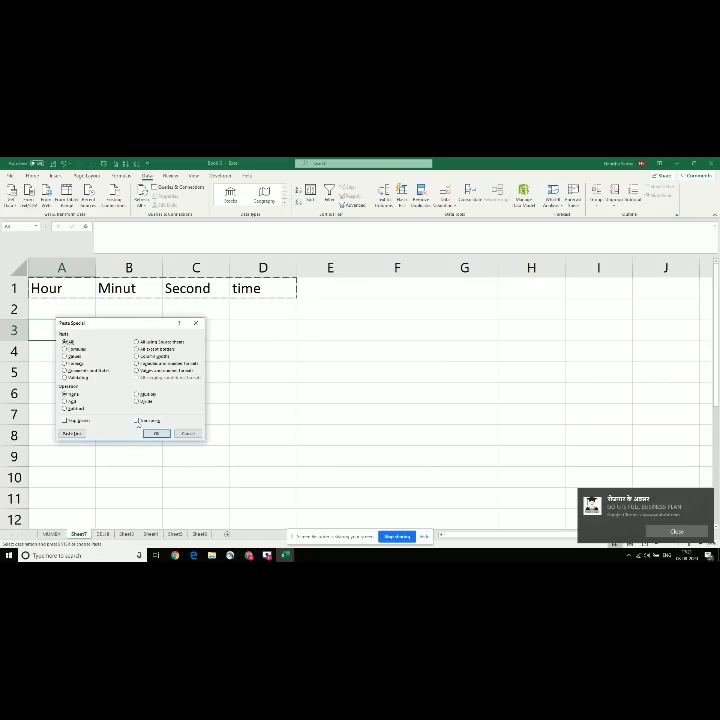
left_click(137, 421)
left_click(157, 433)
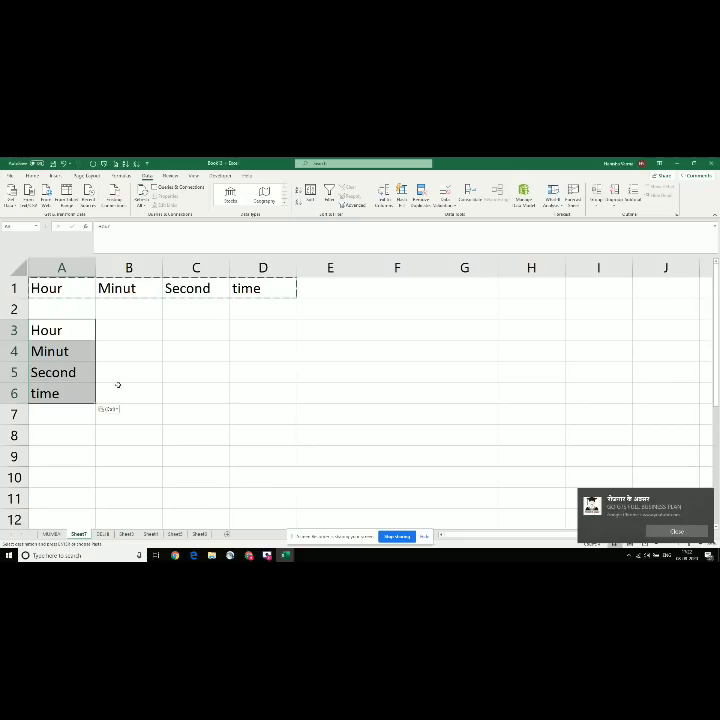
left_click(63, 344)
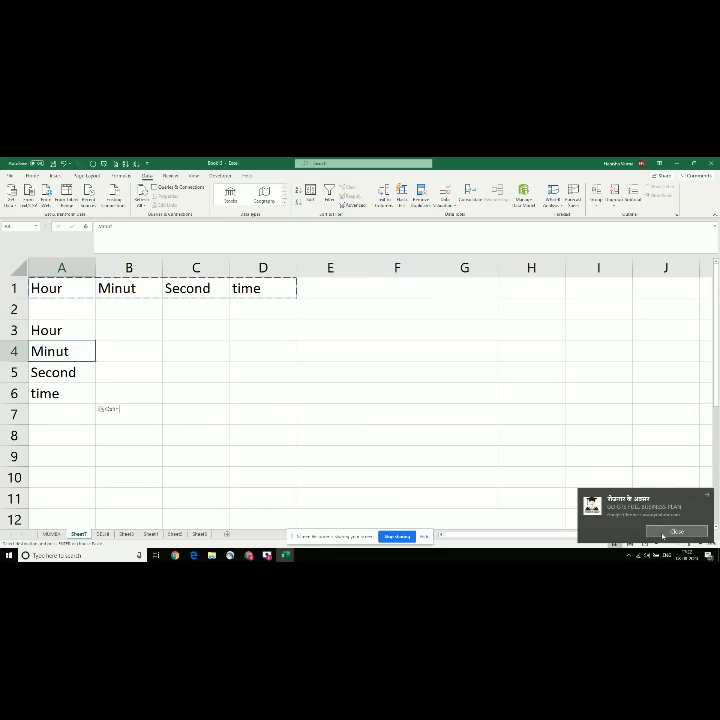
left_click(662, 535)
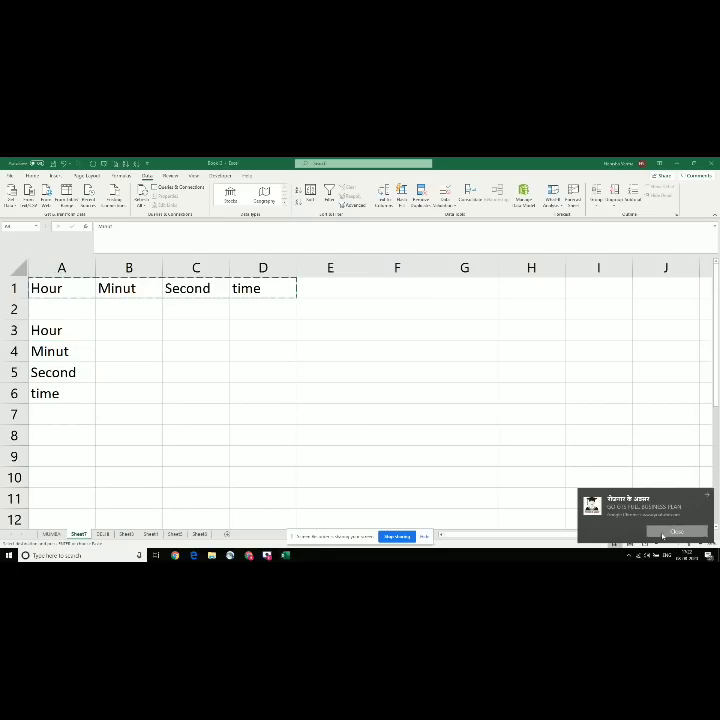
Step: Switch to the topics workbook and move to the Transpose entry
left_click(86, 374)
key("alt+Tab")
key("Down")
key("Down")
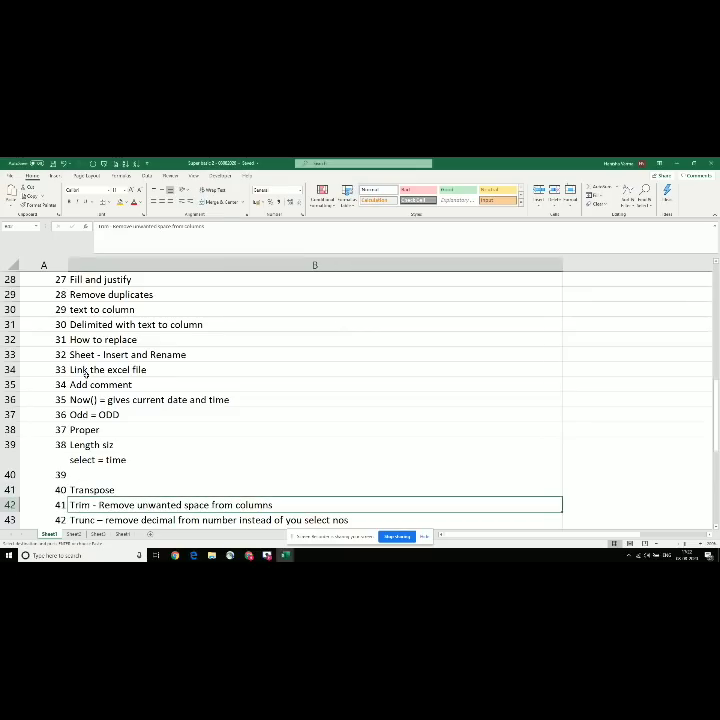
key("Up")
key("Down")
key("Down")
key("Up")
key("Up")
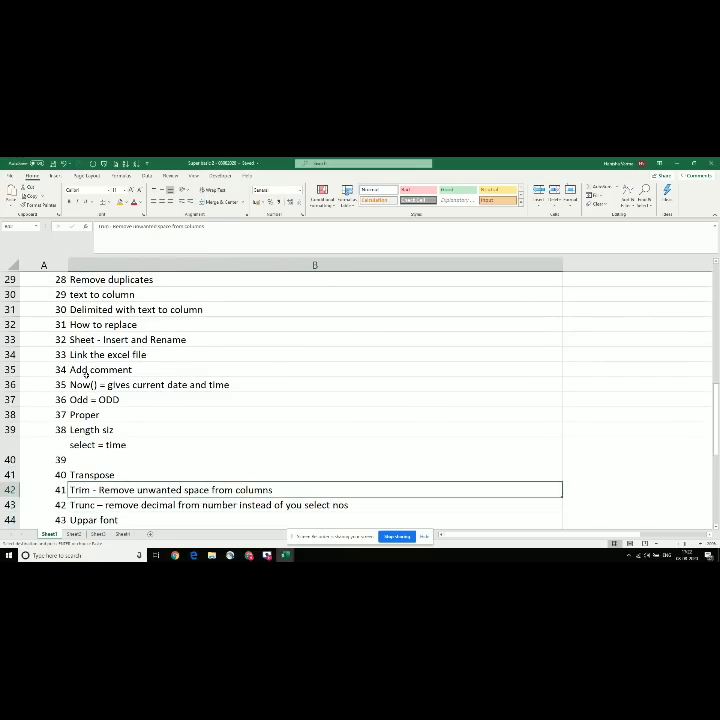
key("Up")
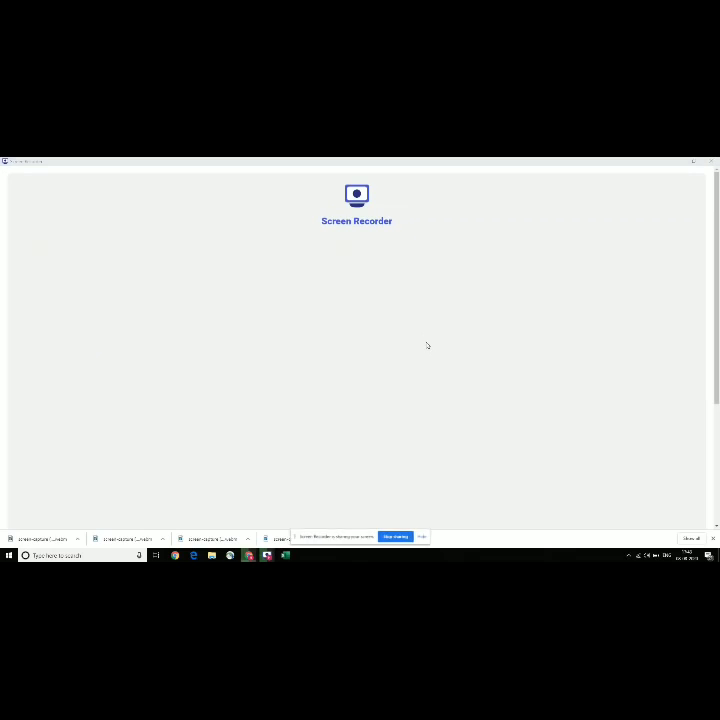
key("alt+Tab")
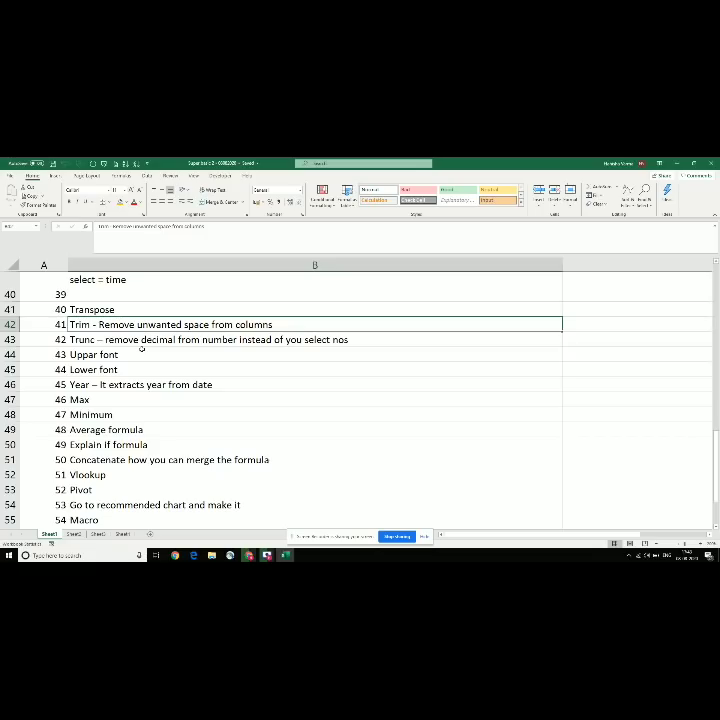
Step: Create a new blank workbook and zoom in on the sheet
key("ctrl+n")
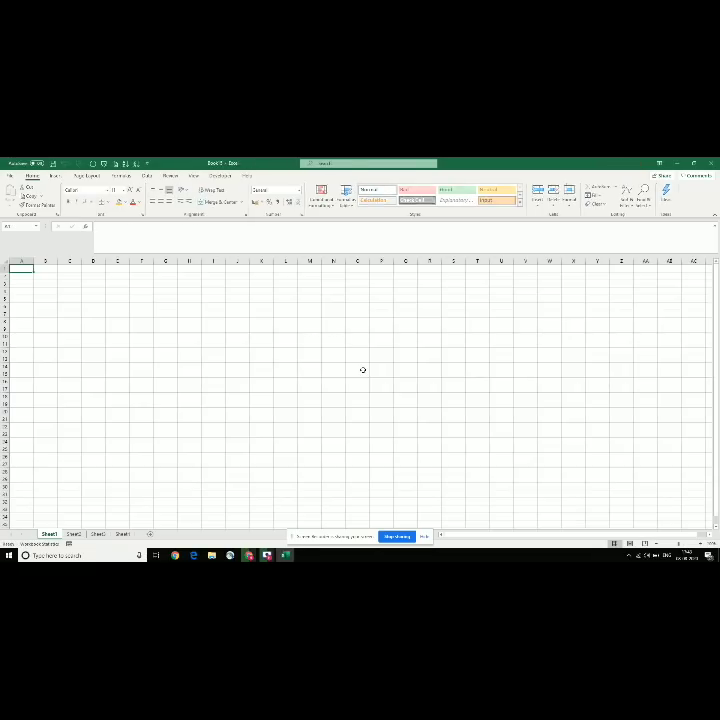
left_click(700, 544)
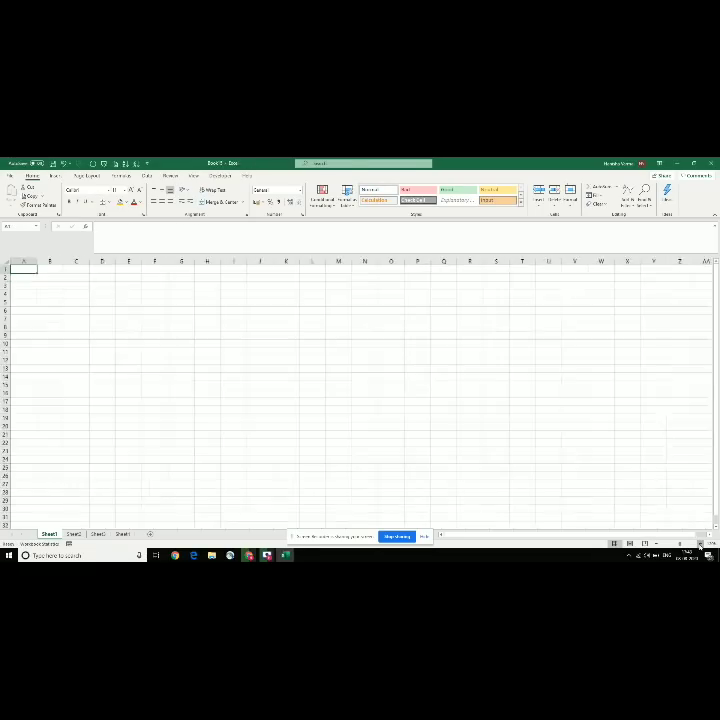
left_click(700, 544)
left_click(700, 544)
left_click(700, 544)
left_click(700, 544)
left_click(700, 544)
left_click(700, 544)
left_click(700, 544)
left_click(700, 544)
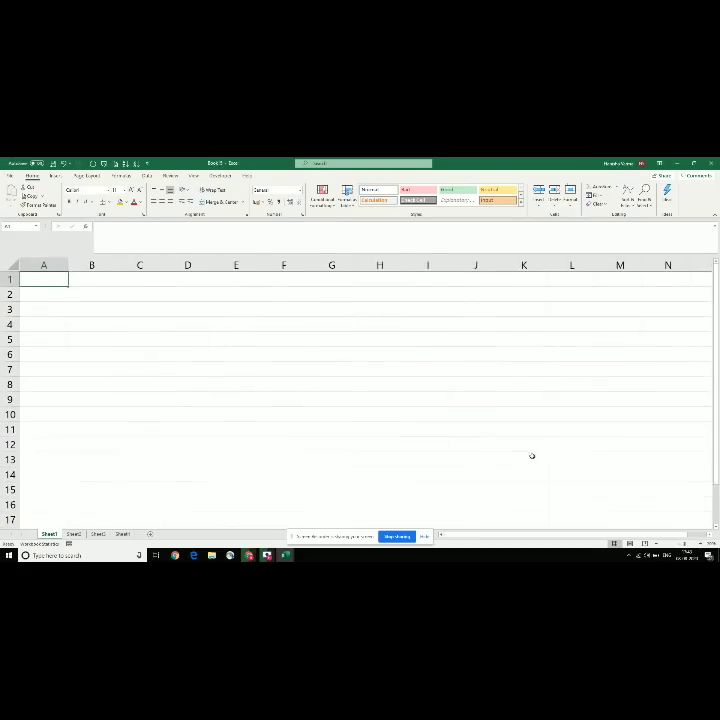
left_click(110, 283)
Step: Enter a sample name and 'delhi is bery nice city' with extra spaces, then AutoFit column A
left_click(51, 292)
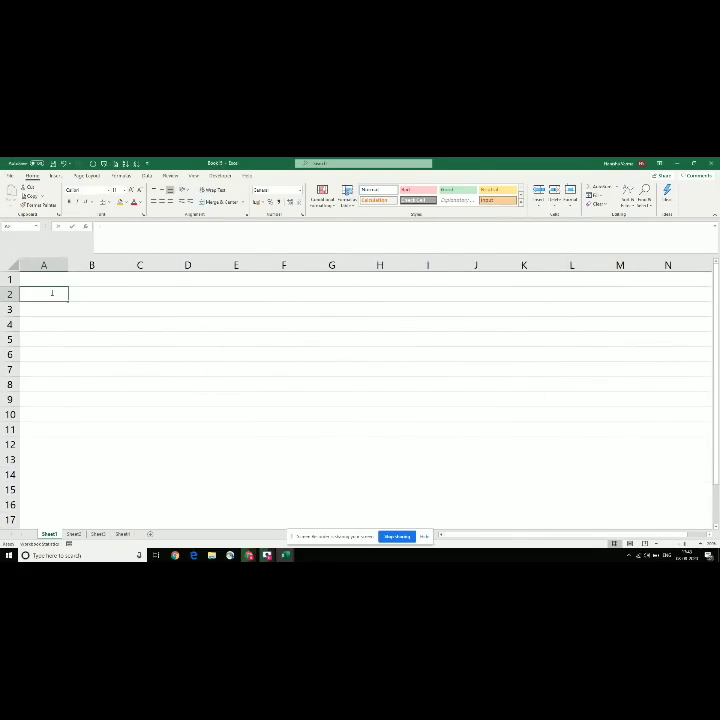
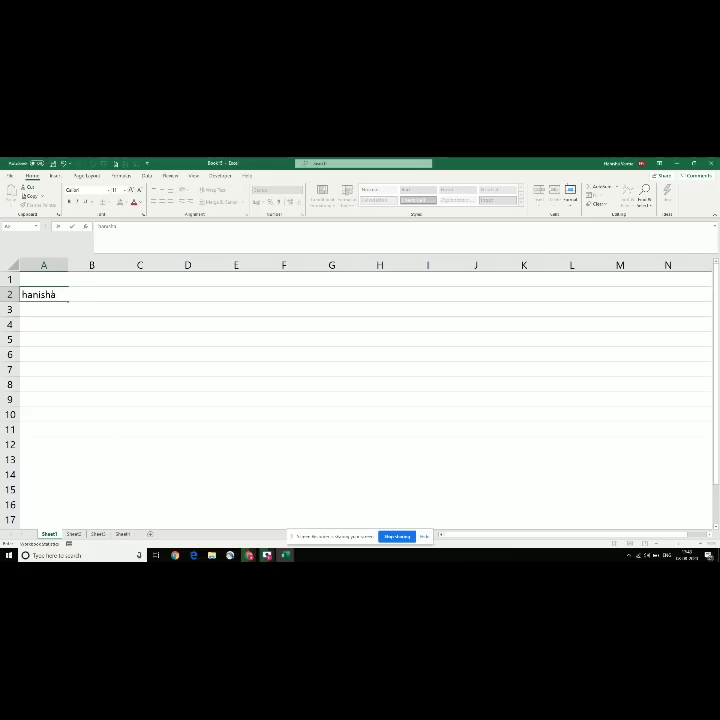
key("Tab")
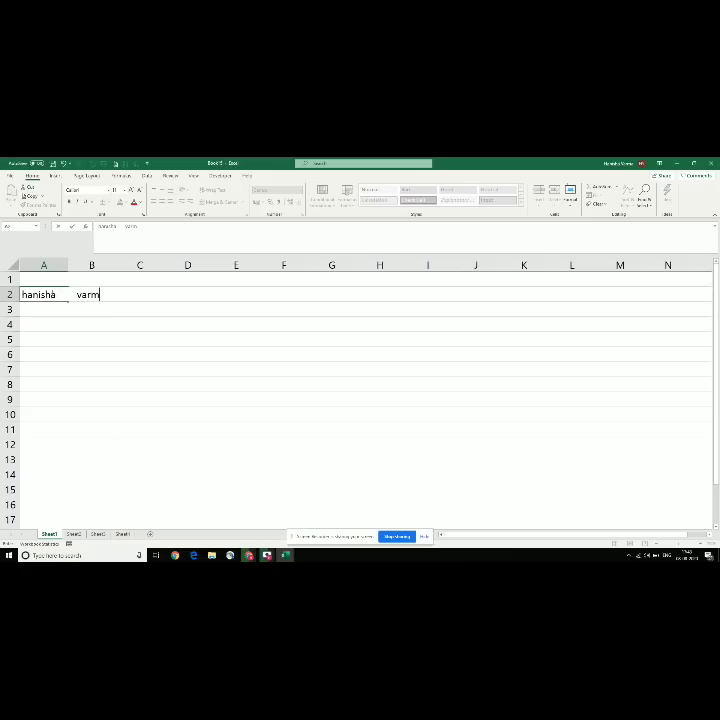
key("Return")
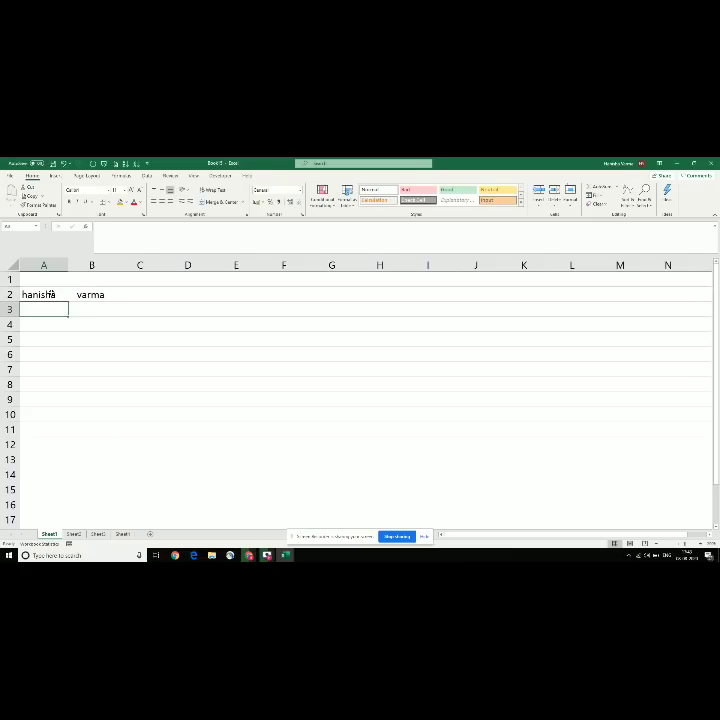
type("delh")
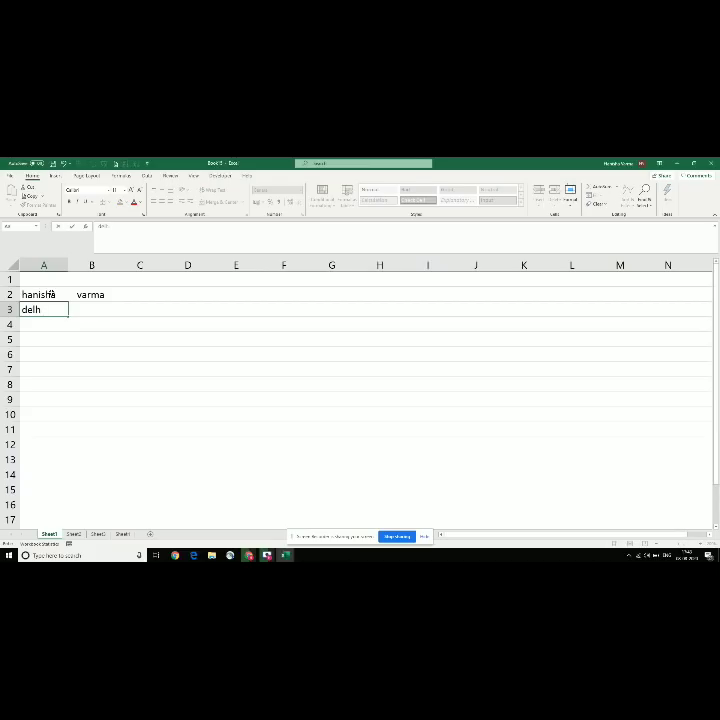
type("i is              bery nice city")
key("Return")
key("Up")
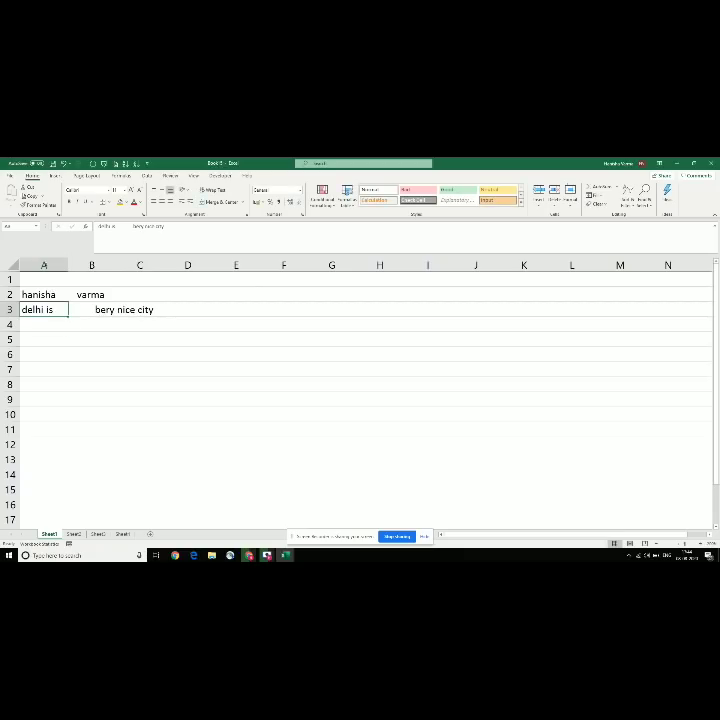
double_click(67, 264)
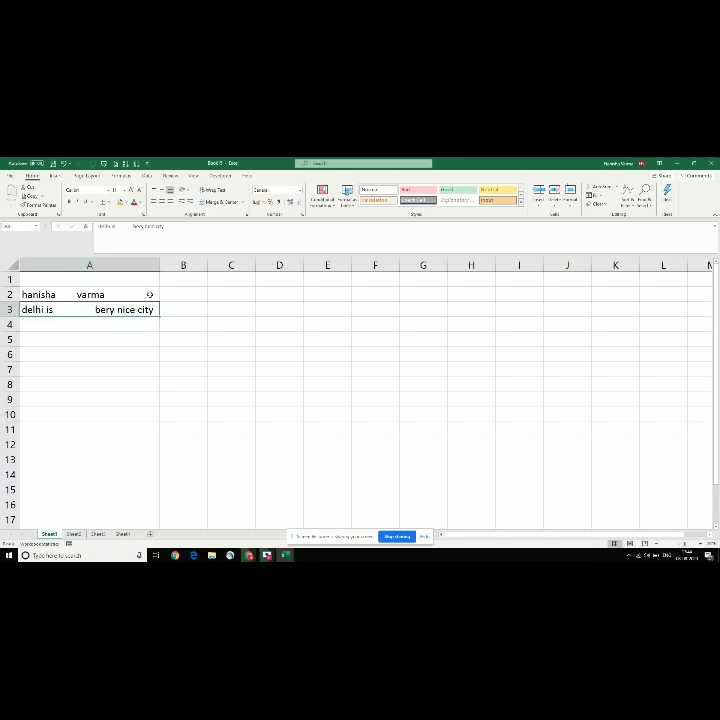
left_click(174, 295)
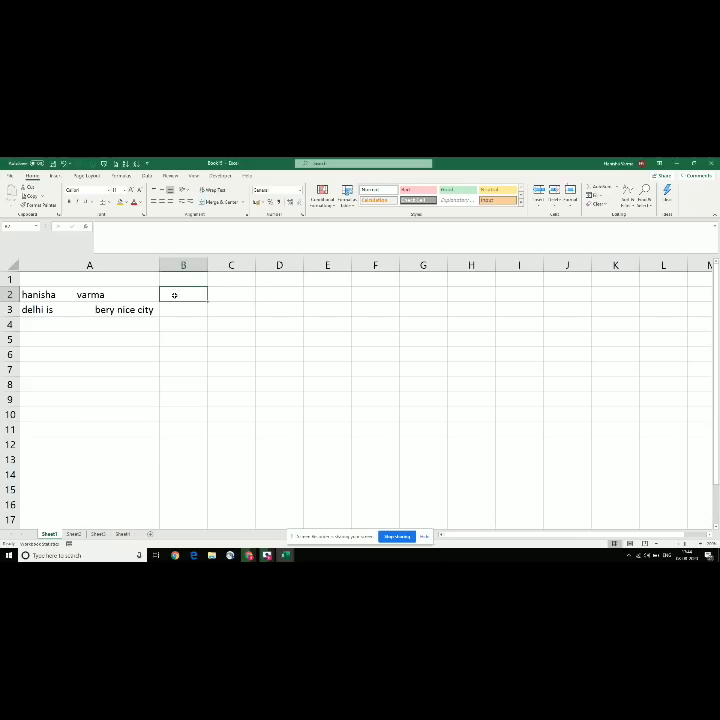
left_click(84, 307)
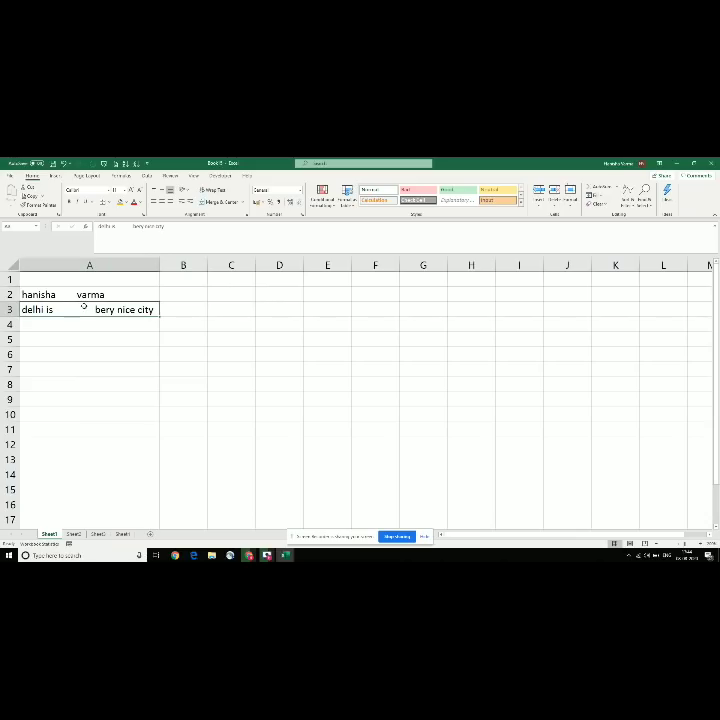
Step: Enter =TRIM(A2) in B2, copy it to B3, and AutoFit column B
left_click(181, 293)
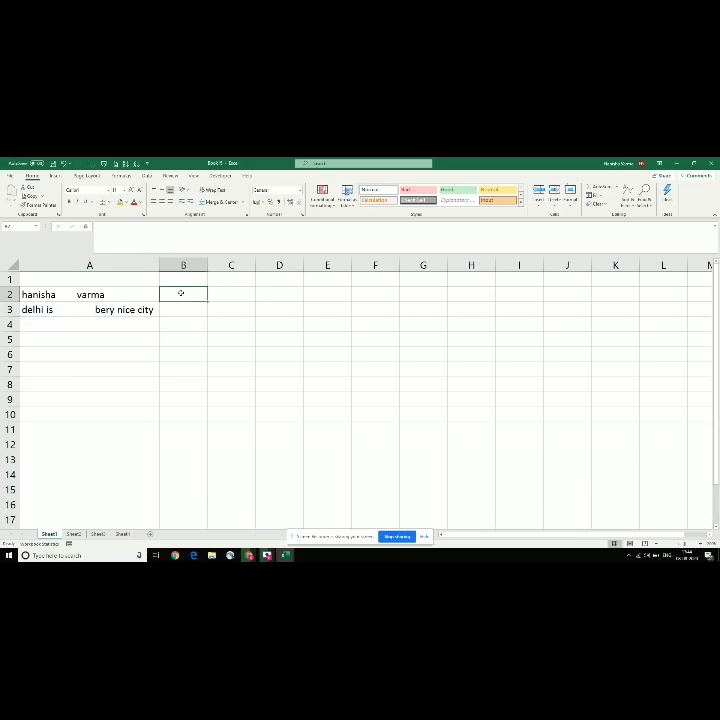
type("=")
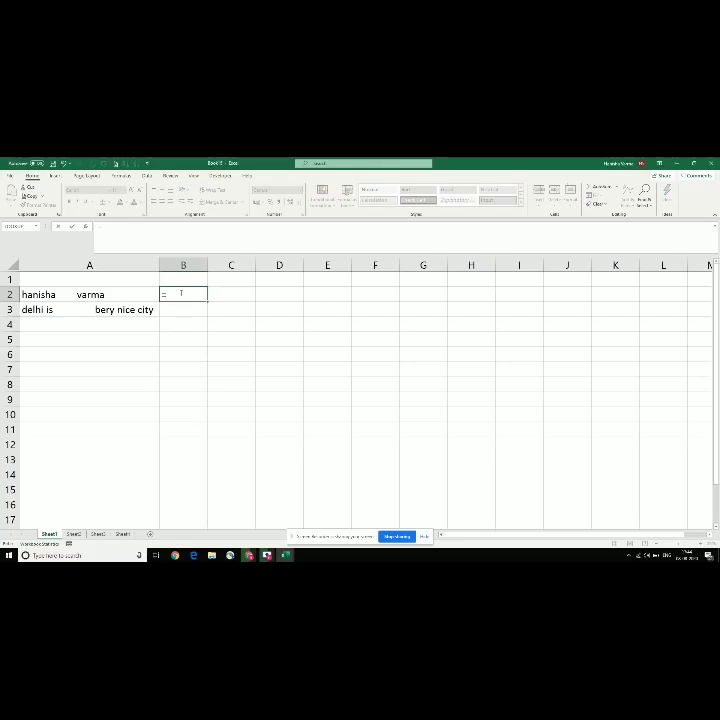
type("trim")
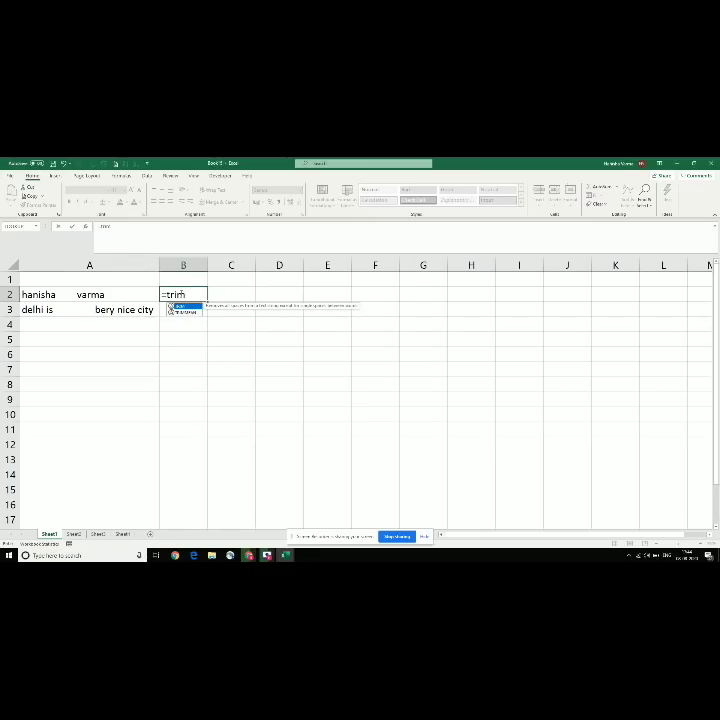
type("(")
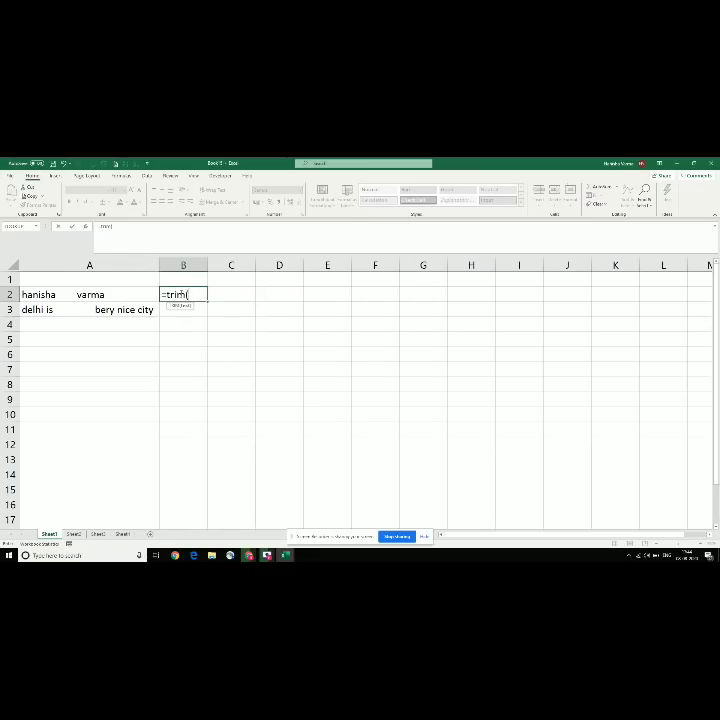
key("Left")
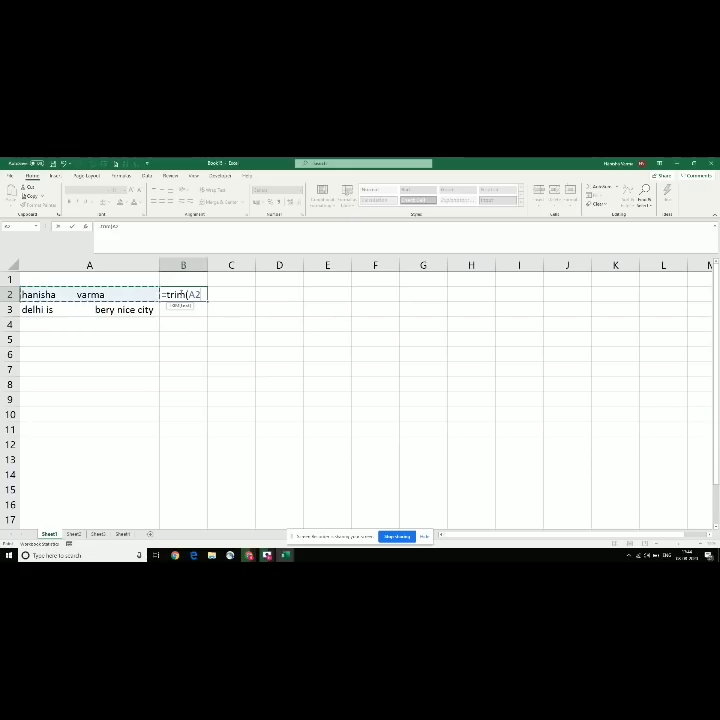
type(")")
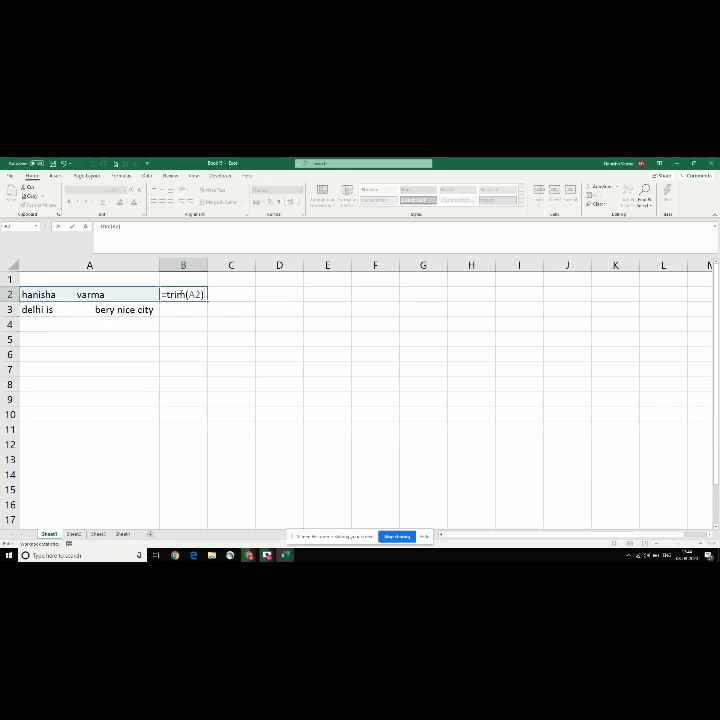
key("Return")
left_click(200, 295)
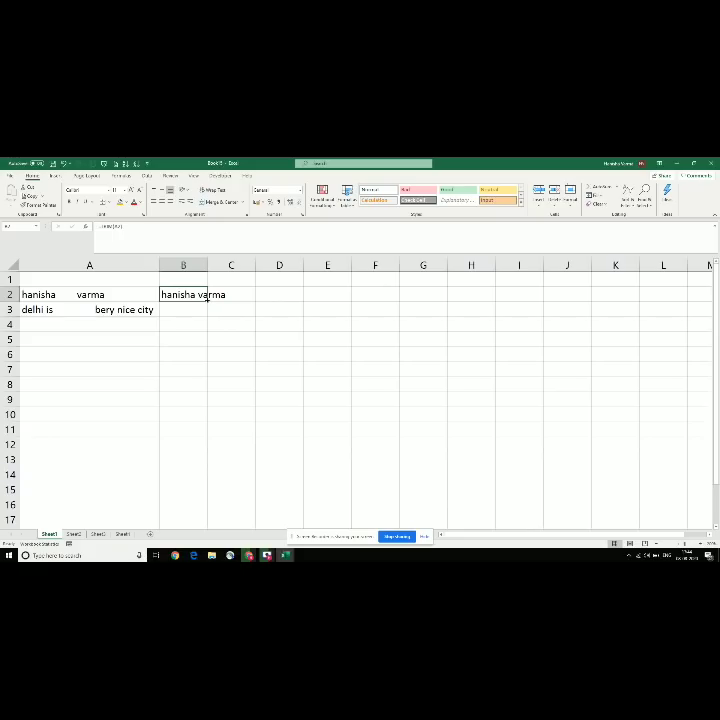
key("ctrl+c")
key("Down")
key("Return")
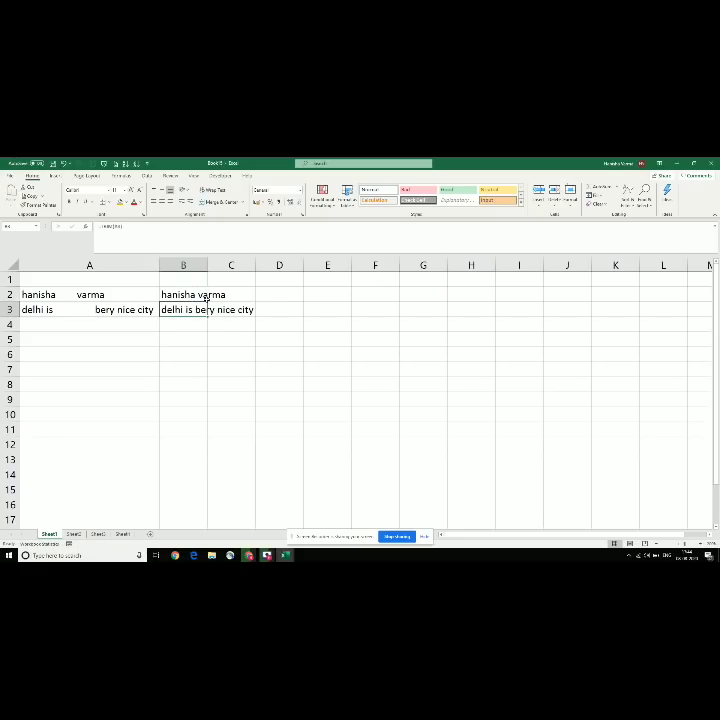
double_click(207, 264)
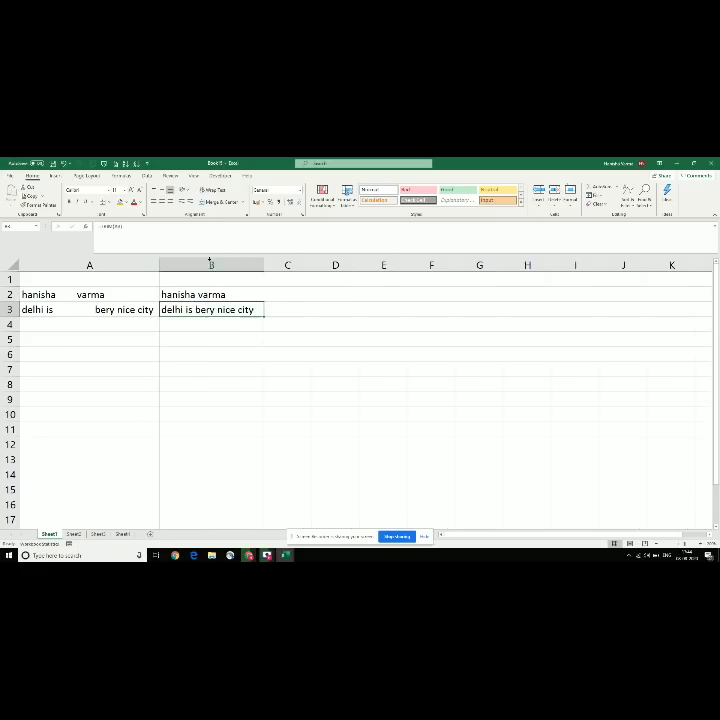
Step: Check the Trunc entry in the topics workbook, then return to the practice sheet
left_click(65, 309)
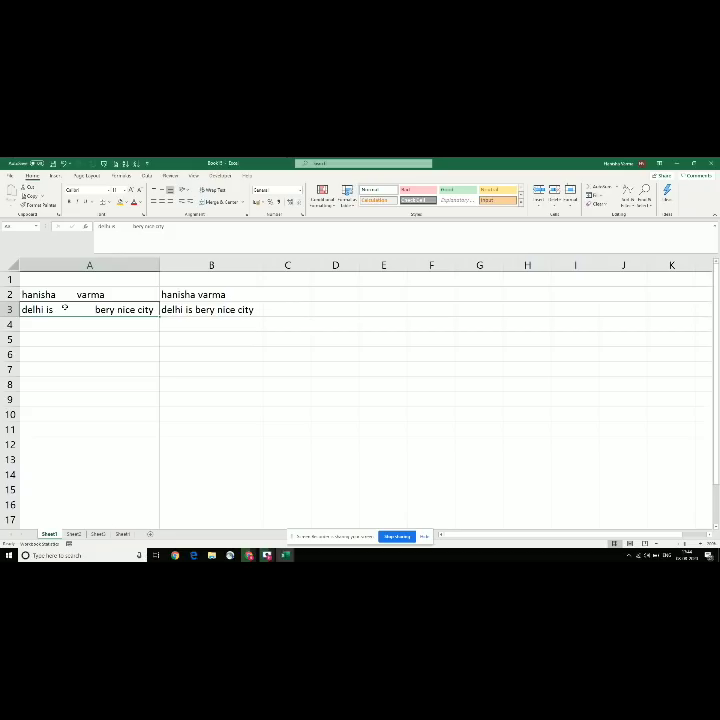
key("alt+Tab")
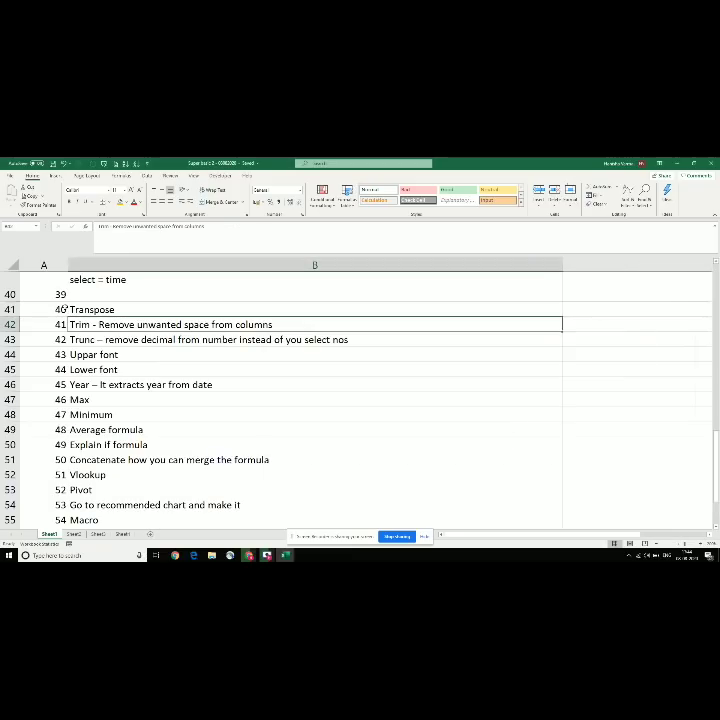
key("Down")
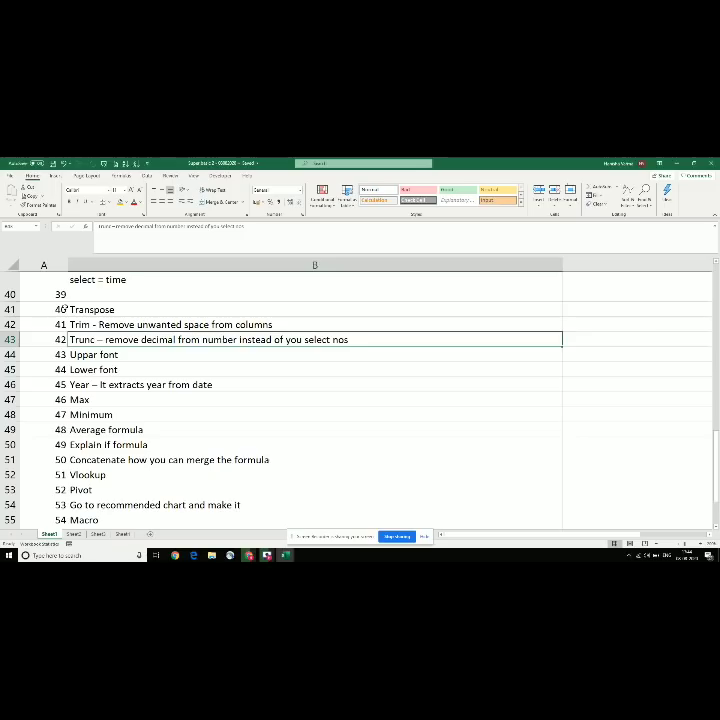
key("alt+Tab")
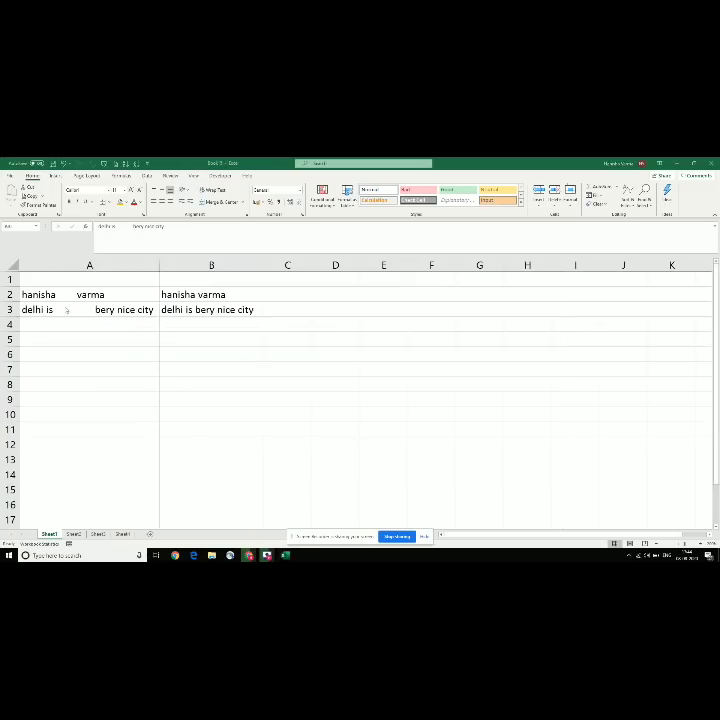
left_click(91, 296)
Step: Clear the sheet and enter 1000.0000 as text in A2 so its decimals are kept
key("ctrl+a")
key("ctrl+a")
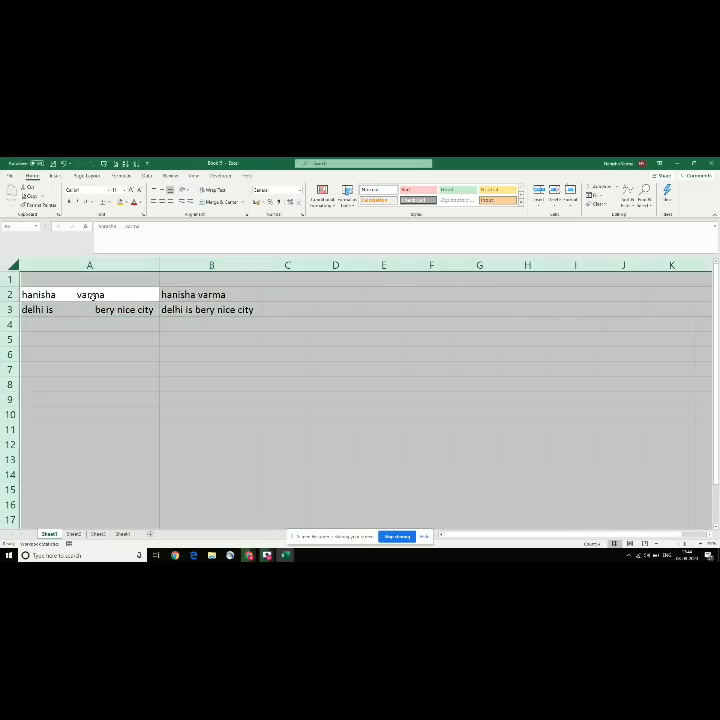
key("Delete")
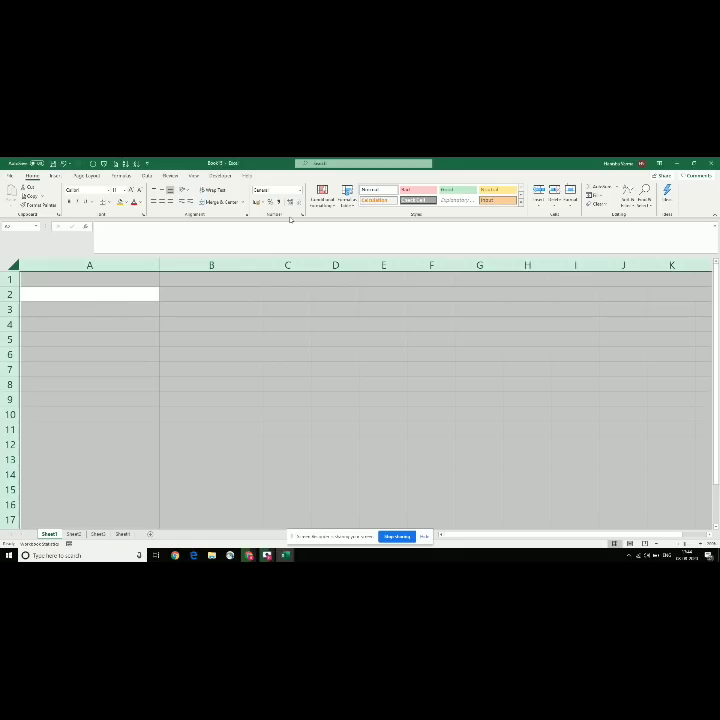
left_click(114, 284)
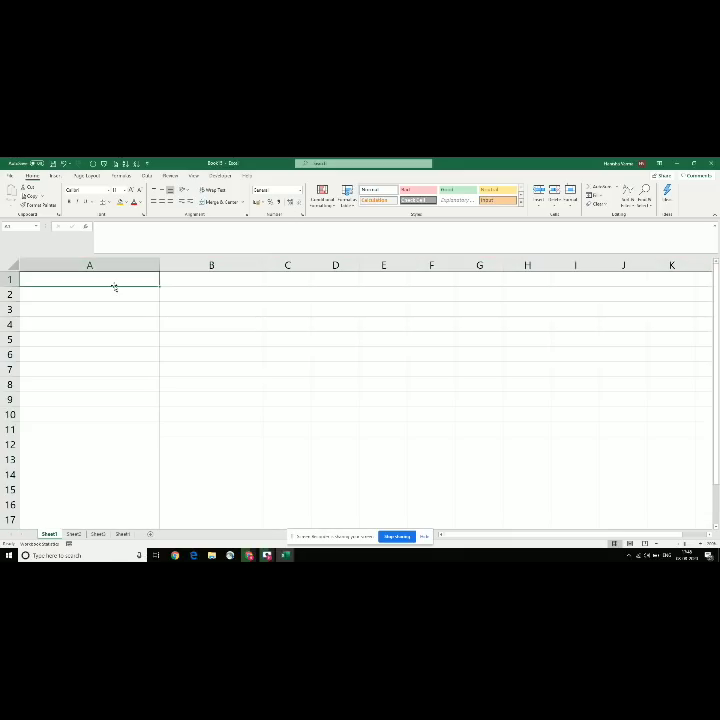
key("Return")
type("1")
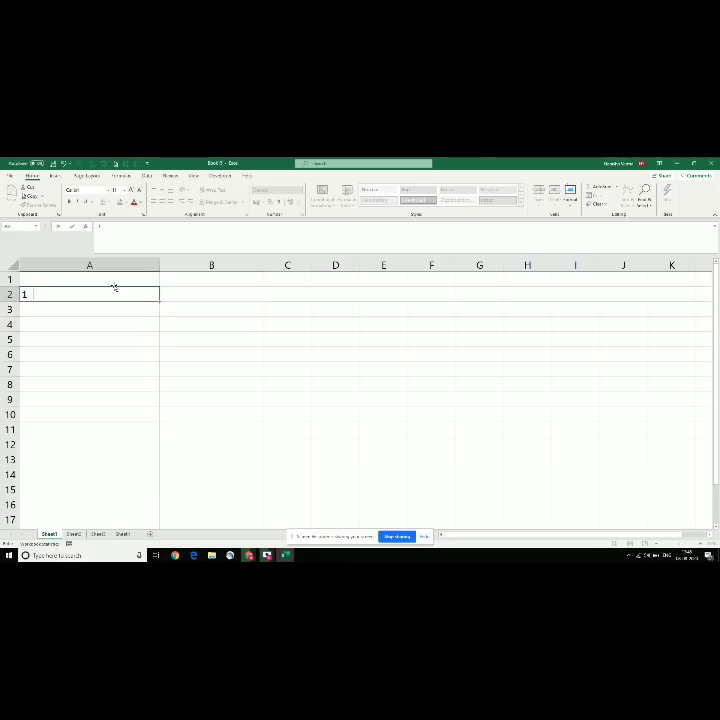
type("000.000")
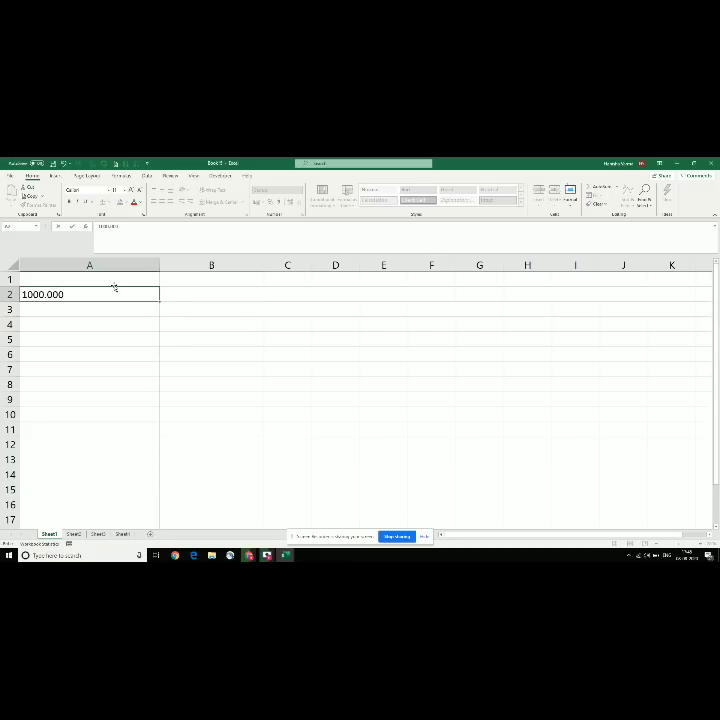
key("Return")
key("Up")
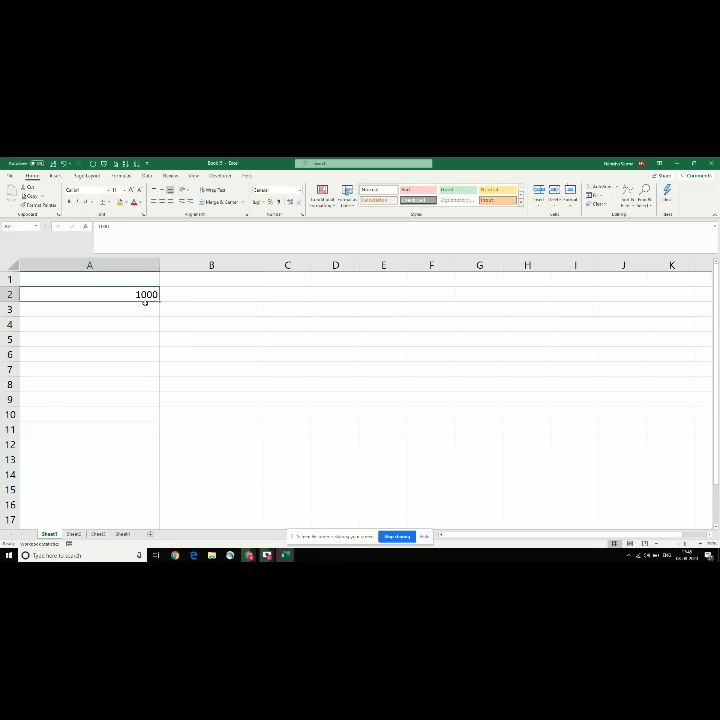
double_click(127, 294)
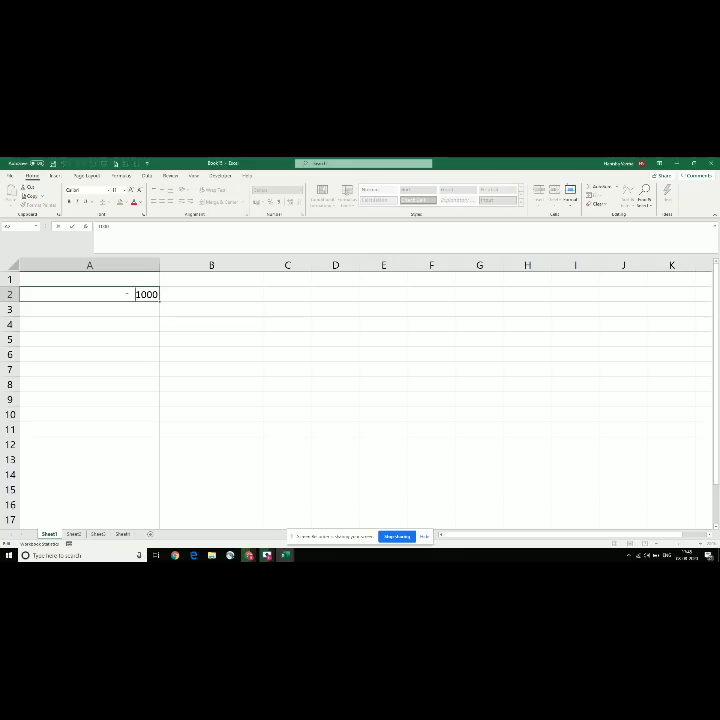
type("'")
key("End")
type(".0000")
key("Return")
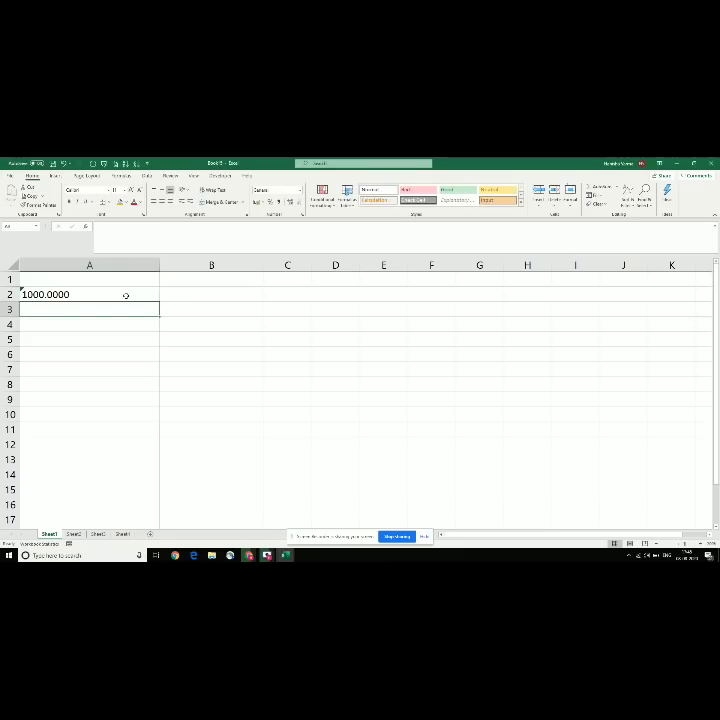
Step: Enter '5000.000000 as text in A3 and select A2:A3
left_click(126, 295)
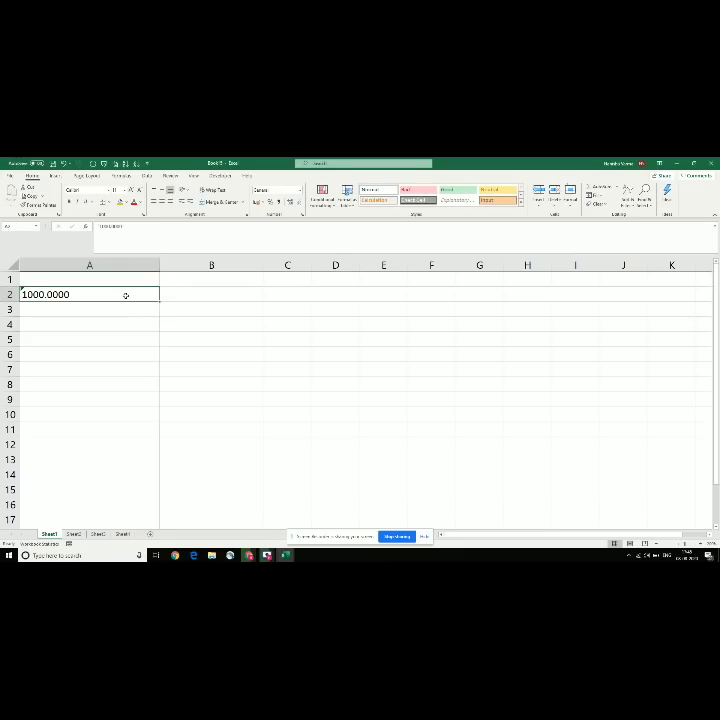
key("Return")
type("5000")
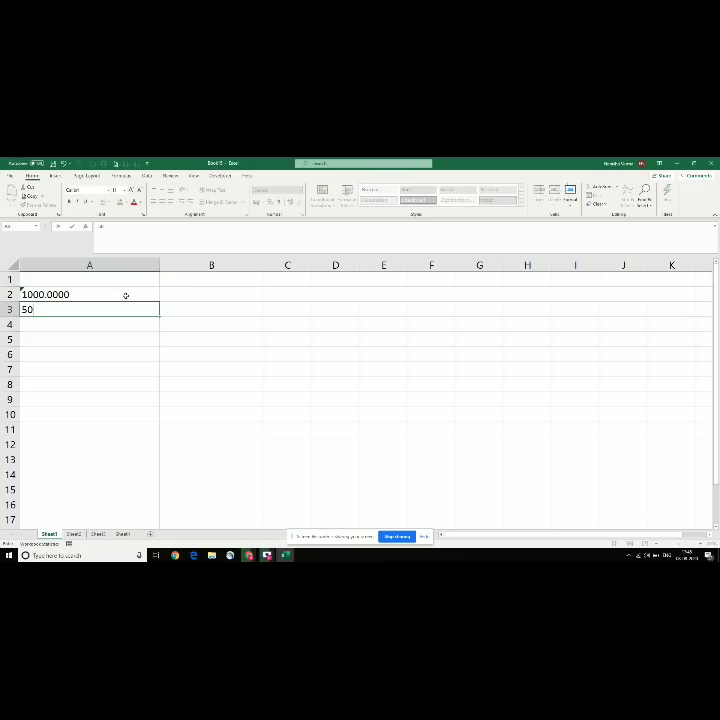
key("BackSpace")
key("BackSpace")
key("BackSpace")
key("BackSpace")
type("'5000.000000")
left_click(126, 296)
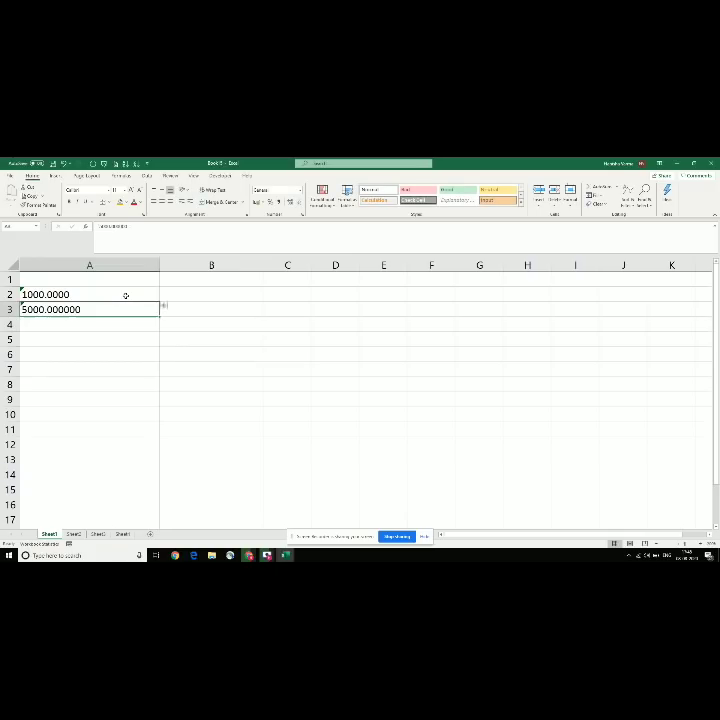
left_click_drag(126, 296, 135, 310)
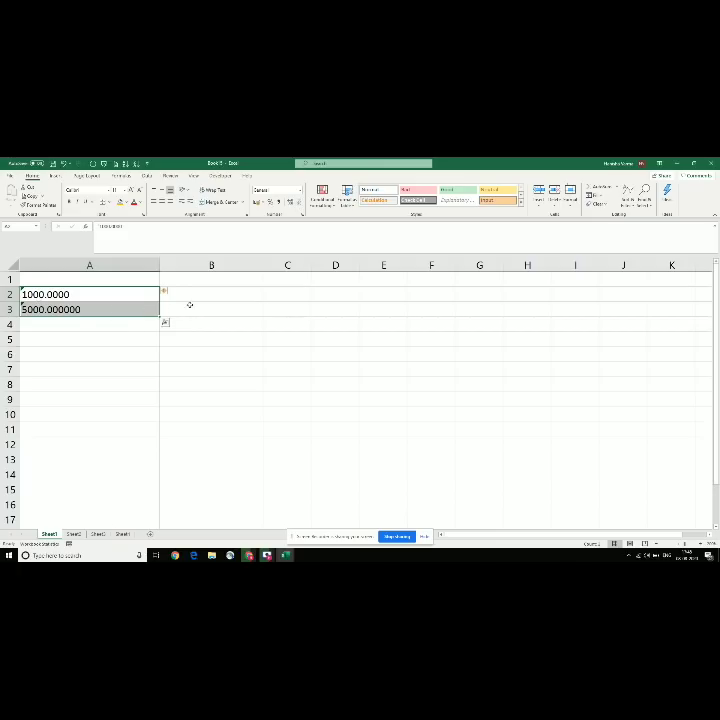
Step: Put sample numbers 100 and 500 in B2:B3, then add and remove decimal places on them
left_click(213, 309)
type("500")
key("Return")
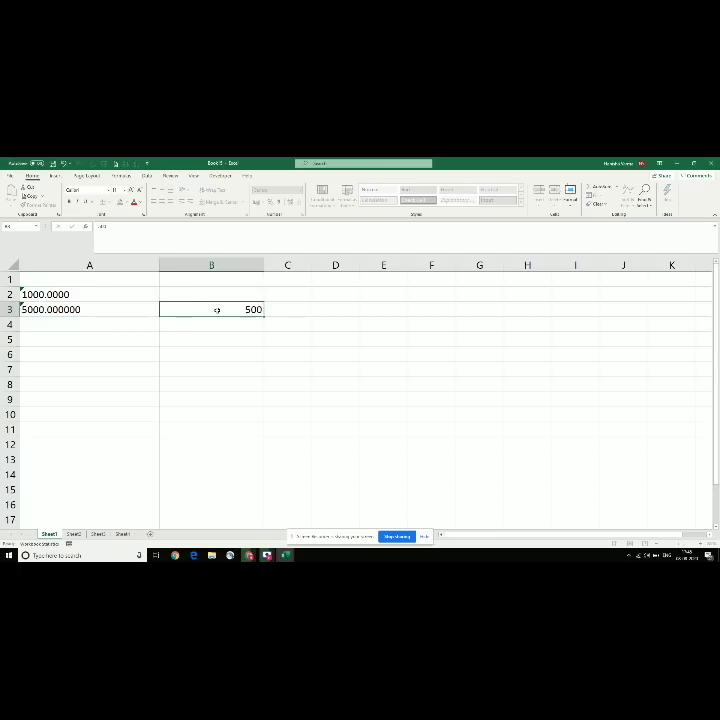
key("Up")
key("Up")
type("100")
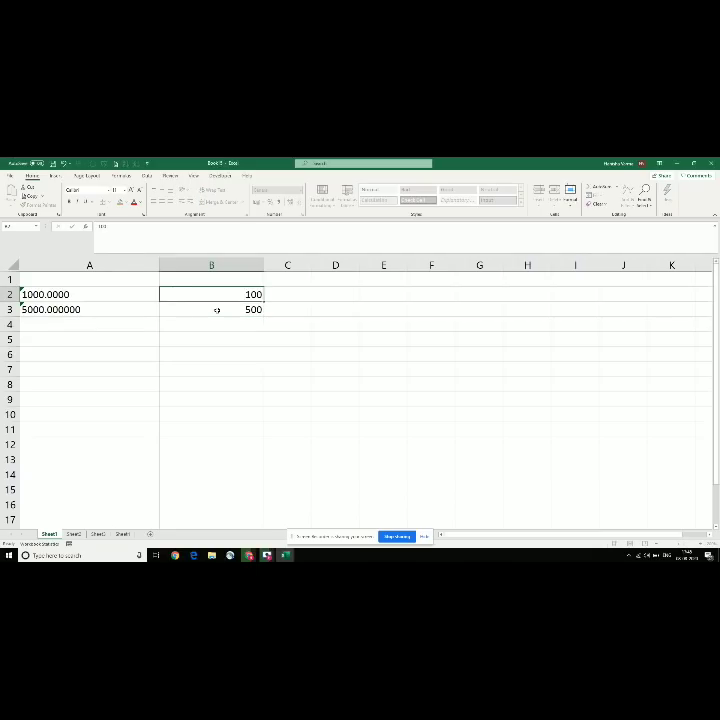
left_click(216, 309, "shift")
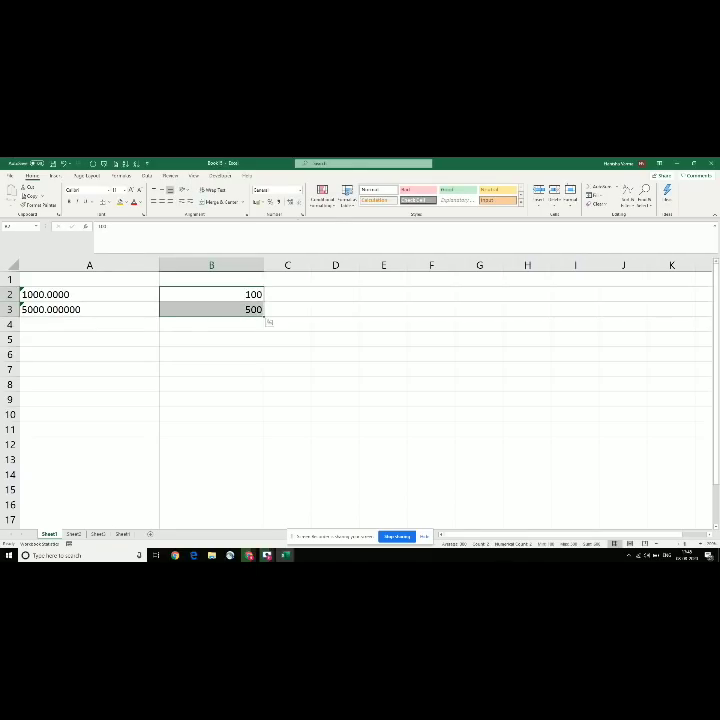
left_click(290, 202)
left_click(290, 202)
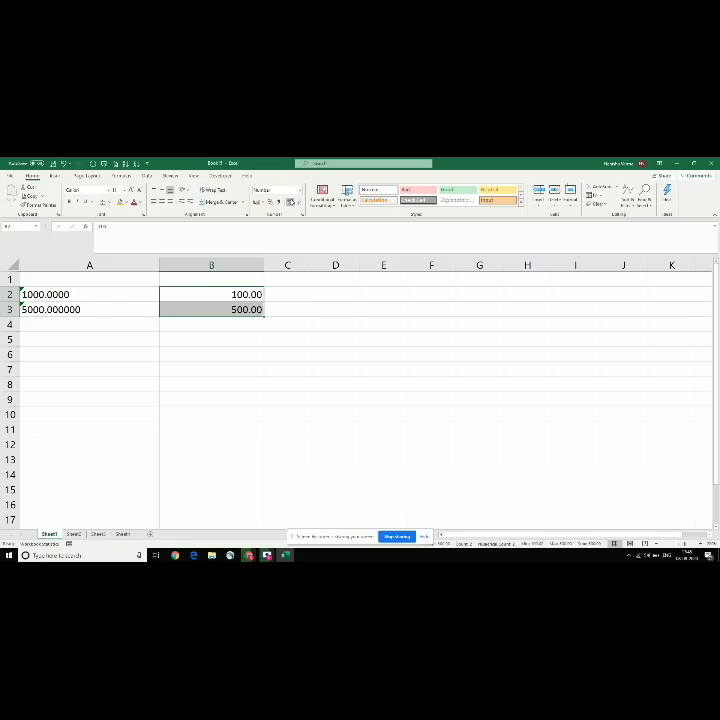
left_click(290, 202)
left_click(298, 202)
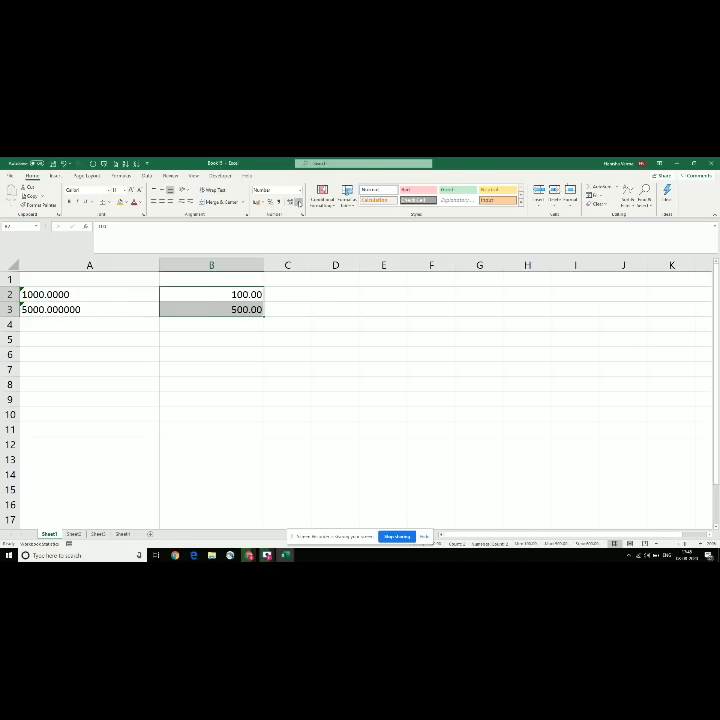
left_click(298, 202)
left_click(298, 202)
Step: Enter =TRUNC(A2) in B2 and copy it to B3, giving 1000 and 5000
left_click(54, 294)
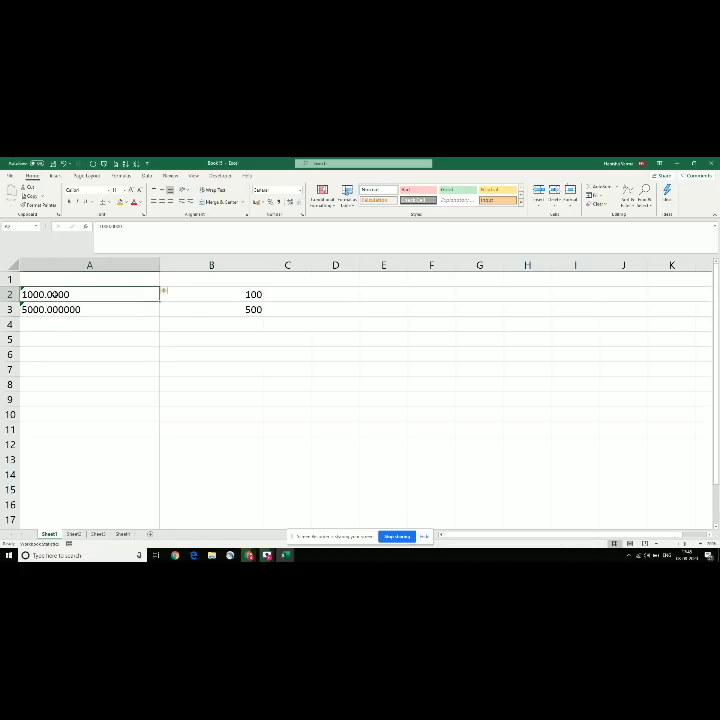
left_click(195, 293)
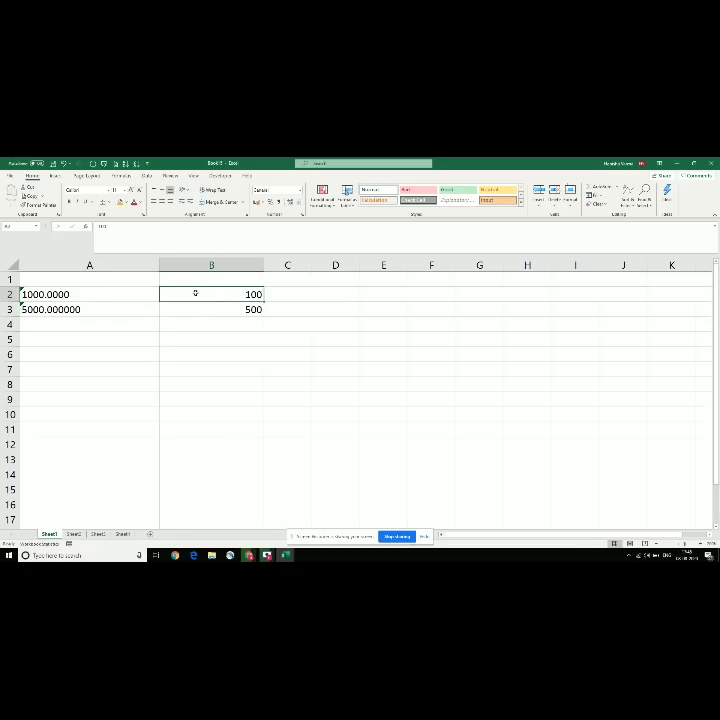
type("=")
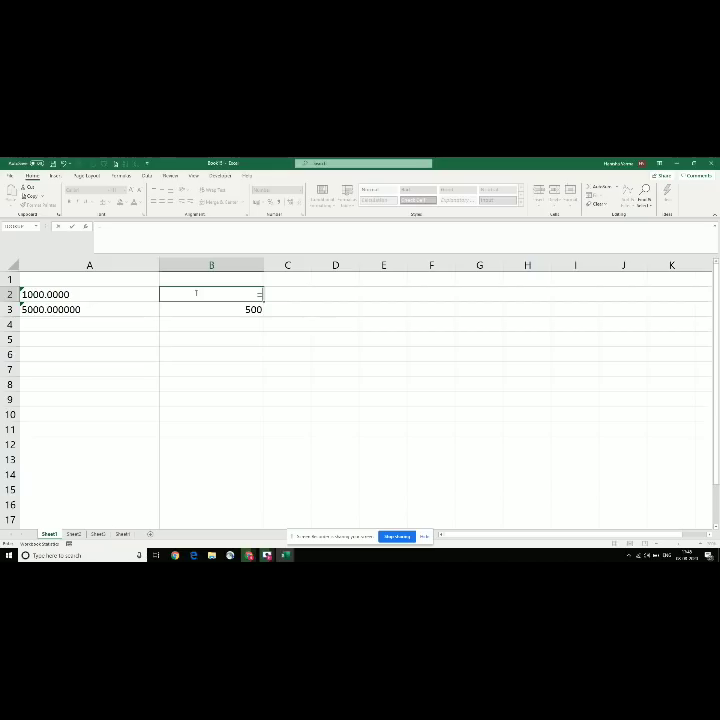
type("trun")
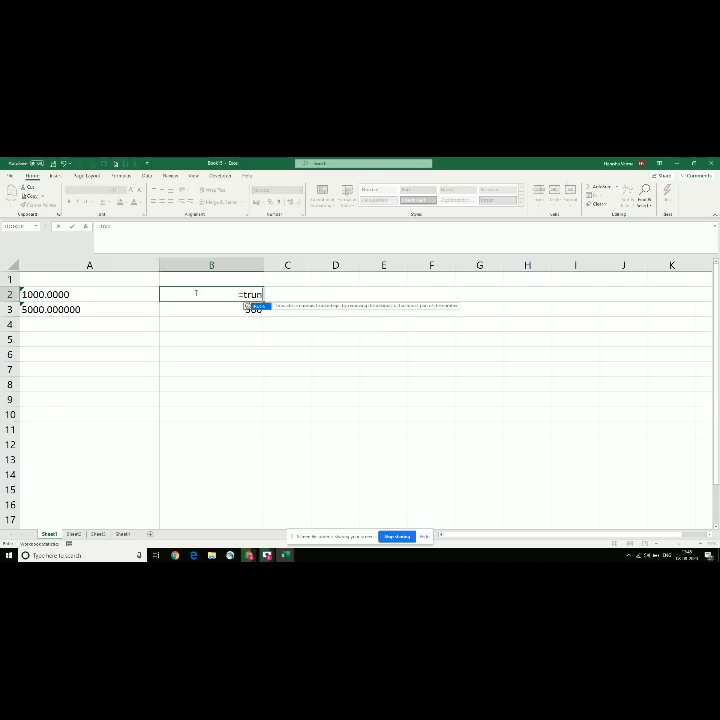
type("c(")
key("Left")
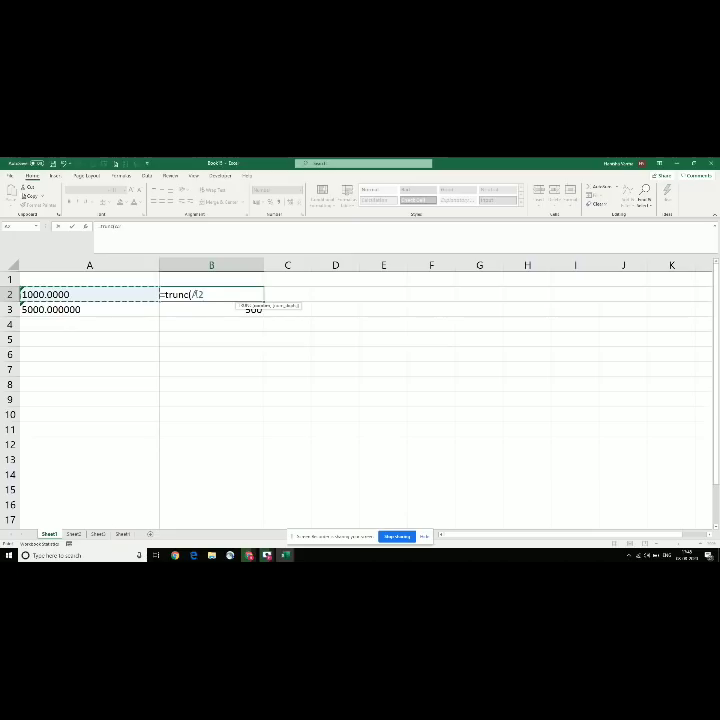
type(")")
key("Return")
left_click(195, 293)
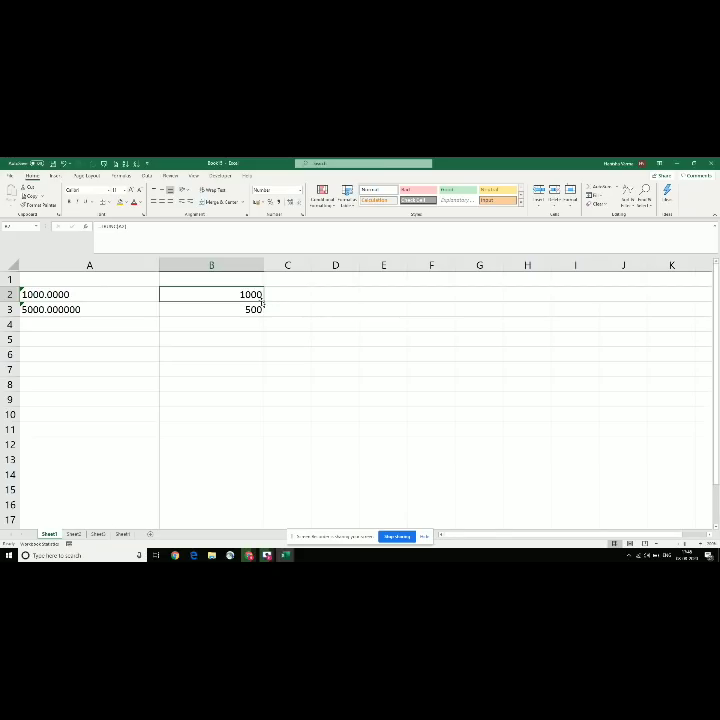
key("ctrl+c")
key("Down")
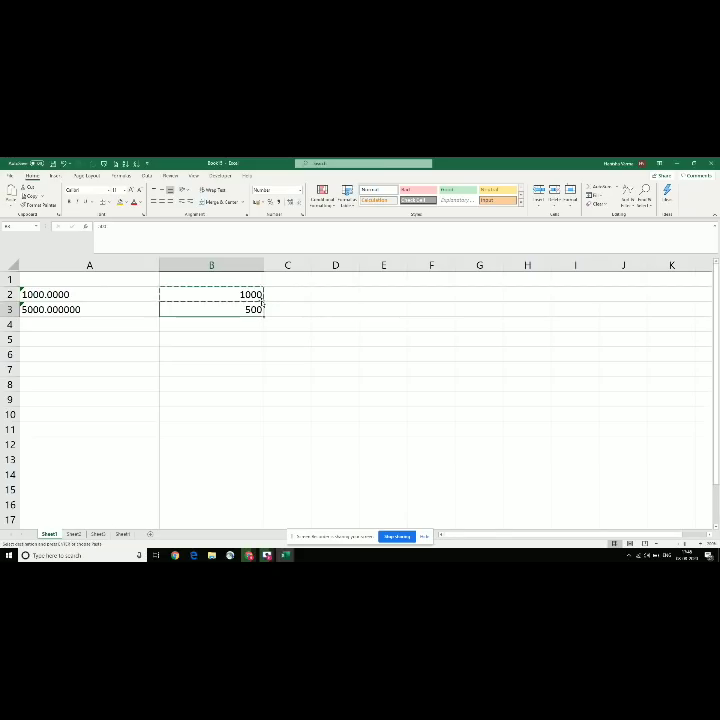
key("Return")
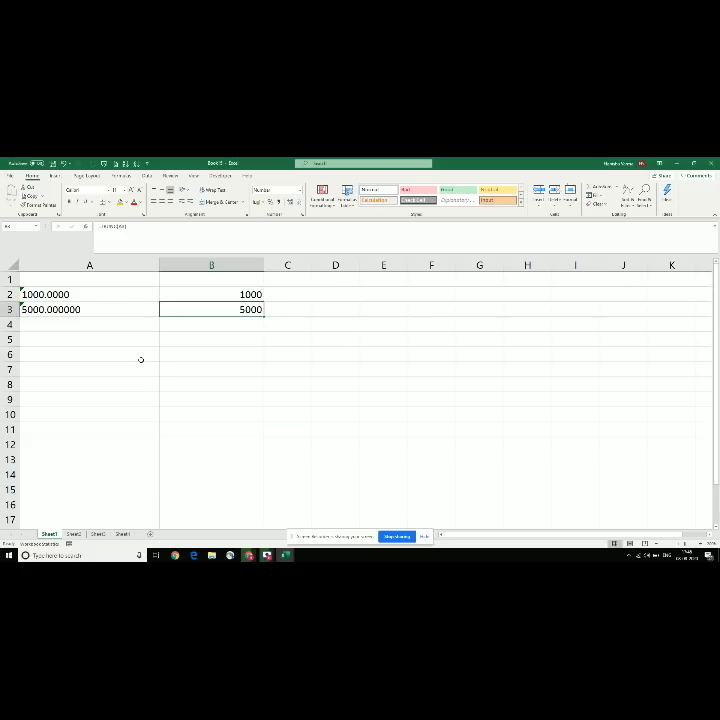
Step: Check the values in A3, B2 and B3, then go to the Uppar font row in the topic-list workbook
left_click(54, 311)
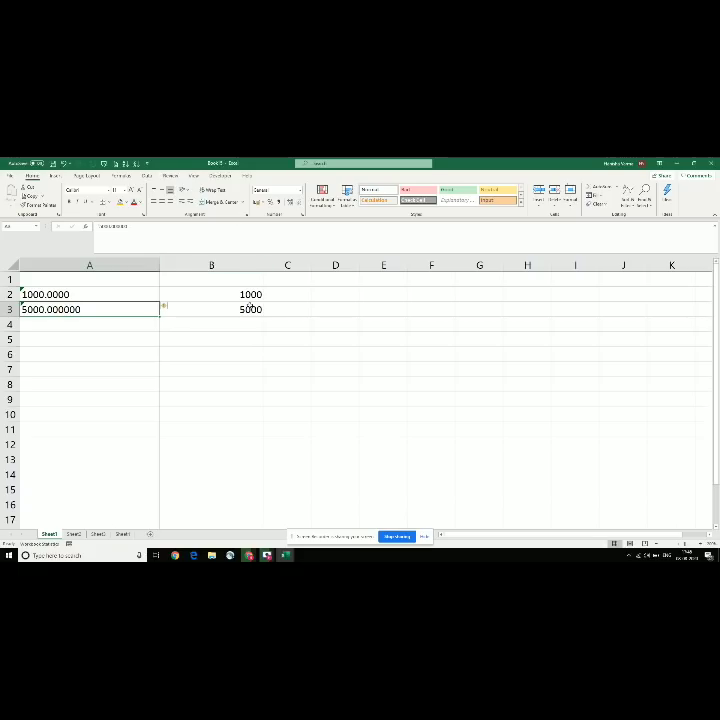
left_click(249, 296)
left_click(166, 309)
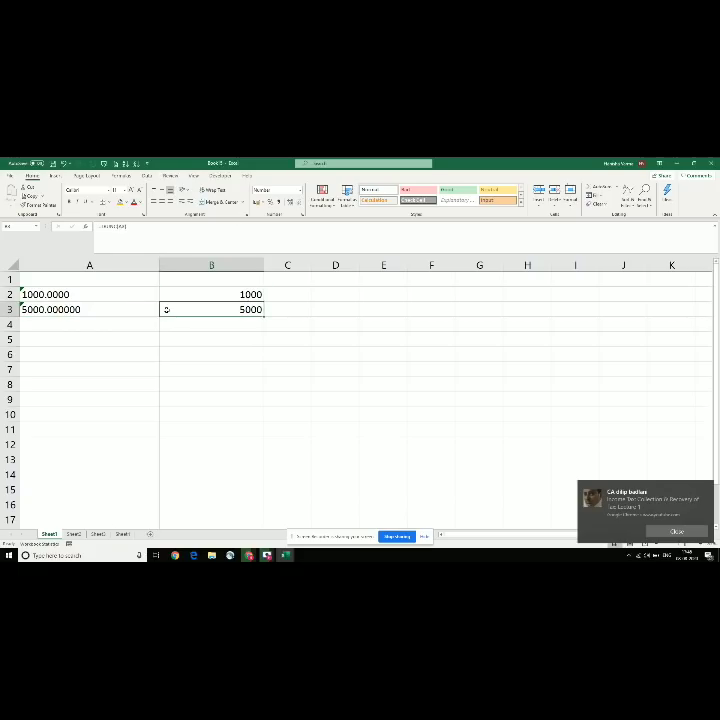
left_click(652, 532)
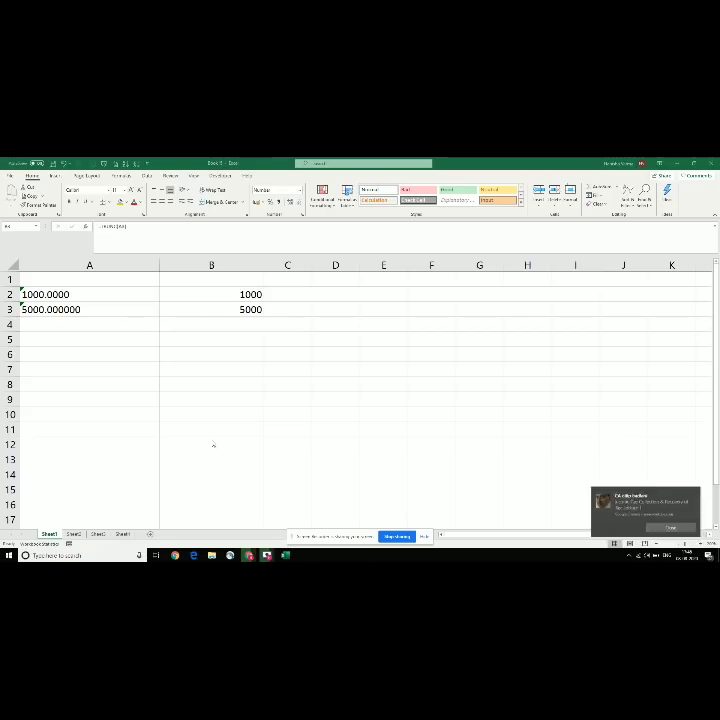
key("alt+Tab")
key("Down")
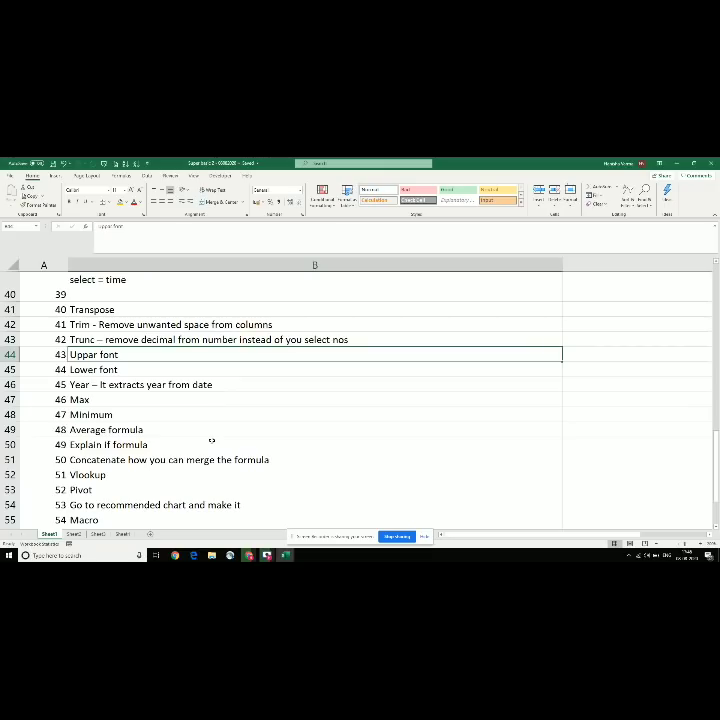
Step: Back in Book 5, wipe the truncation example and type a person's full name in lowercase in A2
key("alt+Tab")
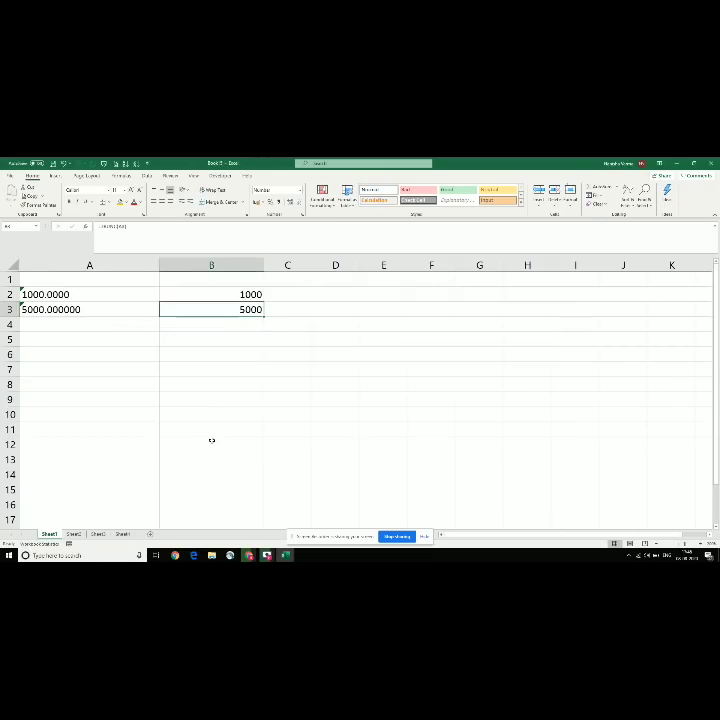
key("ctrl+a")
key("ctrl+a")
key("Delete")
key("Left")
key("Up")
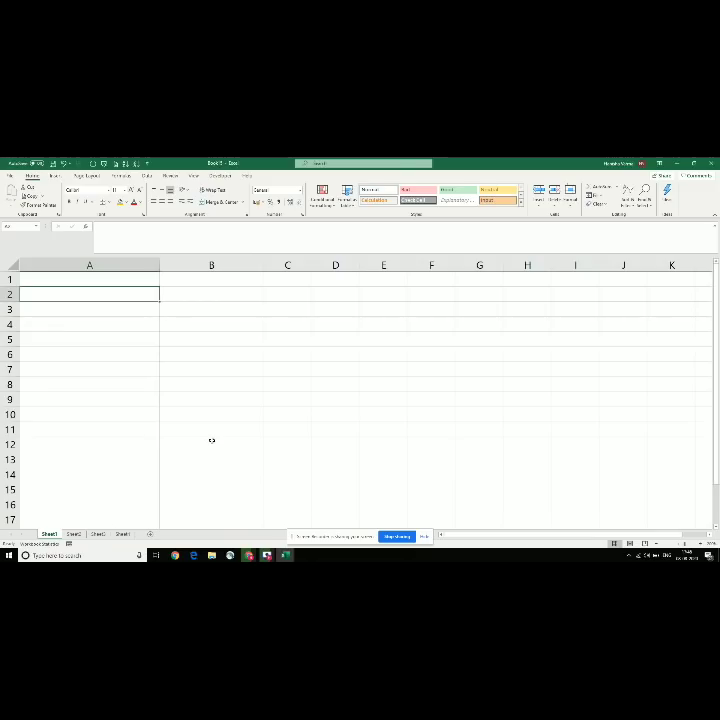
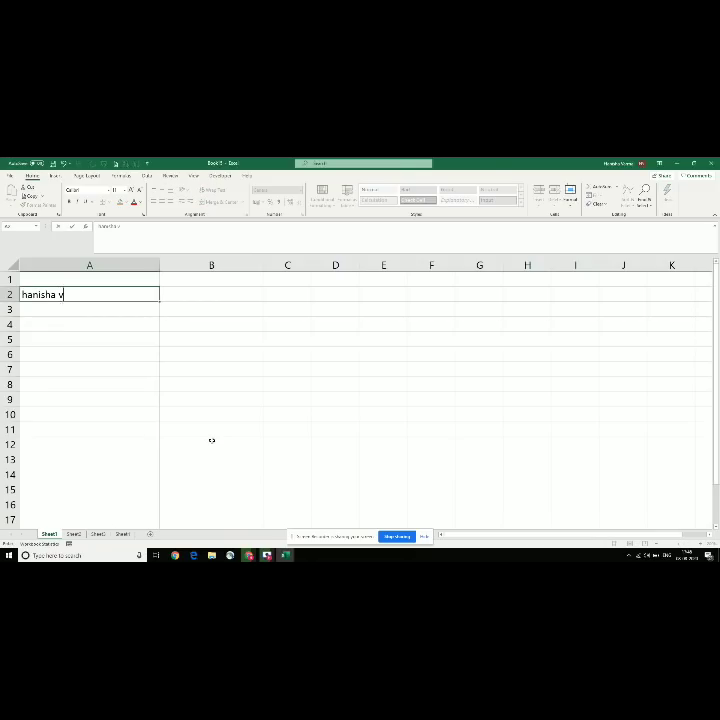
key("Tab")
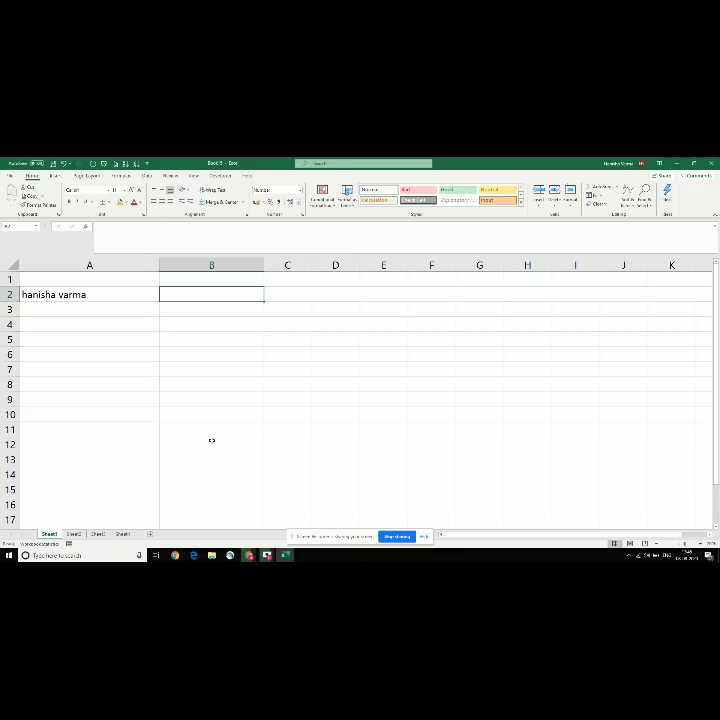
Step: Enter =UPPER(A2) in B2 so the lowercase name from A2 appears in capitals
type("=u")
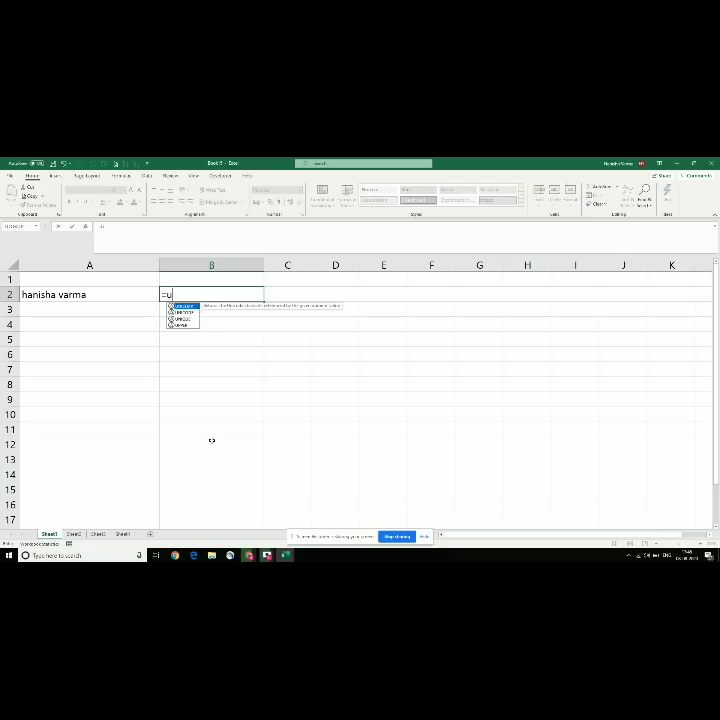
type("pper(")
key("Left")
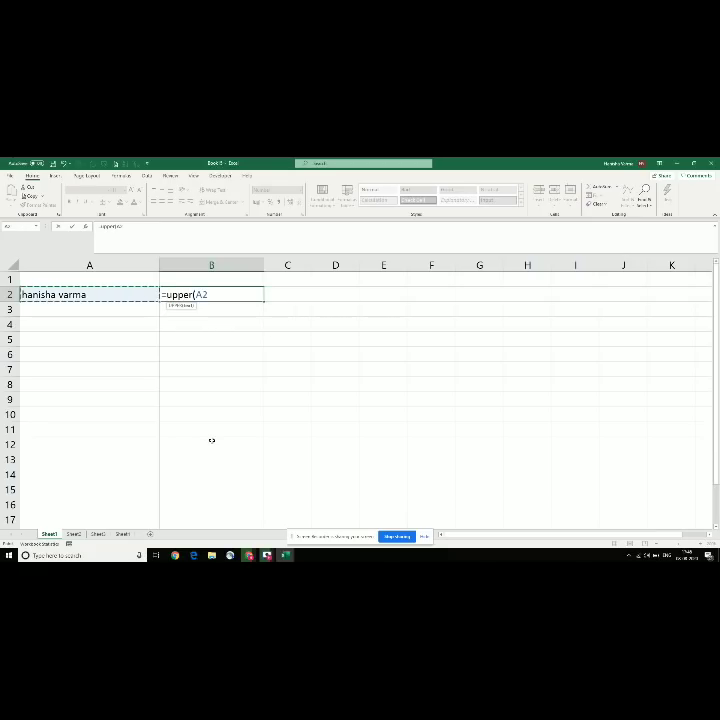
type(")")
key("ctrl+Return")
key("Down")
key("Left")
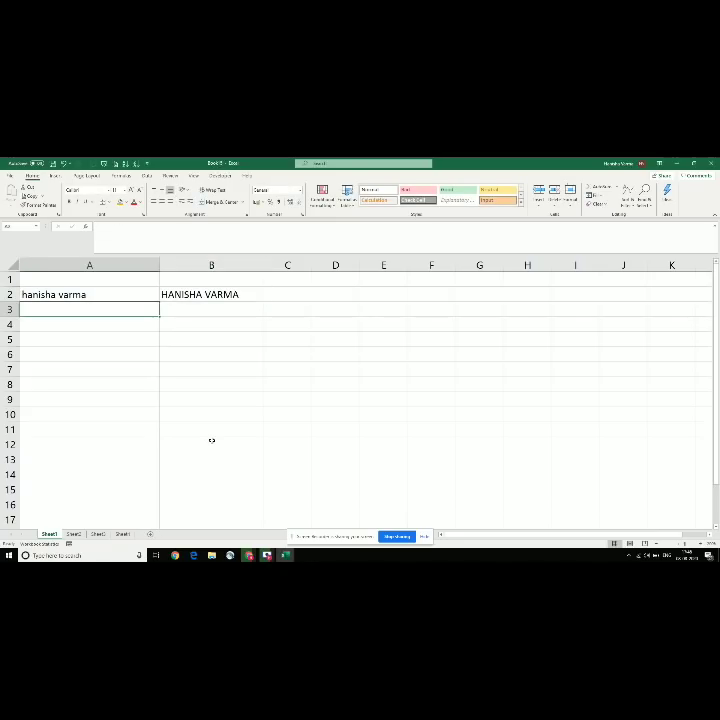
Step: Check the next formula on the topic list, then return to the practice workbook
key("alt+Tab")
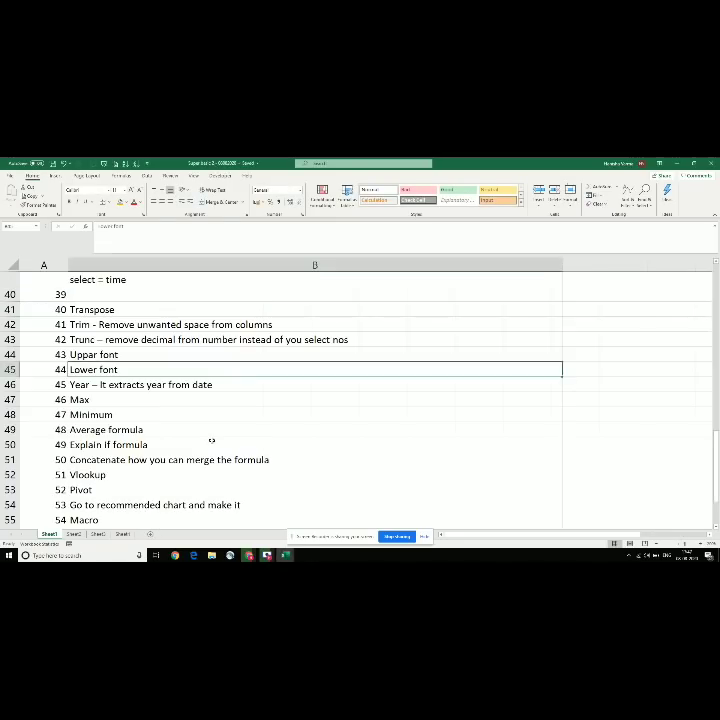
key("Down")
key("Up")
key("alt+Tab")
key("Down")
key("Up")
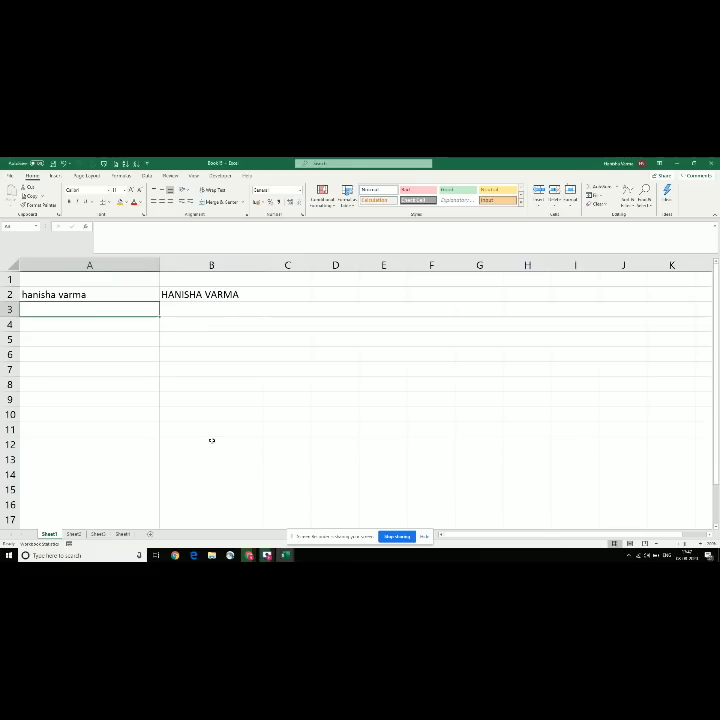
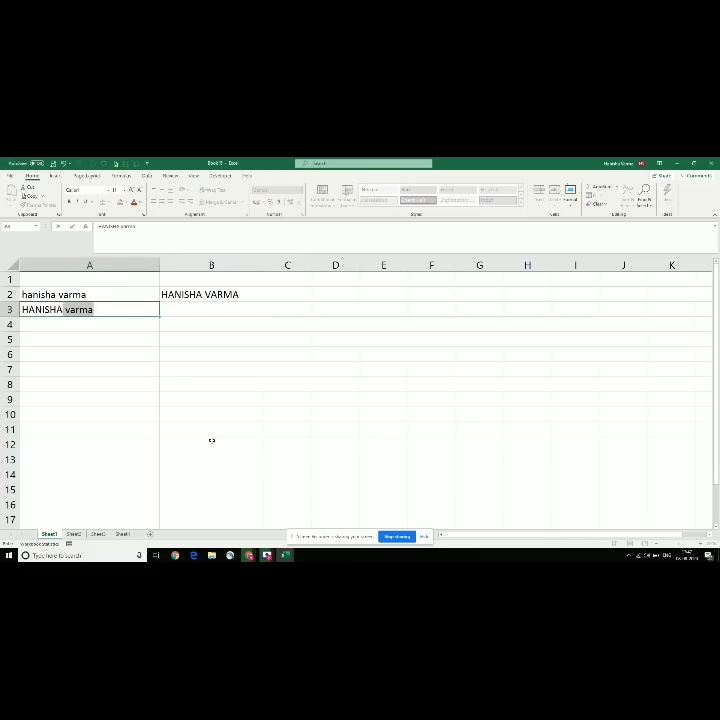
Step: Type a person's full name in capital letters into A3
key("Return")
key("Up")
key("Right")
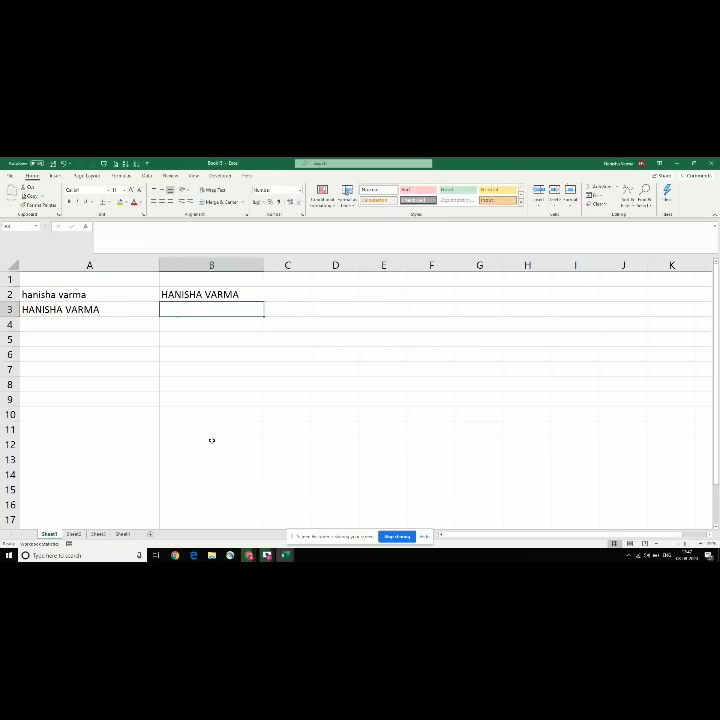
Step: Enter =LOWER(A3) in B3 so the name shows in lowercase
type("=LOWER")
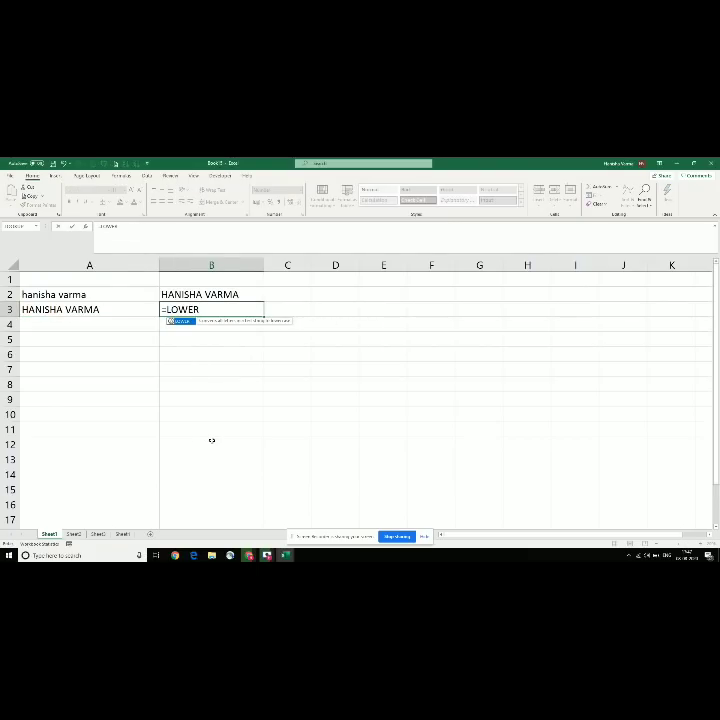
type("(")
key("Left")
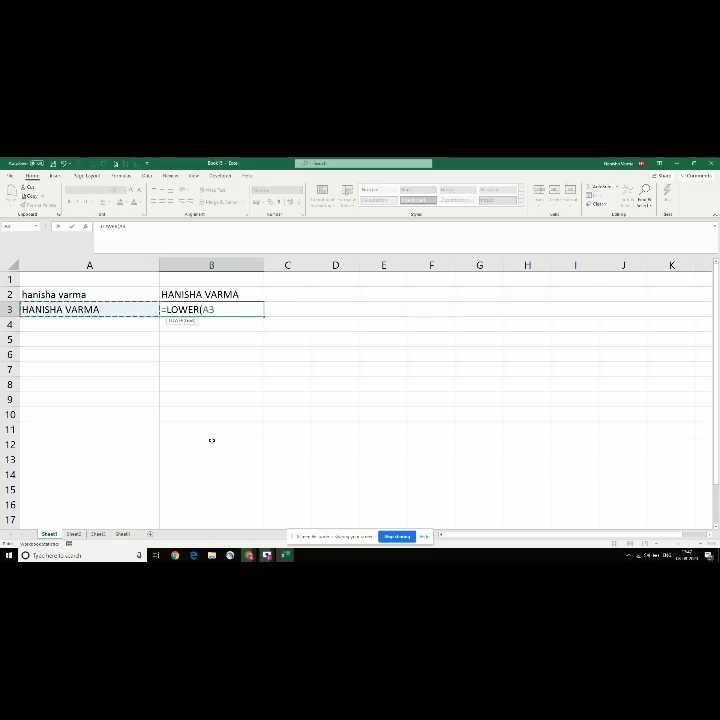
type(")")
key("ctrl+Return")
key("Up")
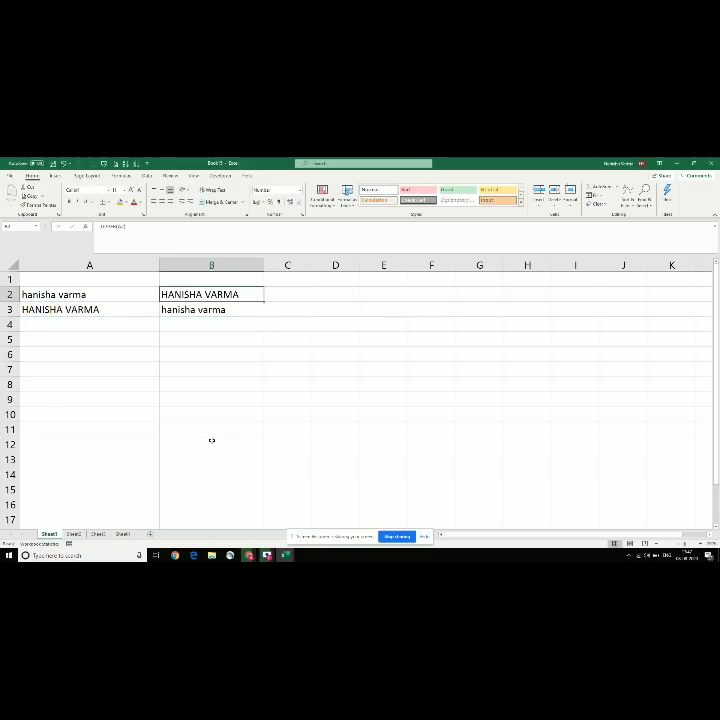
key("Down")
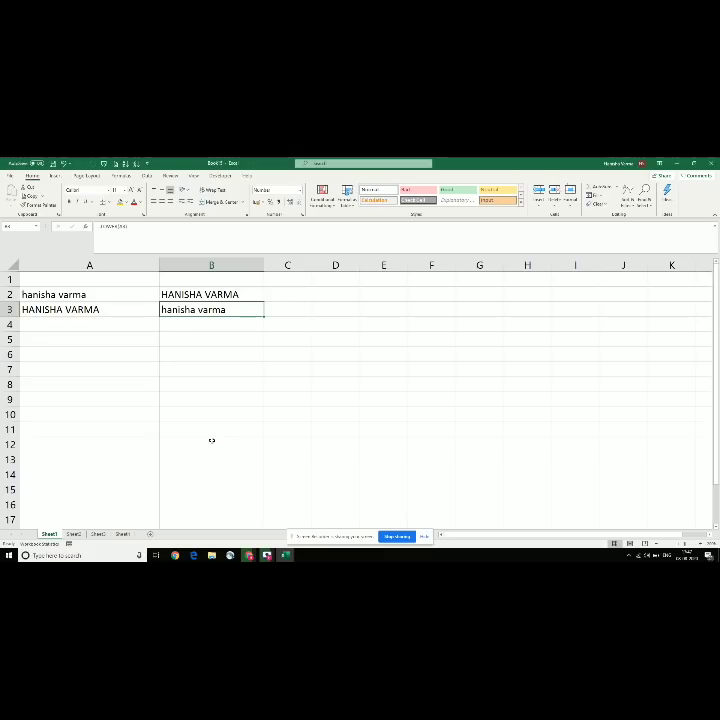
key("alt+Tab")
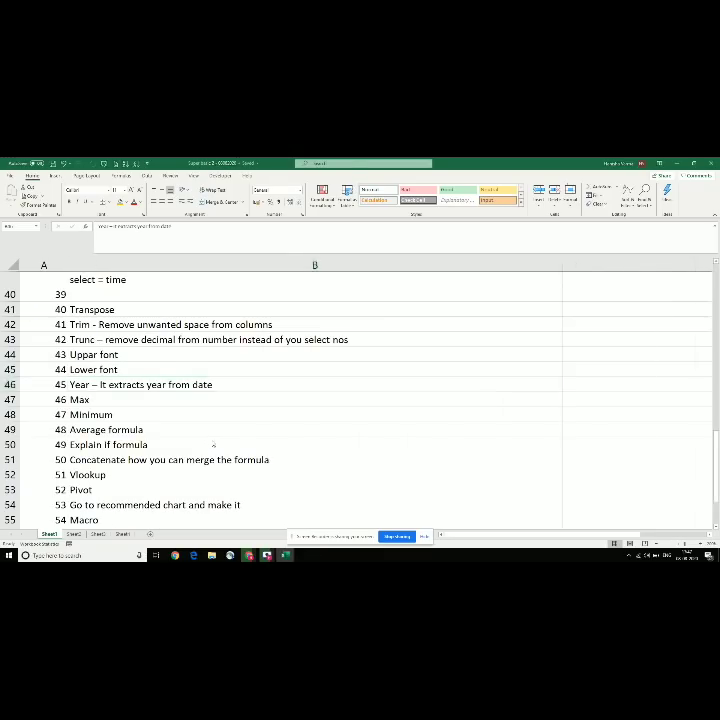
Step: Back in the practice workbook, clear the earlier name examples from the sheet
key("alt+Tab")
key("Delete")
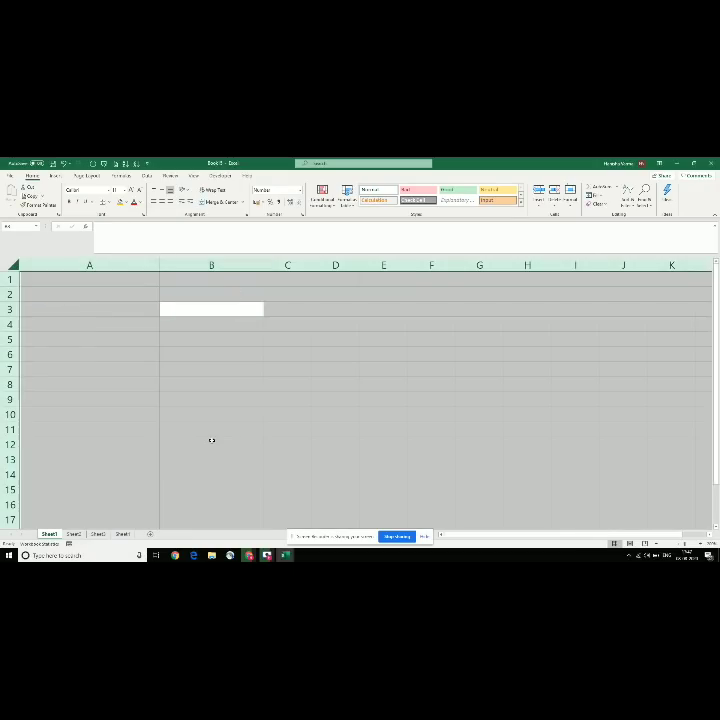
key("Down")
key("Left")
key("Up")
key("Up")
key("Down")
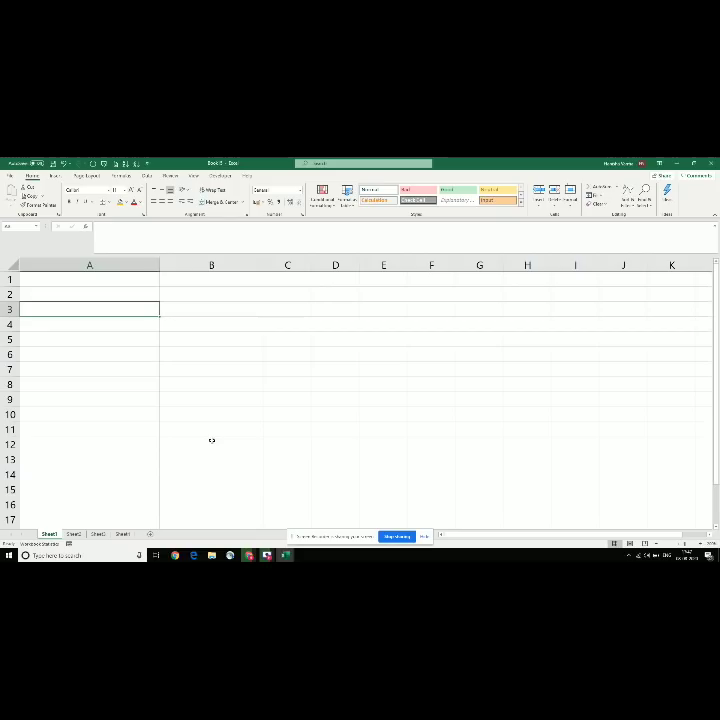
Step: Enter rows 05-08-2009 LAPTOP and 08-08-2020 OFFICE in columns A and B
type("05-0")
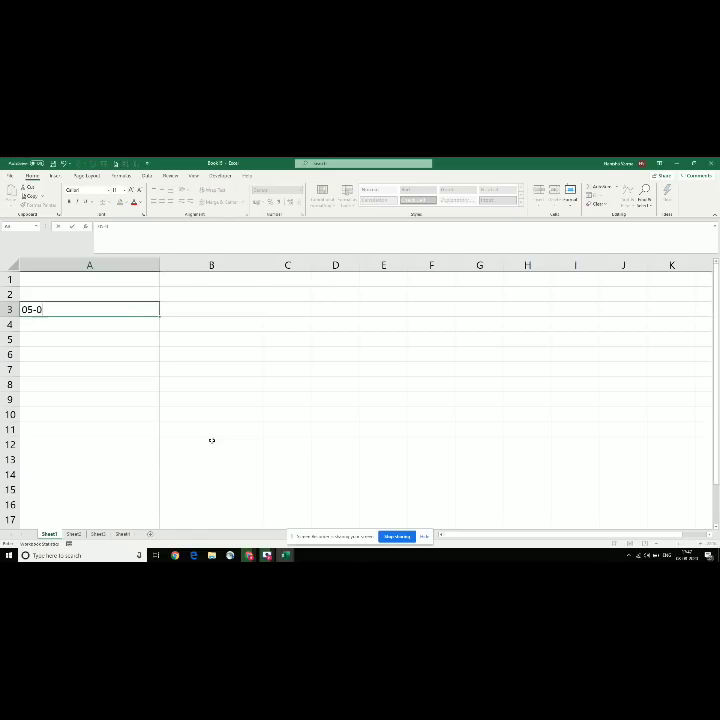
type("8-2009")
key("Tab")
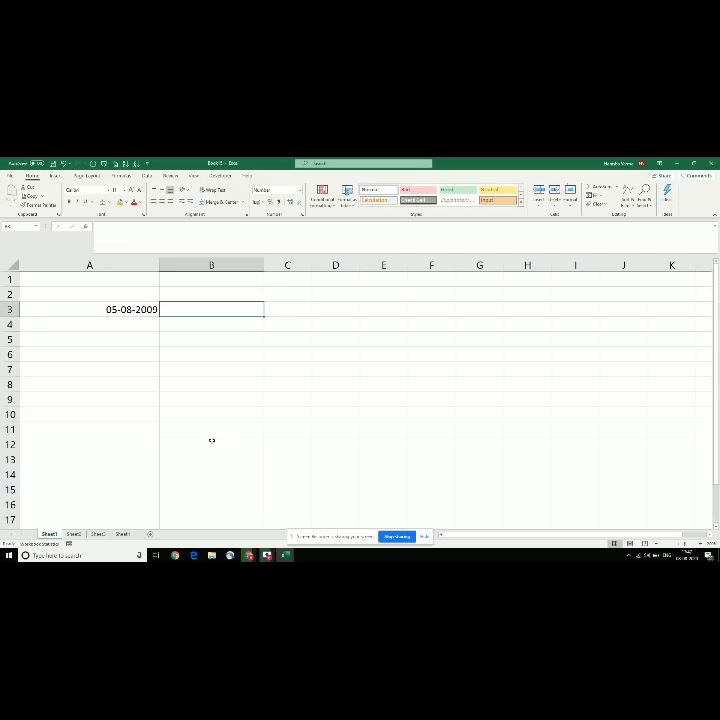
type("LAPT")
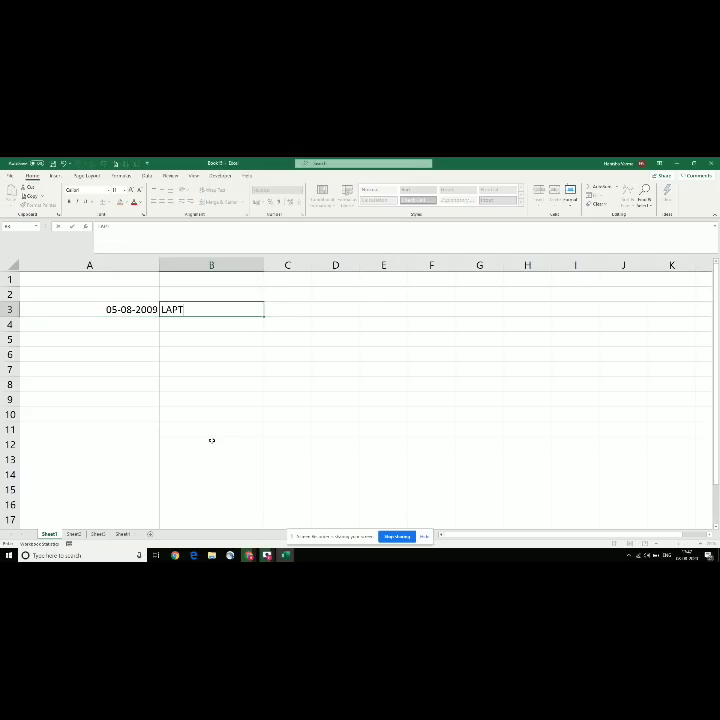
key("BackSpace")
type("OP")
key("BackSpace")
key("BackSpace")
type("TOP")
key("Return")
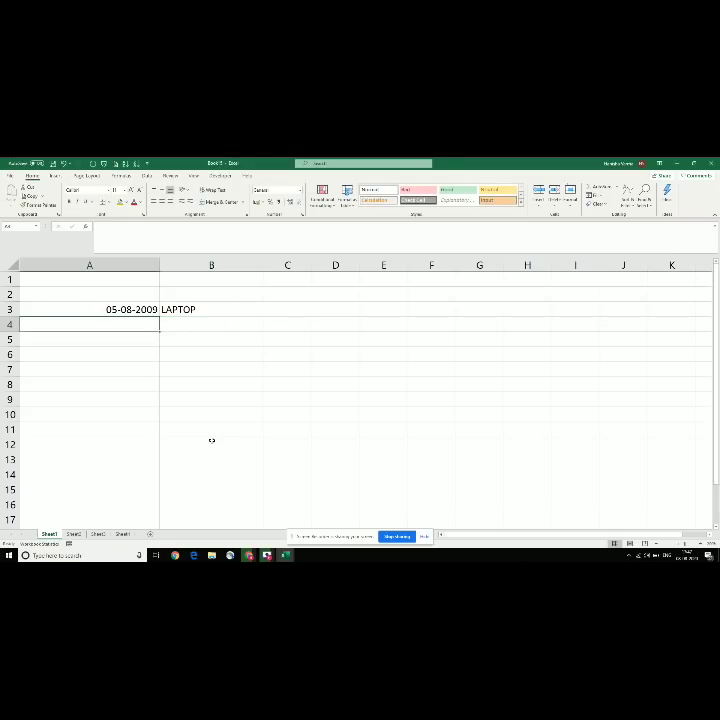
type("08-08-2020")
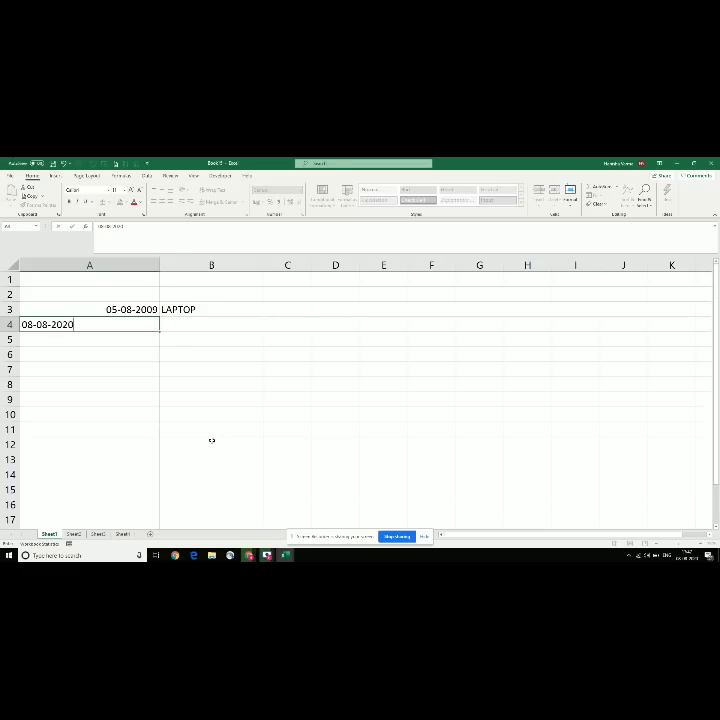
key("Tab")
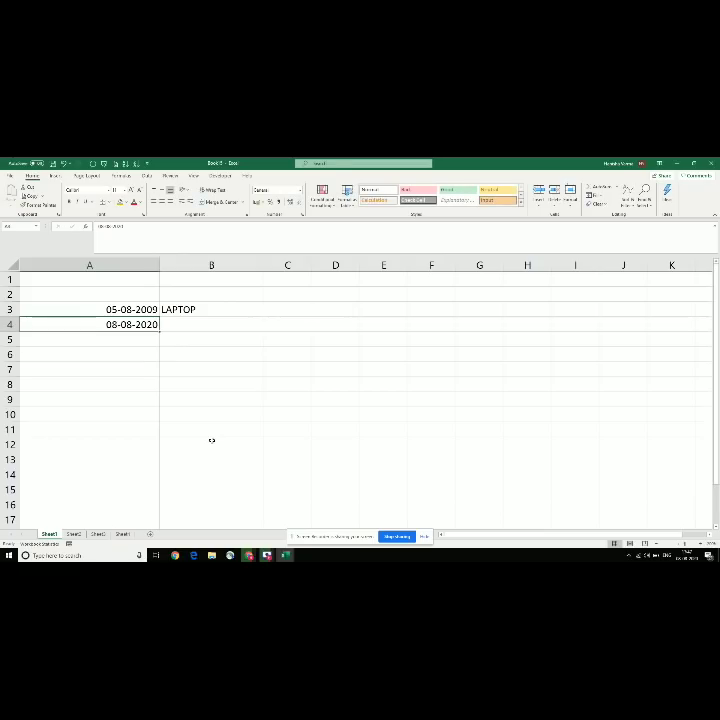
type("OFFICE")
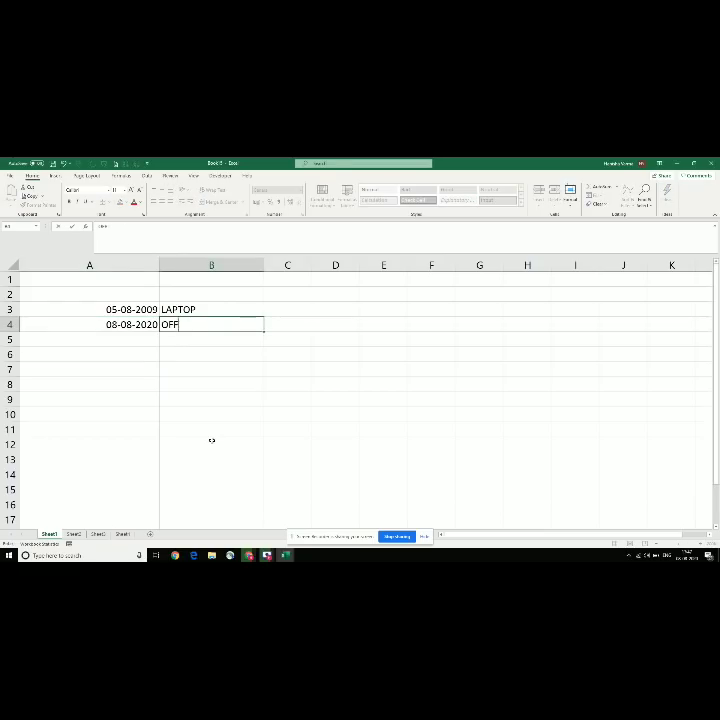
key("Return")
Step: Add =YEAR(A3) in C3 and fill it down to C4
key("Left")
key("Up")
key("Up")
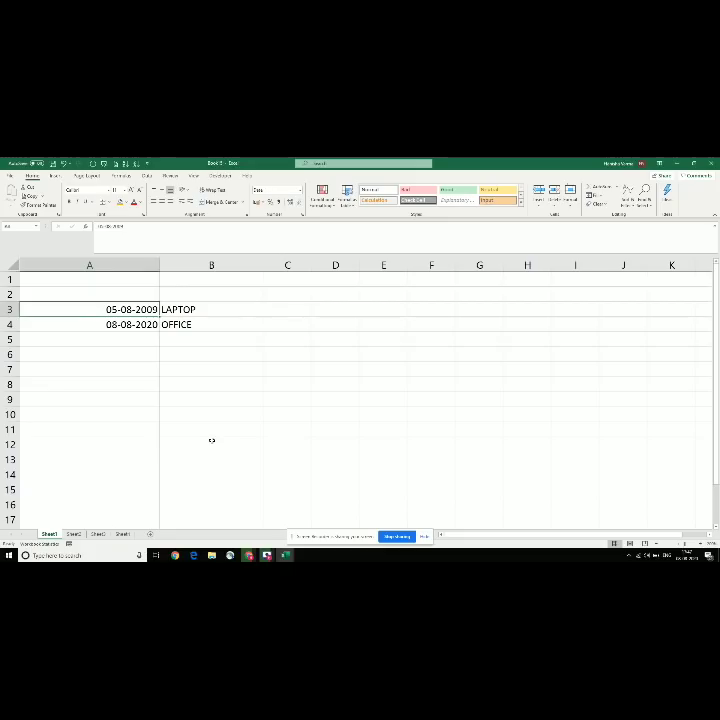
key("Down")
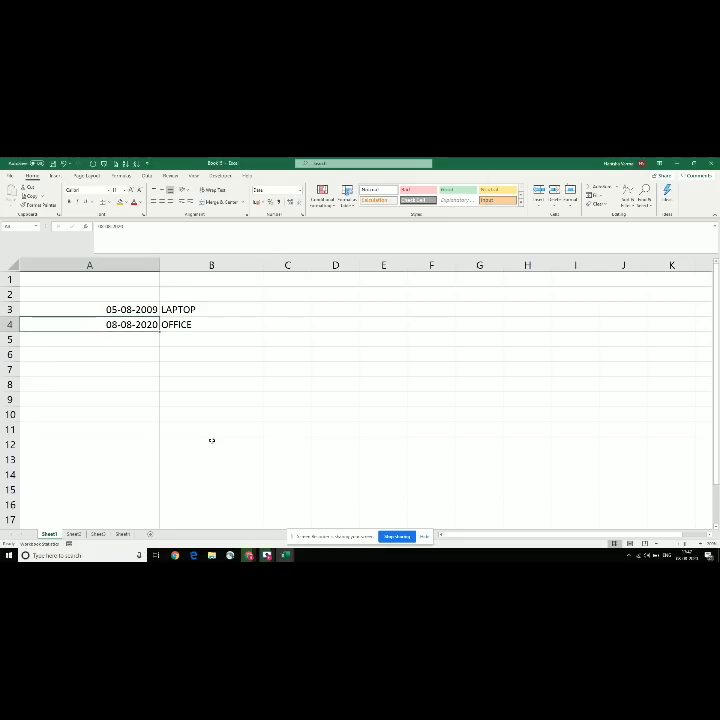
key("Up")
key("Right")
key("Down")
key("Right")
key("Up")
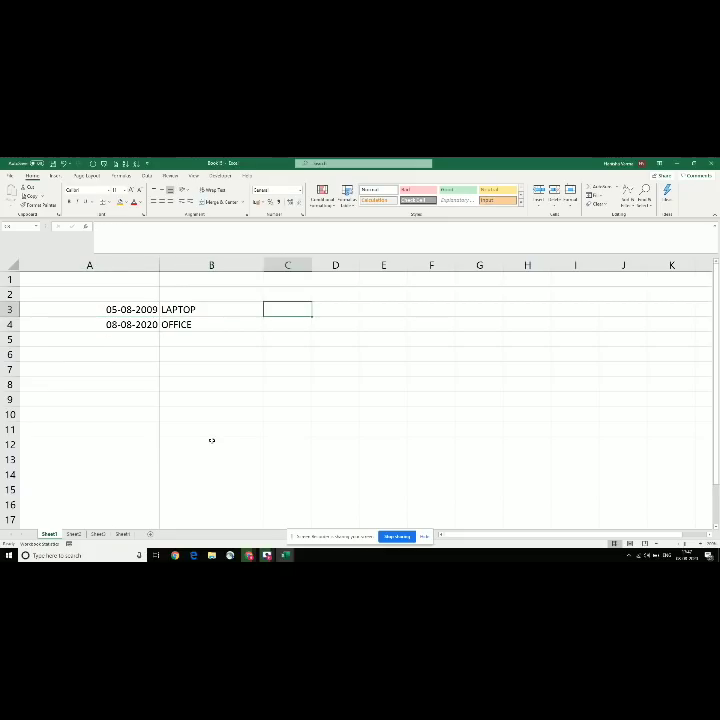
type("=")
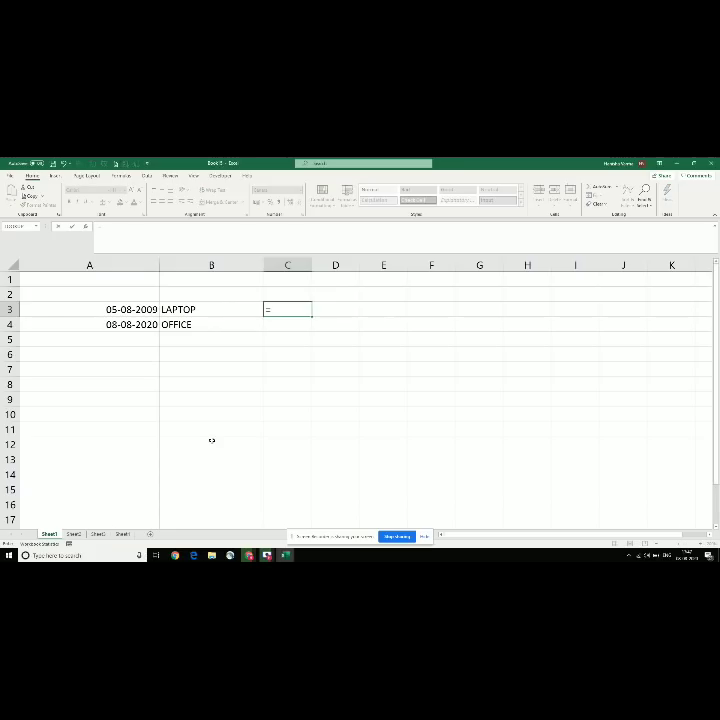
type("YEAR")
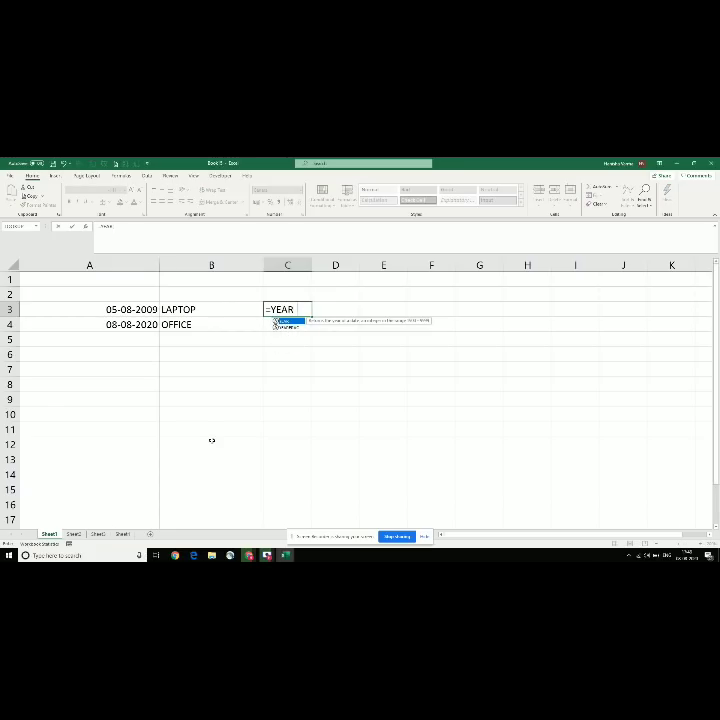
type("(")
key("Left")
key("Left")
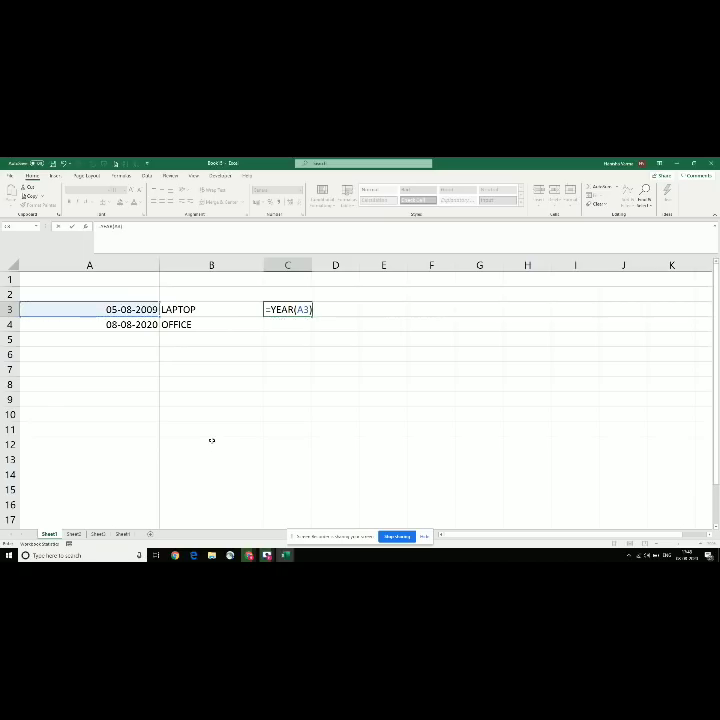
key("Return")
key("Up")
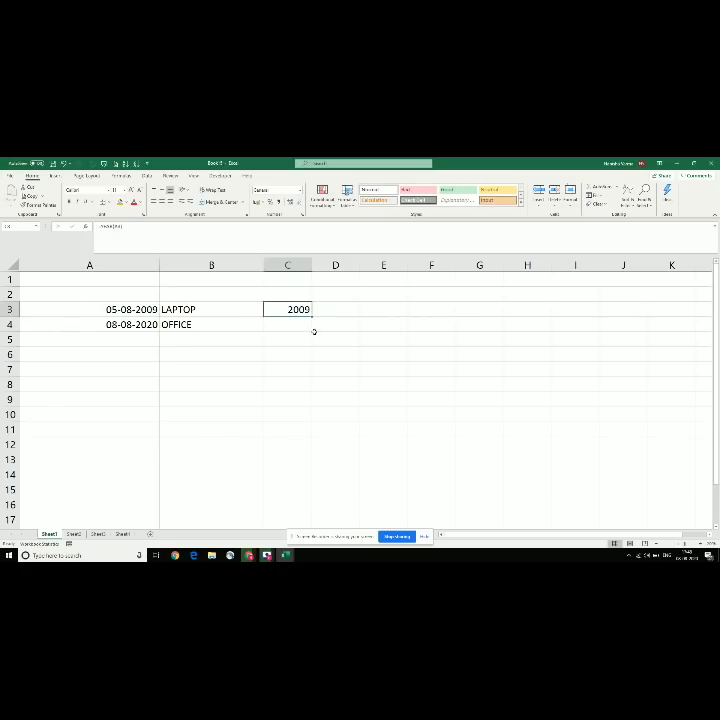
left_click_drag(313, 316, 313, 331)
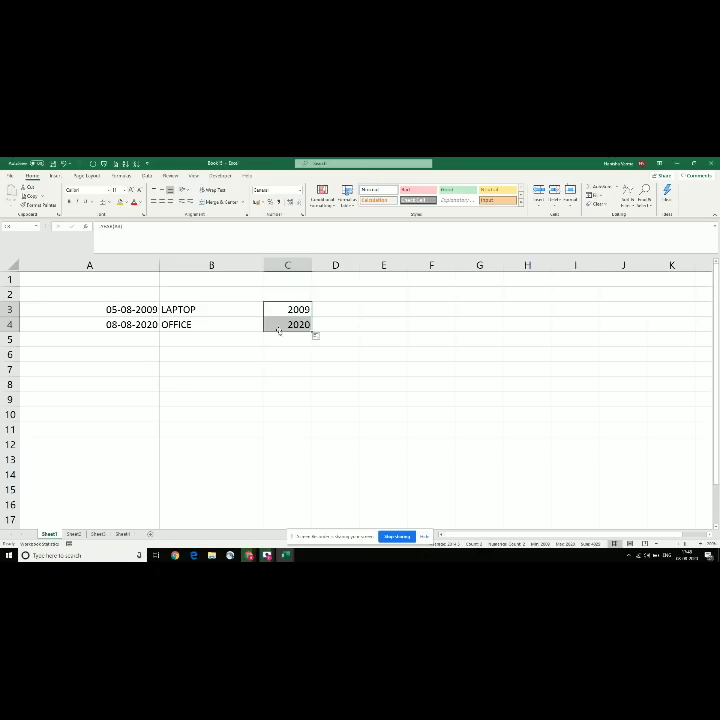
Step: Add the DATE header in A1 and a 04-08-2015 CHAIR entry in row 2
left_click(117, 297)
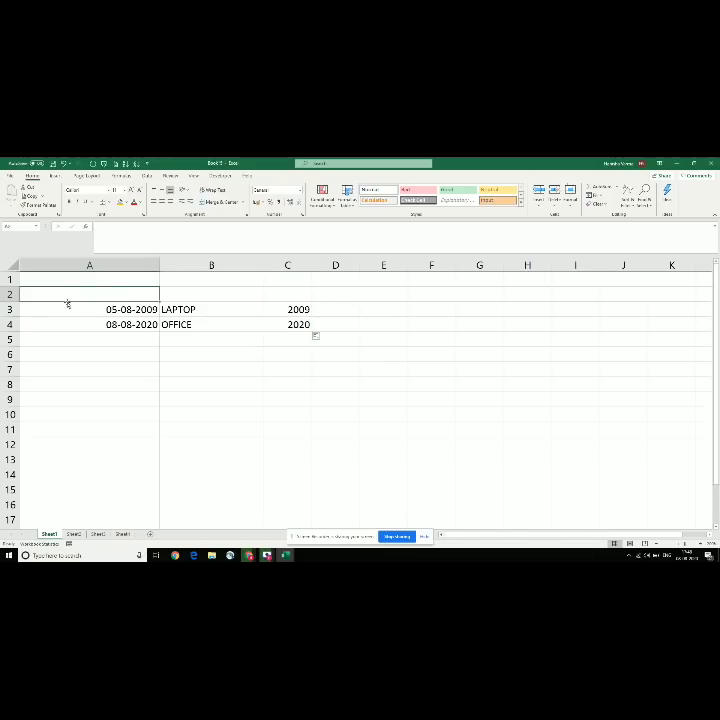
key("Up")
type("DATE")
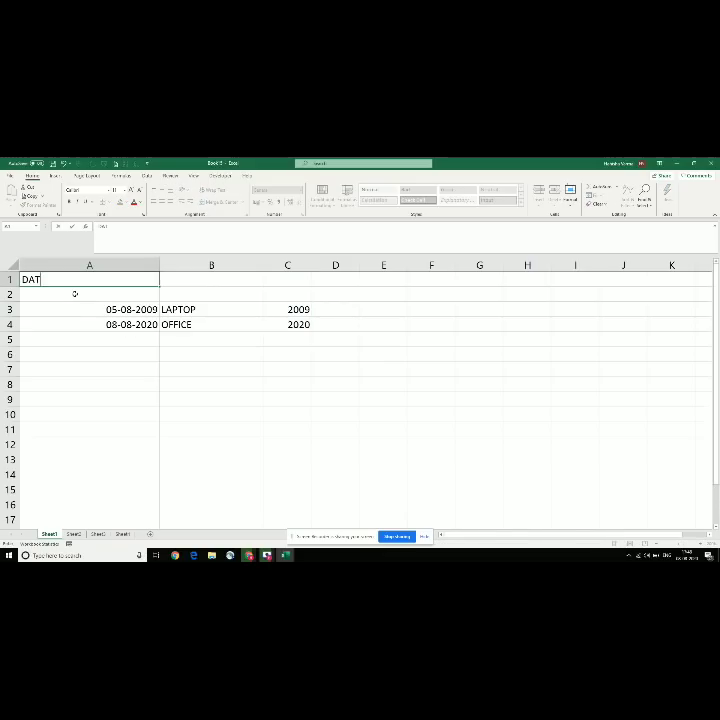
key("Return")
type("0")
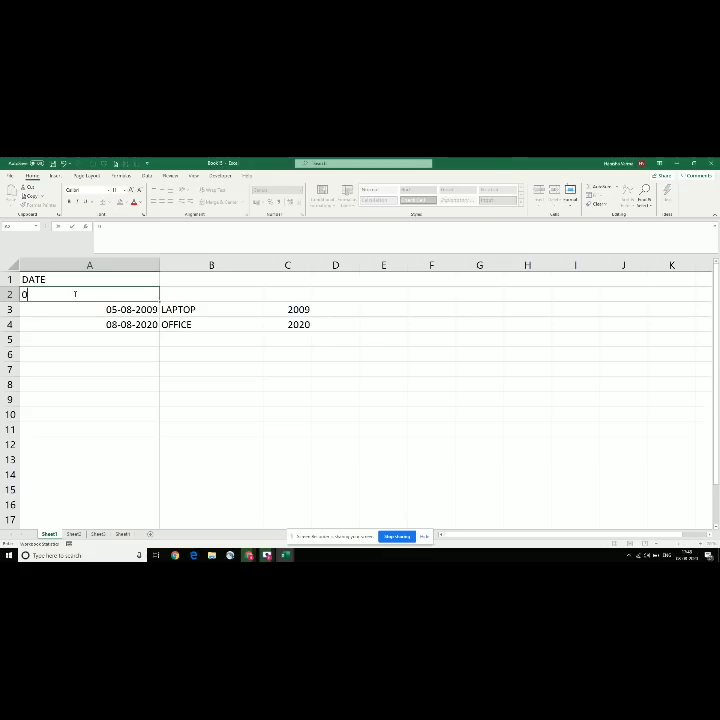
type("4-08-2015")
key("Tab")
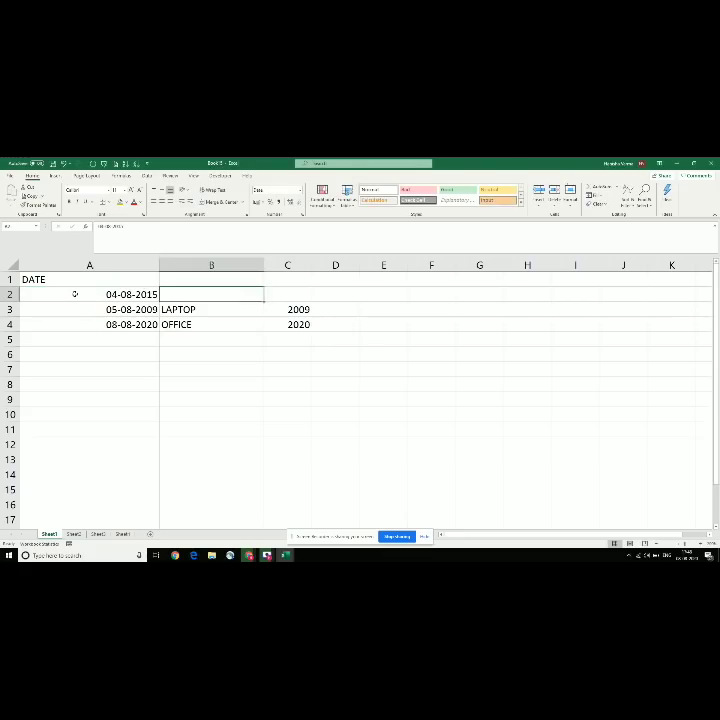
type("CHAIR")
key("Down")
Step: Copy C3's YEAR formula into C2 so it shows 2015
key("Right")
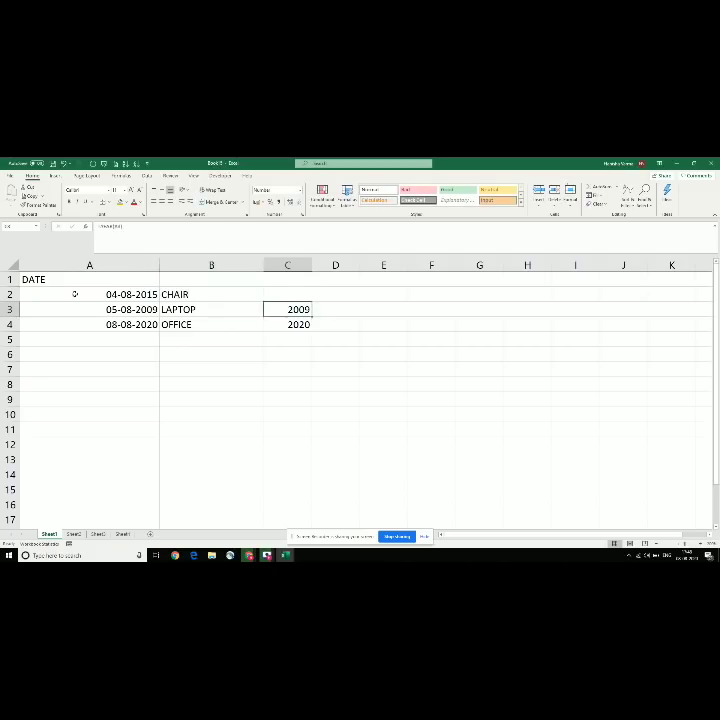
key("Up")
key("Up")
key("Down")
key("Down")
key("ctrl+c")
key("Up")
key("Return")
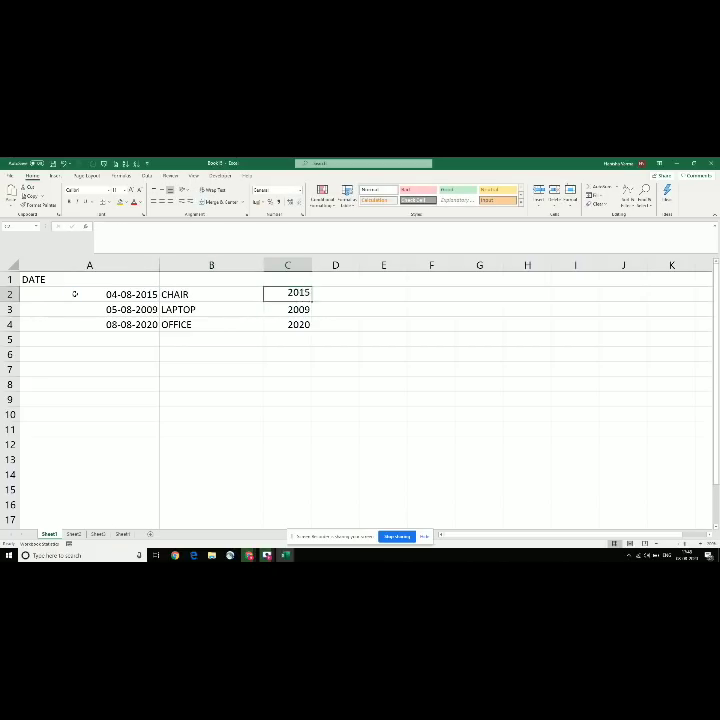
Step: Turn on filters for the table headers with Ctrl+Shift+L
key("Up")
key("Left")
key("Left")
key("Right")
key("Left")
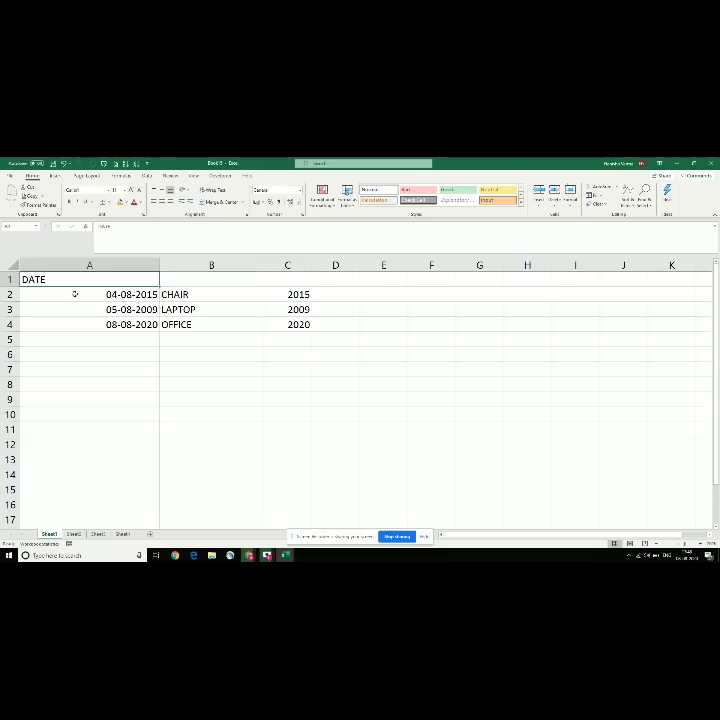
key("ctrl+shift+l")
Step: Browse the DATE filter's 2020, 2015 and 2009 entries, then close it without filtering
left_click(156, 282)
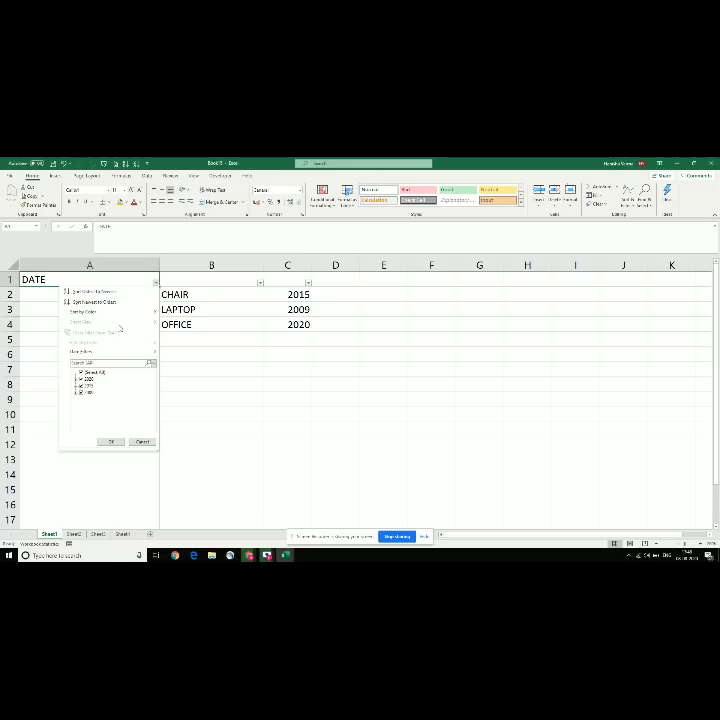
left_click(92, 379)
left_click(89, 386)
left_click(89, 392)
key("Down")
key("Right")
key("Right")
key("Right")
key("Right")
key("Escape")
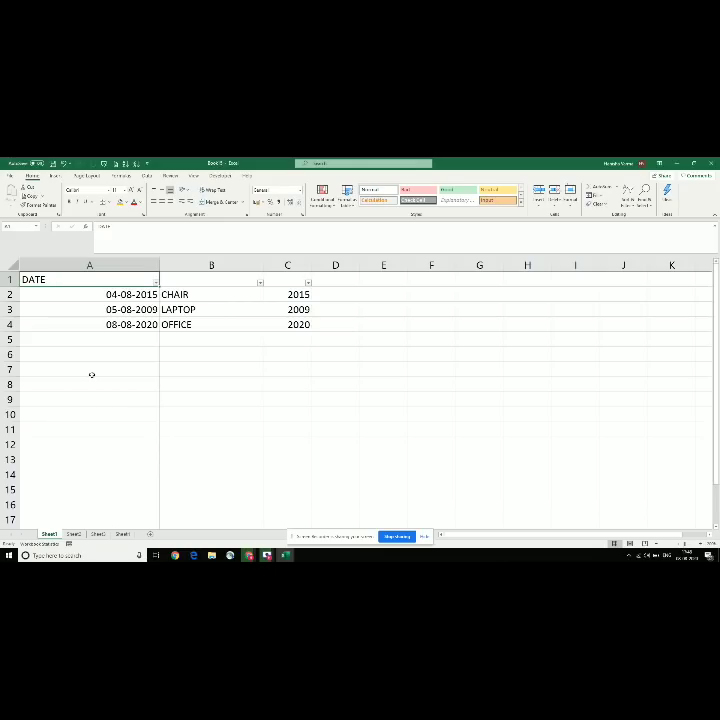
key("Down")
key("Up")
Step: Inspect the DATE and year filter dropdowns with Alt+Down, closing both unchanged
key("alt+Down")
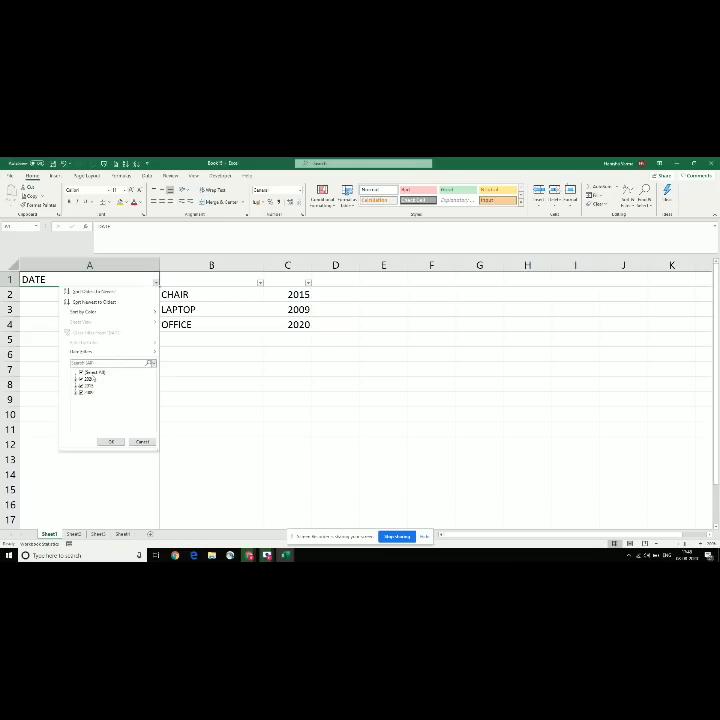
key("Down")
key("Down")
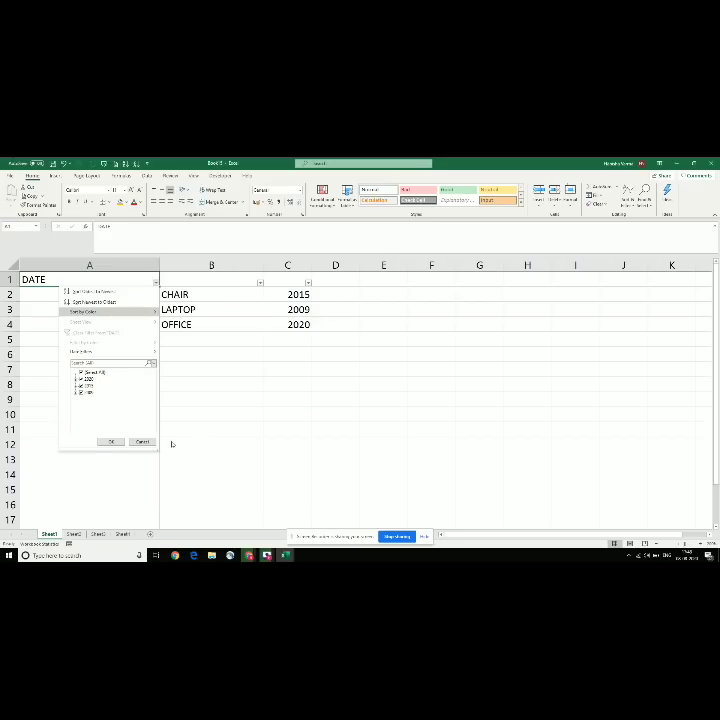
key("Escape")
key("Right")
key("Right")
key("alt+Down")
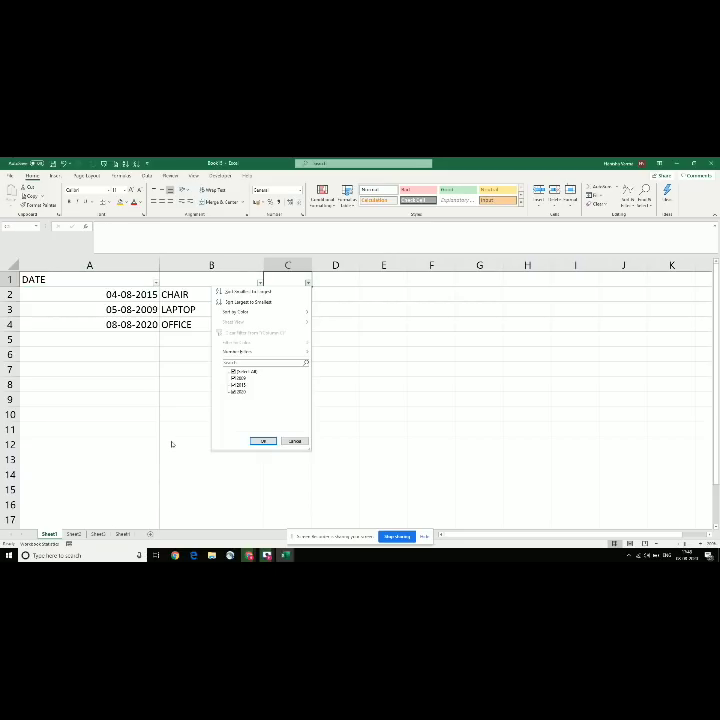
key("Down")
key("Down")
key("Down")
key("Down")
key("Down")
key("Down")
key("Down")
key("Down")
key("Down")
key("Down")
key("Down")
key("Escape")
key("Down")
Step: In the Super basic 2 topic list, move down to the Minimum topic
key("alt+Tab")
key("Down")
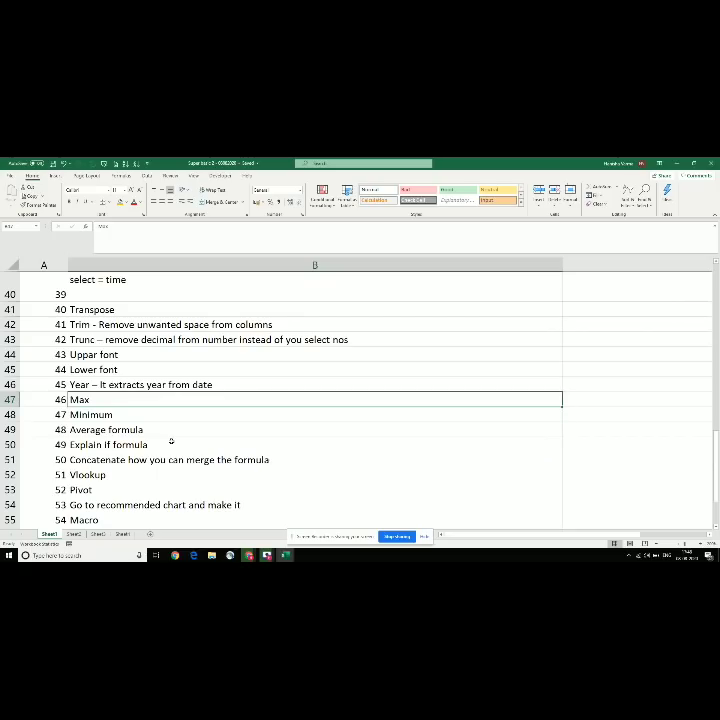
key("Down")
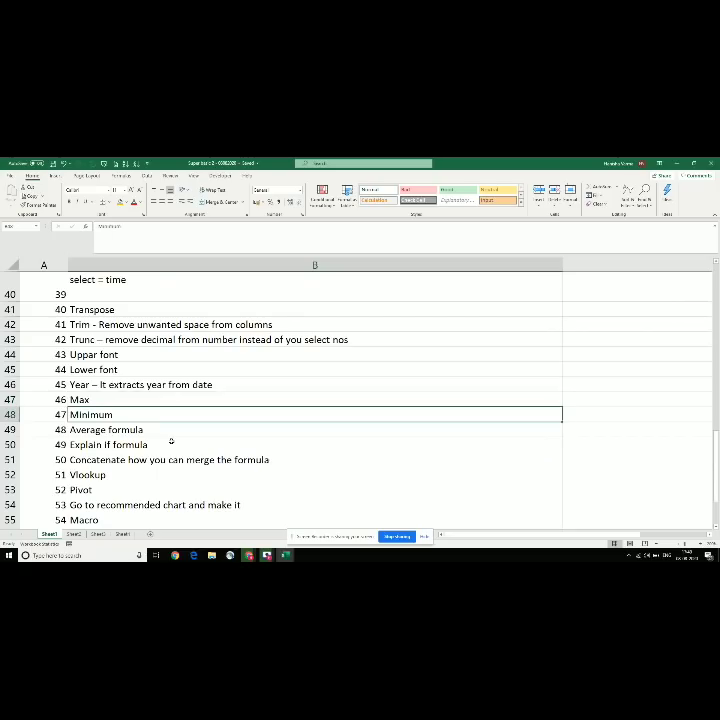
Step: Clear all of Book 5 and enter 100 in A2, which displays as 09-04-1900
key("alt+Tab")
key("ctrl+a")
key("ctrl+a")
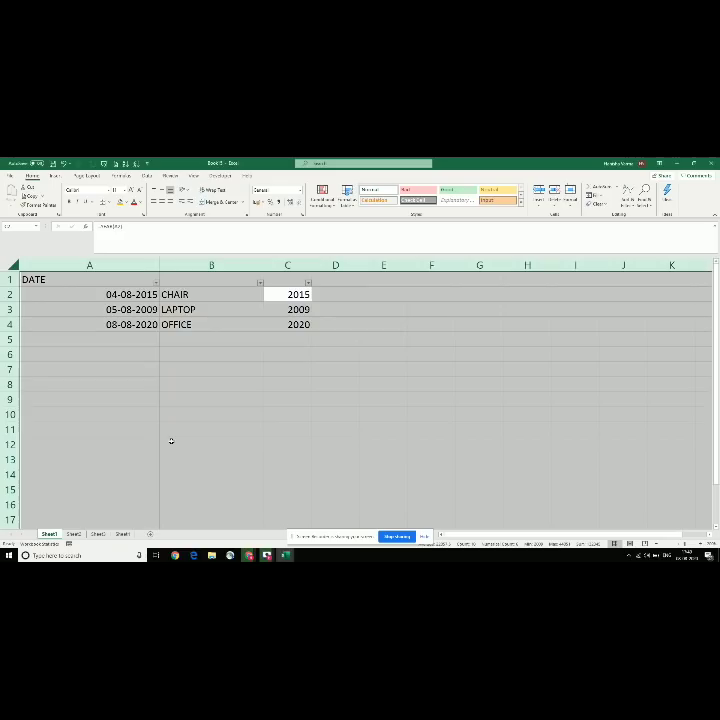
key("Delete")
key("Left")
key("Left")
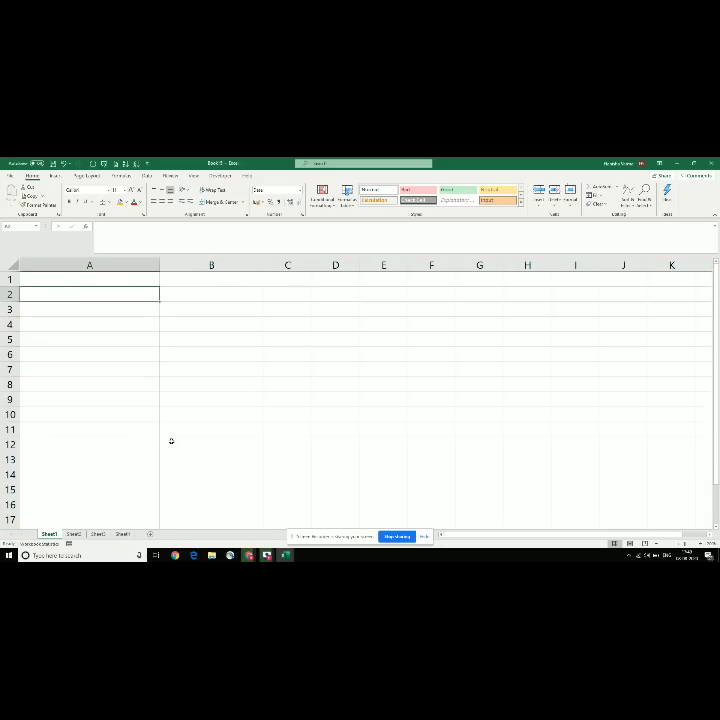
type("100")
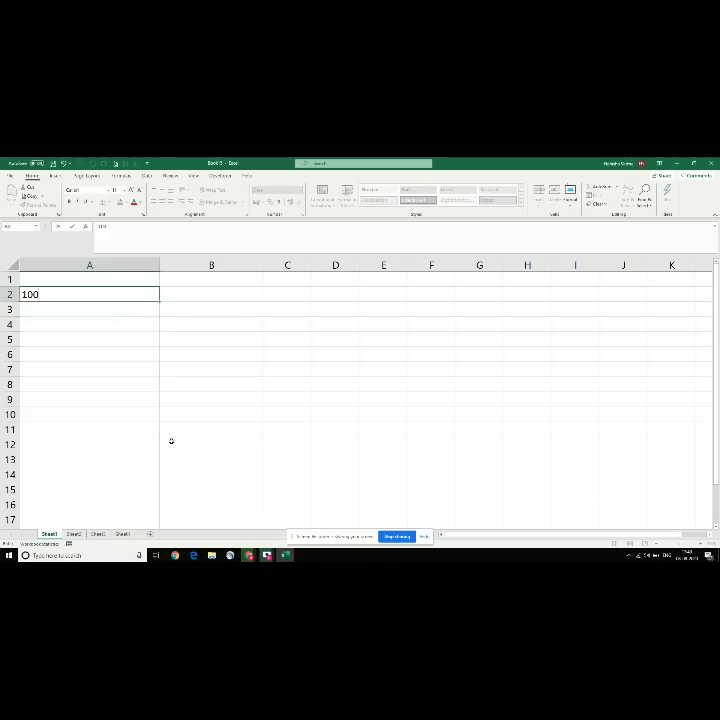
key("Return")
Step: Discard a stray entry in A3 and reselect just cell A2
type("2")
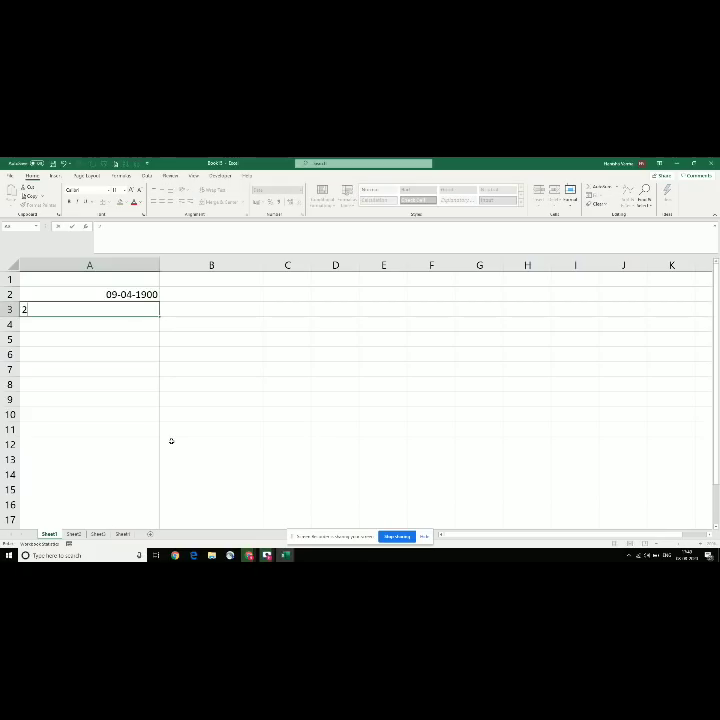
key("Escape")
key("Up")
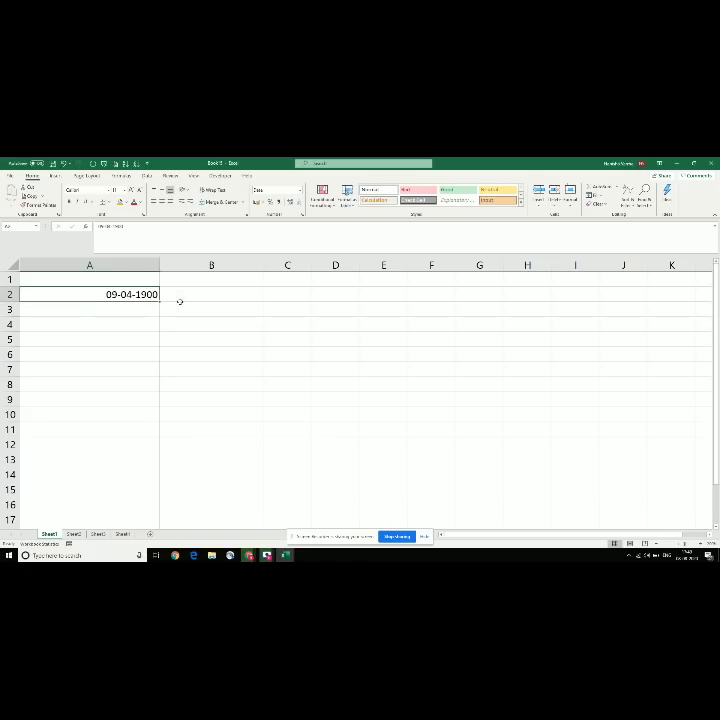
key("shift+Right")
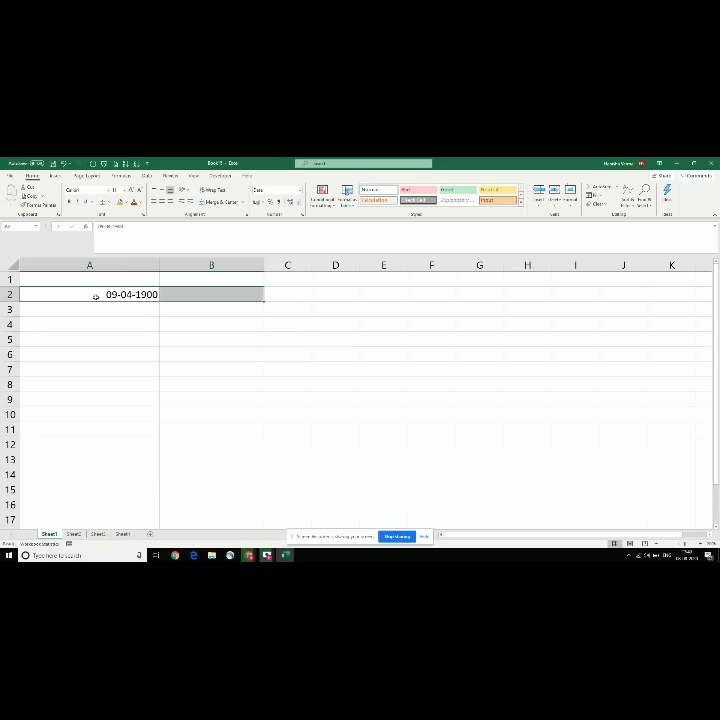
left_click(10, 294)
left_click(90, 292)
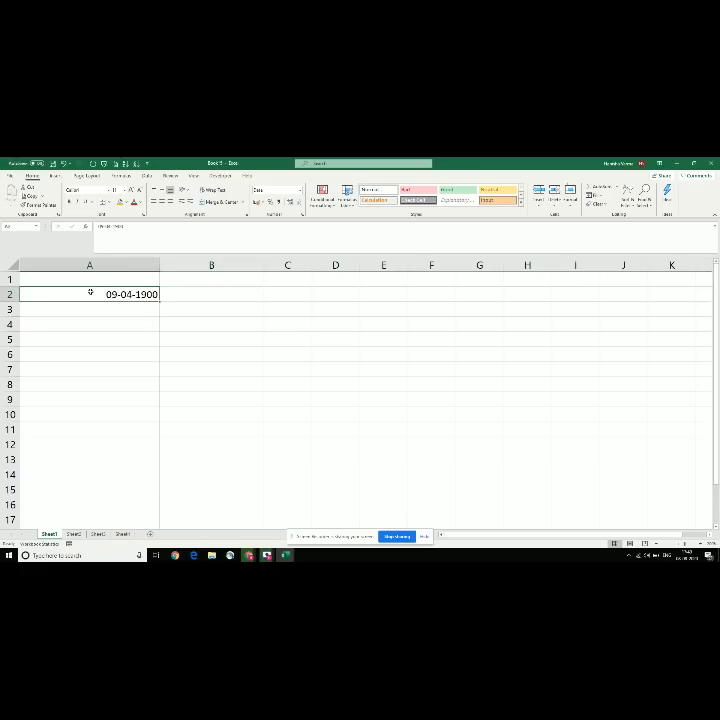
key("alt+space")
key("Escape")
Step: Set A2's number format to General so it reads 100, then clear the whole sheet
right_click(100, 293)
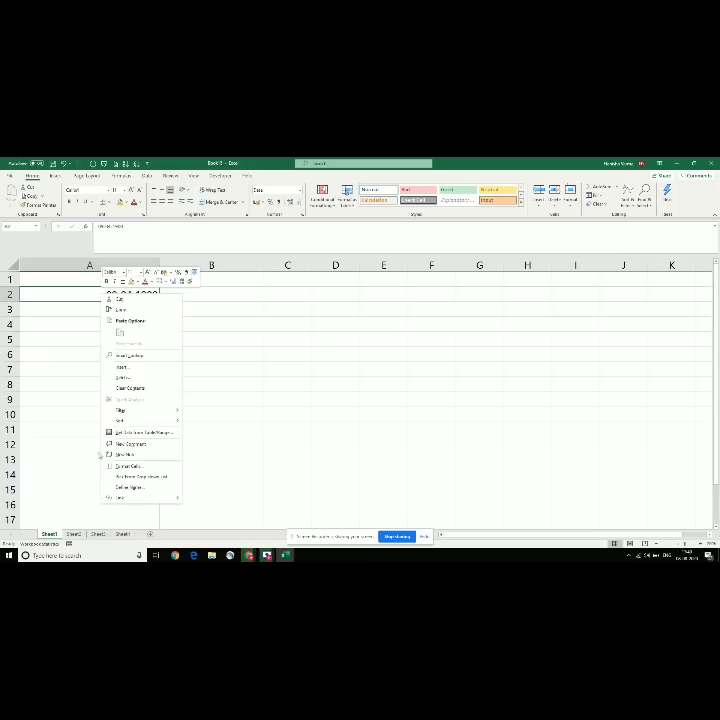
left_click(119, 466)
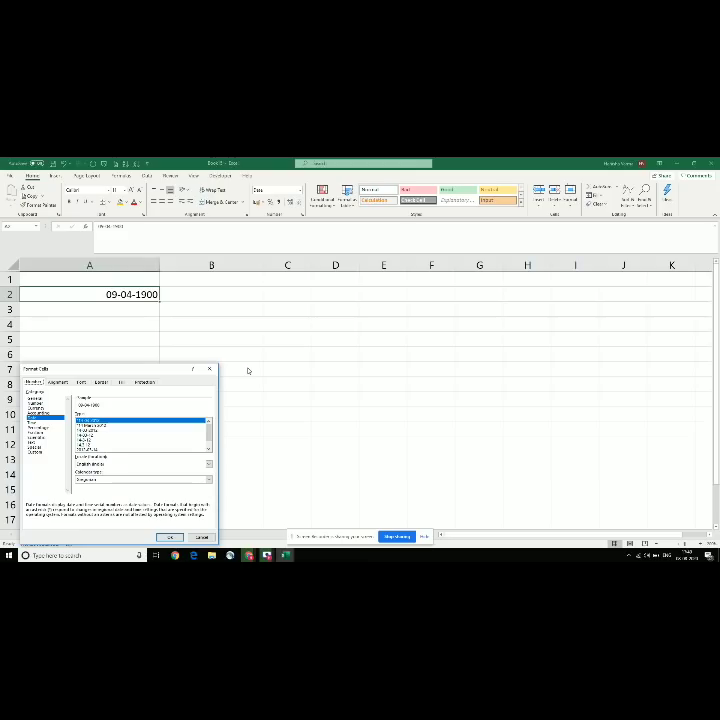
left_click(37, 398)
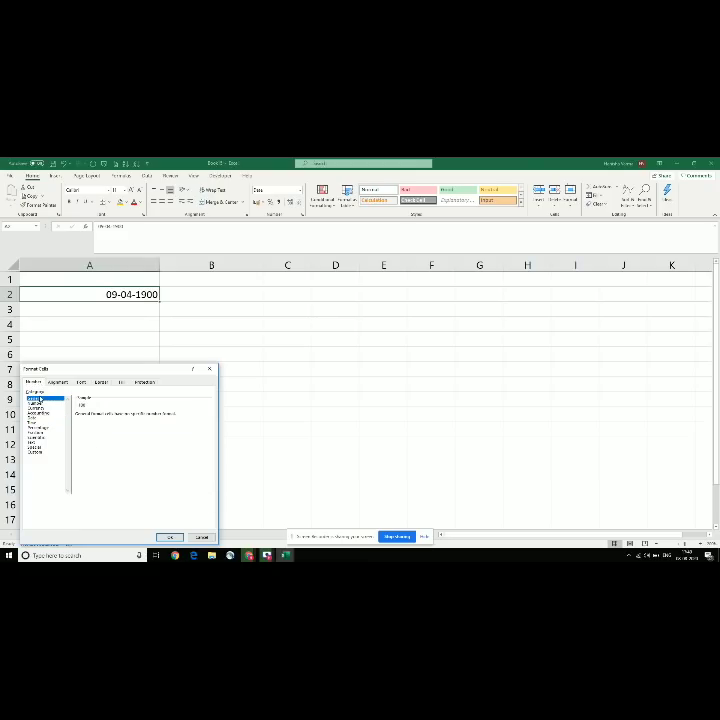
left_click(170, 537)
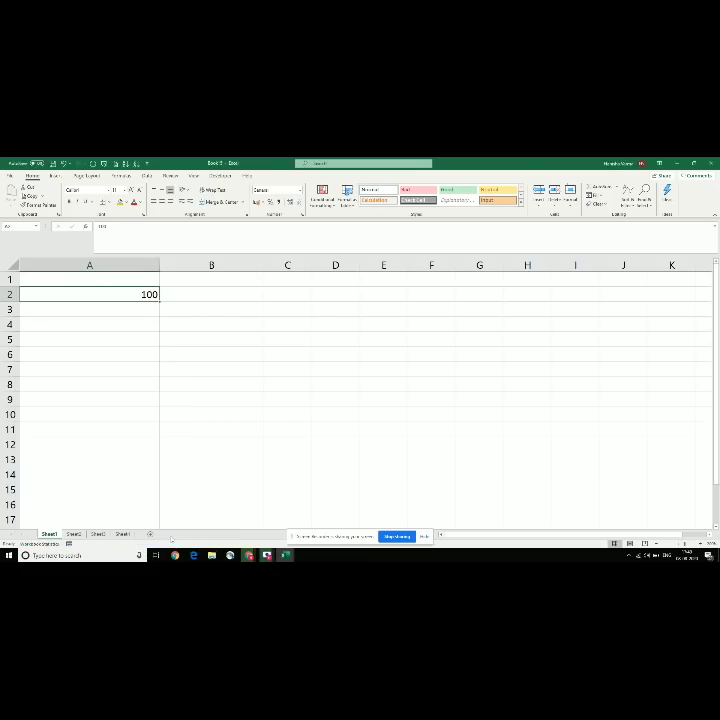
key("ctrl+a")
key("Delete")
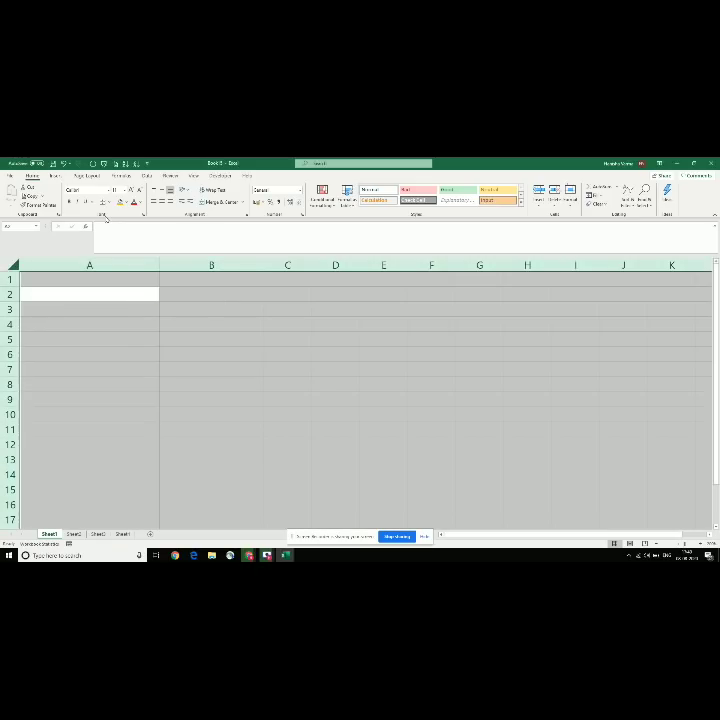
Step: Review the Max, Average and Minimum topics in the Super basic 2 list
left_click(71, 296)
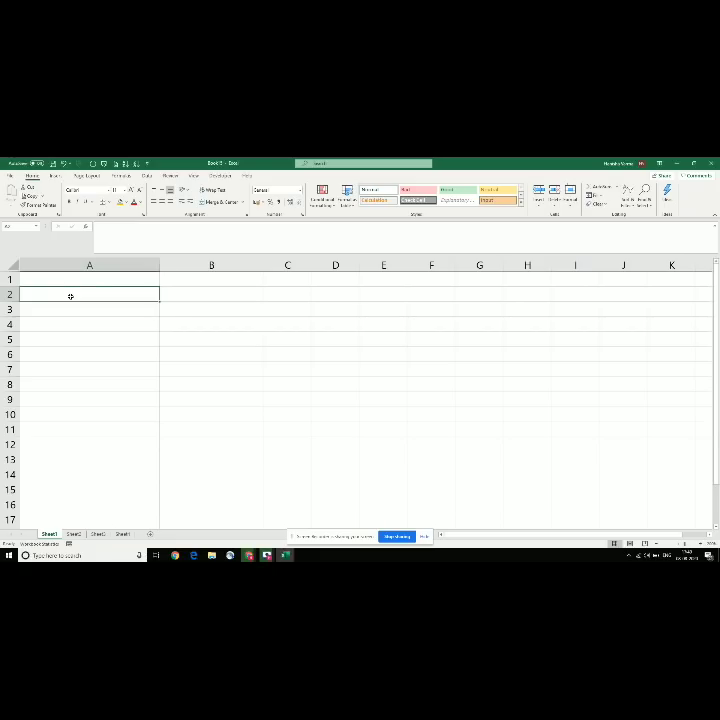
key("alt+Tab")
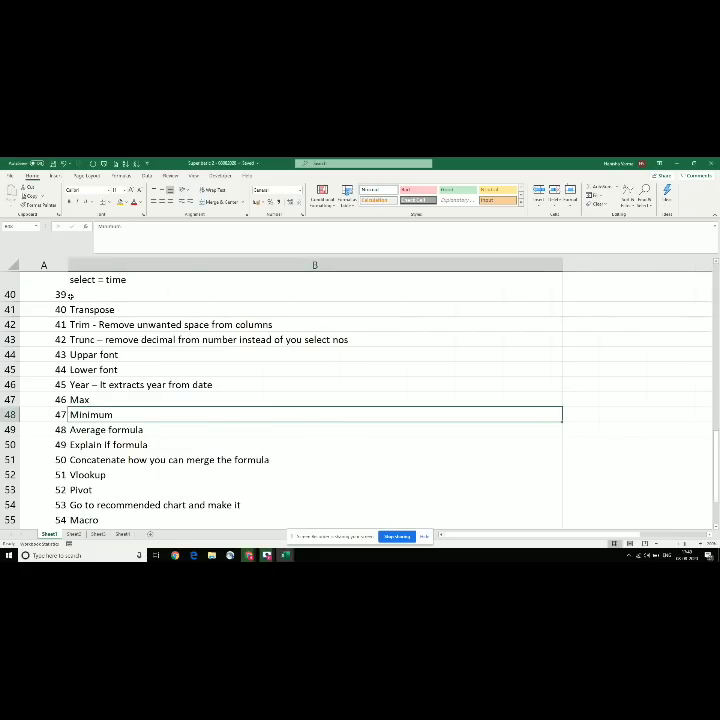
key("Down")
key("Up")
key("Up")
key("Down")
key("Down")
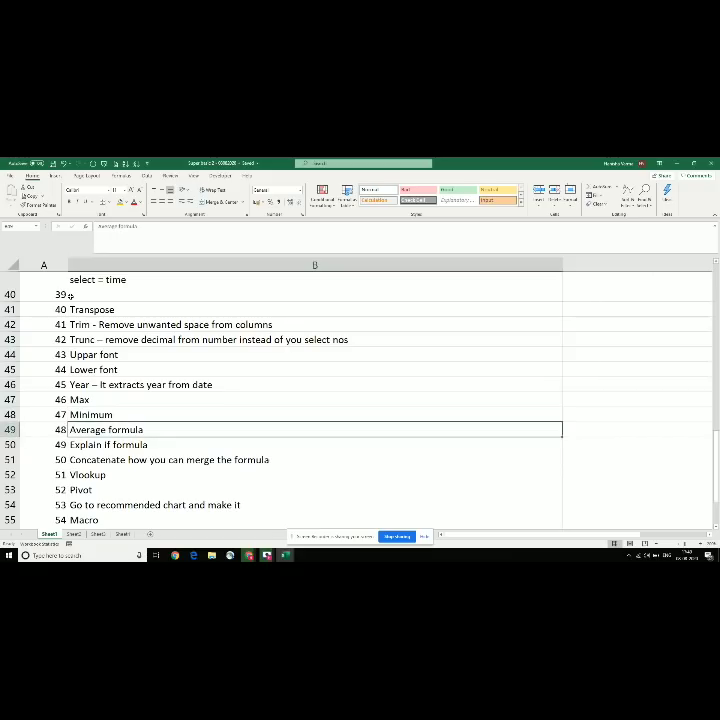
key("Up")
key("alt+Tab")
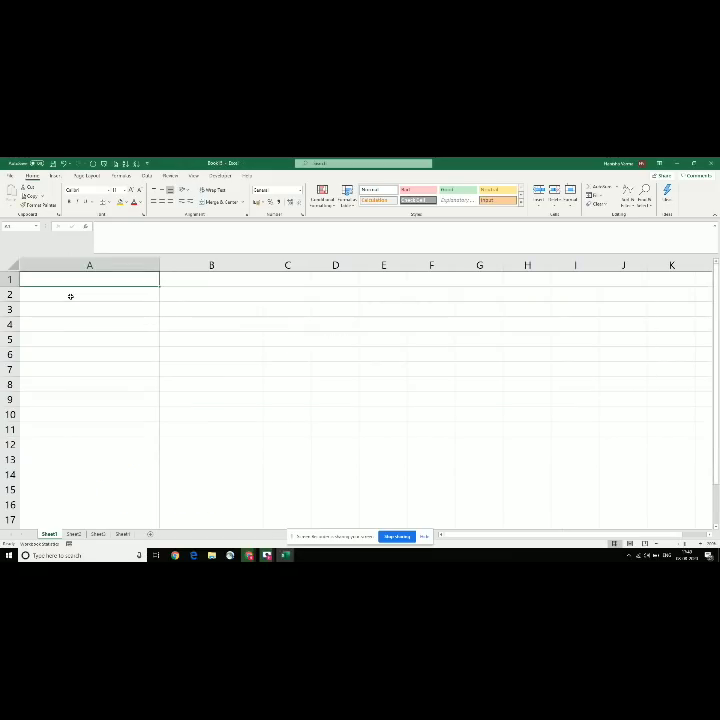
Step: Enter 100, 200 and 300 down column A
type("100")
key("Return")
type("200")
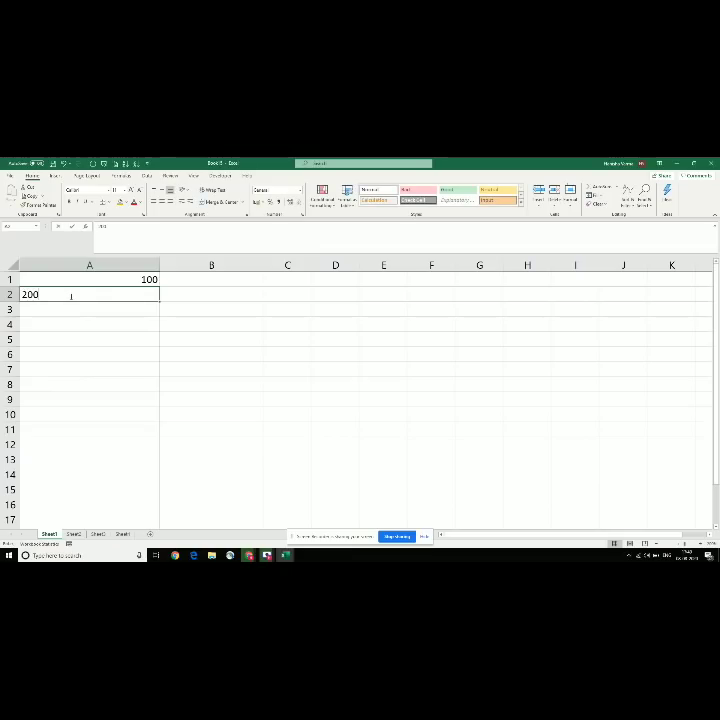
key("Return")
type("300")
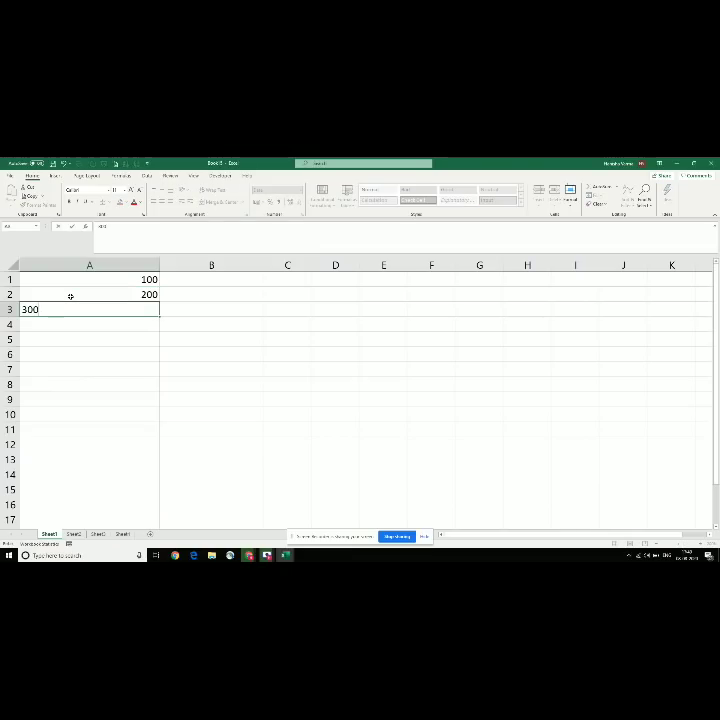
key("Return")
key("Up")
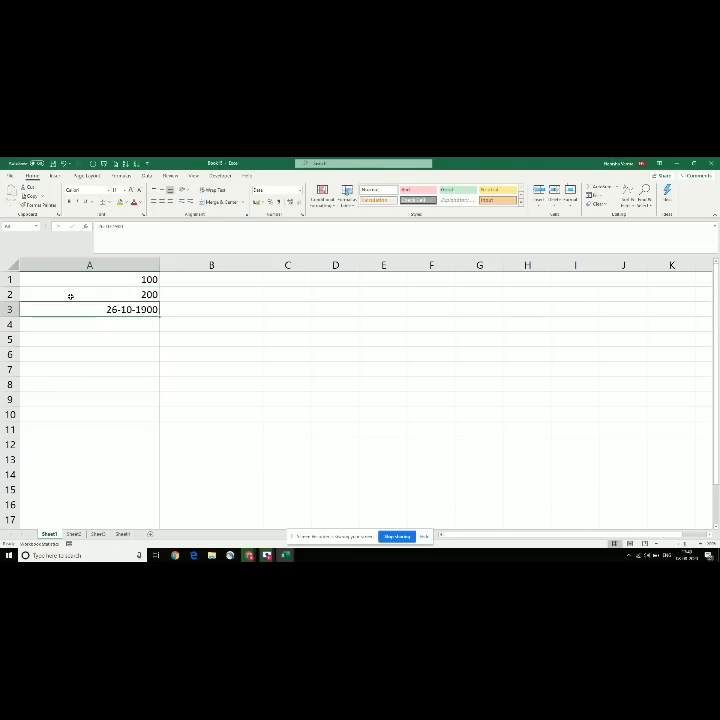
Step: Use Format Painter to copy A2's General format onto A3 so it shows 300
left_click(73, 296)
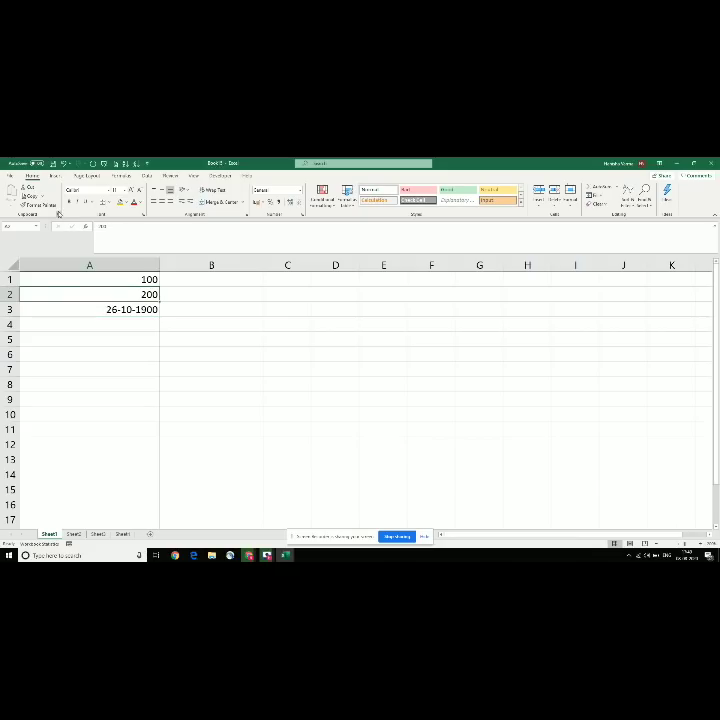
left_click(40, 204)
left_click(107, 309)
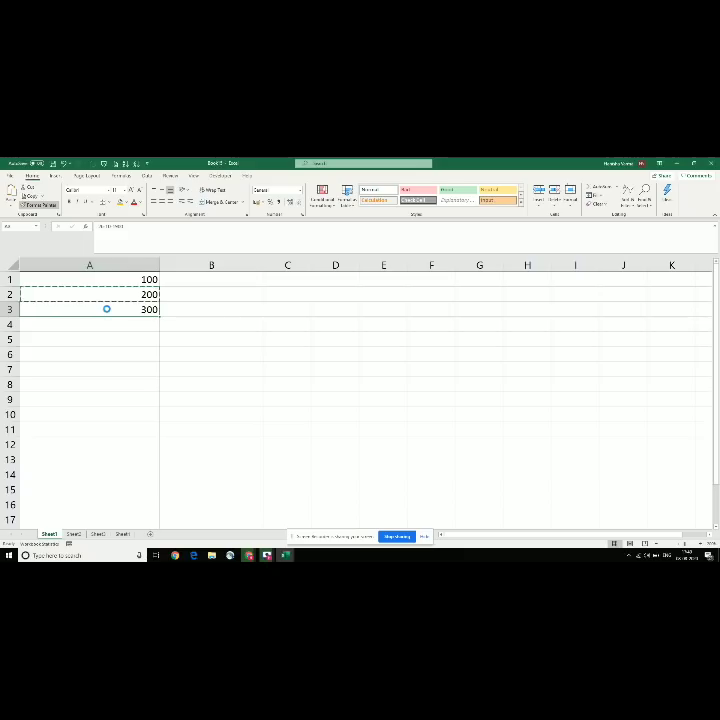
key("Up")
key("Up")
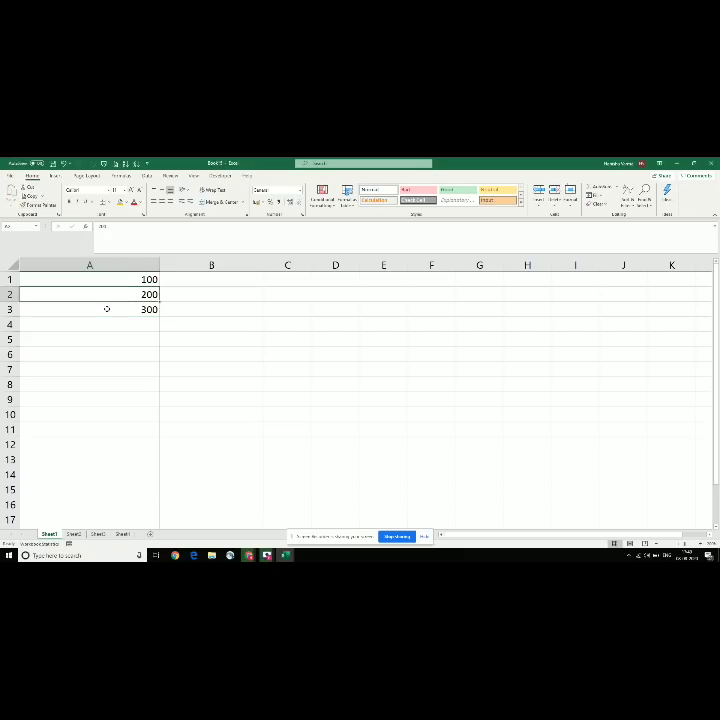
key("Right")
Step: Enter =MAX(A1:A3) in cell A4
type("=M")
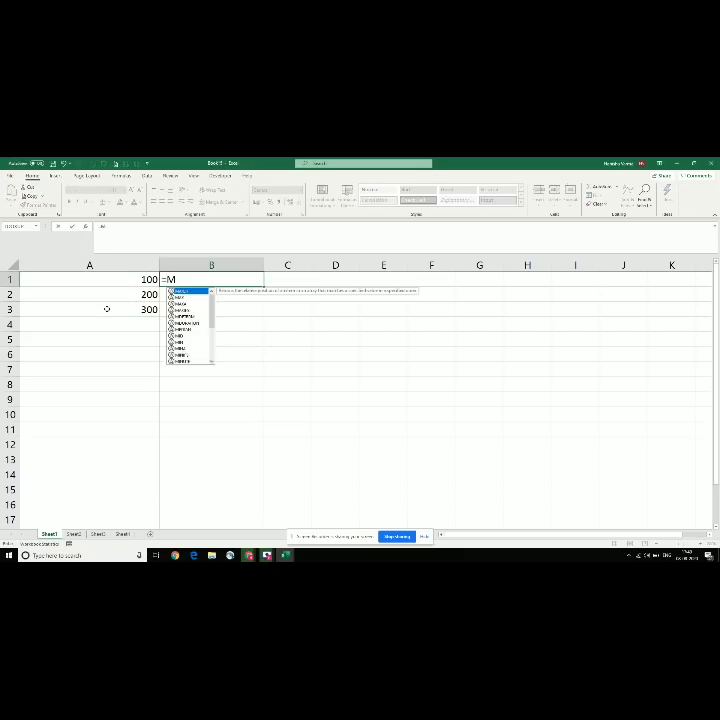
type("AX")
key("Escape")
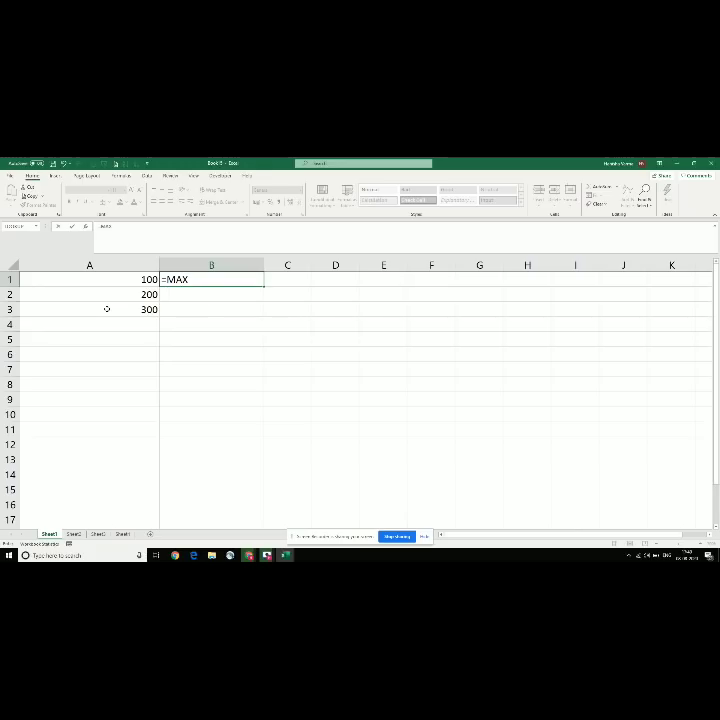
key("Escape")
key("Left")
key("Down")
key("Down")
key("Down")
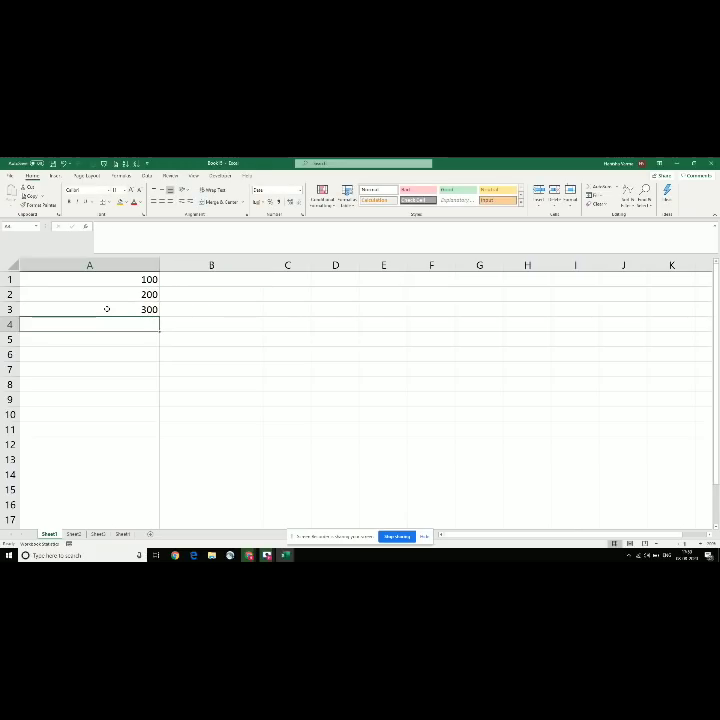
type("=")
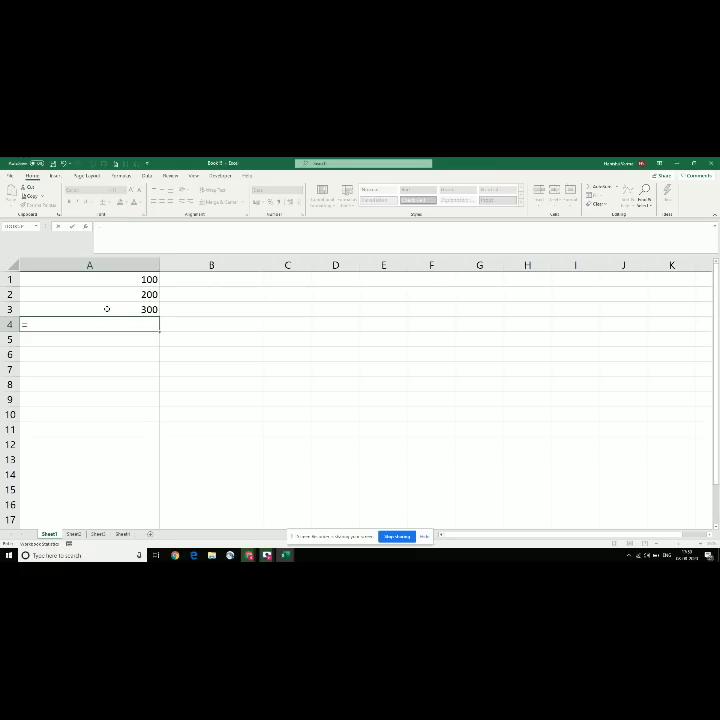
type("MAX(")
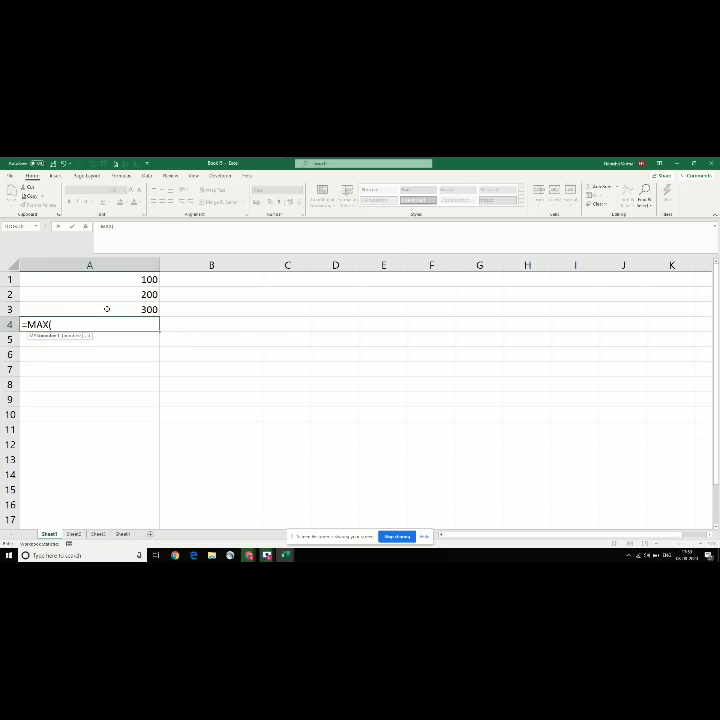
left_click_drag(135, 281, 133, 310)
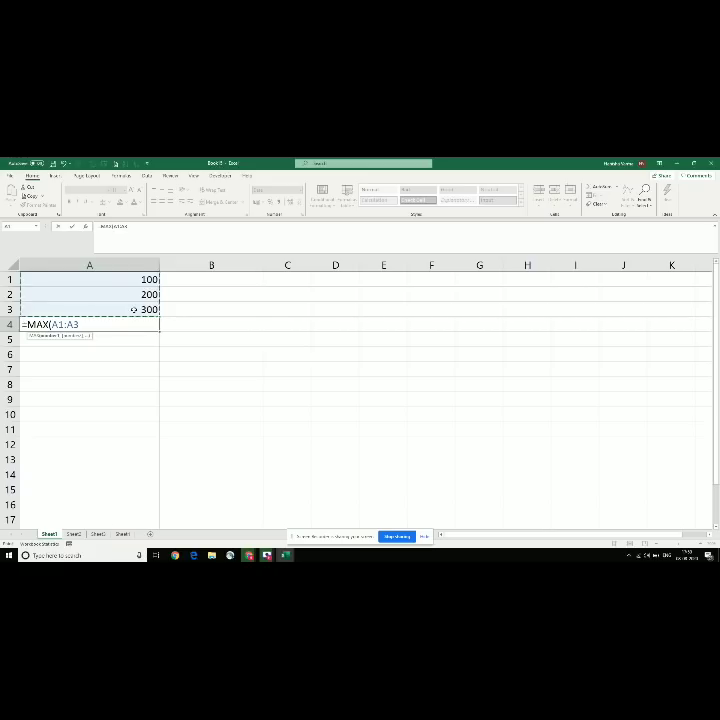
key("Return")
Step: Format-paint A3's number format onto A4 so it shows 300 as a plain number
key("Up")
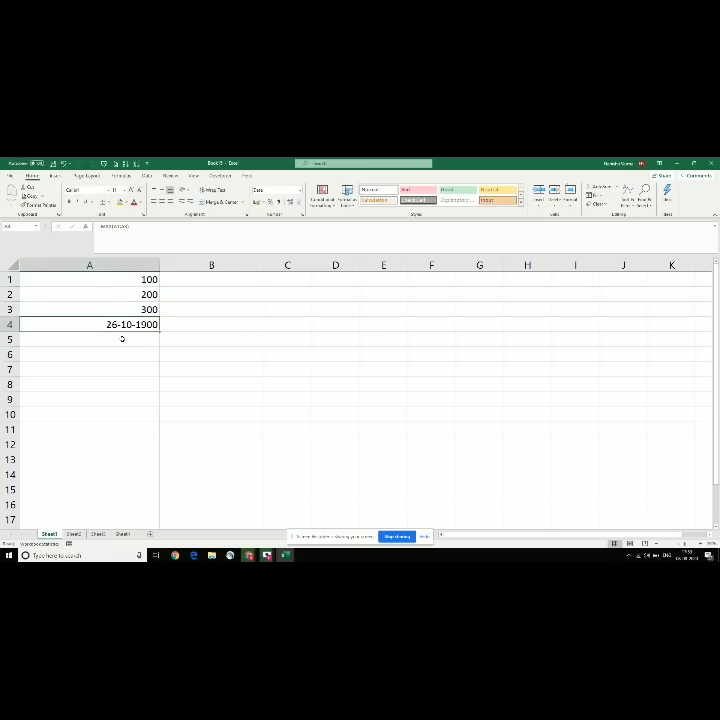
key("Up")
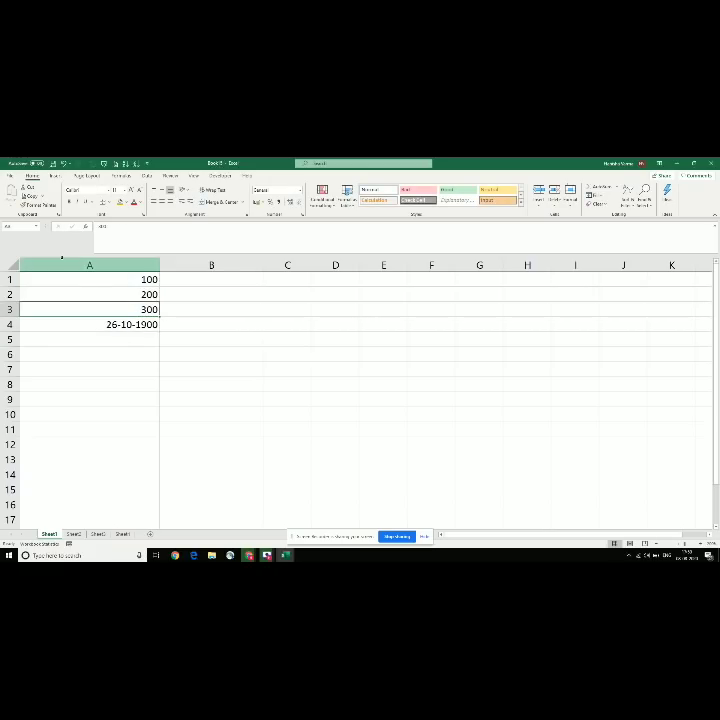
left_click(37, 204)
left_click(127, 325)
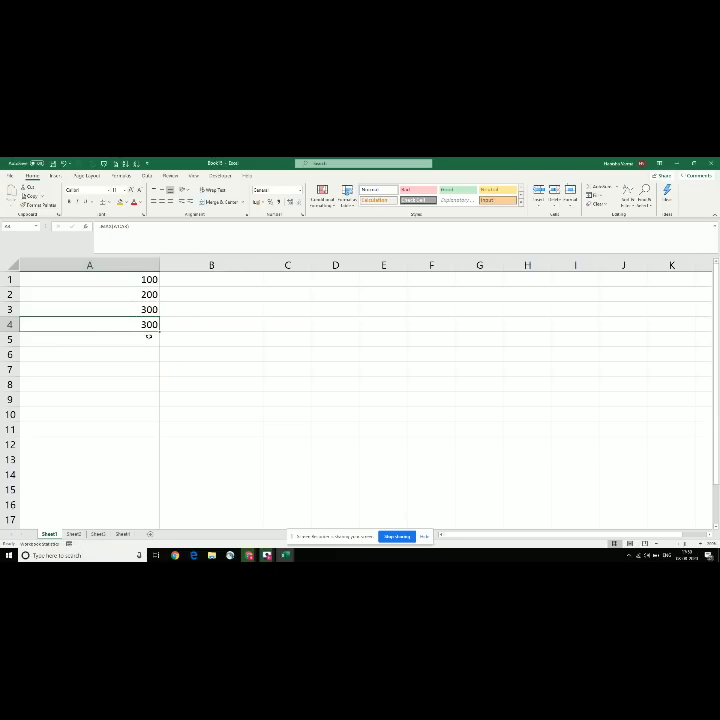
left_click(183, 281)
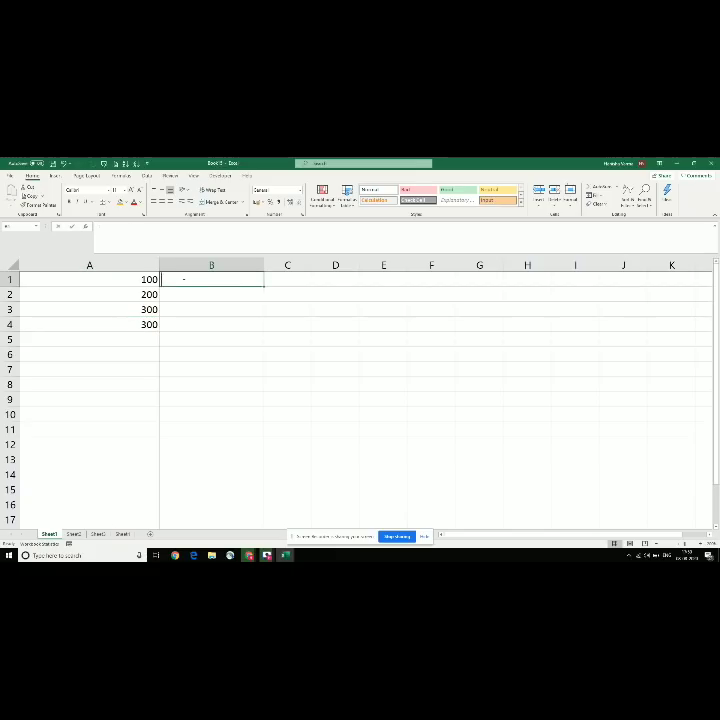
Step: Enter 100, 200 and 300 in cells B1:B3
type("100")
key("Return")
type("200")
key("Return")
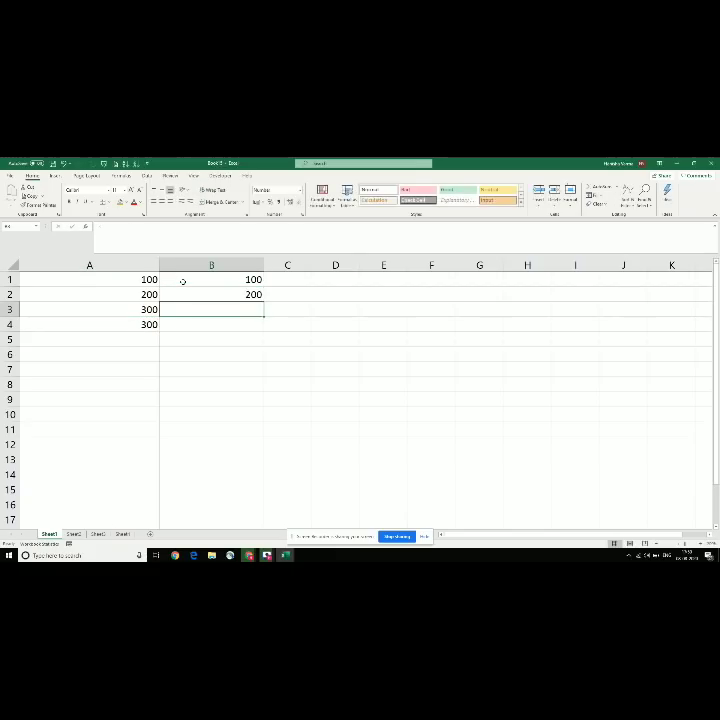
type("300")
key("Return")
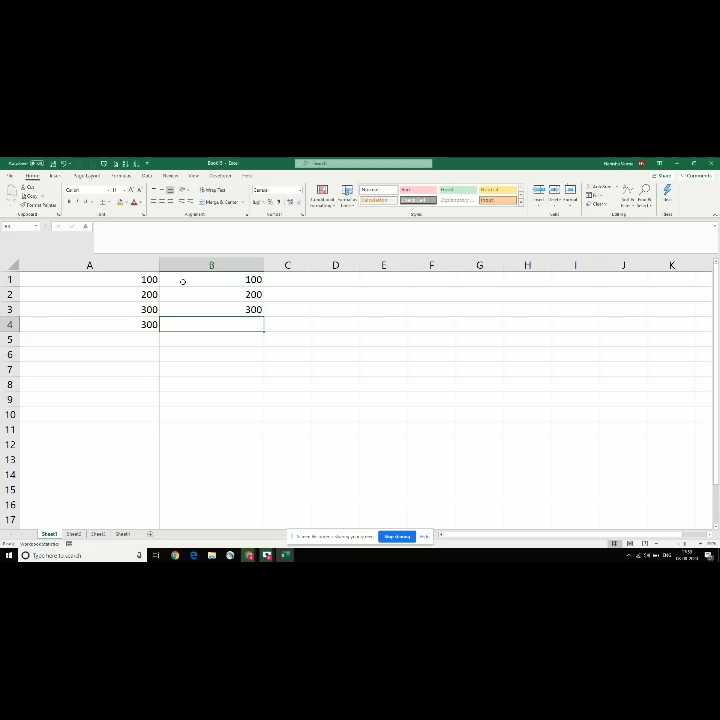
Step: Enter =MIN(B1:B3) in B4 to show 100, comparing it with A4's MAX formula
type("=MIN")
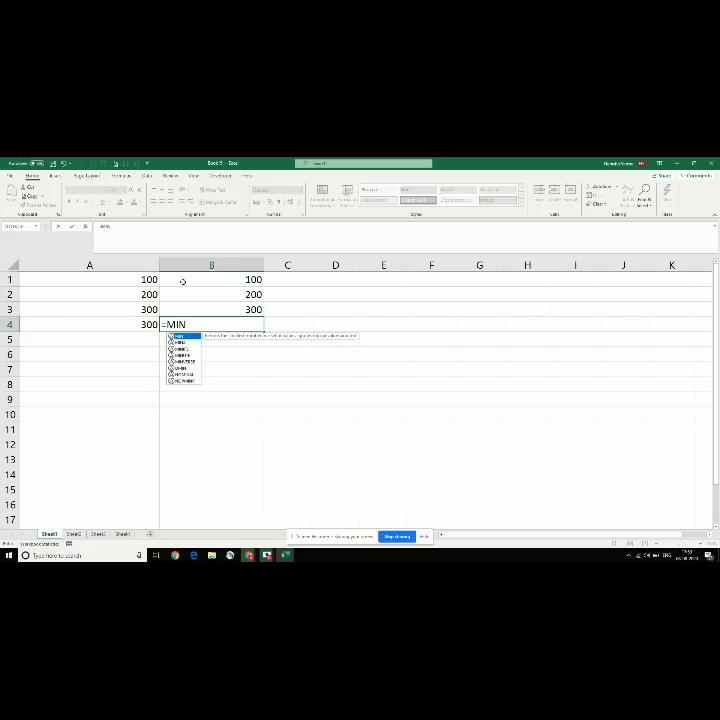
type("(")
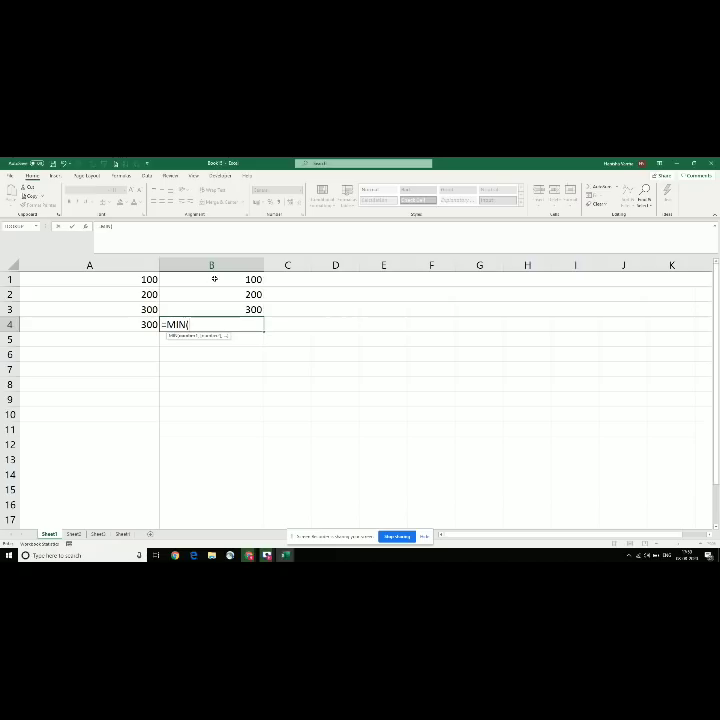
left_click_drag(214, 279, 216, 310)
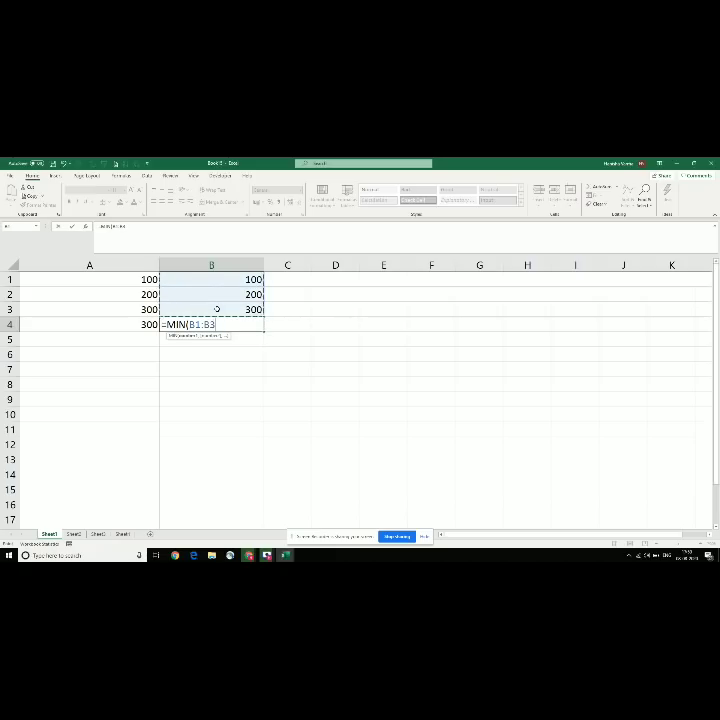
type(")")
key("Return")
key("Up")
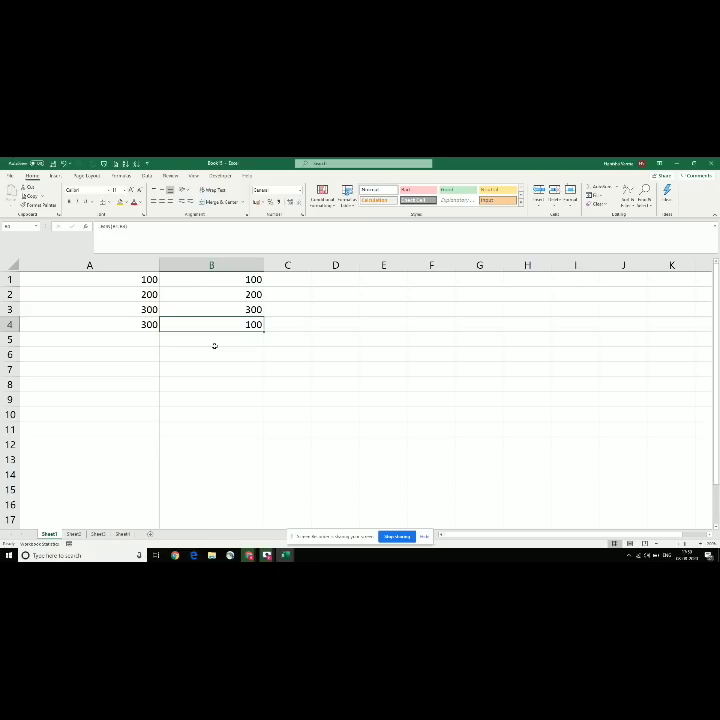
left_click(95, 324)
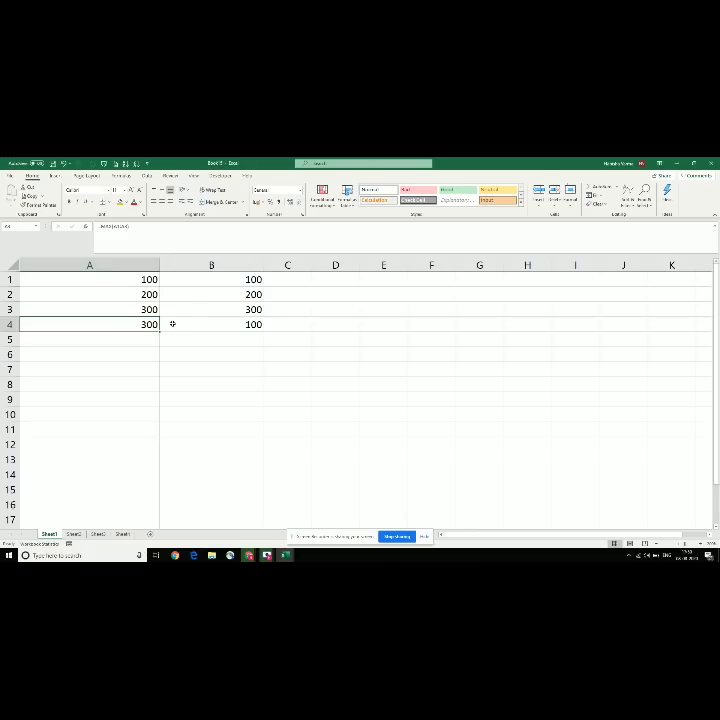
left_click(232, 322)
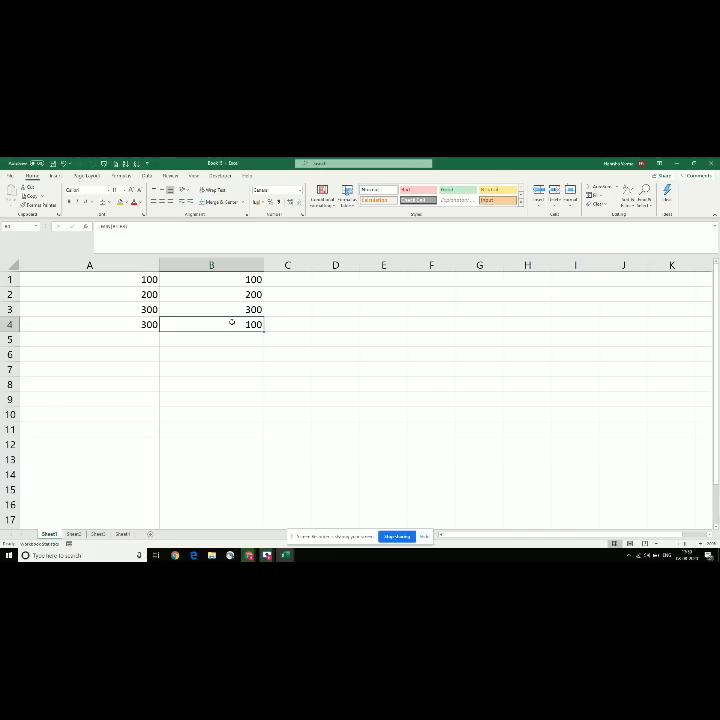
Step: Glance at the formula topics workbook, then return to cell B1
key("alt+Tab")
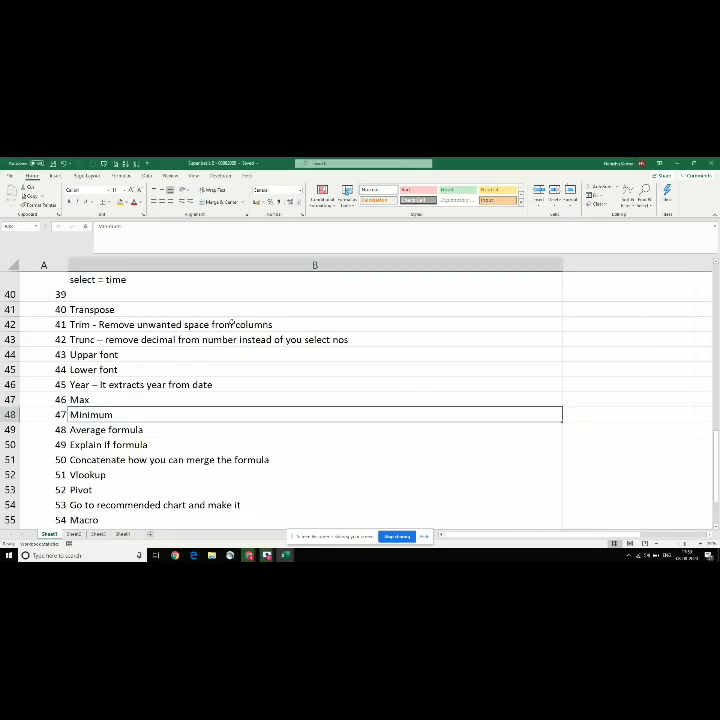
key("alt+Tab")
key("Right")
key("Right")
key("Up")
key("Up")
key("Up")
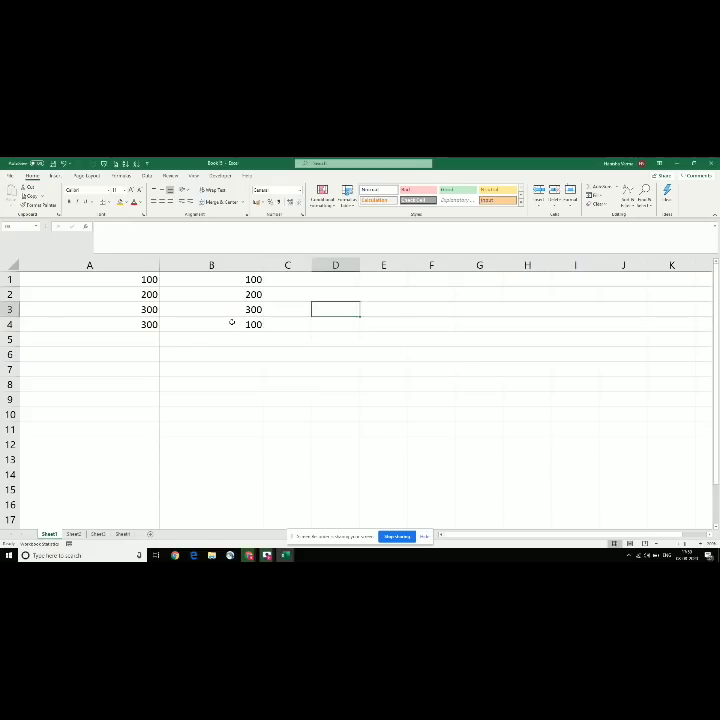
key("Left")
key("Left")
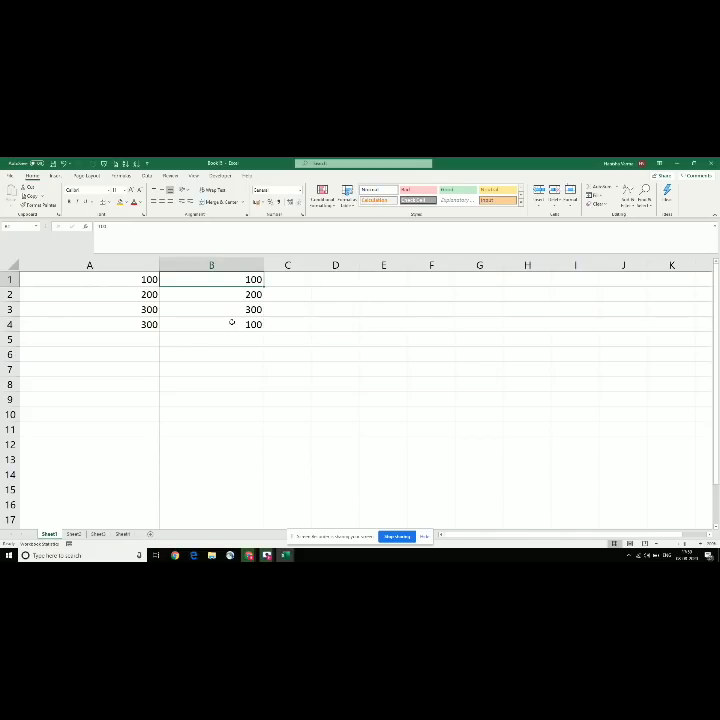
Step: Copy the numbers 100, 200, 300 from B1:B3 into C1:C3
key("shift+Down")
key("shift+Down")
key("ctrl+c")
key("Right")
key("ctrl+v")
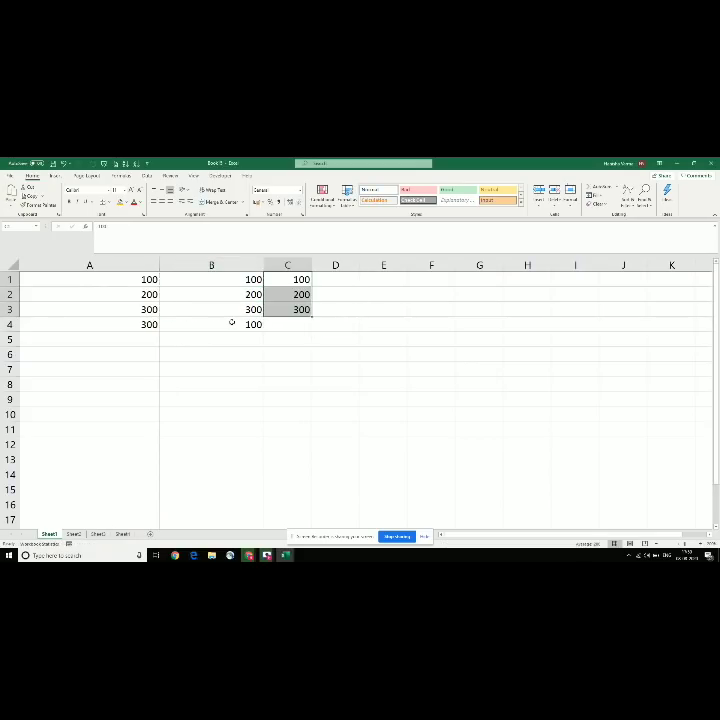
Step: Enter =AVERAGE(C1:C3) in C4, giving 200, and check the column's summary
key("Down")
key("Down")
key("Down")
type("=AVERAGE")
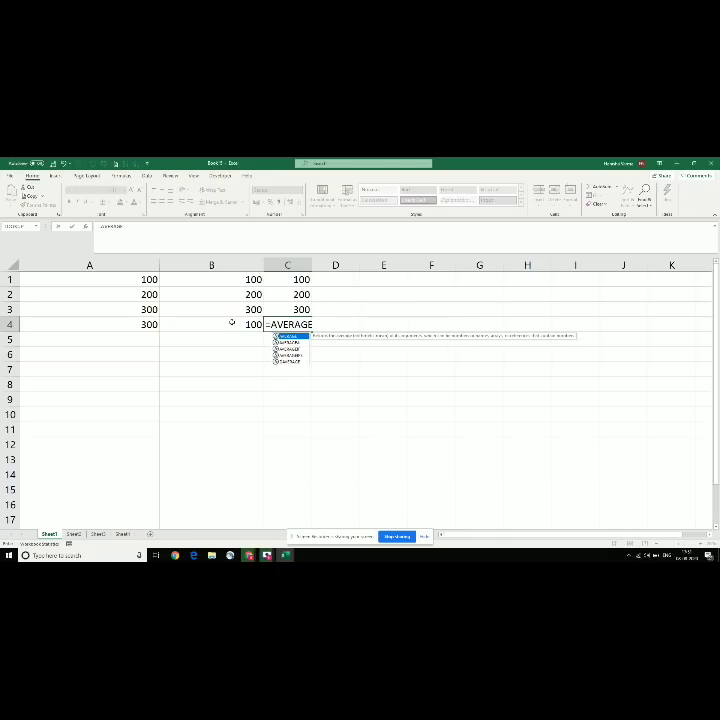
type("(")
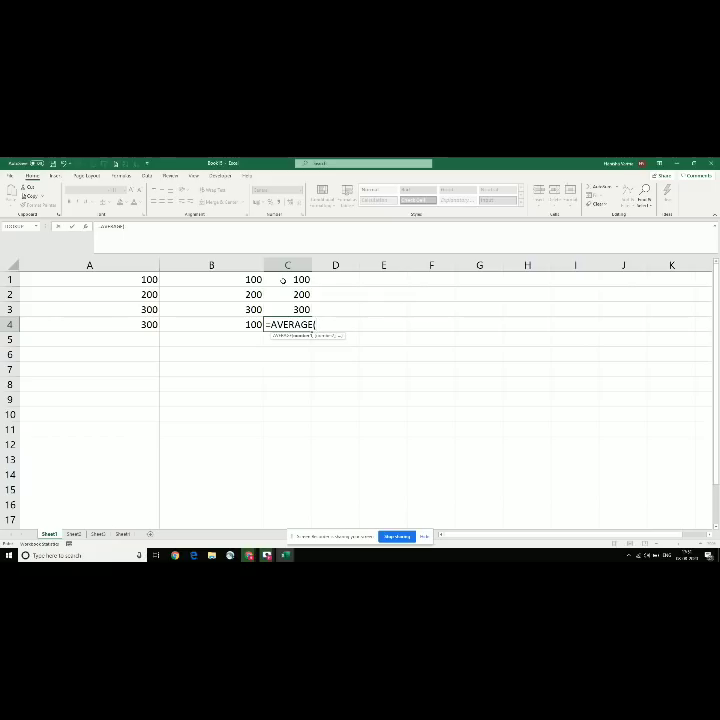
left_click_drag(283, 281, 284, 309)
type(")")
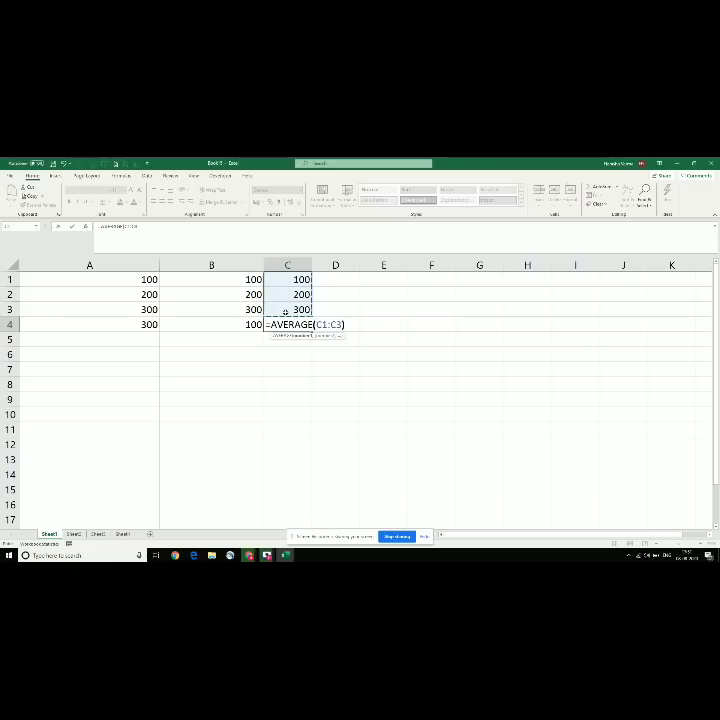
key("Return")
left_click(279, 323)
left_click_drag(293, 279, 292, 307)
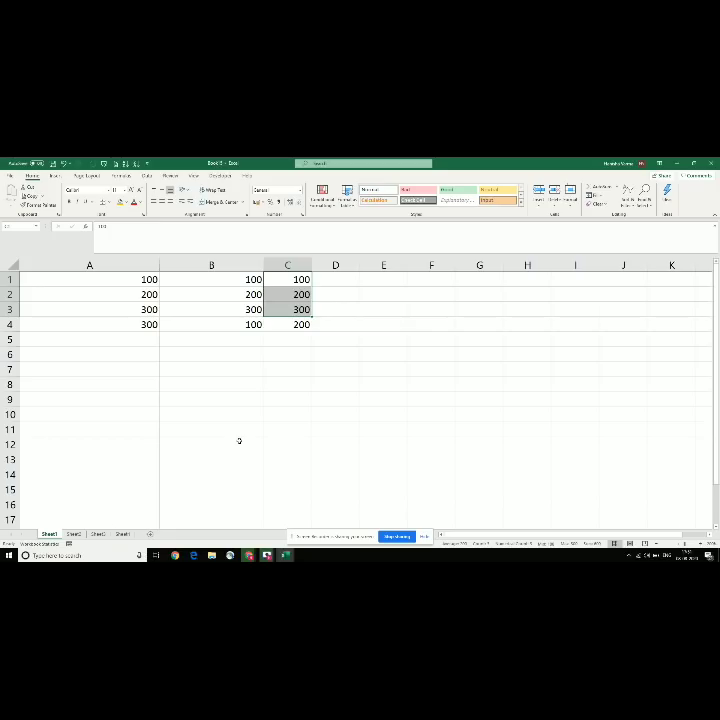
key("alt+Tab")
Step: Mark the Explain IF topic in the list, then return to Book 5 and select the whole sheet
key("Down")
key("Down")
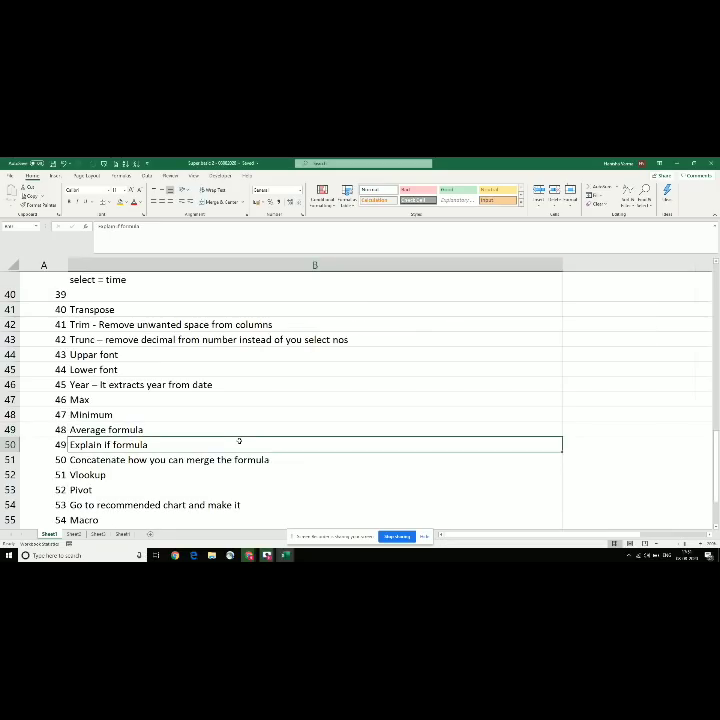
key("Up")
key("Up")
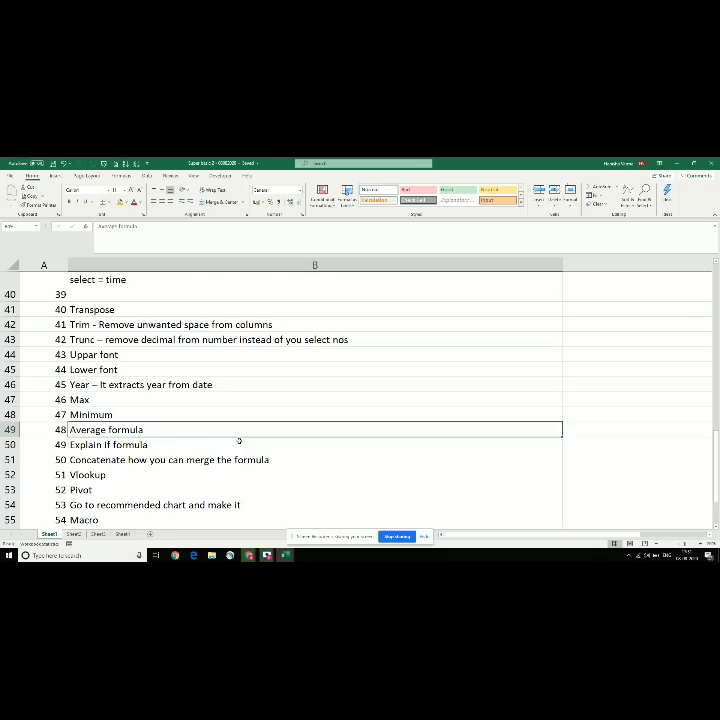
left_click(157, 447)
key("alt+Tab")
key("ctrl+Home")
key("ctrl+a")
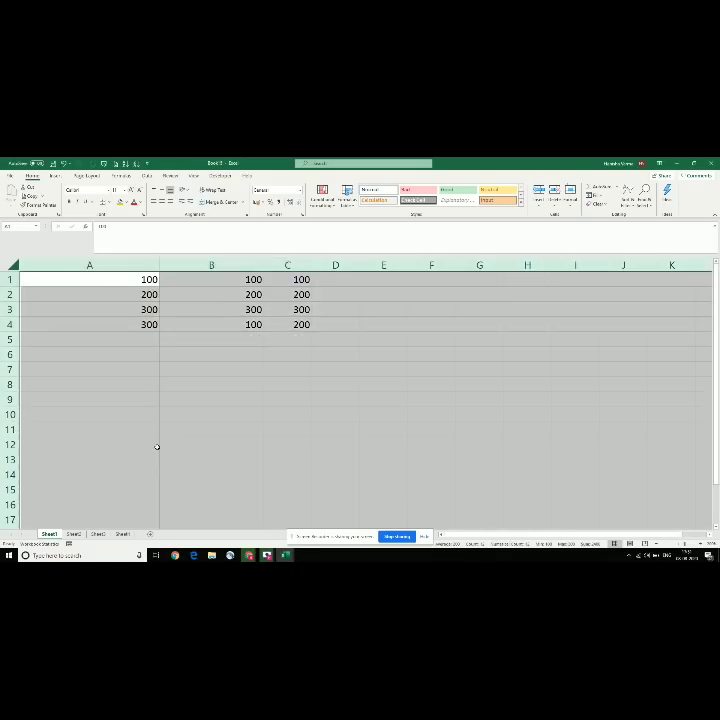
Step: Clear the sheet, put 50 in A2 and the header Marks in A1
key("Delete")
key("ctrl+Home")
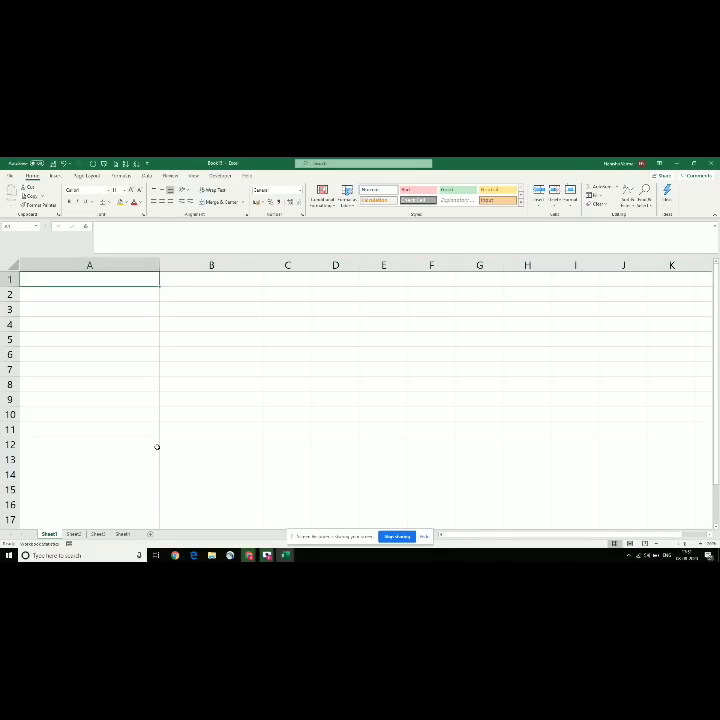
key("Down")
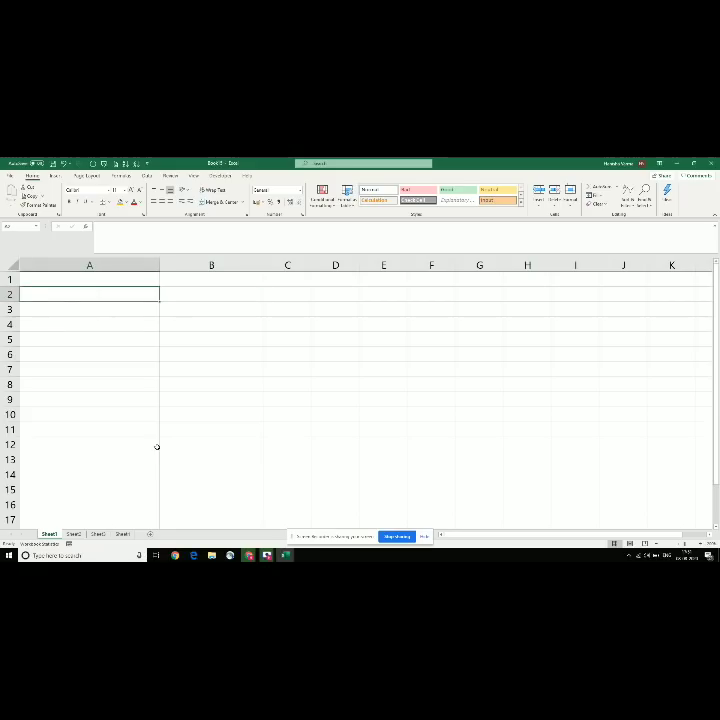
type("50")
key("Up")
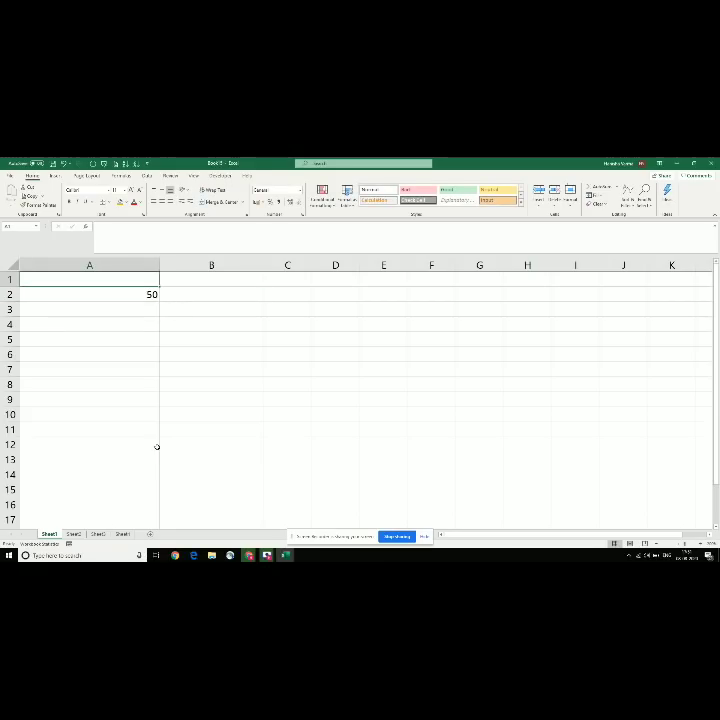
type("mARK")
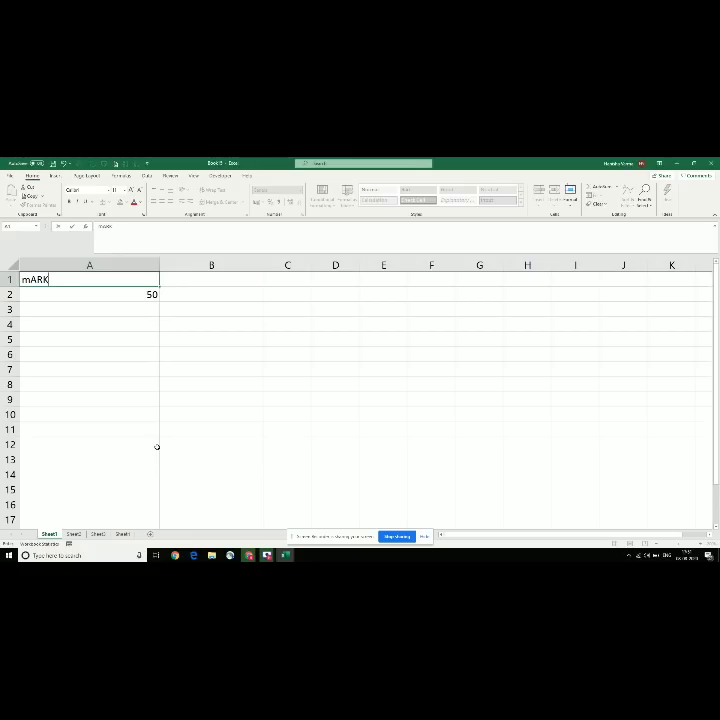
key("Escape")
type("Marks")
key("Return")
Step: Enter the marks 35, 40, 80 and 30 in A3:A6
key("Down")
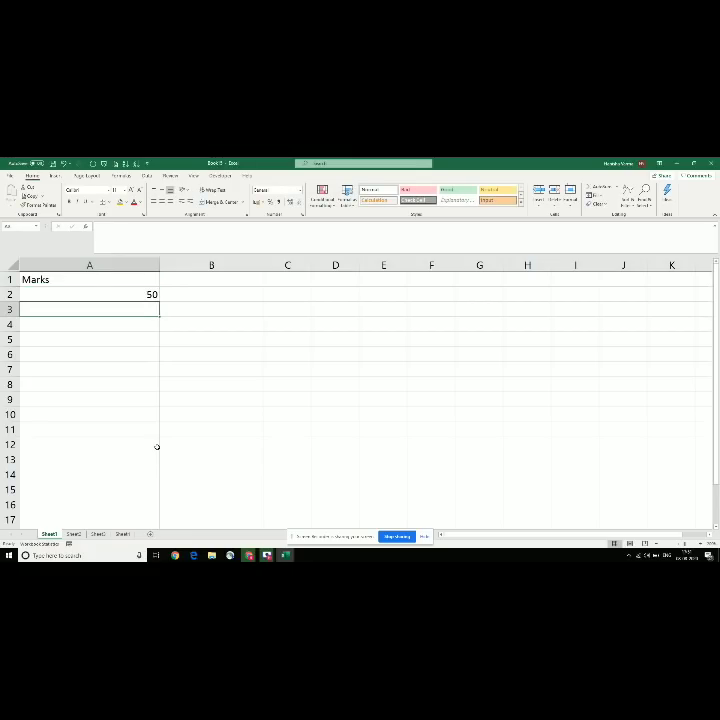
type("35")
key("Return")
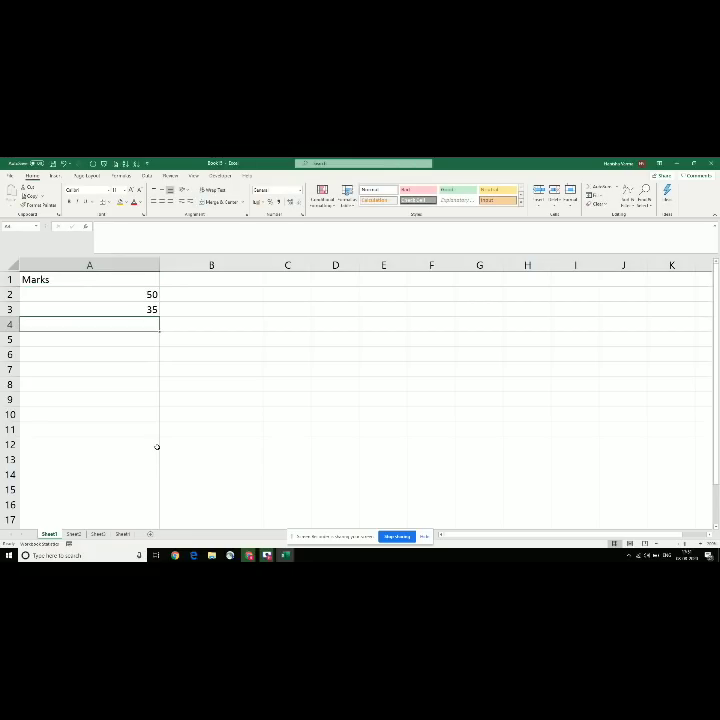
type("40")
key("Return")
type("80")
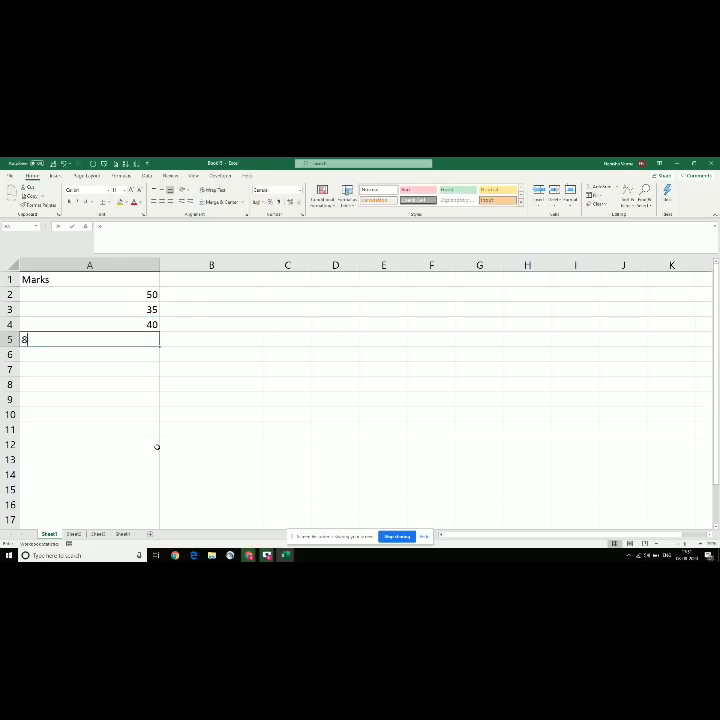
key("Return")
key("Up")
key("Up")
key("Down")
key("Down")
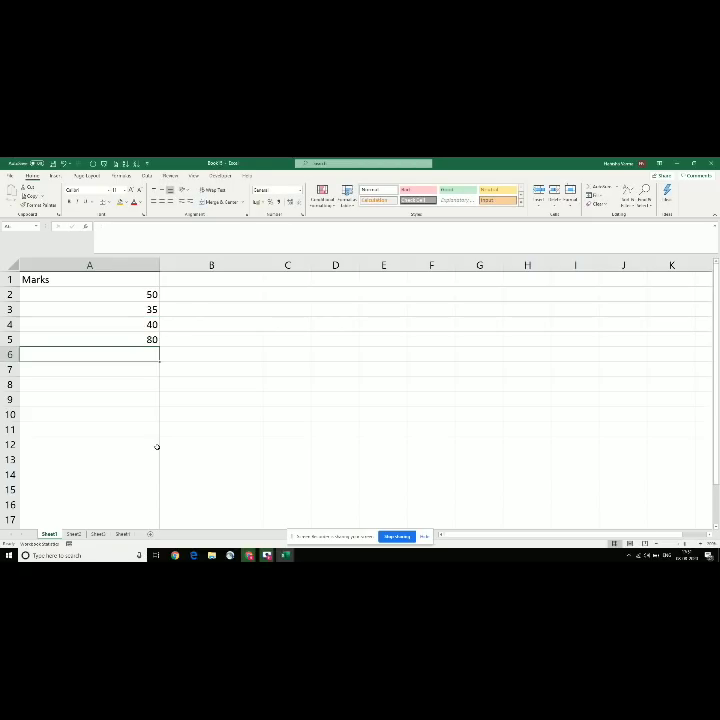
type("30")
key("Return")
key("Up")
key("Up")
key("Up")
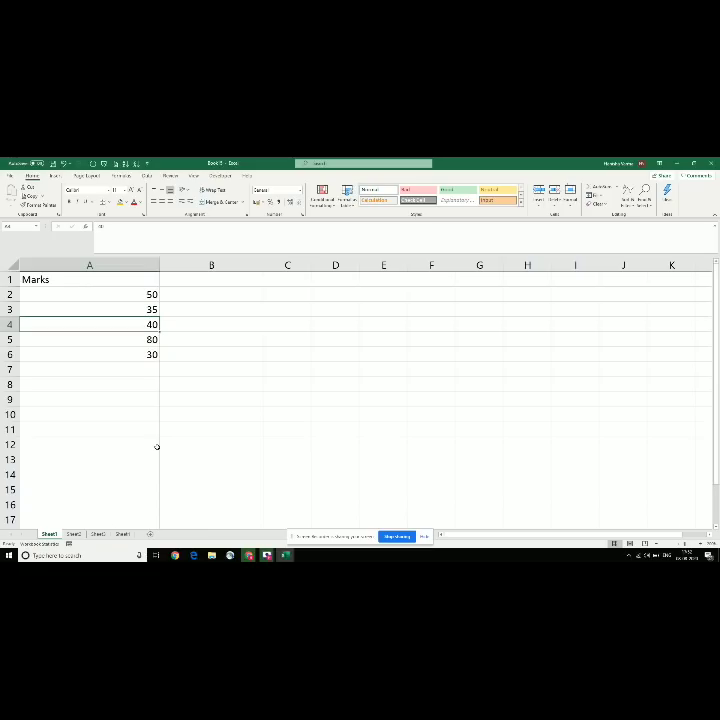
Step: Enter 35 in cell B1
left_click(206, 290)
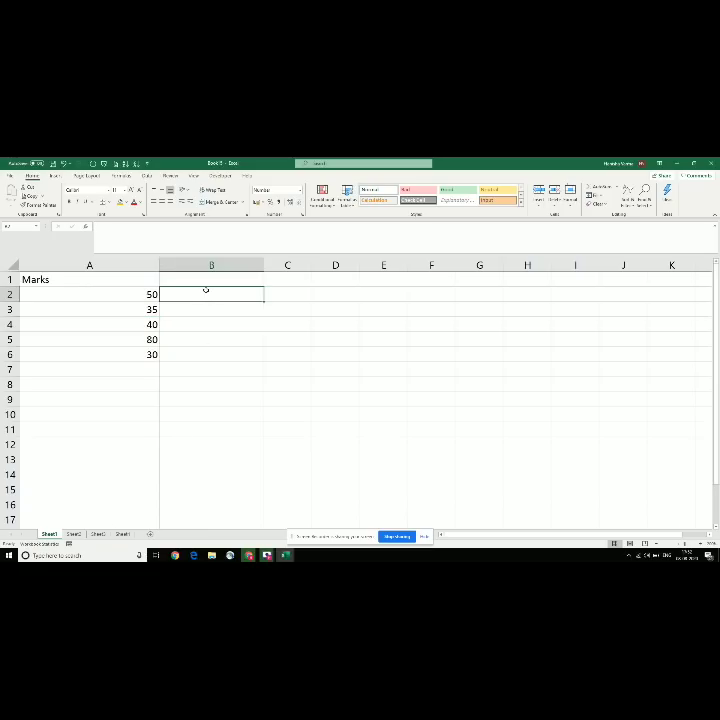
type("=if")
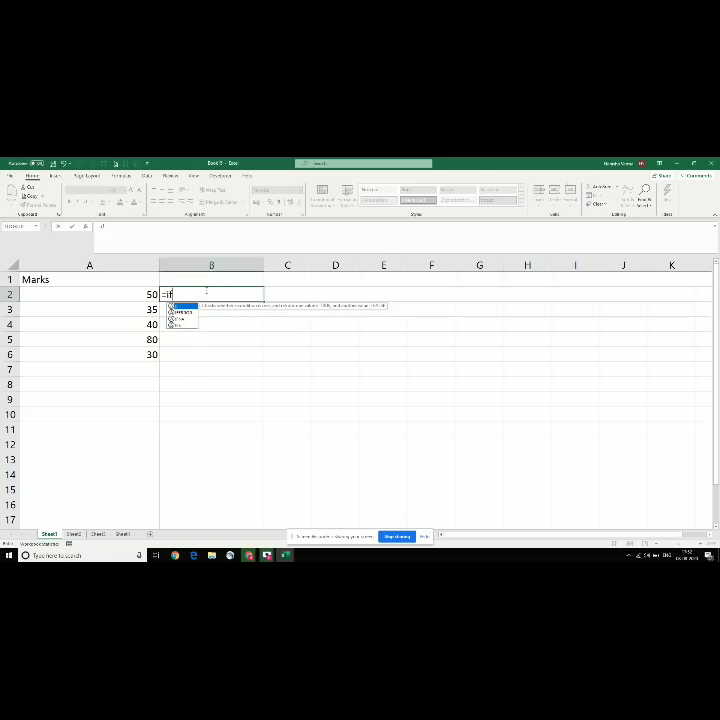
key("Escape")
key("Up")
type("35")
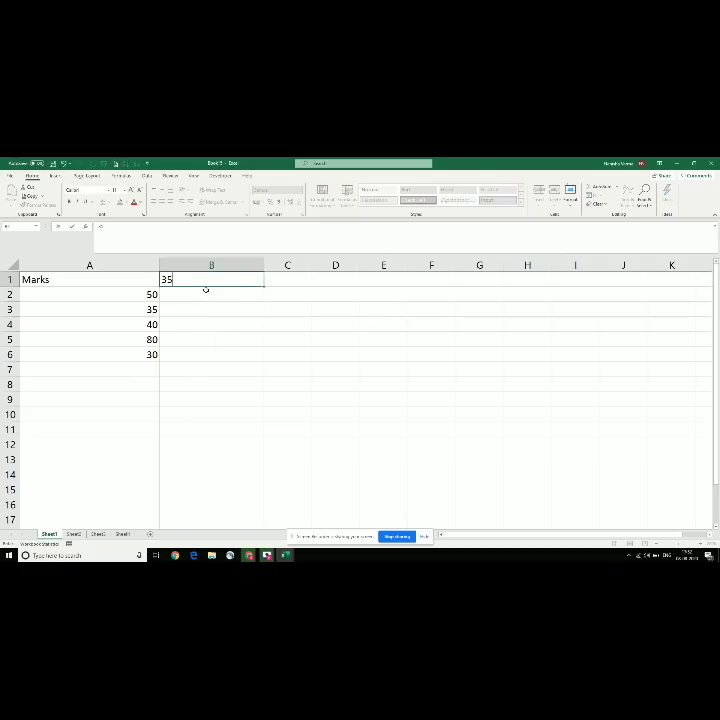
key("Return")
key("Up")
key("Down")
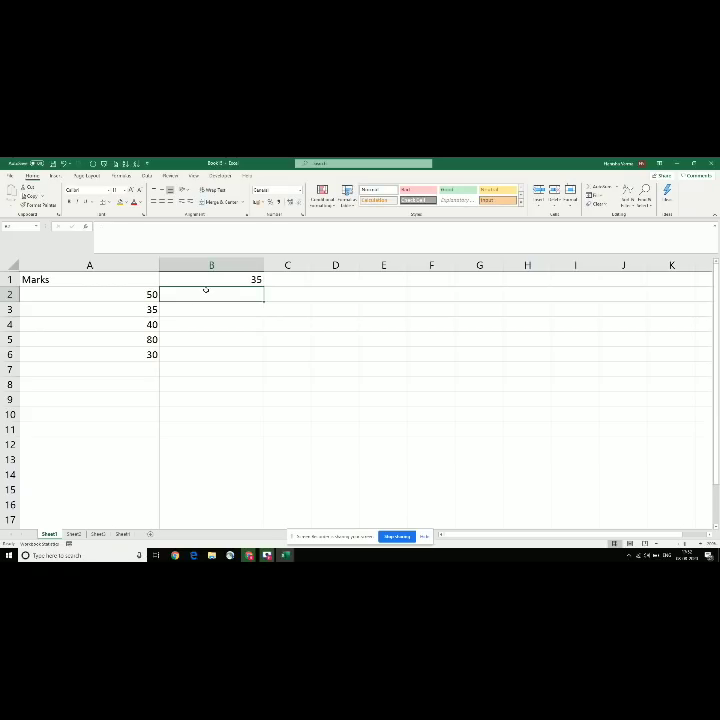
Step: Enter =IF(A2>=35,"Pass","Fail") in B2, which shows Pass
double_click(206, 290)
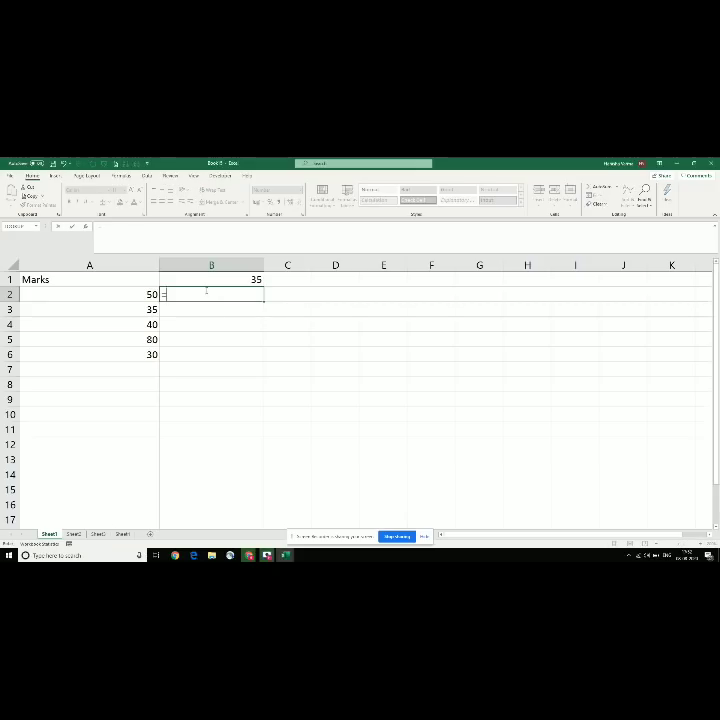
type("=if(")
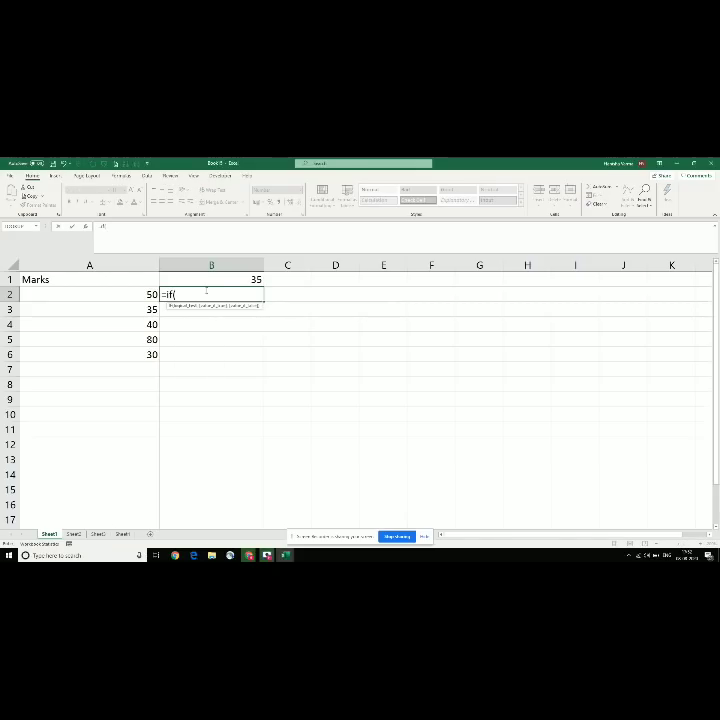
left_click(121, 291)
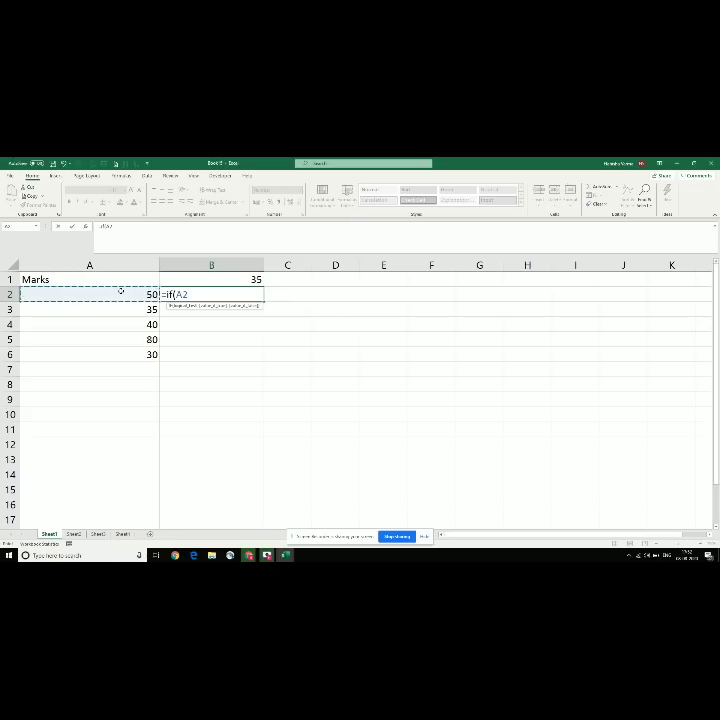
type(">=35,")
type("\"Pass\"")
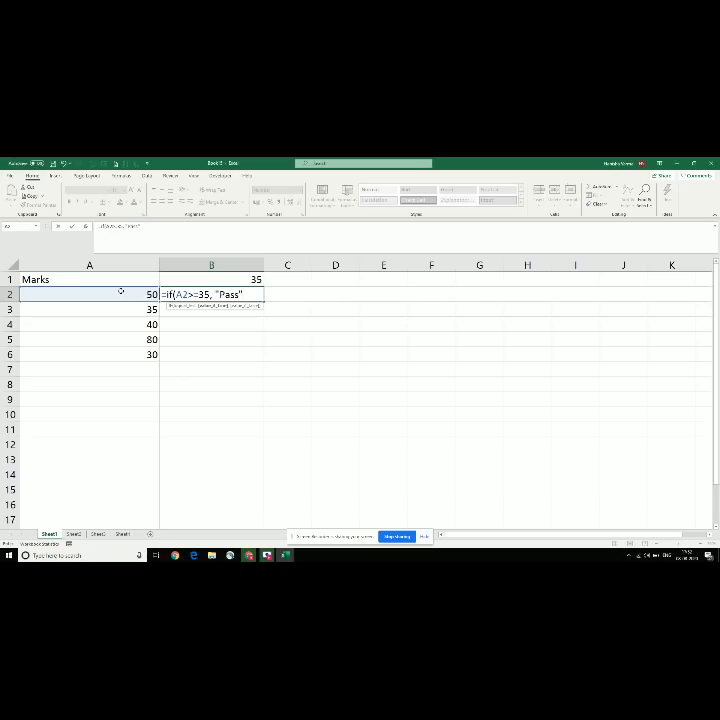
type(",\"Fail\"")
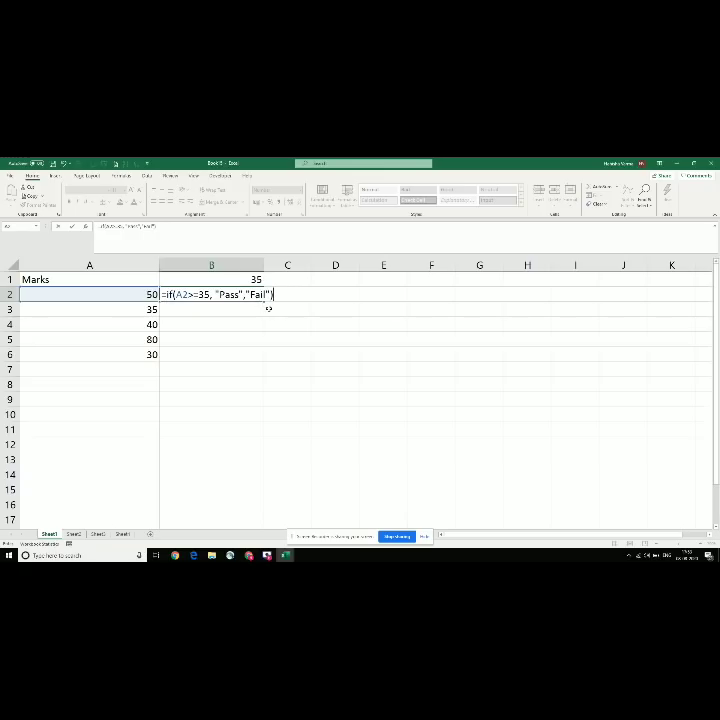
key("Return")
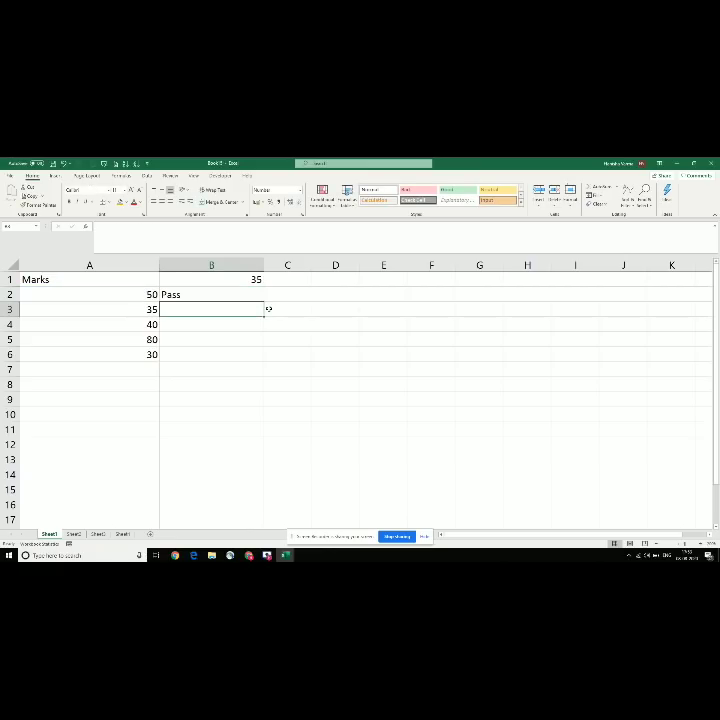
Step: Copy B2's IF formula down into B3, B4, B5 and B6
key("Up")
key("ctrl+c")
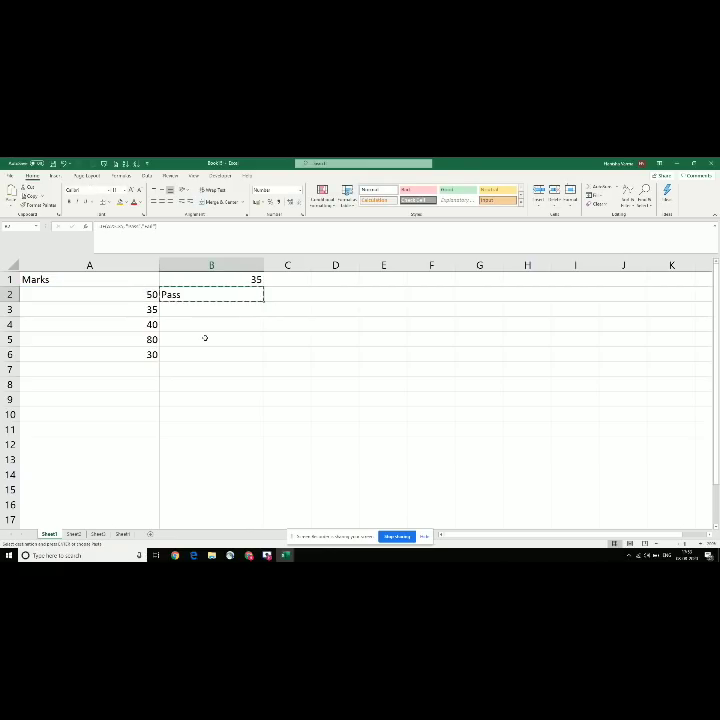
key("Down")
key("ctrl+v")
key("Down")
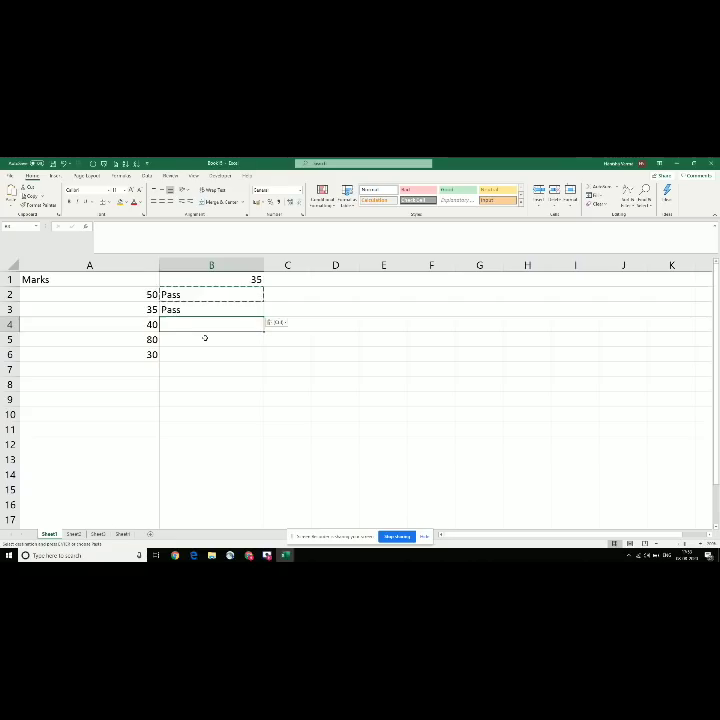
key("ctrl+v")
key("Down")
key("ctrl+v")
key("Down")
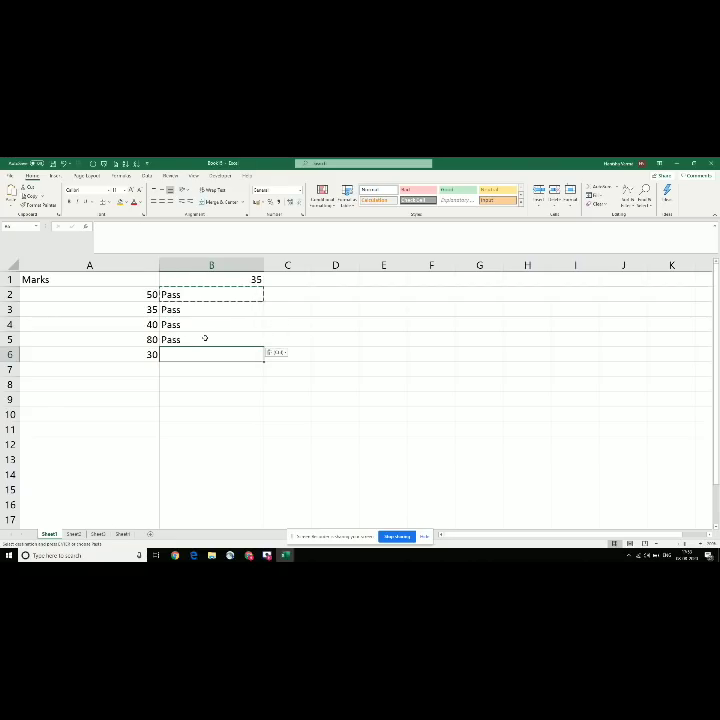
key("ctrl+v")
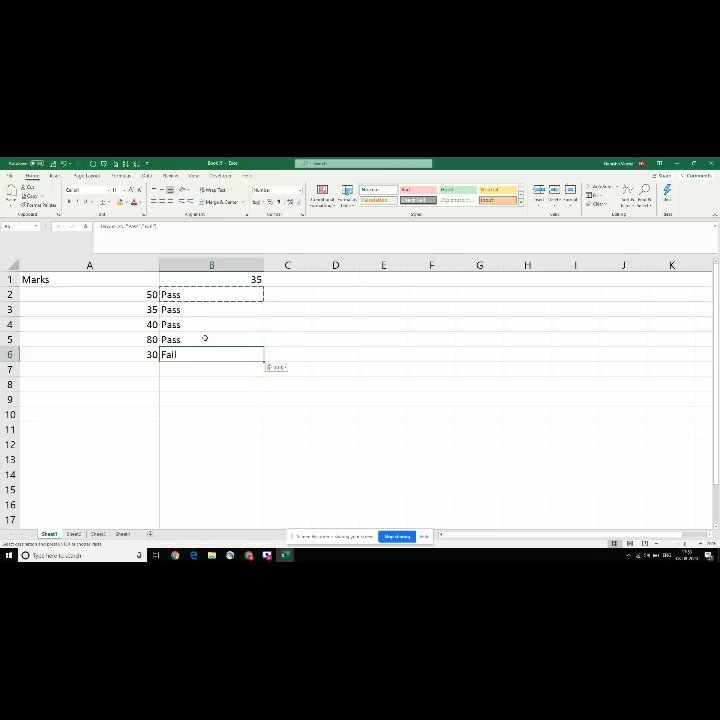
key("Escape")
Step: Change the mark in A3 to 20 so its result reads Fail
key("Left")
key("Up")
key("Up")
key("Up")
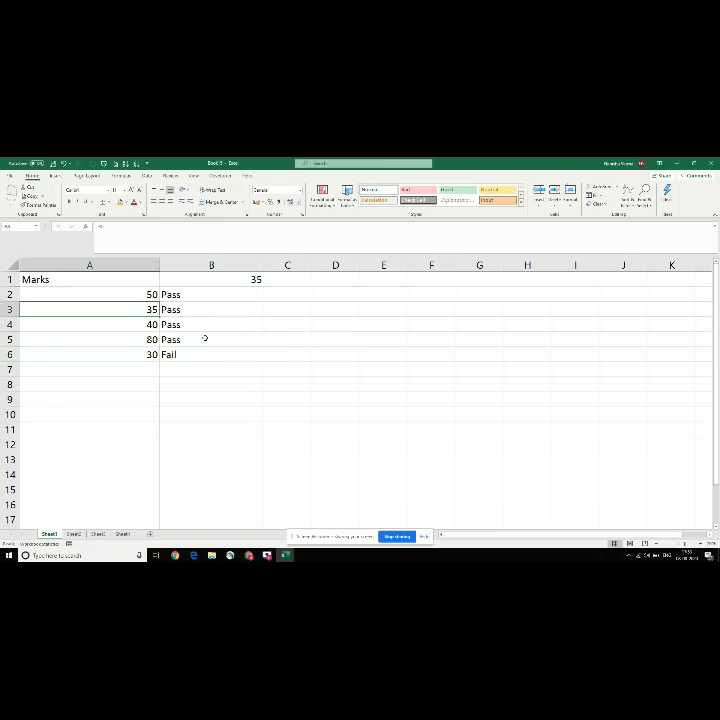
type("20")
key("Tab")
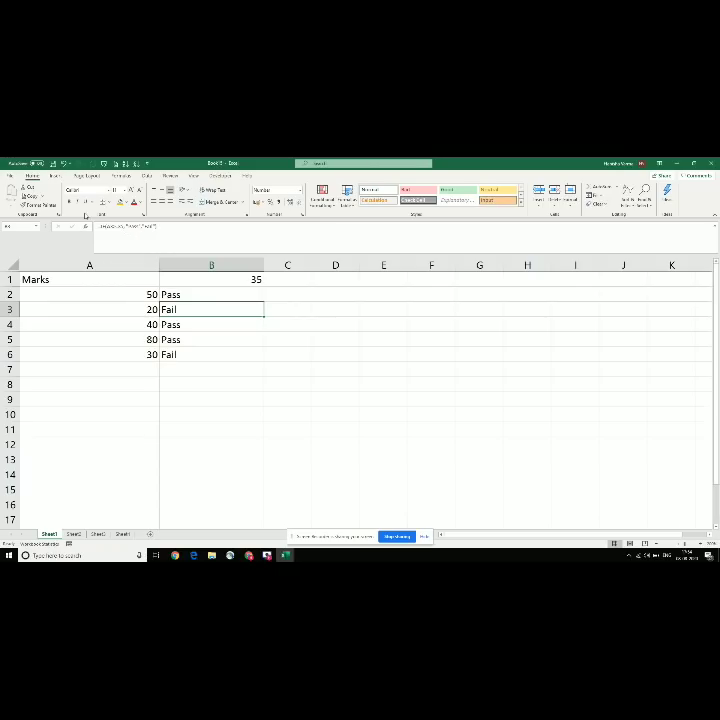
Step: Edit B3's formula to remove the = from its >= comparison
left_click(134, 239)
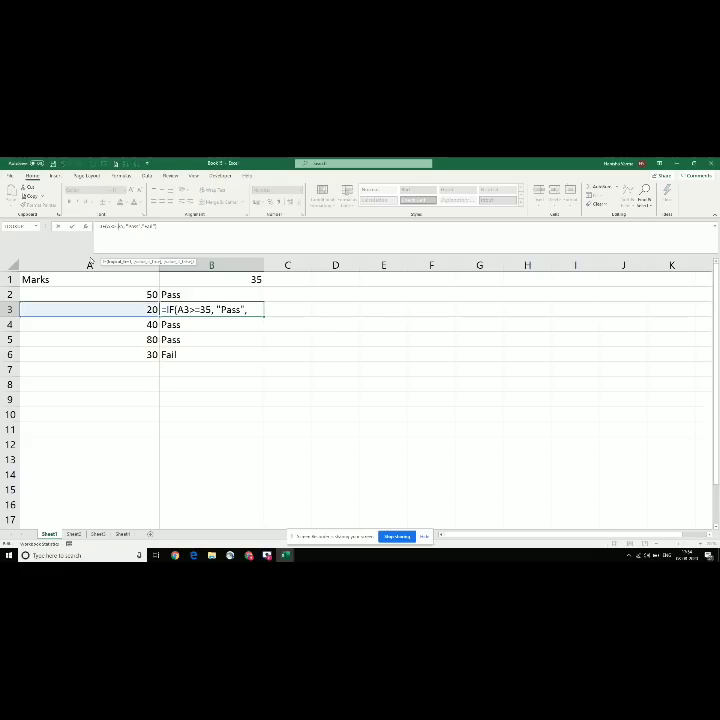
key("BackSpace")
key("Return")
left_click(161, 306)
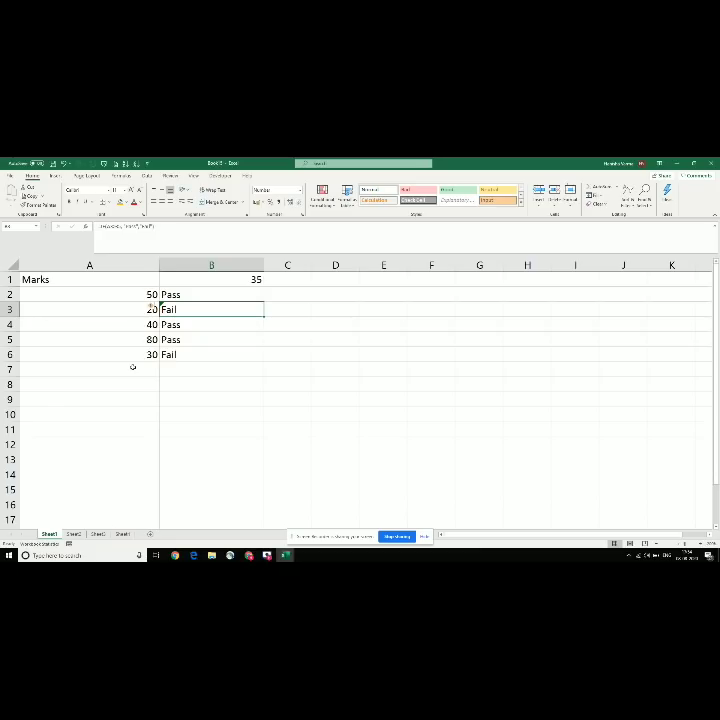
Step: Enter 35 as the mark in A6
key("Down")
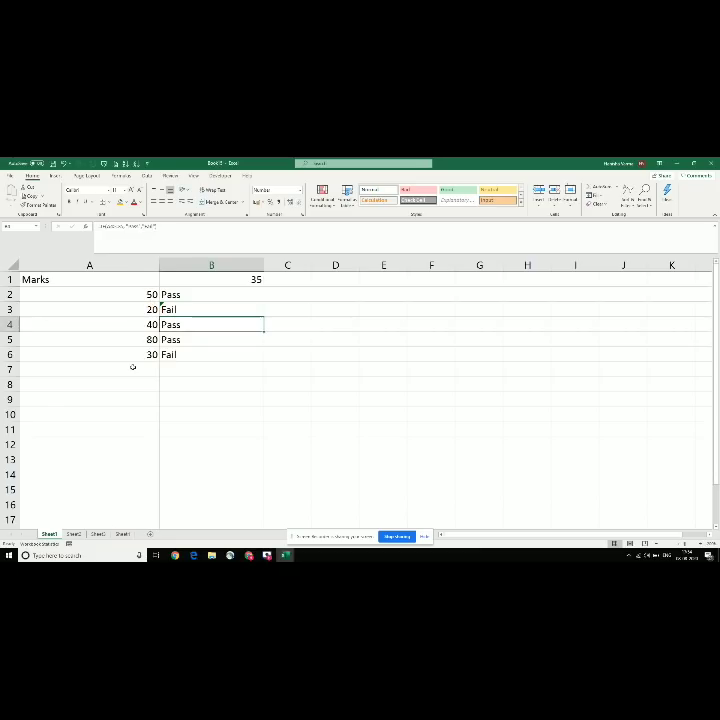
key("Left")
key("Down")
key("Down")
type("35")
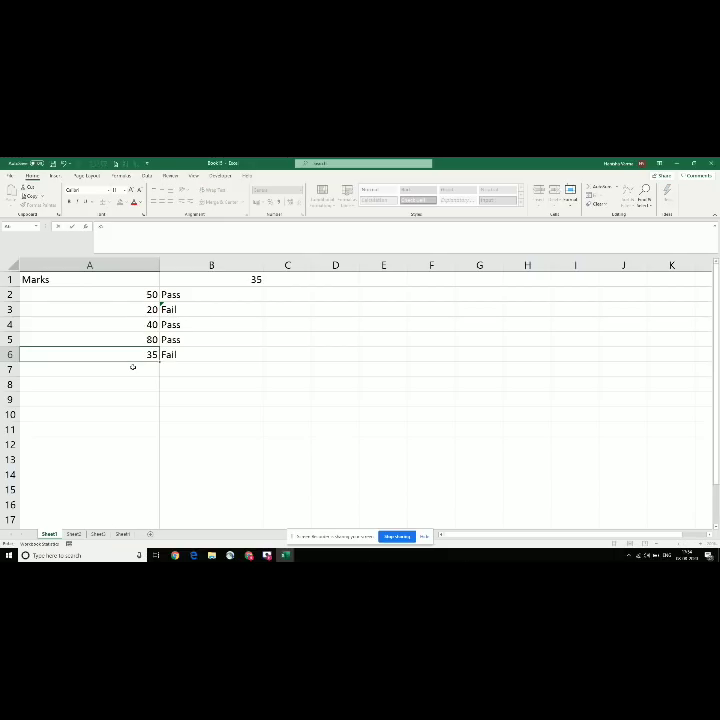
key("Return")
key("Up")
Step: Paste B3's pass/fail formula into B6 so the 35 mark shows Fail
key("Up")
key("Right")
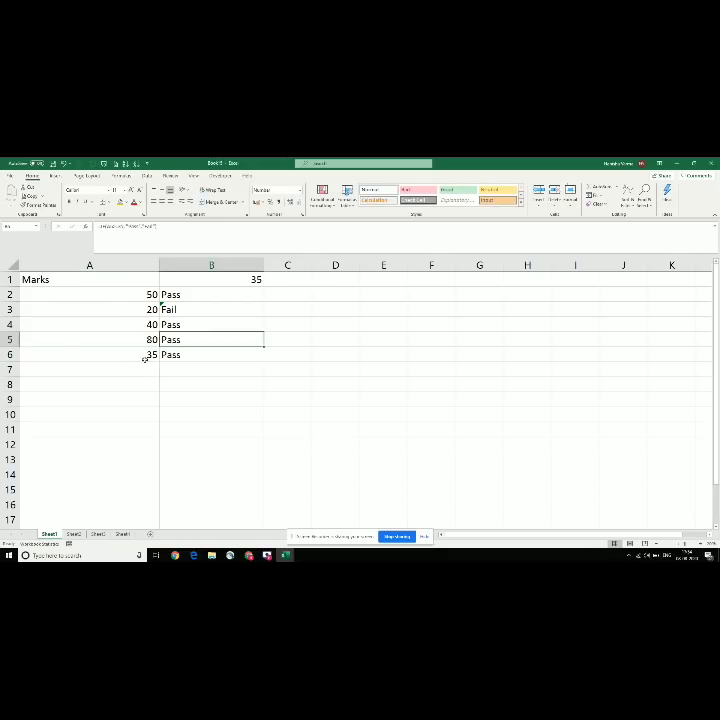
key("Up")
key("Up")
key("ctrl+c")
key("Down")
key("Down")
key("ctrl+v")
key("Down")
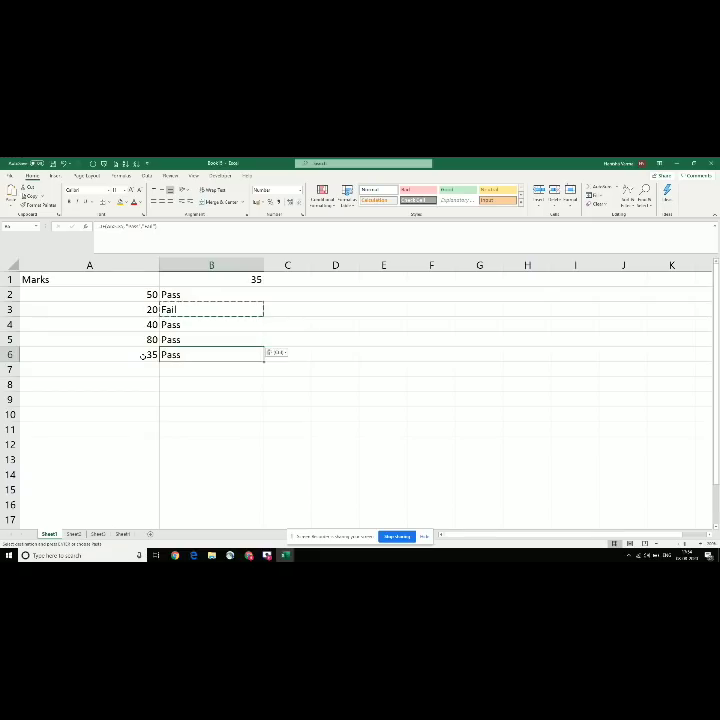
key("ctrl+v")
key("Escape")
key("Left")
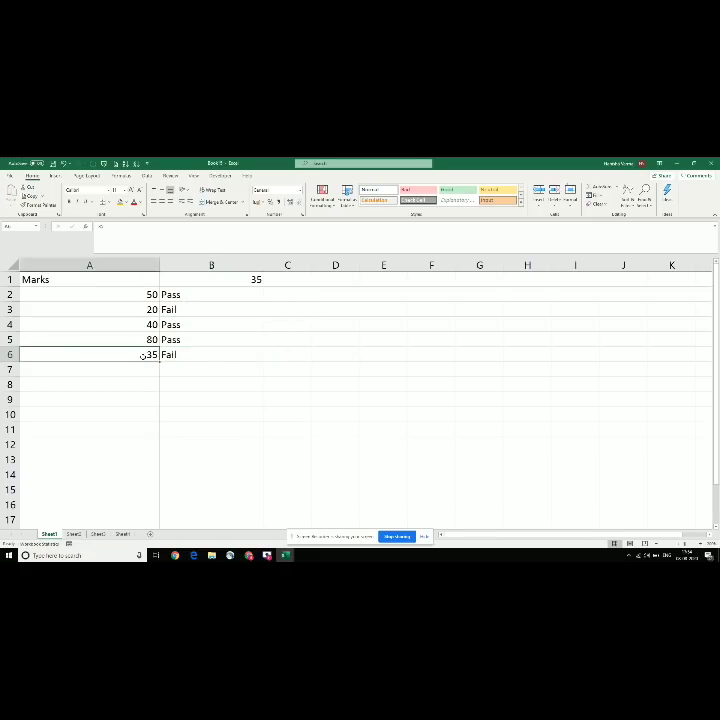
key("Right")
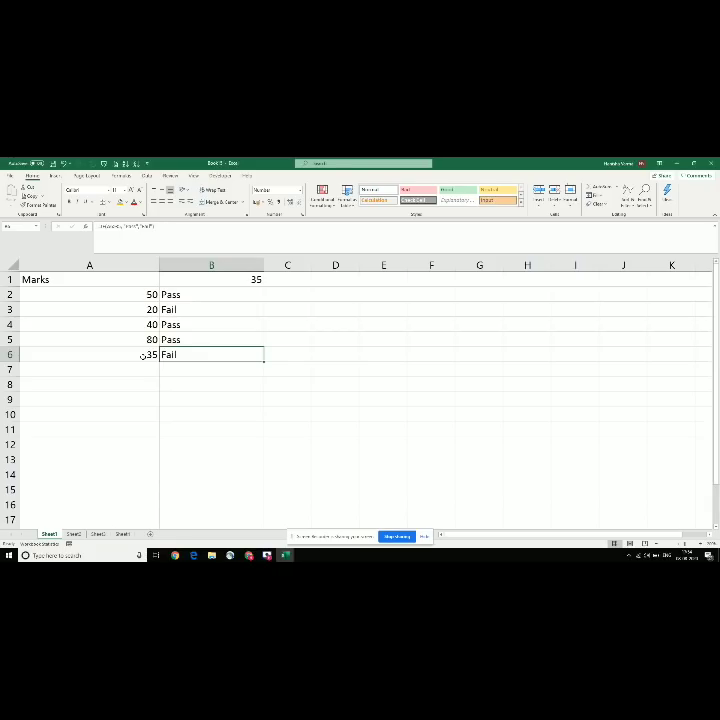
Step: Check the Concatenate entry in the formula list, then delete everything on the Marks sheet
key("alt+Tab")
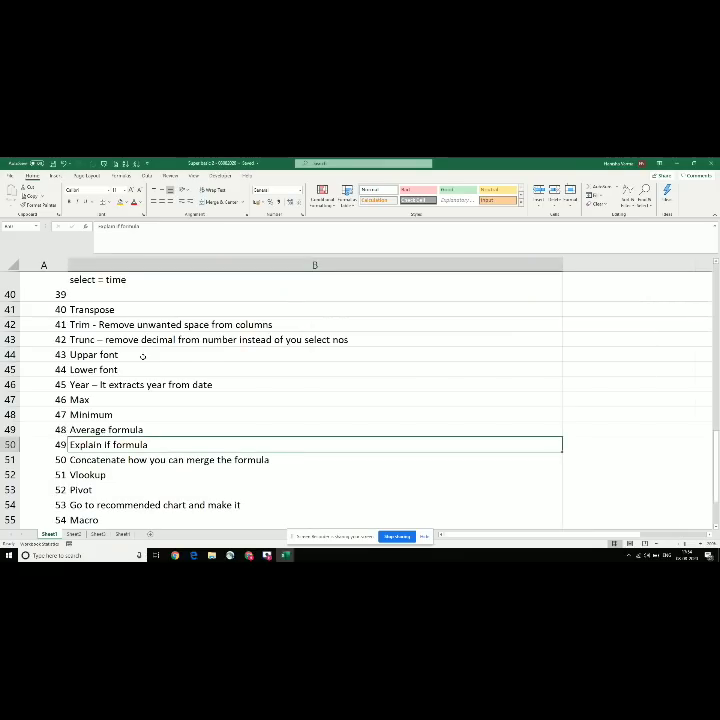
key("Down")
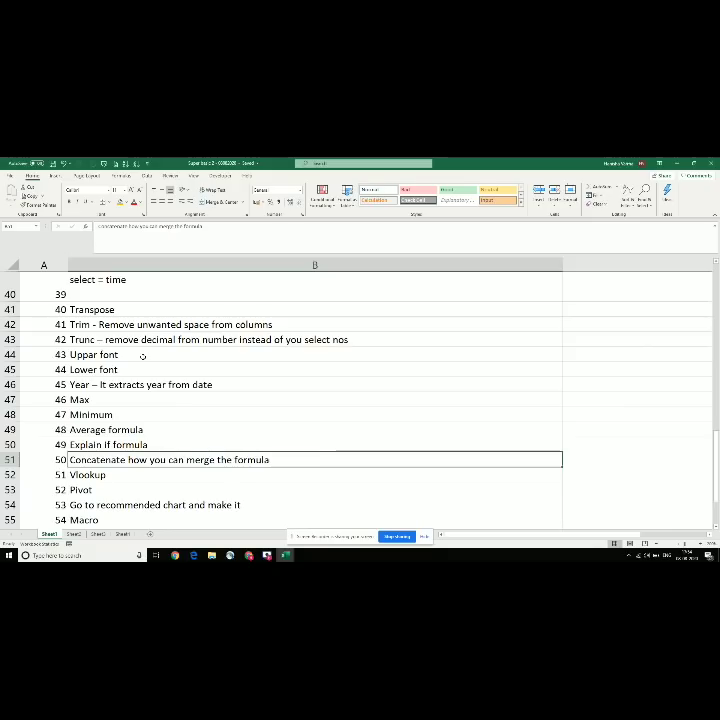
key("alt+Tab")
left_click(49, 309)
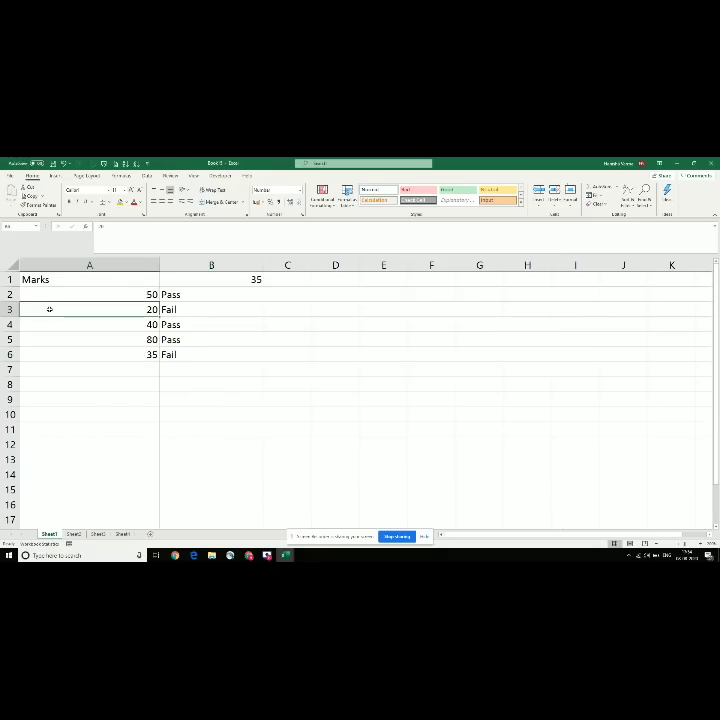
key("ctrl+a")
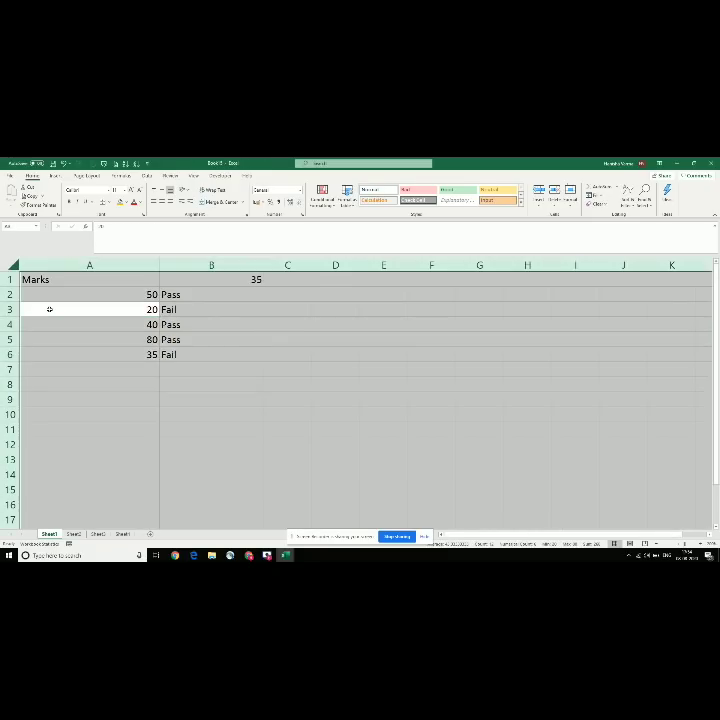
key("Delete")
key("Up")
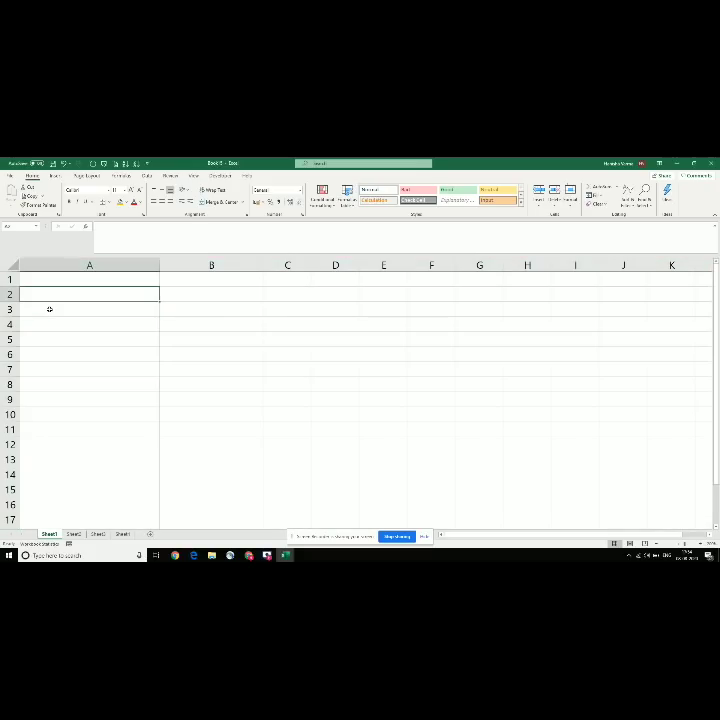
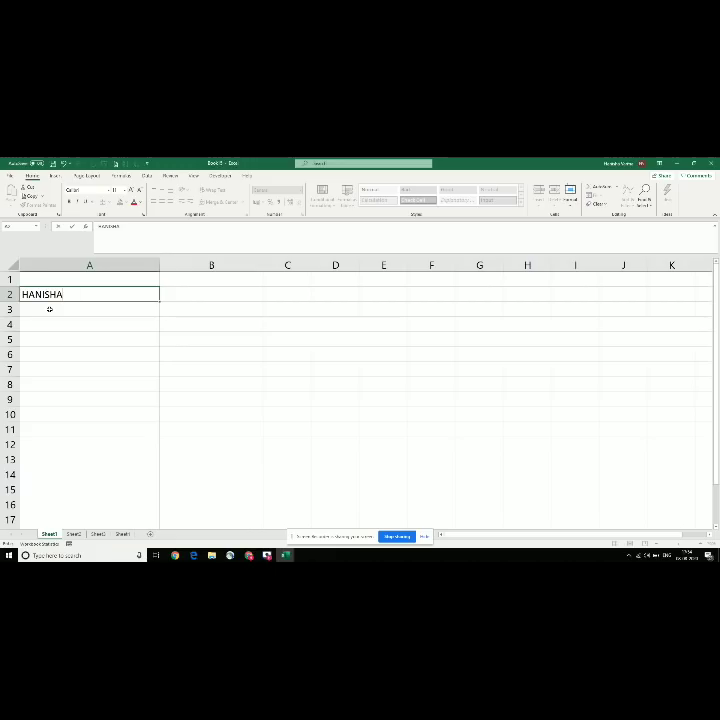
key("Return")
key("Up")
key("Right")
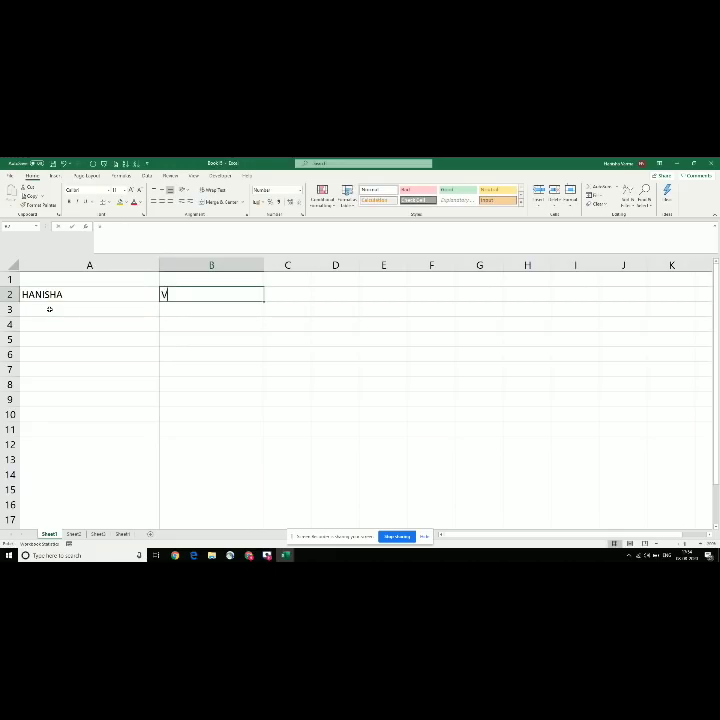
key("Return")
key("Left")
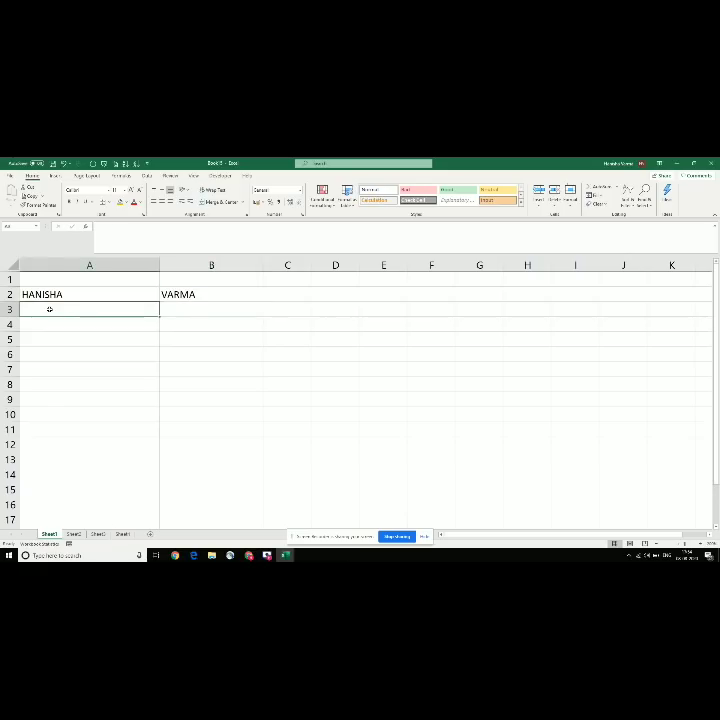
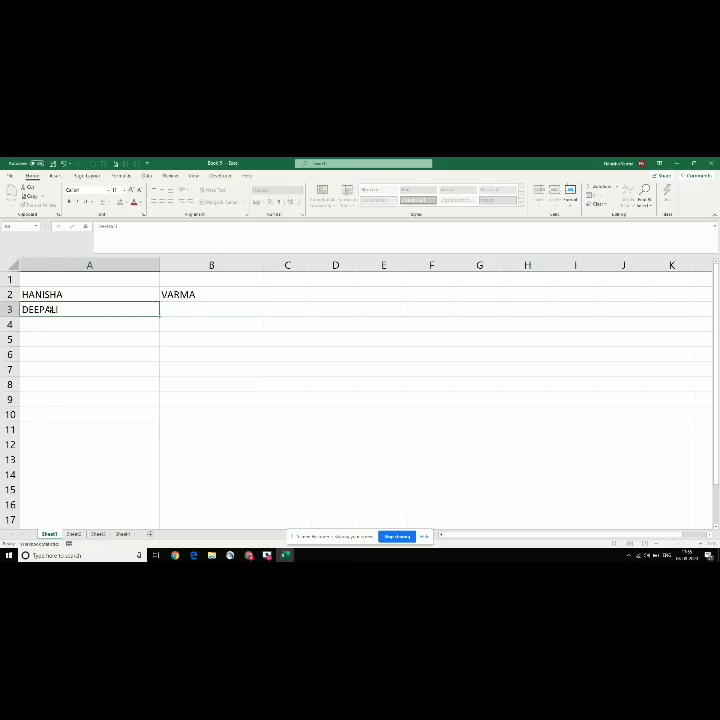
key("Tab")
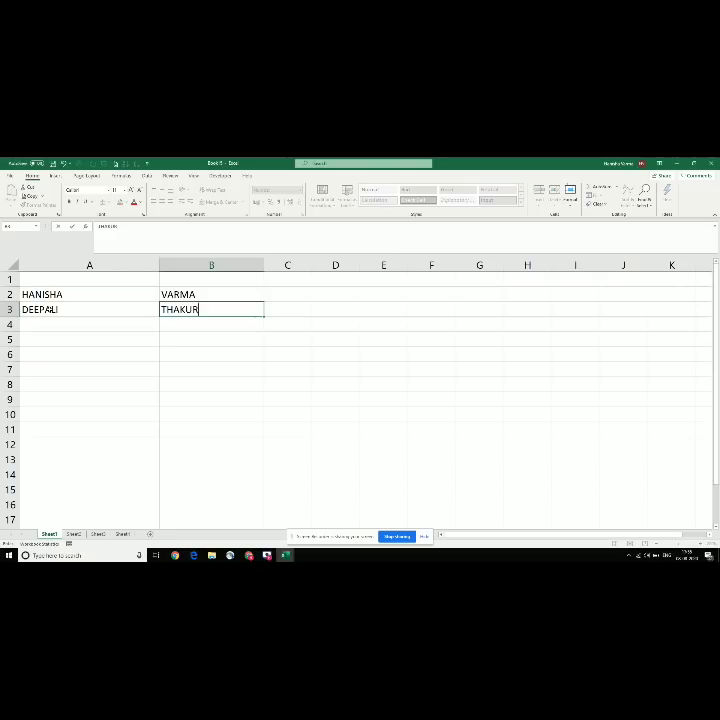
key("Return")
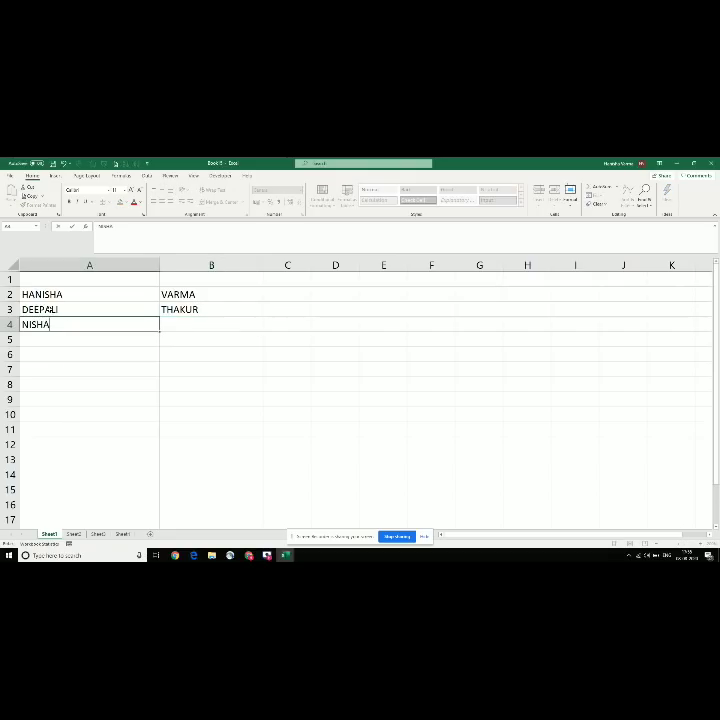
key("Return")
key("Up")
key("Right")
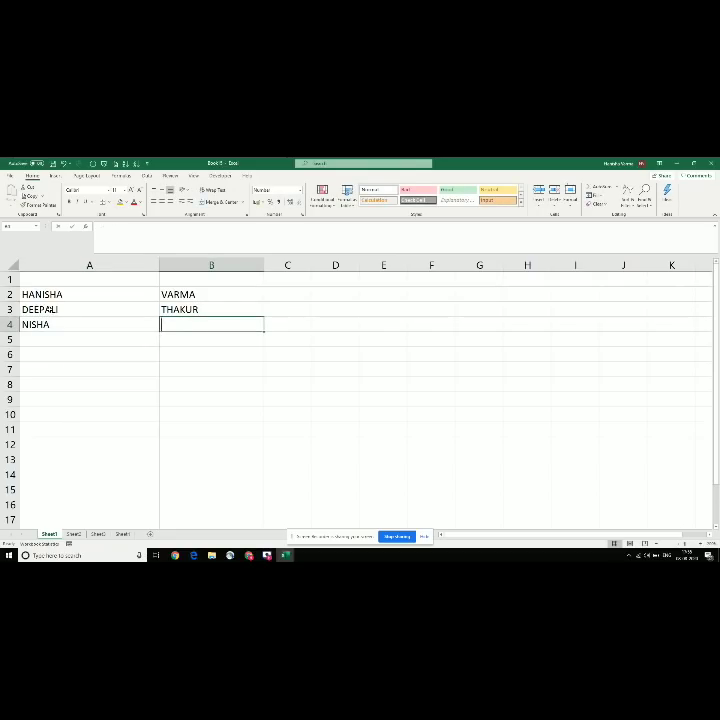
key("Return")
key("Up")
key("Up")
key("Up")
key("Right")
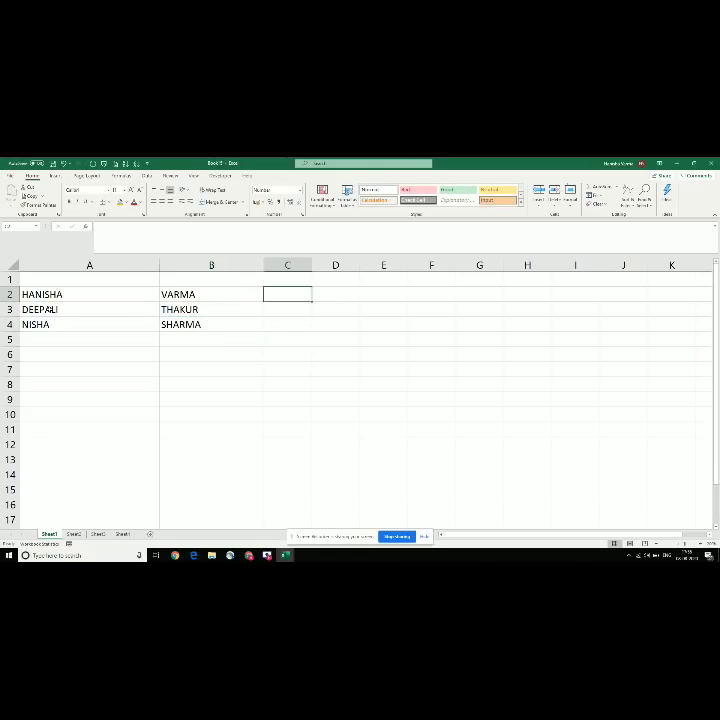
Step: Enter =CONCATENATE(A2,B2) in C2 to join the first name and surname
type("=")
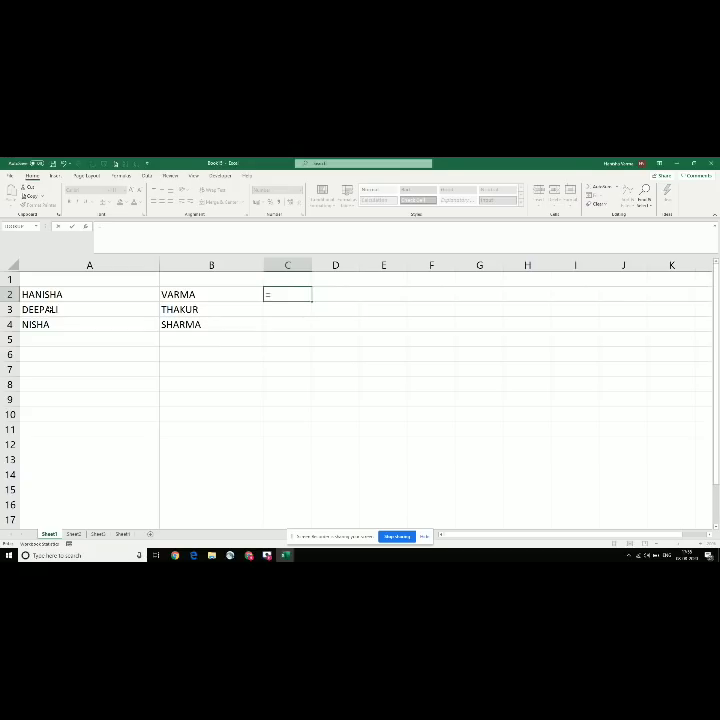
type("CON")
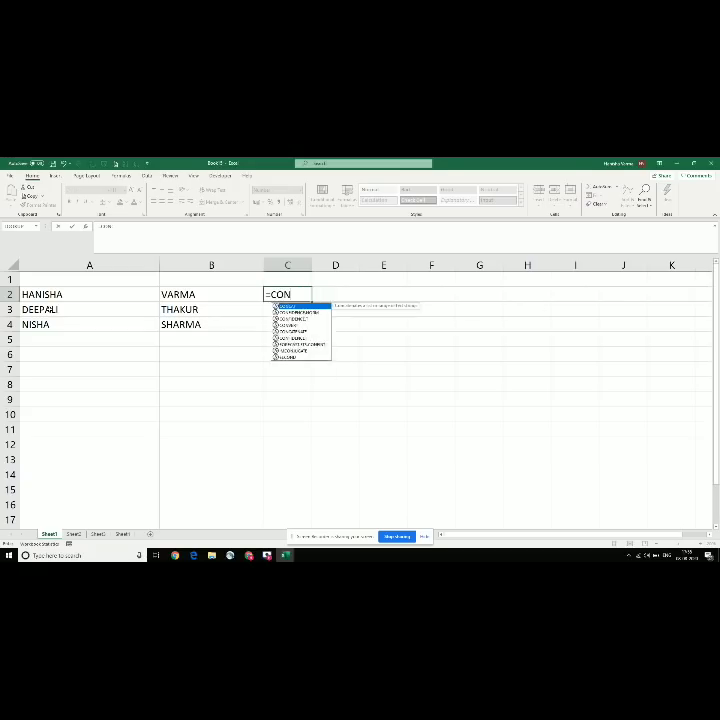
type("CATEN")
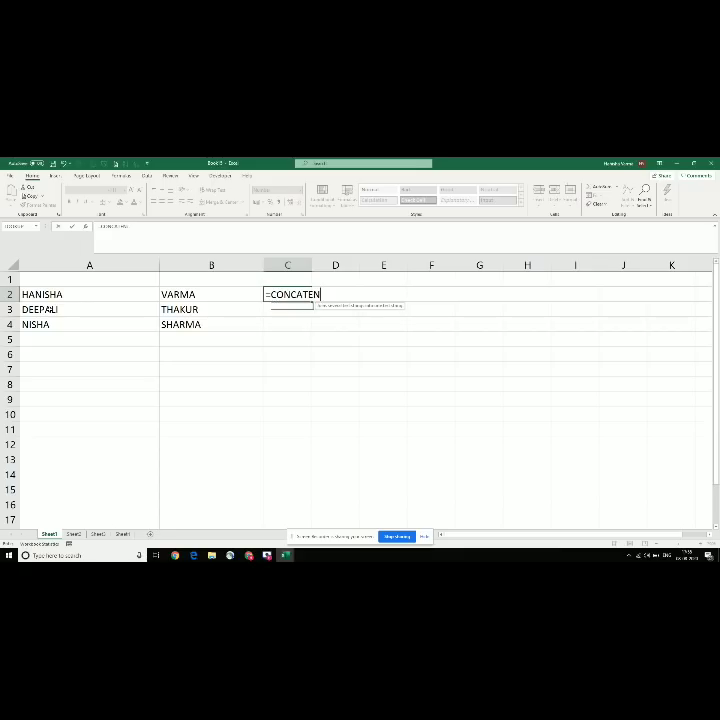
type("ATE(")
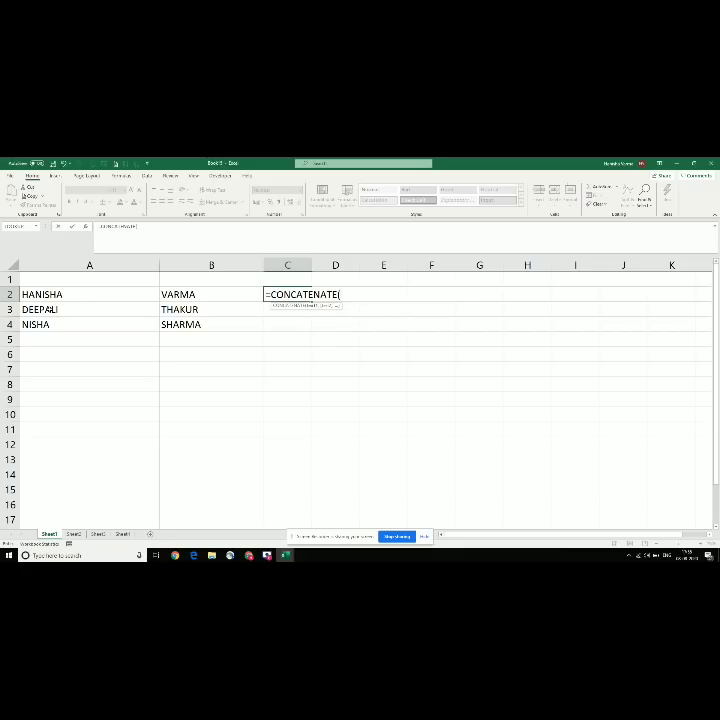
left_click(68, 292)
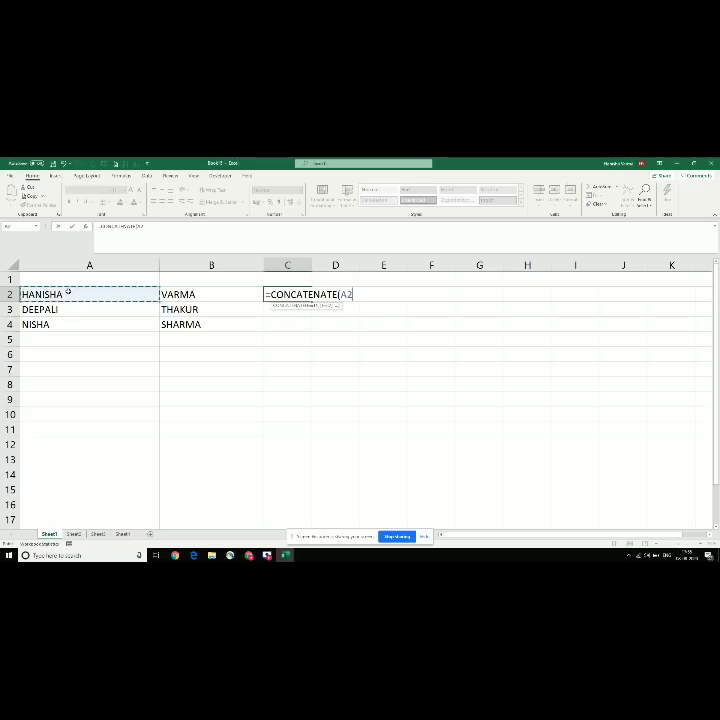
type(",")
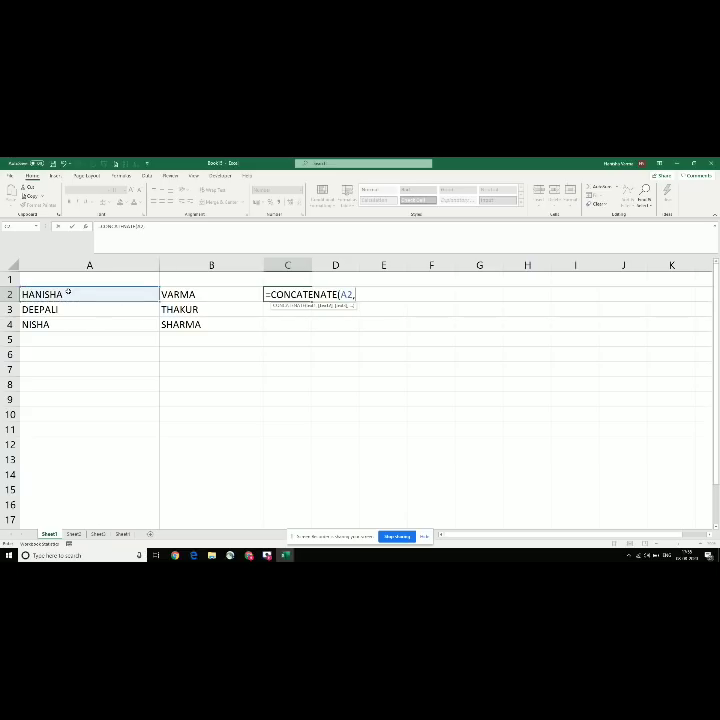
left_click(178, 292)
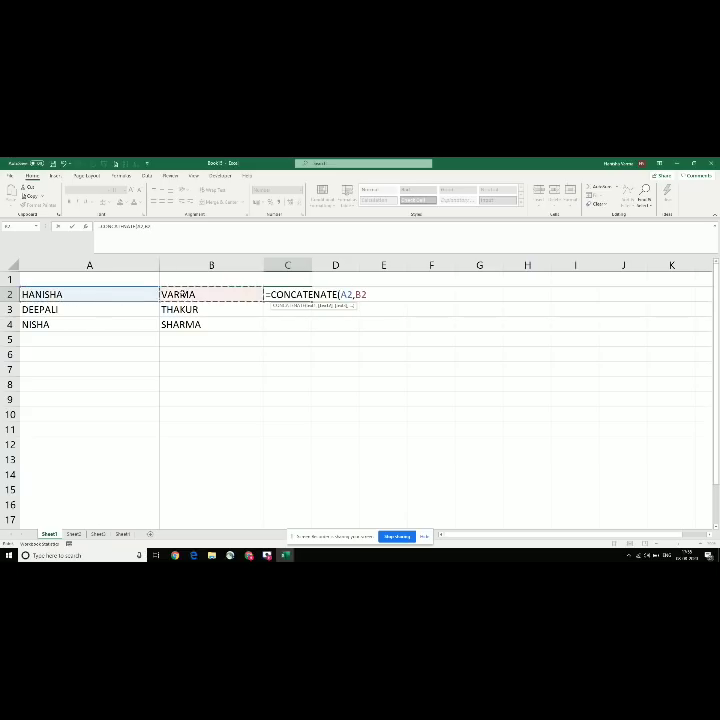
type(")")
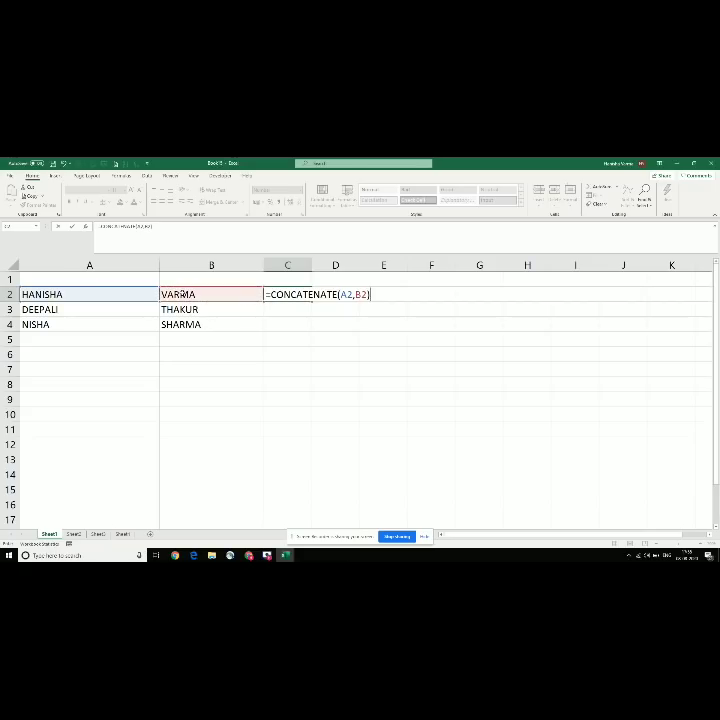
key("Return")
Step: Autofit column C and copy the C2 formula into C3 and C4
key("Up")
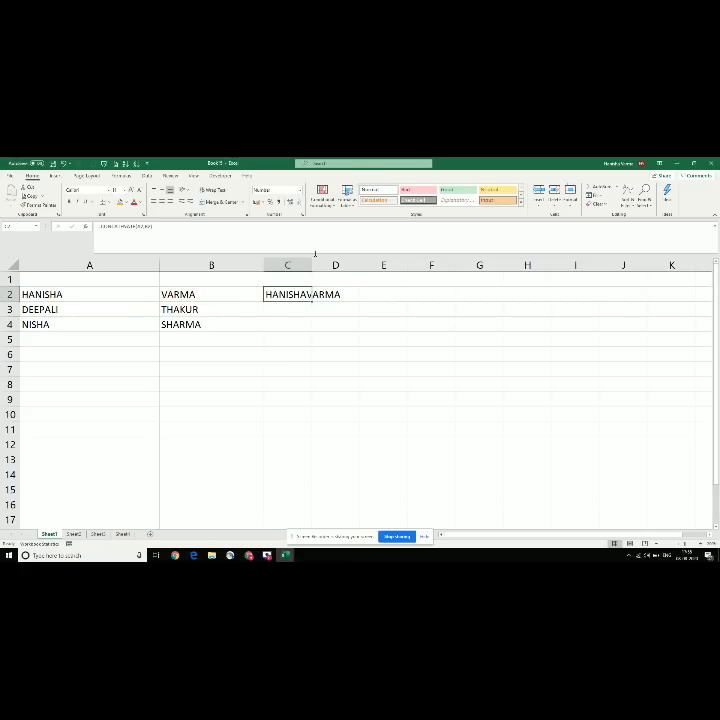
double_click(312, 264)
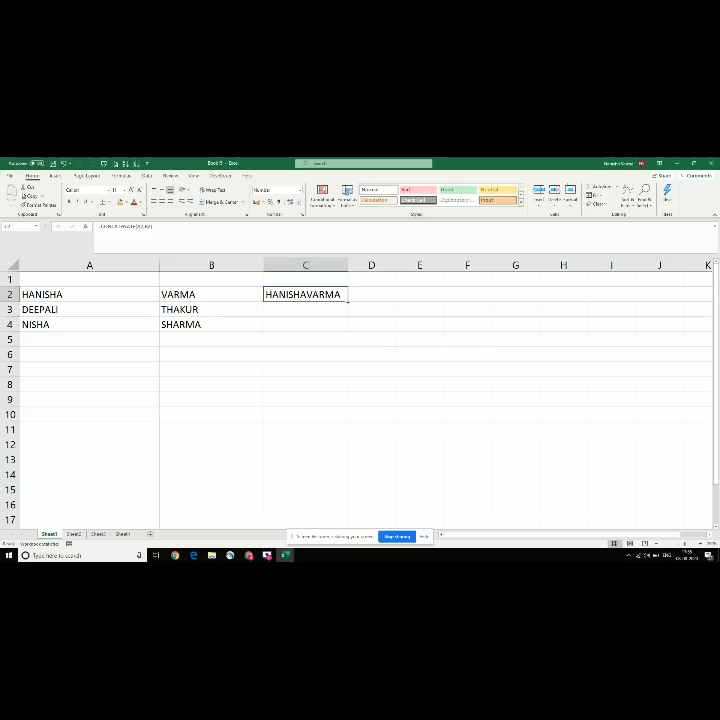
key("ctrl+c")
key("Down")
key("ctrl+v")
key("Down")
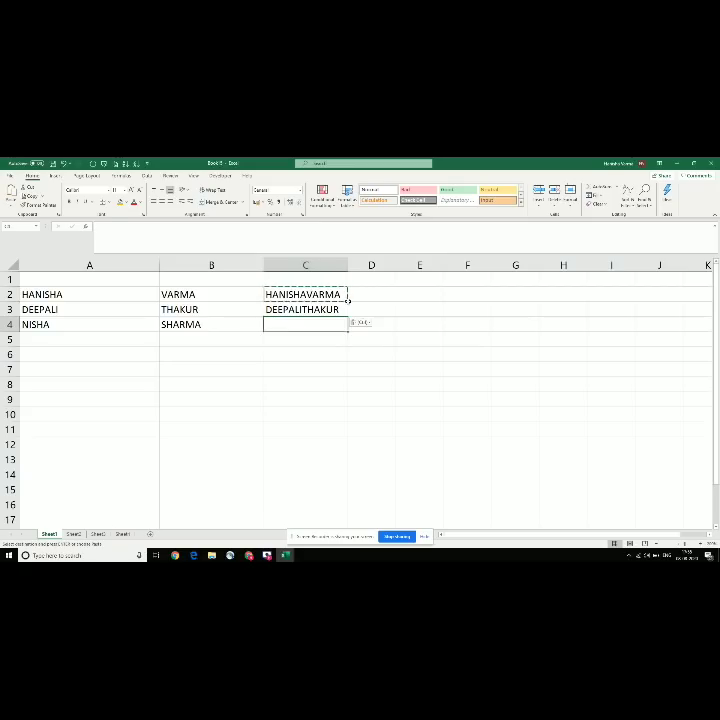
key("Return")
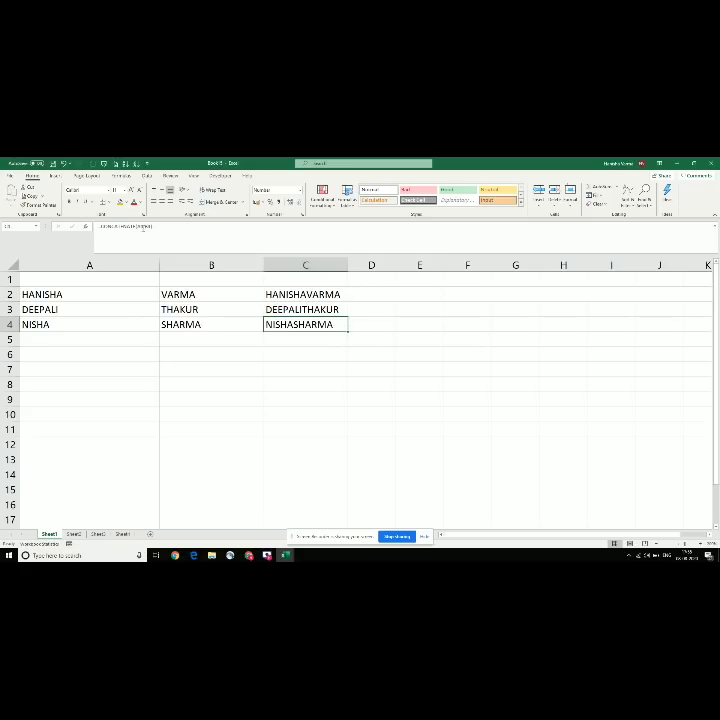
left_click(142, 227)
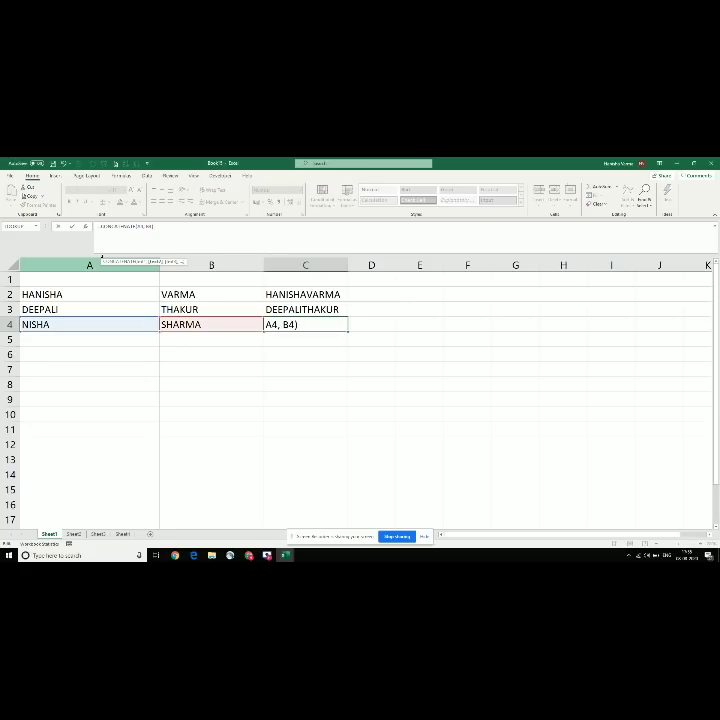
type("\"")
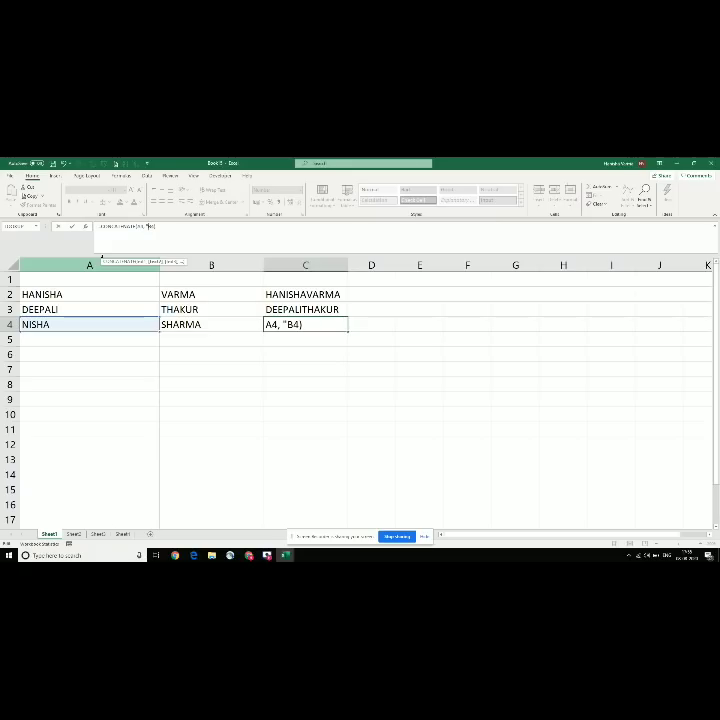
type(" & \",")
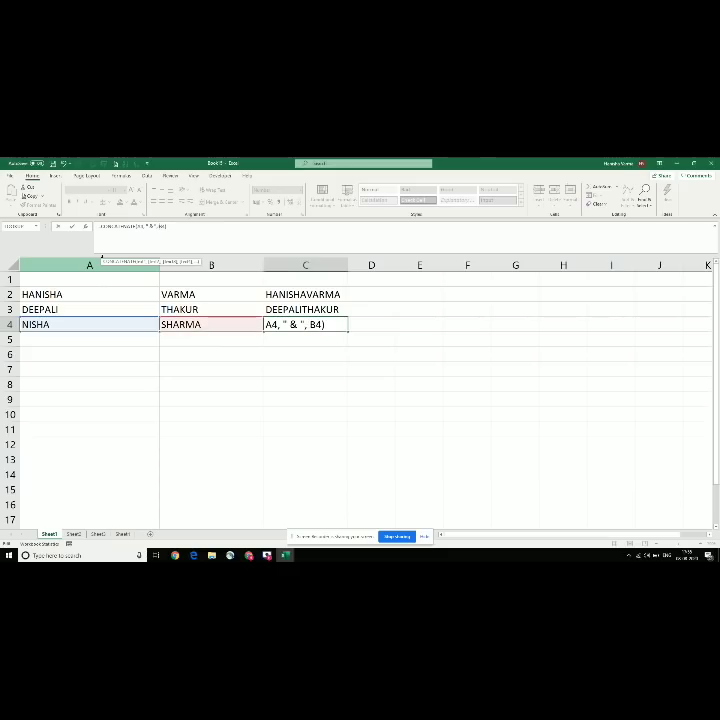
key("Return")
key("Up")
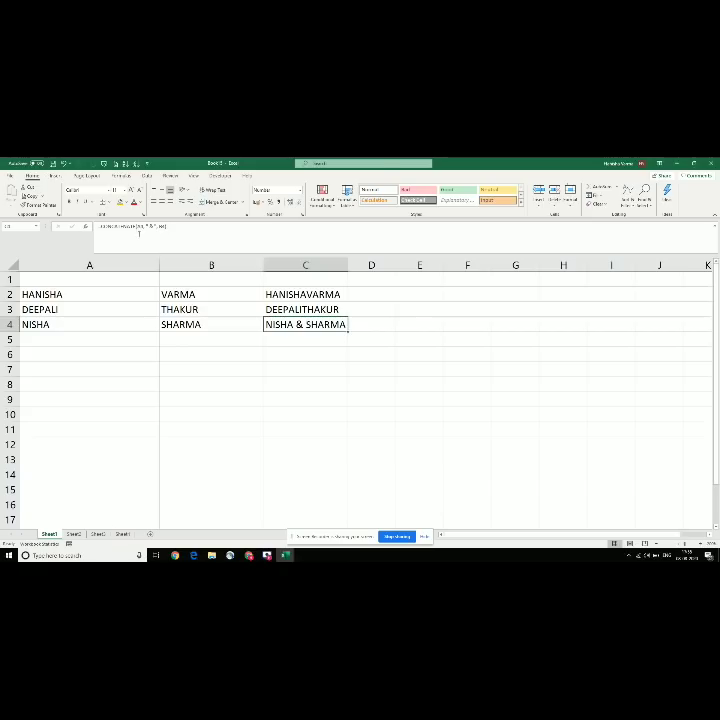
left_click(147, 228)
key("BackSpace")
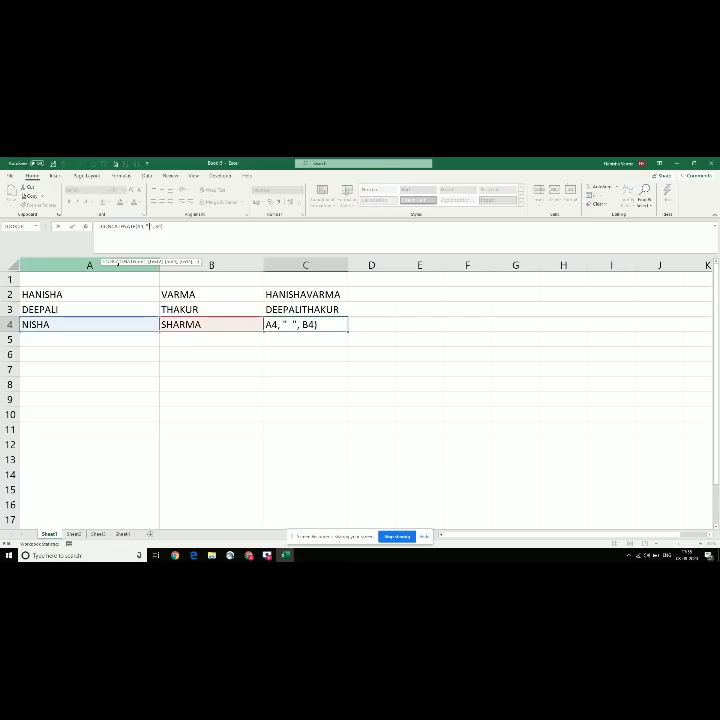
key("Return")
key("Up")
Step: Copy the corrected C4 formula into C3 and C2
key("ctrl+c")
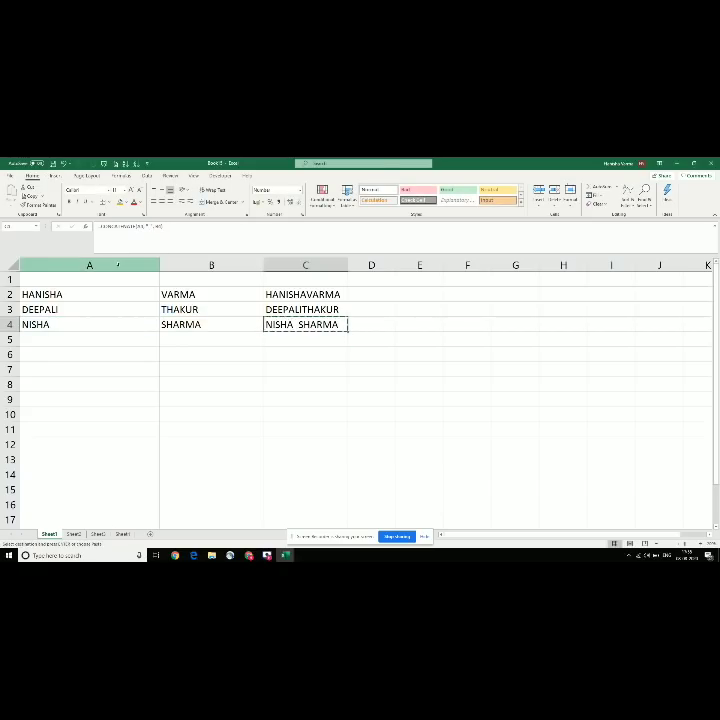
key("Up")
key("ctrl+v")
key("Up")
key("ctrl+v")
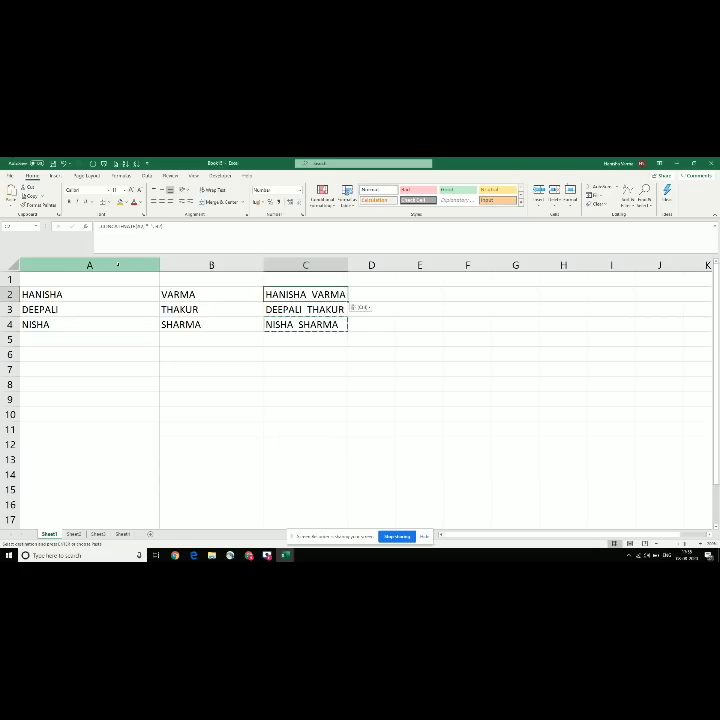
key("Escape")
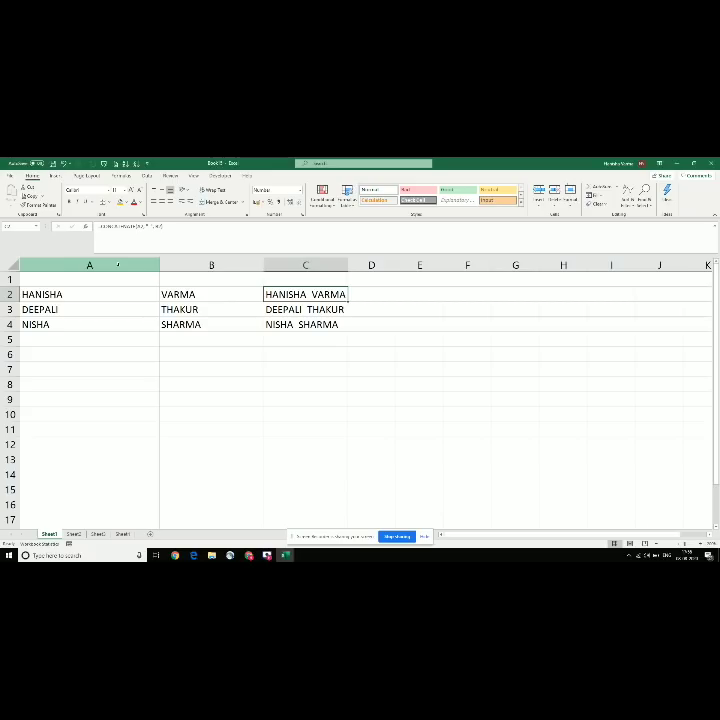
left_click(92, 341)
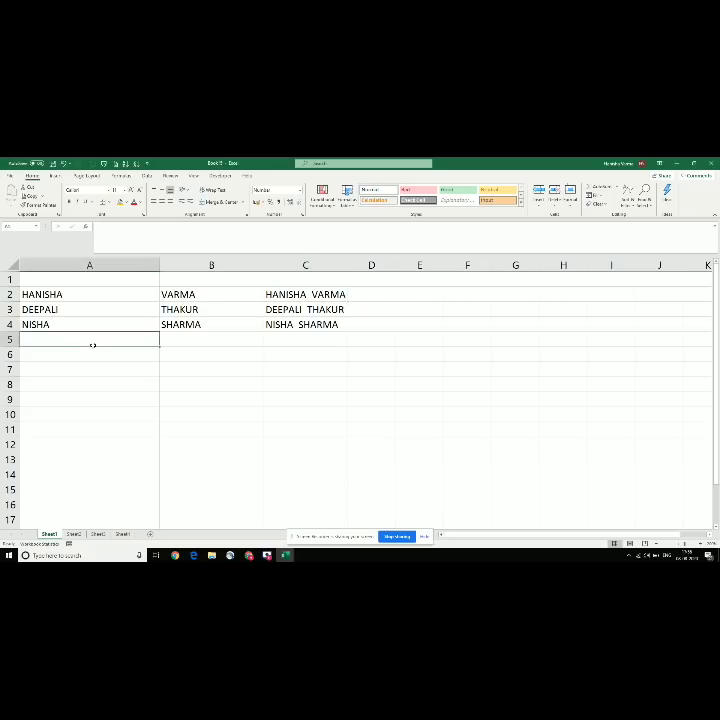
left_click(86, 325)
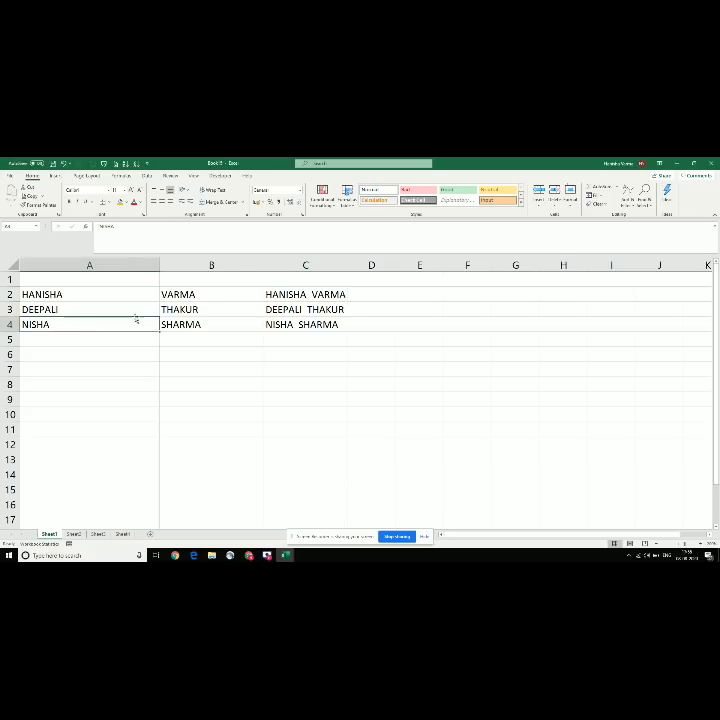
left_click(162, 311)
left_click(116, 321)
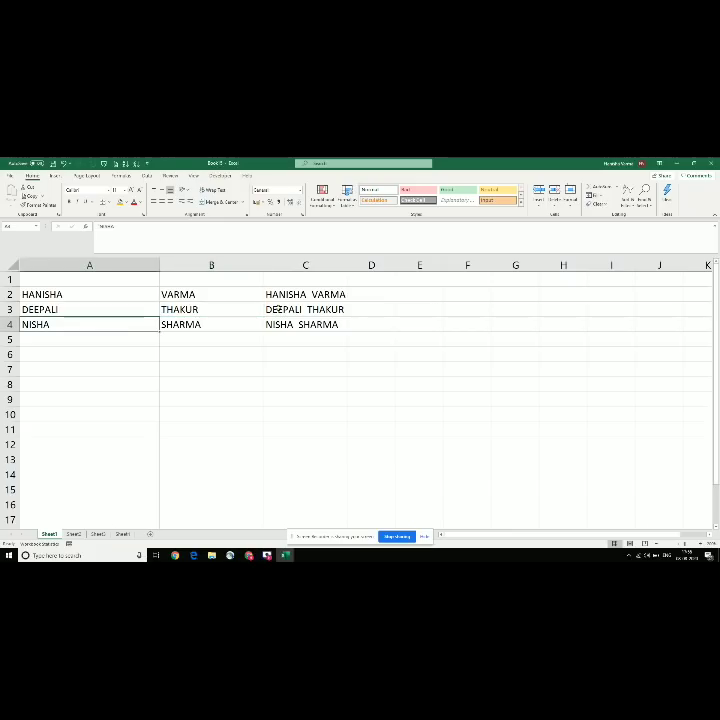
left_click(231, 305)
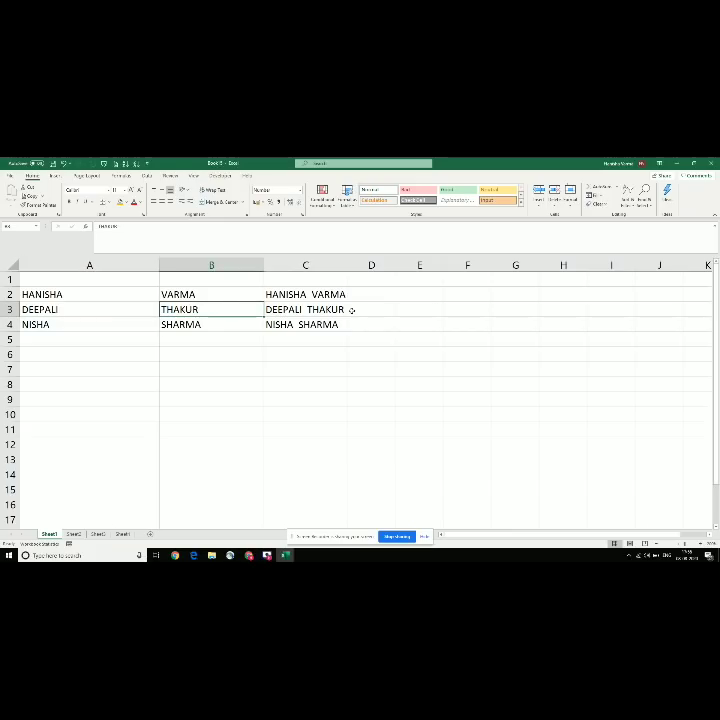
left_click(316, 294)
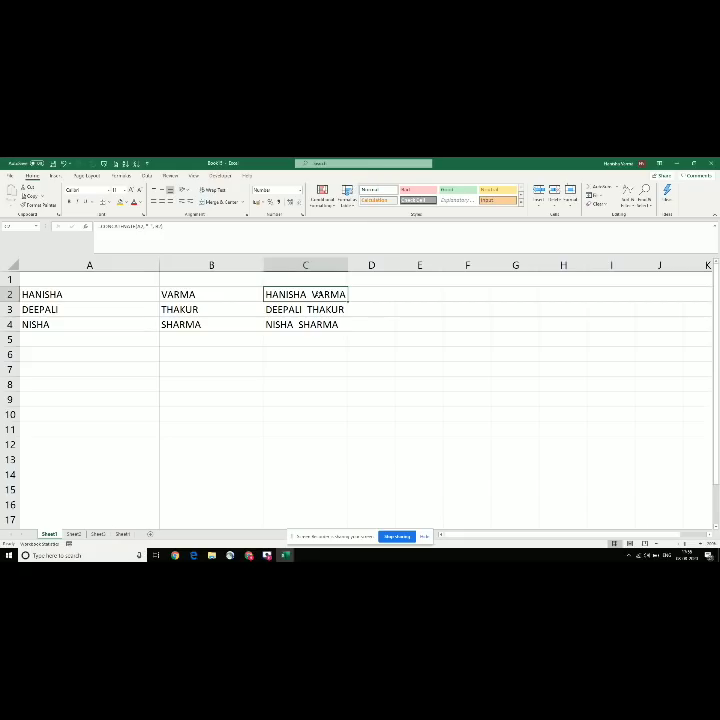
left_click(230, 325)
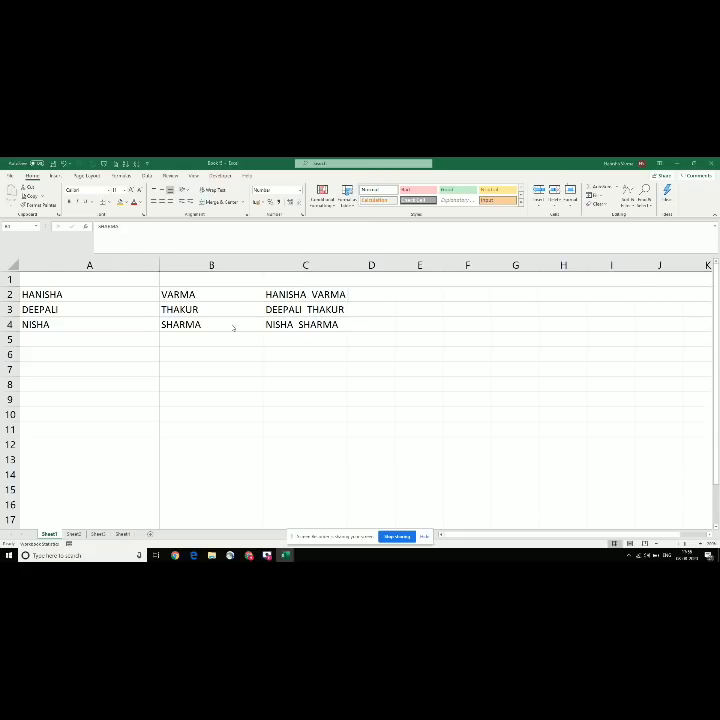
key("alt+Tab")
key("alt+Tab")
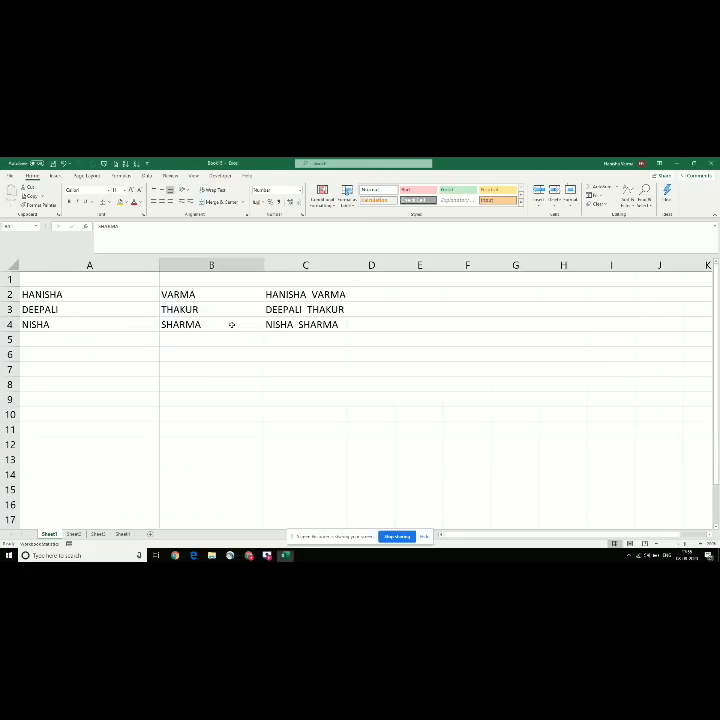
key("ctrl+a")
Step: Delete the sheet's contents and enter the heading CITY in A2
key("Delete")
key("Left")
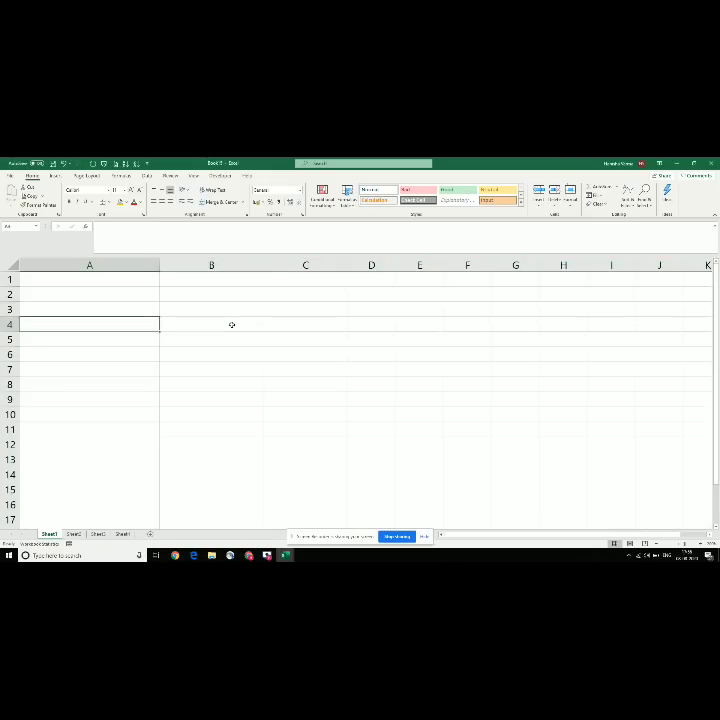
key("Up")
key("Right")
key("Left")
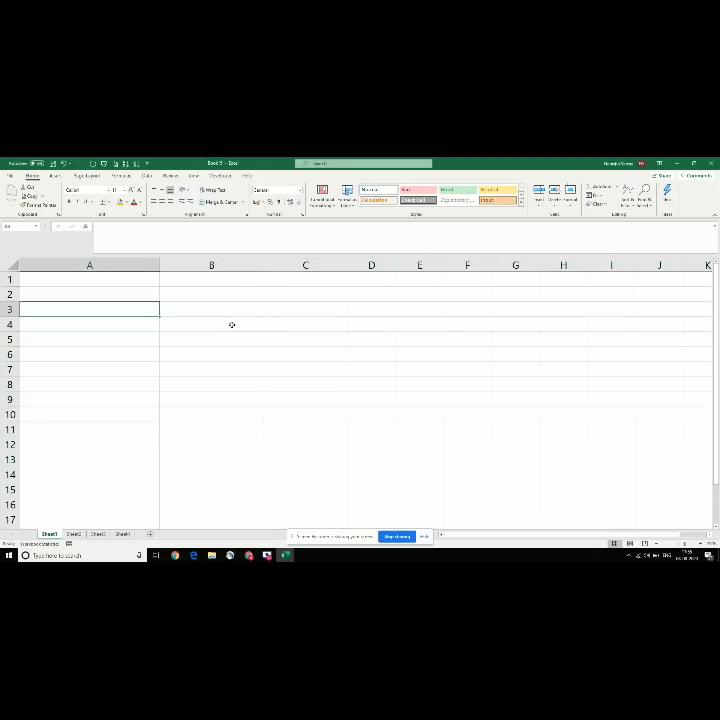
key("Up")
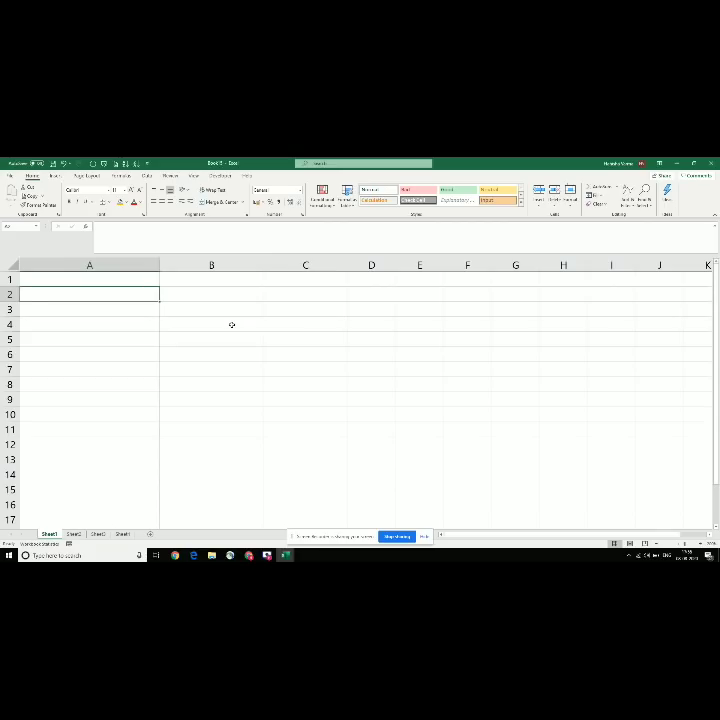
type("CITY")
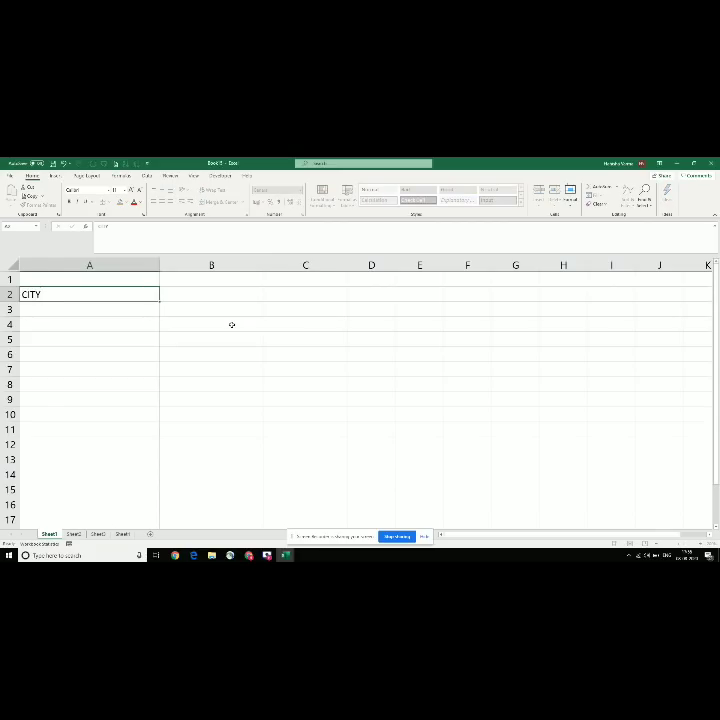
key("Return")
Step: List MUMBAI, DELHI, NASHIK, PUNJAB and CHANDIGARH in A3:A7
type("MUMBAI")
key("Return")
type("DELHI")
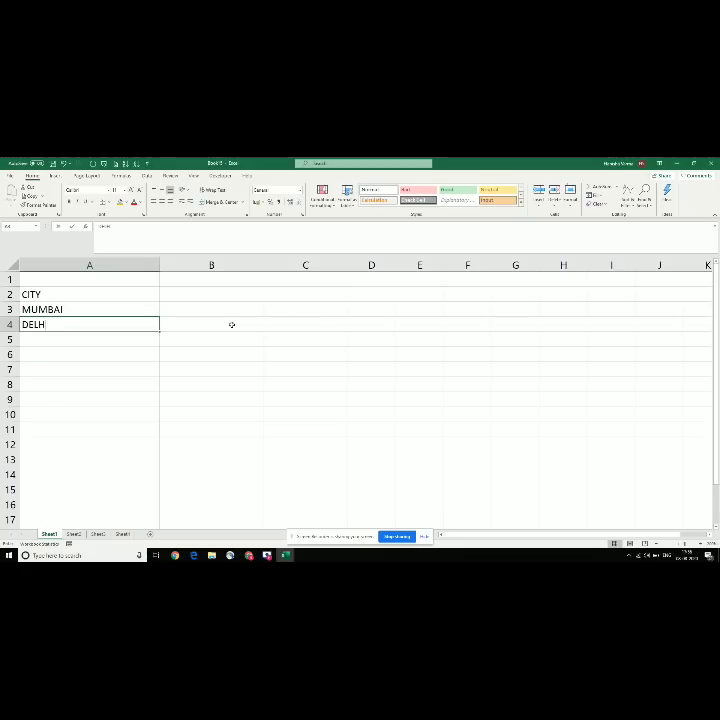
key("Return")
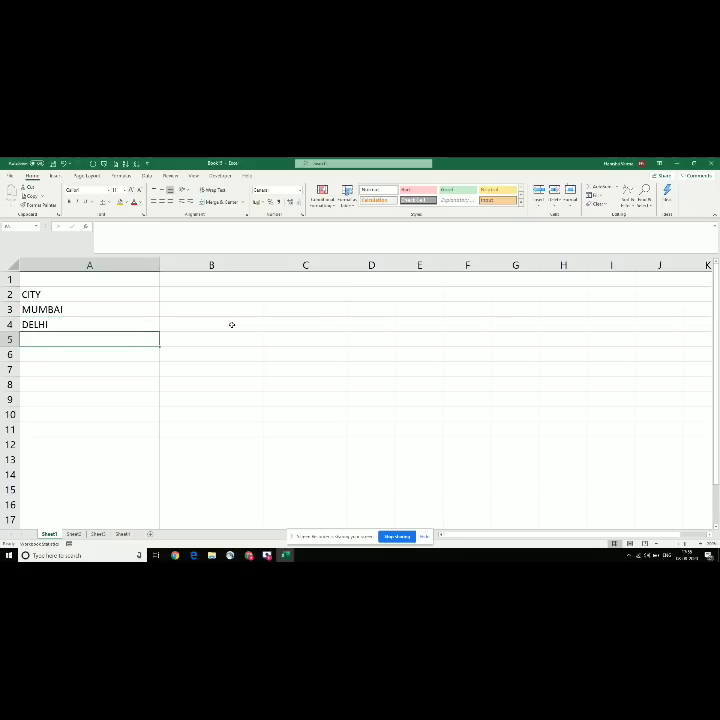
type("NASHIK")
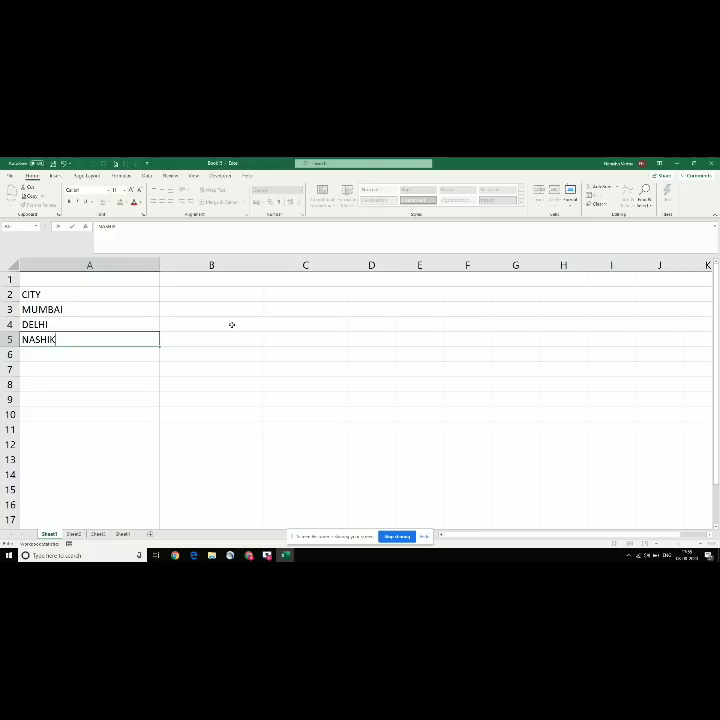
key("Return")
type("PUNJA")
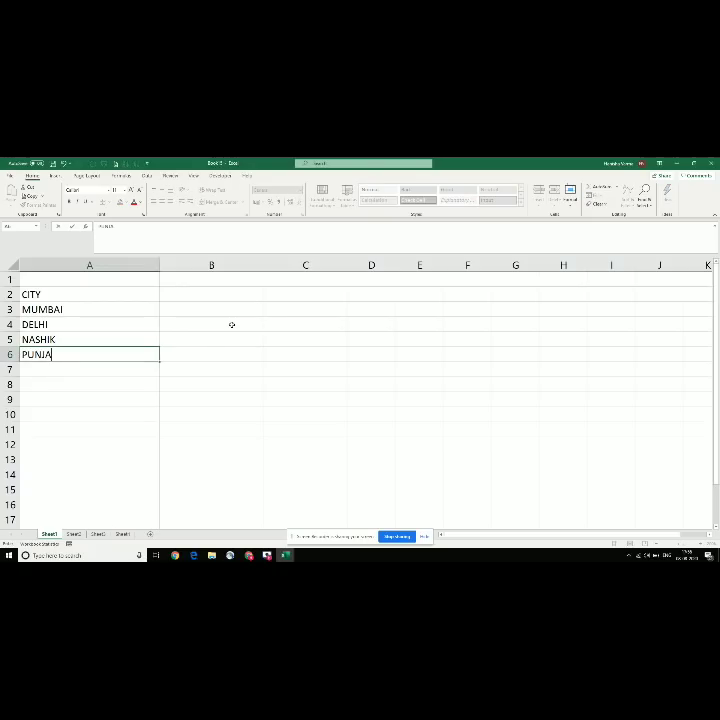
type("B")
key("Return")
type("CHANDI")
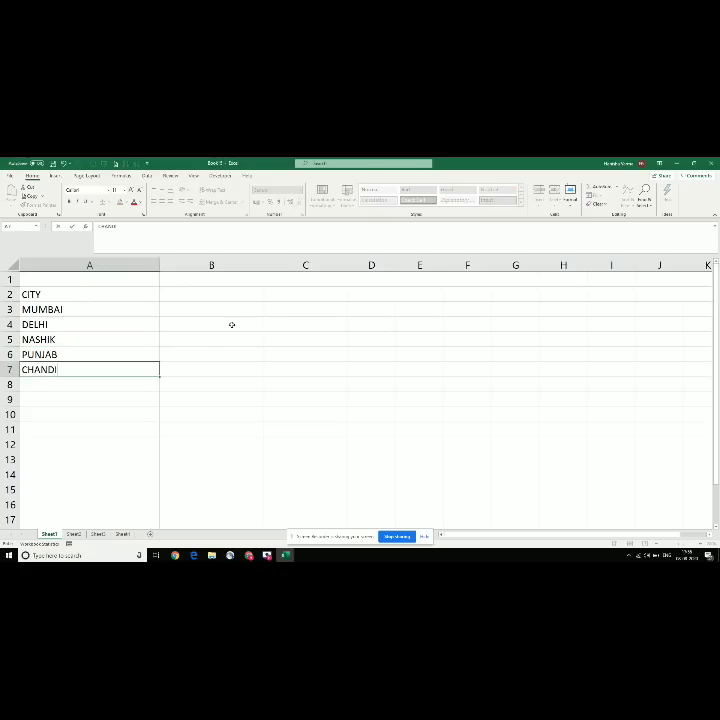
type("GARH")
key("Return")
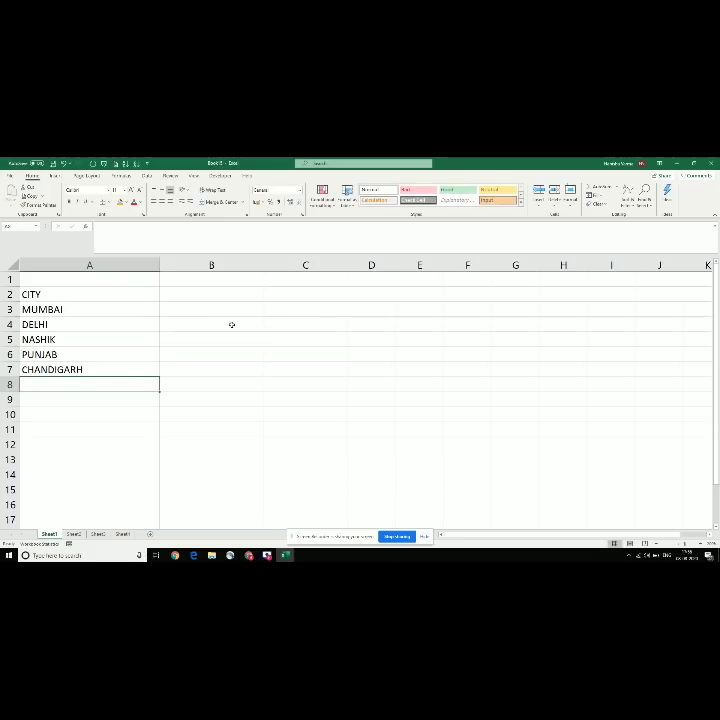
key("Up")
key("Up")
key("Up")
key("Up")
key("Up")
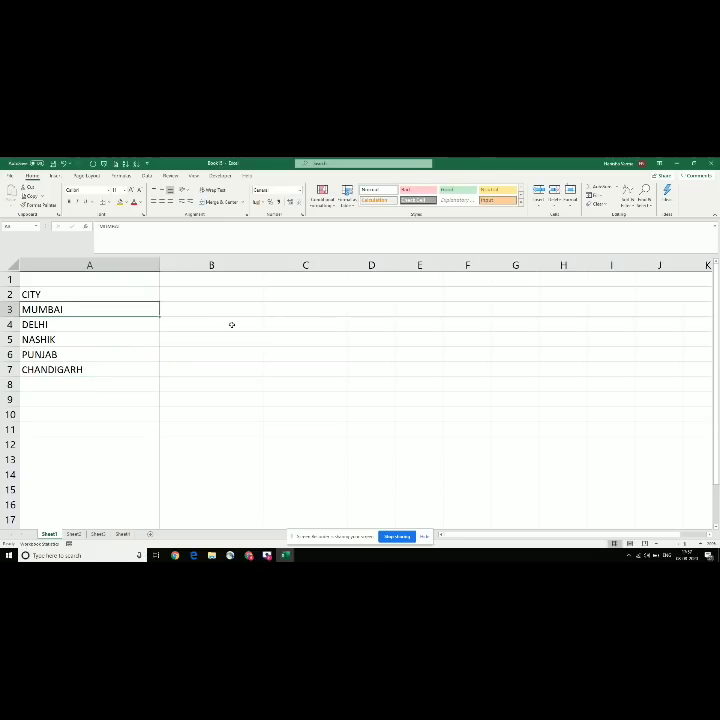
key("Right")
key("Up")
Step: Enter the SALES VALUE header in B2 with 500, 200, 300 and 400 below
type("SALES")
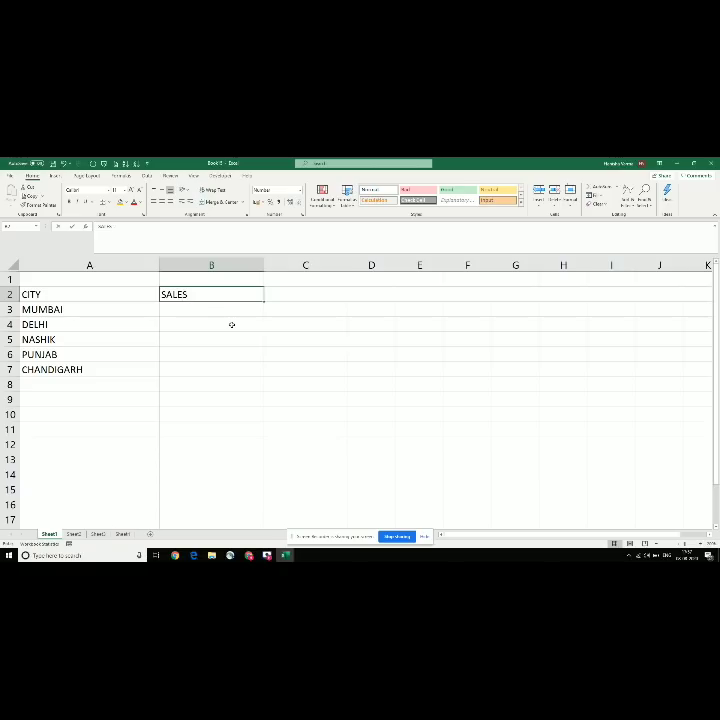
type(" VALUE")
key("Return")
type("500")
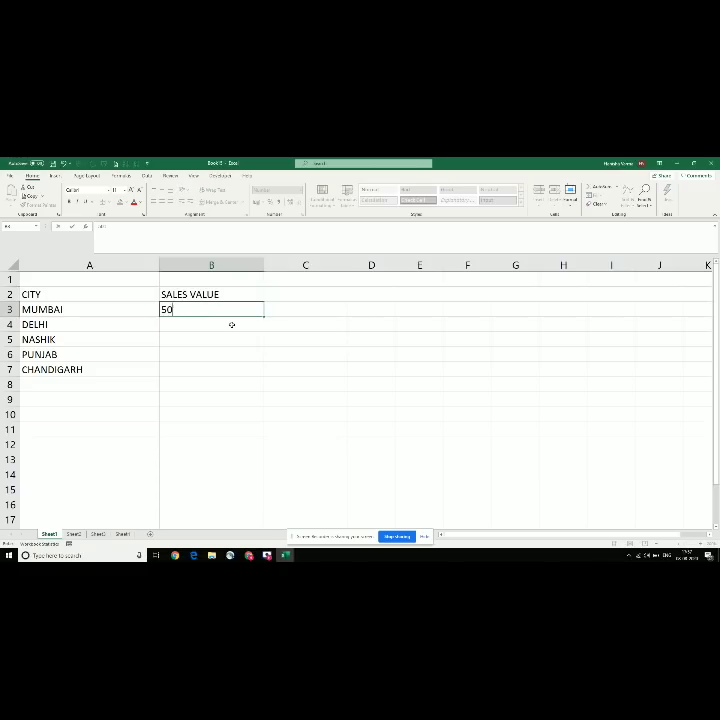
key("Return")
type("200")
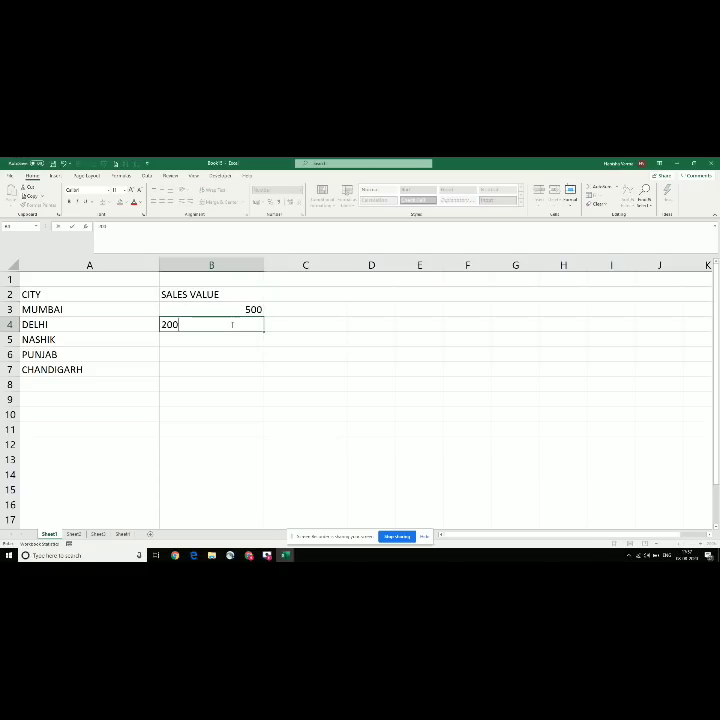
key("Return")
type("300")
key("Return")
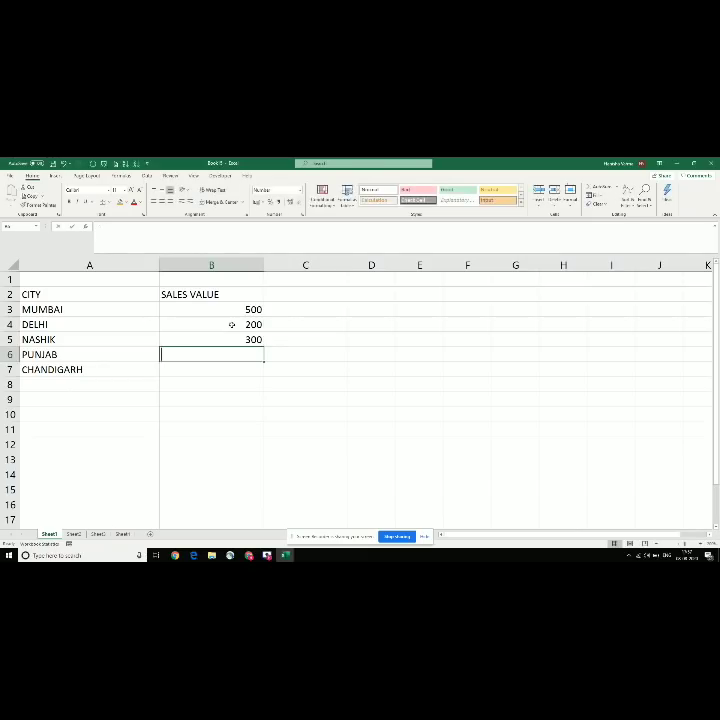
type("400")
key("Return")
Step: Enter 122 as CHANDIGARH's sales value in B7
key("Up")
key("Left")
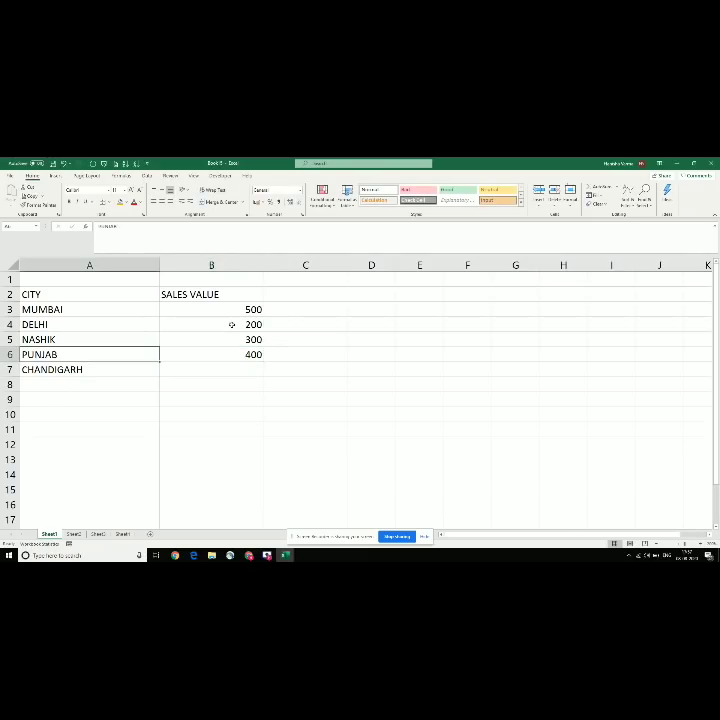
key("Right")
key("Down")
type("012")
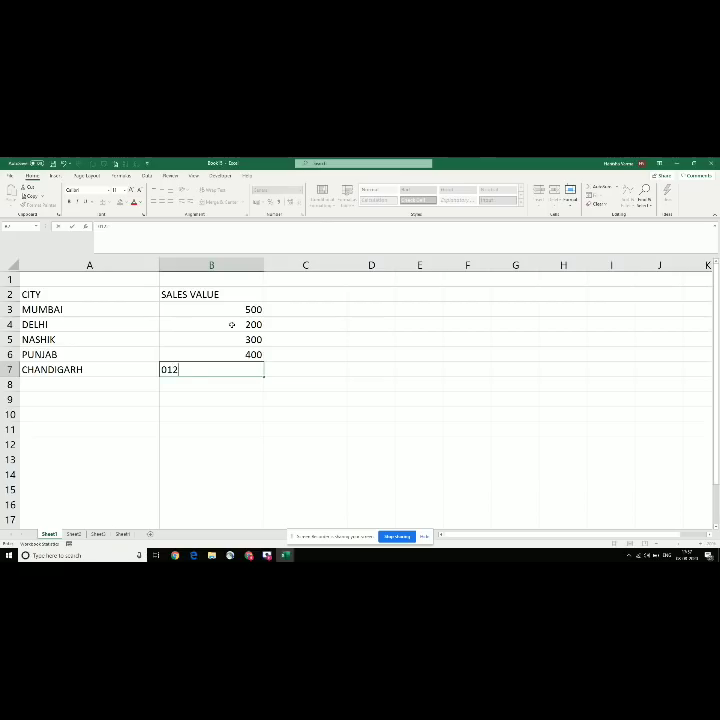
key("ctrl+Return")
key("Left")
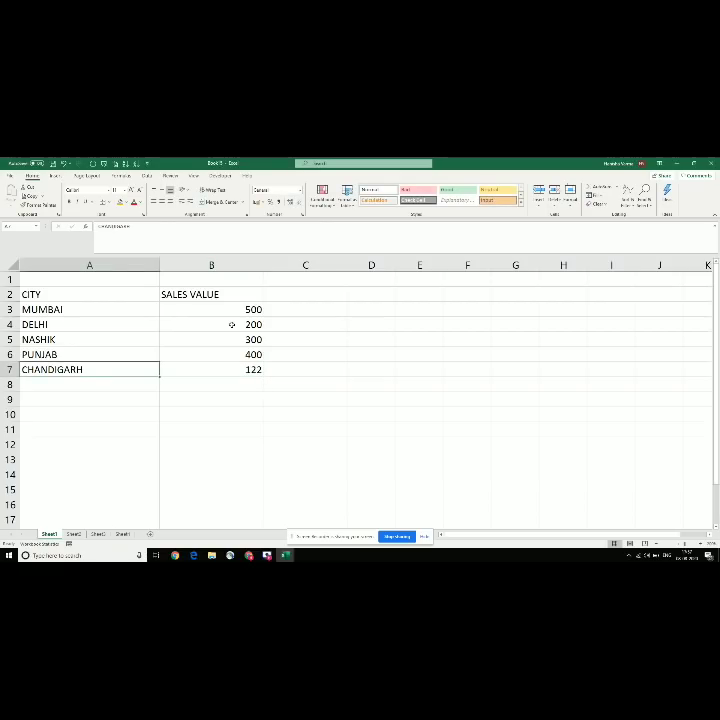
Step: On Sheet2, enter Mumbai in A3 and Delhi in A4
left_click(75, 535)
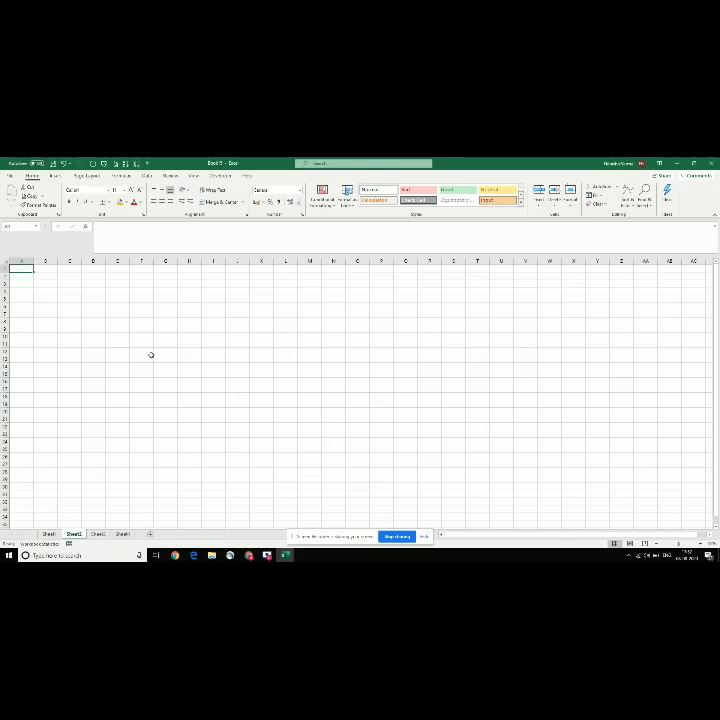
scroll(90, 347, "up", 5)
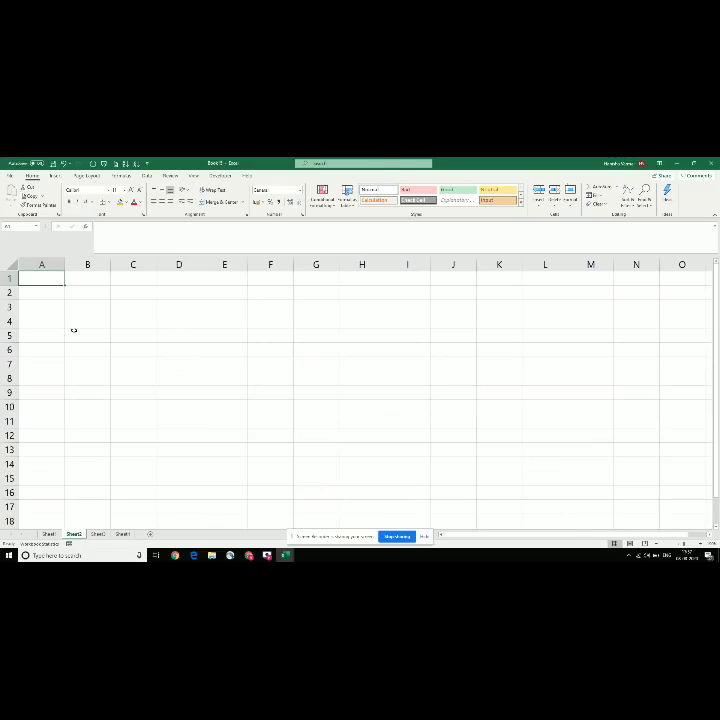
left_click(51, 308)
type("mUMBAI")
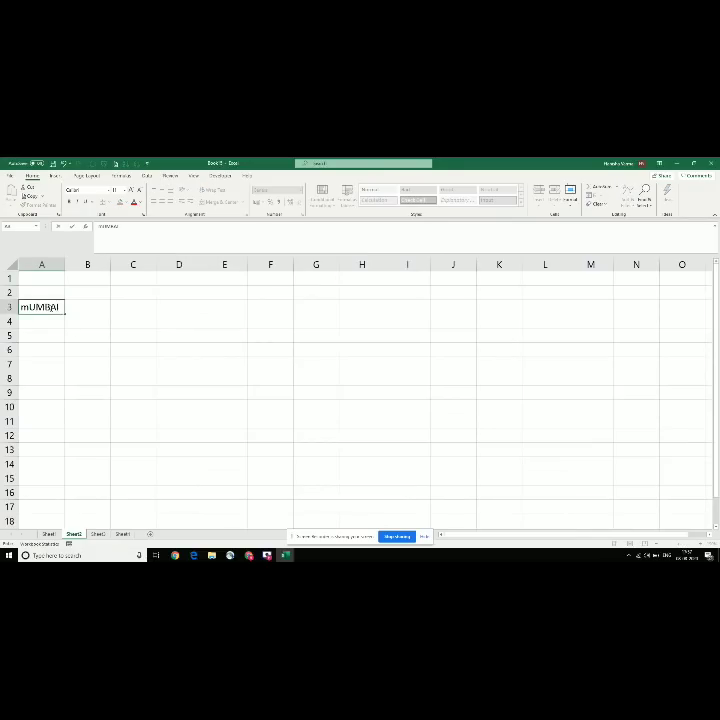
key("Return")
type("Sales")
key("Return")
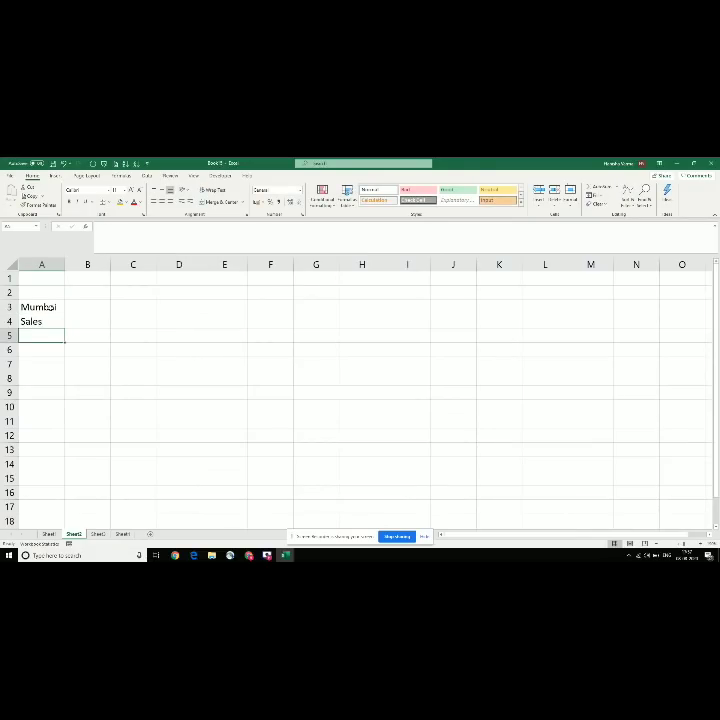
key("Up")
type("Delhi")
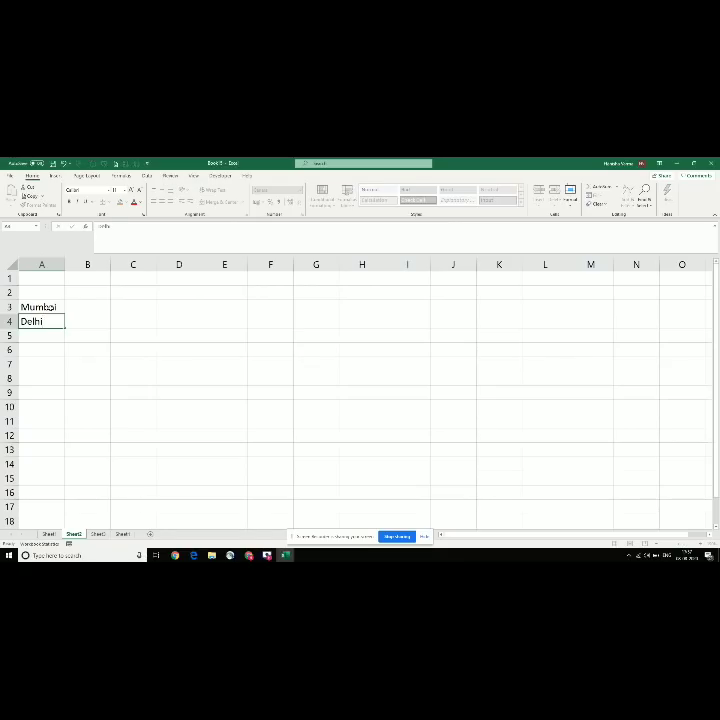
key("Return")
Step: Add the headers City Name in A2 and Sales value in B2
left_click(40, 292)
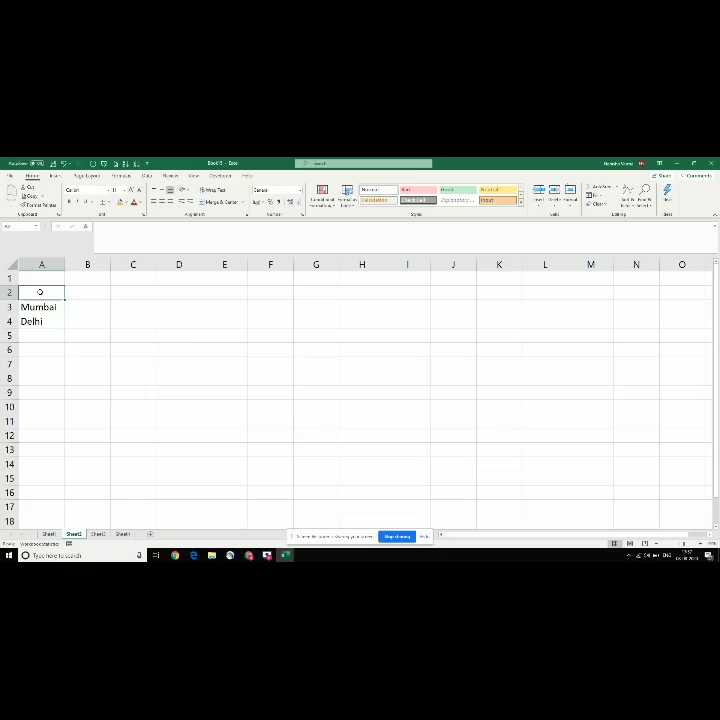
type("City Name")
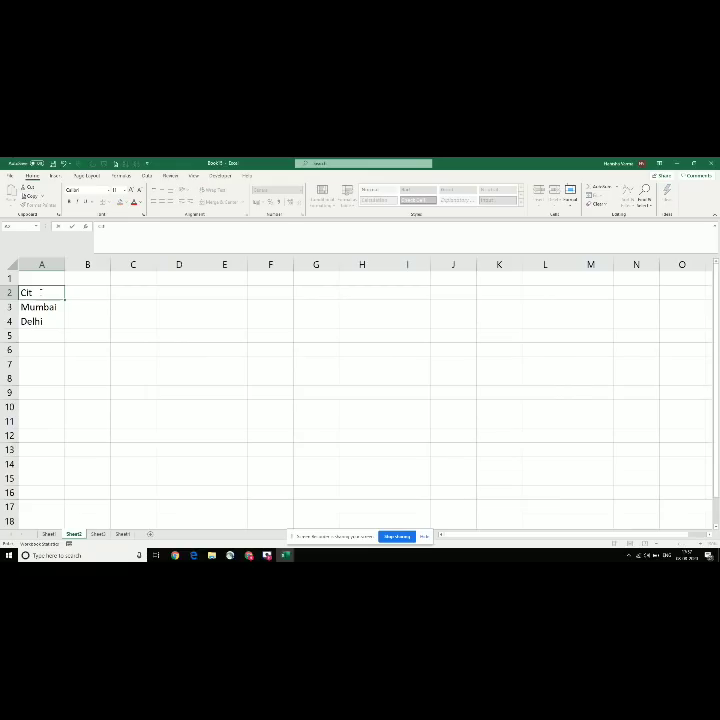
key("Return")
key("Return")
key("Up")
key("Right")
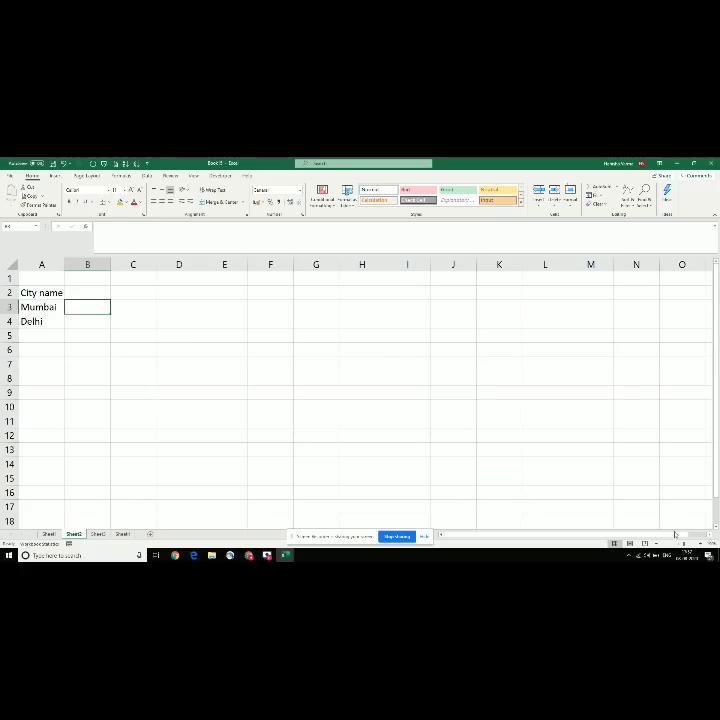
scroll(457, 420, "up", 2, "ctrl")
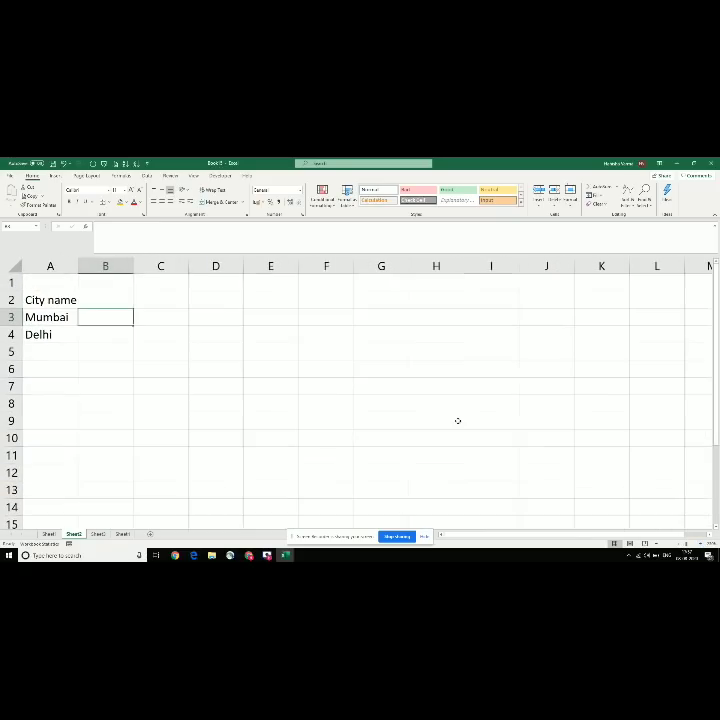
key("Right")
key("Up")
key("Left")
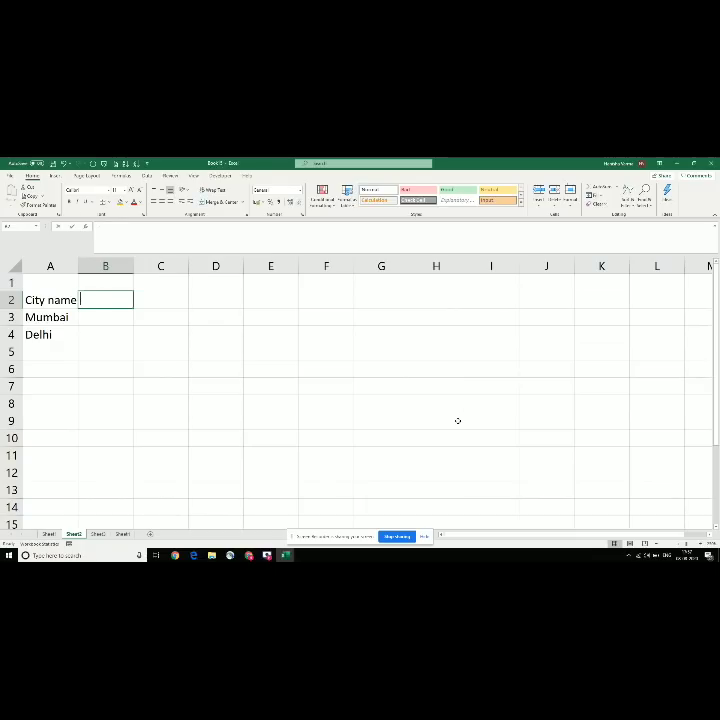
type("Sales value")
key("Return")
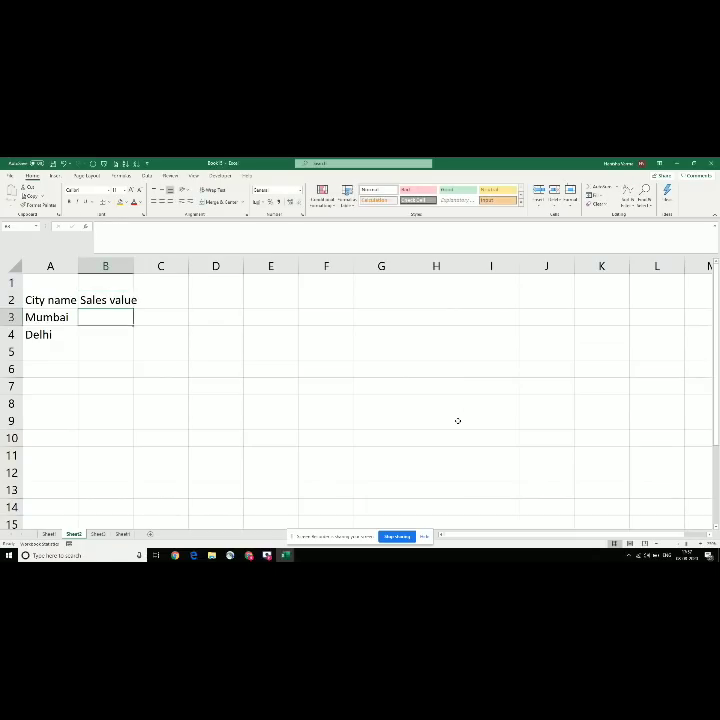
type("=vlooku")
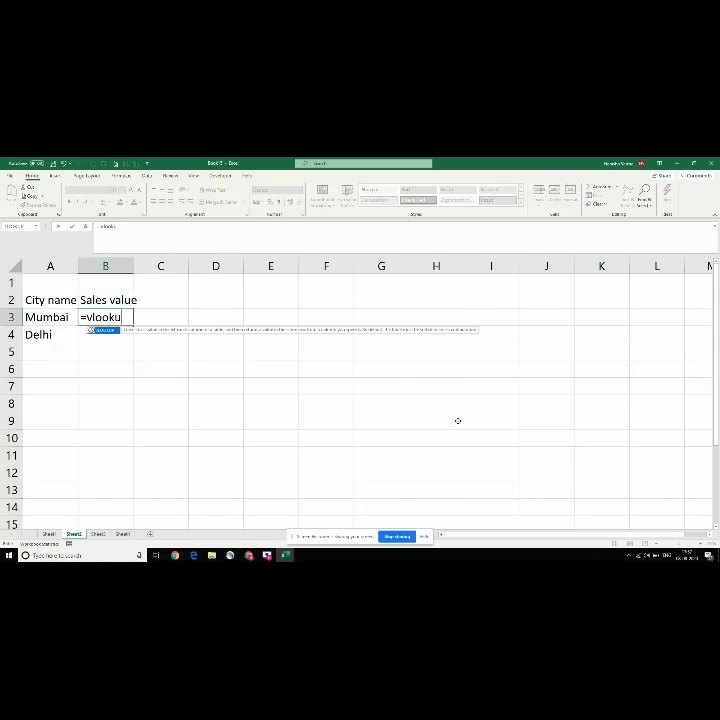
type("p(")
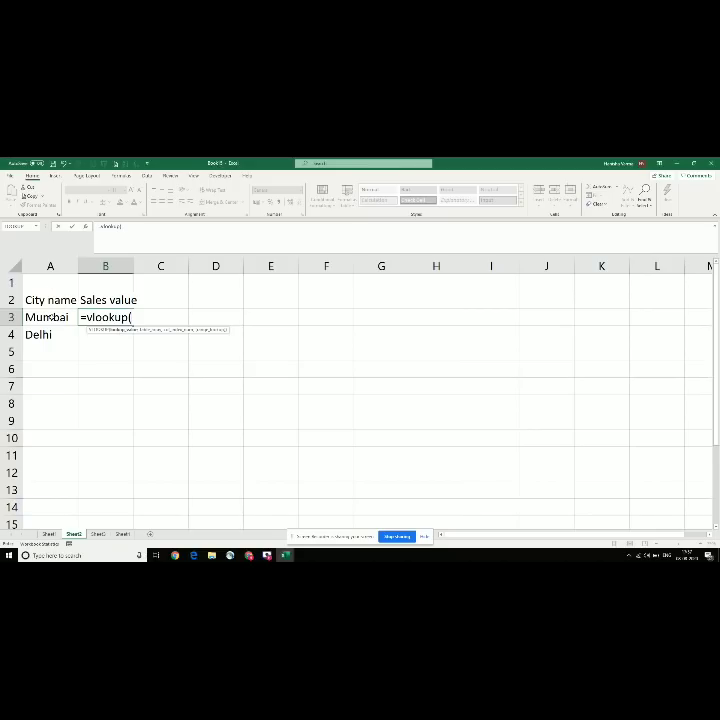
Step: Complete B3 as =VLOOKUP(A3, Sheet1!A3:B7, 2, 0) so Mumbai's sales show 500
left_click(50, 317)
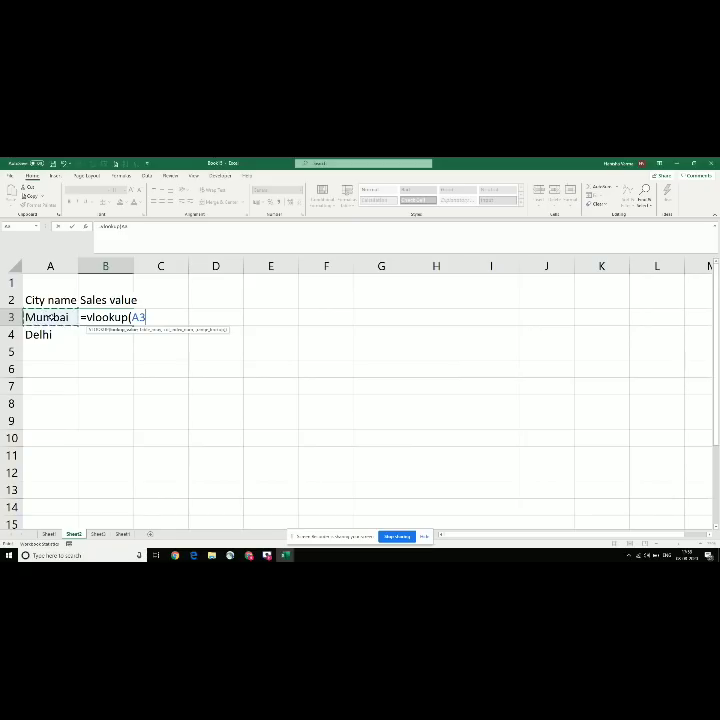
type(",")
left_click(73, 534)
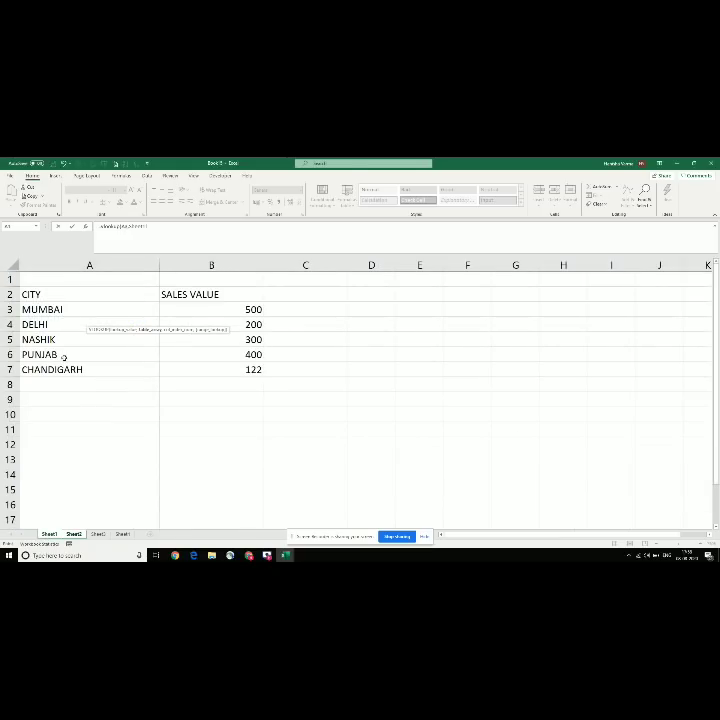
left_click_drag(57, 310, 186, 365)
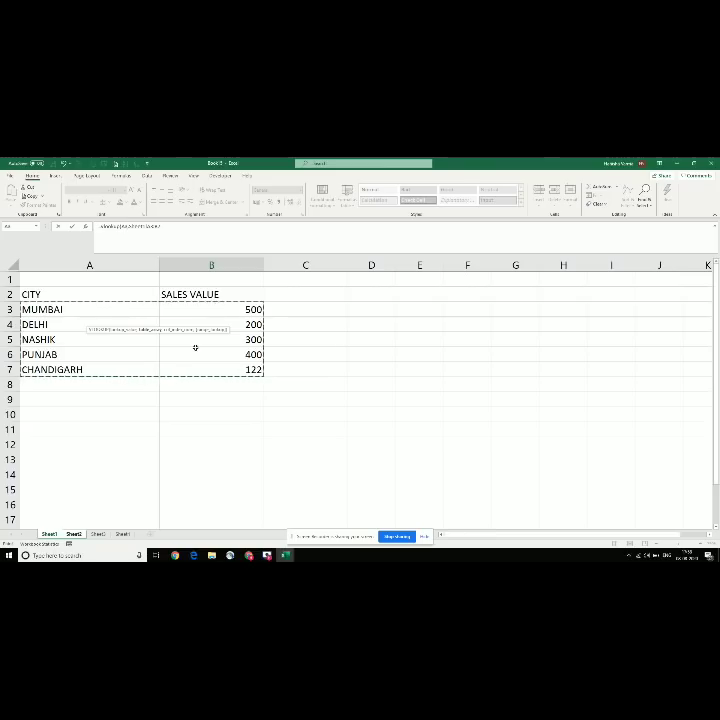
key("shift+Left")
key("shift+Right")
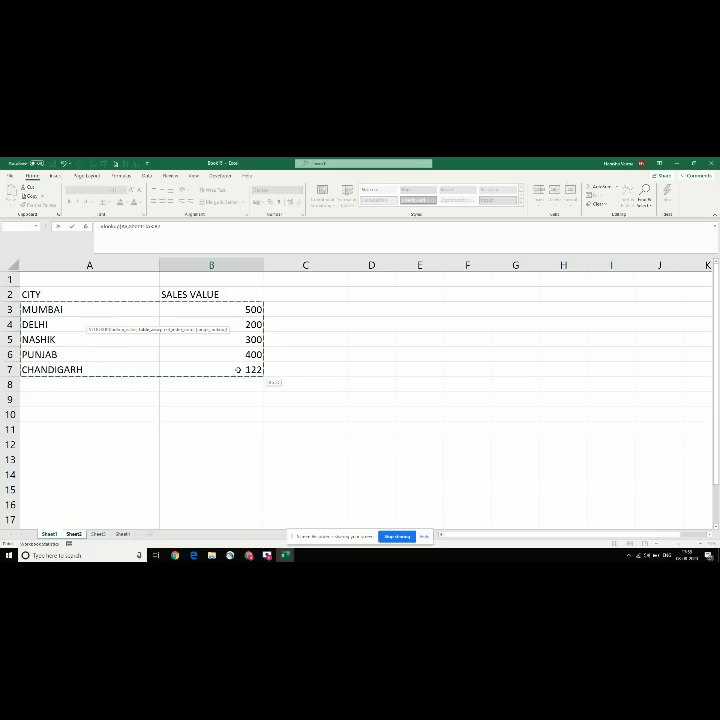
type(",")
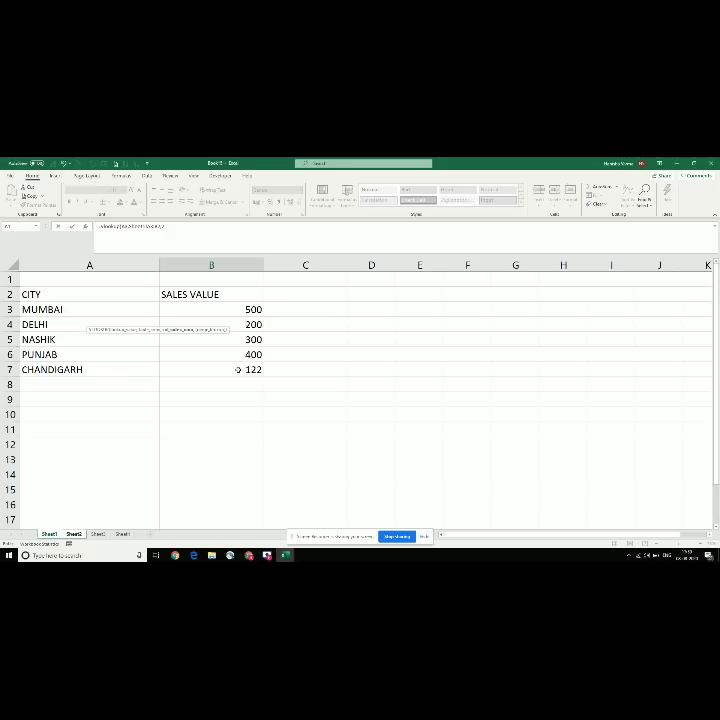
type(",")
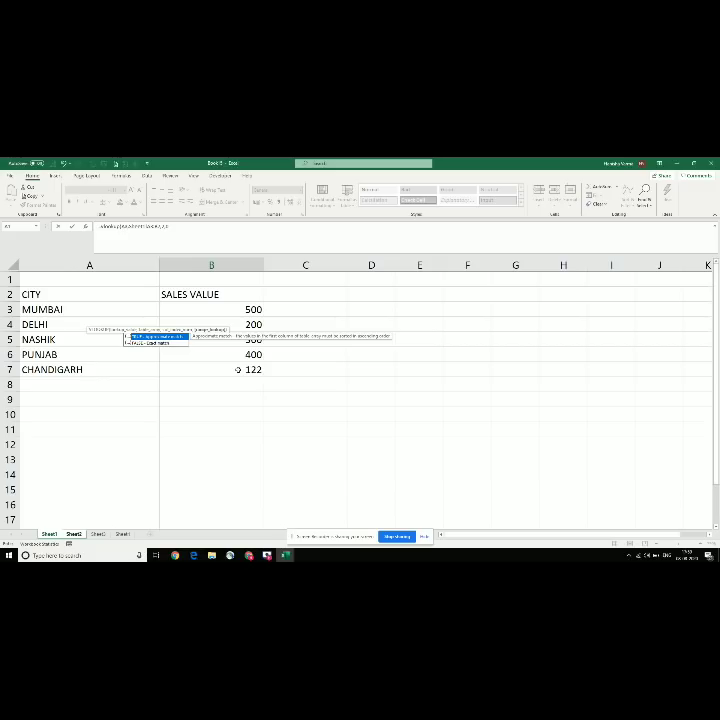
type("0)")
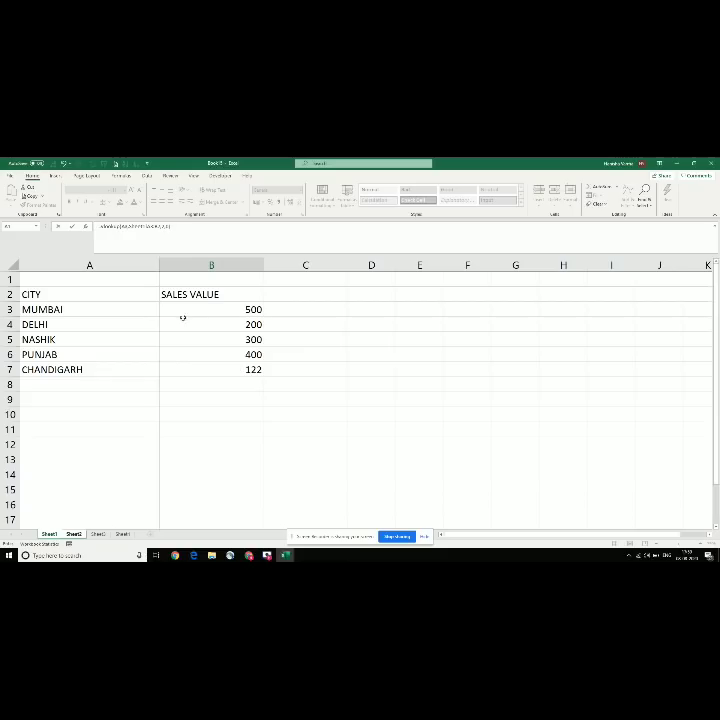
key("Return")
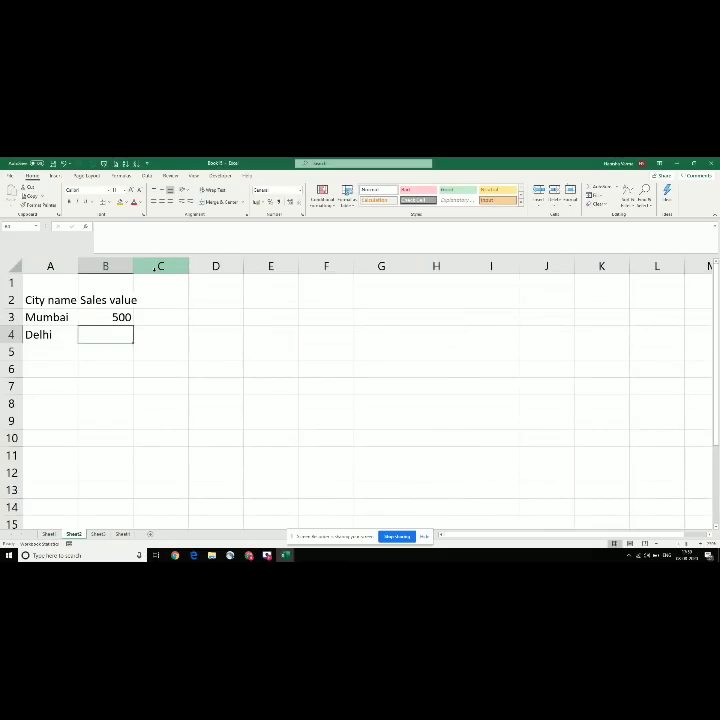
Step: Check B3's VLOOKUP on Sheet2, then view Sheet1's A3:B7 city table showing Mumbai's 500
key("Up")
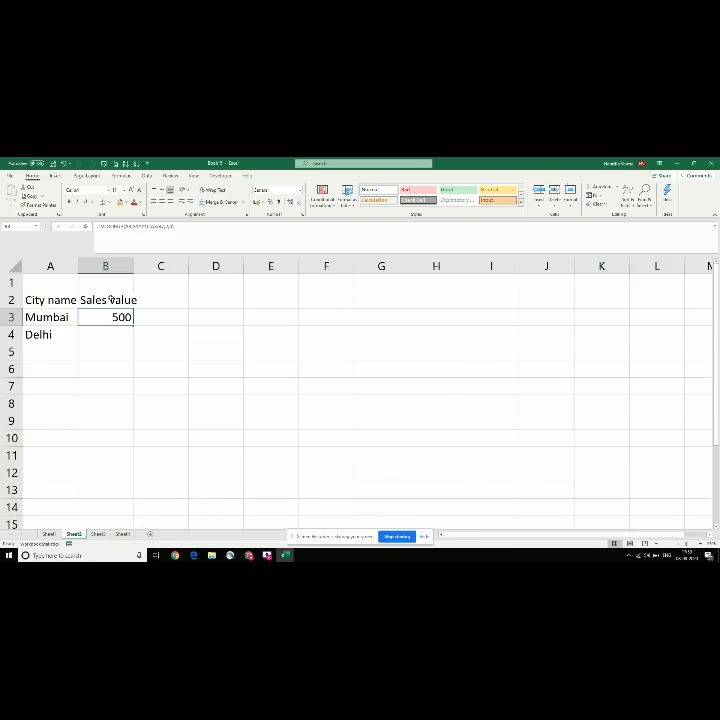
left_click(47, 317)
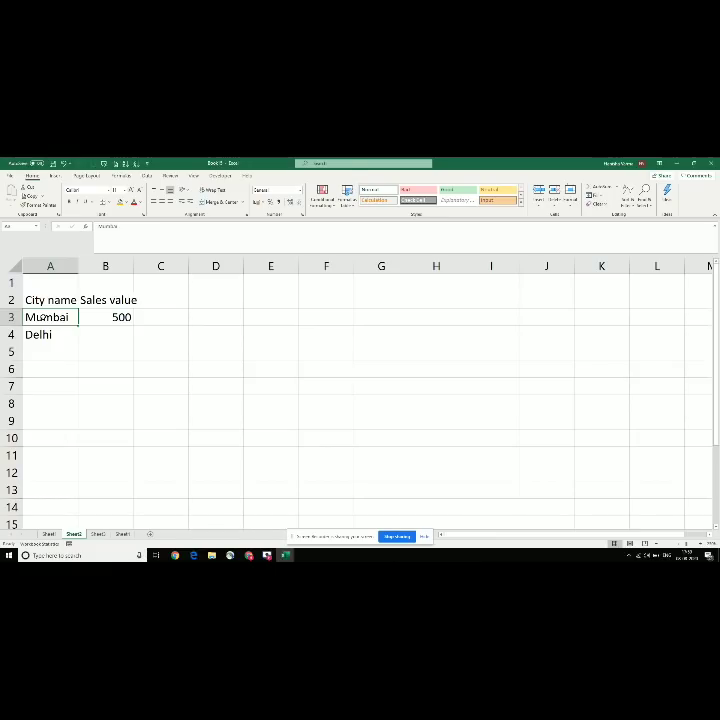
left_click(89, 320)
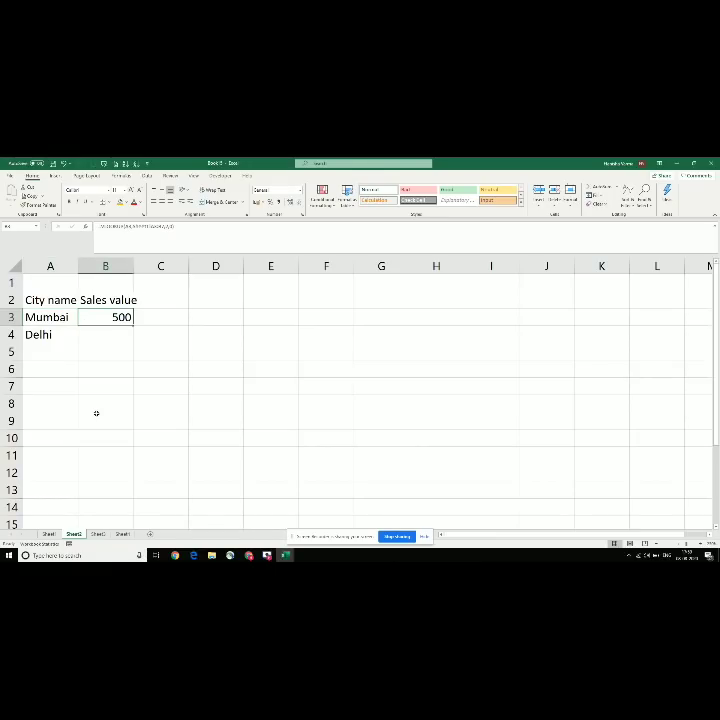
left_click(48, 534)
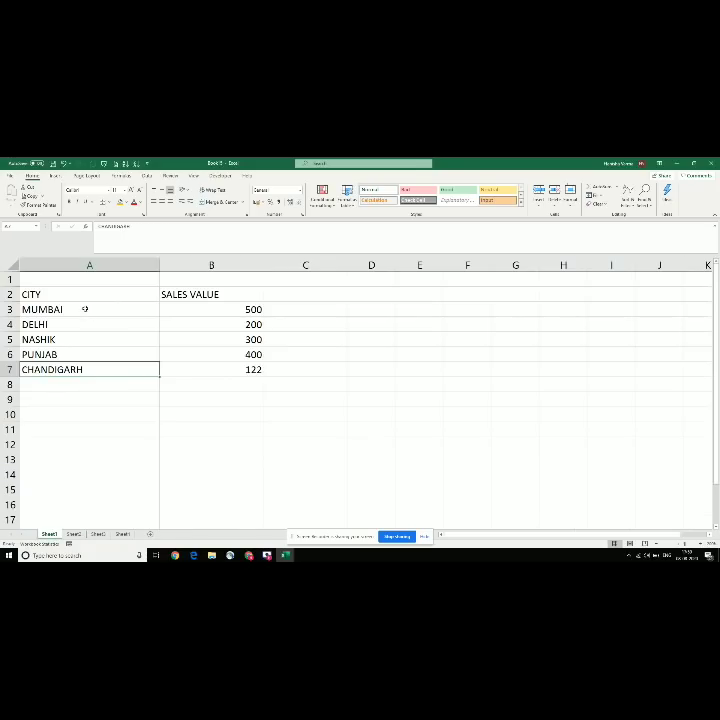
left_click_drag(85, 308, 174, 365)
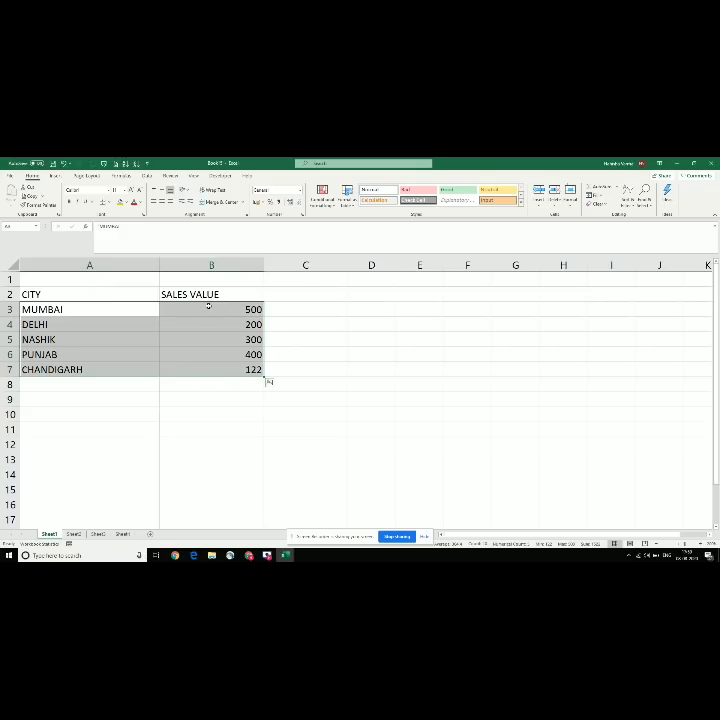
left_click(208, 307)
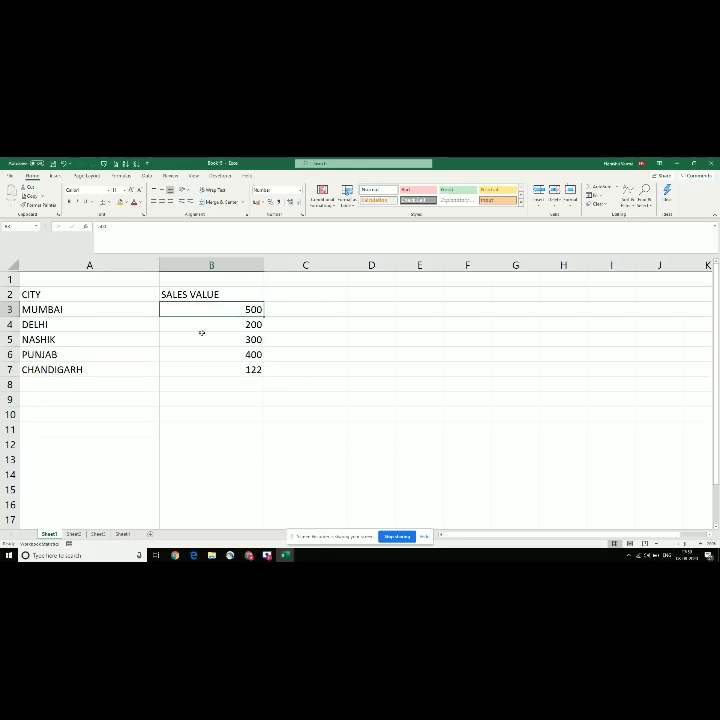
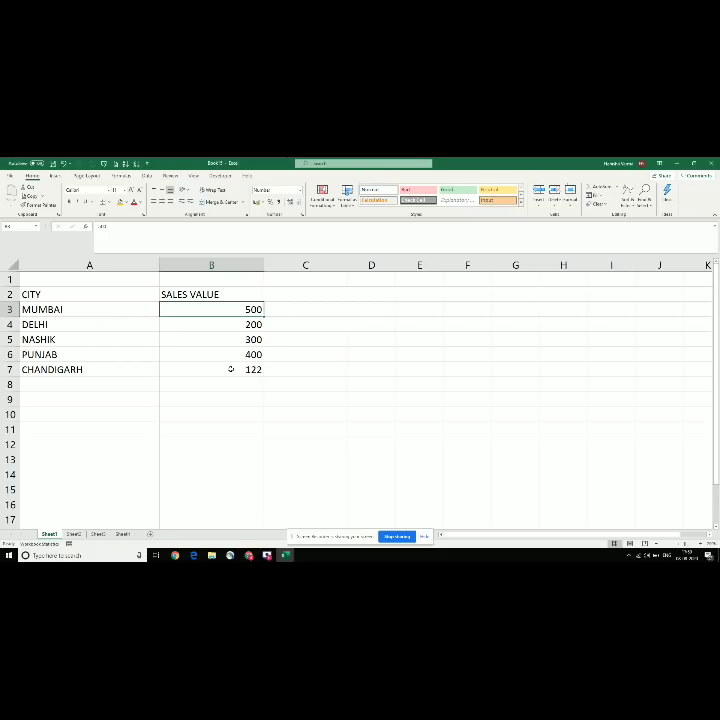
Step: Copy Mumbai's B3 sales formula into B4 on Sheet2 so Delhi shows 200
key("ctrl+Page_Down")
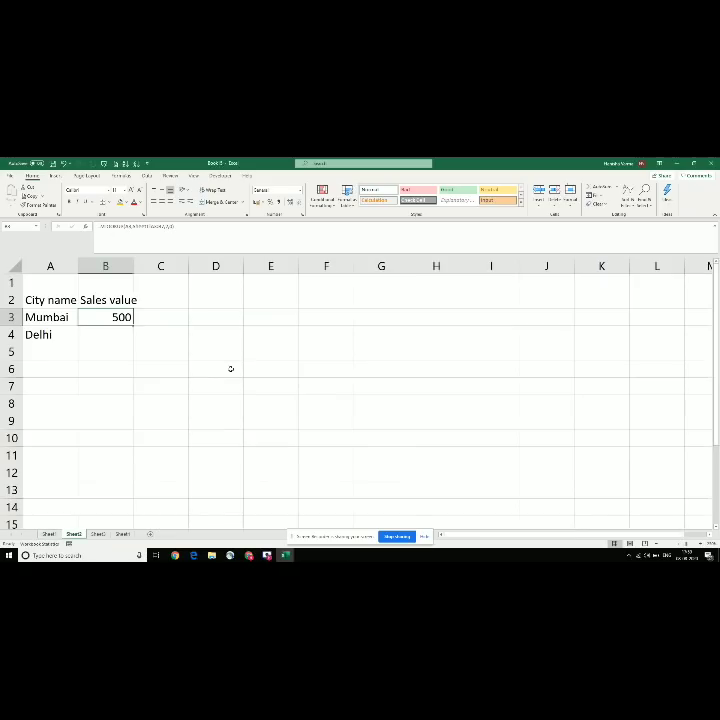
key("ctrl+c")
key("Down")
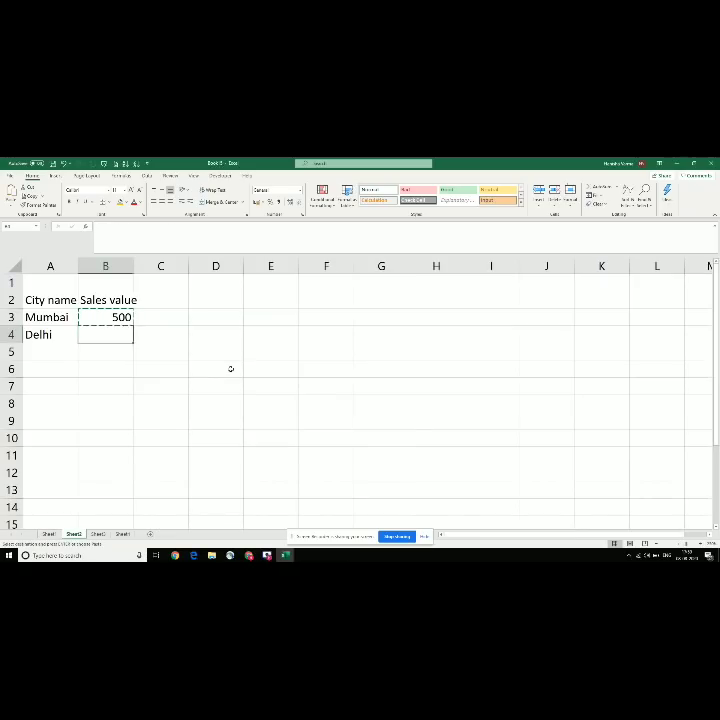
key("ctrl+v")
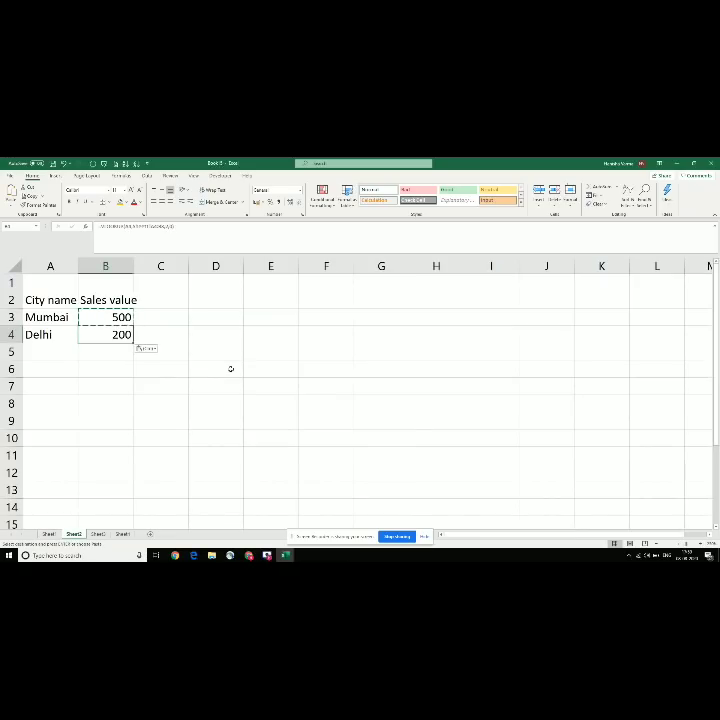
key("Escape")
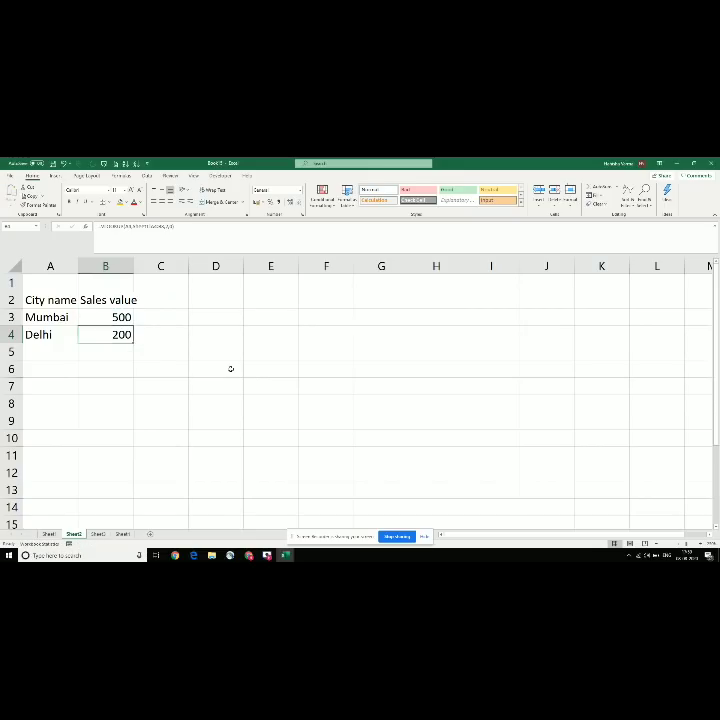
Step: Compare the MUMBAI and DELHI source sales values on Sheet1, then go back to Sheet2
key("ctrl+Page_Up")
key("Left")
key("Down")
key("Right")
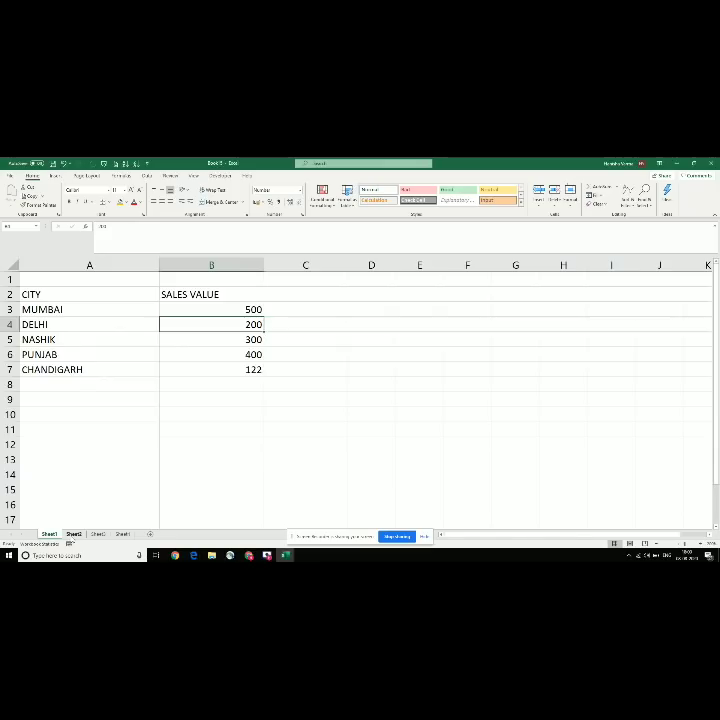
left_click(74, 534)
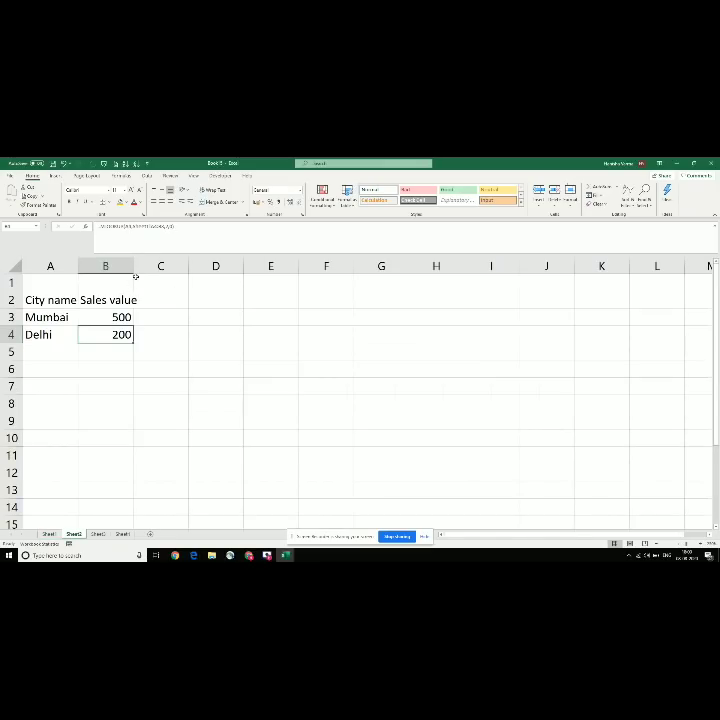
Step: Widen column B to fit the sales values and review the City name cells
left_click_drag(135, 268, 241, 266)
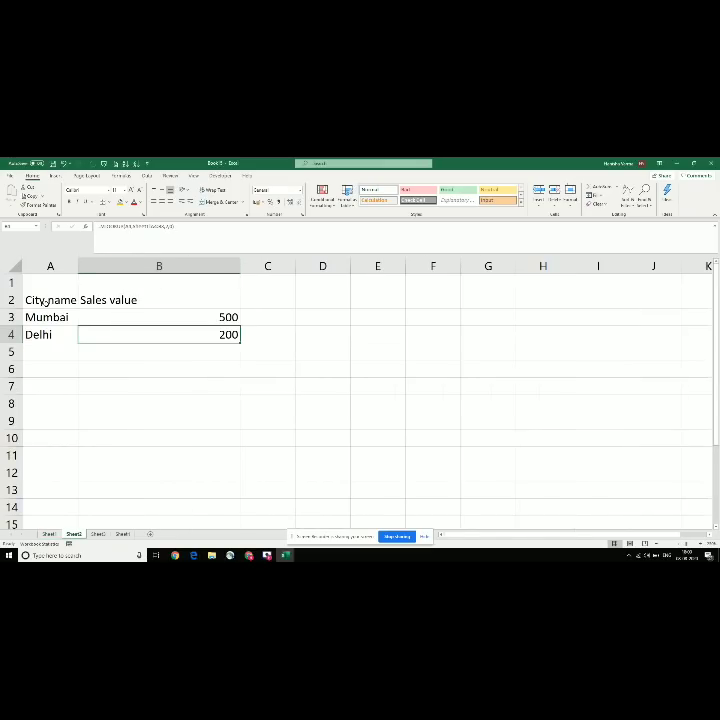
left_click(46, 301)
left_click(30, 336)
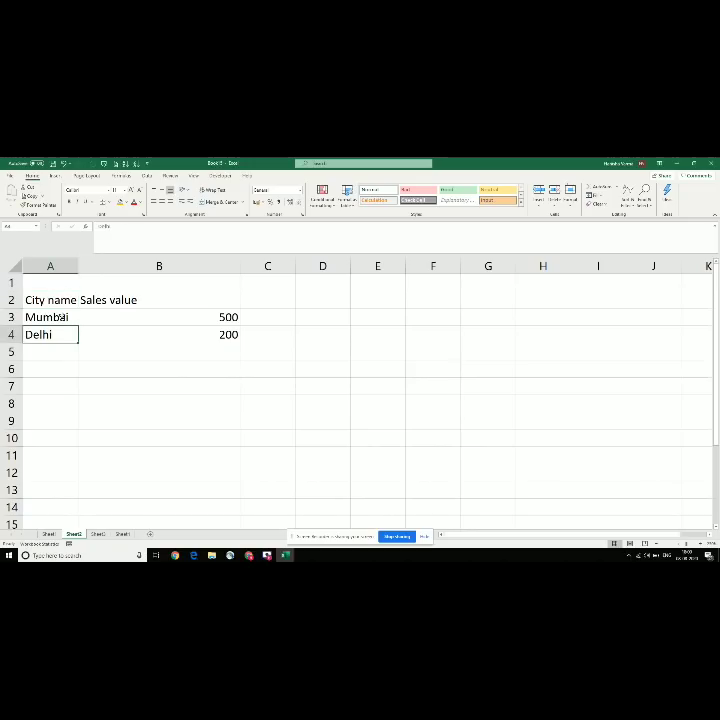
left_click(61, 317)
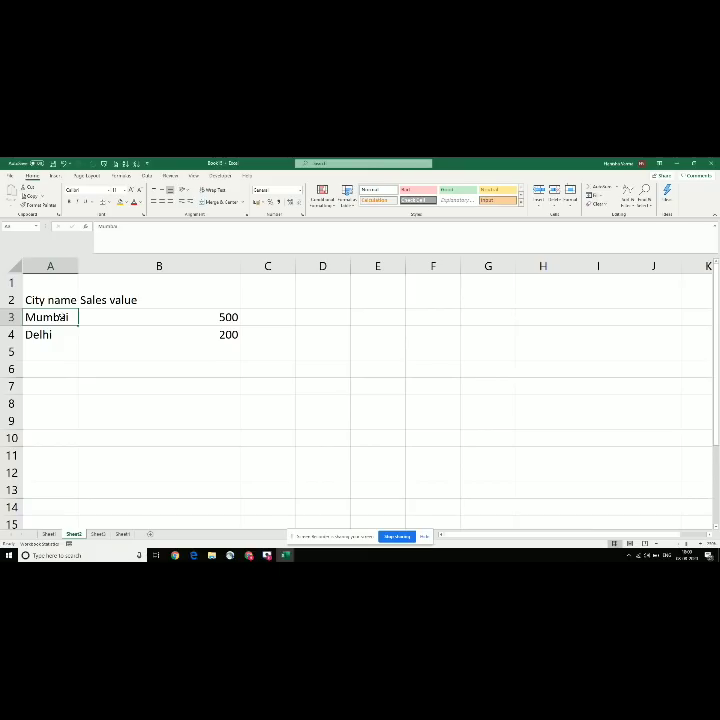
Step: Look through the topic list in the other workbook around Vlookup and Pivot
key("alt+Tab")
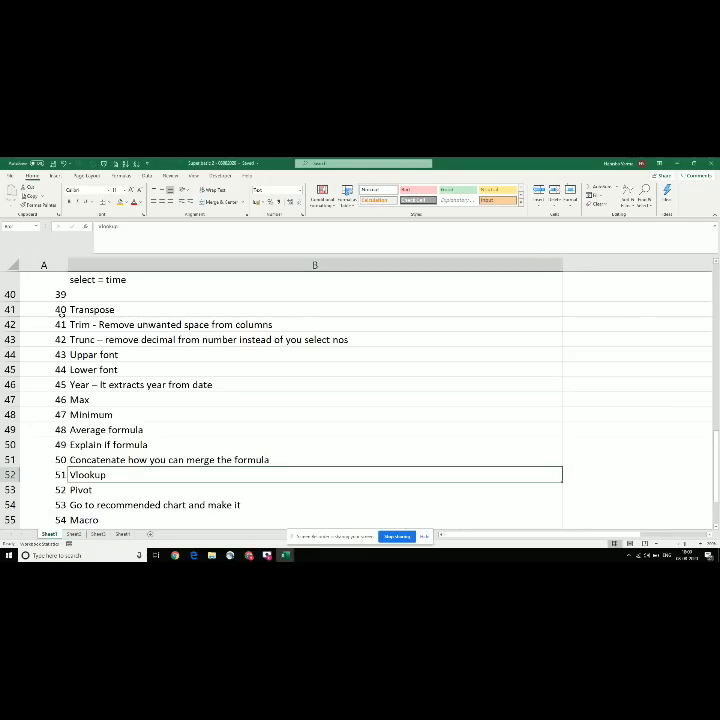
key("alt+Tab")
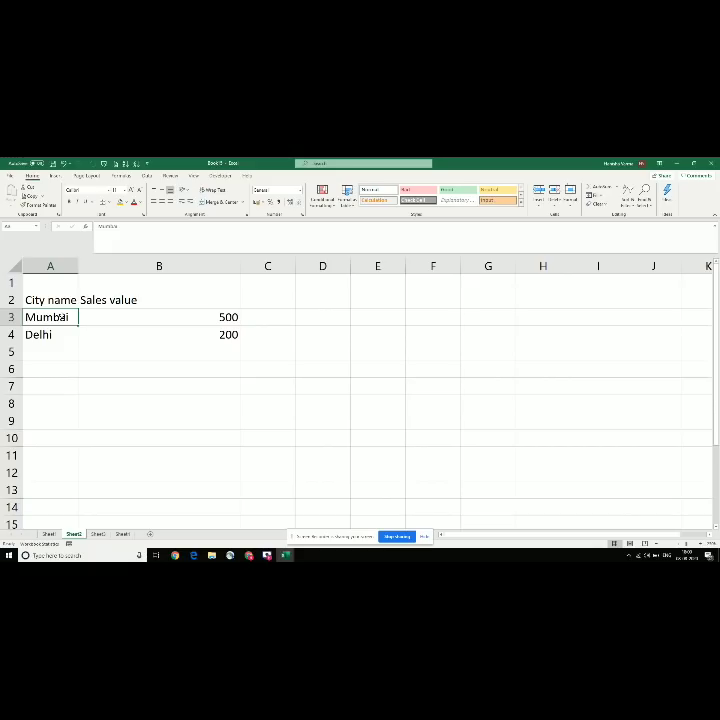
key("alt+Tab")
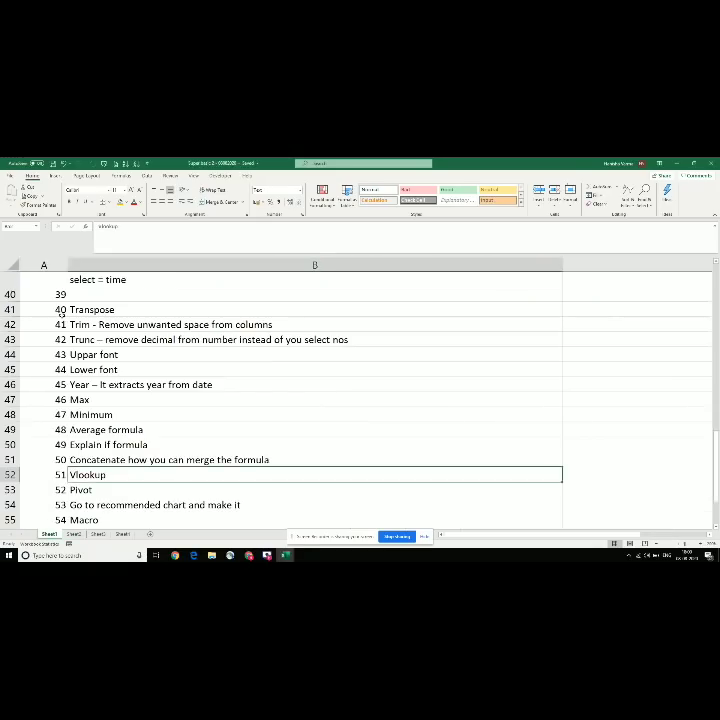
key("Down")
key("Left")
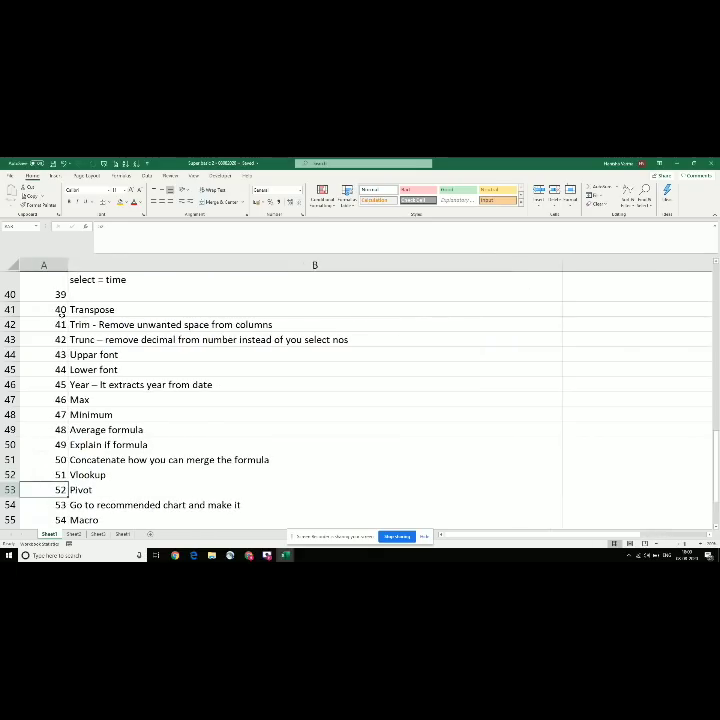
key("Down")
key("Up")
key("Right")
Step: Return to Book5's Sheet1 showing the CITY and SALES VALUE table
key("alt+Tab")
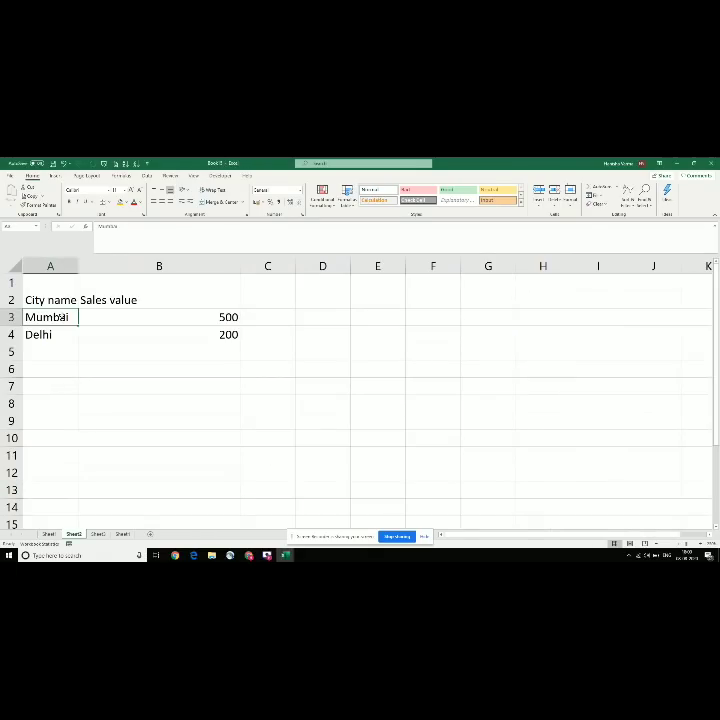
key("ctrl+a")
key("Up")
key("Up")
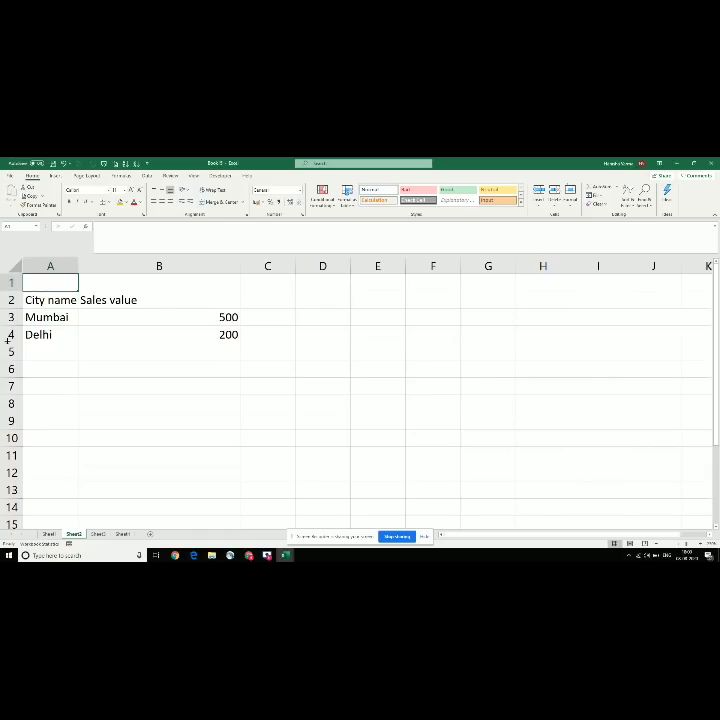
key("ctrl+Page_Up")
key("Up")
key("Up")
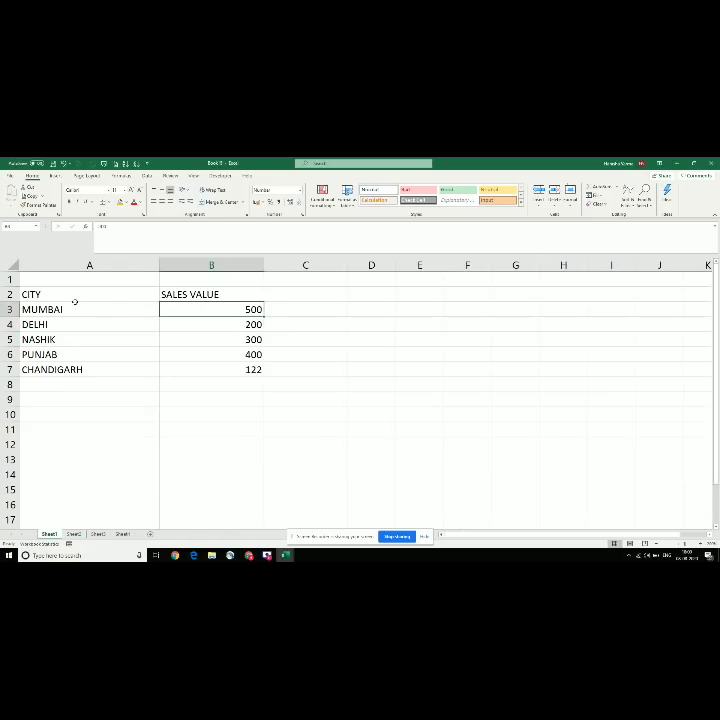
Step: Delete the blank first row above the CITY header
key("Left")
key("shift+space")
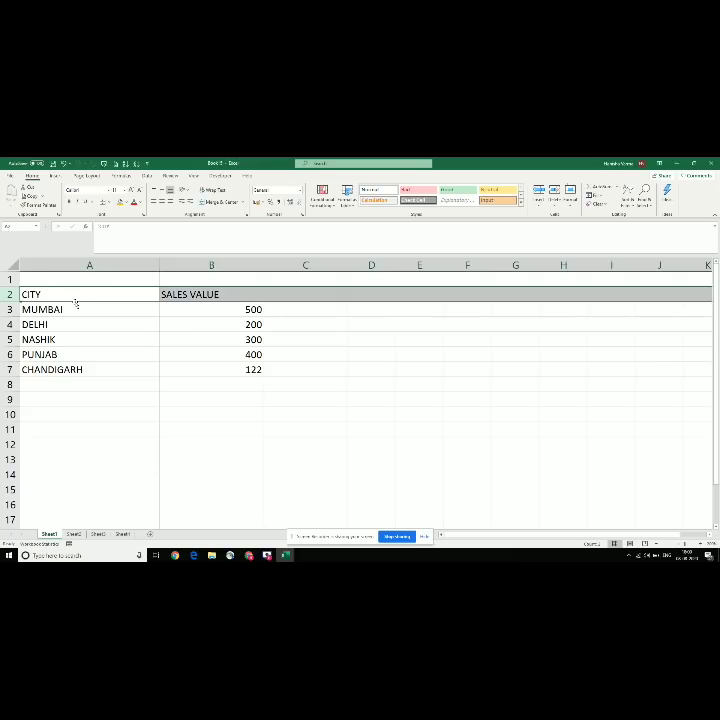
key("Up")
key("shift+space")
key("ctrl+minus")
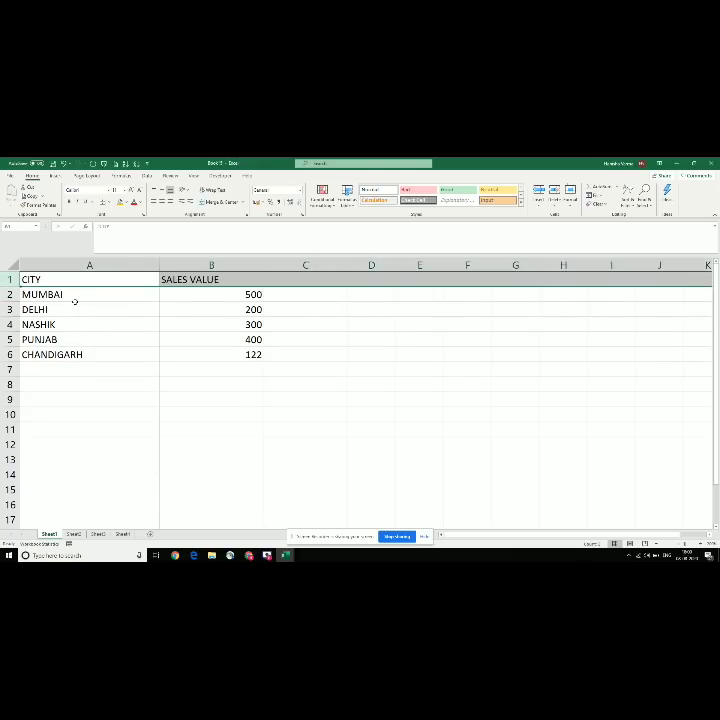
Step: Add a 'month' header in C1 and enter July and June for Mumbai and Delhi
key("Left")
key("Right")
key("Right")
key("Left")
key("Right")
key("Down")
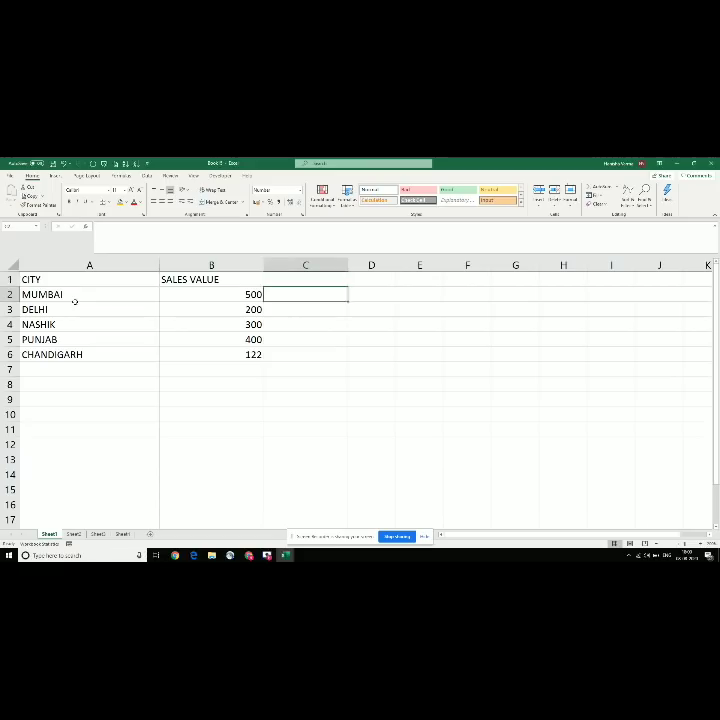
key("Up")
type("month")
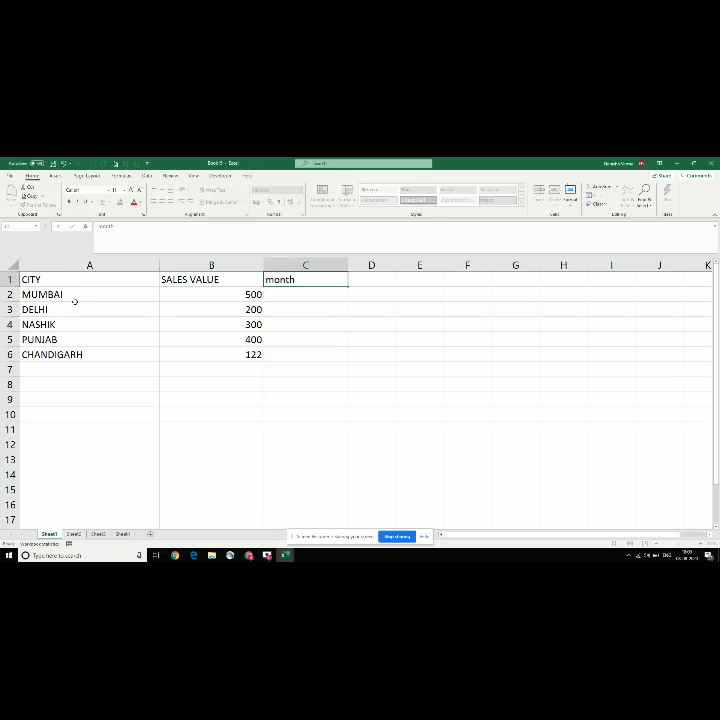
key("Return")
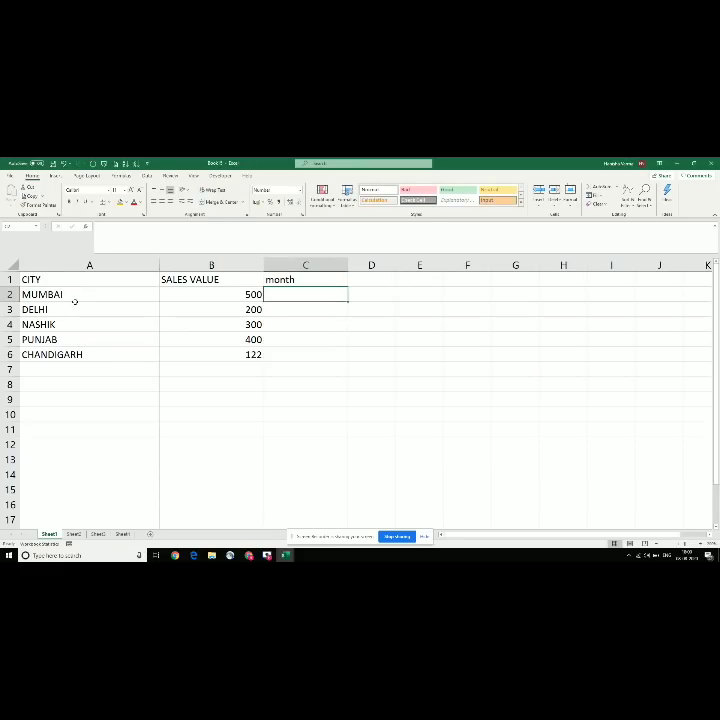
type("July")
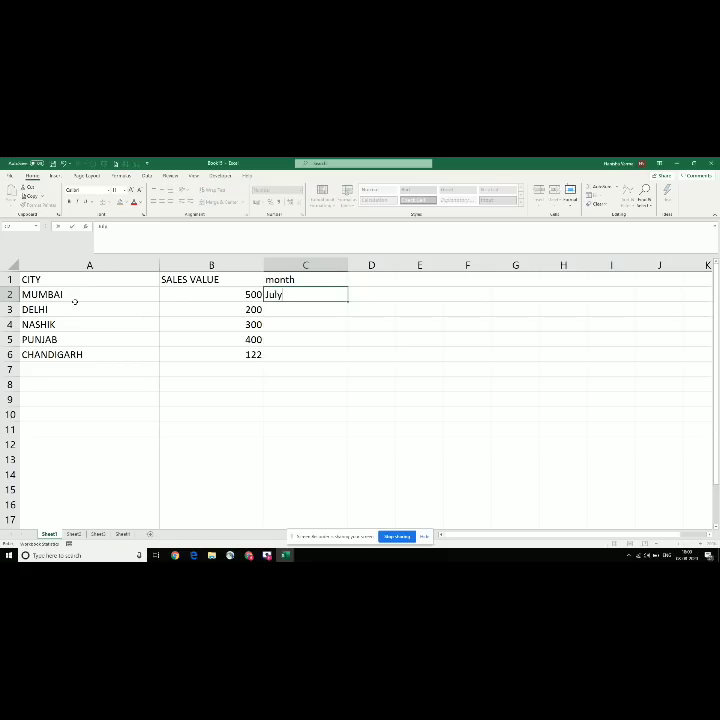
key("Return")
type("June")
key("Return")
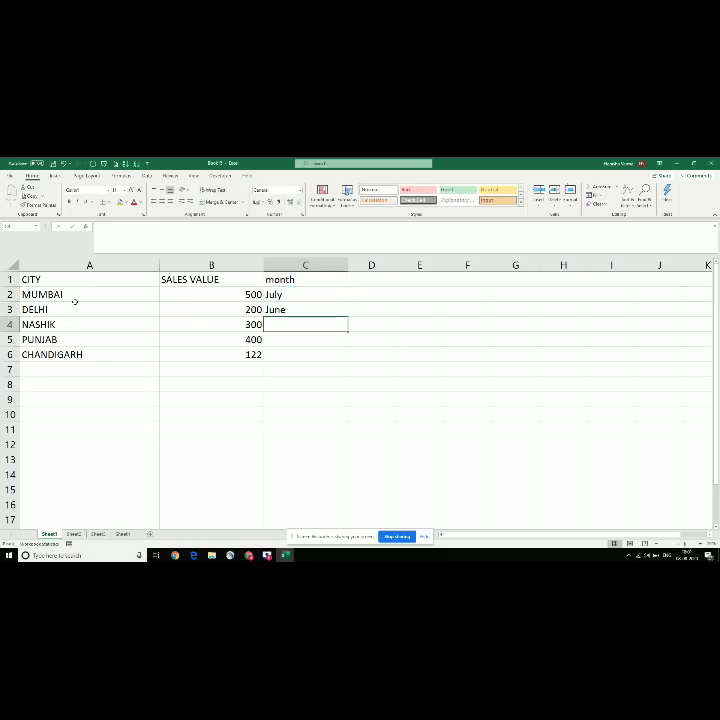
Step: Enter May, April and March for Nashik, Punjab and Chandigarh
type("May")
key("Return")
type("April")
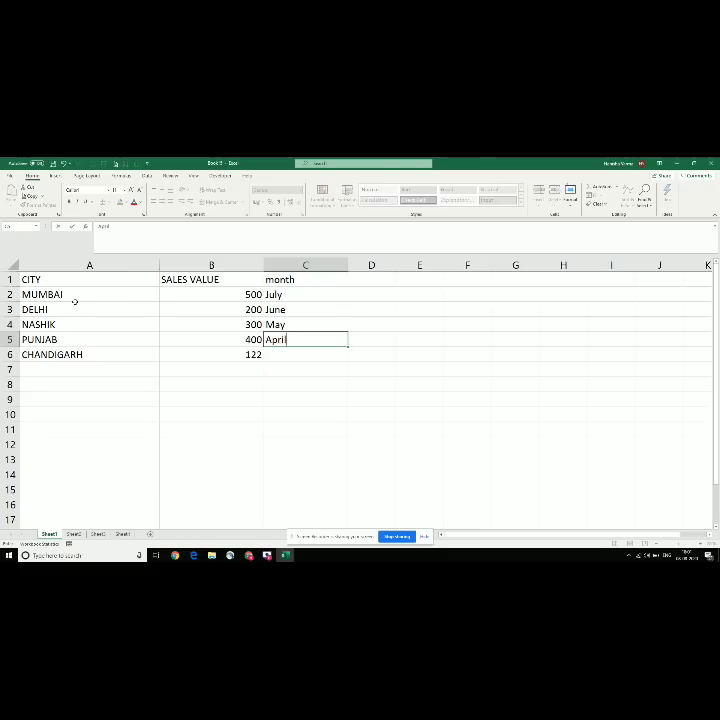
key("Return")
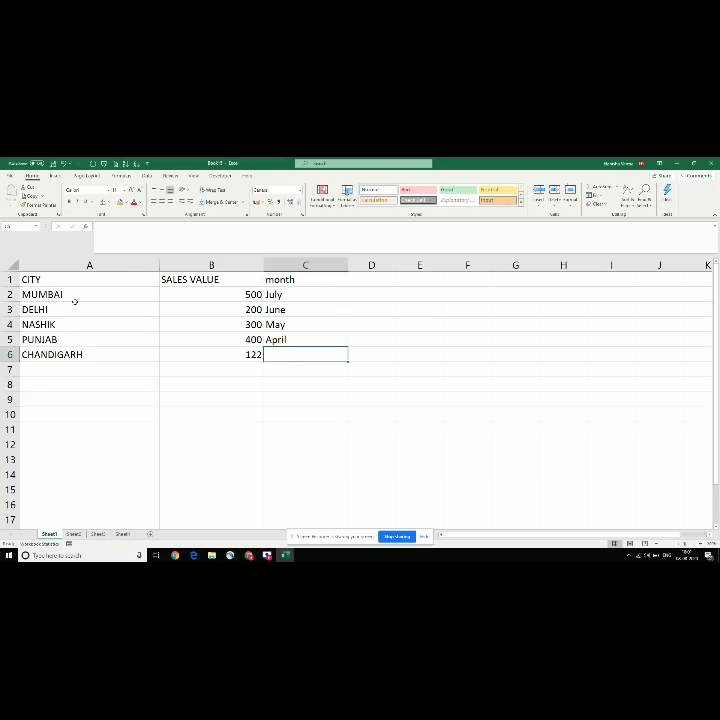
type("March")
key("Return")
key("Up")
key("Up")
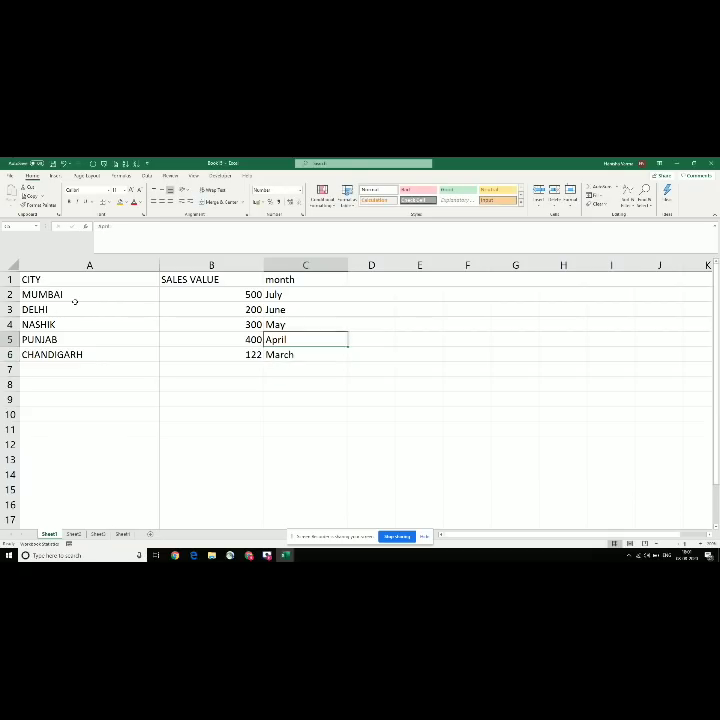
key("Left")
key("Left")
key("Right")
key("Right")
key("Up")
key("Up")
key("Up")
key("Up")
key("Left")
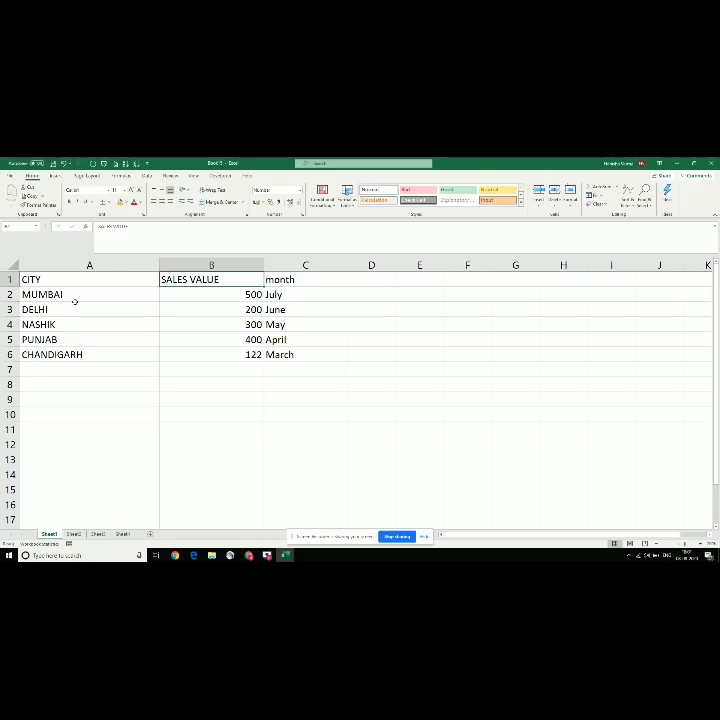
Step: Add a Branch header in D1 with Andheri and Gurgaon beneath it
key("Left")
key("Right")
key("Right")
key("Right")
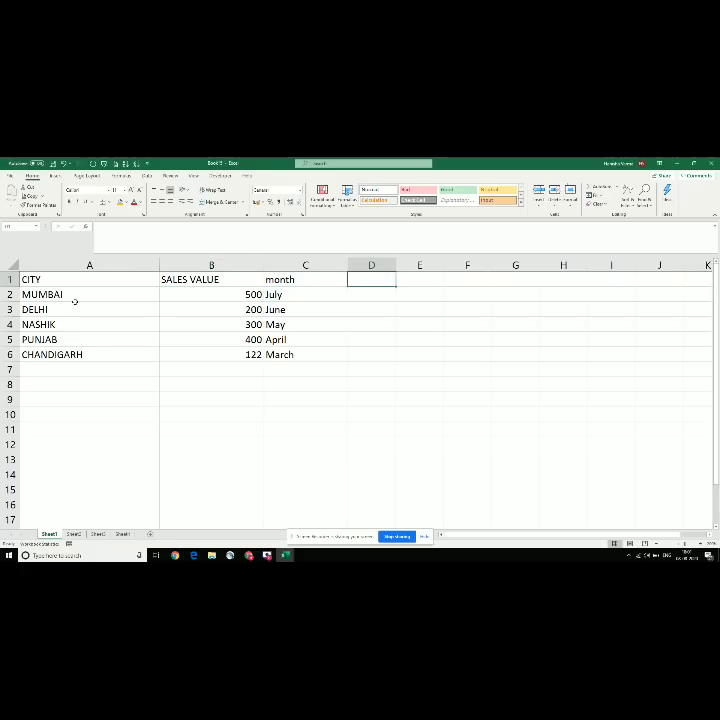
type("Branch")
key("Return")
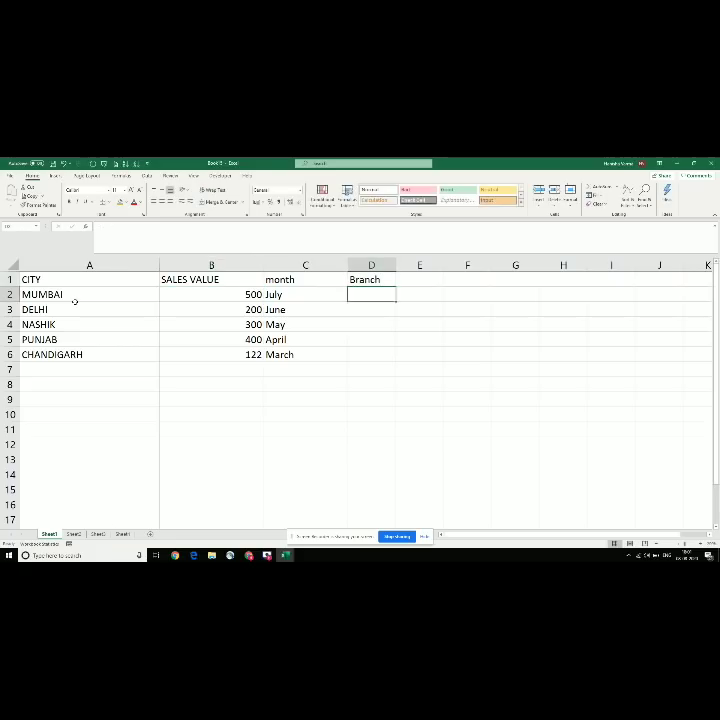
type("Andher")
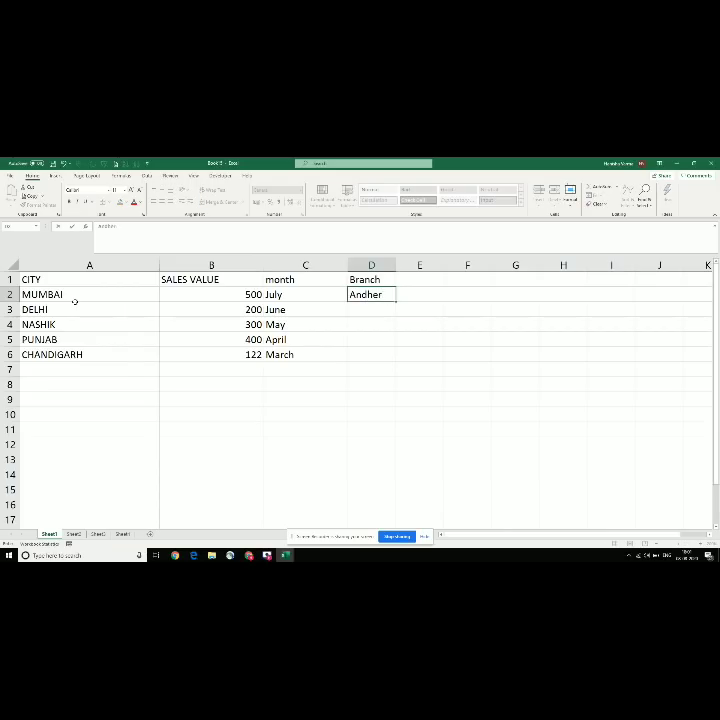
type("i")
key("Return")
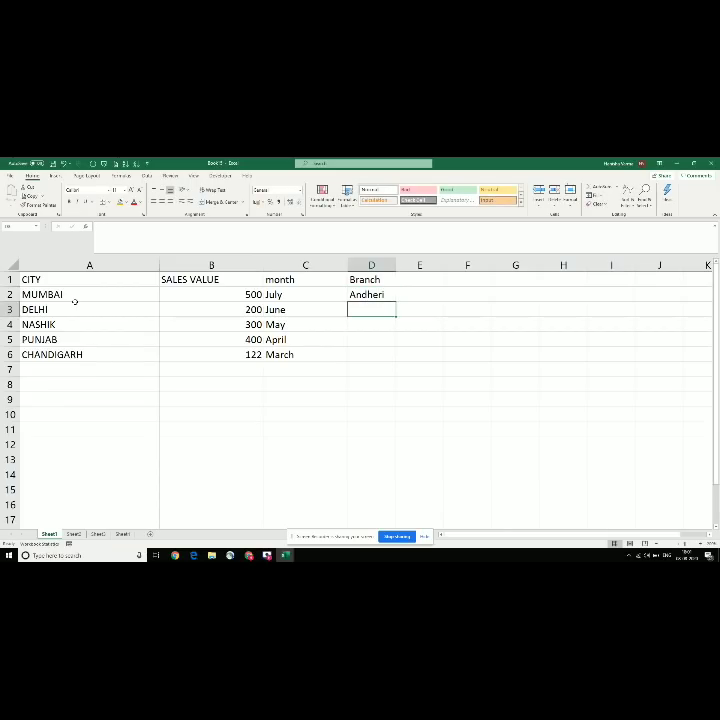
type("Gurgaon")
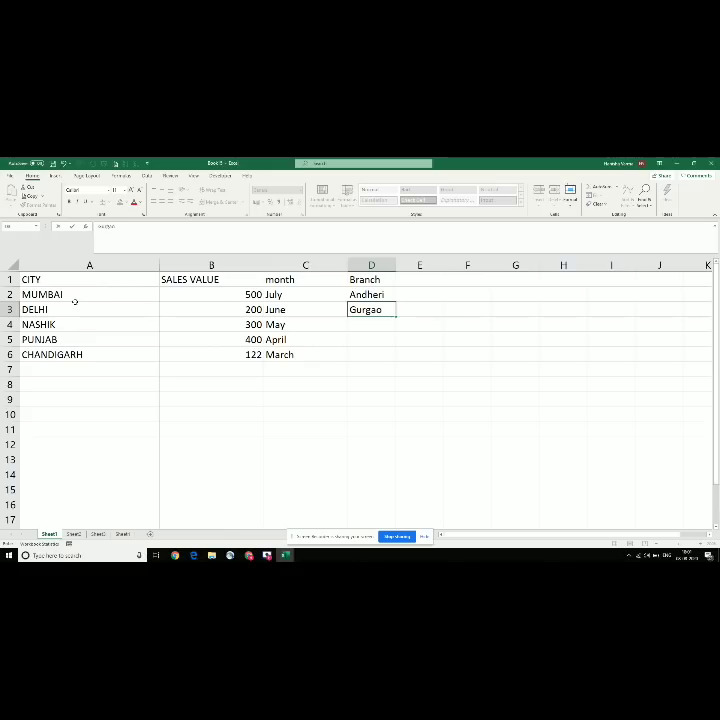
key("Return")
Step: Enter Nashik - arey road, telli galli and city as the remaining branches
type("N")
type("hik")
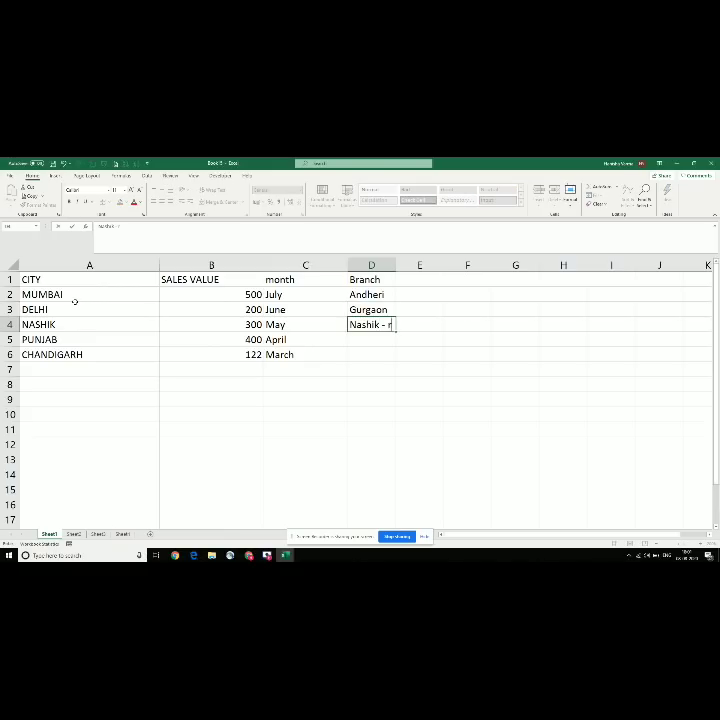
type(" - aready")
key("BackSpace")
key("BackSpace")
key("BackSpace")
type("y road")
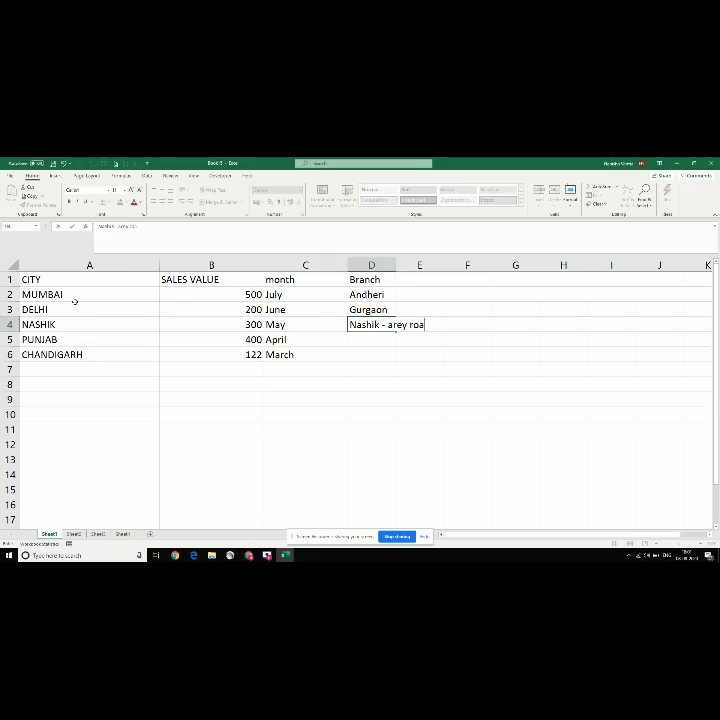
key("Return")
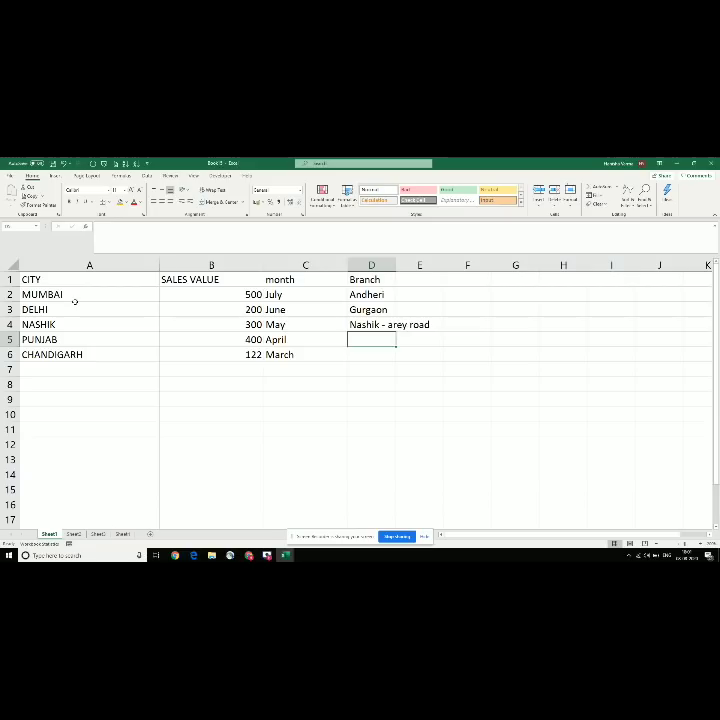
type("telli galli")
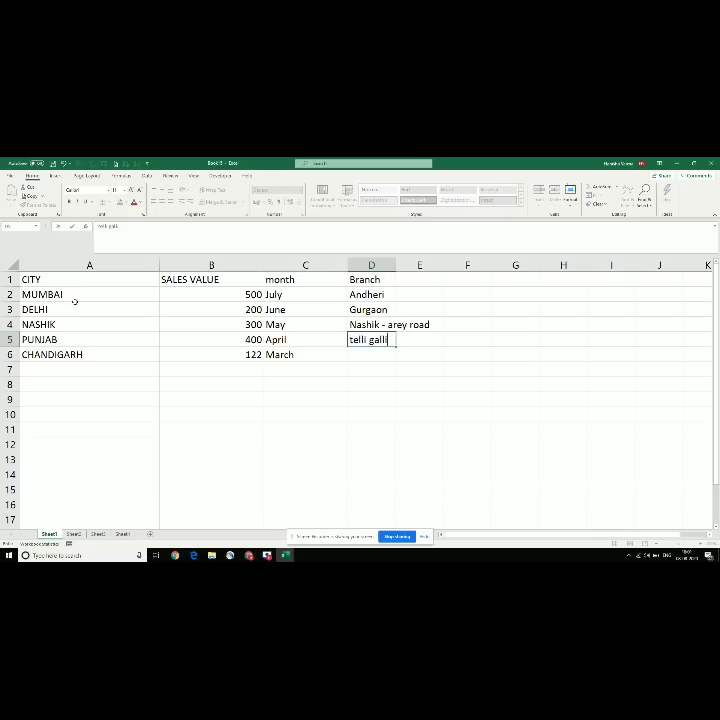
key("Return")
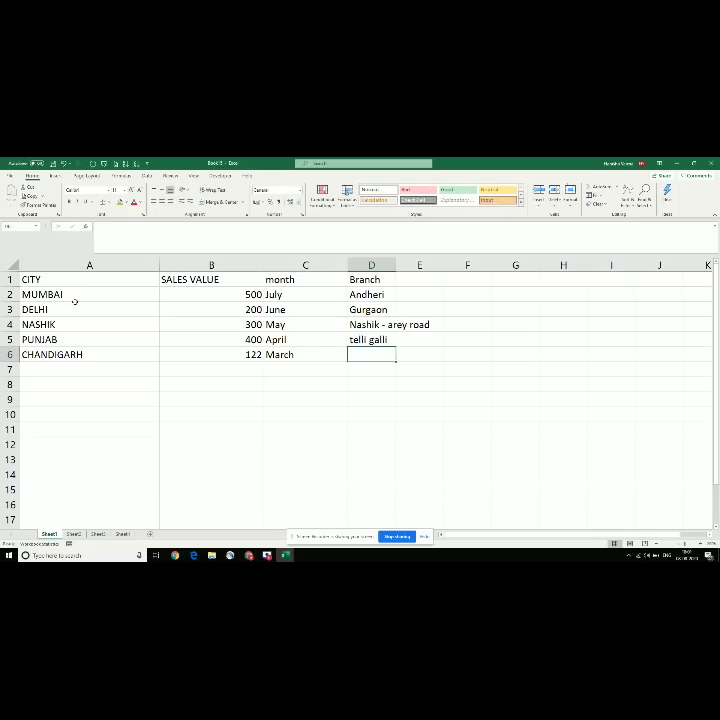
type("chand")
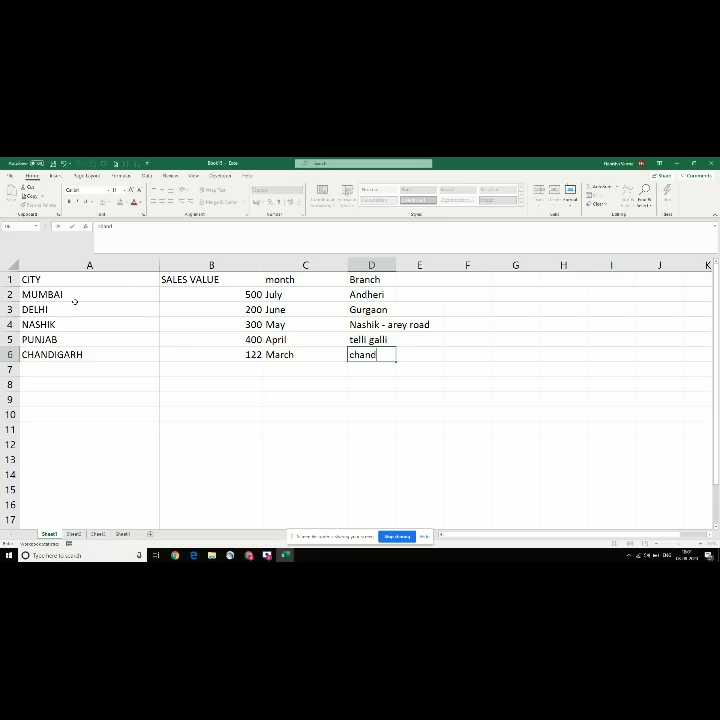
key("BackSpace")
key("BackSpace")
key("BackSpace")
type("ty")
key("ctrl+Return")
key("Up")
key("Up")
key("Up")
key("Up")
key("Up")
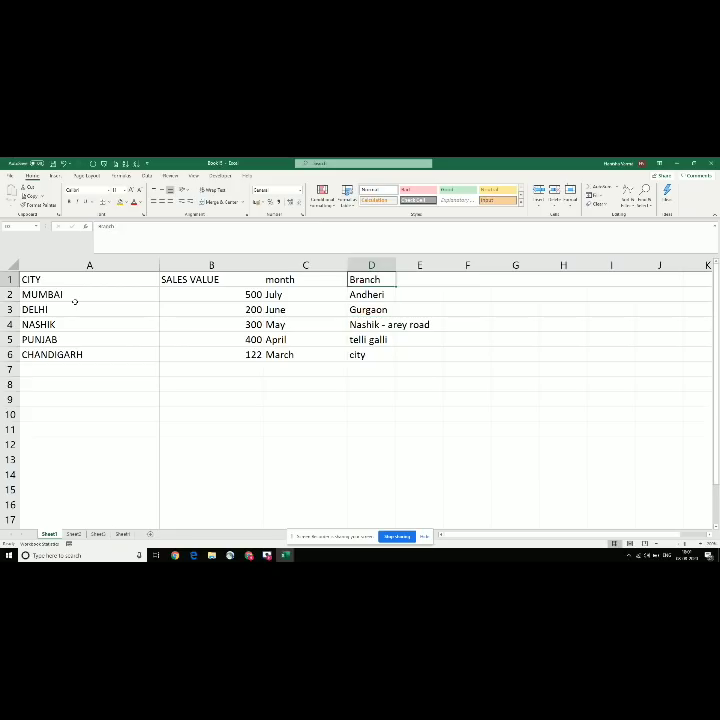
key("Left")
key("Left")
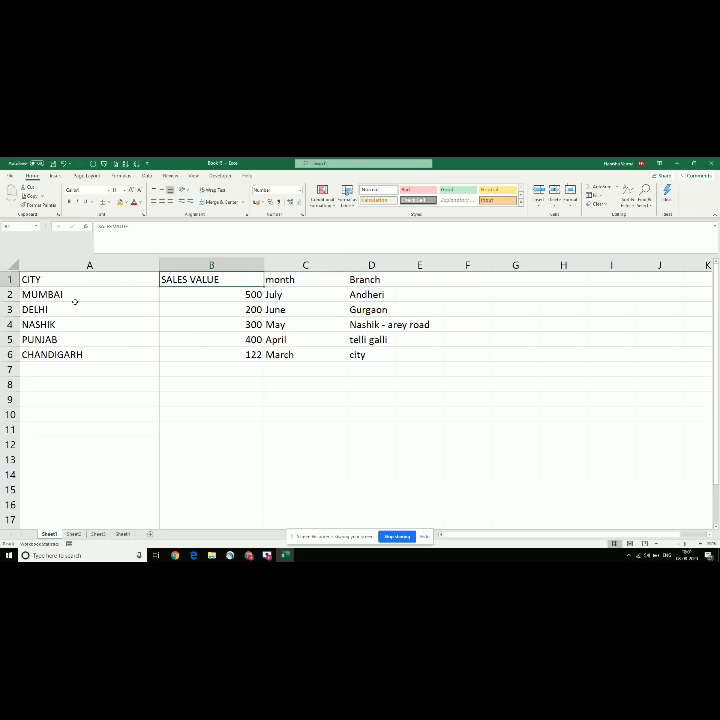
key("Down")
key("Down")
Step: Insert a row above DELHI holding MUMBAI, 200, July and thane
key("shift+space")
key("ctrl+shift+plus")
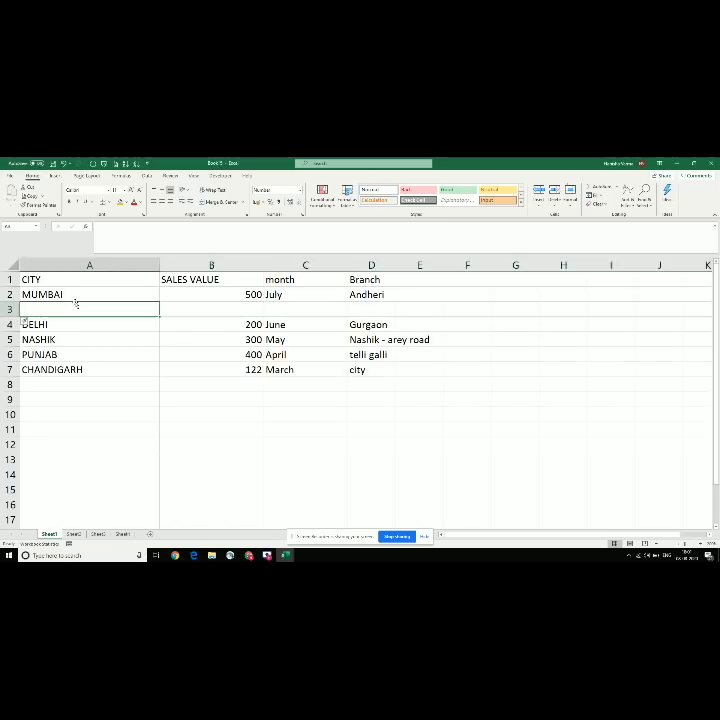
type("M")
key("Tab")
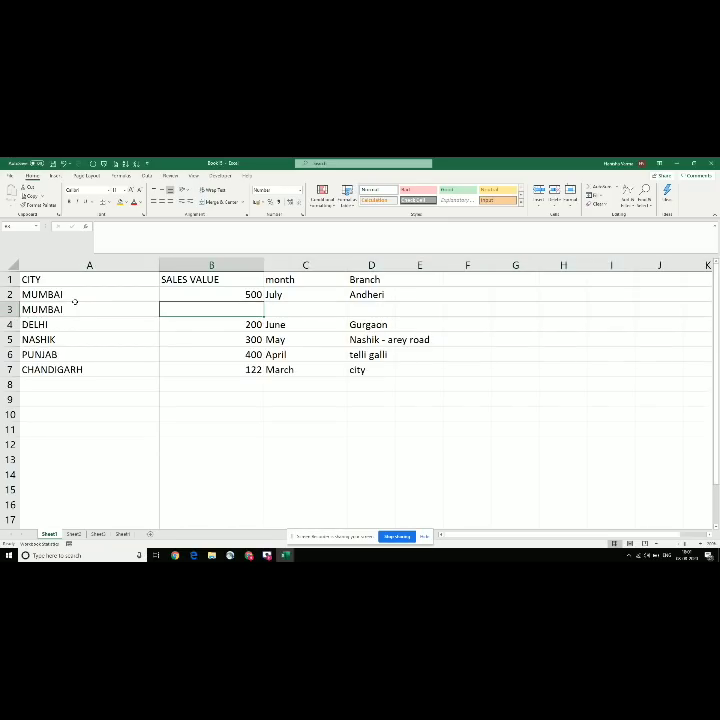
type("200")
key("Tab")
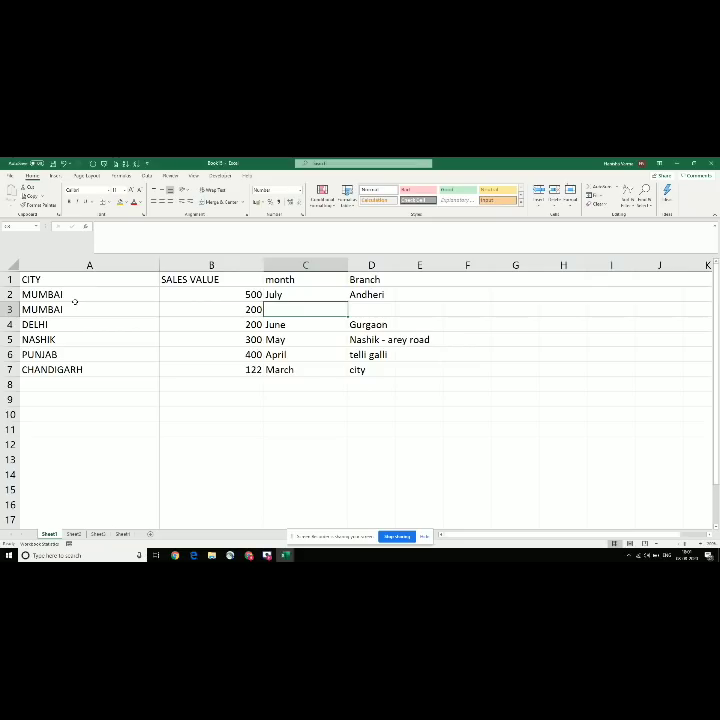
type("July")
key("Tab")
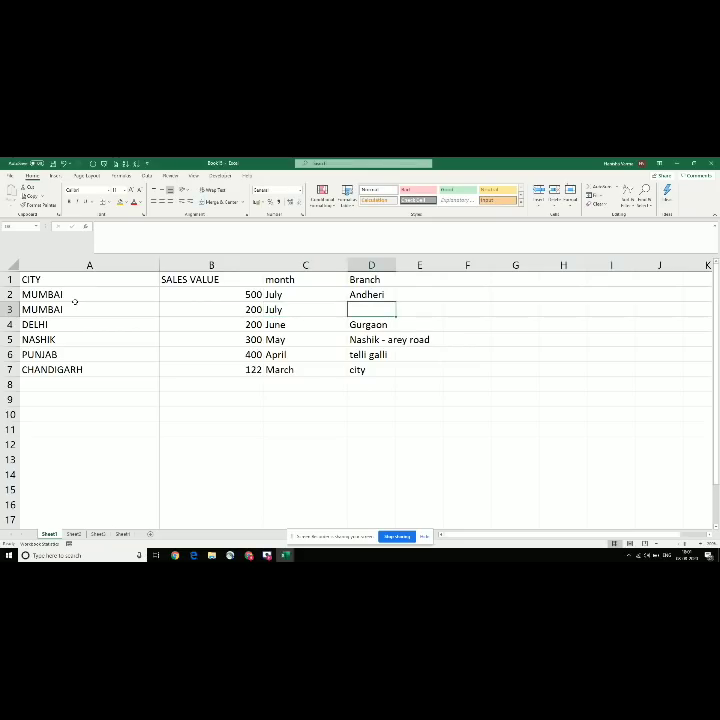
type("thane")
key("Return")
Step: Check the new MUMBAI row, then move down to the NASHIK row
key("Up")
key("Up")
key("Left")
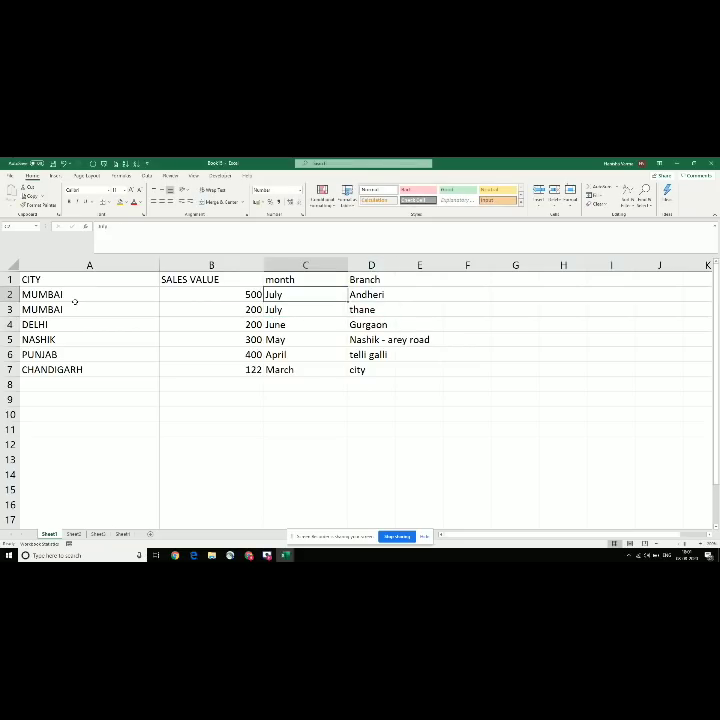
key("Left")
key("Left")
key("Down")
key("Right")
key("Left")
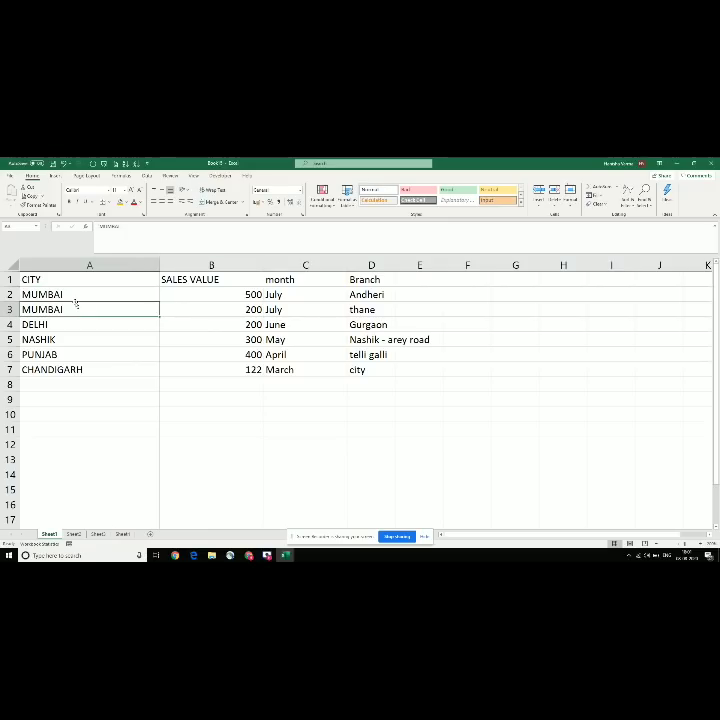
key("Right")
key("Right")
key("Left")
key("Left")
key("Down")
key("Right")
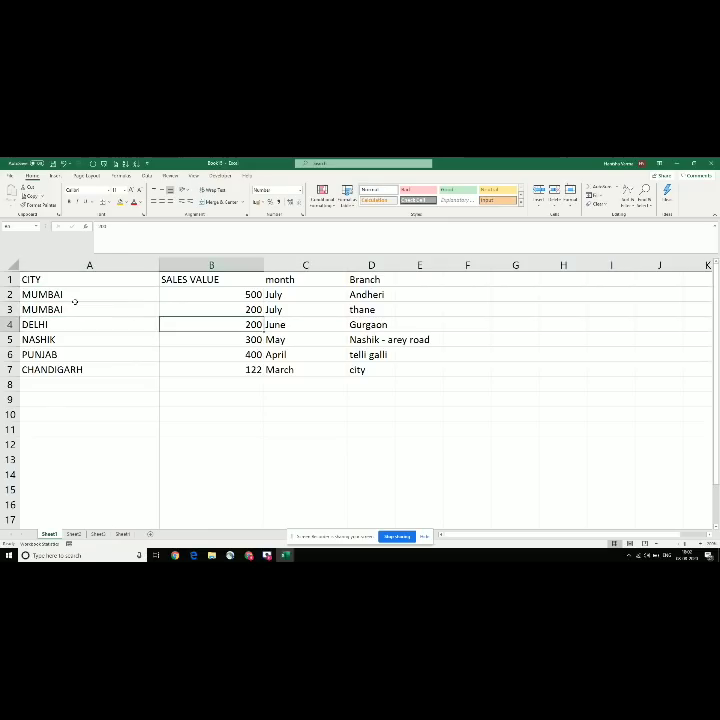
key("Down")
key("Left")
Step: Insert a row above NASHIK with DELHI, 100, may and noida
key("shift+space")
key("ctrl+shift+plus")
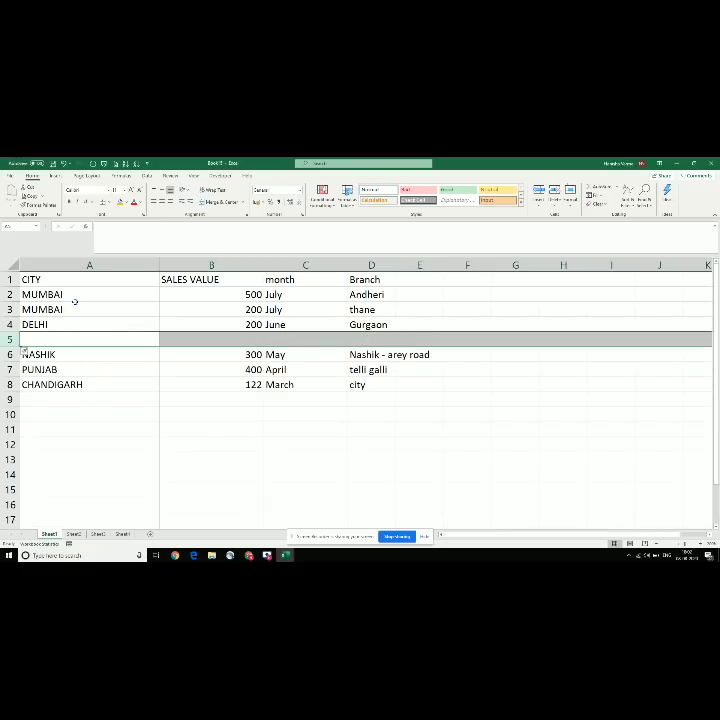
key("Left")
key("ctrl+d")
key("Right")
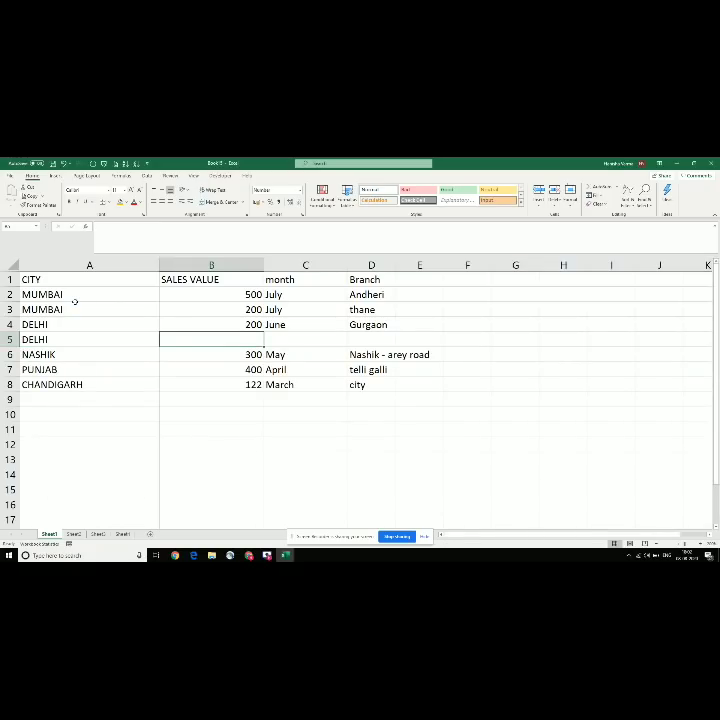
type("100")
key("Right")
type("m")
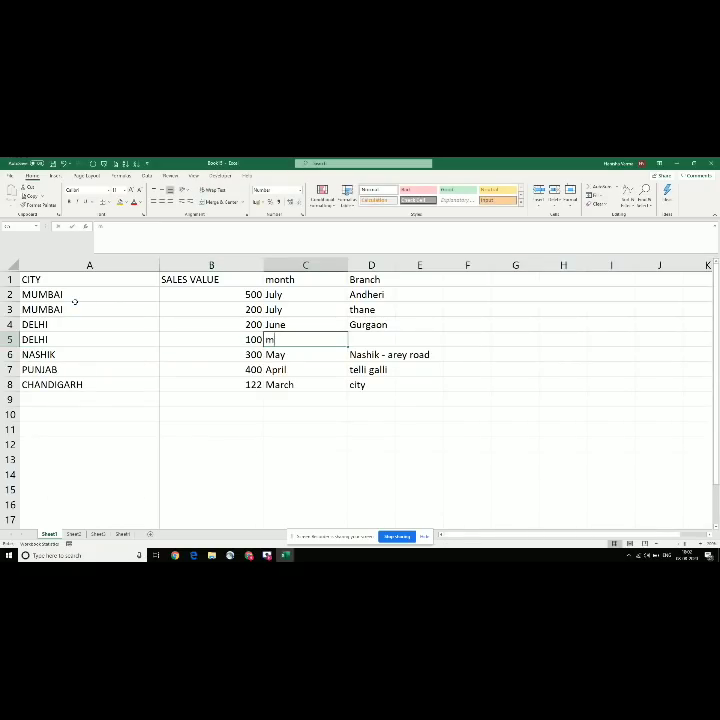
type("ay")
key("Right")
type("n")
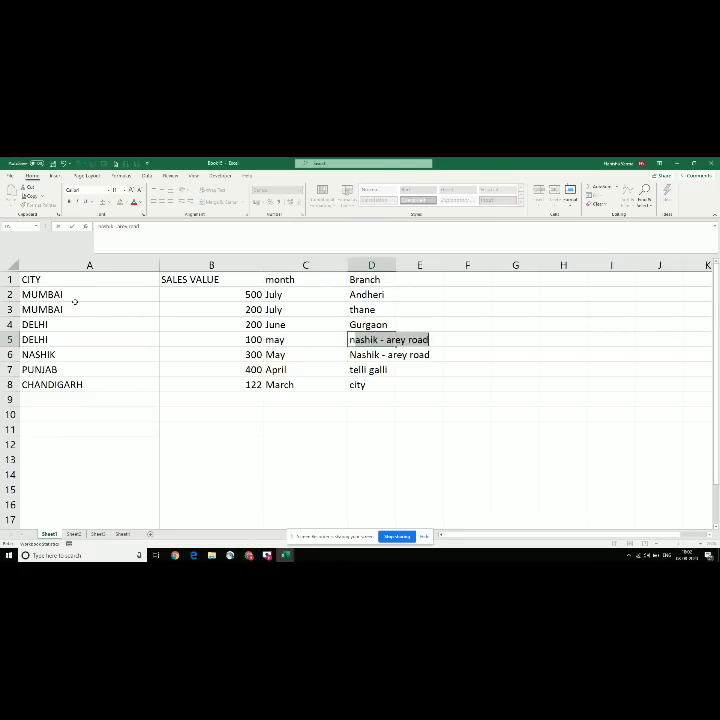
type("oida")
key("Return")
Step: Select the whole seven-row data table
key("Left")
key("Left")
key("Left")
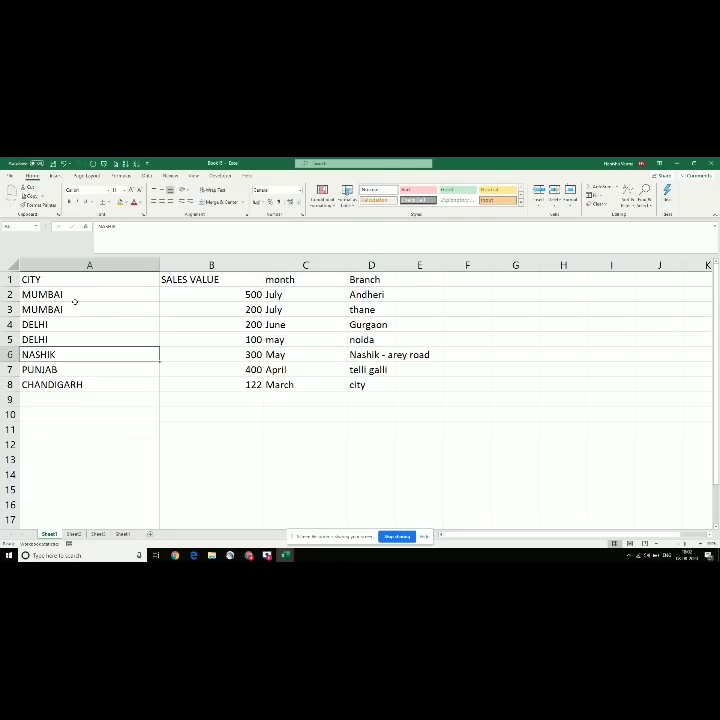
key("Up")
key("Down")
key("ctrl+a")
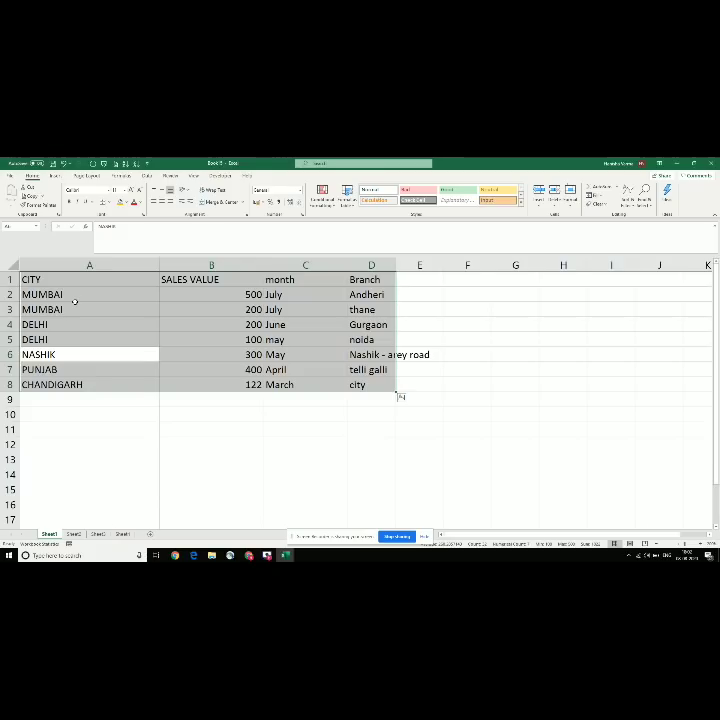
Step: Create a PivotTable from range A1:D8 on a new worksheet
key("alt+n")
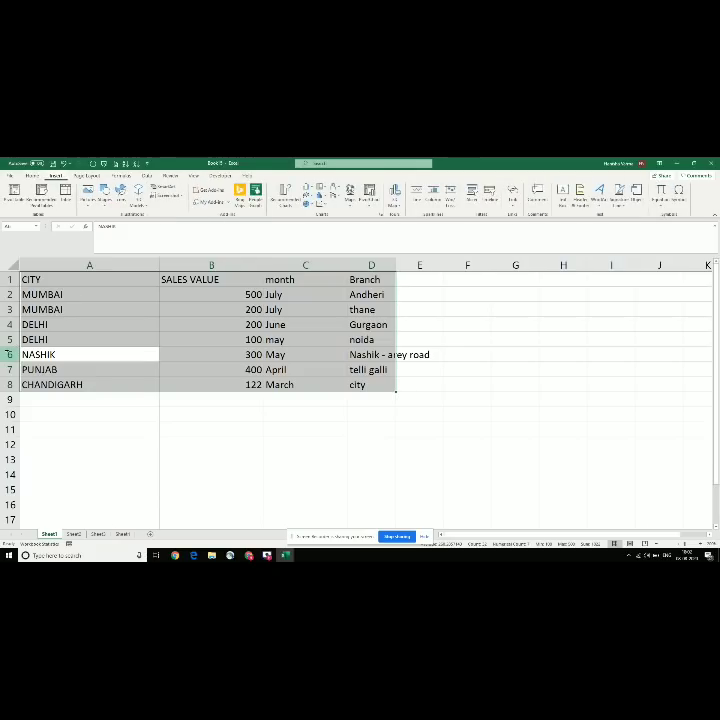
key("v")
key("Return")
key("alt+n")
key("v")
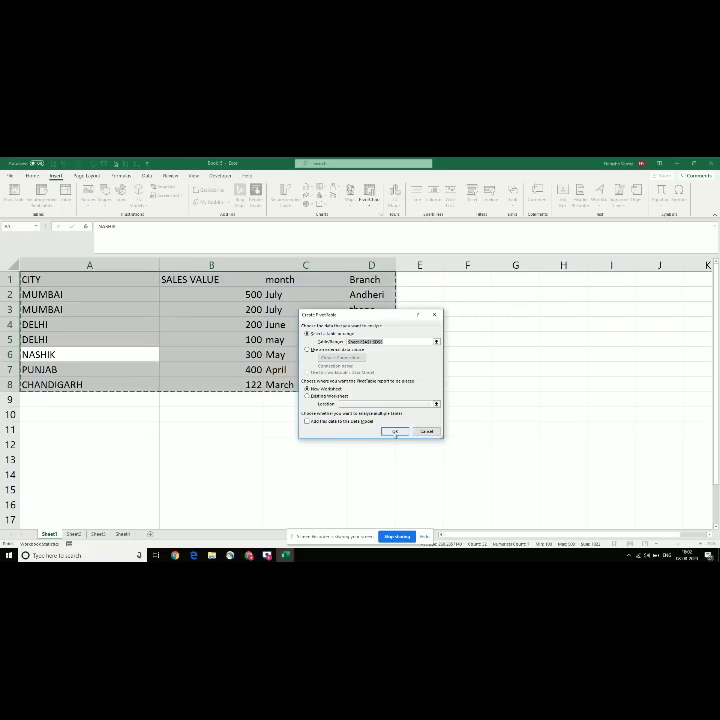
left_click(394, 431)
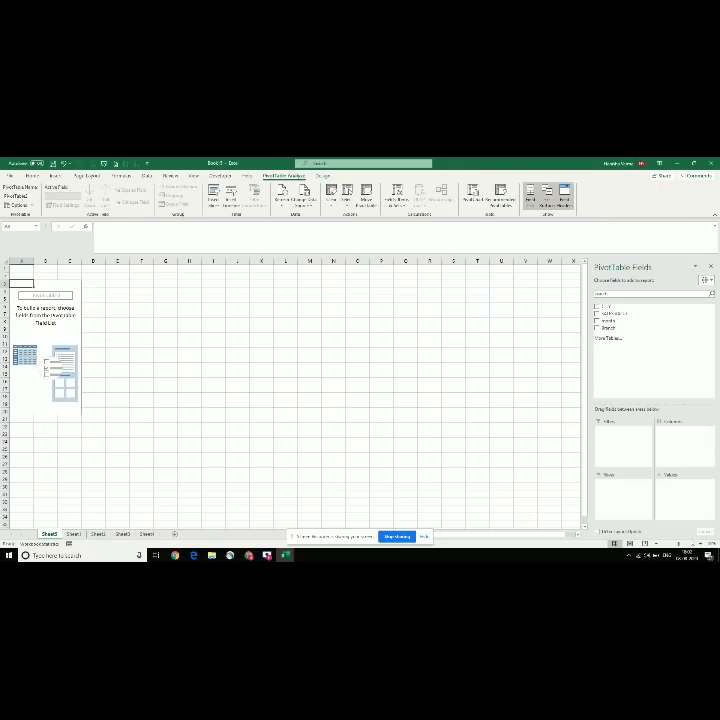
Step: Add CITY as pivot rows and sum SALES VALUE, giving a 1822 grand total
left_click(700, 544)
left_click(700, 544)
left_click(700, 544)
left_click(700, 544)
left_click(700, 544)
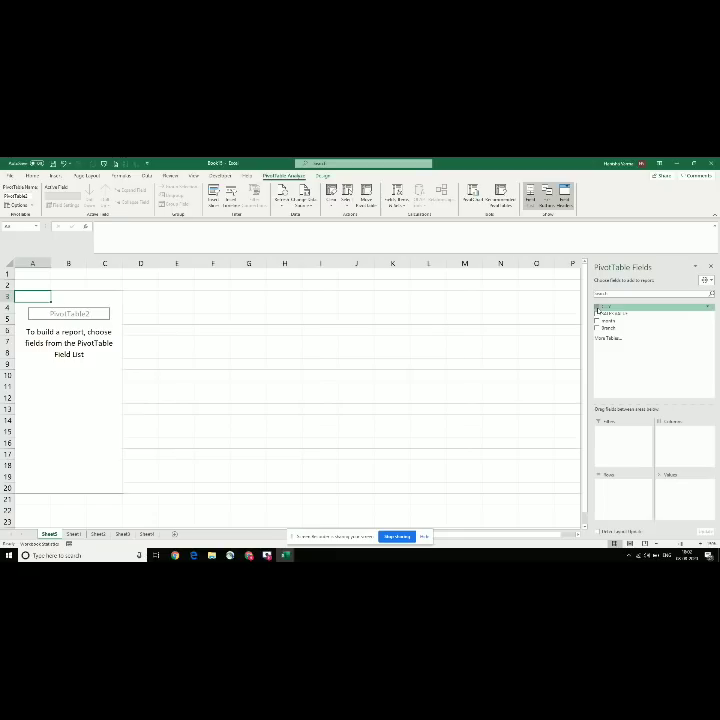
left_click(598, 310)
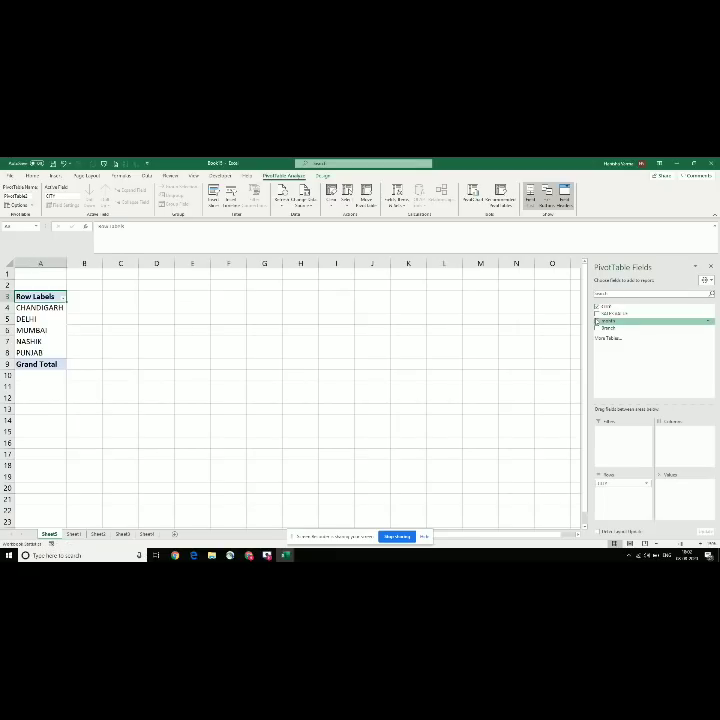
left_click(597, 314)
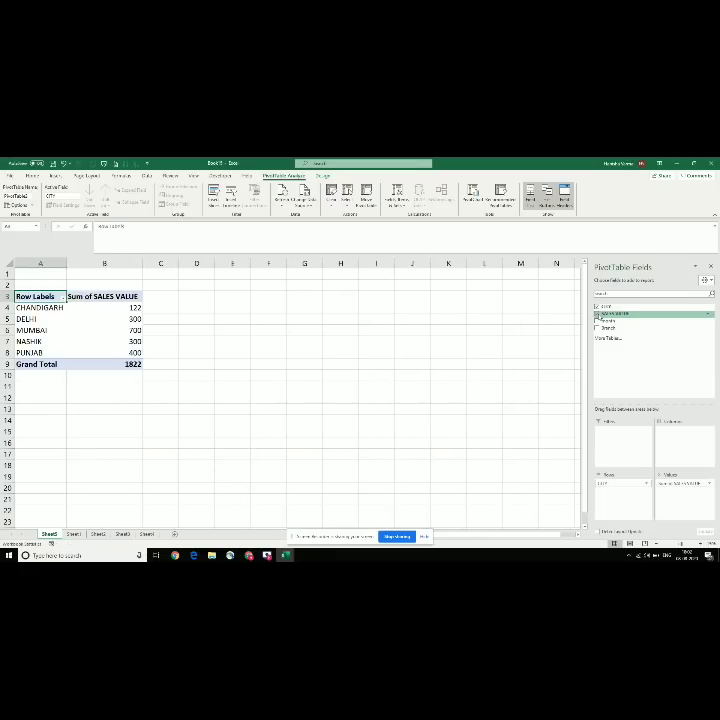
Step: Inspect MUMBAI's combined 700, then go back to Sheet1's source data
left_click(22, 330)
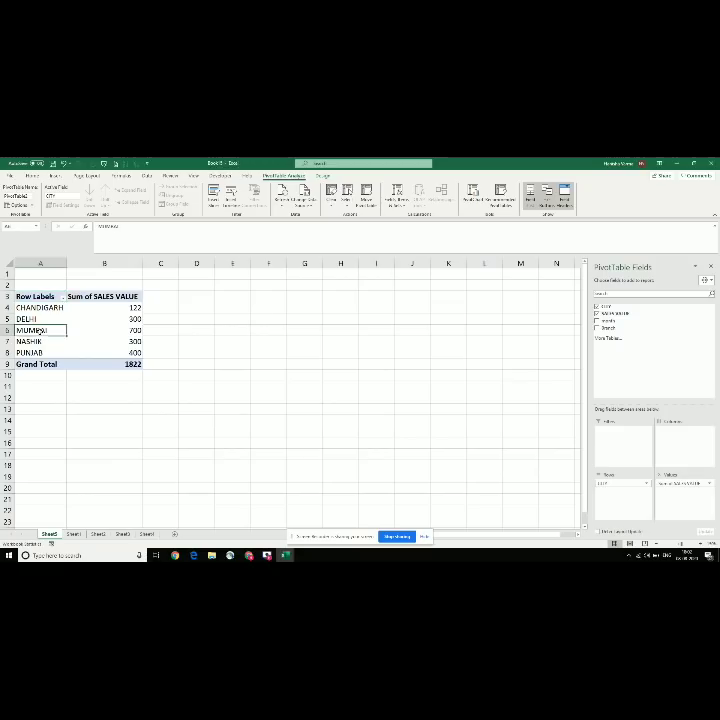
left_click(114, 330)
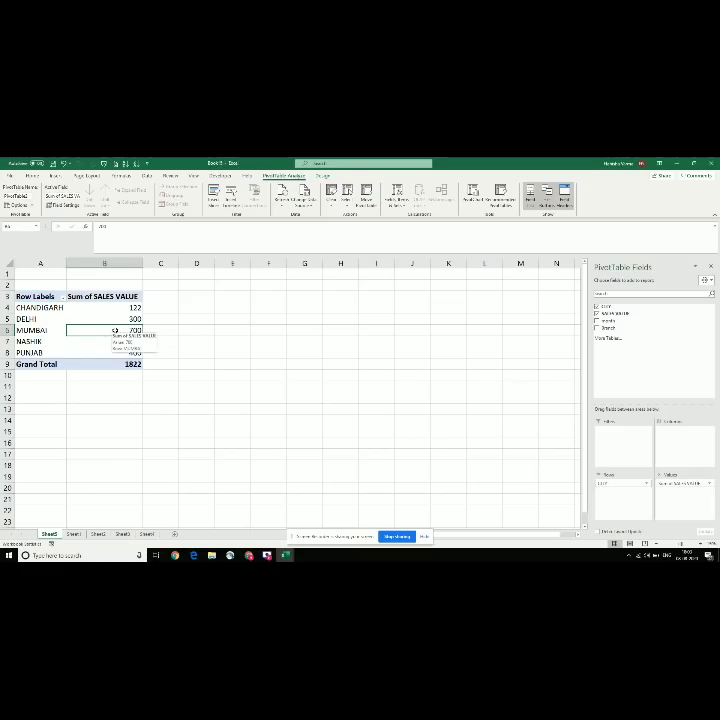
left_click(73, 534)
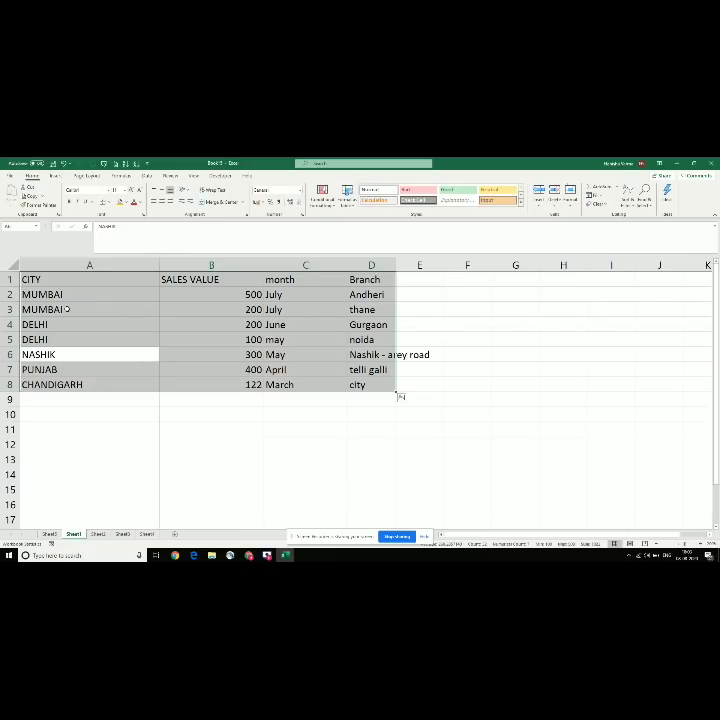
Step: Cross-check MUMBAI's B2:B3 and DELHI's B4:B5 source values against the pivot's DELHI 300
left_click_drag(236, 294, 237, 310)
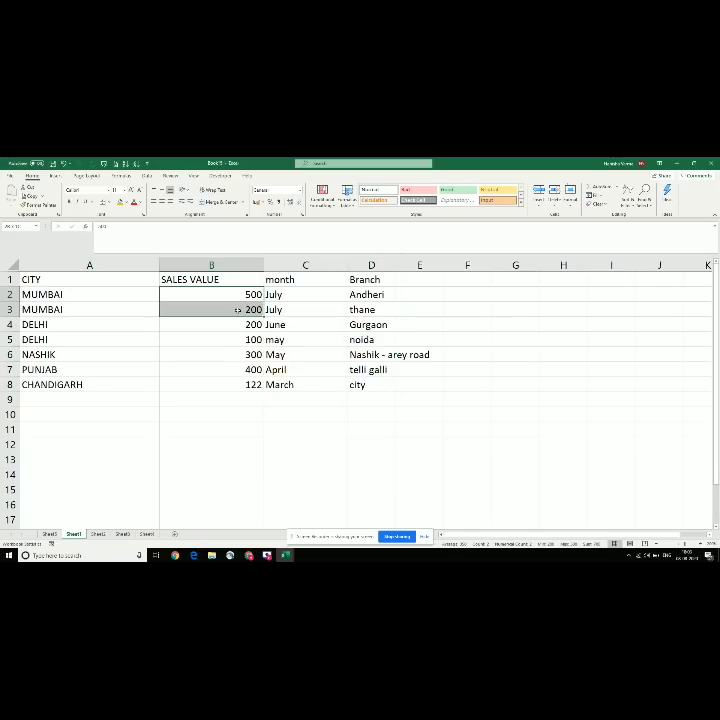
left_click(48, 534)
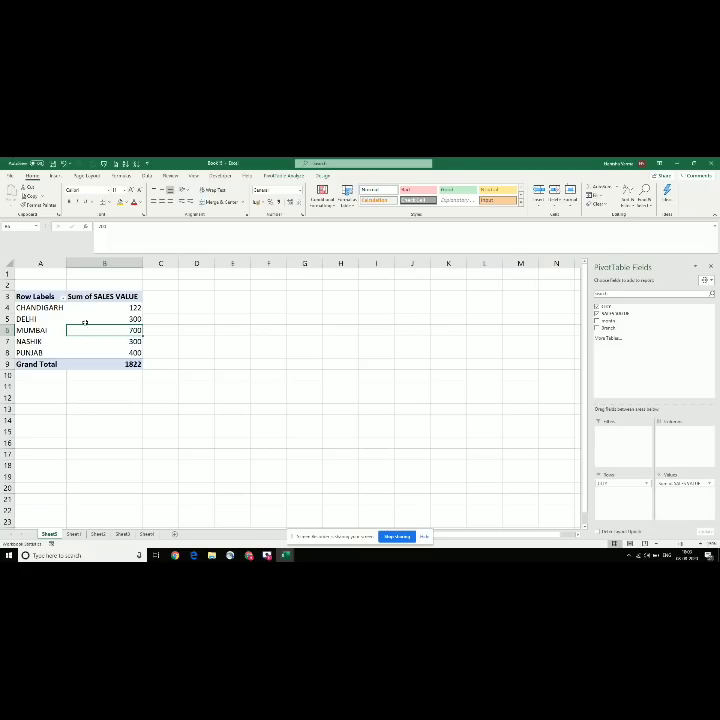
left_click(98, 318)
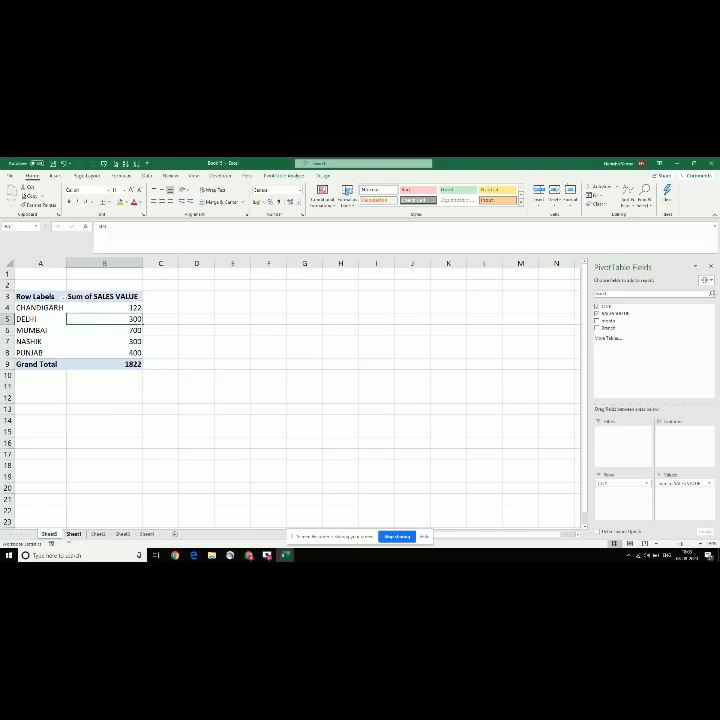
left_click(72, 535)
left_click(239, 325)
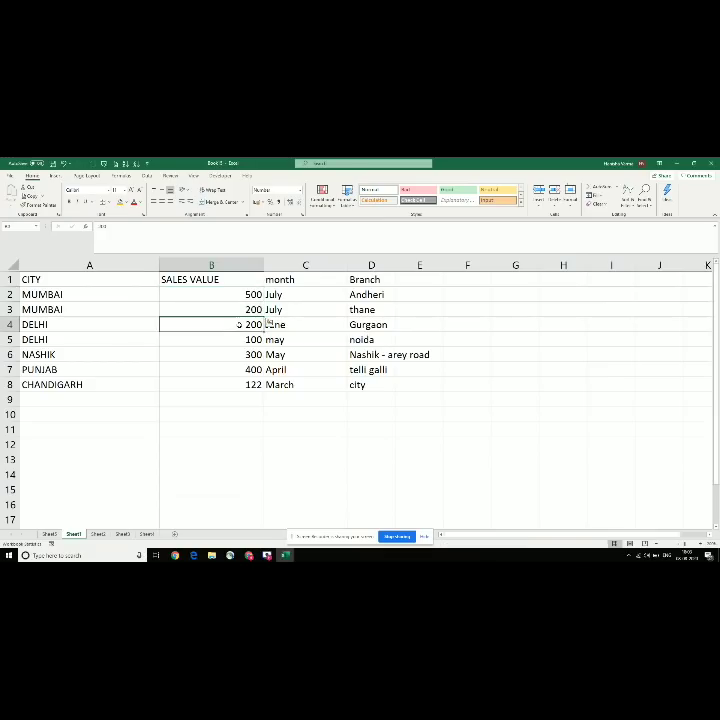
left_click_drag(239, 325, 244, 340)
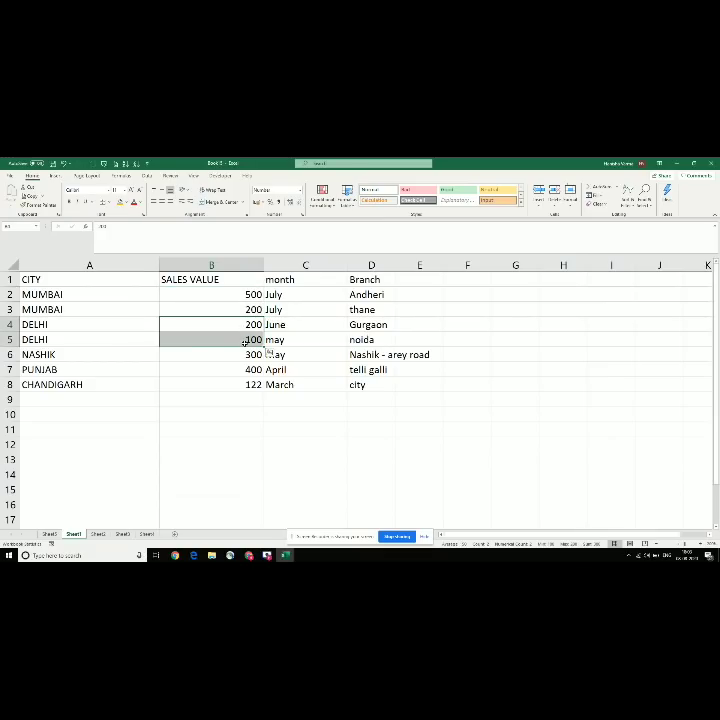
Step: Verify pivot totals MUMBAI 700 and DELHI 300 on Sheet5 and show the PivotTable Analyze tools
left_click(50, 528)
left_click(49, 535)
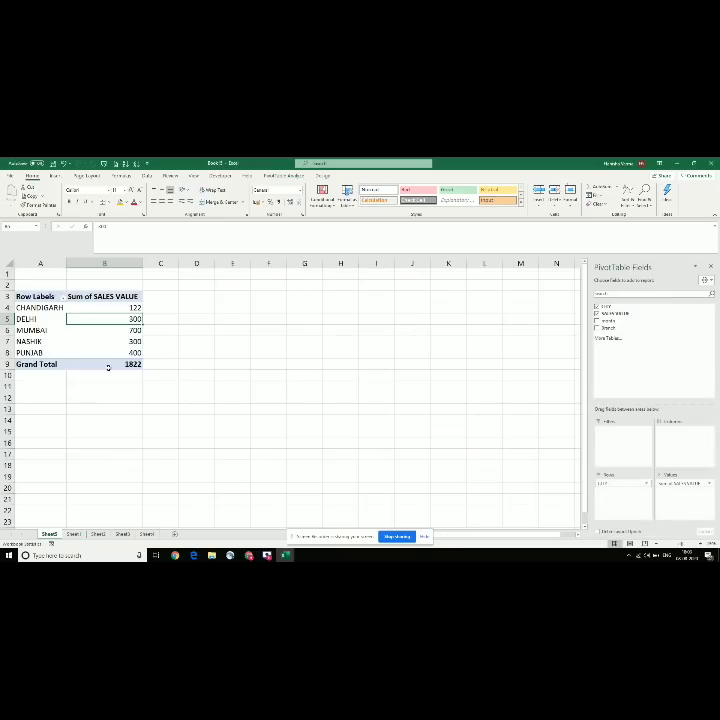
left_click(127, 331)
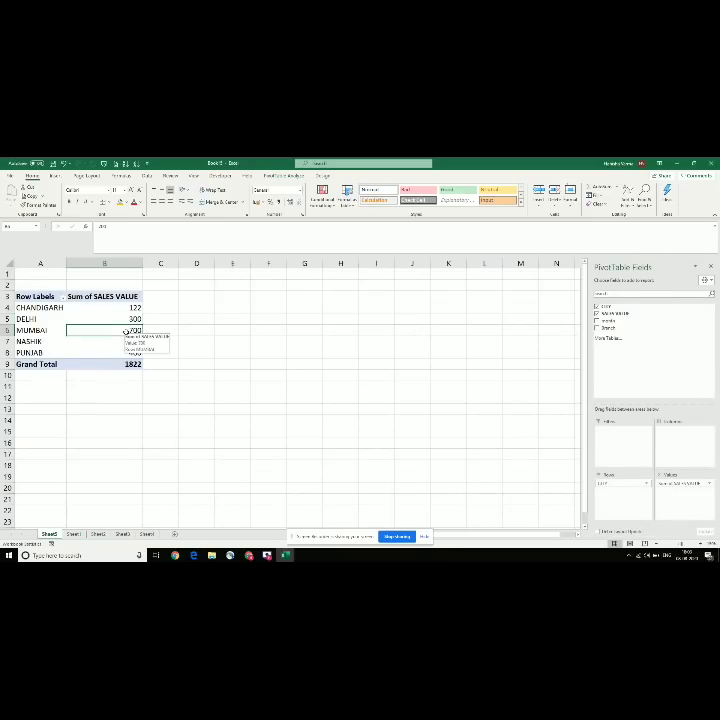
left_click(128, 319)
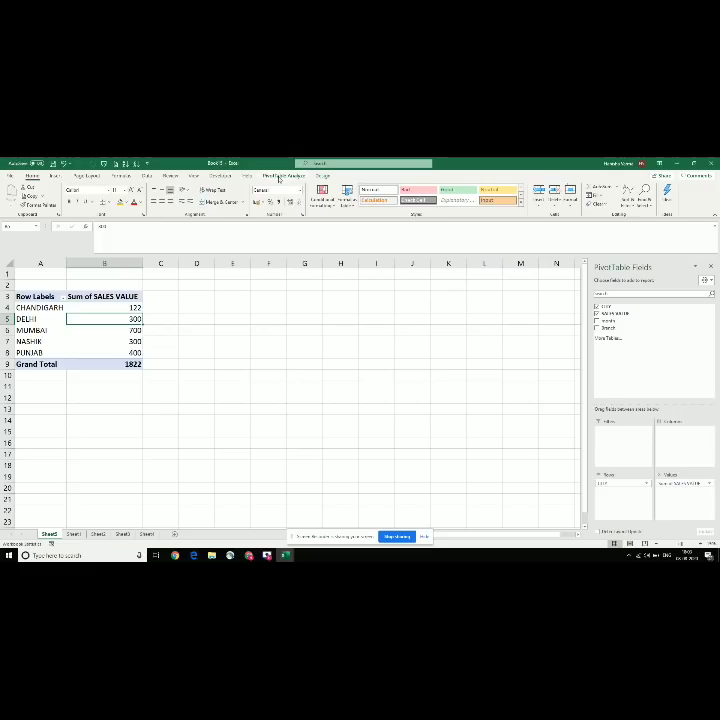
left_click(280, 177)
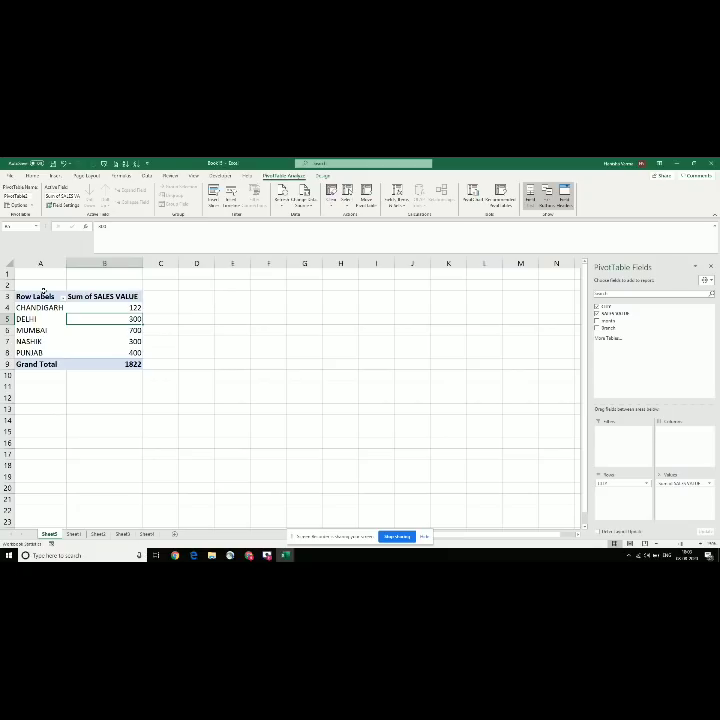
Step: Select DELHI's 300 total in the sales-by-city pivot and bring up the Insert chart commands
left_click(62, 317)
right_click(62, 317)
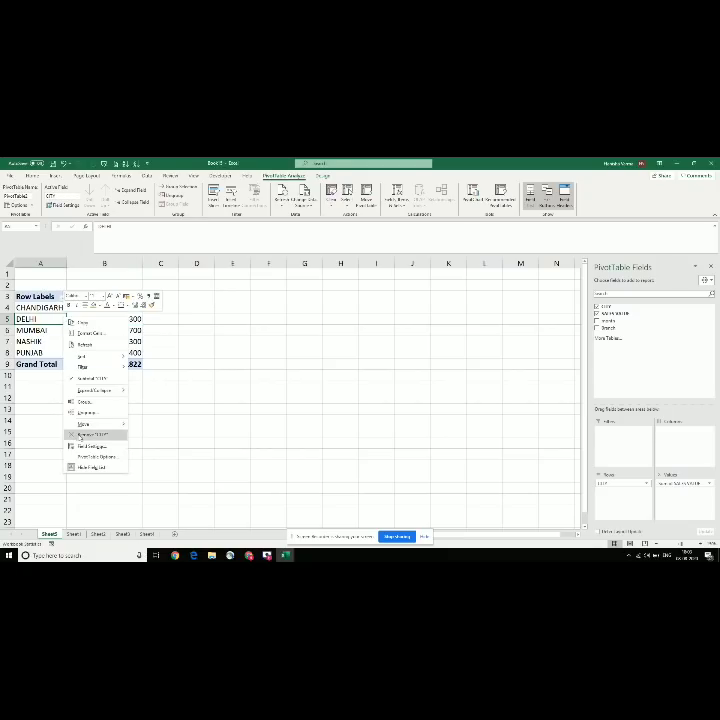
left_click(238, 390)
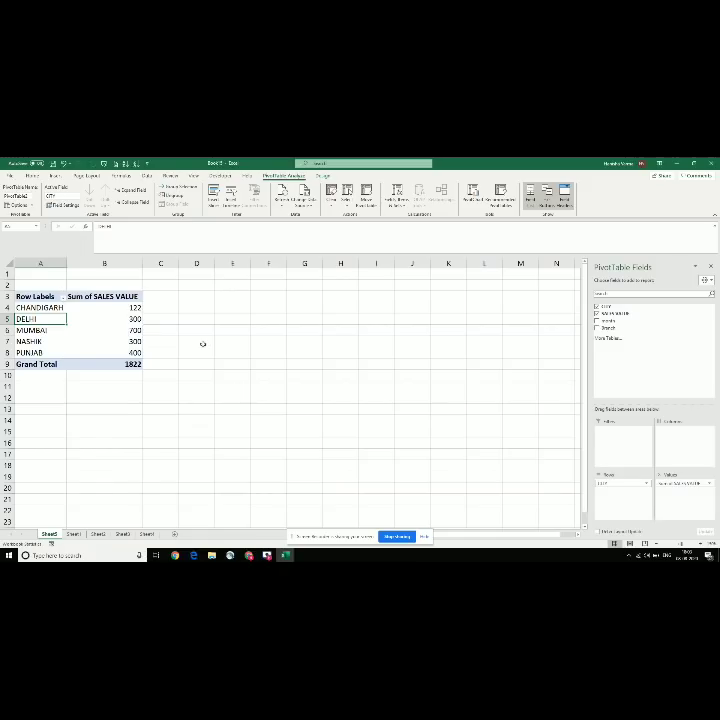
left_click(177, 332)
left_click(93, 317)
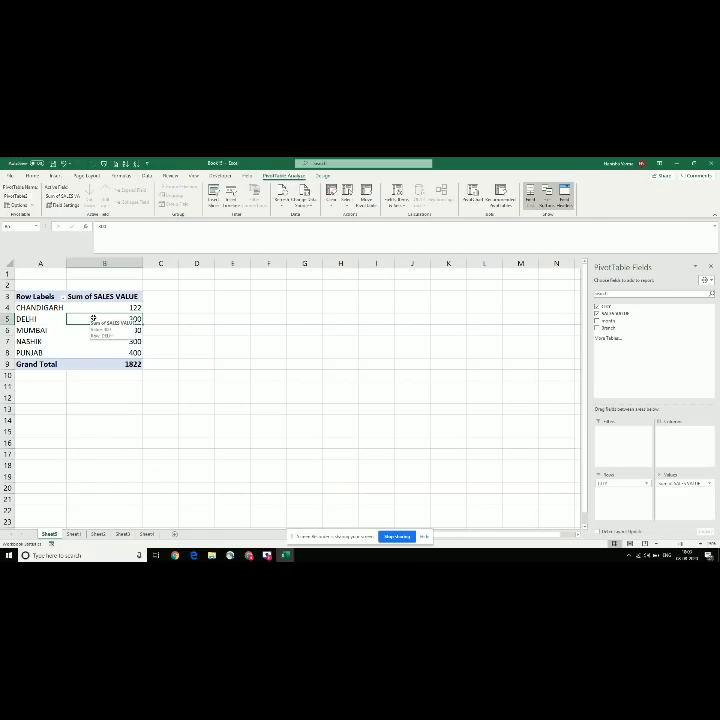
left_click(56, 176)
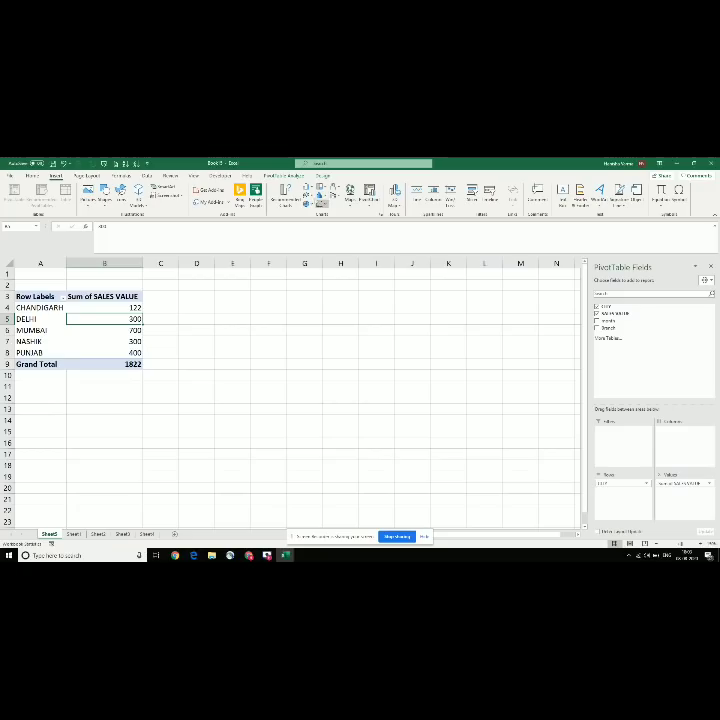
Step: Insert a clustered column PivotChart of sales by city, then change it to a line chart
left_click(310, 189)
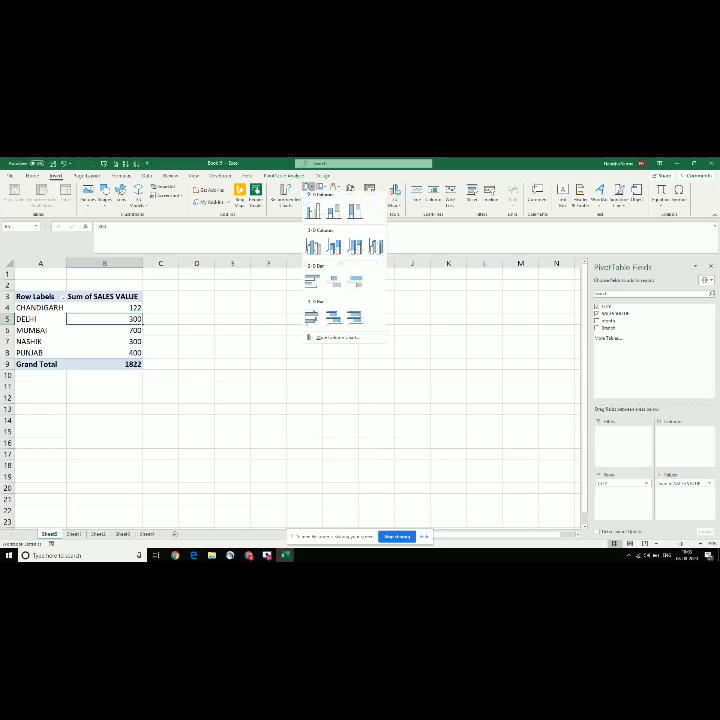
left_click(312, 213)
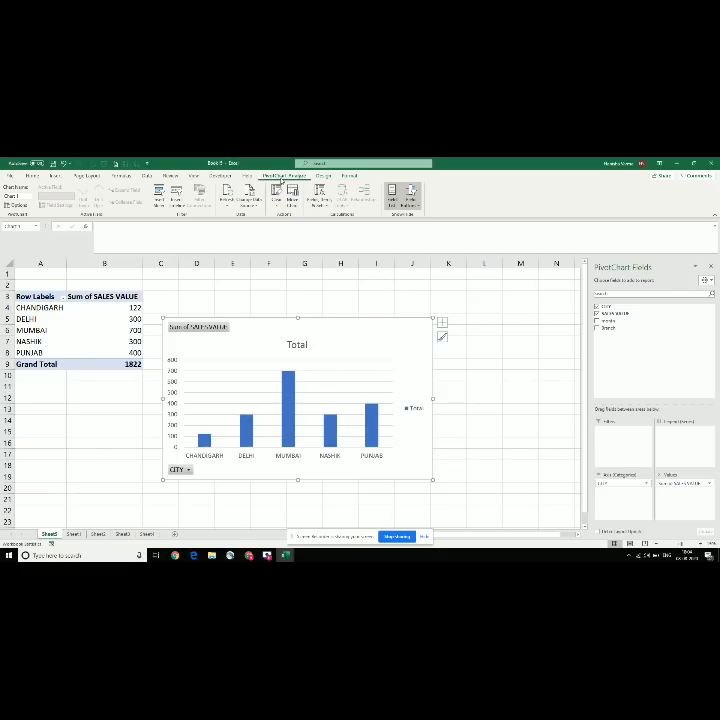
left_click(56, 175)
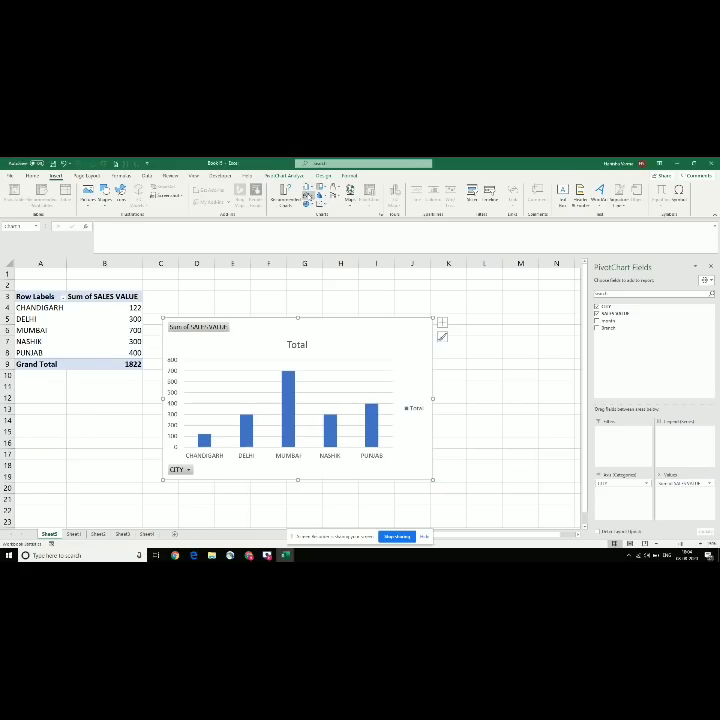
left_click(309, 190)
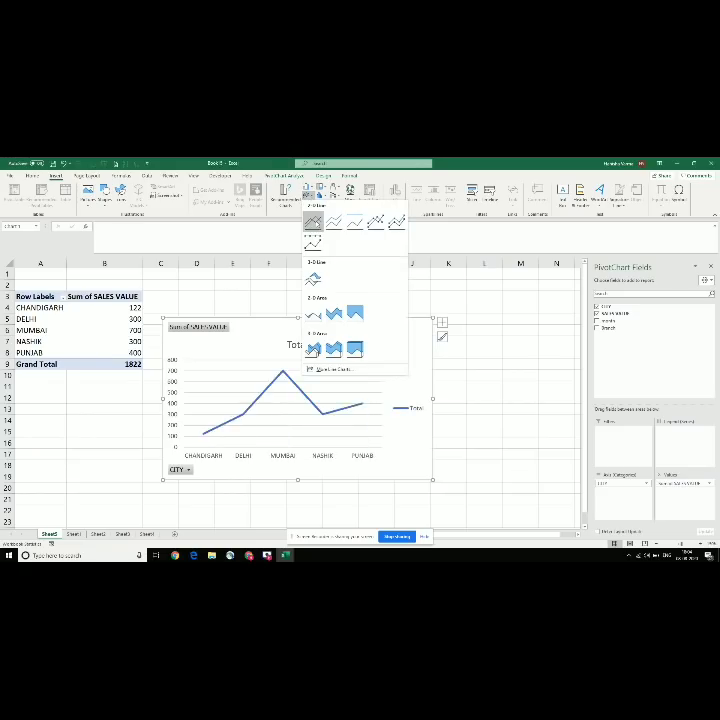
left_click(314, 222)
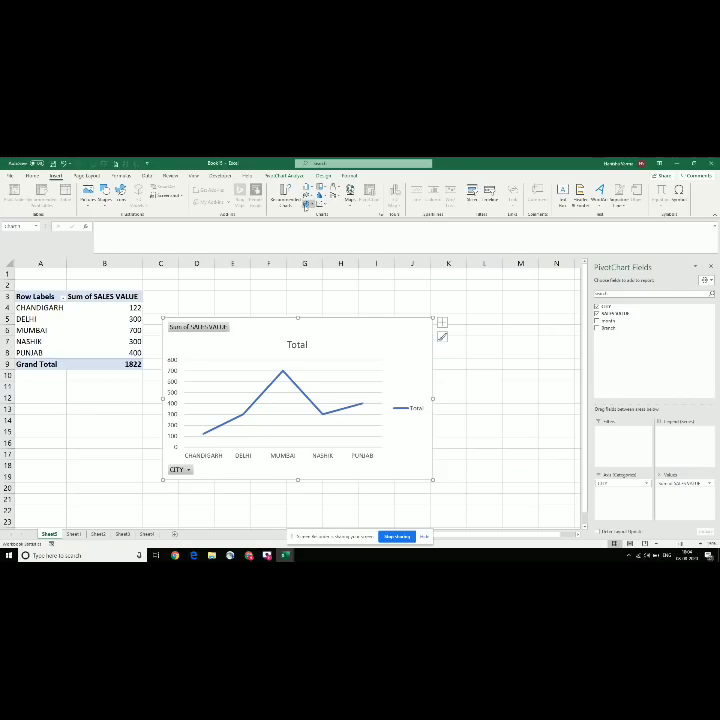
Step: Switch the chart to a pie, enlarge it, and try a combo chart, dismissing its warning
left_click(309, 204)
left_click(313, 229)
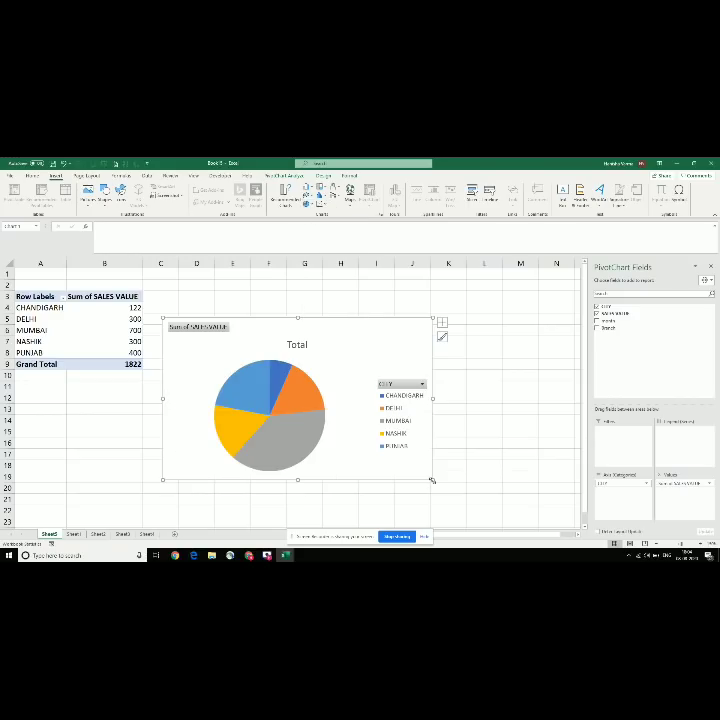
left_click_drag(432, 480, 448, 501)
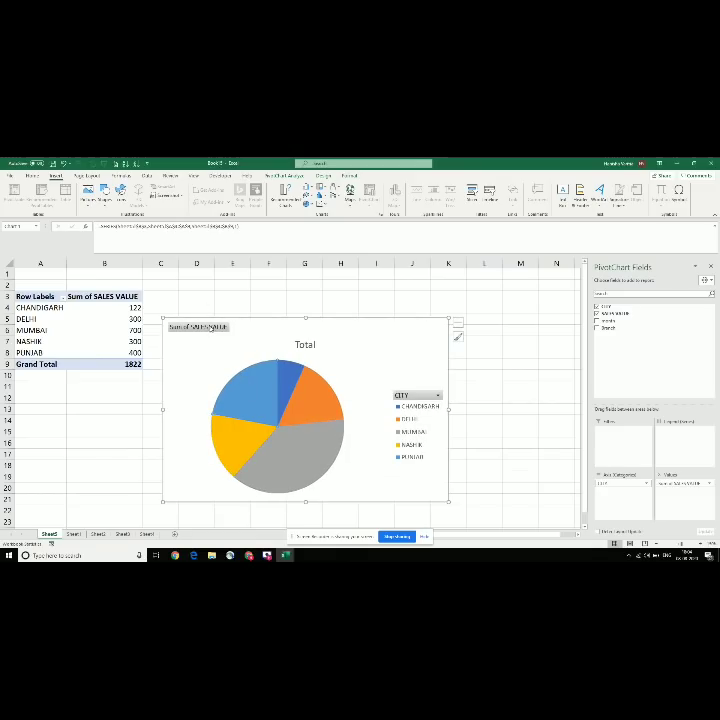
left_click(418, 417)
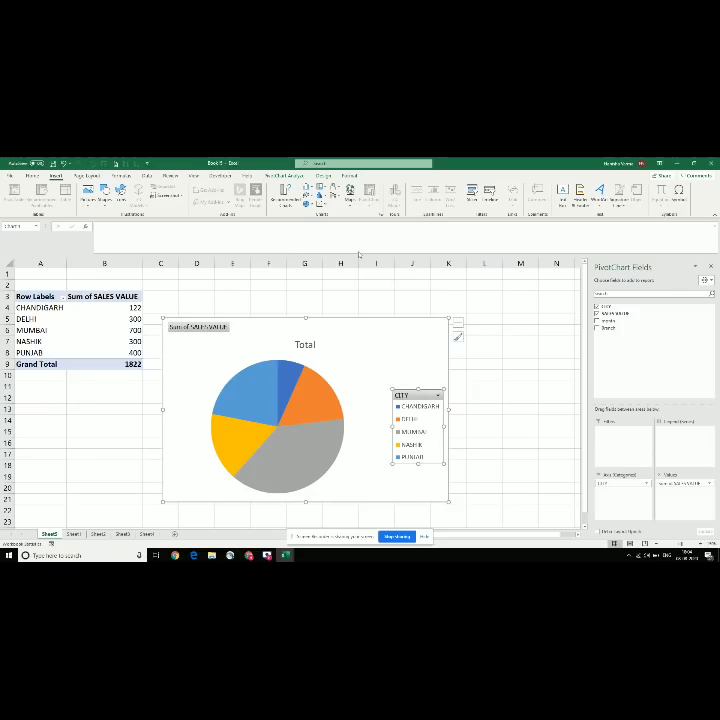
left_click(348, 190)
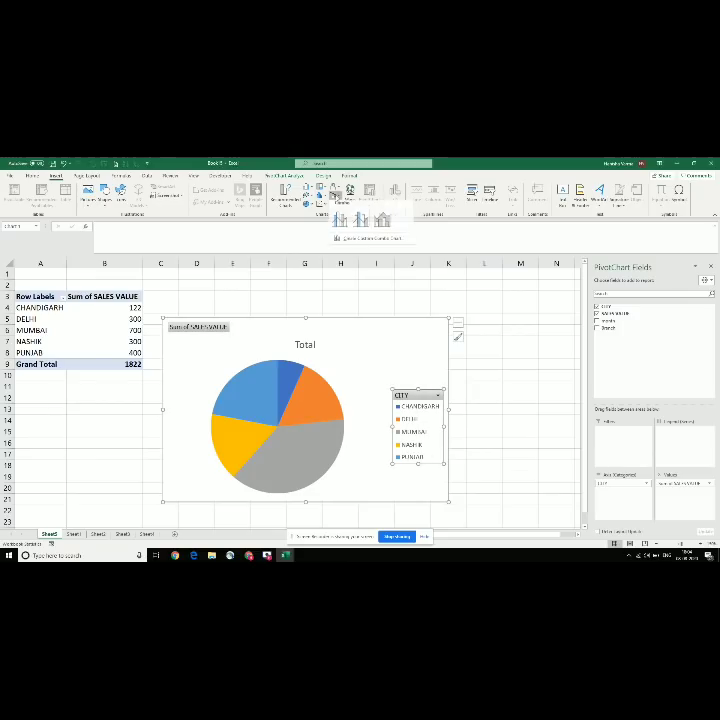
left_click(341, 222)
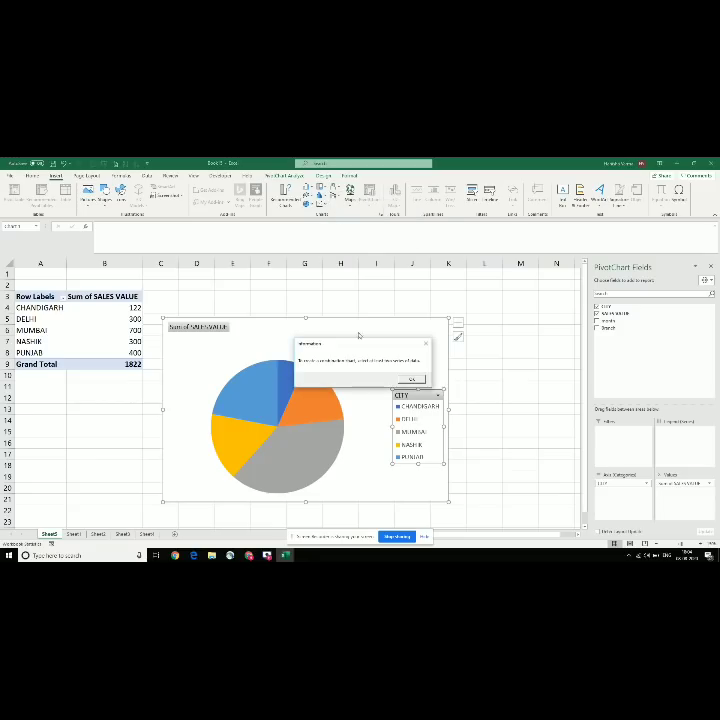
left_click(413, 378)
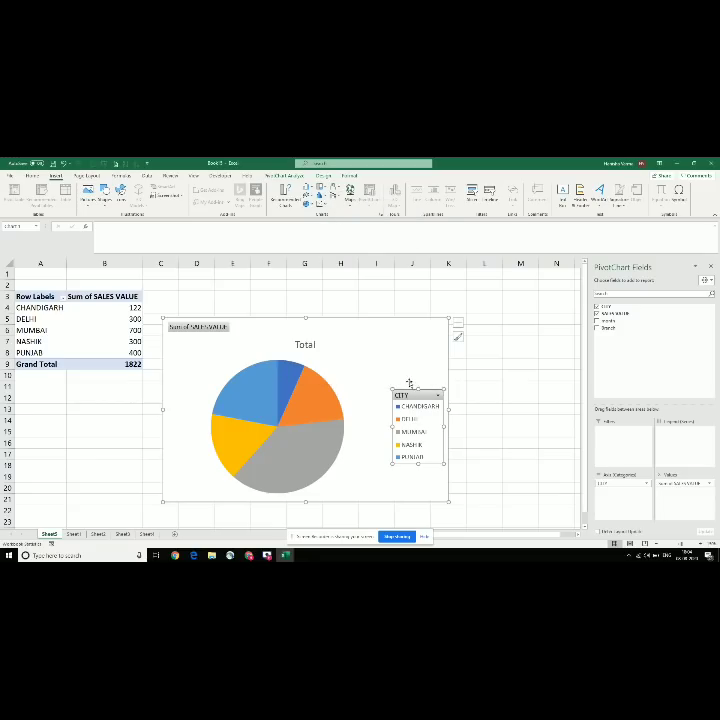
Step: Change the pie to a 100% stacked line, then a plain line chart, and open the CITY filter
left_click(335, 375)
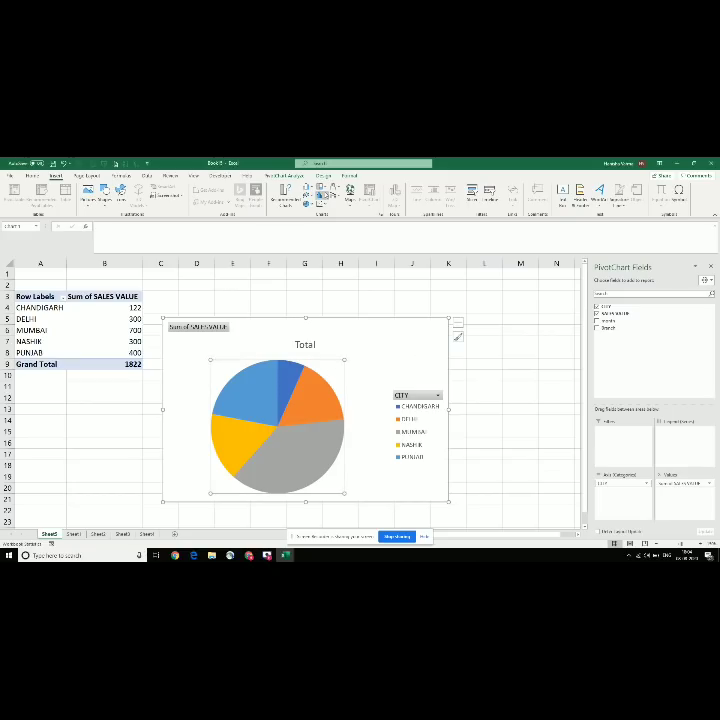
left_click(306, 193)
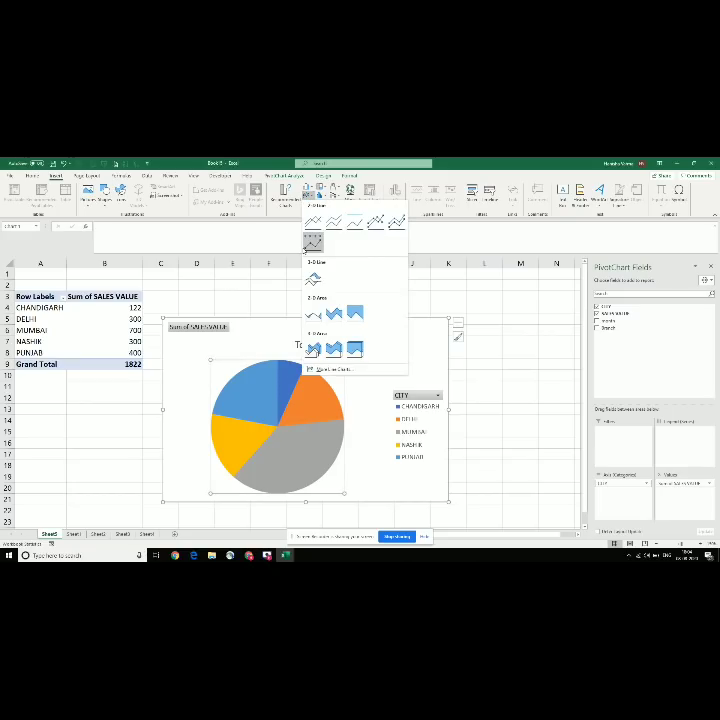
left_click(312, 241)
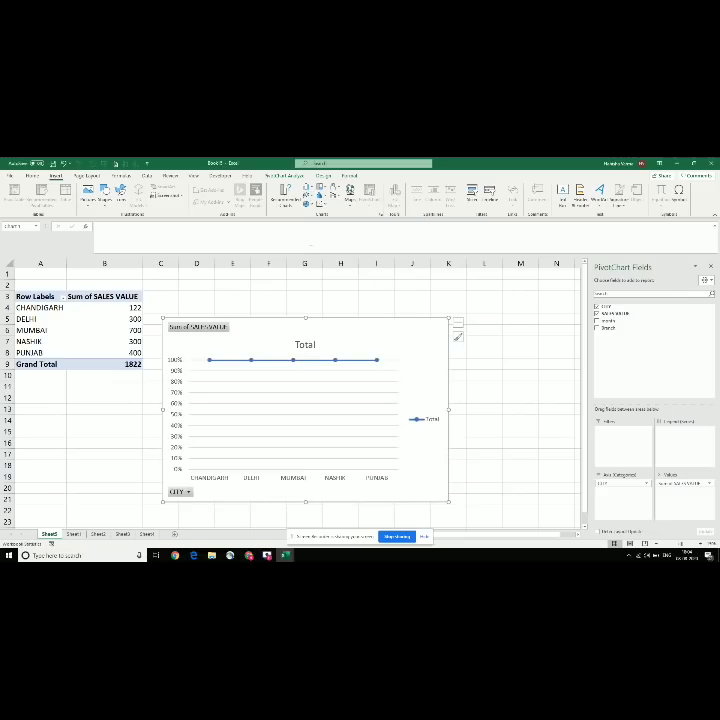
left_click(307, 203)
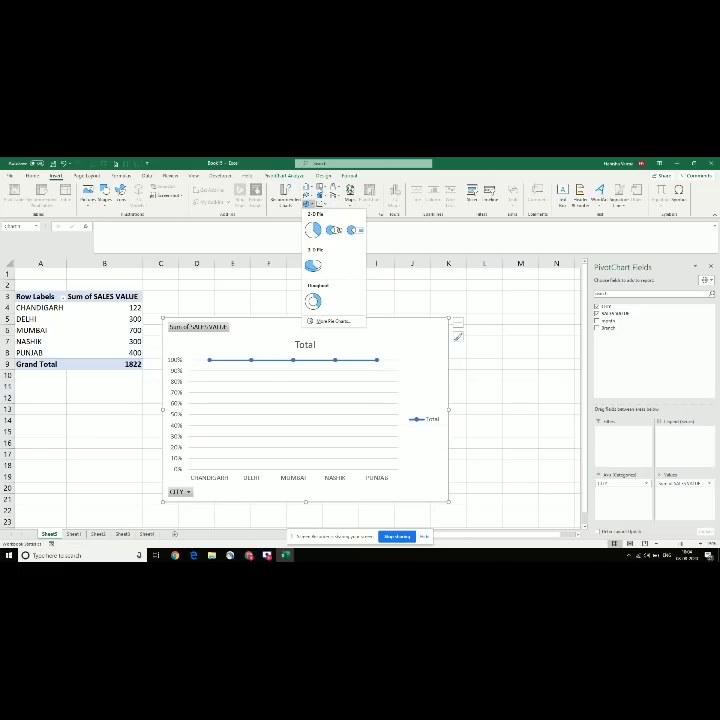
left_click(307, 198)
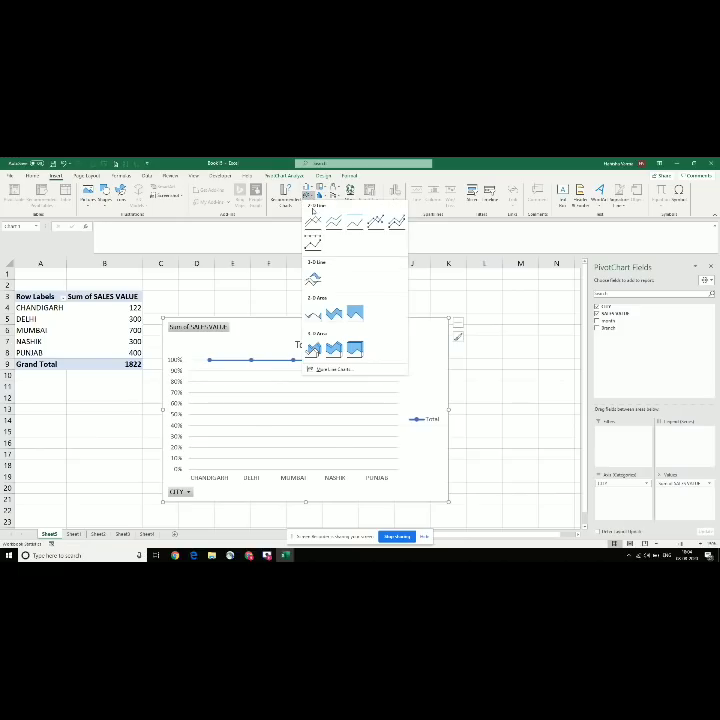
left_click(335, 221)
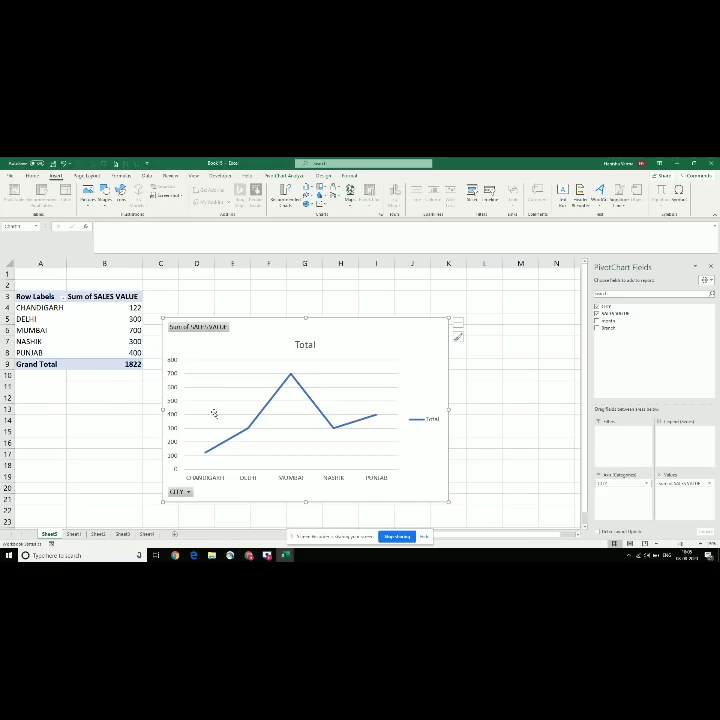
left_click(183, 492)
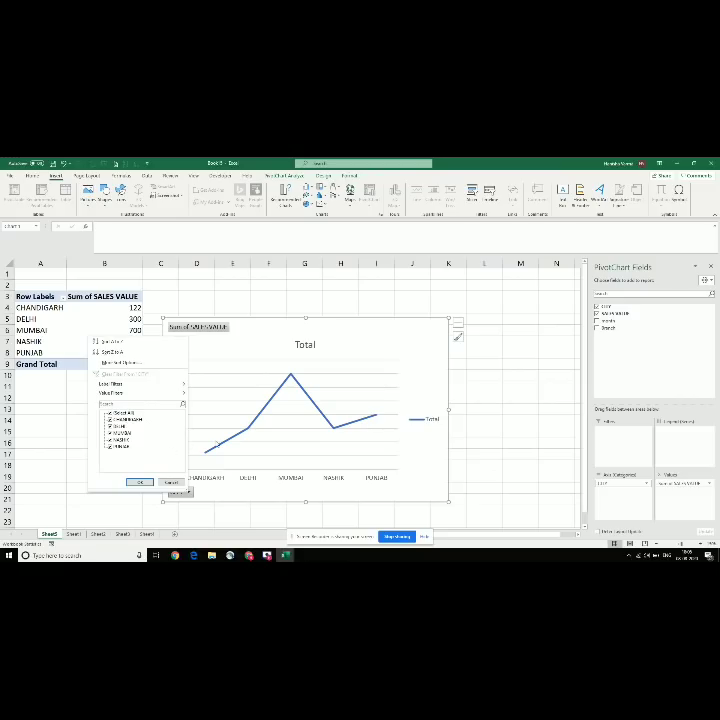
Step: Step through the other workbook's topic list to the 'Protect workbook, work sheet' topic
key("alt+Tab")
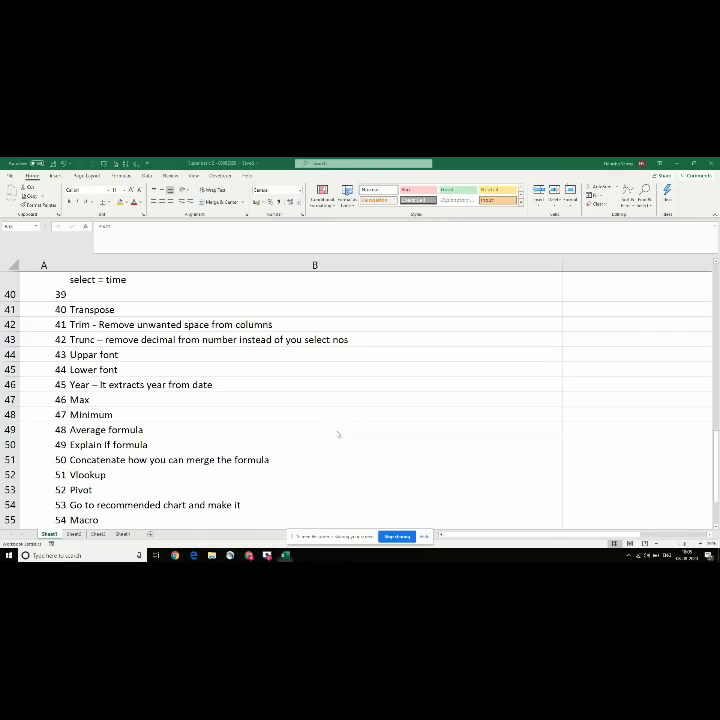
key("Down")
key("Down")
key("Down")
key("Up")
key("Up")
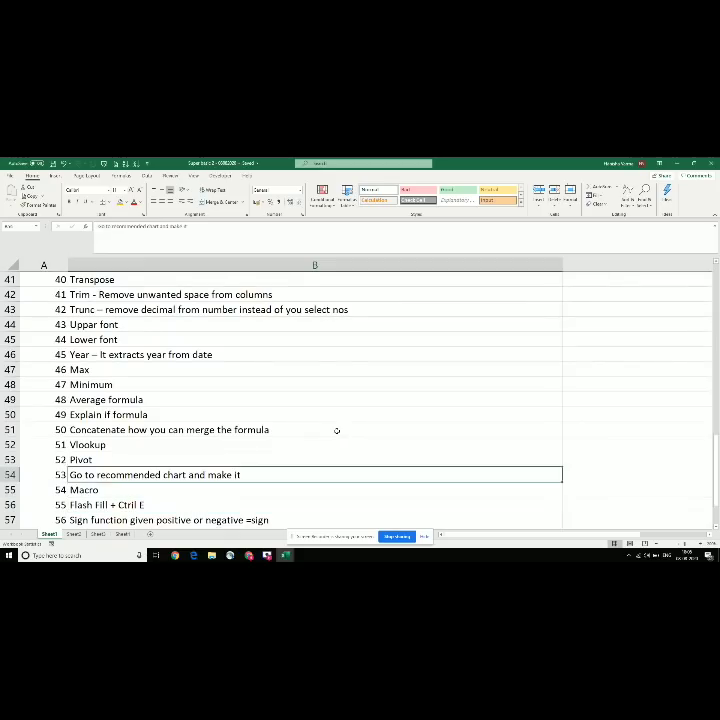
key("Down")
key("Down")
key("Down")
key("Down")
key("Down")
key("Down")
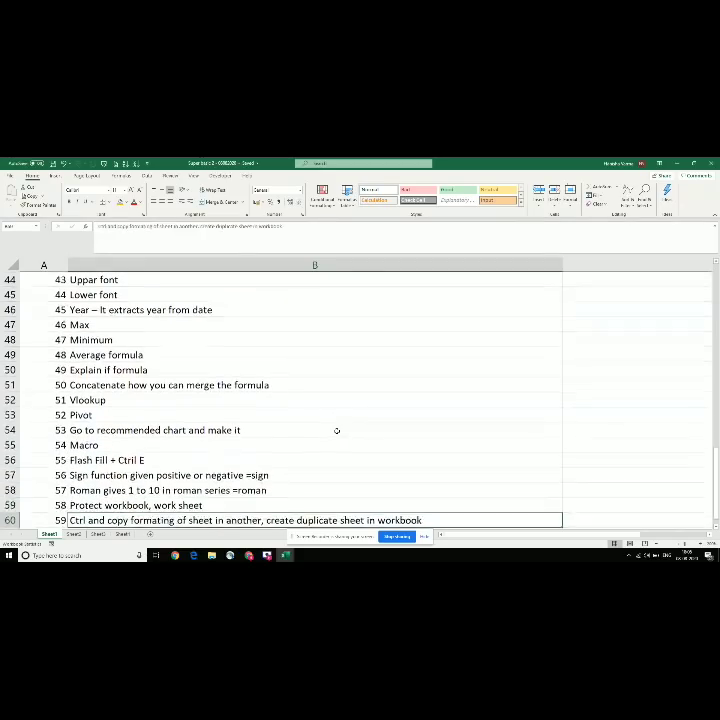
key("Up")
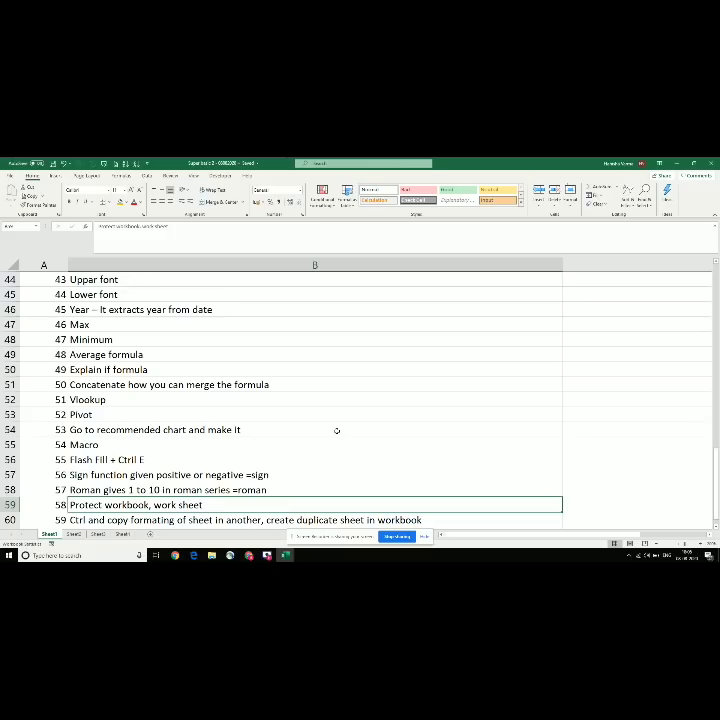
Step: Close Book5 without saving its pivot chart and start a new blank workbook
key("alt+Tab")
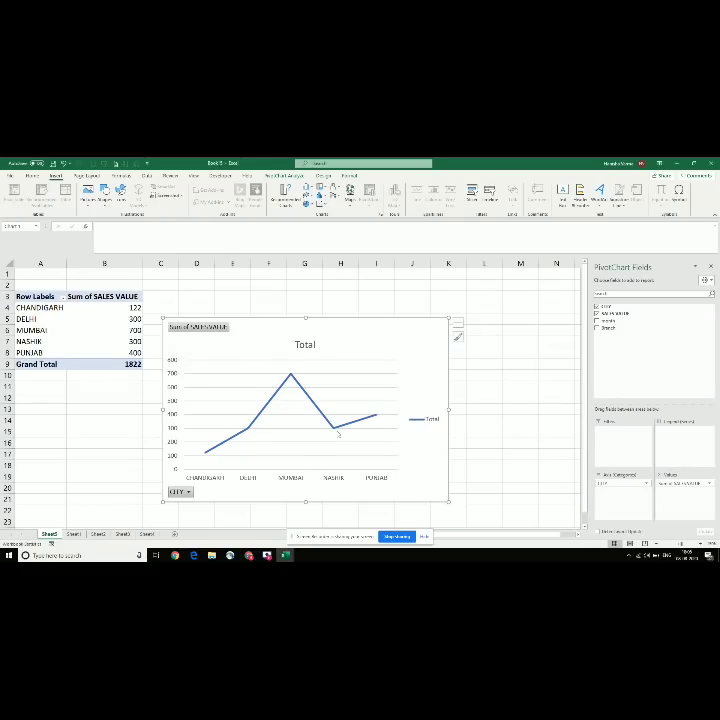
left_click(72, 414)
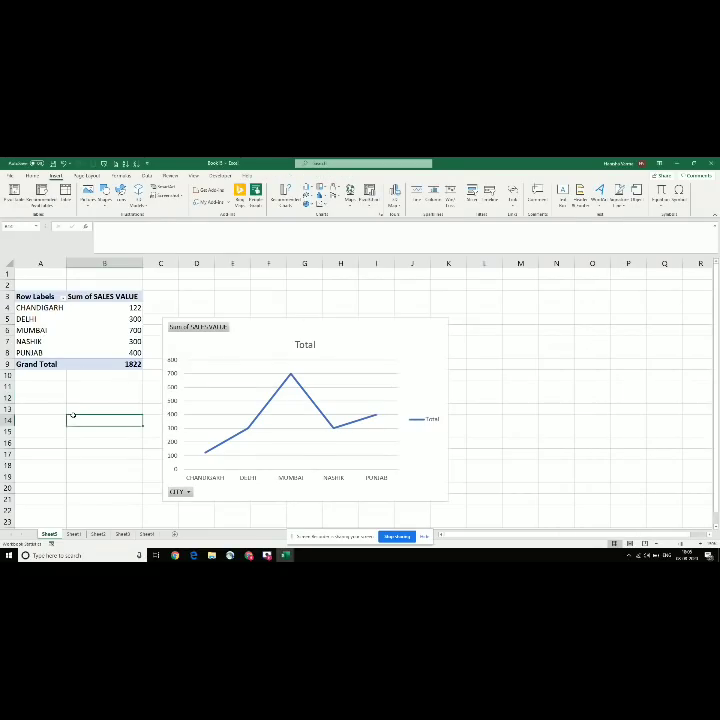
left_click(91, 332)
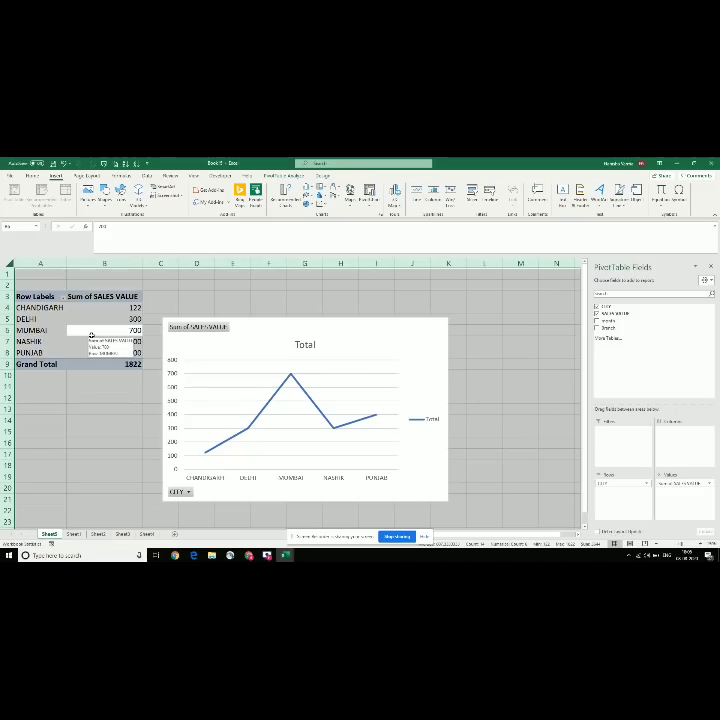
key("alt+F4")
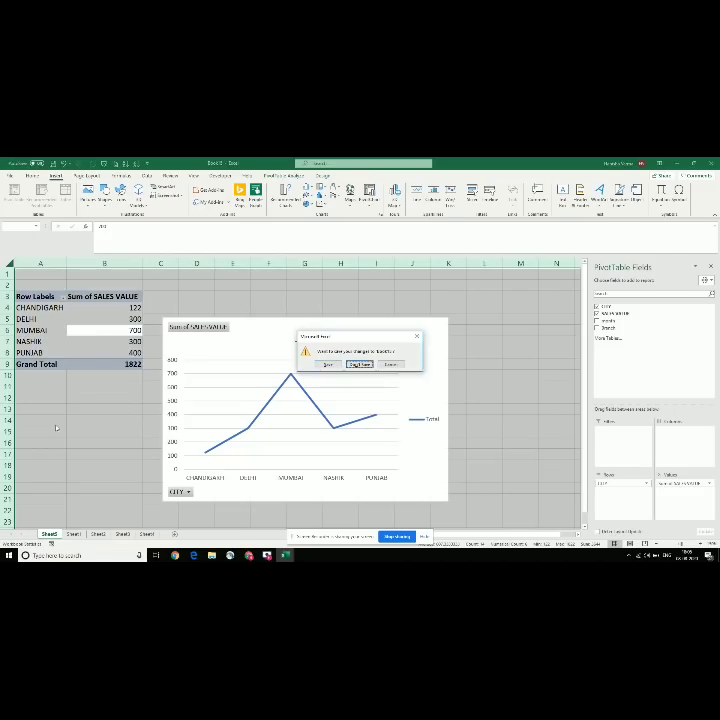
key("Return")
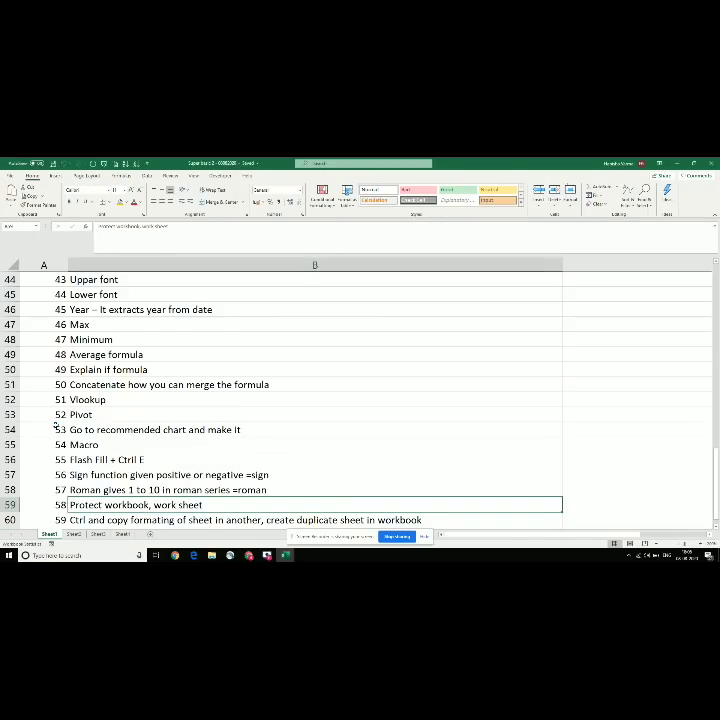
key("ctrl+n")
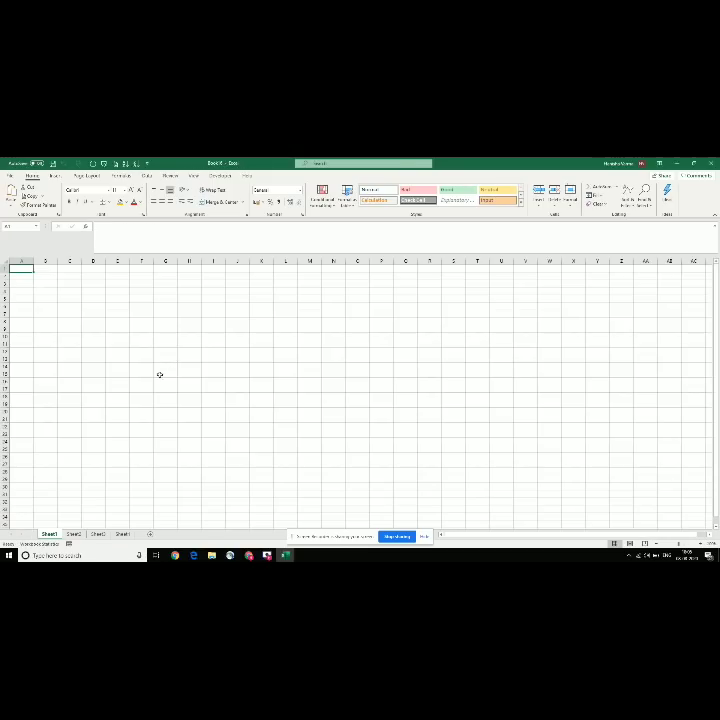
left_click(700, 543)
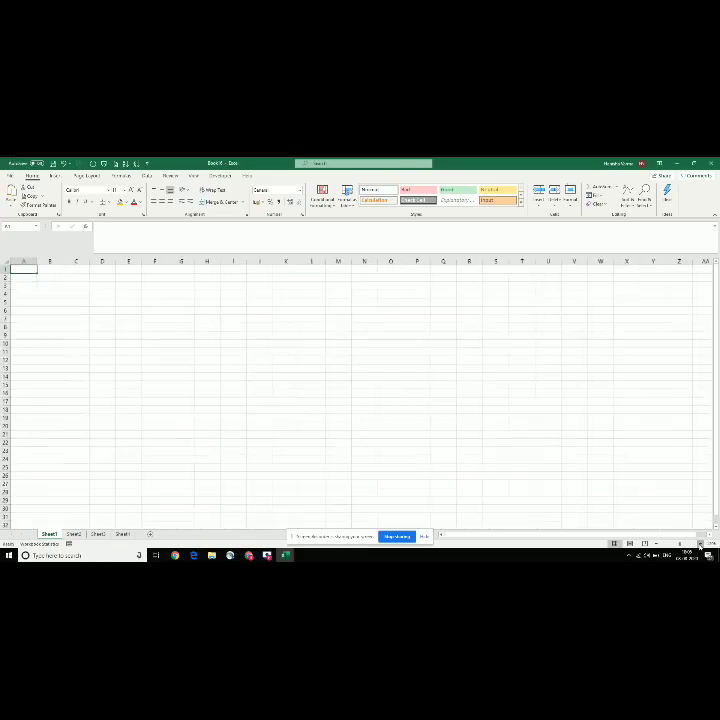
left_click(700, 543)
left_click(700, 543)
left_click(700, 543)
left_click(700, 543)
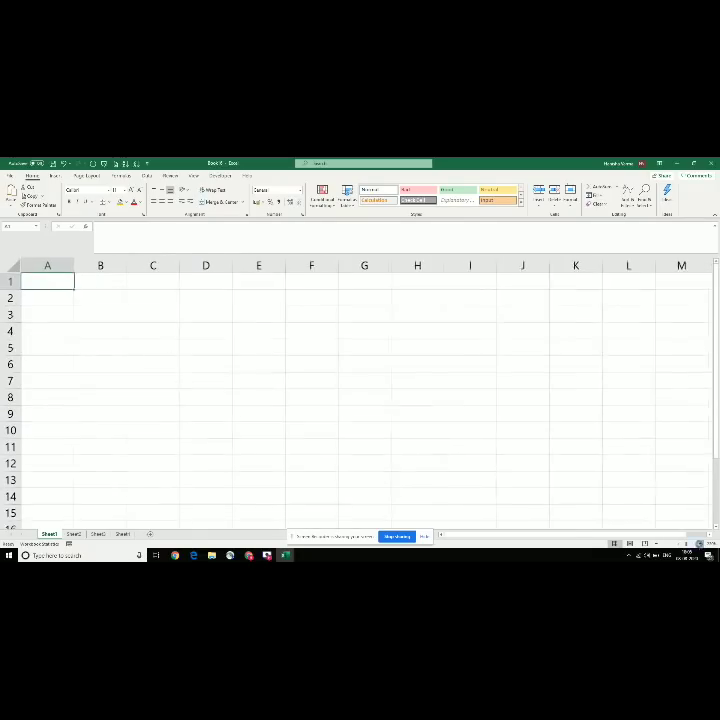
left_click(700, 543)
left_click(121, 298)
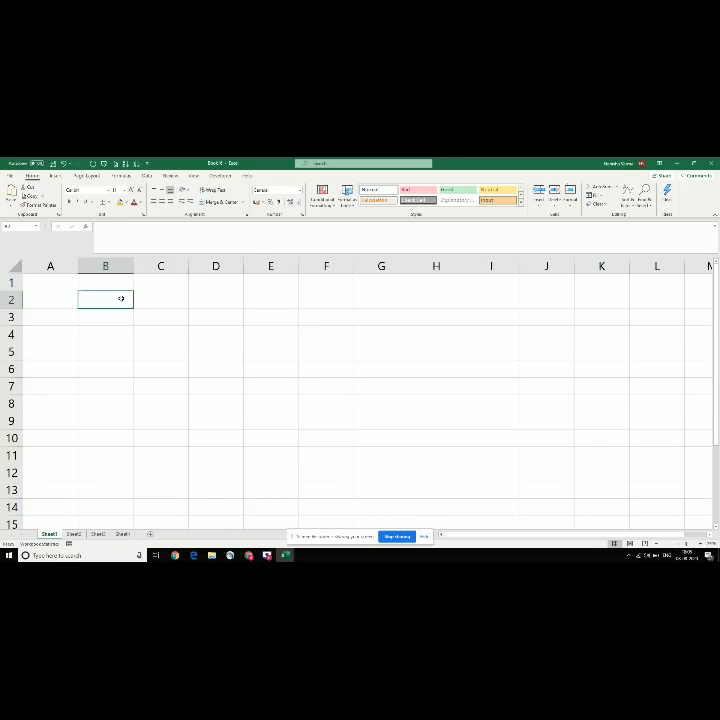
type("Mumbai")
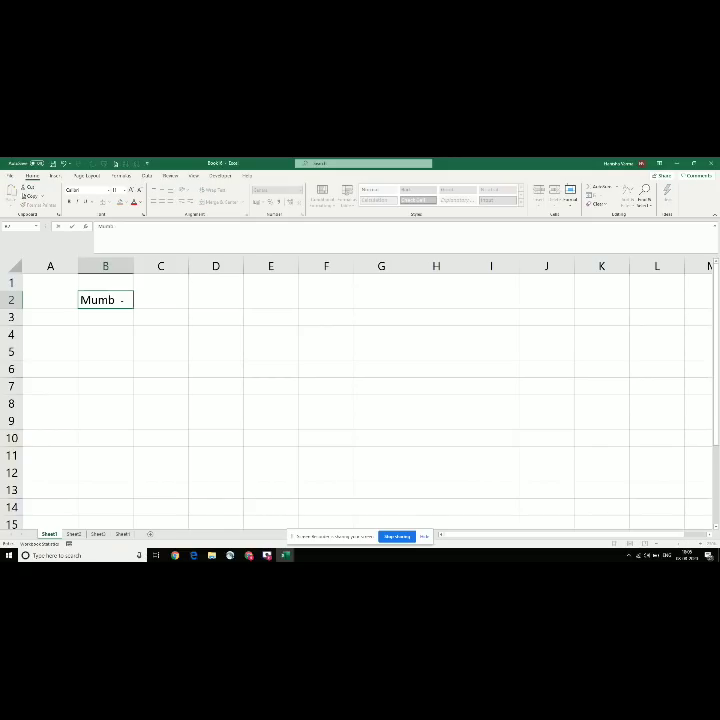
key("Return")
type("Del")
key("BackSpace")
key("BackSpace")
key("BackSpace")
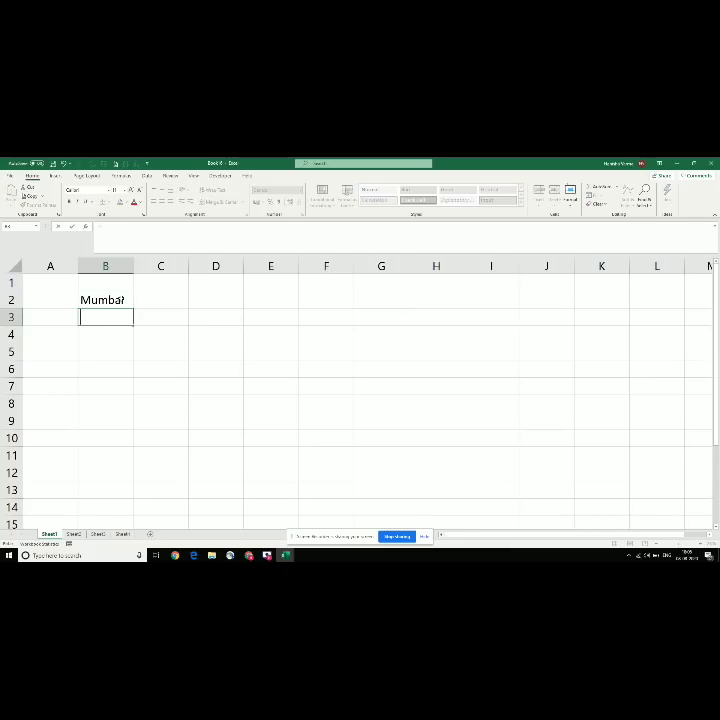
key("Up")
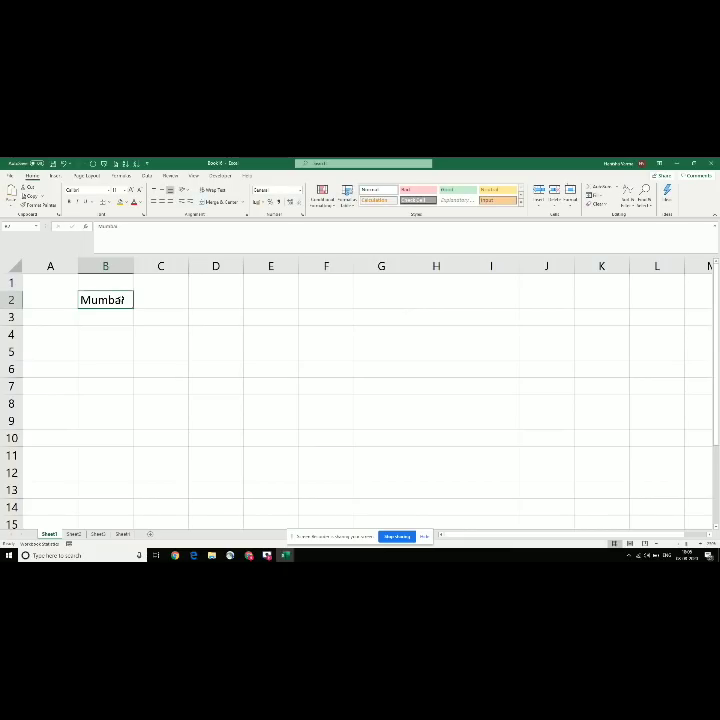
type("V")
key("Up")
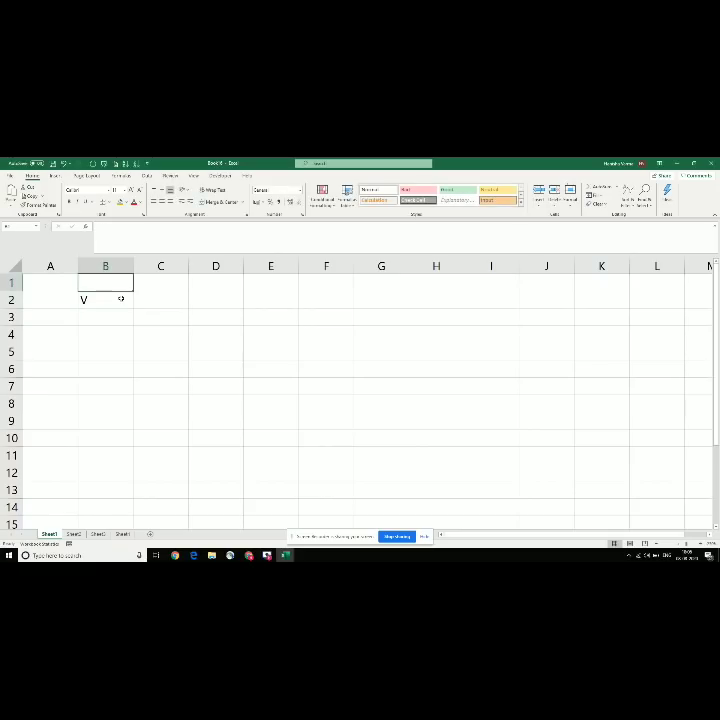
type("Employee na")
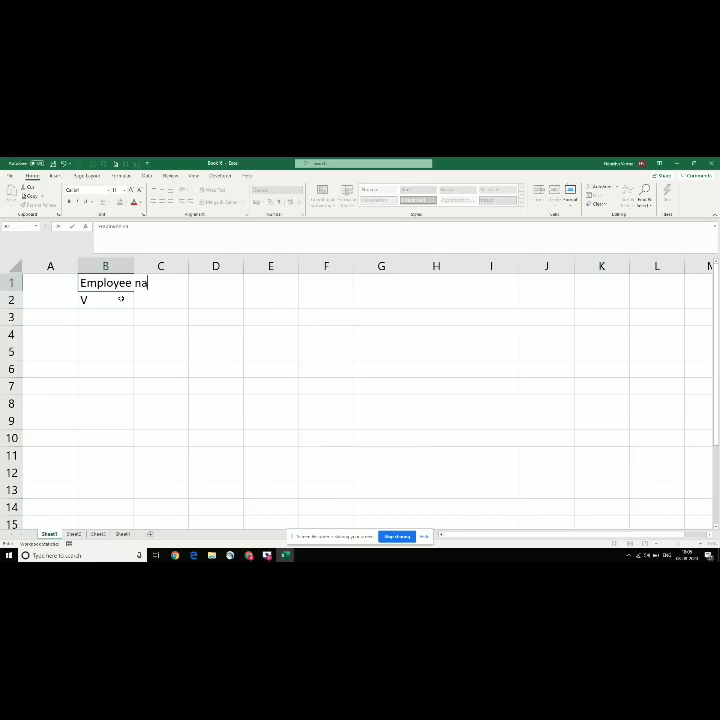
type("me")
key("Return")
type("Vikas")
key("Return")
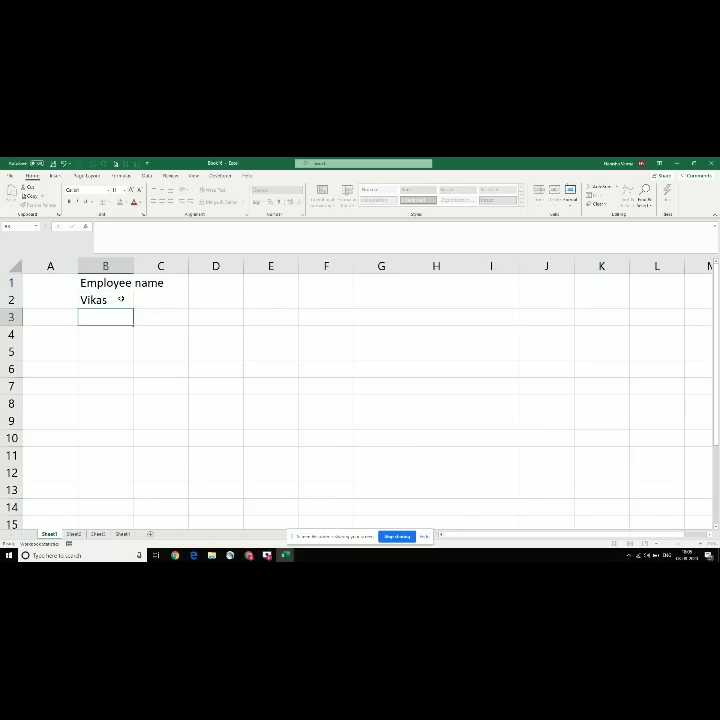
type("Tushar")
key("Return")
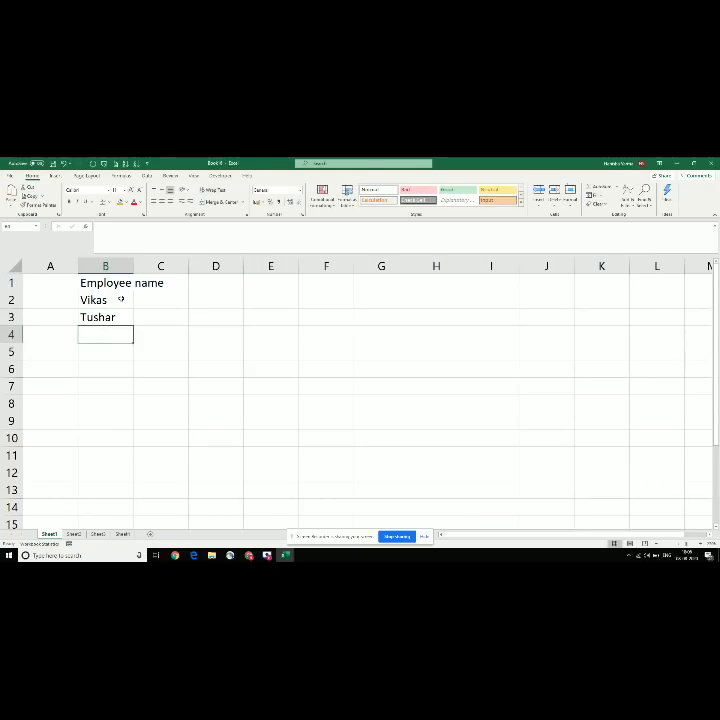
type("Mahesh")
key("Return")
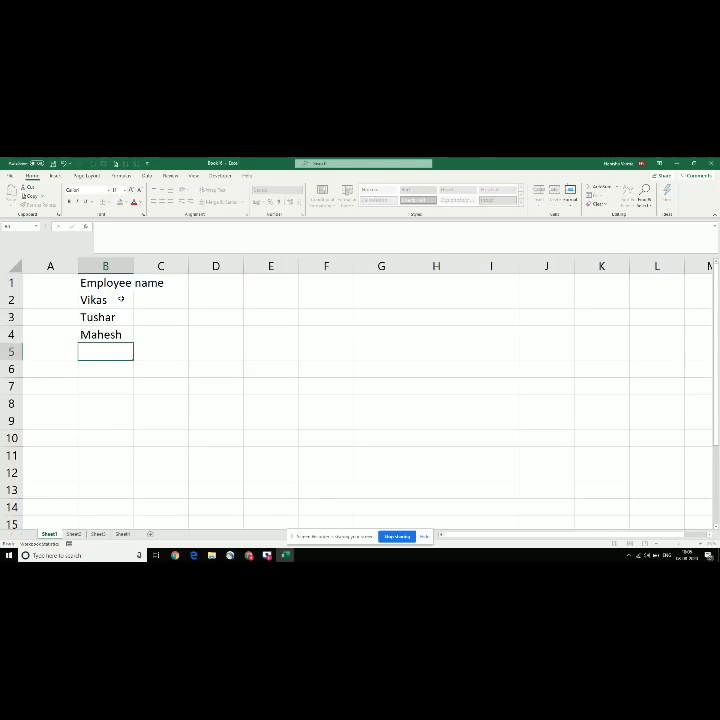
type("Nilam")
key("Return")
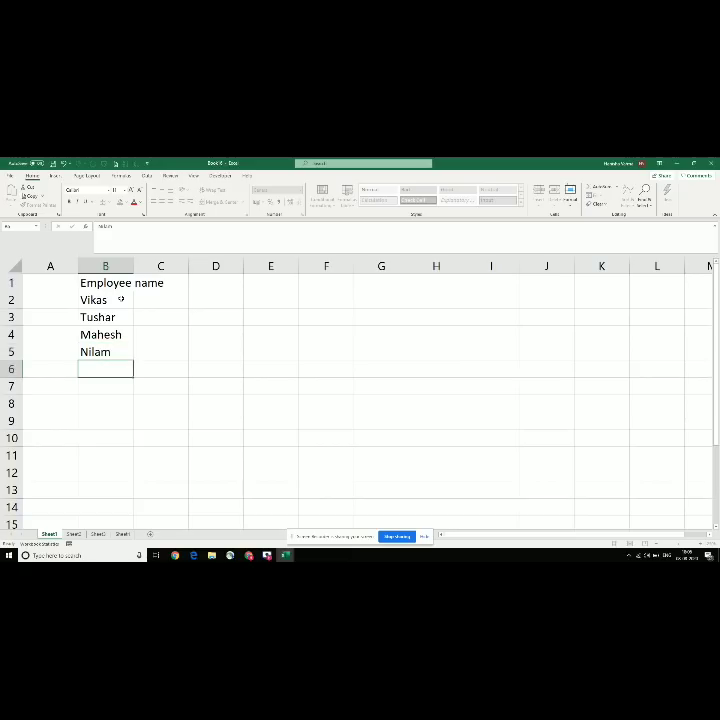
key("Up")
key("Up")
key("Up")
key("Up")
key("Up")
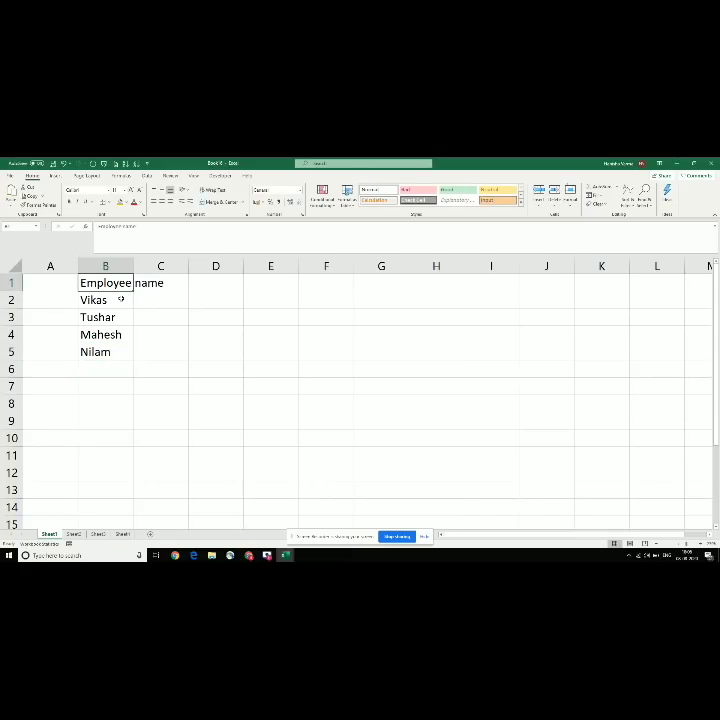
left_click(96, 320)
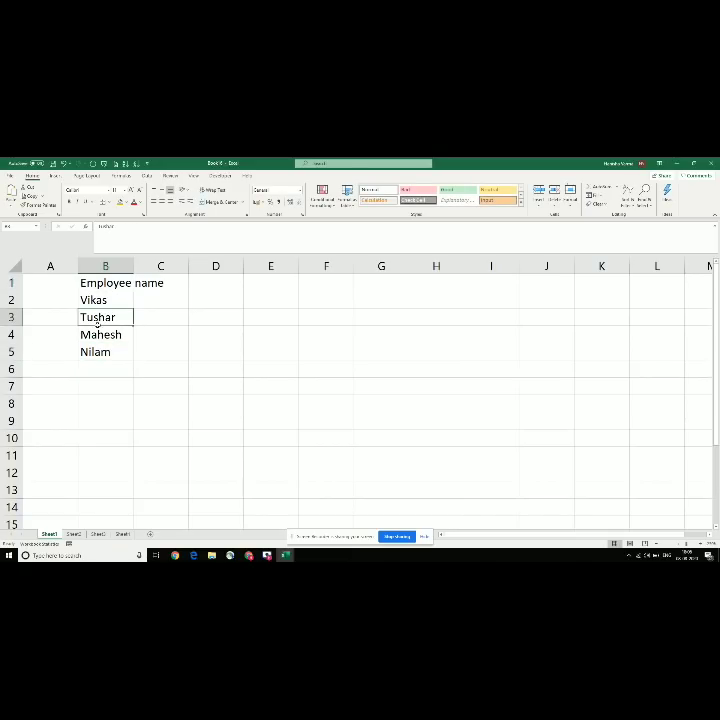
left_click_drag(104, 283, 104, 350)
key("Delete")
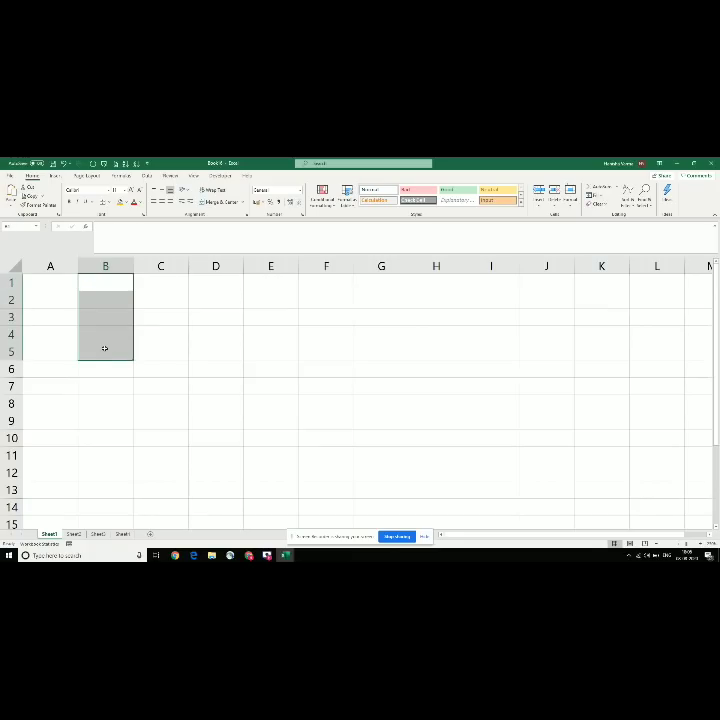
Step: Create an empty macro named 'superscri' from the Developer Macros list, then close the VBA editor
key("Up")
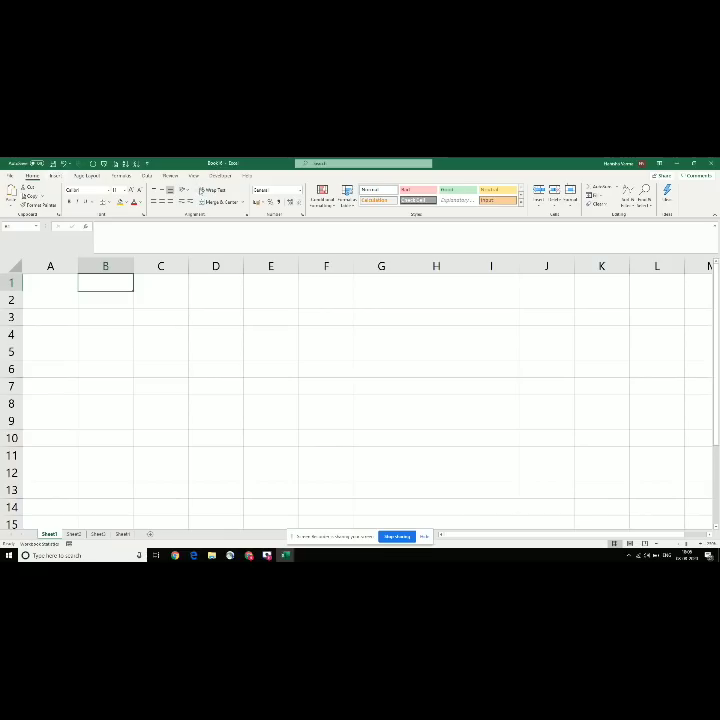
left_click(193, 176)
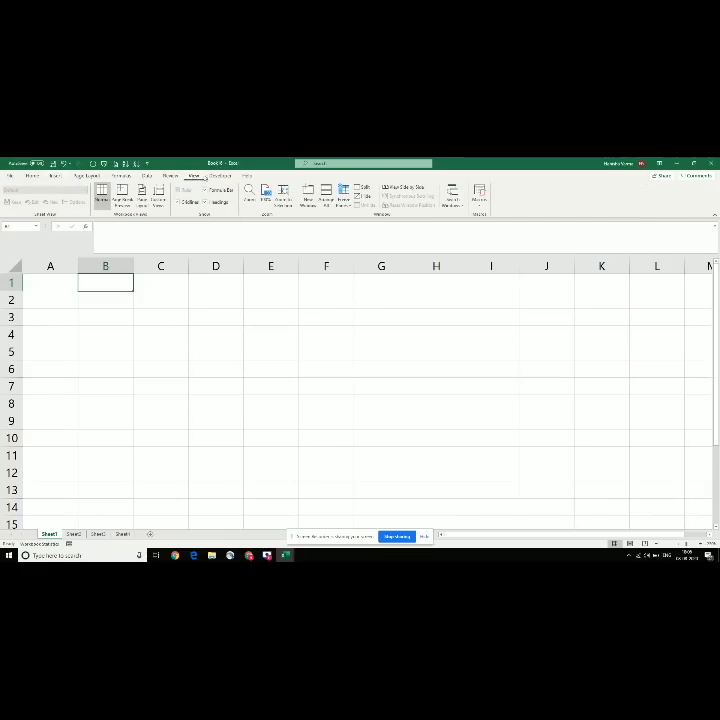
left_click(219, 176)
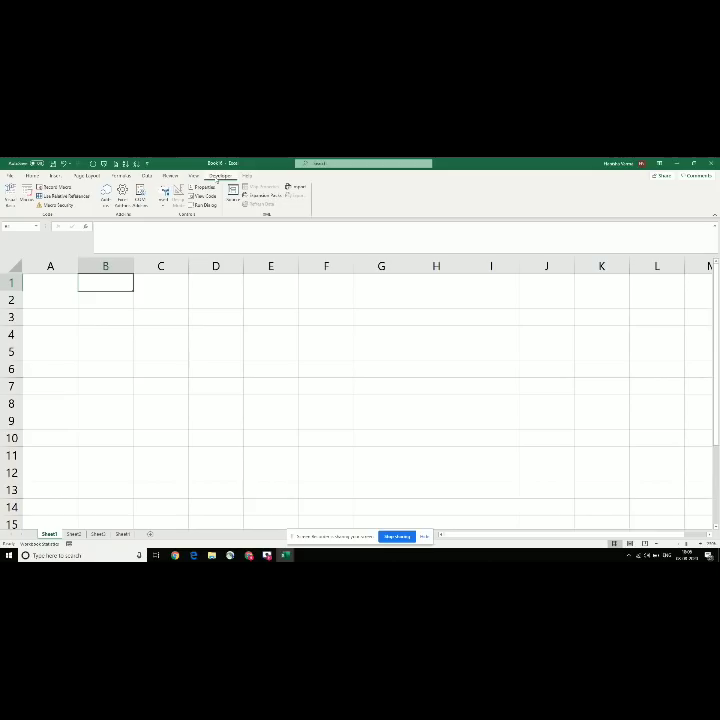
left_click(25, 192)
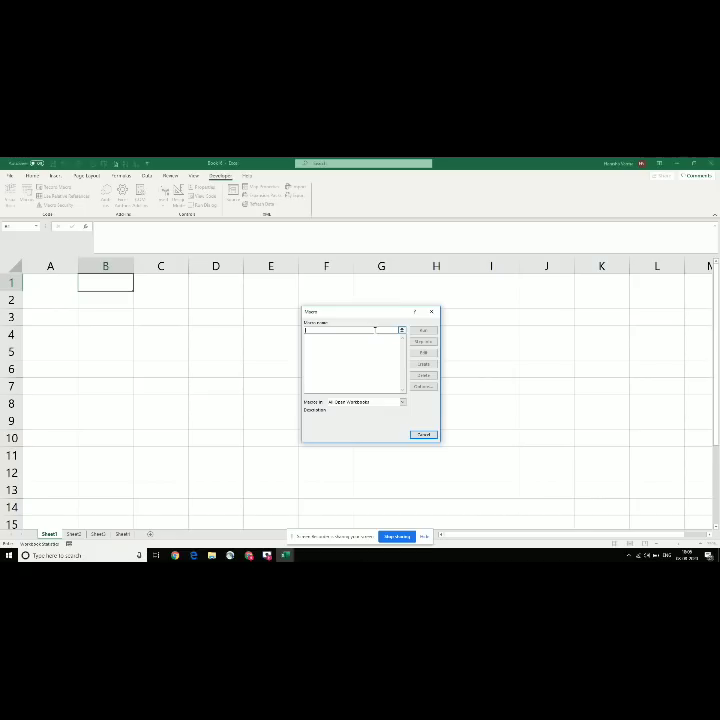
type("superscript")
left_click(425, 366)
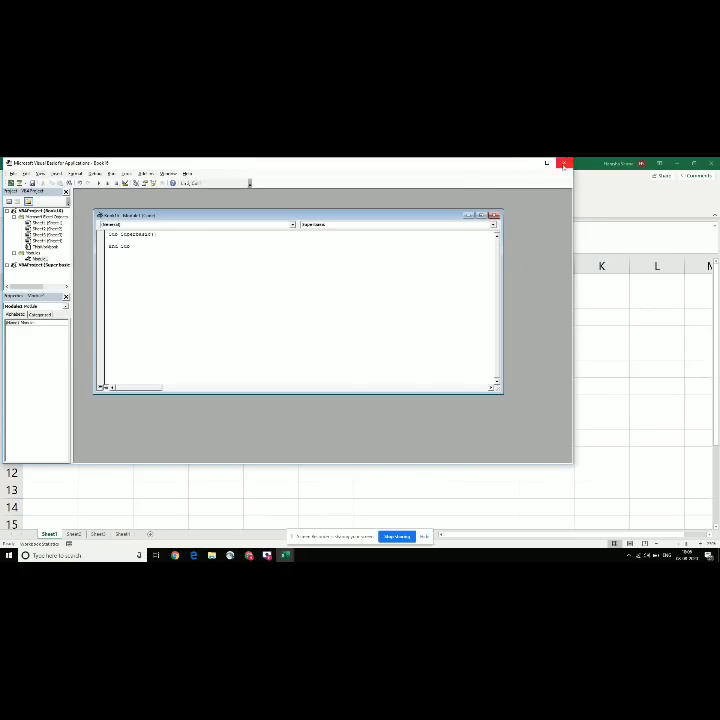
left_click(564, 163)
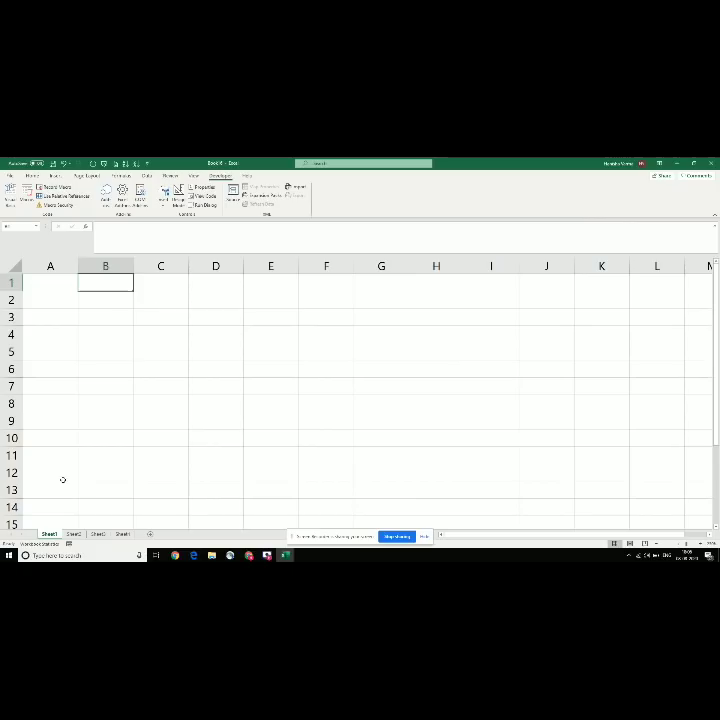
Step: Start recording a macro named Super with the description 'This is'
left_click(68, 544)
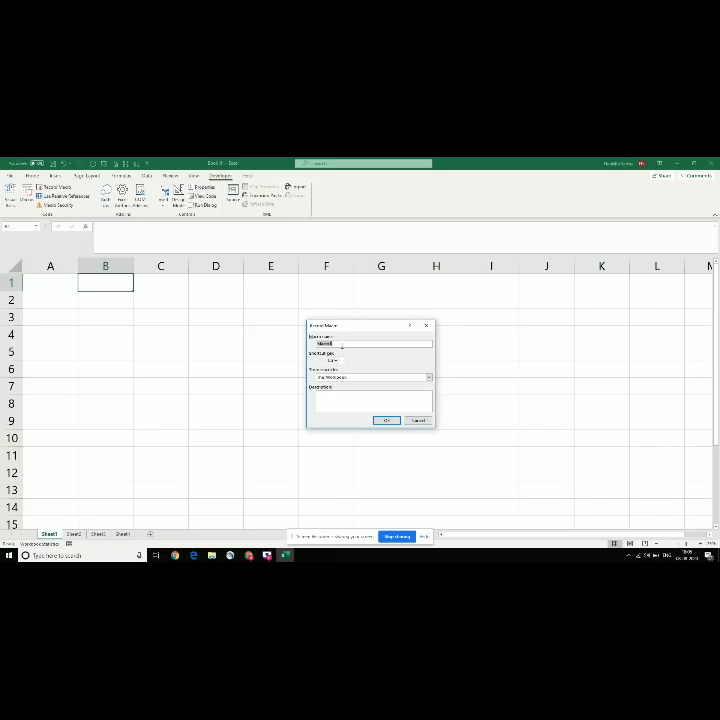
type("Superm")
key("Tab")
left_click(362, 407)
type("This is")
left_click(388, 420)
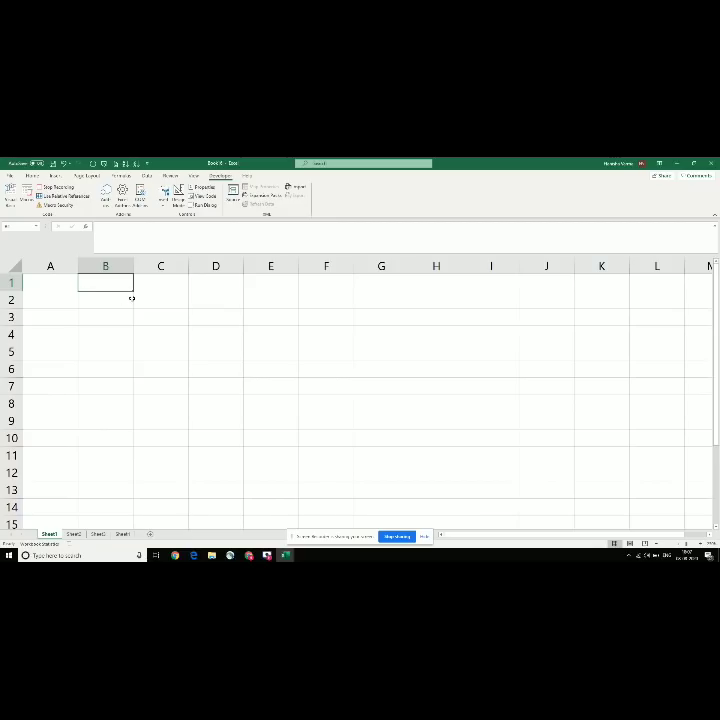
Step: Type 'Employee name' in B1 and seven employee names in B2:B8, then reselect B1
type("Employee n")
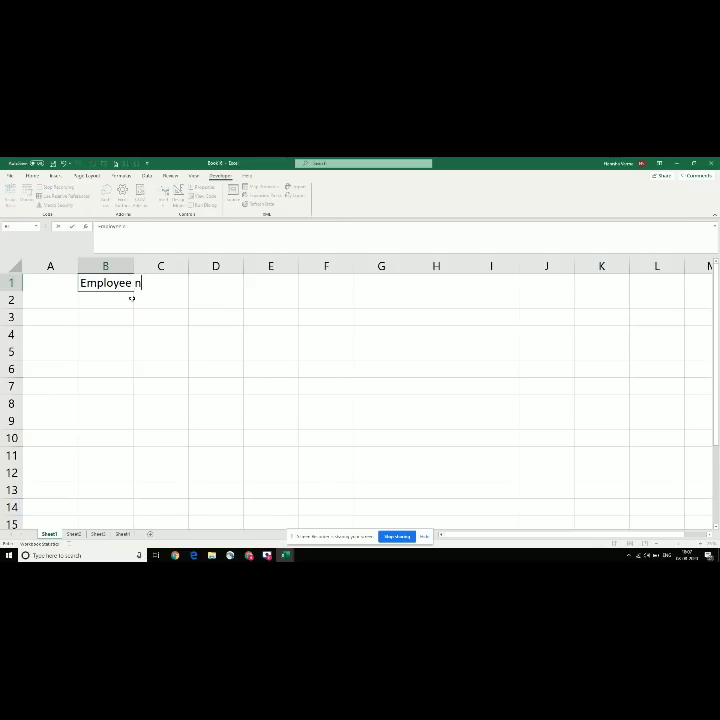
type("ame")
key("Return")
type("Vik")
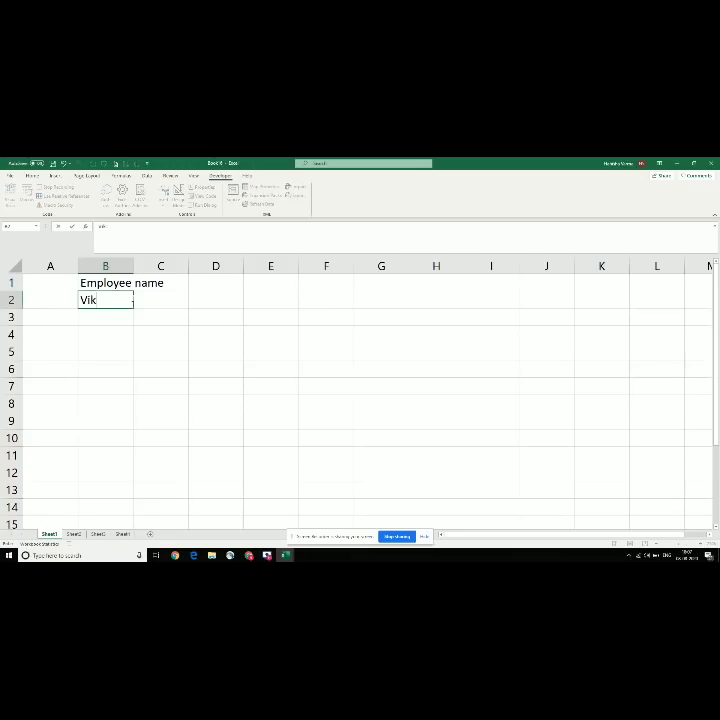
type("as")
key("Return")
type("tushar")
key("Return")
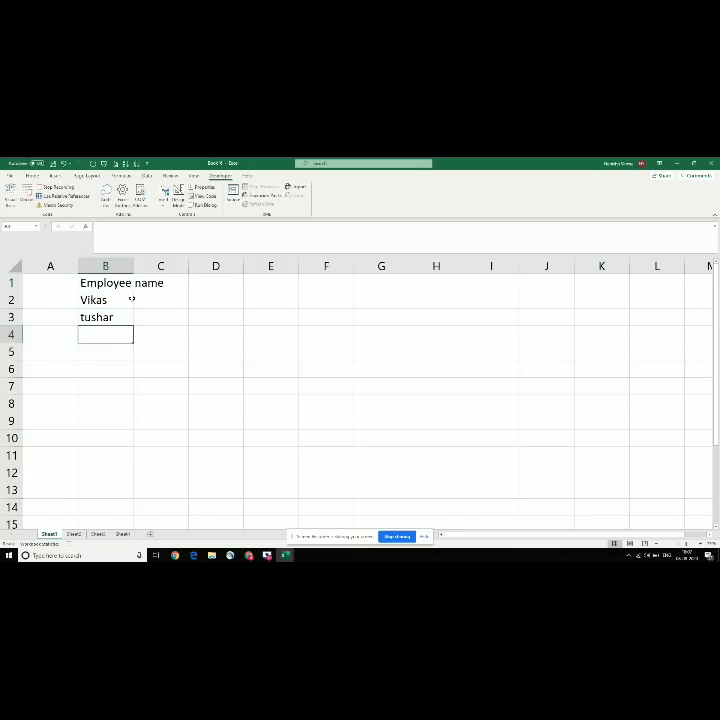
type("Ajay")
key("Return")
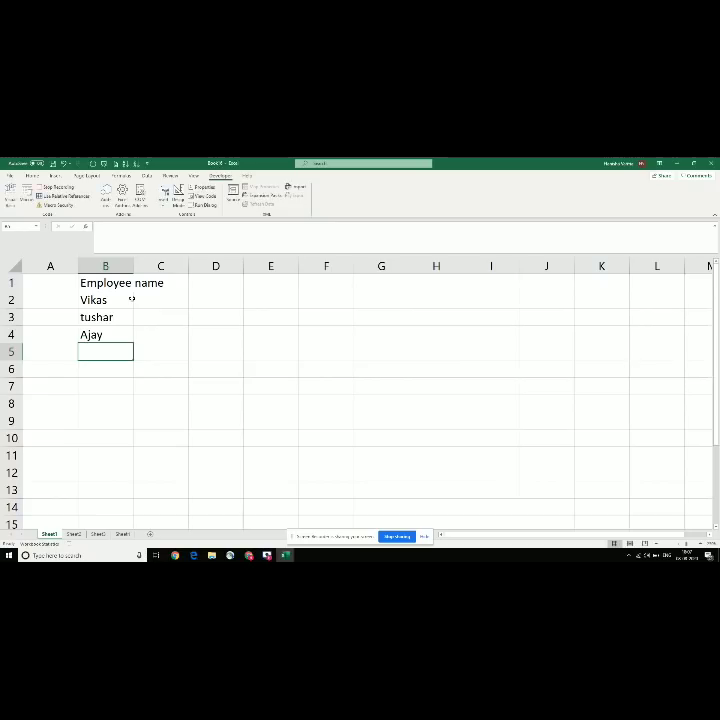
type("Vijay")
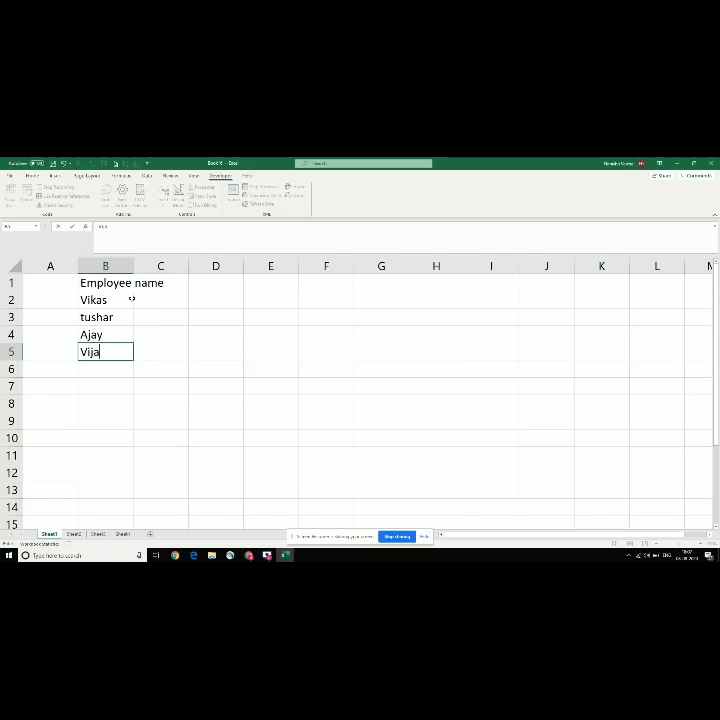
key("Return")
type("Dileep")
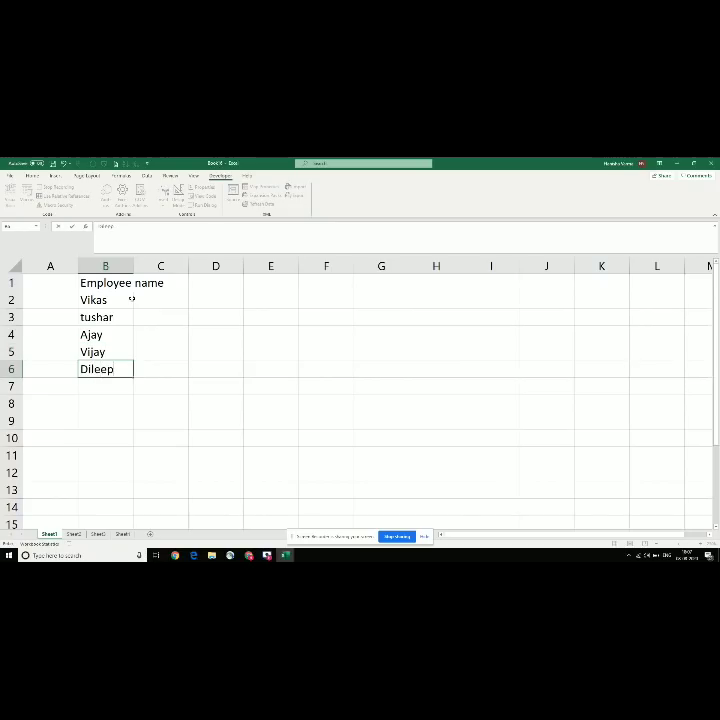
key("Return")
type("mayur")
key("Return")
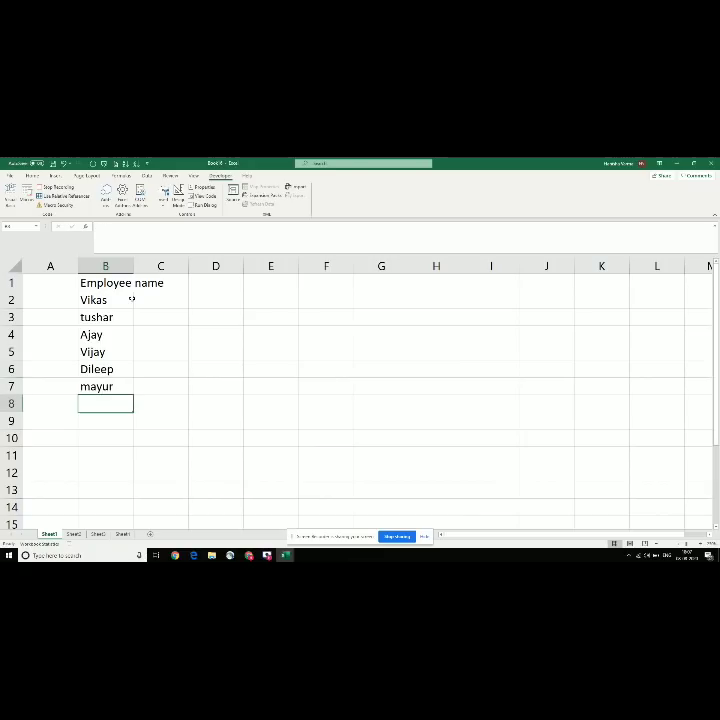
type("nilam")
key("Return")
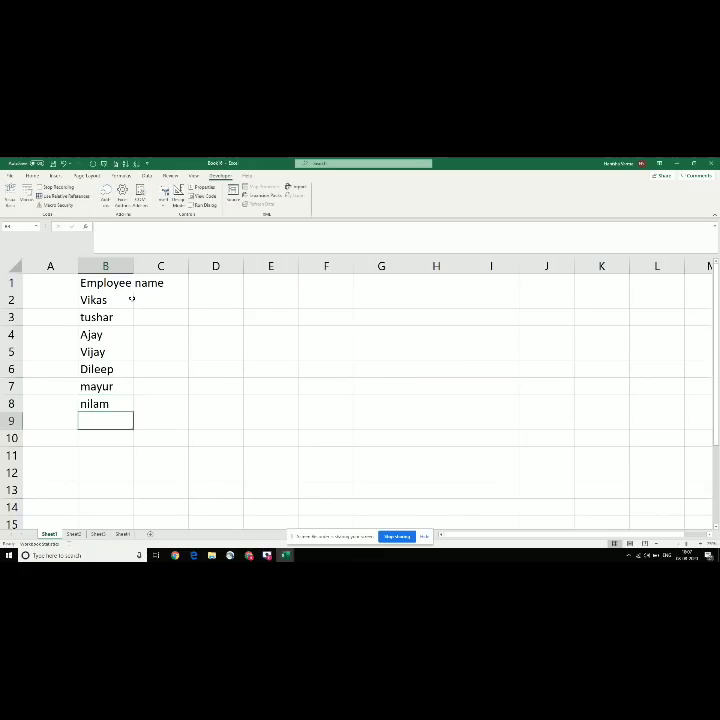
left_click(103, 283)
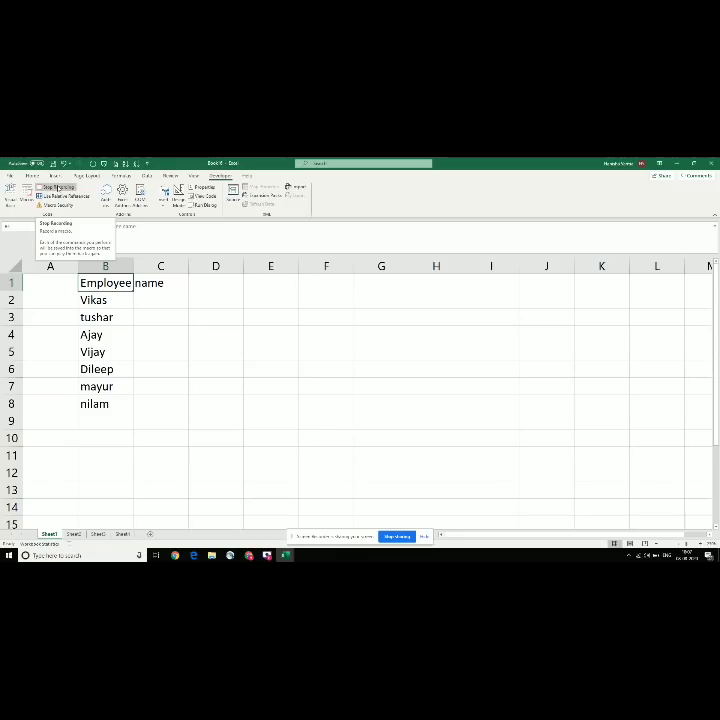
Step: Stop the macro recording, go to Sheet3, zoom in and select C1 as the starting cell
left_click(56, 188)
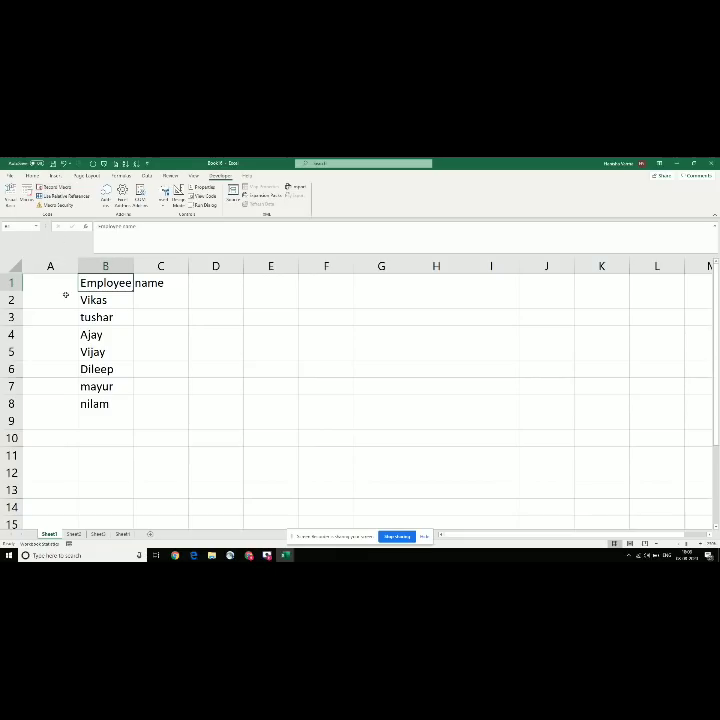
left_click(140, 306)
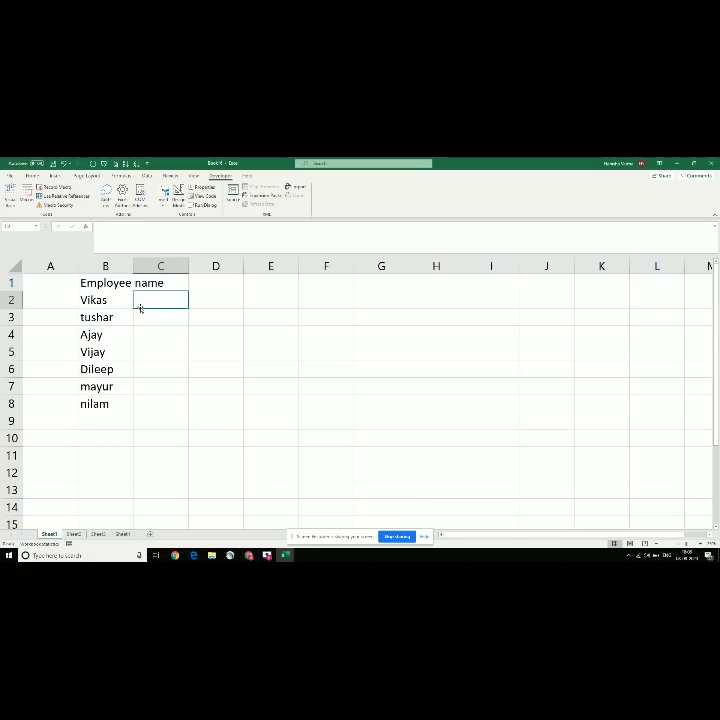
left_click(97, 534)
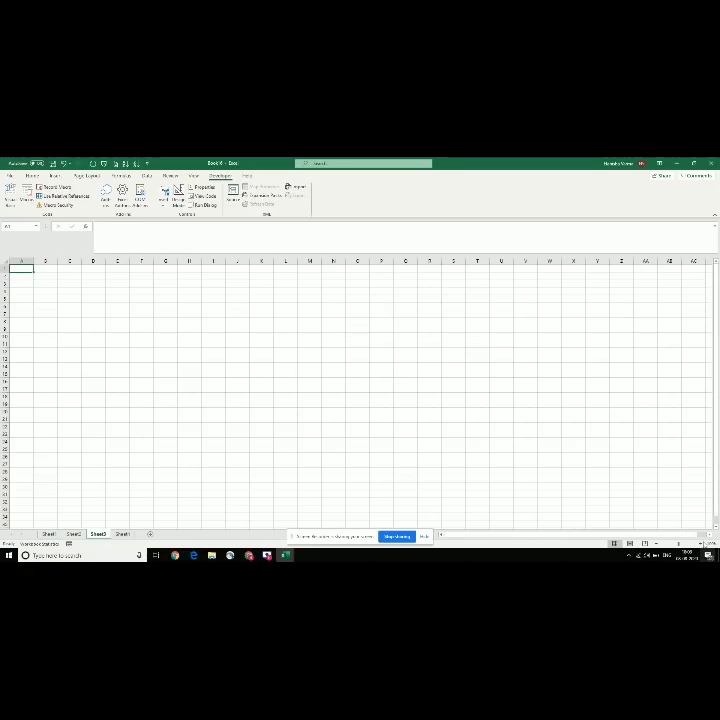
left_click(700, 543)
left_click(700, 543)
left_click(700, 543)
left_click(700, 543)
left_click(700, 543)
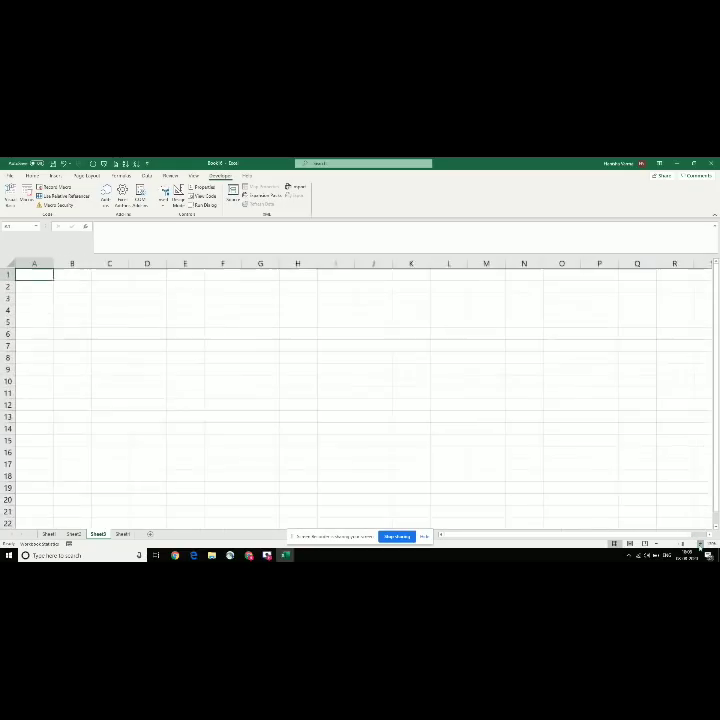
left_click(700, 543)
left_click(127, 278)
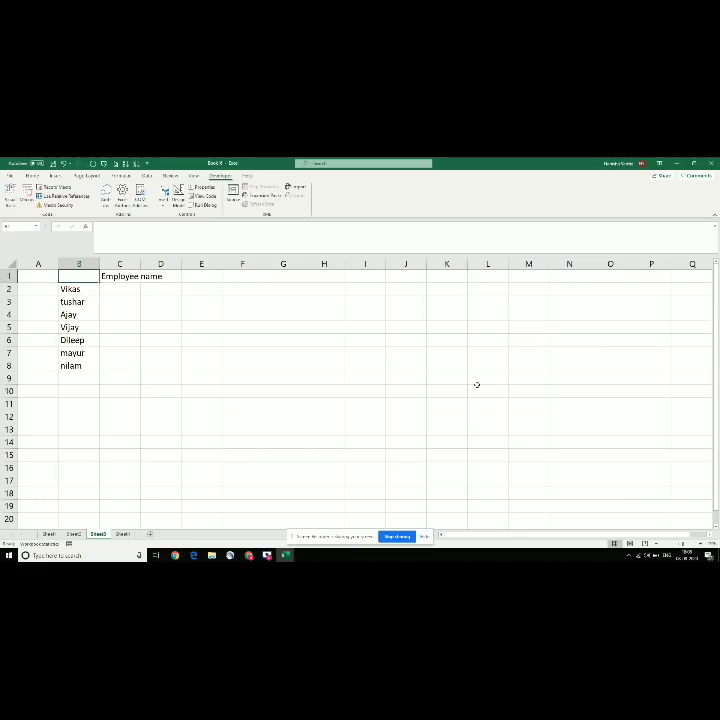
Step: Zoom in on Sheet3's reproduced employee list and compare it with Sheet1
left_click(701, 544)
left_click(701, 544)
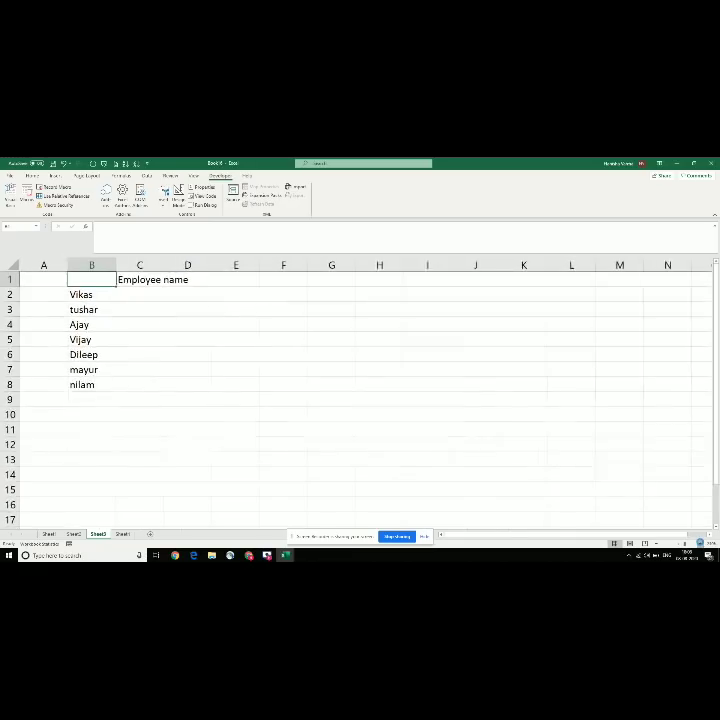
left_click(701, 544)
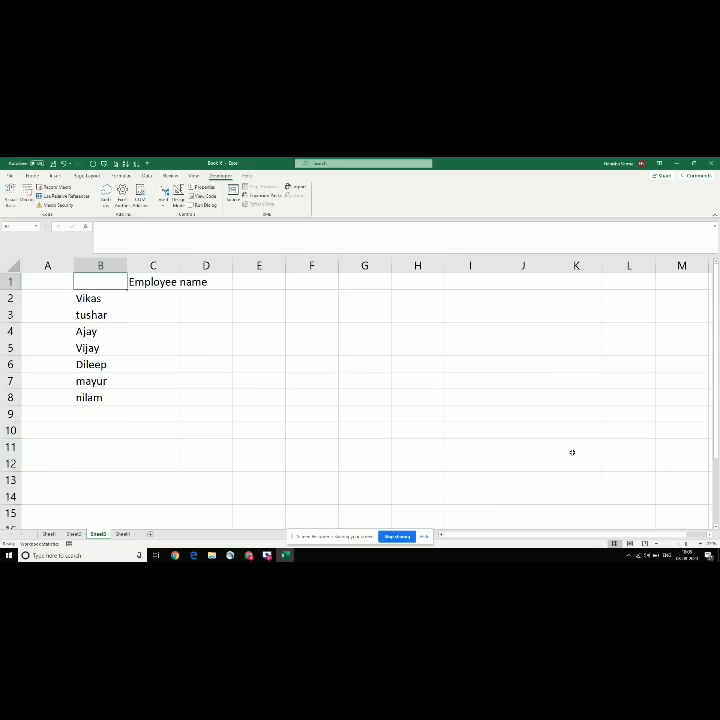
left_click(55, 534)
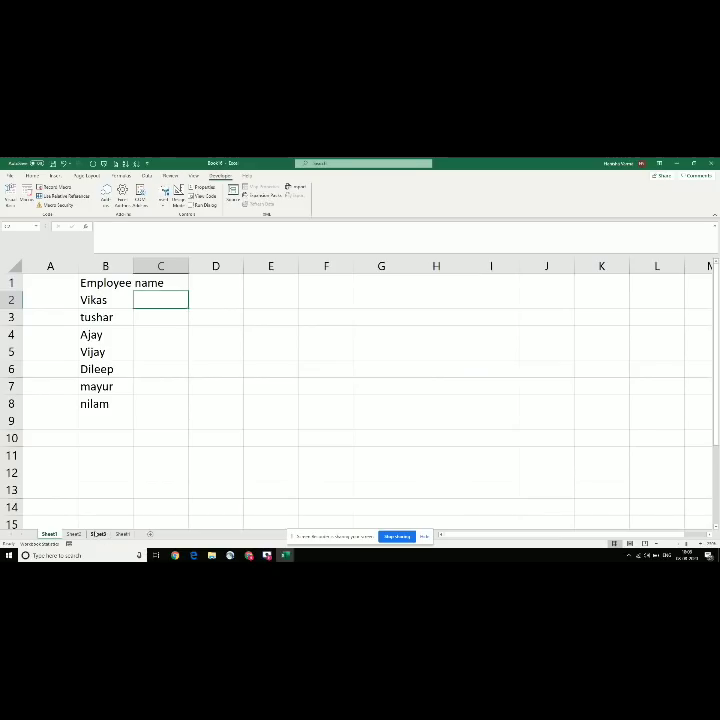
left_click(100, 535)
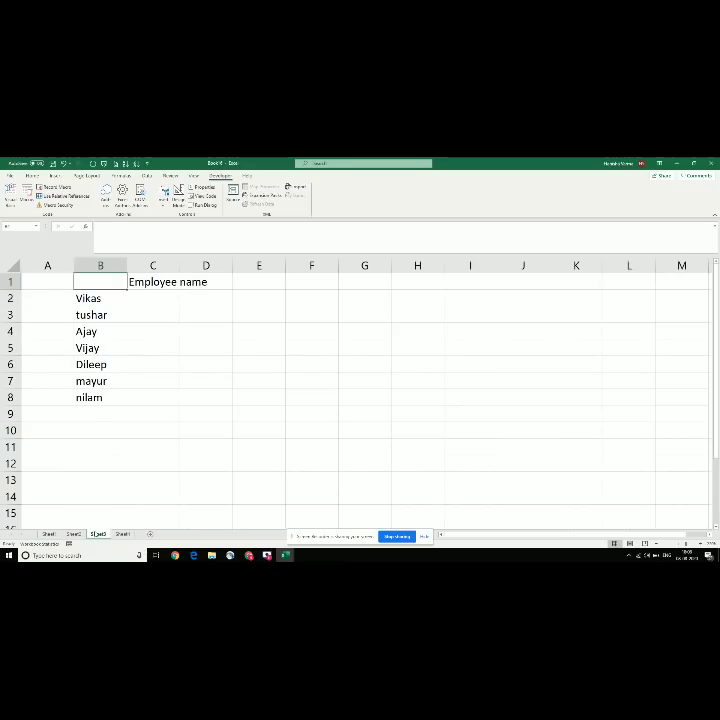
Step: Look over the Super basic 2 topic list, landing on the Flash Fill topic
key("alt+Tab")
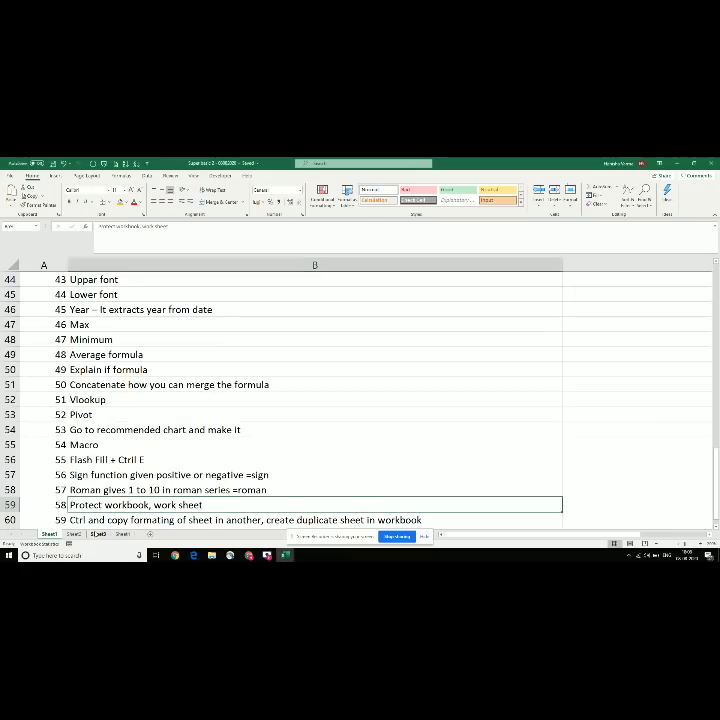
key("Up")
key("Up")
key("Up")
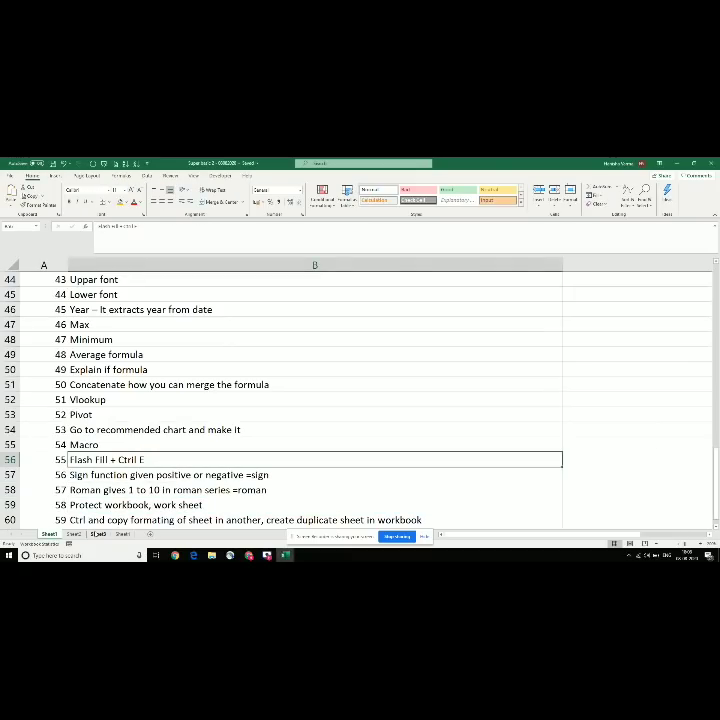
key("Down")
key("Down")
key("Down")
key("Down")
key("Down")
key("Down")
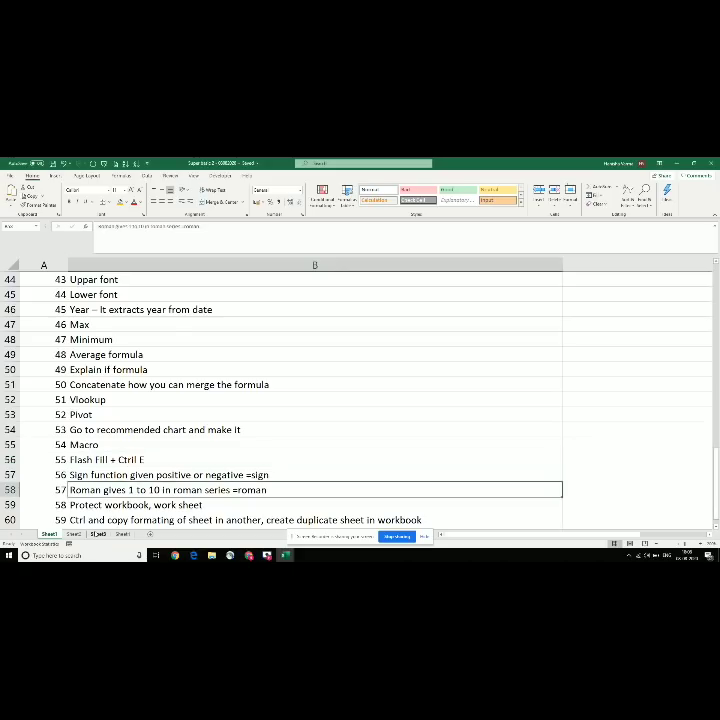
key("Up")
key("Up")
key("Up")
key("Up")
key("Up")
key("Up")
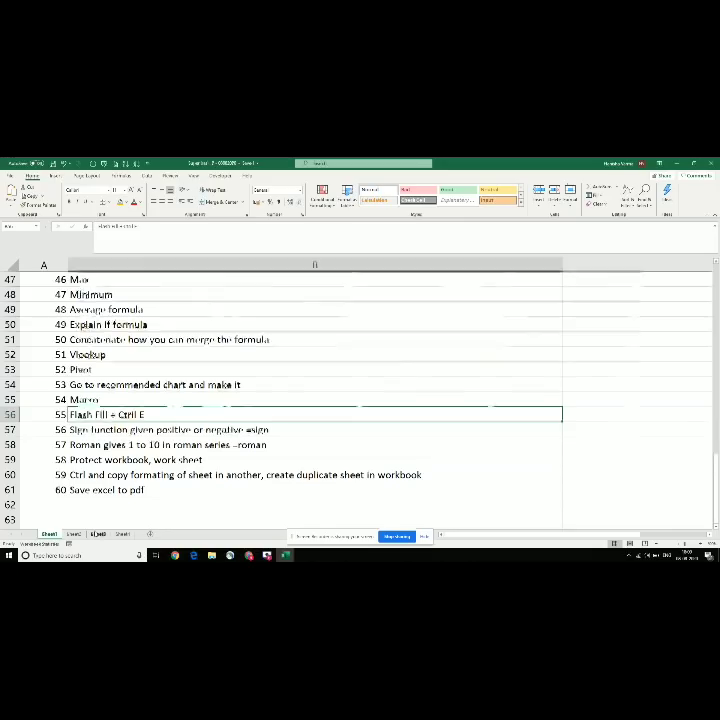
Step: Back in Book 6, select all of Sheet3 and delete its contents
key("alt+Tab")
key("ctrl+a")
key("ctrl+a")
key("Delete")
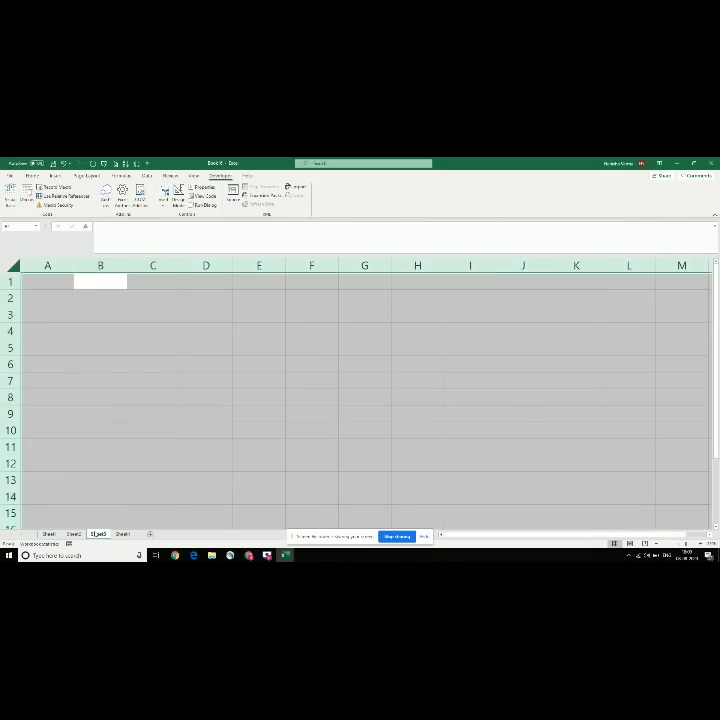
Step: Restore the employee list, delete its heading row, then clear the names from Sheet3
key("Up")
key("ctrl+z")
key("Left")
key("Right")
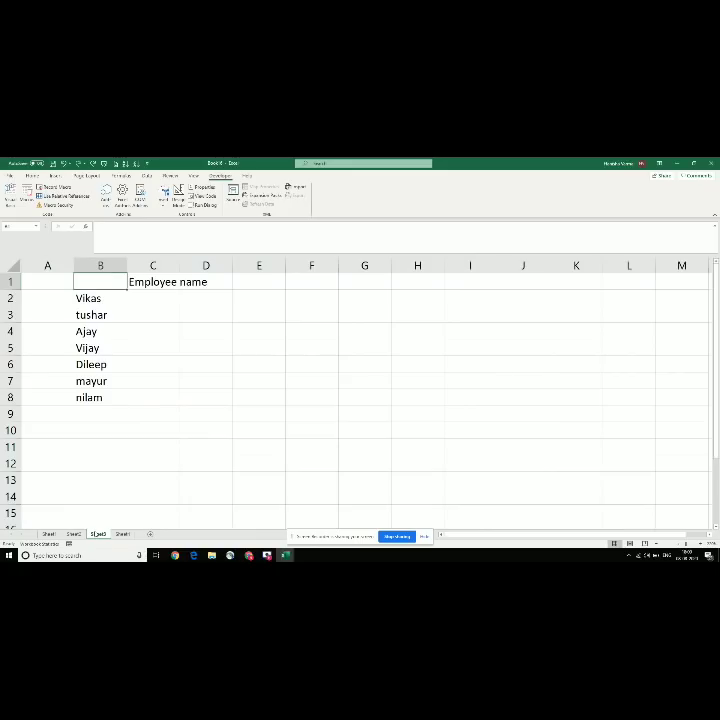
key("shift+space")
key("ctrl+minus")
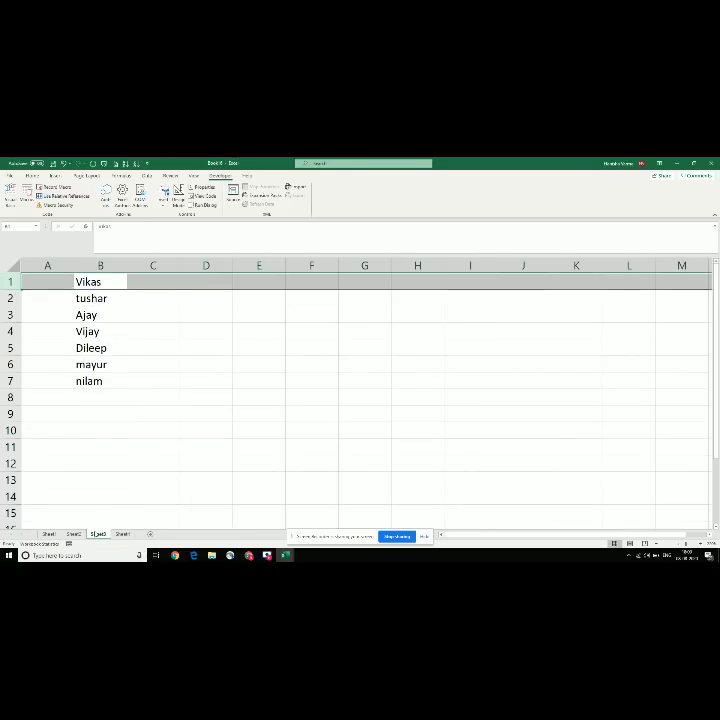
key("Left")
key("ctrl+a")
key("Delete")
key("Up")
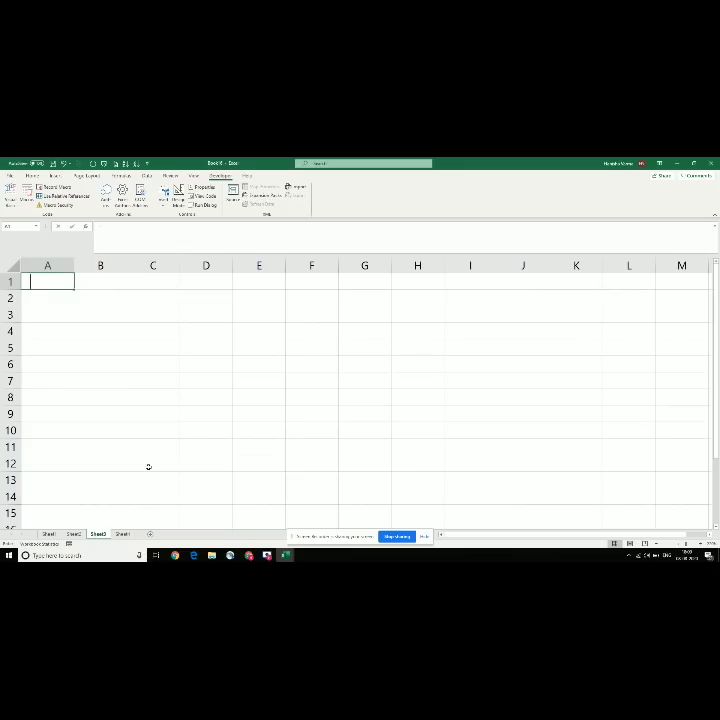
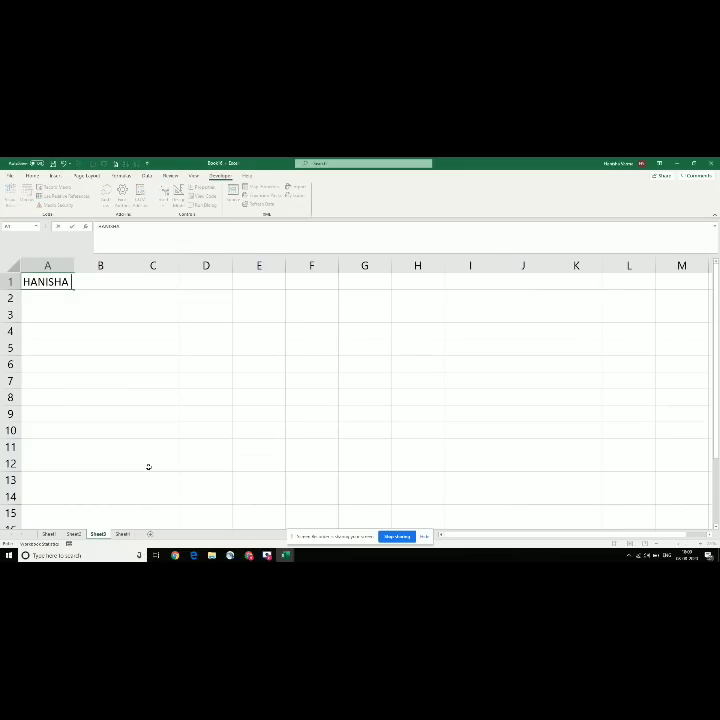
Step: Enter four people's full names in A1:A4
key("Return")
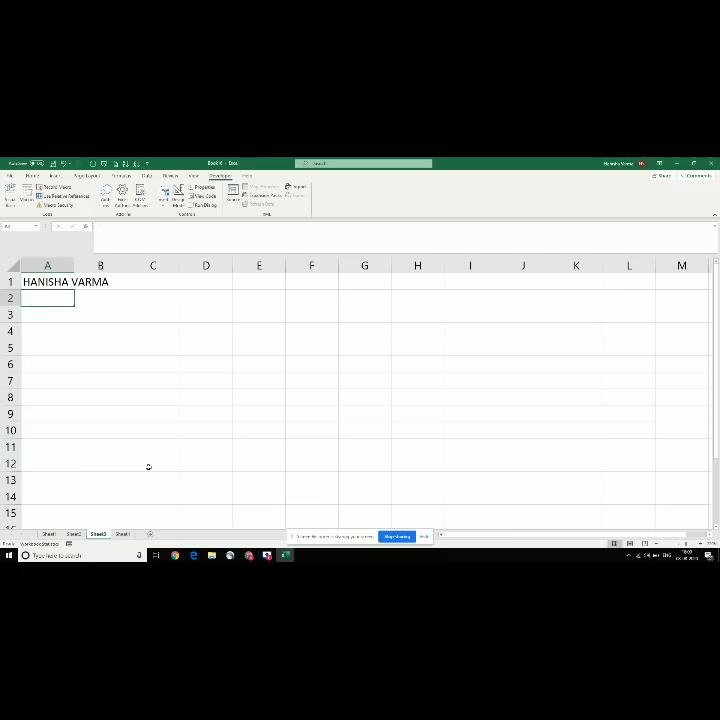
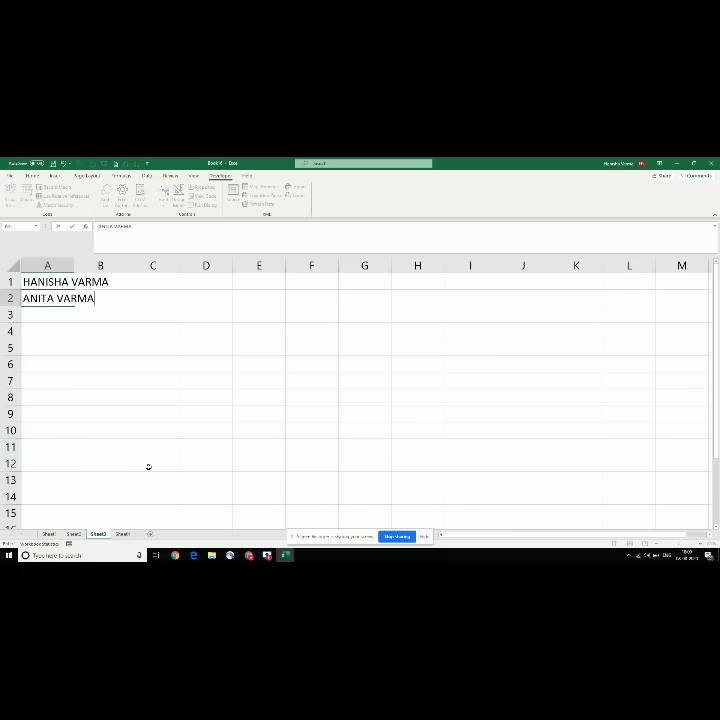
key("Return")
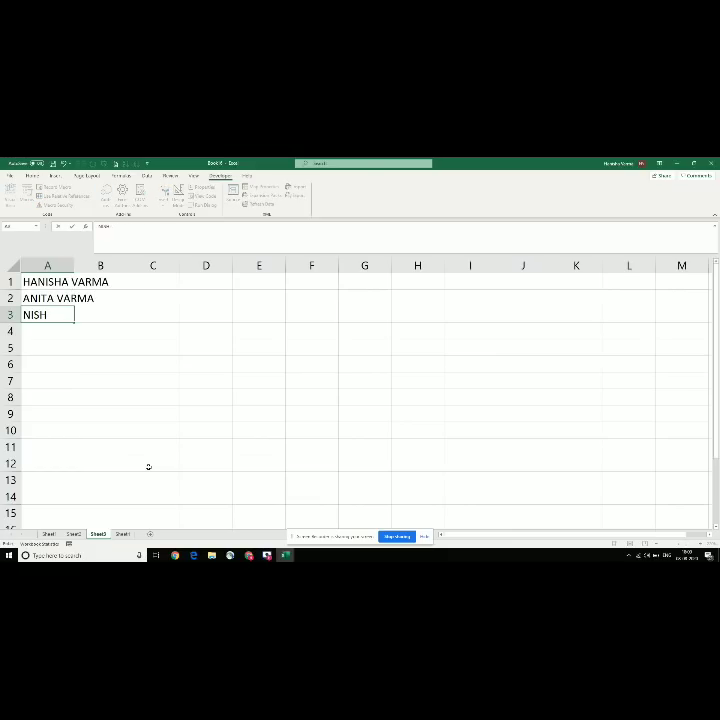
key("Return")
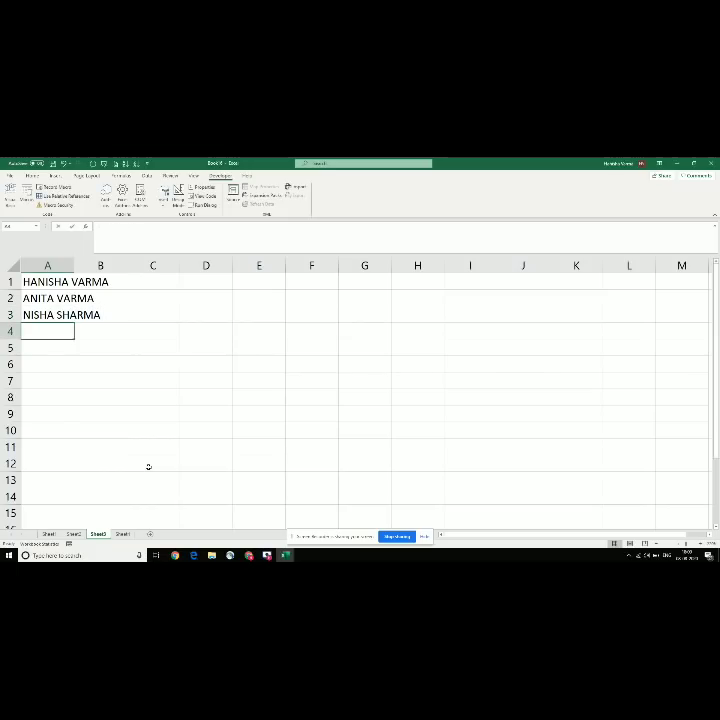
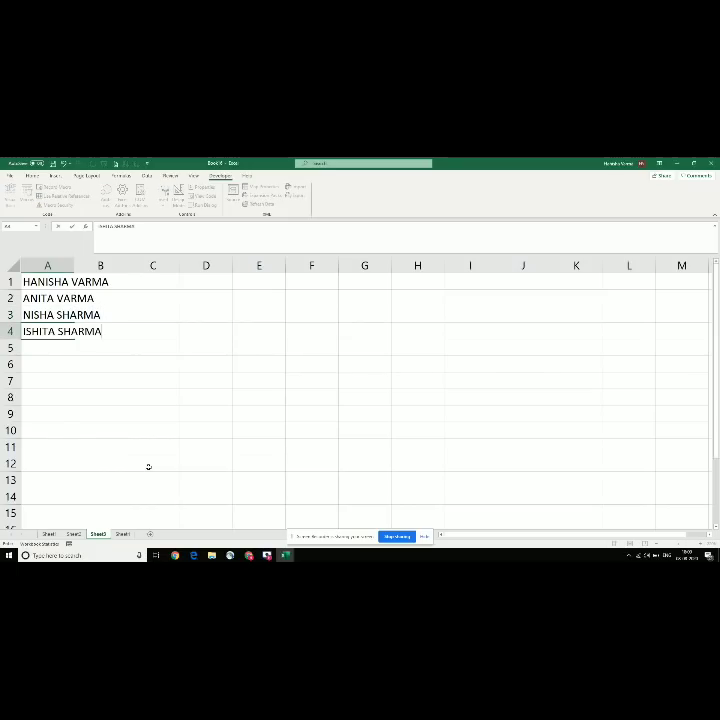
key("Return")
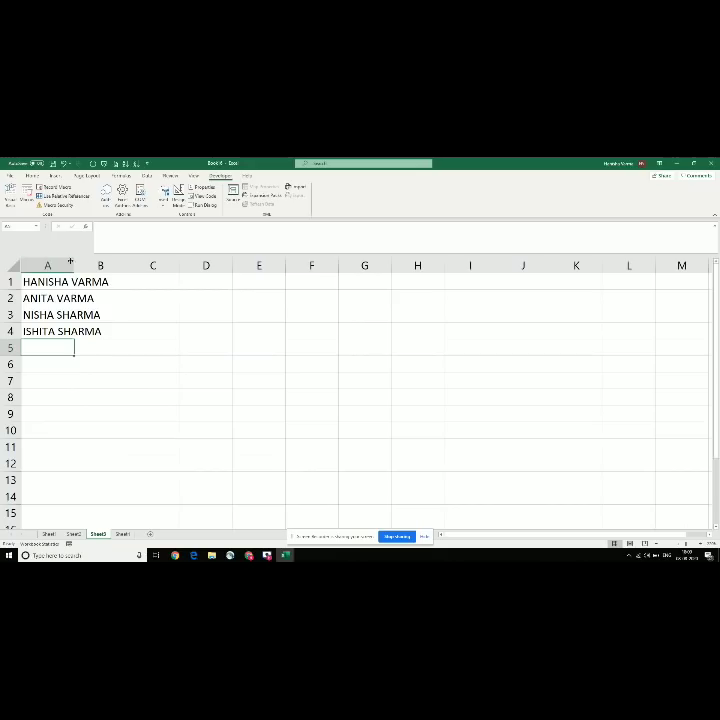
Step: Autofit column A, enter the first person's first name in B1, and select B2:B4
double_click(73, 264)
left_click(128, 279)
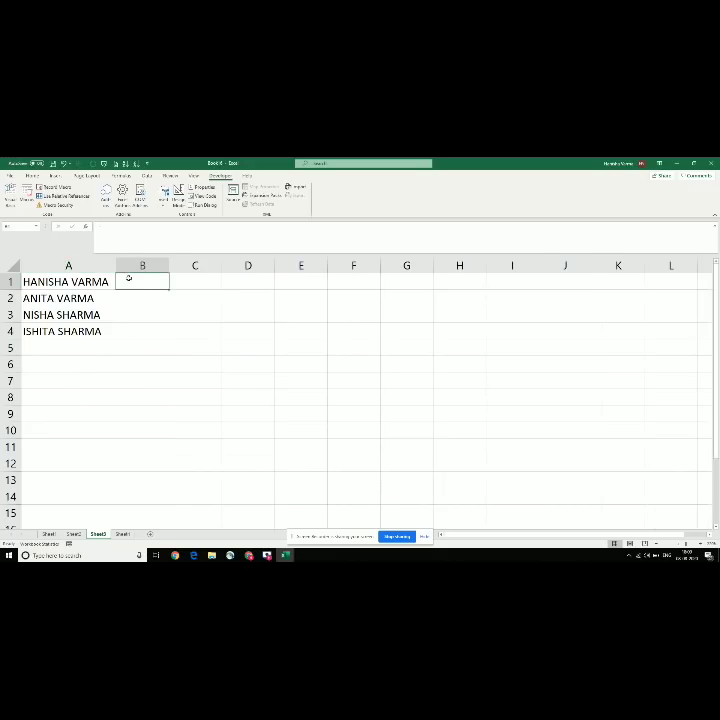
key("Return")
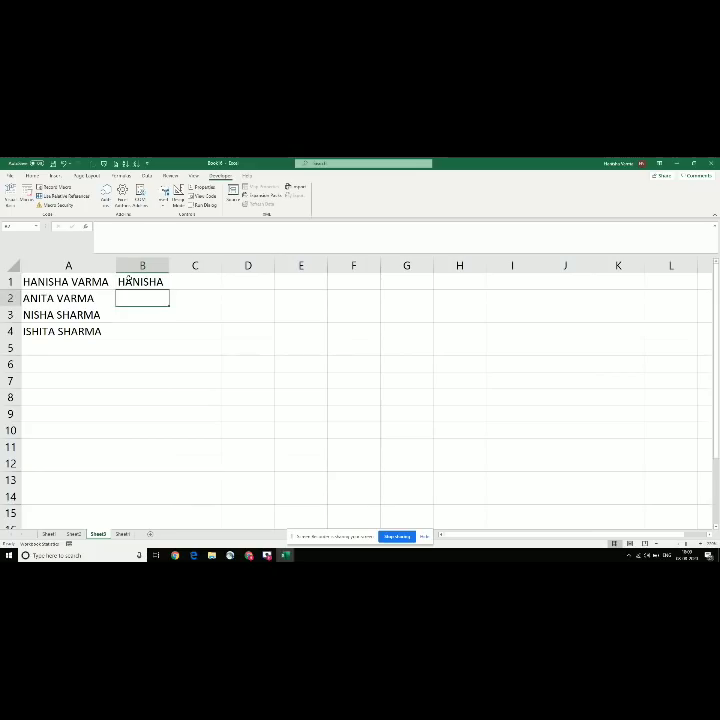
key("shift+Down")
key("shift+Down")
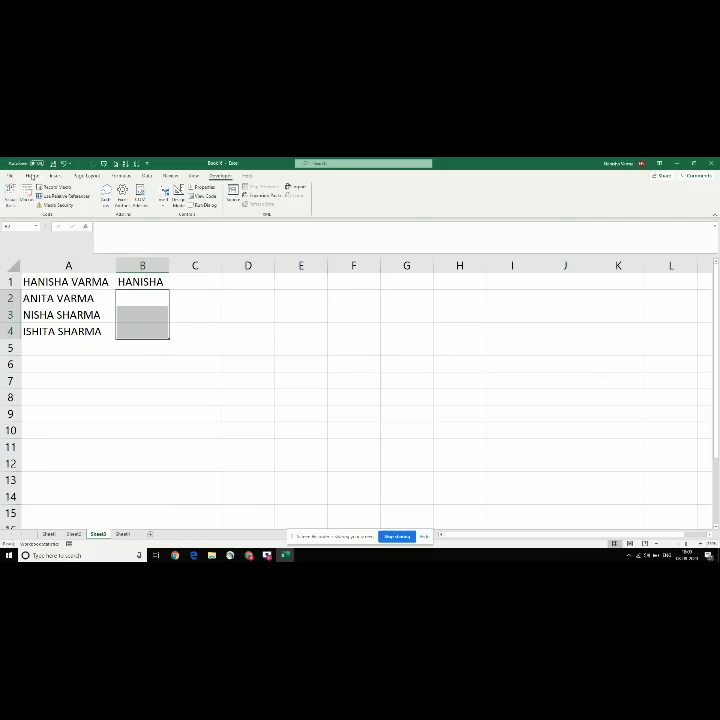
left_click(32, 175)
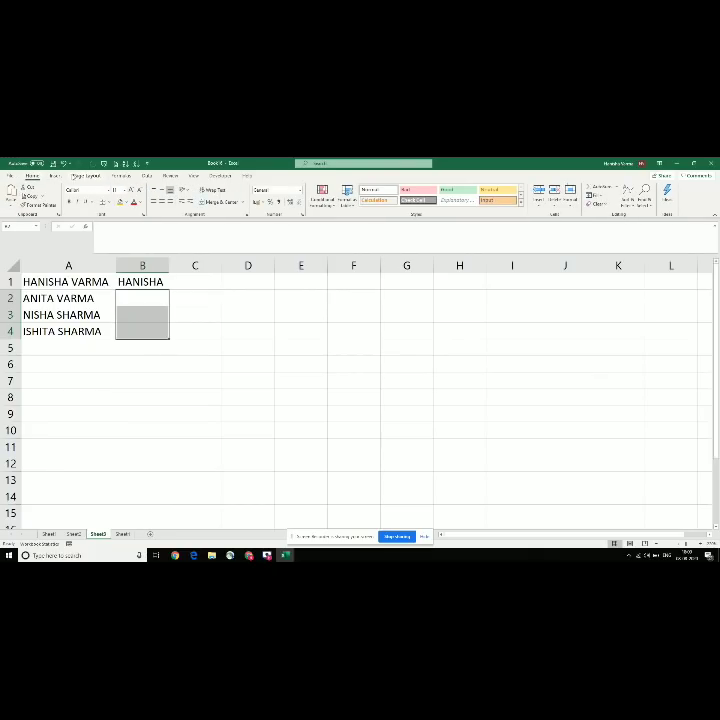
Step: Try Data > Flash Fill, clear the no-pattern warning, then Ctrl+E from B2 to fill first names
left_click(56, 175)
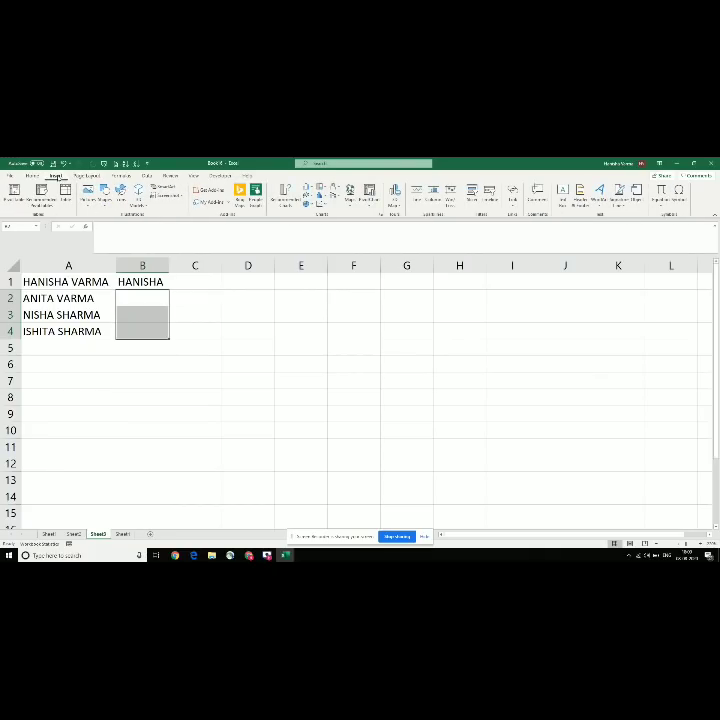
left_click(86, 175)
left_click(121, 175)
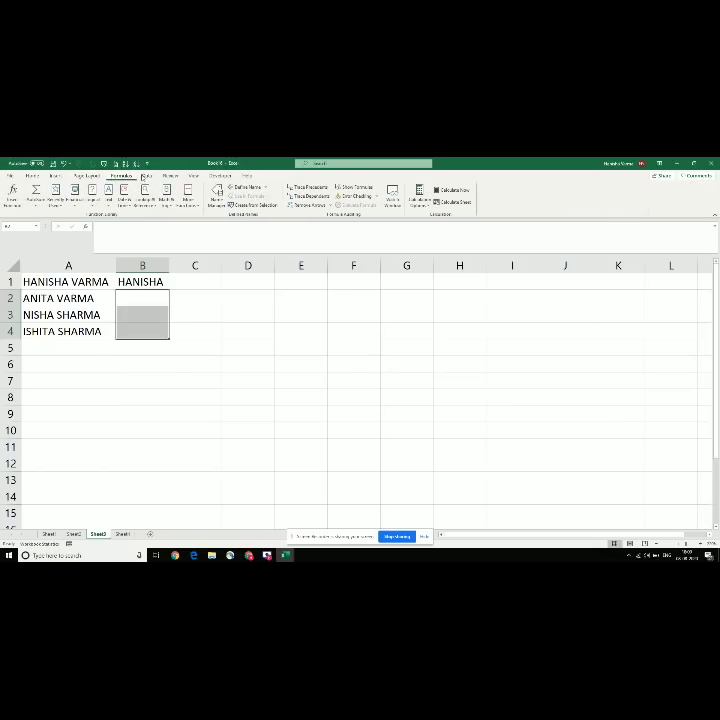
left_click(145, 175)
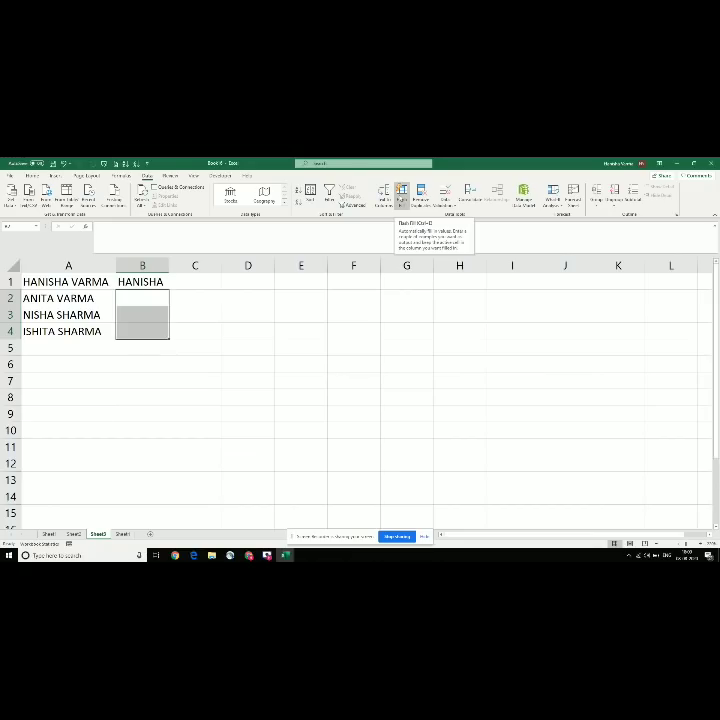
left_click(401, 196)
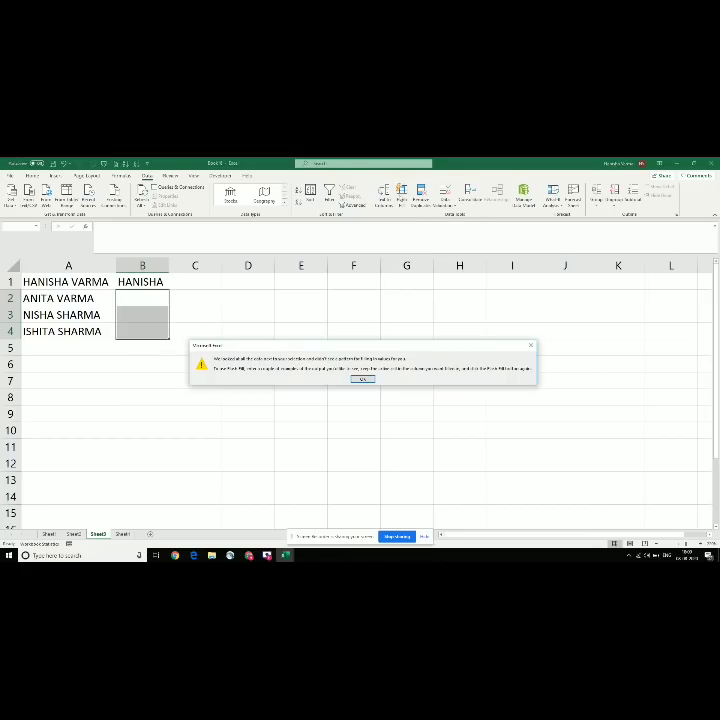
left_click(361, 381)
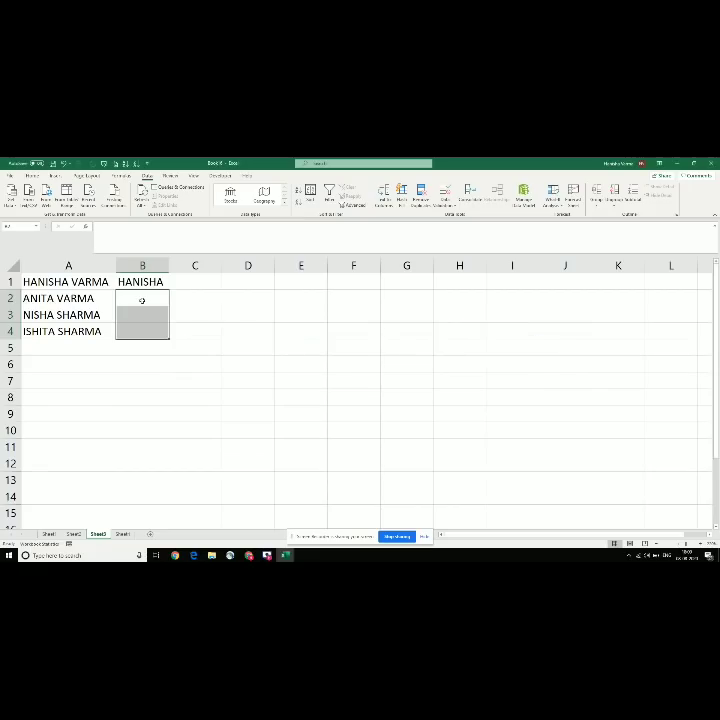
left_click(142, 300)
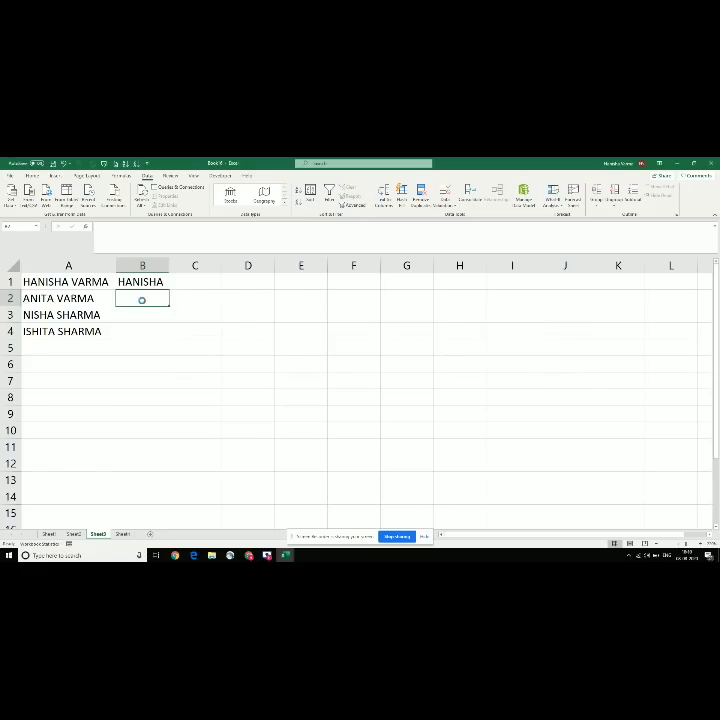
key("ctrl+e")
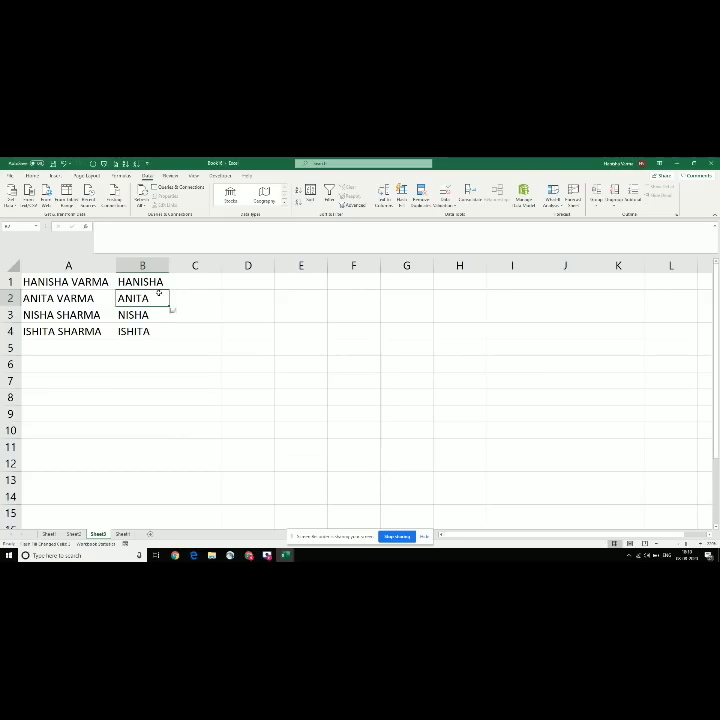
Step: Type the first person's surname in C1 and Flash Fill the surnames into C2:C4
left_click(174, 282)
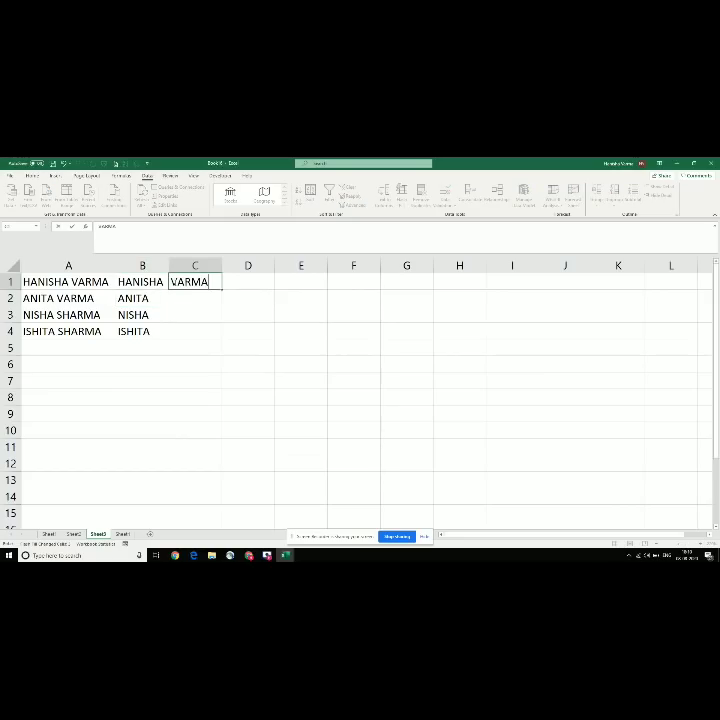
key("Return")
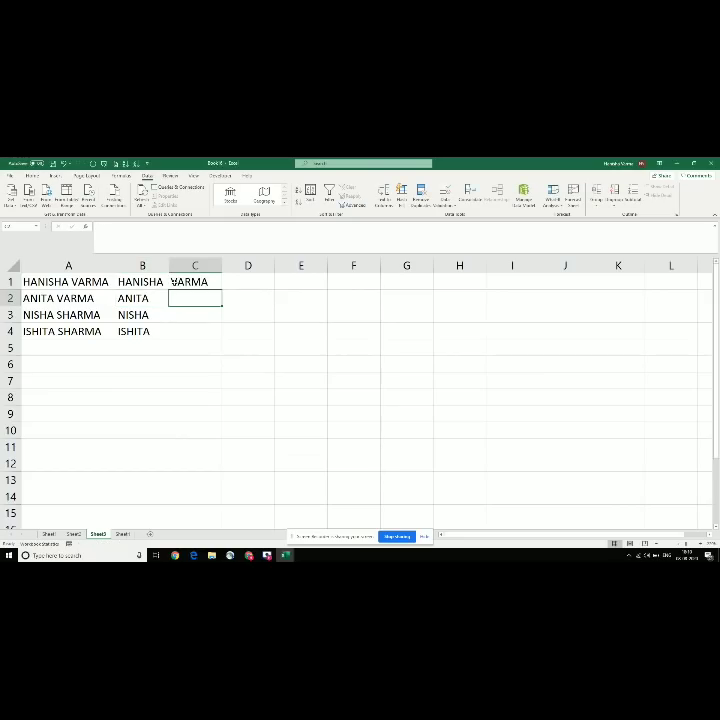
key("ctrl+e")
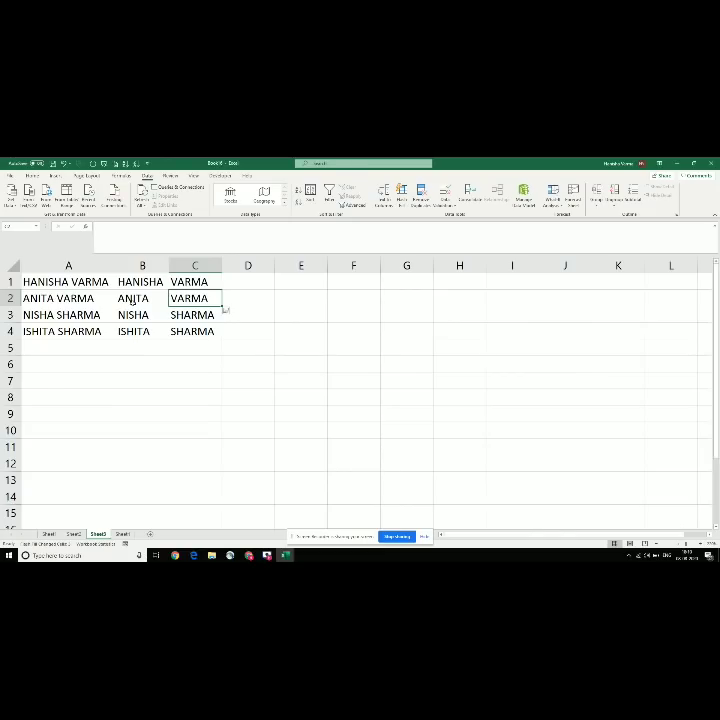
Step: Check the split by inspecting the full name in A2 and the first-name and surname cells
left_click(86, 298)
left_click(129, 298)
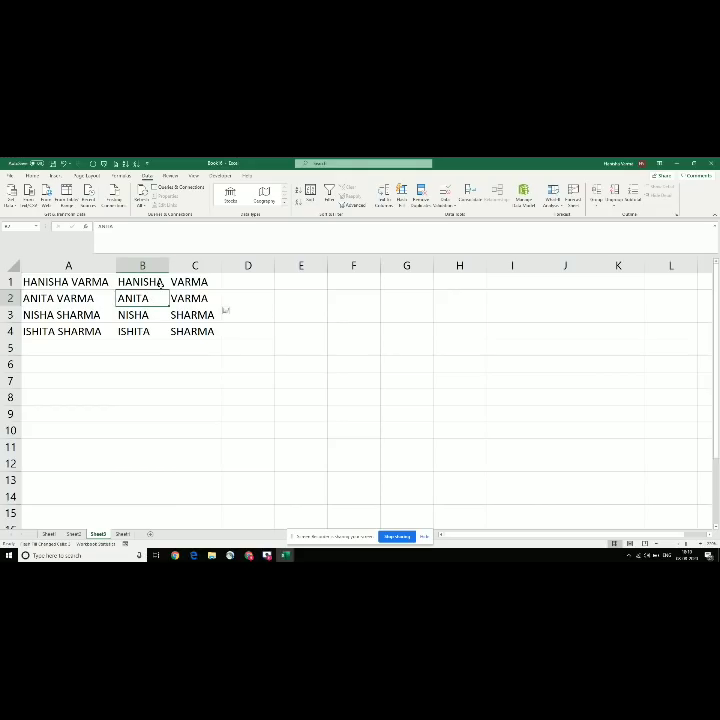
left_click(160, 284)
left_click(200, 282)
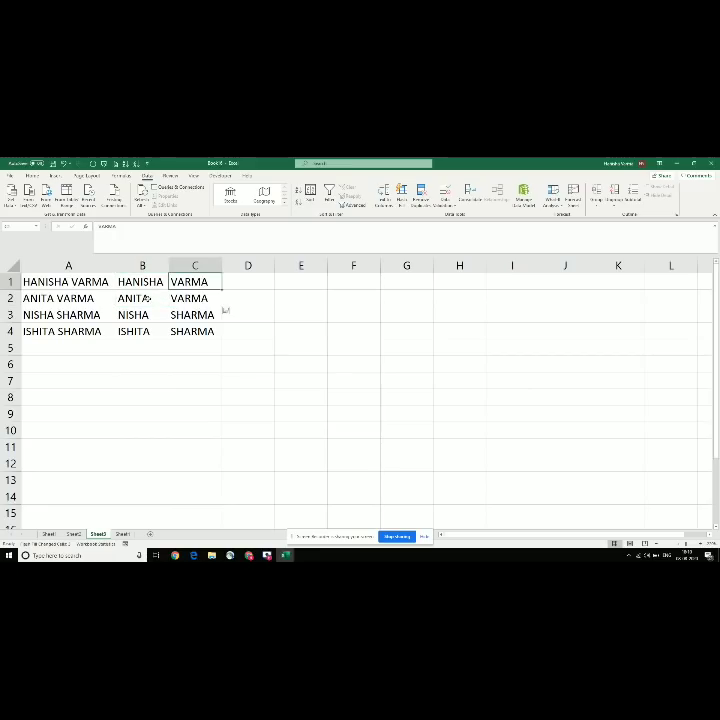
left_click(146, 298)
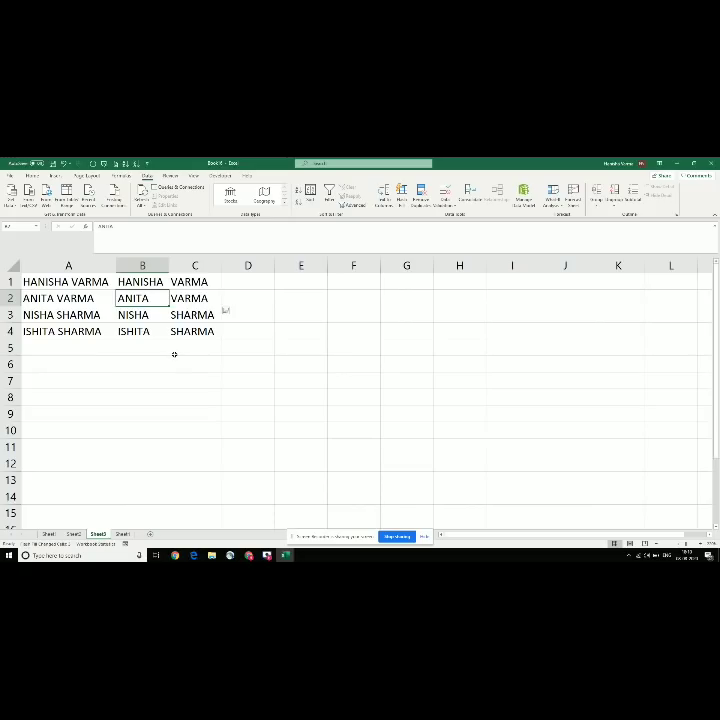
Step: Note the Flash Fill shortcut 'CTRL + E' in cell B8
left_click(130, 394)
type("CTRL")
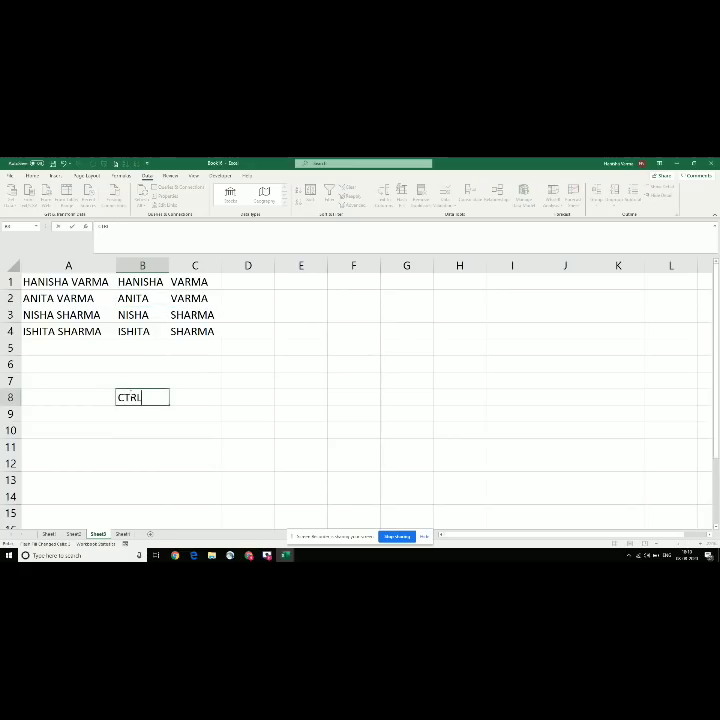
type(" + E")
key("Return")
left_click(130, 396)
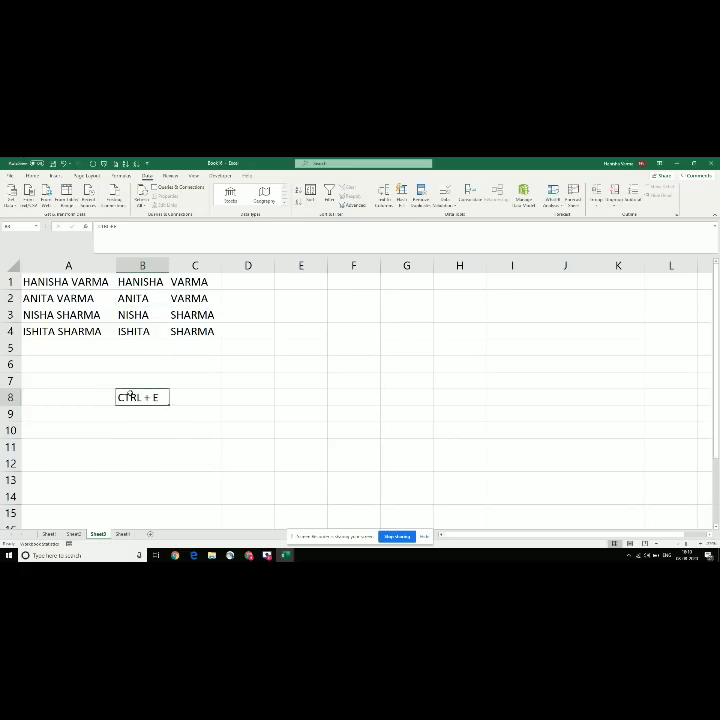
Step: Glance at the topics workbook, then clear all content from the sheet
key("alt+Tab")
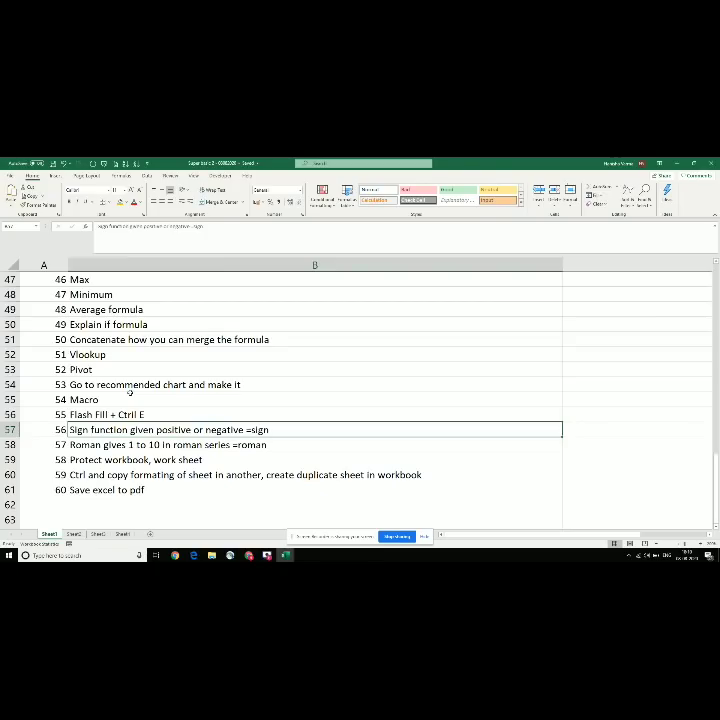
key("alt+Tab")
key("ctrl+a")
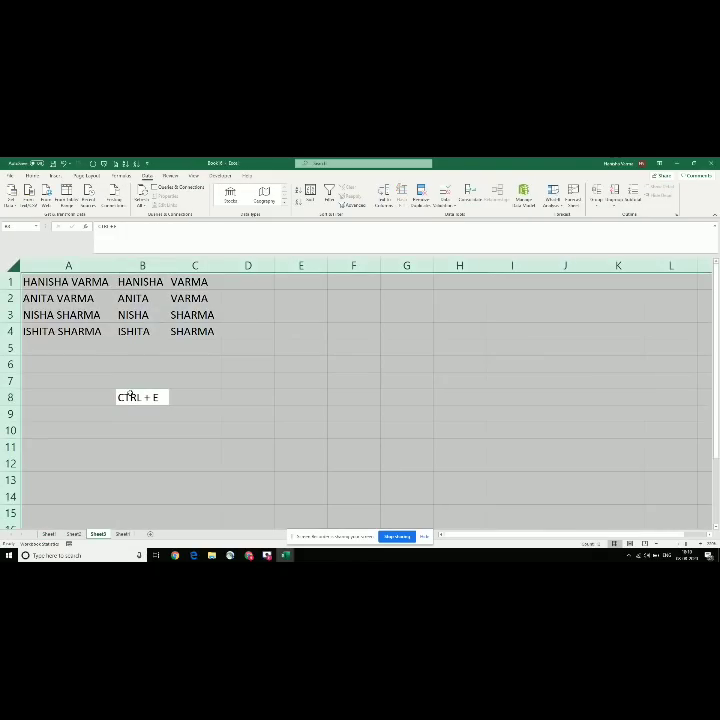
key("Left")
key("ctrl+Up")
key("Down")
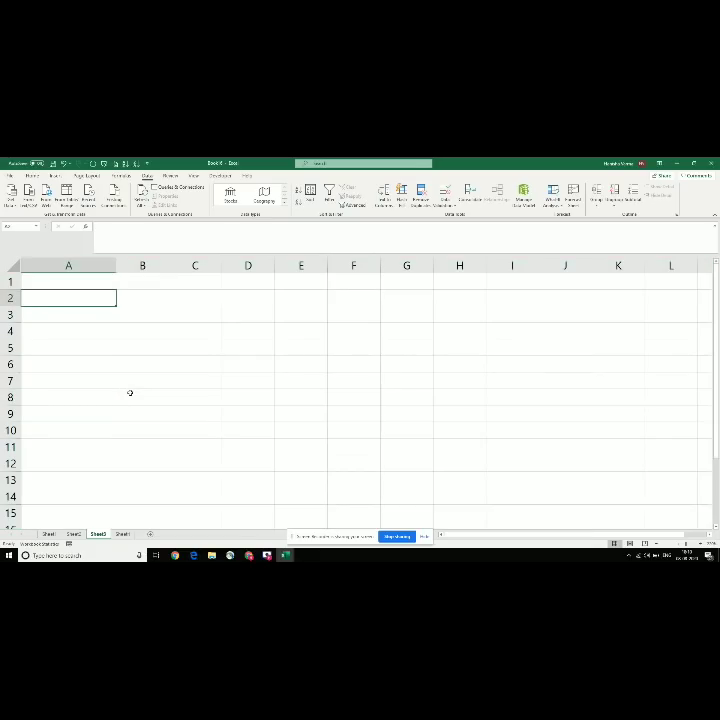
Step: Enter 100, 200 and 300 in cells A1:A3
key("Up")
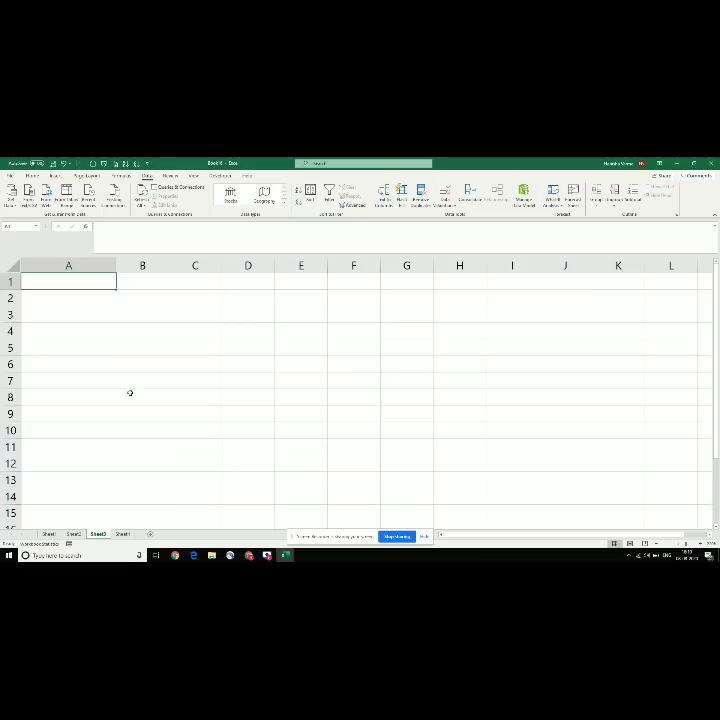
type("100")
key("Return")
type("200")
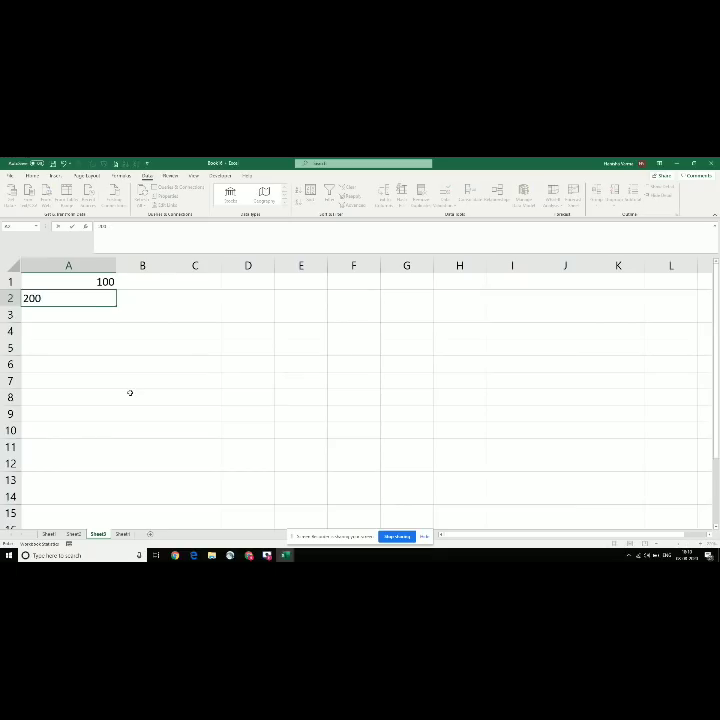
key("Return")
type("300")
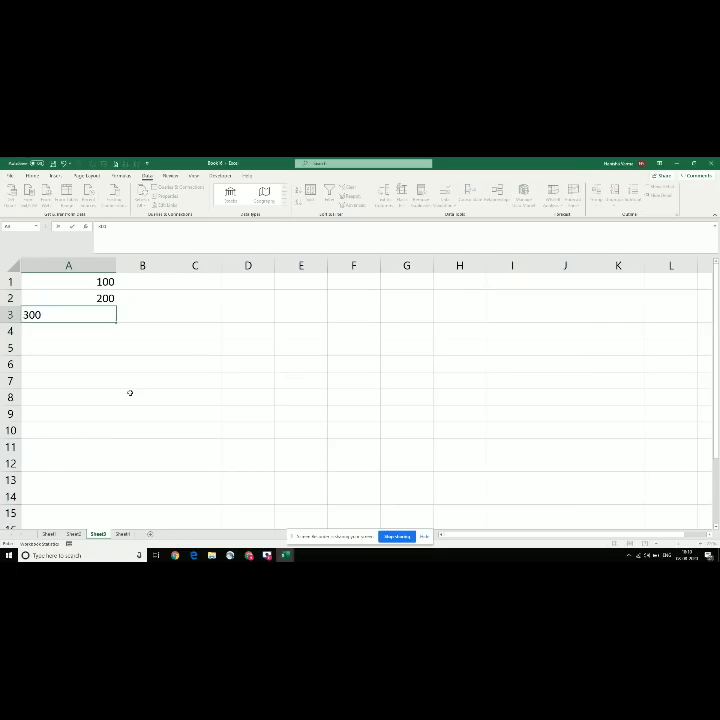
key("Return")
Step: Enter -5000 in A4 and -400 in A5, correcting the earlier 500
type("=")
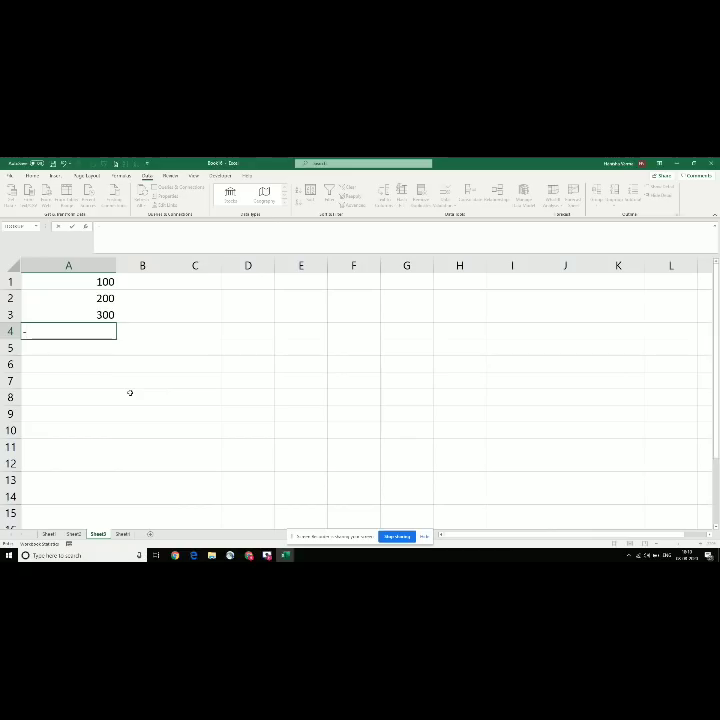
type("5000")
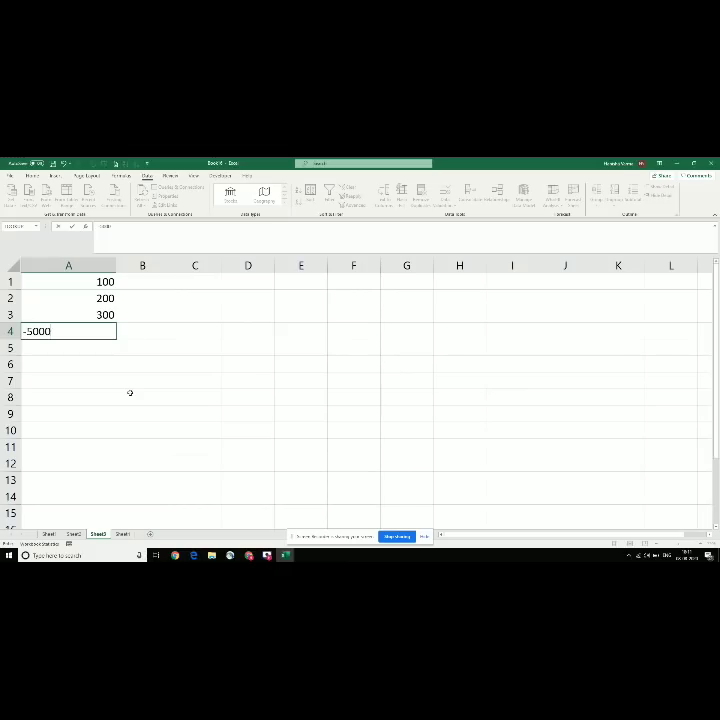
key("Return")
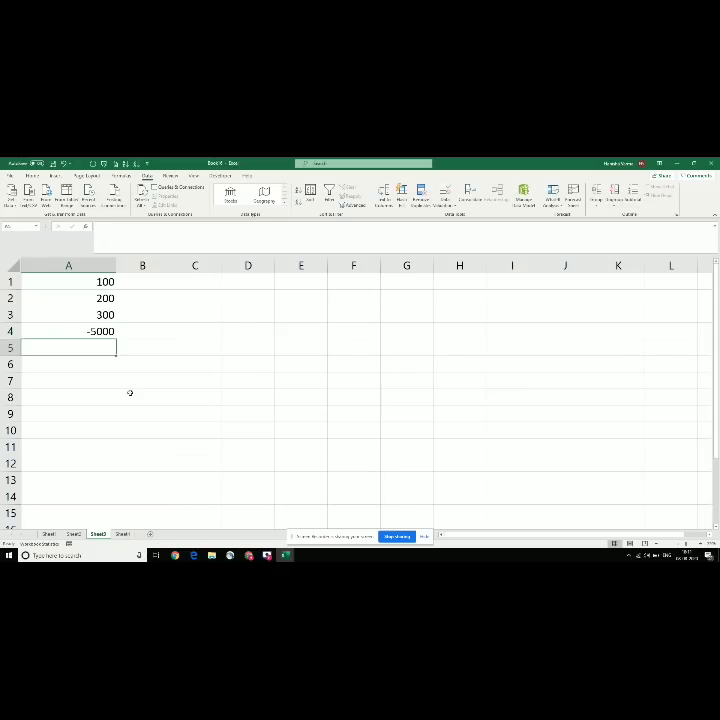
type("500")
key("Return")
key("Up")
key("Up")
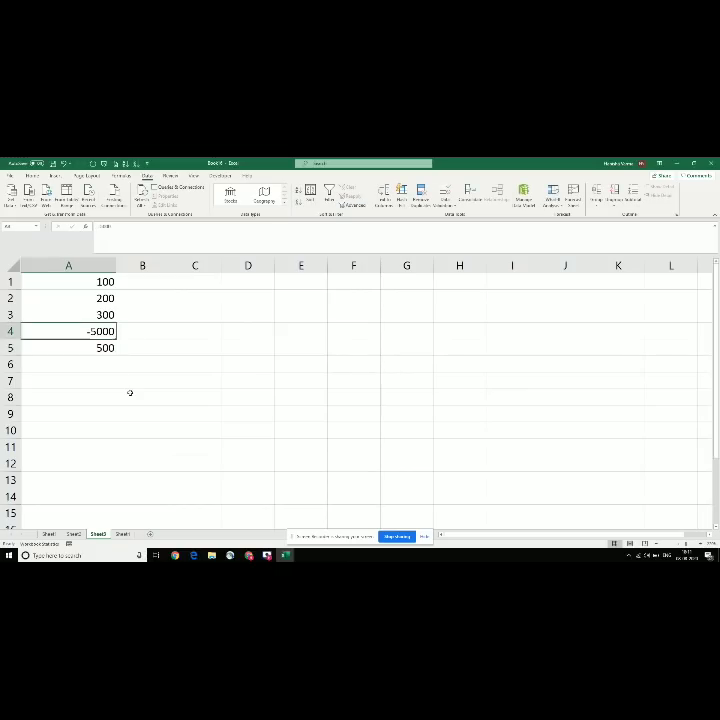
key("Up")
key("Up")
key("Up")
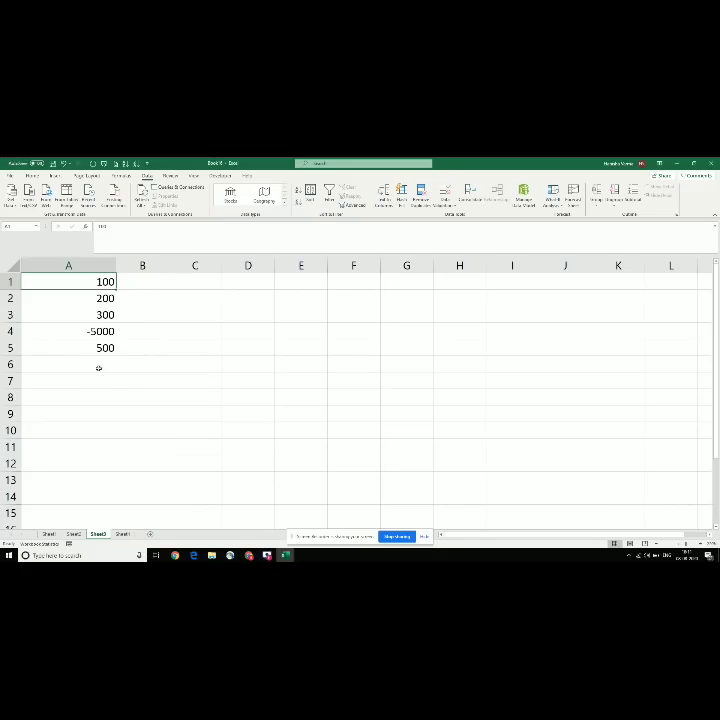
left_click(99, 344)
type("-4")
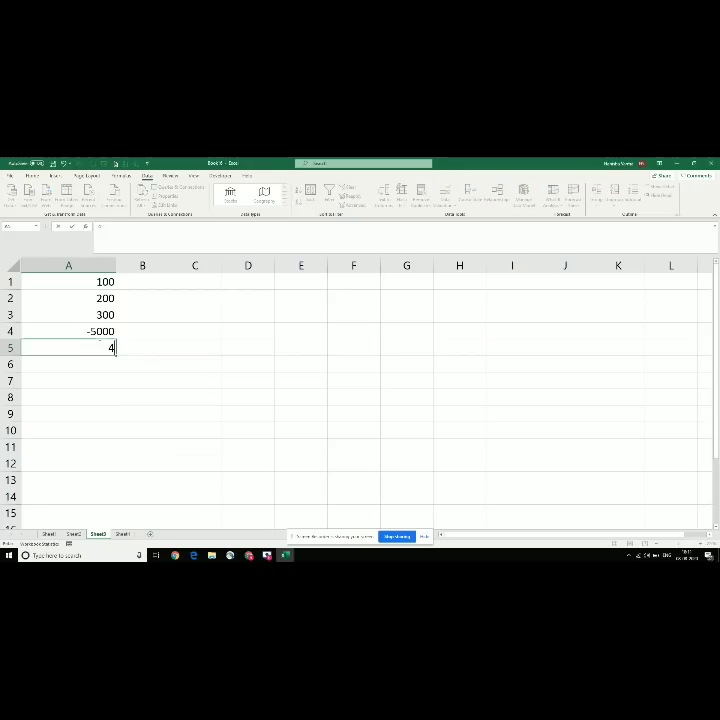
key("BackSpace")
key("BackSpace")
type("-400")
key("Return")
key("Up")
key("Up")
key("Up")
key("Up")
key("Up")
key("Right")
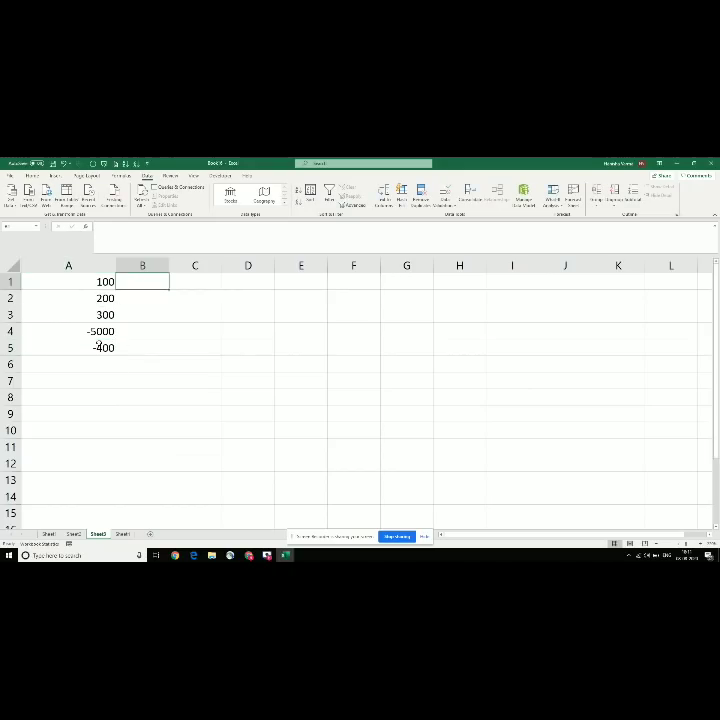
Step: Enter the formula =SIGN(A1) in cell B1
type("=SIGN(")
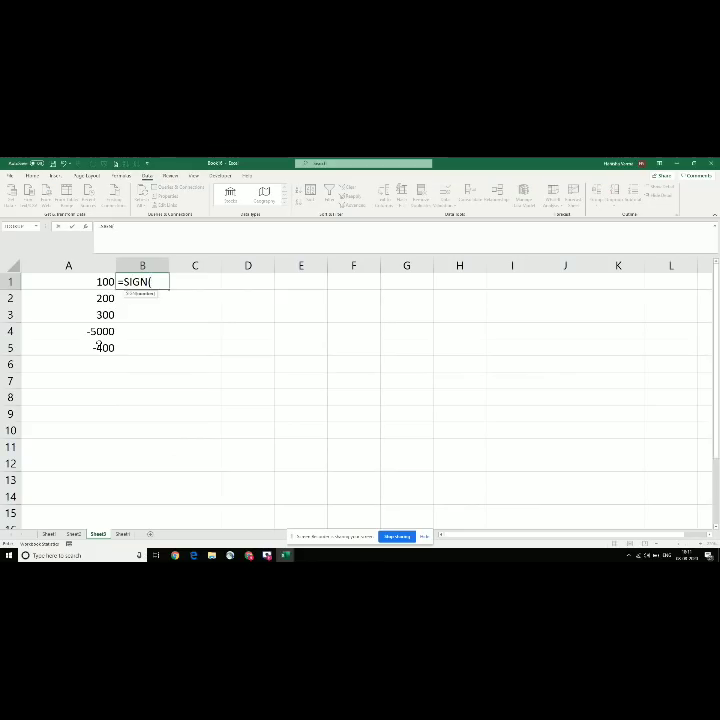
key("Left")
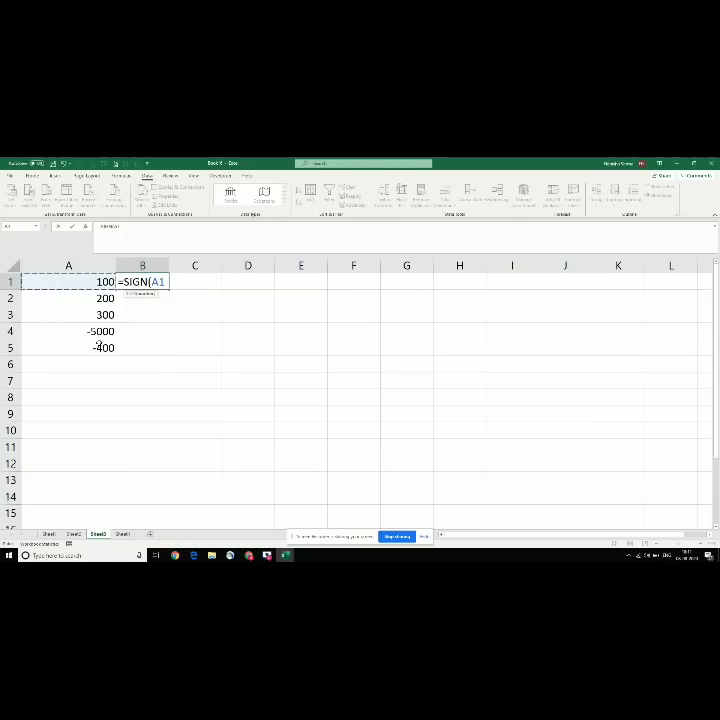
type(")")
key("Return")
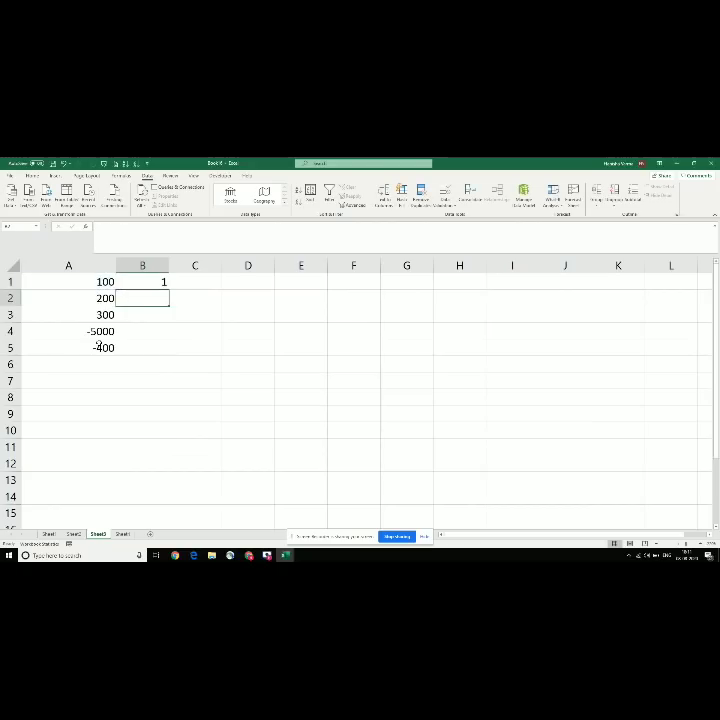
Step: Copy the SIGN formula down to B2:B5 so each number shows 1 or -1
key("Up")
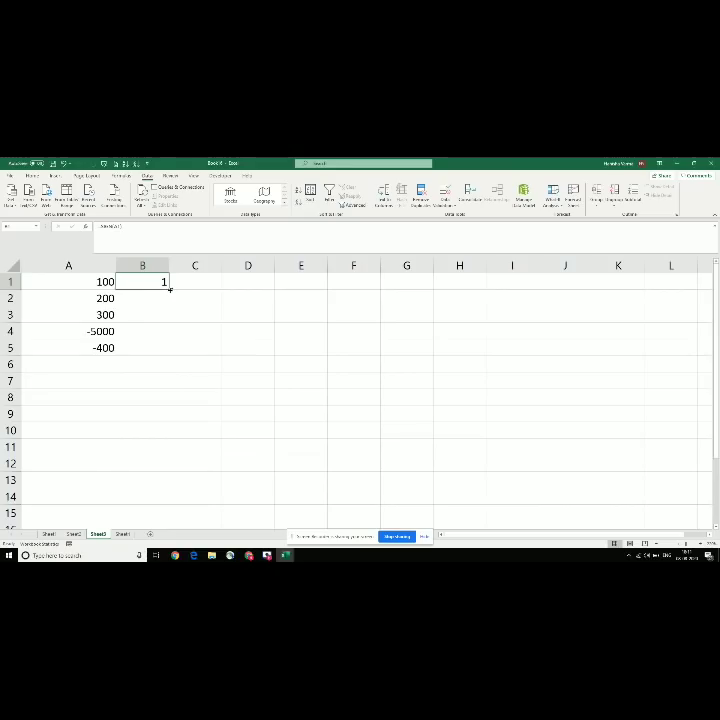
key("ctrl+c")
key("Down")
key("ctrl+v")
key("Down")
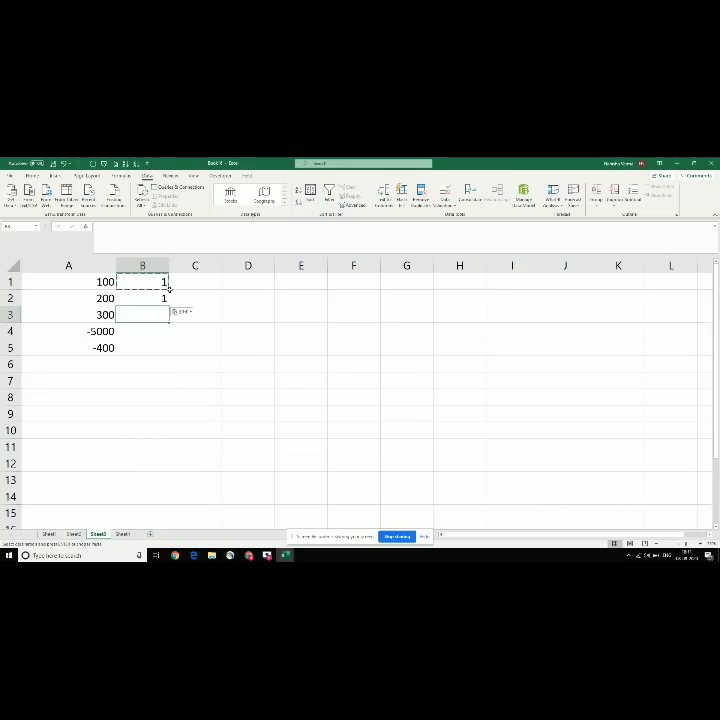
key("ctrl+v")
key("Left")
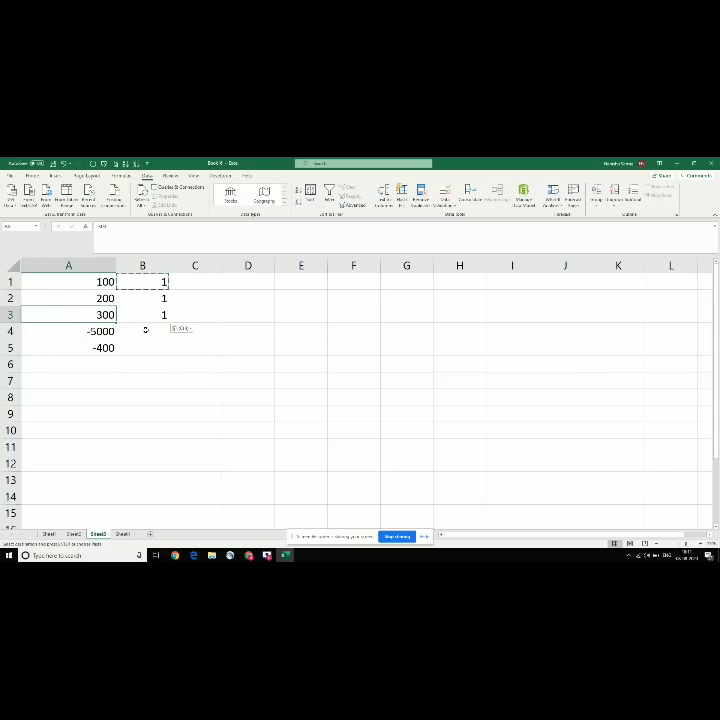
left_click(146, 330)
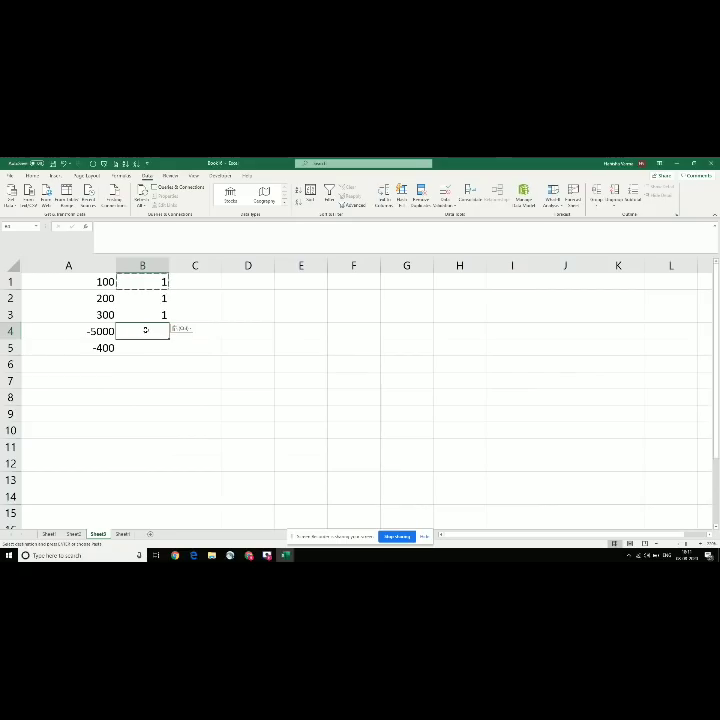
key("ctrl+v")
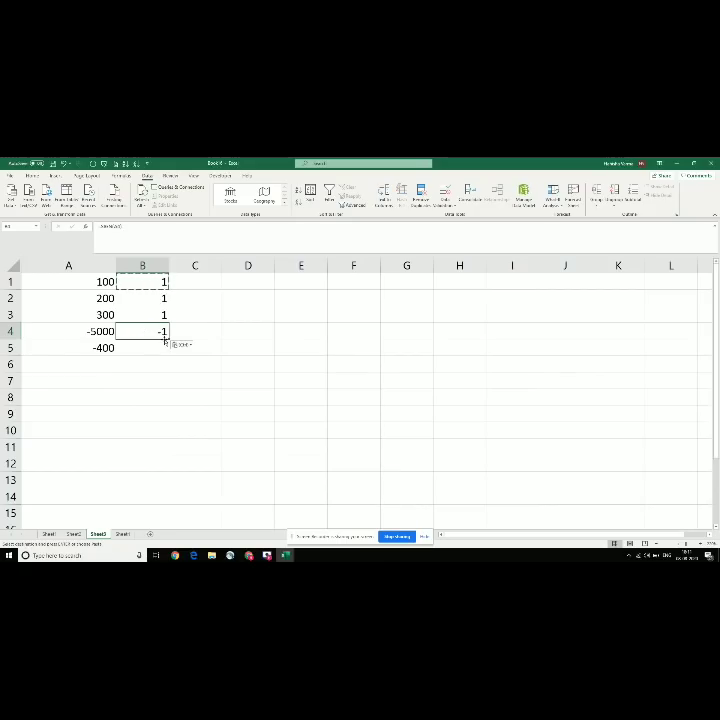
left_click_drag(166, 340, 164, 347)
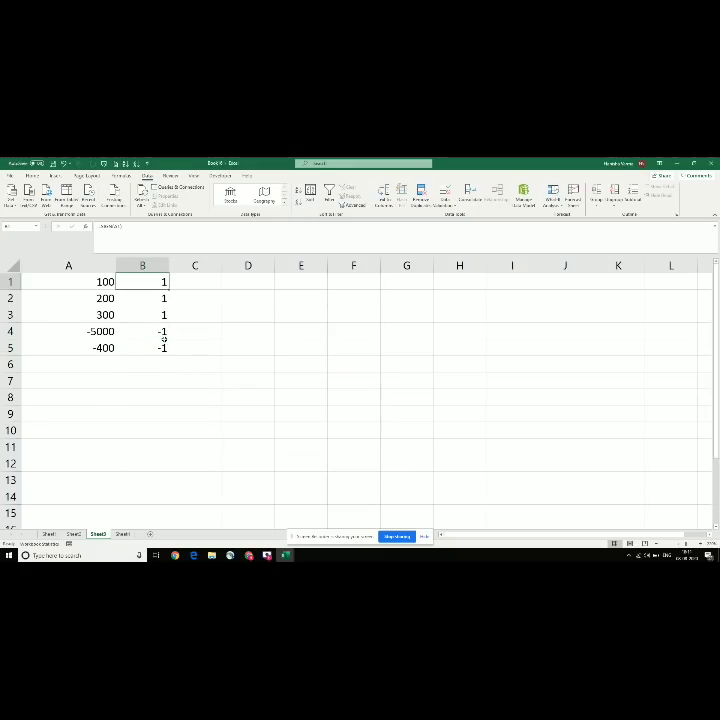
left_click(165, 344)
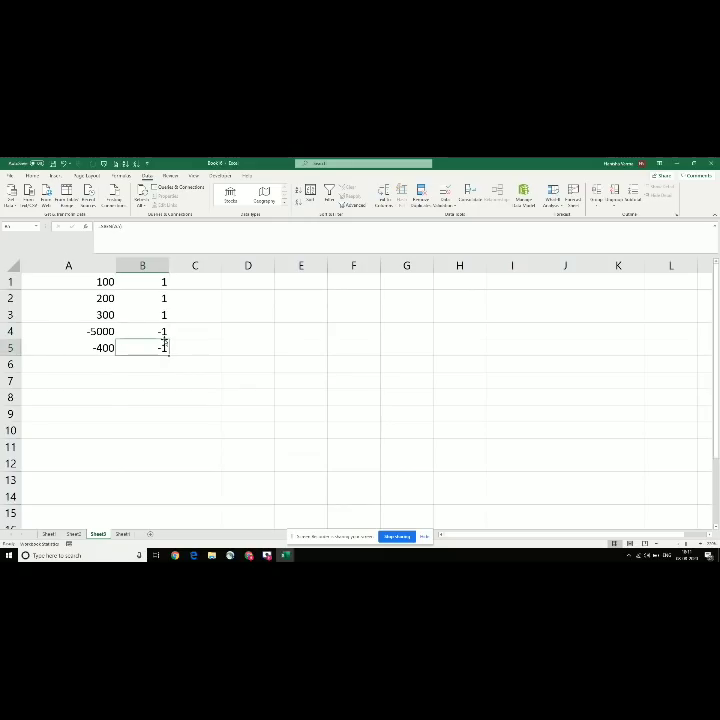
Step: Insert a header row above the data, label A1 'NOS' and type 'POSITIVE / NEG' in B1
key("ctrl+Up")
key("shift+space")
key("ctrl+shift+equal")
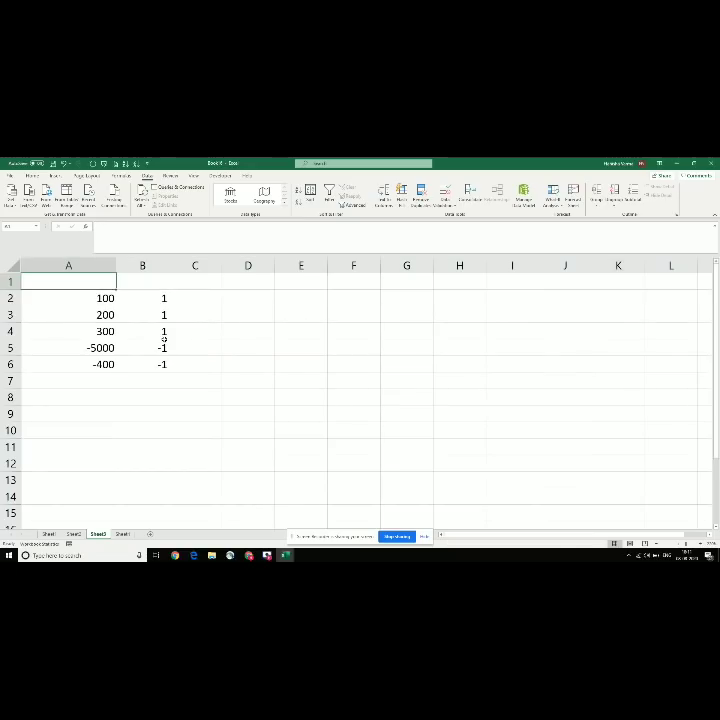
type("NOS")
key("Return")
key("Up")
key("Right")
type("POSITIVE")
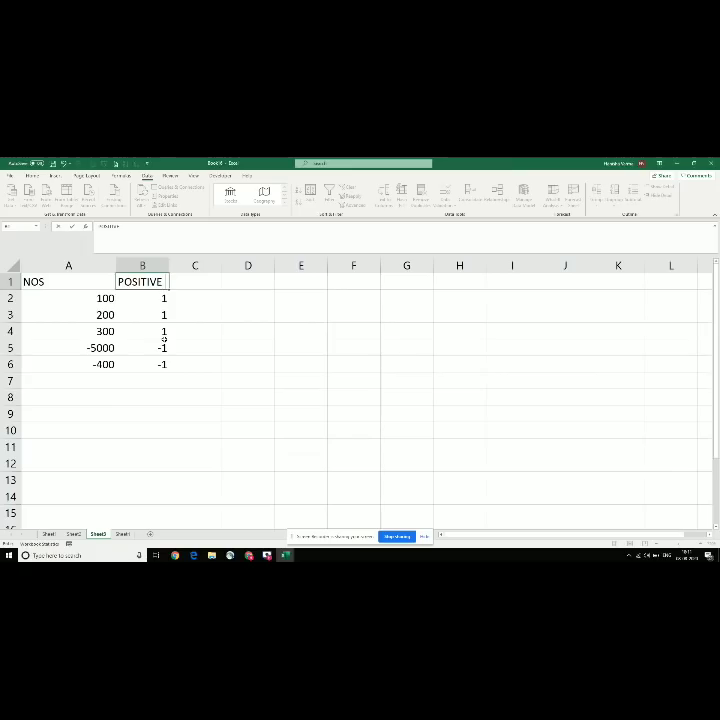
type(" / NEG")
Step: Turn on filtering and try filtering NOS to -5000 and -400, then cancel
key("Return")
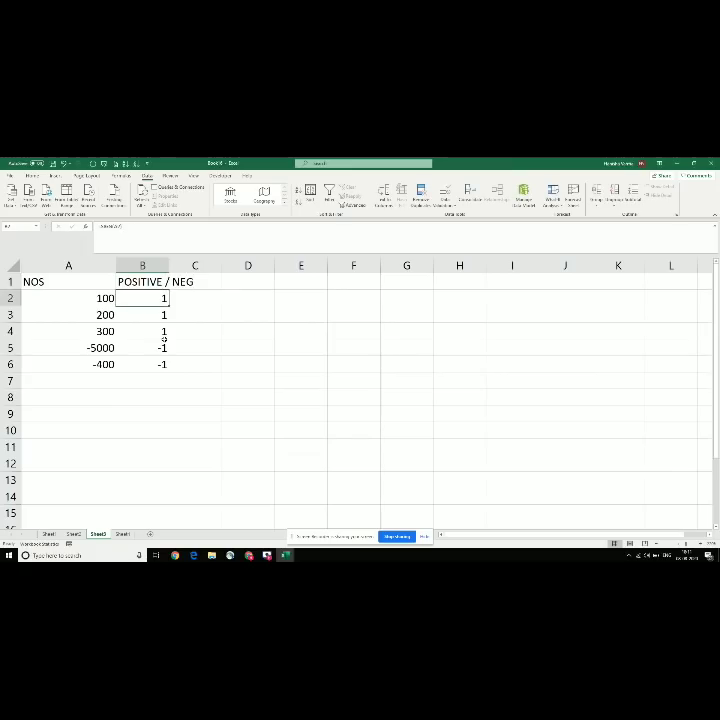
key("ctrl+Home")
key("ctrl+shift+l")
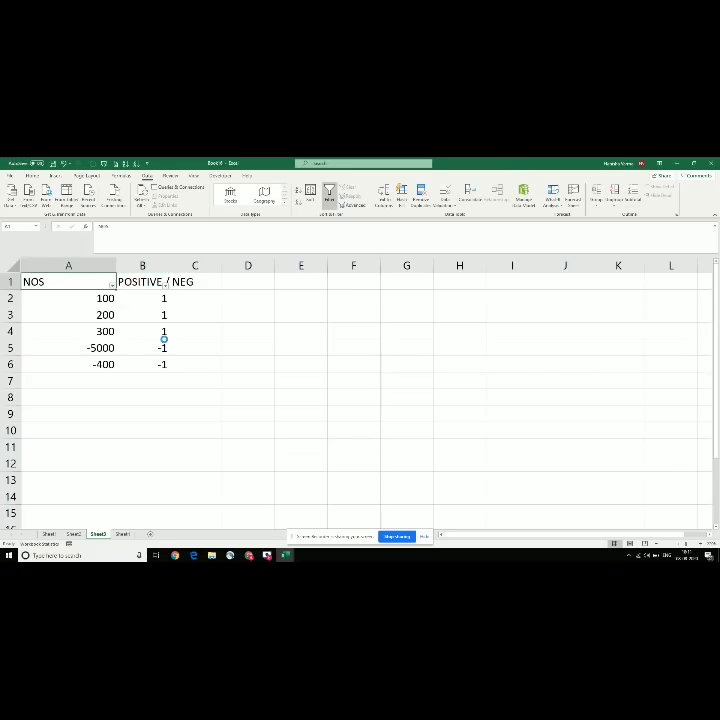
key("alt+Down")
key("Down")
key("Down")
key("Down")
key("Down")
key("Down")
key("Down")
key("Down")
key("Down")
key("space")
key("Down")
key("space")
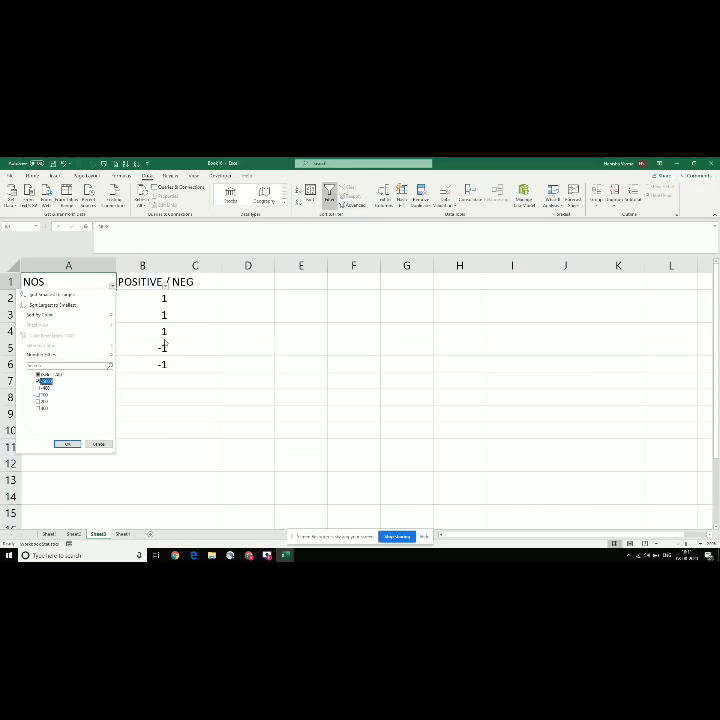
key("Down")
key("space")
key("Escape")
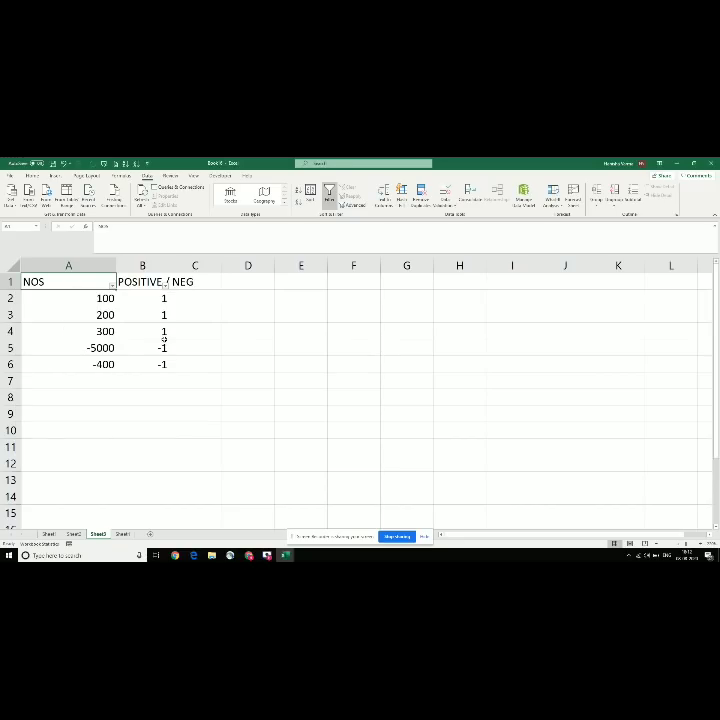
Step: Filter POSITIVE / NEG to only -1, remove the filter, and switch to Super basic 2
key("Right")
key("alt+Down")
key("Down")
key("Down")
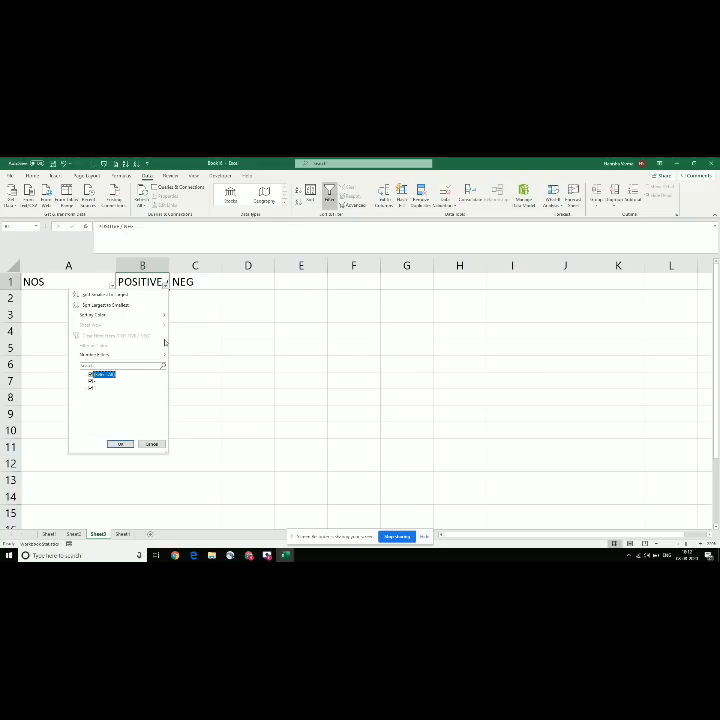
key("space")
key("Down")
key("space")
key("Return")
key("Down")
key("Up")
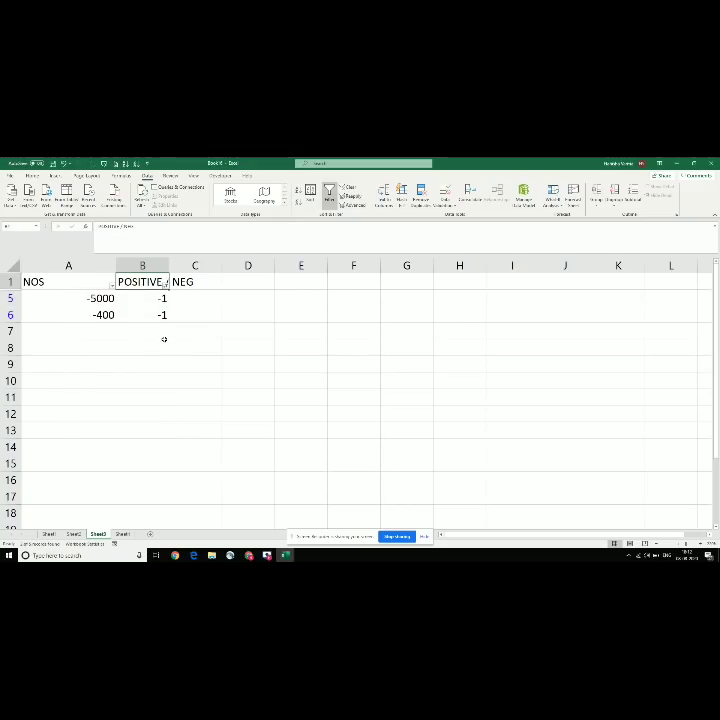
key("ctrl+shift+l")
key("Down")
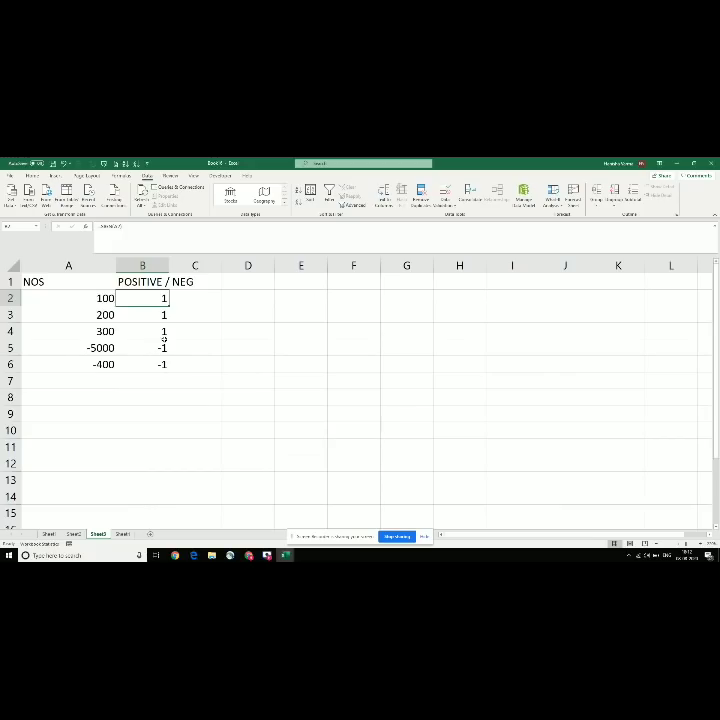
key("alt+Tab")
Step: Move to the next topic, then clear the old numbers and signs from A2:B7
key("Down")
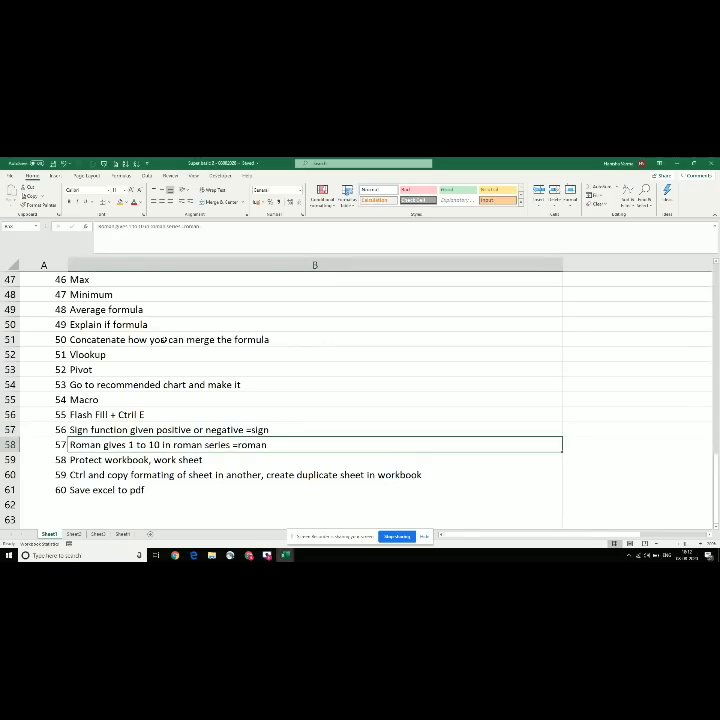
key("alt+Tab")
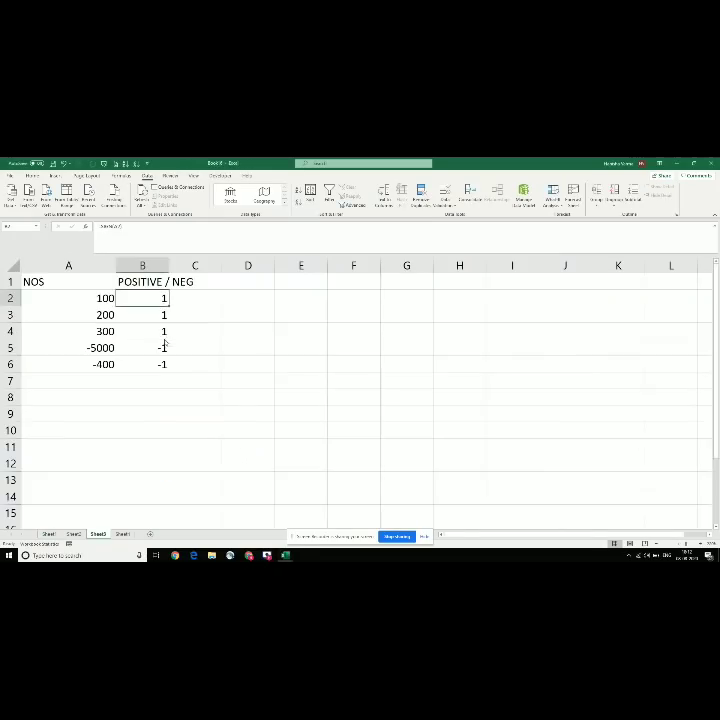
key("Left")
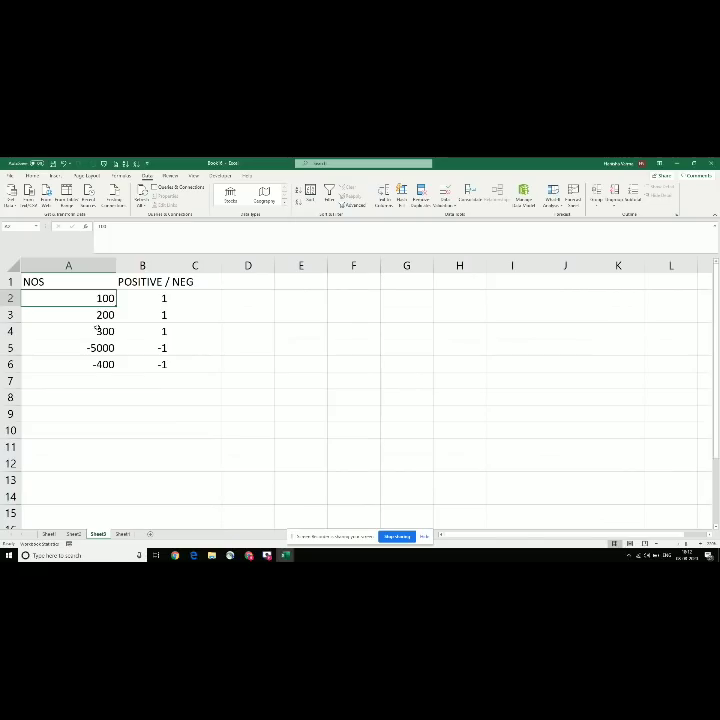
key("shift+Down")
key("shift+Down")
key("shift+Down")
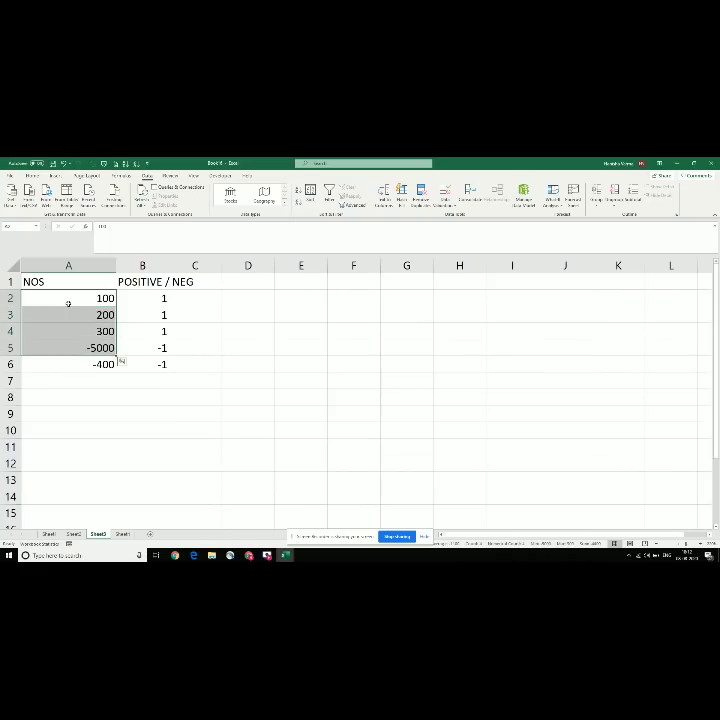
key("shift+Right")
key("shift+Up")
key("shift+Down")
key("shift+Down")
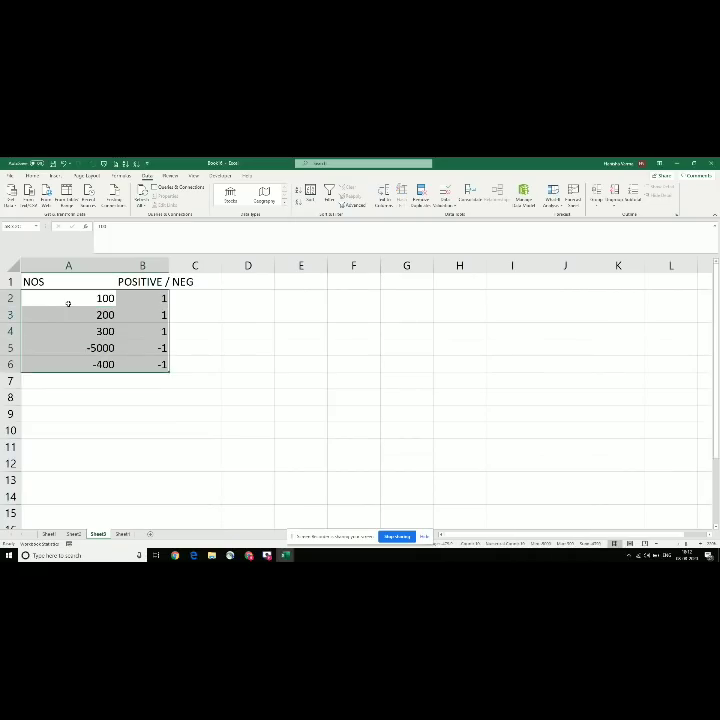
key("shift+Down")
key("BackSpace")
key("Escape")
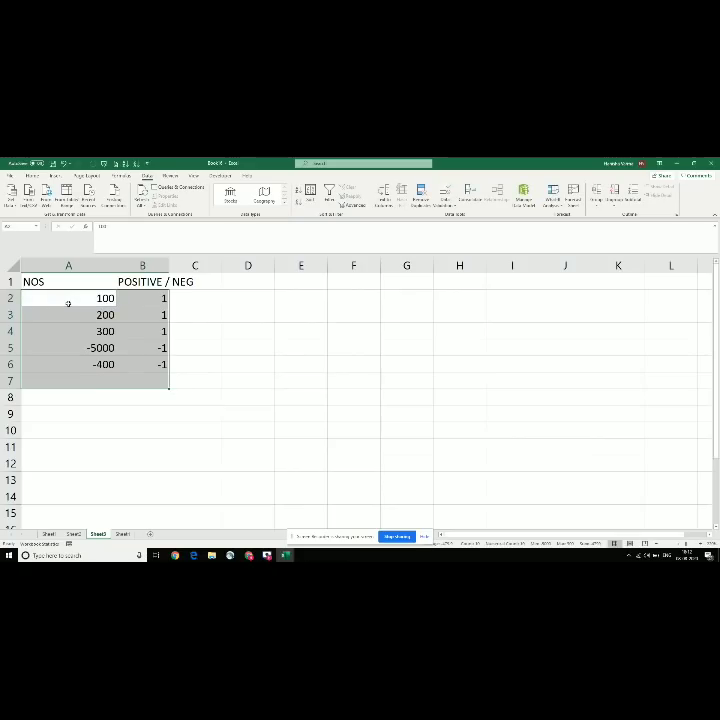
key("Delete")
Step: Enter the numbers 1 through 10 in A2:A11 and begin a =ROMAN( formula in B2
left_click(68, 303)
type("1")
key("Return")
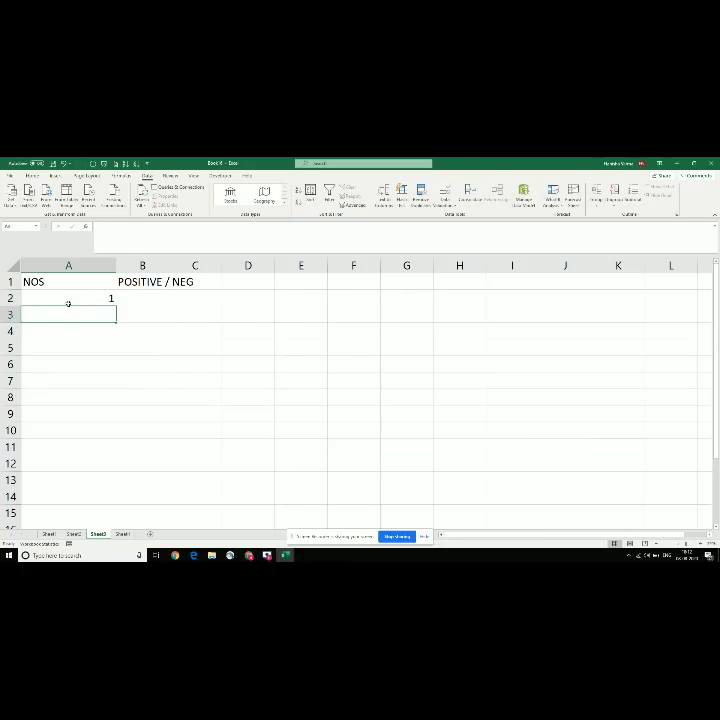
type("2")
key("ctrl+Return")
key("Return")
type("3")
key("Return")
type("4")
key("Return")
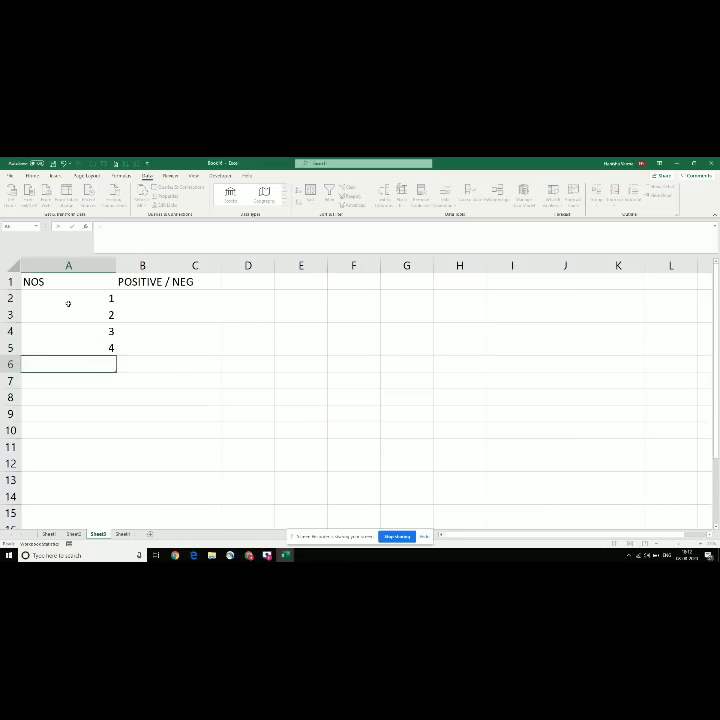
type("5")
key("Return")
type("6")
key("Return")
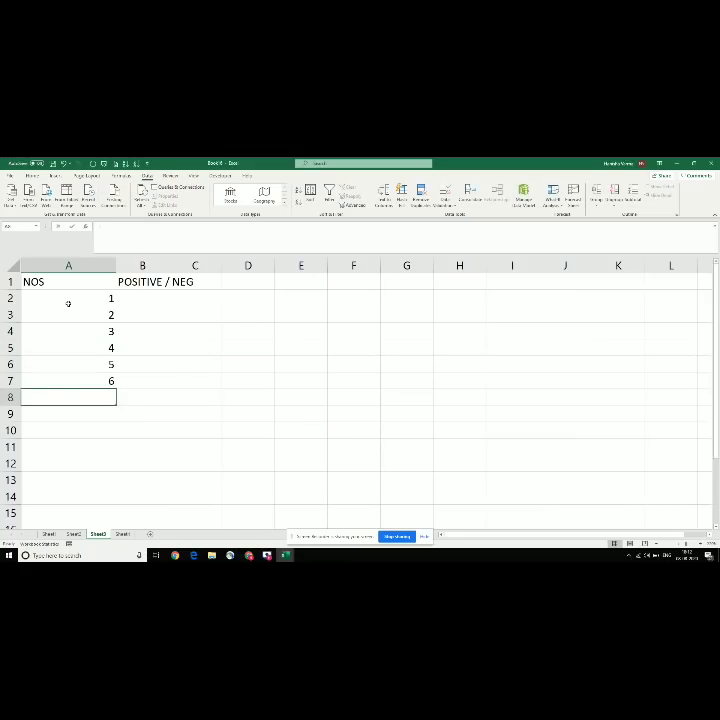
type("7")
key("Return")
type("8")
key("Return")
type("9")
key("Return")
type("1")
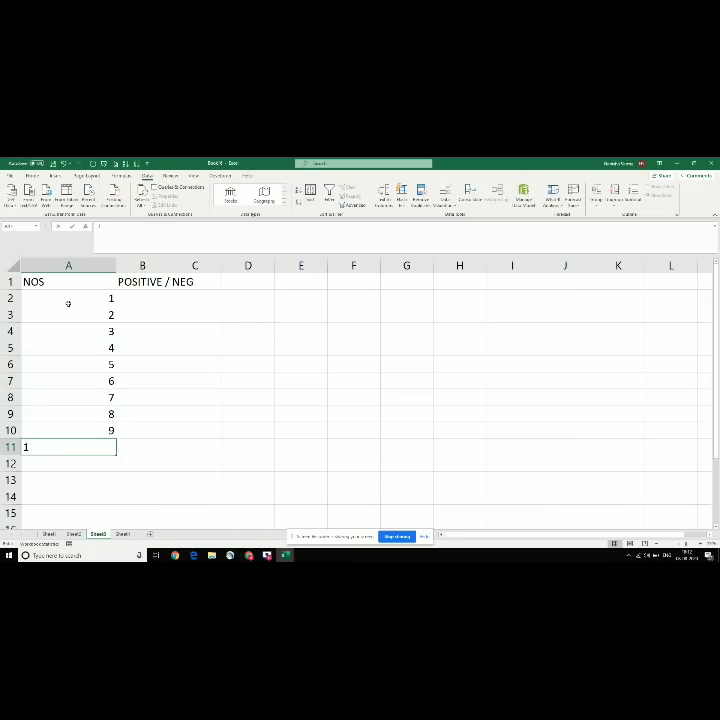
key("BackSpace")
type("10")
left_click(68, 303)
key("Right")
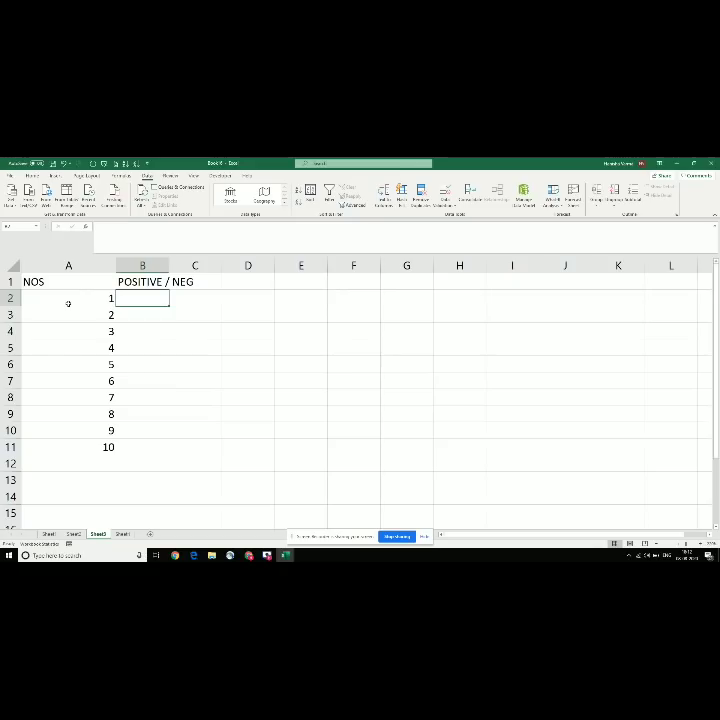
type("=ROMAN")
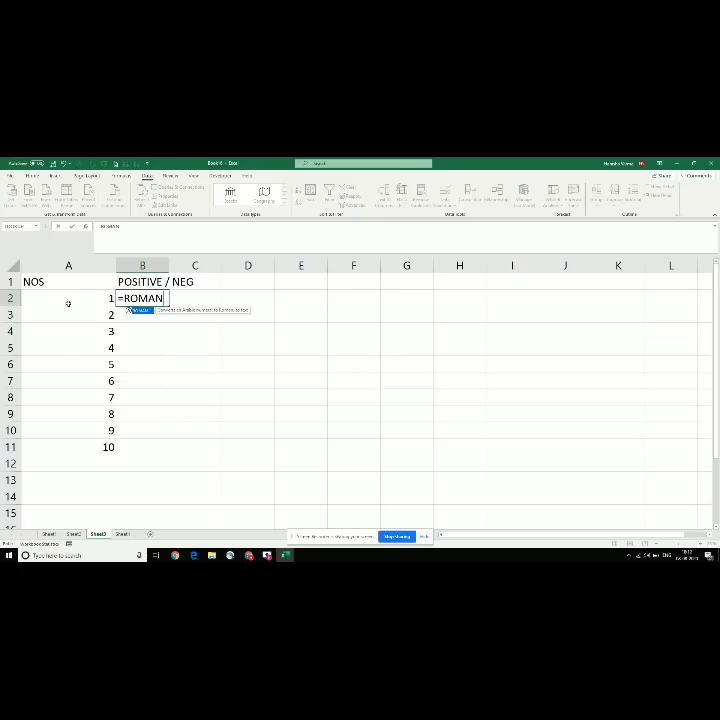
type("(")
Step: Complete =ROMAN(A2) in B2 and copy it down through B3:B11
left_click(68, 303)
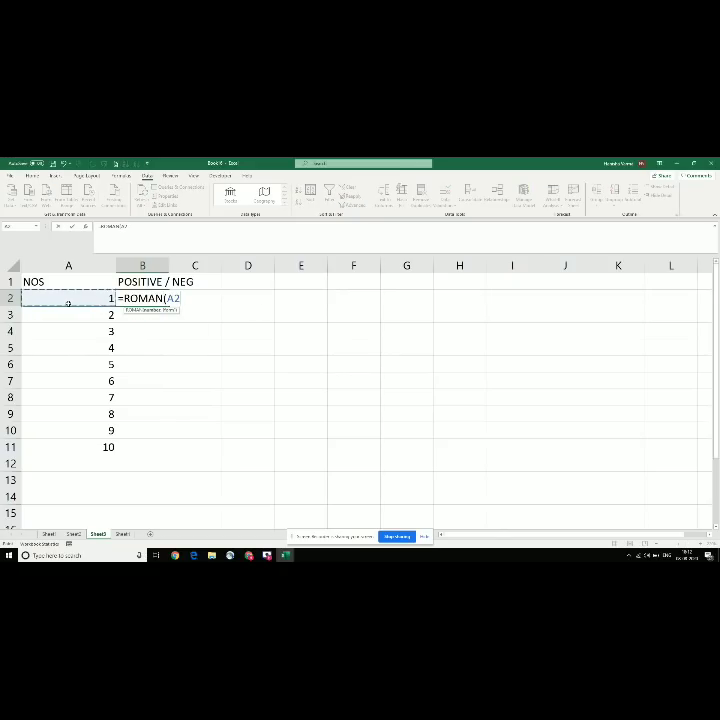
key("Return")
key("Up")
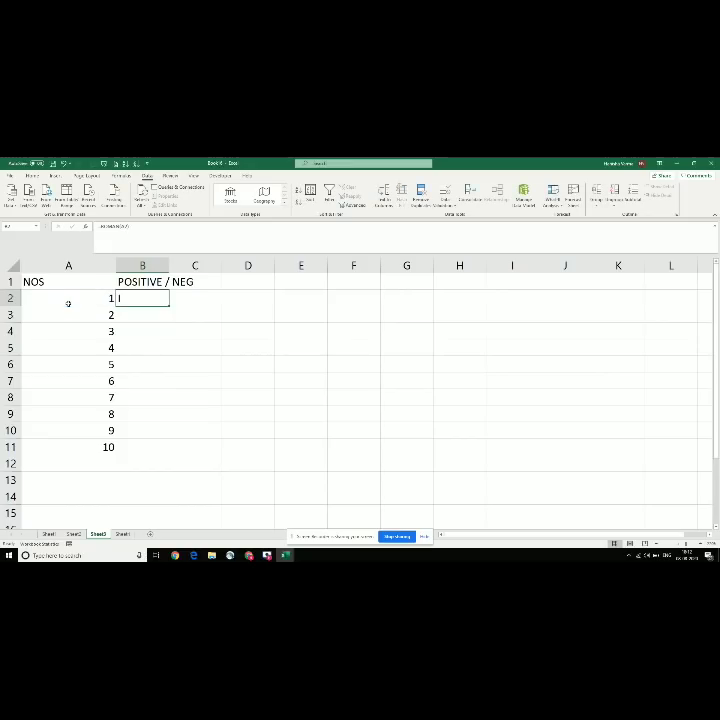
key("ctrl+c")
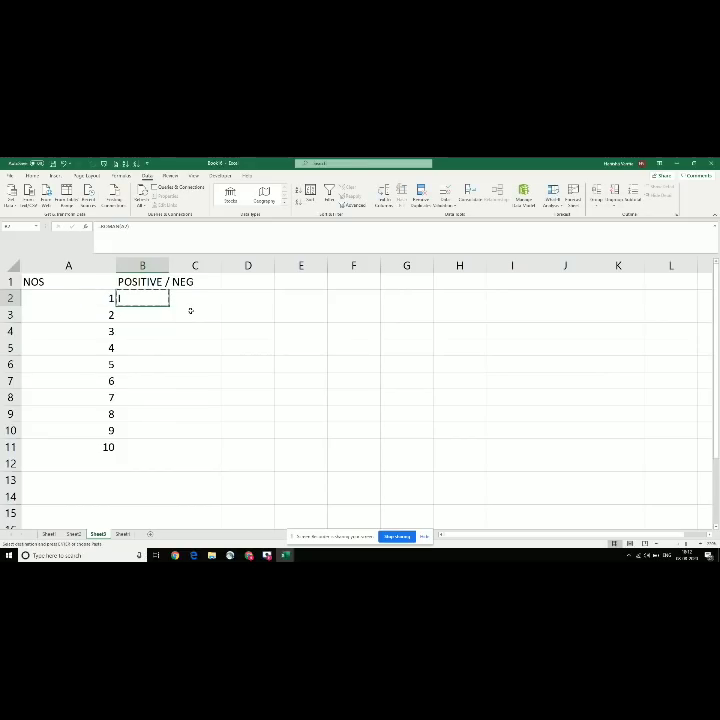
key("Down")
key("shift+Down")
key("shift+Down")
key("shift+Down")
key("shift+Down")
key("shift+Down")
key("shift+Down")
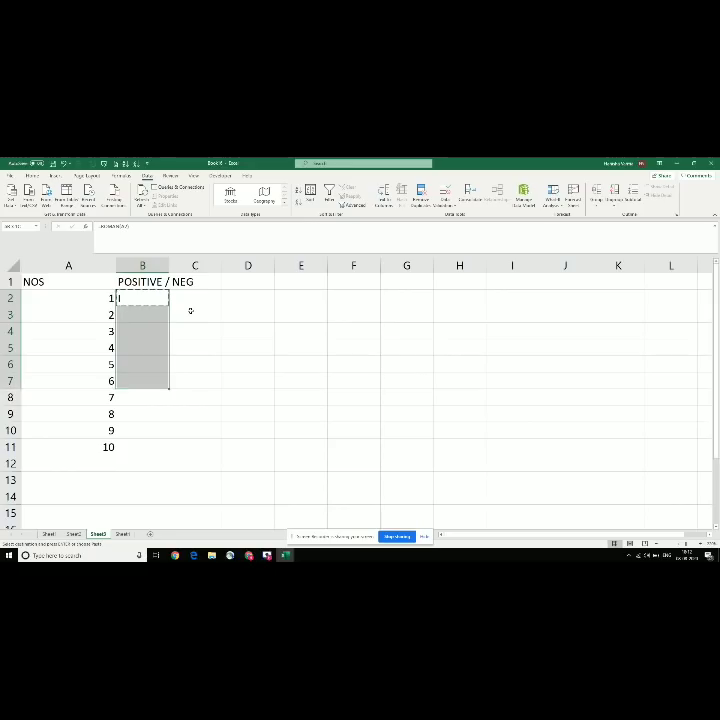
key("shift+Down")
key("shift+Down")
key("ctrl+v")
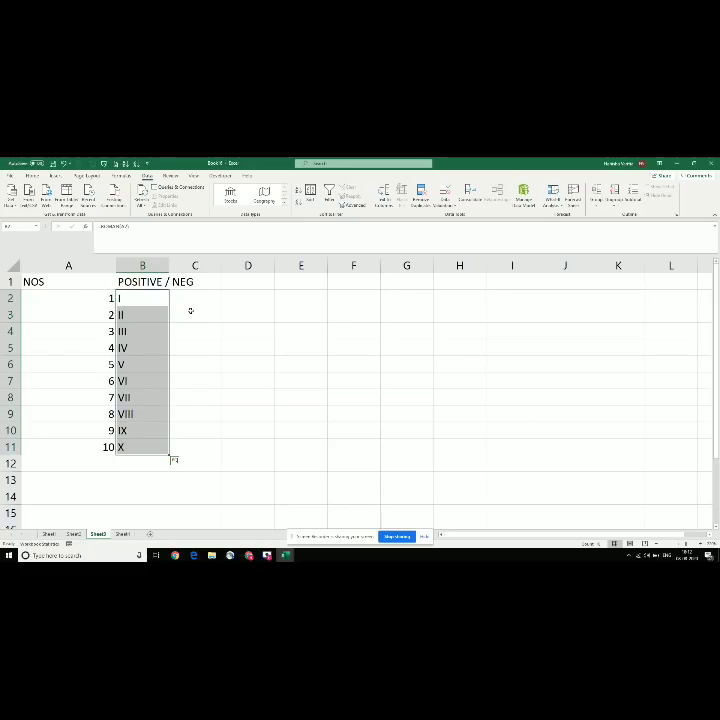
Step: Autofit column B and rename its B1 header to 'ROMAN'
double_click(169, 265)
left_click(128, 347)
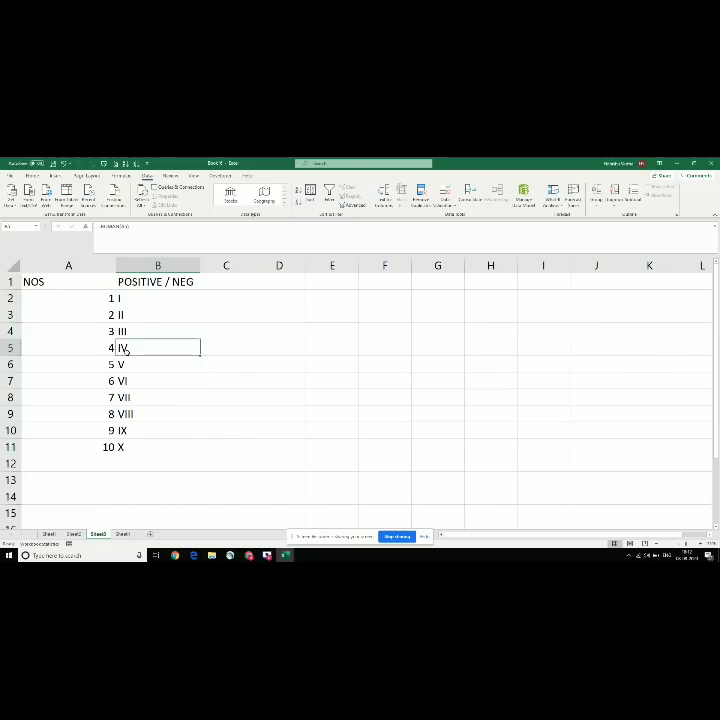
left_click(149, 282)
type("ROMAN")
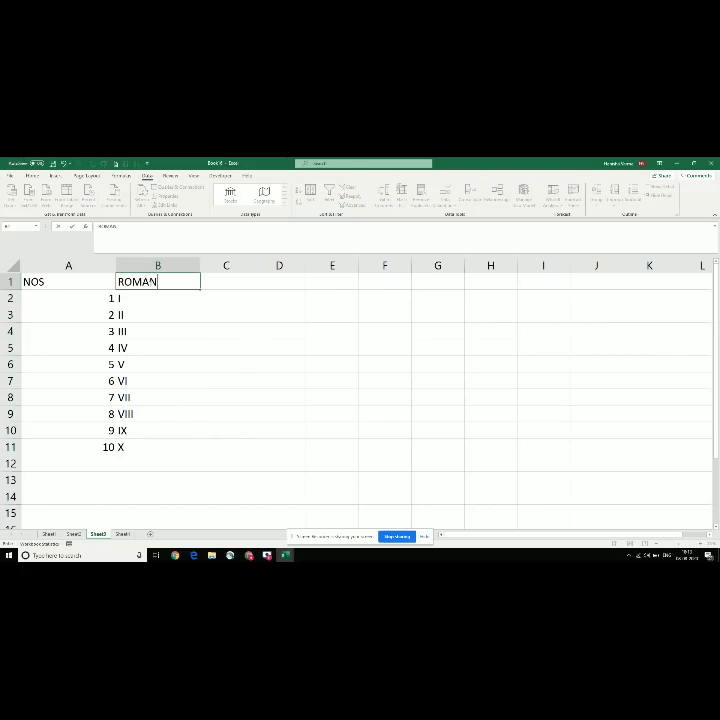
key("Return")
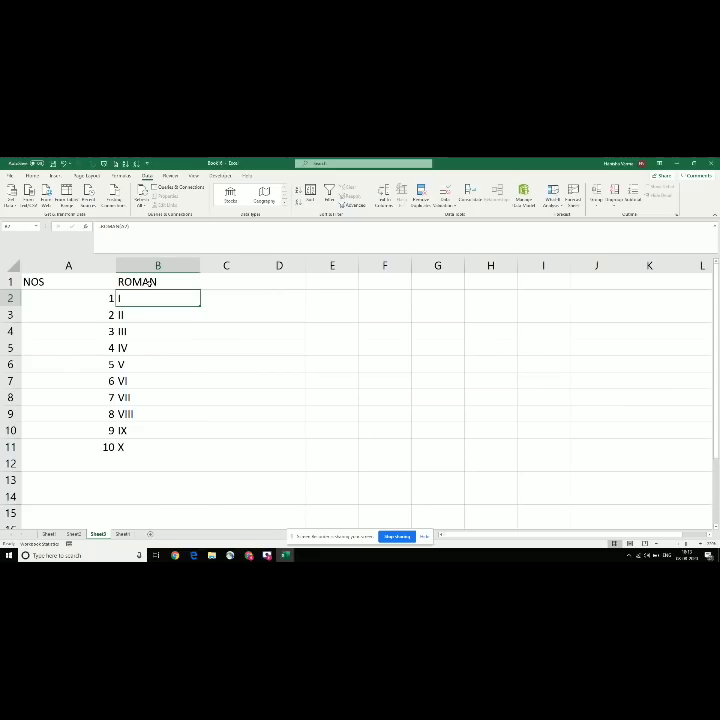
Step: Check the next topic, workbook protection, in the topic list and return to the table
key("alt+Tab")
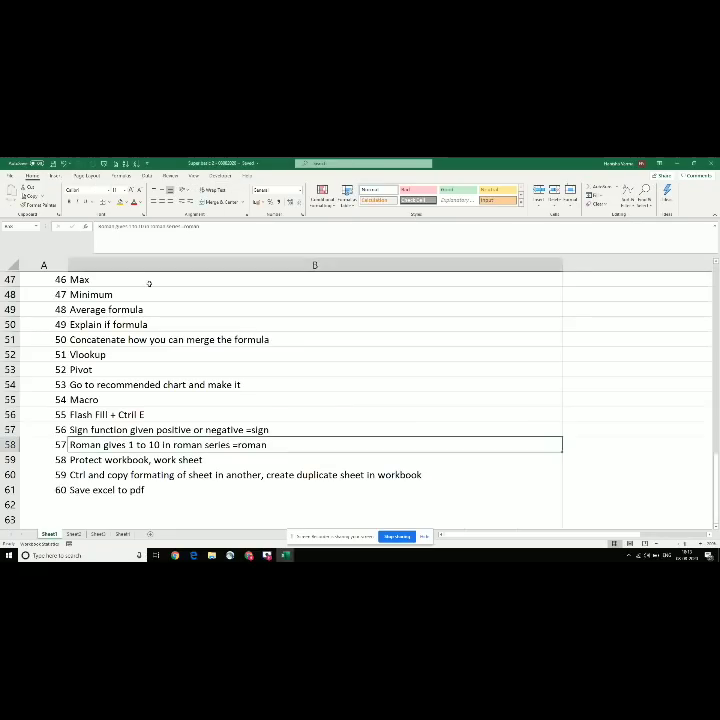
key("Down")
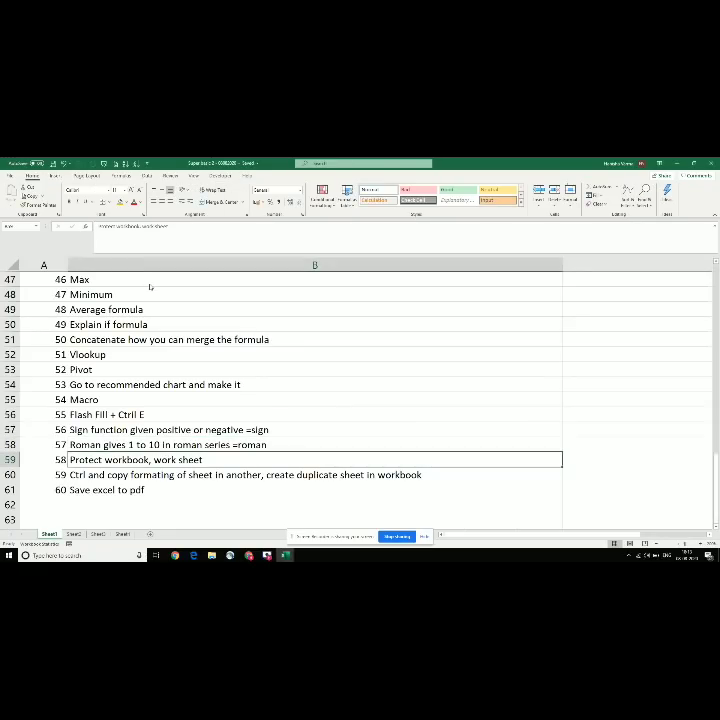
key("alt+Tab")
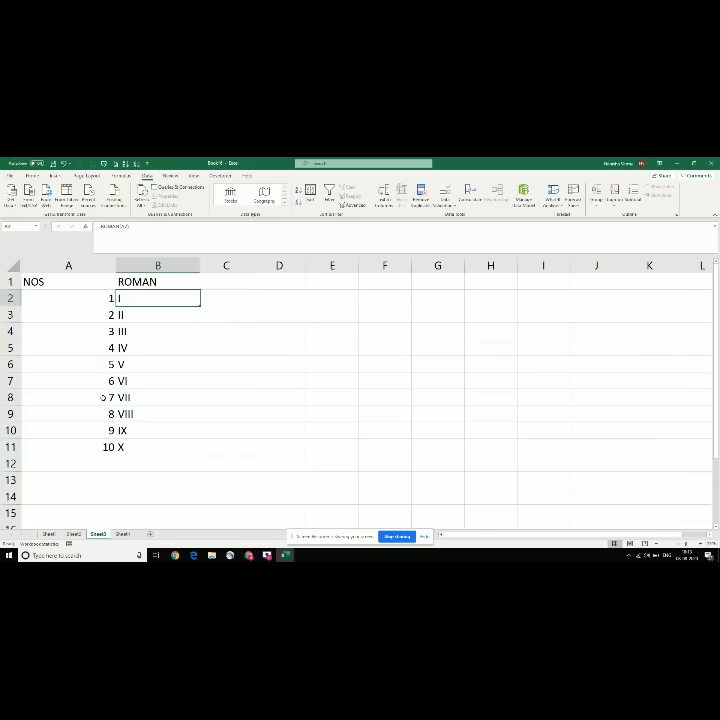
left_click(103, 397)
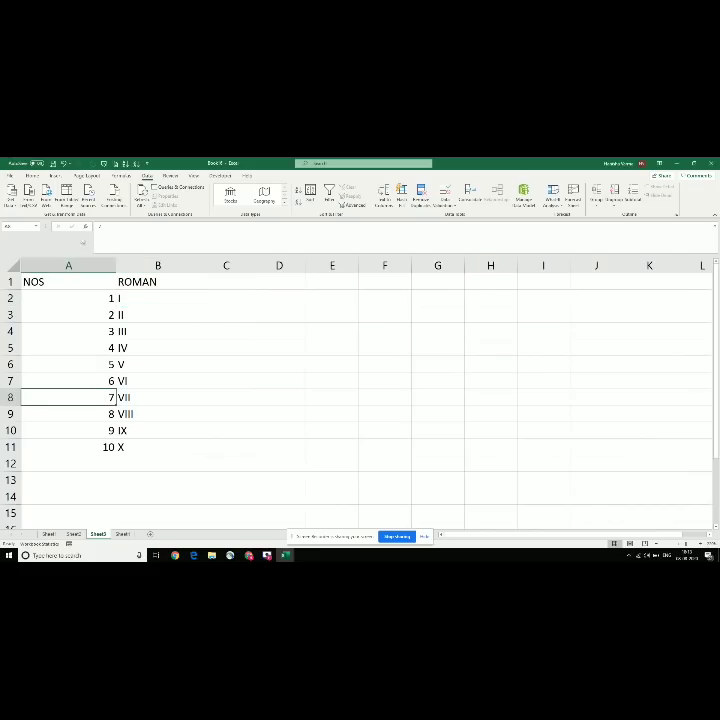
left_click(75, 291)
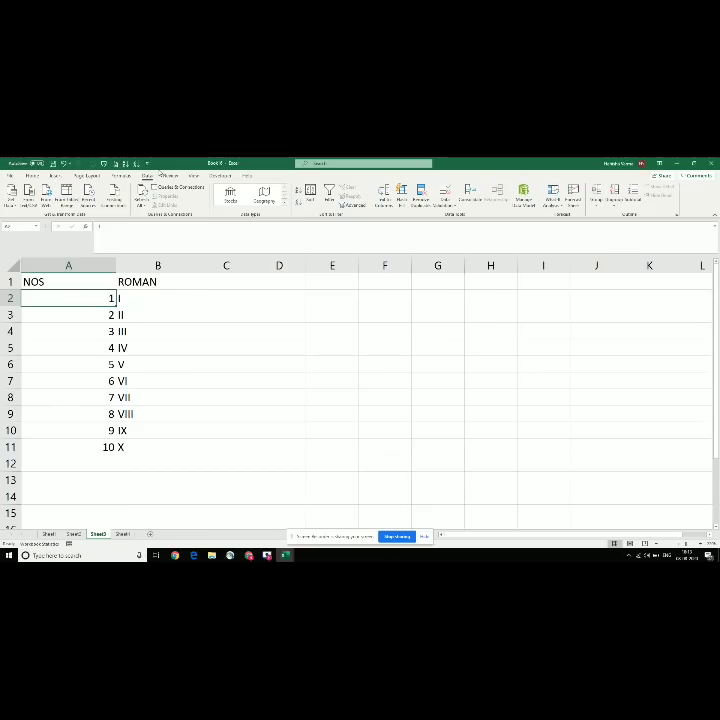
Step: From the Review tab, view Protect Workbook without applying it, then bring up Protect Sheet
left_click(193, 176)
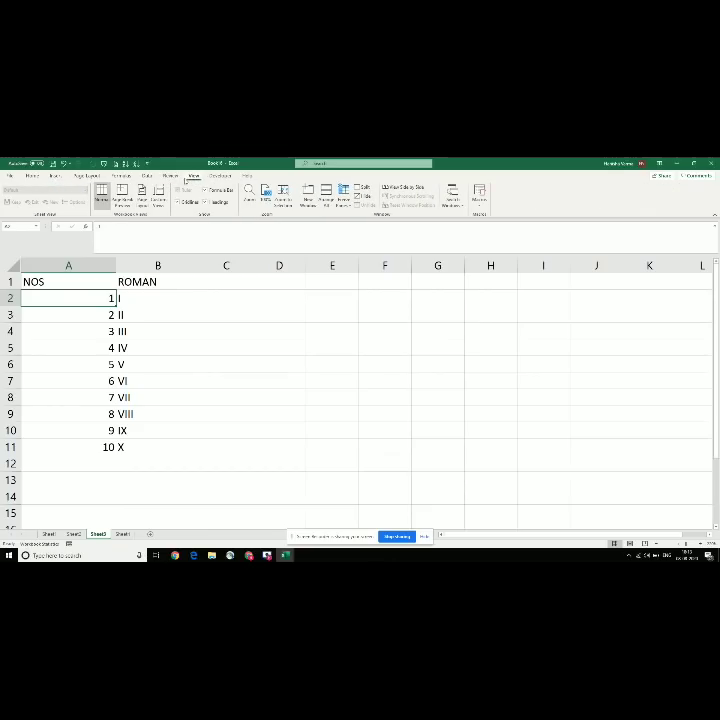
left_click(171, 176)
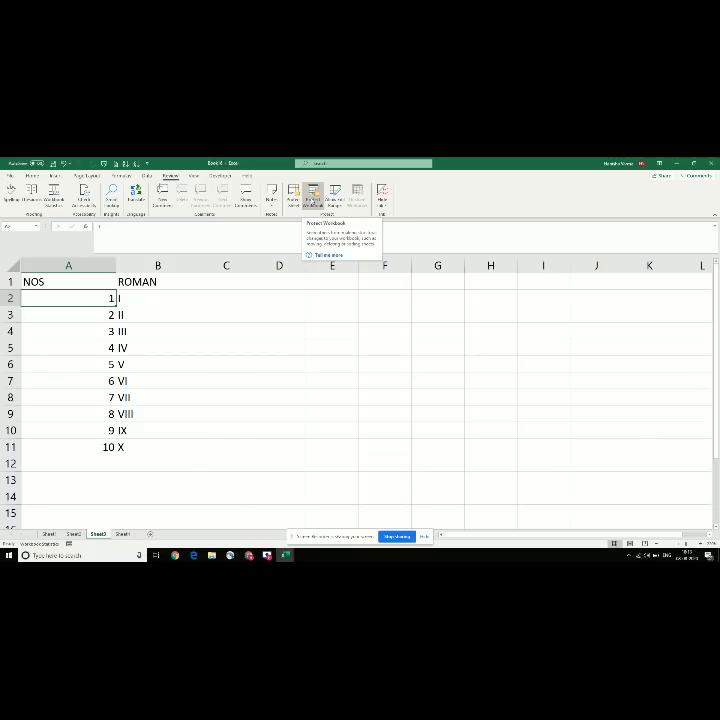
left_click(313, 196)
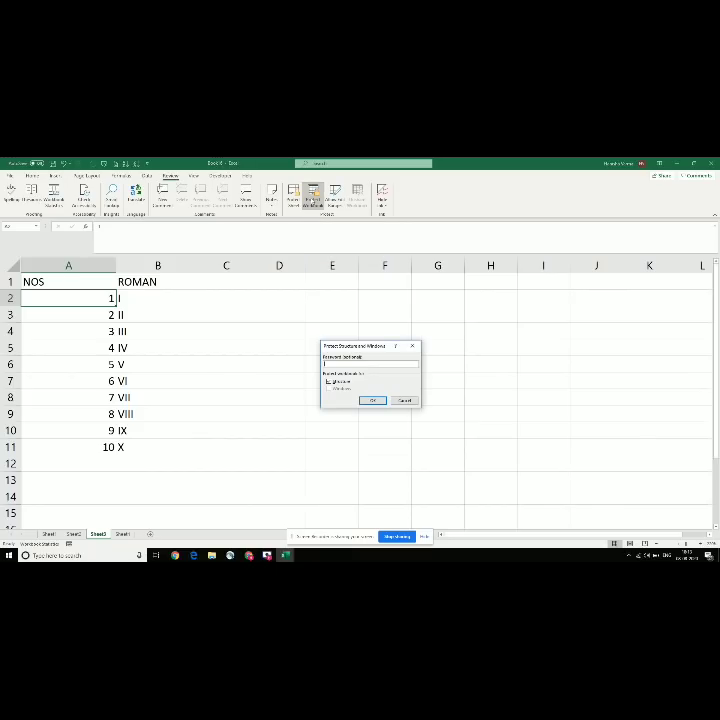
left_click(412, 345)
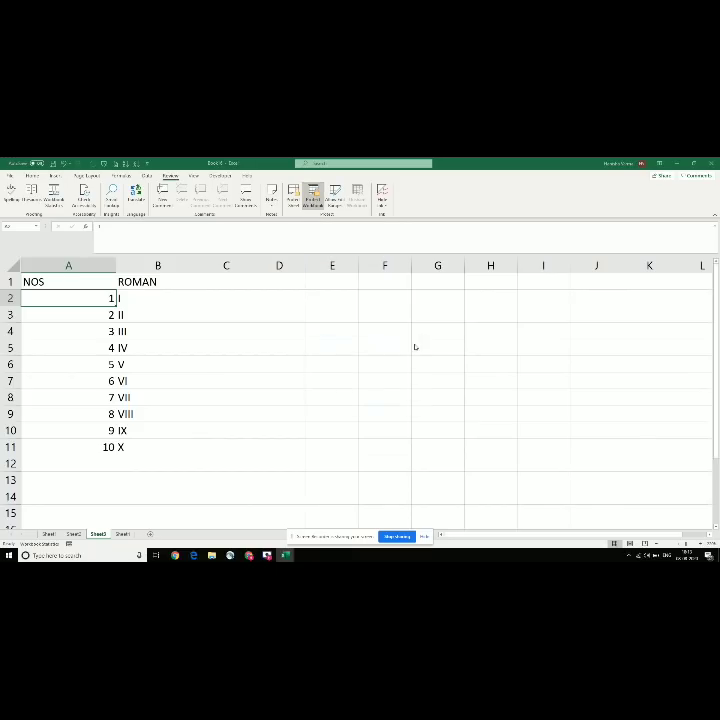
left_click(295, 200)
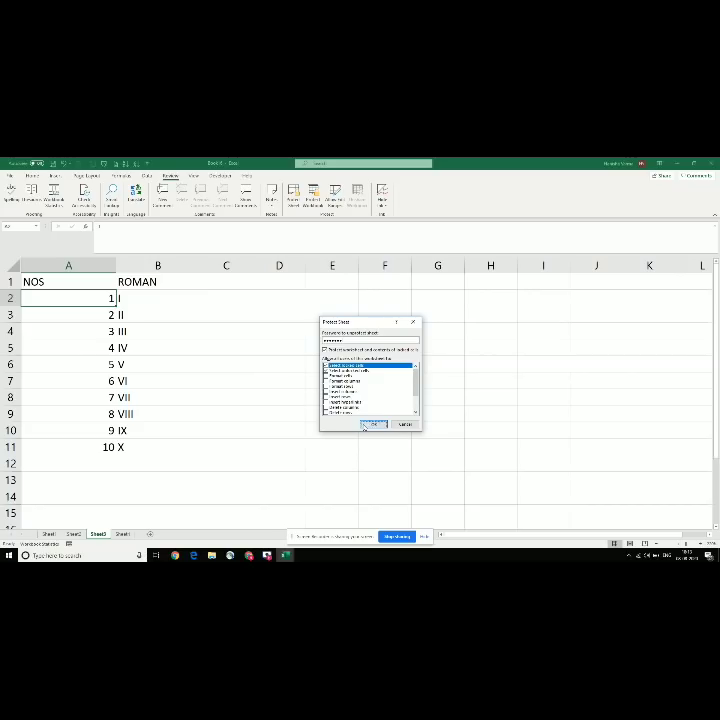
Step: Protect the NOS/ROMAN sheet with a password and confirm that editing B3 is blocked
left_click(366, 426)
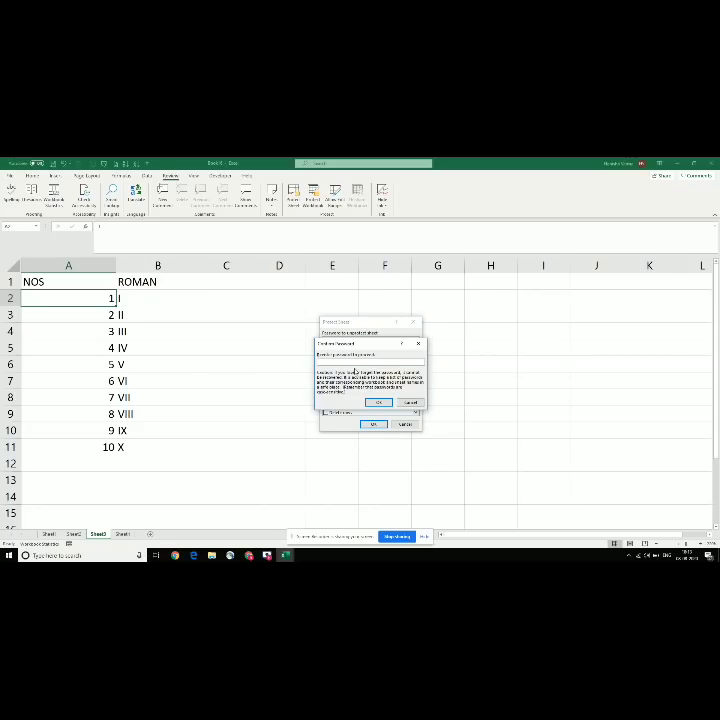
type("•••••••")
left_click(375, 403)
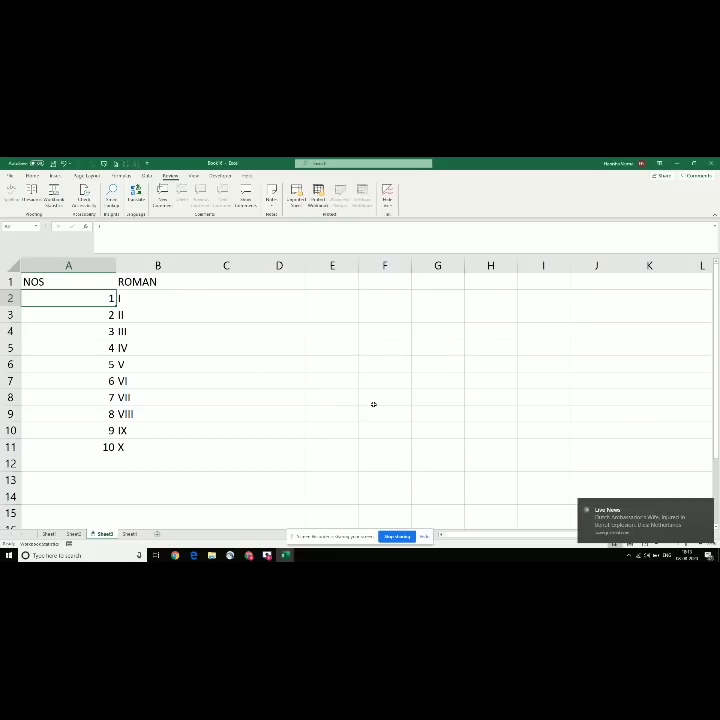
left_click(141, 313)
double_click(143, 315)
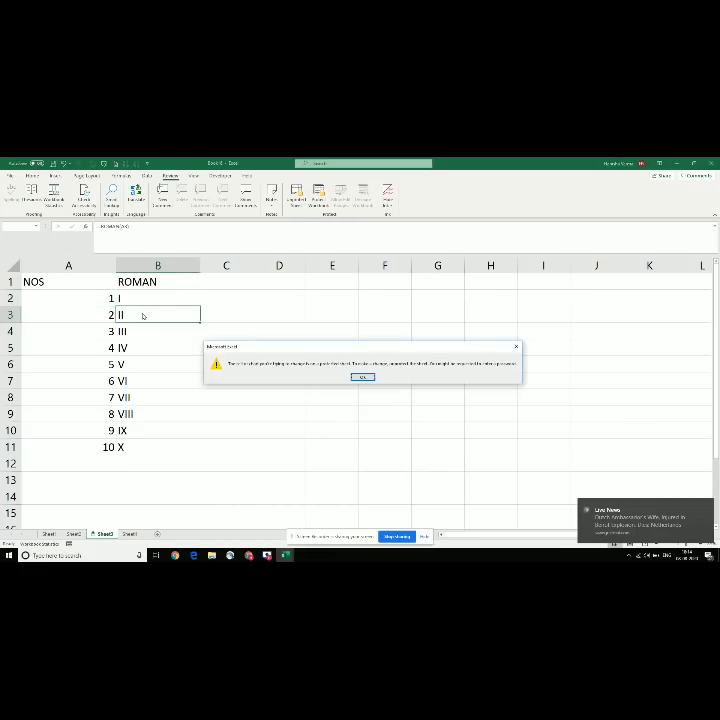
key("Return")
double_click(143, 316)
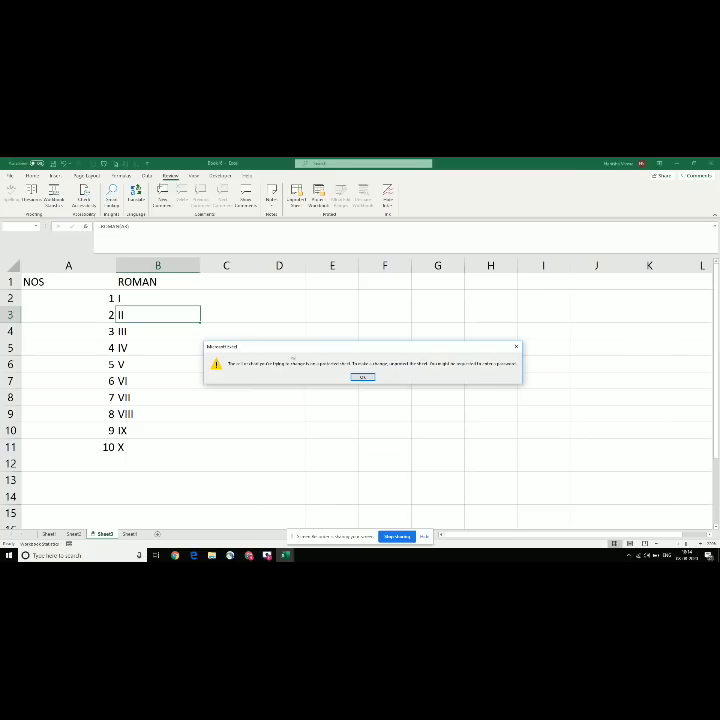
left_click(362, 377)
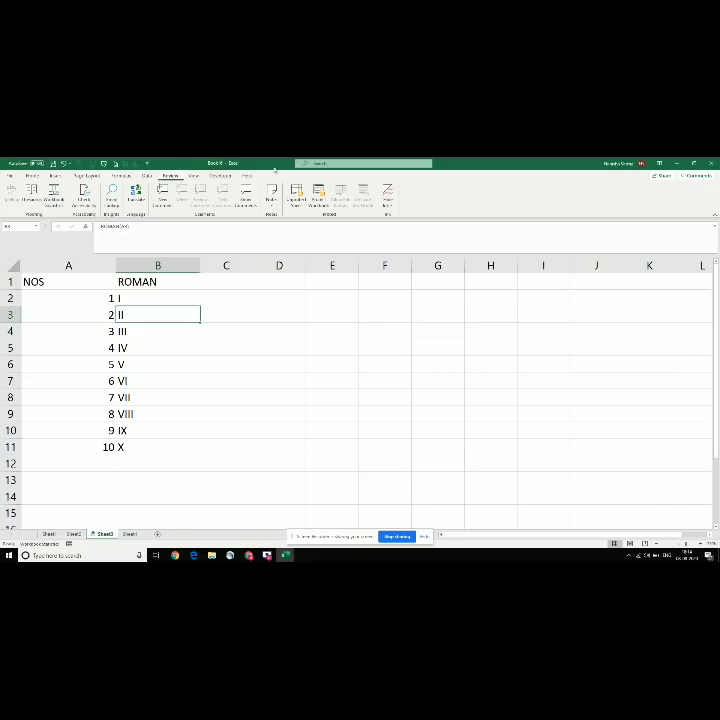
Step: Unprotect the sheet with its password, then test typing in B3 and cancel the entry
left_click(297, 200)
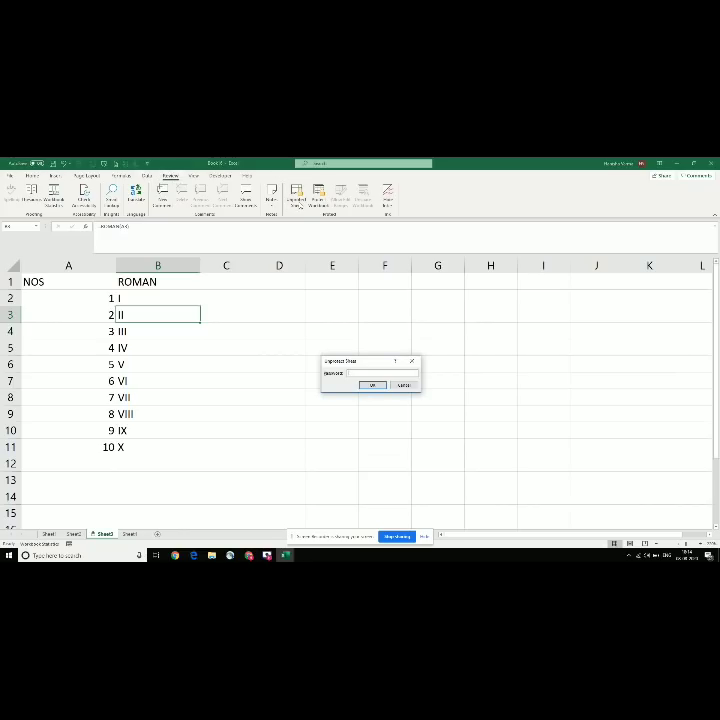
type("********")
left_click(372, 386)
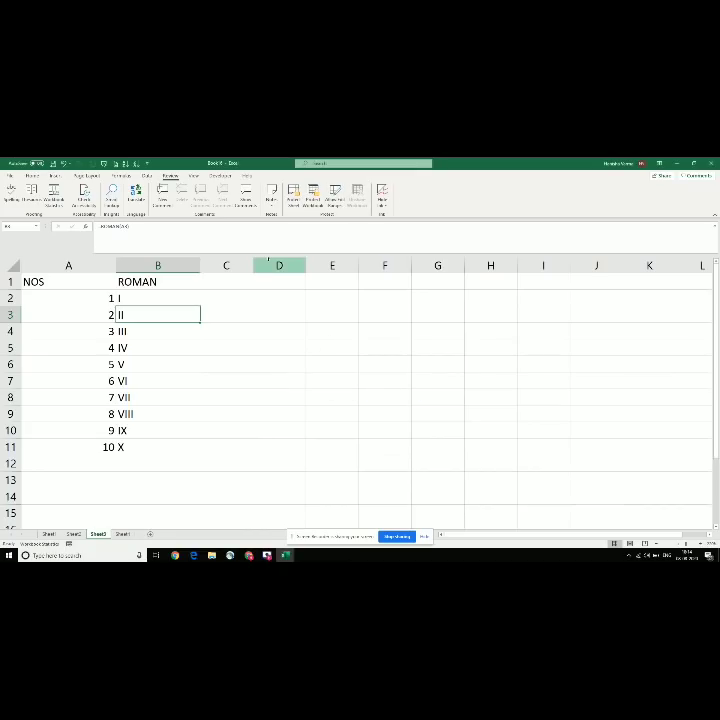
type("nhsgklash")
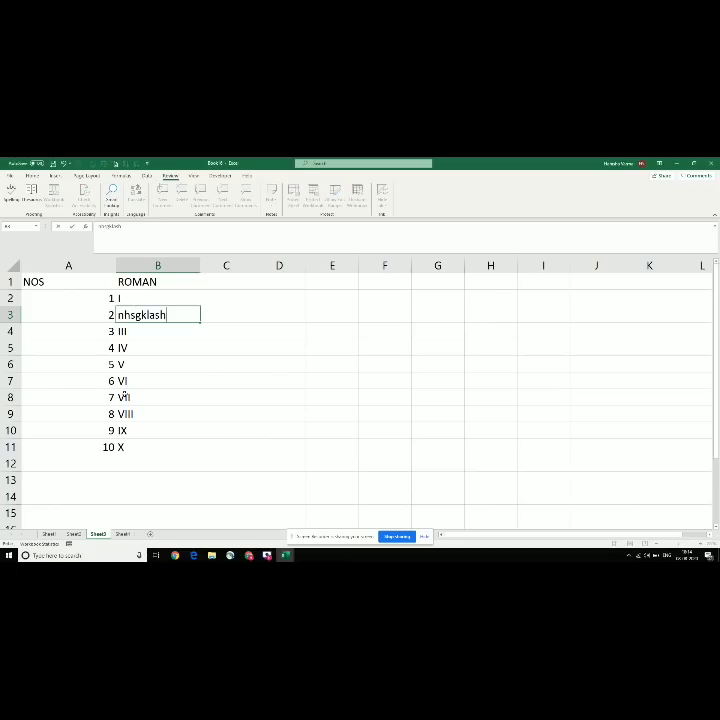
key("Escape")
key("Right")
Step: Check the row-60 item in the Super basic 2 checklist workbook, then return to Book 6
key("Left")
key("alt+Tab")
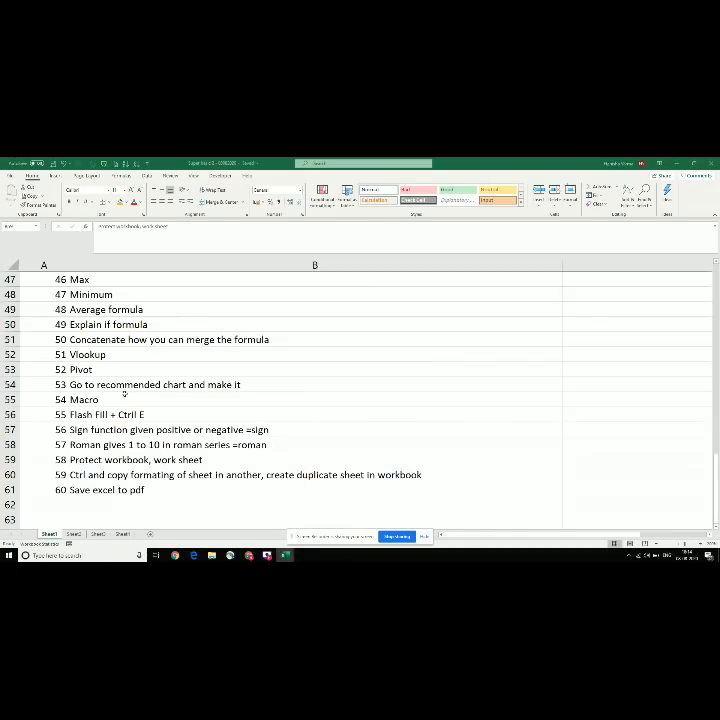
key("Down")
key("Up")
key("Down")
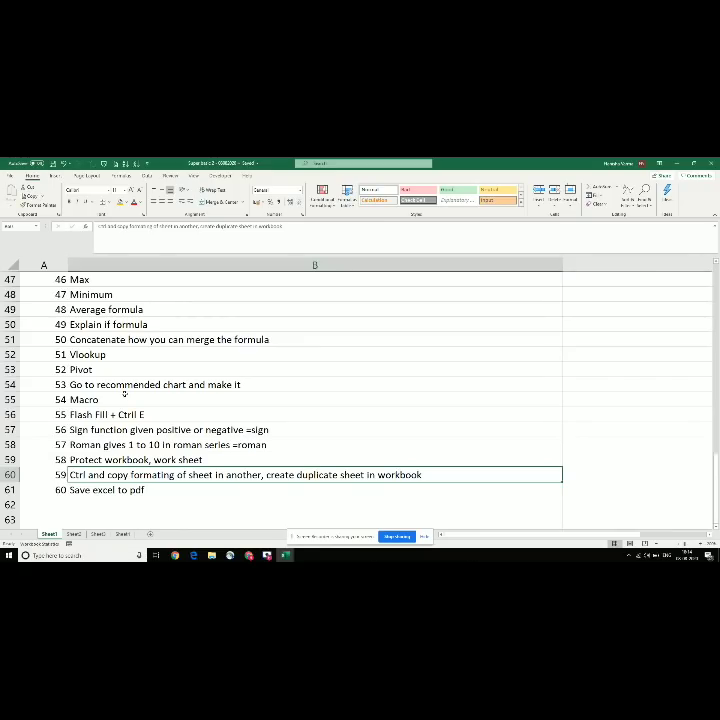
key("alt+Tab")
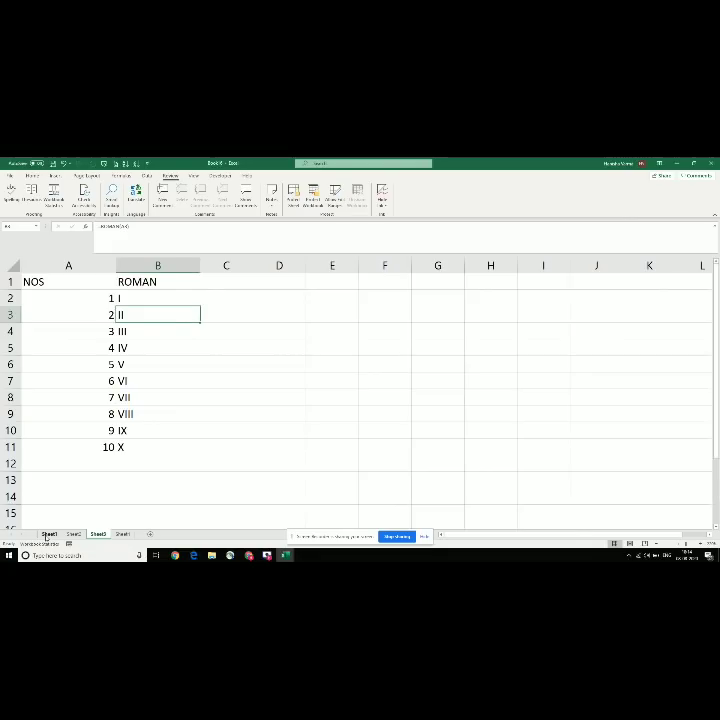
Step: Look through Sheet1 to Sheet4 of Book 6, ending on the blank Sheet2
left_click(47, 534)
left_click(73, 534)
left_click(100, 534)
left_click(122, 534)
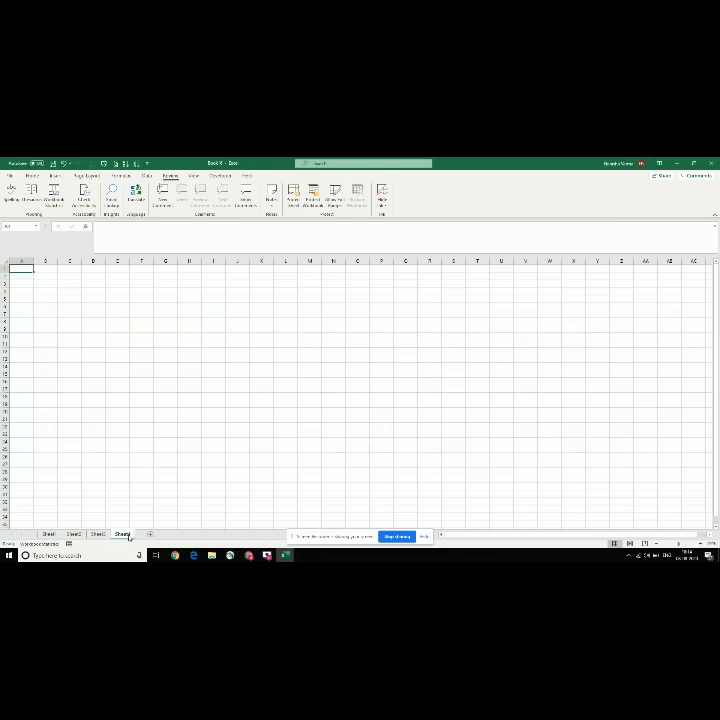
left_click(48, 534)
left_click(73, 534)
Step: Set 'Include this many sheets' to 4 in Excel's General options
left_click(11, 176)
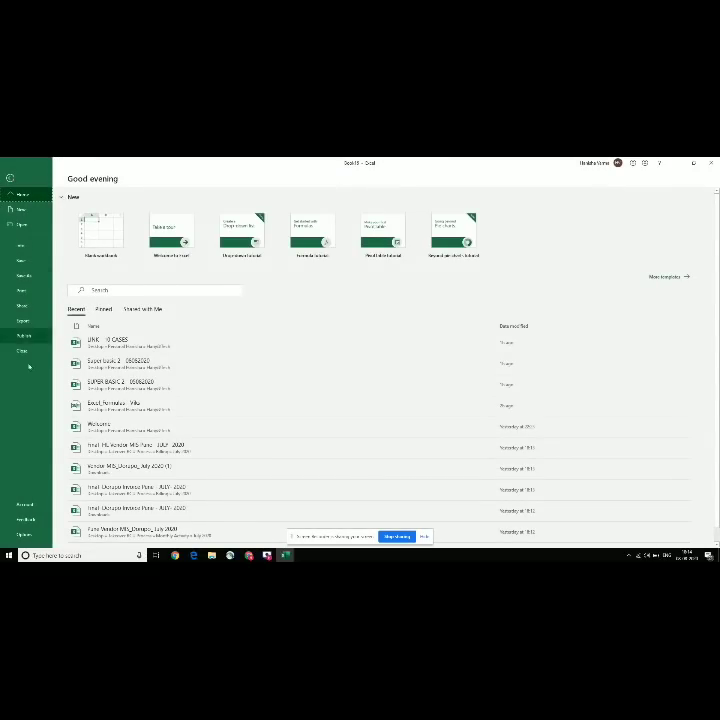
left_click(22, 535)
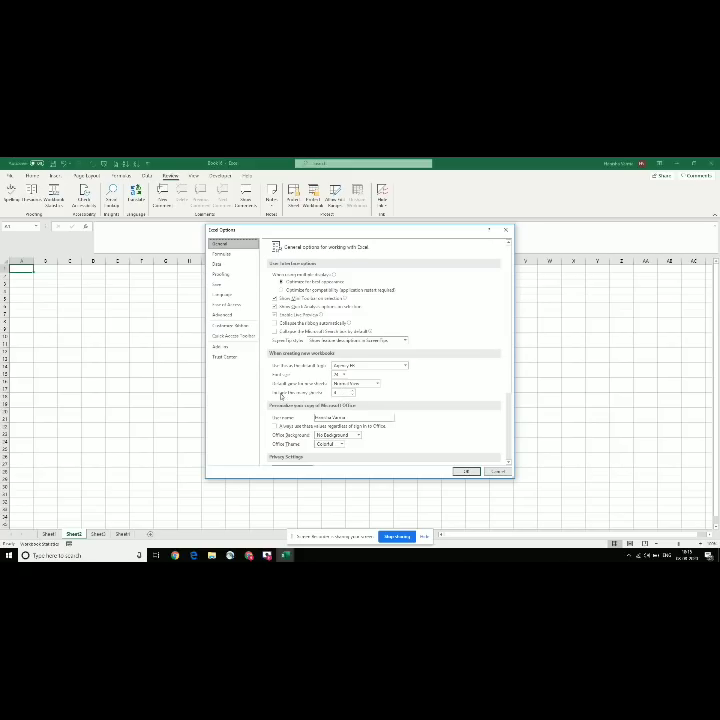
double_click(335, 393)
type("4")
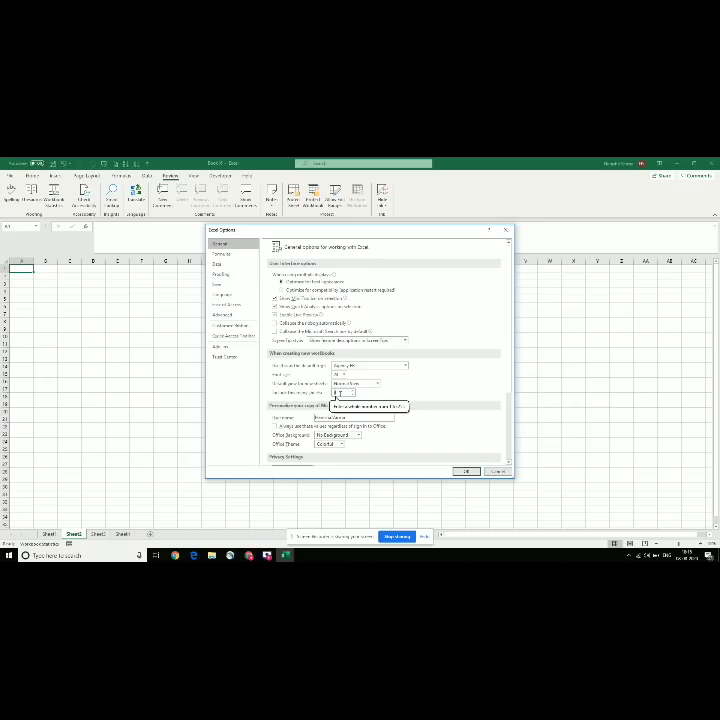
left_click(466, 472)
left_click(292, 389)
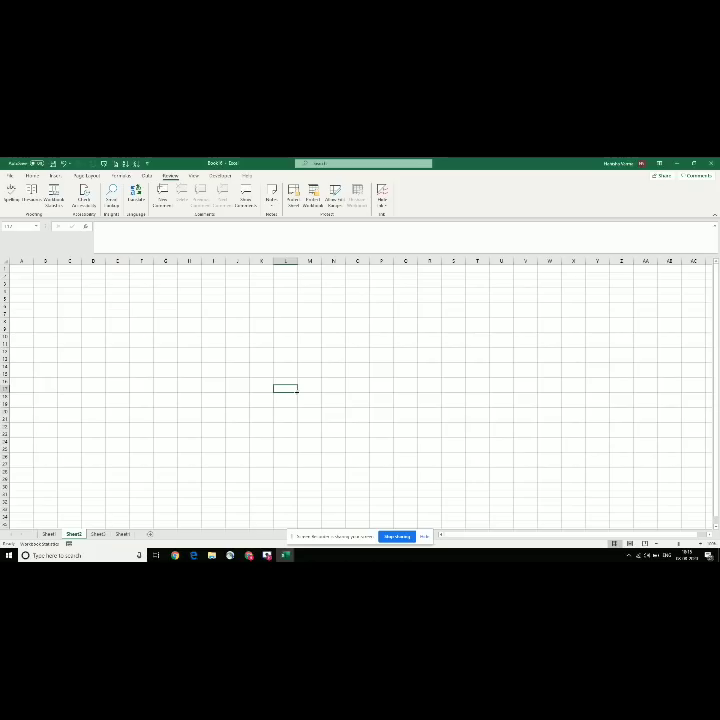
Step: Create a new blank workbook, cancel the macro recording dialog and zoom the sheet in
key("ctrl+n")
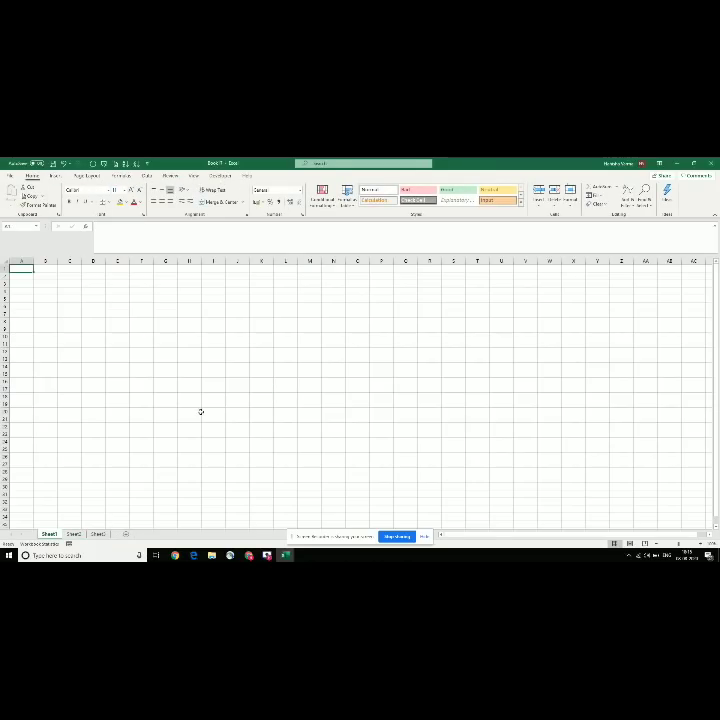
left_click(69, 543)
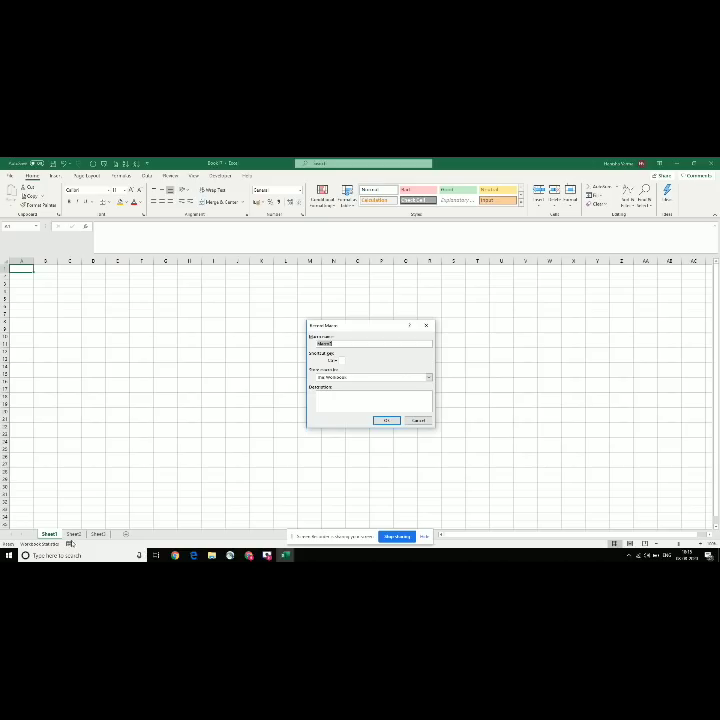
left_click(418, 420)
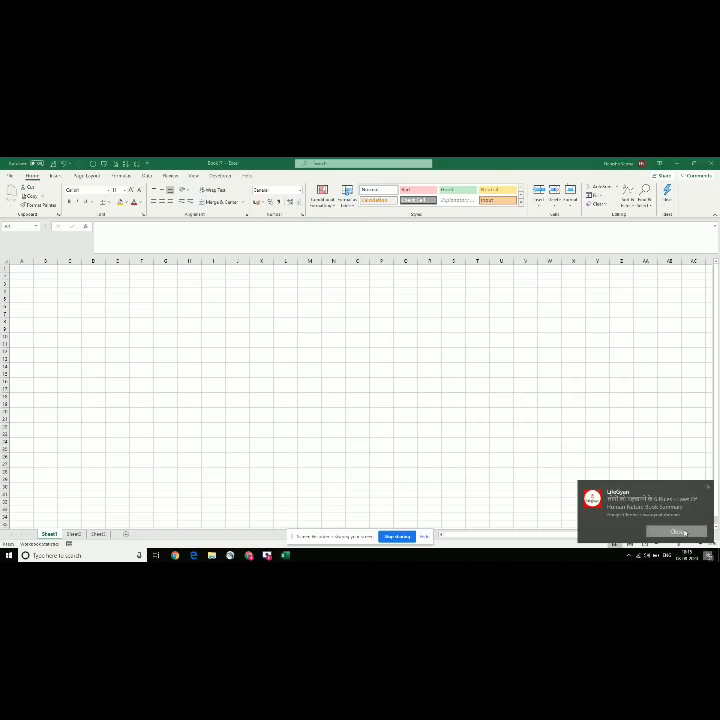
left_click(680, 532)
left_click(701, 544)
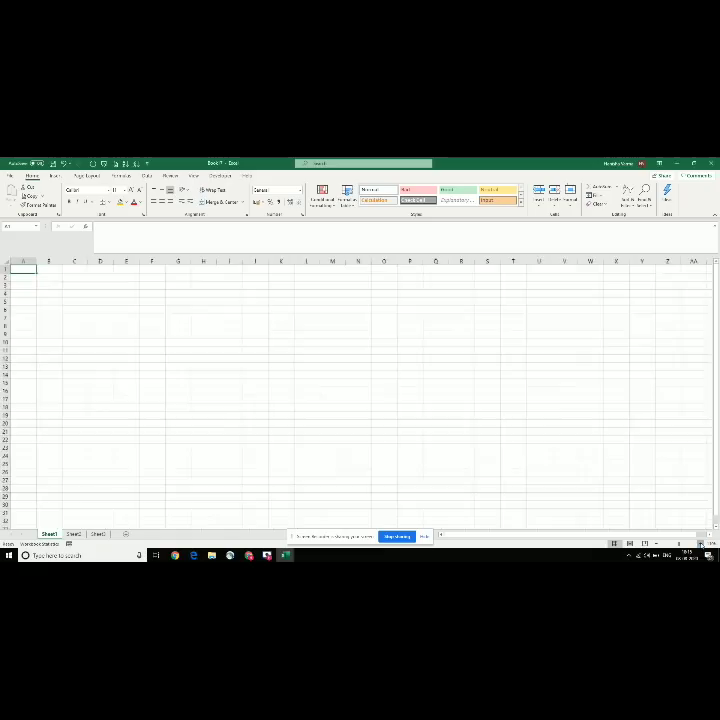
left_click(701, 544)
left_click(701, 544)
left_click(701, 544)
left_click(71, 357)
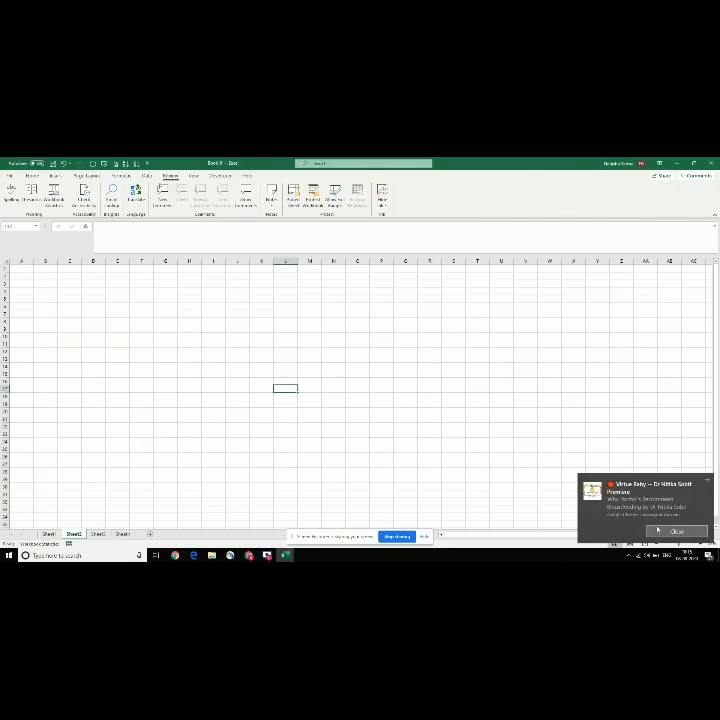
Step: Check the 'Save excel to pdf' checklist item, then close the extra blank workbook without saving
key("alt+Tab")
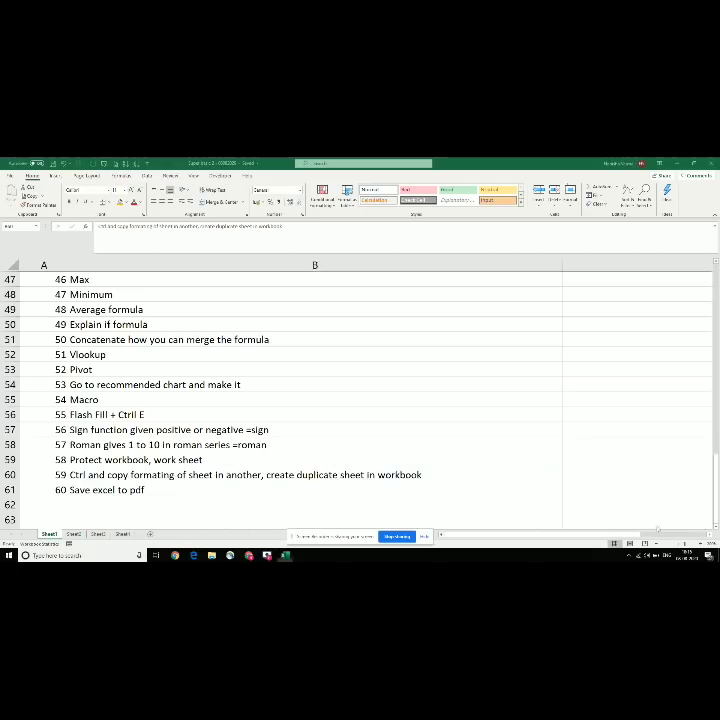
key("Down")
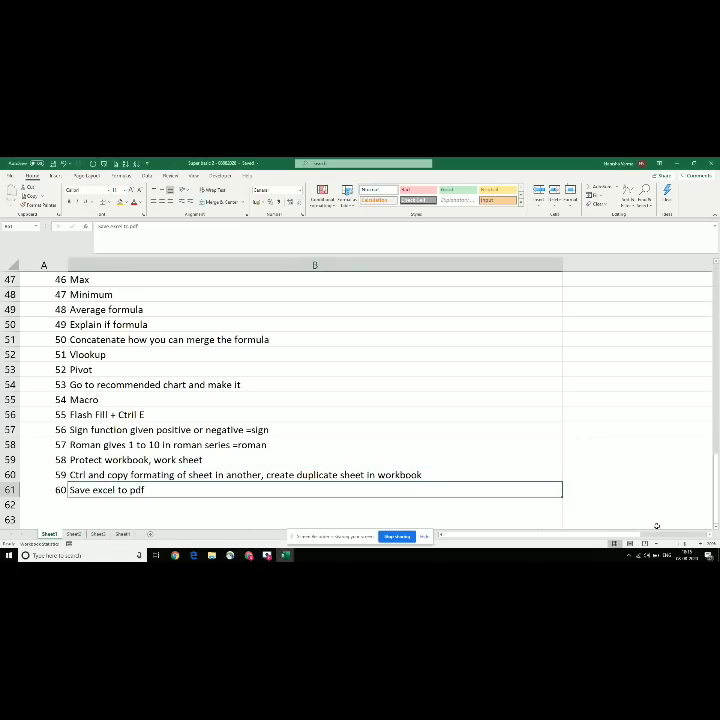
key("alt+Tab")
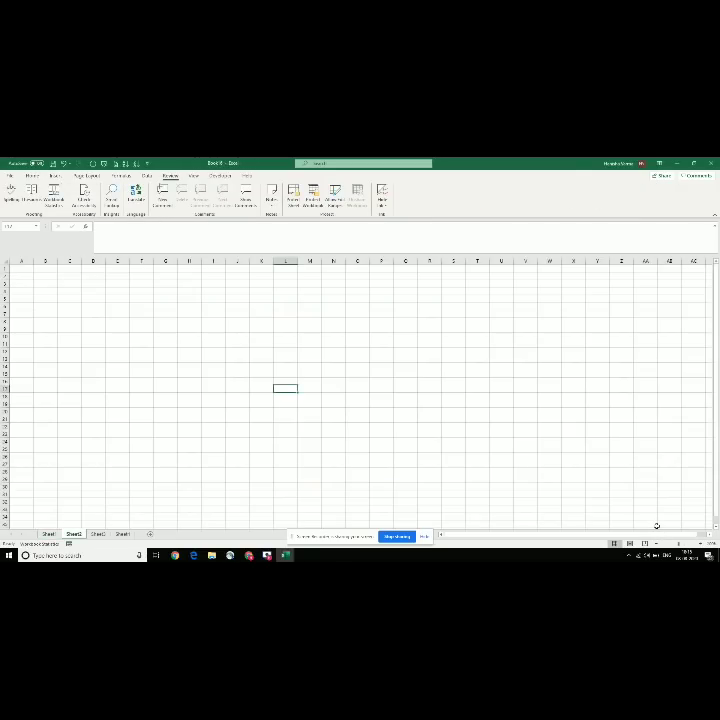
key("ctrl+w")
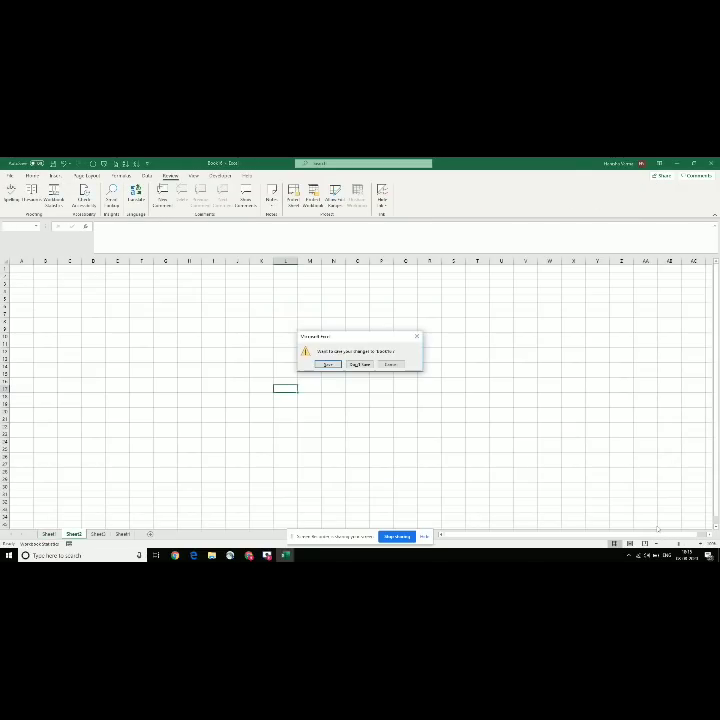
key("Tab")
key("Return")
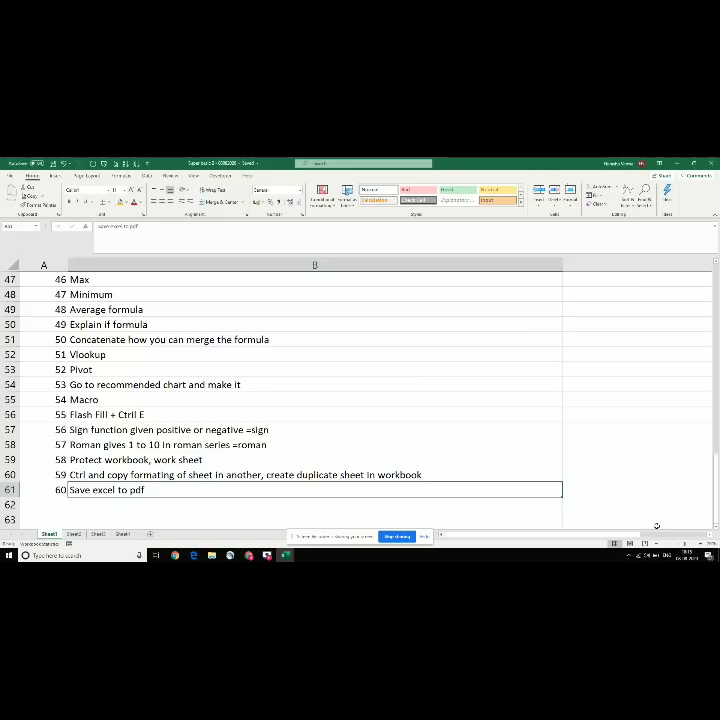
key("alt+Tab")
Step: Type two first names into A2 and A3 of Book 7 and go to the File screen
key("ctrl+Left")
key("ctrl+Up")
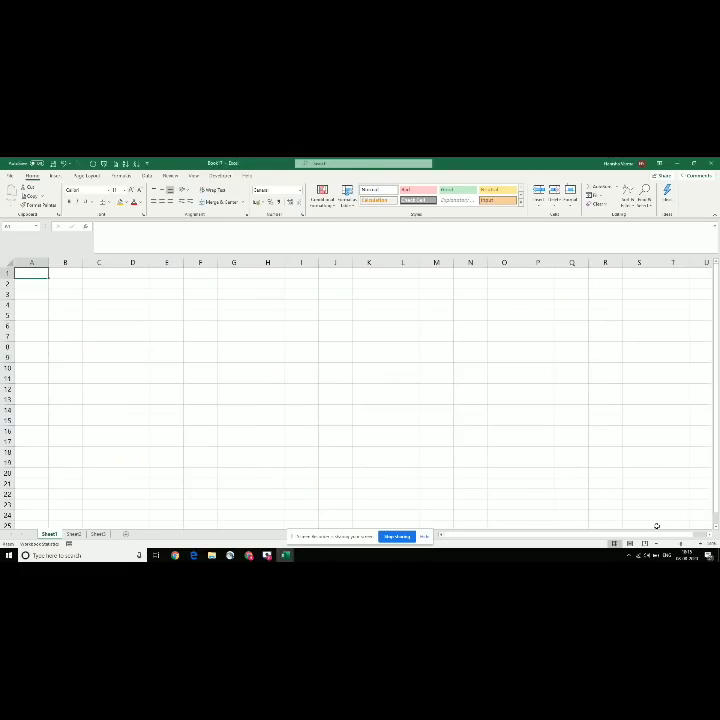
key("ctrl+Right")
key("Down")
key("Left")
key("ctrl+Left")
type("Namitha")
key("Return")
type("anita")
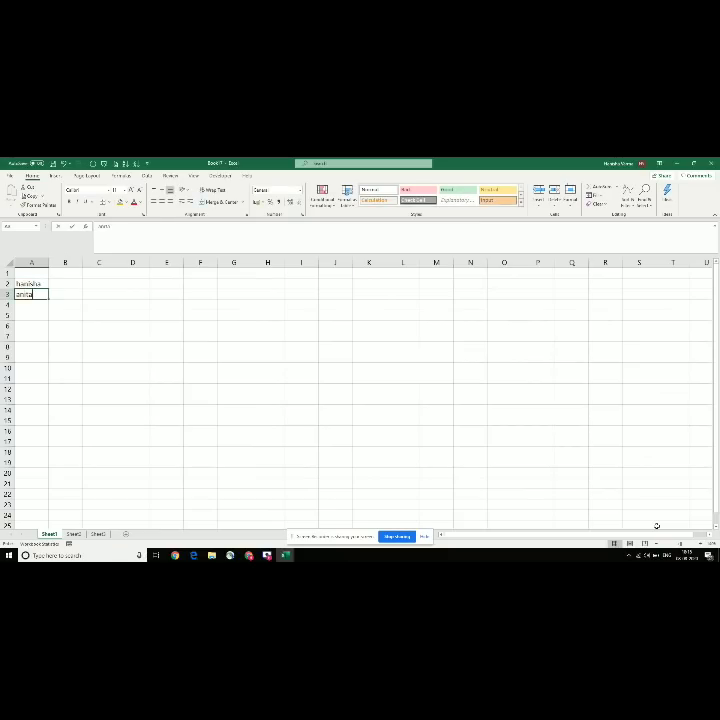
key("Return")
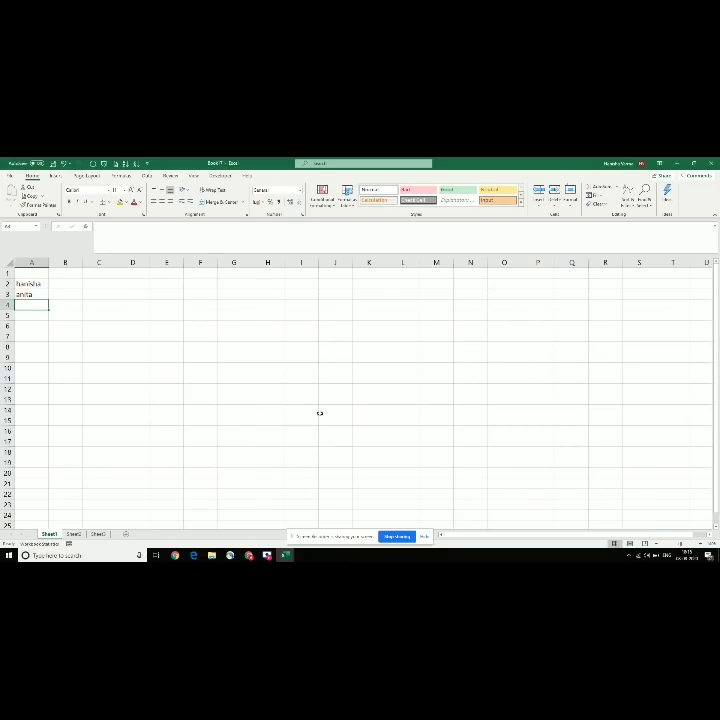
left_click(10, 176)
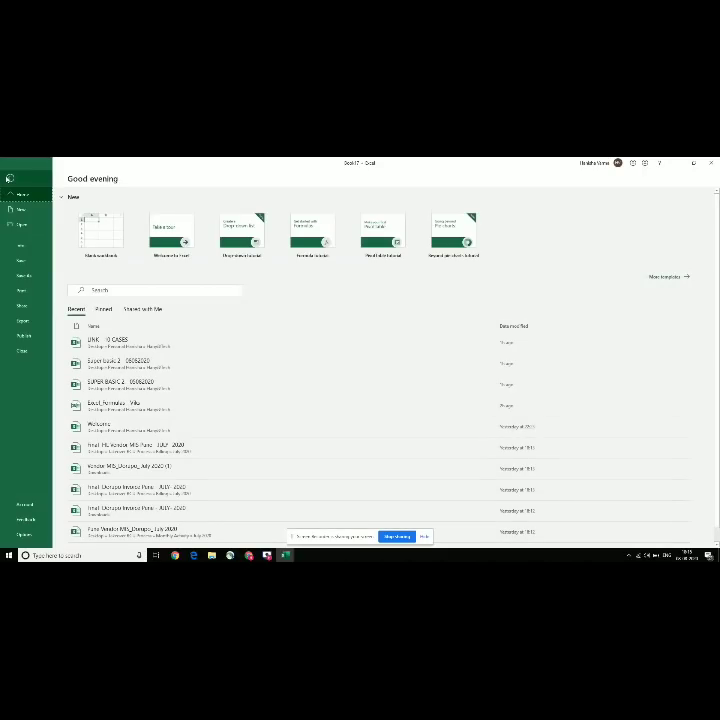
Step: Save the workbook in the recent folder as an Excel Workbook (*.xlsx) named 'PDF TESTING'
left_click(26, 275)
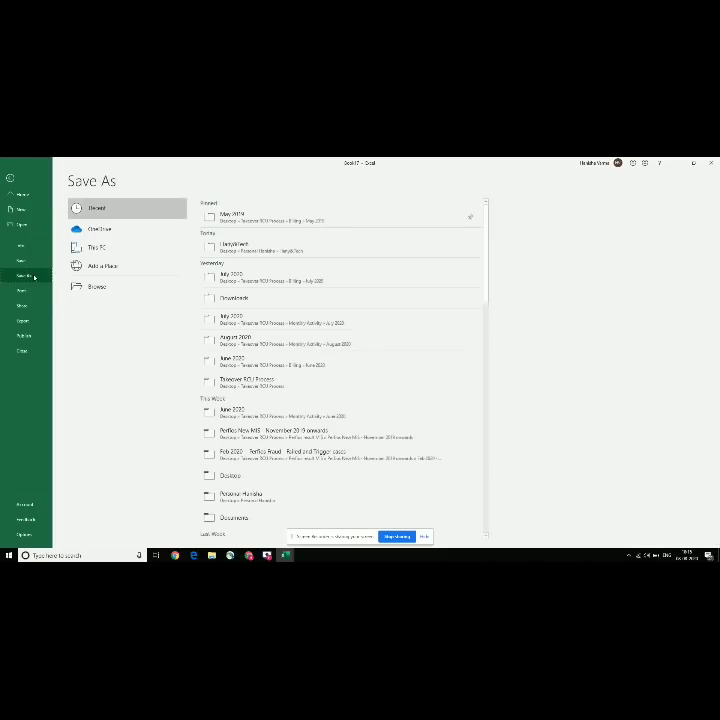
left_click(256, 250)
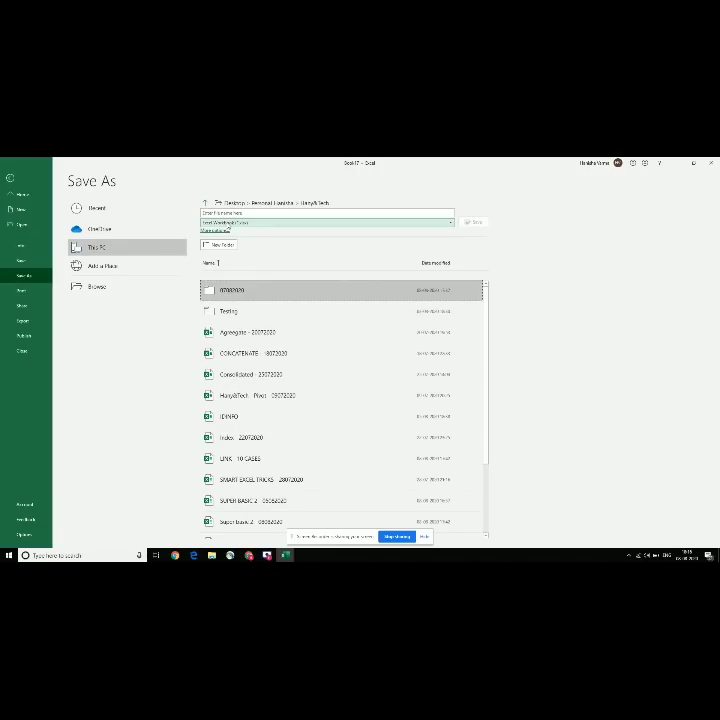
left_click(327, 222)
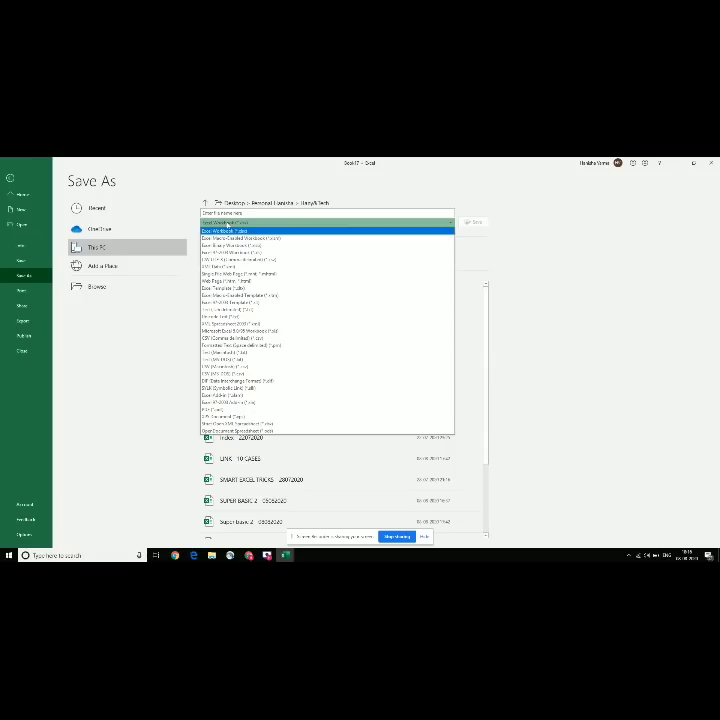
key("p")
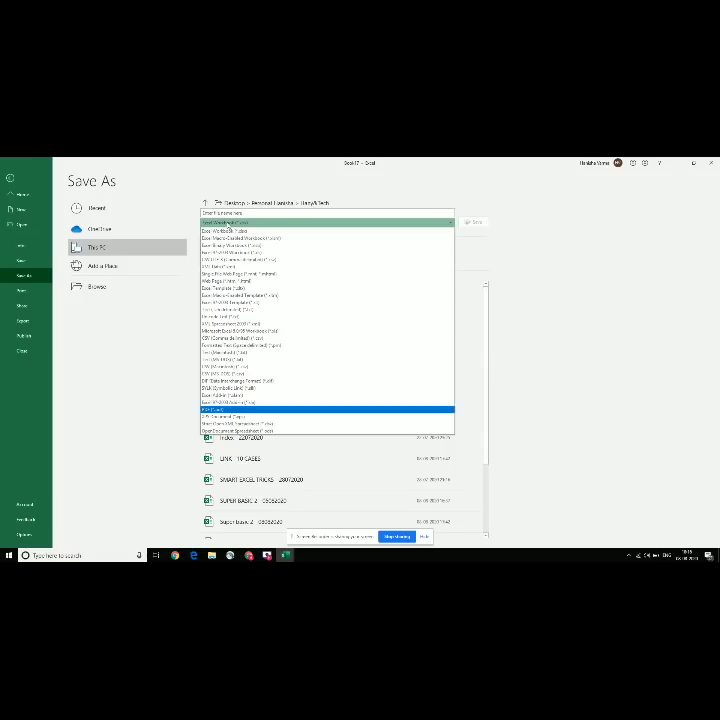
key("d")
key("p")
left_click(204, 212)
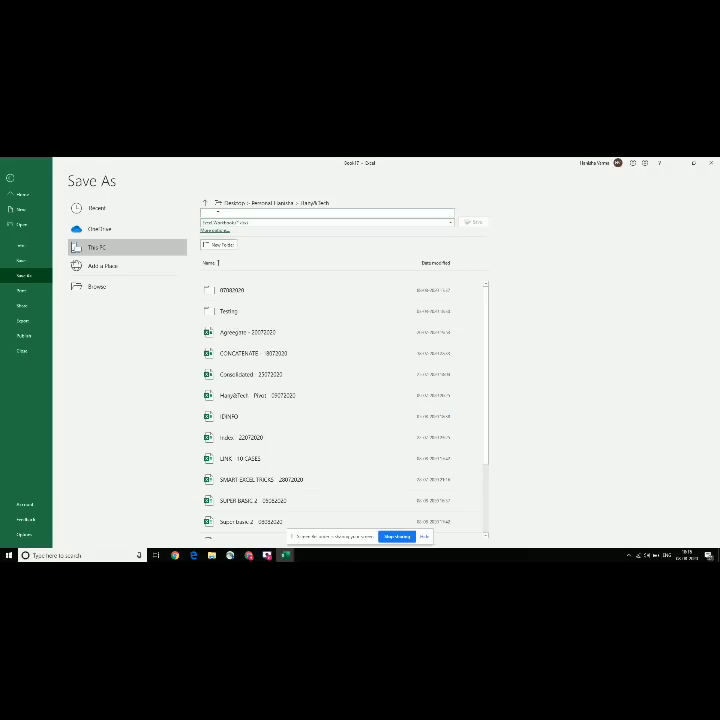
type("PDF TEST")
type(" 1")
left_click(475, 223)
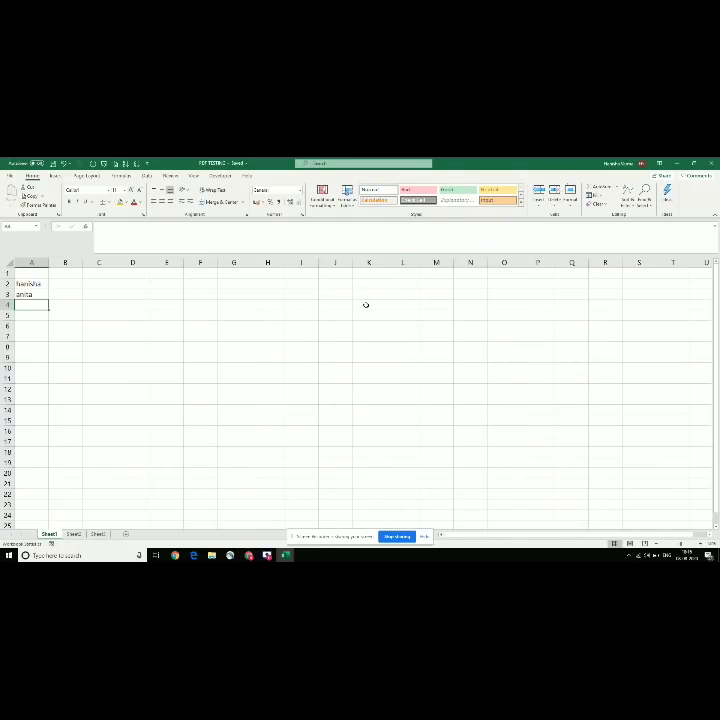
Step: Select a few cells in the saved workbook, then bring up File Explorer's open windows from the taskbar
left_click(222, 326)
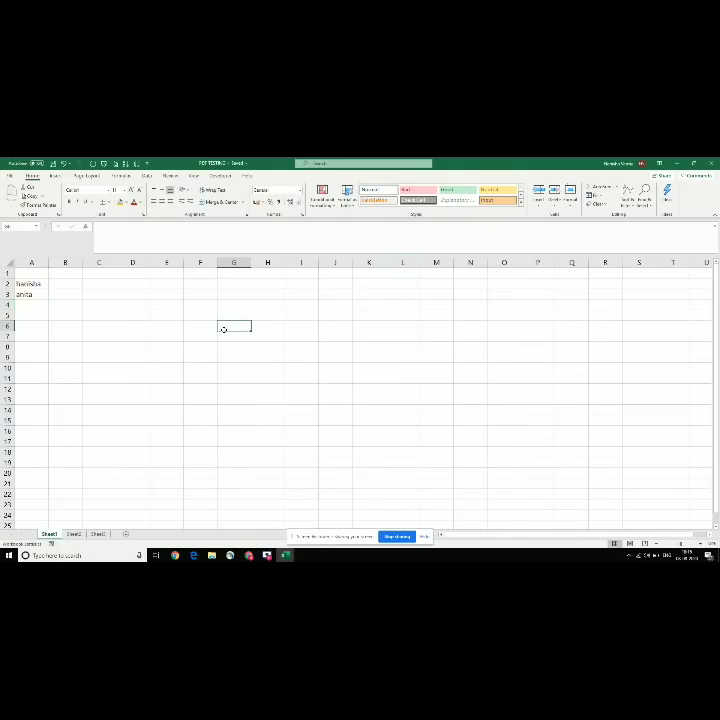
left_click(152, 319)
left_click(139, 303)
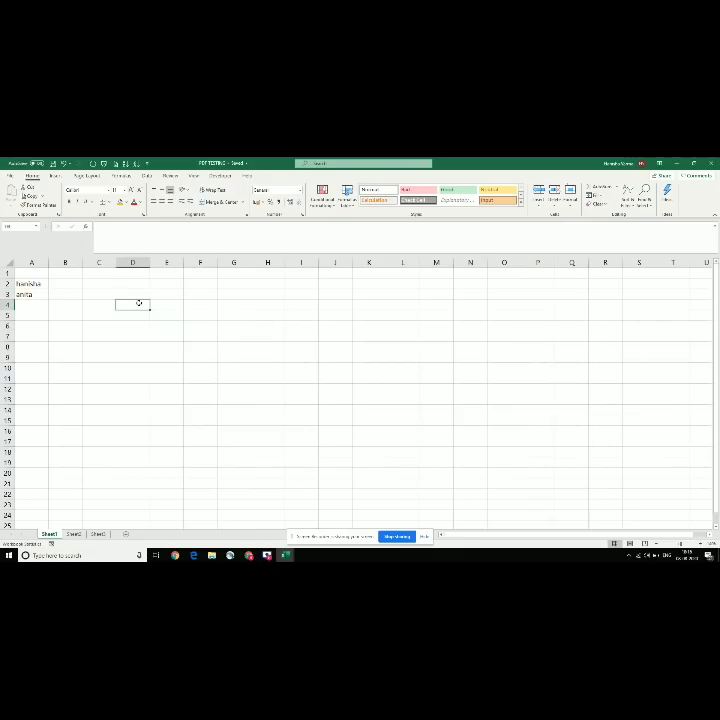
mouse_move(286, 555)
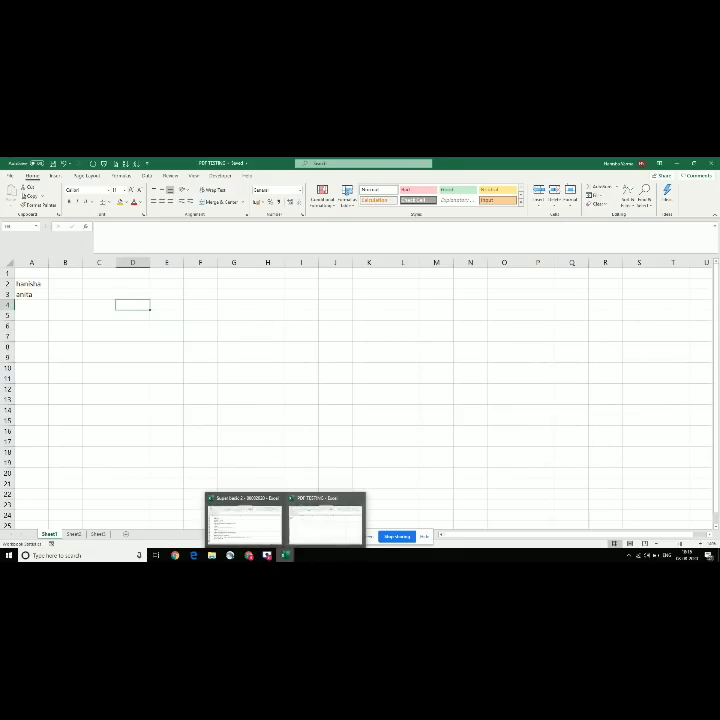
left_click(282, 390)
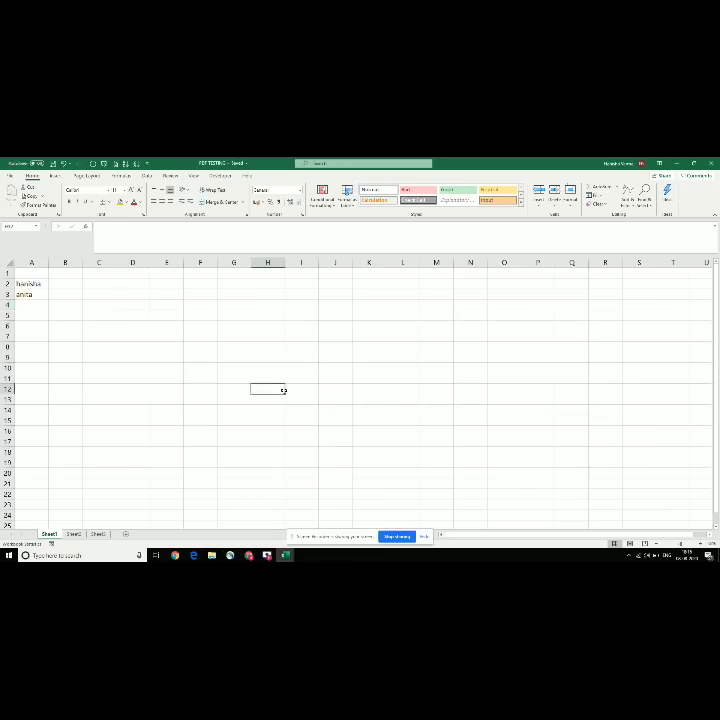
left_click(212, 556)
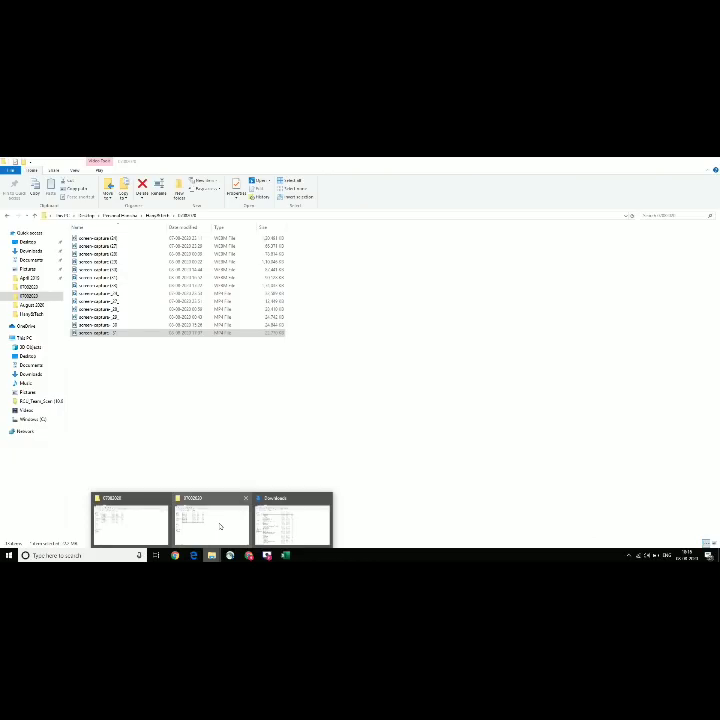
Step: Navigate from Desktop into the workbook's subfolder and open PDF TESTING in Excel
left_click(220, 526)
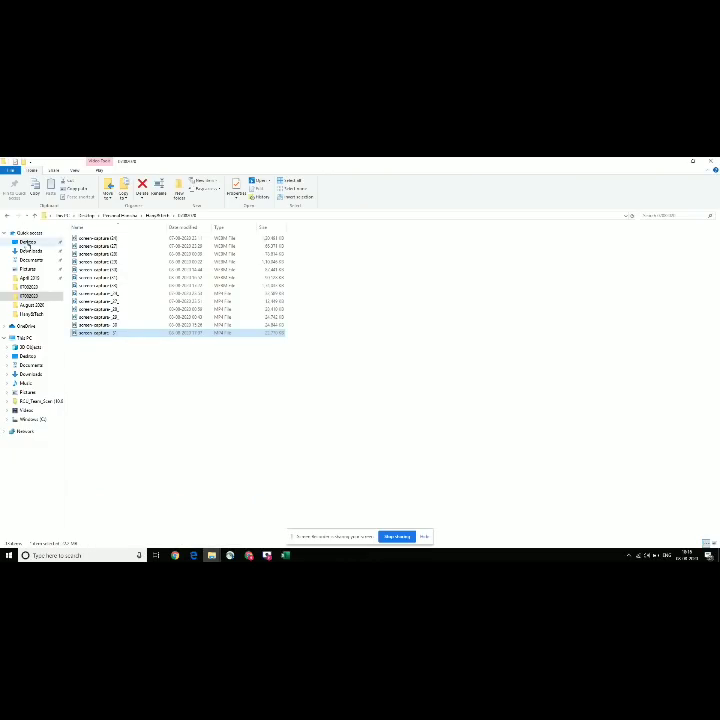
left_click(27, 243)
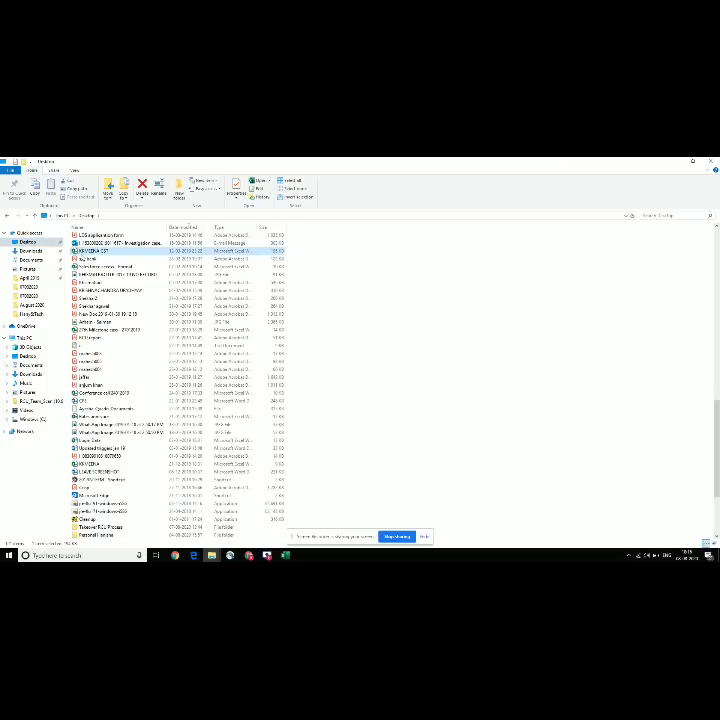
double_click(100, 535)
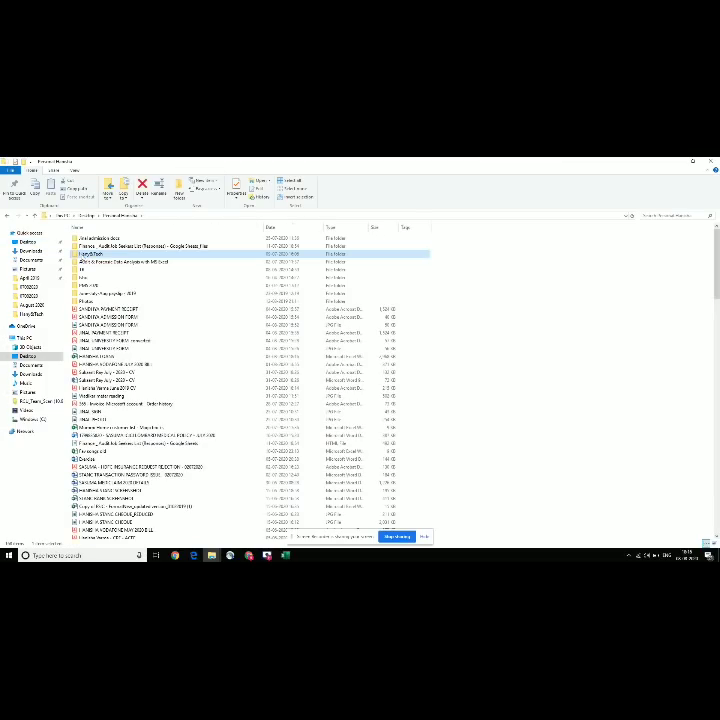
double_click(92, 254)
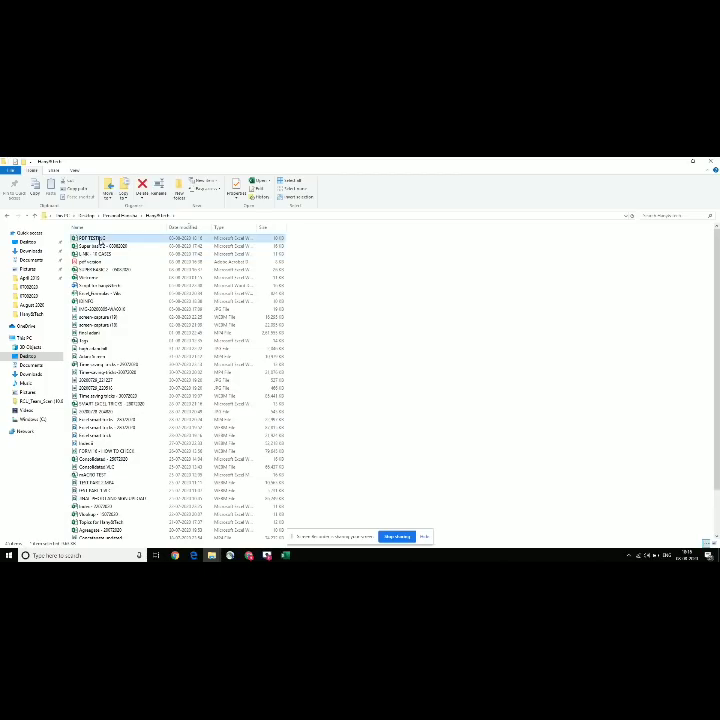
key("Down")
key("Down")
key("Down")
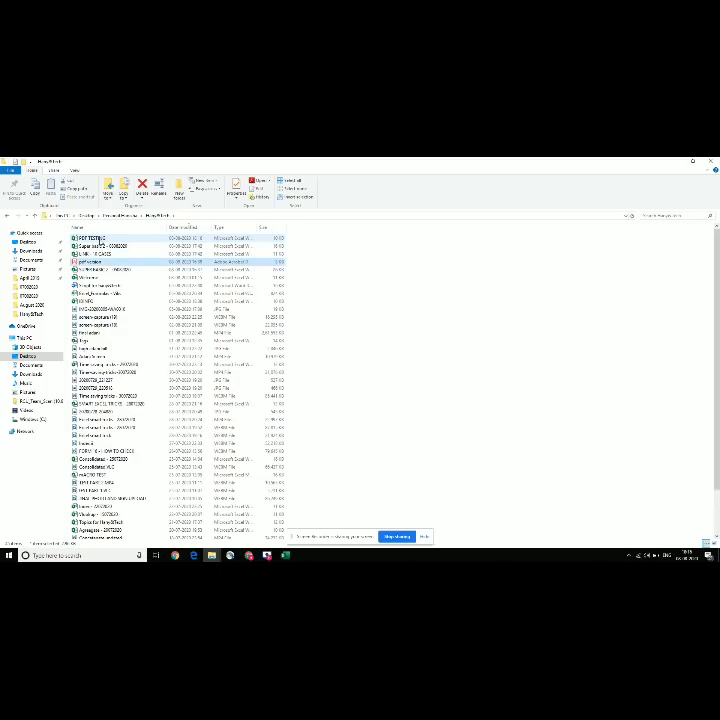
key("Up")
key("Up")
key("Up")
key("Return")
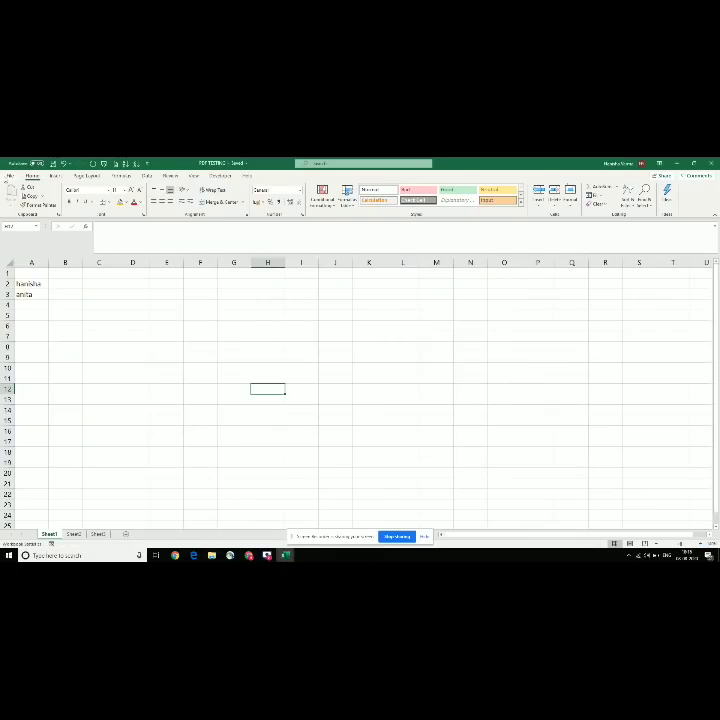
Step: Save a copy of the workbook to This PC as PDF (*.pdf), producing PDF TESTING.pdf
left_click(8, 176)
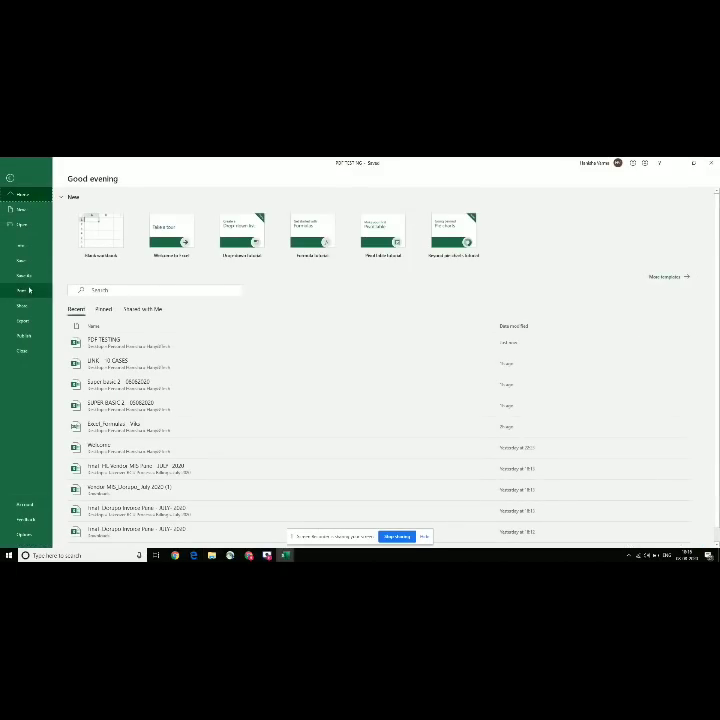
left_click(25, 279)
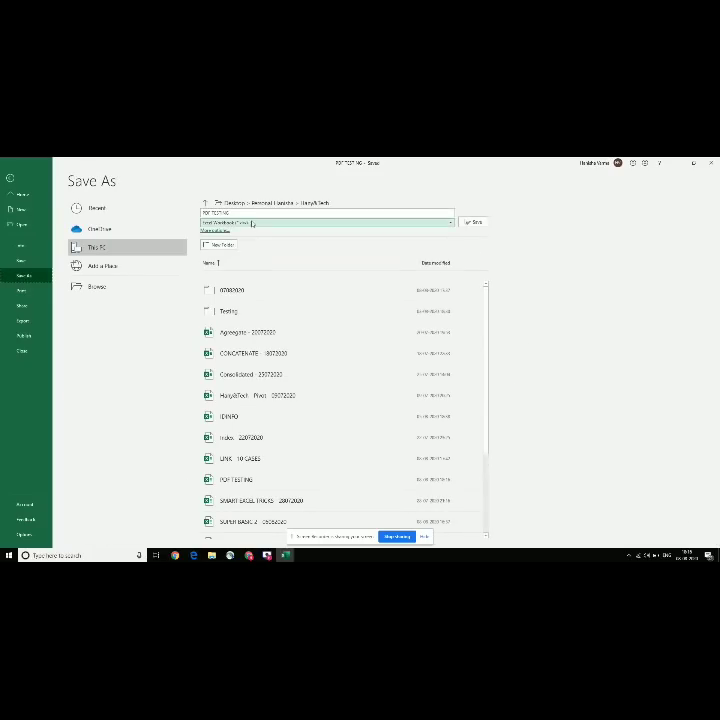
left_click(250, 223)
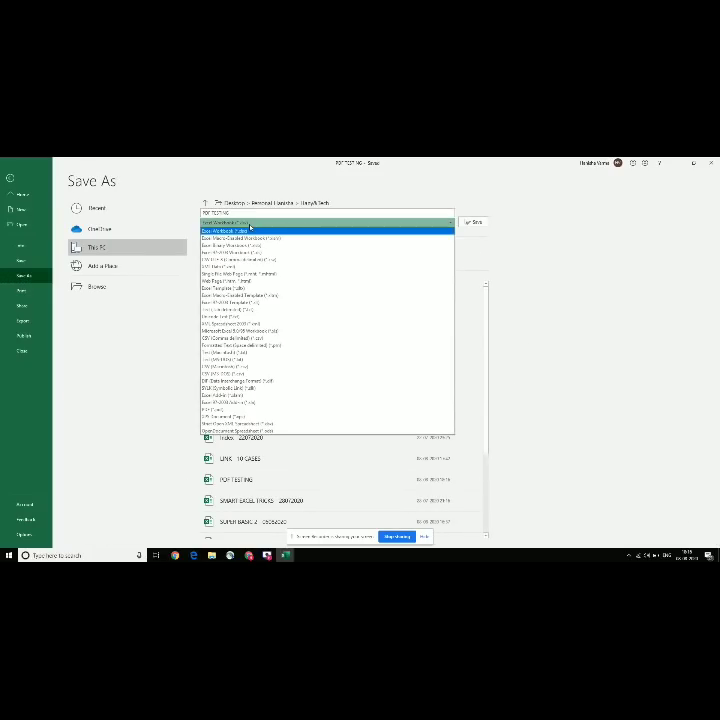
key("d")
key("p")
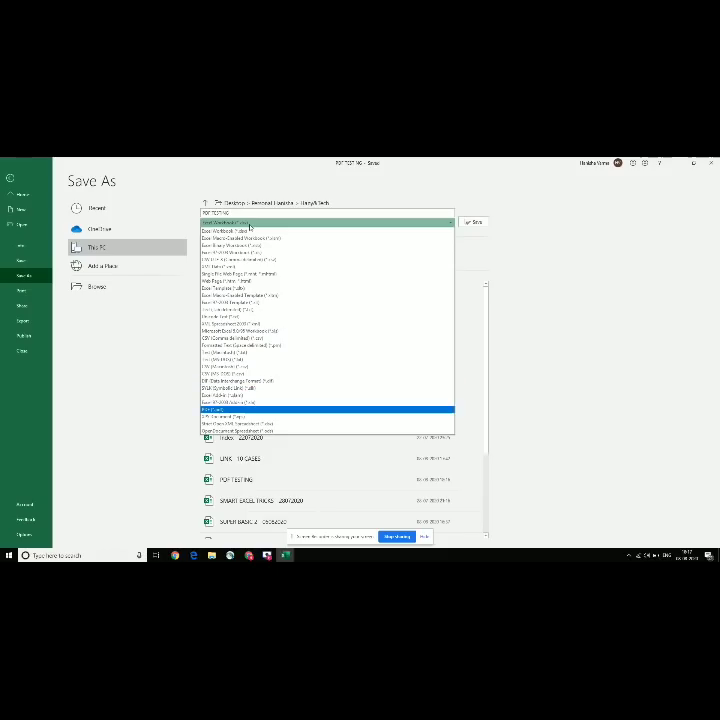
key("Return")
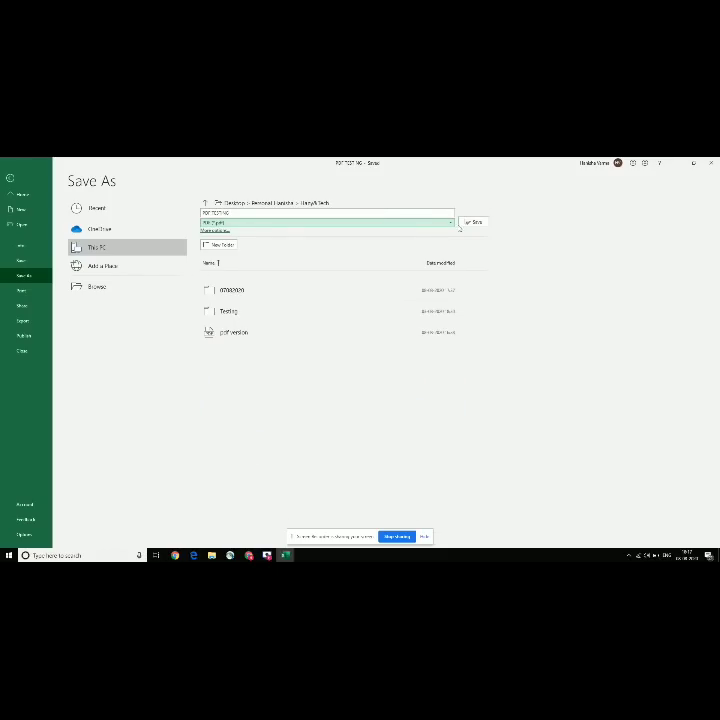
left_click(470, 222)
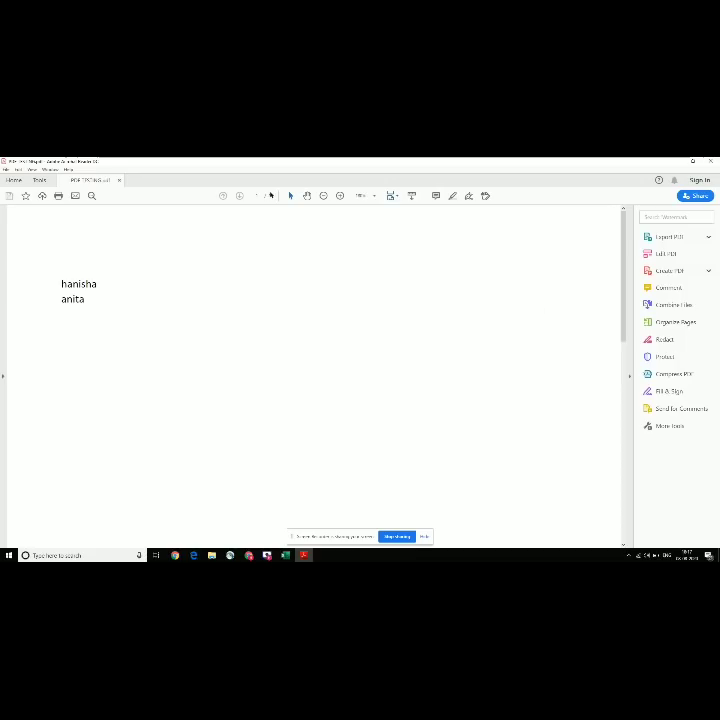
Step: Zoom the PDF in four steps and scroll so both typed names are visible
left_click(340, 196)
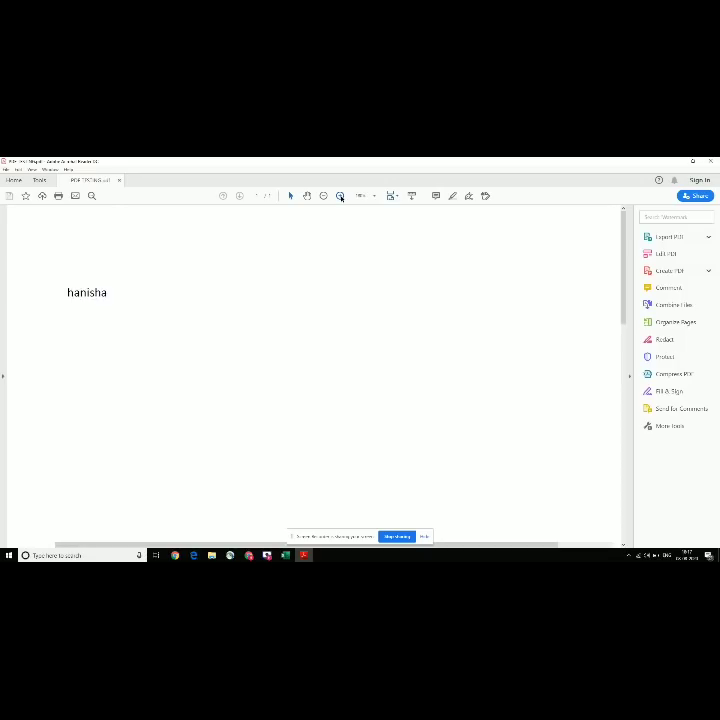
left_click(340, 196)
left_click(340, 196)
left_click(340, 196)
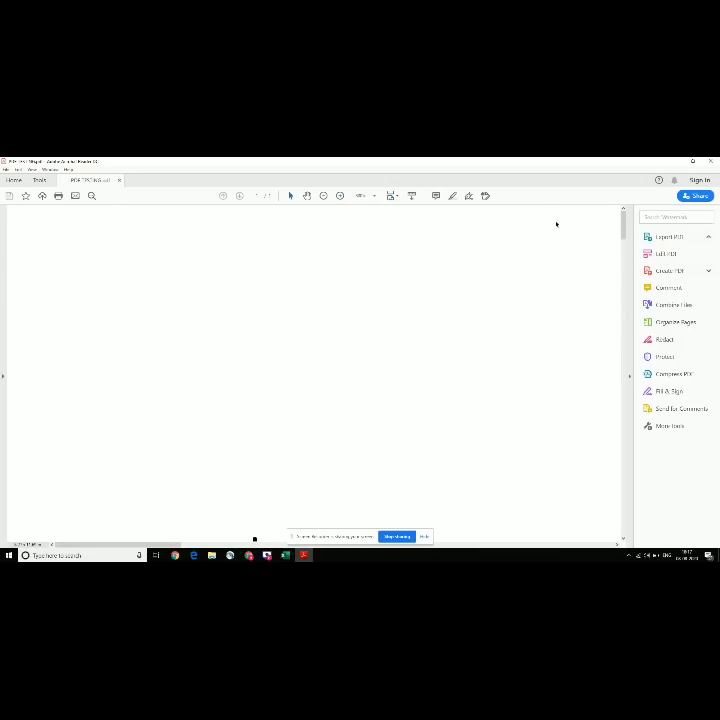
mouse_move(624, 227)
left_mouse_down()
mouse_move(628, 262)
mouse_move(628, 243)
left_mouse_up()
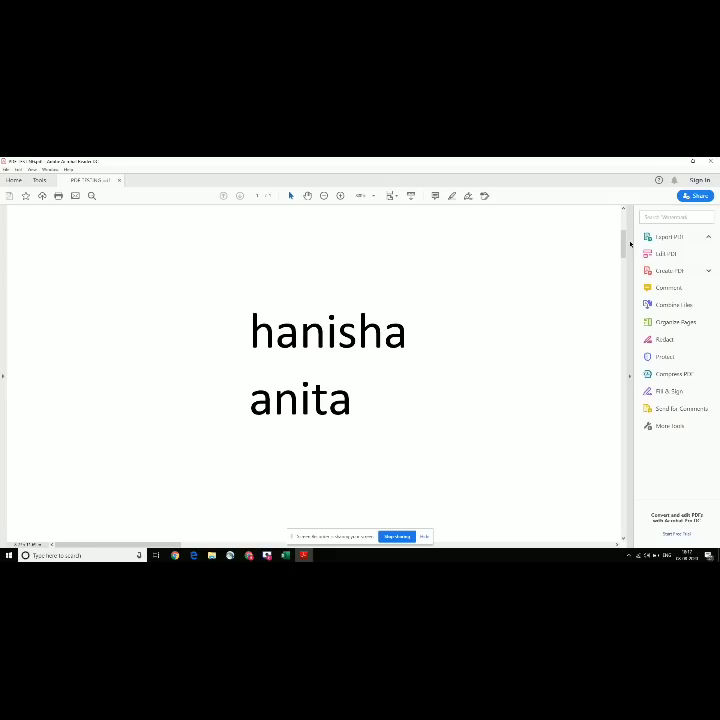
Step: Return to the Excel topic list and reselect the last item, 'Save excel to pdf'
key("alt+Tab")
key("alt+Tab")
key("alt+Tab")
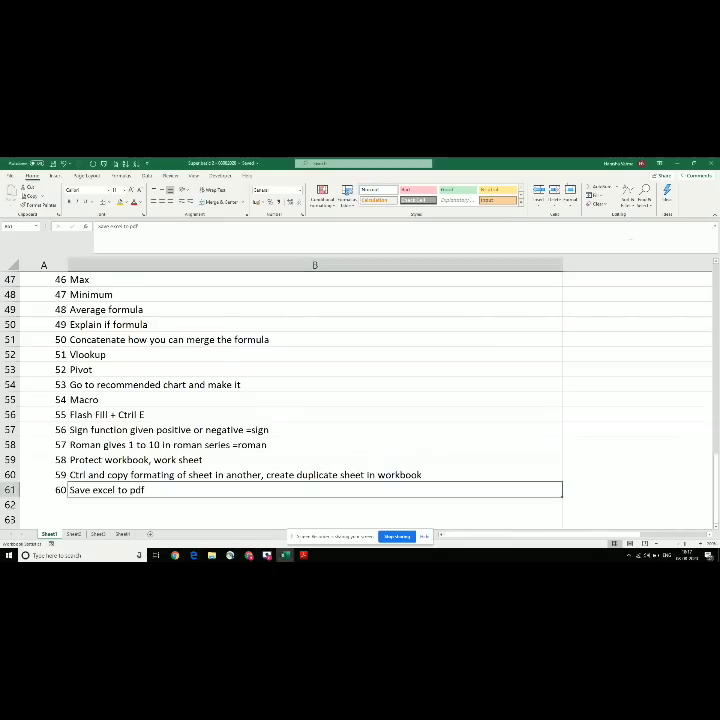
key("ctrl+Up")
key("Down")
key("ctrl+Down")
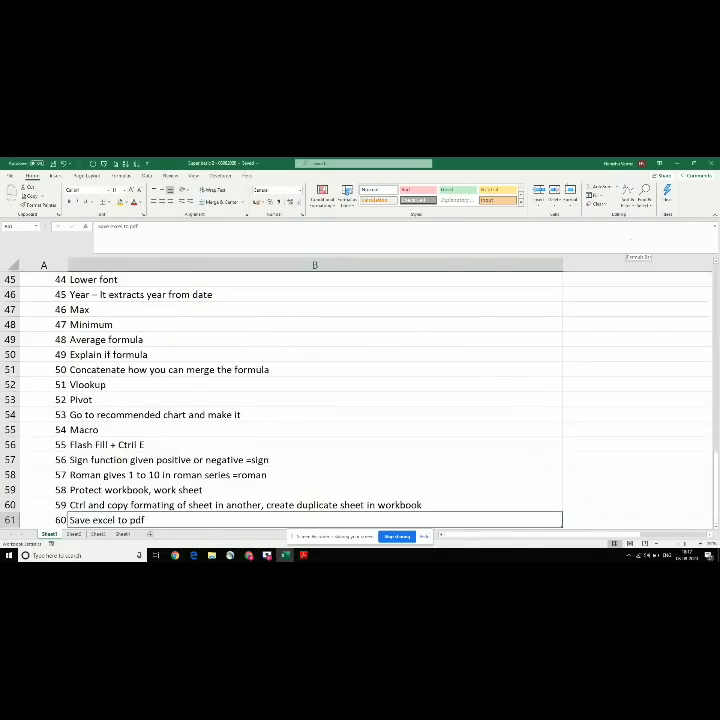